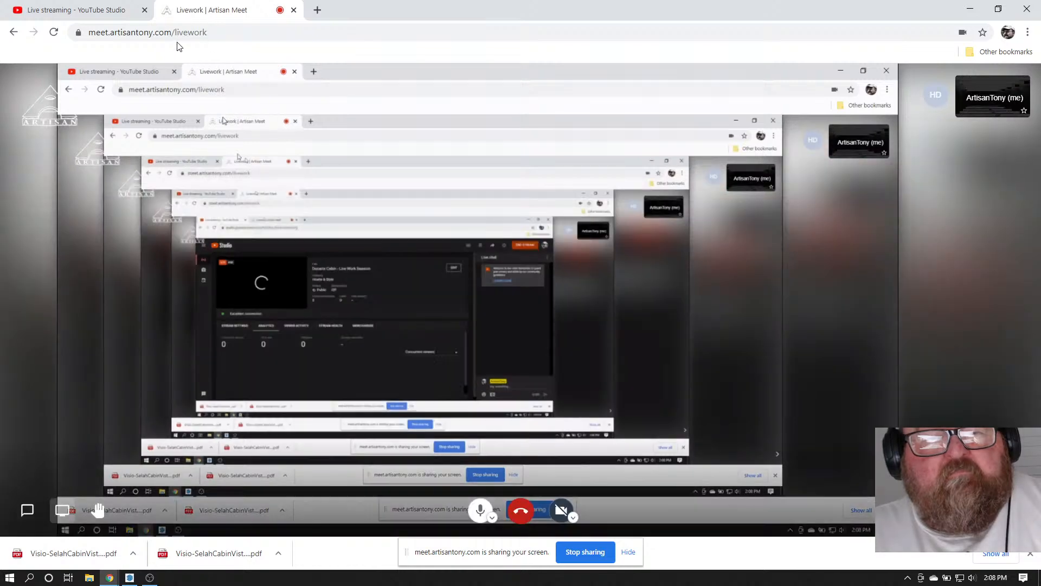
Copy the Artisan Meet livework page address and post it in the YouTube Studio live chat
click(177, 34)
right_click(177, 35)
click(207, 101)
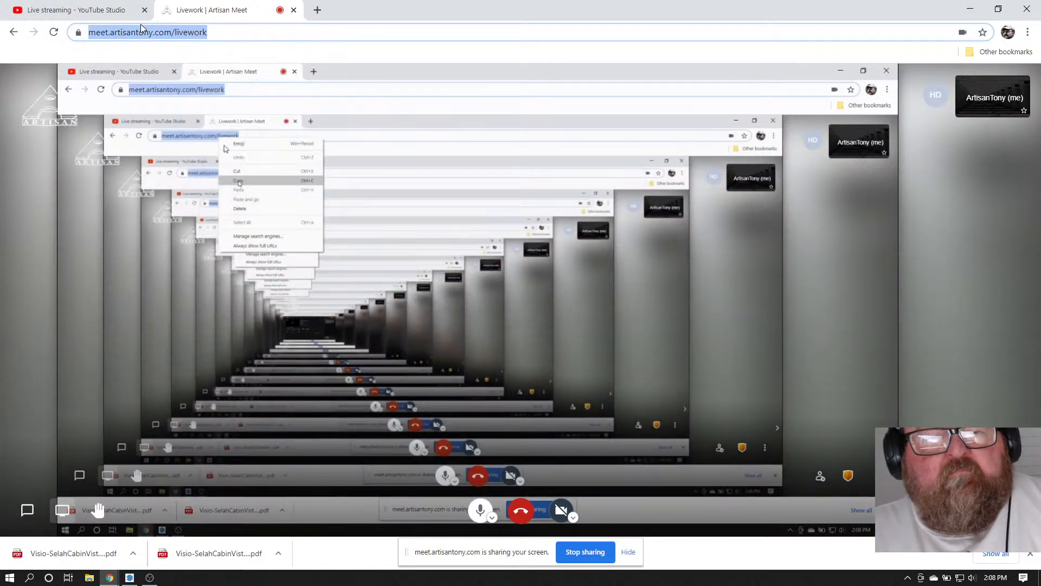
key(ctrl+Tab)
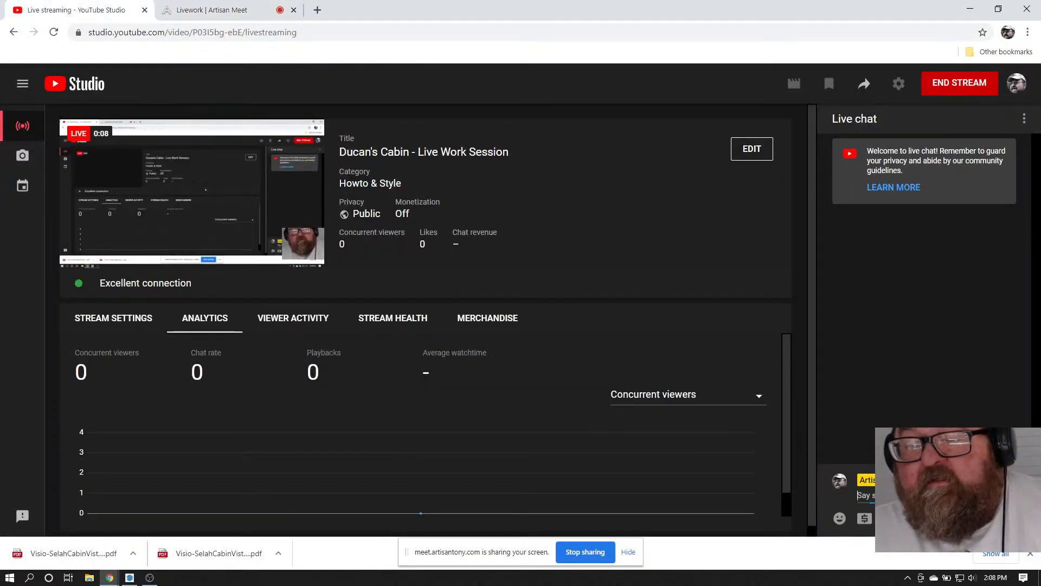
right_click(905, 495)
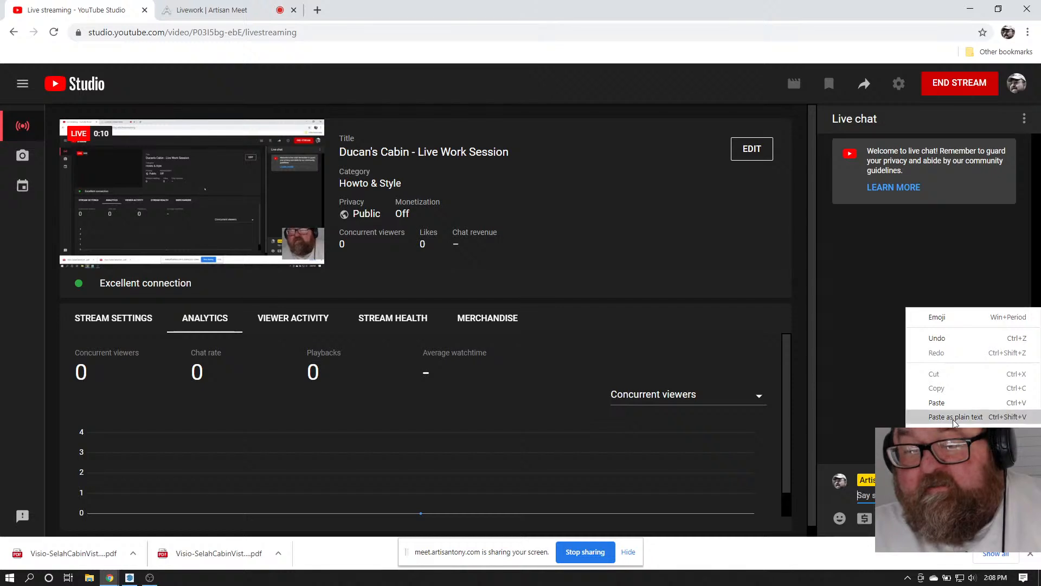
click(937, 403)
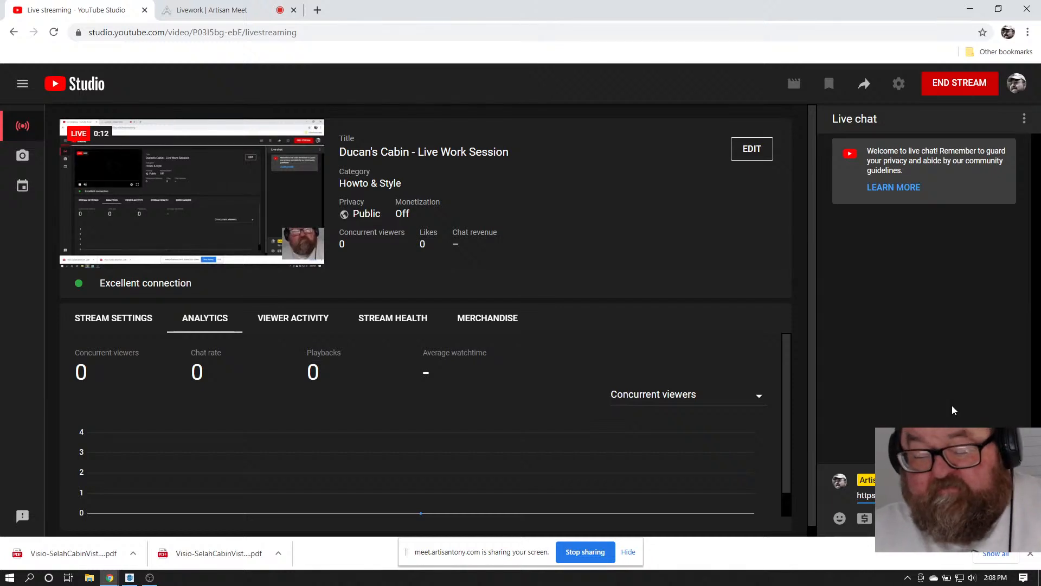
key(Return)
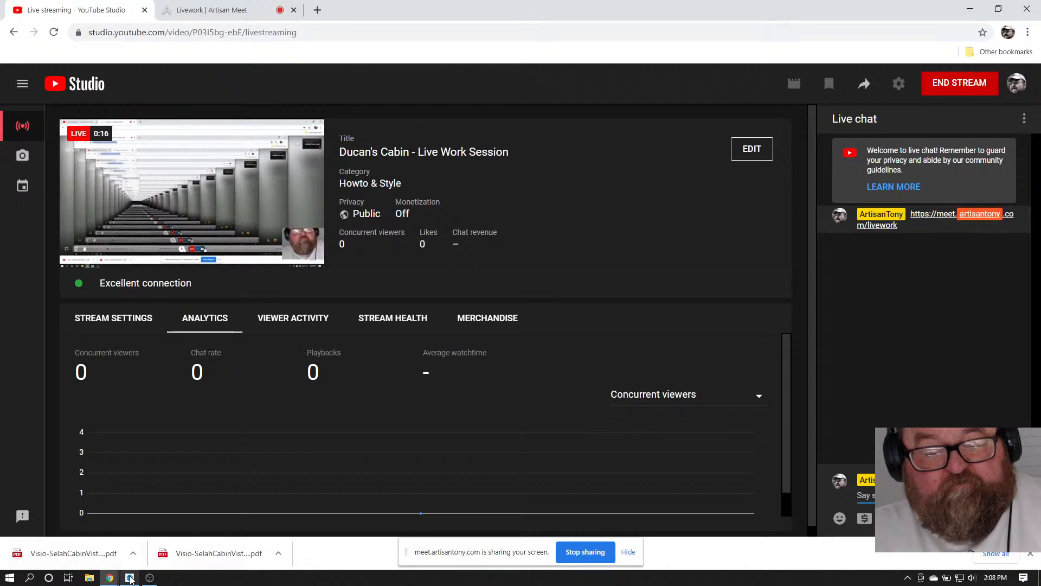
Switch to SketchUp and examine the framed cabin model and the floor plan drawing beside it from several angles
click(130, 578)
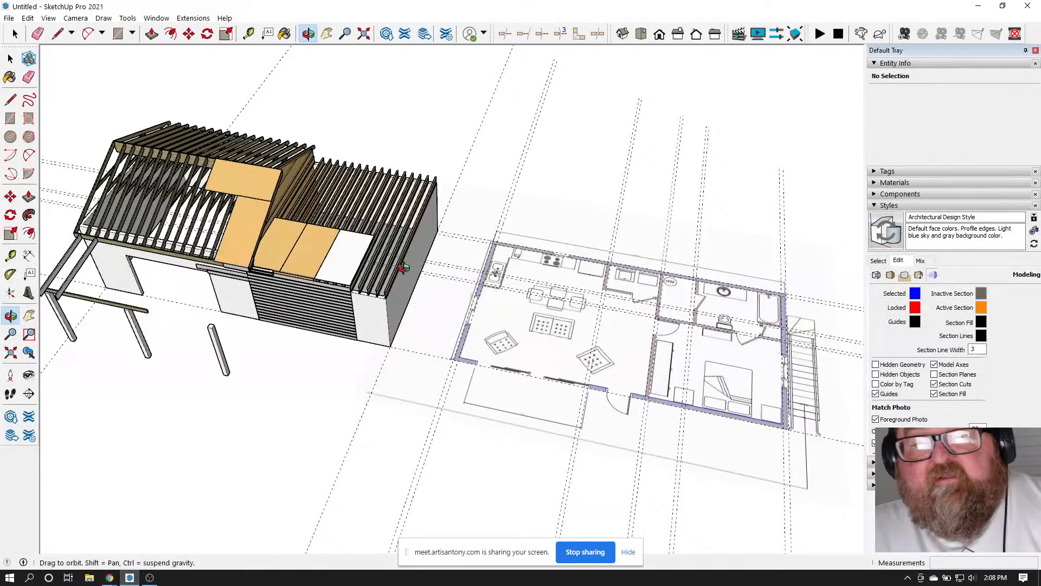
drag(403, 268, 456, 360)
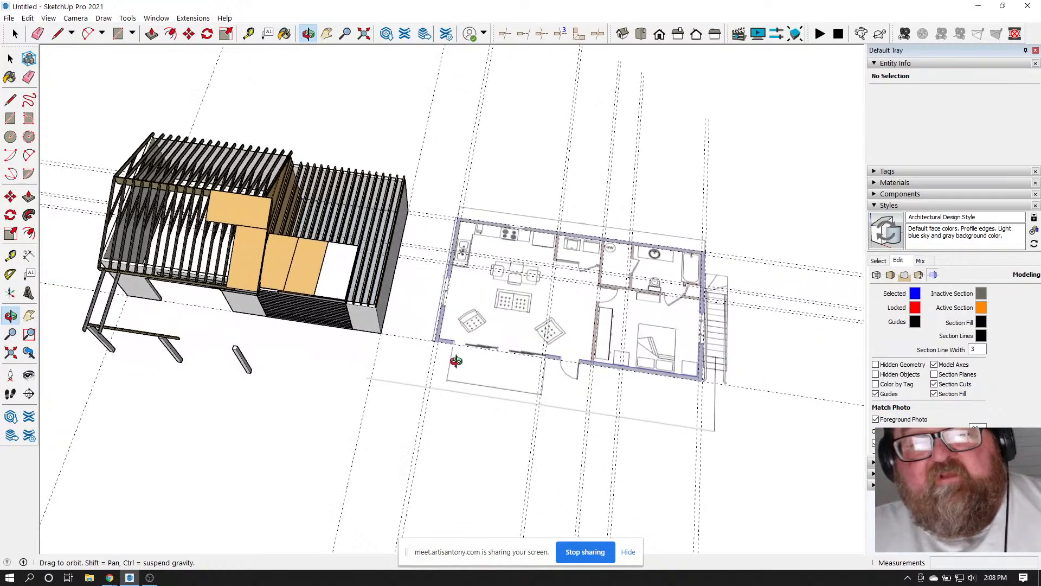
drag(416, 288, 489, 326)
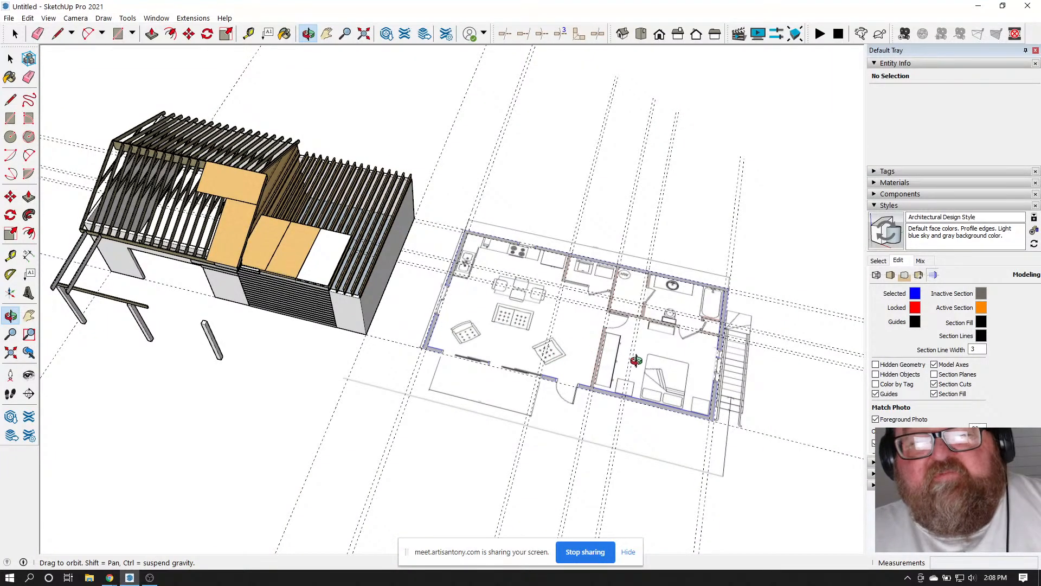
drag(635, 360, 350, 266)
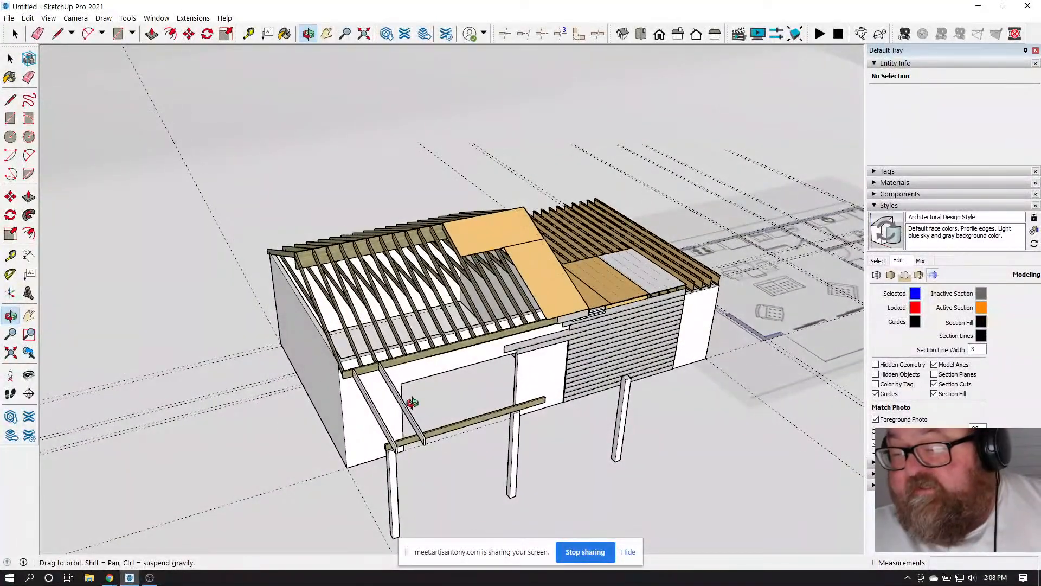
drag(465, 386, 513, 353)
scroll(301, 257, down, 7)
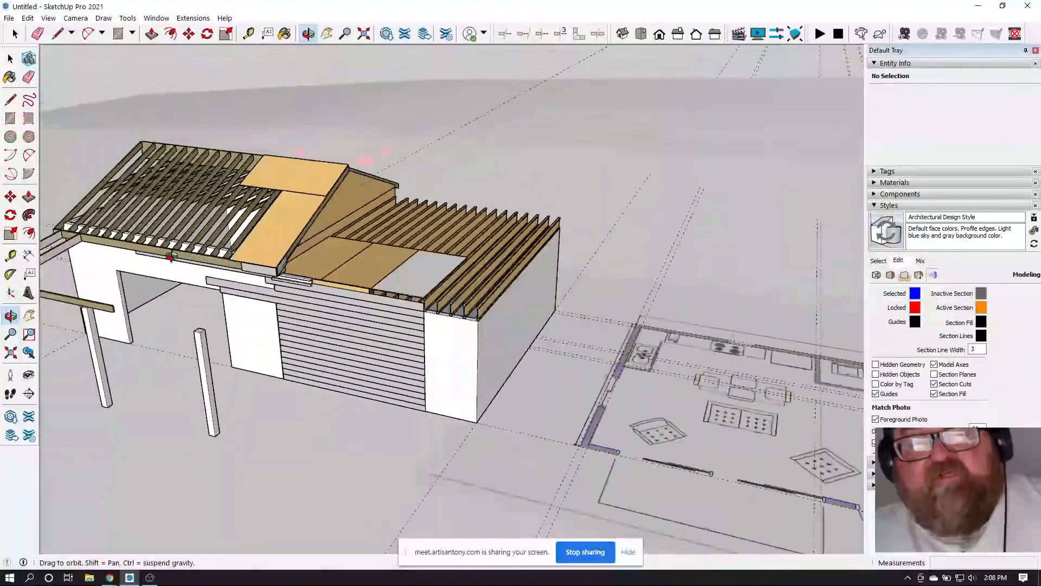
drag(301, 257, 388, 363)
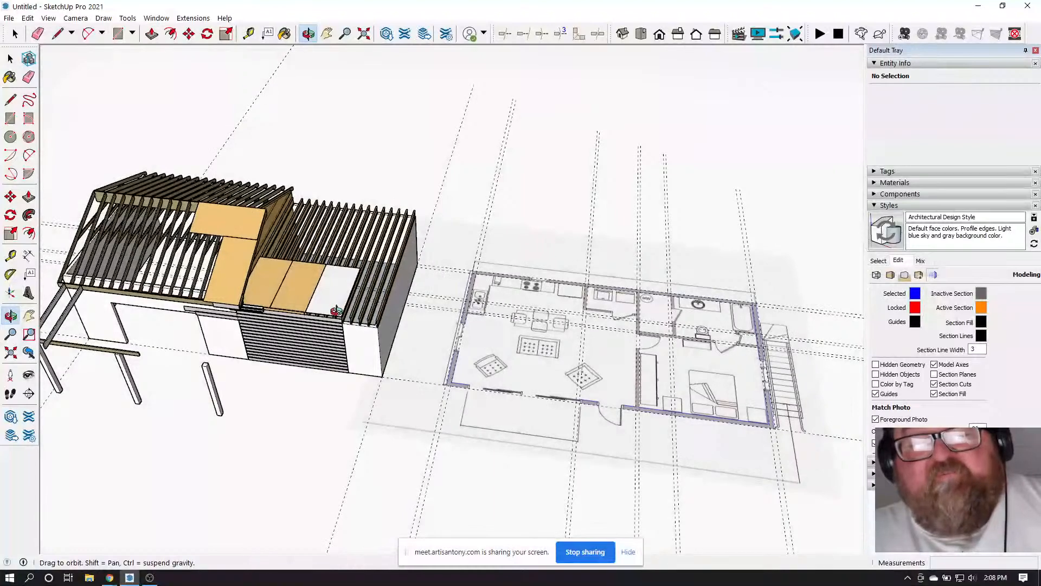
drag(521, 316, 510, 393)
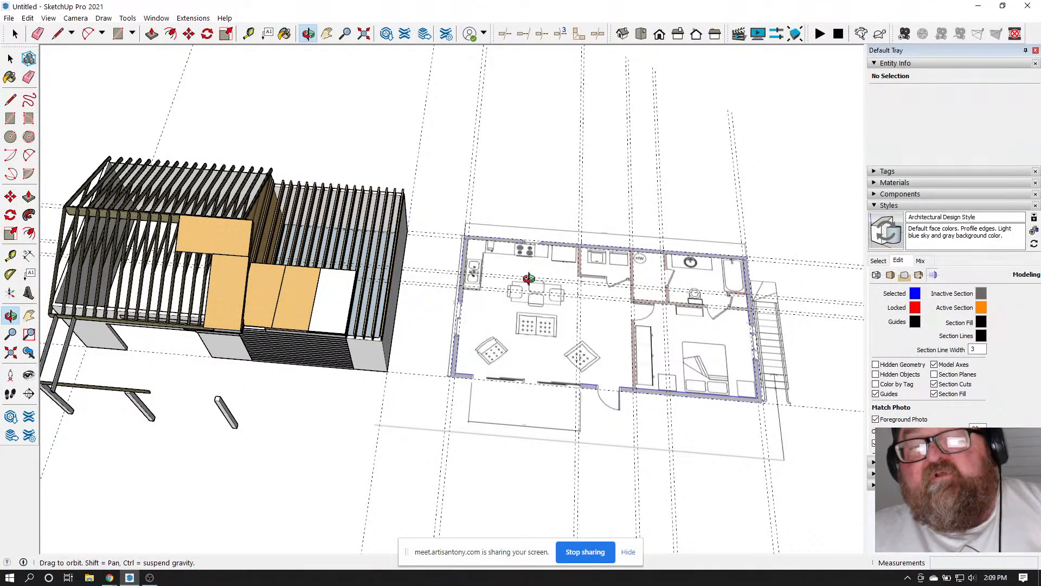
drag(532, 277, 526, 330)
scroll(406, 286, down, 2)
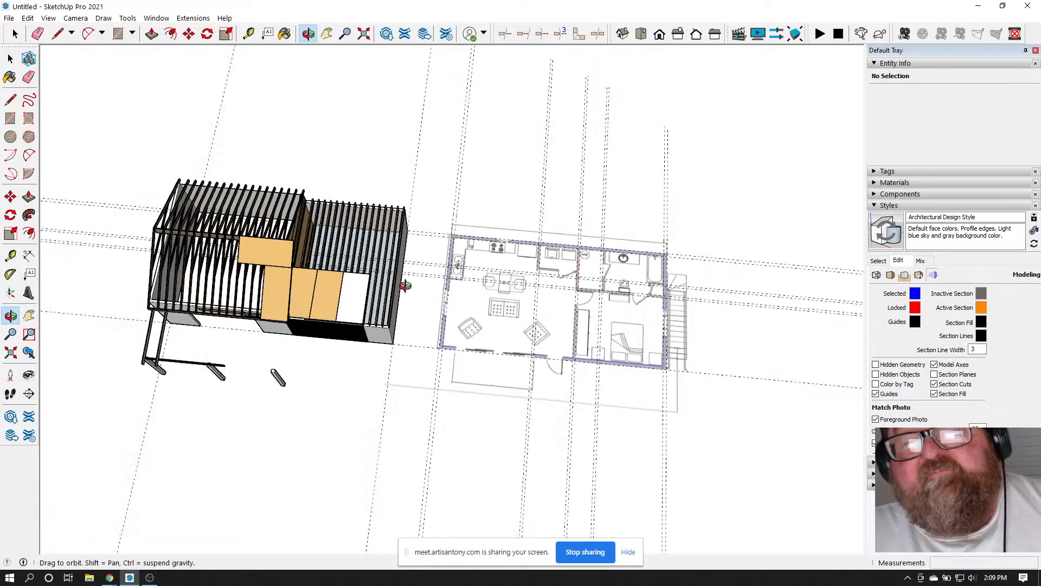
scroll(622, 285, up, 2)
scroll(624, 282, up, 2)
drag(525, 281, 546, 307)
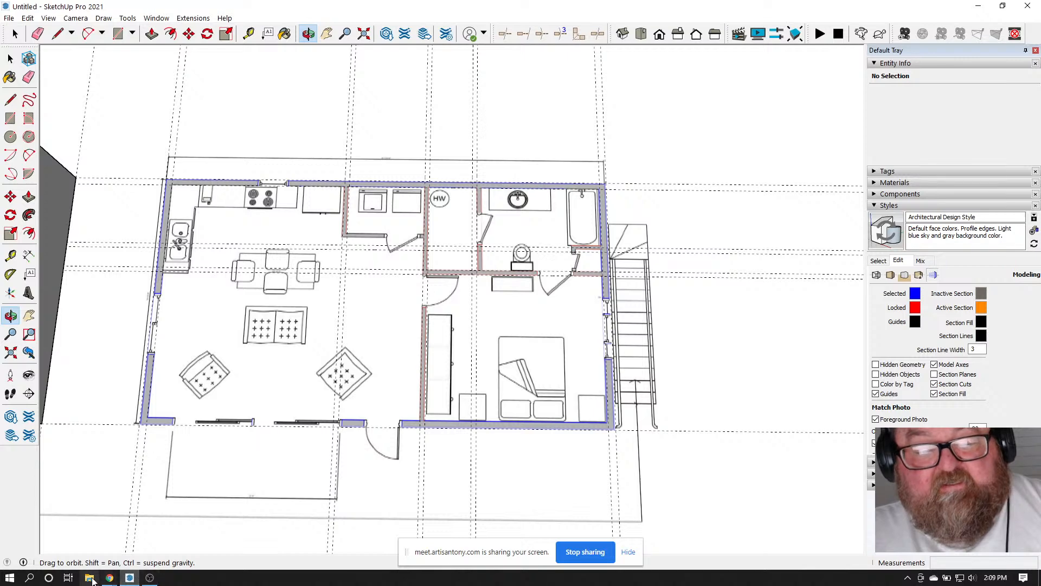
Check the live stream's dashboard and chat in YouTube Studio, and return to the SketchUp model
click(109, 577)
click(77, 498)
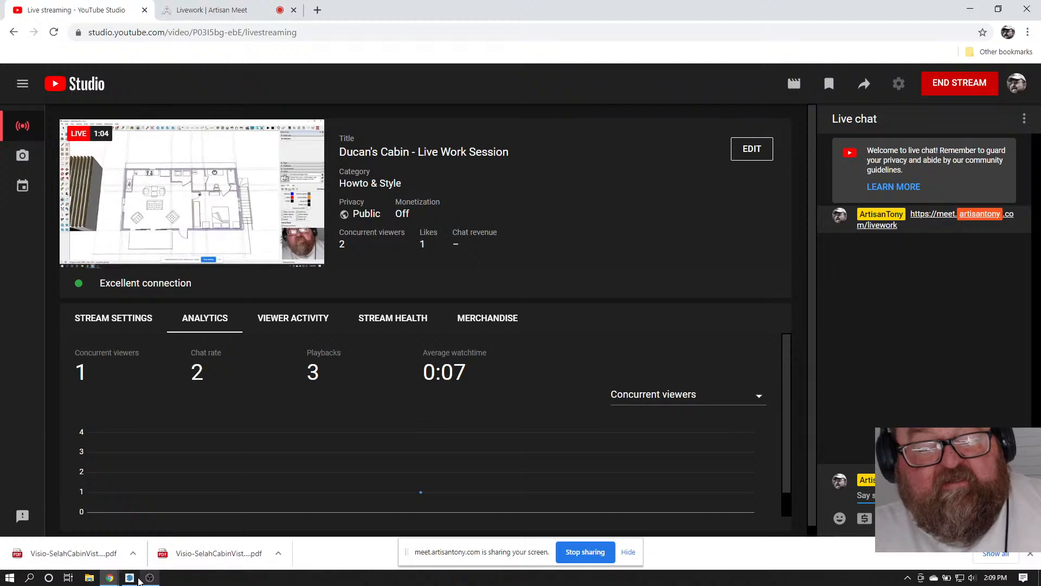
mouse_move(136, 579)
click(130, 529)
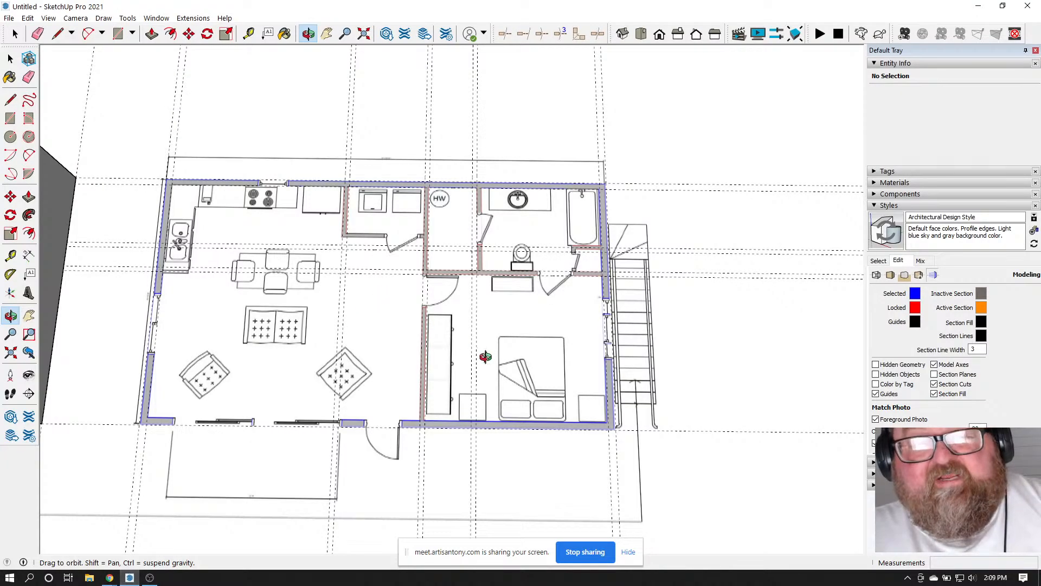
Examine the floor plan's room layout and walls from above, including the kitchen, bathroom, bedroom and exterior stairs
middle_drag(485, 357, 510, 386)
scroll(610, 379, down, 1)
middle_drag(385, 283, 405, 283)
scroll(334, 289, up, 1)
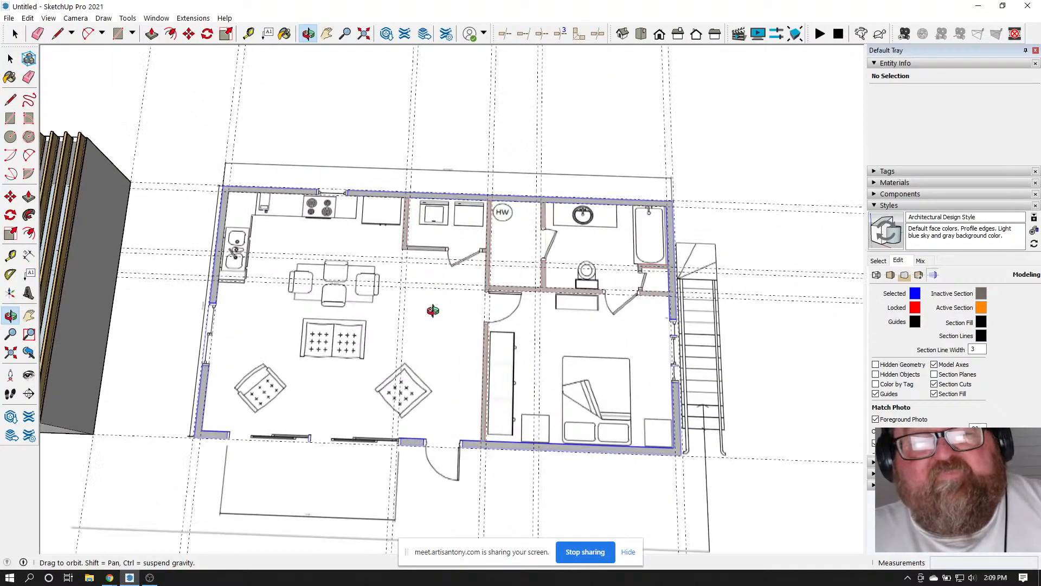
scroll(616, 344, down, 2)
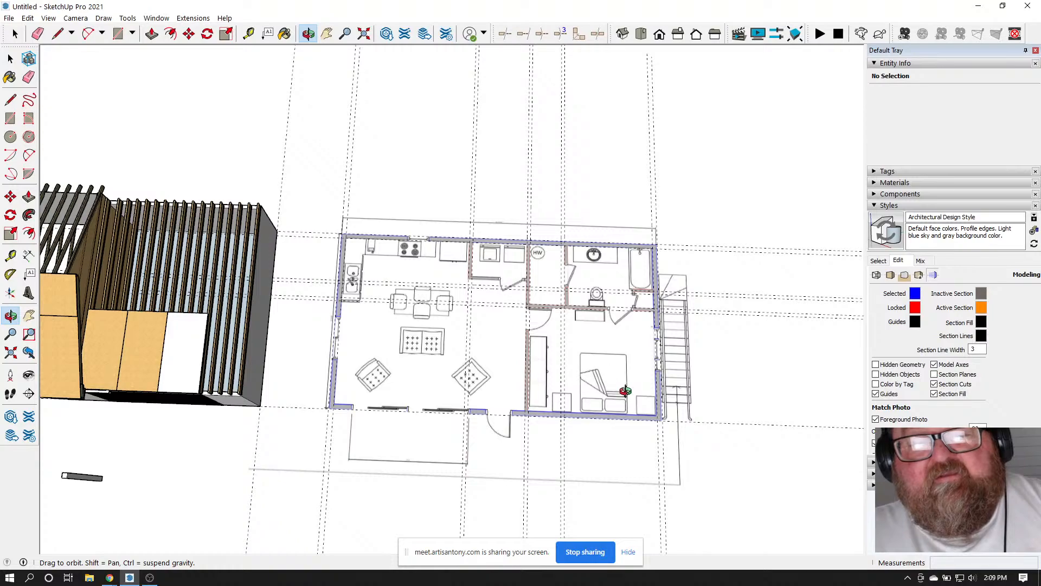
middle_drag(605, 392, 574, 350)
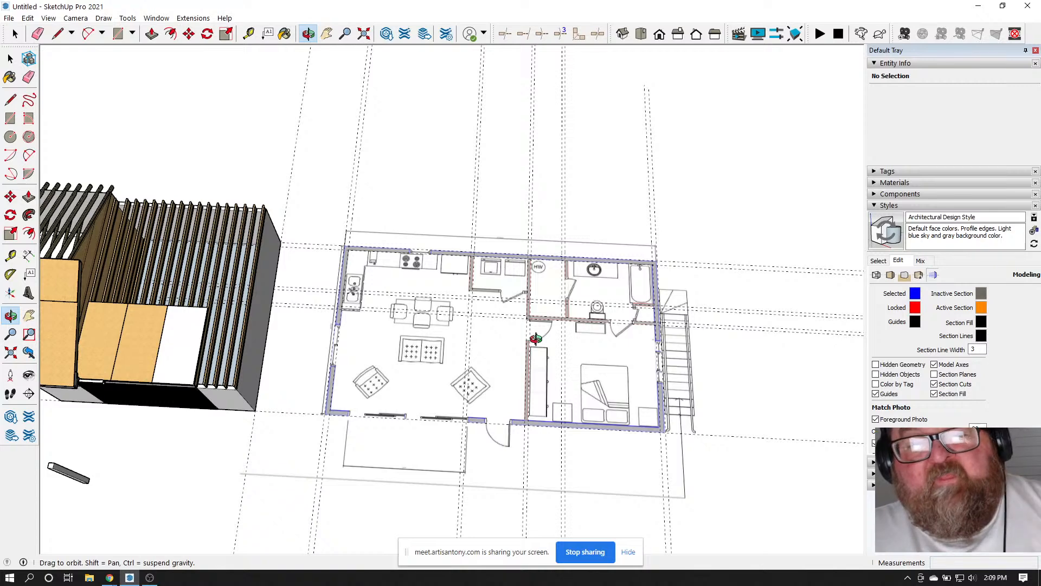
scroll(546, 341, up, 3)
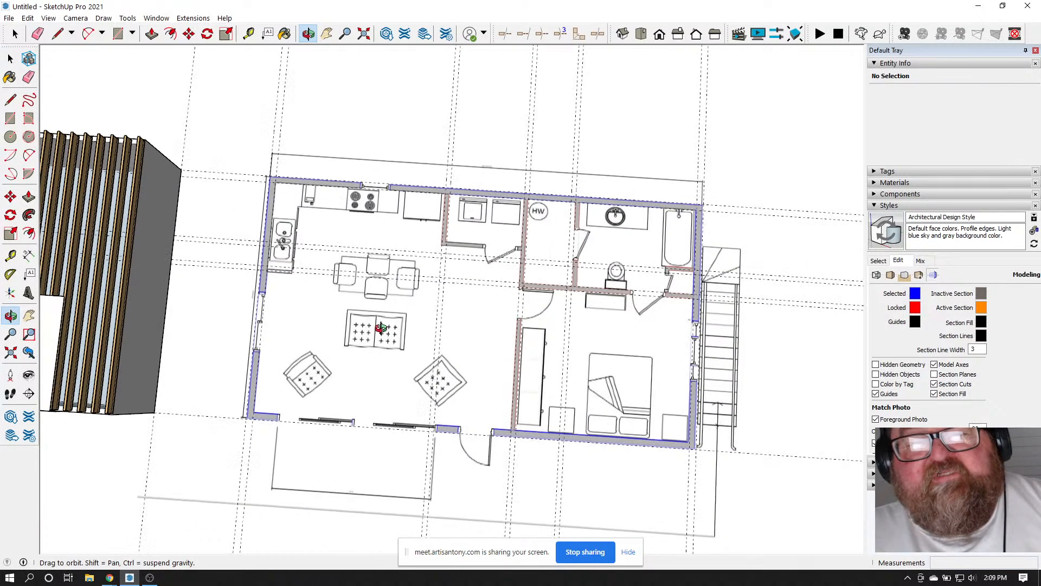
scroll(457, 329, up, 3)
scroll(449, 310, down, 2)
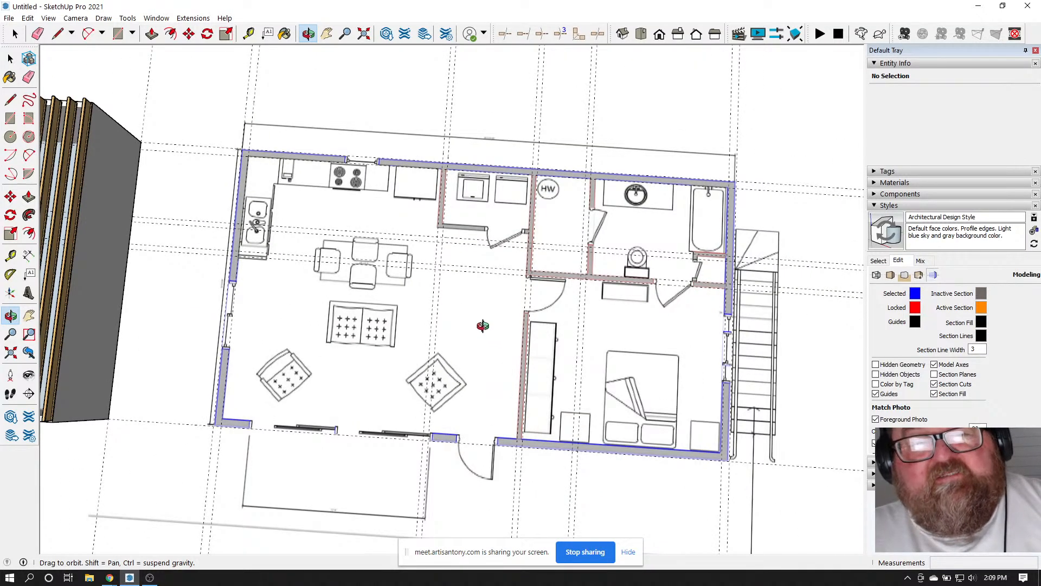
drag(483, 325, 479, 296)
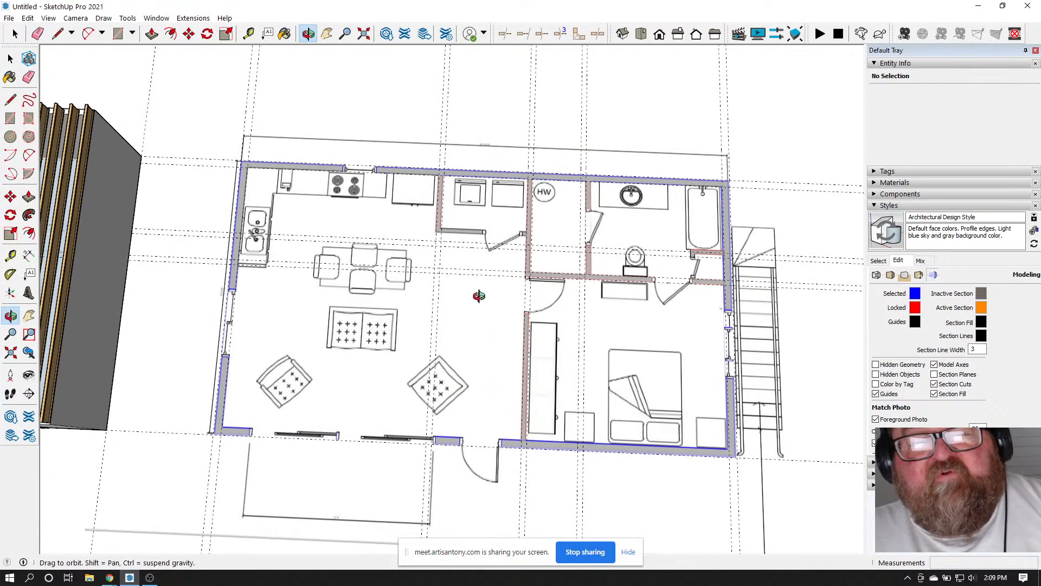
Draw a rectangle about 36' by 20' over the floor plan, between opposite outer corners of the exterior walls
click(118, 34)
scroll(247, 158, up, 4)
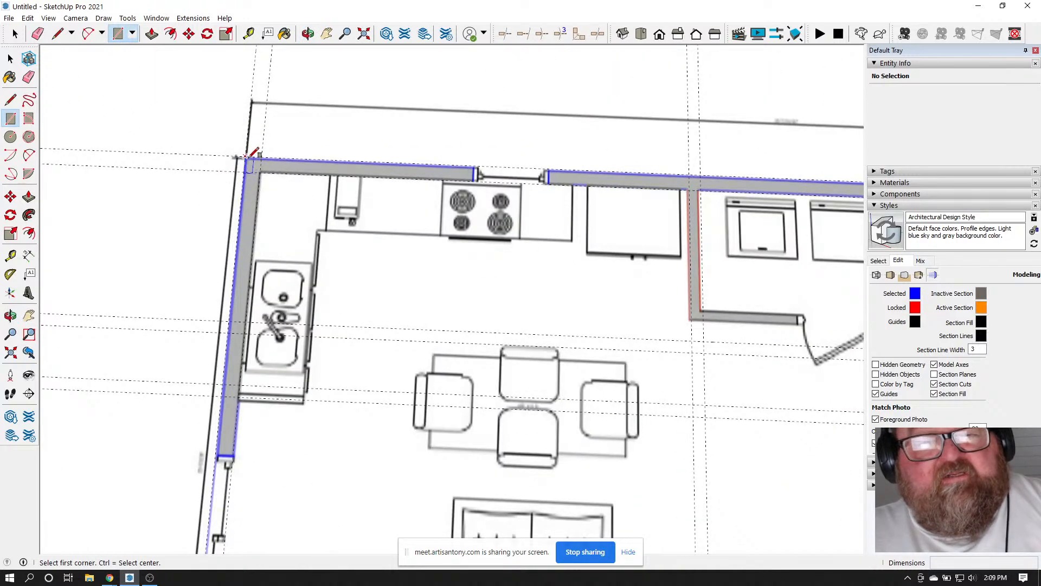
click(245, 158)
scroll(142, 149, down, 3)
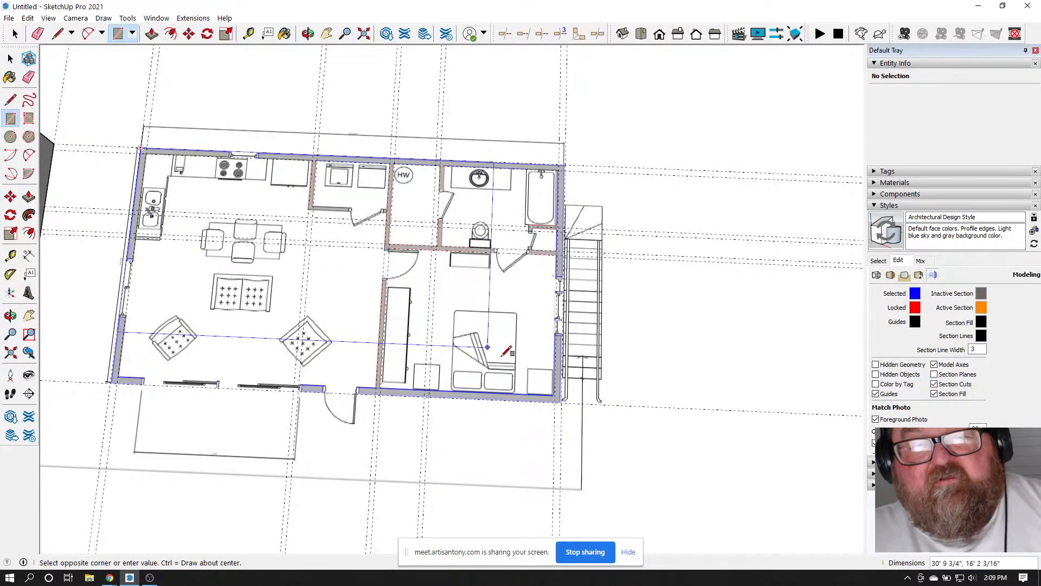
scroll(564, 396, up, 6)
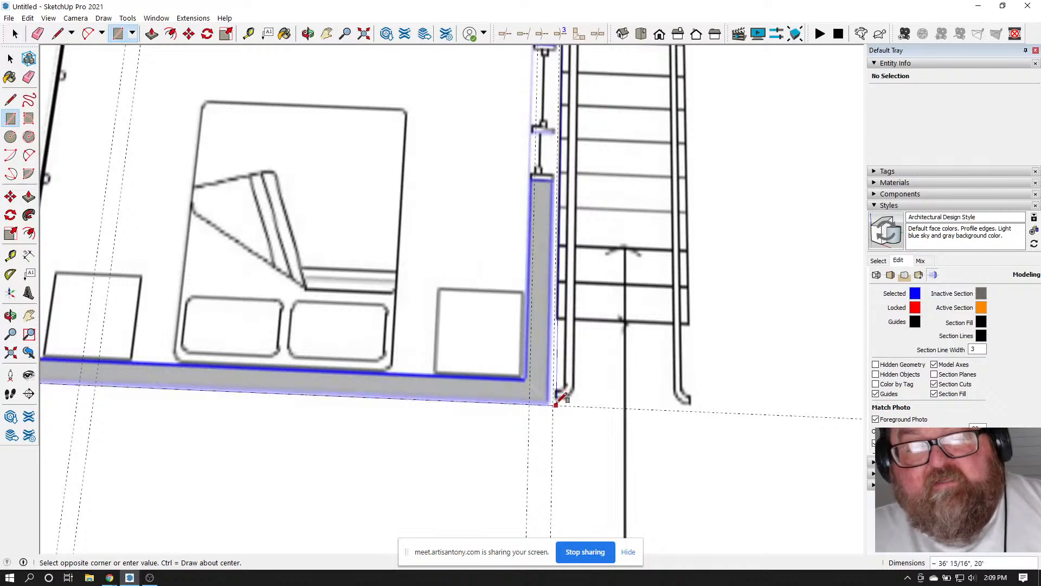
click(556, 403)
scroll(716, 430, down, 6)
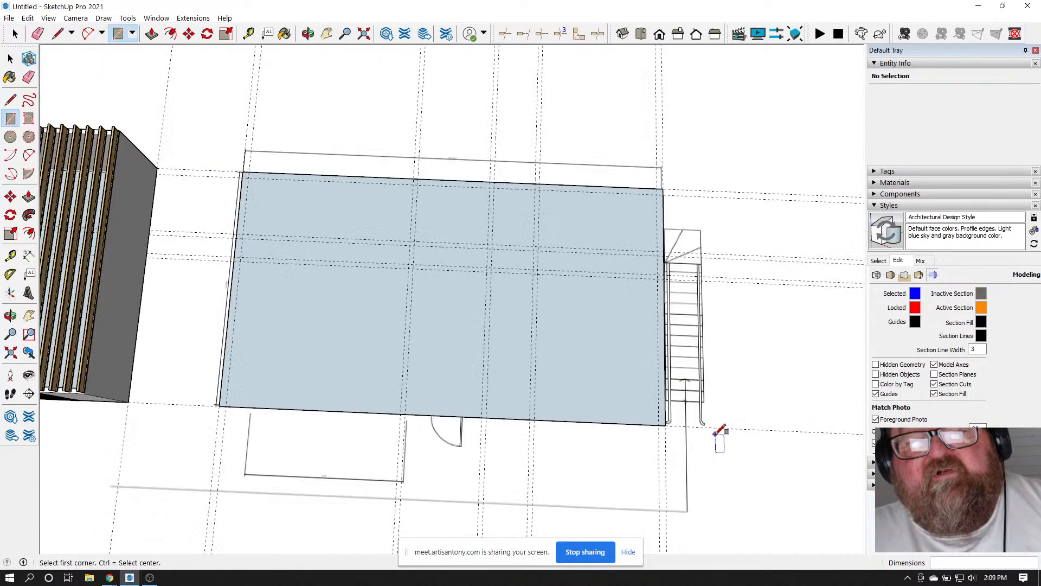
scroll(267, 242, up, 5)
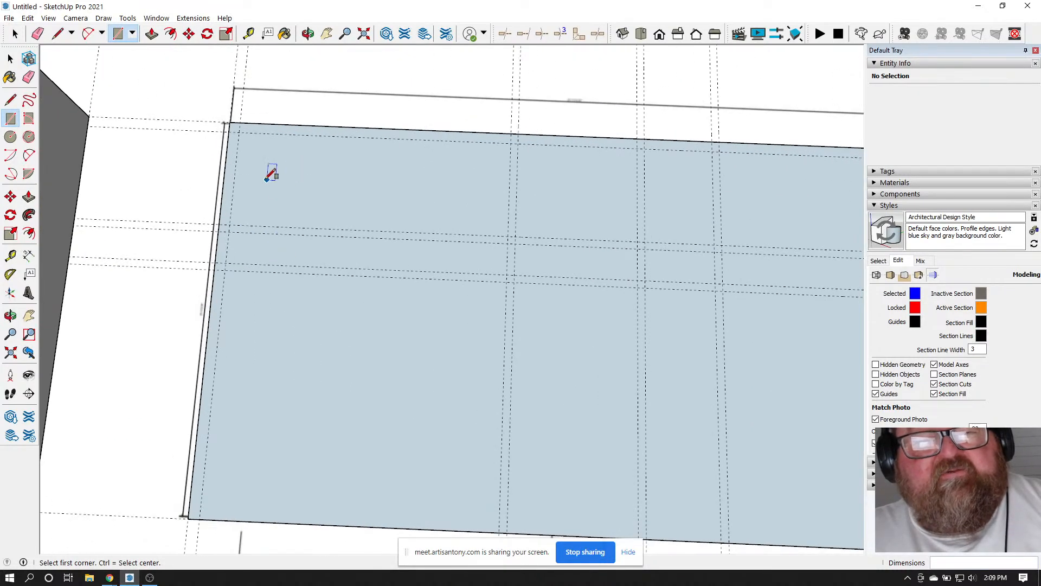
scroll(267, 179, down, 4)
scroll(235, 152, up, 4)
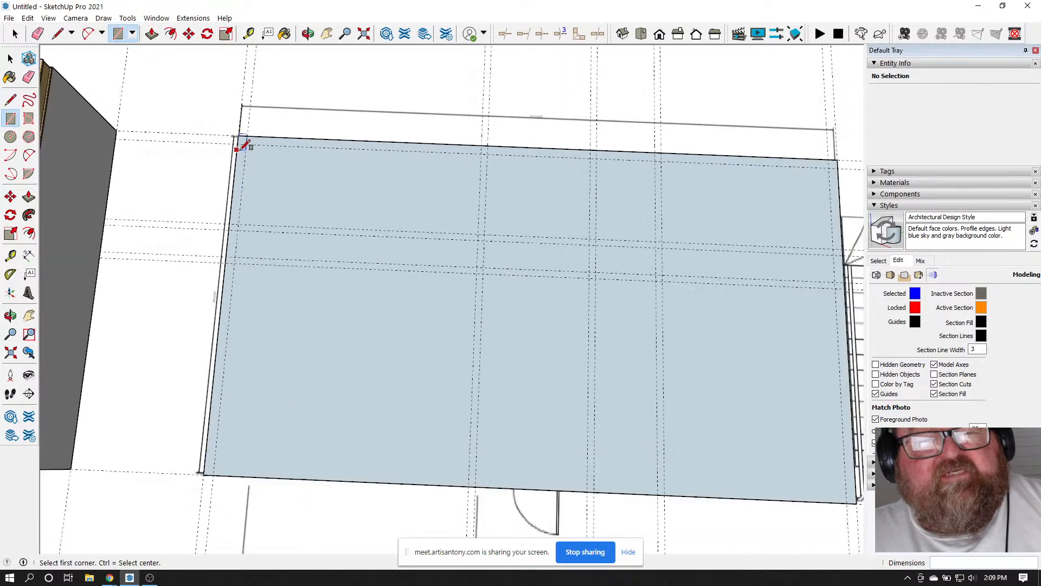
click(237, 147)
scroll(234, 157, down, 3)
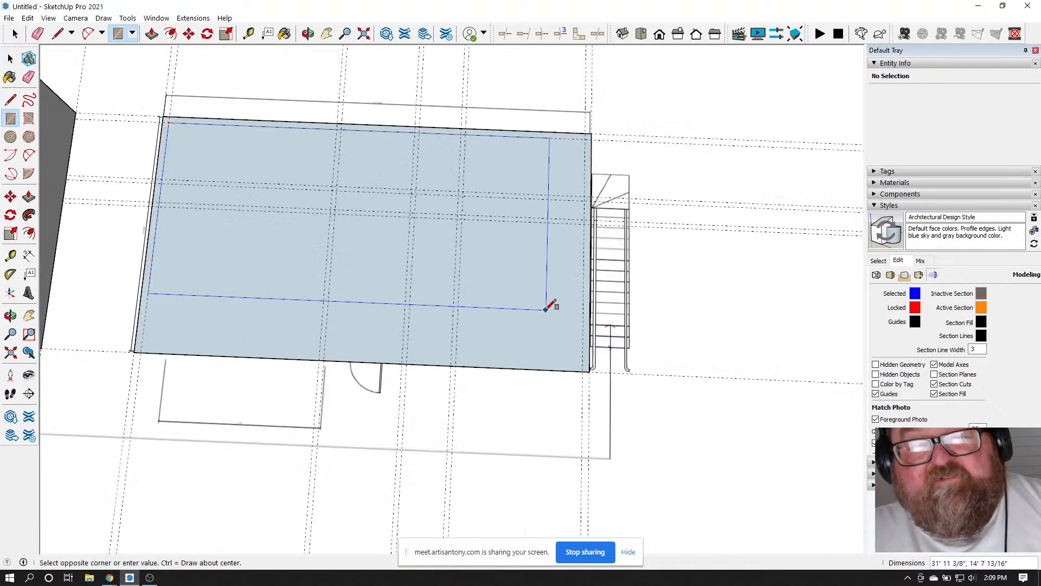
scroll(548, 312, up, 3)
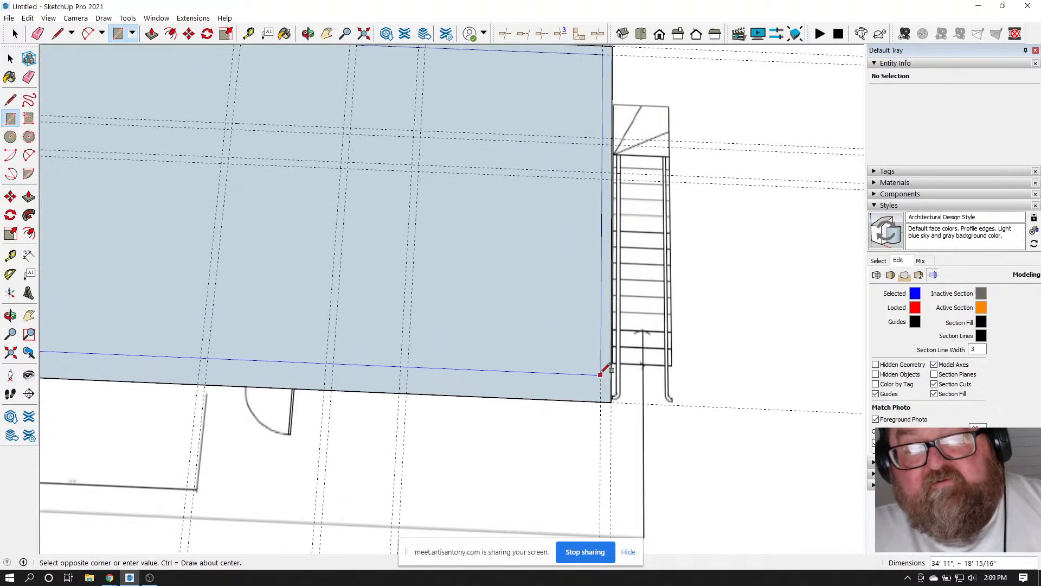
click(584, 351)
scroll(582, 353, up, 2)
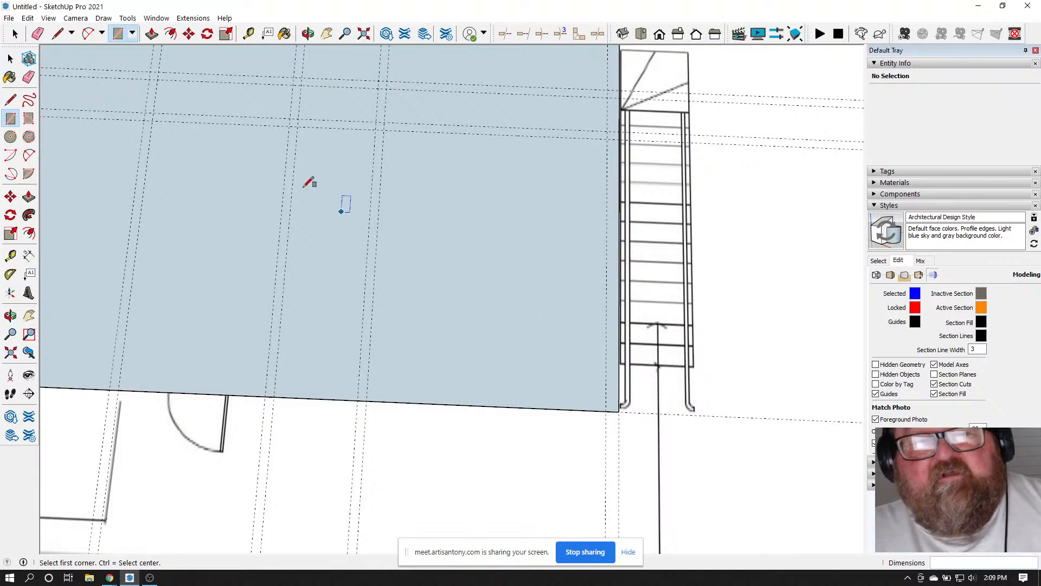
Offset the floor rectangle's outline 6.5" inward to mark the exterior wall thickness
click(170, 33)
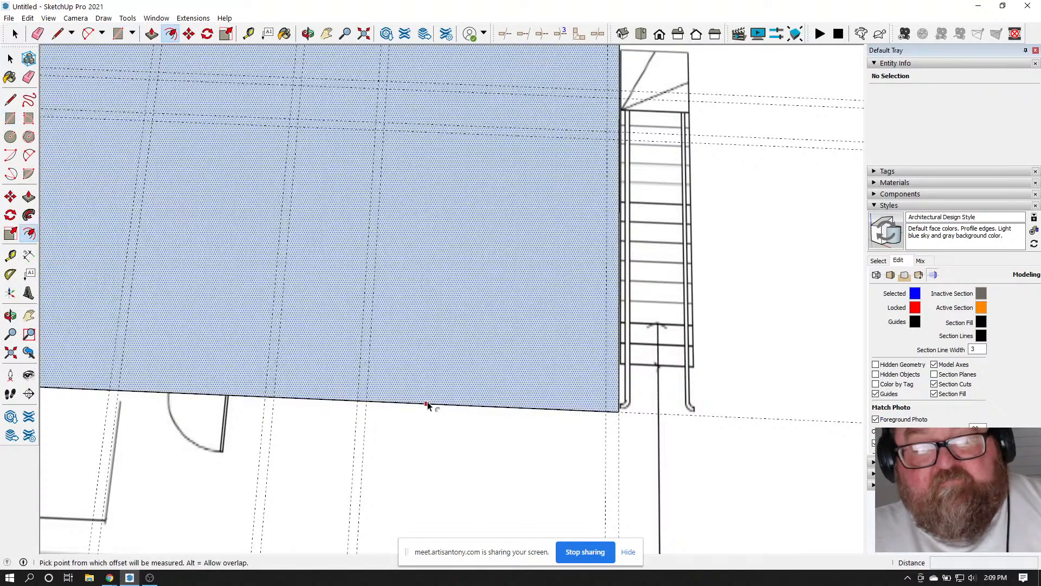
click(428, 396)
text(6.5)
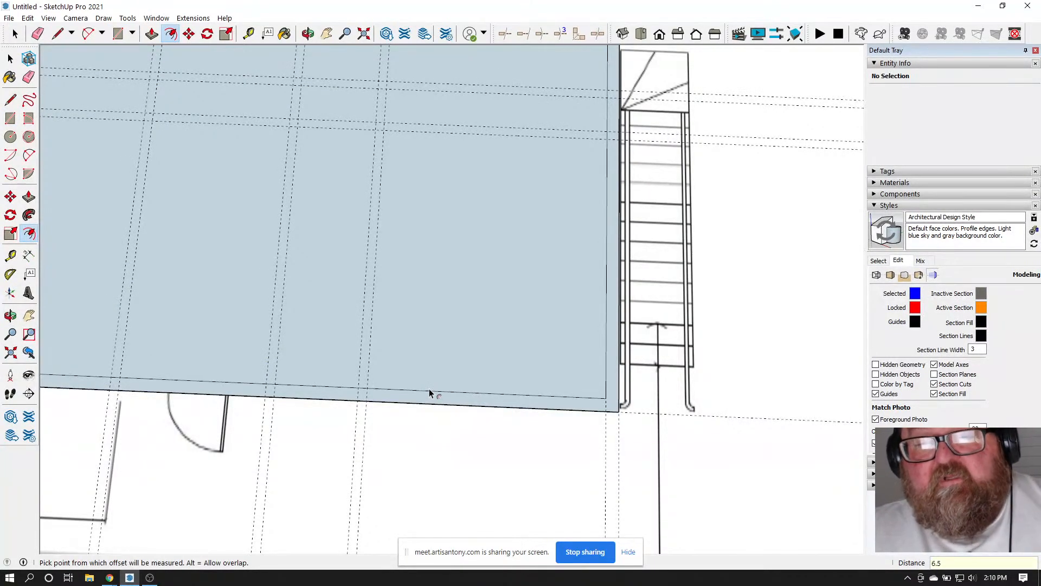
key(Return)
scroll(544, 442, down, 3)
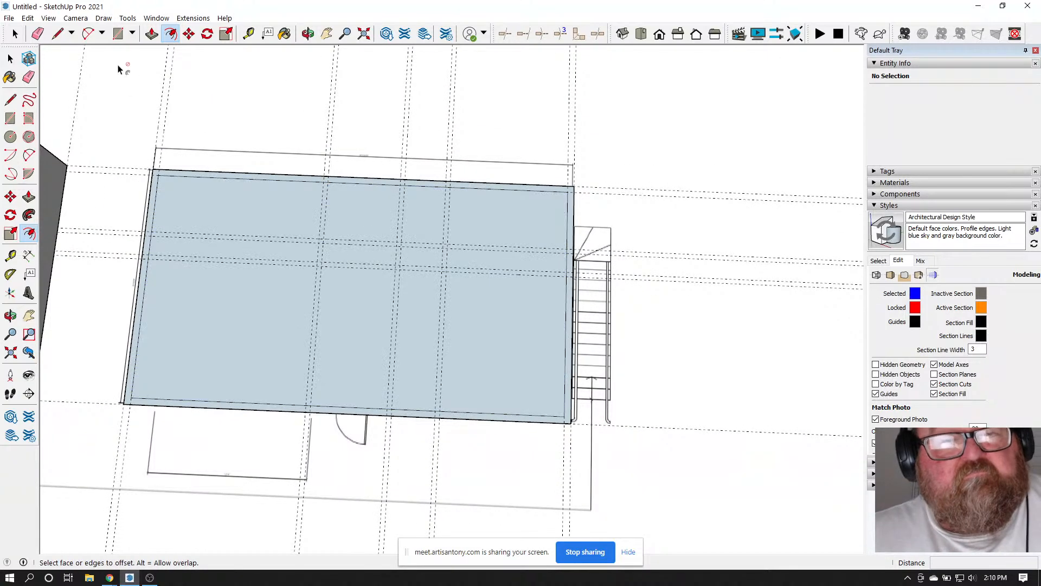
key(space)
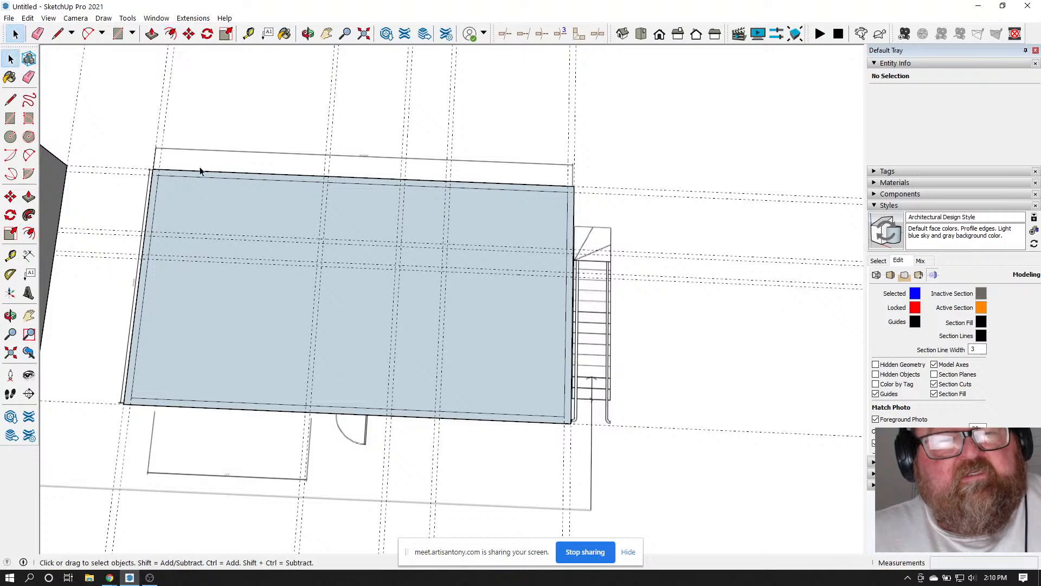
Delete the face inside the exterior wall outline and trace the laundry closet's outer side and front edges along the guides
click(244, 203)
key(Delete)
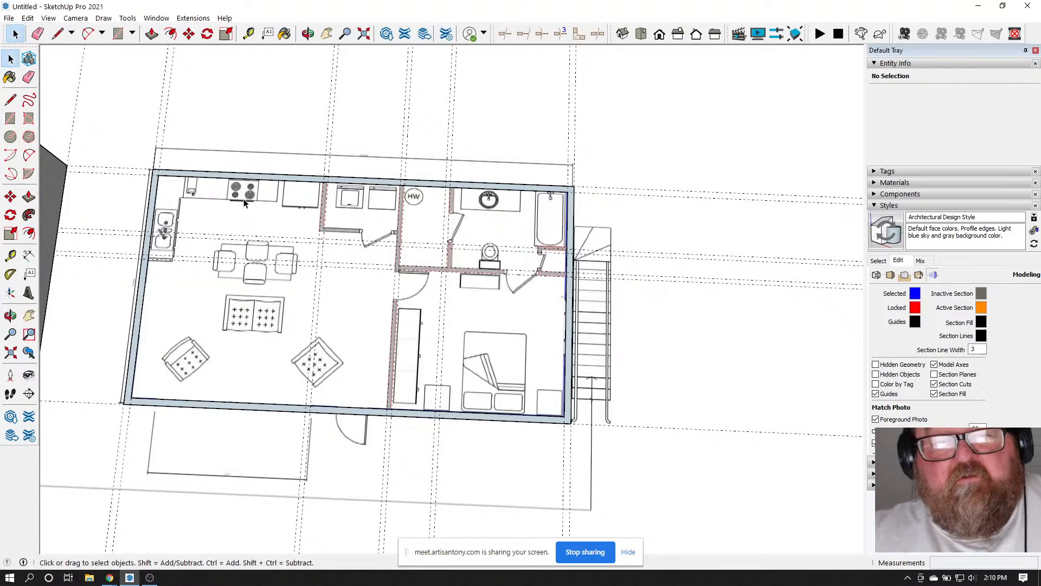
click(57, 34)
scroll(386, 231, up, 3)
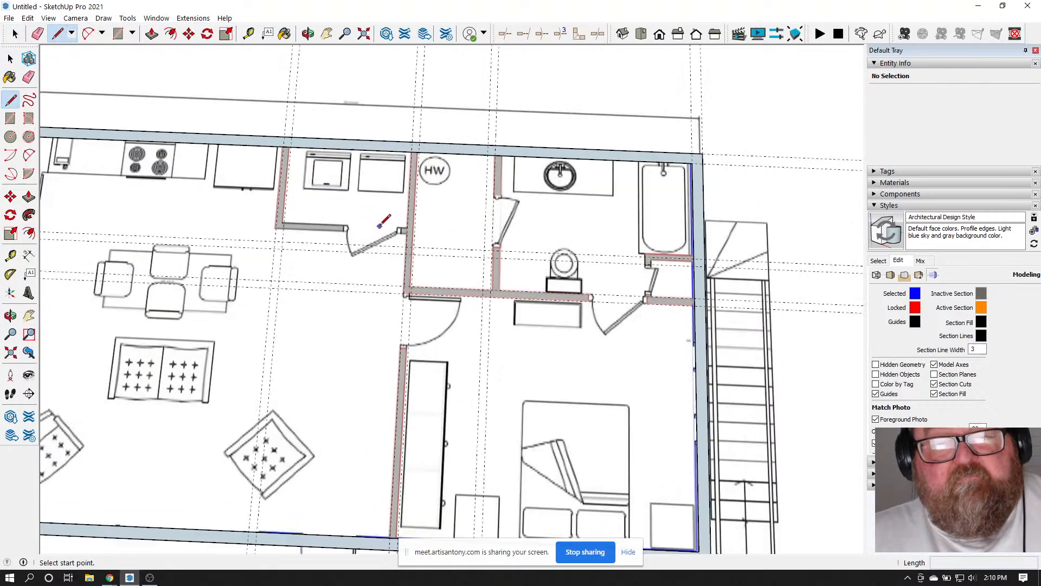
scroll(272, 215, up, 2)
scroll(272, 214, up, 2)
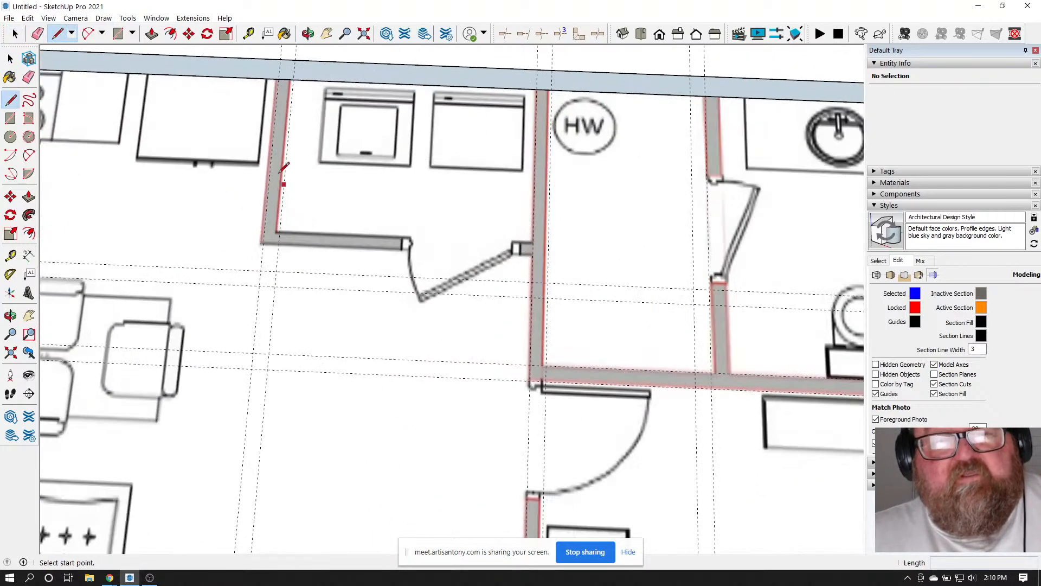
click(279, 79)
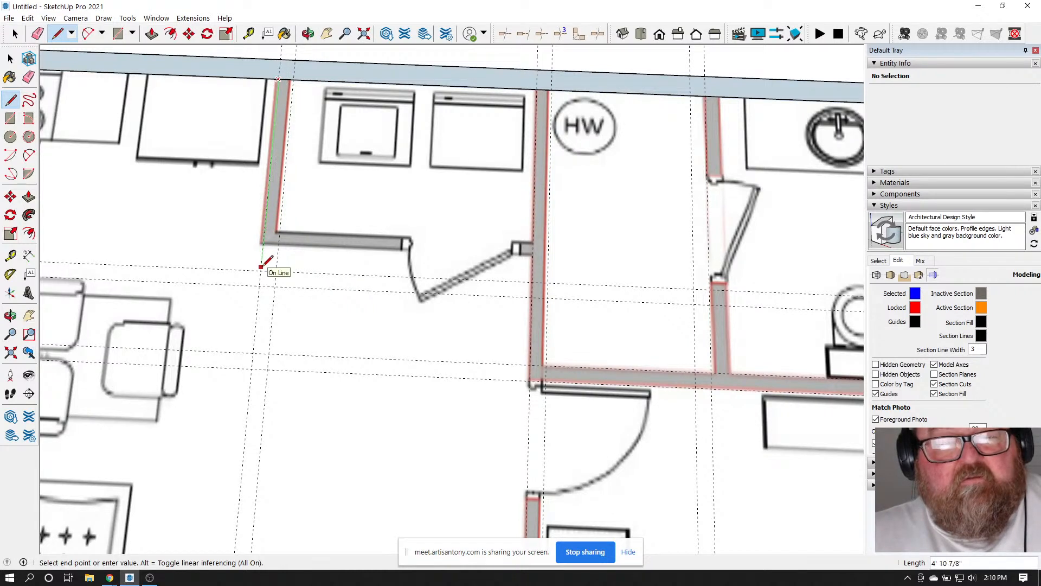
click(259, 286)
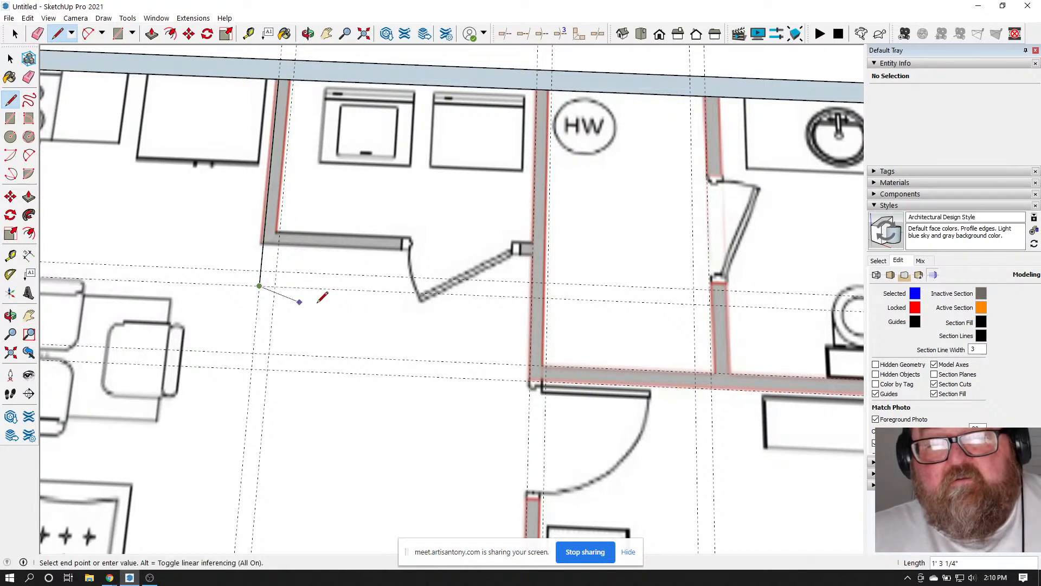
click(532, 296)
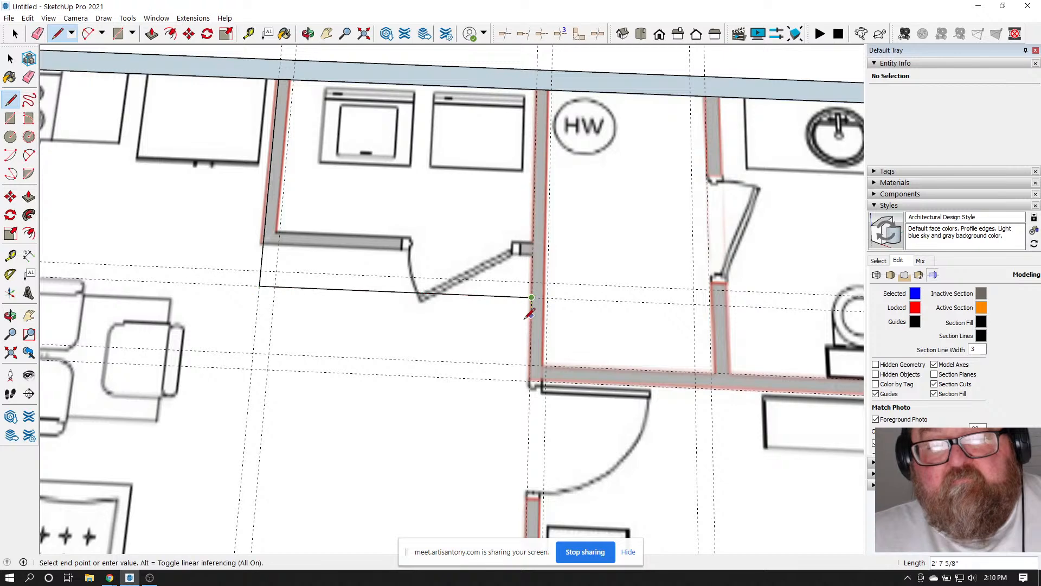
Draw both edges of the partition beside the bedroom along the guides, with its bedroom-side edge 18' 11" long between the exterior walls
scroll(461, 332, down, 5)
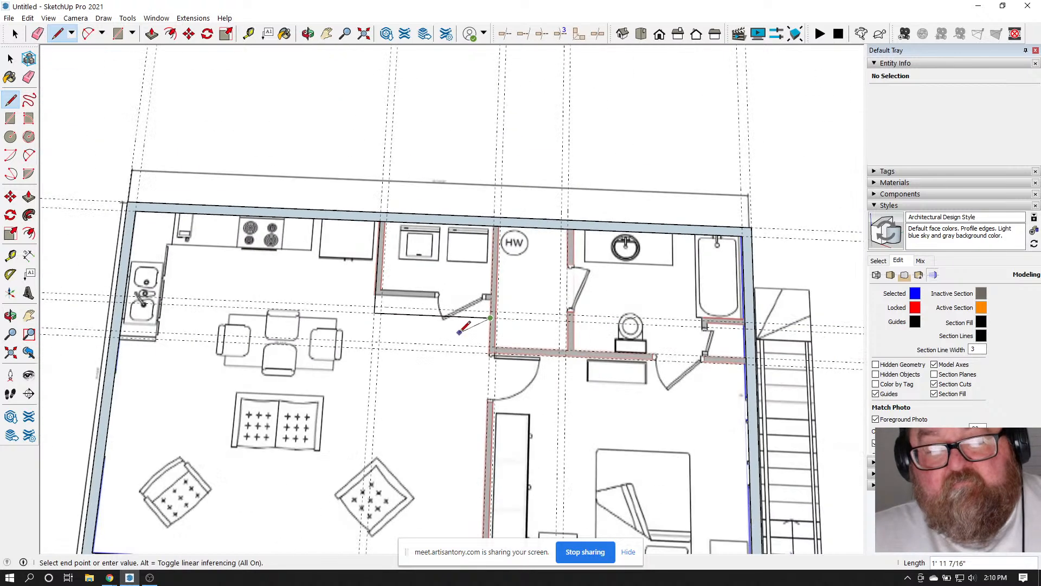
scroll(466, 461, up, 5)
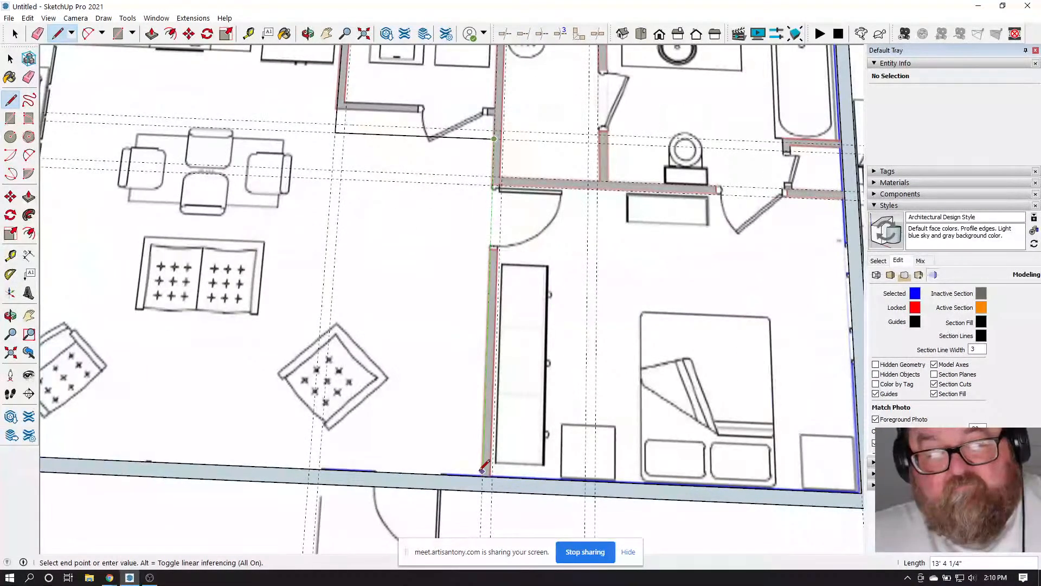
click(483, 476)
scroll(380, 441, down, 3)
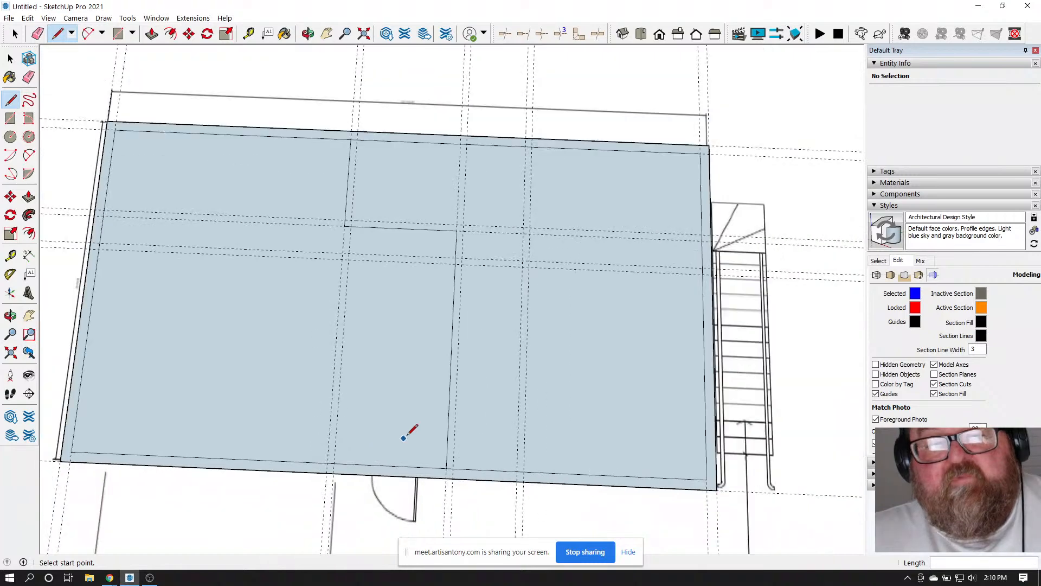
click(452, 468)
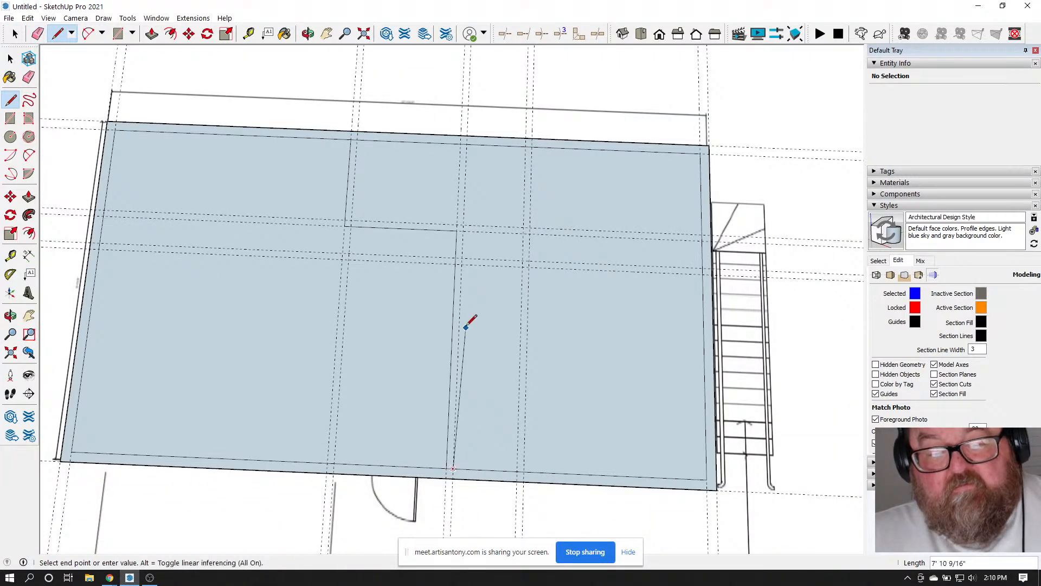
click(467, 145)
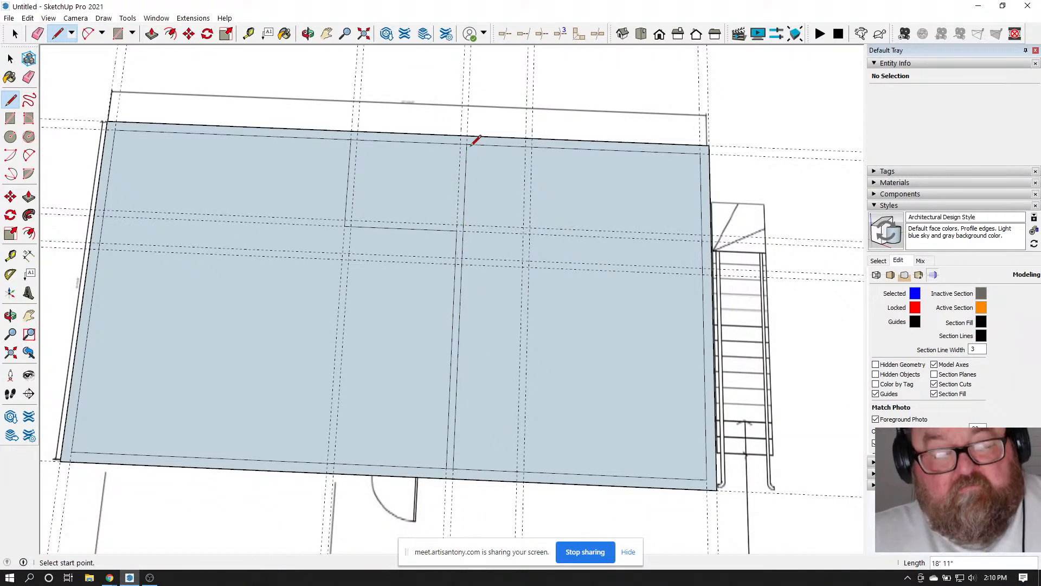
Draw the laundry closet's inner wall edges along the guides, with 5' long sides
scroll(468, 142, up, 5)
click(479, 147)
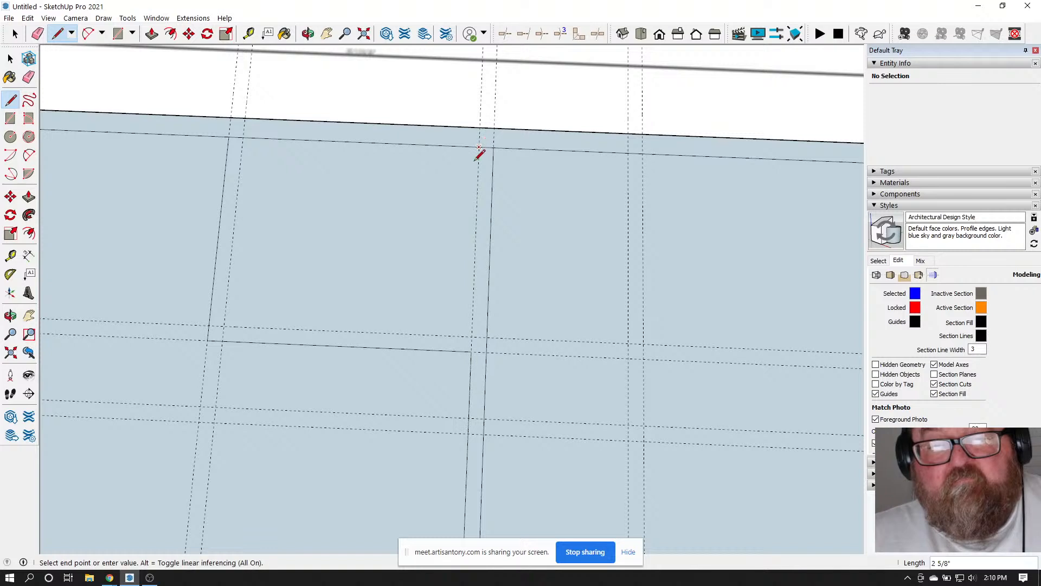
click(472, 336)
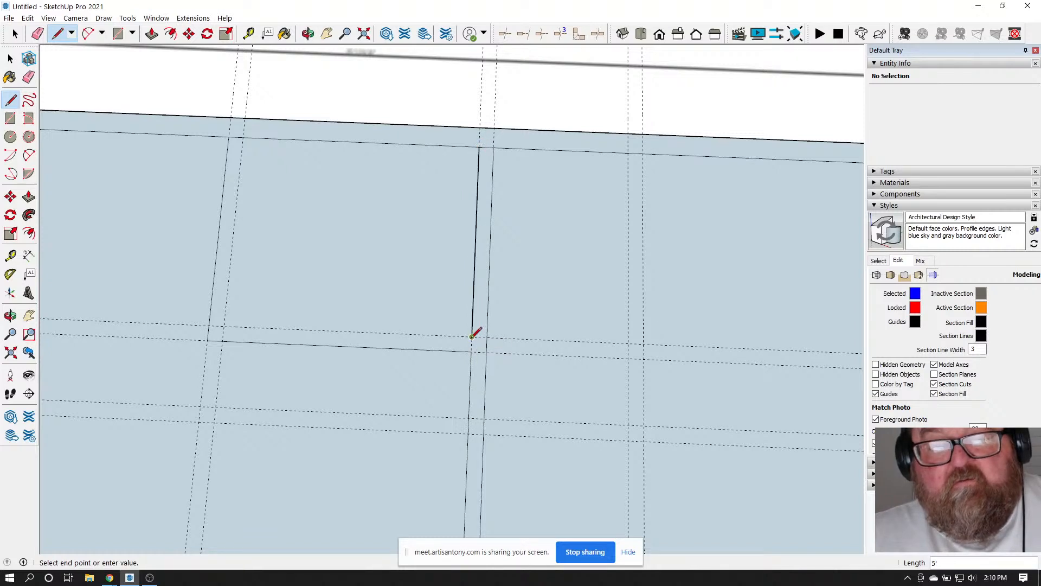
scroll(474, 274, down, 2)
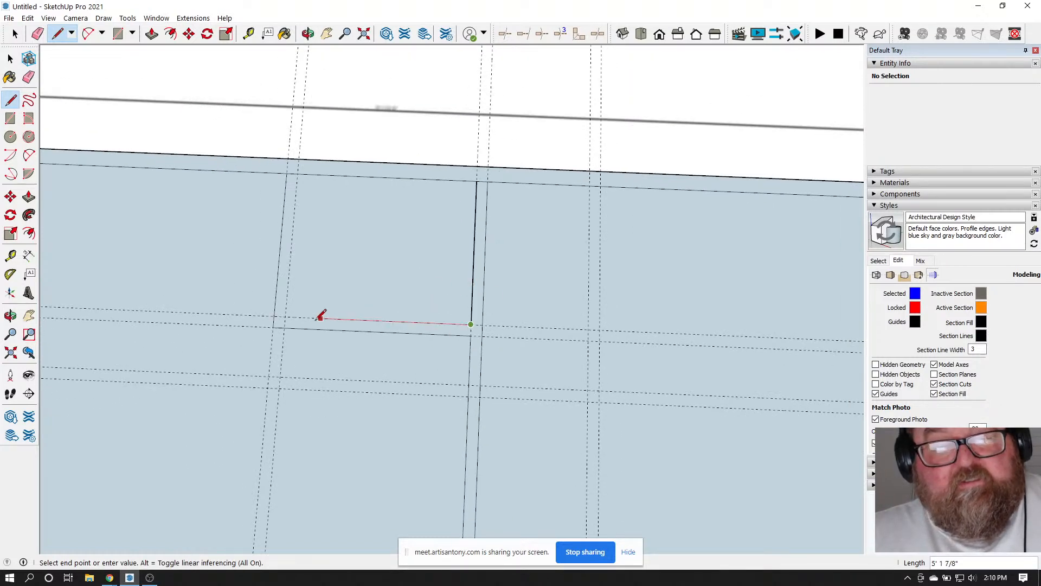
click(285, 316)
key(Escape)
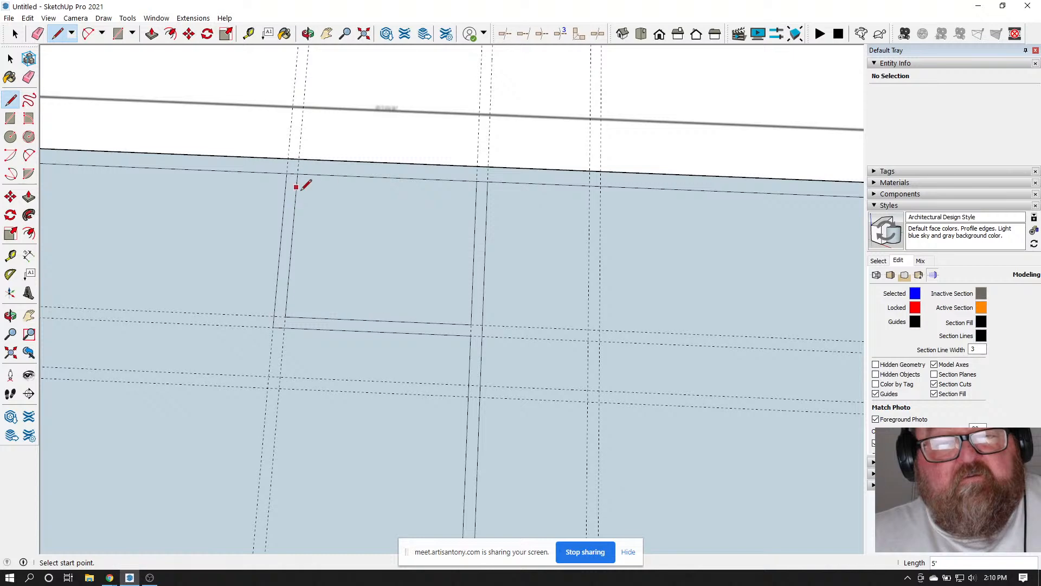
Delete the floor faces of the living area, the laundry closet and the bedroom and bathroom side, keeping the wall faces
scroll(302, 184, down, 2)
scroll(314, 238, down, 1)
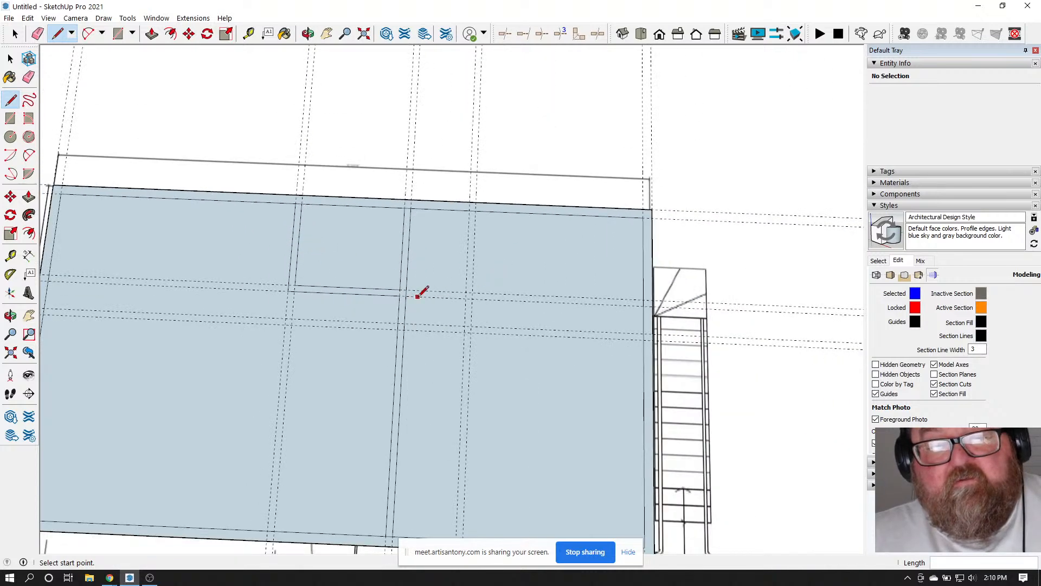
scroll(468, 276, down, 2)
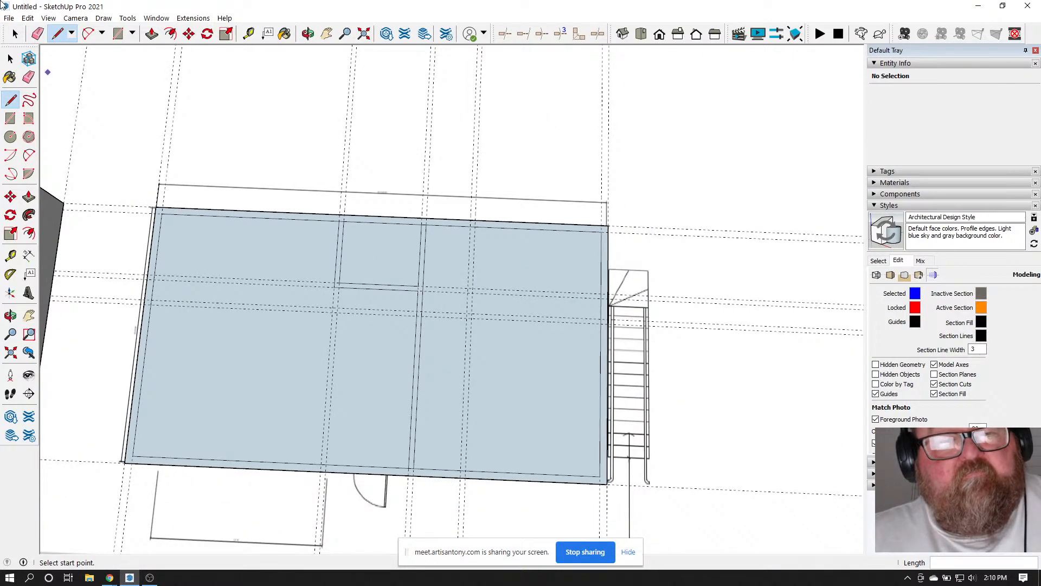
click(15, 34)
click(233, 257)
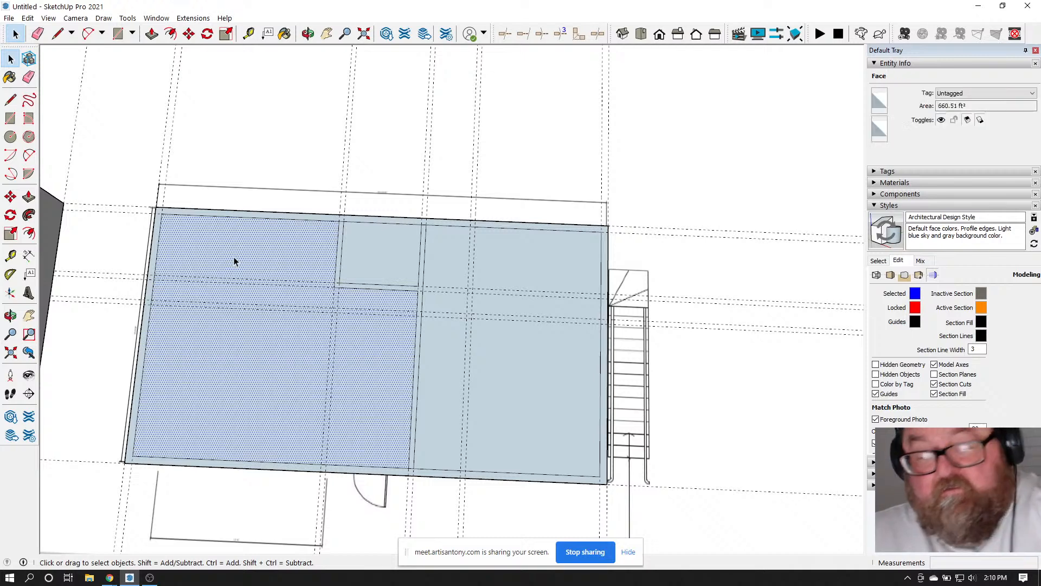
key(Delete)
click(386, 256)
key(Delete)
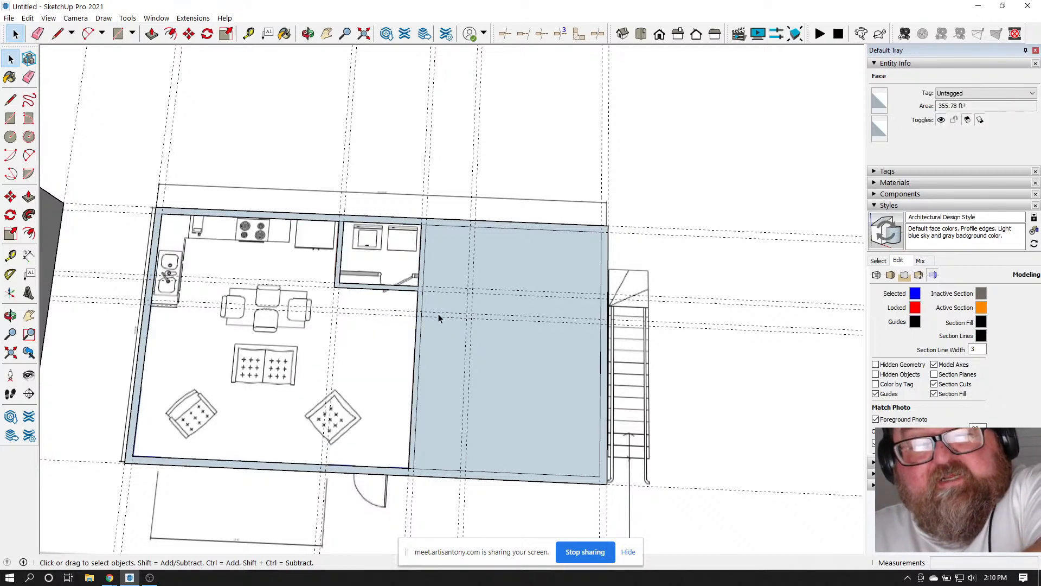
key(Delete)
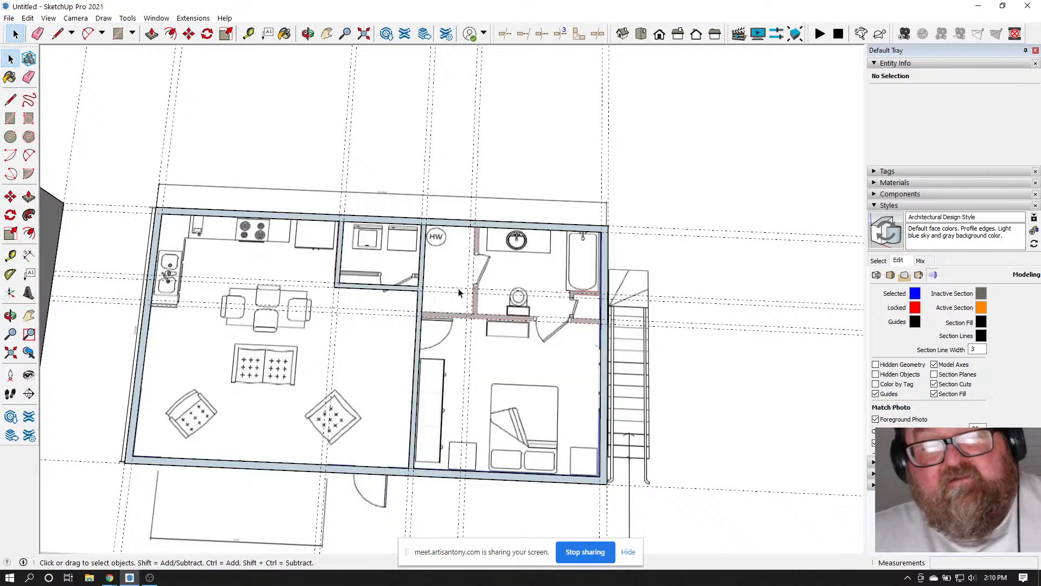
Draw a 7' line along the guide from the rear exterior wall for the water heater room's bathroom-side wall edge
scroll(489, 263, up, 3)
click(57, 34)
scroll(489, 238, up, 3)
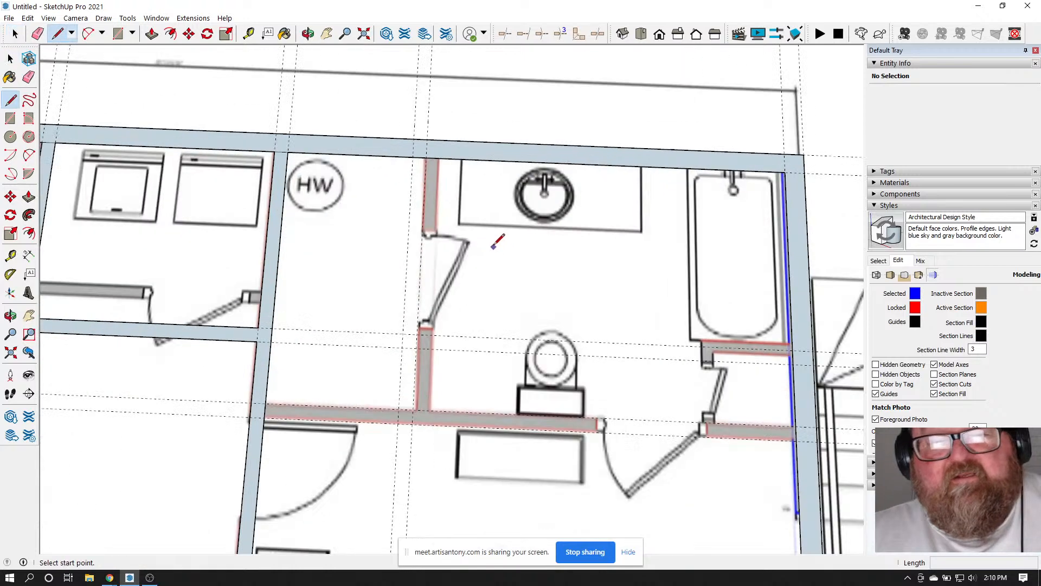
click(395, 133)
scroll(385, 150, down, 5)
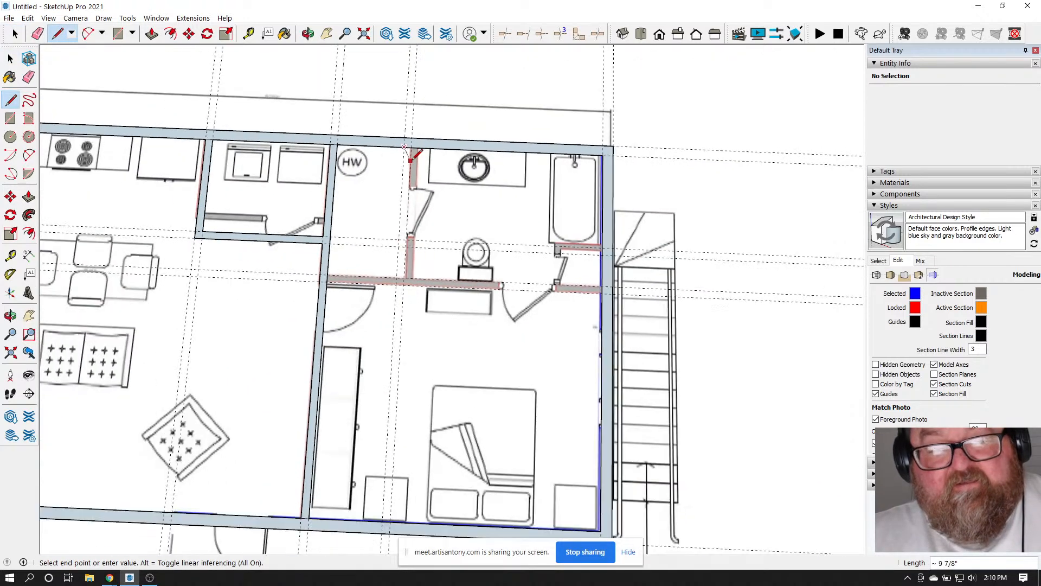
scroll(372, 338, up, 5)
click(386, 333)
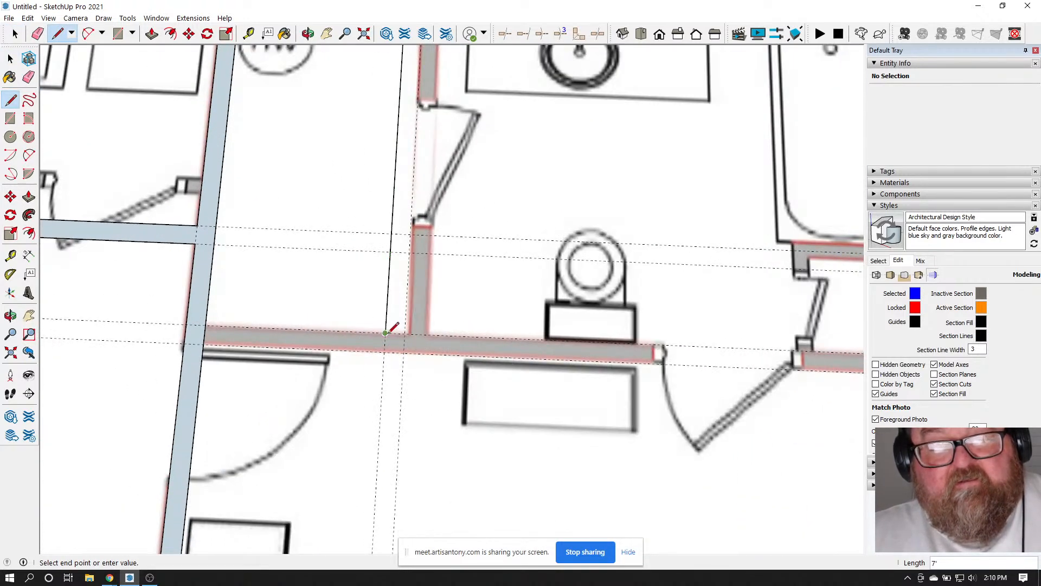
Draw both edges of the wall between the bathroom and bedroom, 13' 10 1/2" long, from the partition to the stair-side exterior wall
click(205, 343)
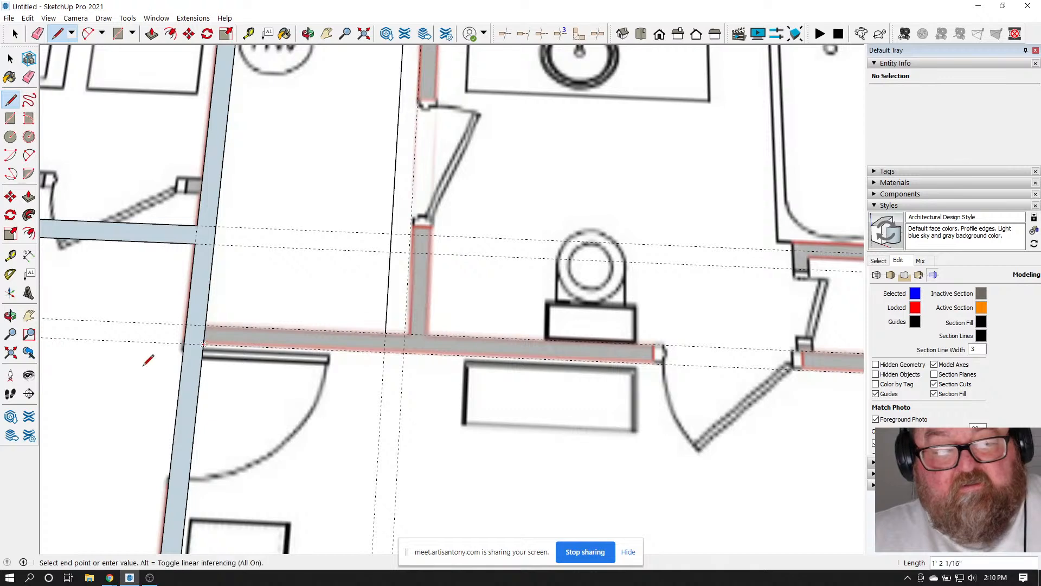
scroll(142, 368, down, 2)
click(644, 372)
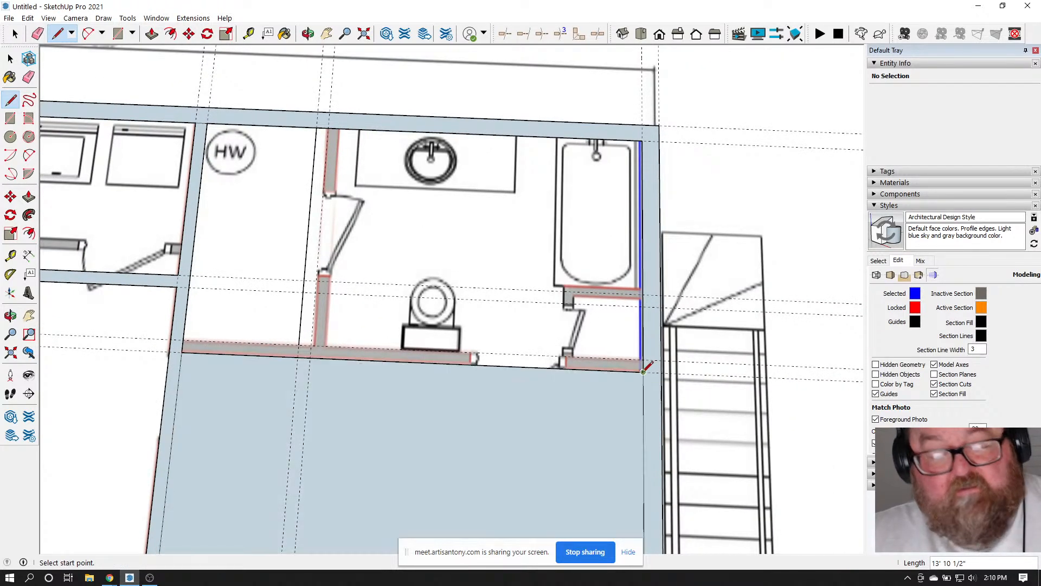
scroll(184, 345, up, 5)
click(184, 345)
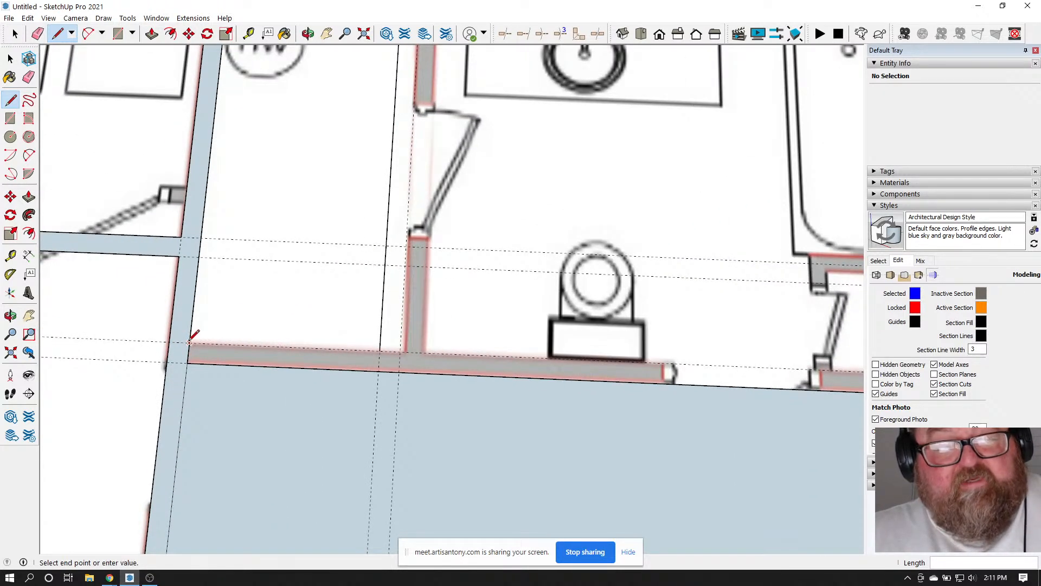
scroll(185, 369, down, 3)
scroll(188, 364, down, 2)
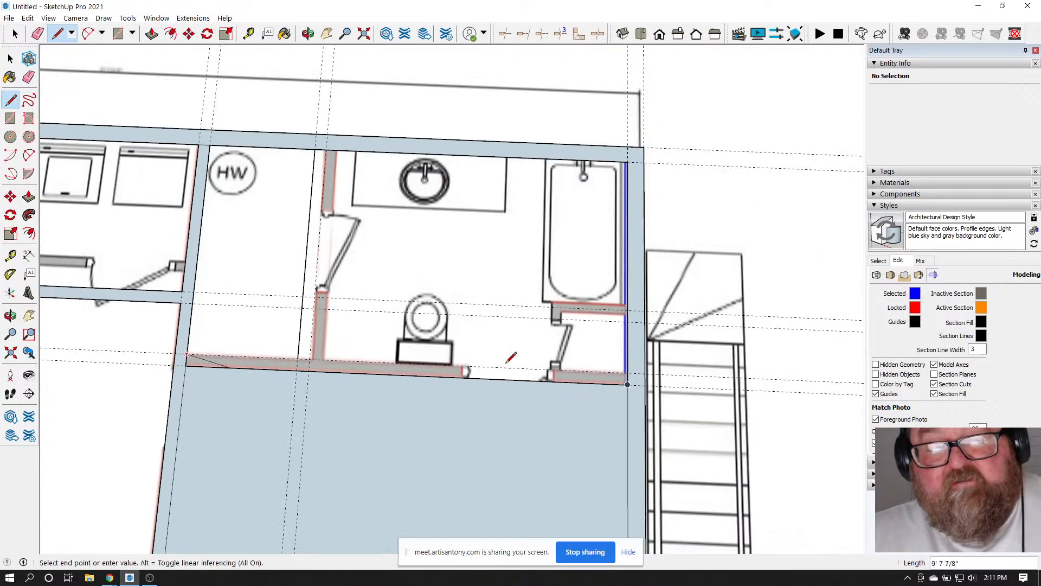
click(628, 372)
Delete the floor face inside the water heater (HW) room
key(space)
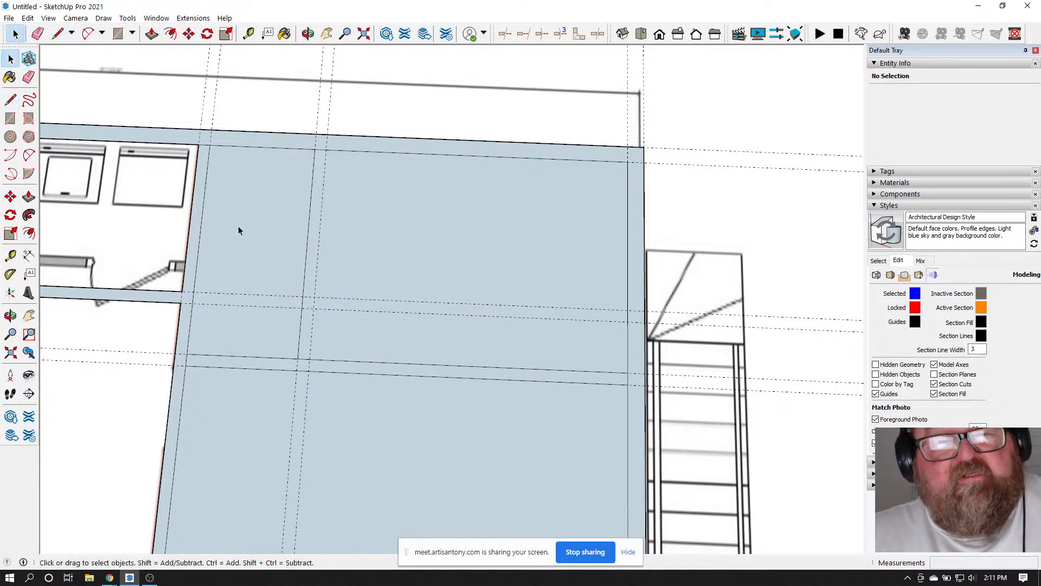
click(239, 223)
key(Delete)
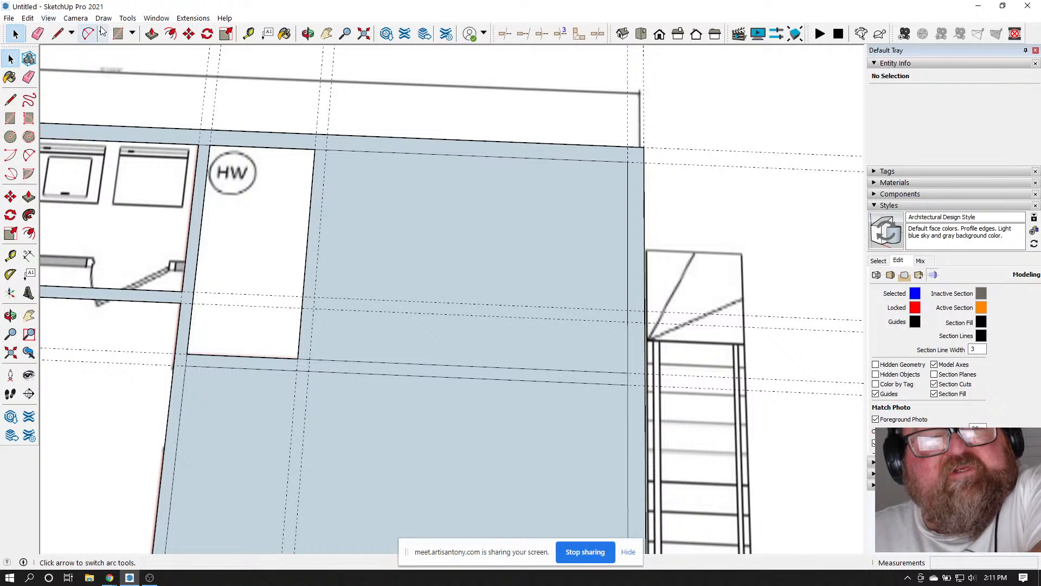
scroll(422, 191, down, 2)
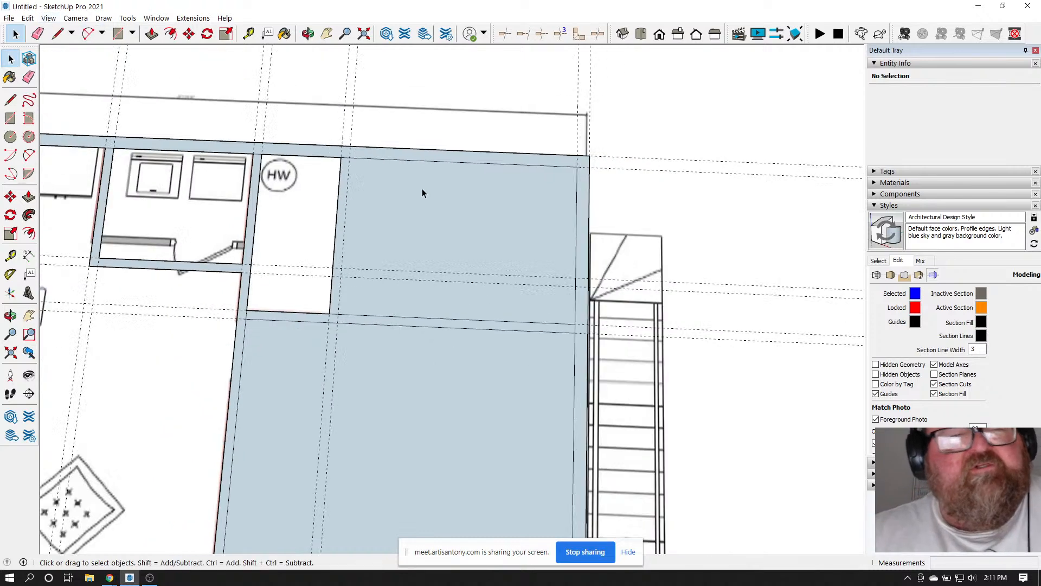
Start saving the model under a new name and browse the Elements (E:) drive's Artisan Construction > 2020 Projects folders for the project folder
click(9, 18)
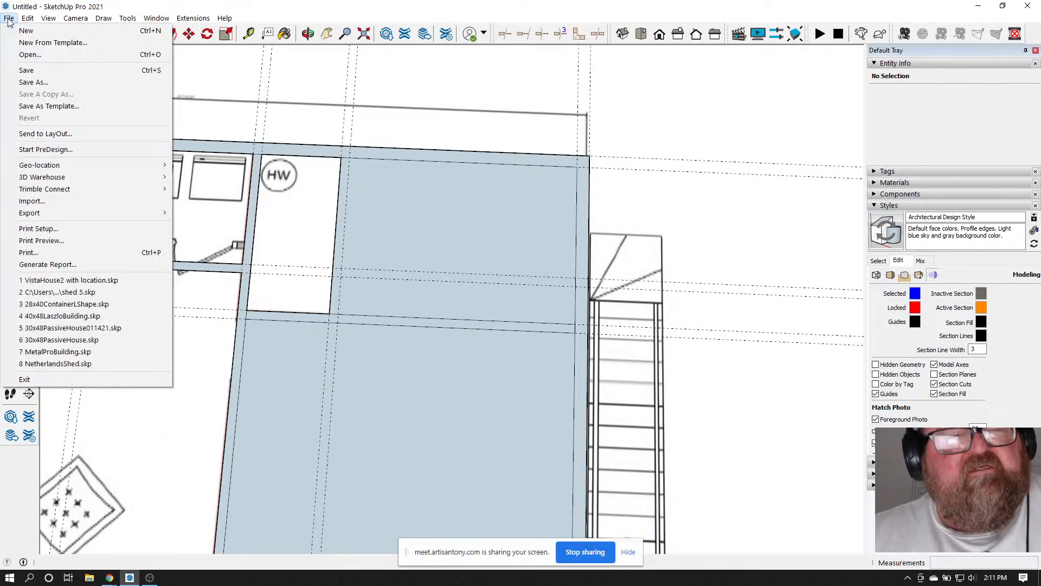
click(27, 82)
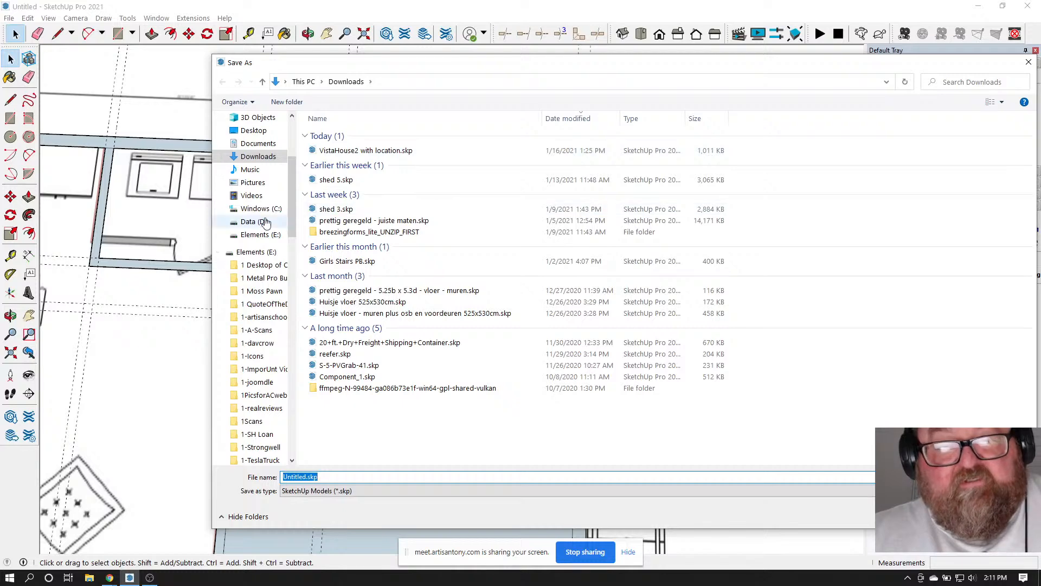
click(265, 255)
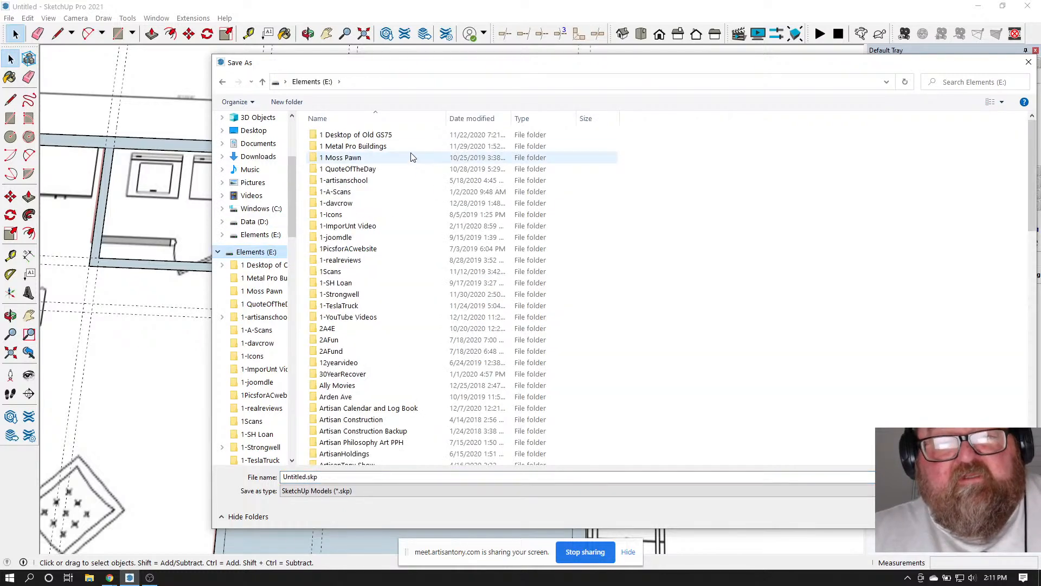
double_click(382, 135)
double_click(350, 134)
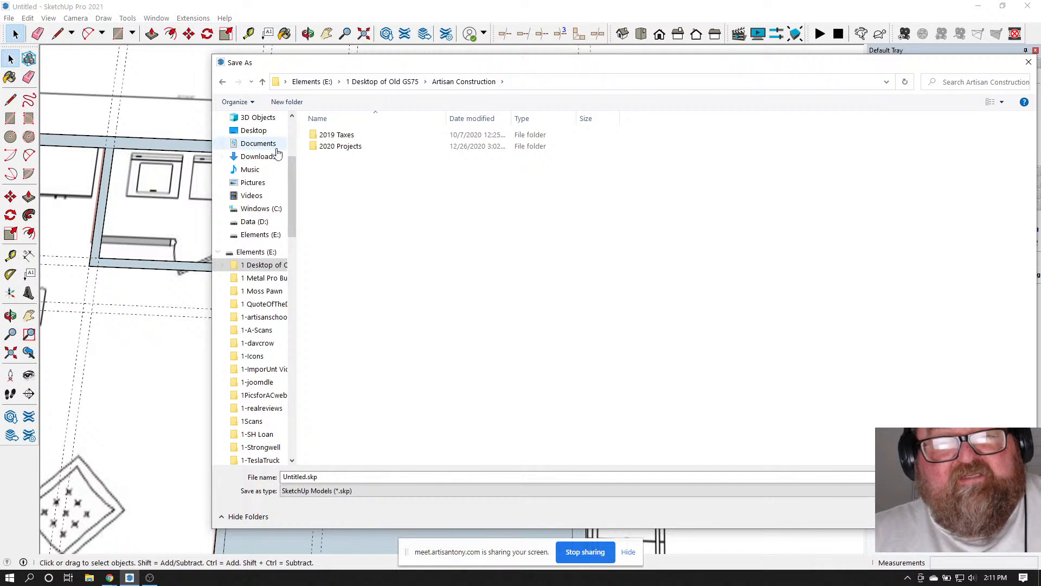
click(256, 235)
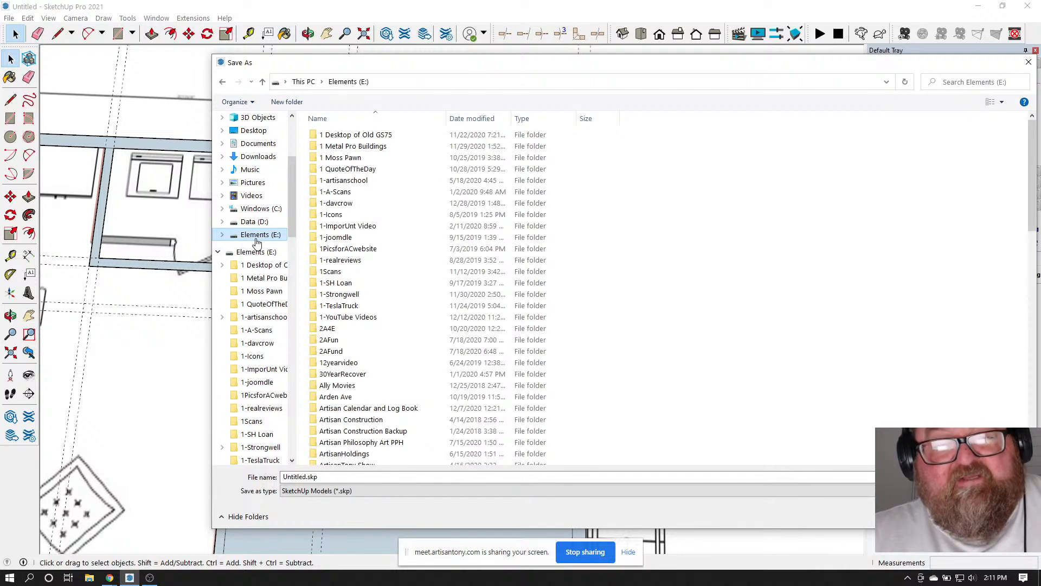
double_click(384, 139)
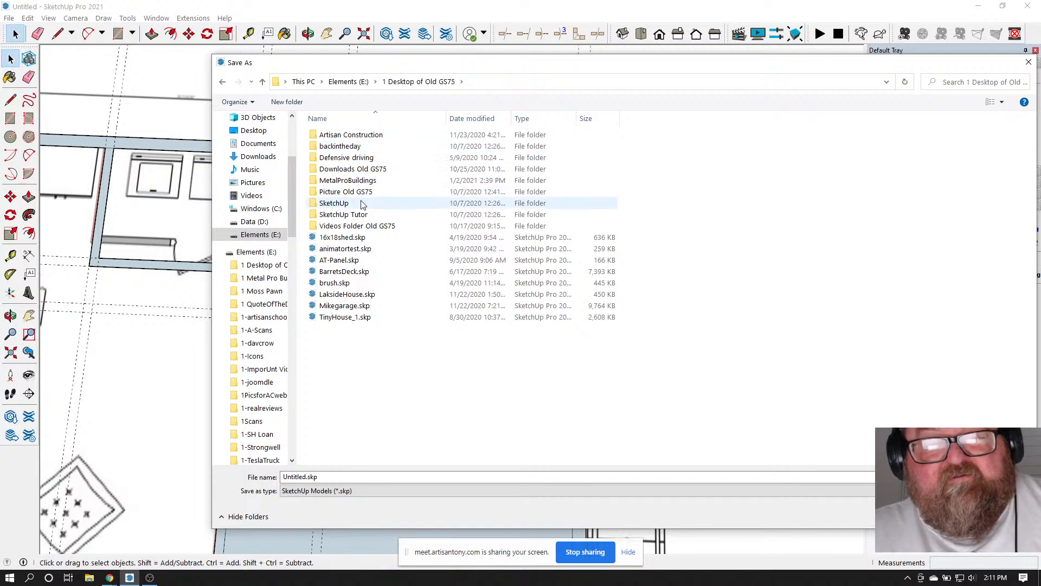
double_click(347, 136)
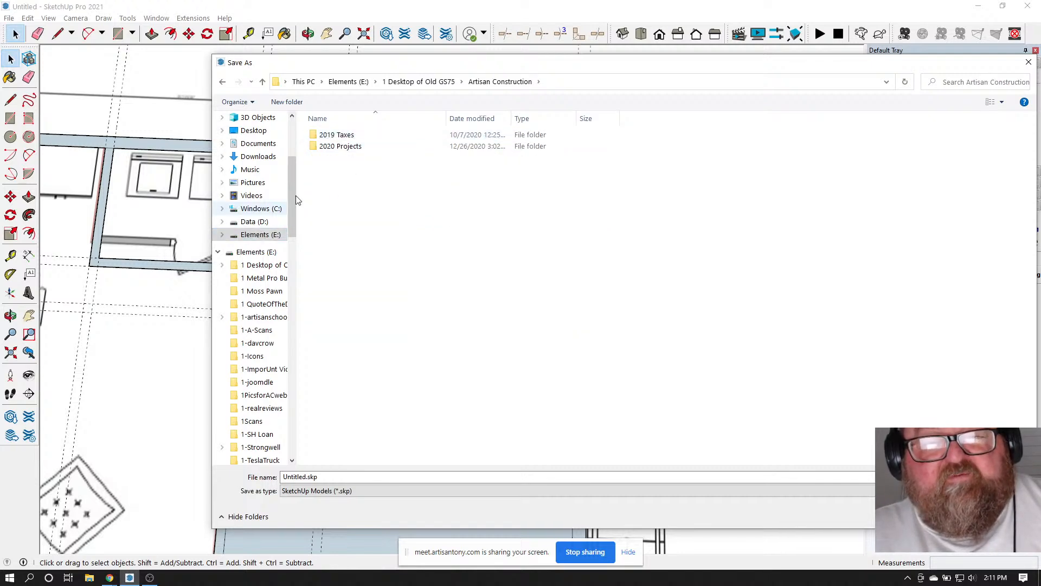
double_click(340, 146)
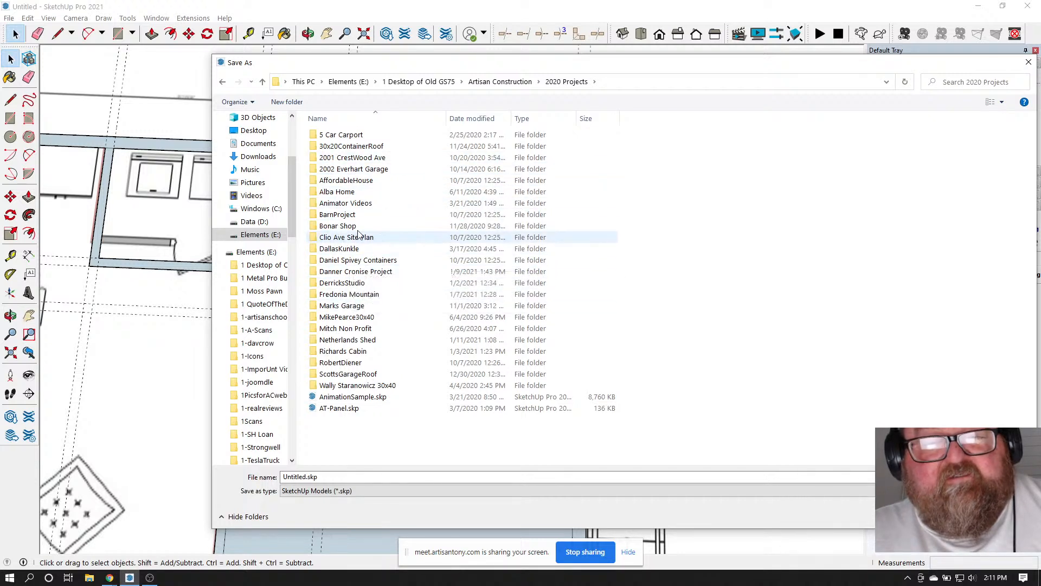
click(266, 265)
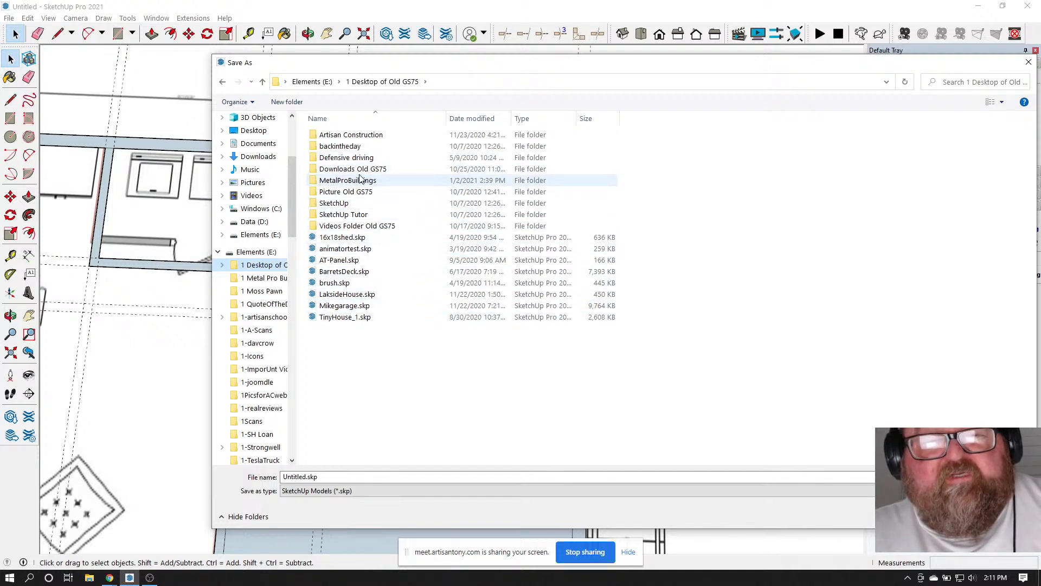
double_click(353, 135)
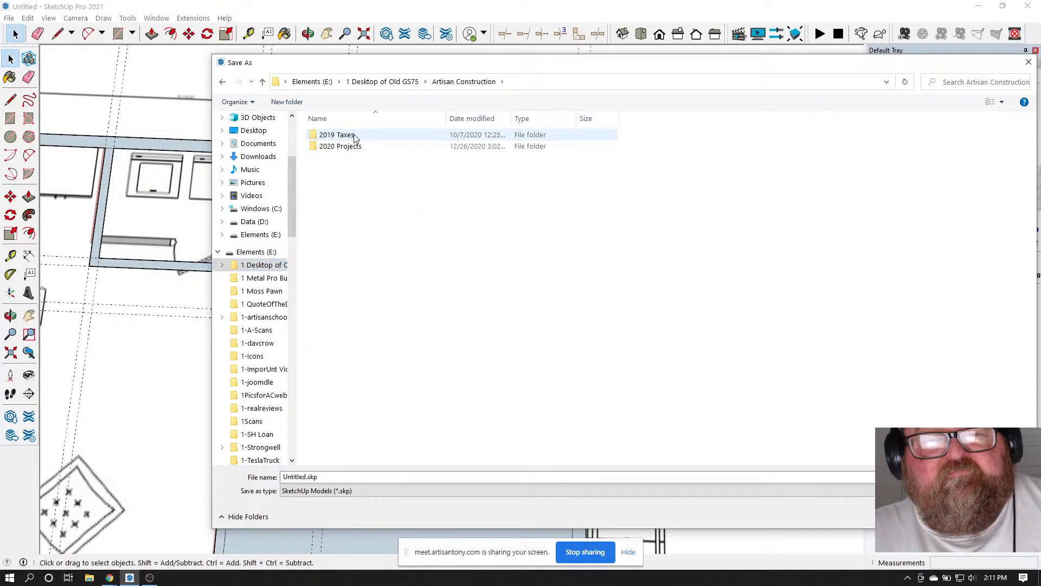
double_click(358, 146)
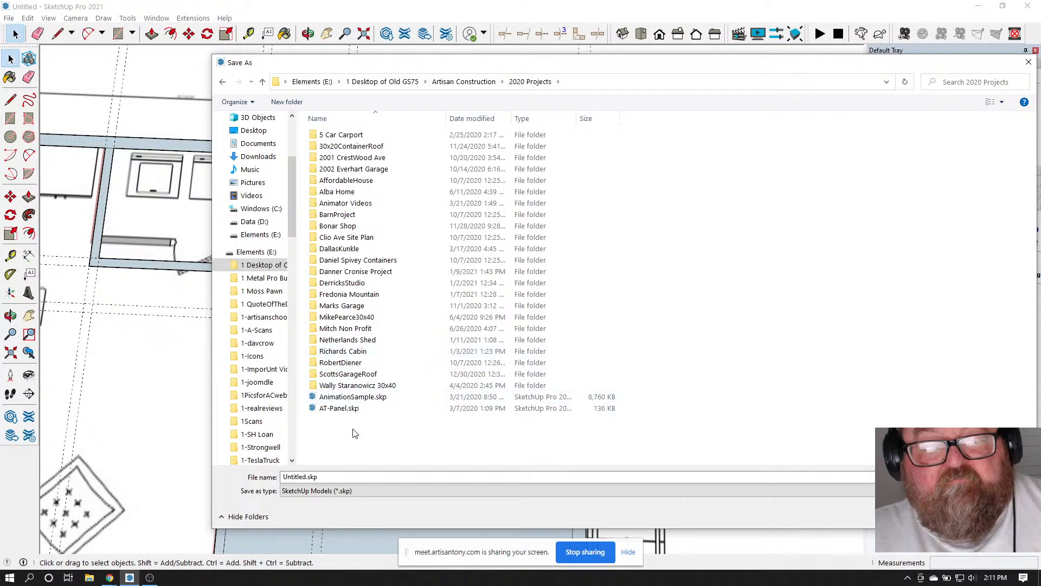
Save the model as DucansCabinInTexas.skp in the Duncans Project folder inside Artisan Const GS75 on the desktop
click(255, 130)
double_click(333, 134)
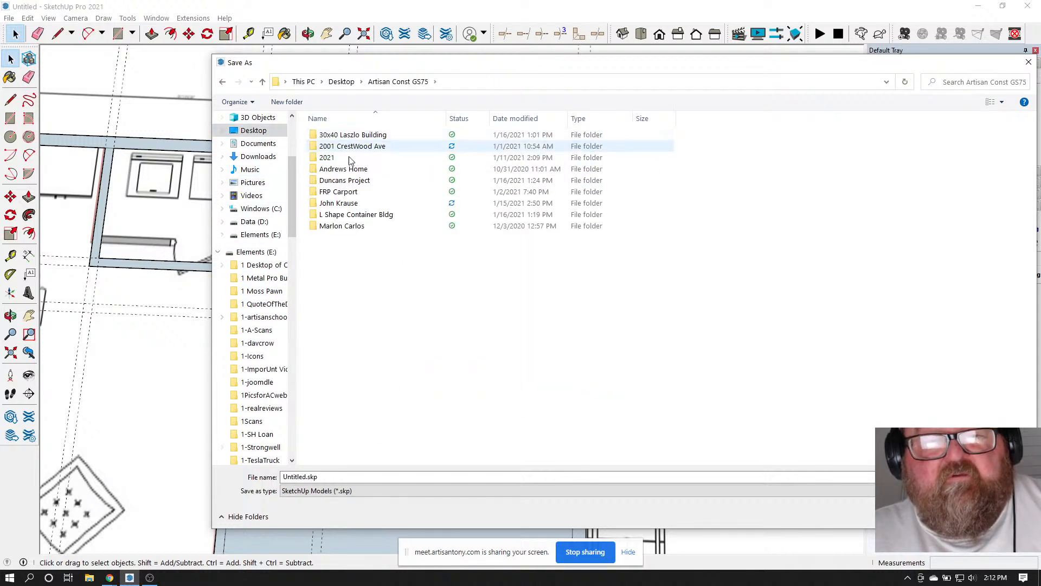
double_click(345, 181)
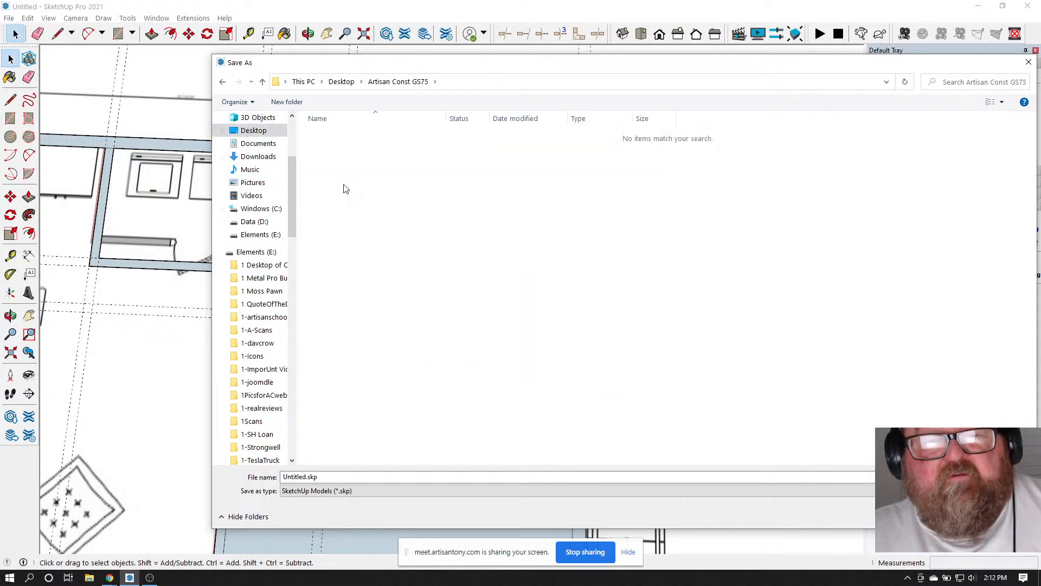
click(307, 477)
click(306, 477)
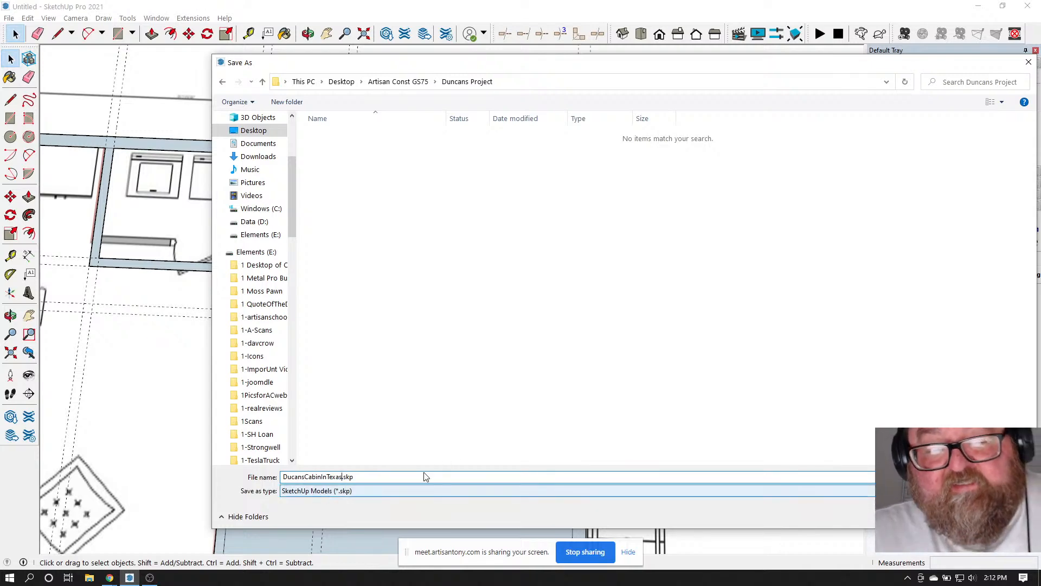
key(Return)
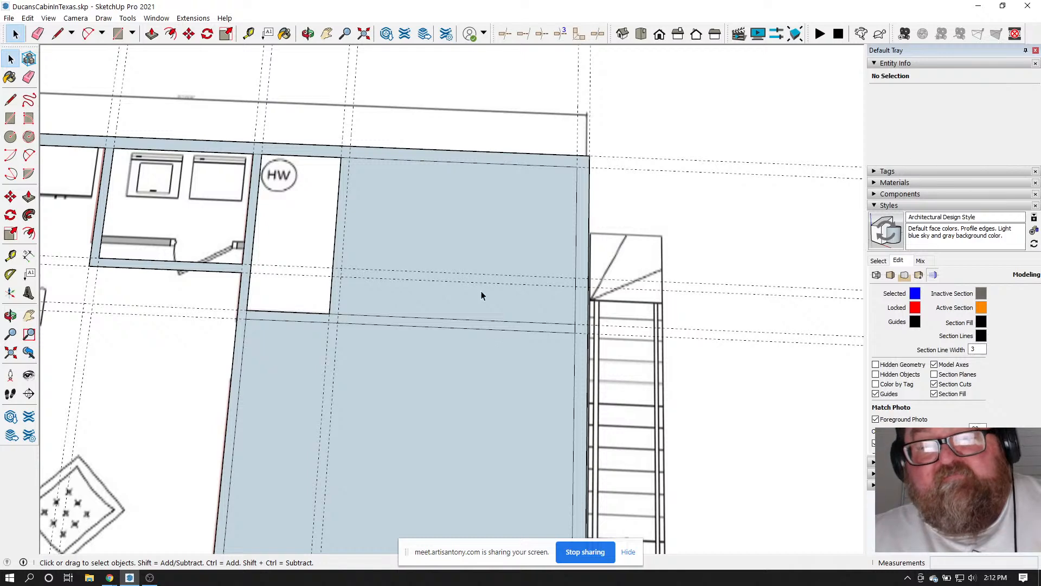
Draw a 7' line along the guide for the bathroom-side edge of the wall between the water heater room and bathroom
click(408, 213)
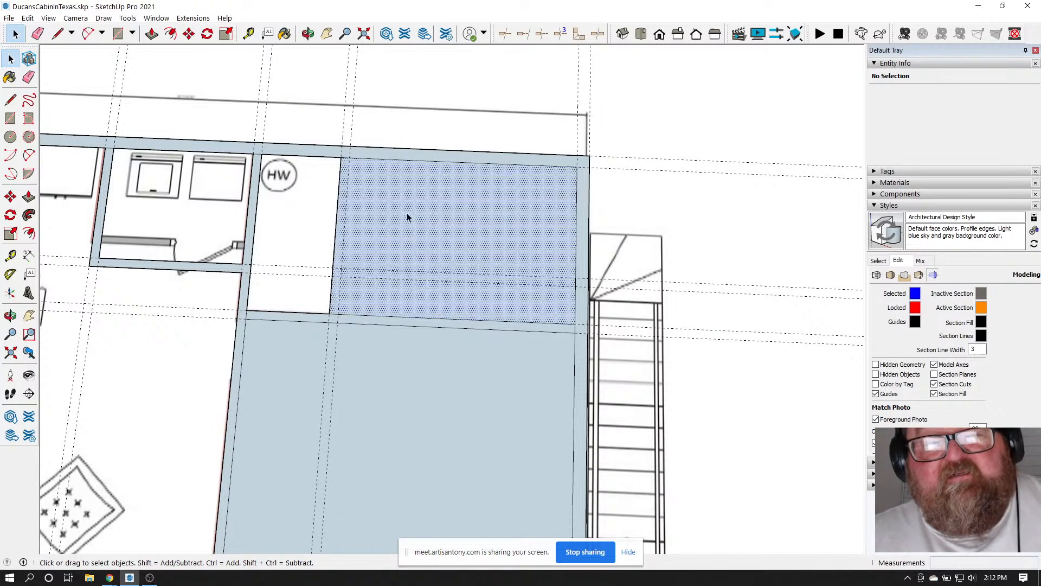
click(57, 33)
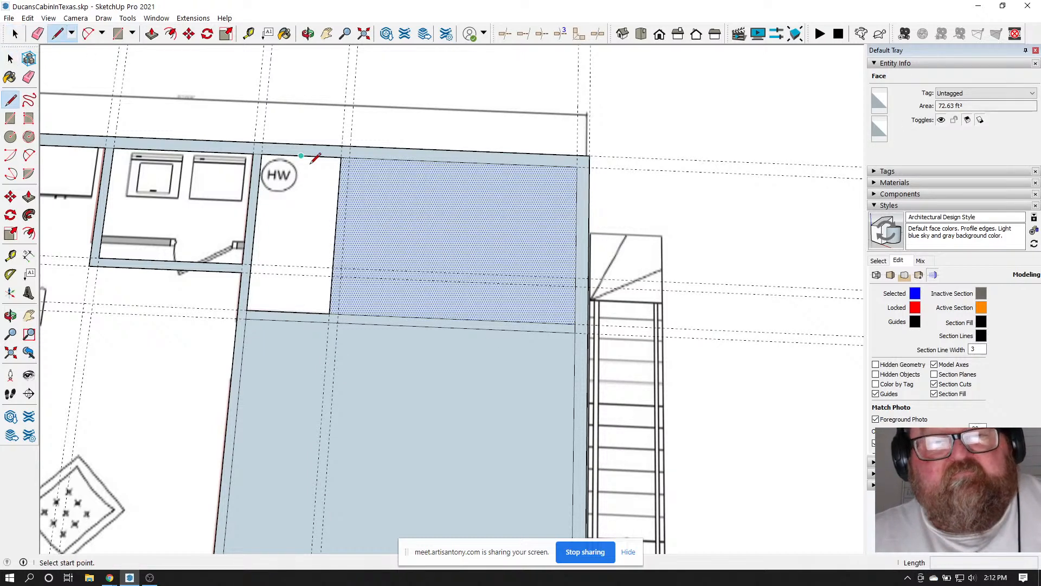
scroll(347, 171, up, 2)
click(356, 153)
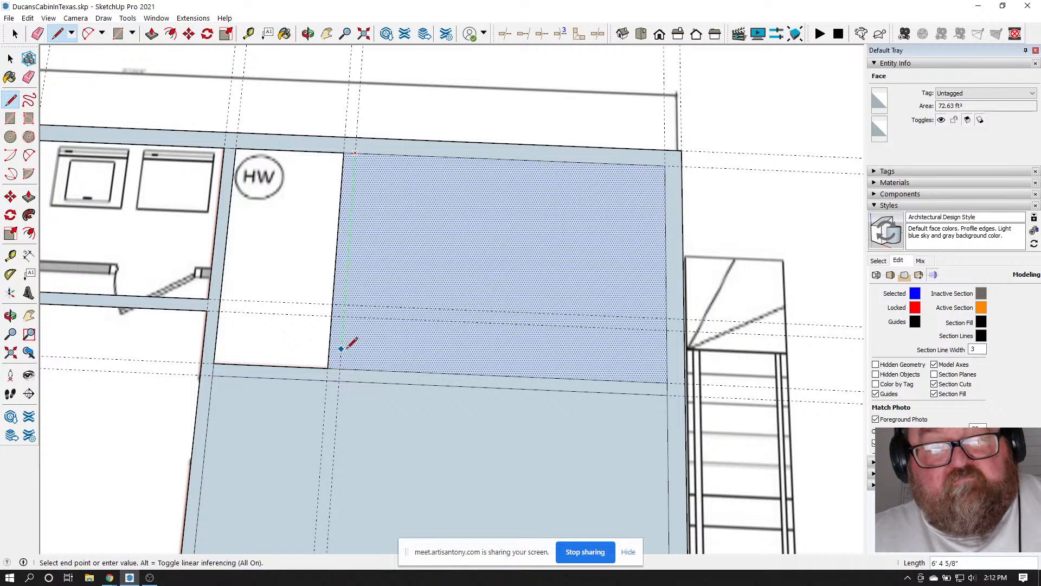
click(339, 368)
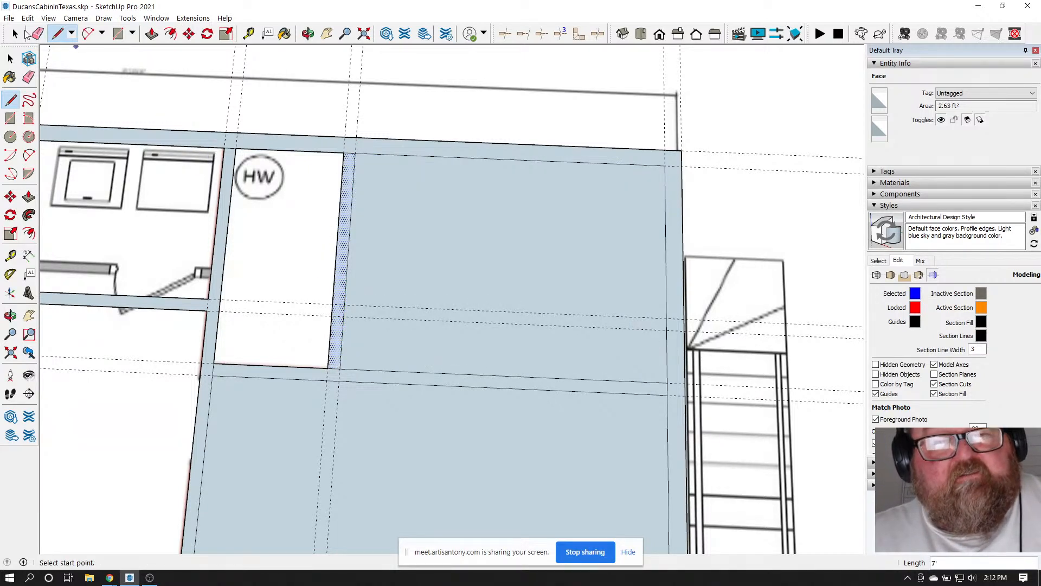
Delete the floor faces inside the bathroom and the bedroom, keeping the wall faces
key(space)
click(479, 271)
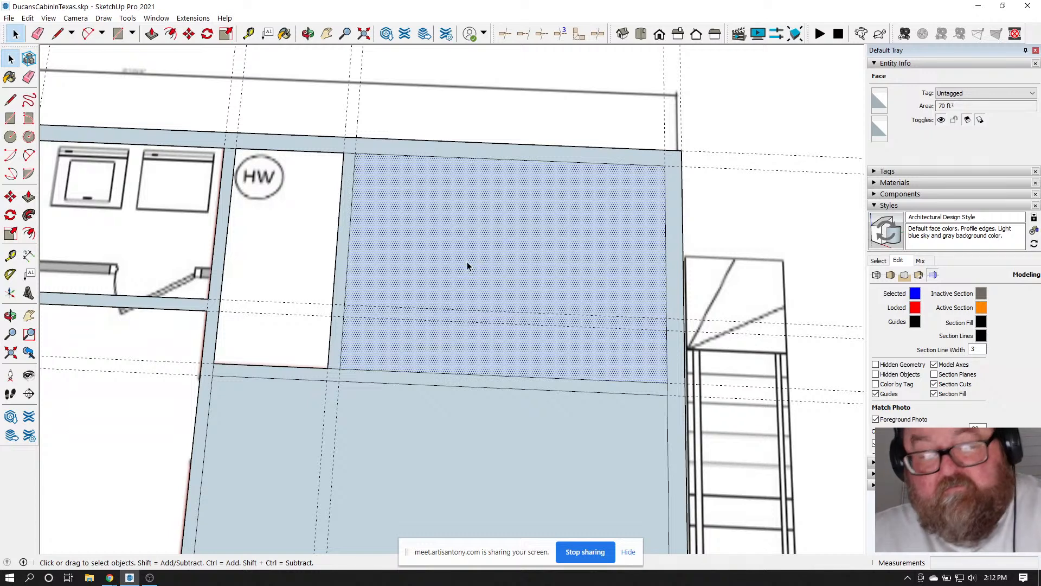
key(Delete)
click(379, 429)
key(Delete)
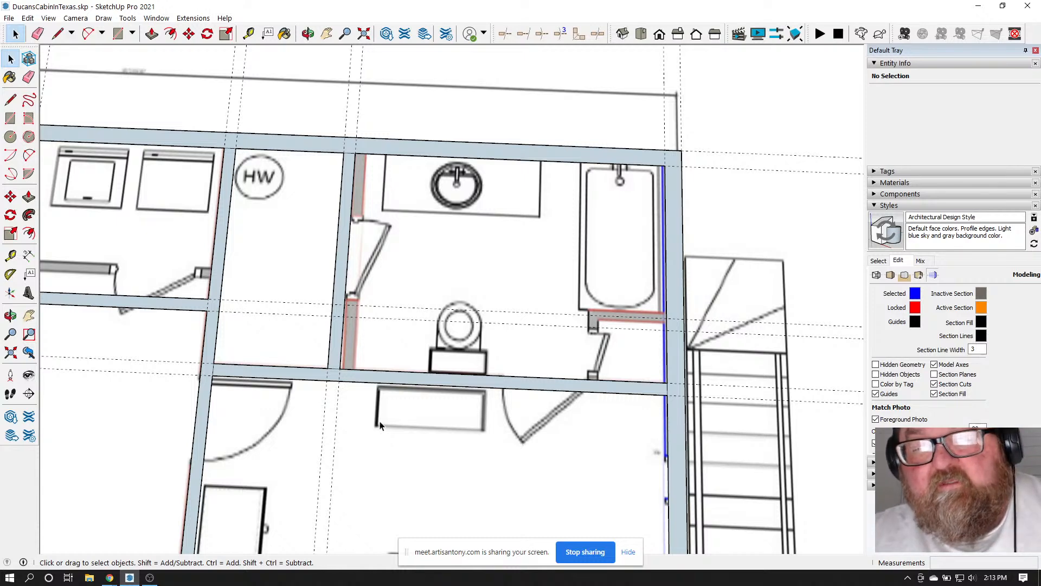
Delete all guides from the model
scroll(379, 426, down, 6)
scroll(399, 372, up, 4)
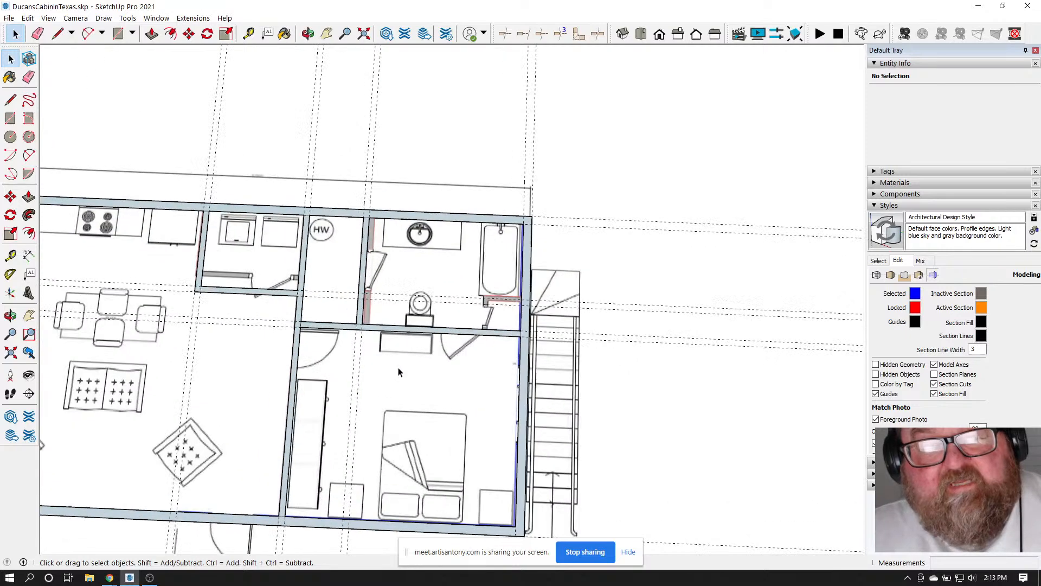
scroll(483, 332, down, 3)
scroll(421, 365, up, 1)
scroll(495, 365, down, 1)
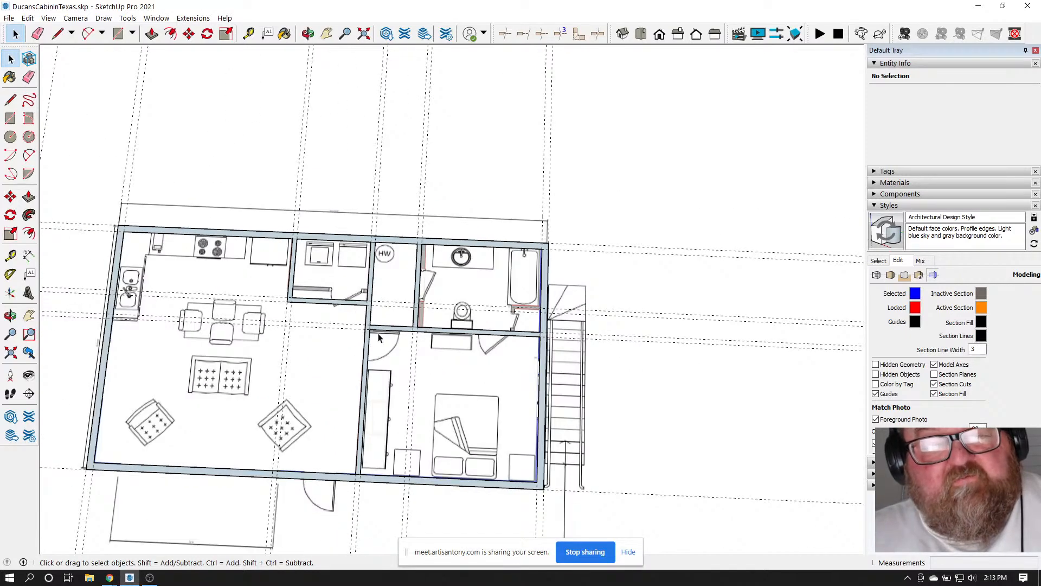
scroll(352, 317, up, 2)
scroll(238, 163, up, 2)
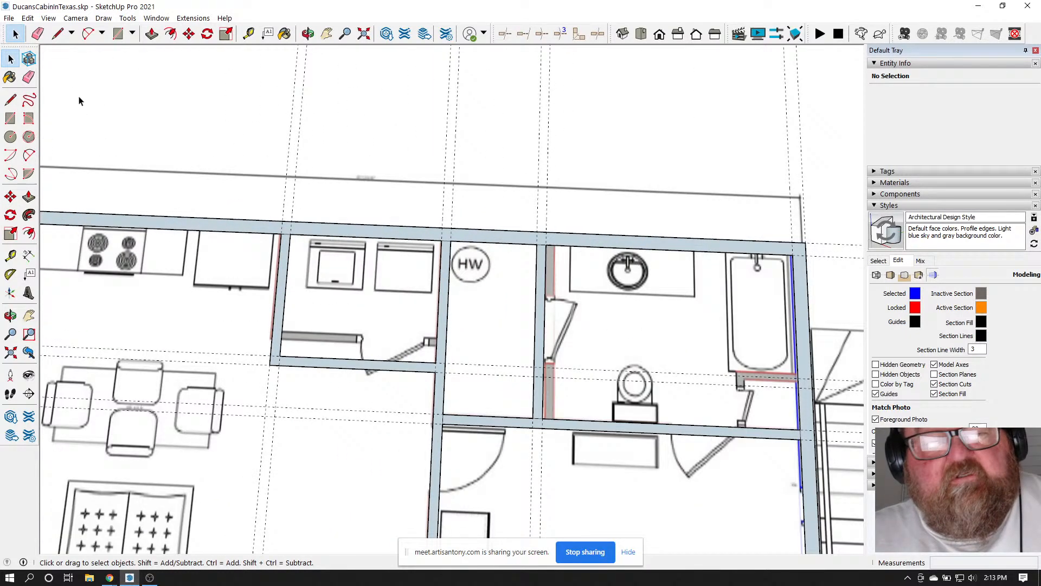
click(42, 34)
scroll(336, 201, down, 2)
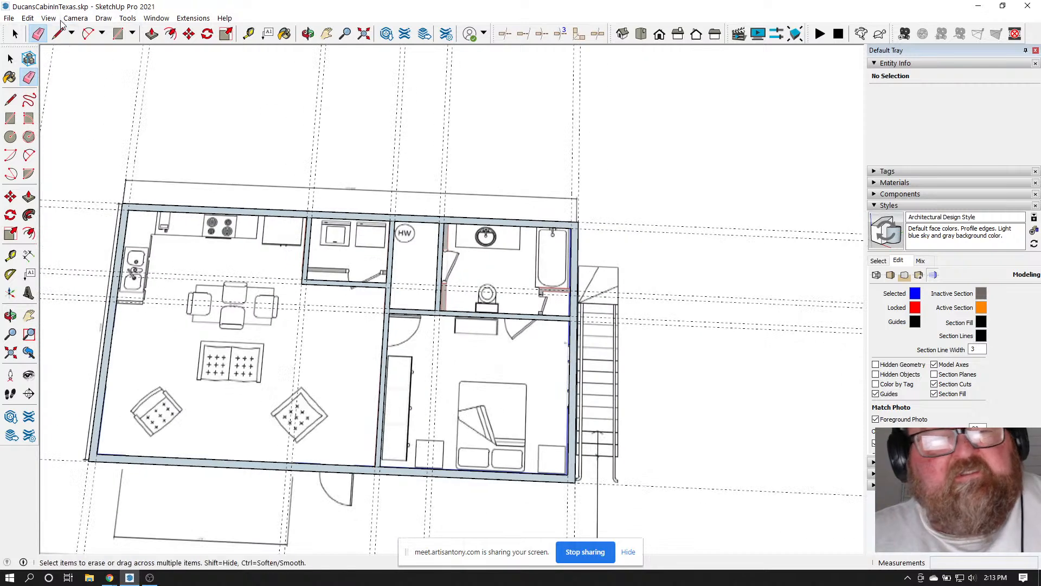
click(27, 18)
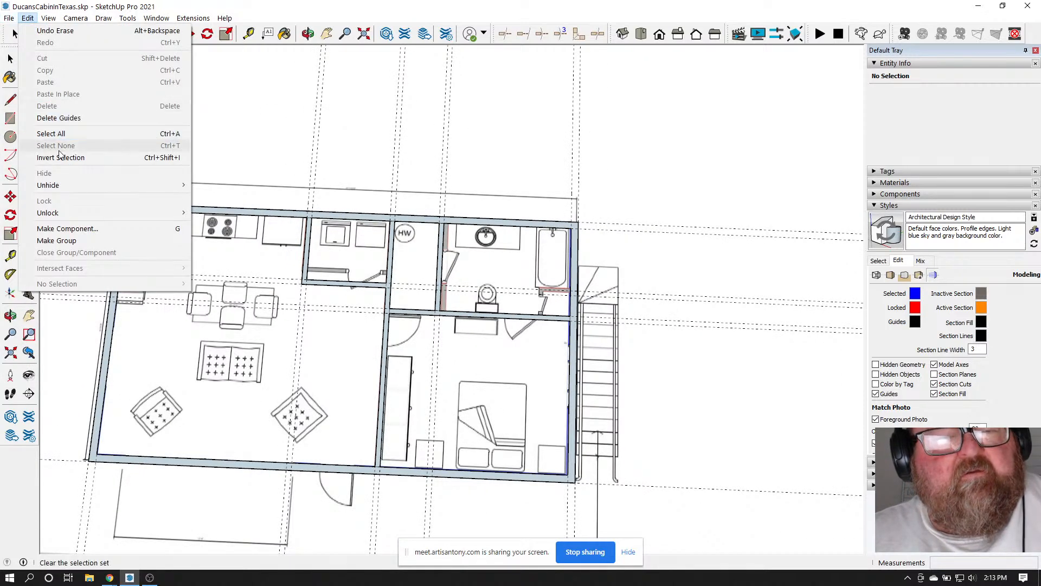
click(59, 118)
Erase the leftover edges where the laundry closet, water heater room and bathroom walls meet each other and the exterior walls
scroll(426, 218, up, 6)
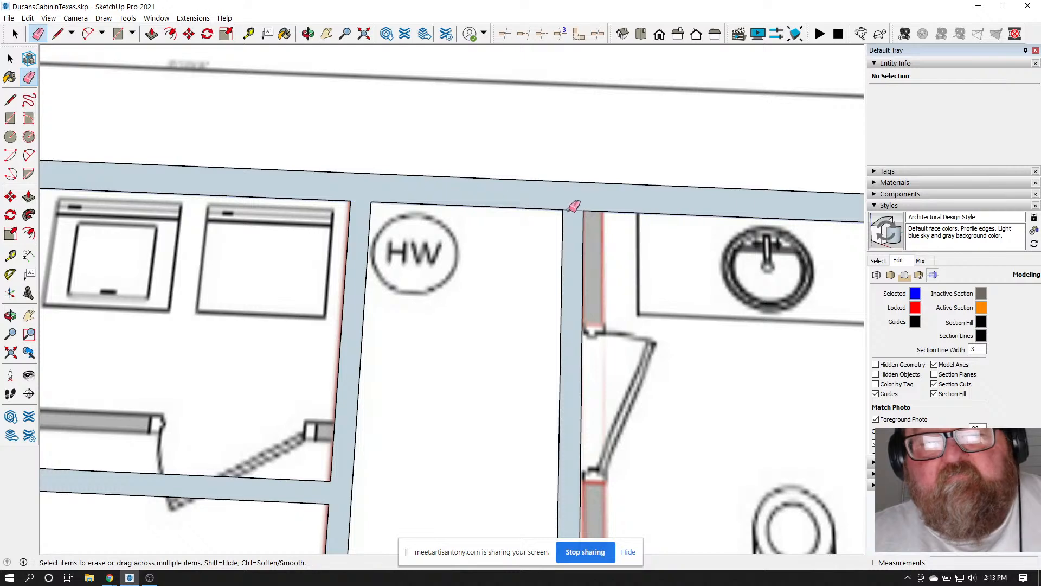
scroll(542, 200, down, 5)
scroll(559, 408, up, 4)
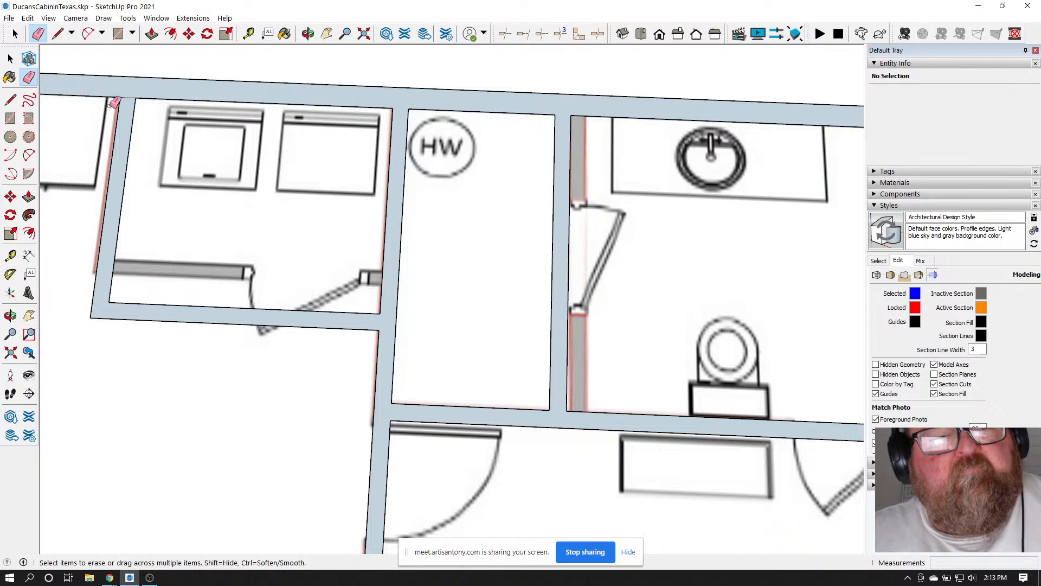
scroll(163, 187, down, 3)
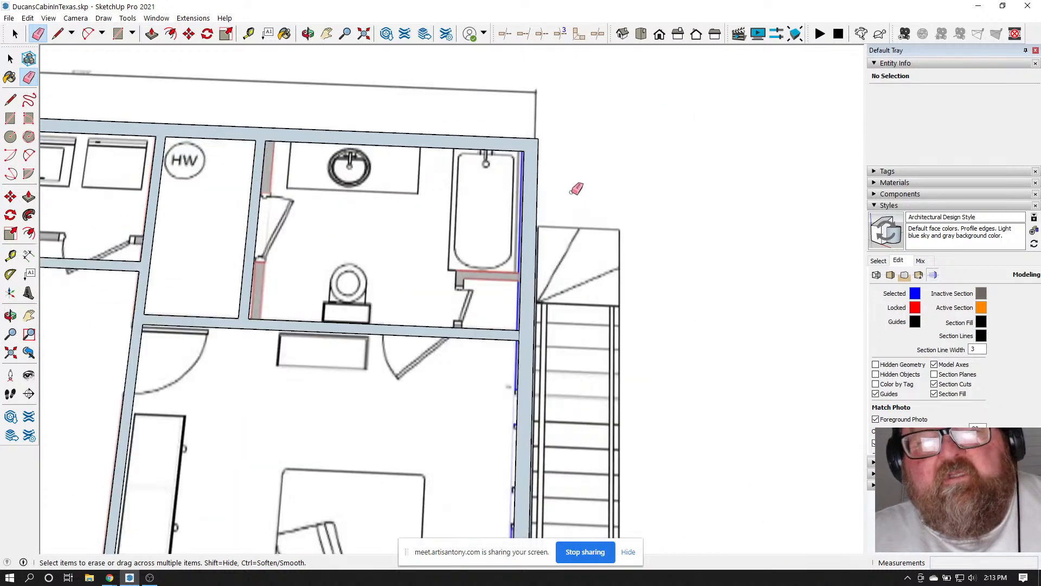
scroll(549, 205, up, 3)
scroll(542, 288, down, 3)
scroll(516, 377, up, 4)
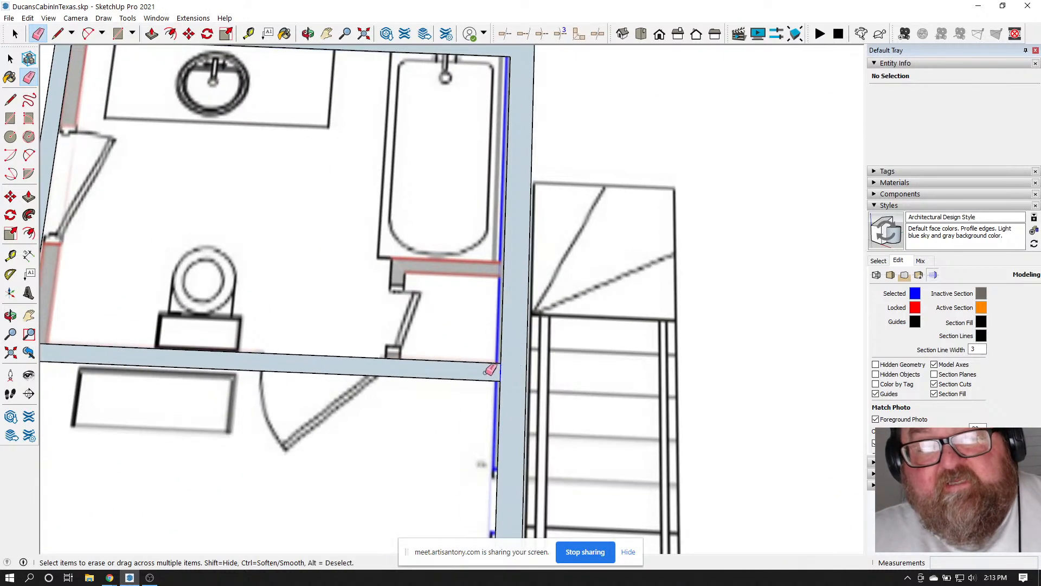
Erase the leftover edge where the partition between living area and bedroom meets the front exterior wall, and check the remaining walls for stray edges
scroll(516, 380, down, 5)
scroll(521, 441, up, 2)
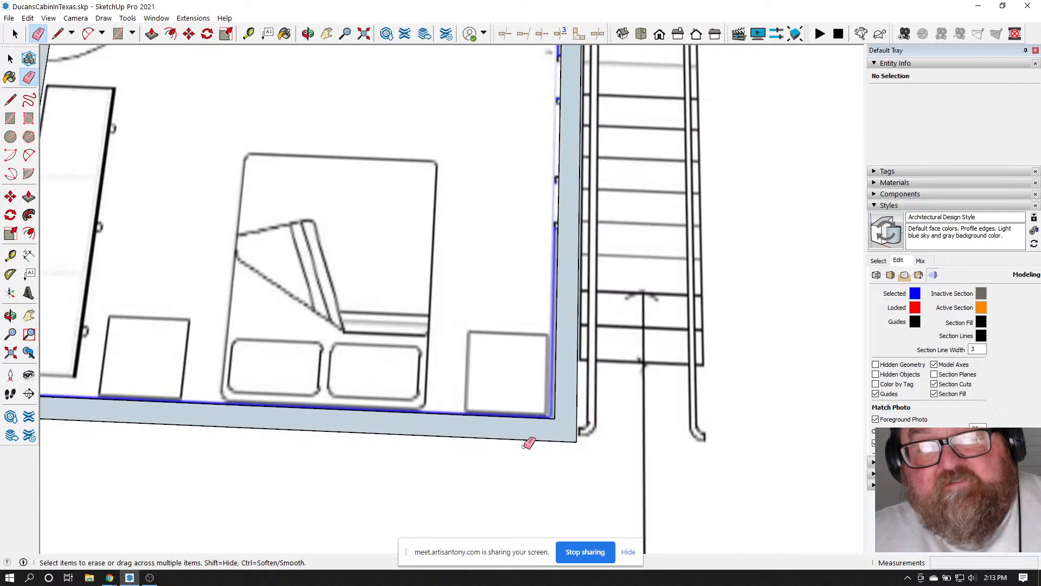
scroll(525, 437, down, 1)
scroll(174, 412, up, 4)
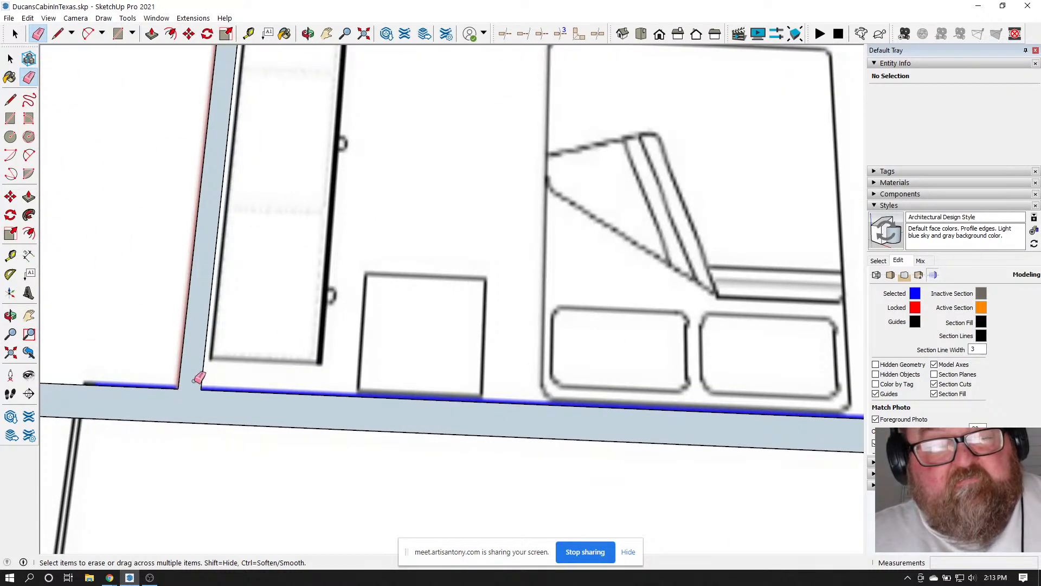
scroll(448, 428, down, 4)
scroll(491, 424, down, 3)
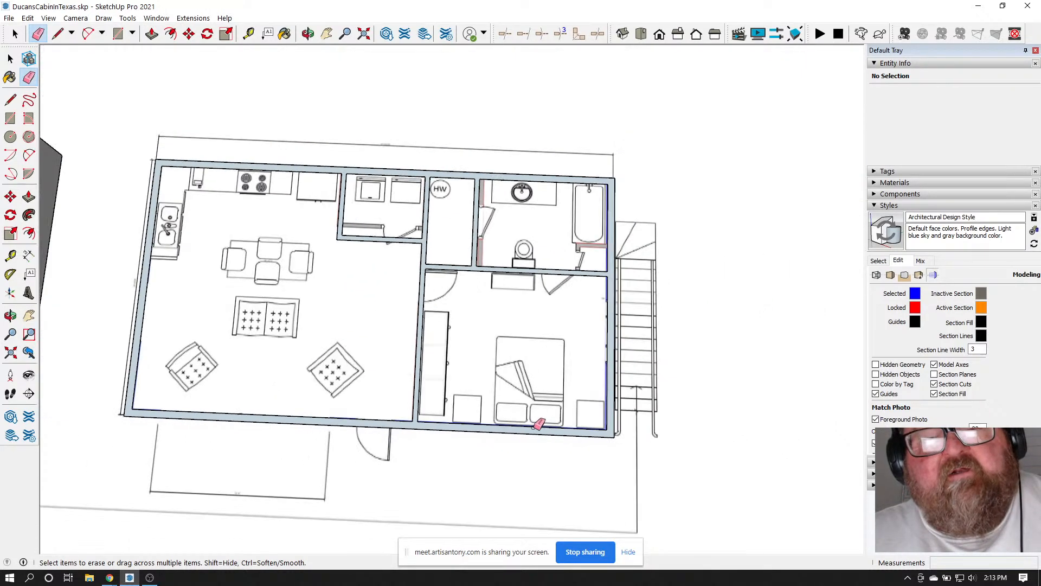
scroll(116, 260, up, 3)
scroll(142, 497, up, 2)
scroll(159, 494, down, 1)
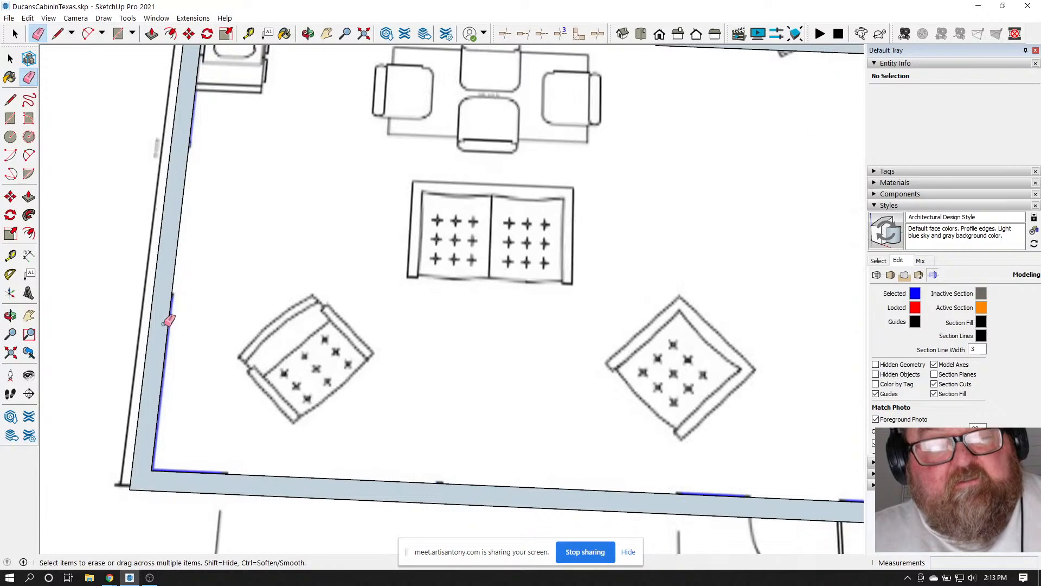
scroll(152, 342, down, 3)
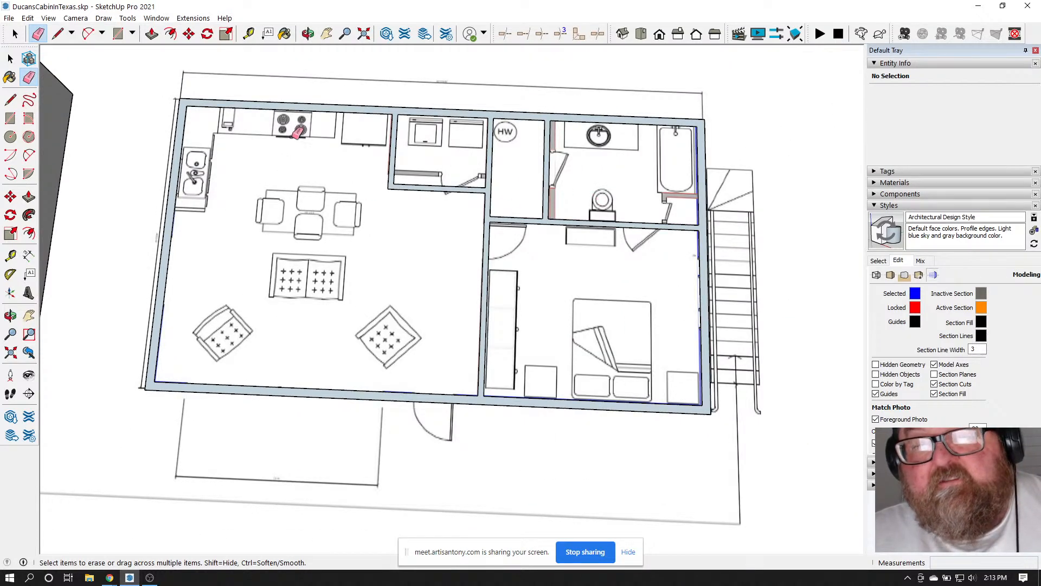
Extrude the connected wall face of the floor plan upward to 9' 1 1/8"
click(152, 33)
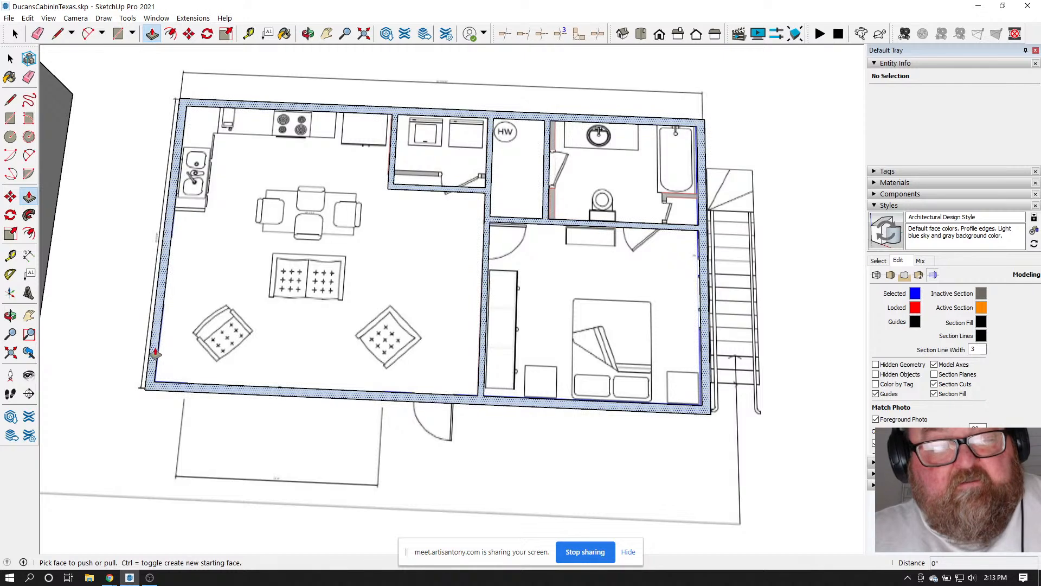
drag(155, 353, 155, 318)
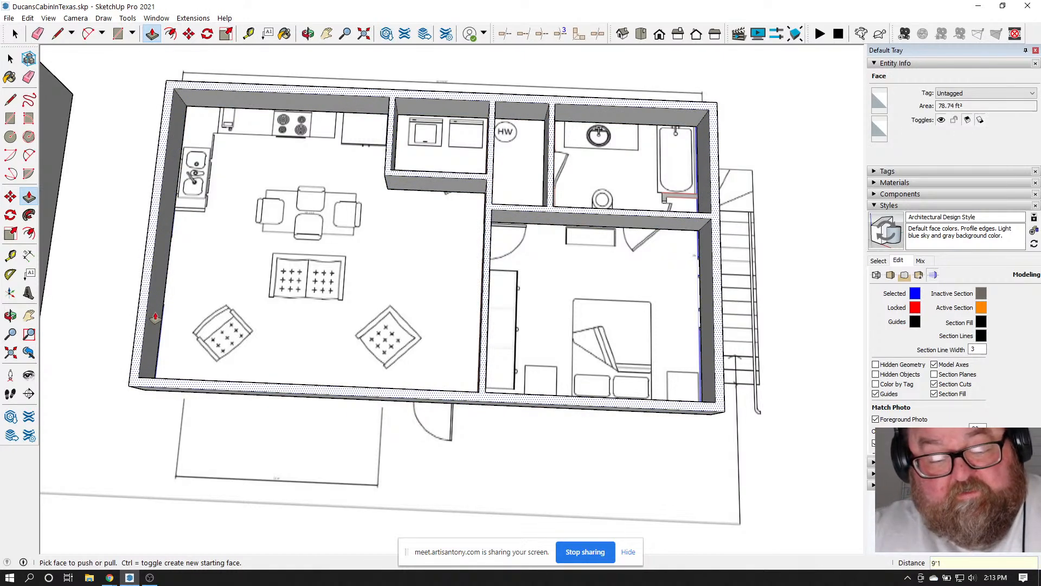
key(Return)
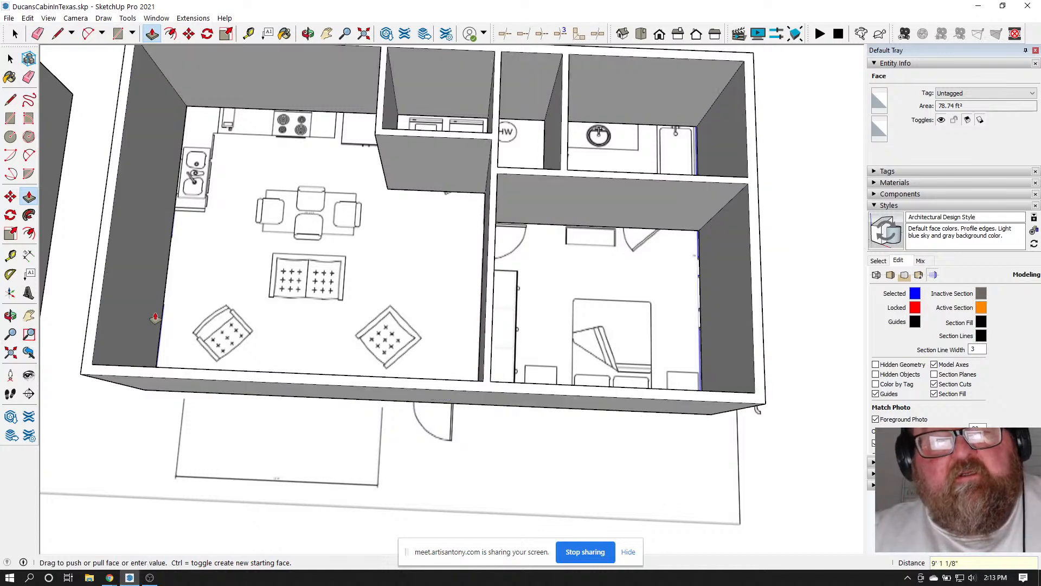
scroll(216, 324, down, 3)
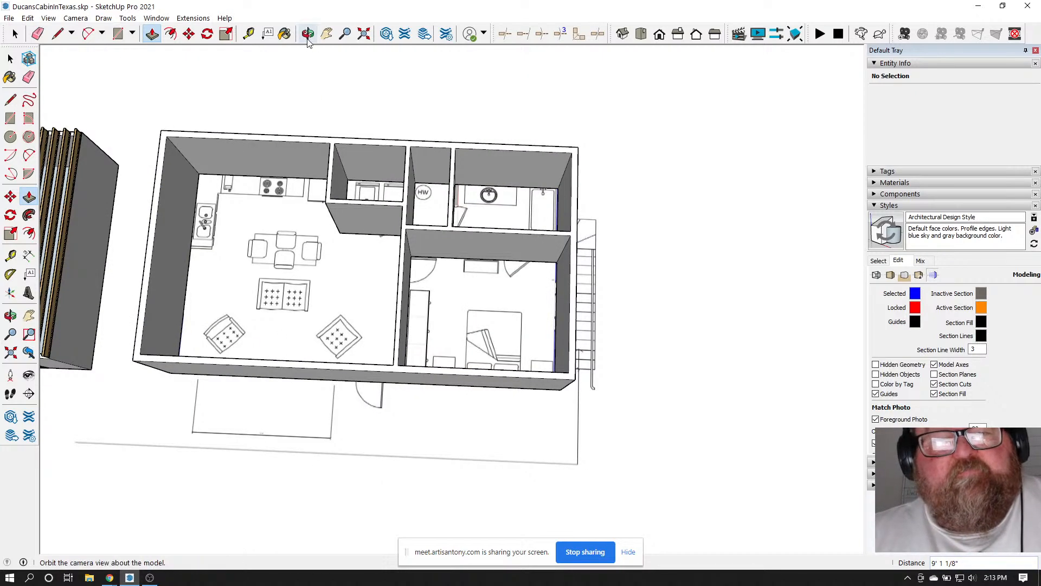
scroll(410, 295, down, 3)
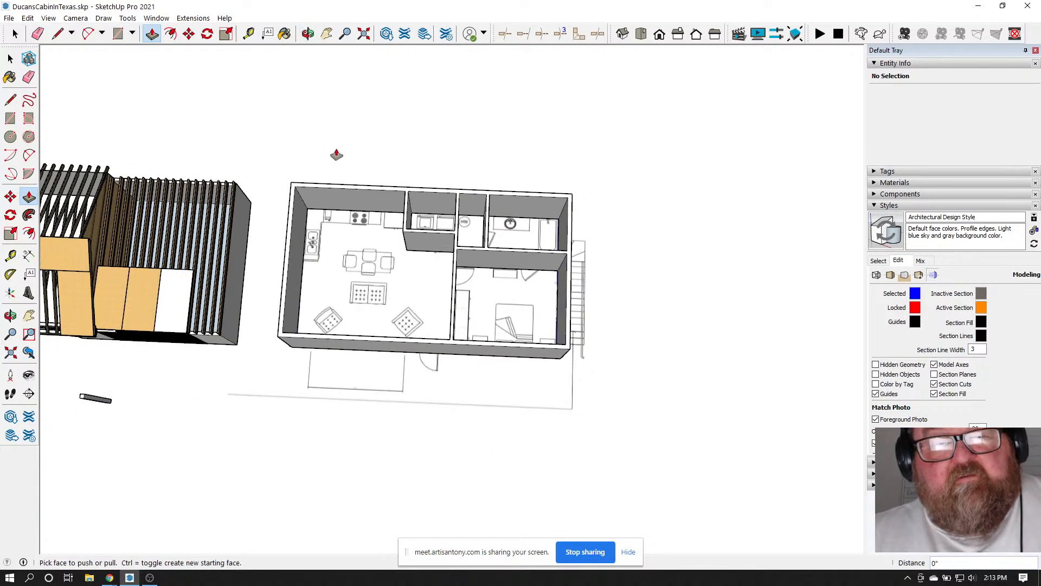
Measure the wall height of the framed cabin model standing beside the floor plan
click(308, 34)
drag(477, 255, 618, 365)
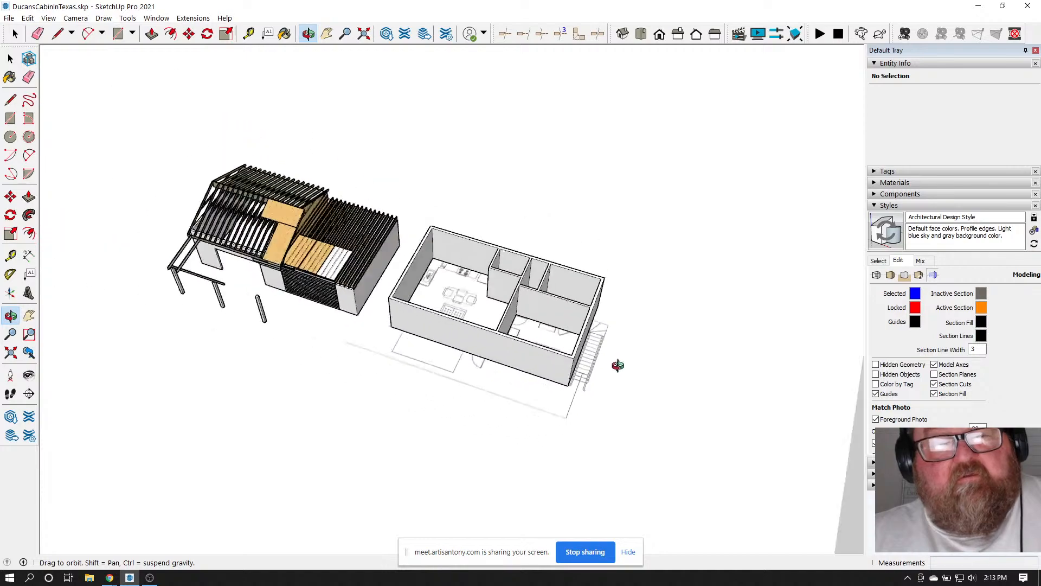
scroll(222, 252, up, 10)
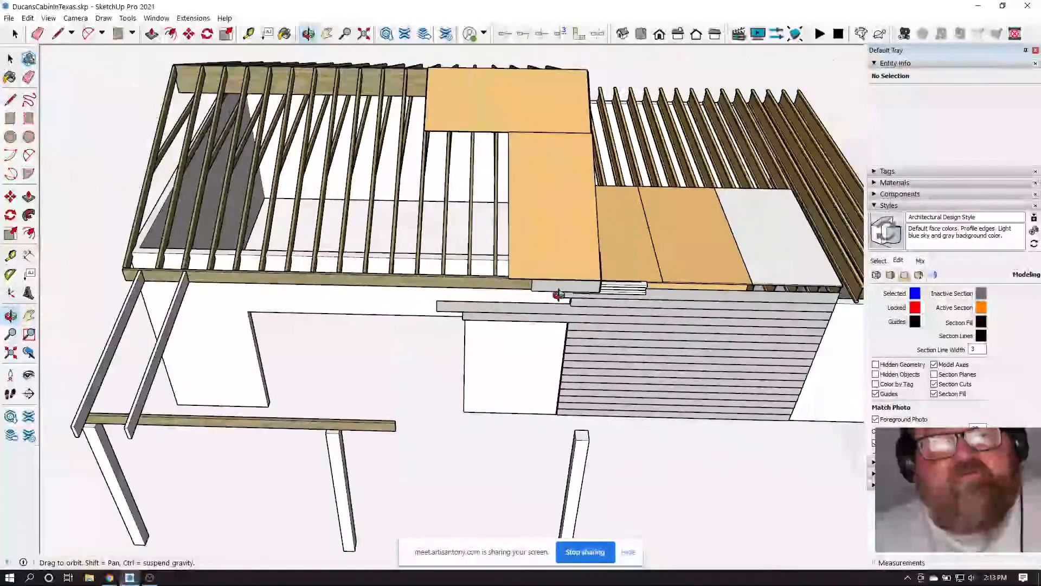
click(248, 33)
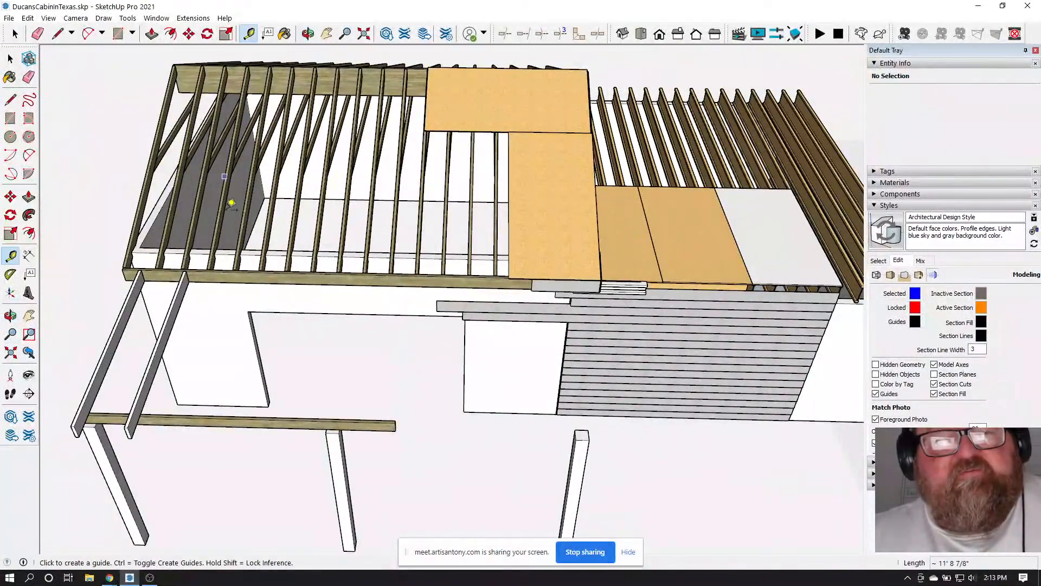
click(244, 406)
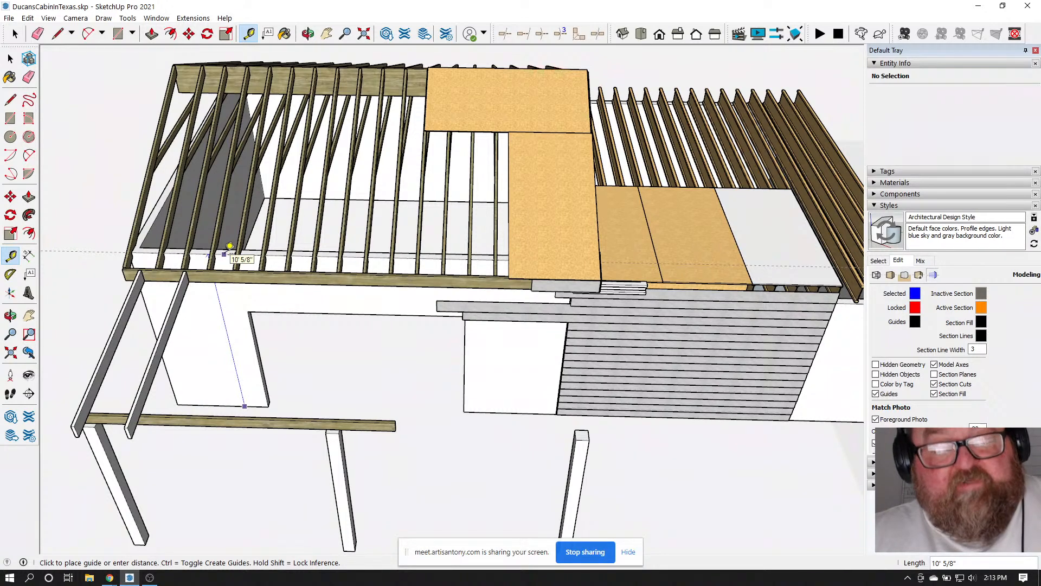
key(Escape)
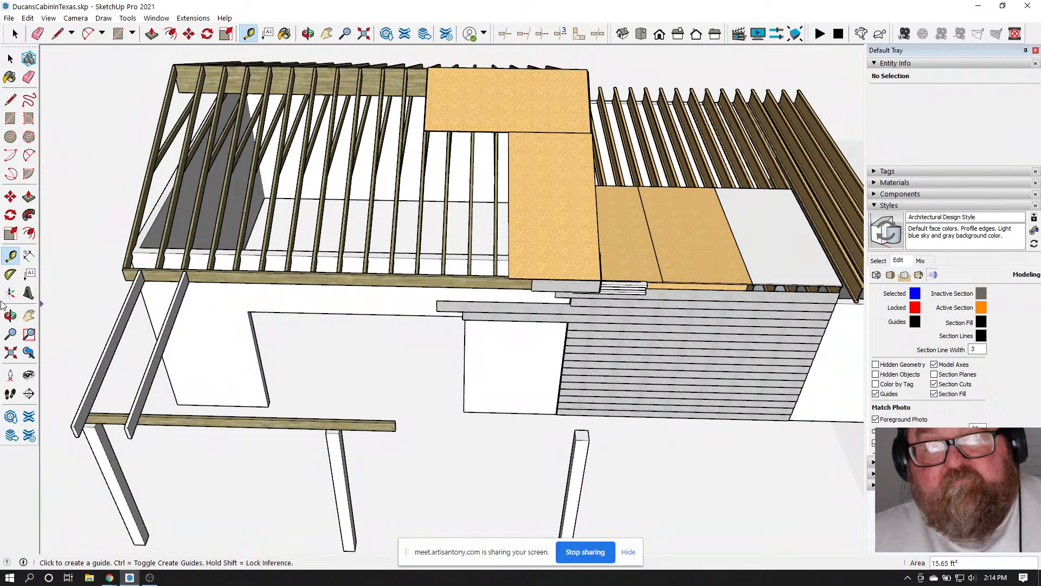
scroll(82, 252, down, 6)
scroll(545, 256, up, 6)
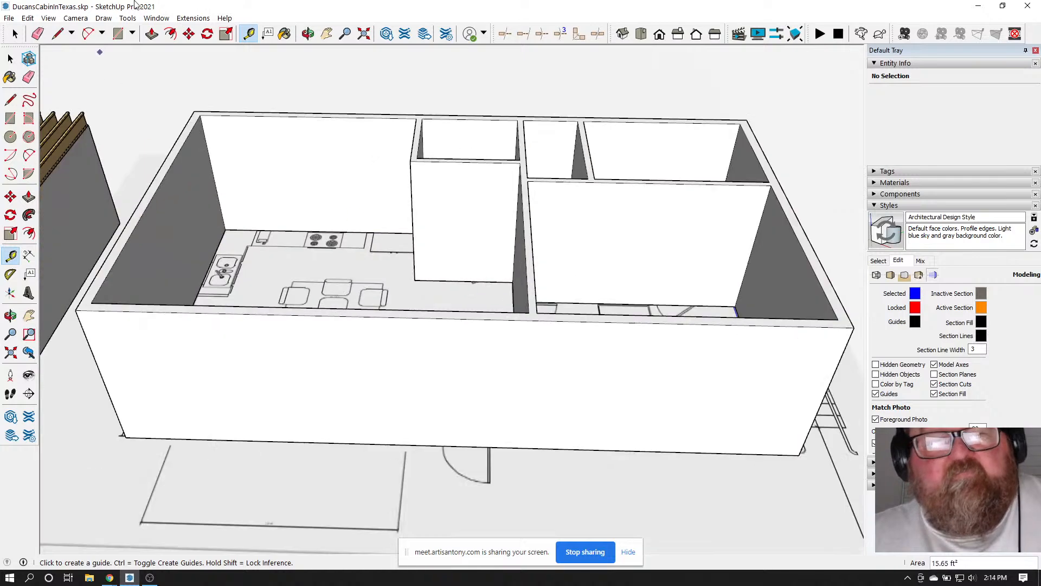
Raise the top face of all walls by another 1'
click(152, 34)
scroll(117, 298, up, 3)
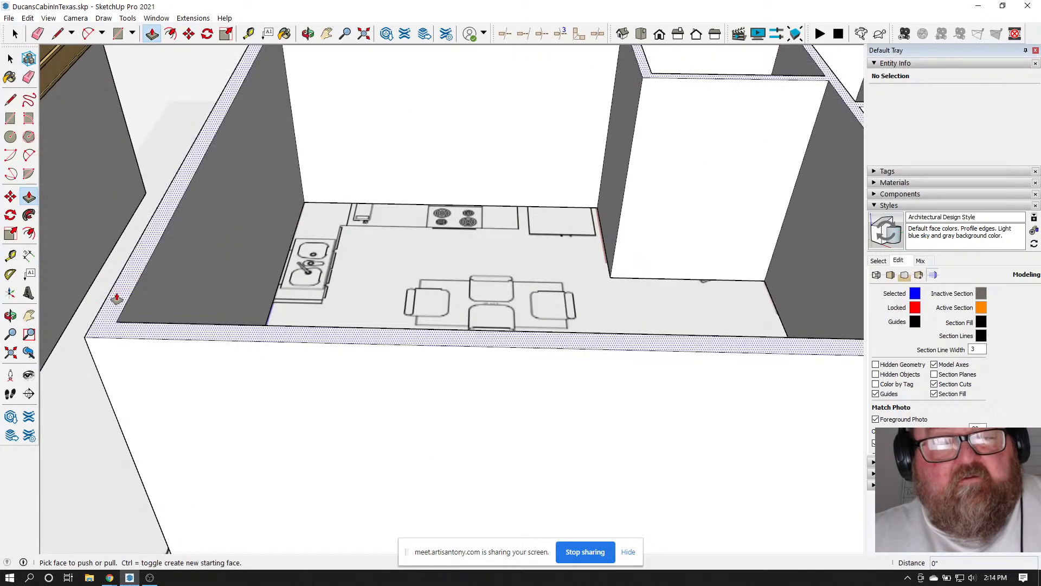
drag(116, 298, 118, 266)
click(119, 266)
scroll(158, 344, down, 8)
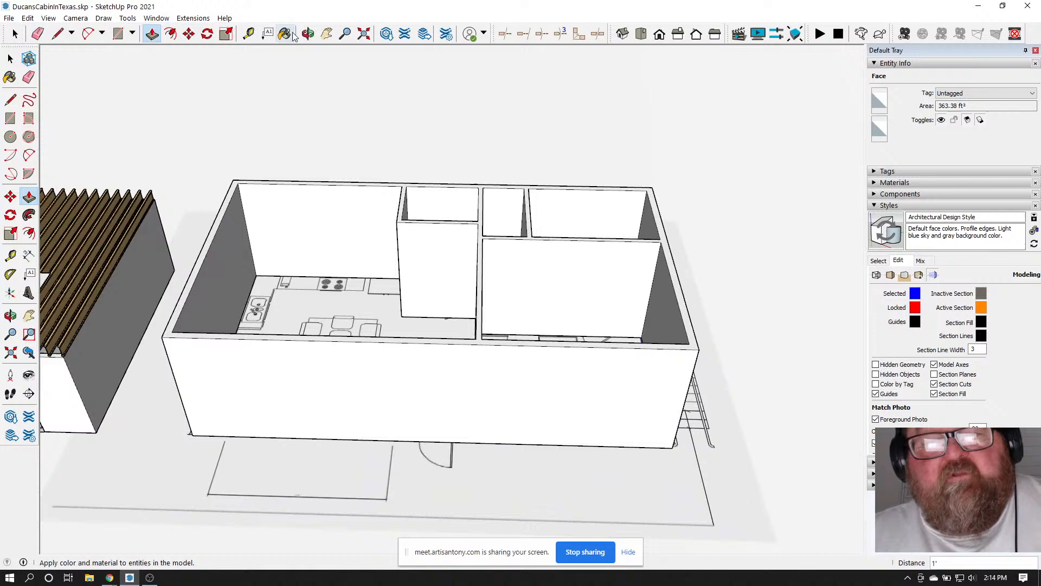
Place a vertical guide on the bedroom side of the living area partition, 4.5" from its corner near the bedroom door
click(308, 34)
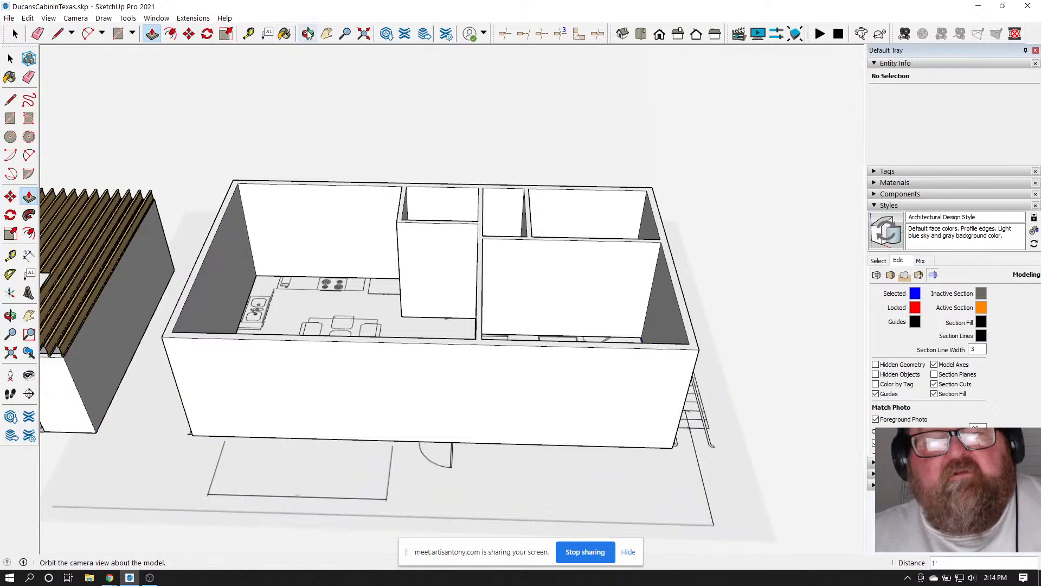
drag(320, 163, 332, 353)
scroll(527, 291, up, 3)
drag(527, 291, 84, 165)
drag(188, 246, 206, 287)
drag(109, 264, 353, 308)
drag(524, 331, 295, 392)
scroll(290, 355, up, 3)
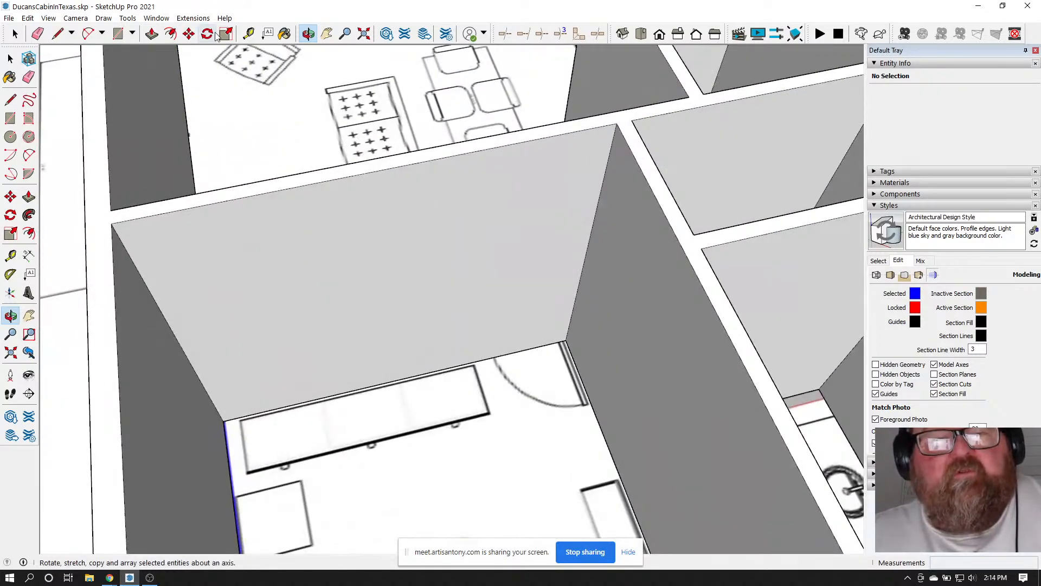
key(t)
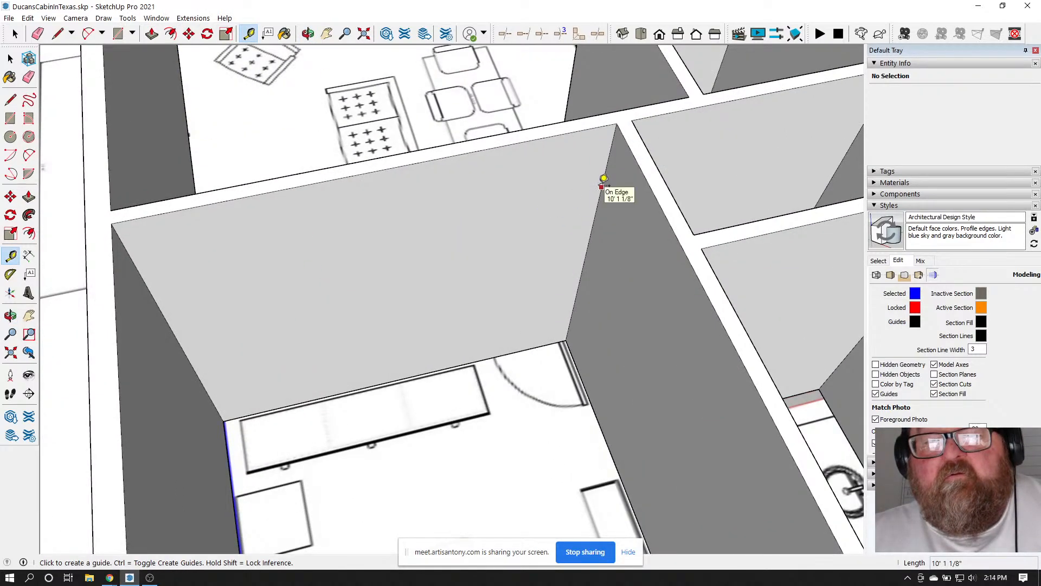
click(602, 187)
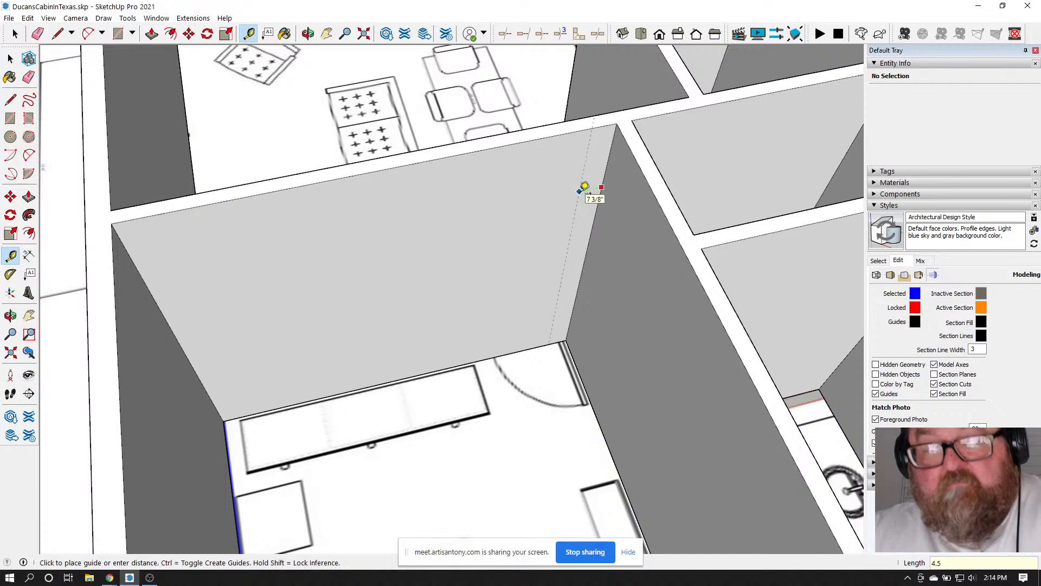
key(Return)
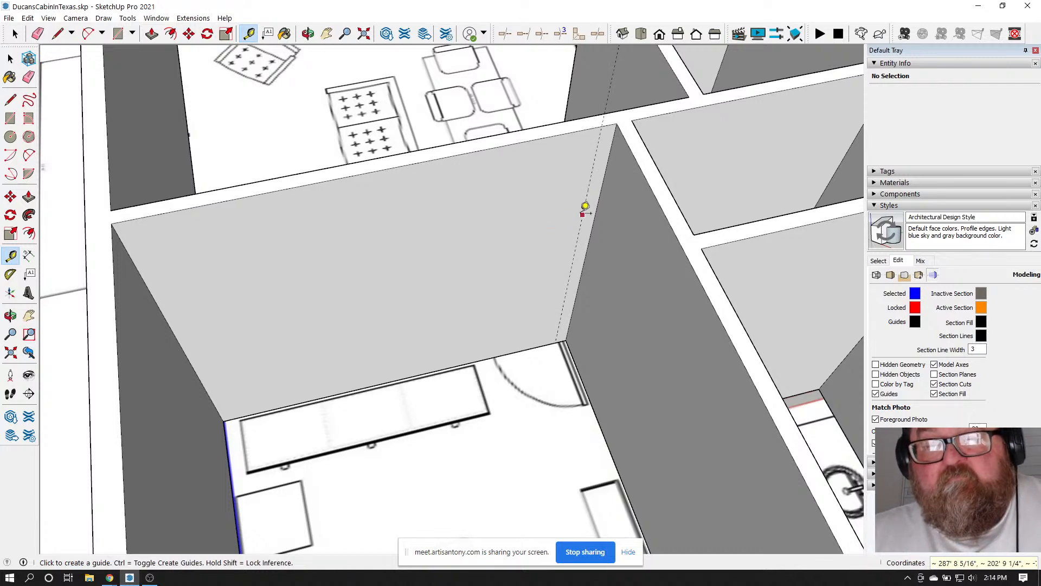
Add a vertical guide 32" from the first one and a horizontal guide 6' 10" above the floor for the bedroom doorway
click(583, 215)
text(2)
key(Return)
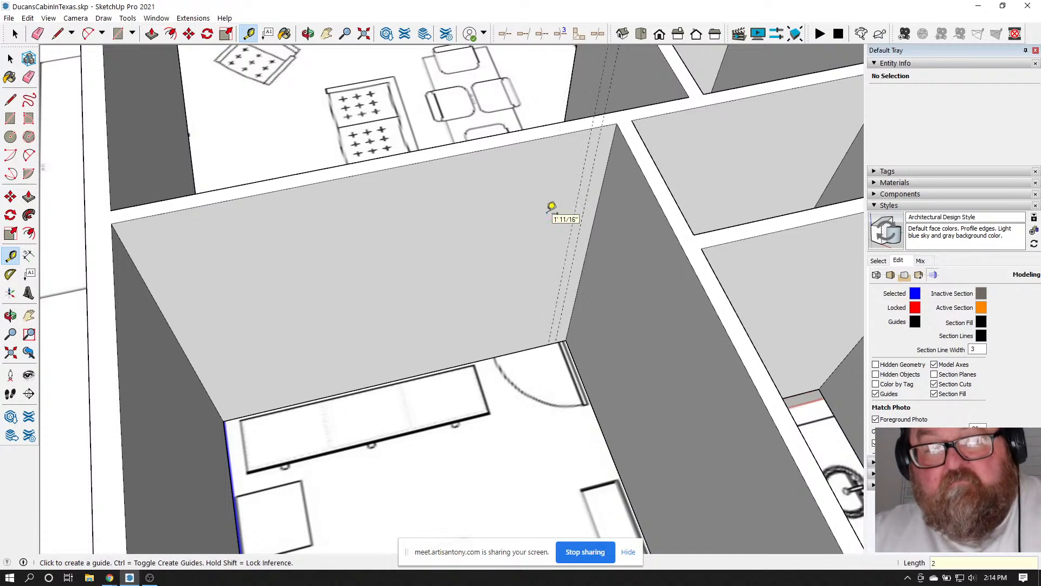
click(585, 202)
text(32)
key(Return)
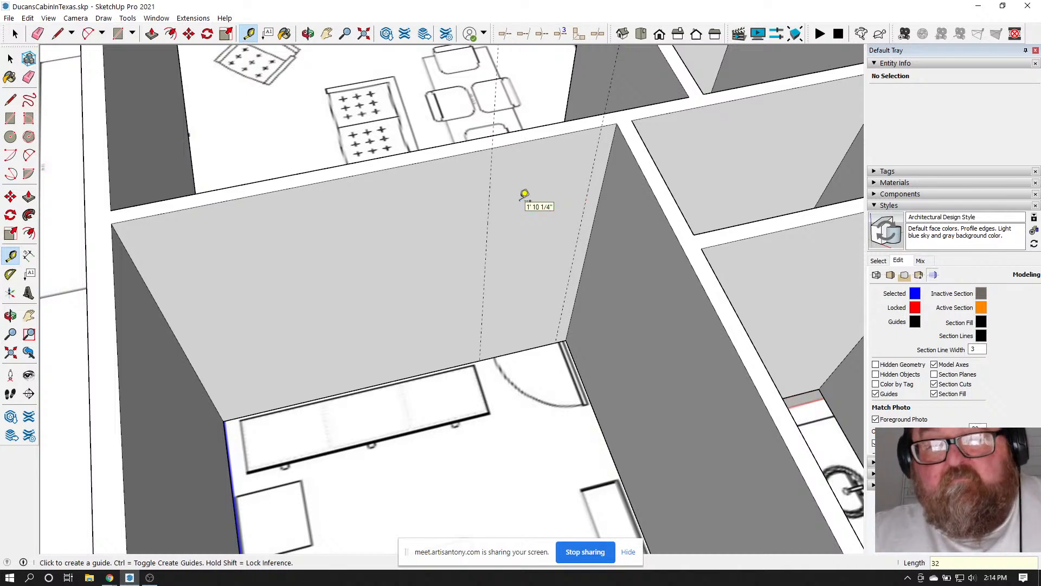
click(502, 355)
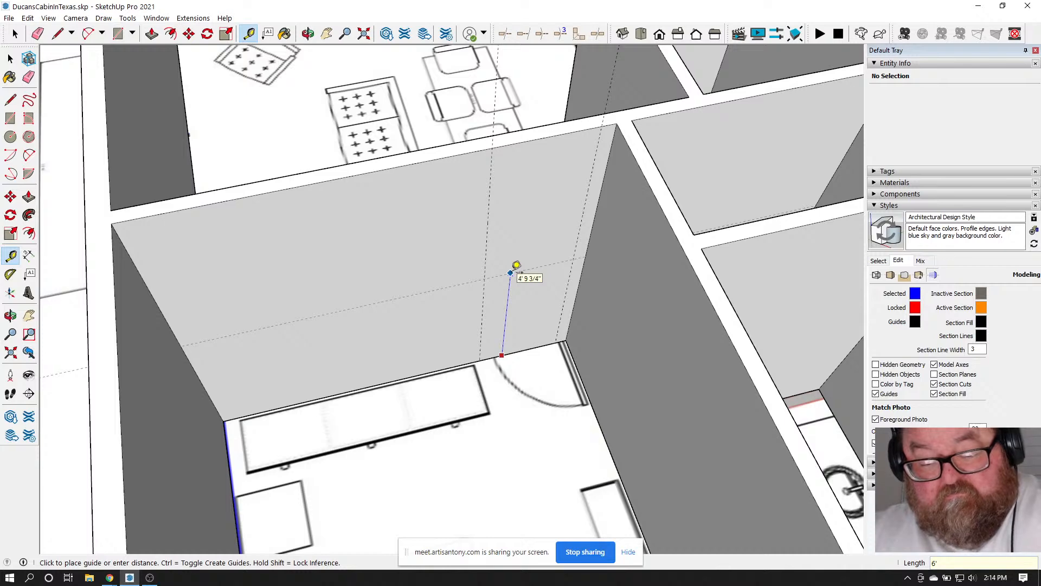
key(Return)
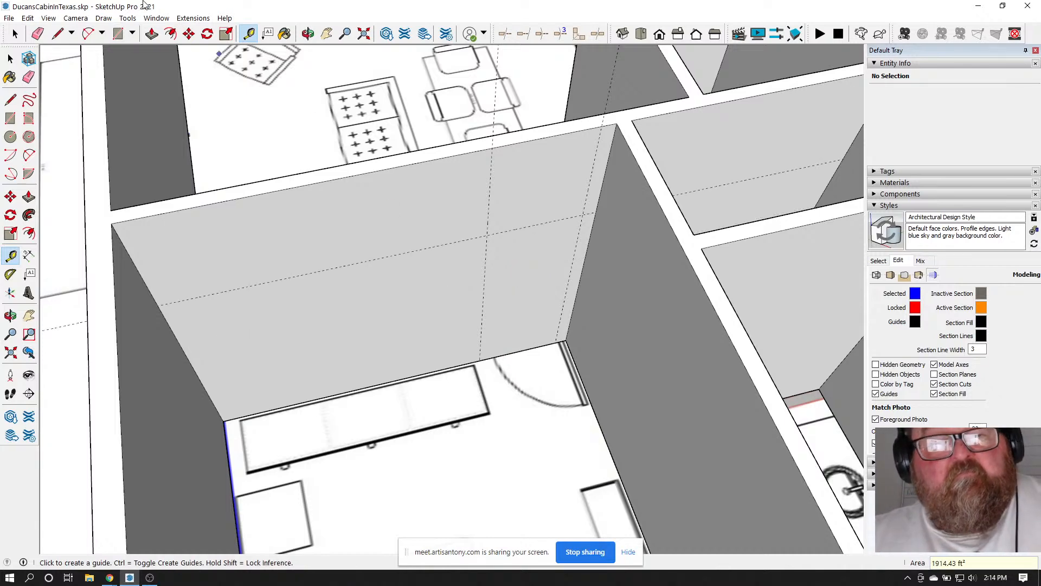
Draw a 2' 8" by 6' 10" doorway rectangle between the guides and push it 4 1/2" through the partition
key(r)
scroll(593, 358, up, 3)
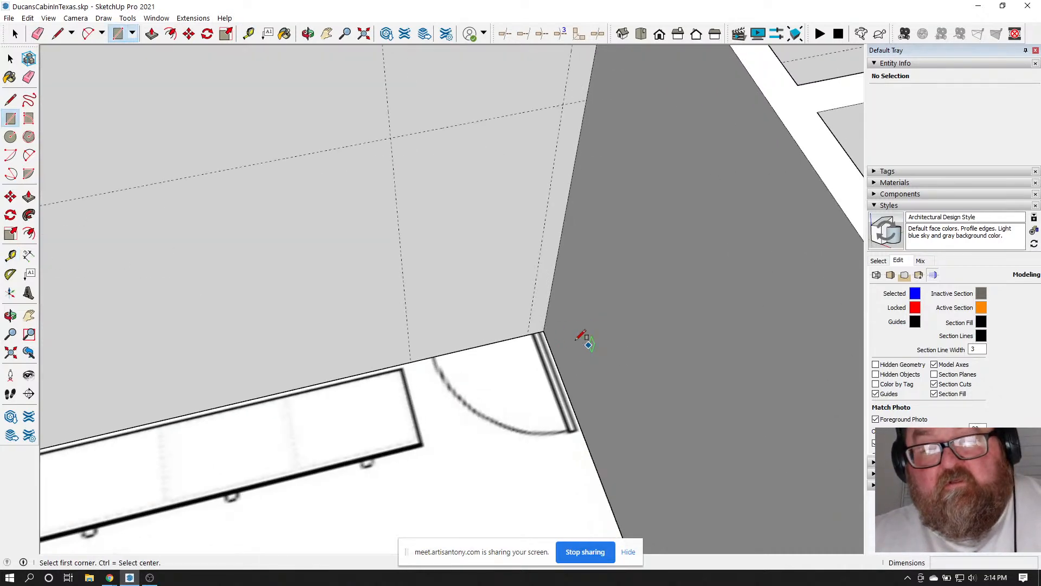
click(528, 334)
scroll(534, 339, down, 3)
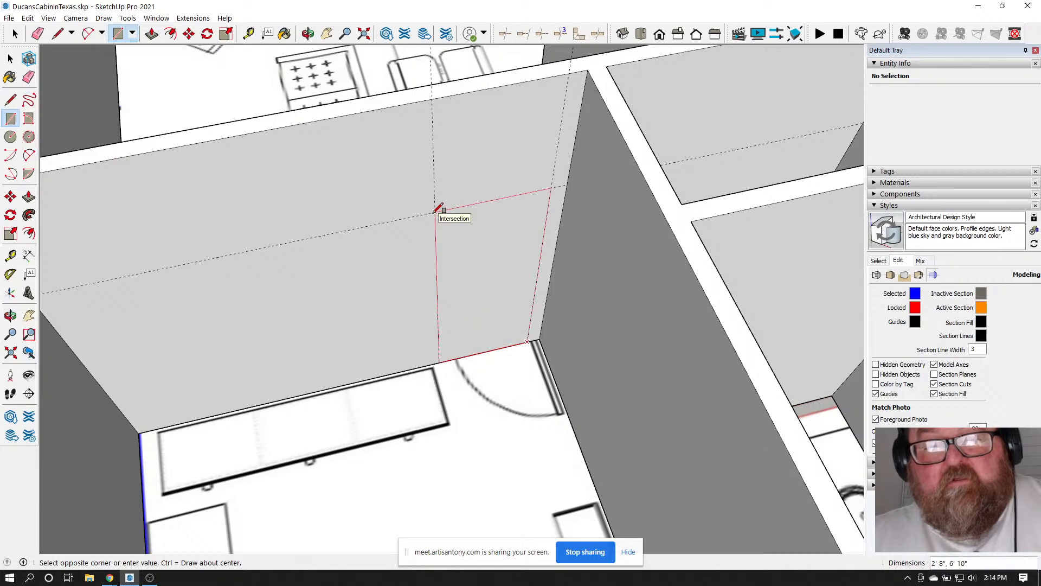
click(151, 34)
click(467, 230)
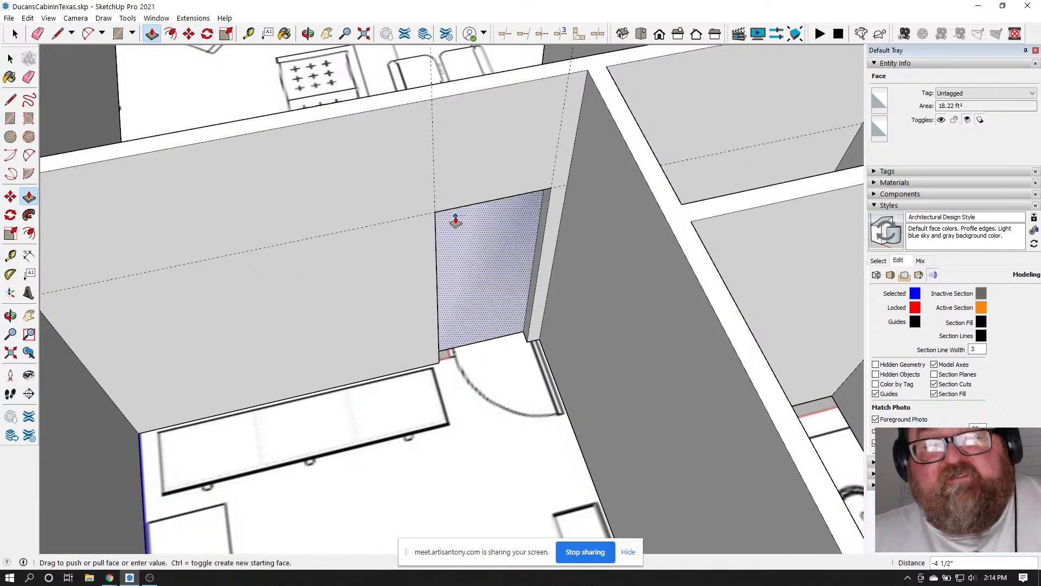
click(455, 219)
scroll(465, 237, down, 5)
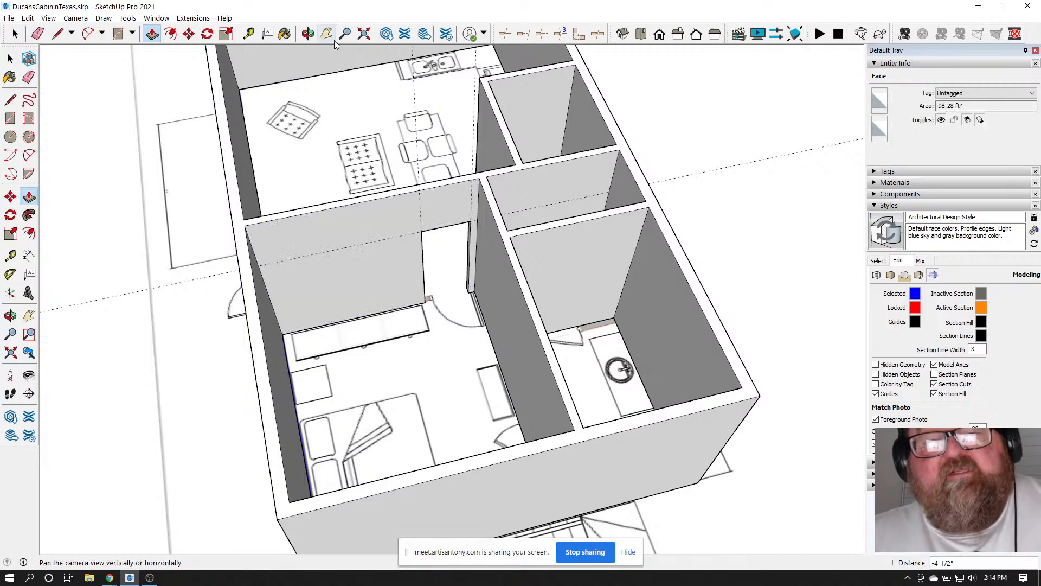
On the bedroom side of the bathroom partition, place vertical guides 34" from its corner with the stair-side exterior wall and 4.5" beyond that
click(308, 34)
drag(380, 260, 479, 404)
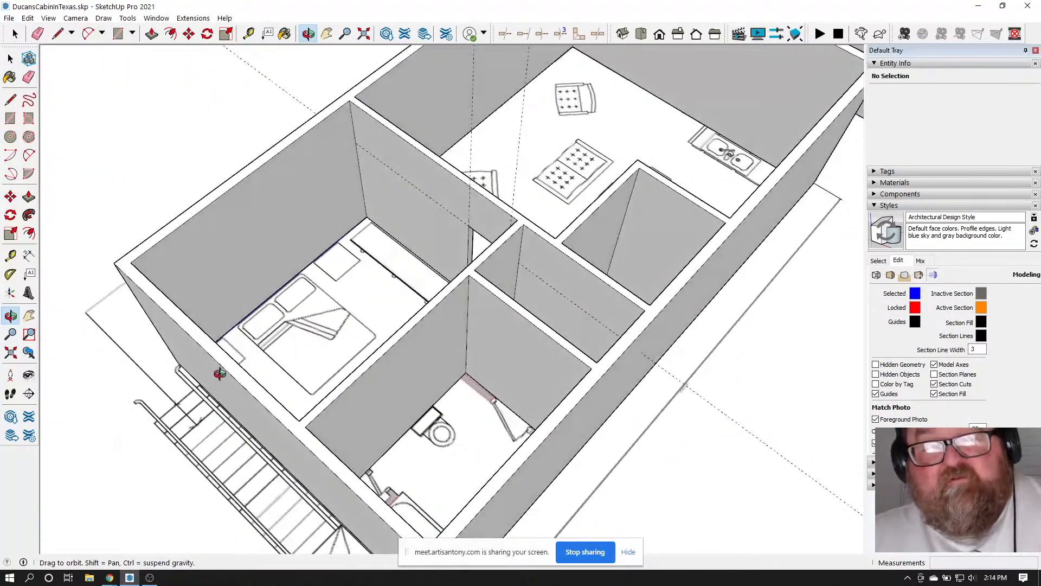
drag(436, 404, 410, 385)
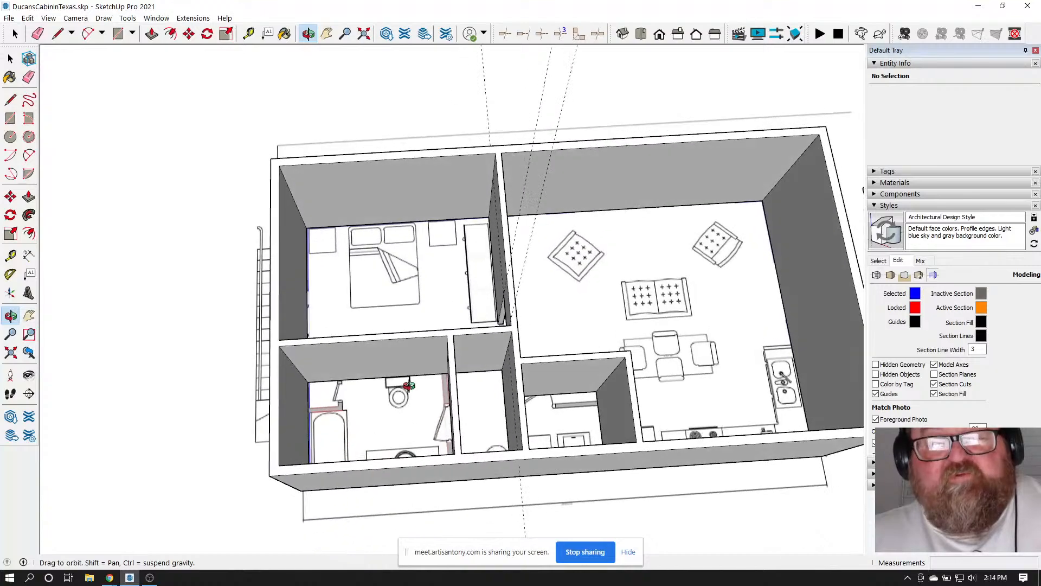
drag(410, 304, 506, 317)
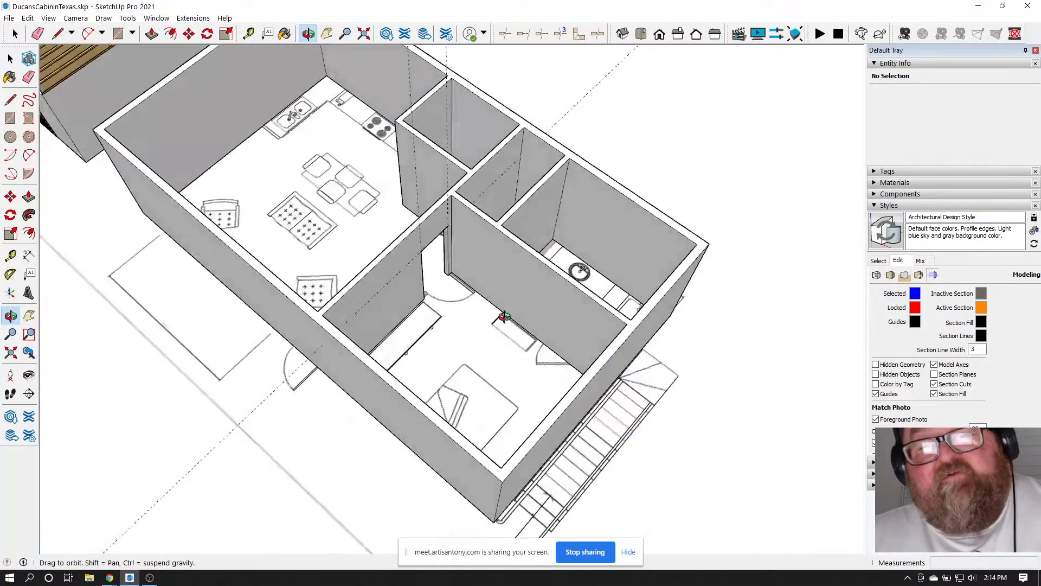
scroll(527, 322, up, 5)
drag(585, 333, 685, 336)
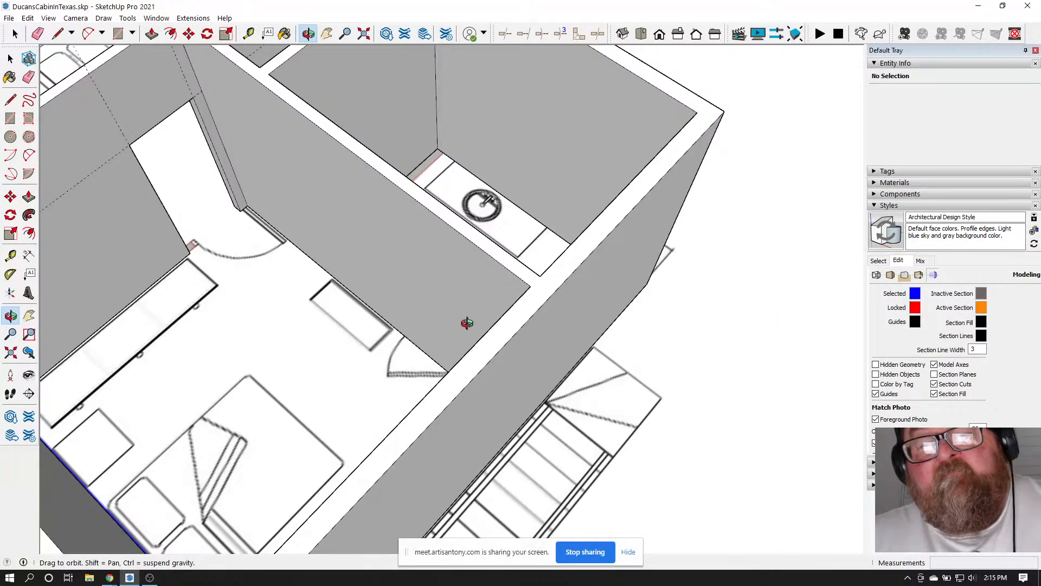
mouse_move(467, 323)
mouse_down()
mouse_move(667, 309)
mouse_move(496, 342)
mouse_move(495, 479)
mouse_move(493, 386)
mouse_move(466, 343)
mouse_up()
drag(483, 286, 470, 179)
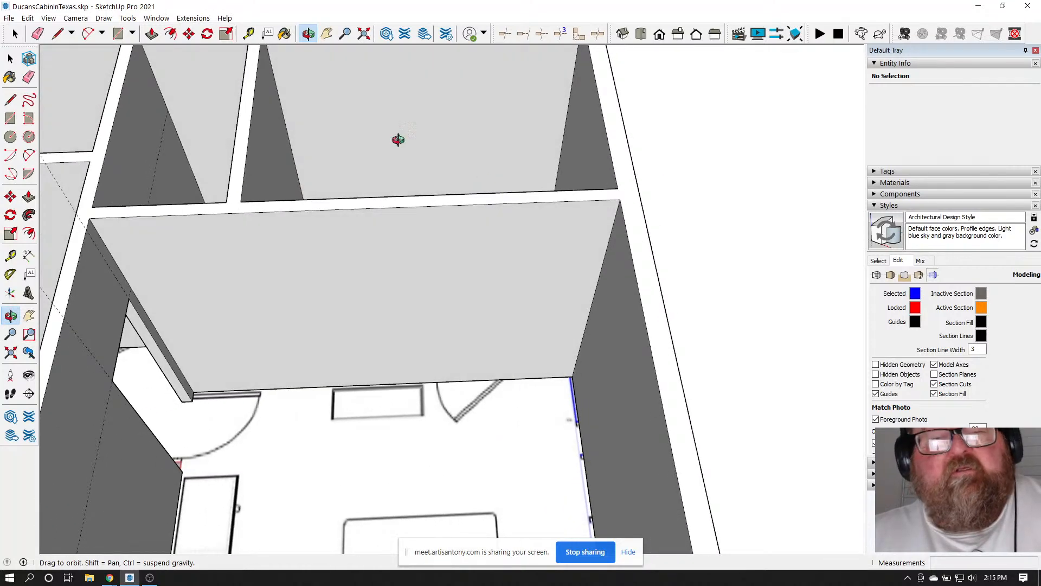
key(t)
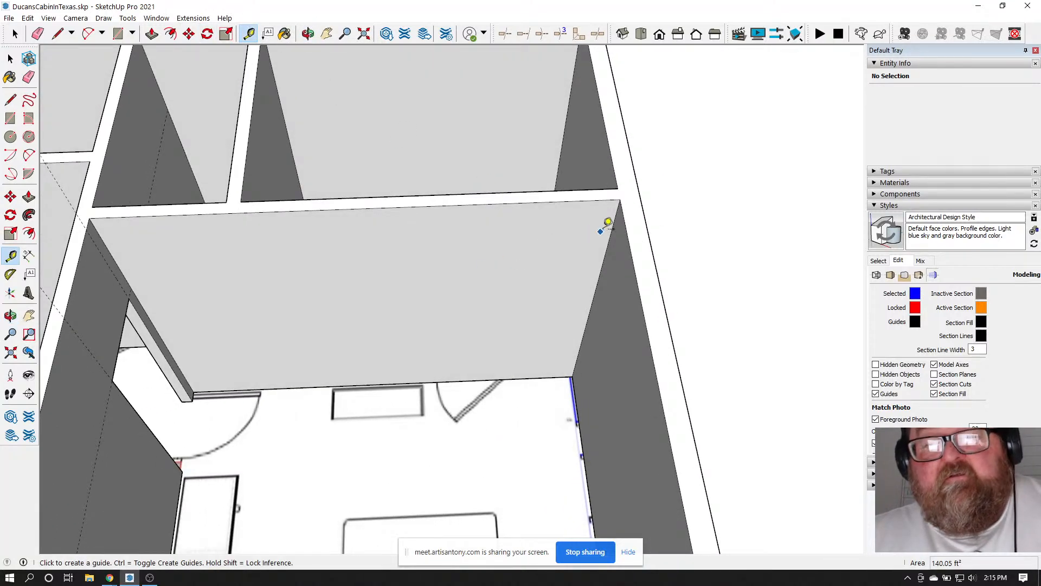
click(613, 224)
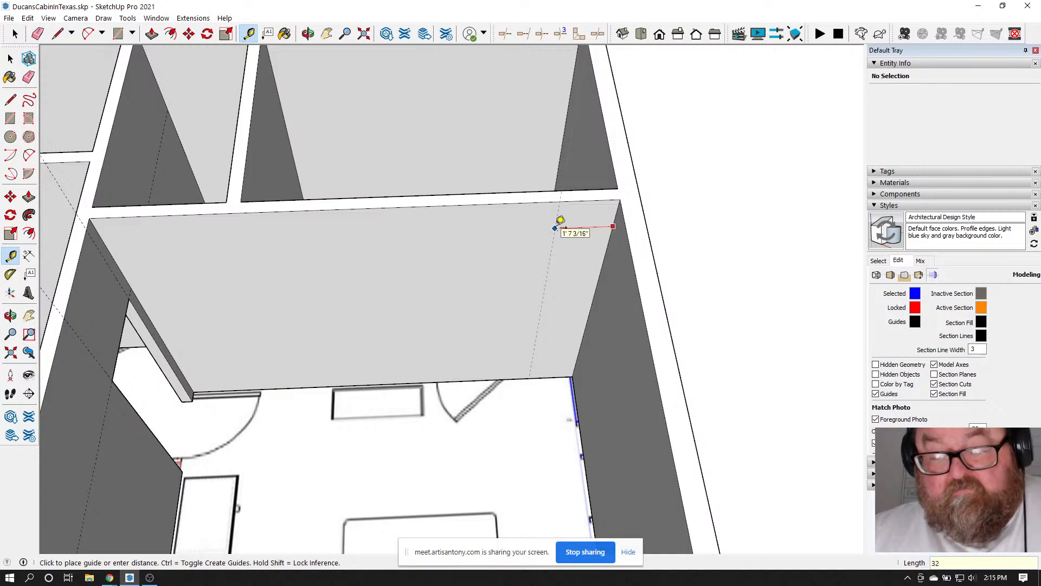
text(34)
key(Return)
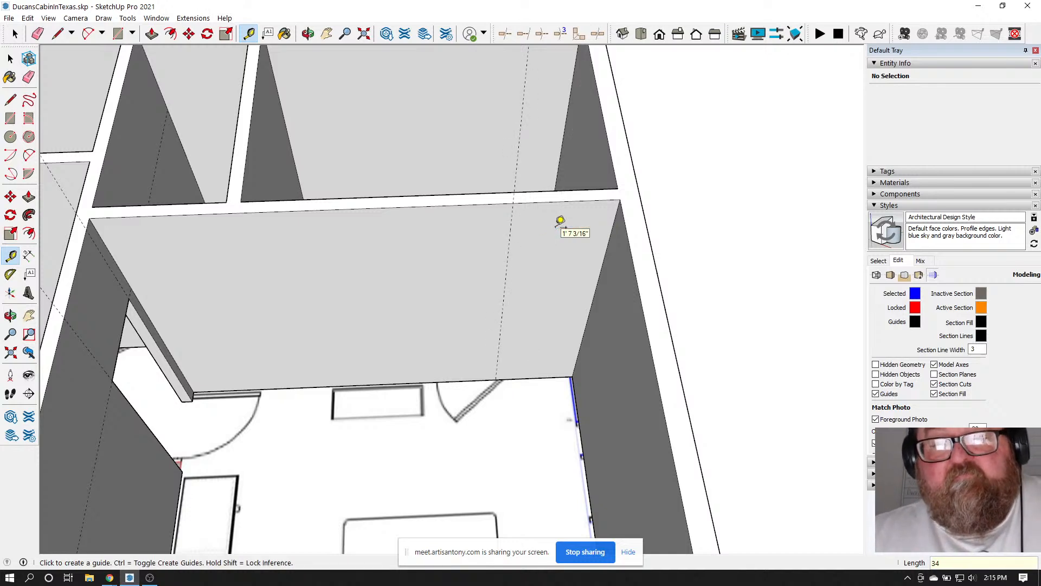
click(512, 228)
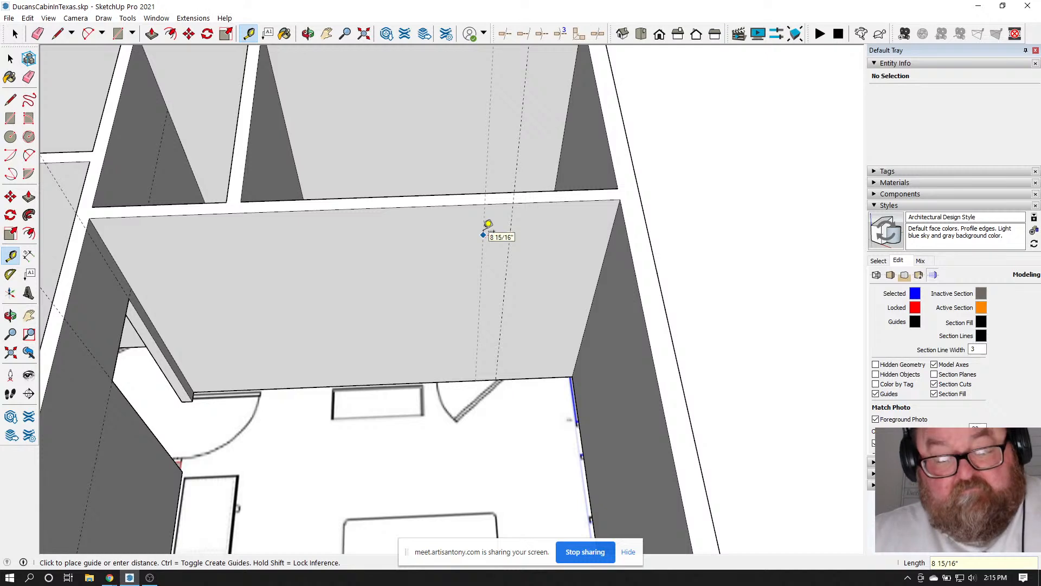
click(488, 224)
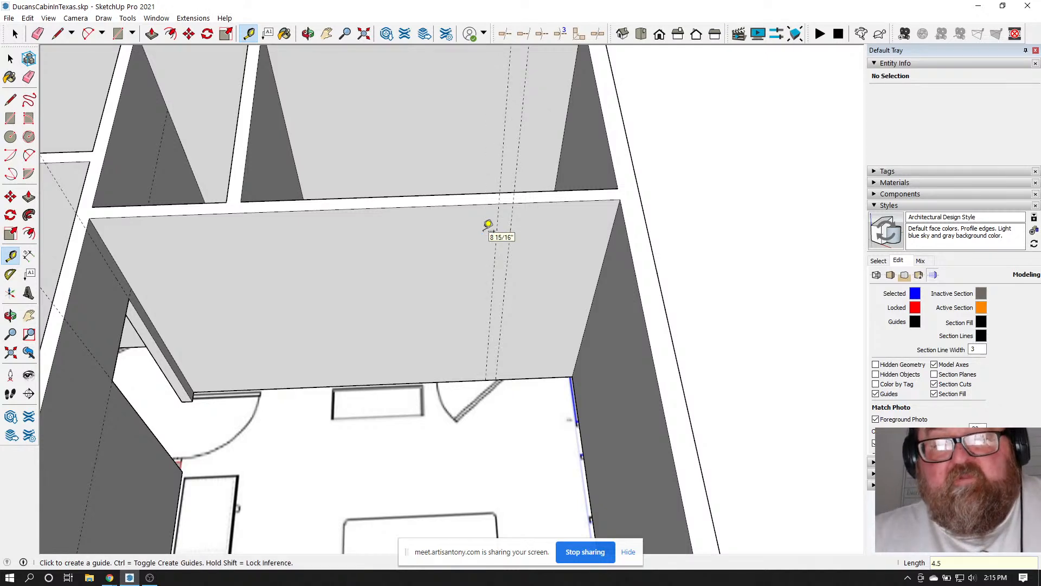
Add a vertical guide 30" from the 4.5" offset guide and a horizontal guide 6' 10" above the floor for the bathroom doorway
click(496, 227)
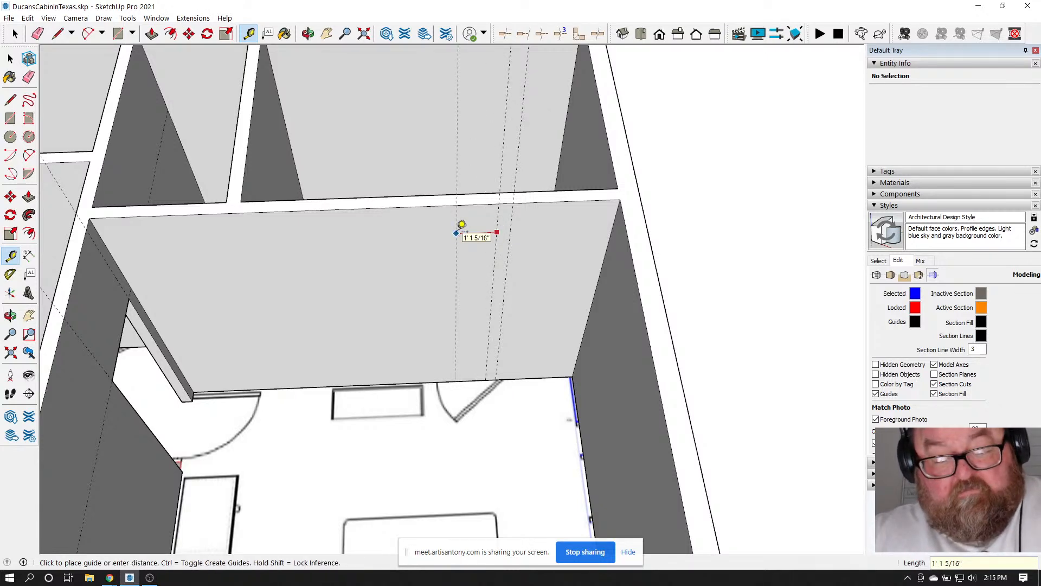
text(30)
key(Return)
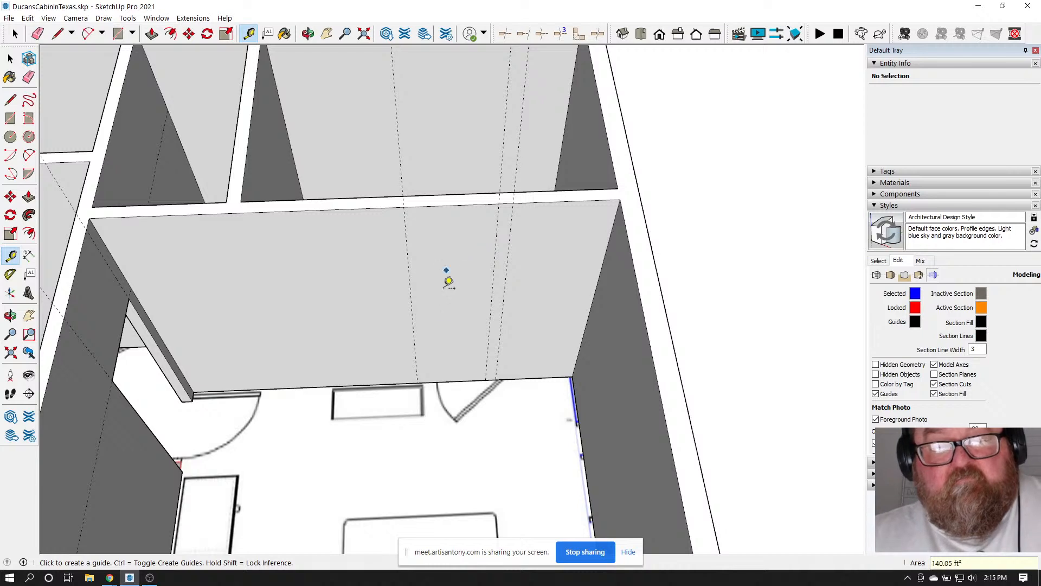
click(441, 381)
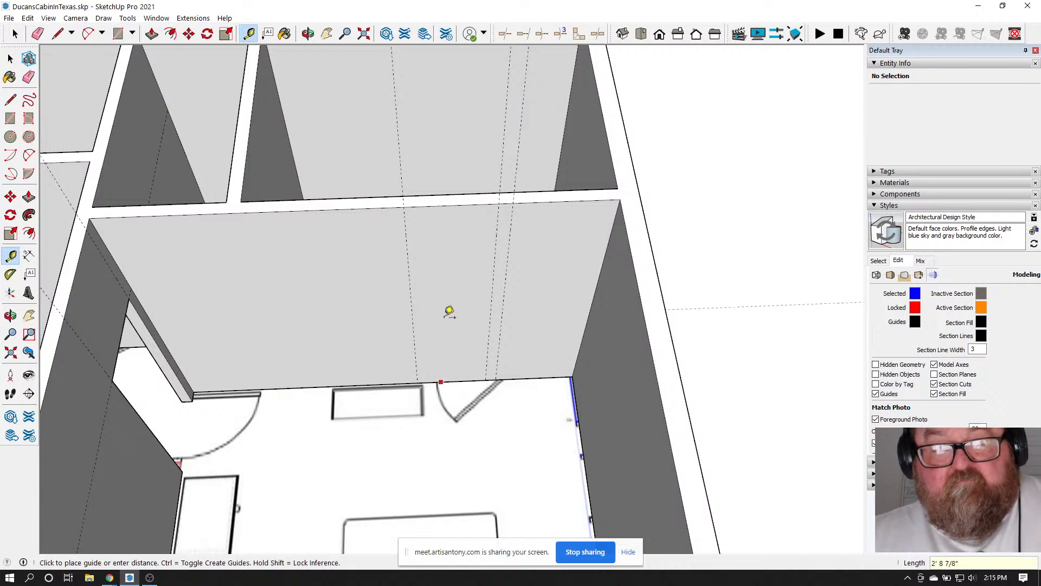
key(shift)
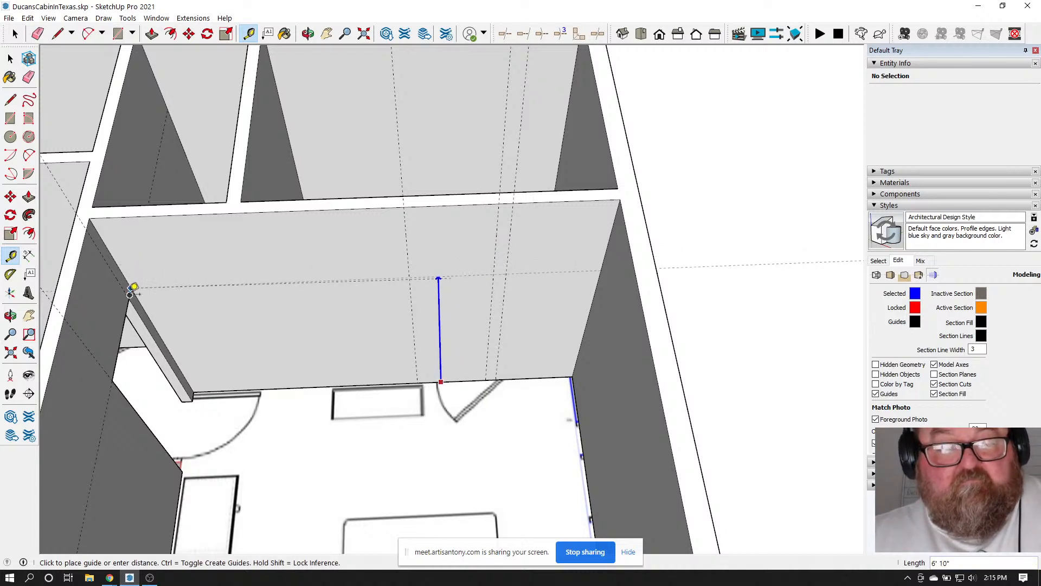
click(130, 293)
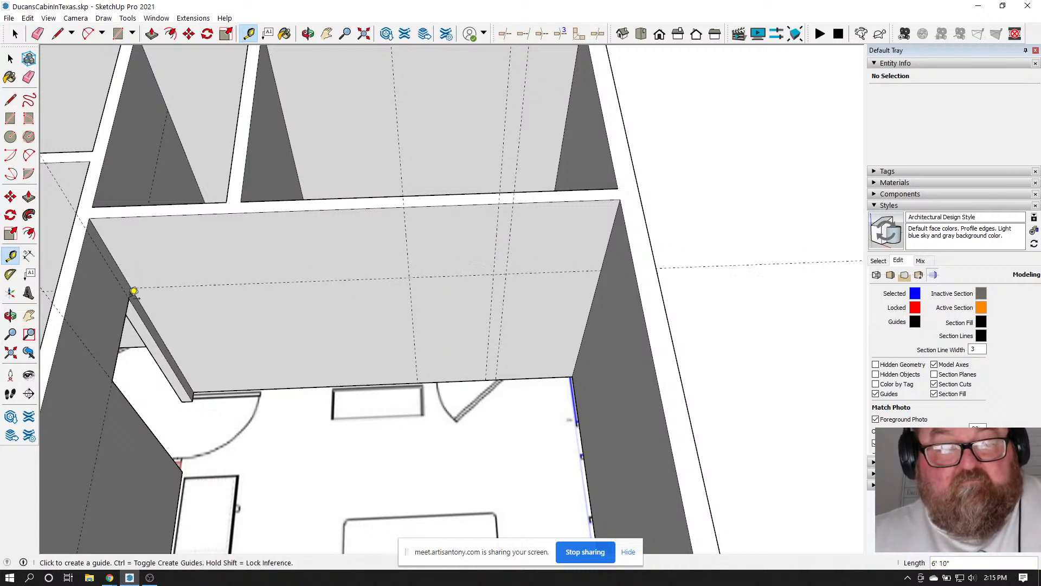
Draw a 2' 6" by 6' 10" doorway rectangle between the guides and push it 4 1/2" through the bathroom partition
click(119, 34)
scroll(424, 290, up, 2)
click(505, 405)
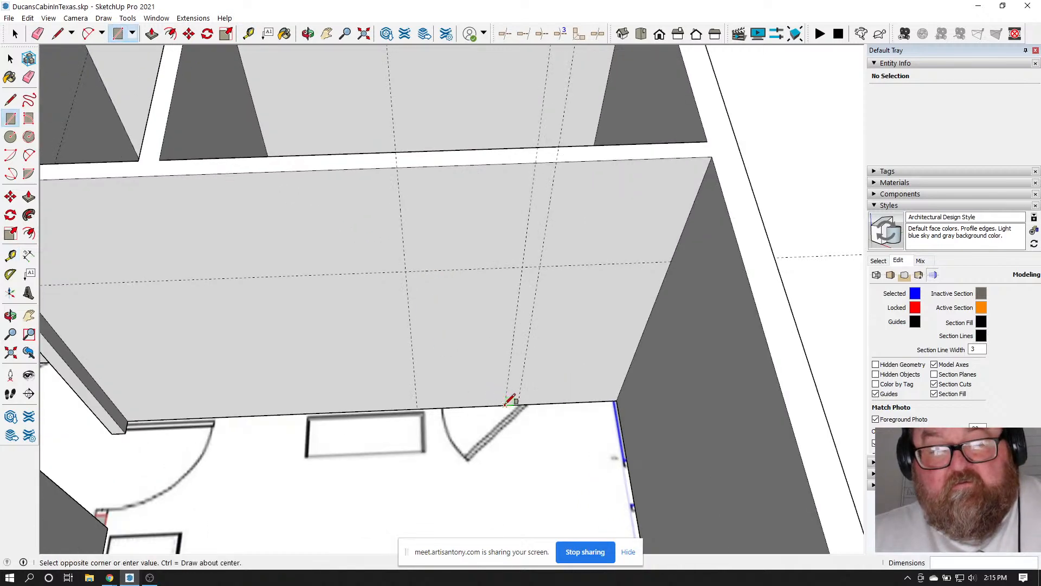
click(406, 270)
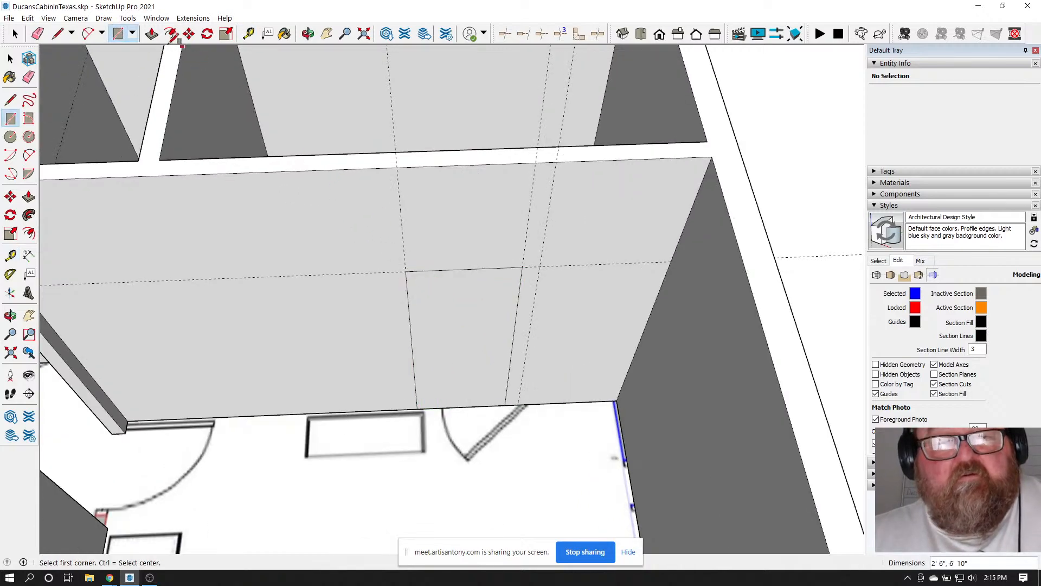
click(152, 33)
click(429, 328)
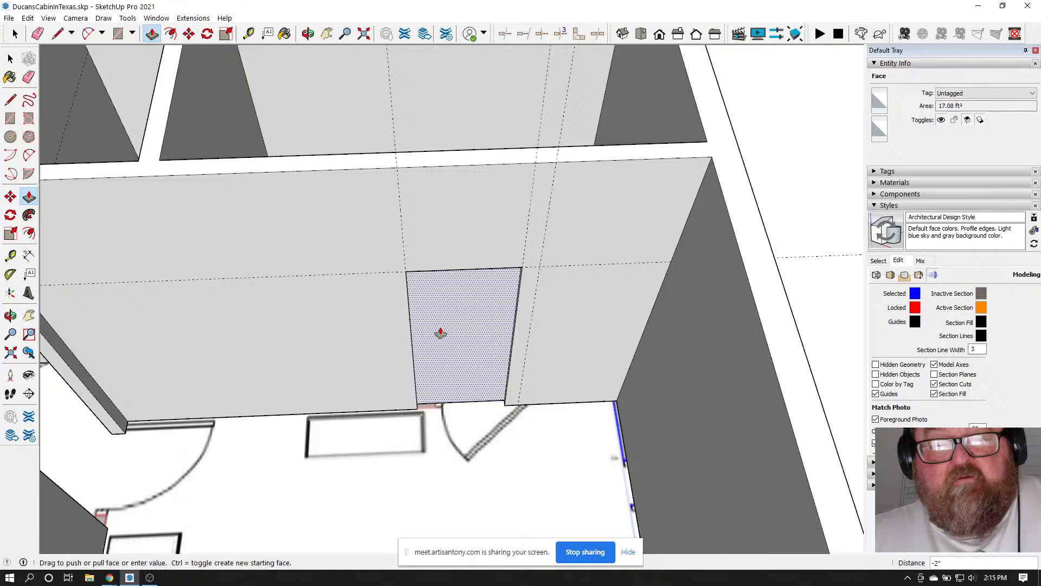
click(457, 305)
Erase the vertical and horizontal guides left over from the bedroom and bathroom doorways
scroll(467, 326, down, 5)
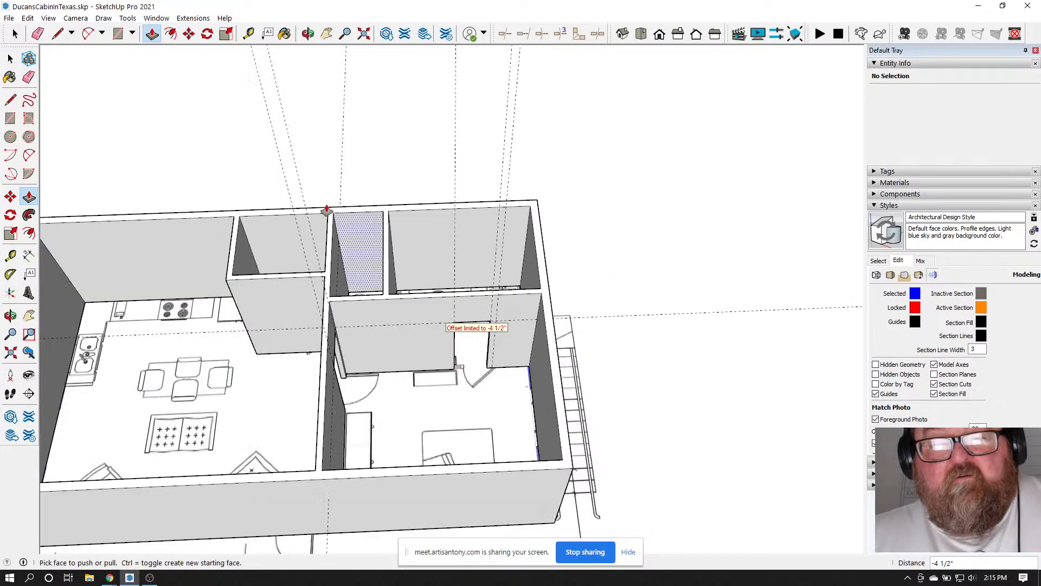
click(37, 33)
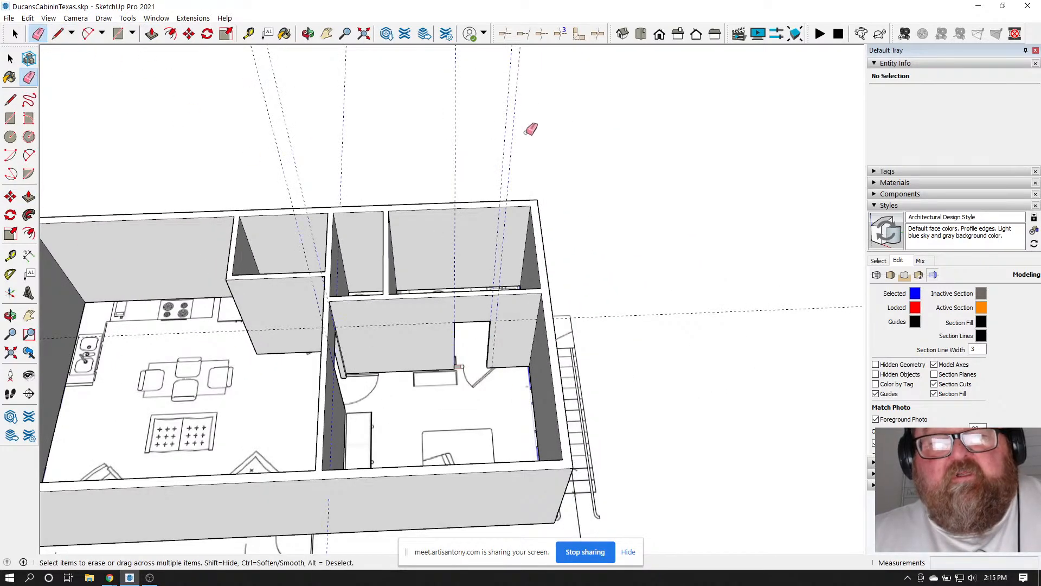
scroll(464, 365, up, 3)
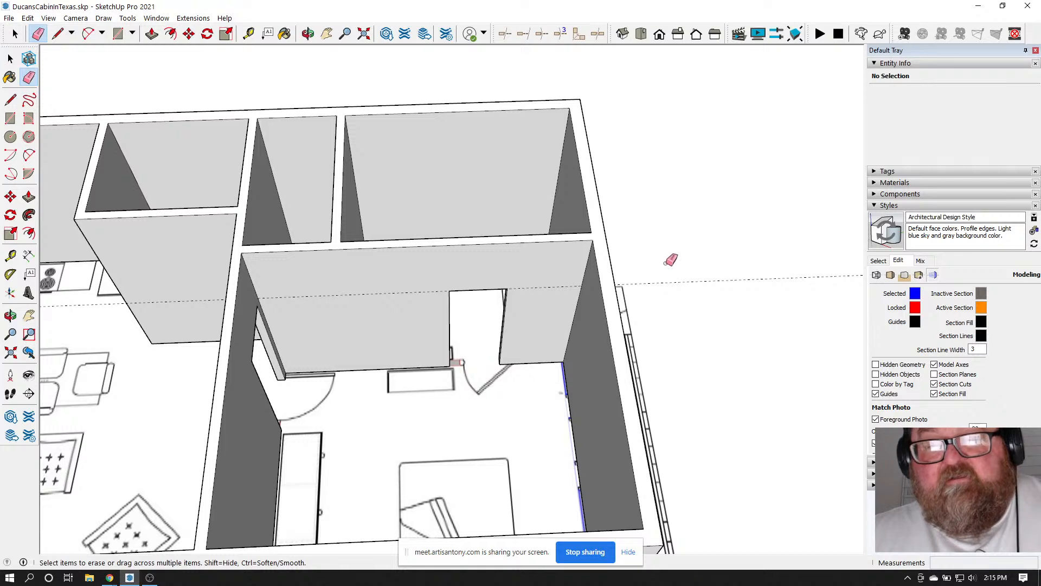
key(ctrl+z)
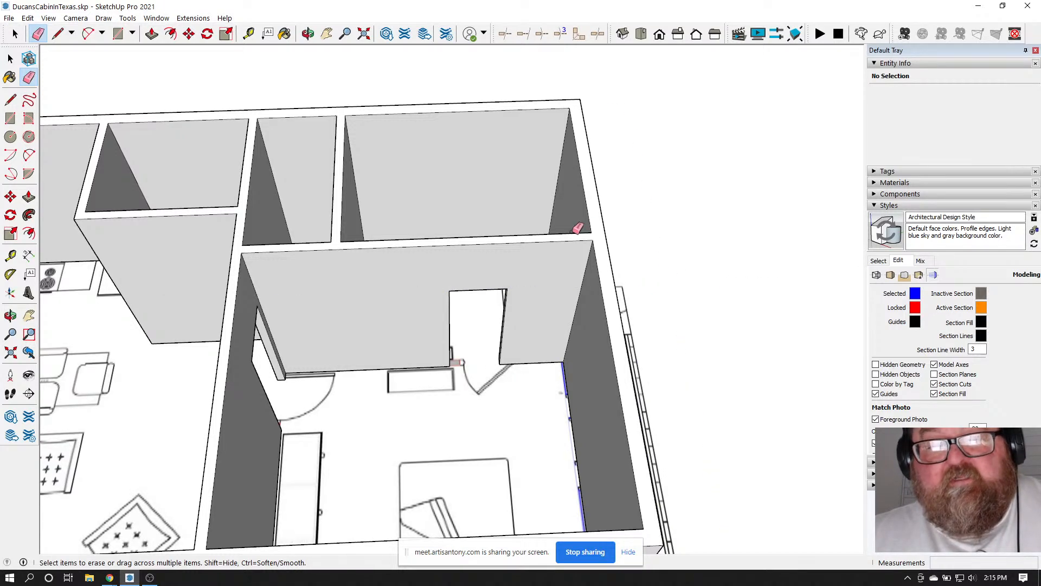
Place a vertical guide at the midpoint of the bathroom's end partition, where the plan shows the closet door
click(307, 34)
drag(333, 82, 274, 332)
scroll(486, 186, up, 6)
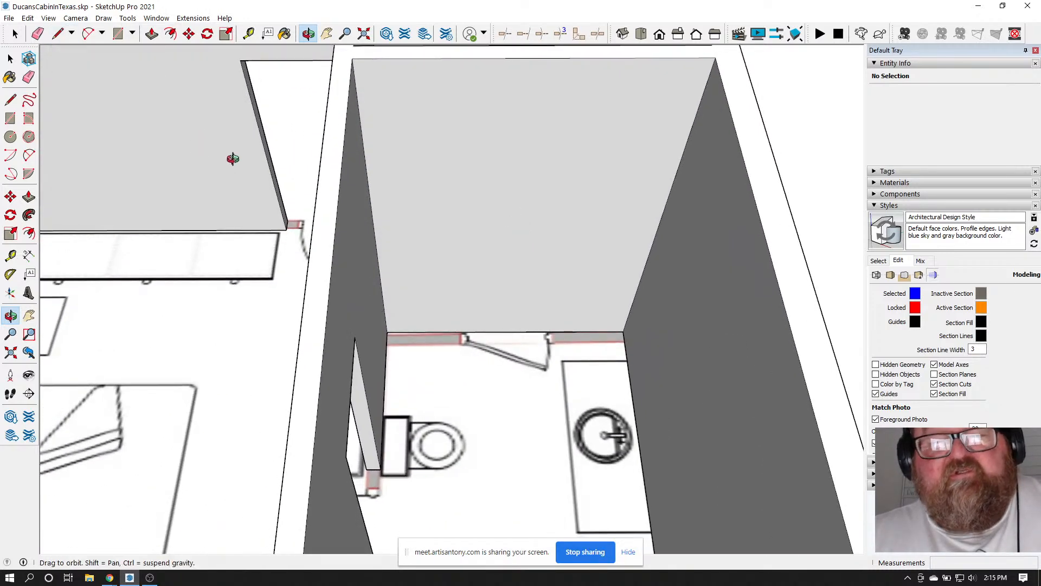
click(249, 34)
scroll(297, 233, down, 3)
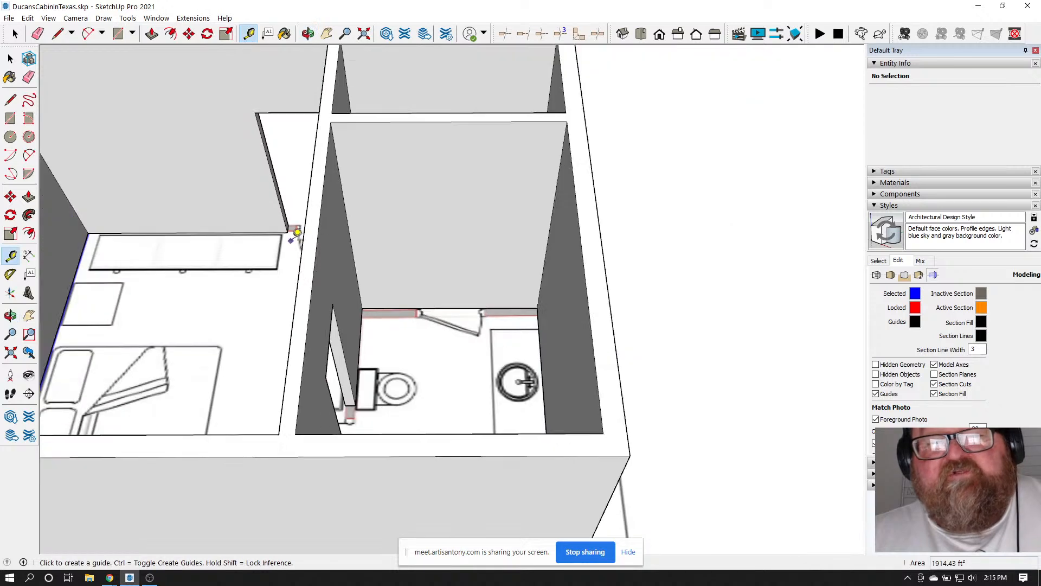
click(563, 144)
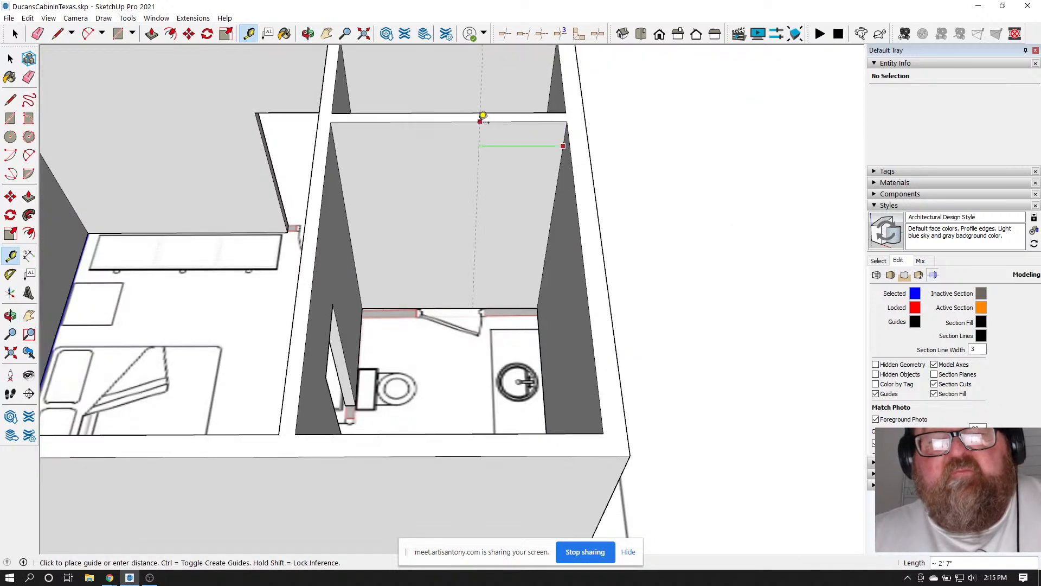
click(454, 112)
Measure the distance from the end partition's vanity-side corner to the centre guide
click(450, 152)
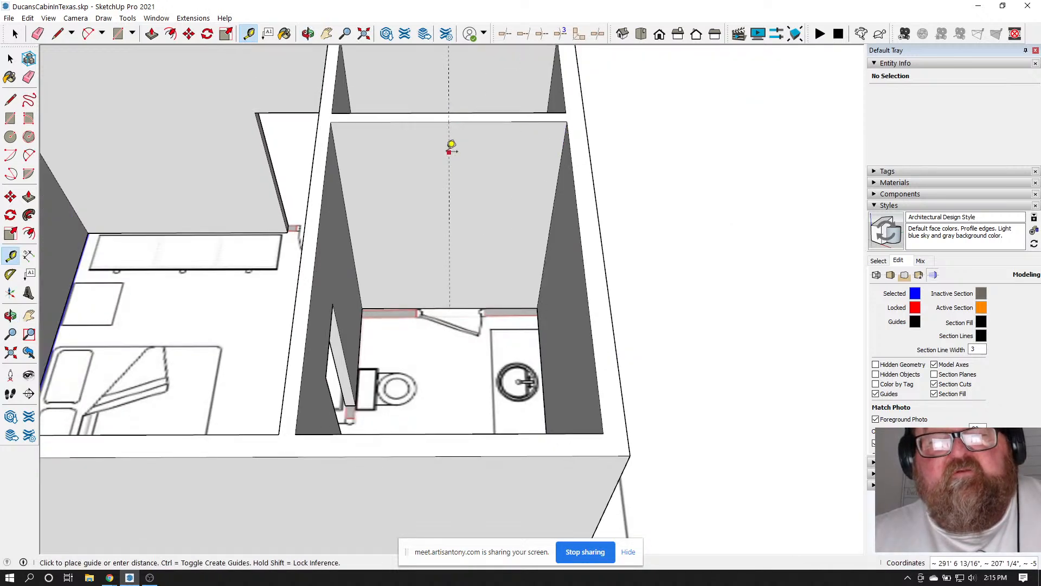
scroll(428, 144, up, 2)
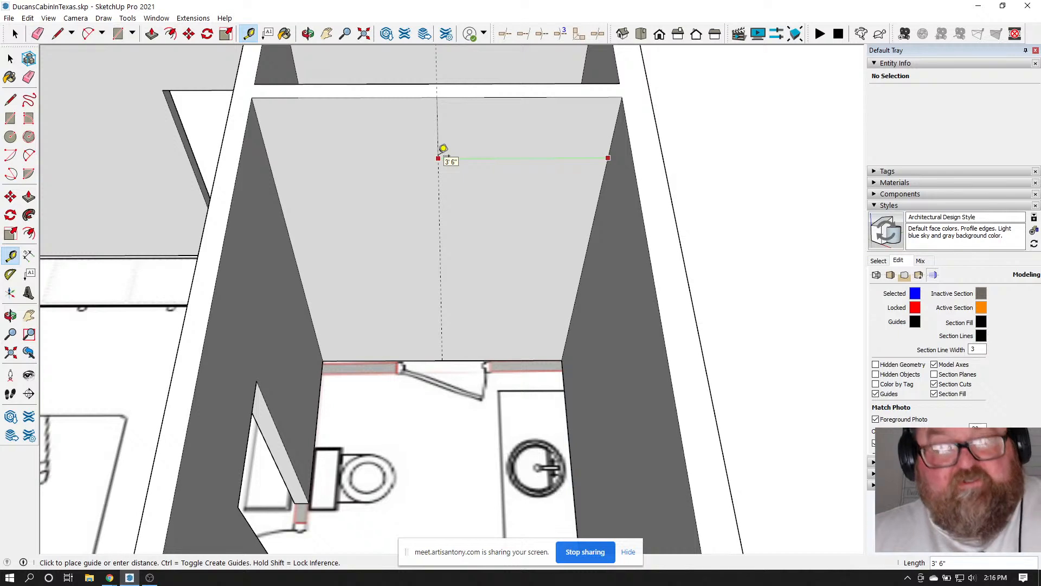
click(443, 148)
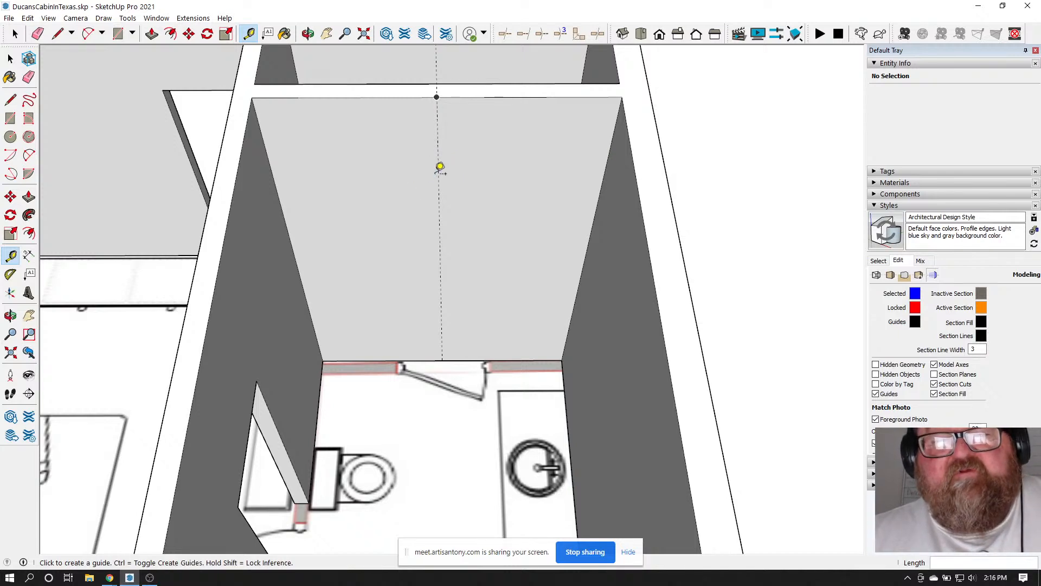
click(439, 169)
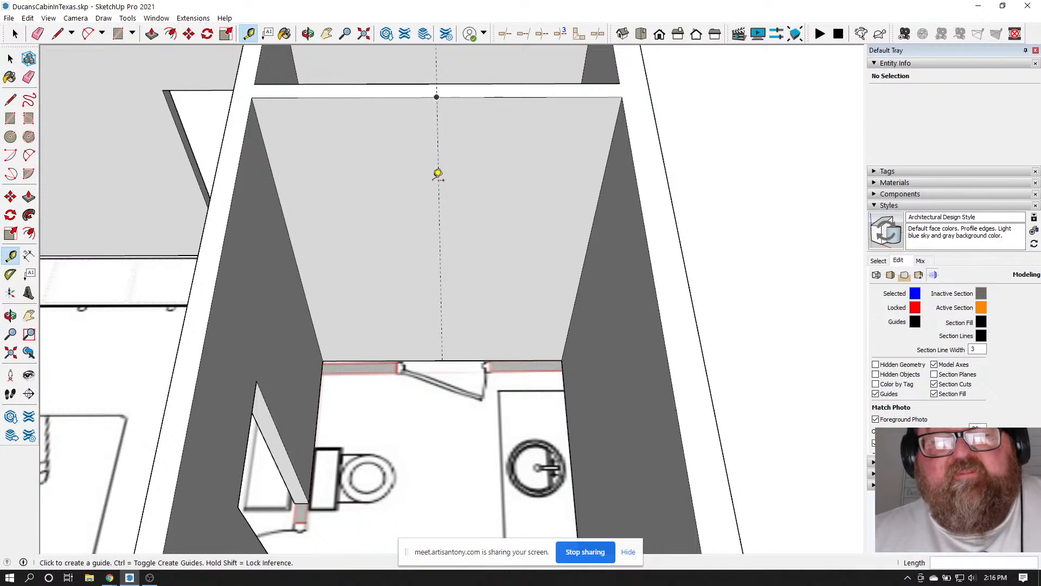
click(307, 33)
drag(445, 244, 413, 121)
drag(265, 71, 309, 144)
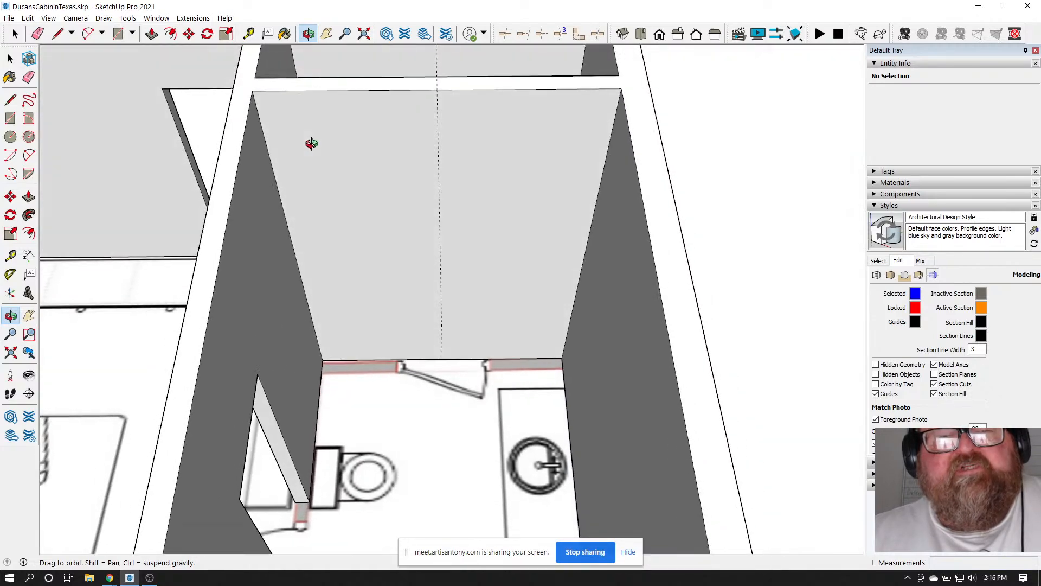
key(t)
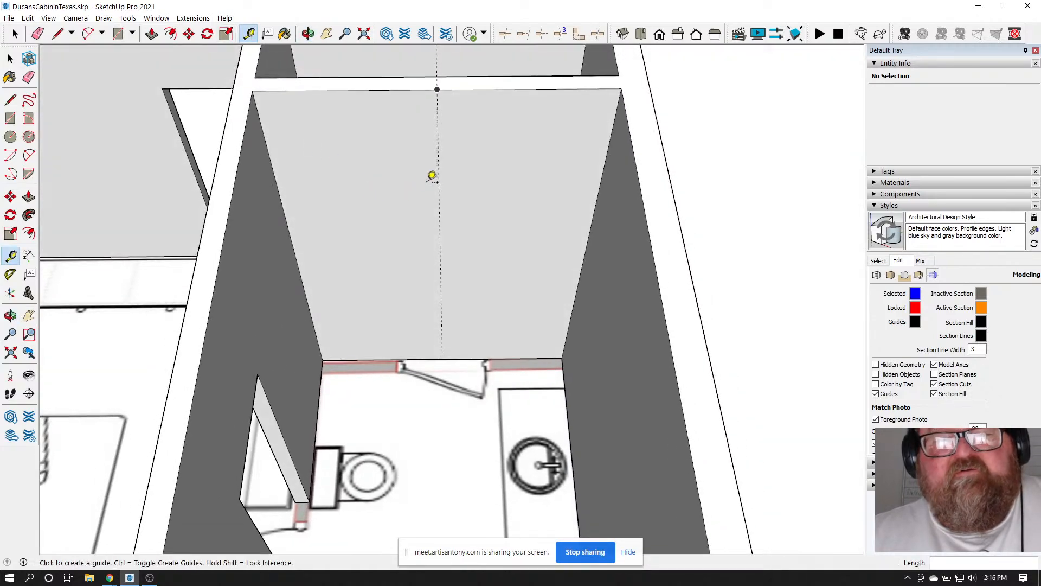
click(439, 178)
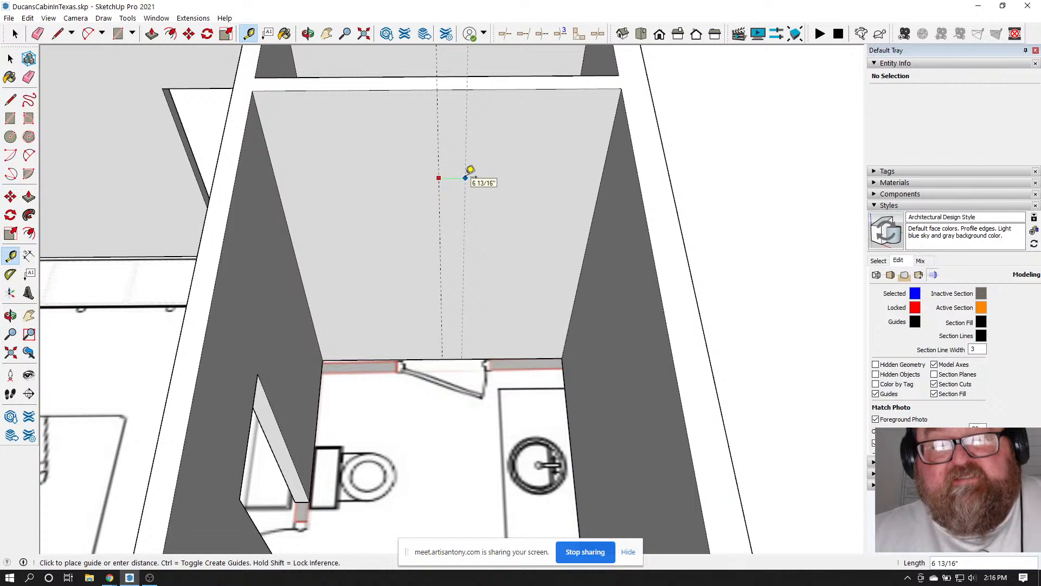
key(Escape)
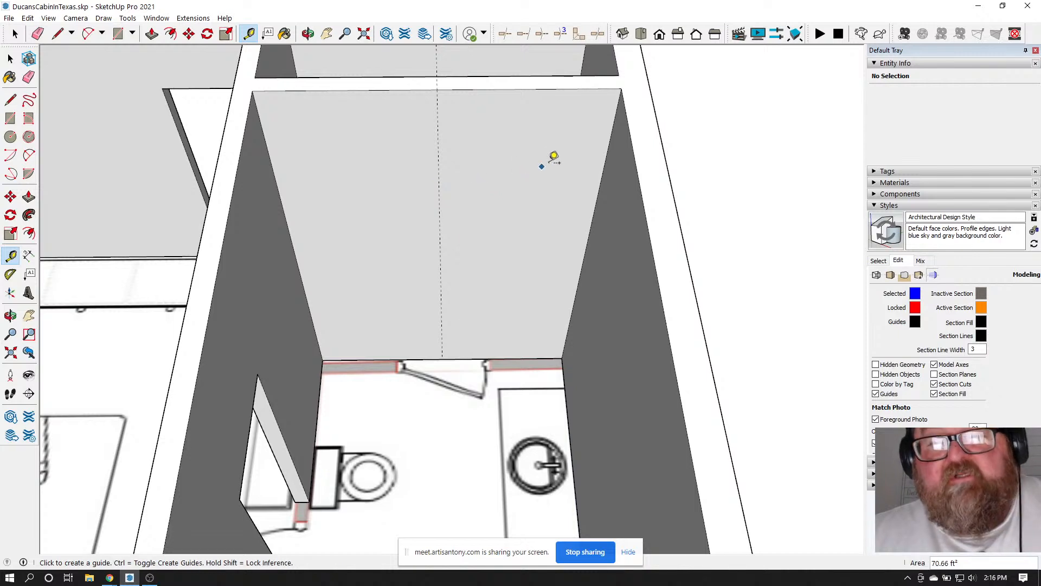
Place vertical guides 28" from the vanity-side corner and 30" beyond that on the bathroom's end partition, and erase the centre guide
click(610, 139)
text(28)
key(Return)
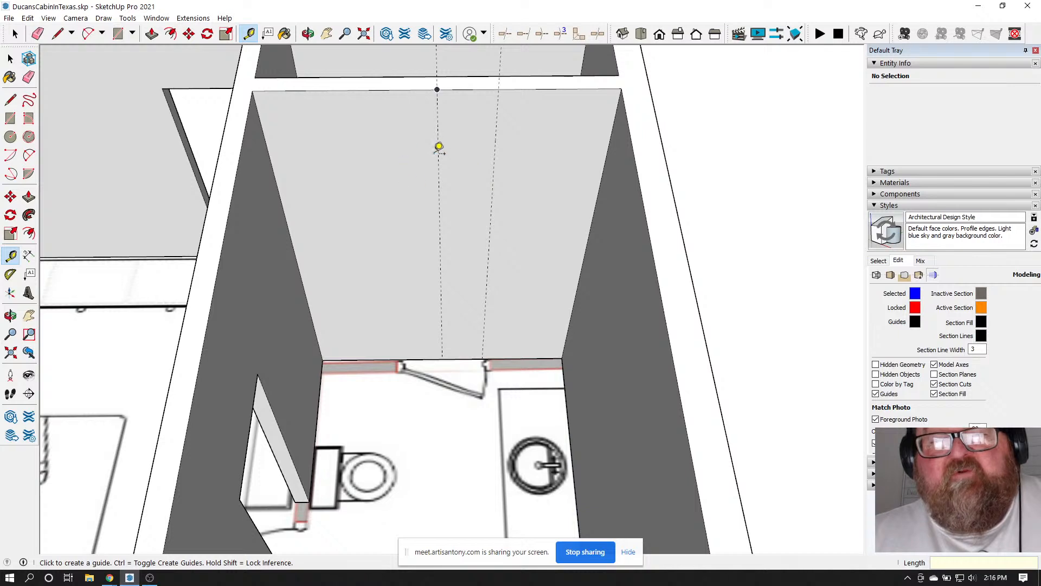
click(496, 122)
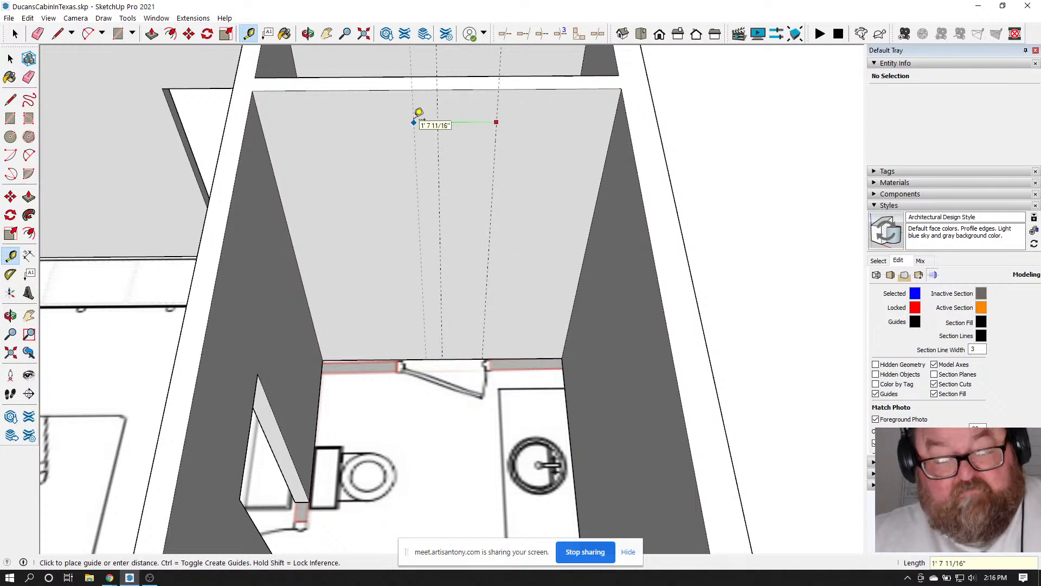
key(Return)
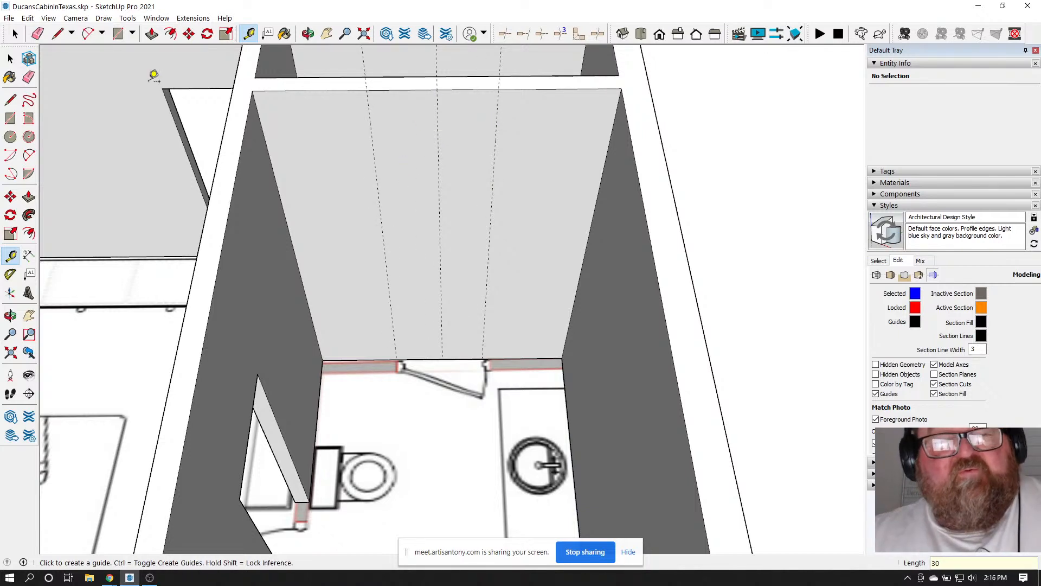
key(e)
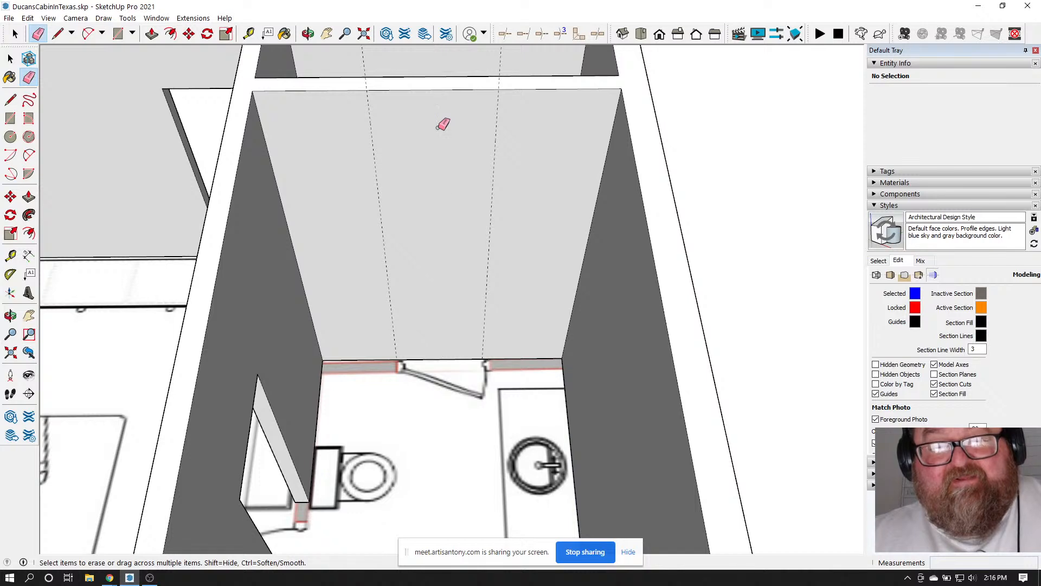
Add a horizontal guide 6' 10" above the floor and draw a 2' 6" by 6' 10" closet doorway rectangle between the guides
click(249, 34)
click(442, 359)
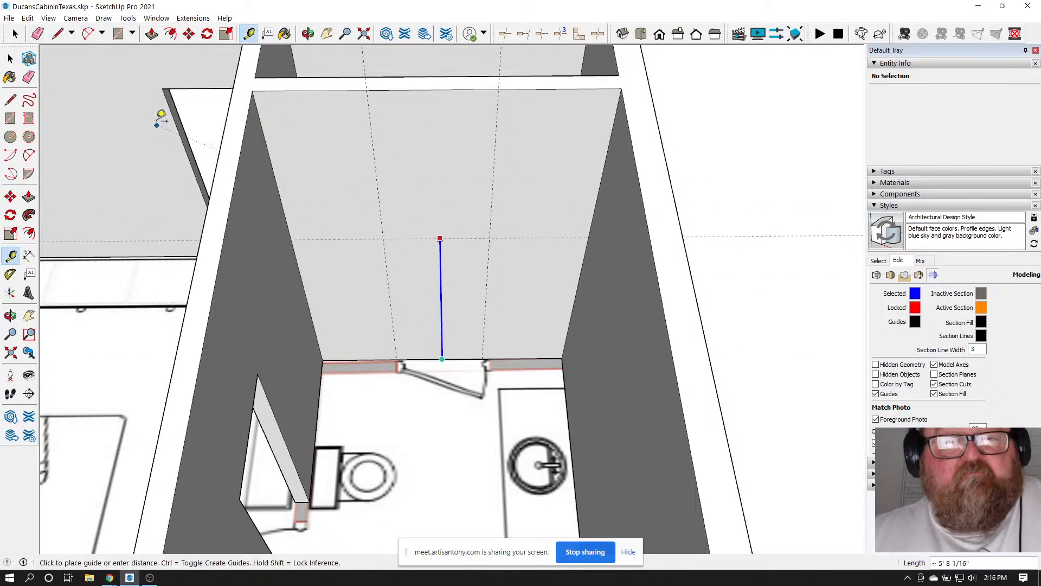
click(118, 34)
click(398, 359)
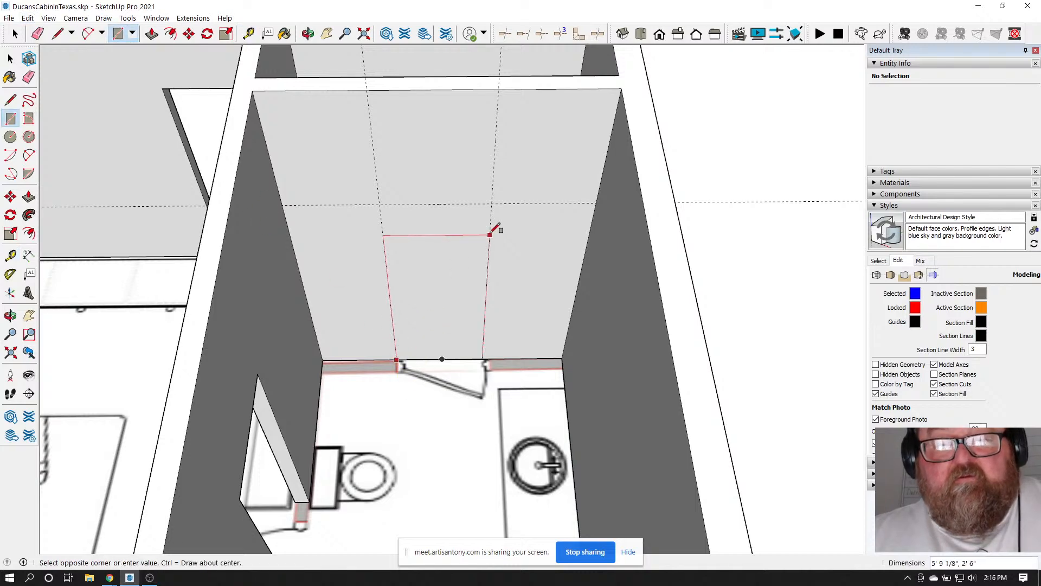
click(492, 205)
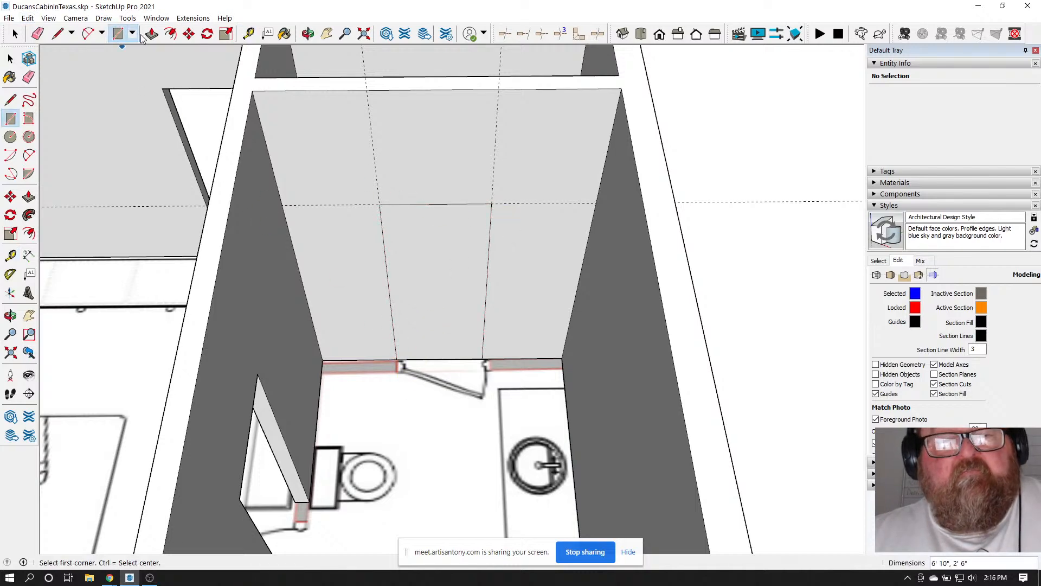
Push the closet doorway rectangle 4 1/2" through the bathroom's end partition to cut the opening
key(p)
click(423, 316)
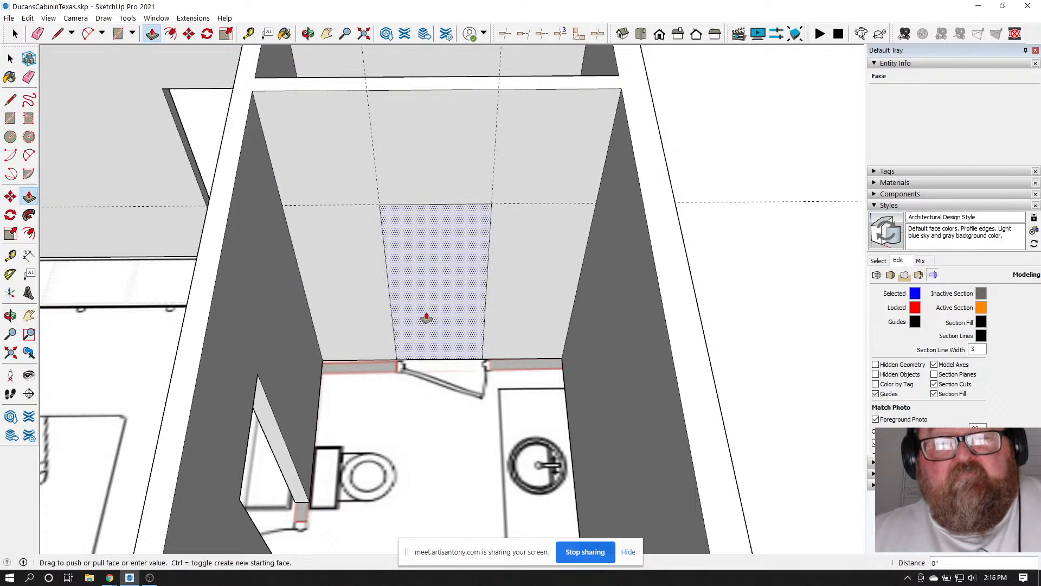
click(442, 280)
On the laundry room's dining-side wall, place vertical guides 4.5" from the bedroom partition corner and 32" beyond the first guide
scroll(481, 350, down, 5)
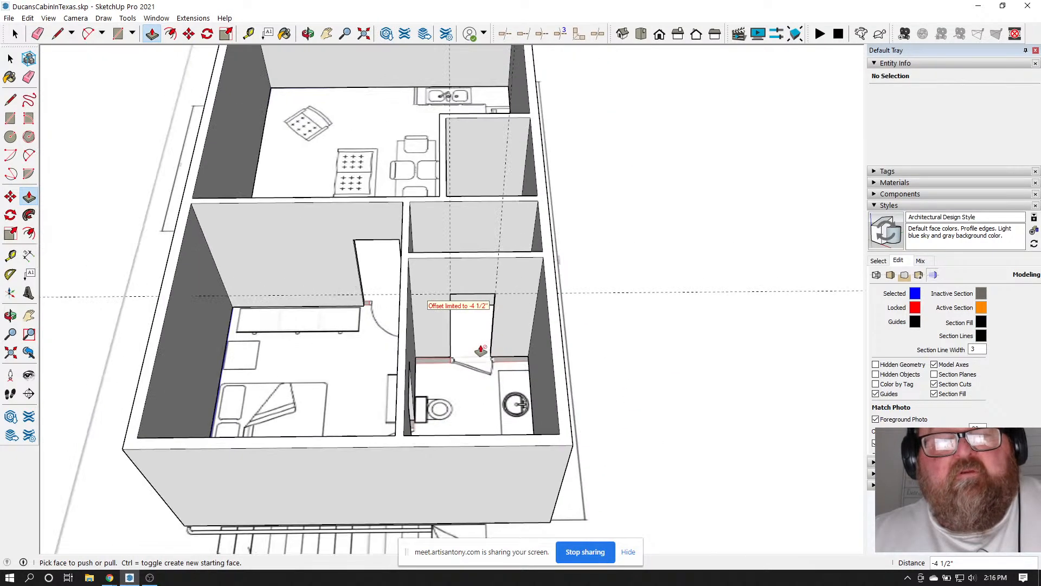
scroll(481, 349, down, 5)
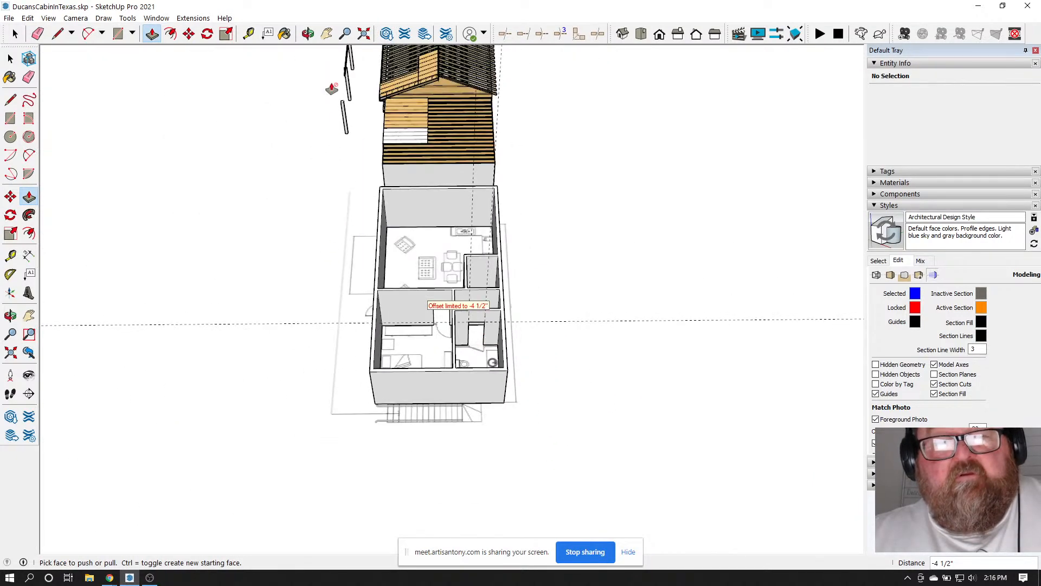
click(308, 34)
mouse_move(411, 255)
mouse_down()
mouse_move(462, 325)
mouse_move(497, 298)
mouse_up()
scroll(462, 326, up, 5)
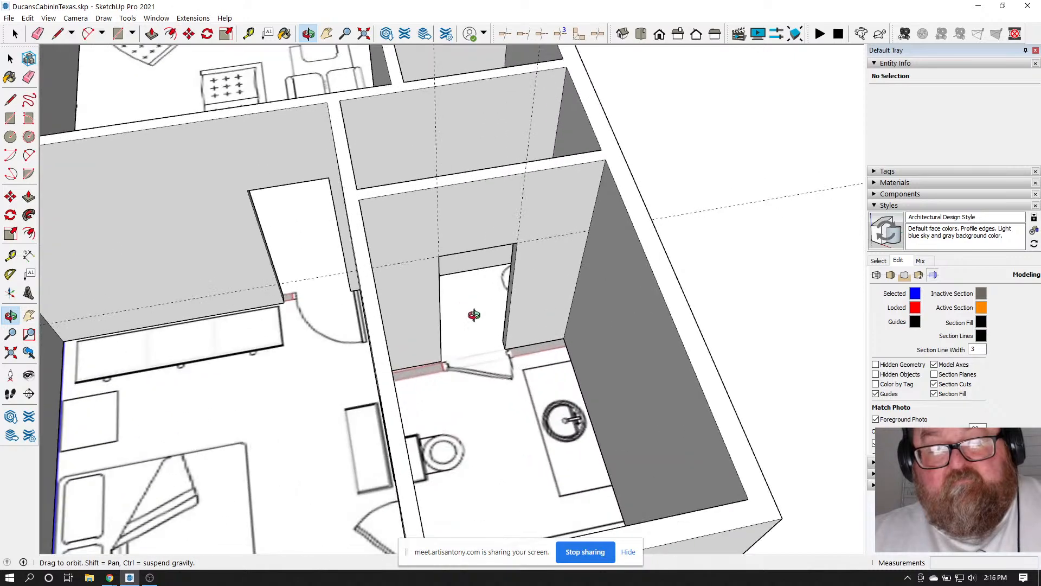
scroll(425, 304, up, 3)
scroll(452, 426, up, 2)
scroll(452, 426, down, 2)
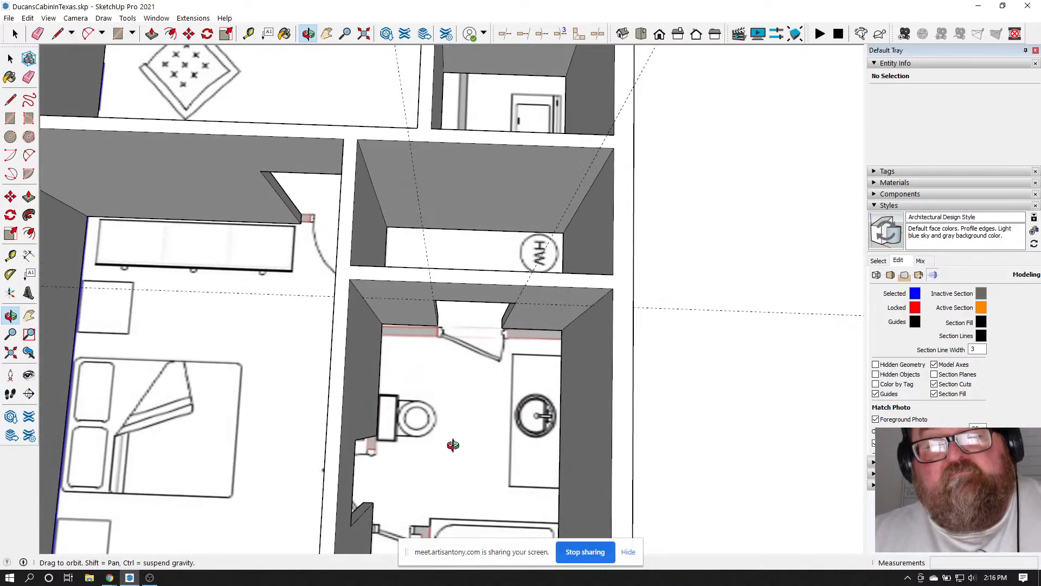
mouse_move(465, 418)
mouse_down()
mouse_move(450, 326)
mouse_move(612, 330)
mouse_move(293, 257)
mouse_move(549, 305)
mouse_move(619, 337)
mouse_up()
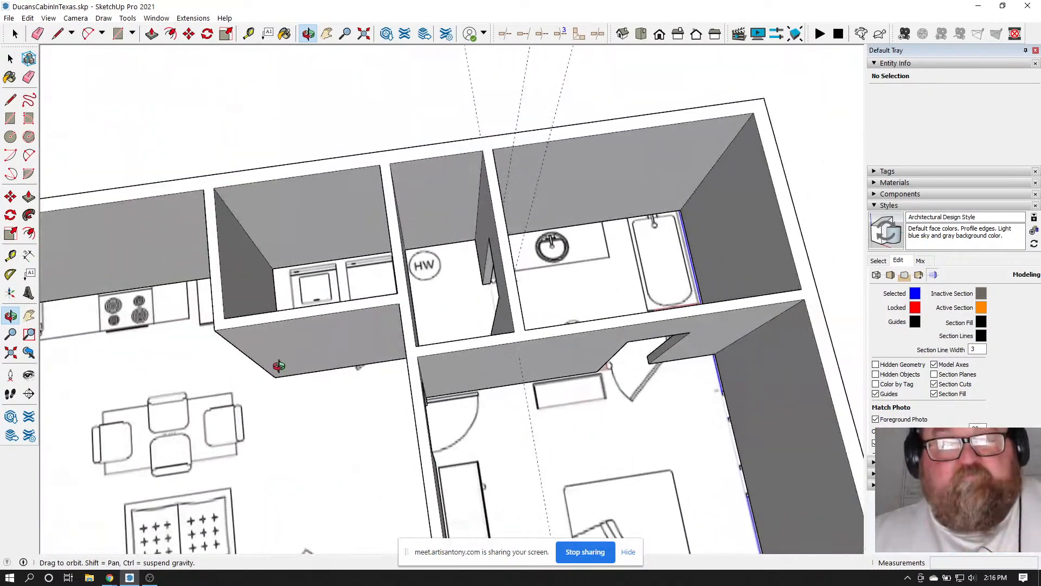
drag(279, 366, 422, 265)
scroll(349, 314, up, 3)
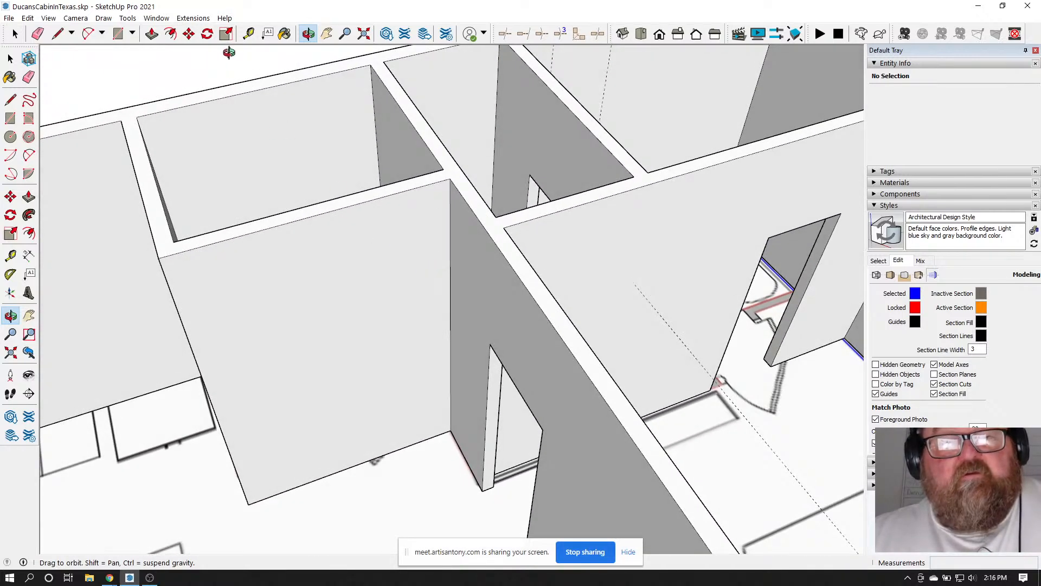
click(248, 33)
click(450, 241)
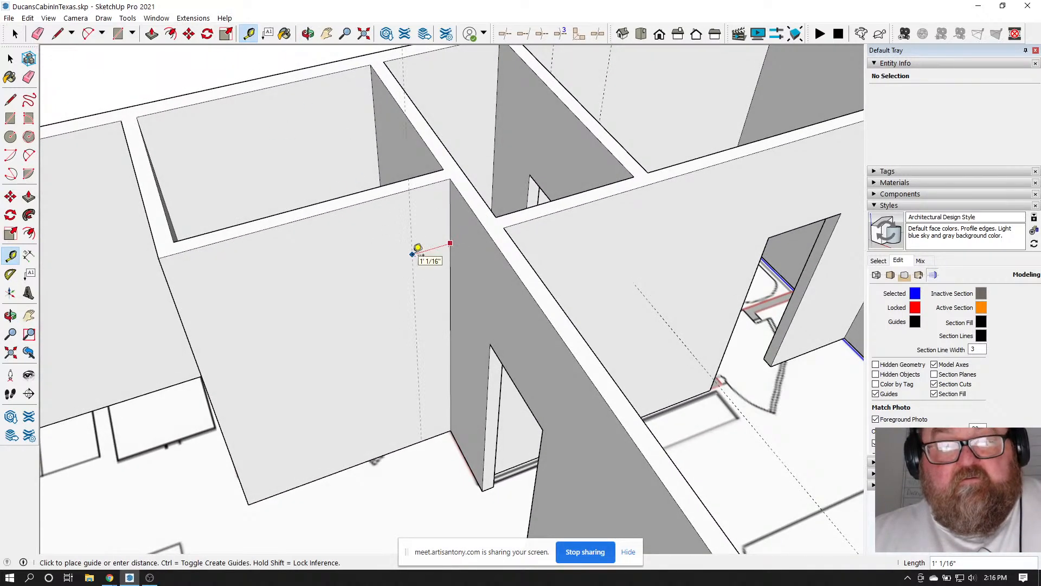
text(4.5)
key(Return)
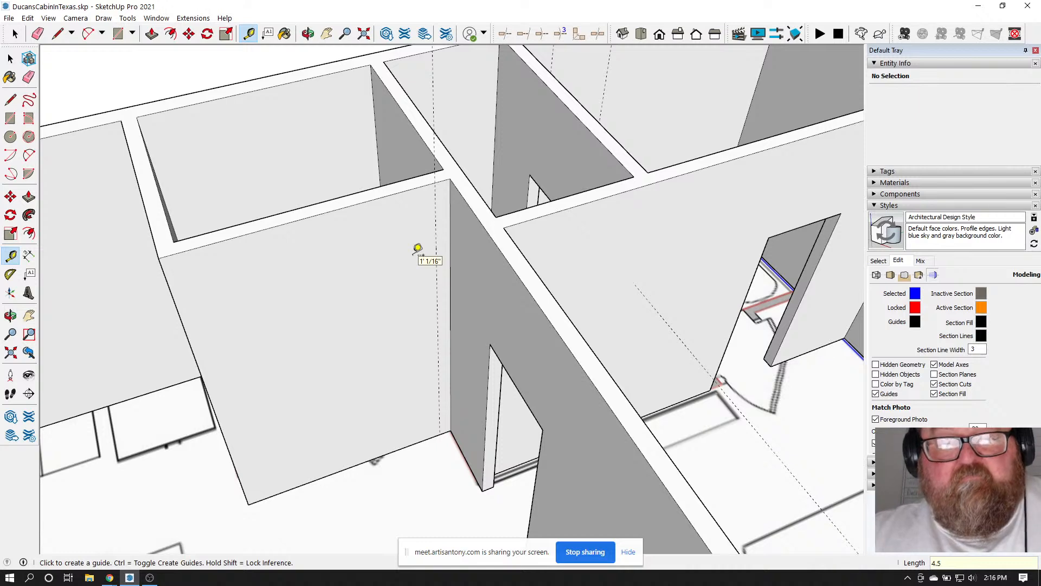
click(436, 239)
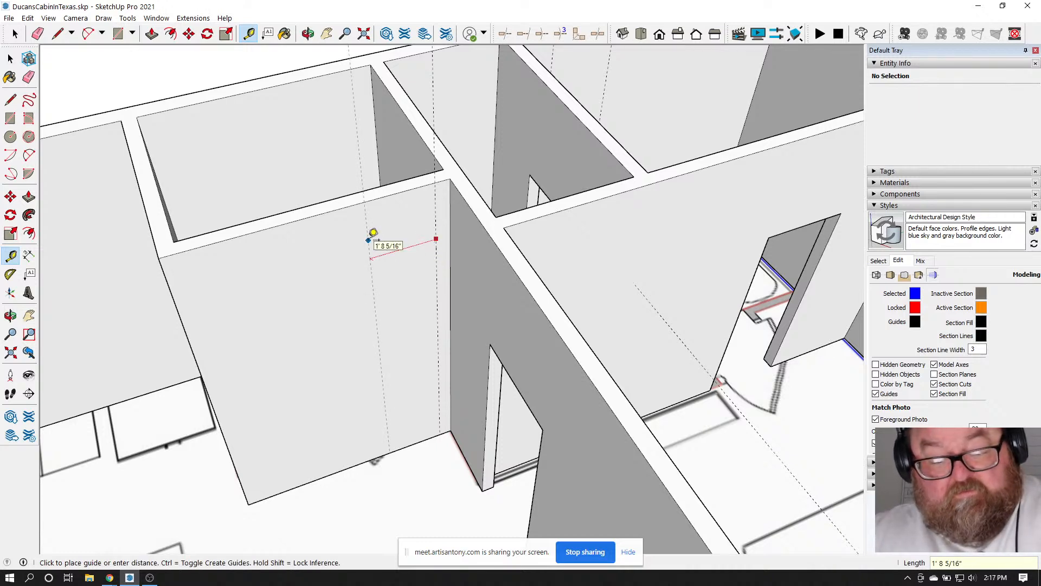
text(32)
key(Return)
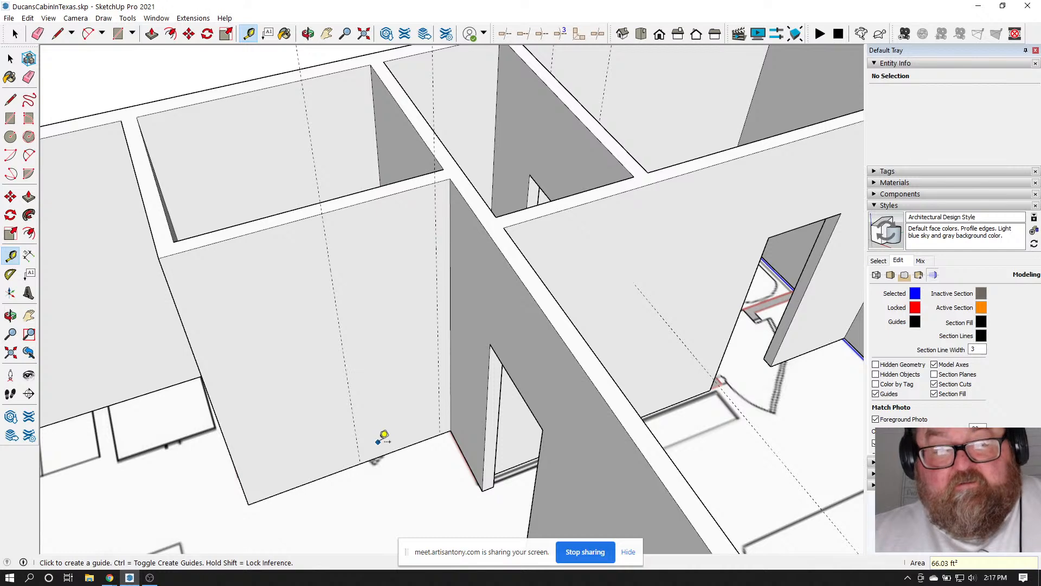
Add a horizontal guide level with the existing door heads and draw a 2' 8" by 6' 10" laundry doorway rectangle between the guides
click(395, 450)
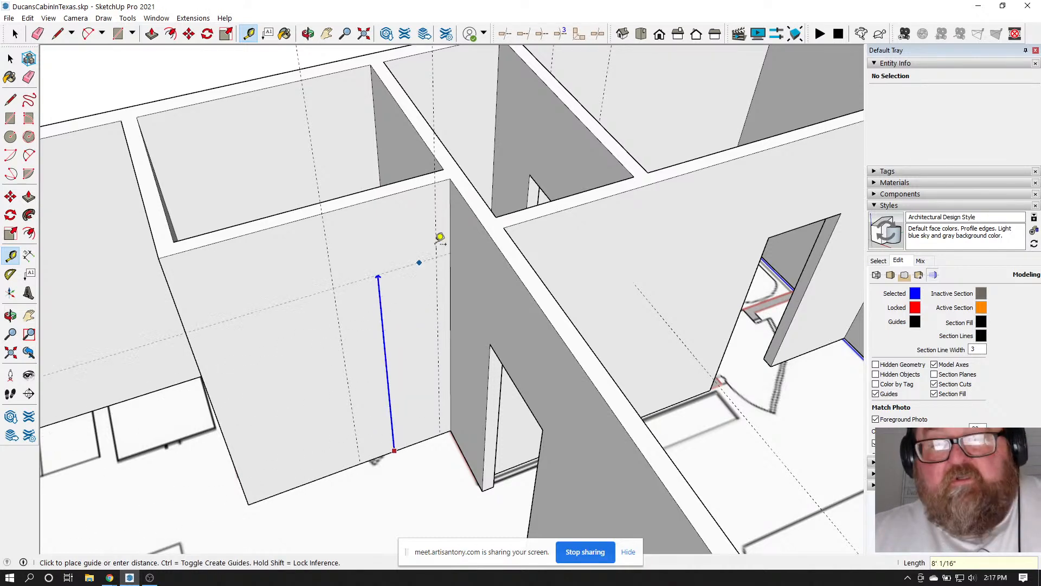
click(535, 166)
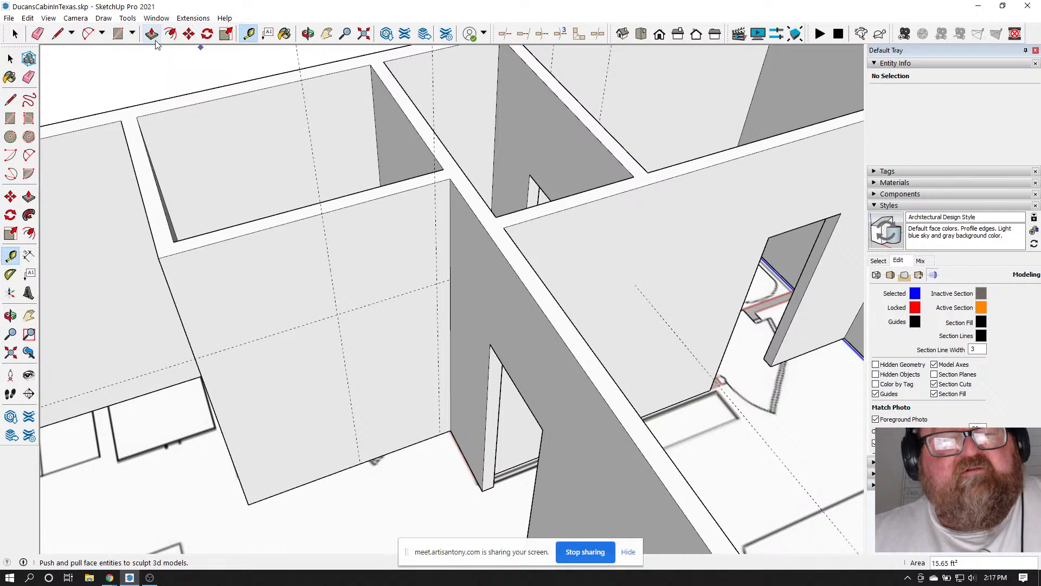
click(118, 33)
click(441, 433)
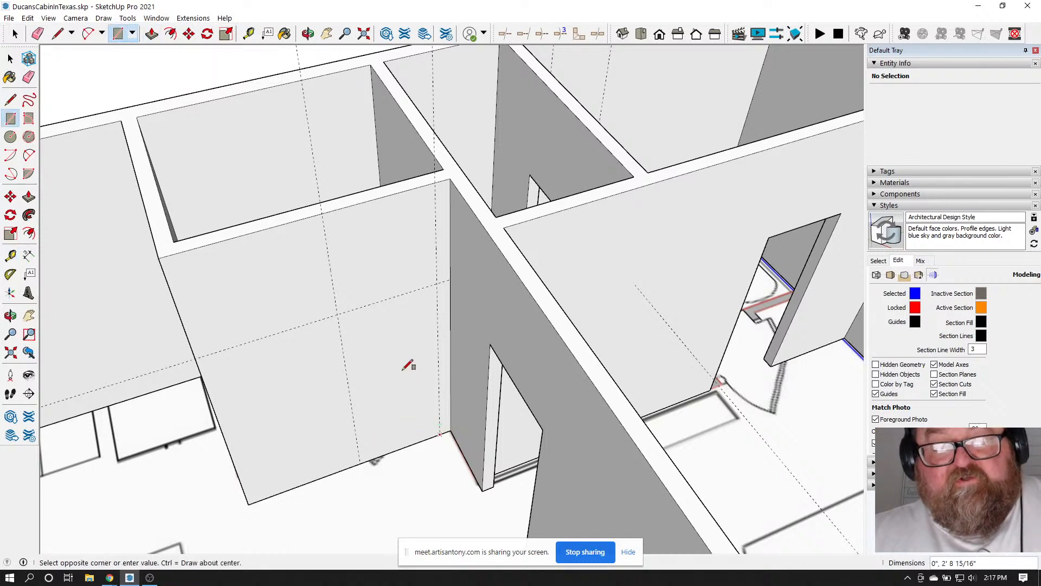
click(342, 313)
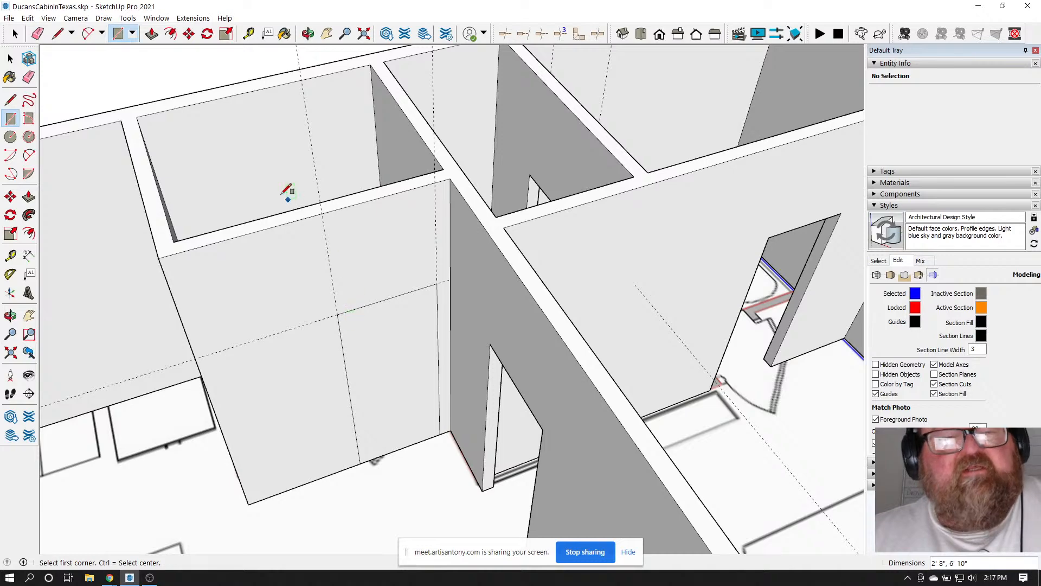
Push the laundry doorway rectangle 4 1/2" through the wall to cut the opening
click(152, 34)
click(413, 365)
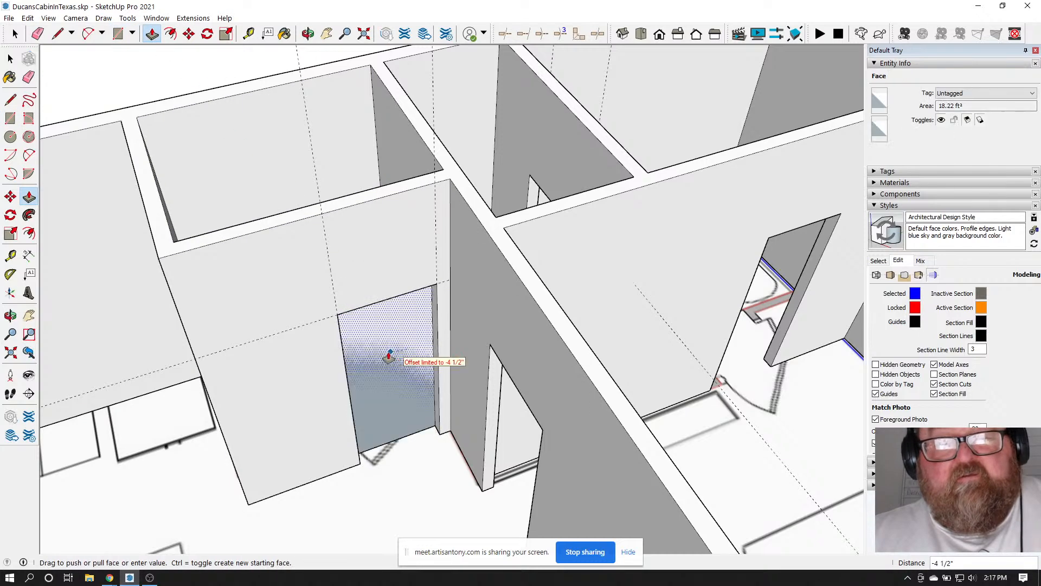
click(381, 357)
On the living room's long exterior wall, place vertical guides 4.5" from the bedroom partition corner and 32" beyond the first guide
scroll(403, 375, down, 3)
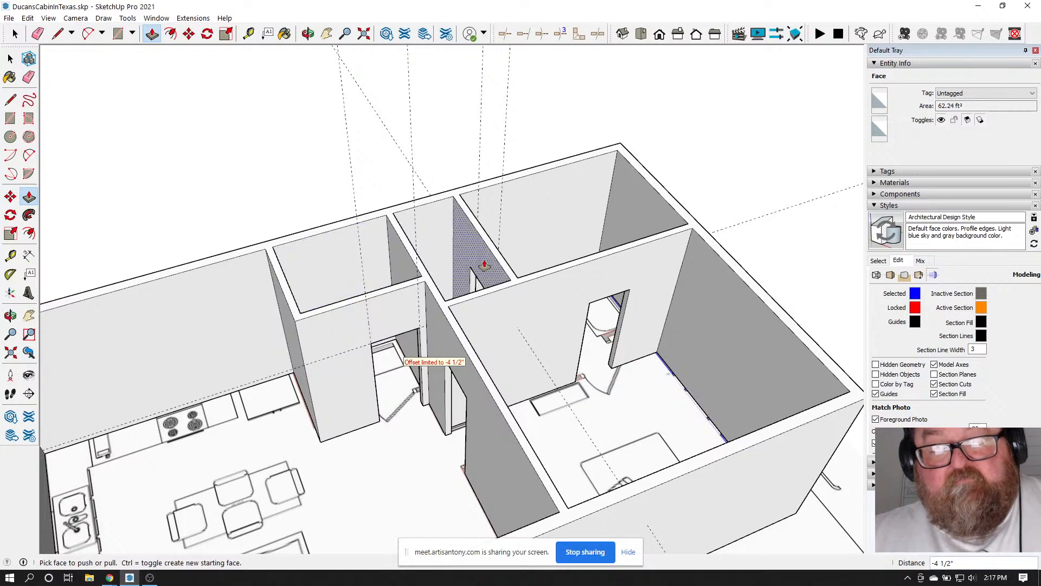
click(308, 34)
mouse_move(480, 374)
mouse_down()
mouse_move(438, 383)
mouse_move(229, 354)
mouse_up()
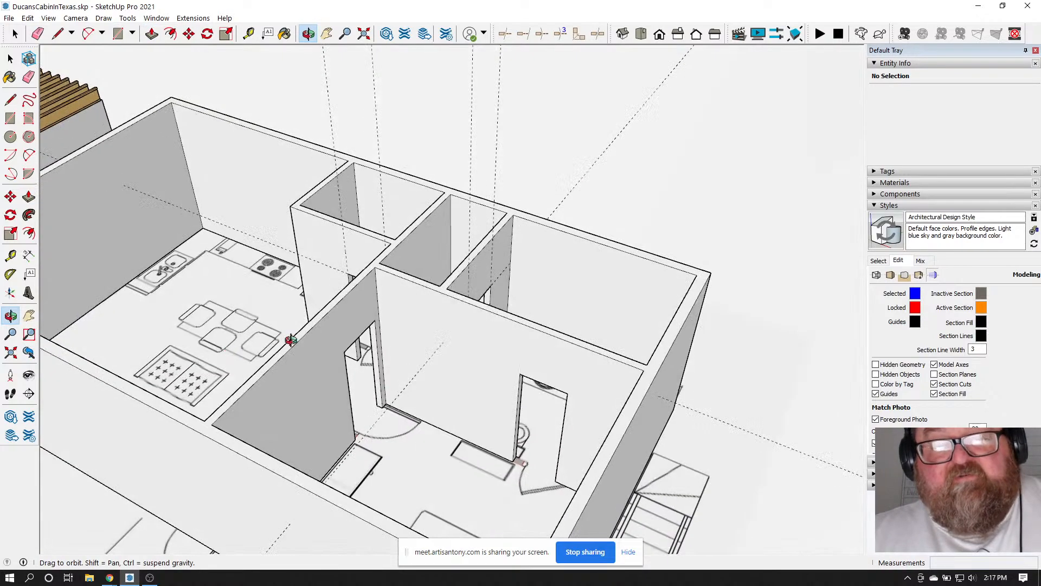
drag(475, 315, 422, 377)
mouse_move(536, 393)
mouse_down()
mouse_move(396, 369)
mouse_move(411, 449)
mouse_move(400, 514)
mouse_move(526, 418)
mouse_move(352, 319)
mouse_move(532, 305)
mouse_move(425, 325)
mouse_move(458, 361)
mouse_move(281, 384)
mouse_move(560, 211)
mouse_move(530, 332)
mouse_up()
scroll(542, 215, up, 3)
scroll(227, 336, down, 3)
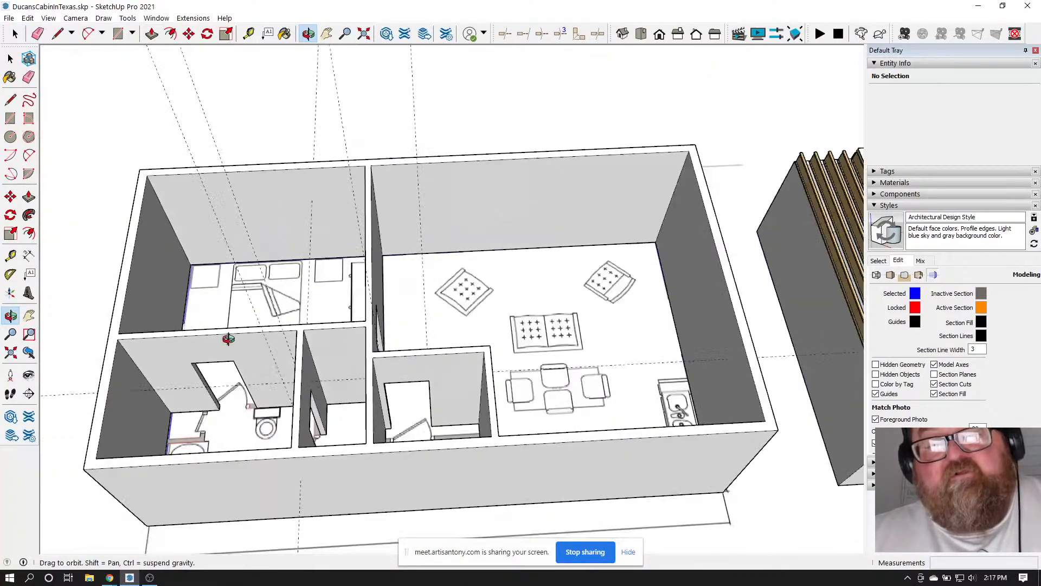
drag(227, 337, 355, 357)
scroll(372, 192, up, 4)
scroll(372, 192, up, 2)
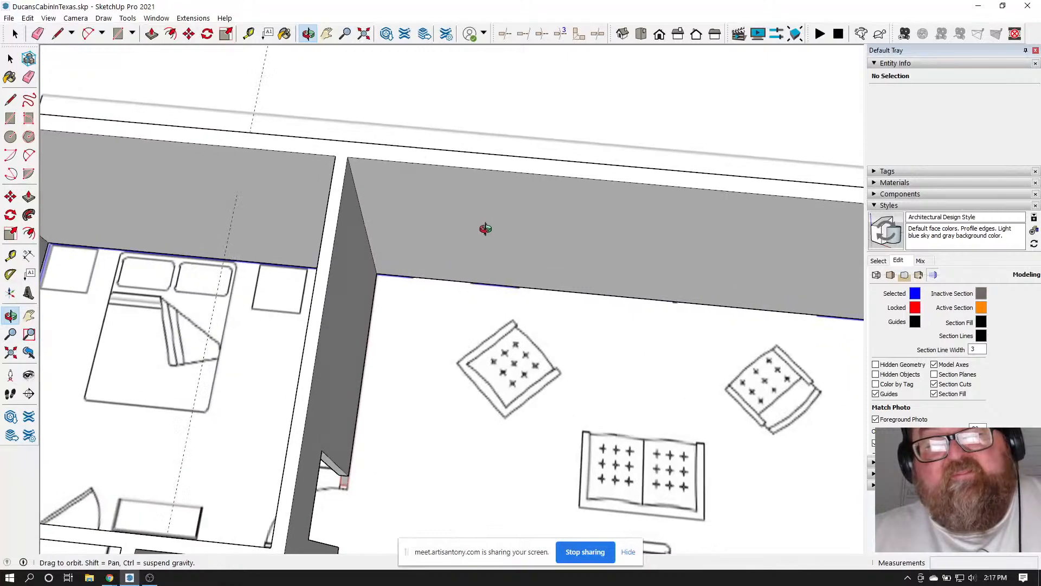
drag(484, 227, 399, 159)
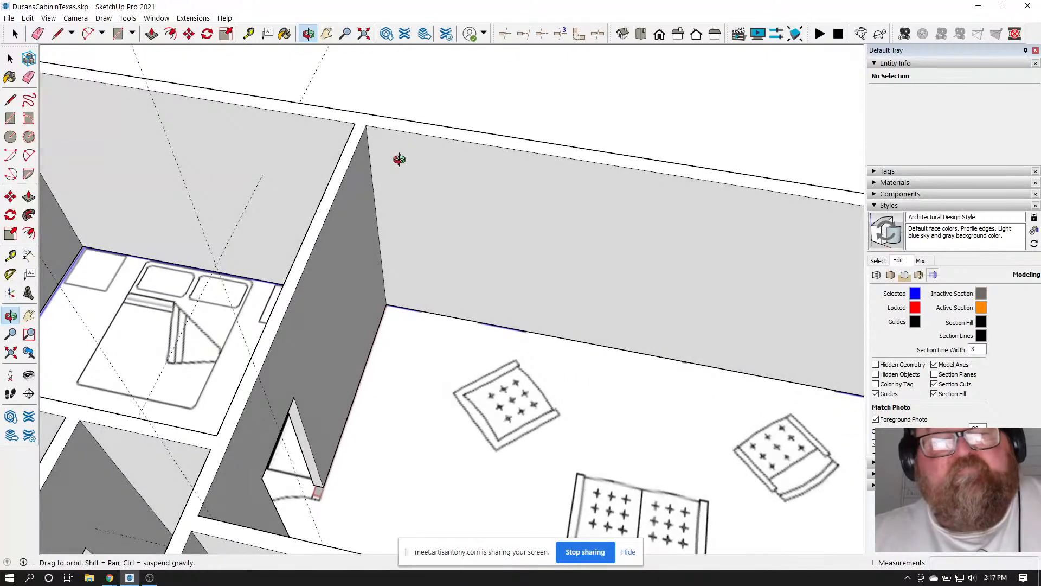
click(247, 34)
click(378, 226)
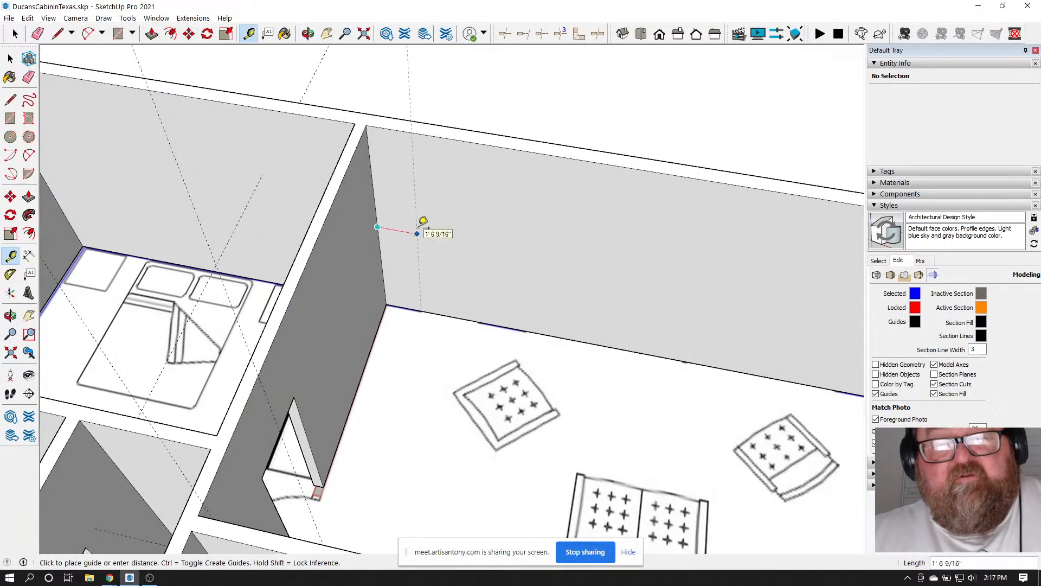
text(4.5)
key(Return)
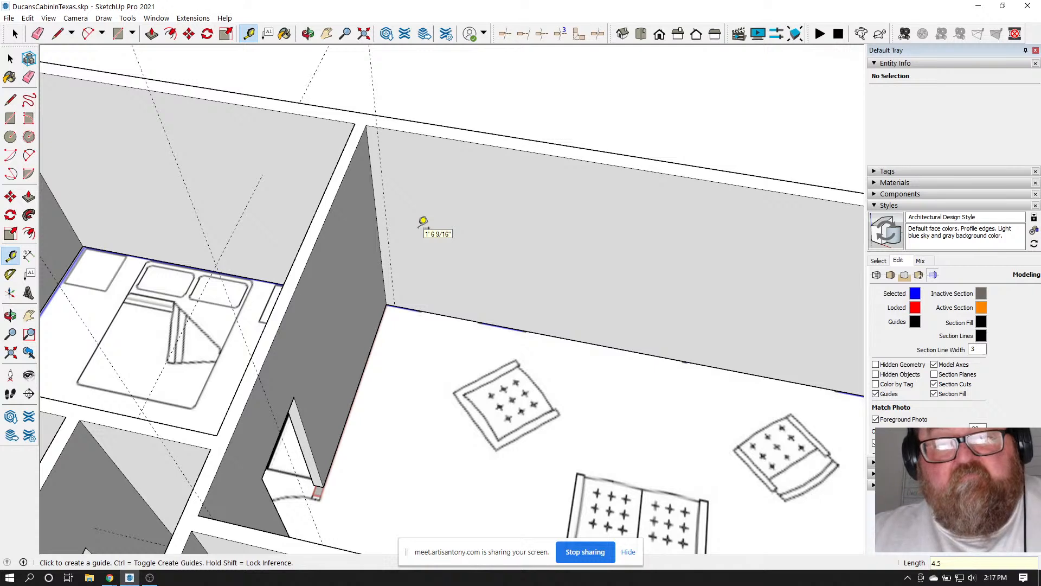
click(386, 214)
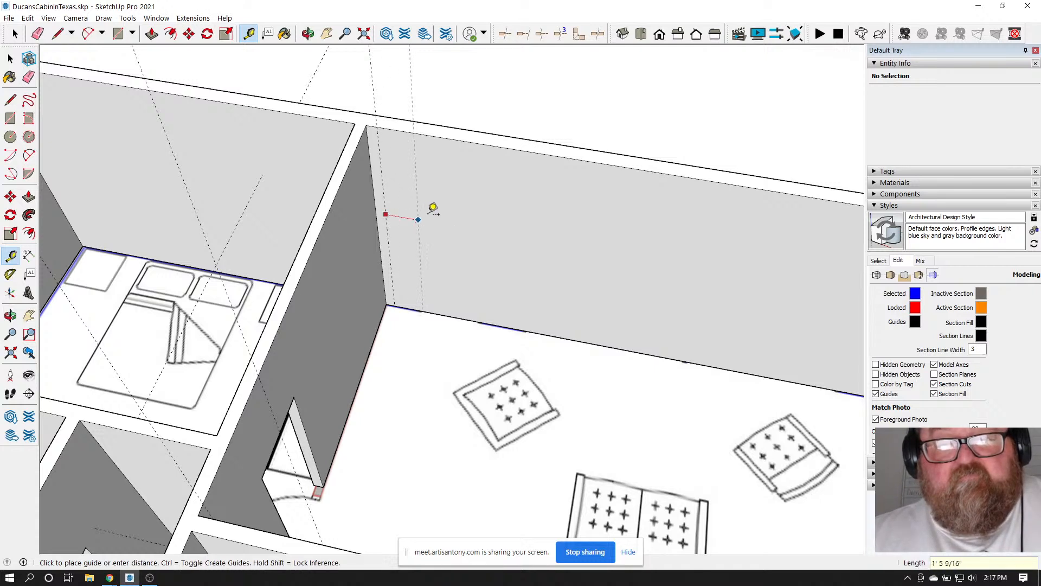
text(32)
key(Return)
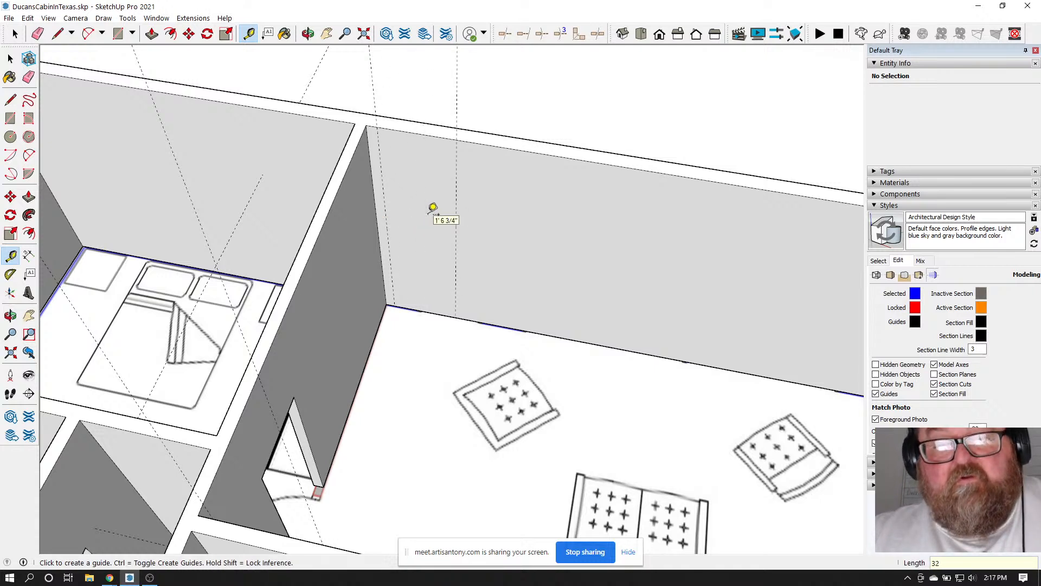
Place a horizontal guide 6'10" above the floor on the living room's exterior wall to mark the door head
click(431, 313)
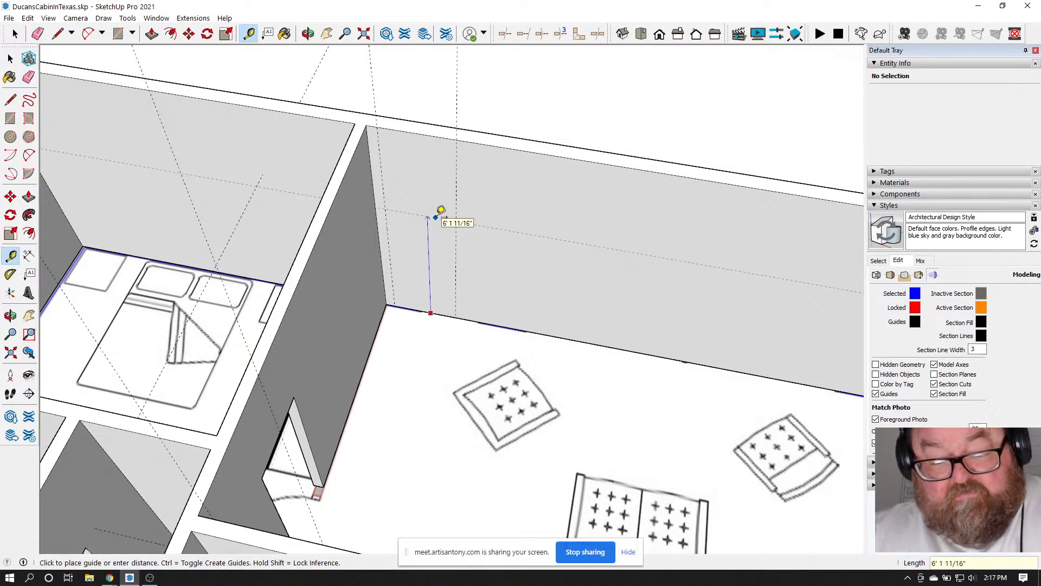
text(6'1)
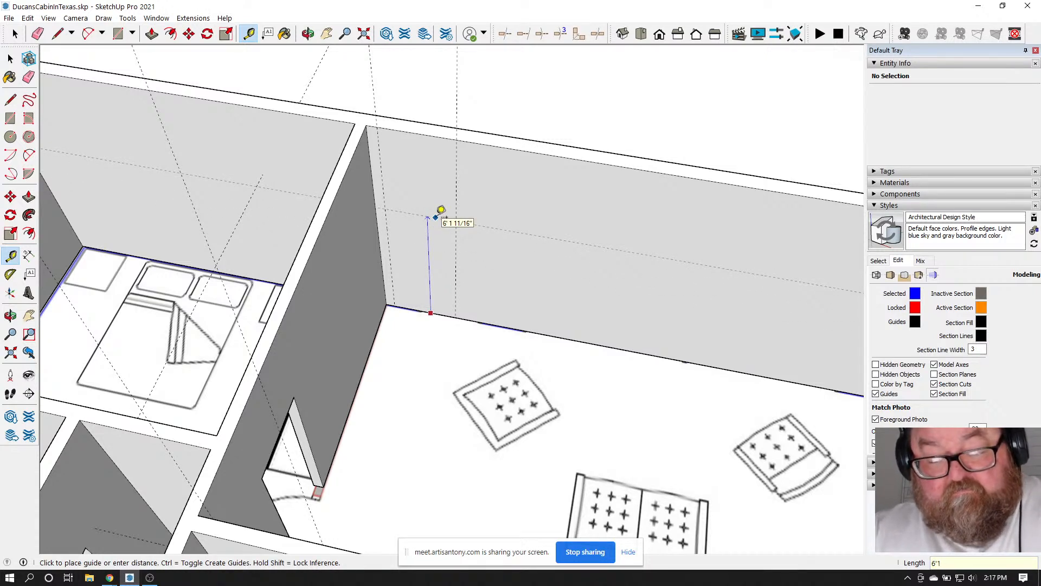
text(0)
key(Return)
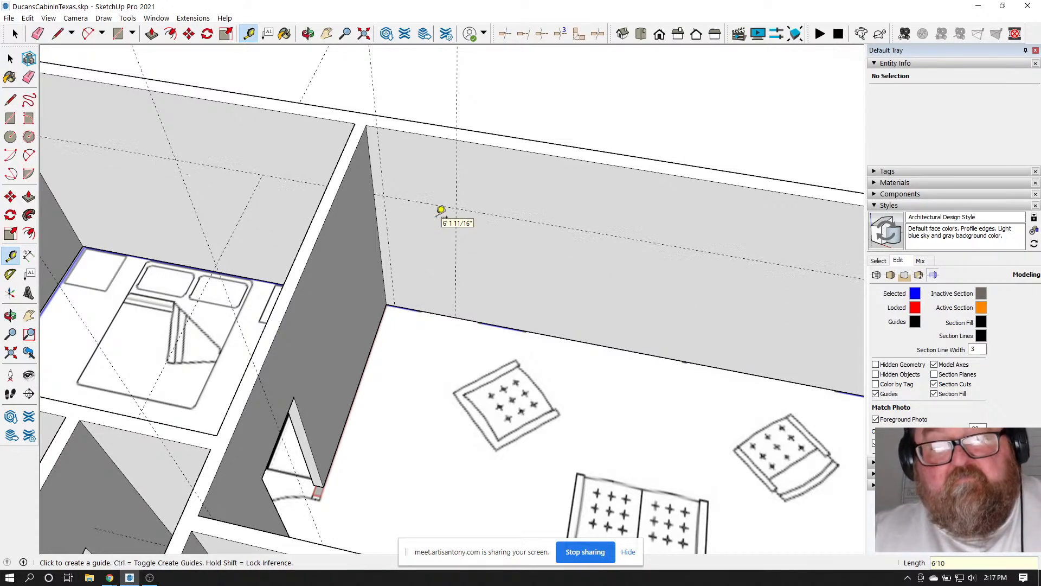
Draw a 2' 8" by 6' 10" doorway rectangle between the guides on the living room's exterior wall and push it 6 1/2" through
click(119, 34)
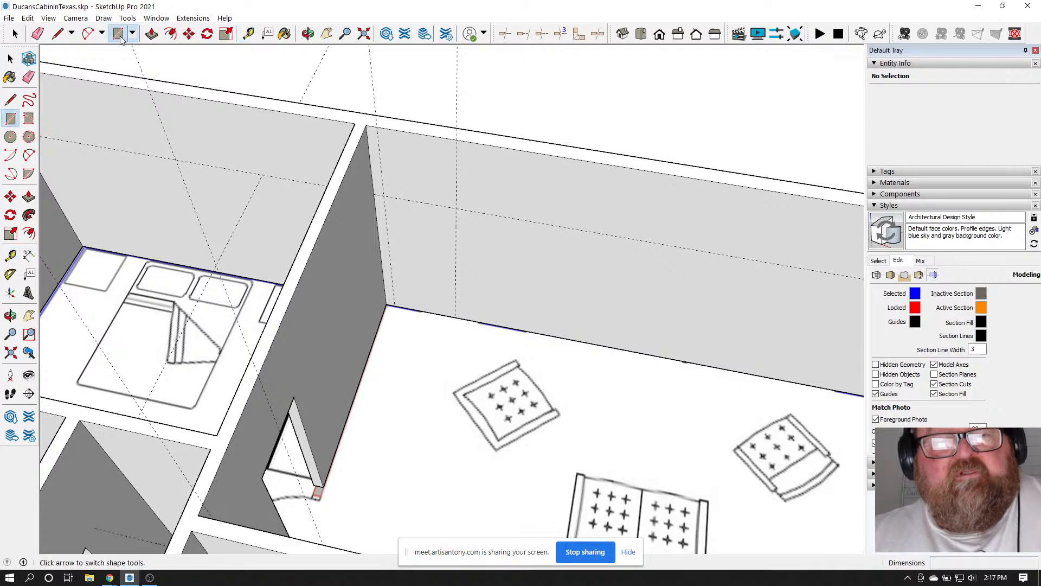
click(395, 304)
click(457, 207)
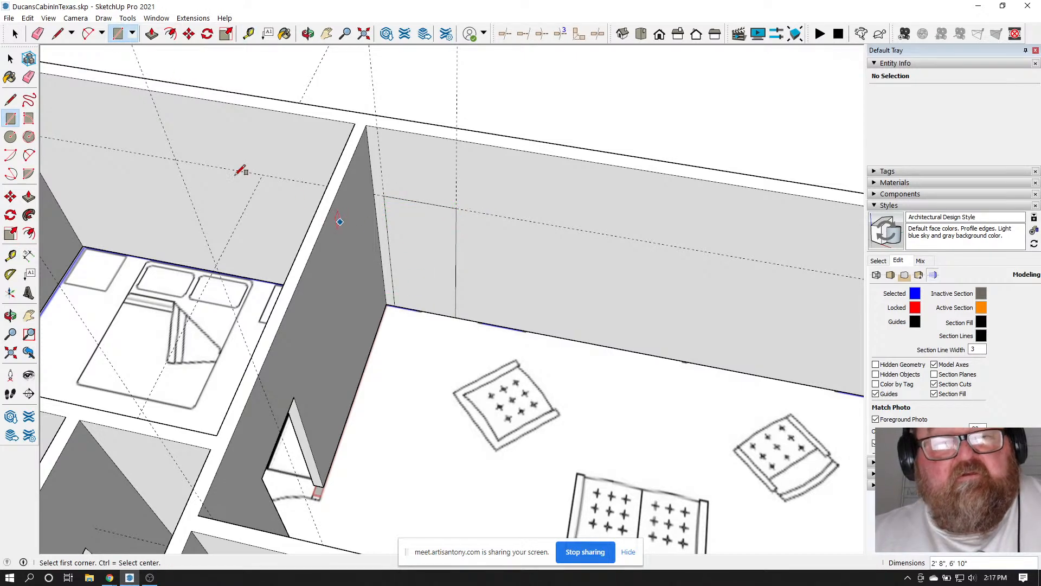
key(p)
click(396, 269)
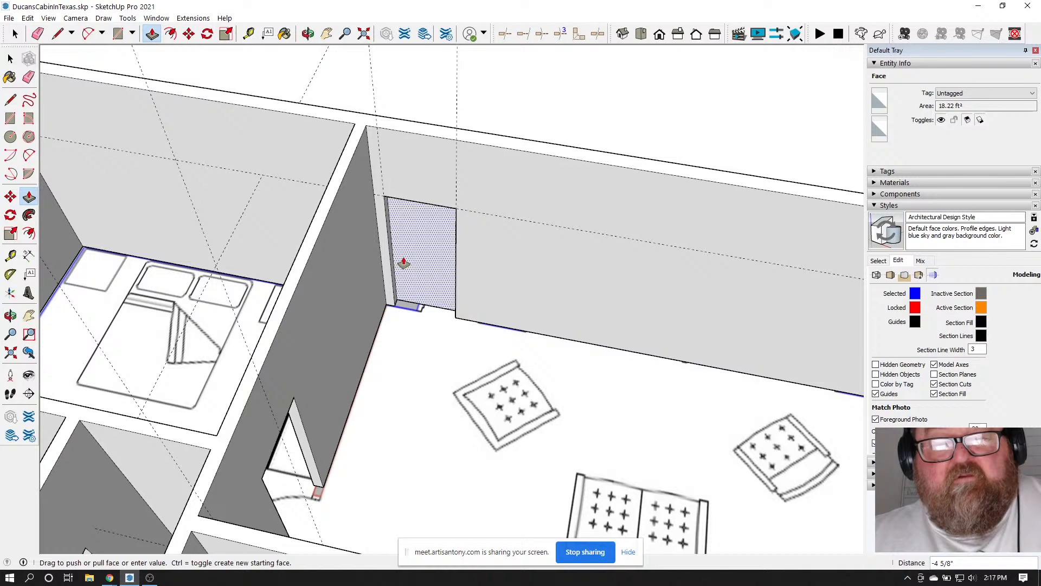
click(428, 250)
scroll(435, 349, down, 3)
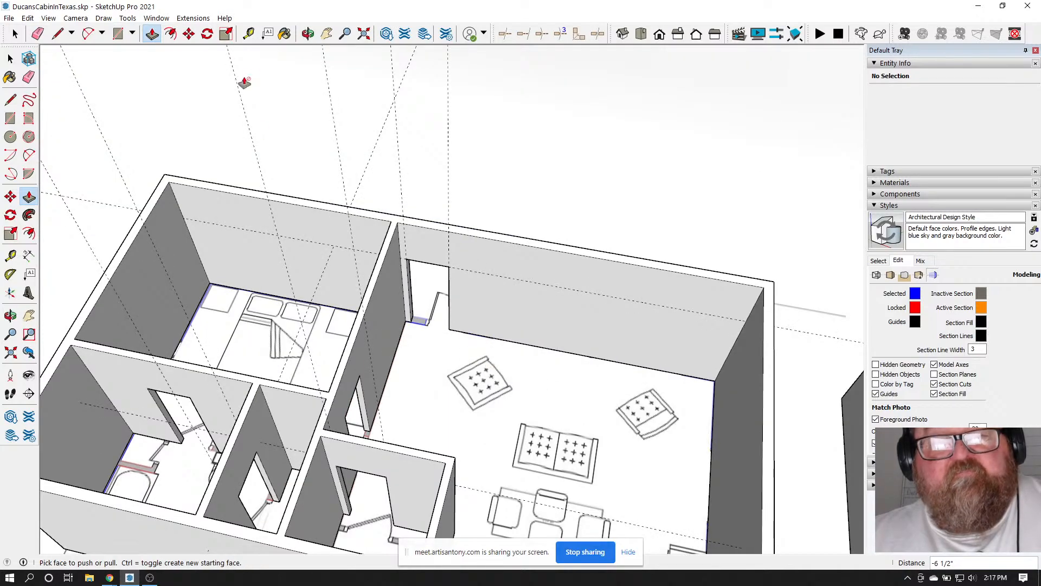
Select all the edges and faces of the new exterior doorway opening in the living room wall
click(308, 33)
drag(514, 291, 404, 180)
scroll(442, 179, up, 5)
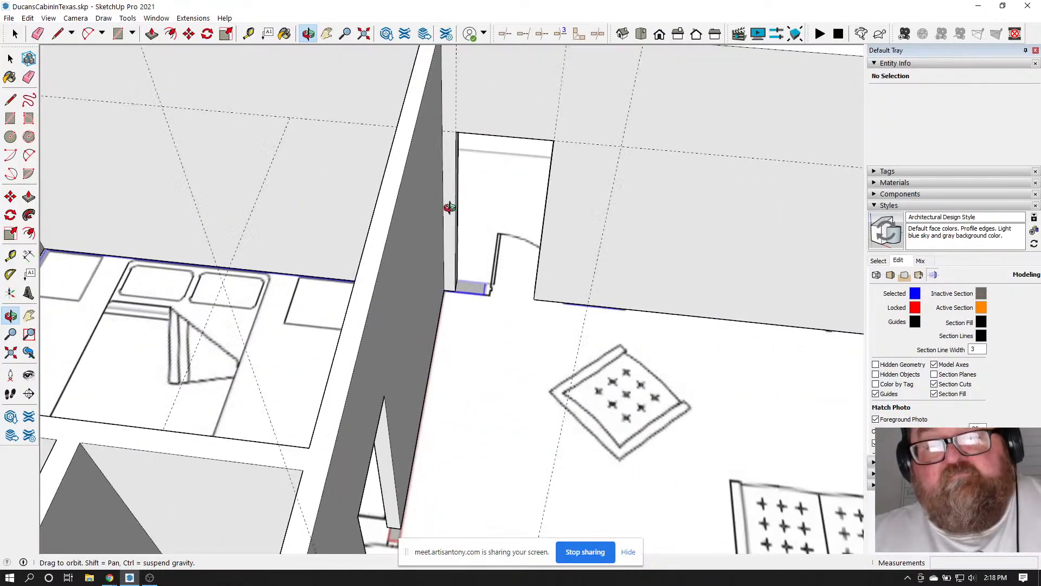
click(16, 35)
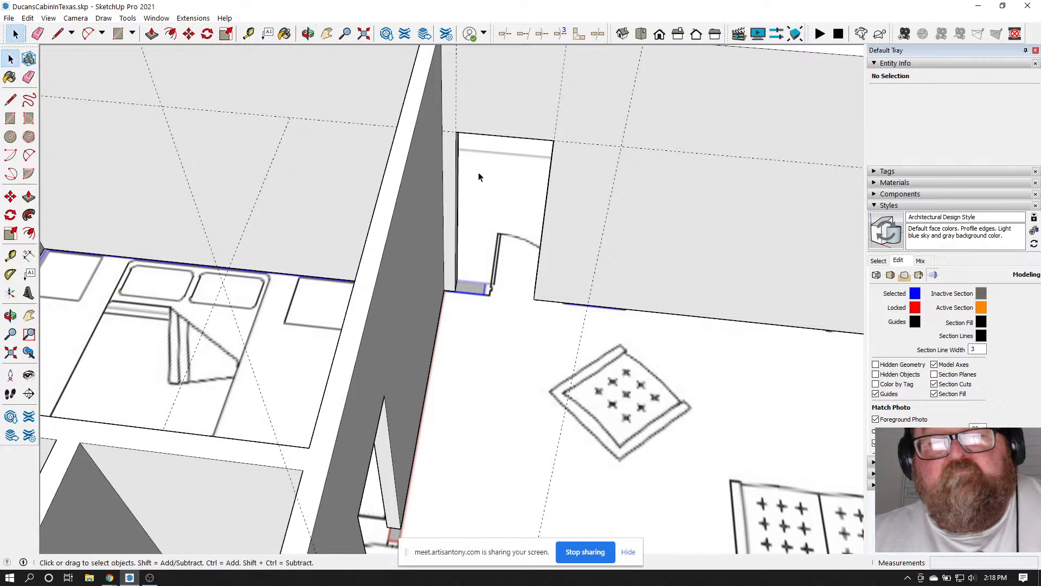
drag(447, 119, 567, 327)
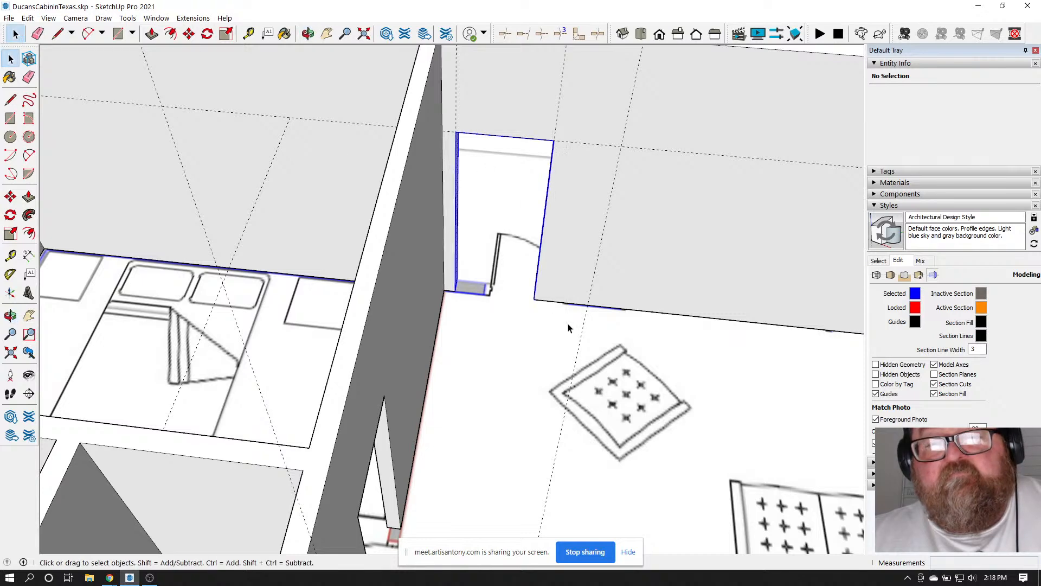
Delete all guides from the model while keeping the exterior doorway selected
click(308, 34)
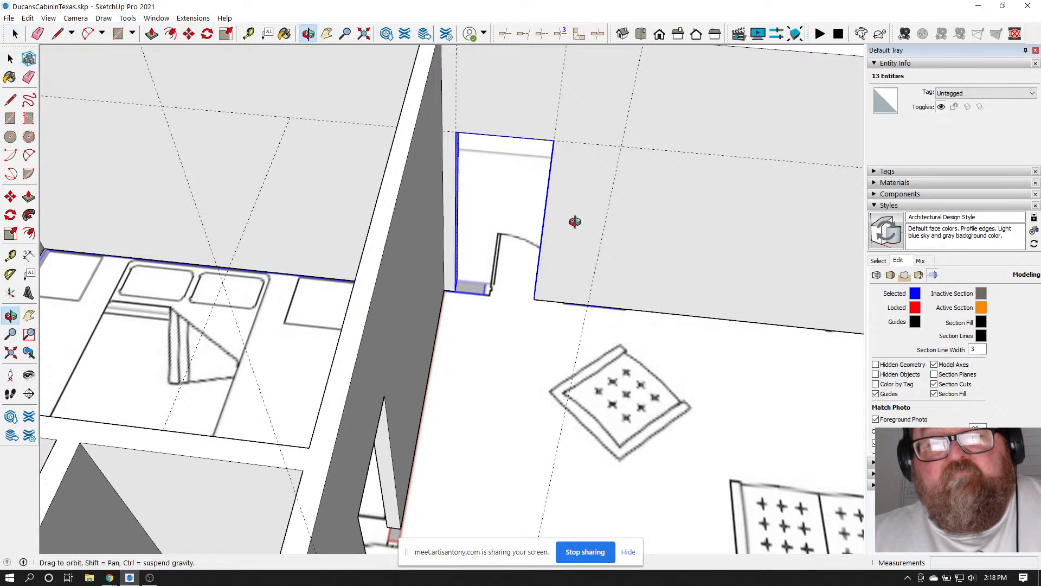
drag(572, 220, 569, 273)
drag(658, 322, 299, 262)
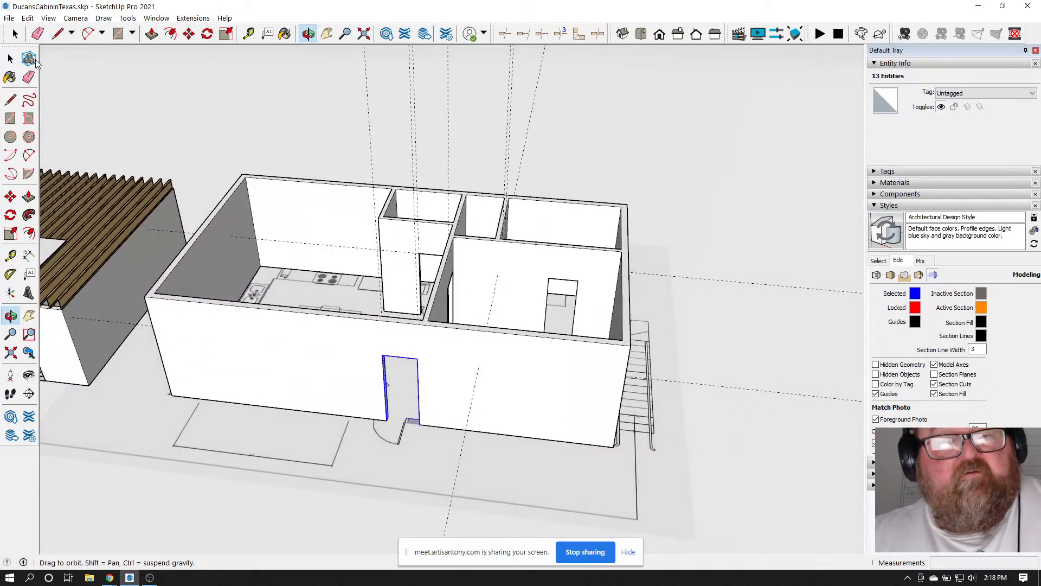
click(28, 18)
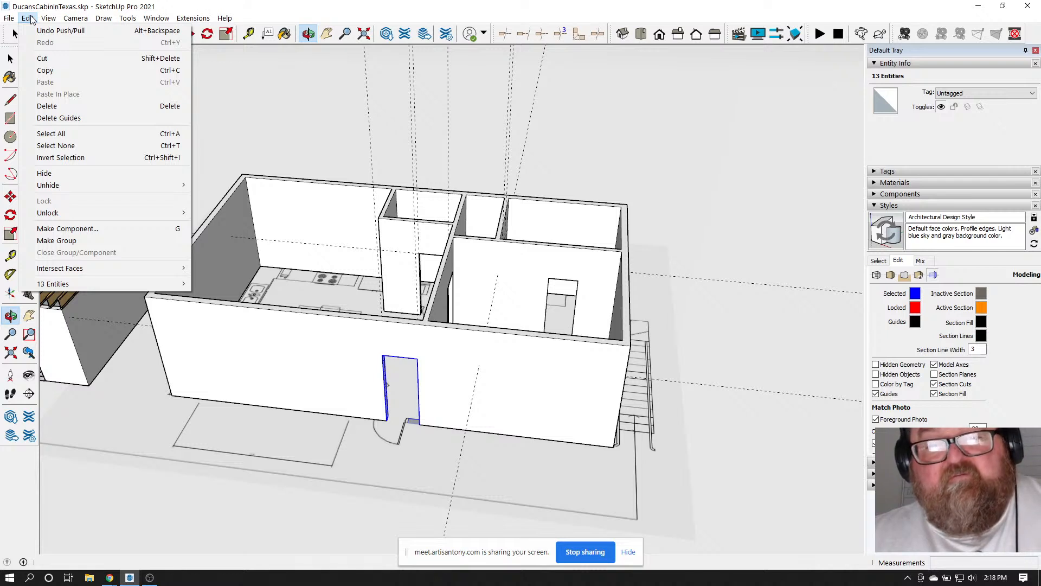
click(57, 117)
Measure the wall between the large opening and the adjacent smaller opening on the neighbouring building's front
click(308, 34)
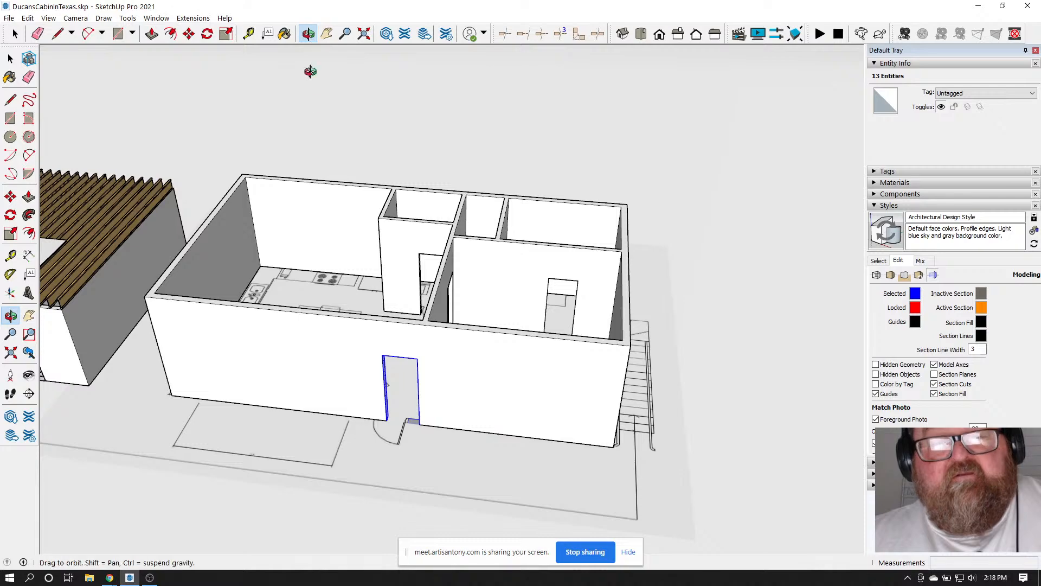
drag(386, 279, 529, 325)
scroll(408, 314, down, 2)
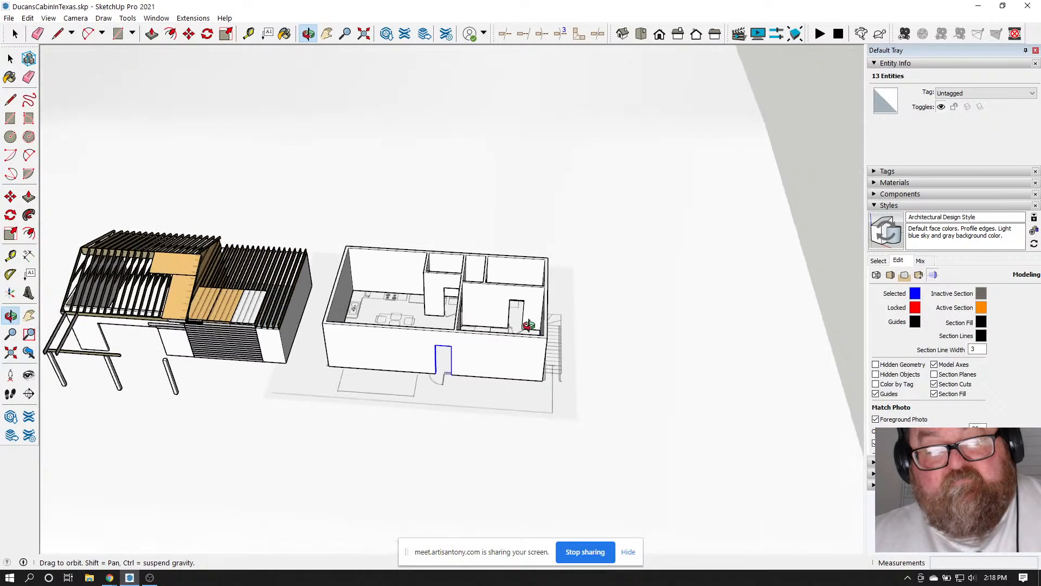
scroll(253, 367, up, 2)
scroll(167, 351, up, 3)
scroll(197, 352, down, 2)
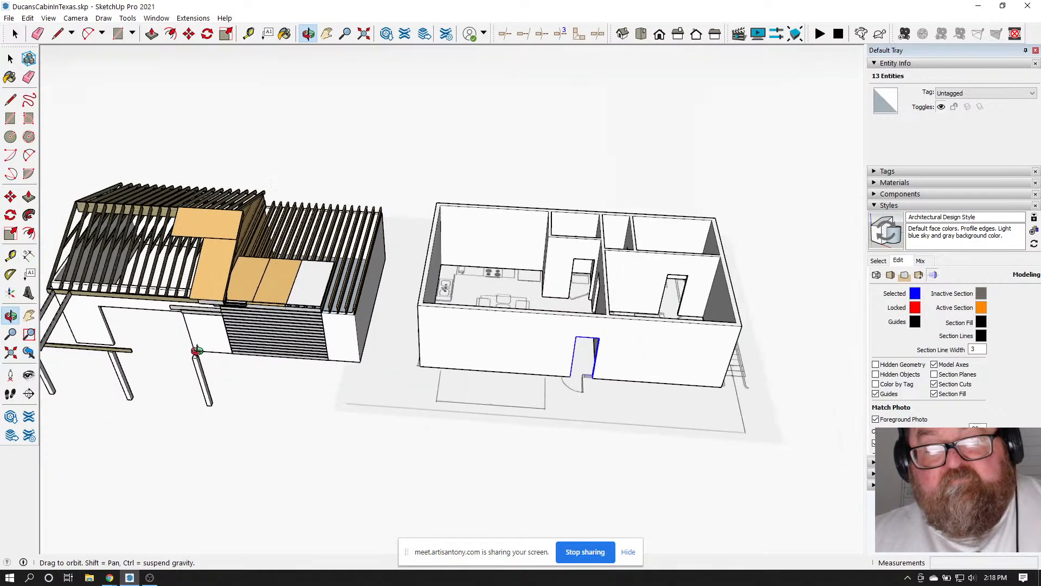
scroll(162, 348, up, 4)
scroll(209, 67, up, 2)
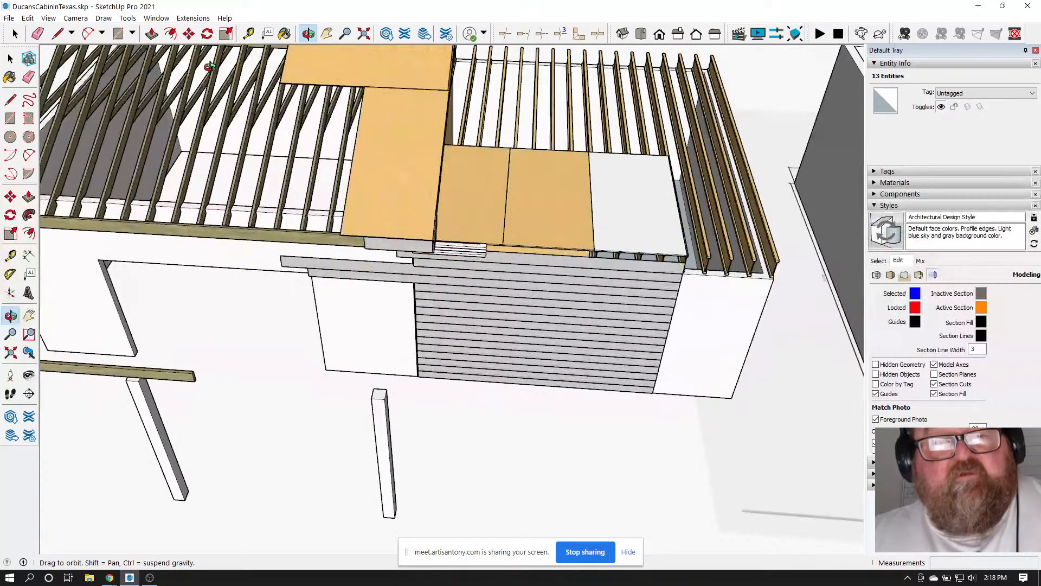
click(247, 35)
click(113, 299)
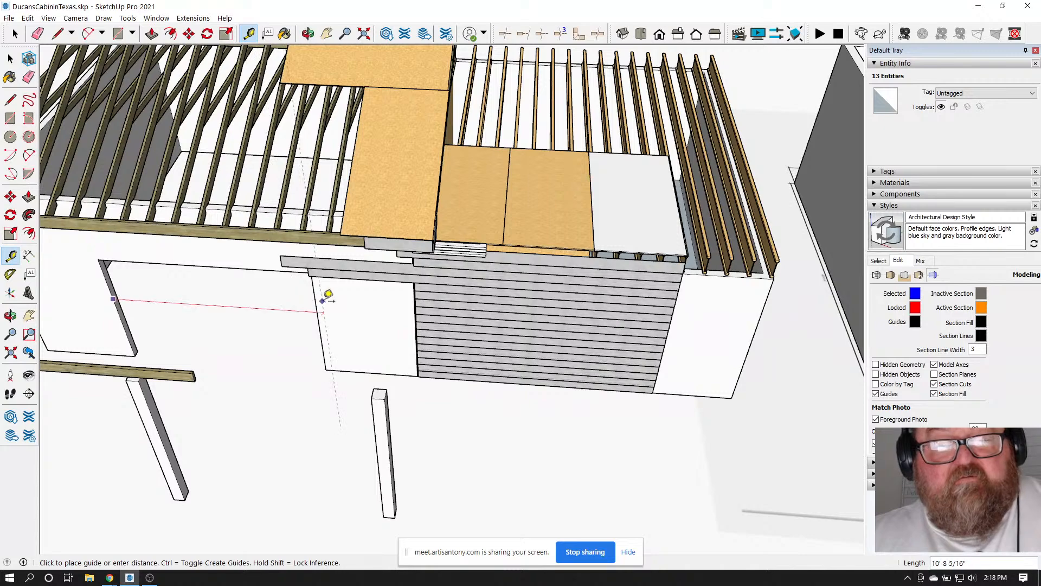
click(320, 299)
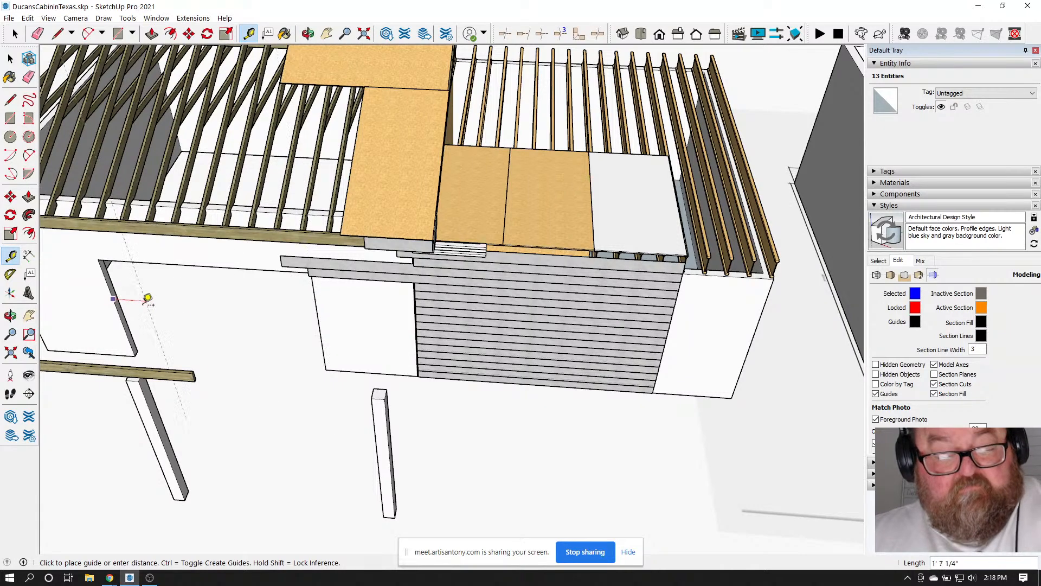
Measure along the neighbouring building's front wall from its outer corner past the two openings to the edge of the siding
scroll(144, 297, down, 4)
scroll(490, 310, up, 3)
scroll(490, 310, up, 2)
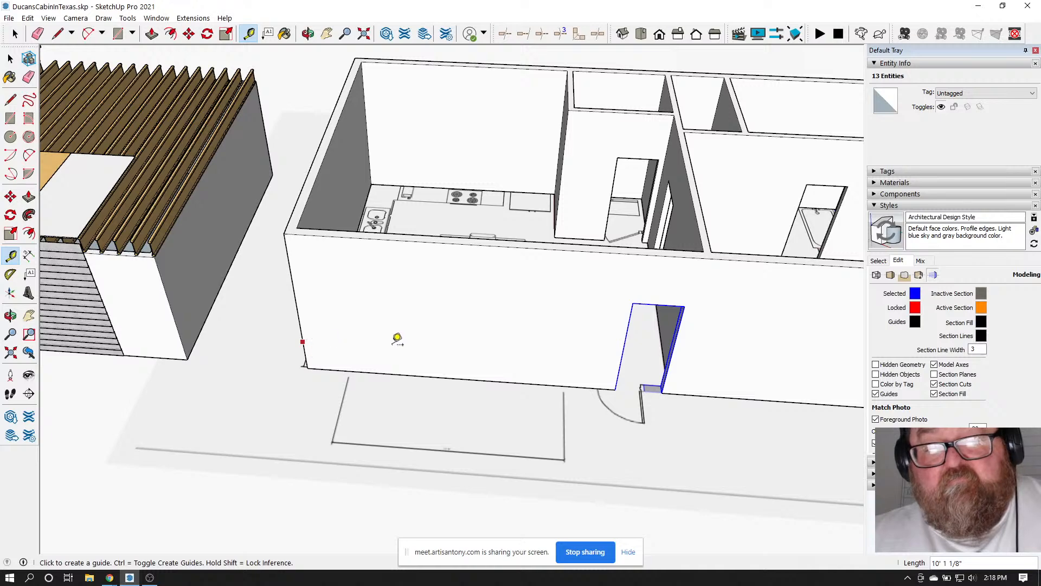
scroll(594, 341, down, 5)
scroll(151, 353, up, 3)
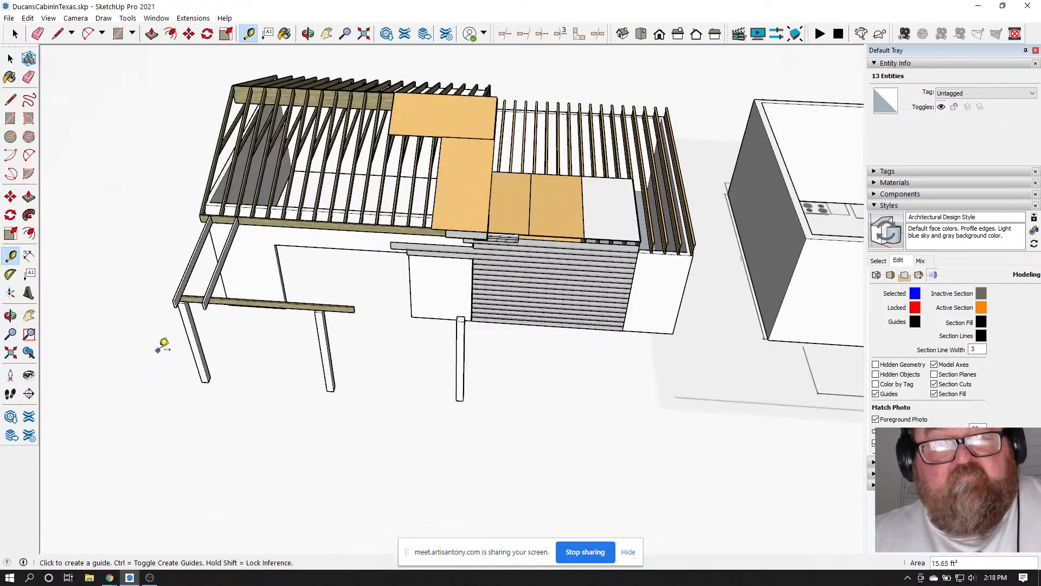
click(215, 240)
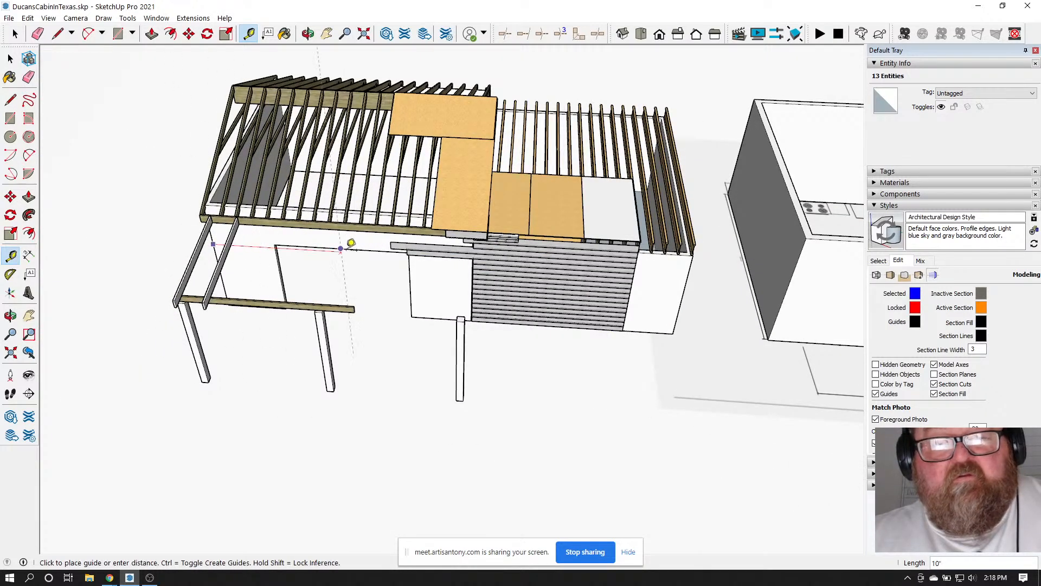
key(shift)
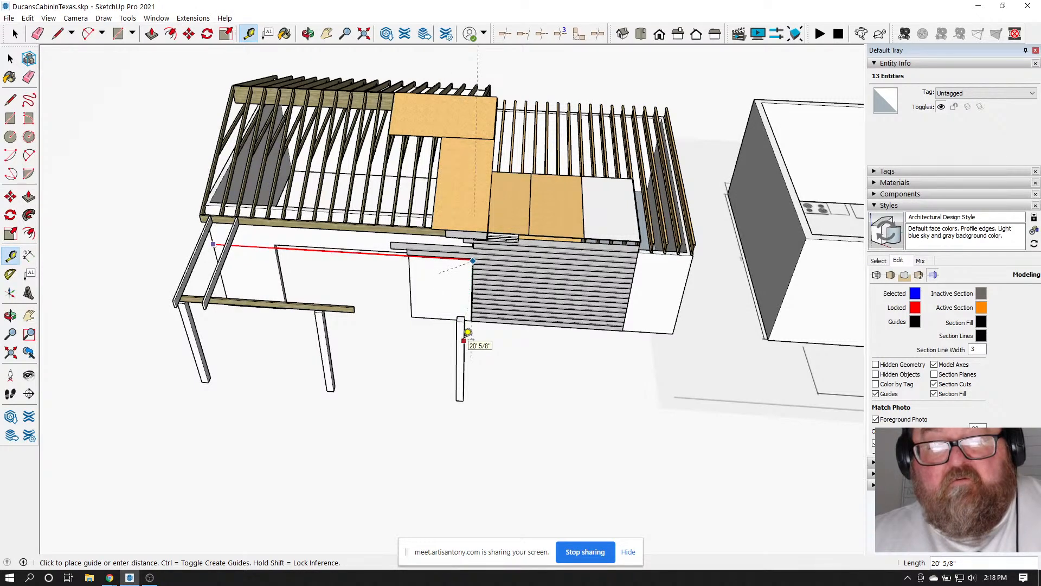
click(448, 337)
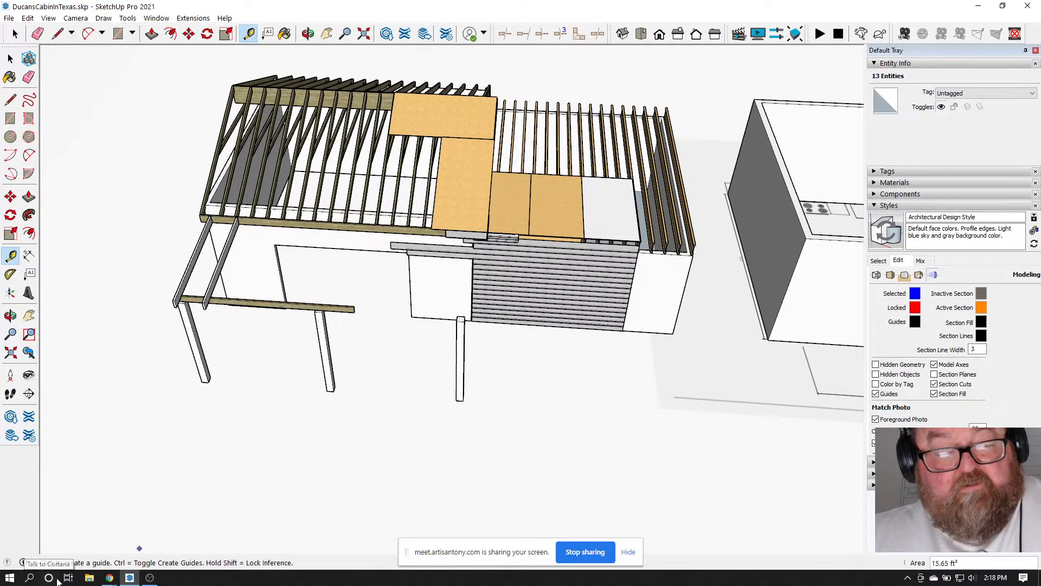
Switch to YouTube Studio in the browser to check the live stream's analytics and chat, and return to SketchUp
mouse_move(109, 577)
click(66, 502)
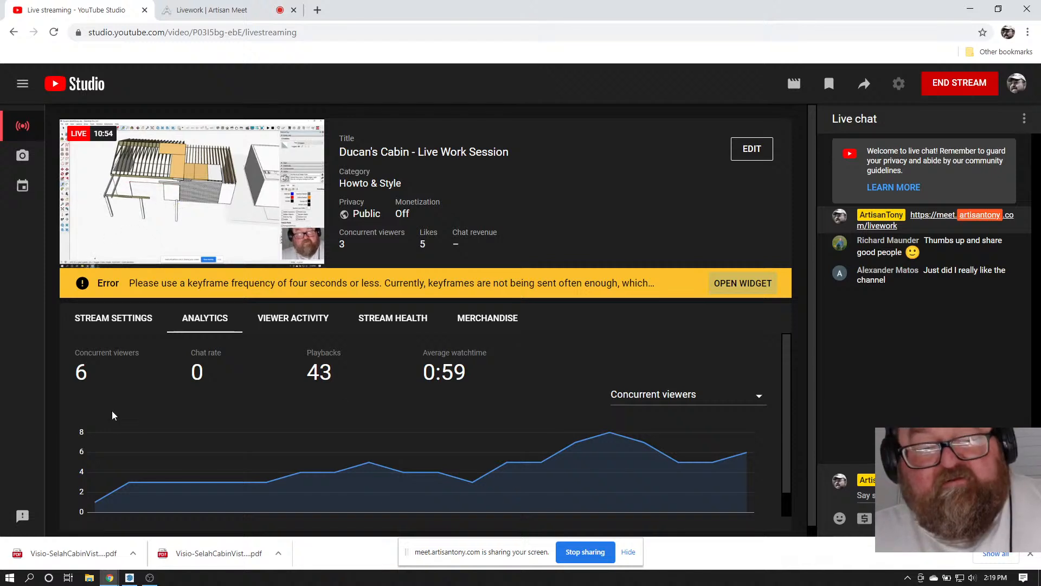
click(129, 578)
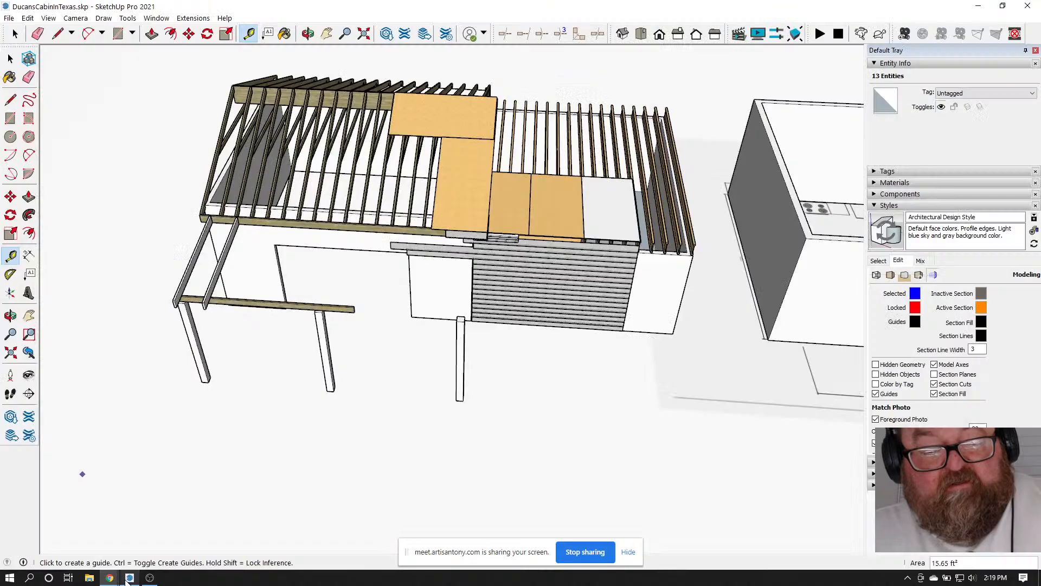
Measure along the cabin's exterior door wall from the living room's outer corner to the bedroom partition
scroll(187, 303, down, 5)
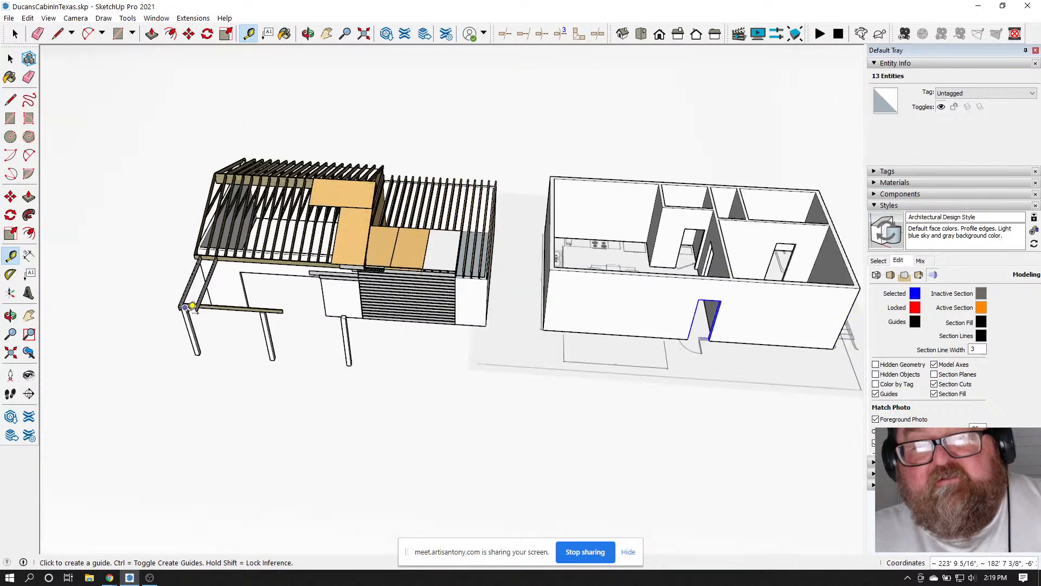
scroll(428, 295, down, 2)
scroll(593, 295, up, 6)
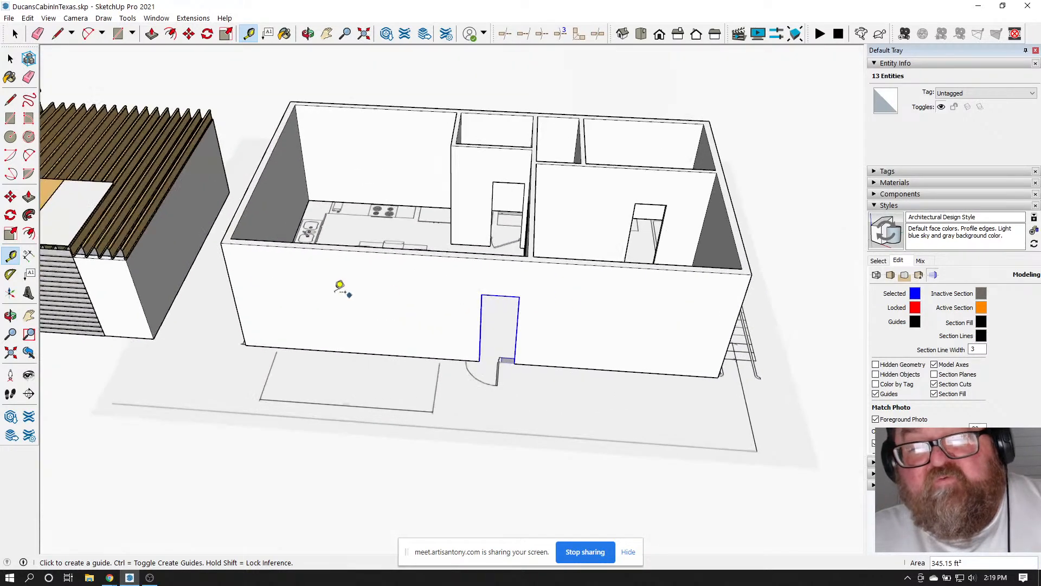
click(228, 276)
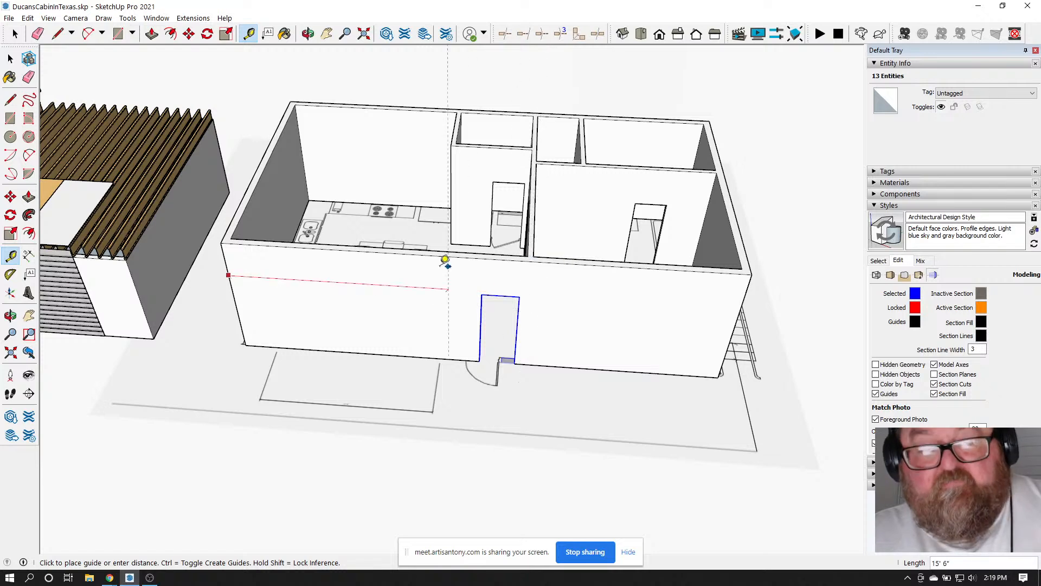
click(534, 251)
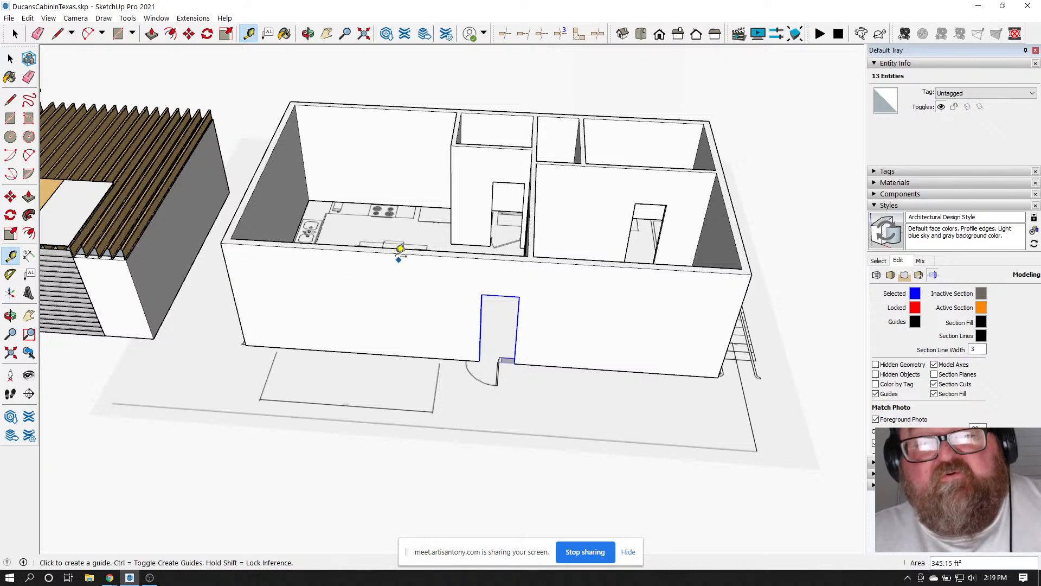
Move the selected exterior doorway 12" along the red axis, away from the bedroom partition
click(189, 34)
click(434, 303)
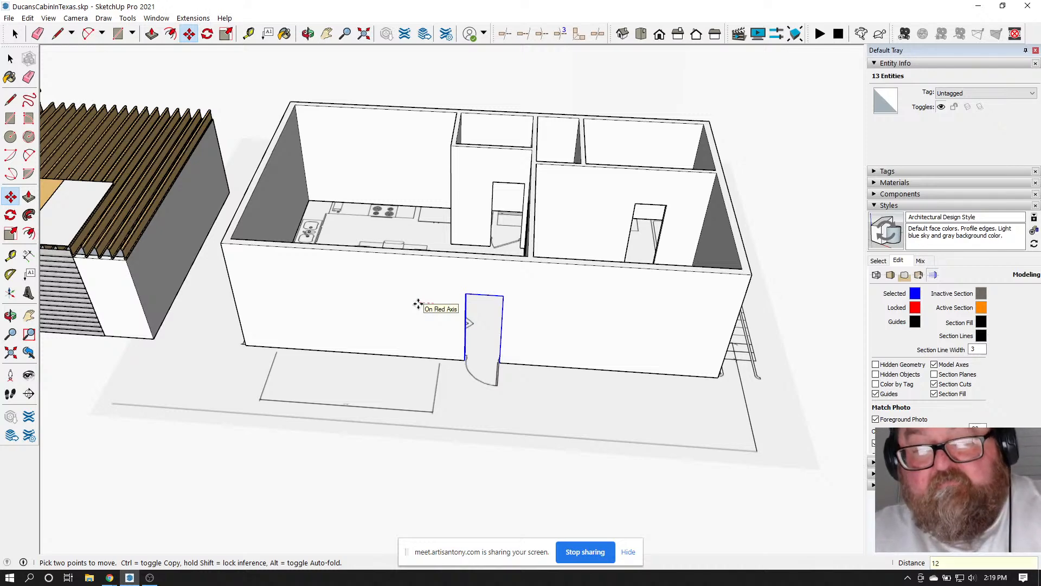
key(Return)
scroll(441, 291, down, 4)
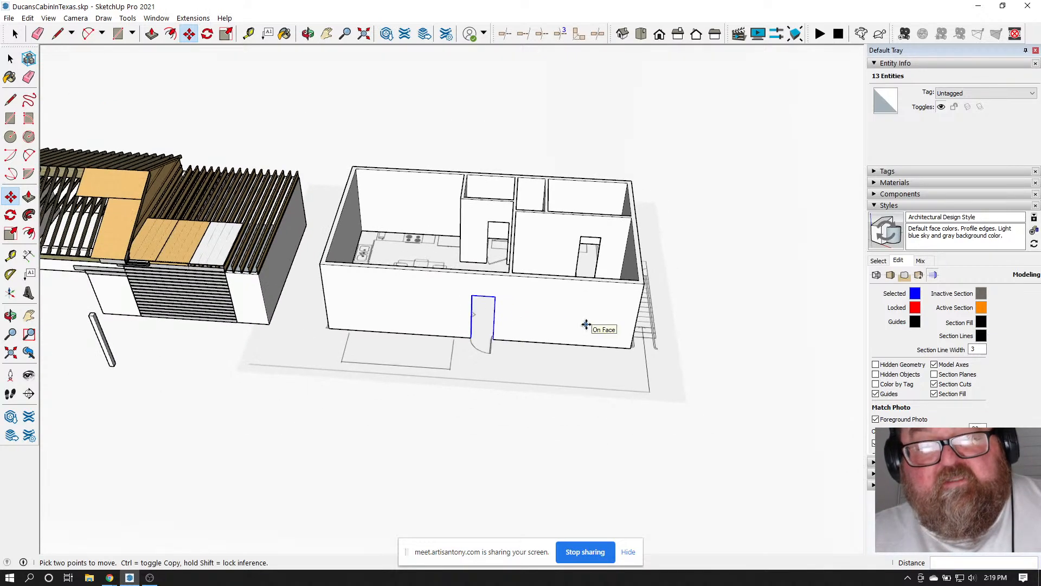
scroll(586, 325, down, 2)
scroll(412, 311, up, 5)
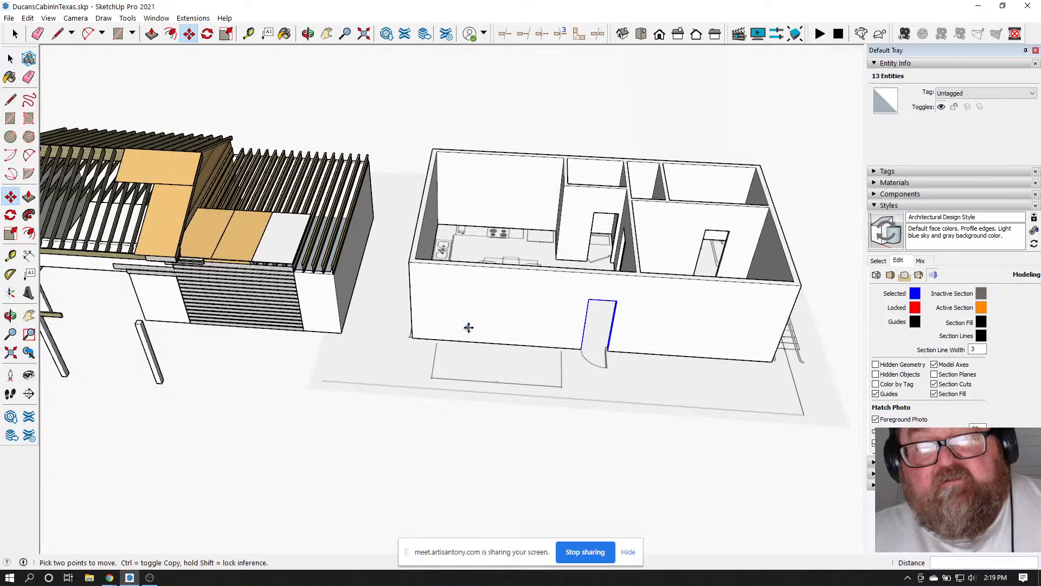
scroll(465, 328, up, 2)
scroll(451, 320, down, 1)
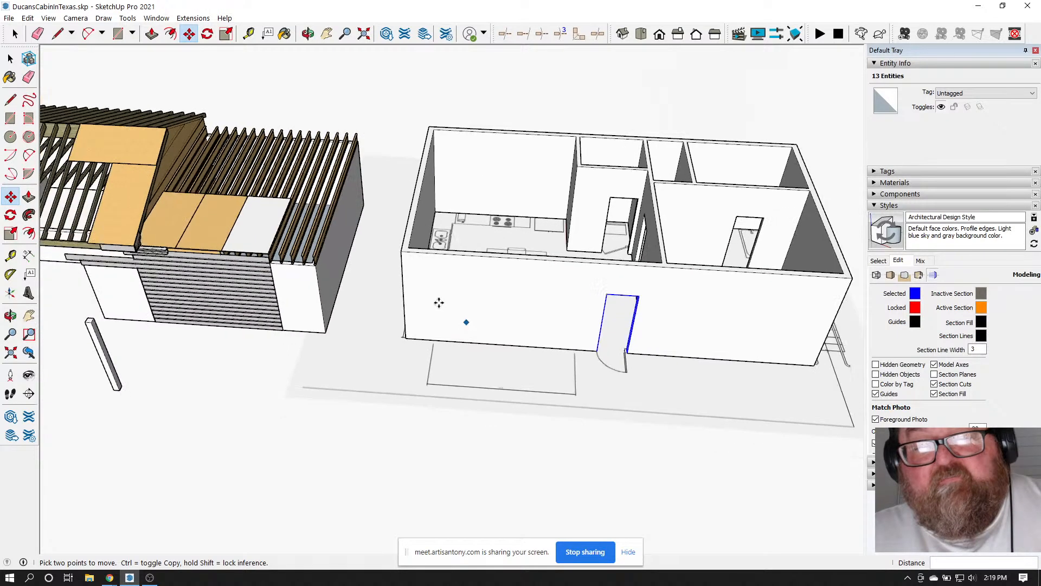
click(249, 34)
click(404, 289)
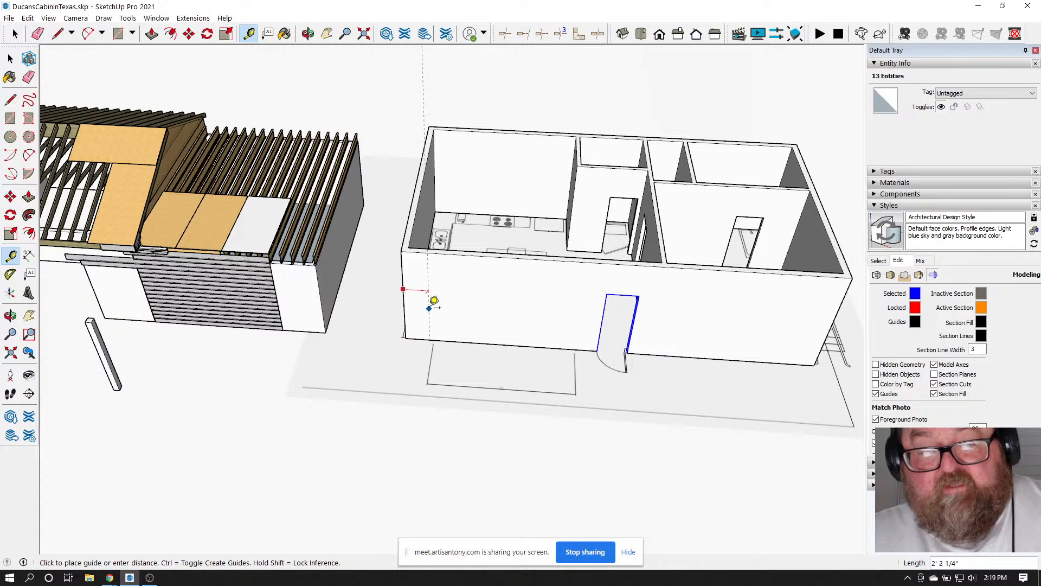
scroll(434, 301, down, 4)
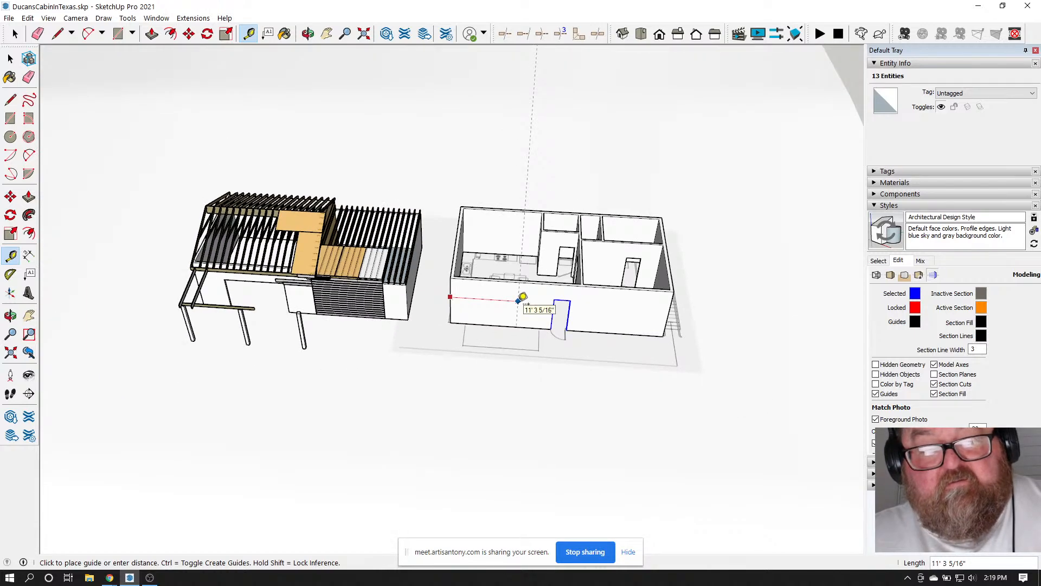
scroll(522, 297, up, 4)
key(Escape)
Place a vertical guide 2'6" from the living room's outer corner on the exterior door wall, and another 10' beyond it
scroll(491, 297, up, 3)
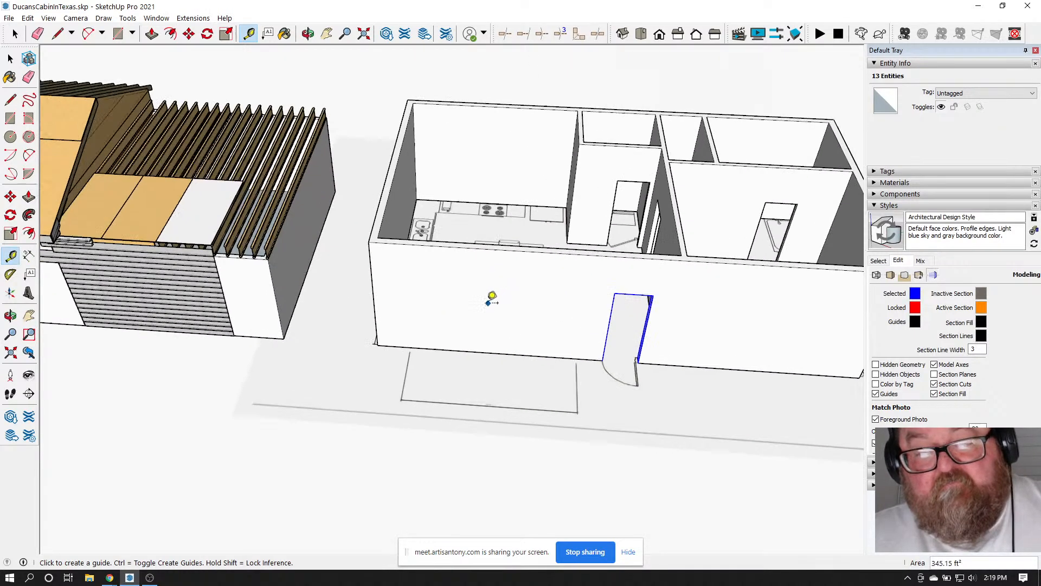
scroll(491, 297, up, 1)
click(363, 307)
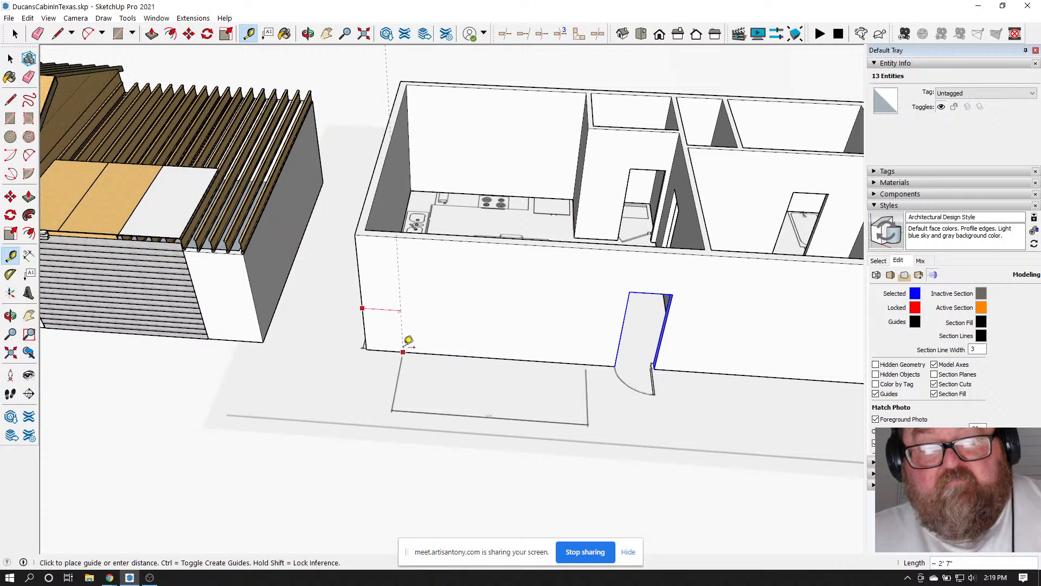
text(2')
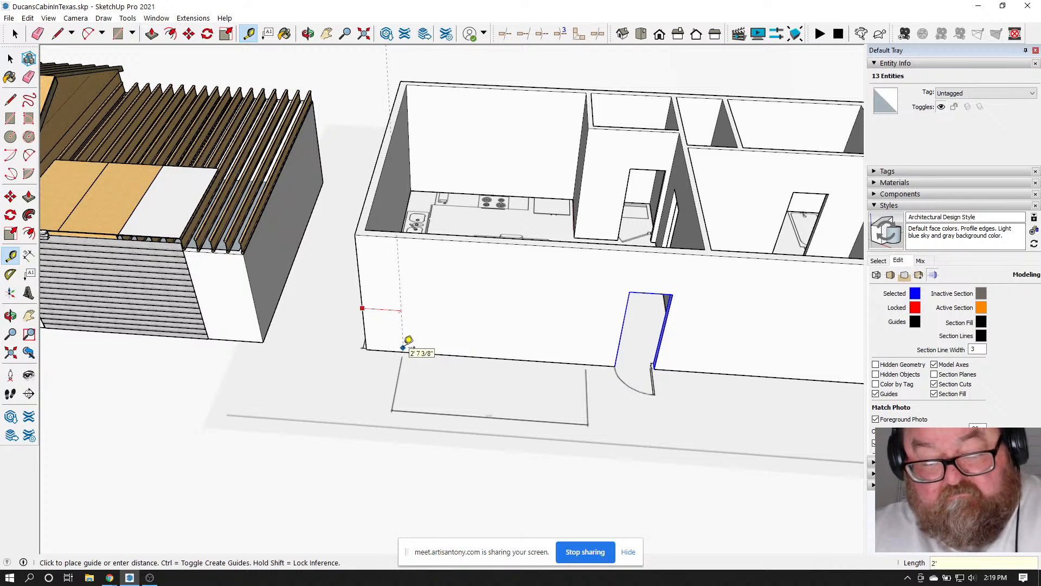
text(6)
key(Return)
click(401, 331)
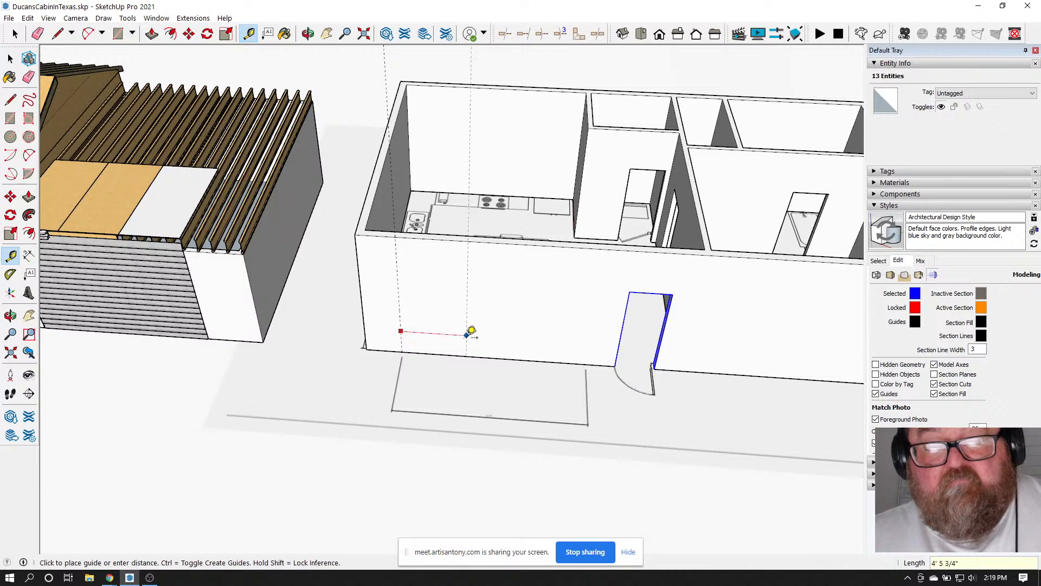
key(Return)
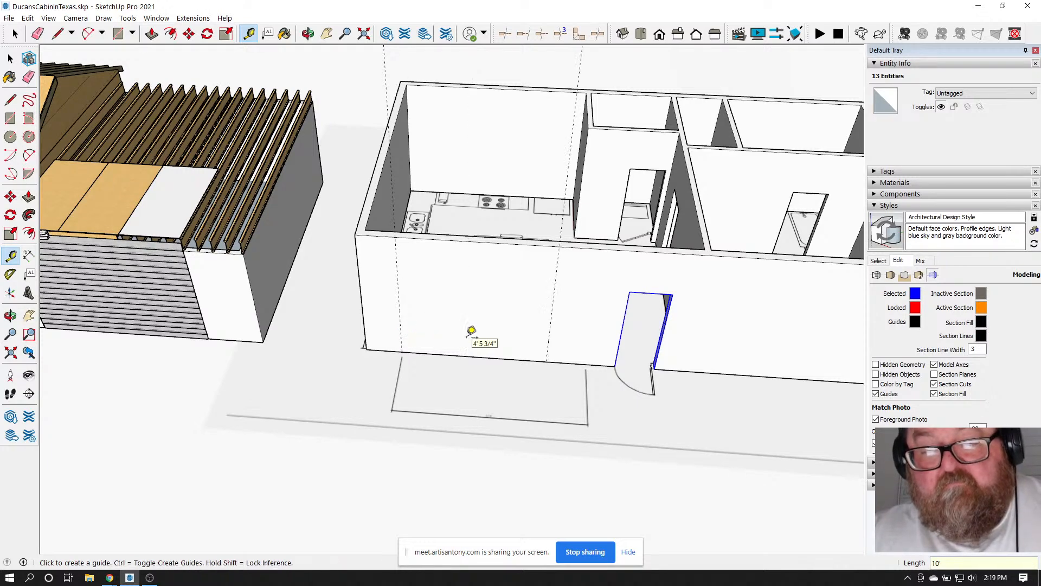
Place a vertical guide 2'6" from the exterior doorway's near edge, toward the living room corner
scroll(471, 330, down, 5)
scroll(237, 330, up, 8)
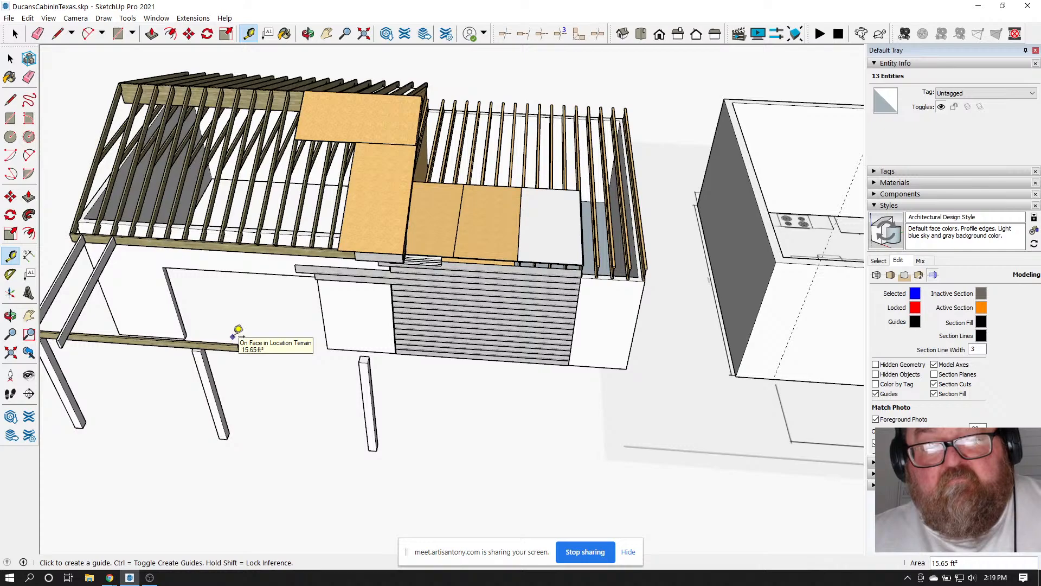
scroll(237, 330, down, 5)
scroll(481, 334, up, 5)
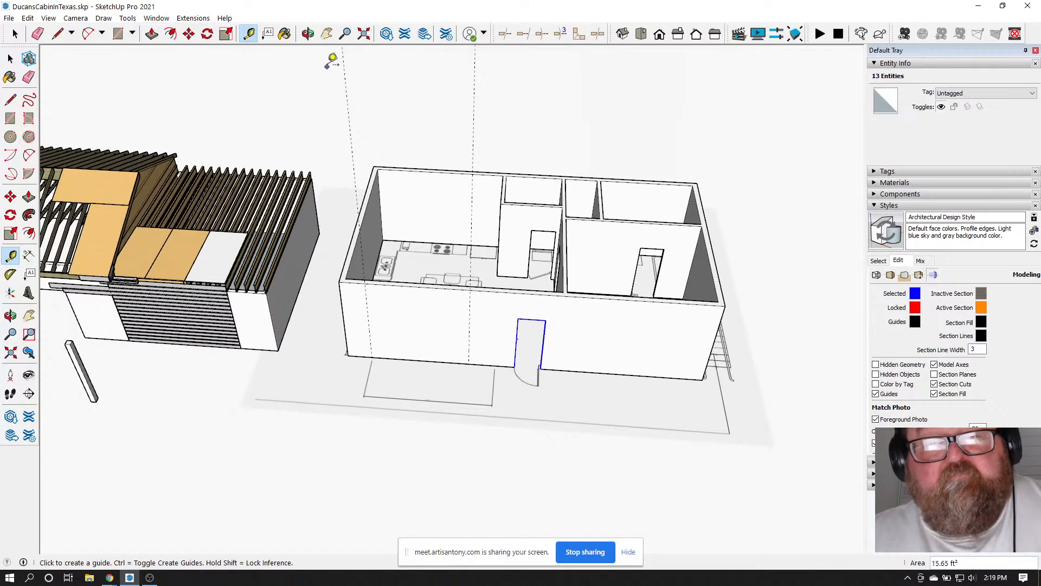
click(308, 34)
drag(260, 228, 554, 320)
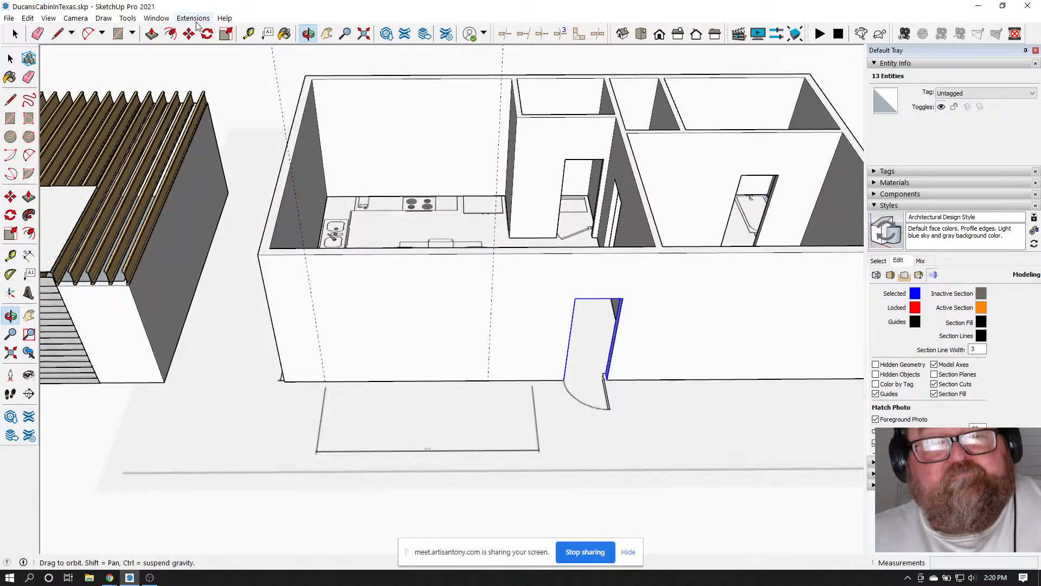
click(58, 34)
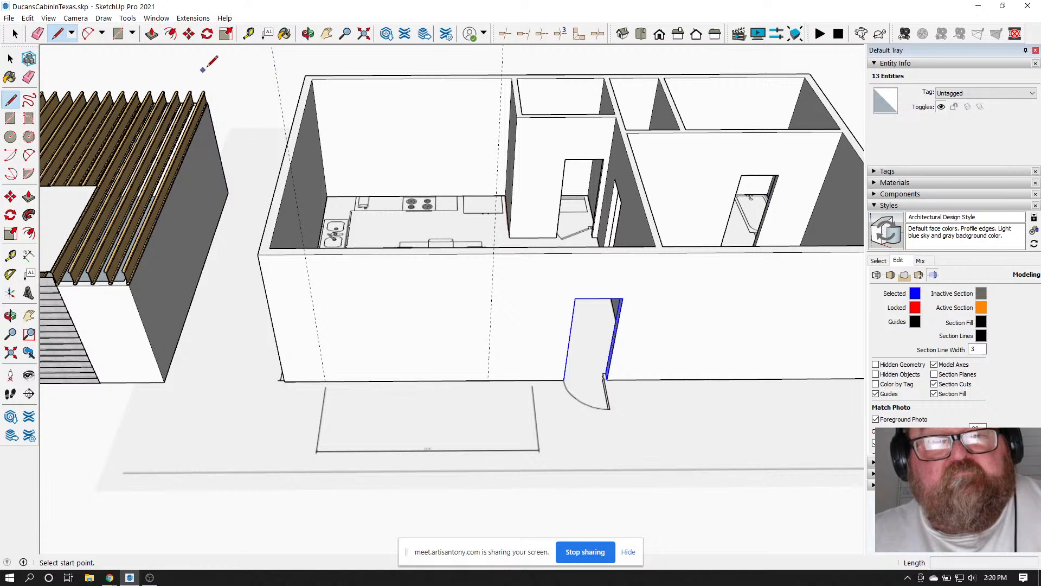
click(248, 34)
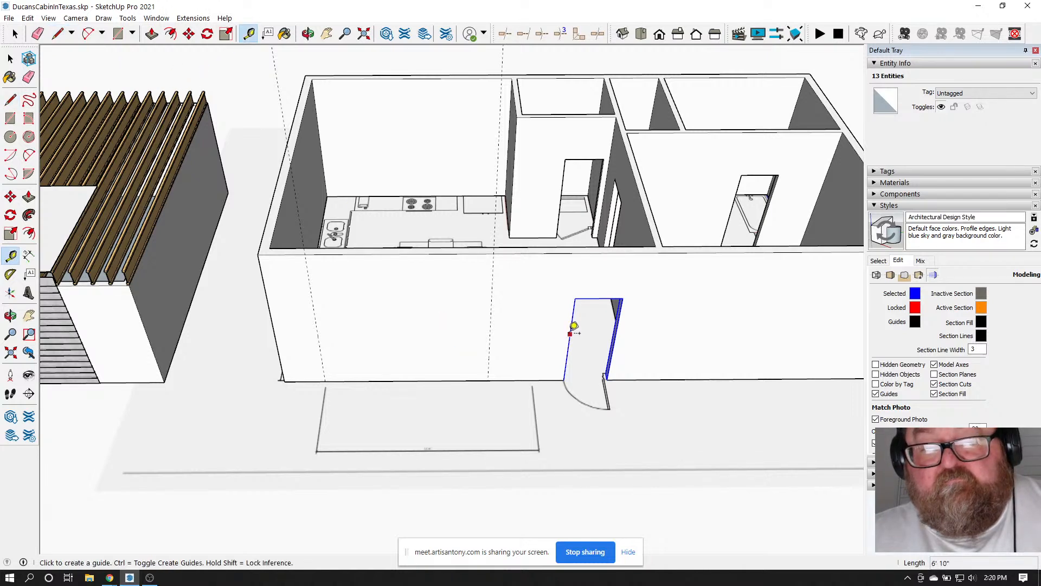
click(570, 333)
text(2'6)
key(Return)
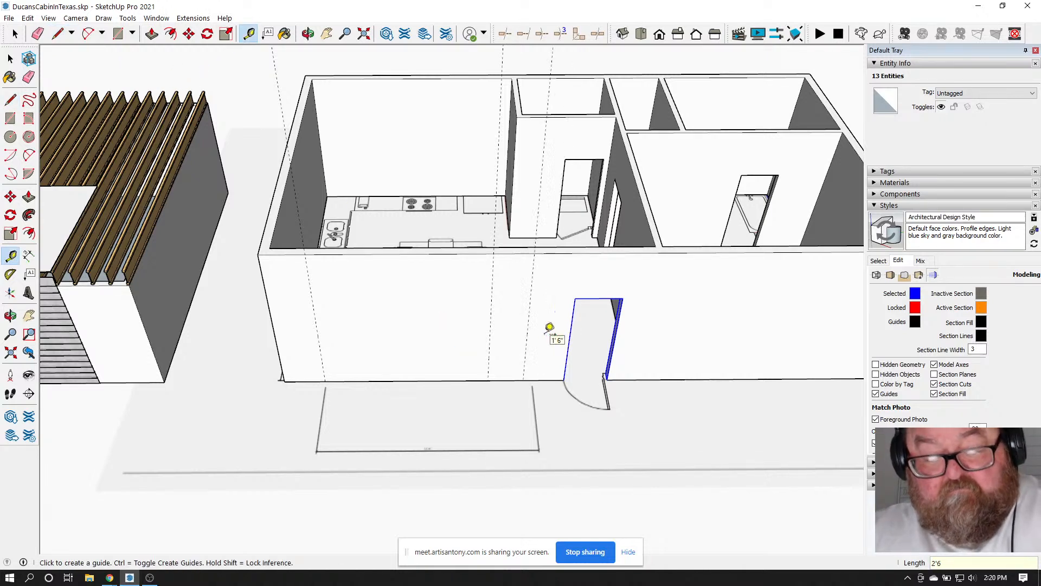
Draw a horizontal line at door-head height between the guide beside the doorway and the guide near the living room corner
click(58, 34)
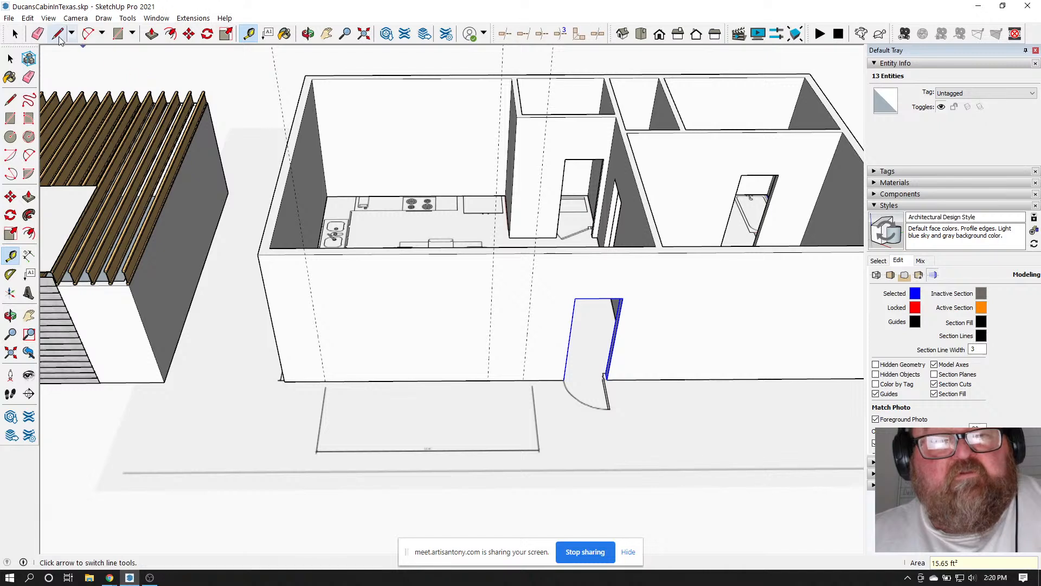
click(529, 297)
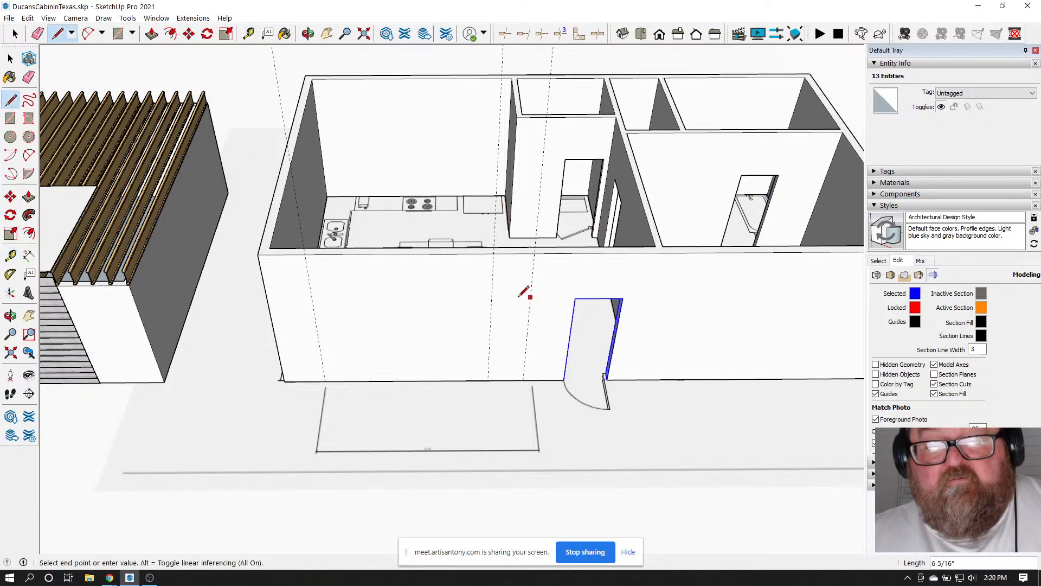
click(312, 298)
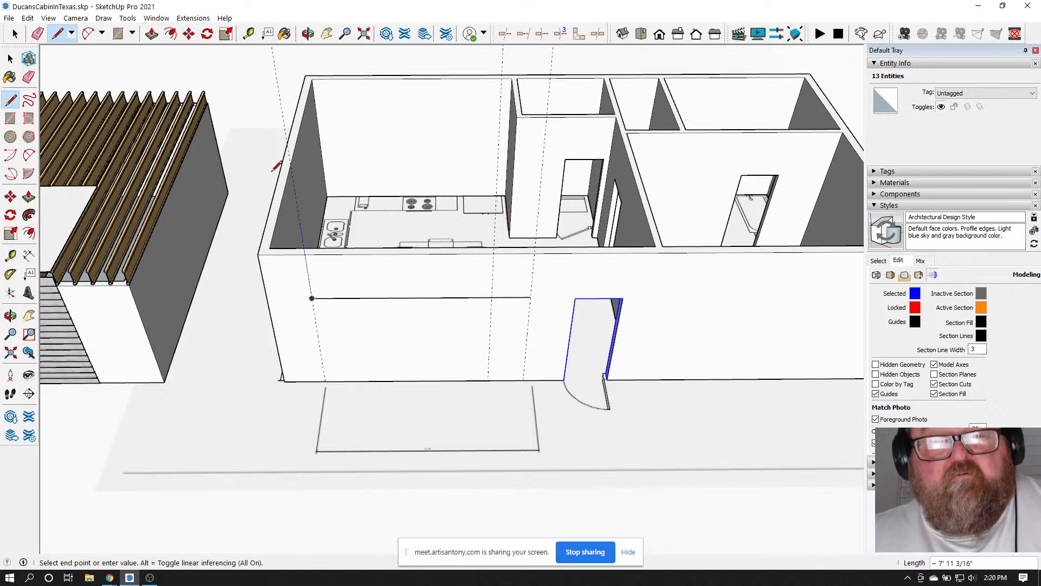
Place a vertical guide through the horizontal line's midpoint and a second one 5' from it toward the living room corner
click(249, 34)
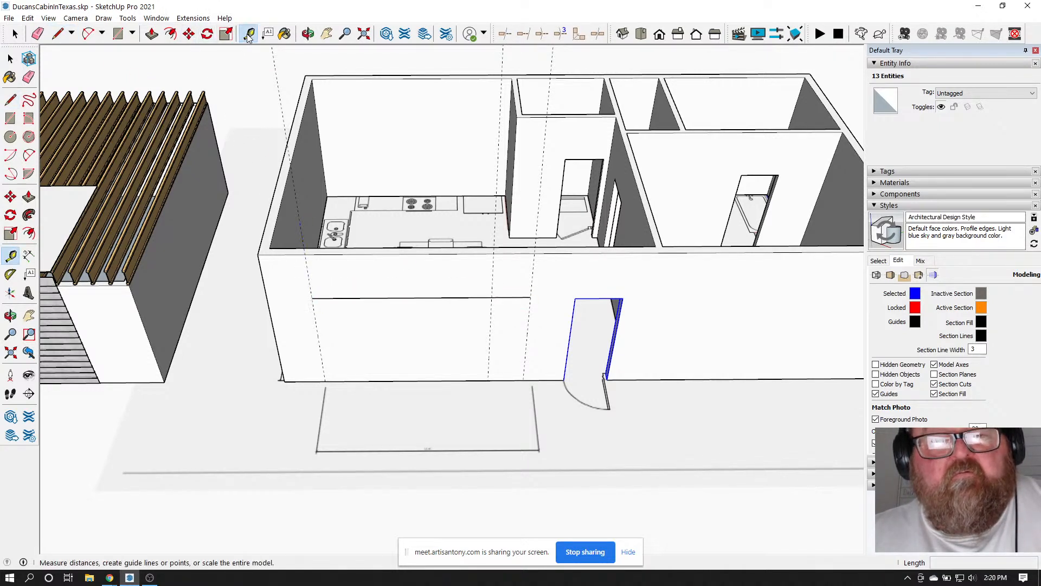
click(317, 328)
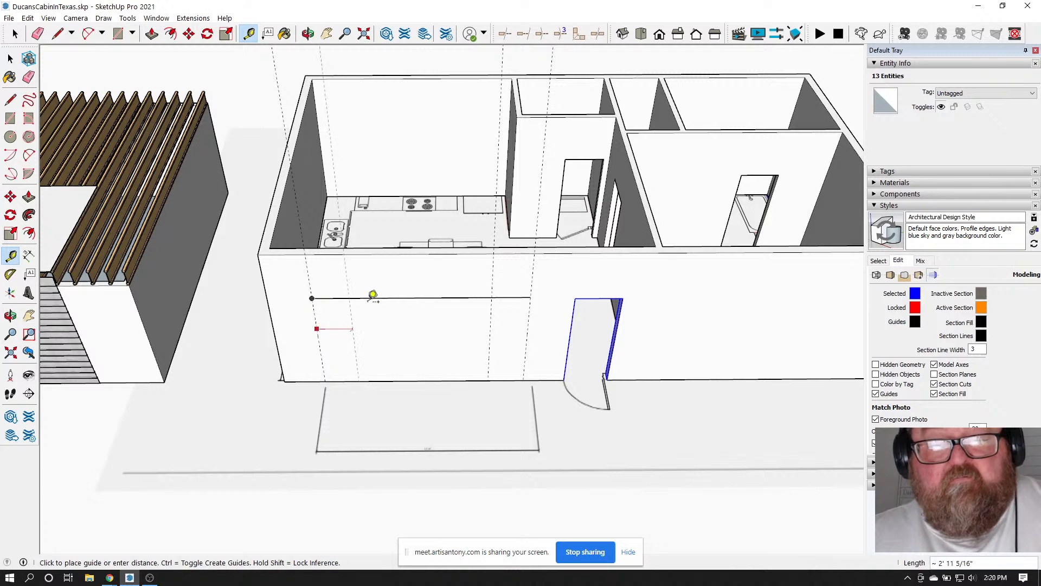
click(425, 293)
click(420, 278)
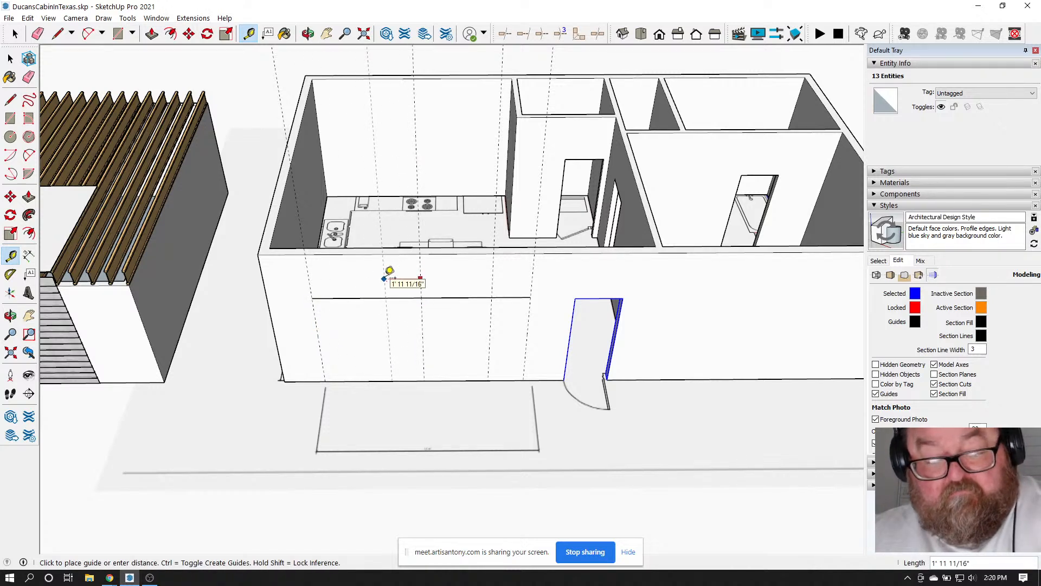
key(Return)
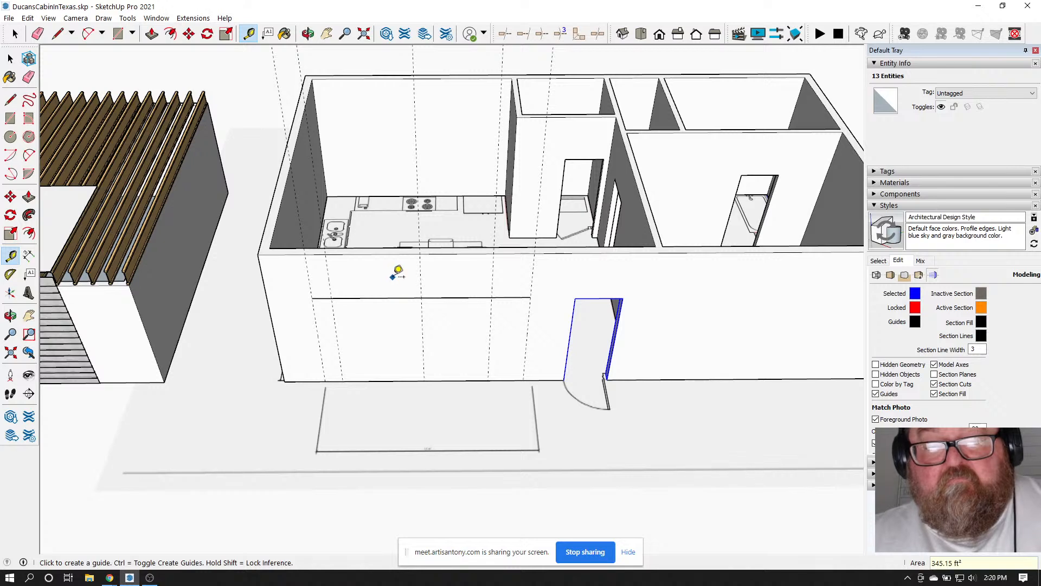
Erase the two guides near the doorway and the outermost guide near the living room corner
click(37, 33)
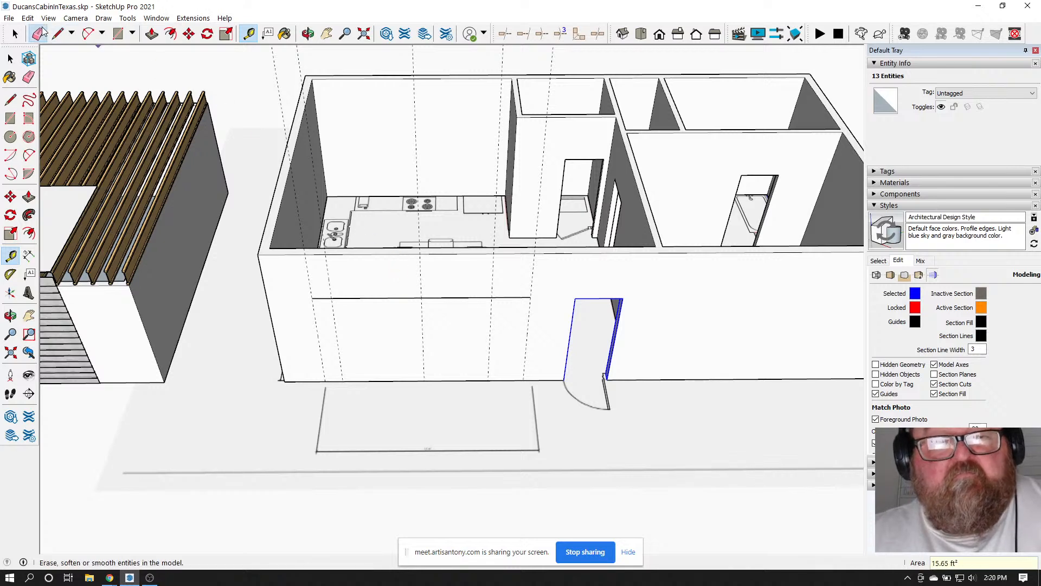
click(529, 323)
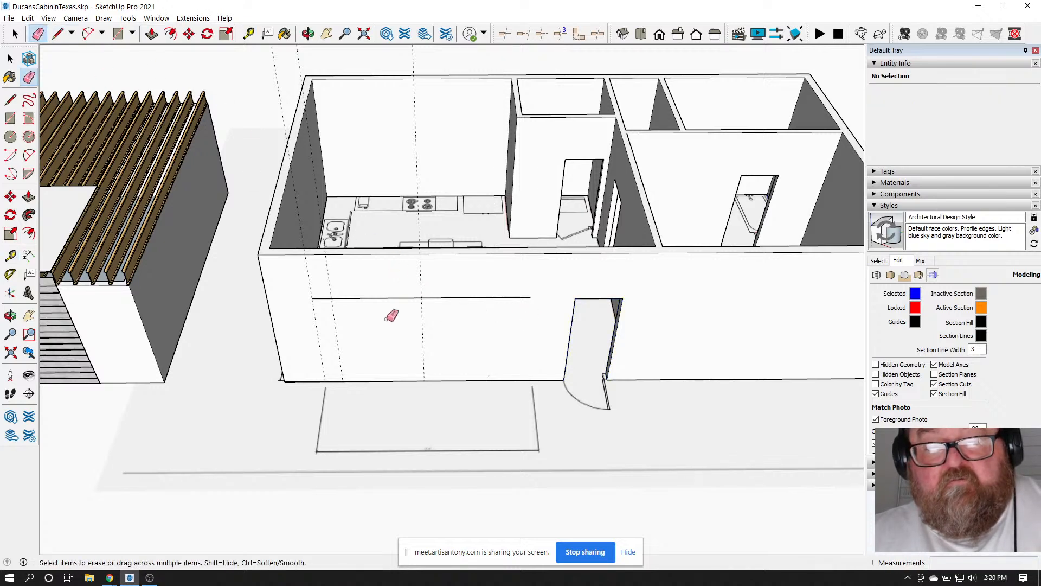
click(316, 319)
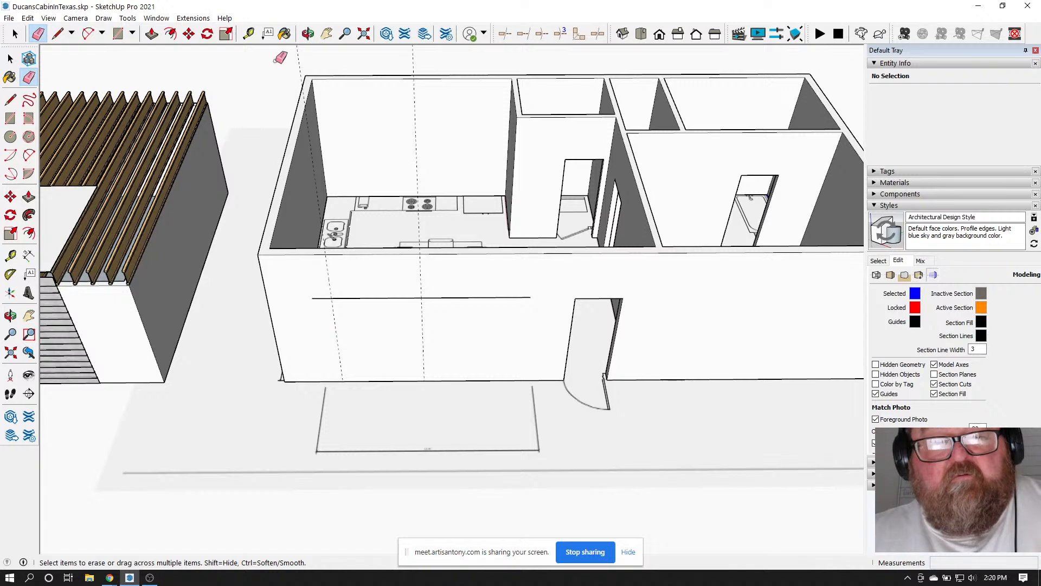
Place a vertical guide 5' from the centre guide on the side toward the exterior doorway
click(248, 33)
click(422, 340)
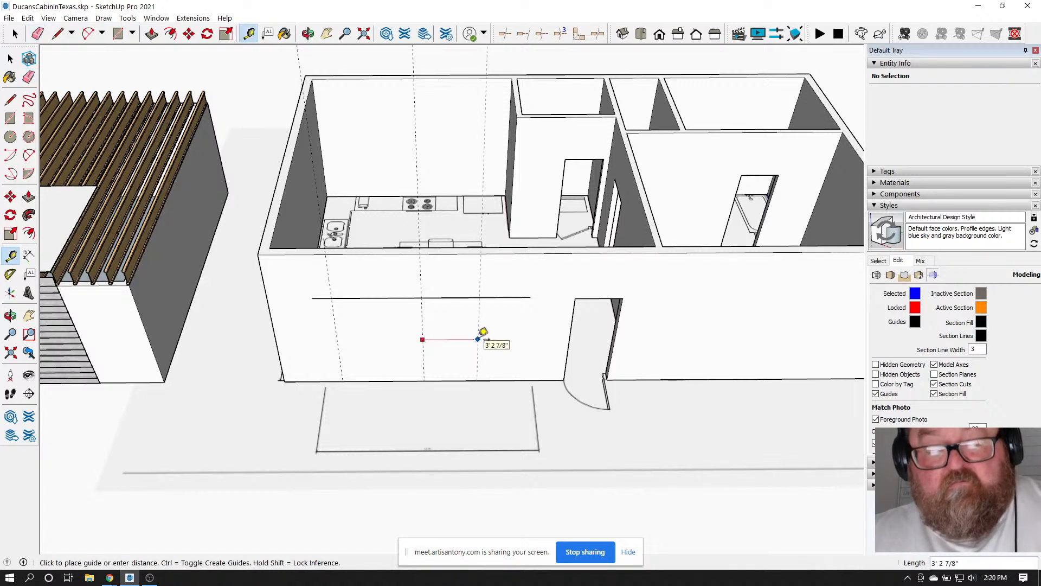
text(5')
key(Return)
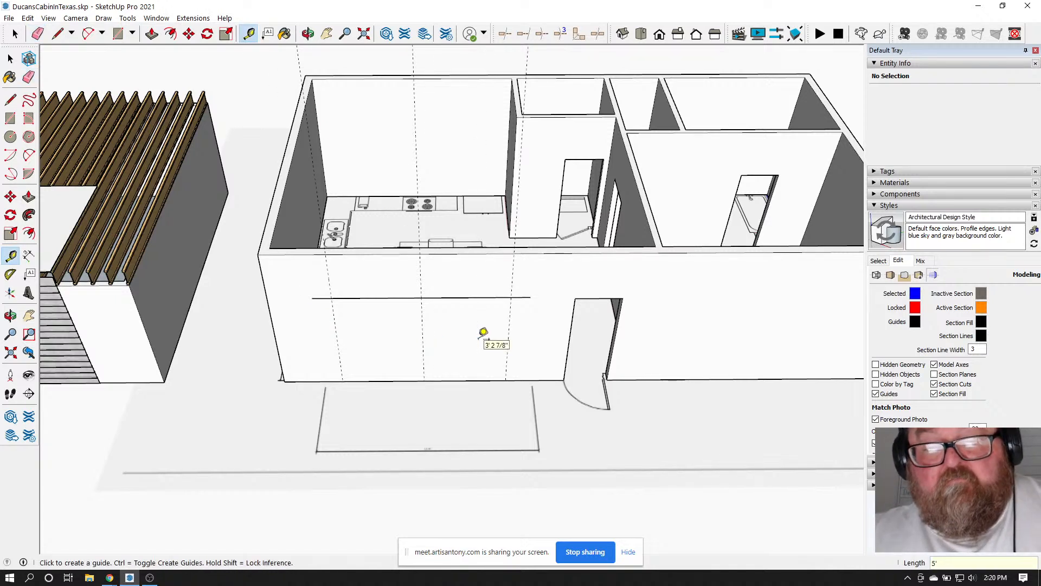
Draw a rectangle 10' wide and about 6'11" high between the outer guides, and erase the horizontal line's overhanging ends
click(117, 34)
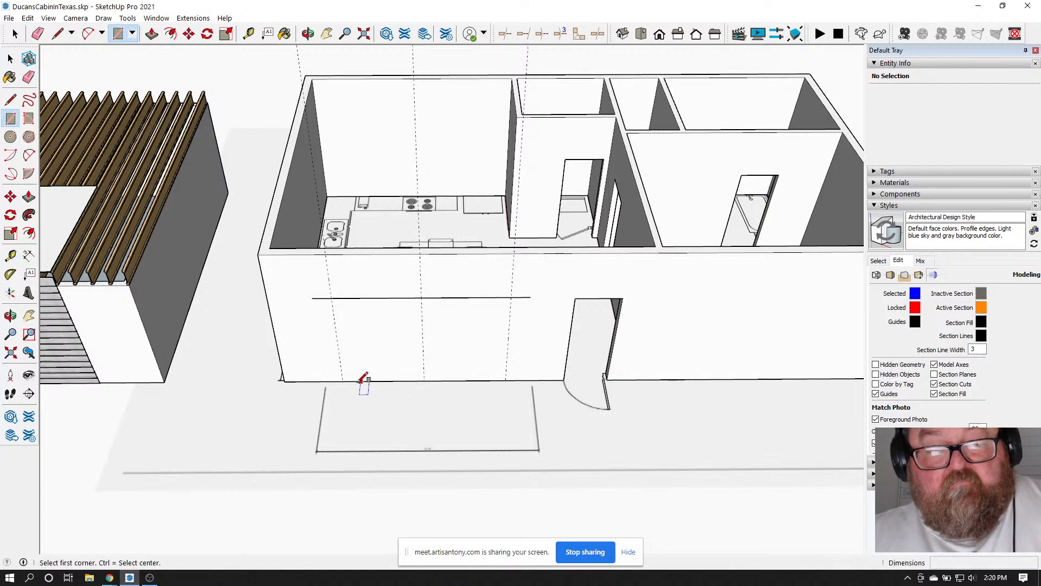
click(342, 381)
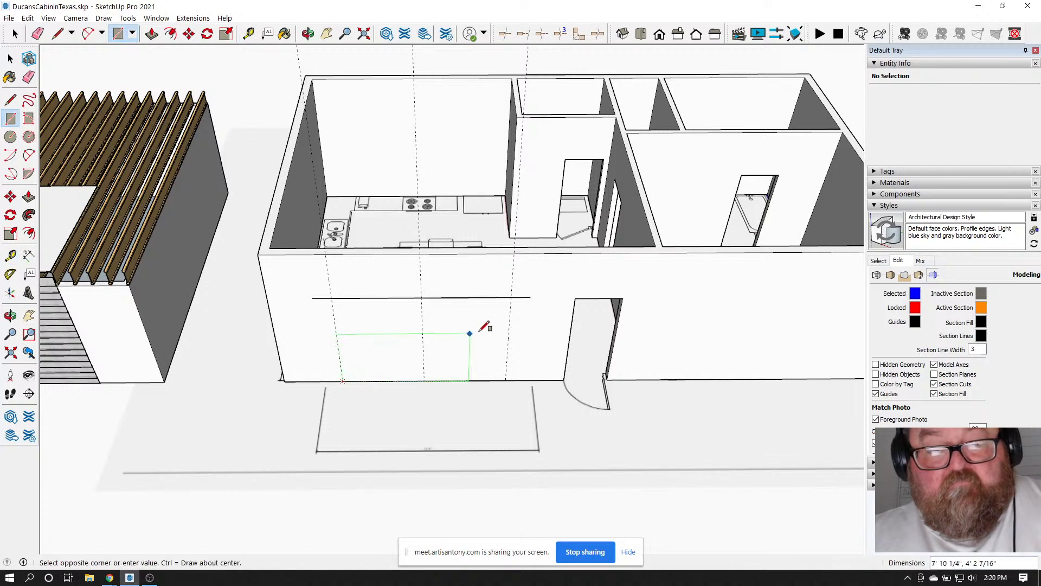
click(512, 297)
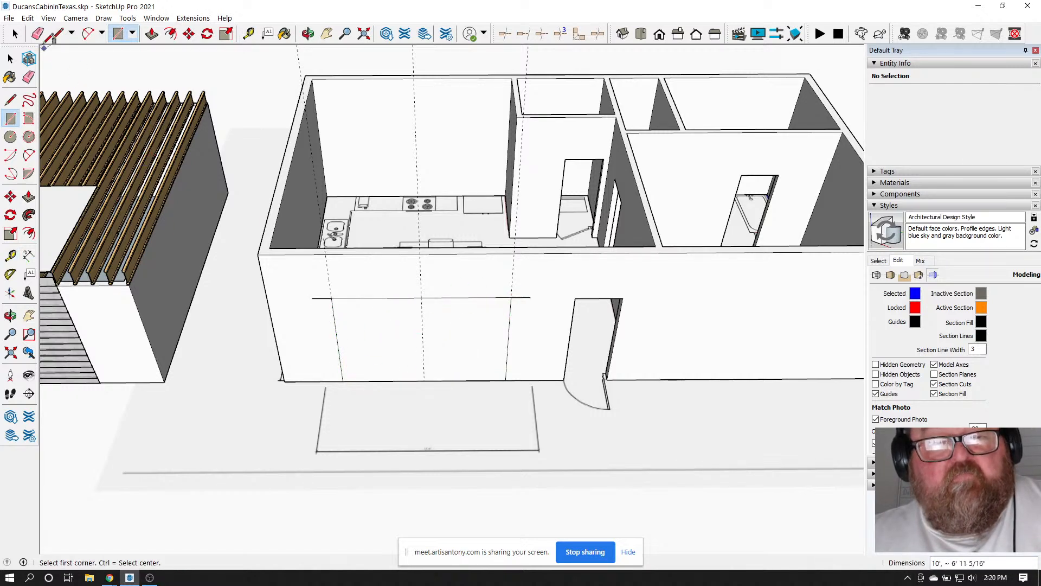
click(38, 34)
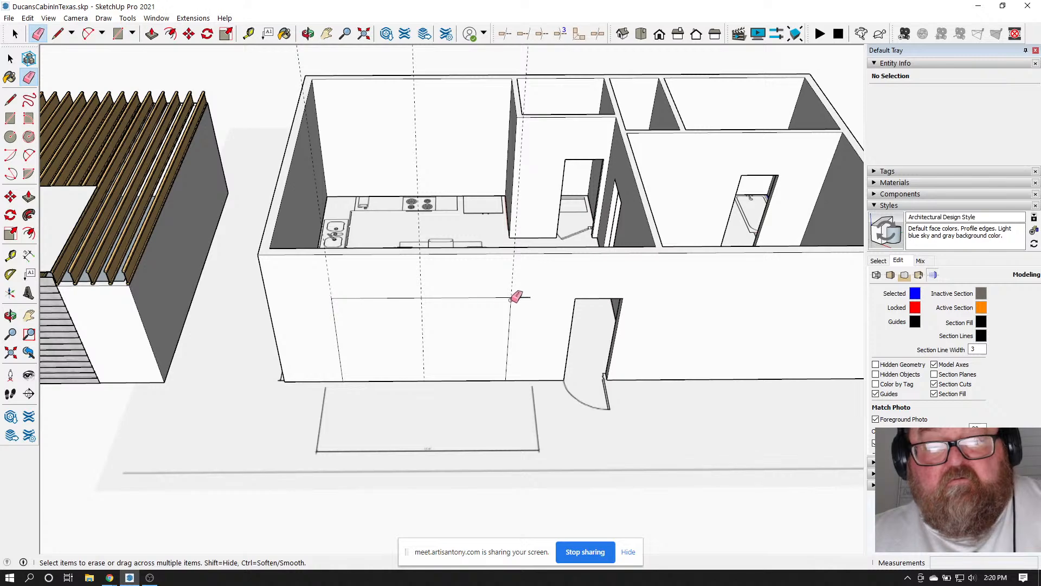
click(118, 33)
Push the rectangle 6 1/2" through the wall to cut the living room's patio door opening
click(153, 34)
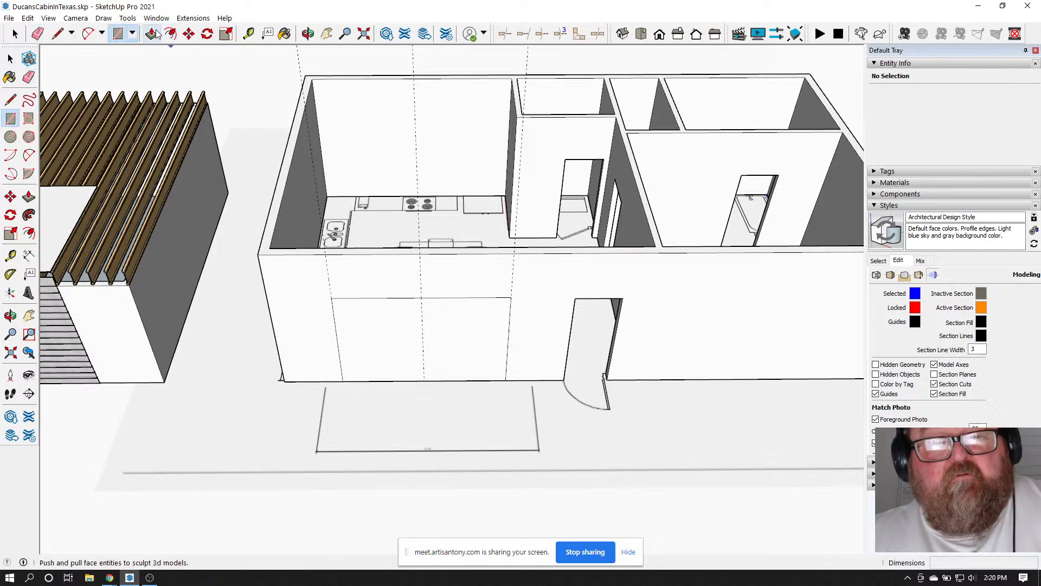
click(358, 331)
click(375, 323)
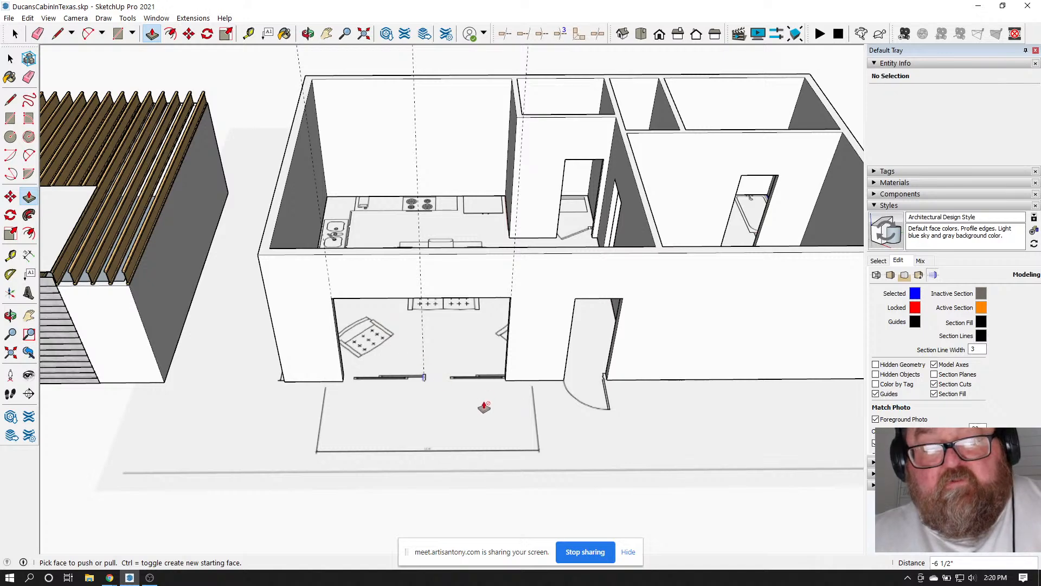
Erase the three remaining vertical guides around the patio door opening
scroll(485, 407, down, 6)
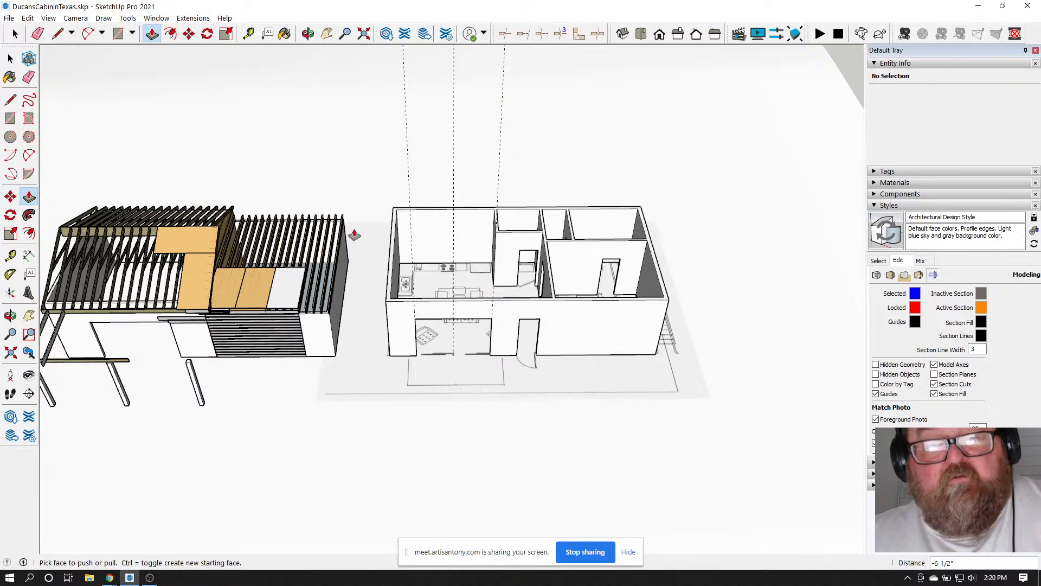
click(38, 34)
drag(350, 114, 545, 135)
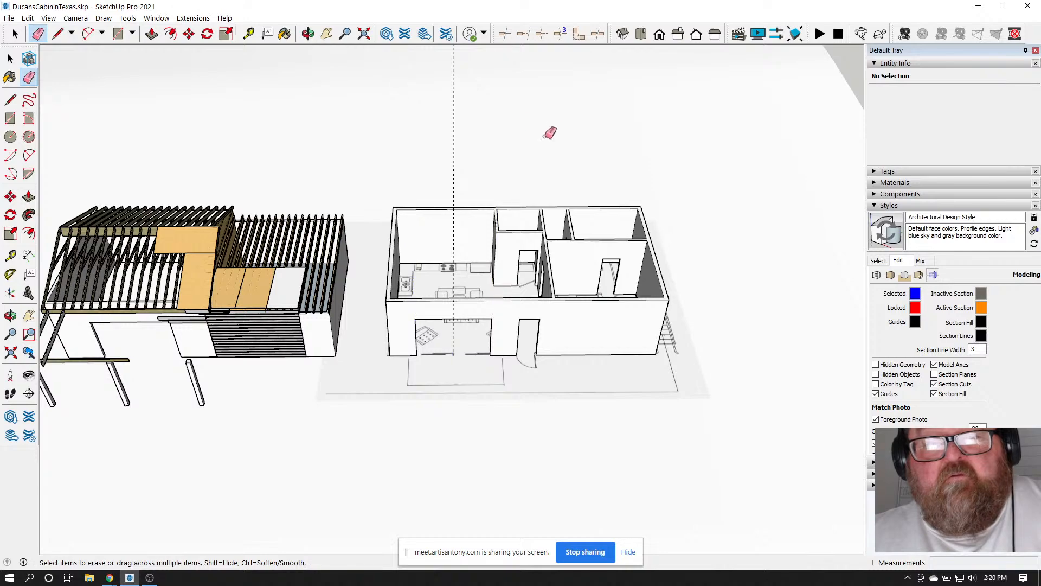
click(454, 133)
Inspect the geo-location options for adding a site location to the model
click(308, 34)
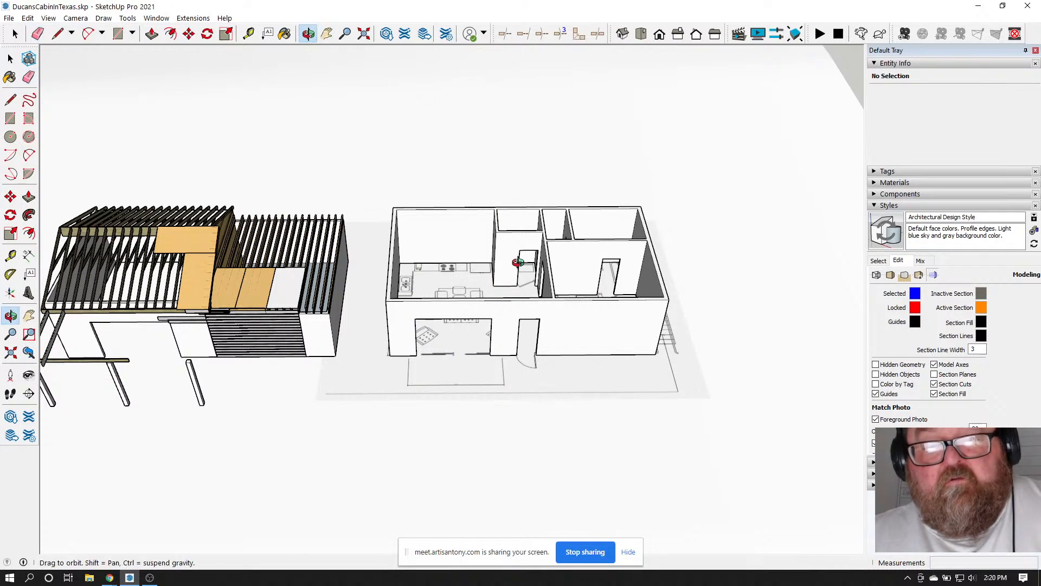
drag(517, 263, 504, 238)
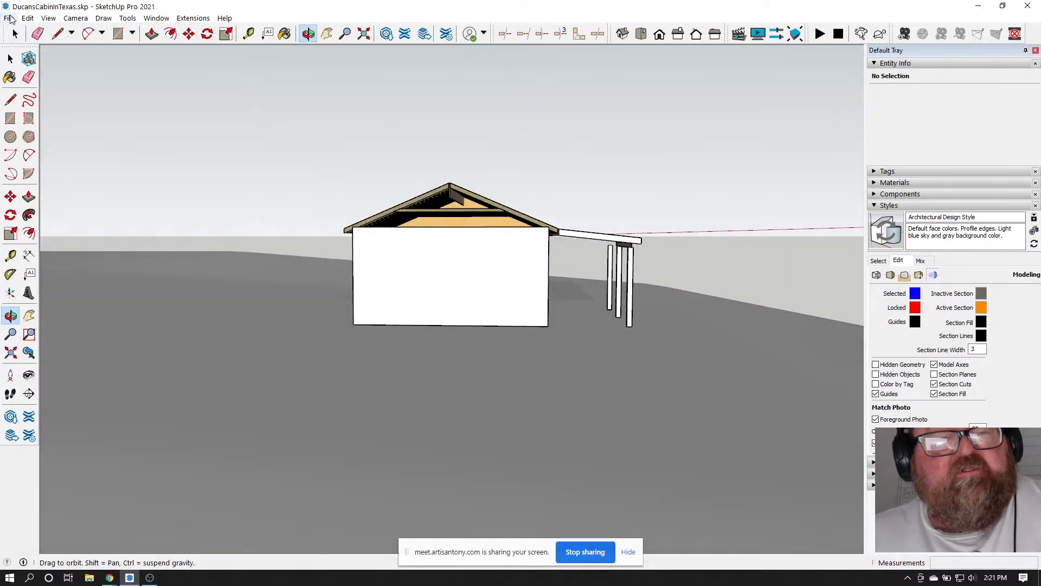
click(10, 19)
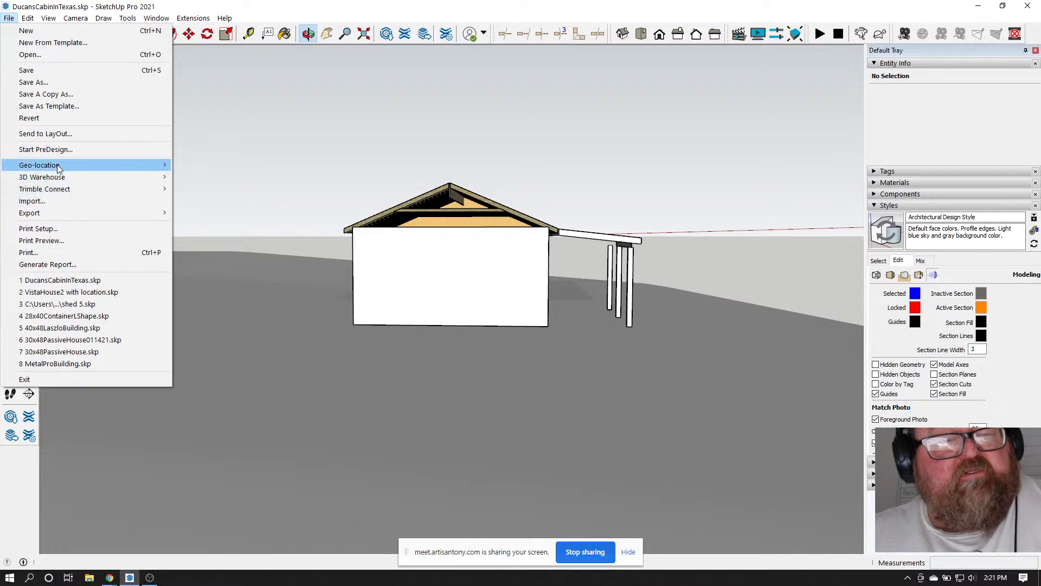
mouse_move(58, 169)
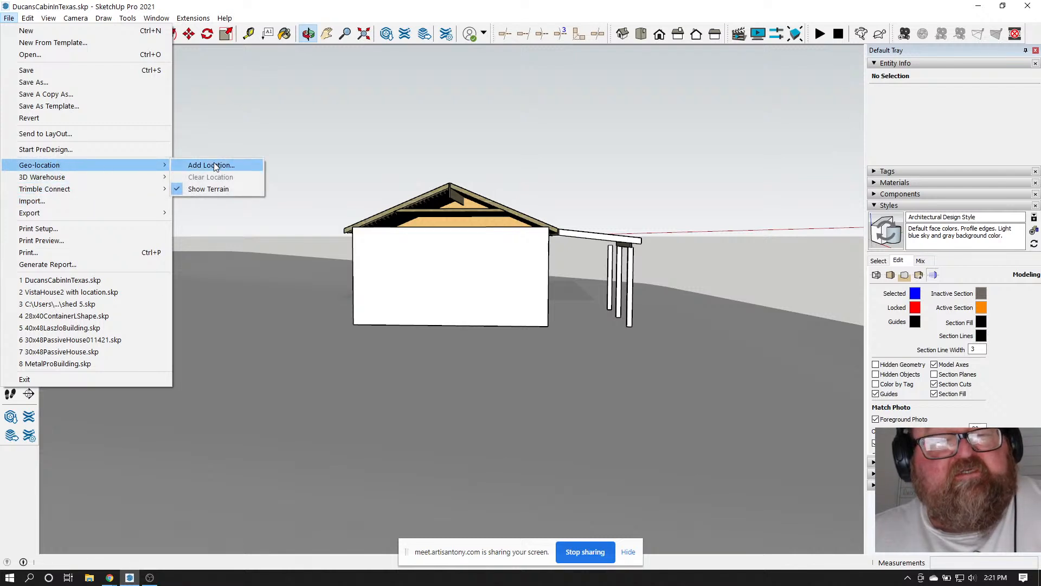
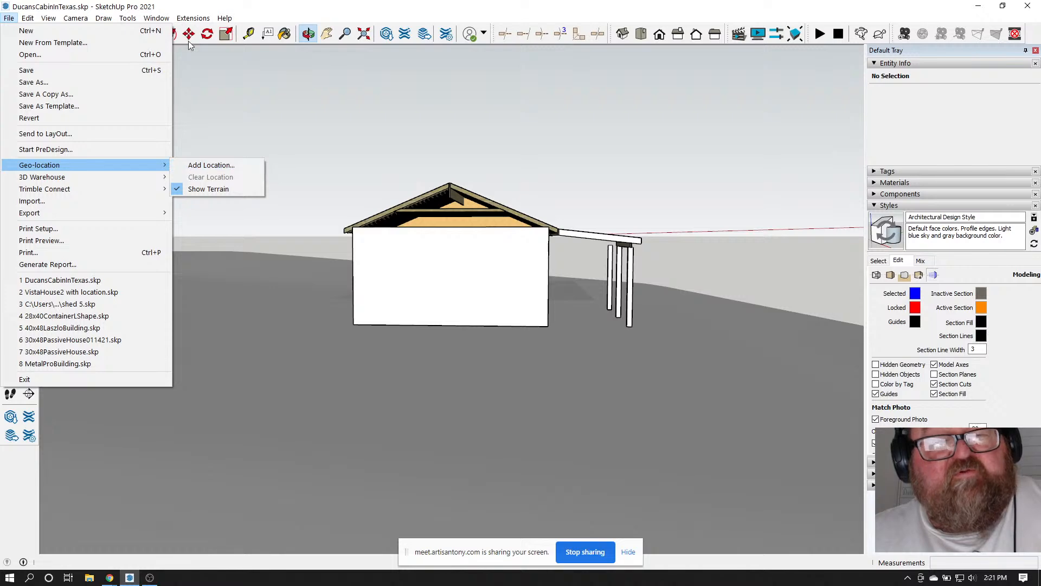
click(241, 5)
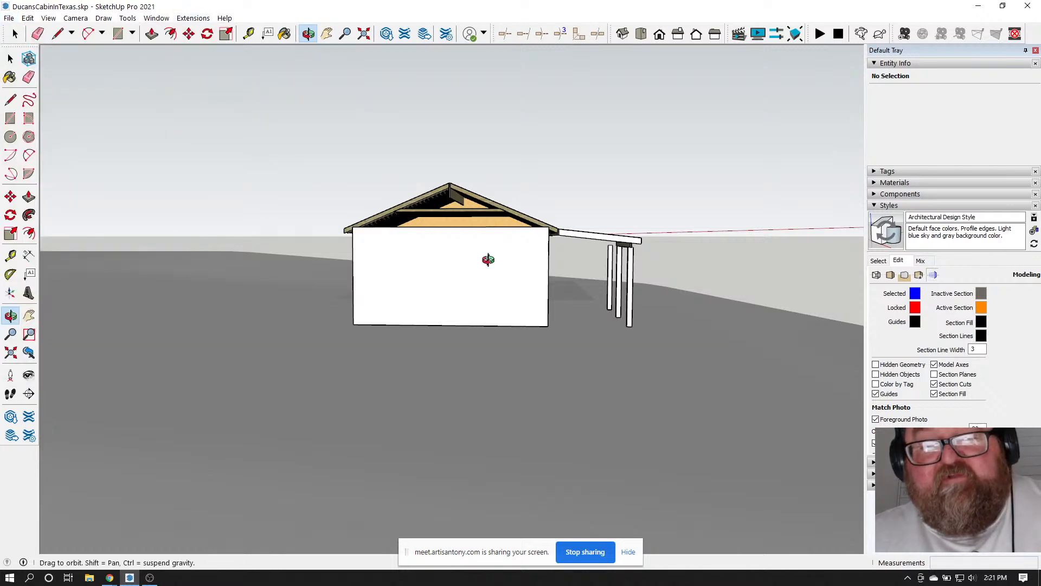
drag(488, 259, 608, 248)
scroll(461, 218, down, 5)
drag(476, 273, 444, 287)
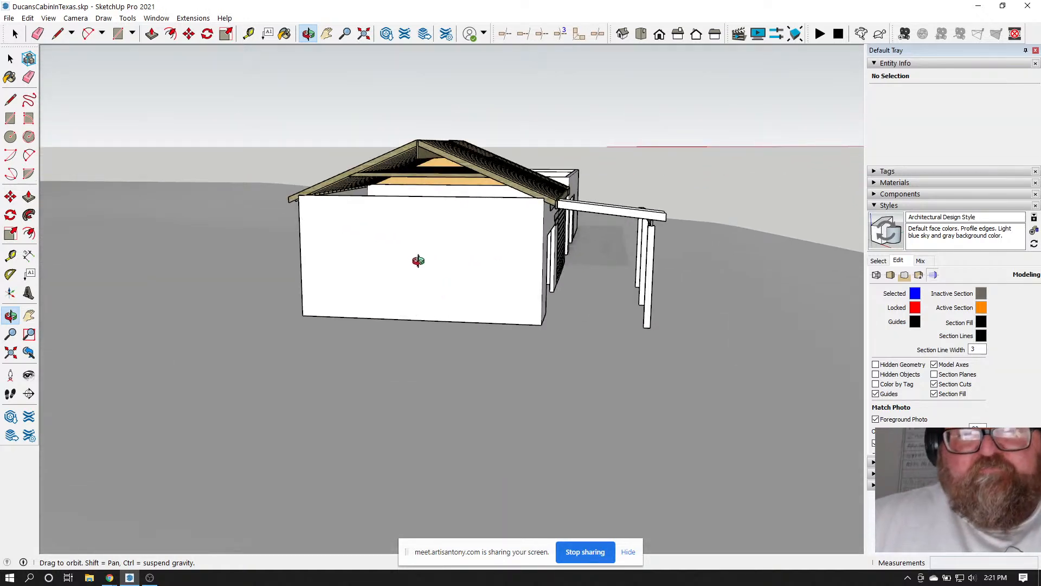
drag(375, 276, 383, 286)
key(l)
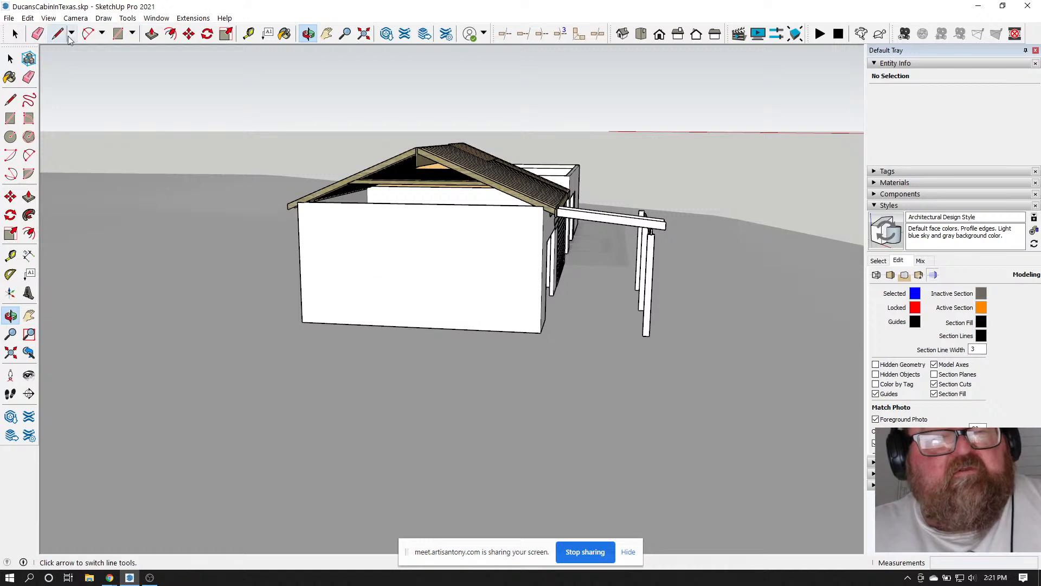
middle_drag(332, 275, 342, 277)
scroll(411, 300, down, 2)
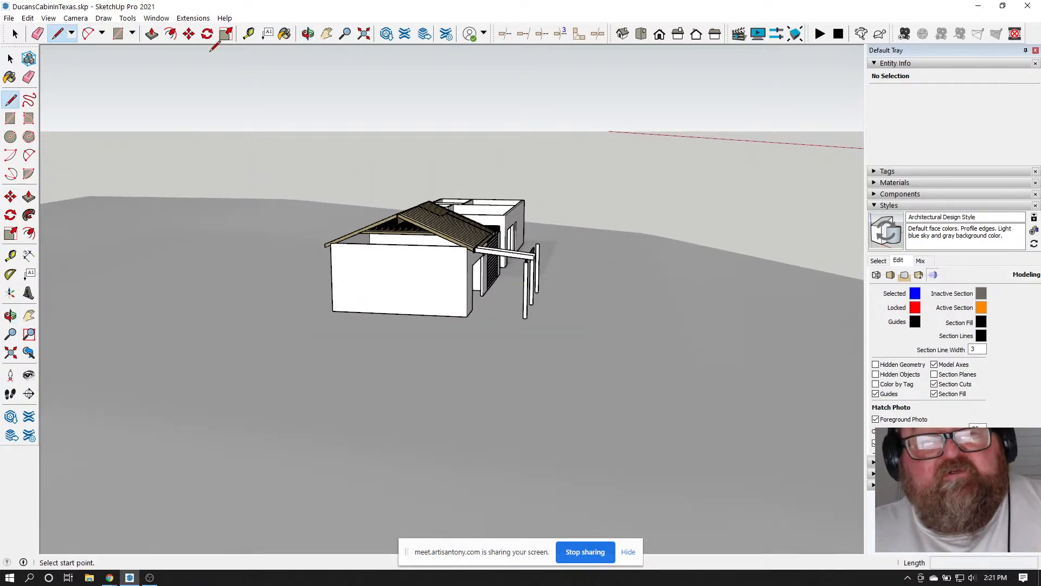
Group all the geometry of the newly built cabin walls
click(307, 33)
drag(282, 162, 105, 210)
key(space)
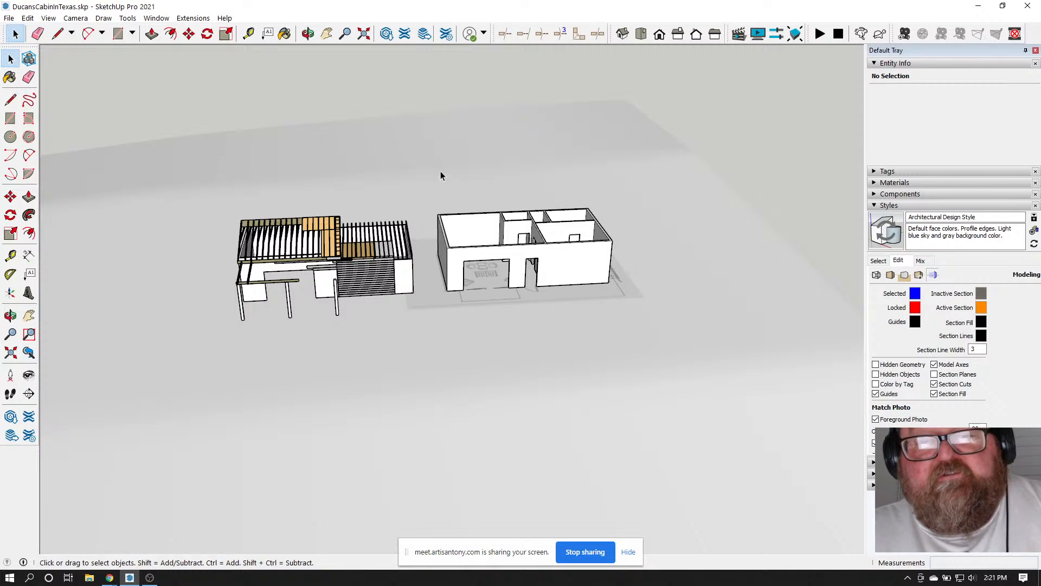
drag(430, 166, 679, 324)
right_click(565, 252)
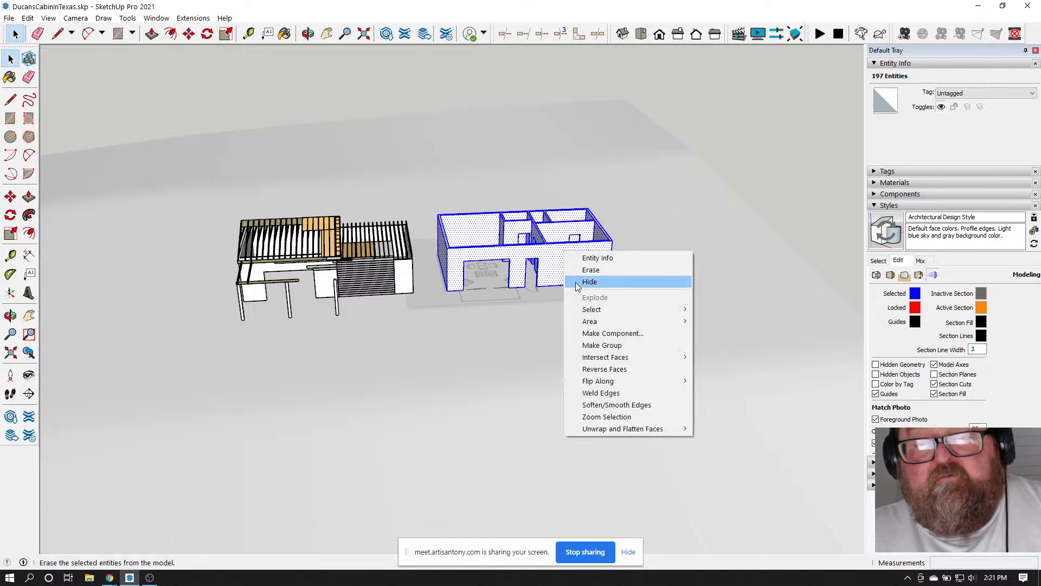
click(599, 345)
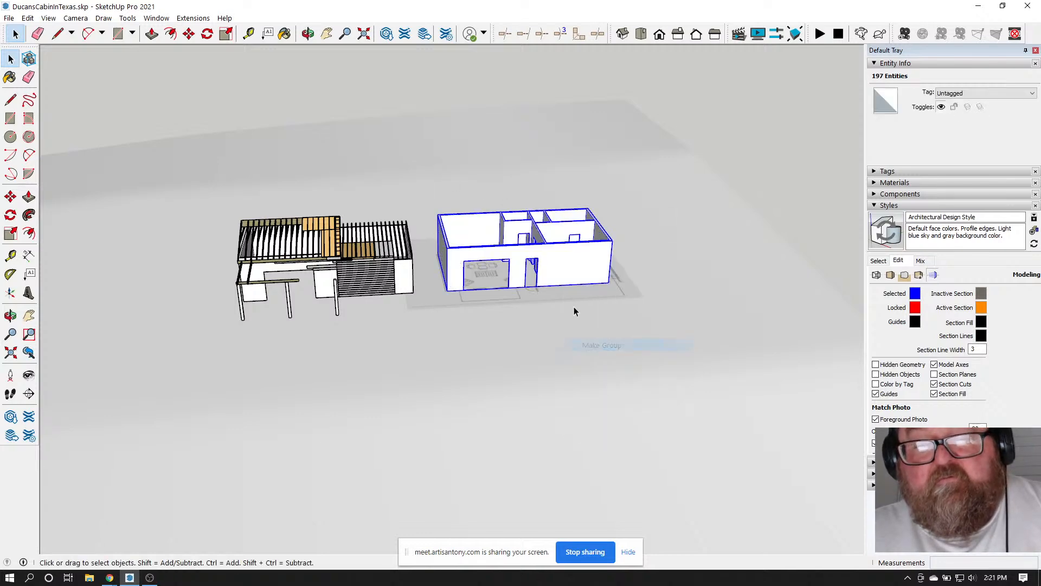
Examine the framed cabin's roof structure, porch posts and gable end wall from several sides
click(308, 34)
scroll(356, 232, up, 6)
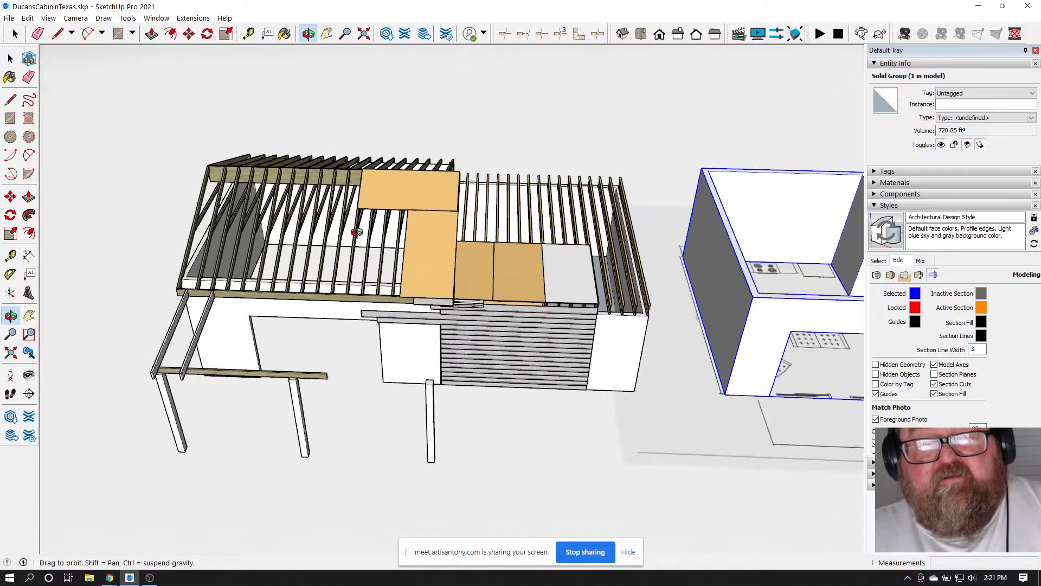
scroll(356, 232, up, 1)
drag(356, 232, 243, 181)
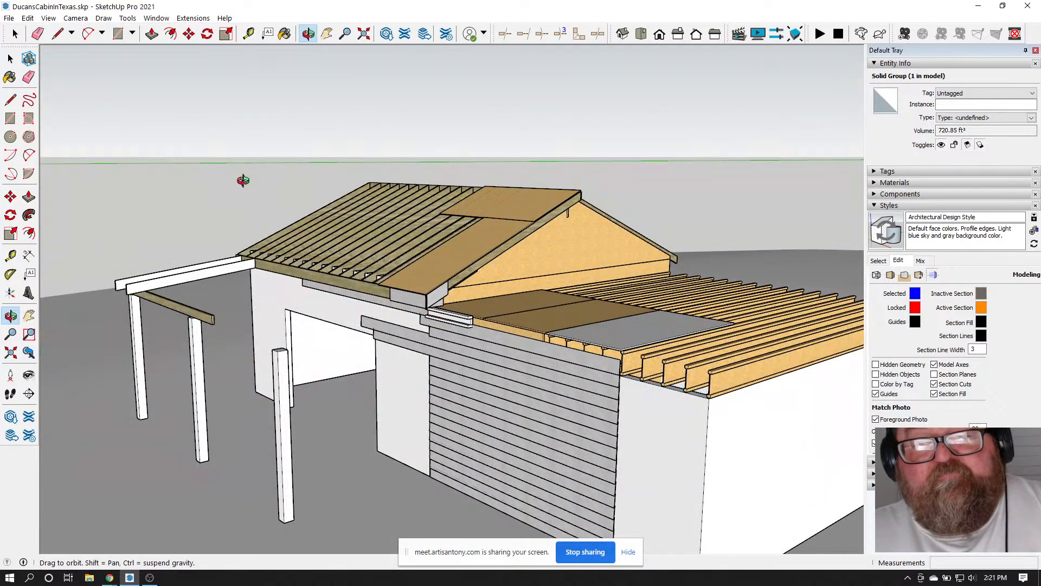
drag(309, 248, 387, 375)
drag(396, 193, 382, 409)
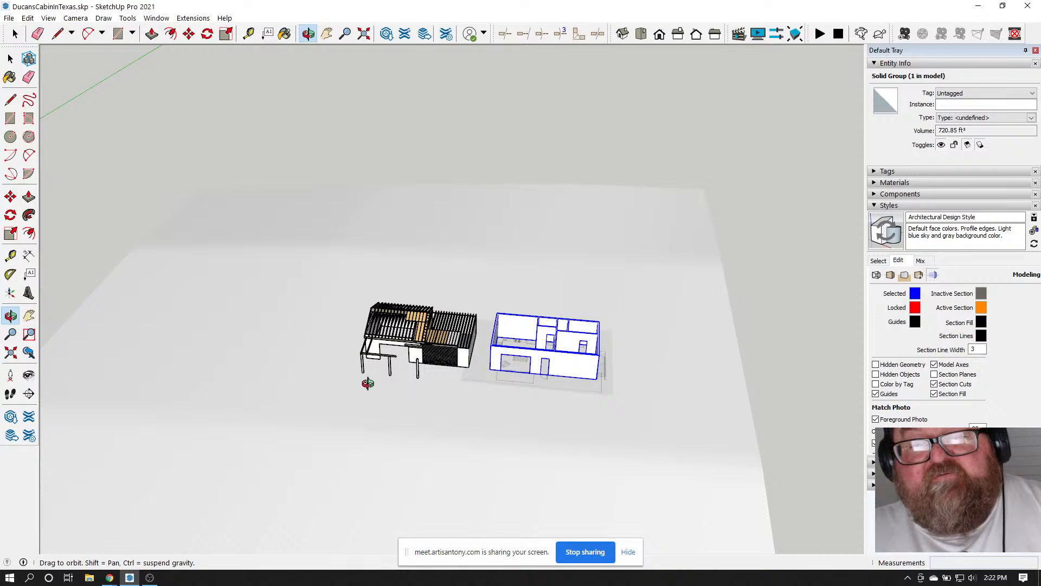
drag(368, 383, 532, 379)
scroll(425, 355, up, 5)
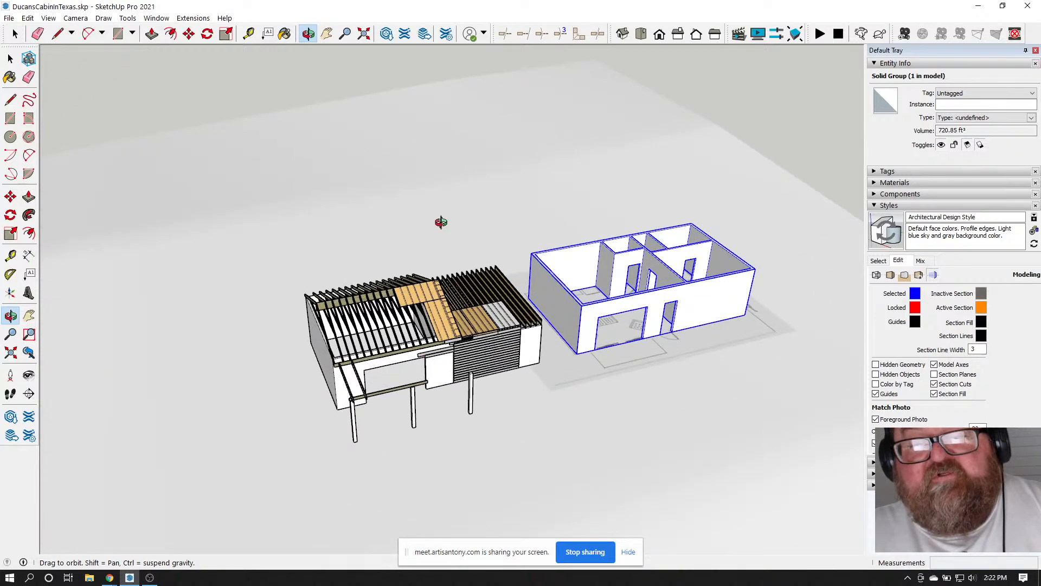
drag(441, 221, 389, 334)
drag(315, 222, 272, 307)
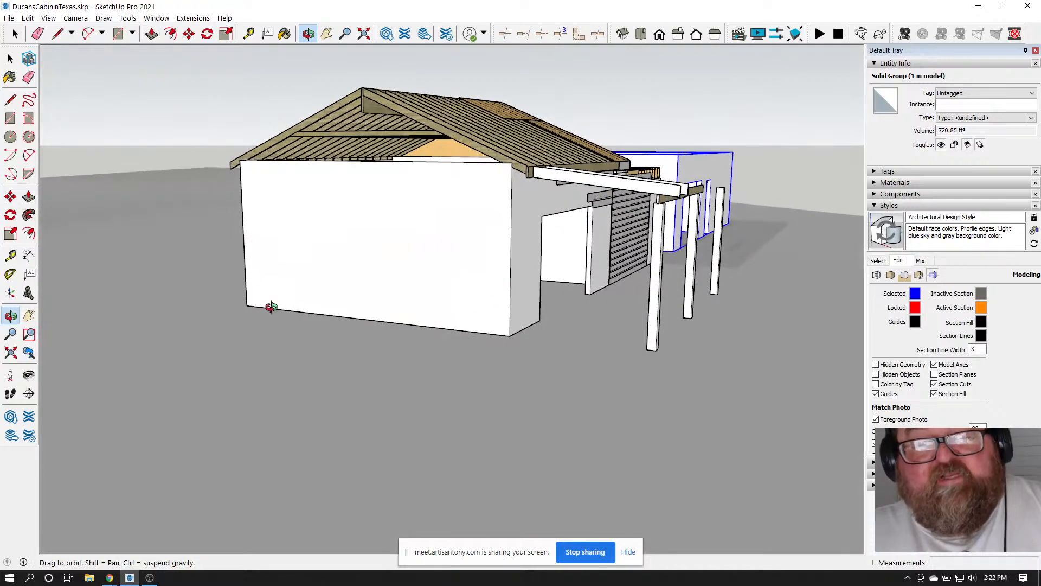
click(57, 34)
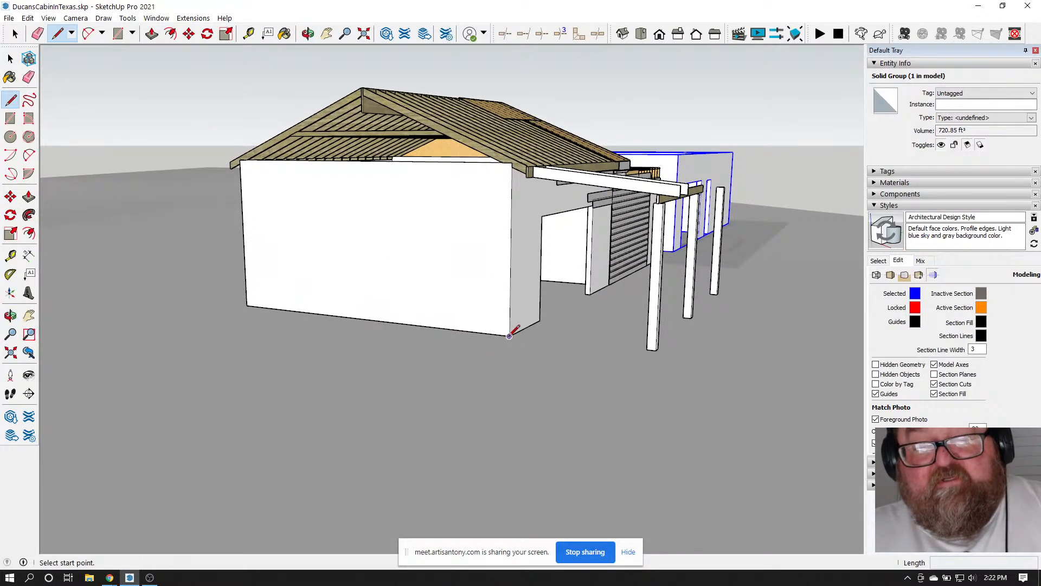
click(308, 33)
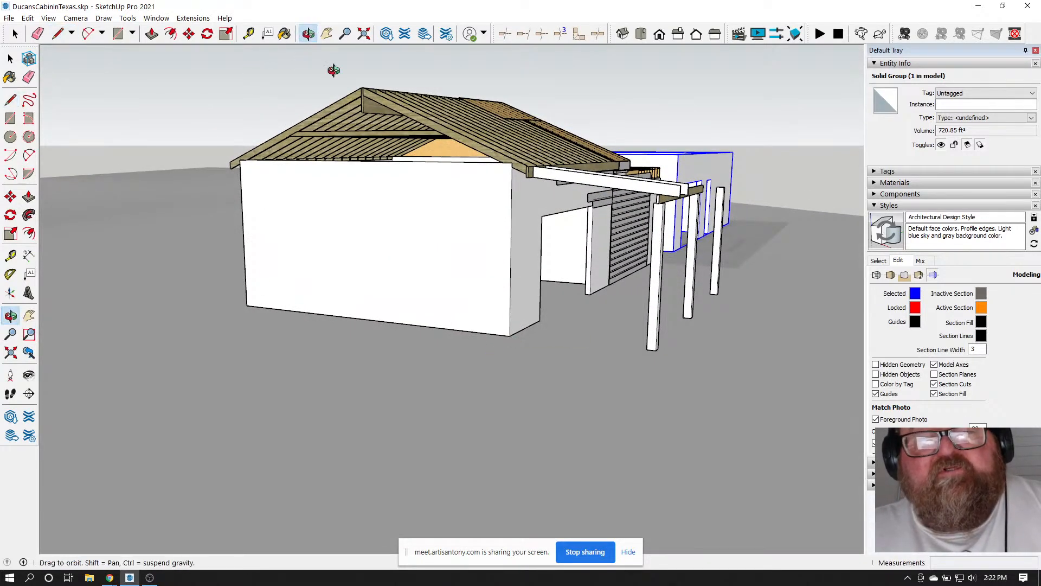
Select the entire framed cabin, including its roof framing and porch posts, and make it one group
drag(333, 70, 282, 233)
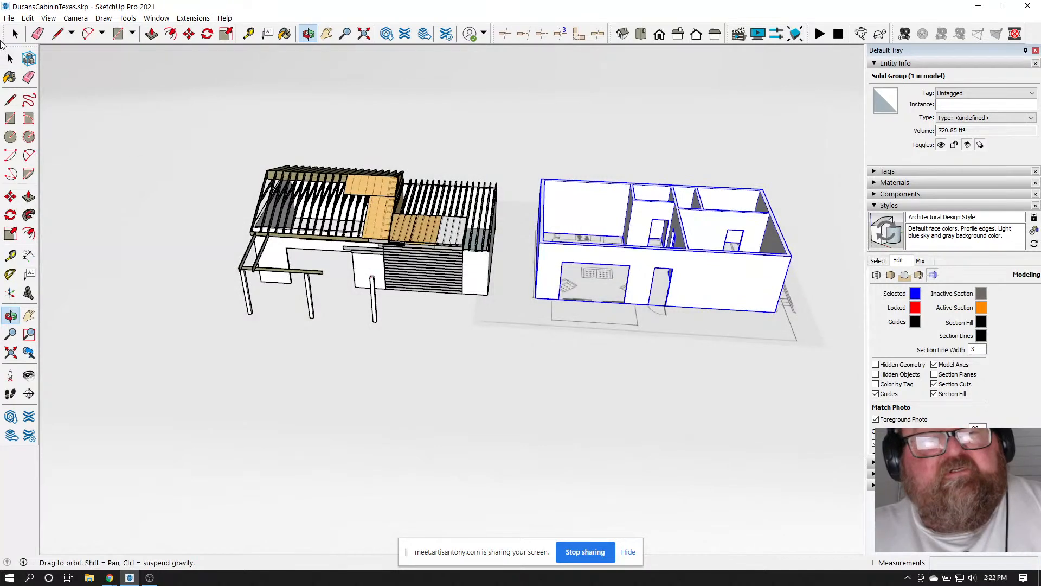
click(15, 34)
drag(155, 131, 532, 395)
right_click(423, 242)
click(441, 347)
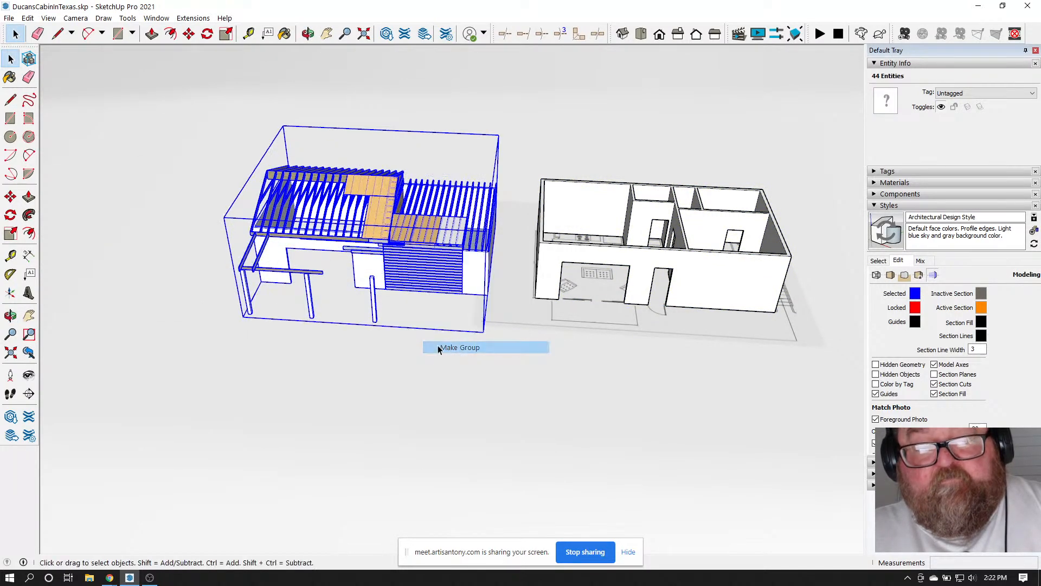
Draw a vertical line straight down from the gable wall's bottom corner nearest the porch
click(308, 34)
drag(380, 380, 382, 319)
scroll(381, 318, up, 1)
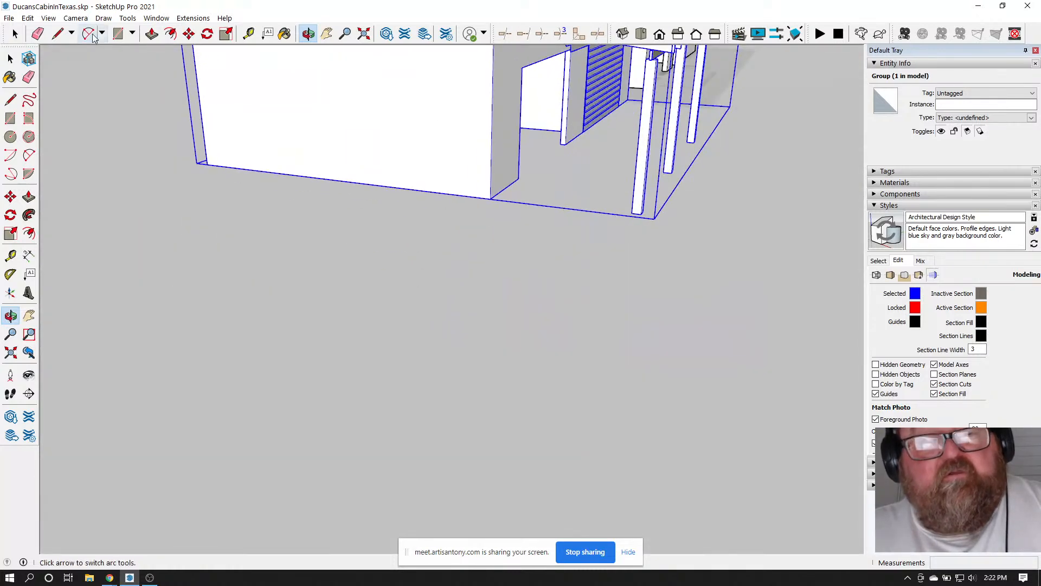
click(57, 33)
click(491, 198)
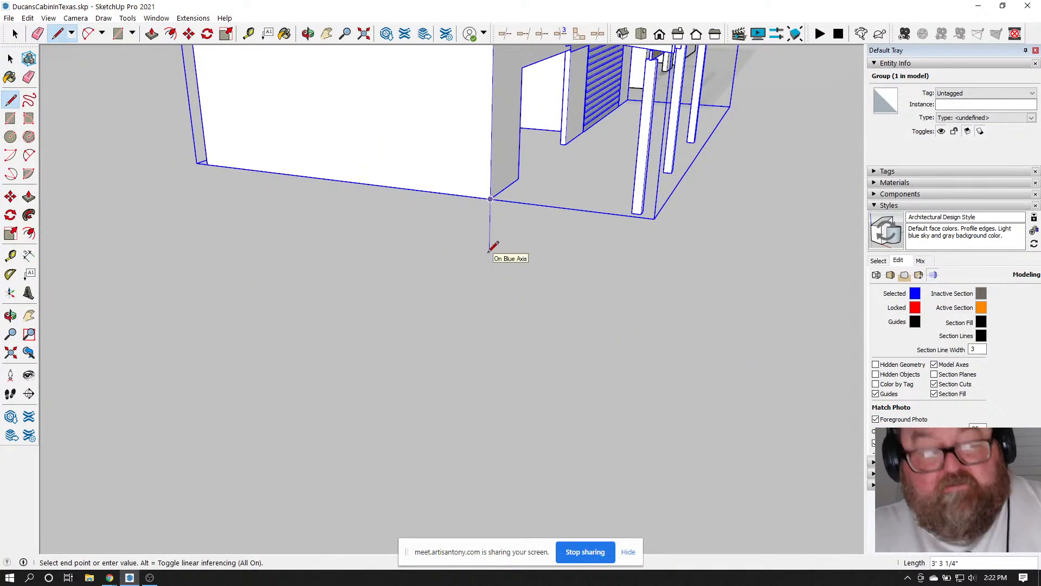
click(485, 317)
key(Escape)
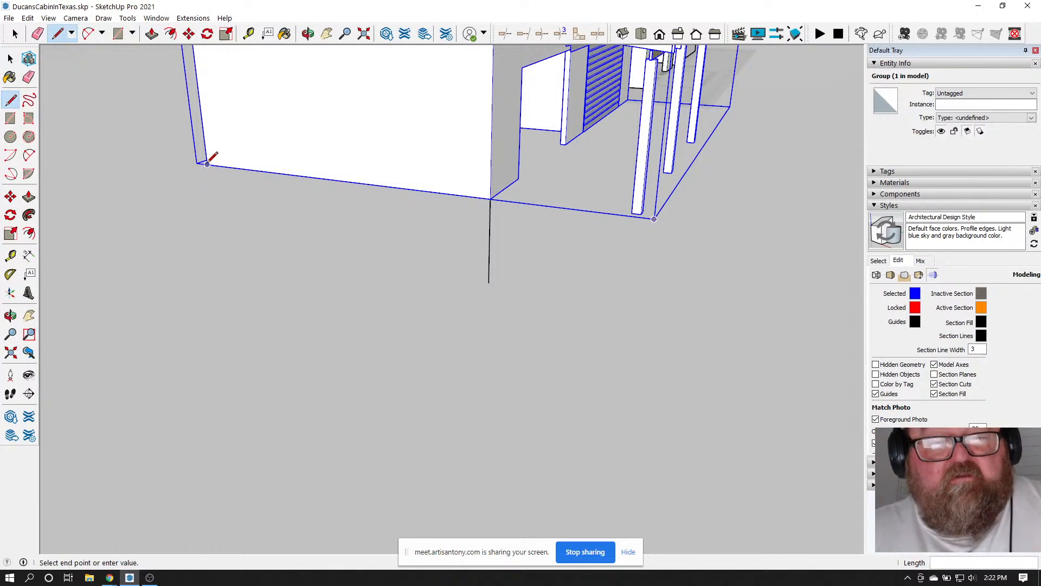
Complete a vertical face below the 20' gable wall by drawing its far side, bottom edge and top edge
click(215, 221)
click(489, 282)
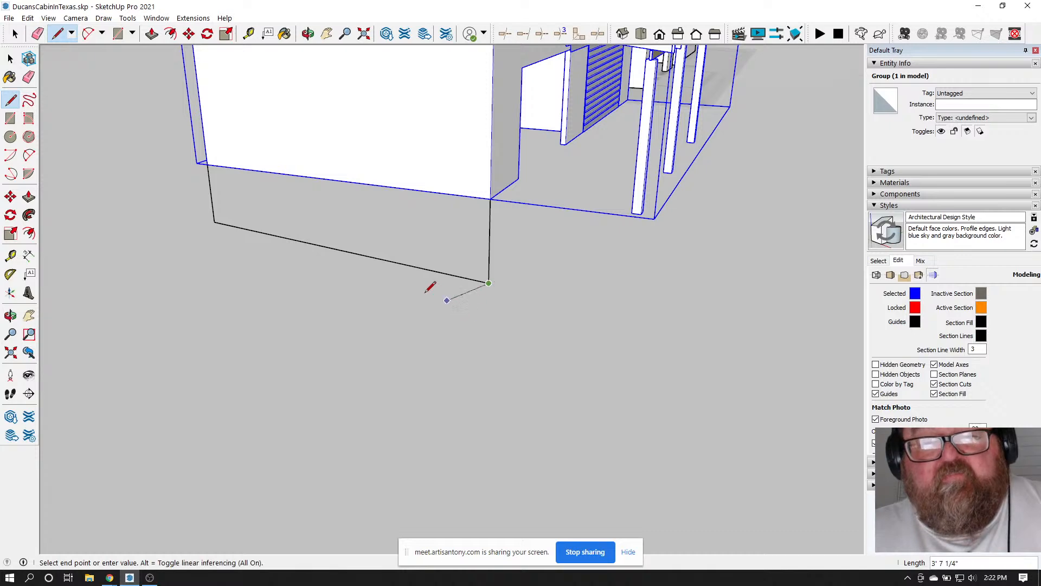
key(Escape)
click(207, 164)
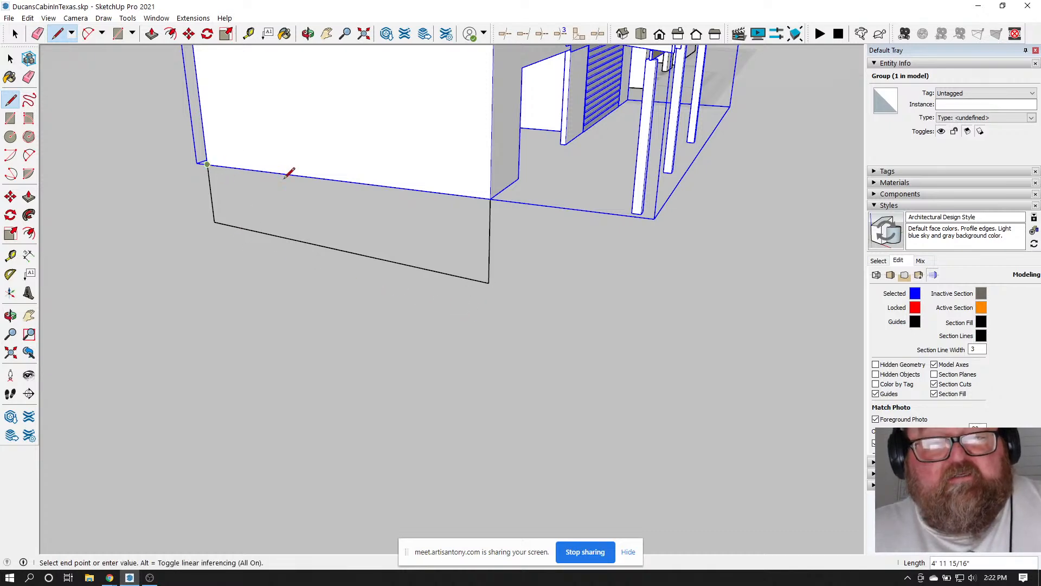
click(490, 199)
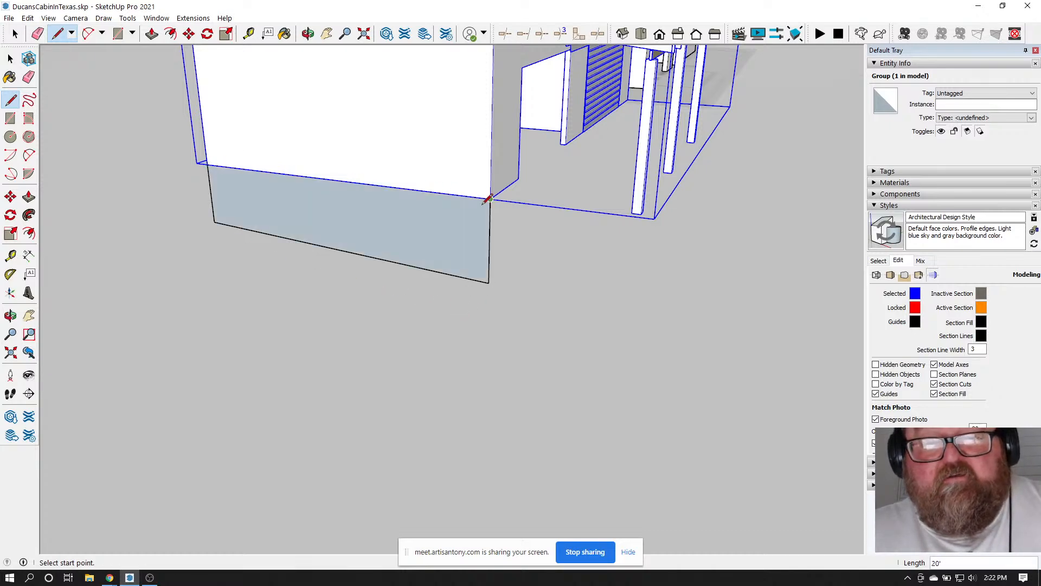
Draw a line along the base of the porch-side wall from the gable corner to the far corner
click(308, 34)
drag(486, 168, 269, 169)
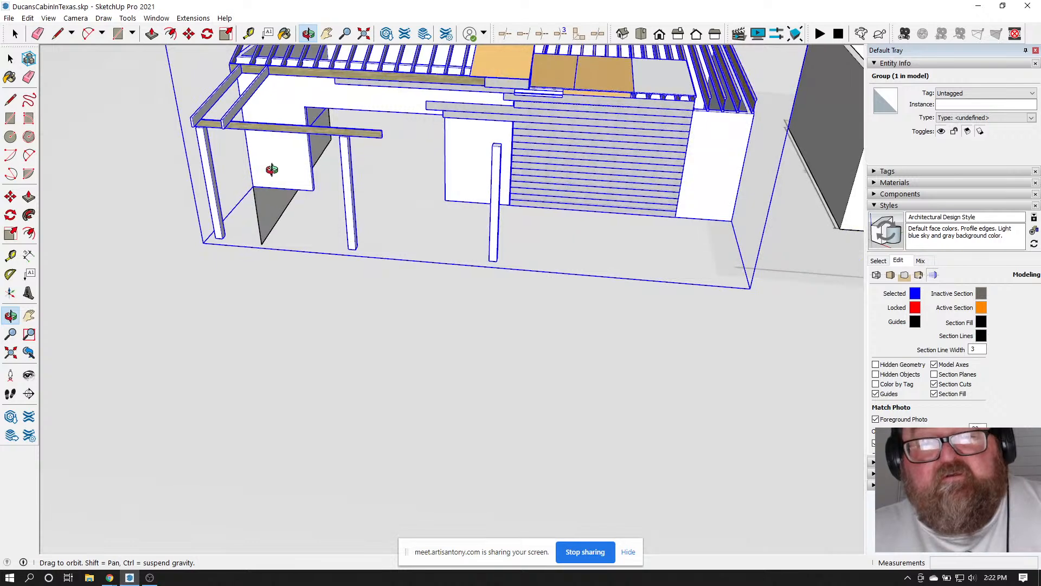
click(57, 33)
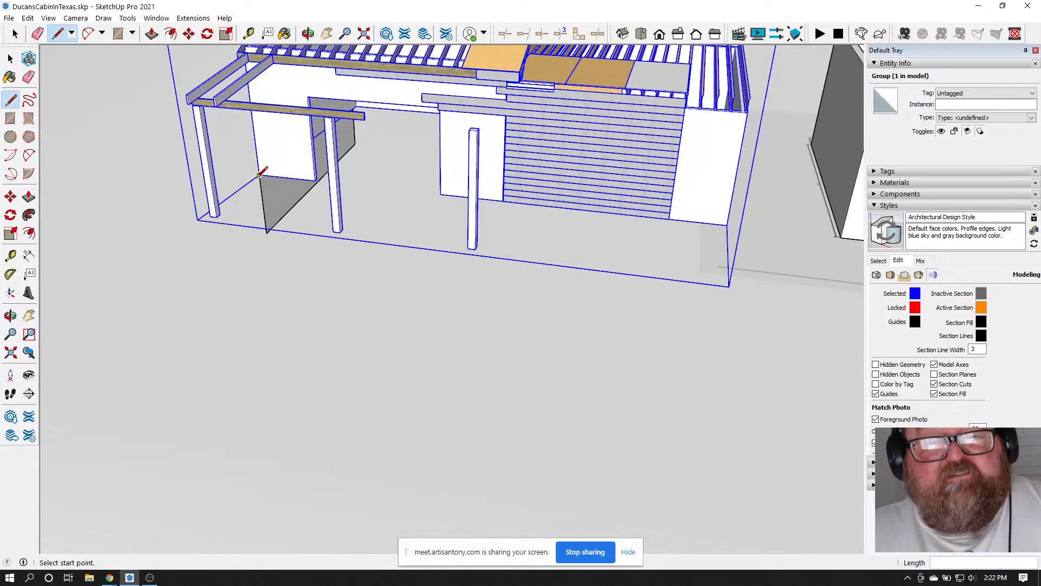
click(259, 175)
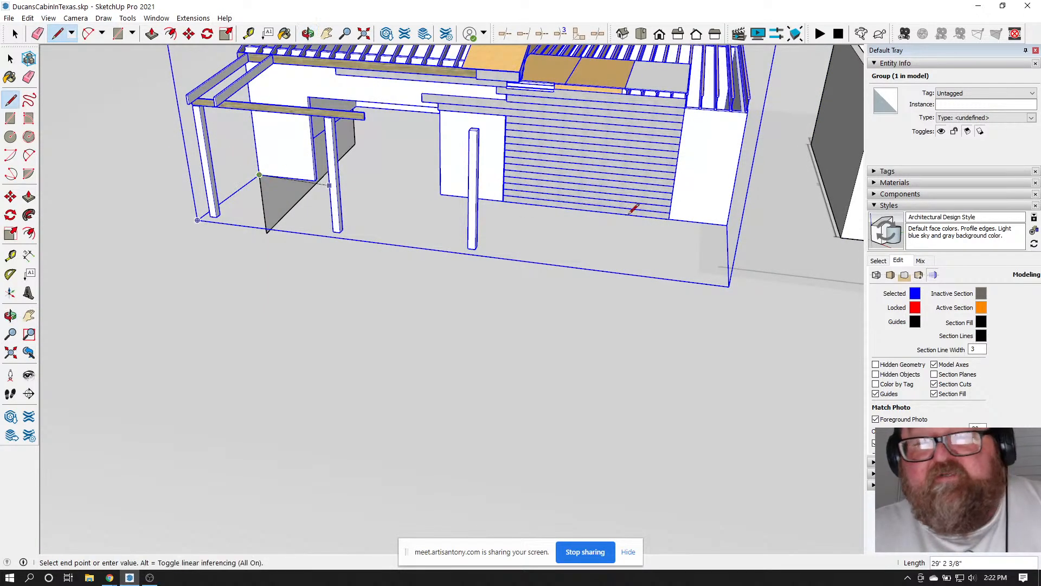
click(727, 224)
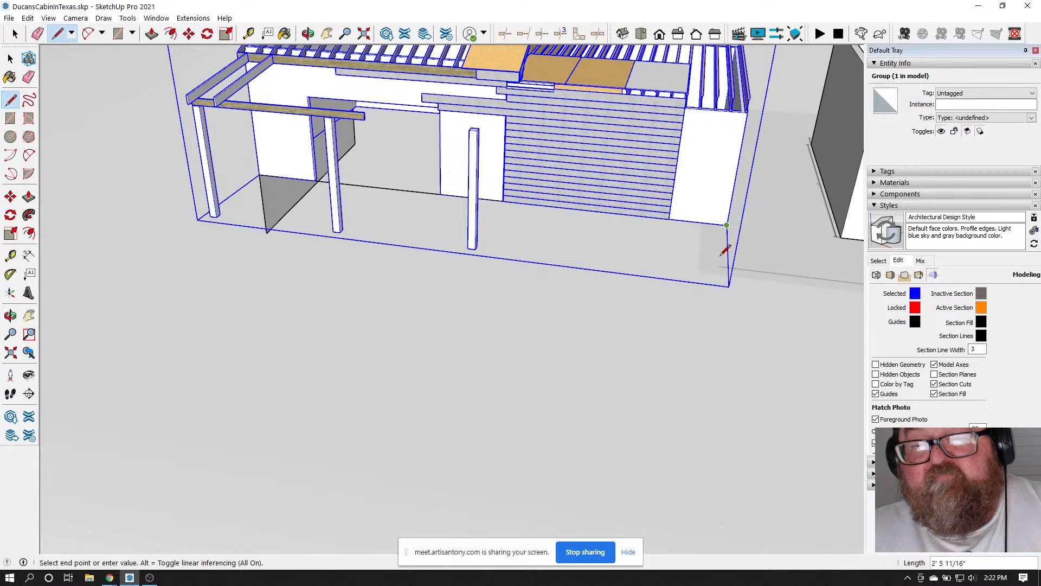
Complete the vertical face below the porch-side wall with a downward line at its far corner and a bottom edge back to the gable face
scroll(723, 253, up, 6)
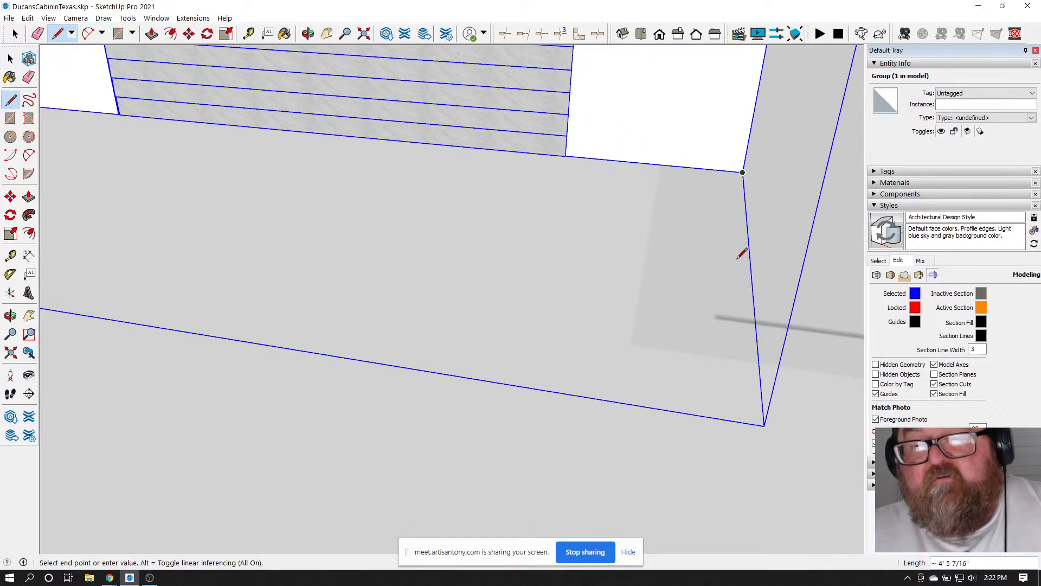
click(308, 33)
drag(721, 206, 684, 216)
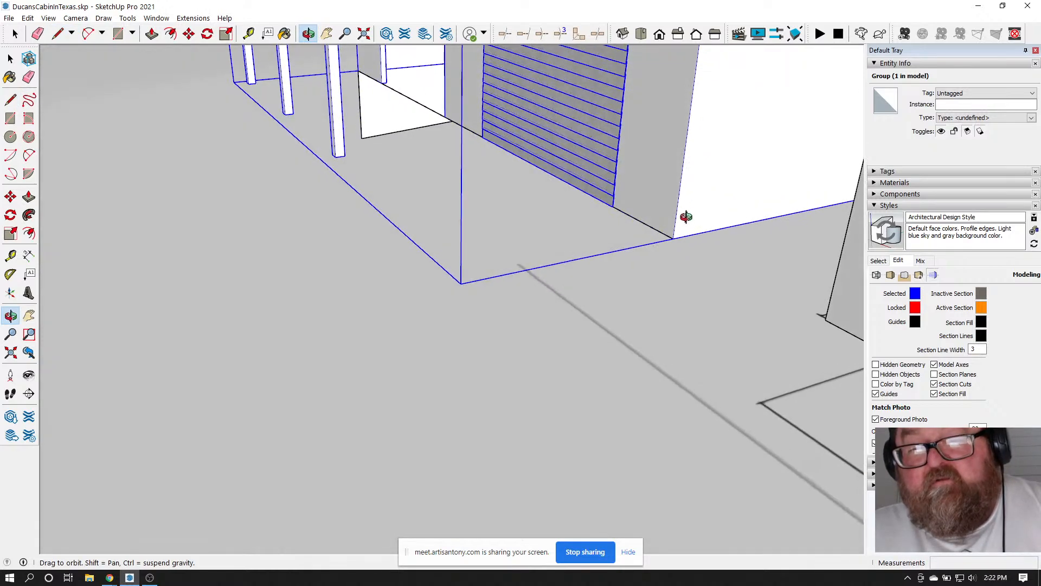
right_click(690, 222)
click(701, 228)
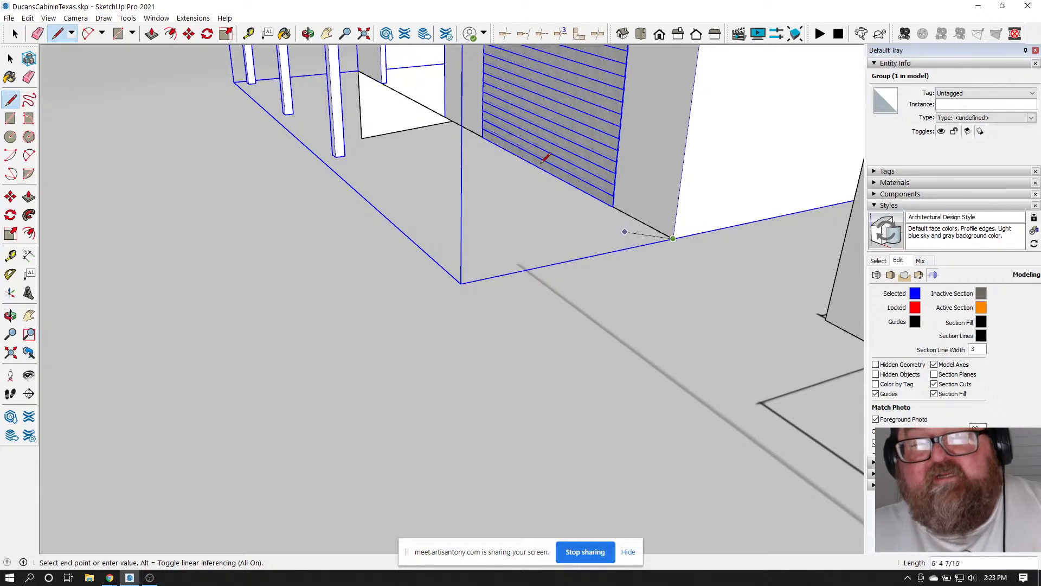
click(308, 34)
drag(597, 136, 678, 117)
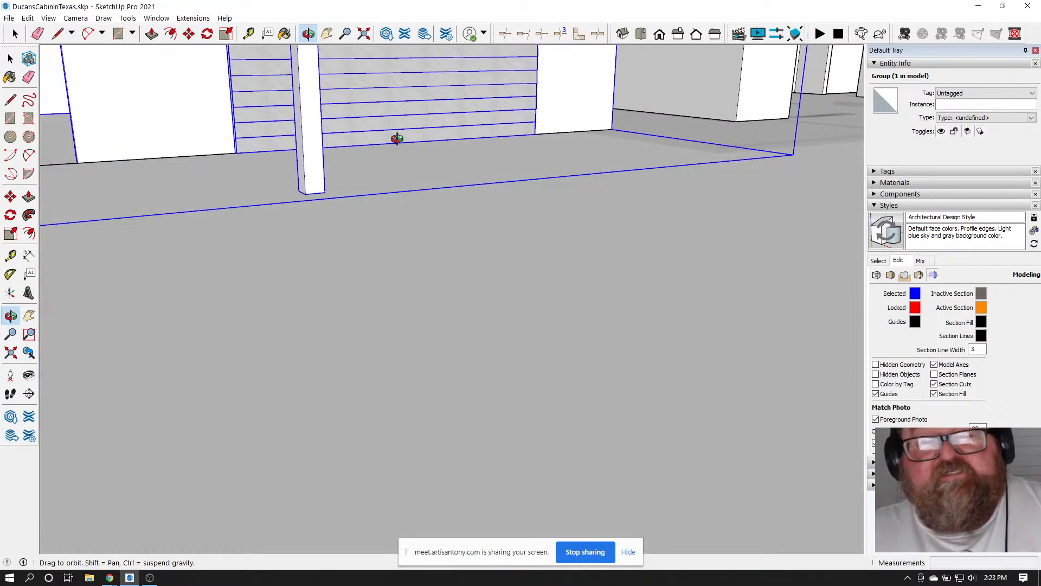
click(56, 34)
click(612, 129)
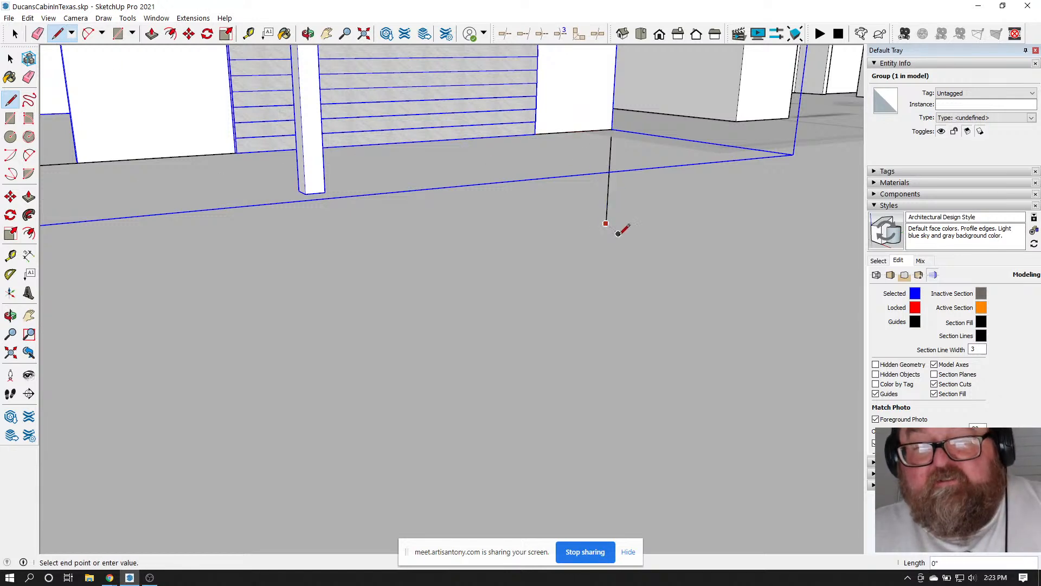
scroll(618, 226, down, 5)
click(593, 280)
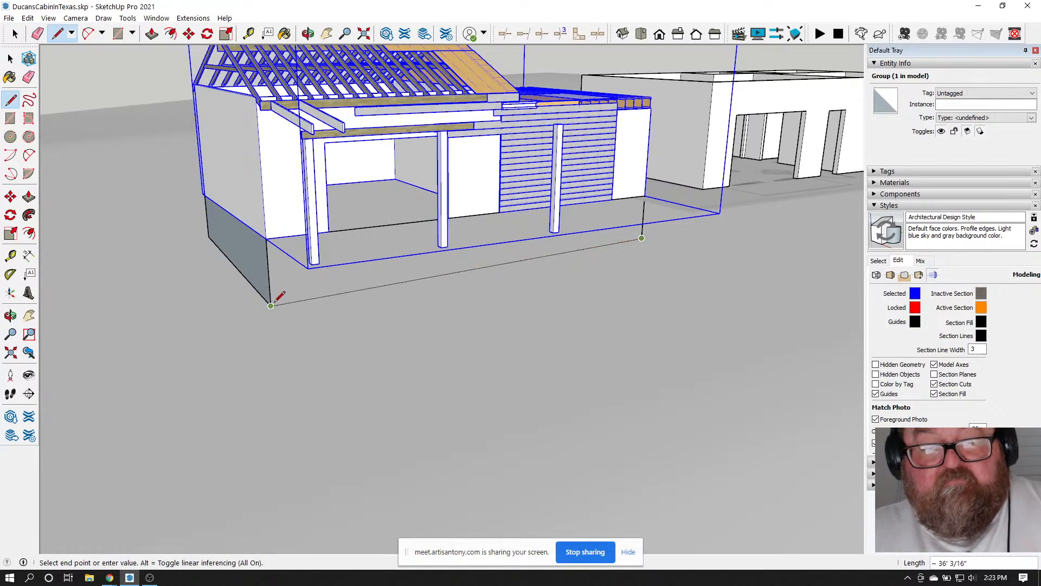
click(271, 305)
Draw a vertical line down from the back wall's bottom corner at the end away from the gable face
click(307, 33)
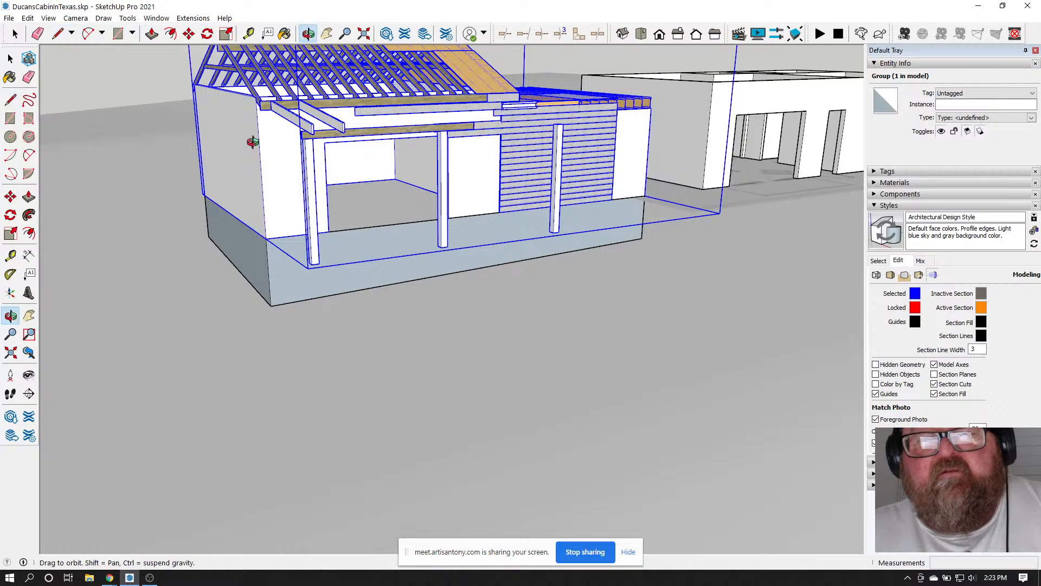
drag(569, 282, 603, 214)
scroll(371, 201, up, 1)
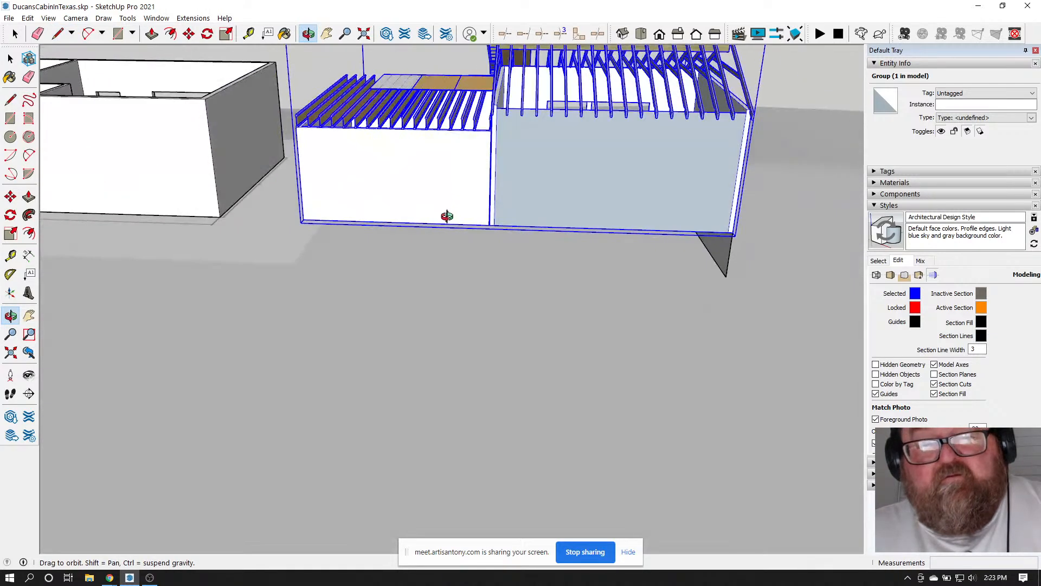
scroll(435, 216, up, 2)
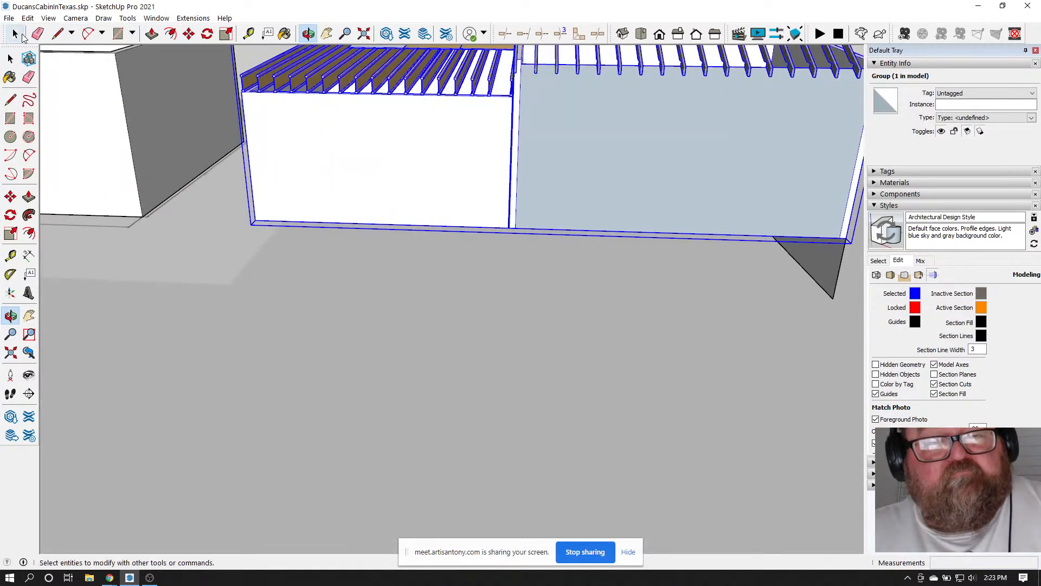
click(57, 33)
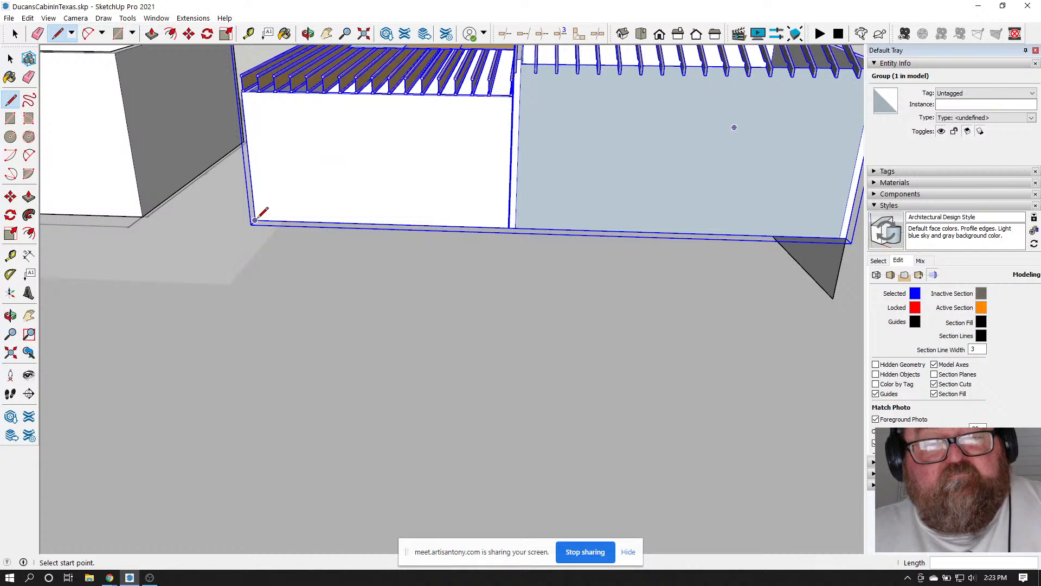
click(254, 220)
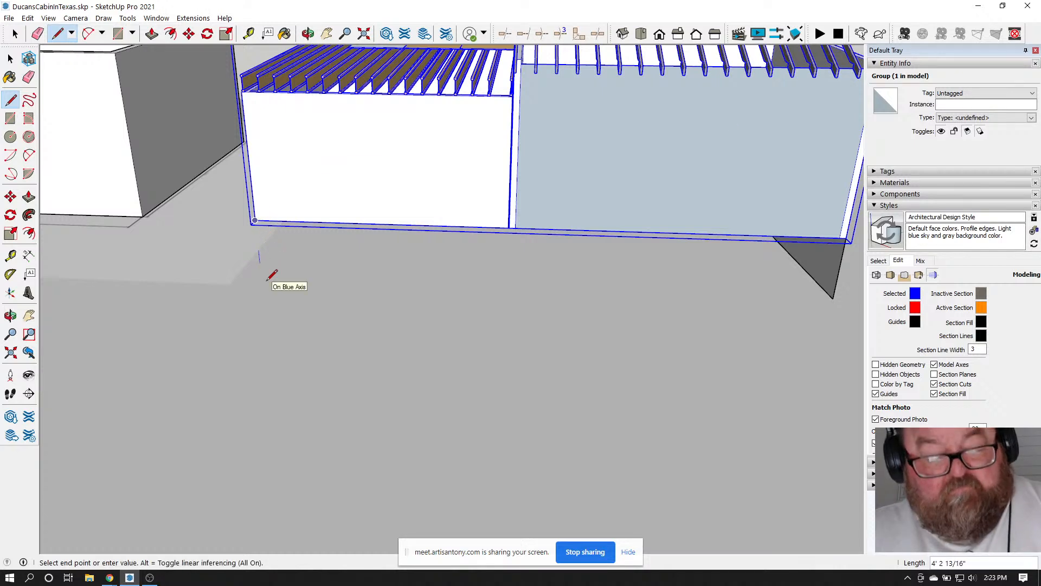
click(259, 263)
scroll(260, 263, down, 3)
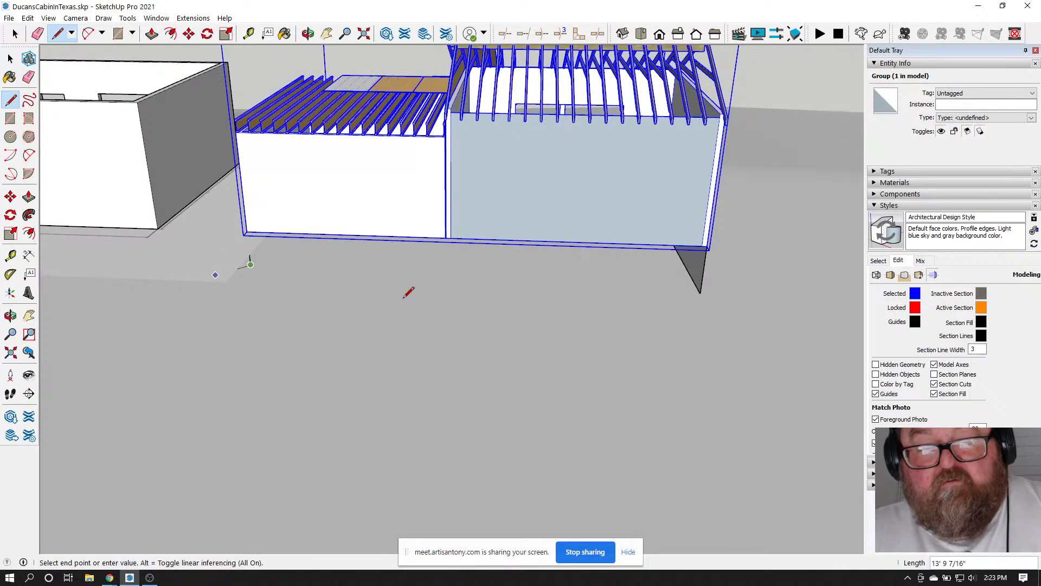
click(700, 293)
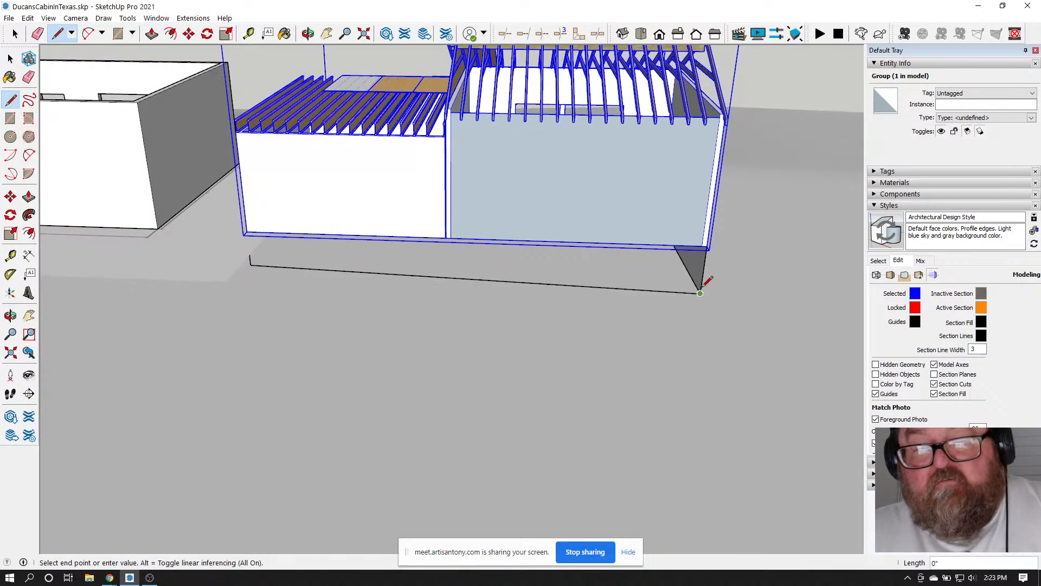
click(708, 246)
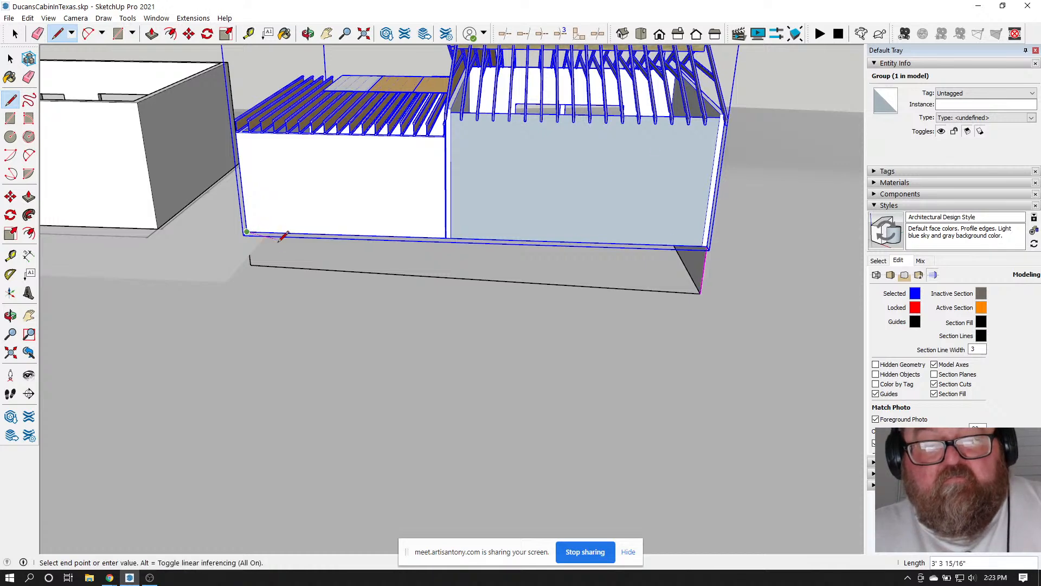
key(ctrl+z)
scroll(273, 260, up, 5)
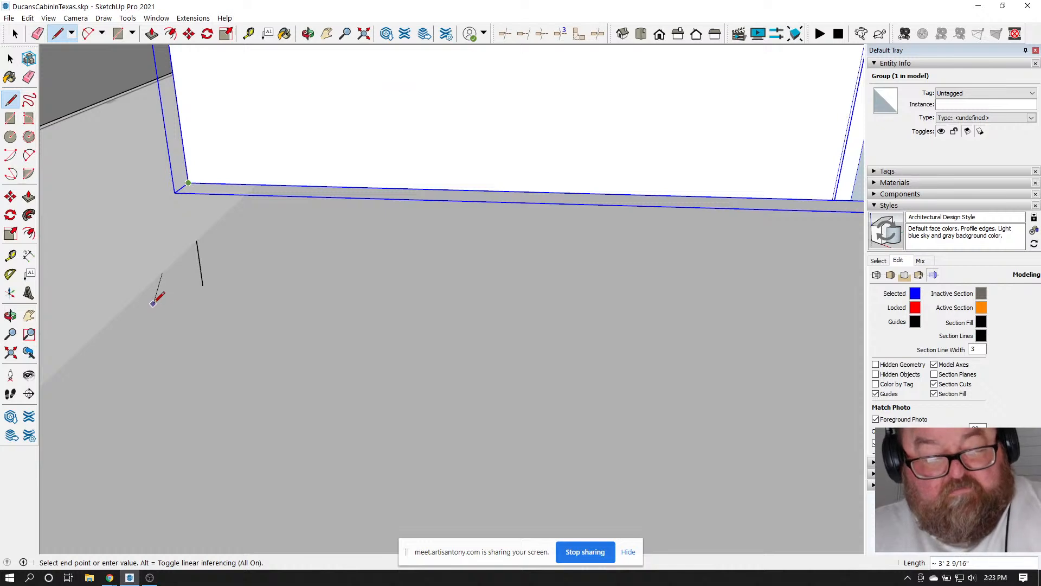
key(Escape)
Complete the vertical face below the back wall by drawing its bottom edge to the gable face and a 36' top edge along the wall base
click(202, 285)
scroll(203, 285, down, 6)
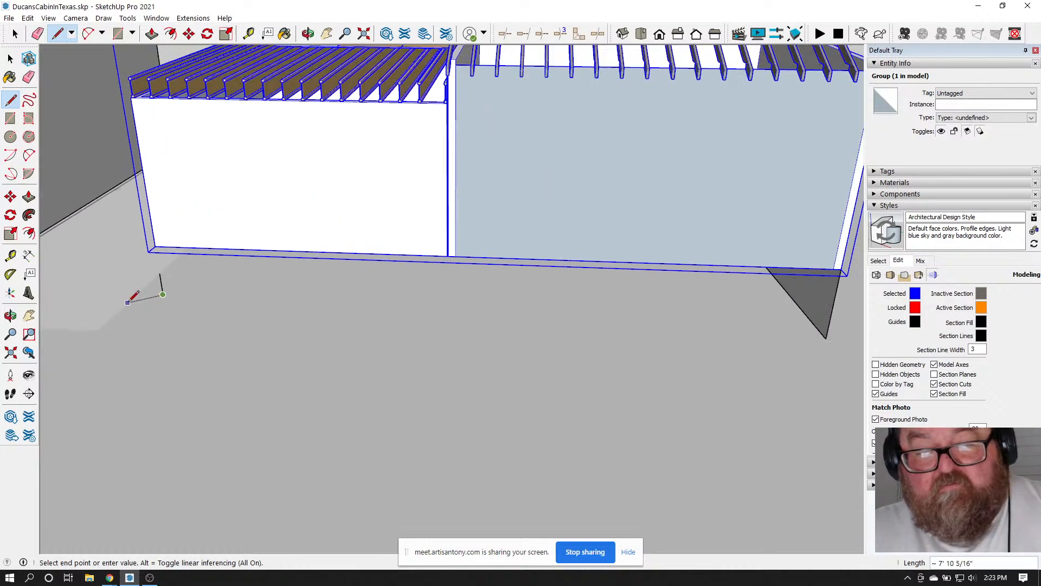
click(711, 332)
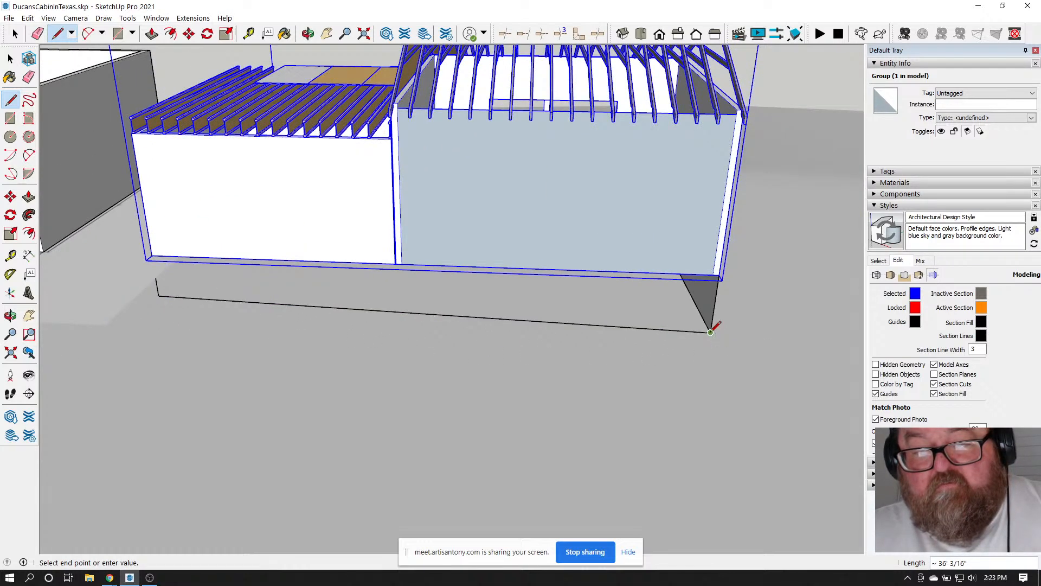
key(Escape)
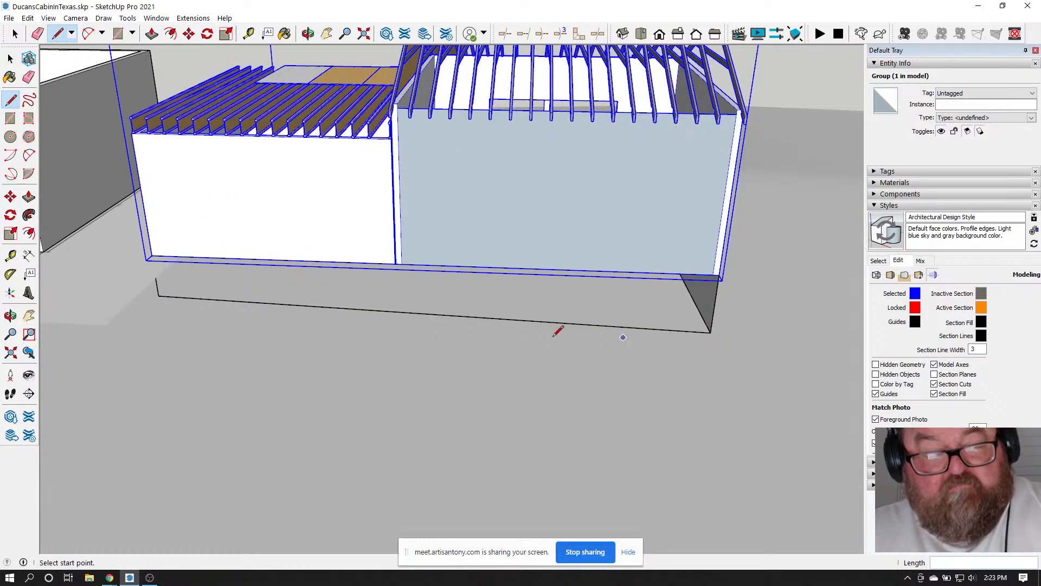
click(152, 255)
click(724, 272)
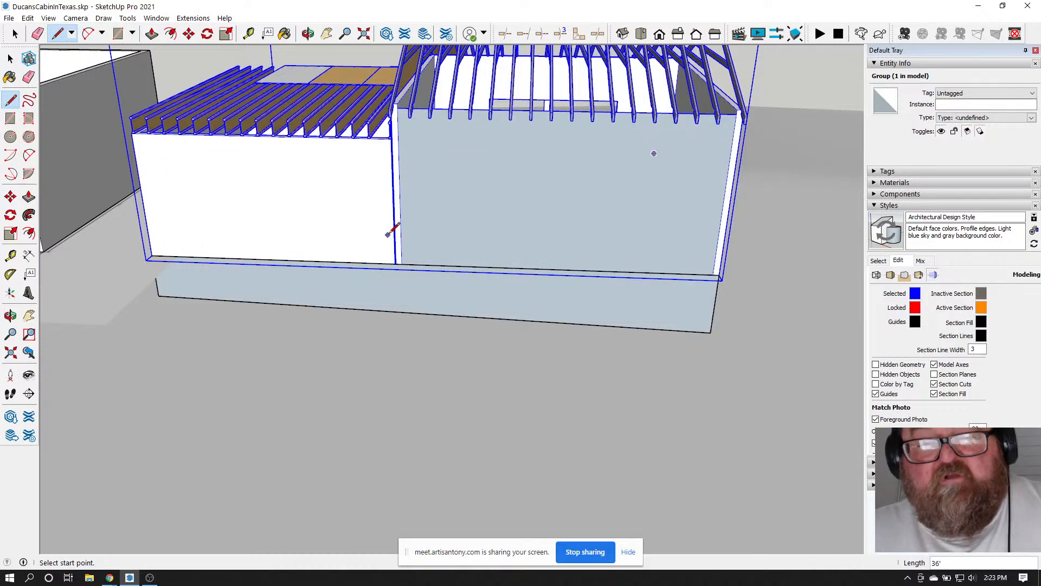
Select the location terrain with the roofless cabin walls and move both about 26' away from the framed cabin
click(308, 33)
drag(296, 163, 277, 287)
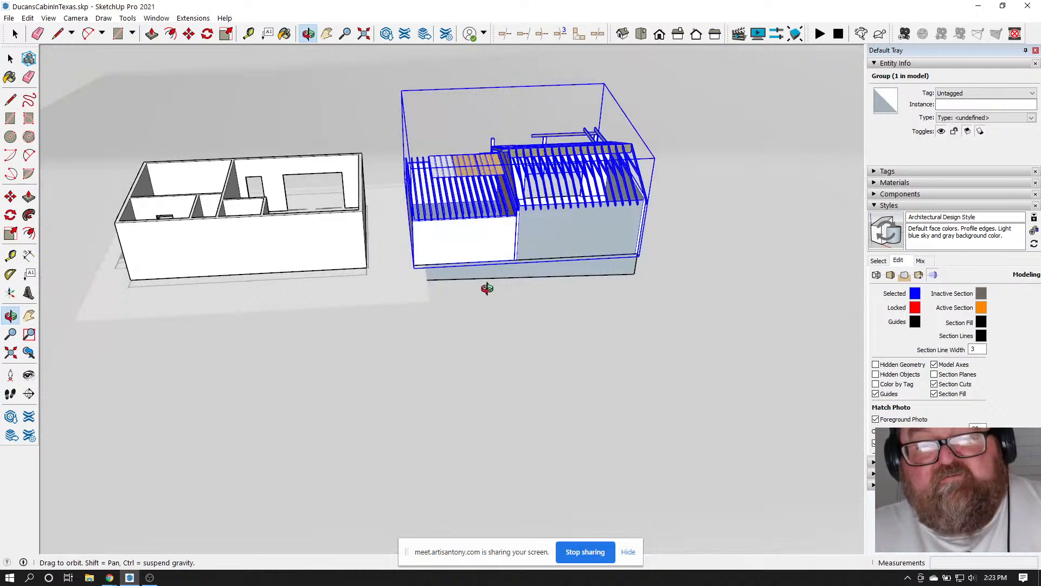
drag(487, 288, 487, 299)
click(11, 58)
click(181, 108)
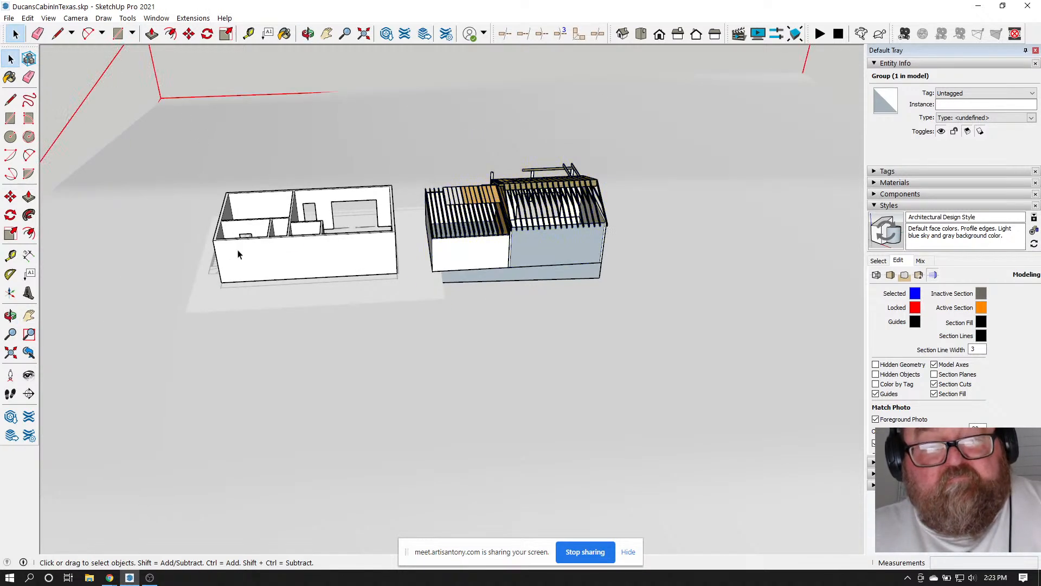
click(239, 288)
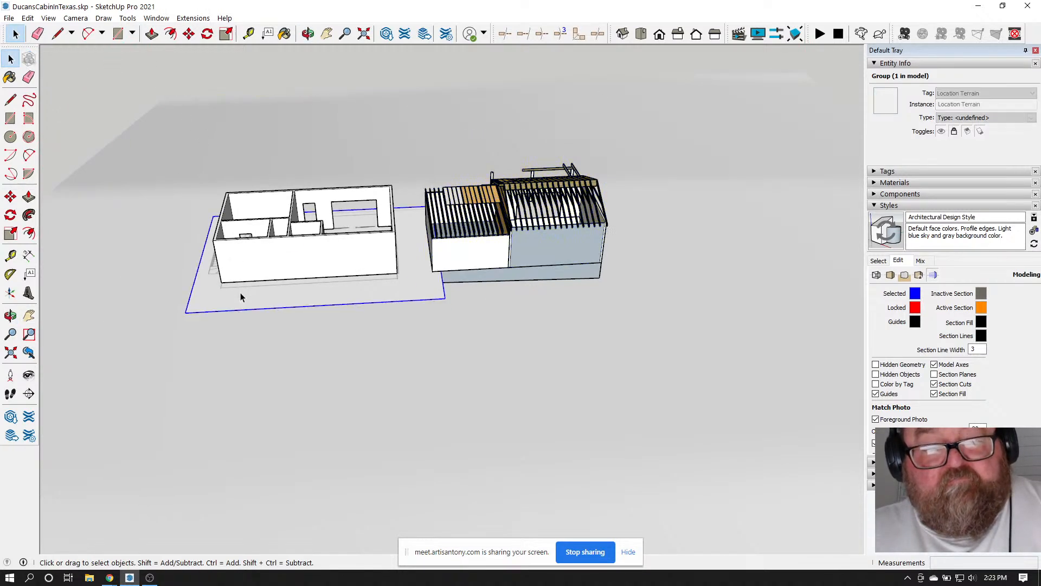
shift+click(327, 277)
click(189, 34)
click(366, 147)
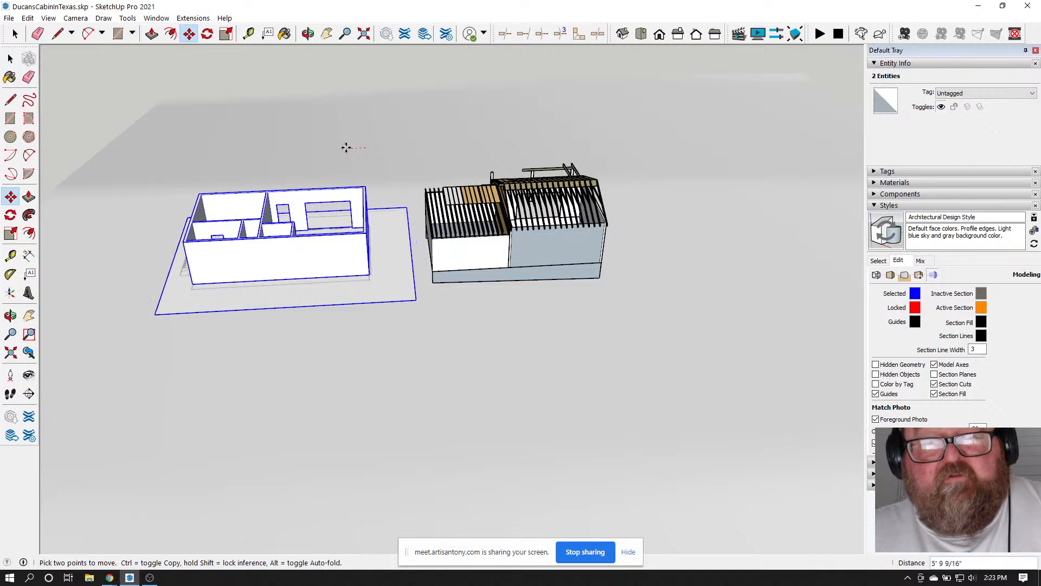
click(279, 153)
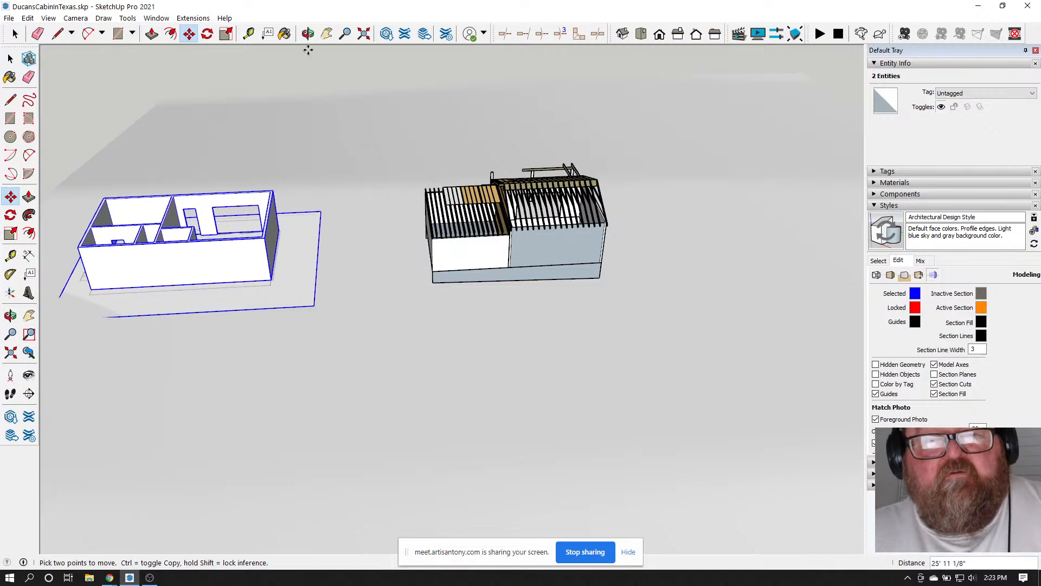
Close the foundation below the remaining end wall by drawing the bottom and top edges between the porch-side and back faces
click(308, 34)
drag(297, 204, 490, 267)
scroll(489, 267, up, 10)
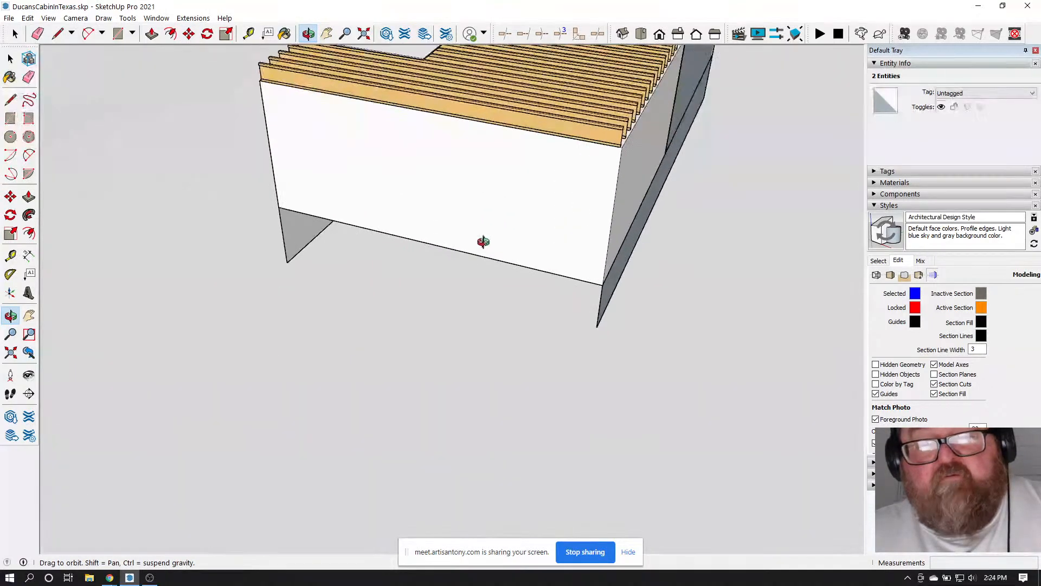
scroll(499, 191, up, 5)
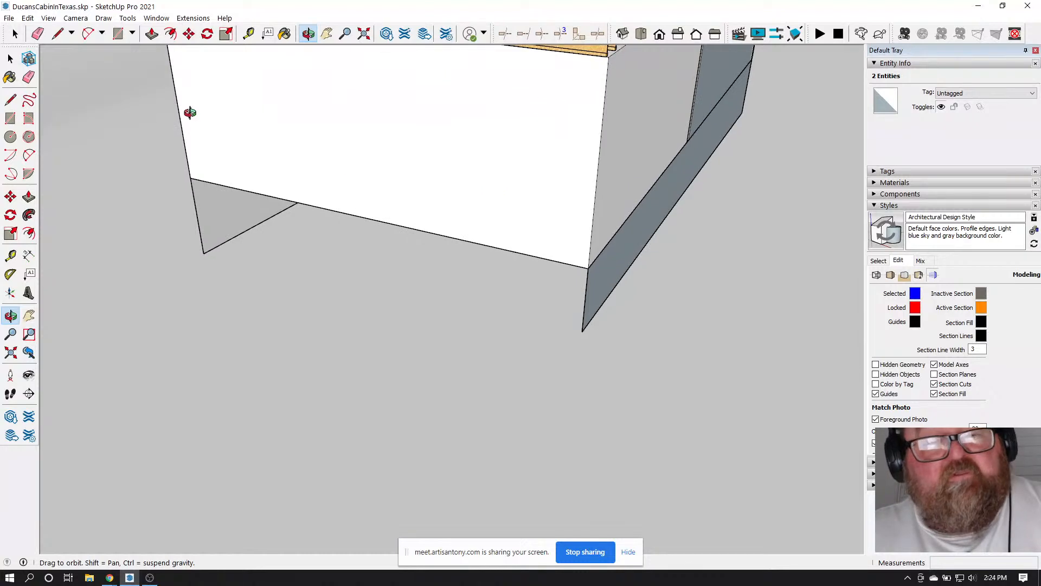
click(57, 33)
click(203, 253)
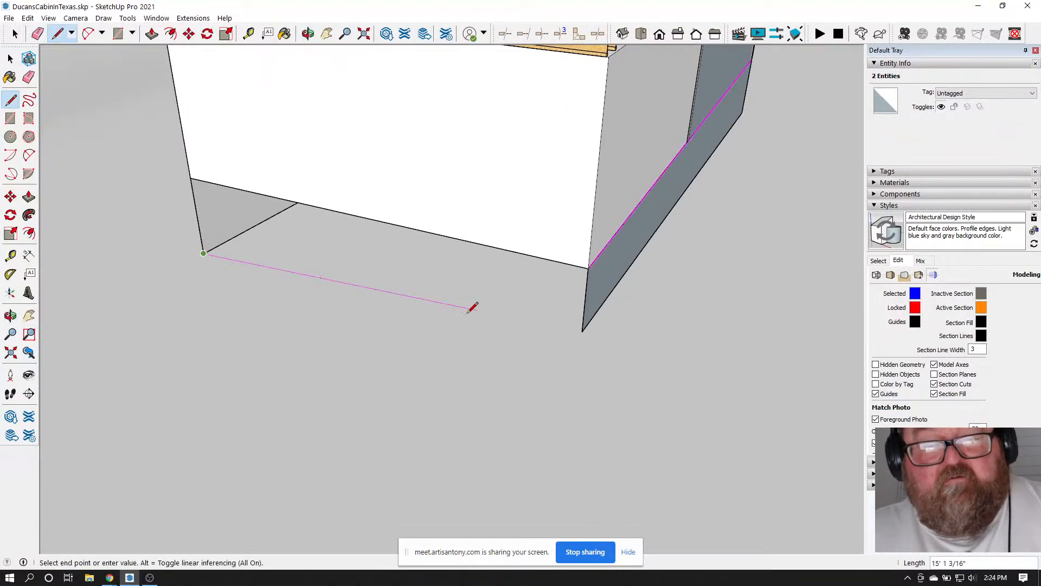
click(581, 329)
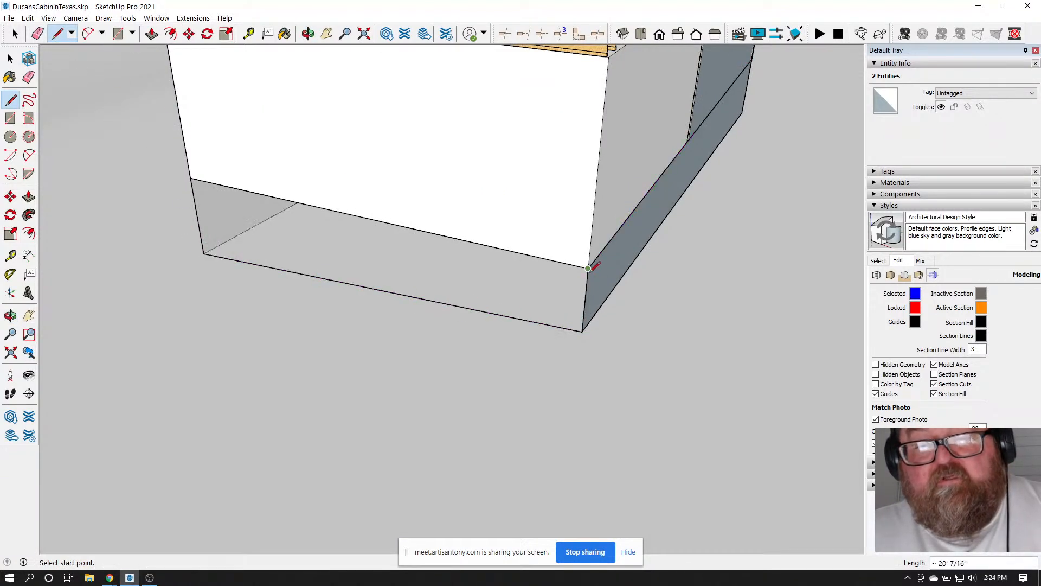
click(588, 268)
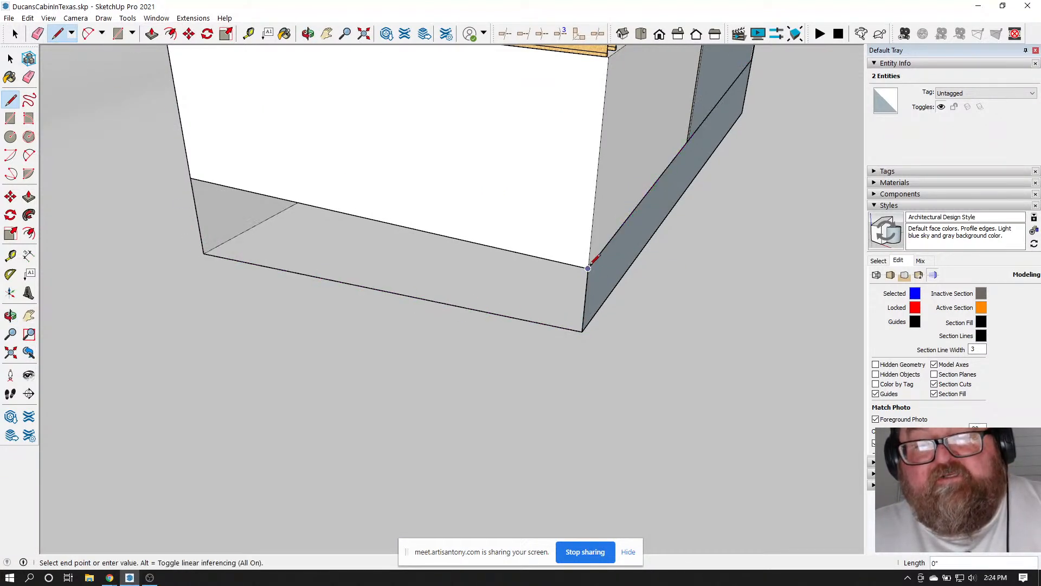
click(191, 178)
scroll(295, 332, down, 2)
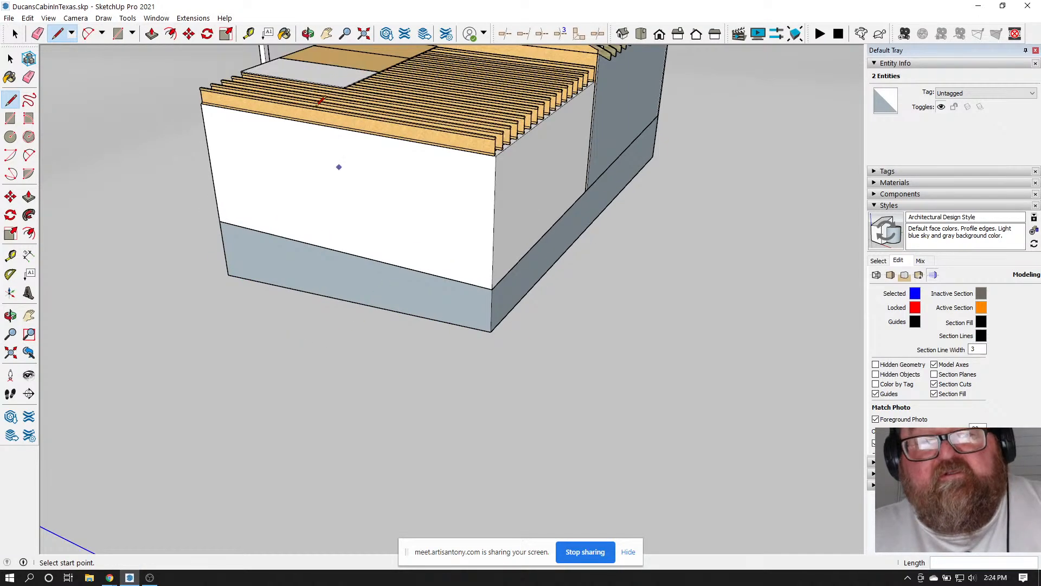
Select the framed cabin group and move it 60' along the red axis, off the foundation and away from the roofless cabin
click(307, 34)
drag(326, 217, 593, 265)
scroll(495, 272, down, 2)
drag(495, 272, 477, 342)
scroll(473, 357, up, 2)
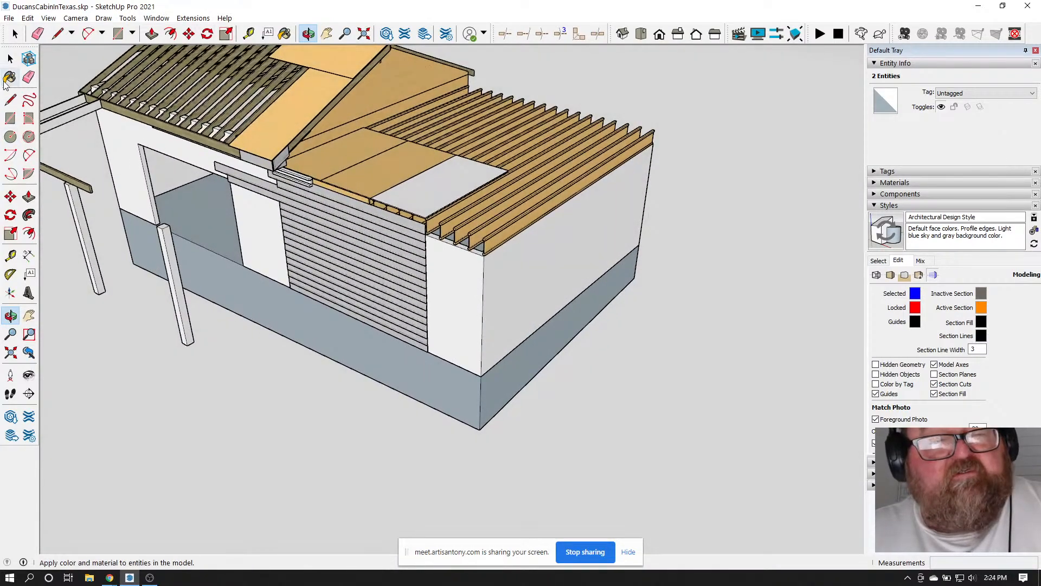
click(10, 57)
scroll(515, 380, down, 3)
click(529, 369)
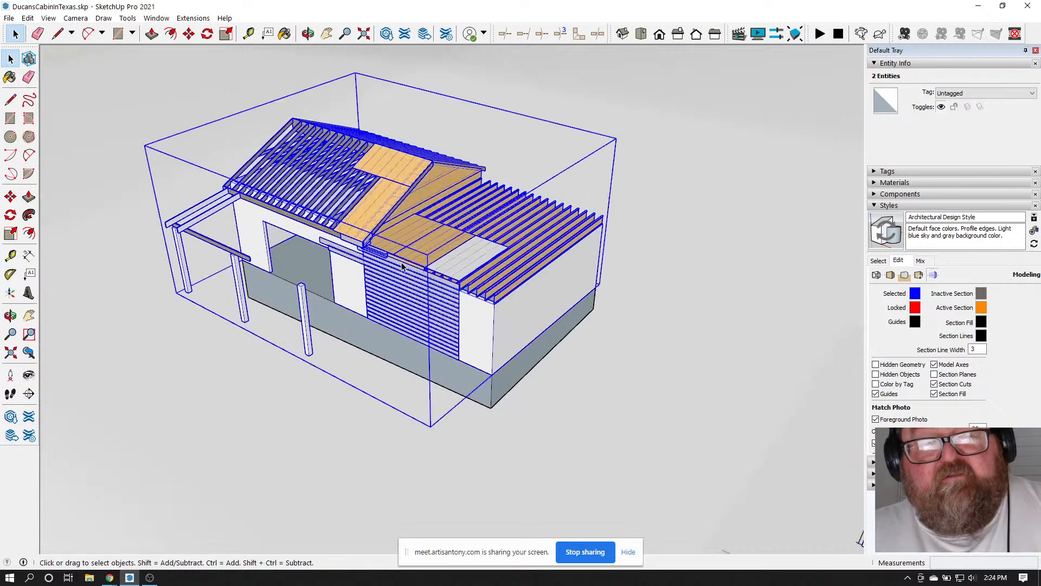
scroll(529, 368, down, 1)
scroll(530, 369, down, 2)
key(m)
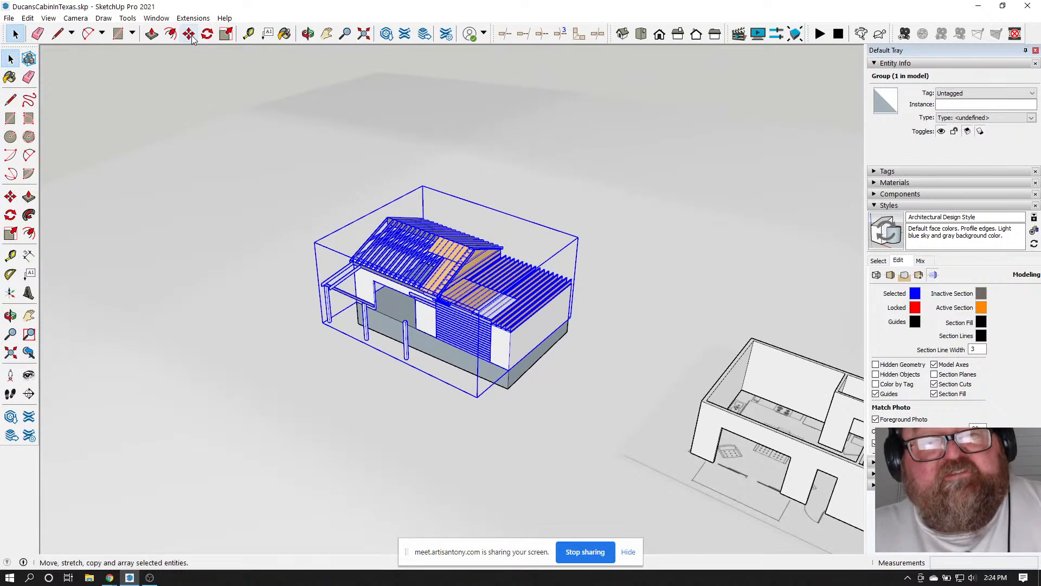
click(449, 420)
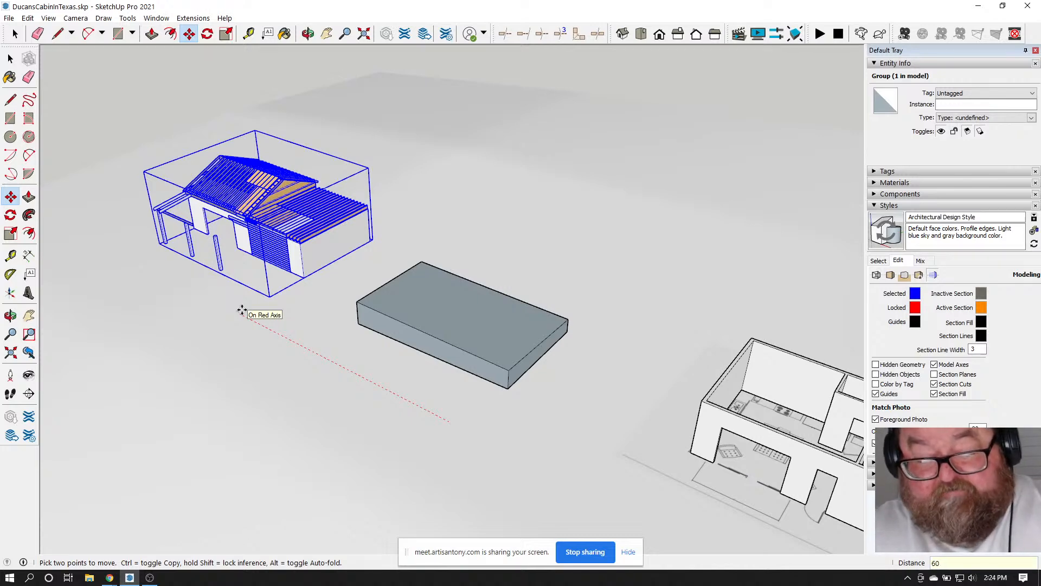
click(244, 309)
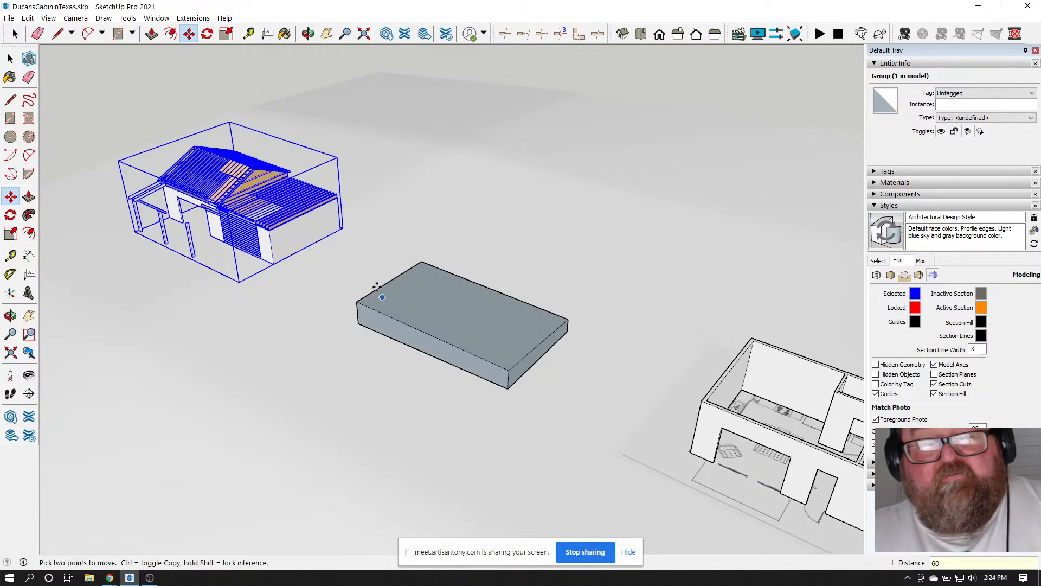
Offset the outline of the foundation block's top face inward by 7 5/8" to mark the stem wall thickness
key(o)
scroll(399, 295, up, 5)
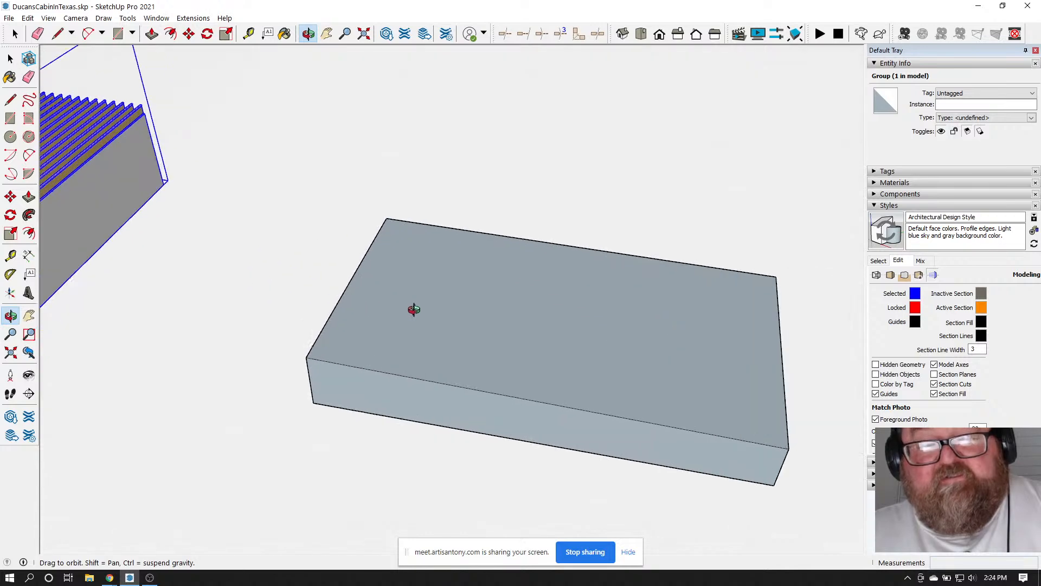
drag(414, 309, 488, 304)
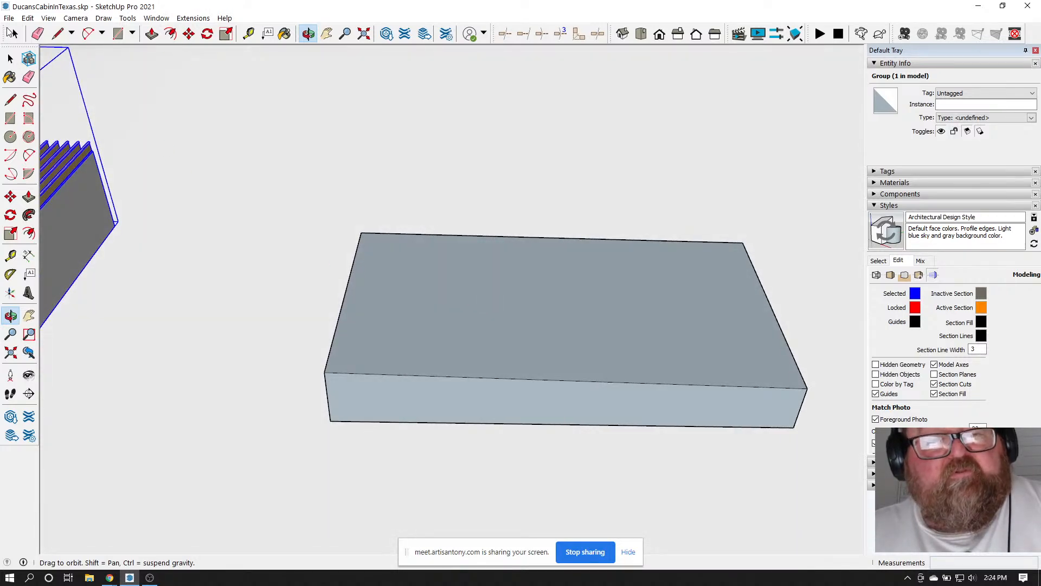
key(space)
click(418, 301)
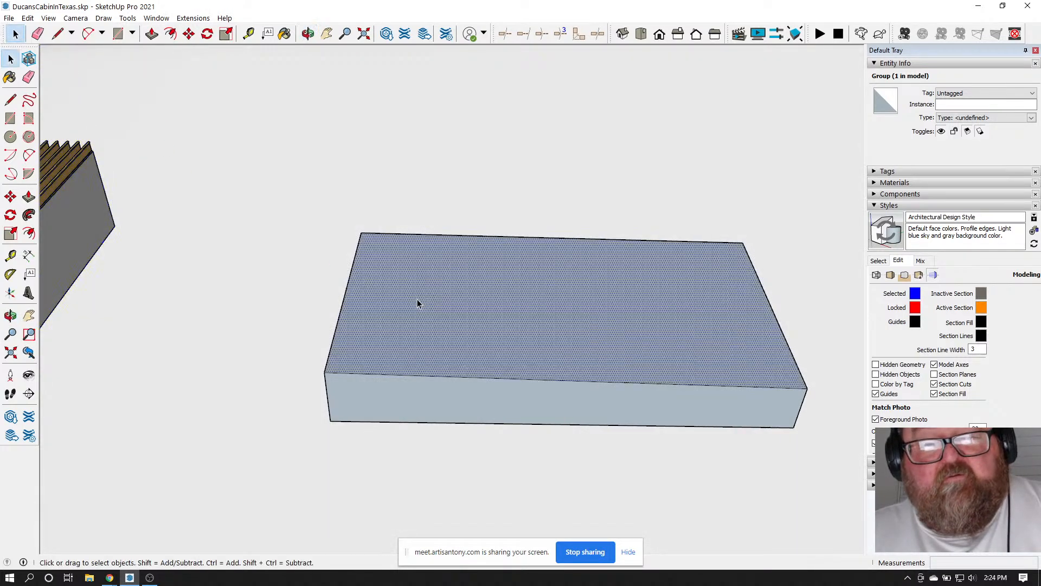
click(171, 34)
click(350, 269)
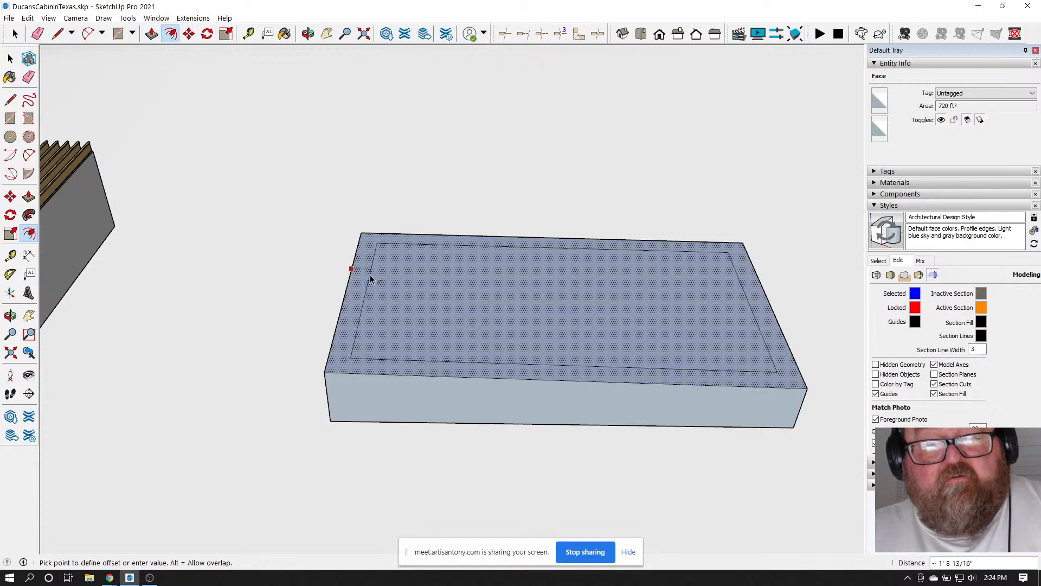
click(374, 278)
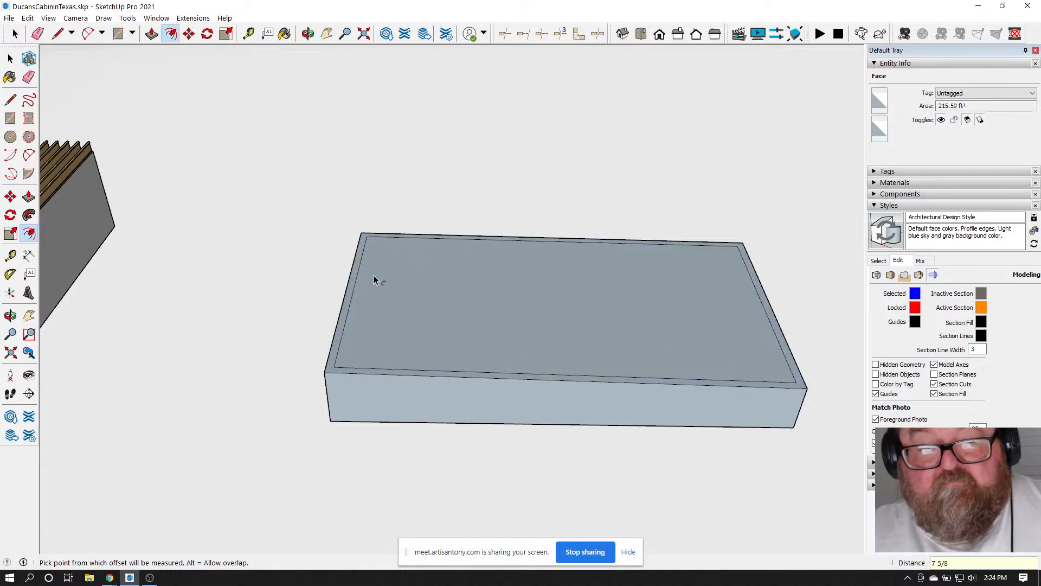
Try to push the inner top face of the foundation block down to the level of its bottom corner
scroll(373, 275, up, 2)
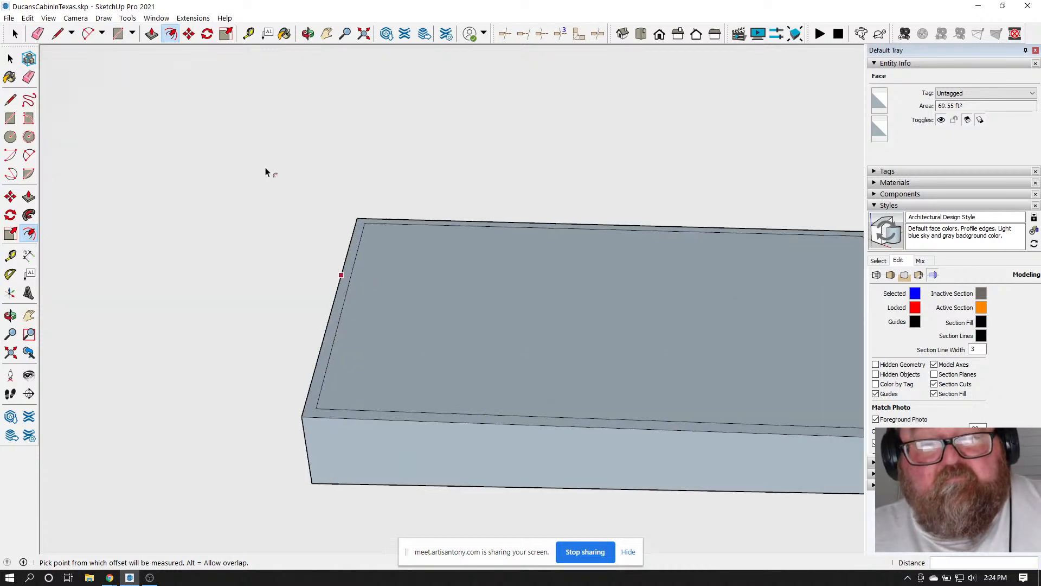
click(152, 34)
click(413, 255)
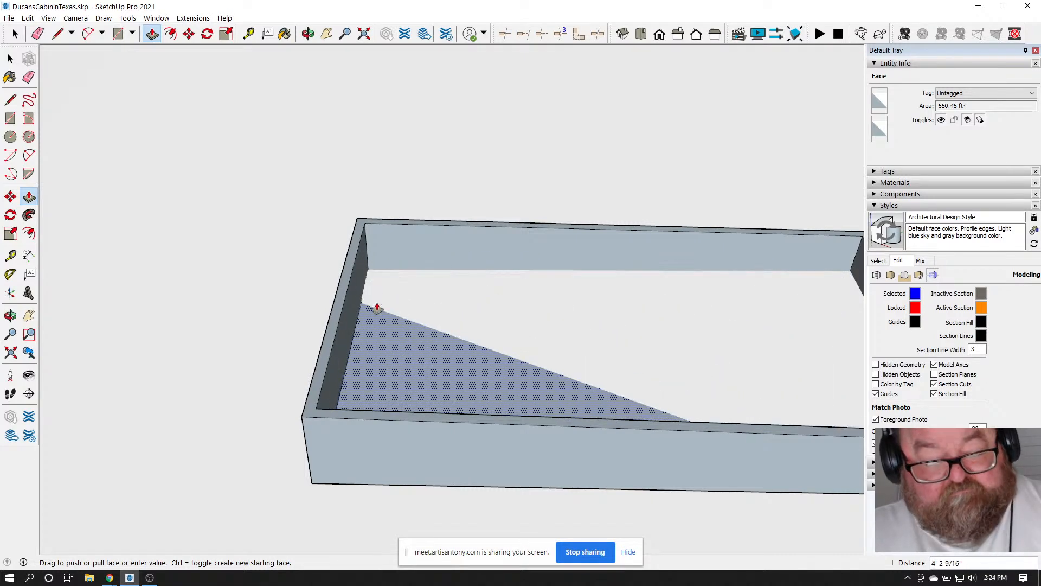
click(313, 491)
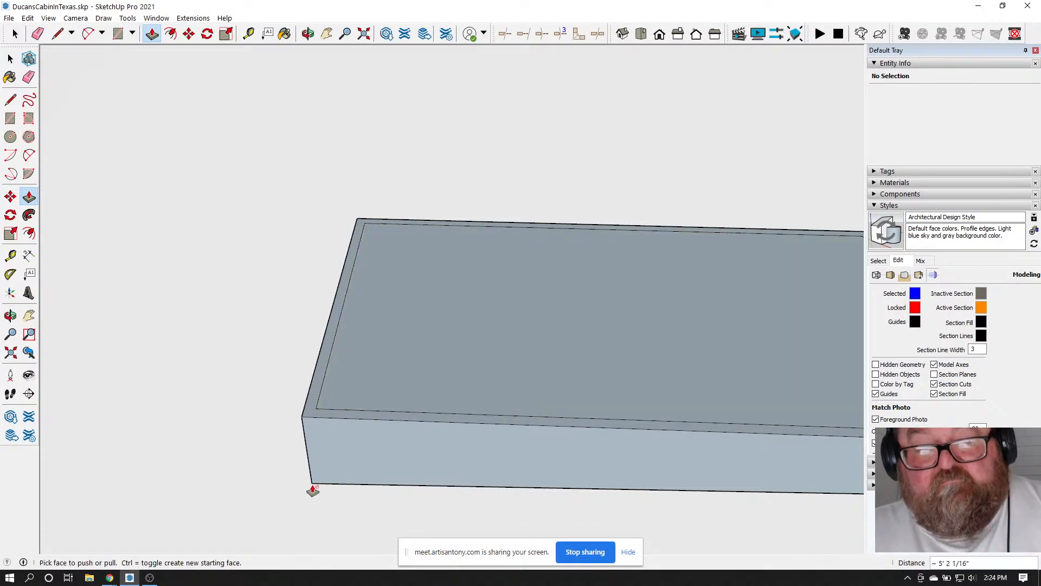
Delete the inner rectangular face on top of the box, leaving only the narrow rim around it
click(10, 58)
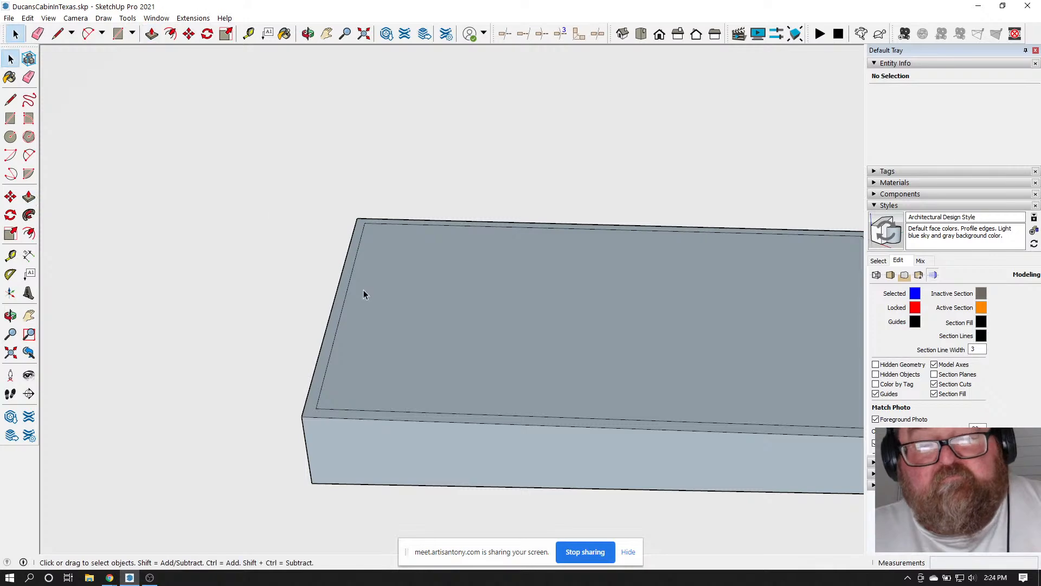
click(364, 289)
key(Delete)
scroll(364, 289, down, 4)
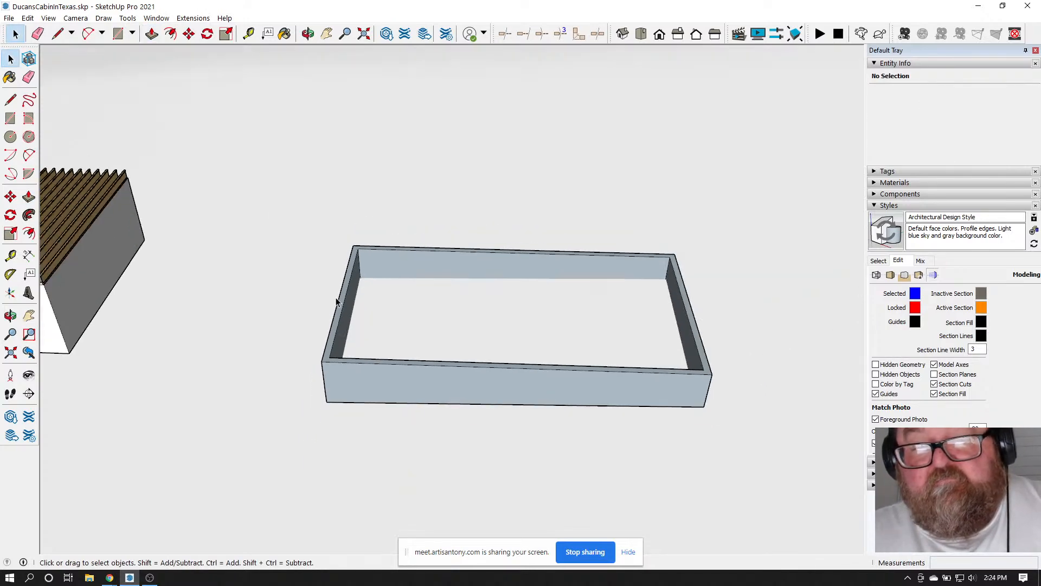
Select all connected geometry of the open box and reverse its faces
click(308, 34)
drag(456, 238, 459, 341)
scroll(459, 341, up, 3)
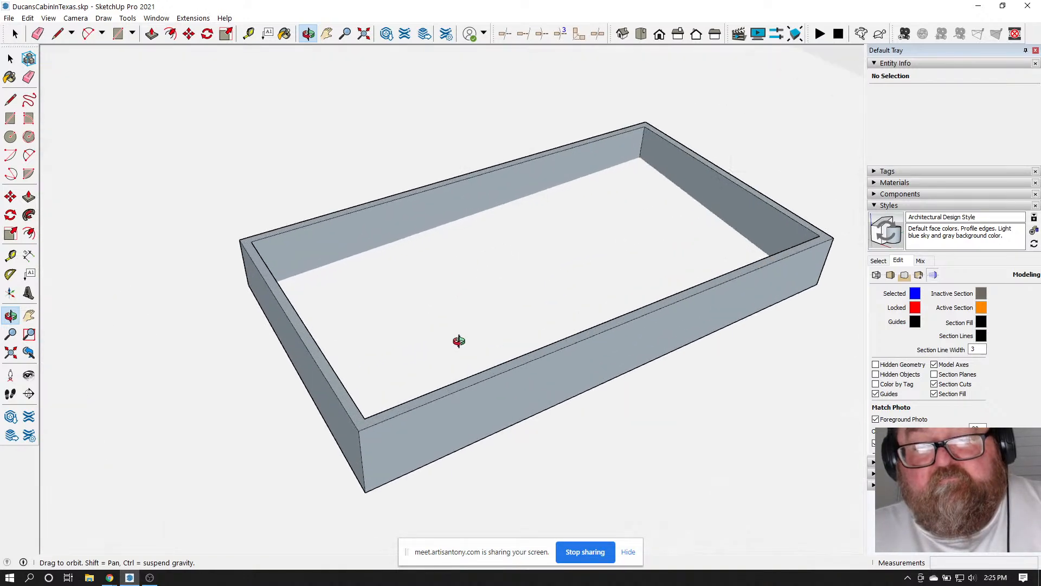
click(14, 34)
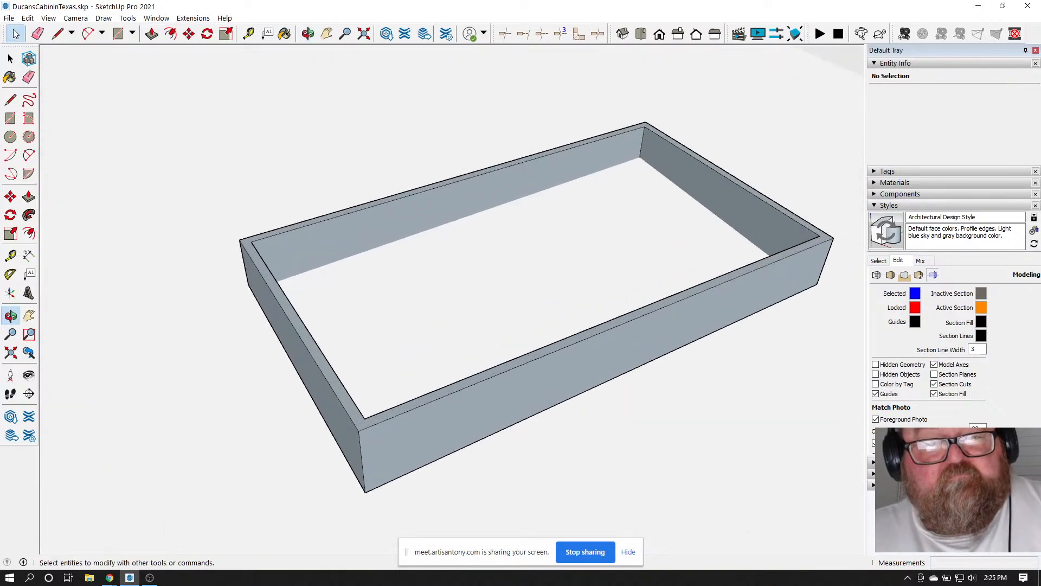
click(327, 227)
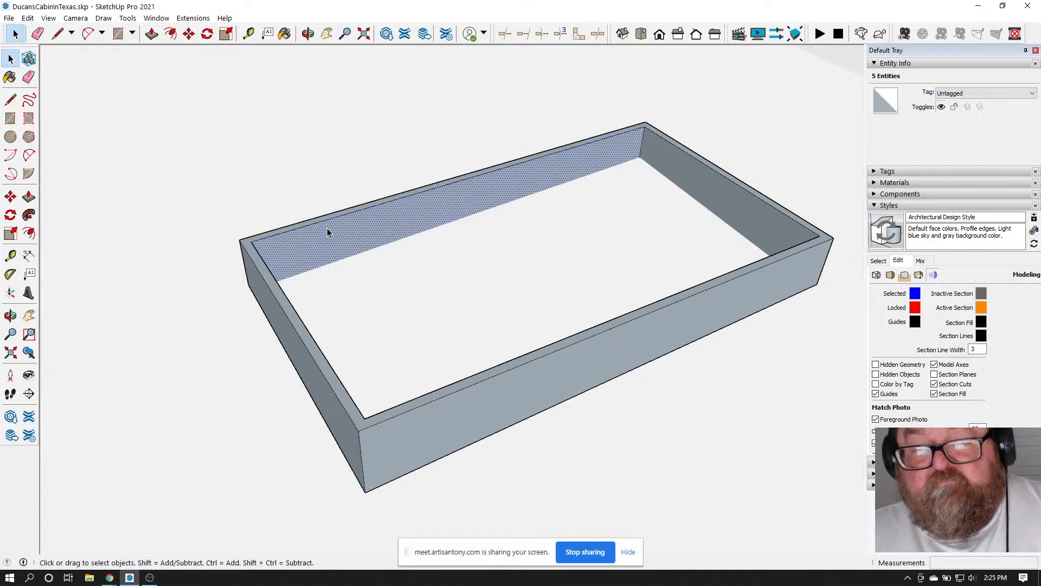
triple_click(327, 228)
right_click(328, 229)
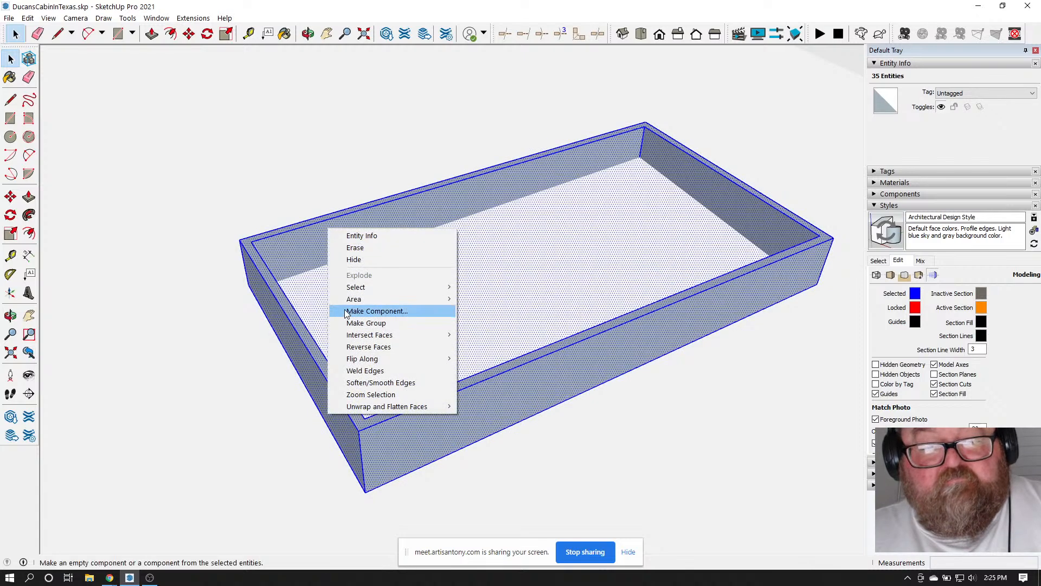
click(363, 347)
scroll(360, 324, down, 5)
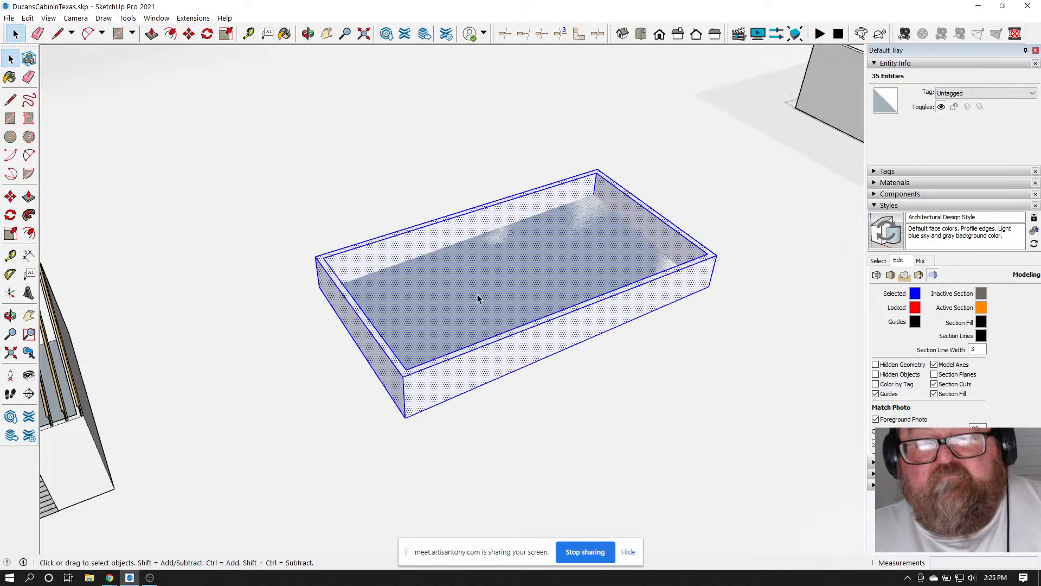
Measure the height of the open box's inside corner from the floor up to the rim
click(460, 234)
double_click(480, 296)
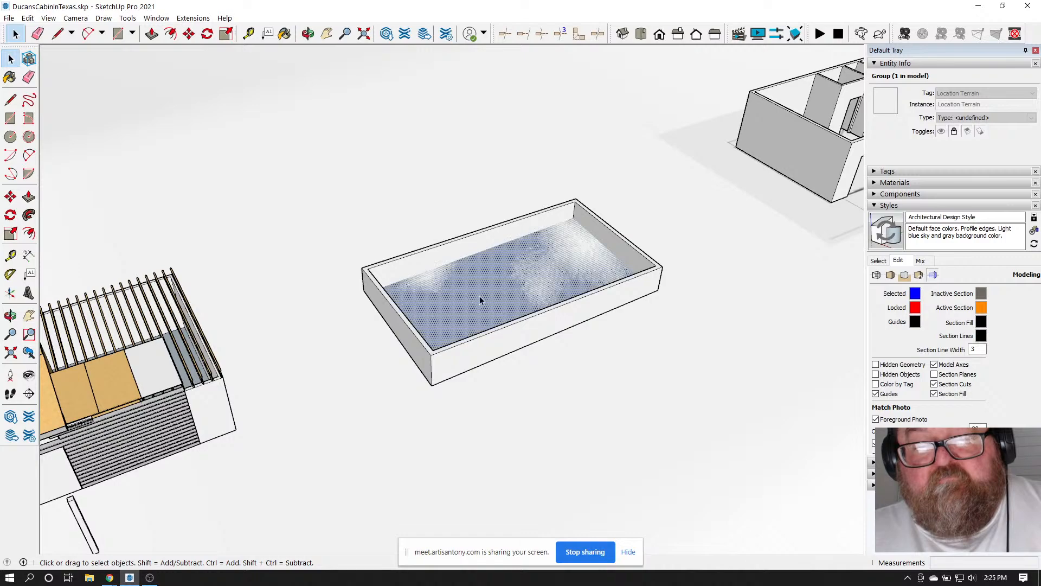
click(480, 296)
scroll(402, 200, down, 2)
click(308, 34)
drag(420, 167, 535, 233)
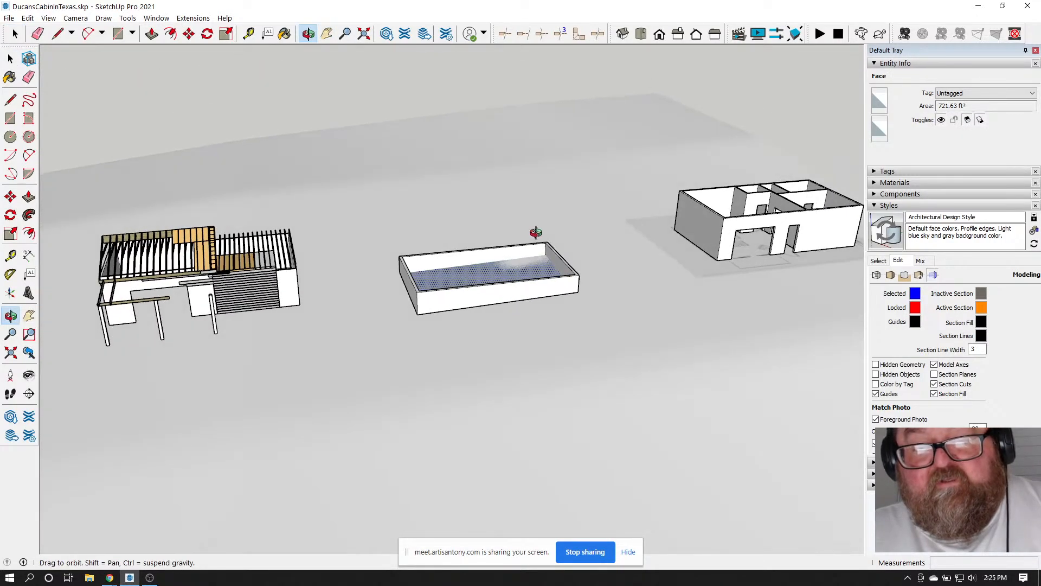
scroll(558, 239, up, 6)
drag(518, 281, 624, 291)
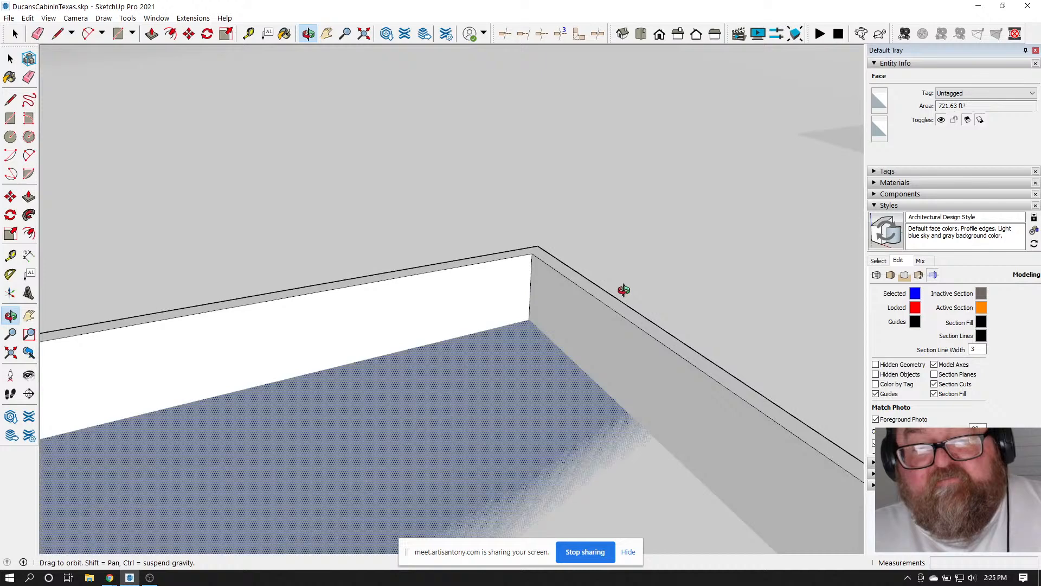
click(248, 33)
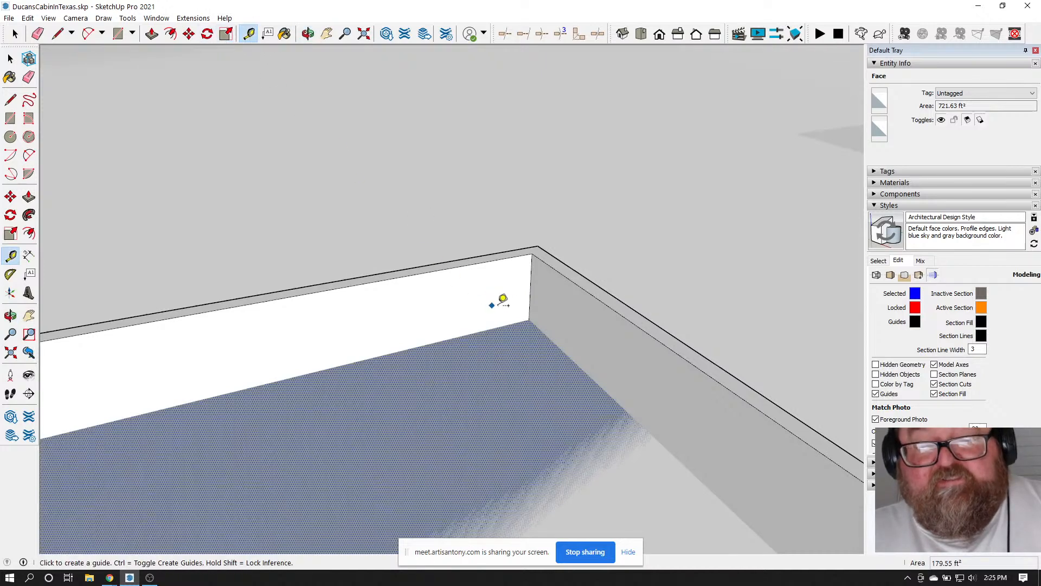
click(529, 318)
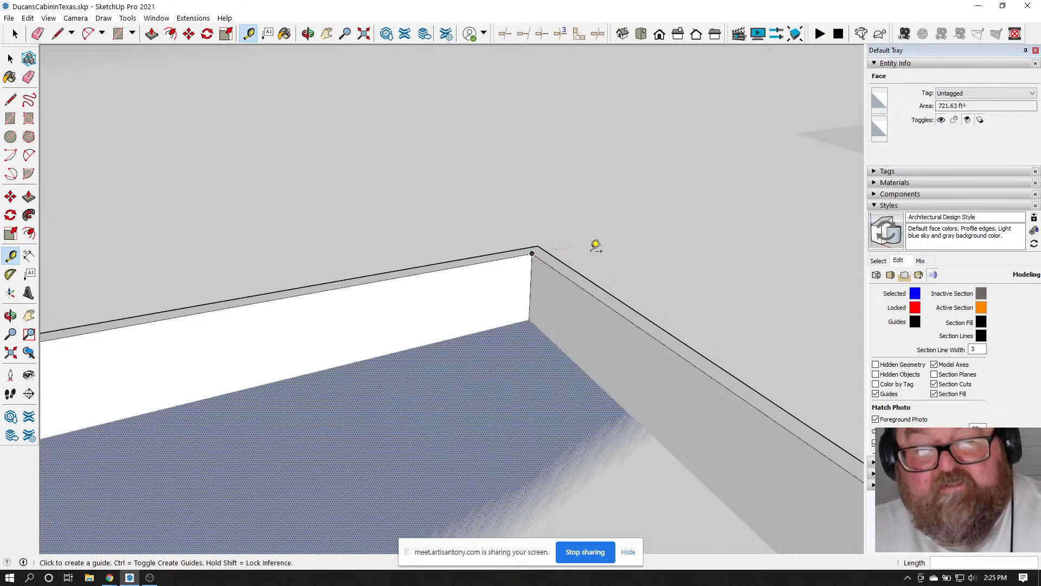
Examine the open box's walls and floor from several sides and in relation to the neighbouring buildings
scroll(596, 242, down, 6)
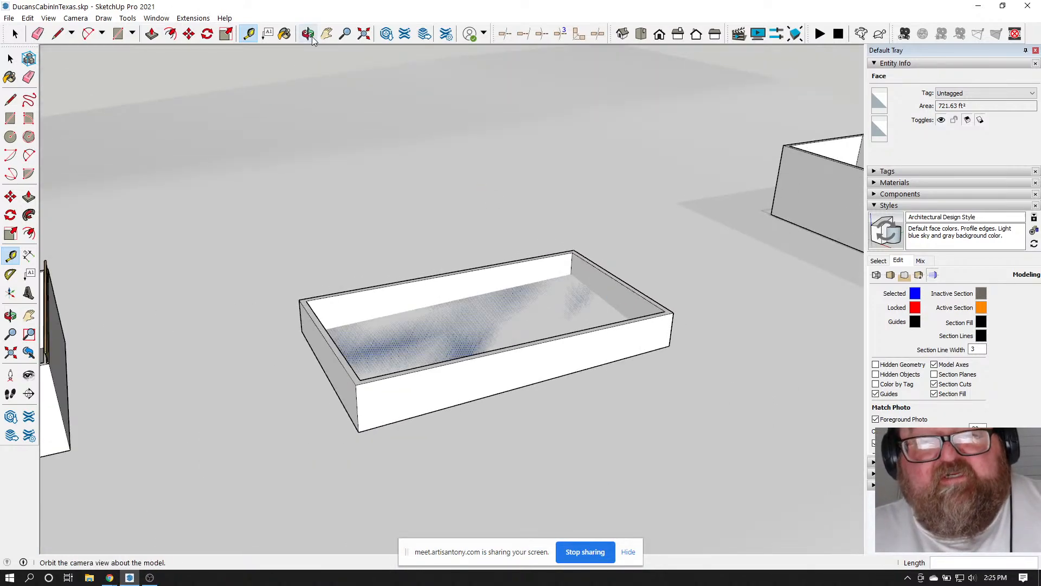
click(308, 34)
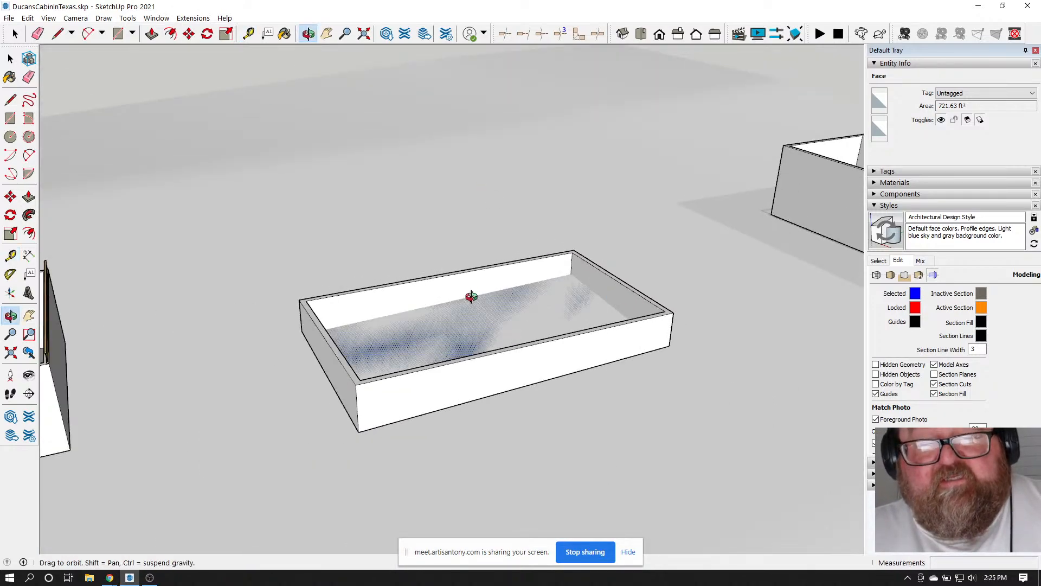
drag(472, 294, 472, 365)
scroll(471, 363, up, 3)
scroll(562, 358, down, 2)
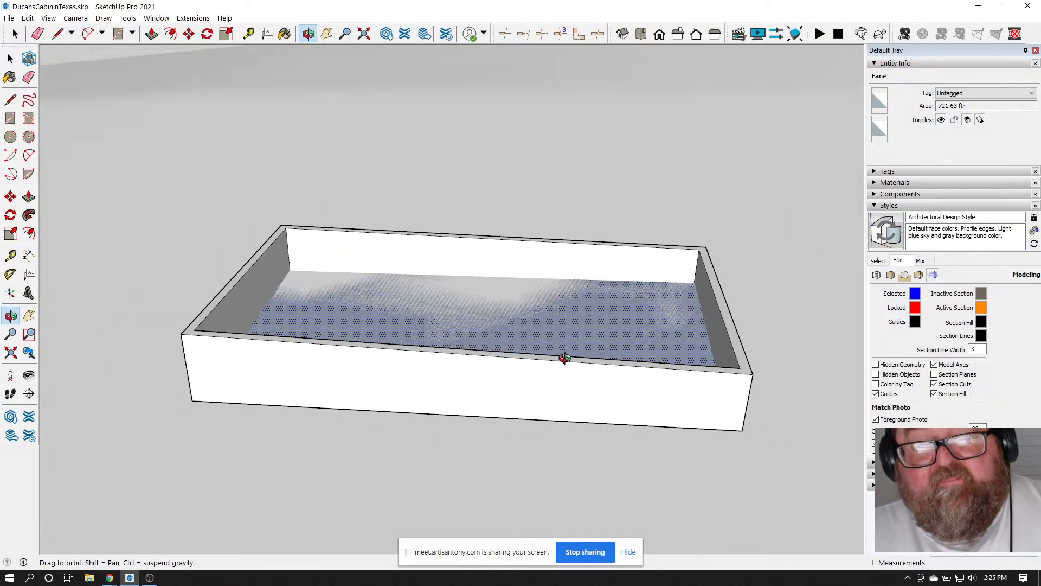
drag(425, 314, 511, 331)
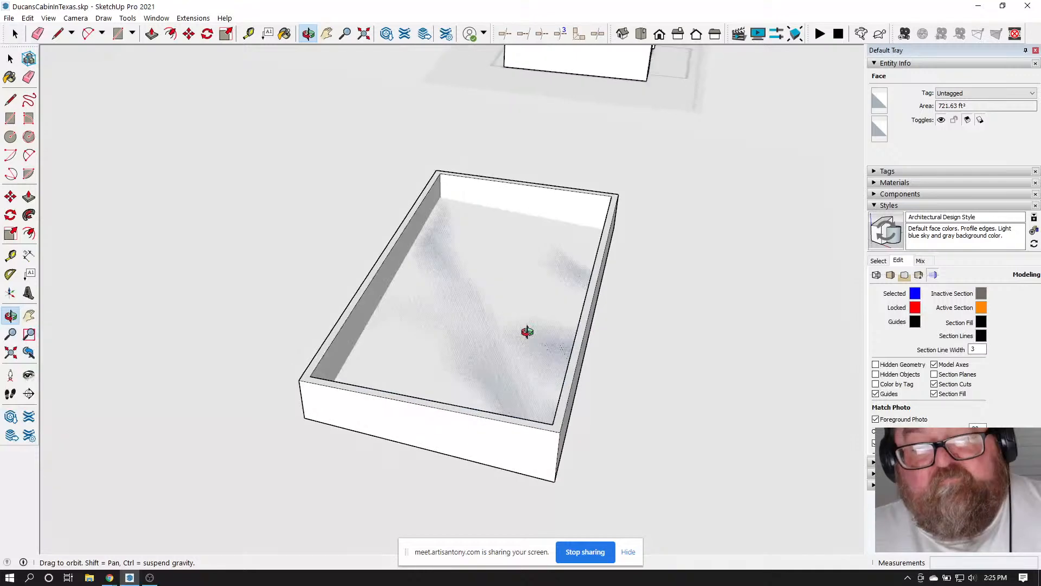
drag(609, 358, 211, 341)
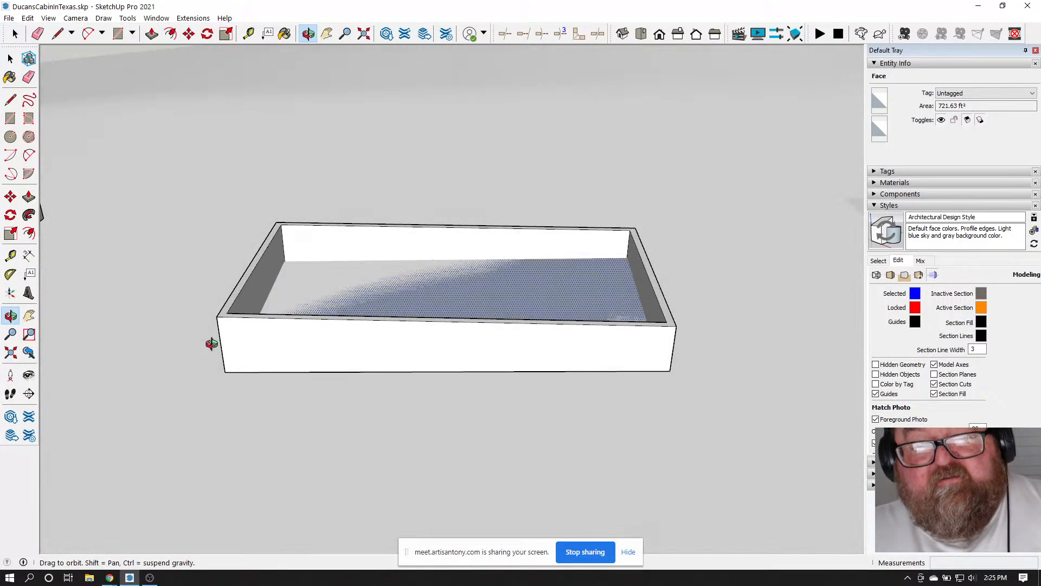
scroll(430, 356, down, 4)
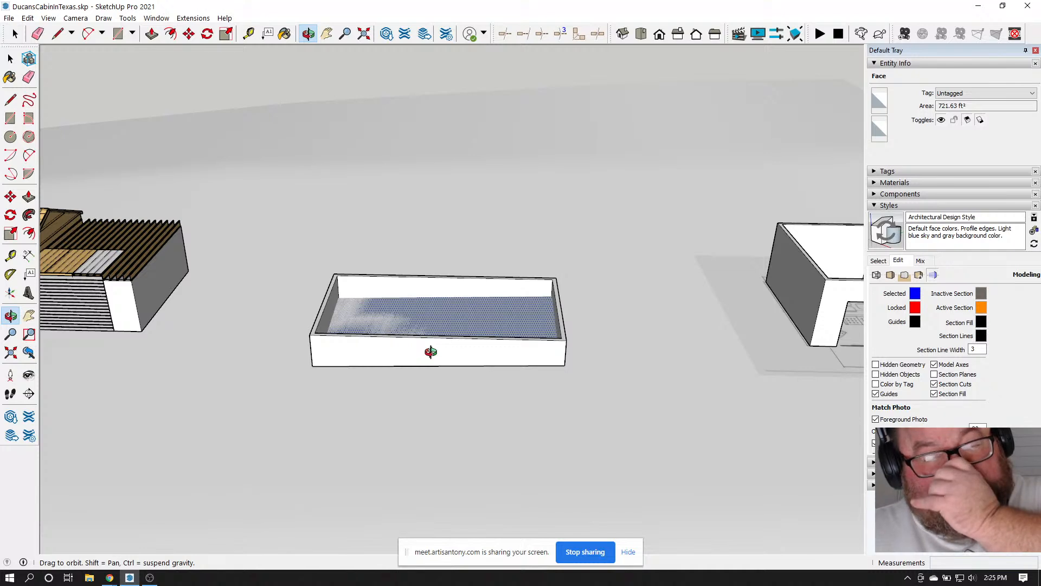
scroll(323, 341, up, 2)
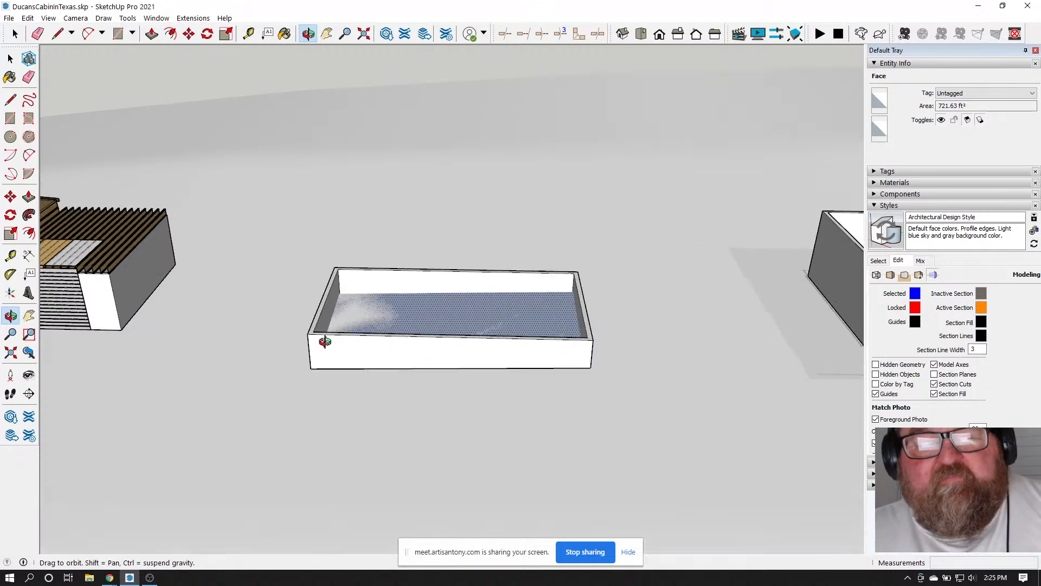
click(15, 33)
click(335, 350)
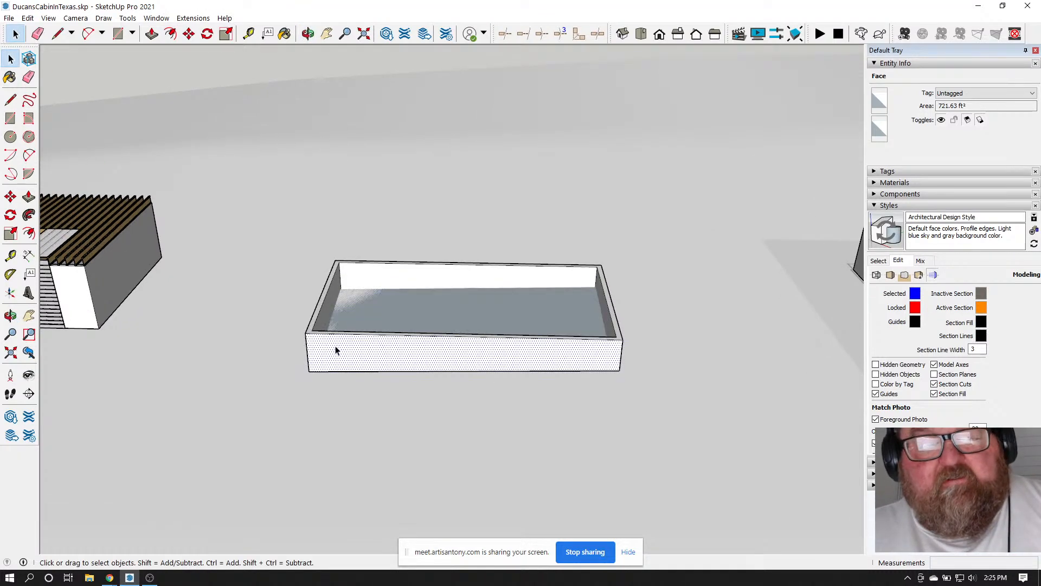
click(308, 34)
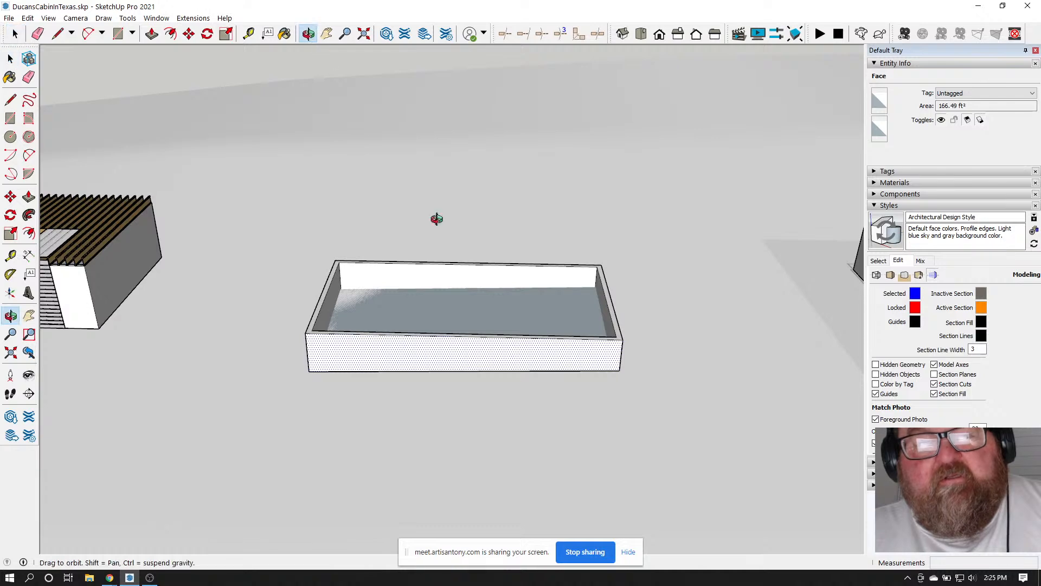
drag(433, 216, 525, 359)
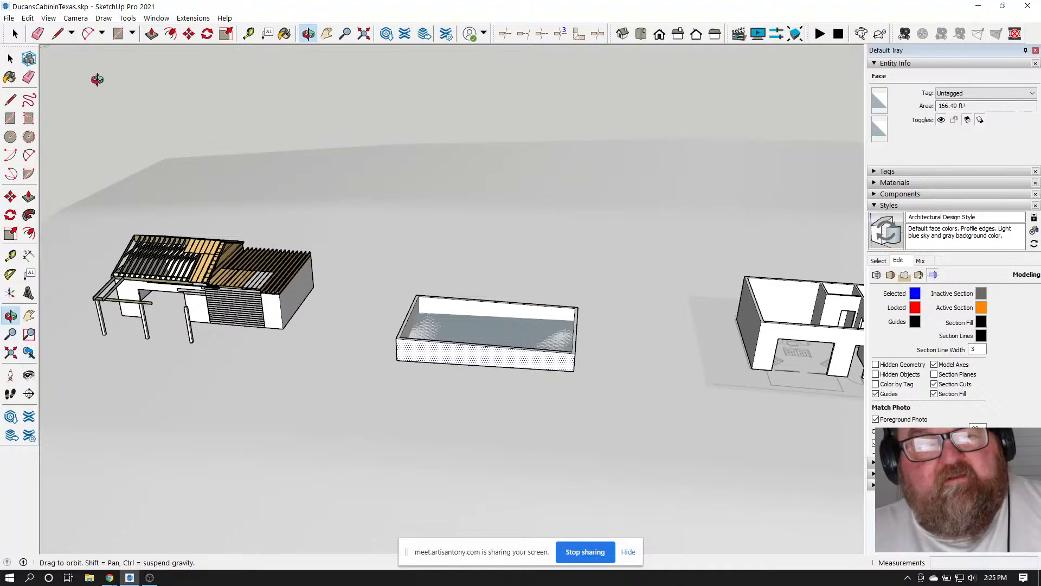
Select the whole open box and trace a line up one inside corner from the floor to the rim
click(14, 33)
drag(356, 235, 644, 453)
scroll(465, 347, up, 4)
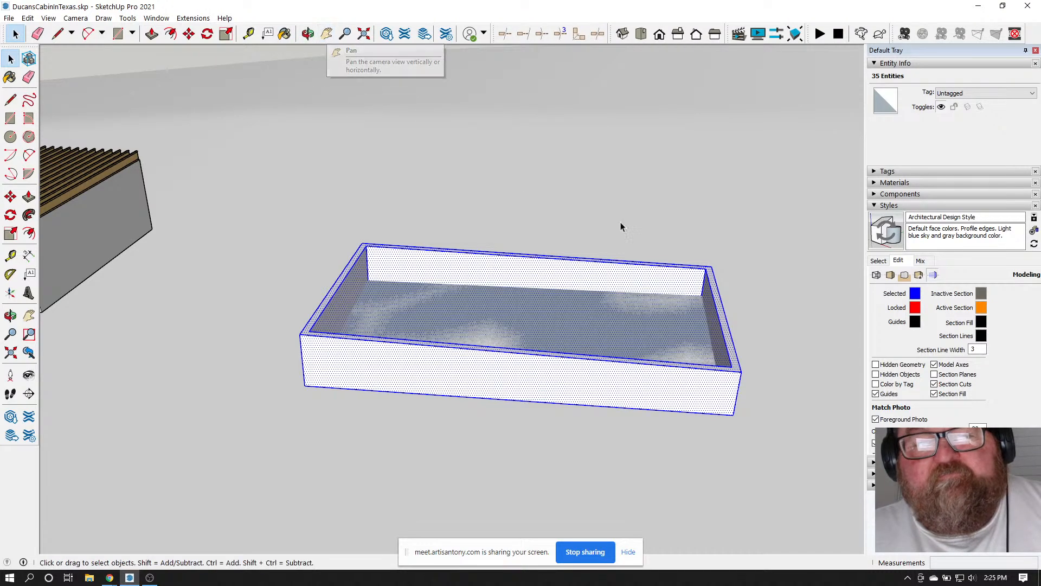
click(309, 34)
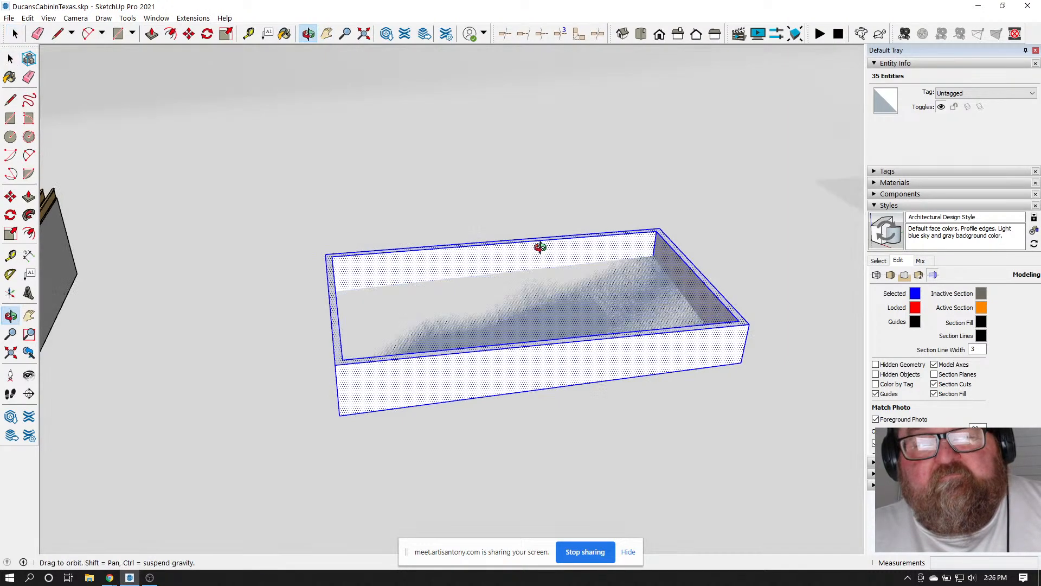
scroll(539, 244, up, 6)
scroll(674, 234, up, 1)
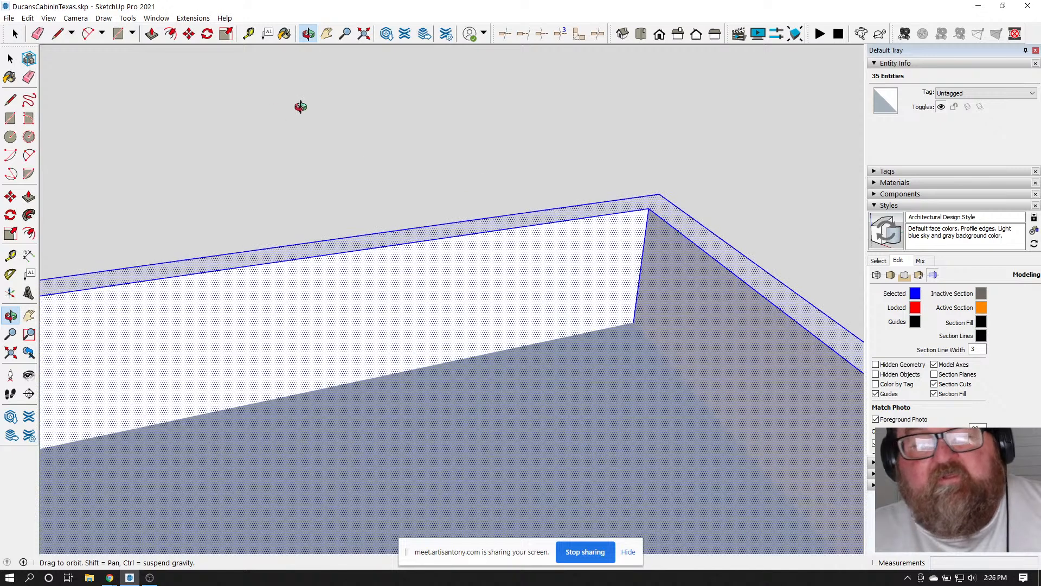
click(56, 35)
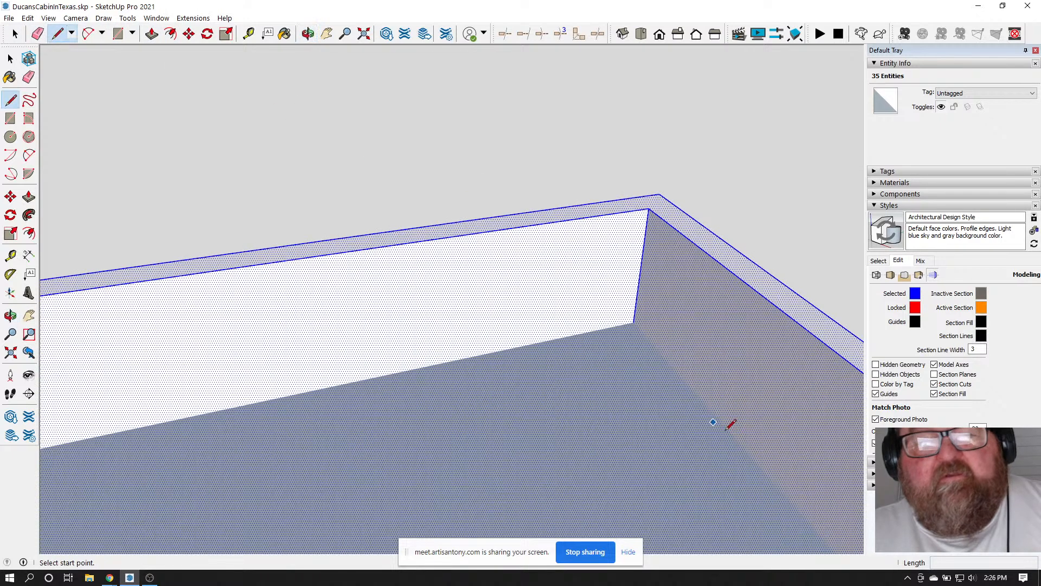
click(632, 322)
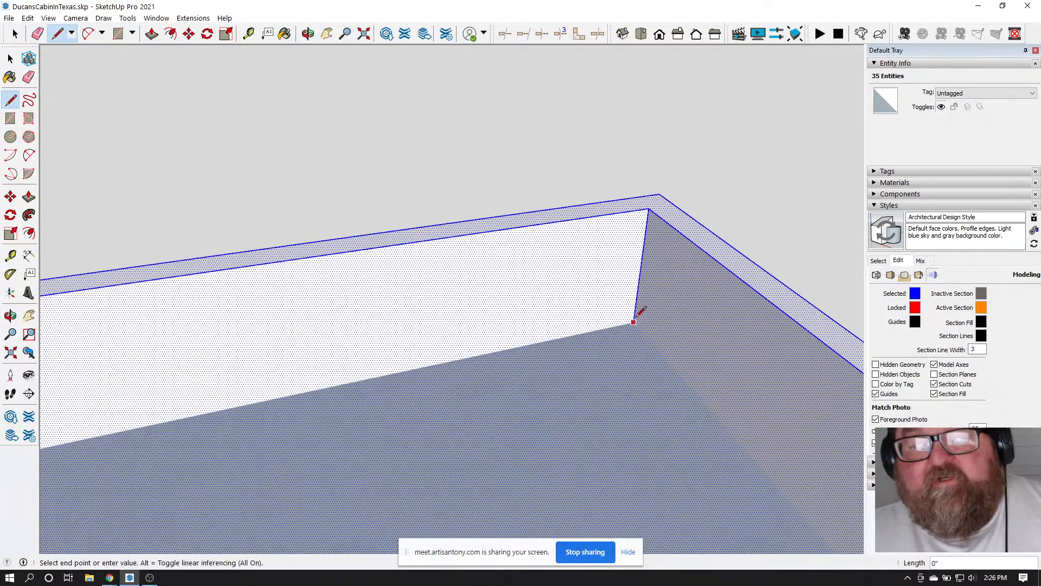
click(650, 208)
Combine the selected walls and floor of the open box into a group
scroll(609, 214, down, 4)
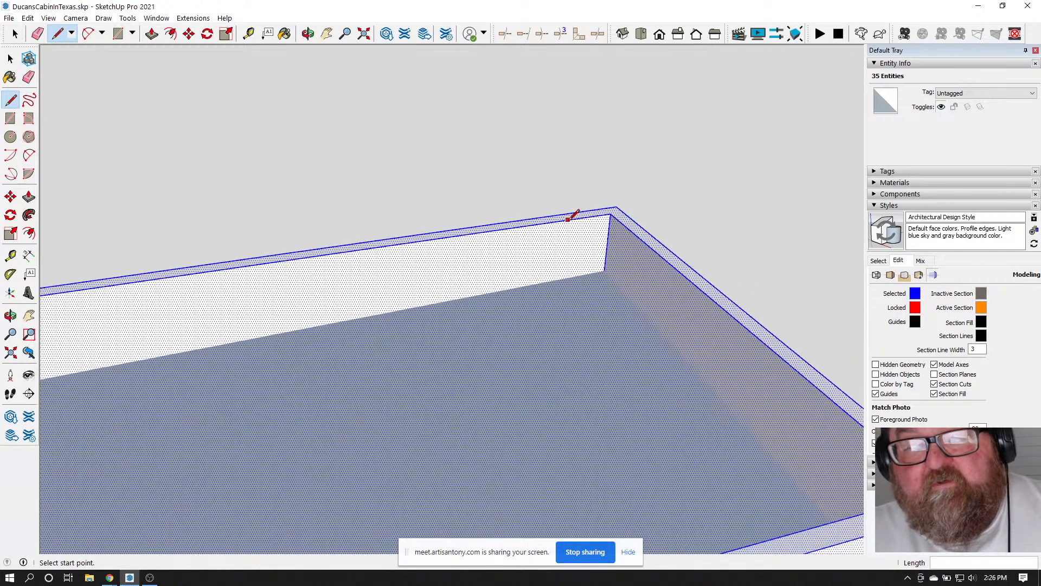
scroll(193, 116, down, 3)
key(space)
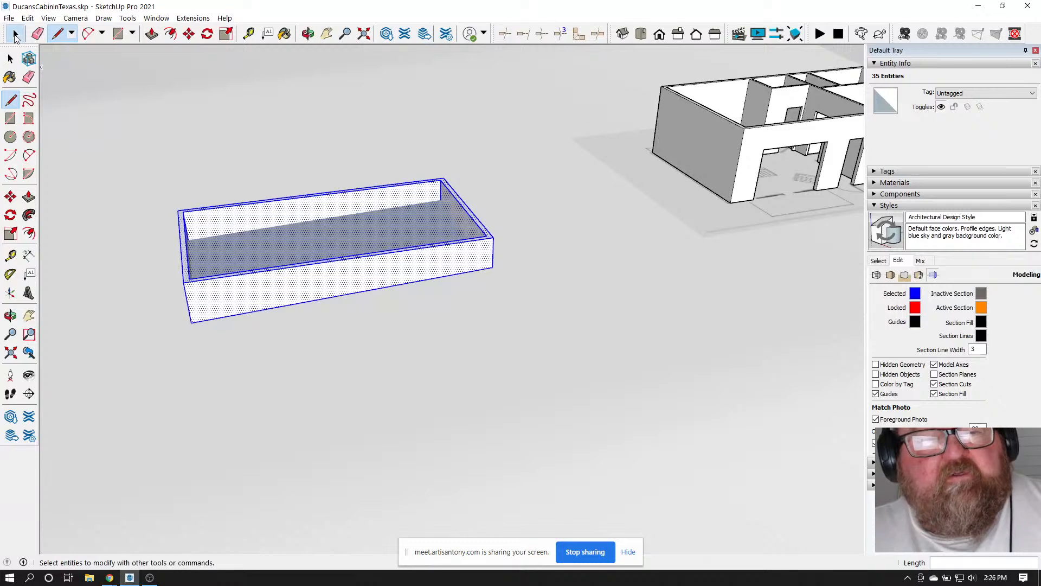
right_click(201, 284)
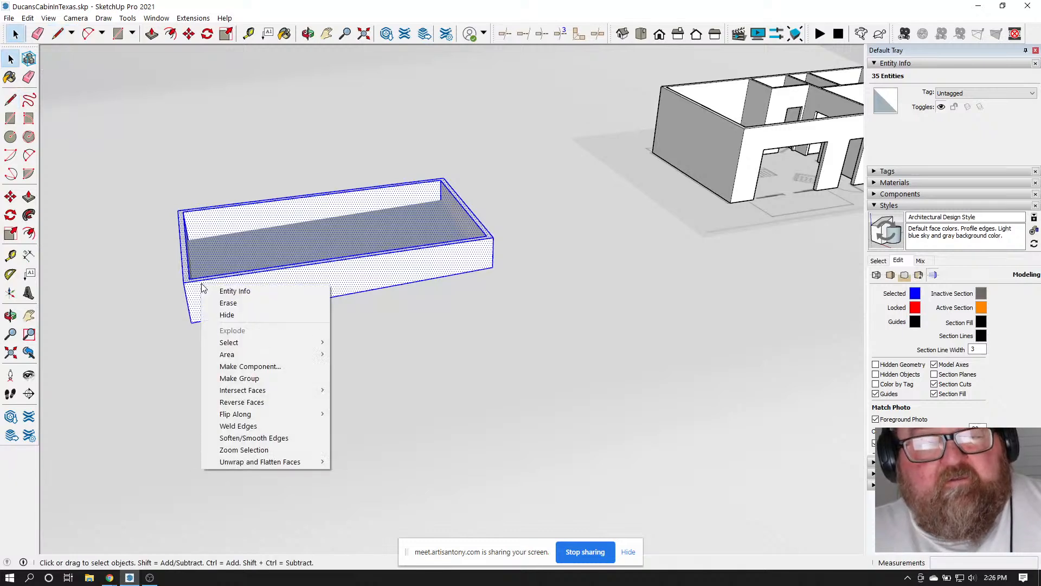
click(226, 377)
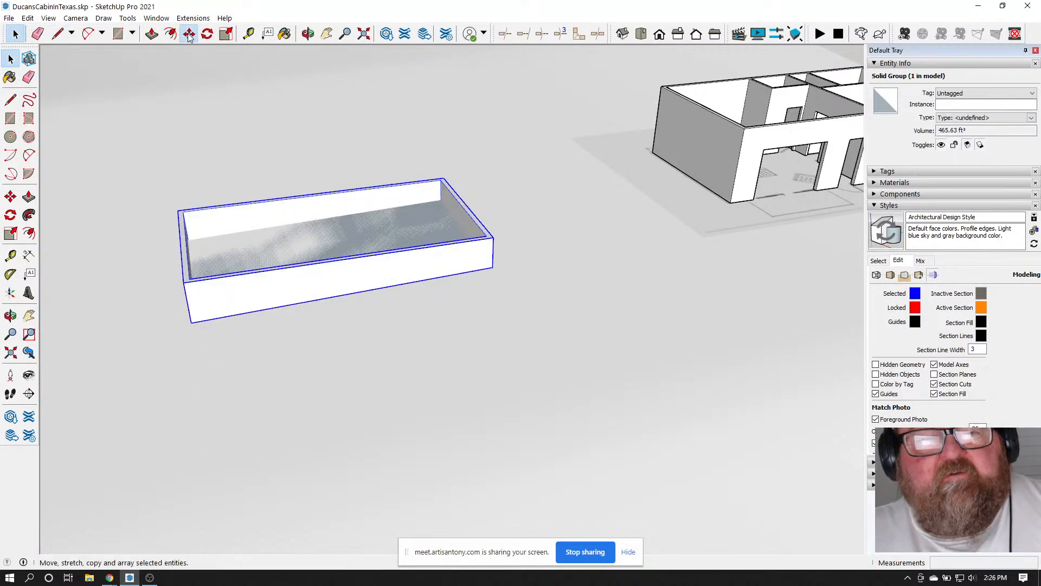
Move the grouped box straight down along the blue axis by 11.25, using its outer top corner as the reference point
key(m)
click(493, 237)
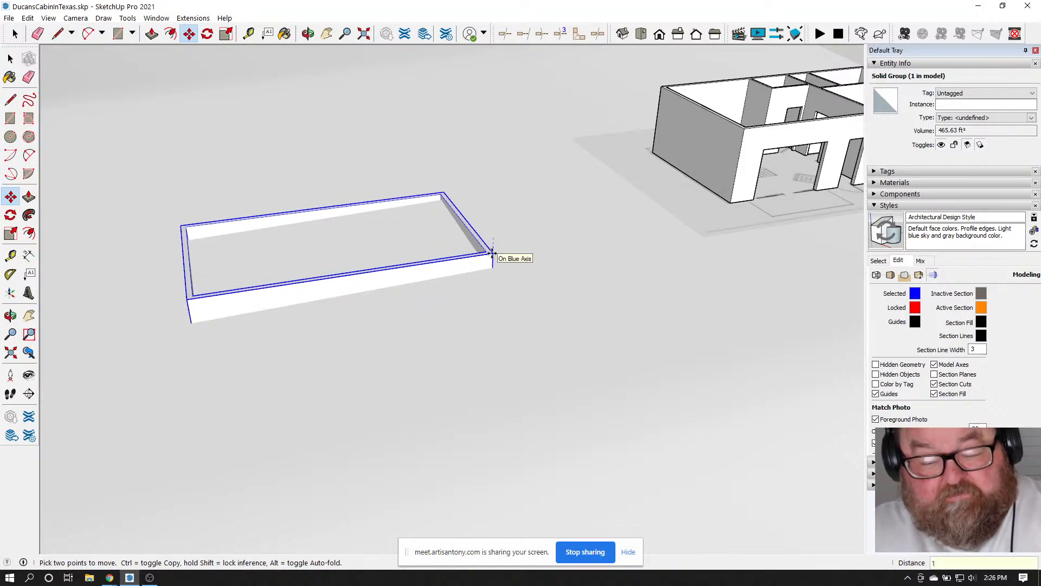
text(11.25)
key(Return)
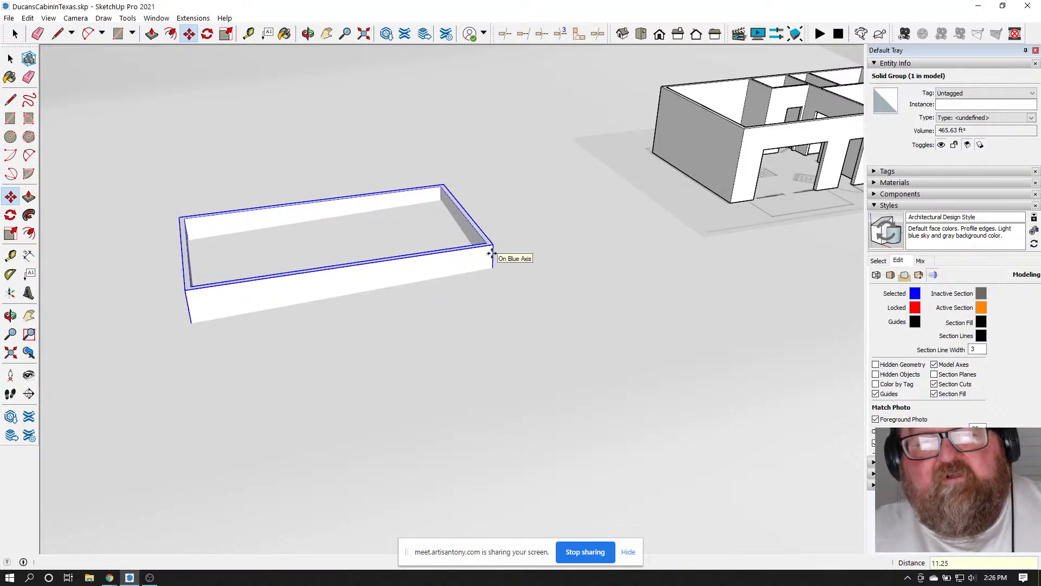
click(308, 34)
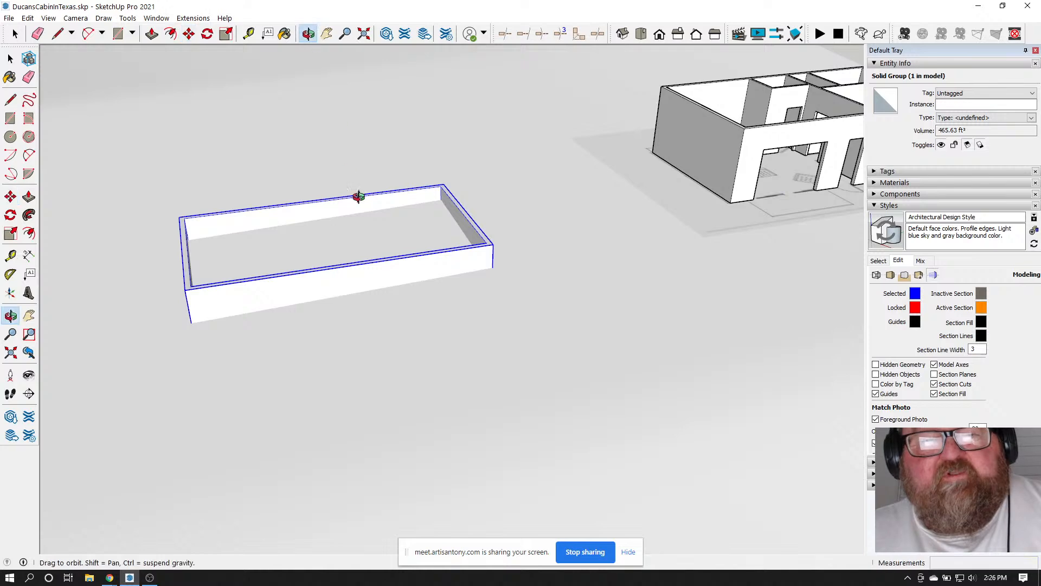
drag(356, 196, 190, 286)
scroll(179, 227, up, 8)
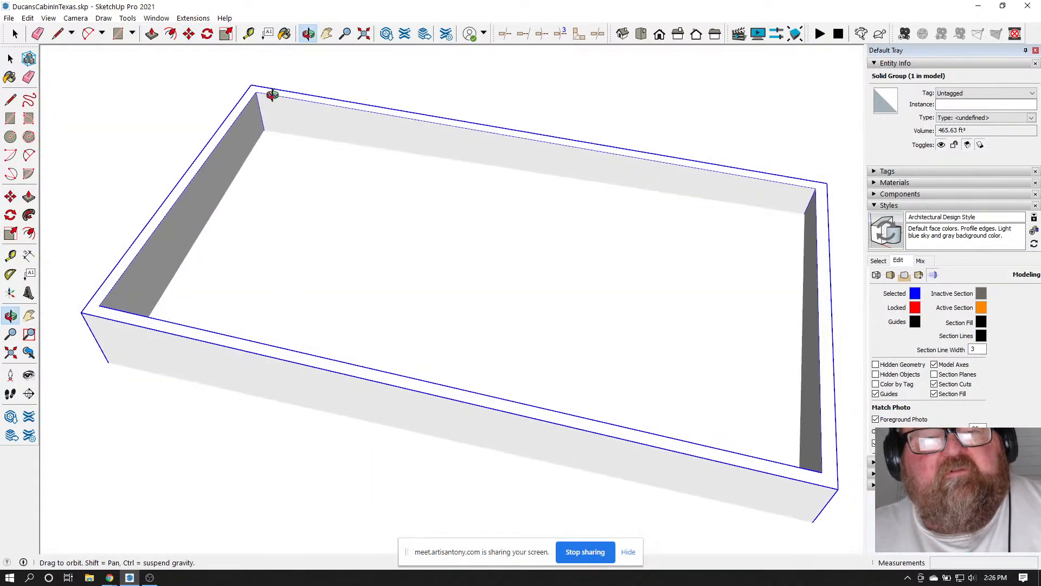
Measure the distance across the grouped box between the outer top edges of its two long walls
click(250, 34)
click(284, 91)
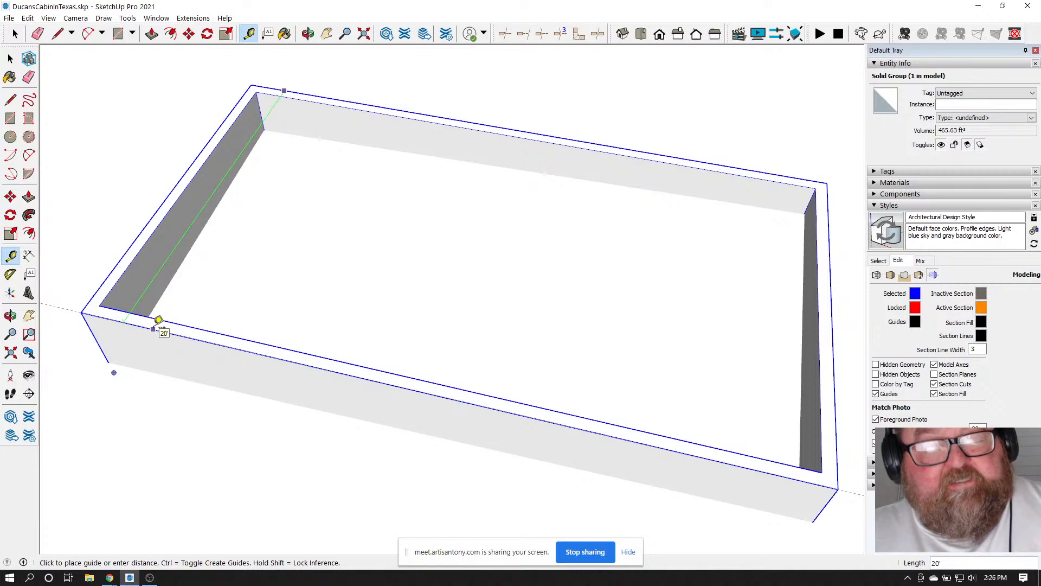
key(Escape)
scroll(393, 288, down, 3)
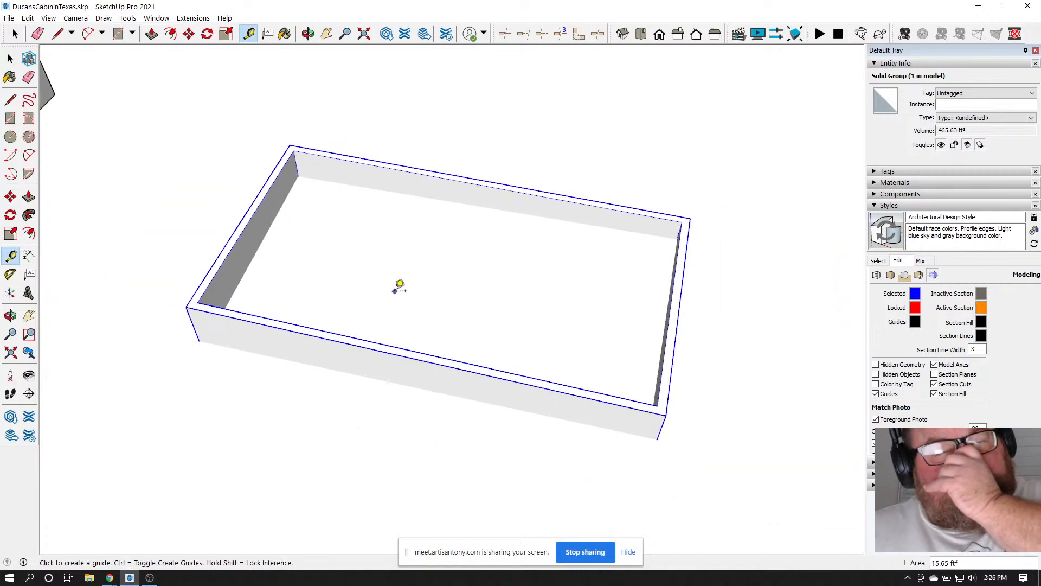
scroll(407, 269, down, 2)
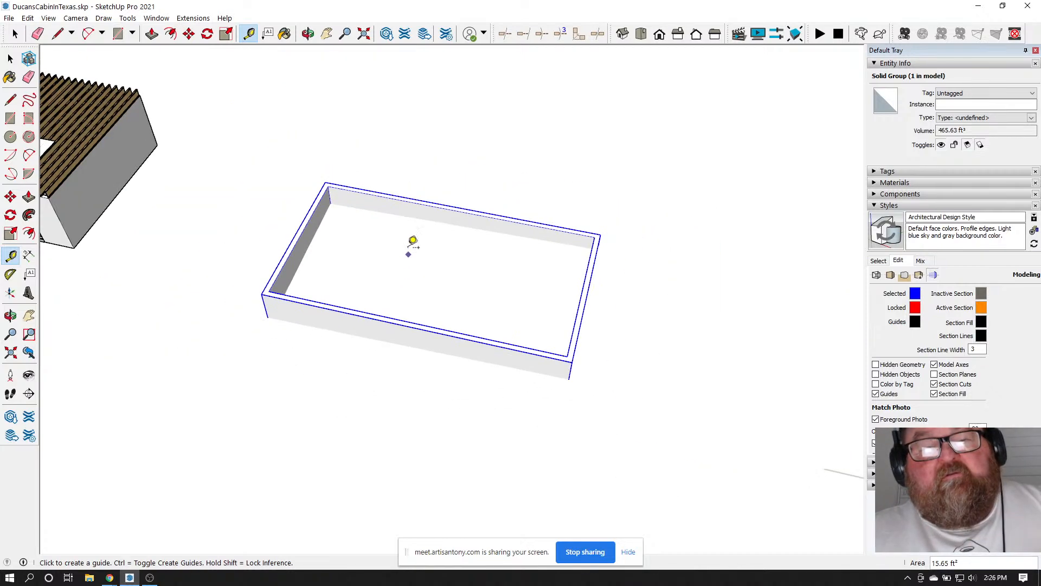
click(308, 33)
drag(318, 151, 513, 219)
scroll(399, 261, up, 3)
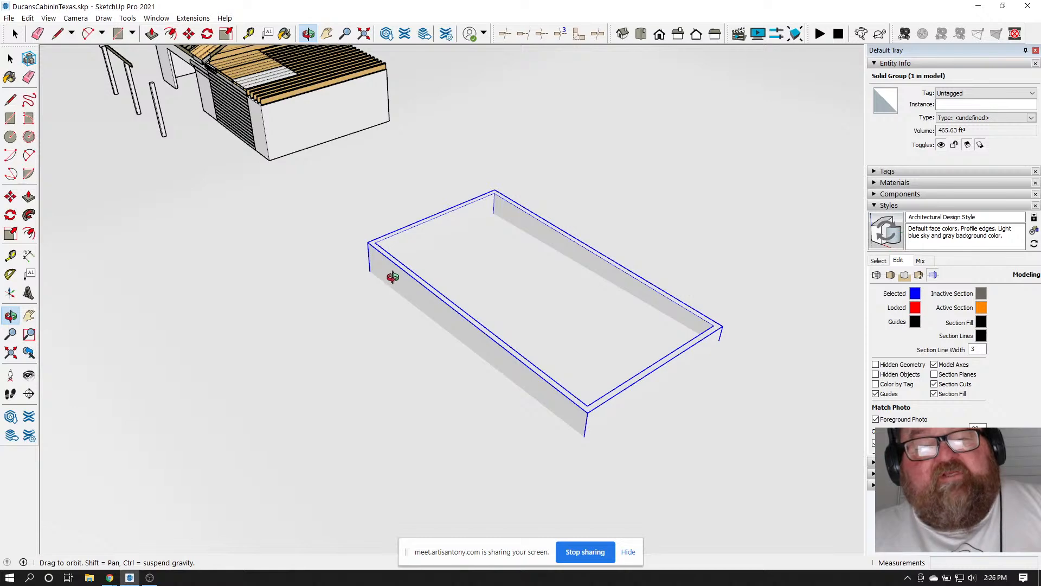
drag(393, 277, 492, 268)
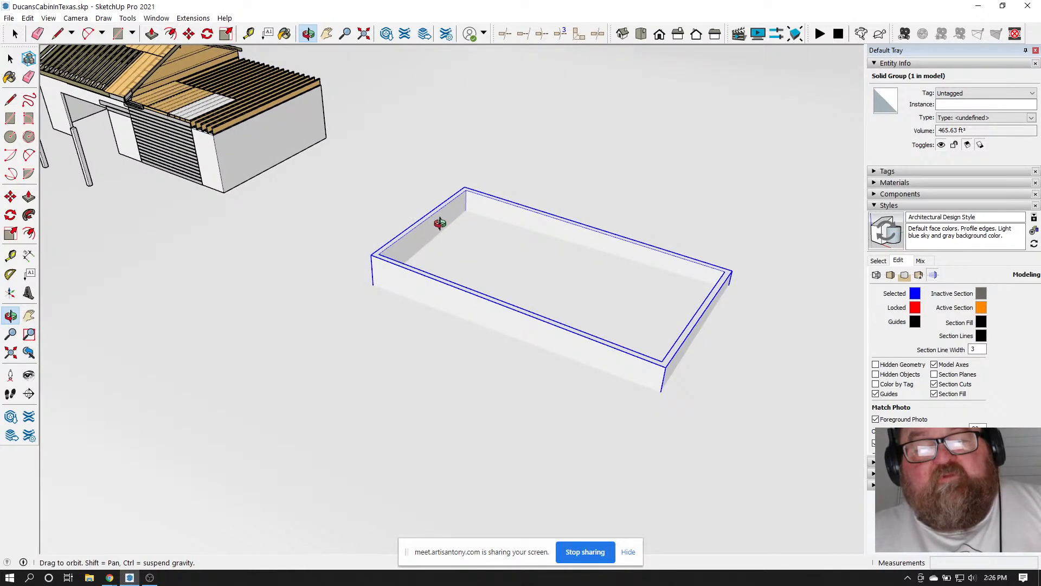
drag(413, 228, 646, 298)
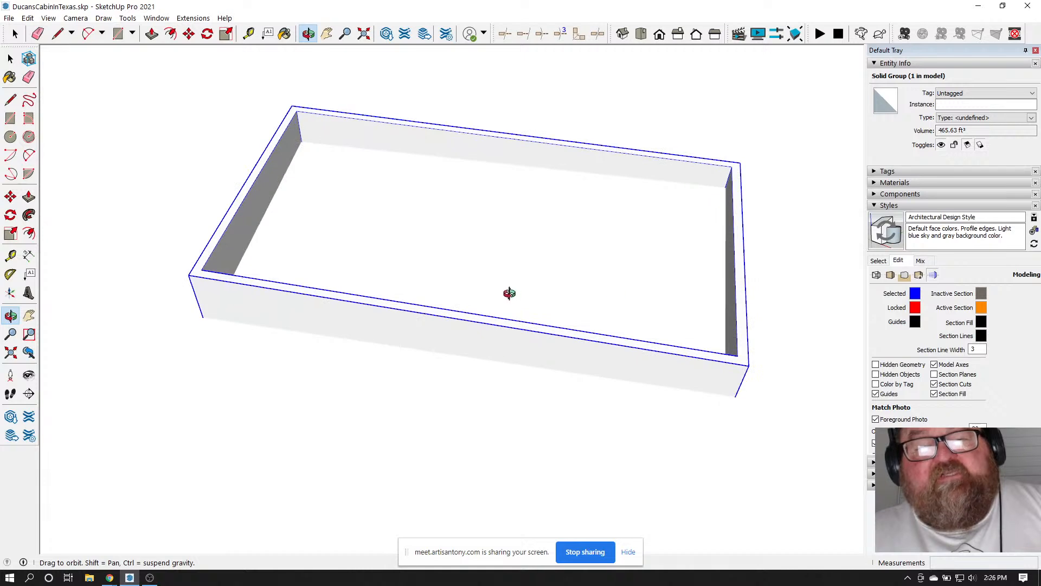
scroll(509, 294, down, 3)
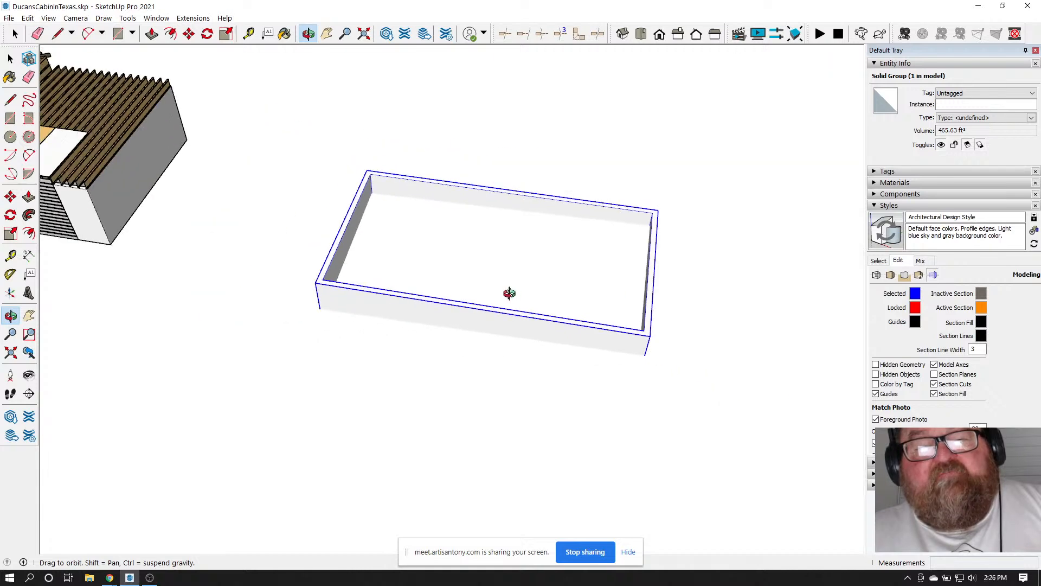
Start a Medeek floor truss layout with the TJI Floor family and a rectangular floor outline
click(194, 17)
mouse_move(207, 31)
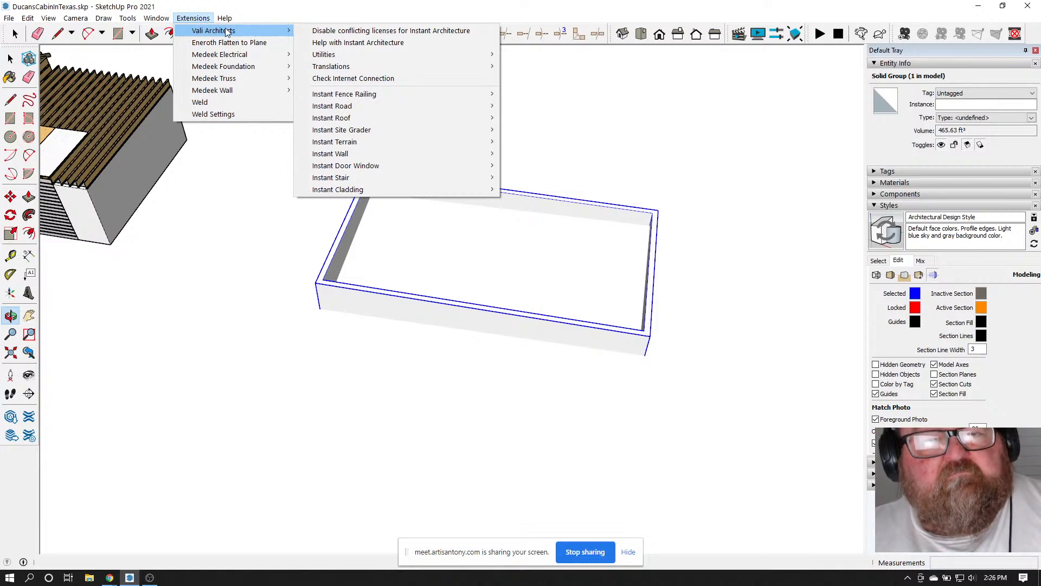
mouse_move(228, 78)
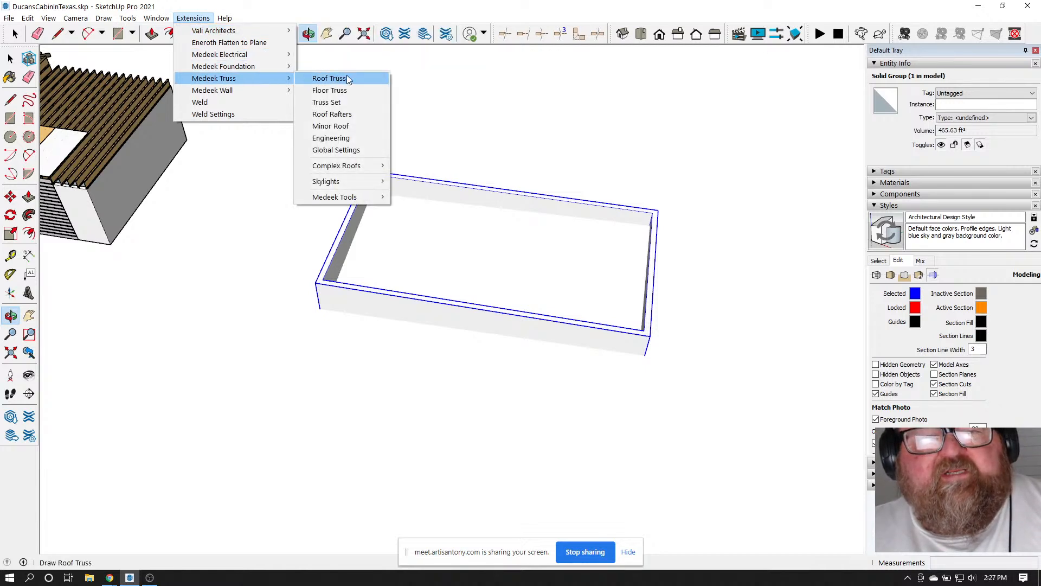
click(332, 91)
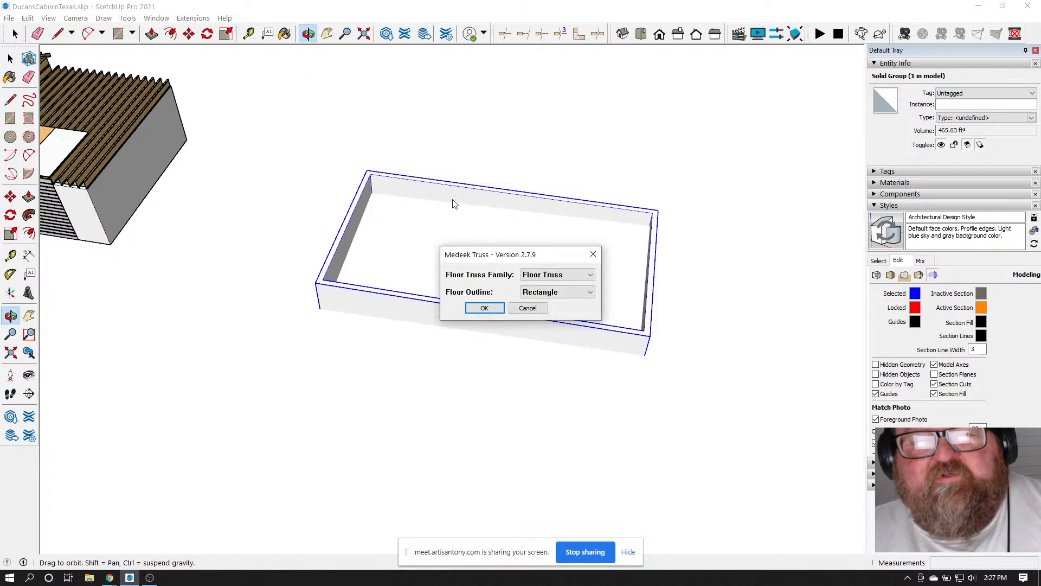
click(593, 275)
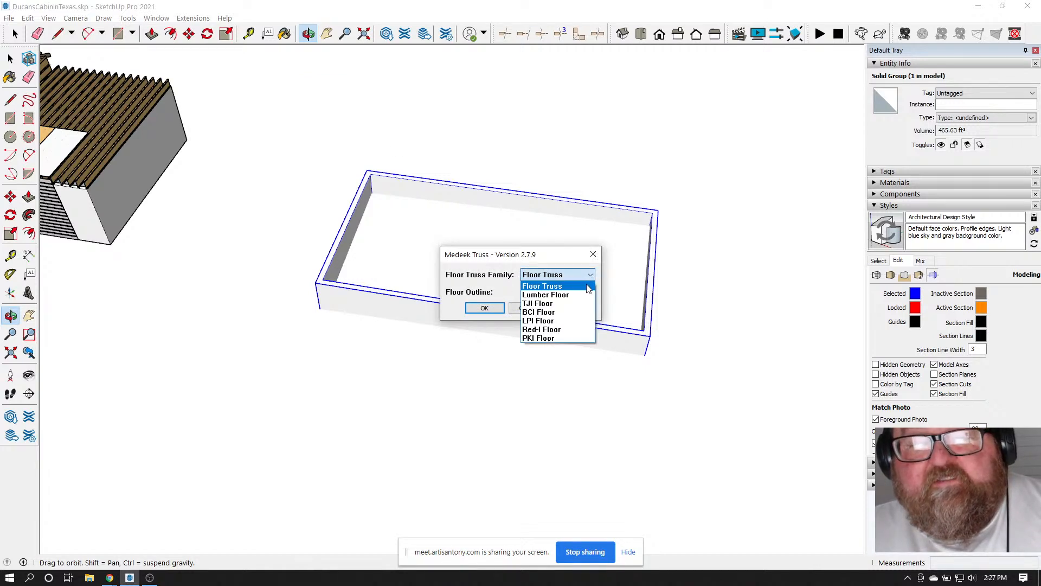
click(558, 304)
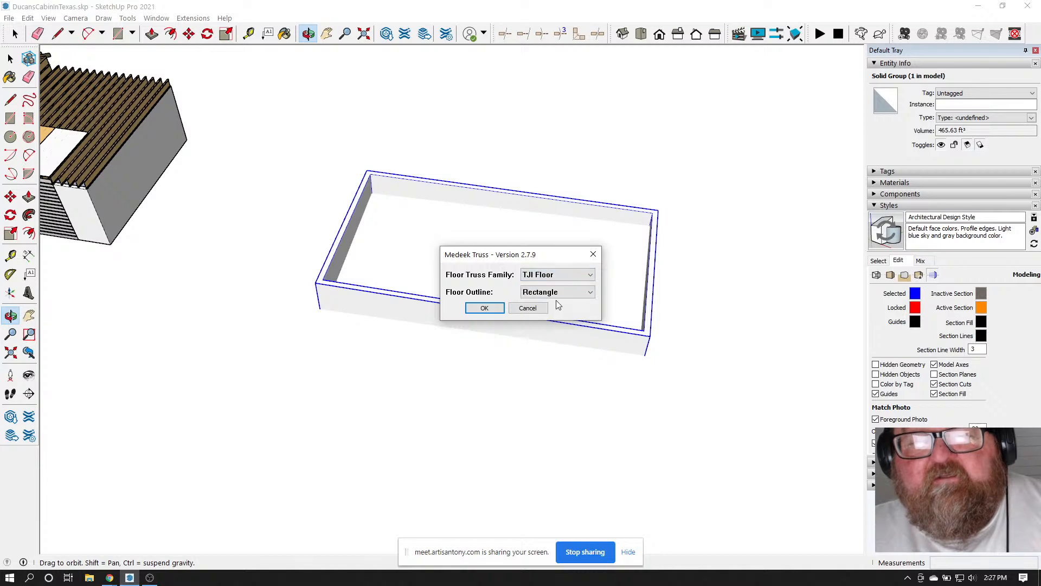
click(484, 307)
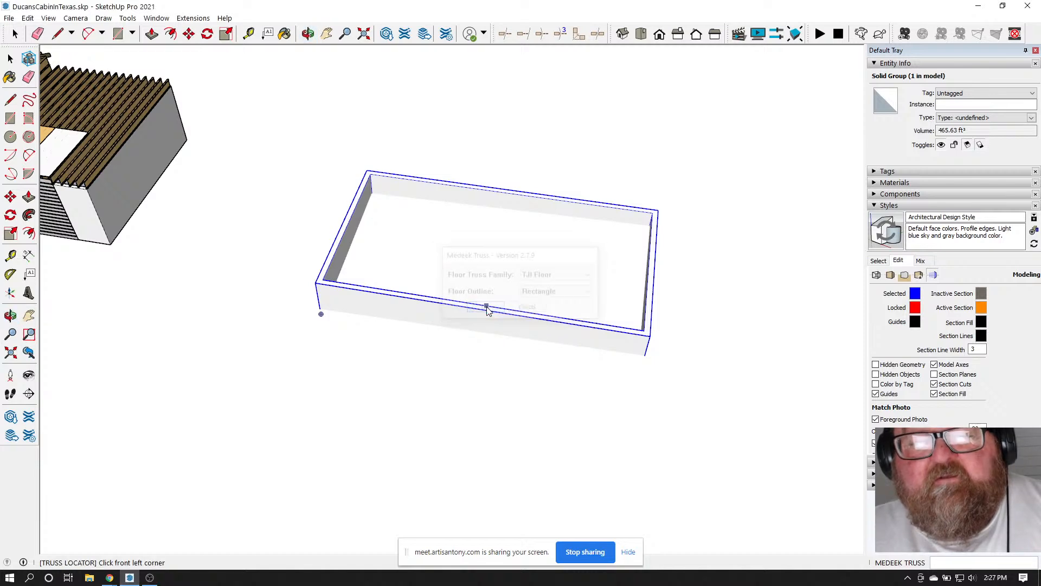
Try to generate a TJI 110-9.5 floor on the box's rim with joists spanning the 36 ft side at 16 in spacing, and undo it
click(321, 291)
scroll(653, 244, up, 3)
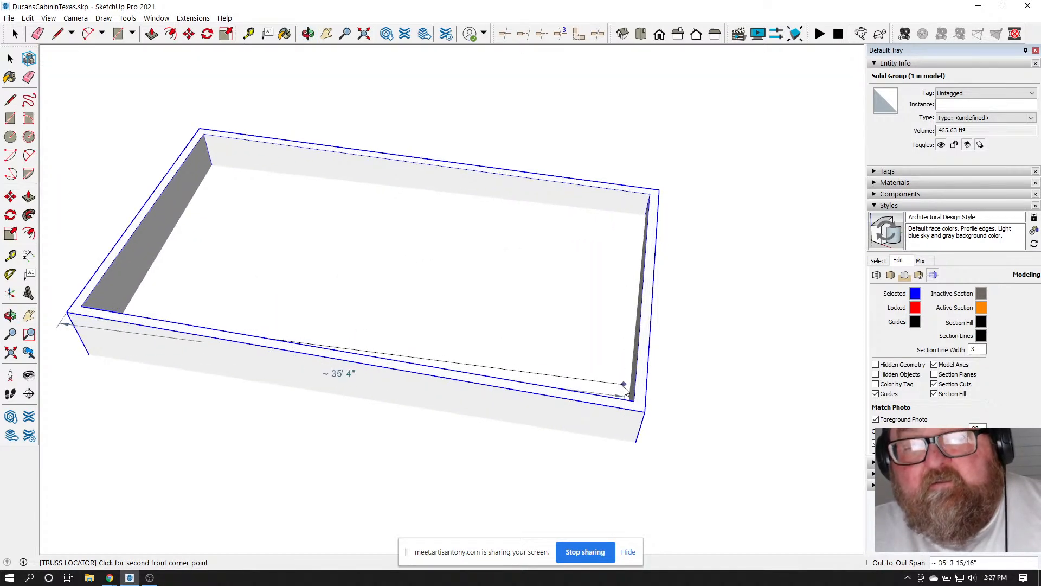
click(644, 415)
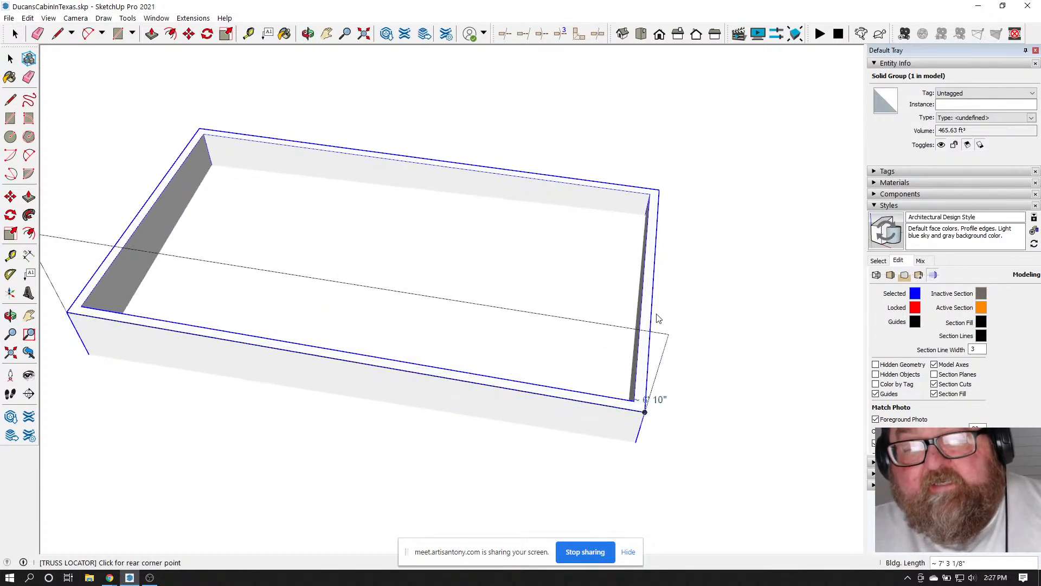
click(659, 191)
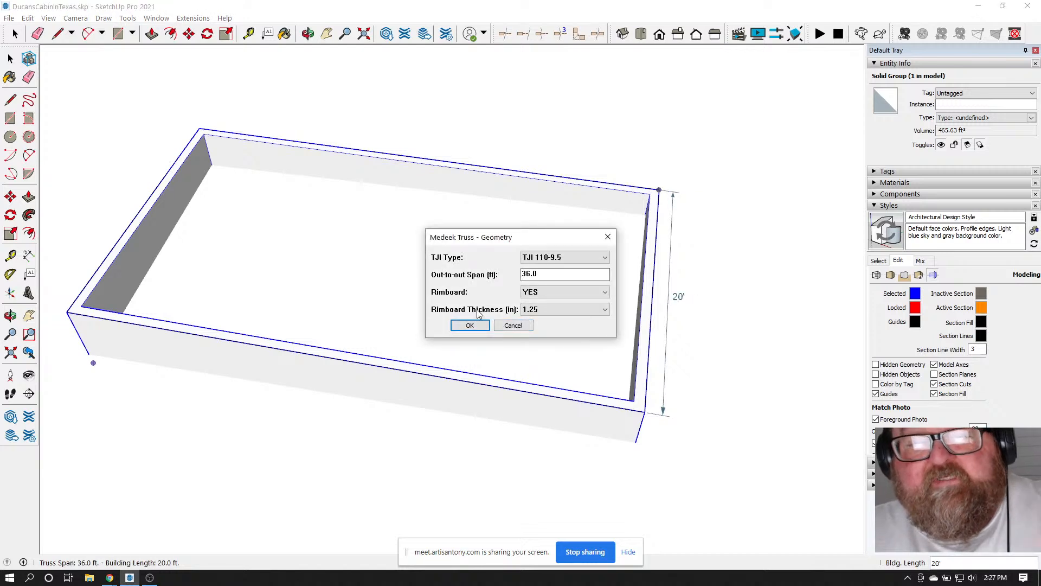
click(469, 325)
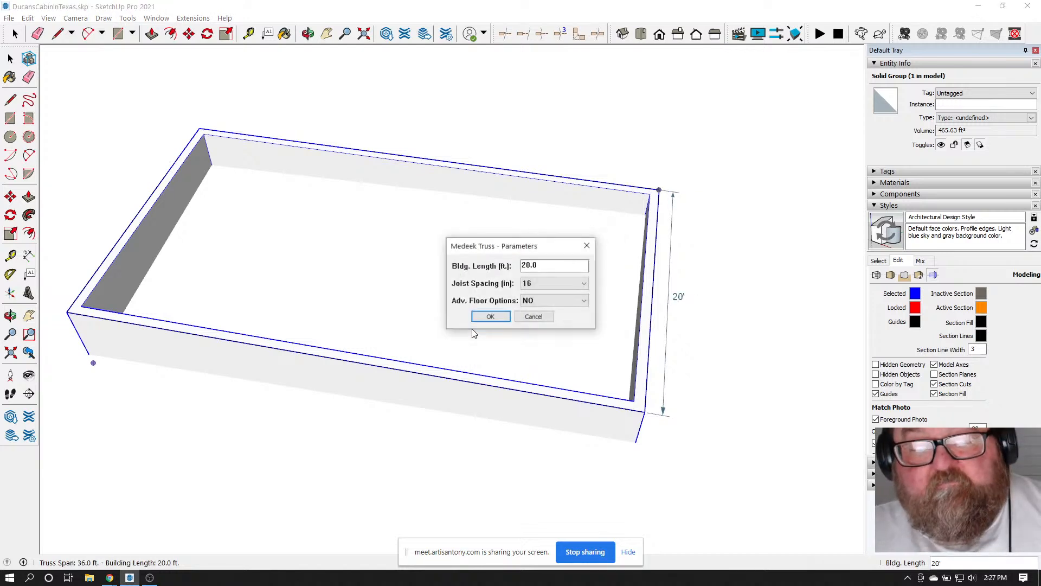
click(486, 319)
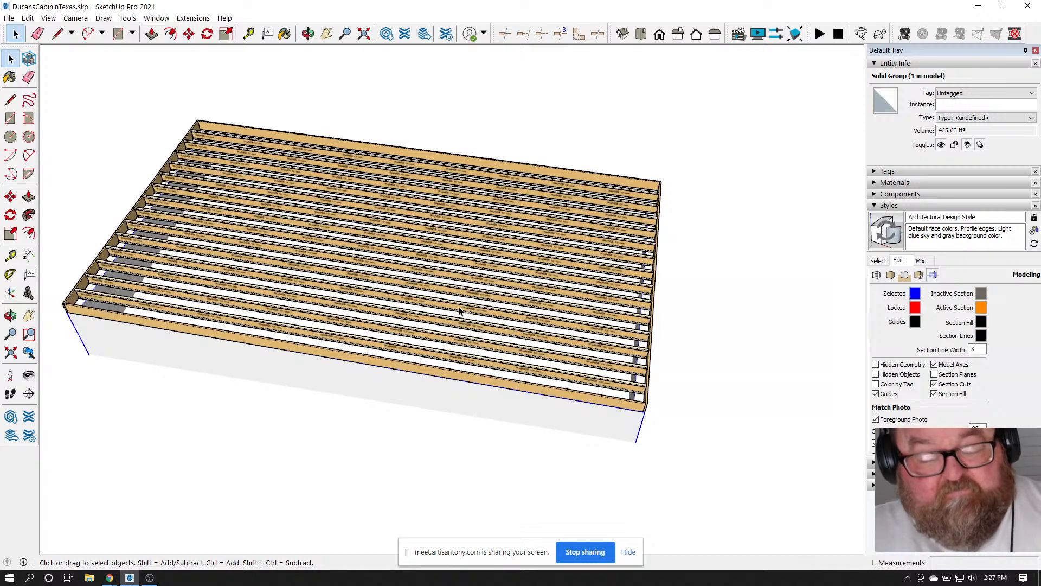
key(ctrl+z)
Outline a rectangular TJI 110-9.5 floor on the box's outer top corners, spanning 20 ft over a 36 ft building length with 1.25 in rimboard
click(193, 17)
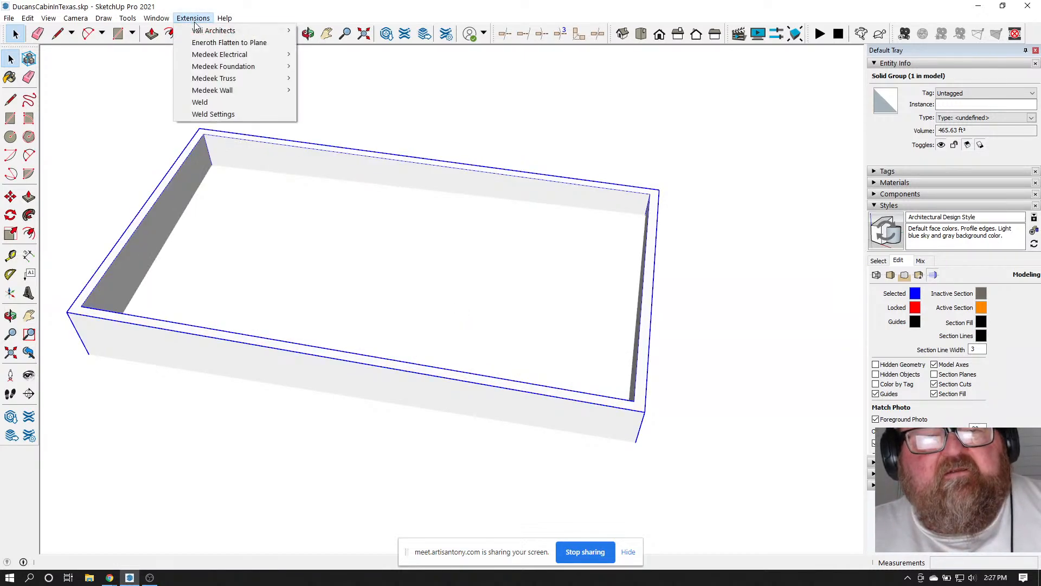
mouse_move(208, 79)
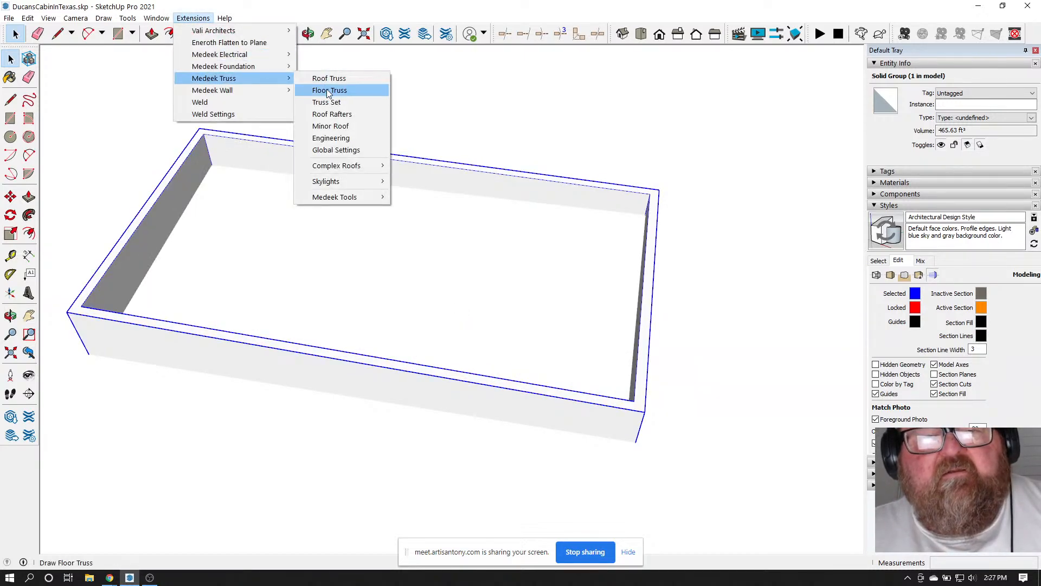
click(325, 90)
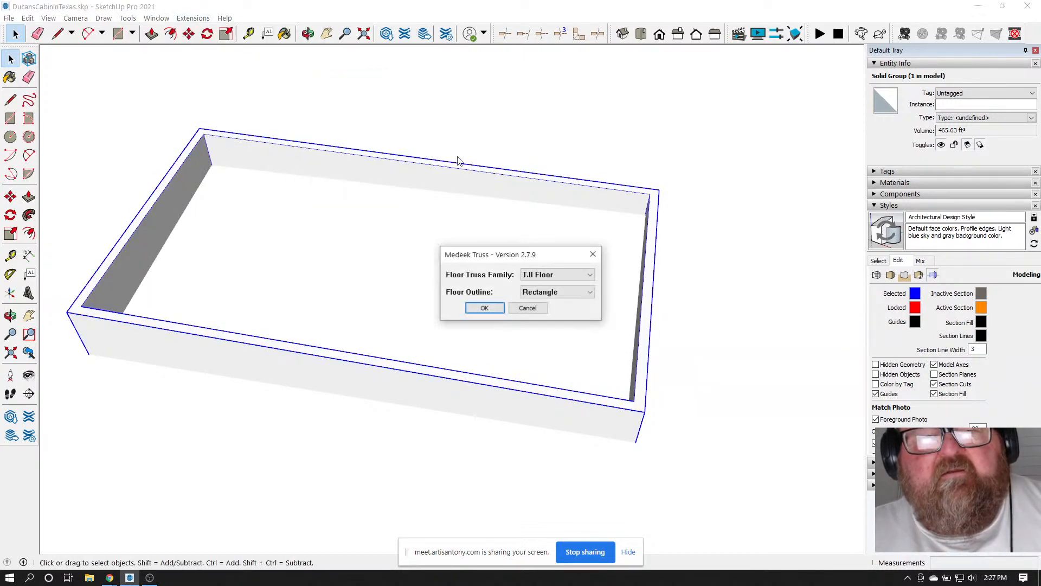
click(491, 310)
click(645, 417)
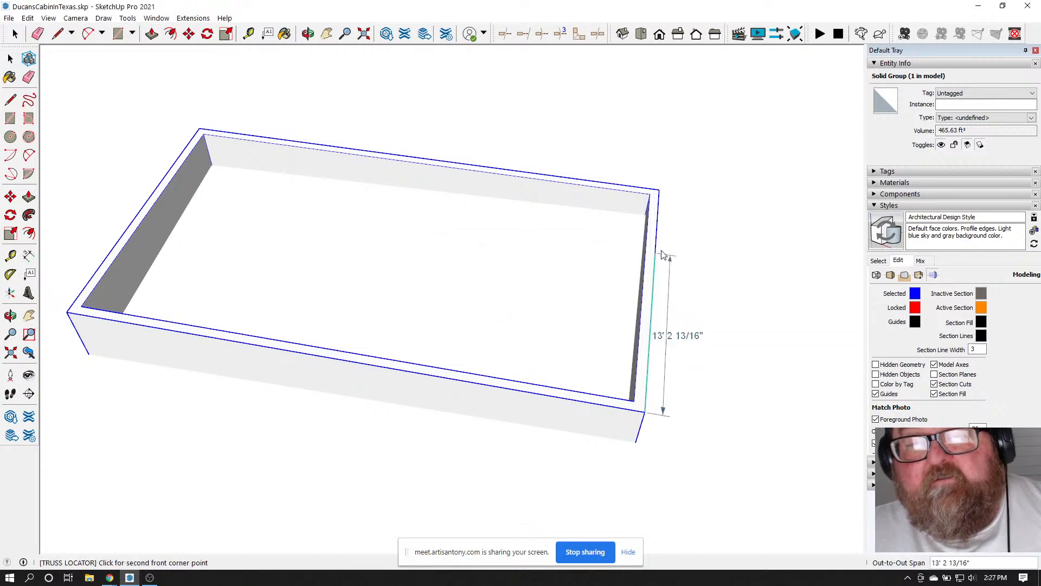
click(658, 191)
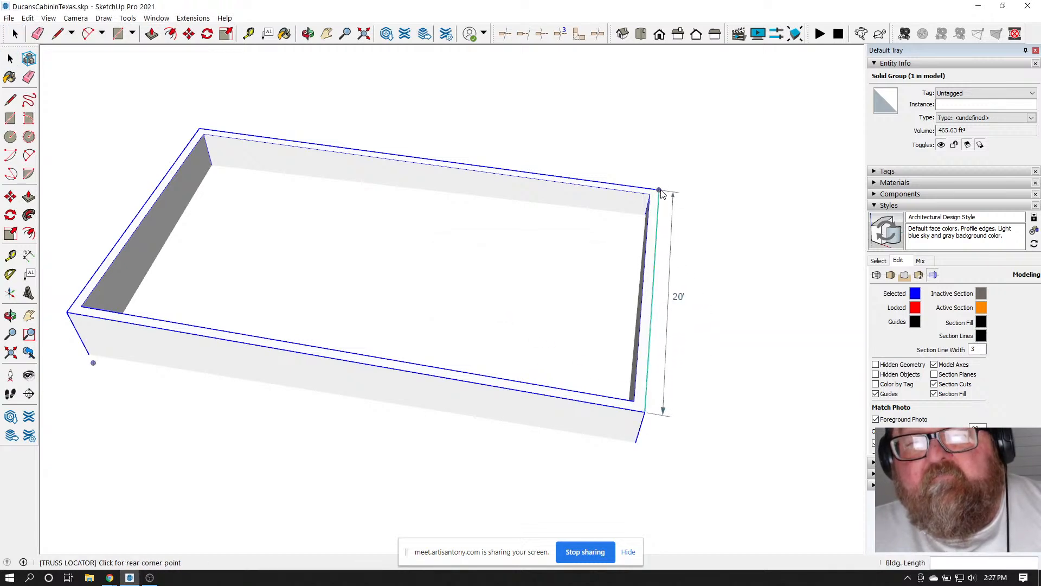
click(204, 131)
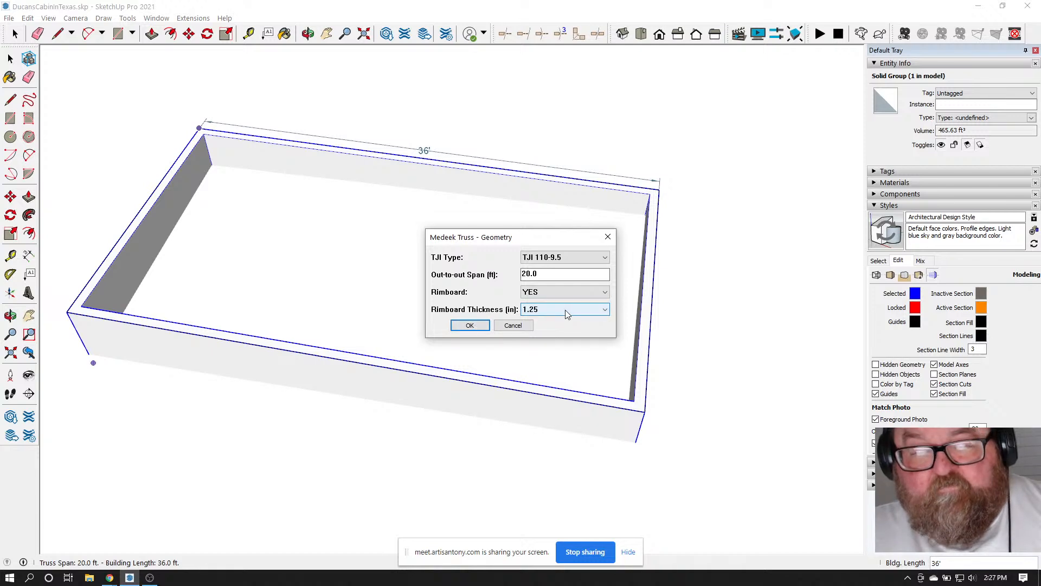
click(464, 326)
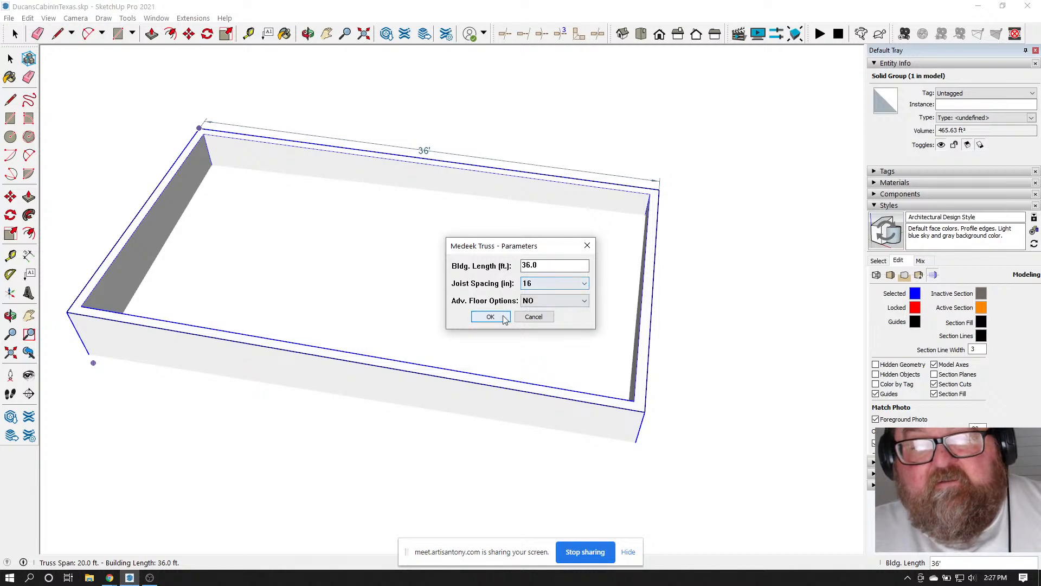
Enable advanced floor options and generate the joists at 16 in spacing with a 5.5 by 1.5 in sill plate and no sheathing
click(584, 301)
click(566, 318)
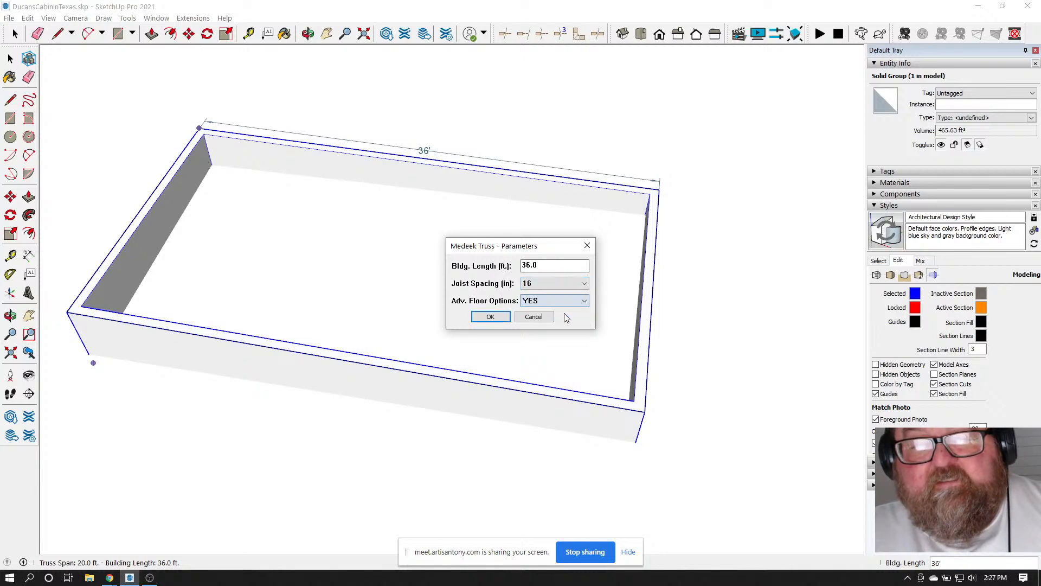
click(491, 317)
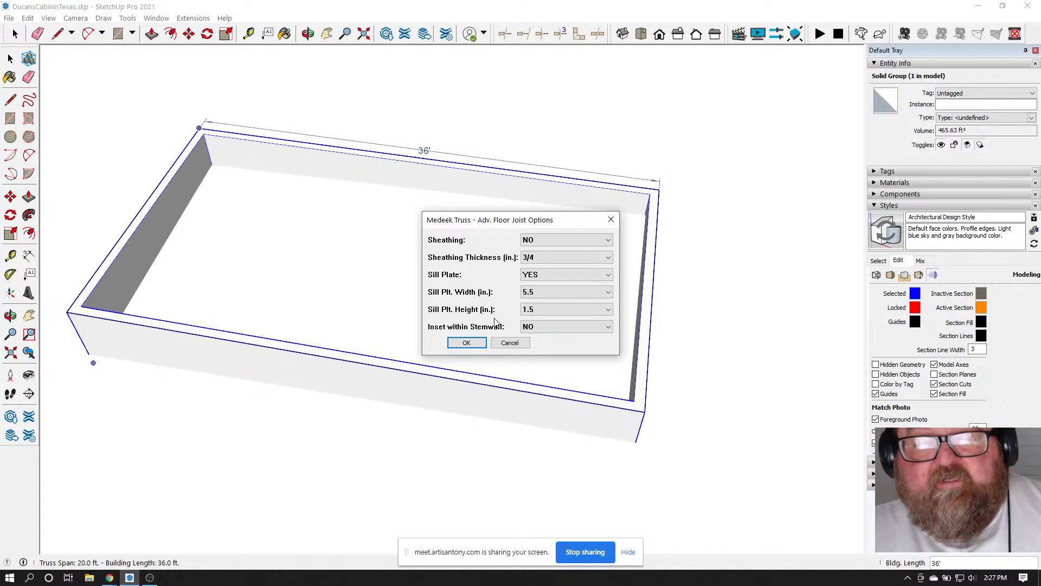
click(468, 344)
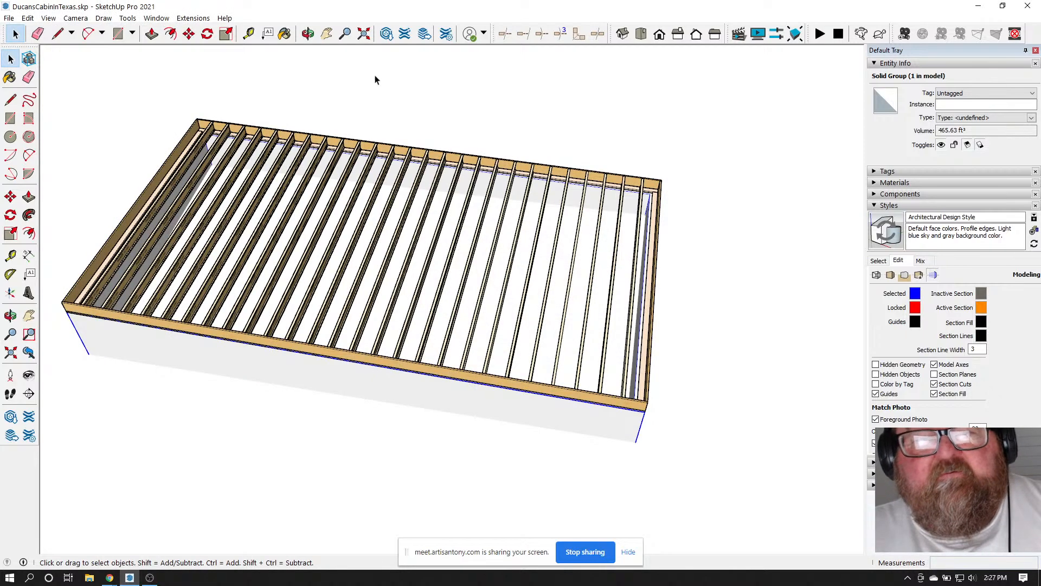
Examine the new floor joists, rimboard and sill plate on the box from several sides and up close
click(307, 33)
drag(396, 163, 421, 184)
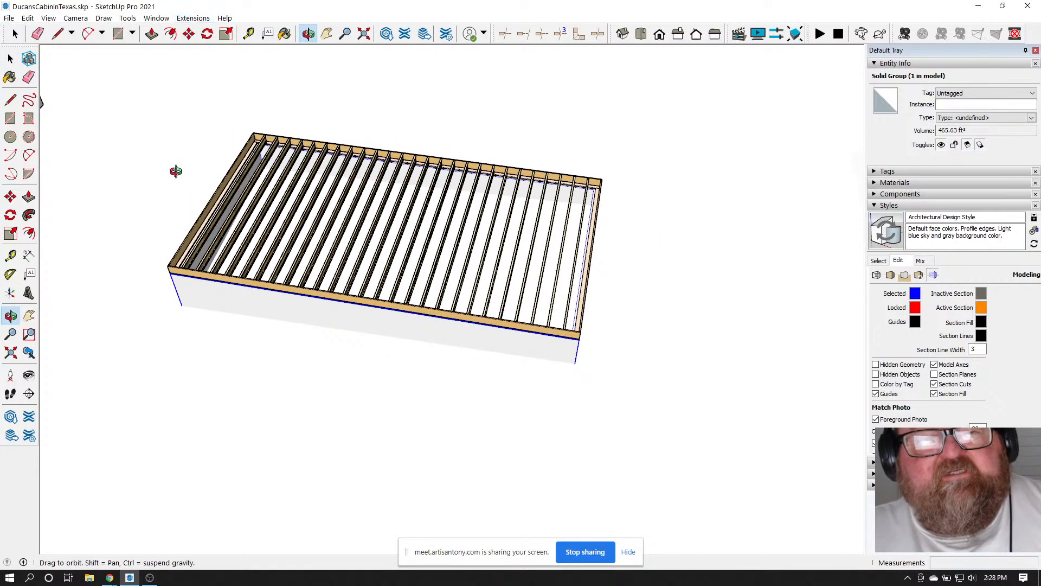
scroll(249, 174, up, 6)
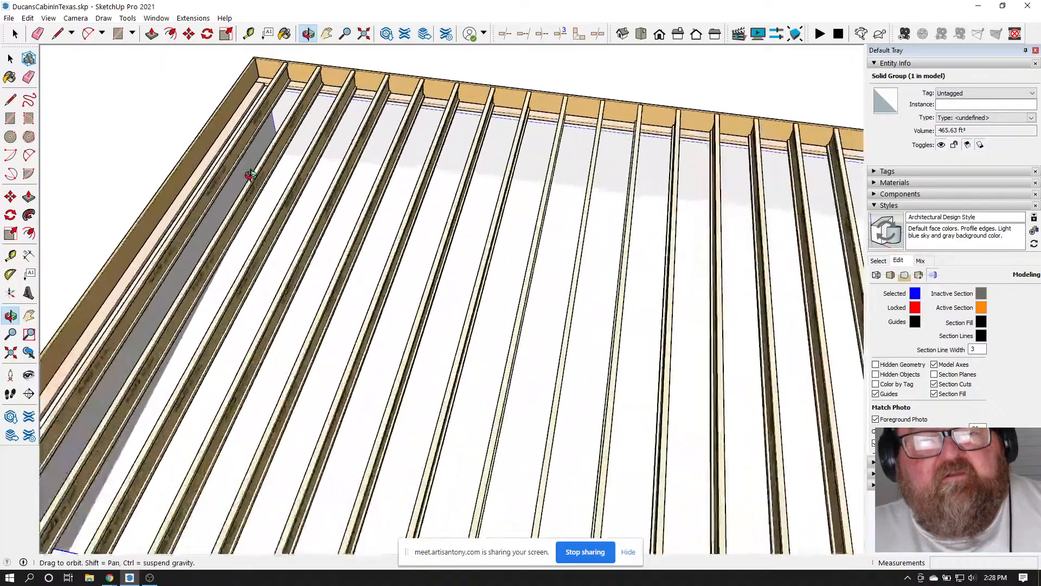
scroll(250, 175, down, 6)
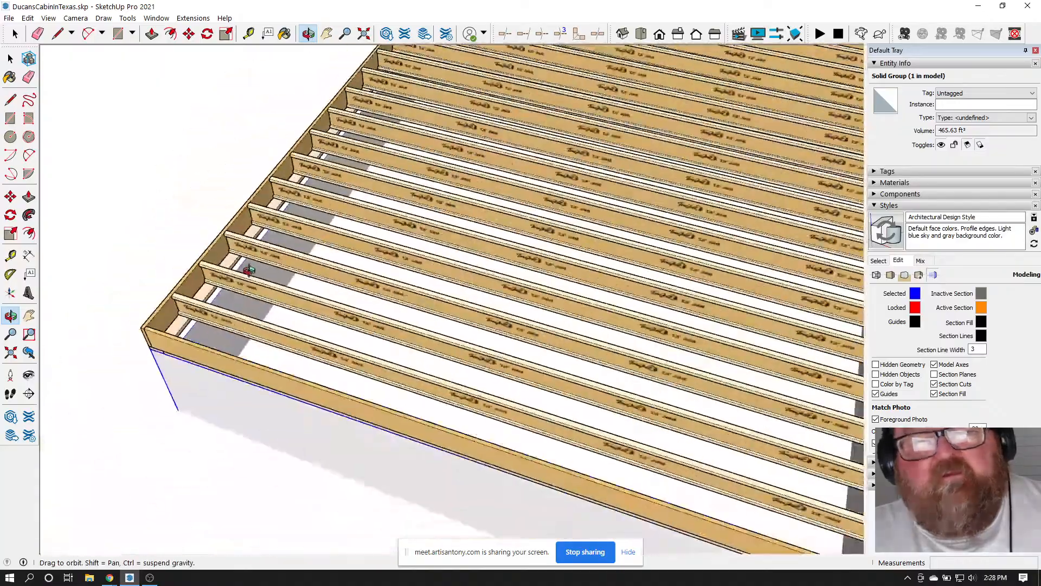
scroll(249, 271, down, 4)
drag(521, 311, 425, 300)
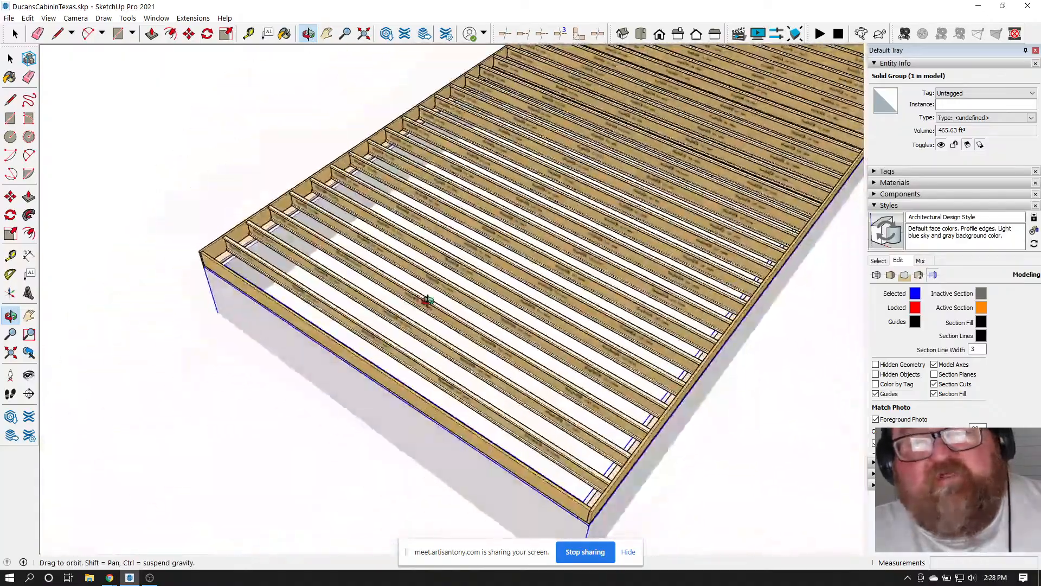
scroll(244, 232, down, 1)
scroll(245, 231, down, 1)
Switch to Chrome and search Google in a new tab for "wood i joist spa tables"
click(110, 577)
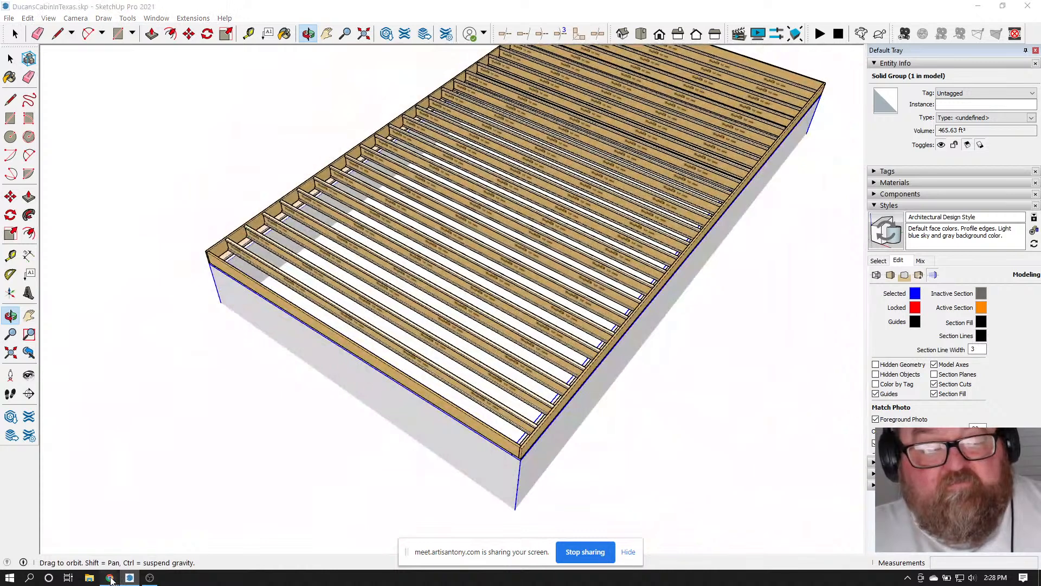
click(75, 496)
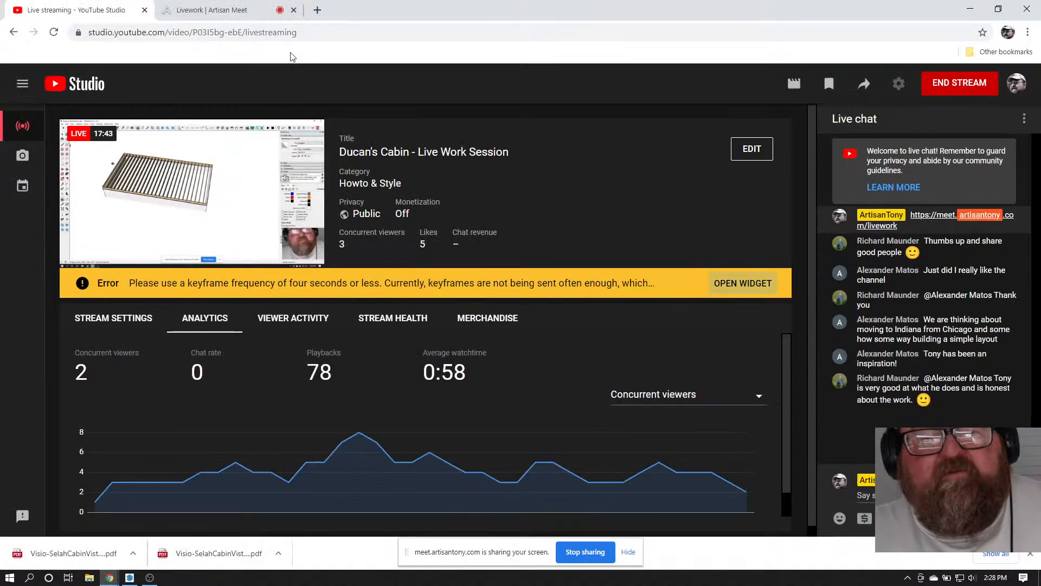
click(317, 9)
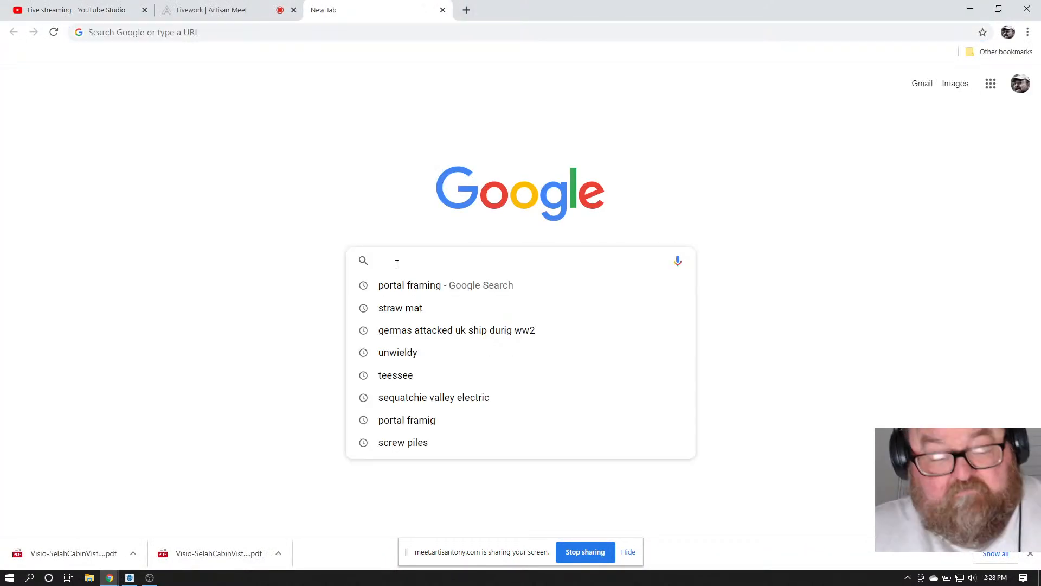
text(wood i)
text(jo)
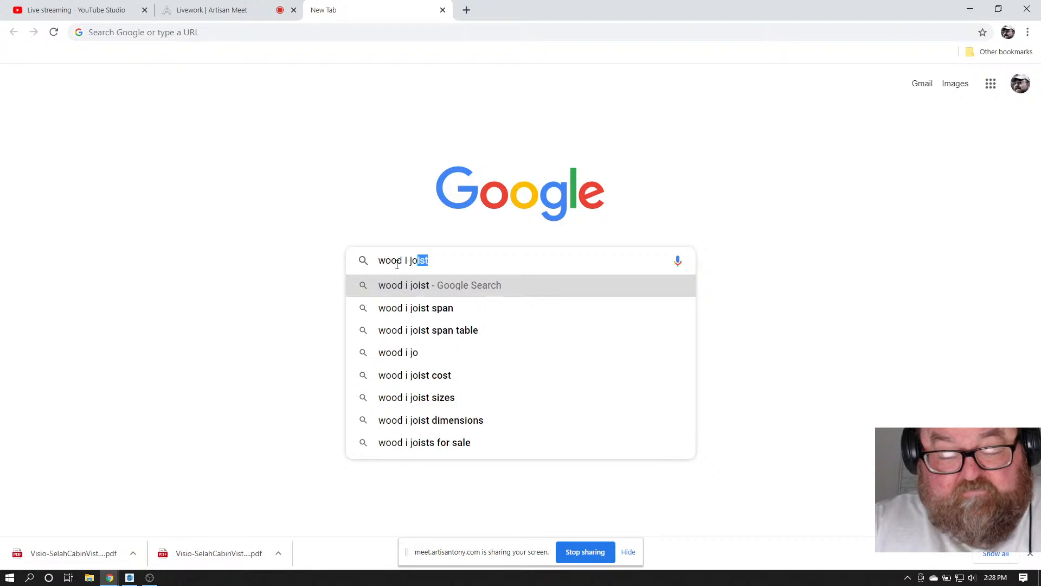
text(ist spa tables)
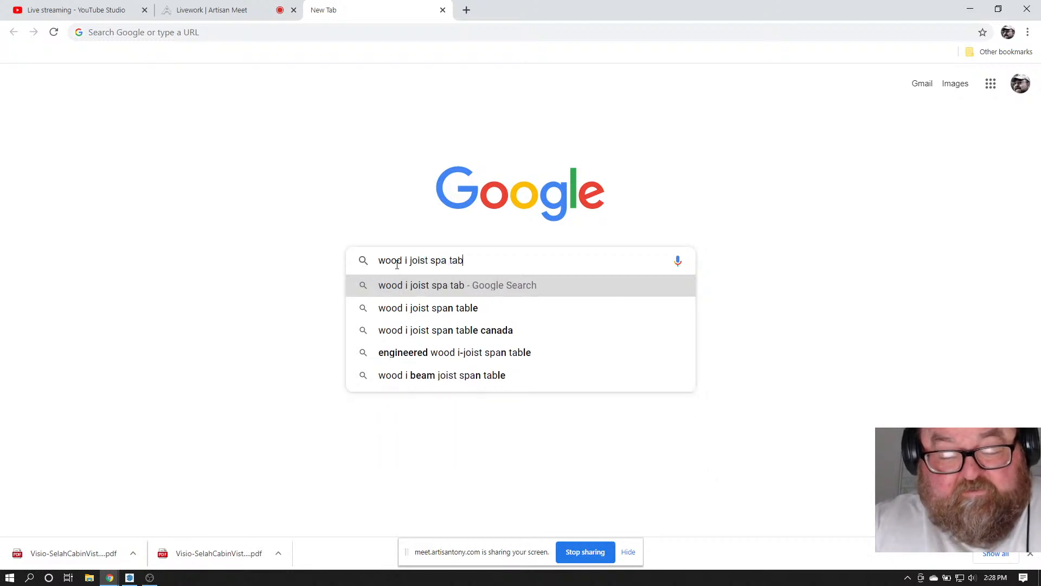
key(Return)
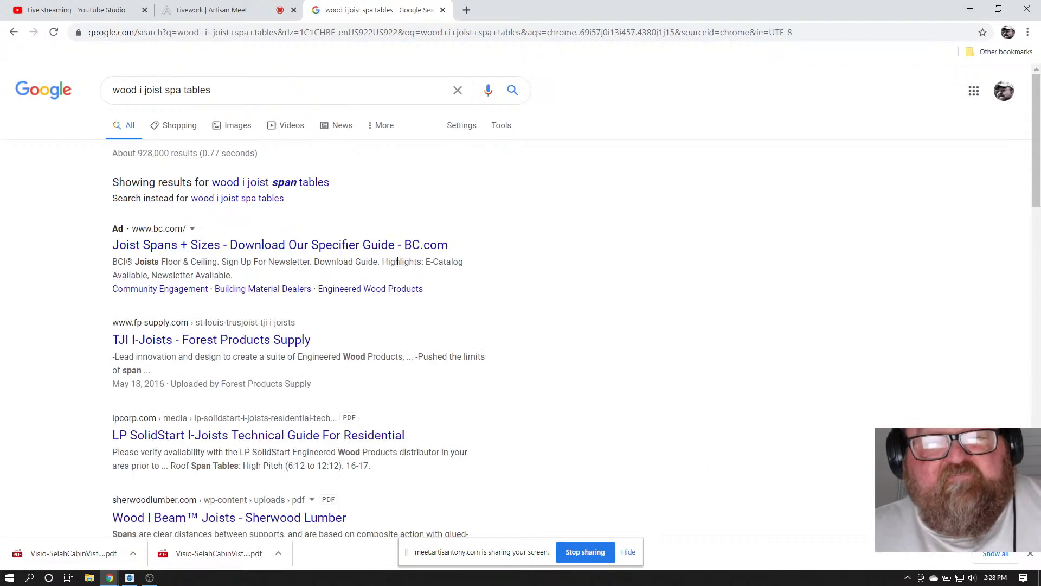
Check Boise Cascade's BCI Joists page for span charts and return to the search results
click(280, 248)
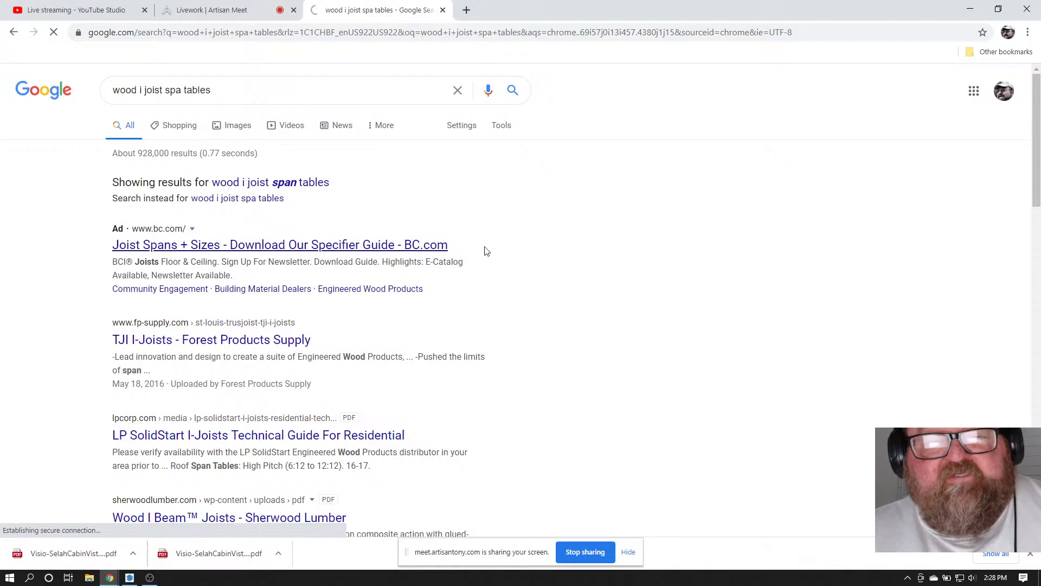
scroll(406, 301, down, 9)
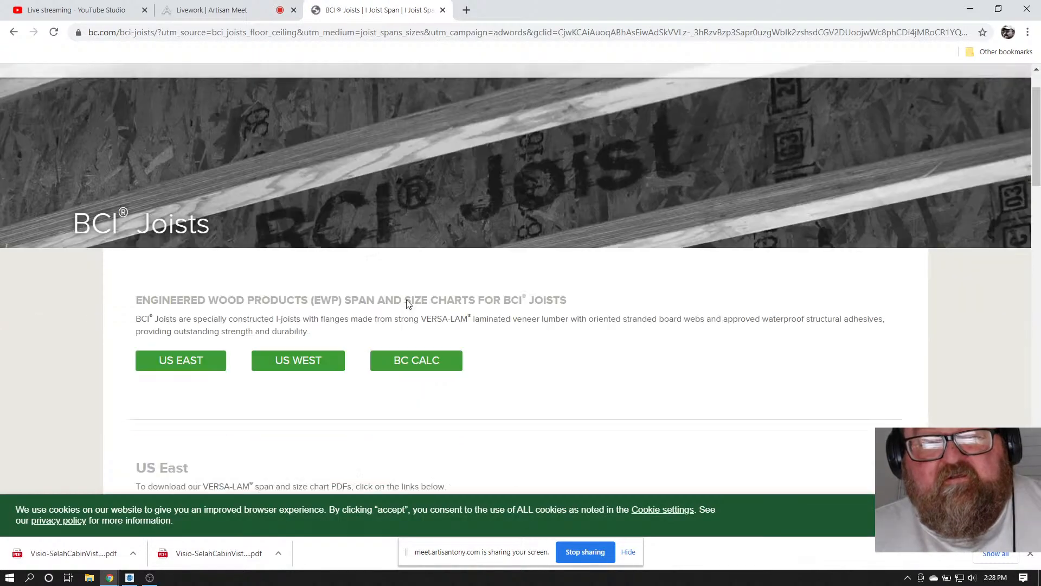
scroll(409, 302, up, 10)
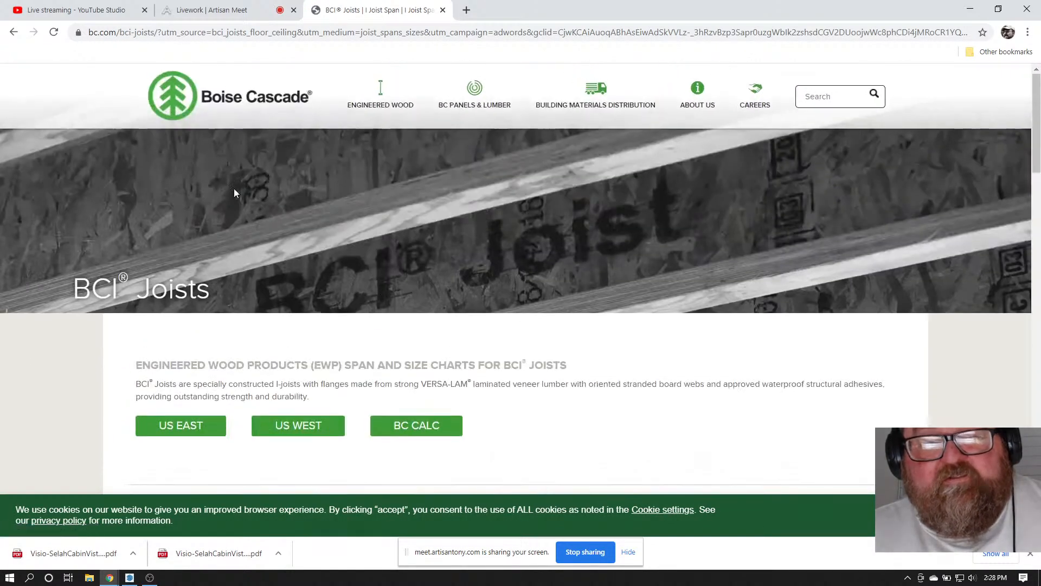
click(14, 32)
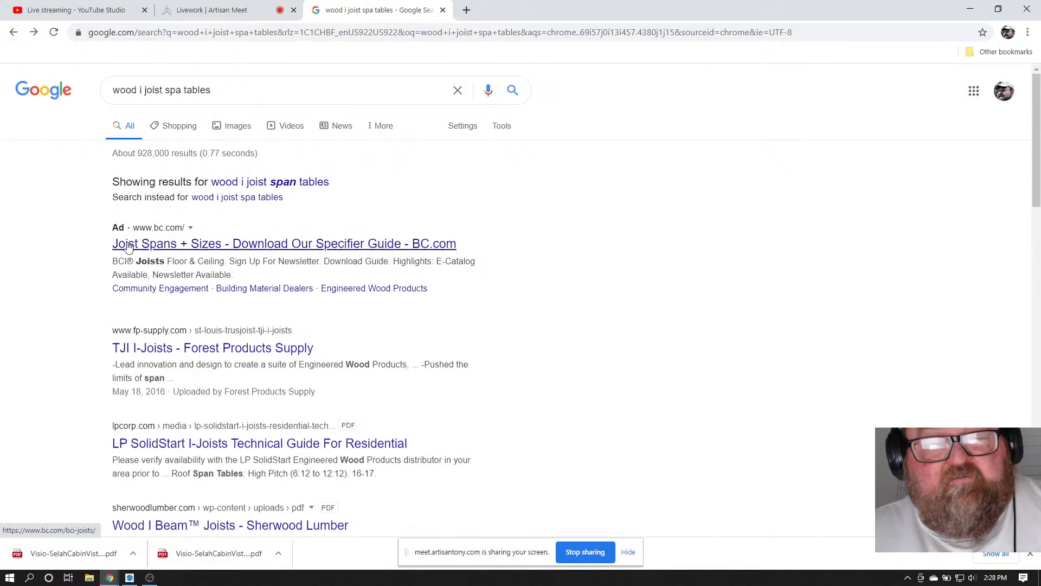
Open the Forest Products Supply TJI I-Joists page and examine its span tables, L/480 deflection table and joist design properties
click(212, 434)
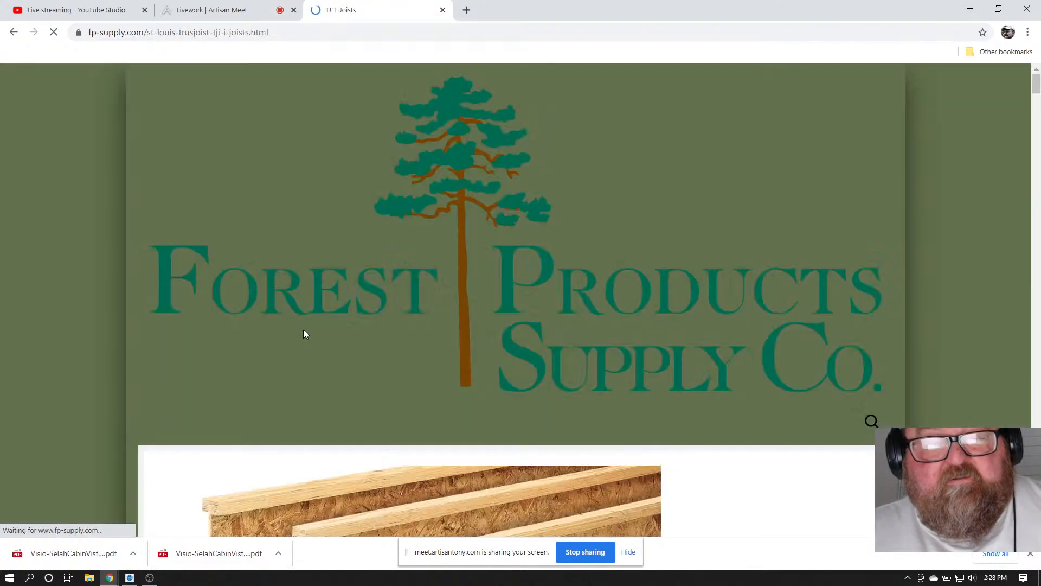
scroll(288, 324, down, 15)
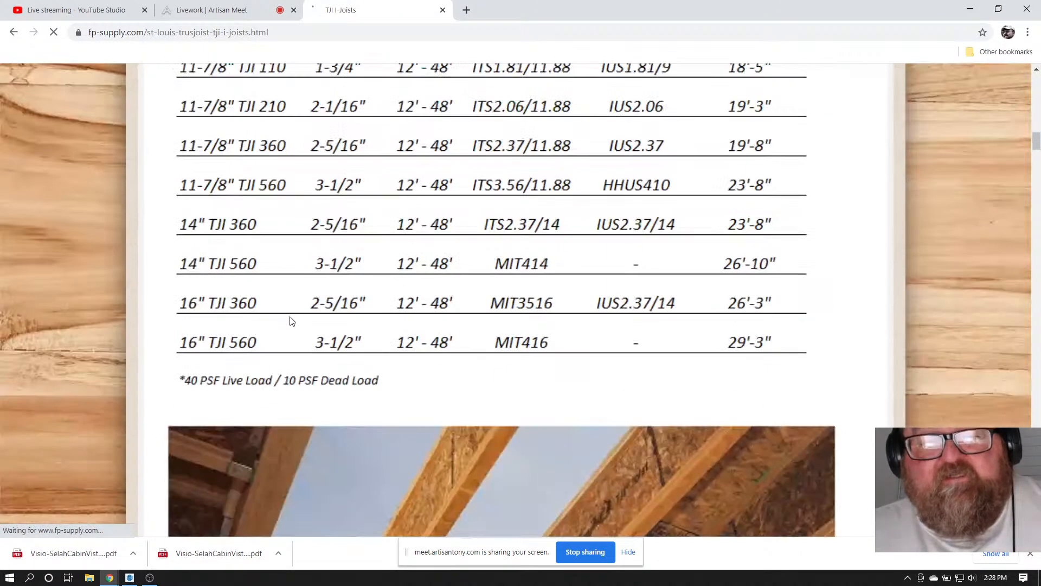
scroll(244, 309, down, 10)
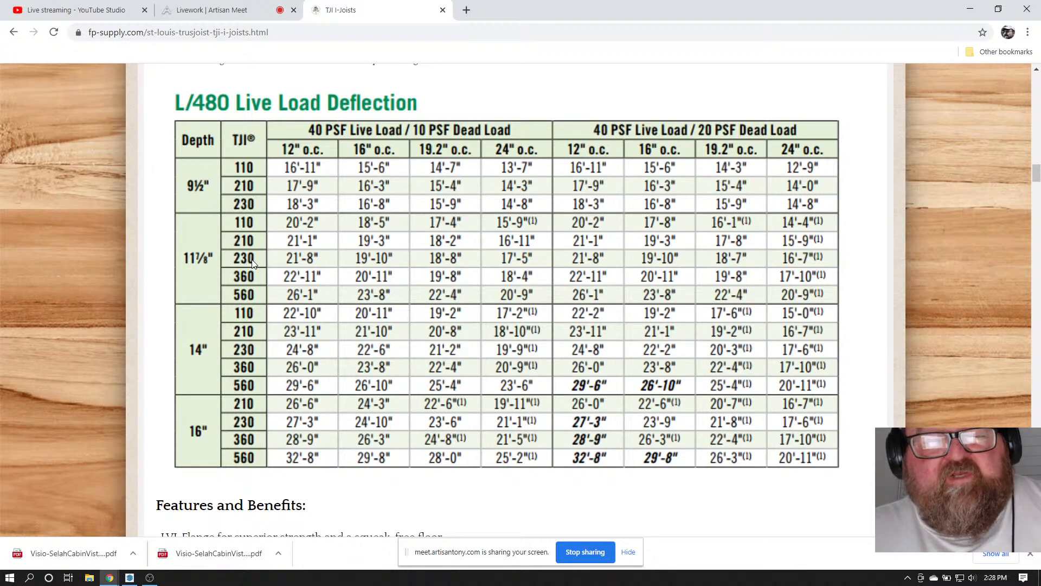
scroll(260, 269, up, 15)
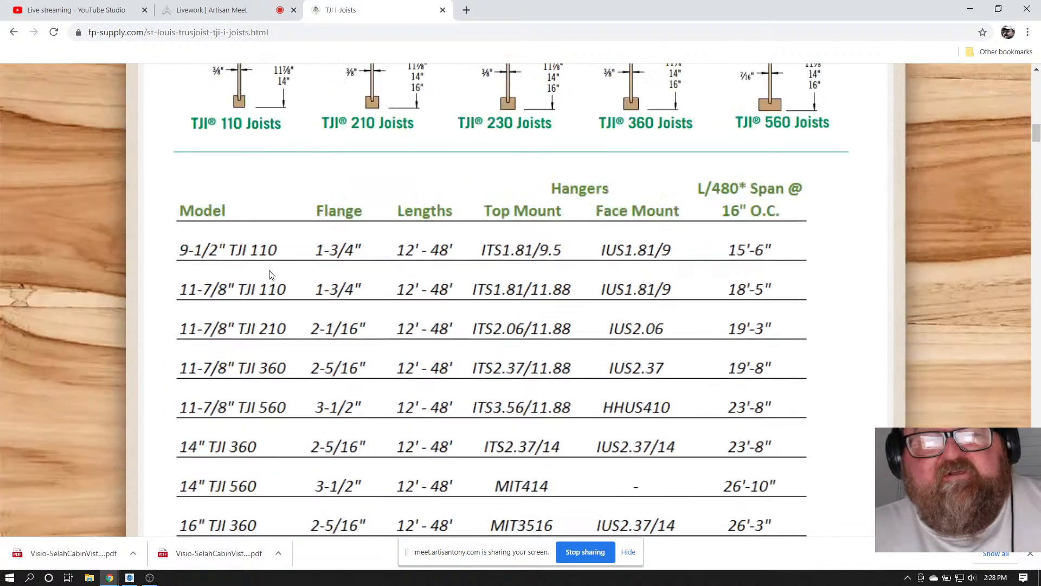
scroll(269, 274, up, 6)
scroll(269, 274, down, 2)
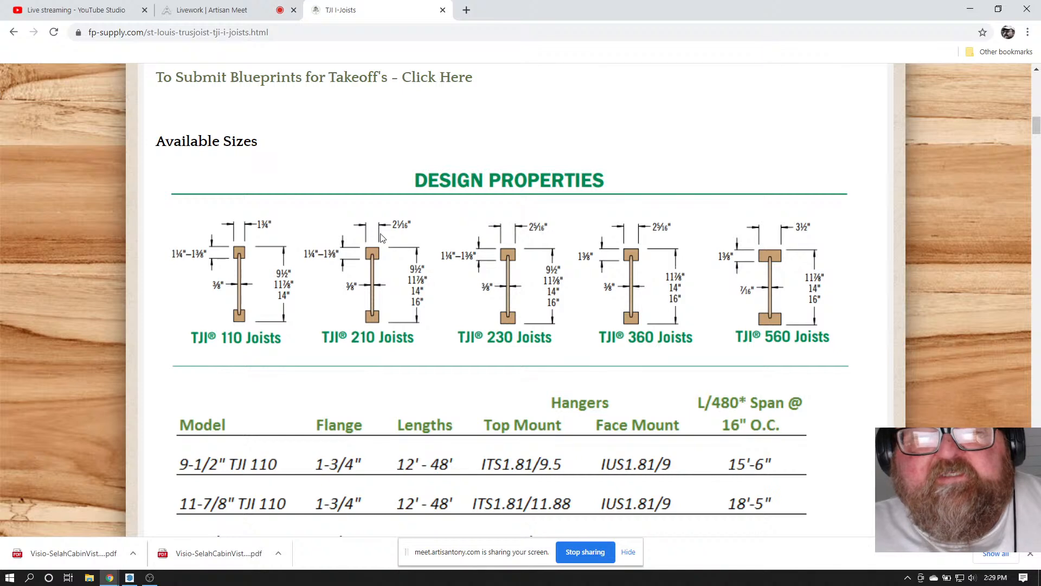
scroll(454, 289, down, 1)
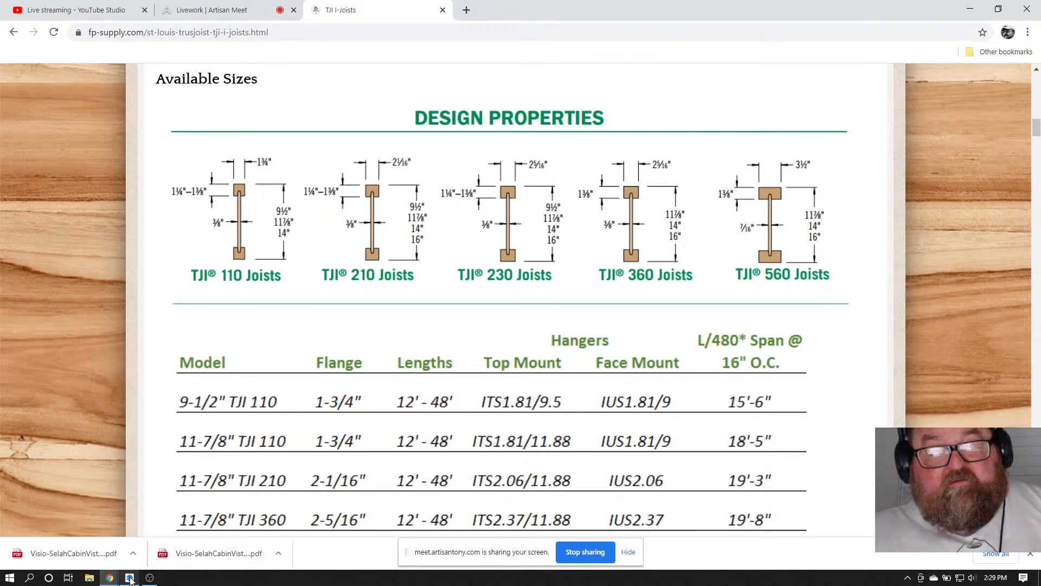
Switch back to SketchUp and examine the floor joists, rimboard and sill plate from above and from several sides
click(150, 521)
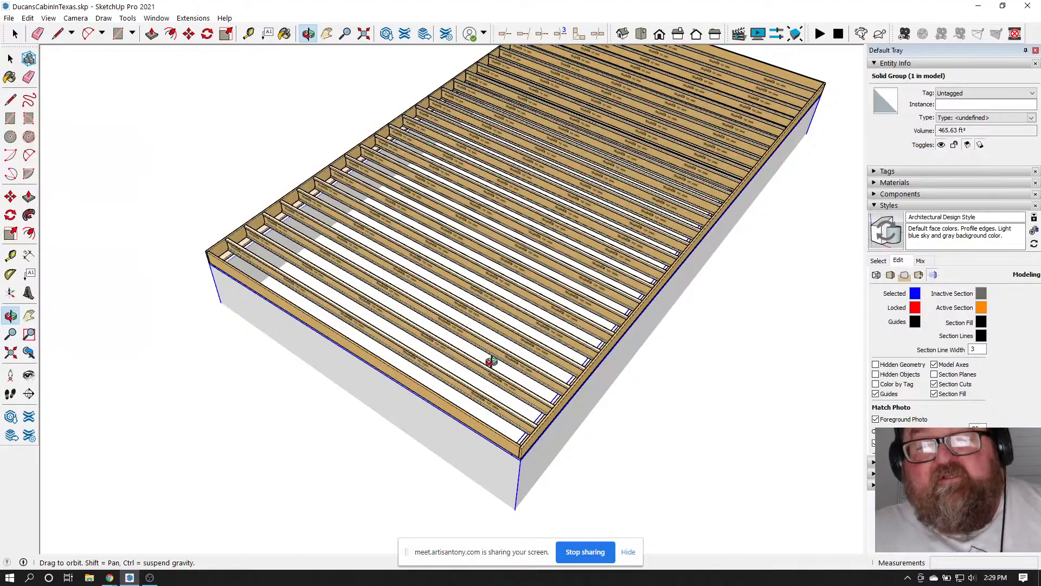
drag(491, 361, 548, 305)
scroll(548, 305, up, 5)
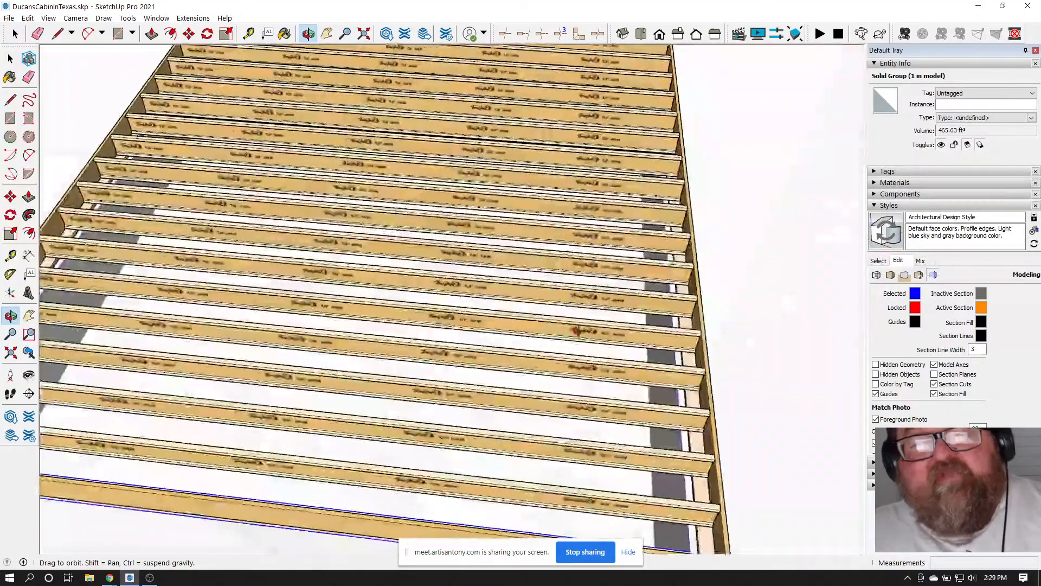
scroll(521, 309, down, 5)
scroll(279, 233, up, 3)
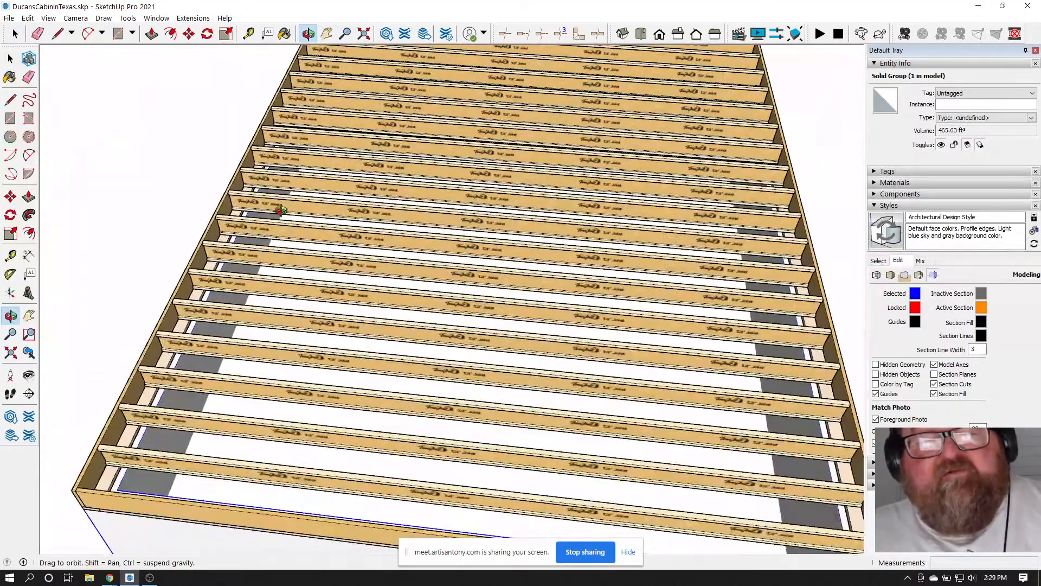
scroll(444, 309, down, 3)
drag(561, 306, 396, 356)
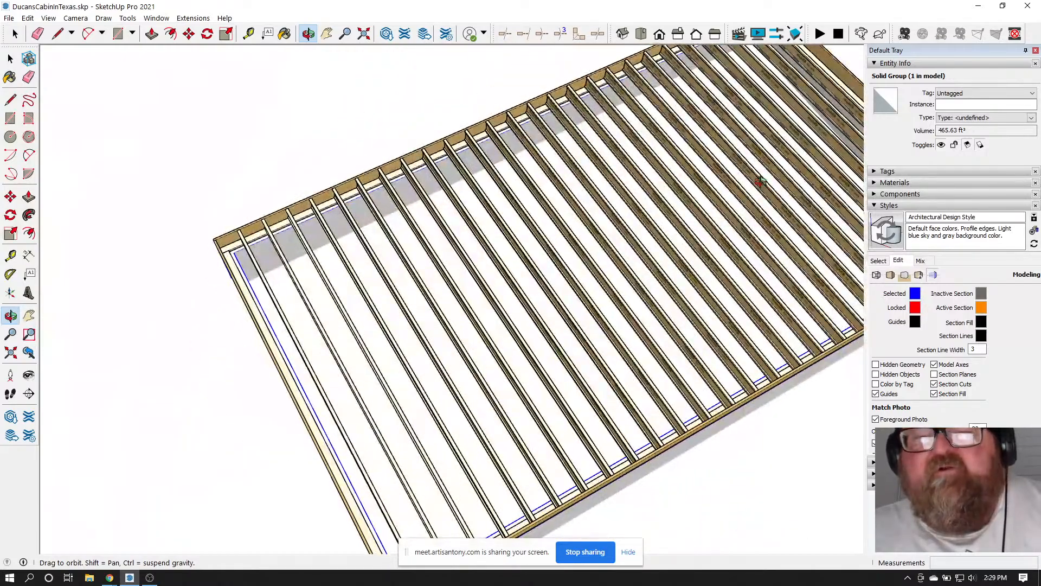
drag(463, 324, 498, 297)
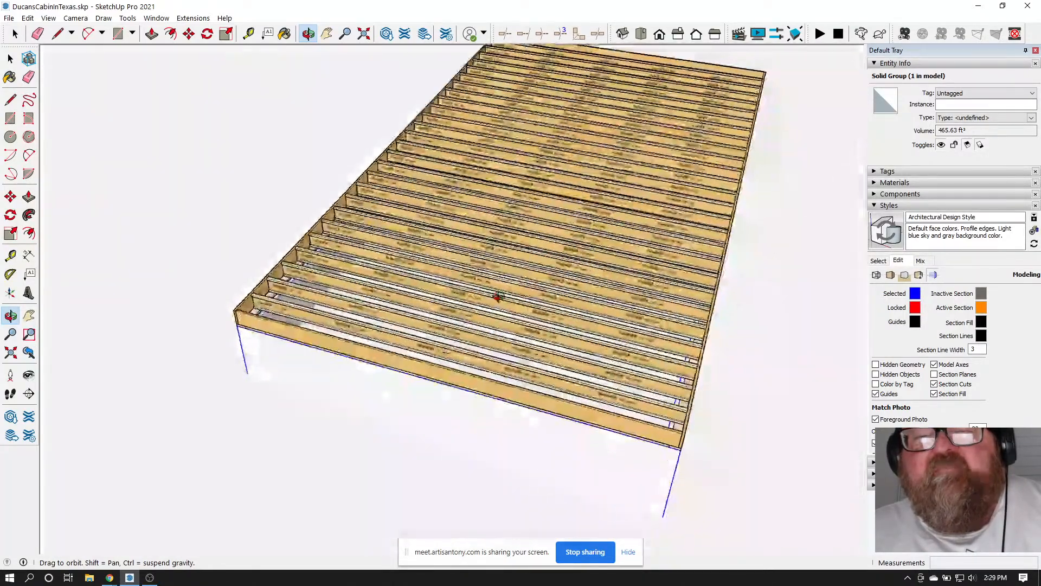
drag(602, 279, 514, 349)
scroll(586, 337, down, 3)
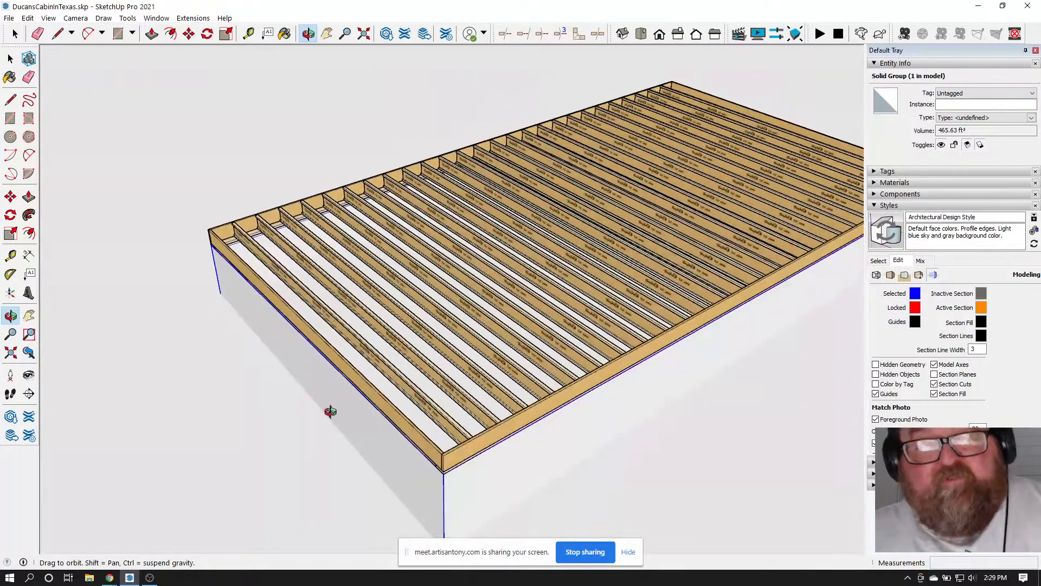
Edit the floor assembly to add 0.75 in floor sheathing, keeping the sill plate, and update the model
scroll(336, 326, up, 3)
click(14, 34)
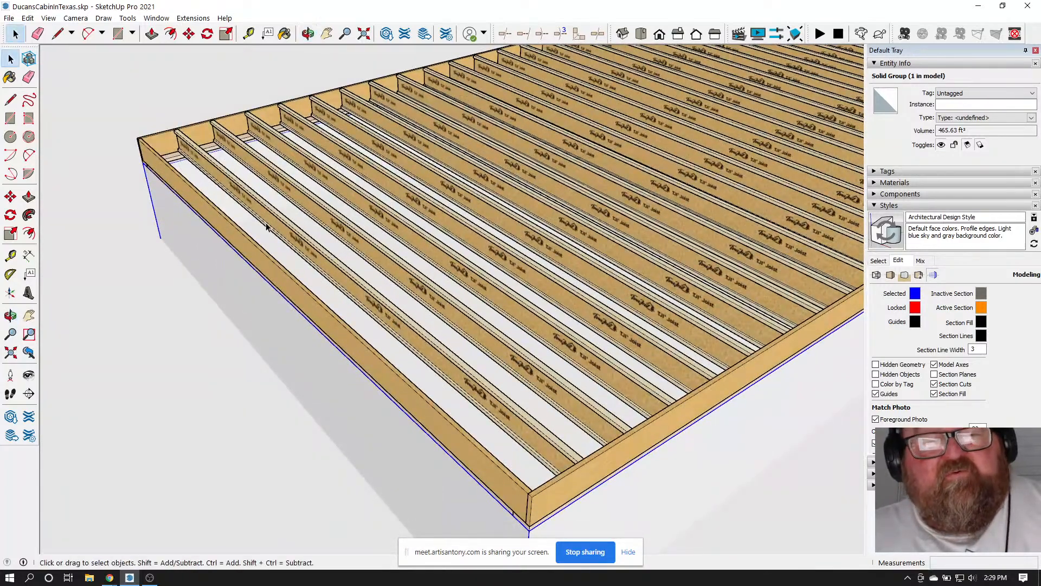
right_click(335, 217)
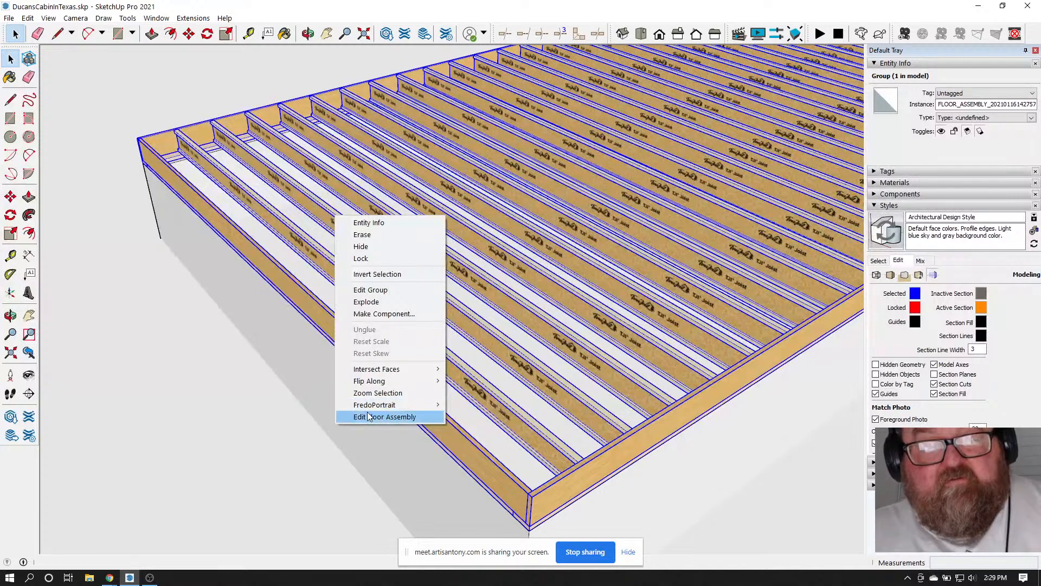
click(368, 417)
click(741, 234)
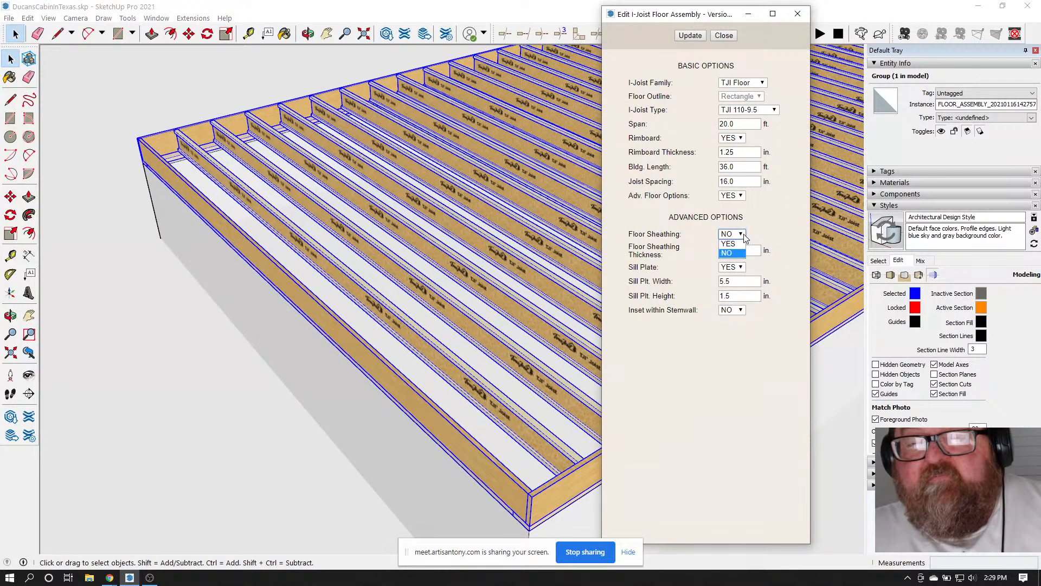
click(742, 244)
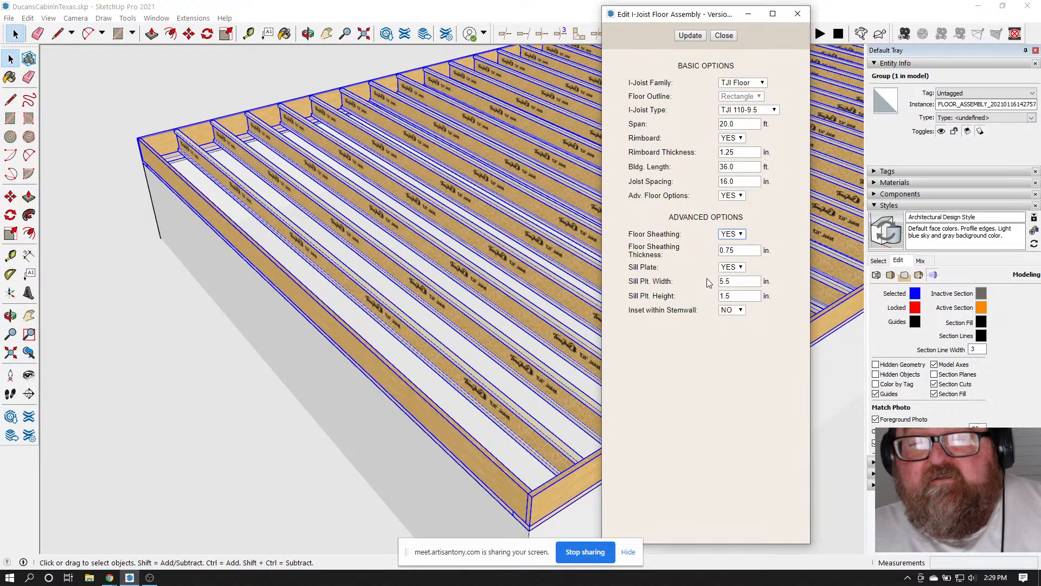
click(733, 267)
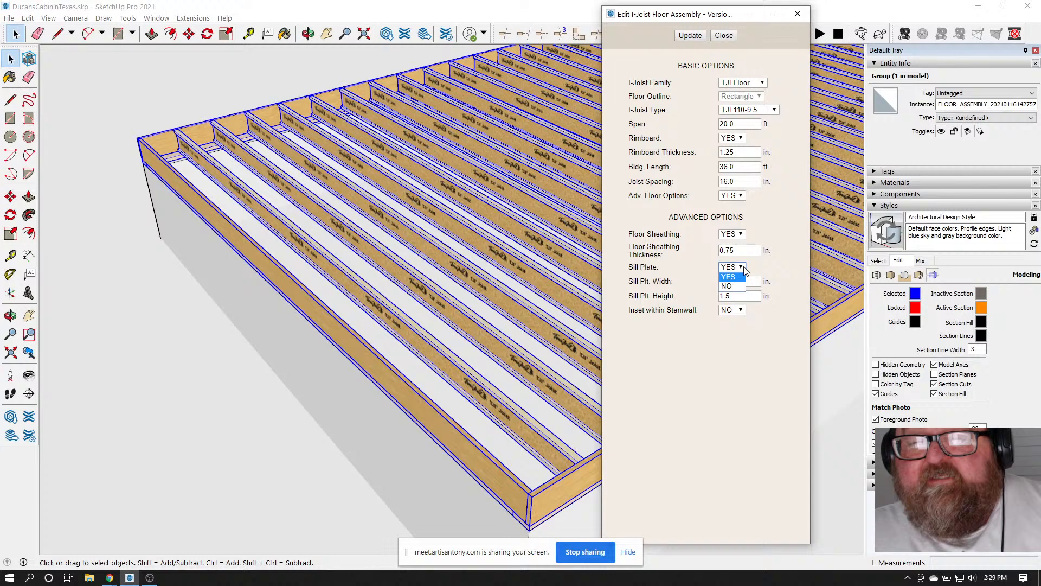
click(704, 264)
click(692, 36)
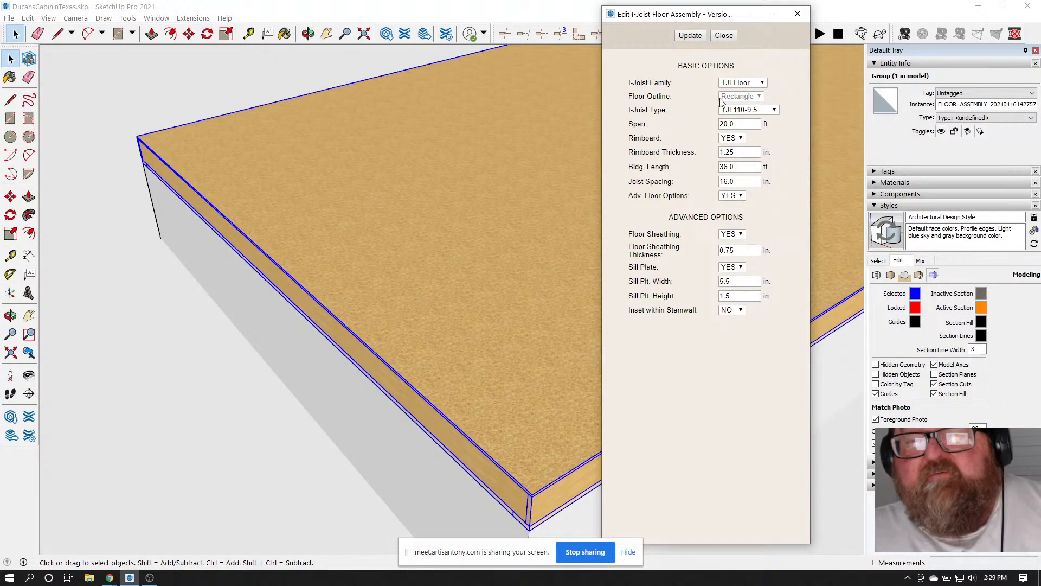
click(724, 35)
Examine the sheathed floor's corner up close and review the floor assembly's parameters without changing them
scroll(243, 267, down, 2)
scroll(396, 352, up, 2)
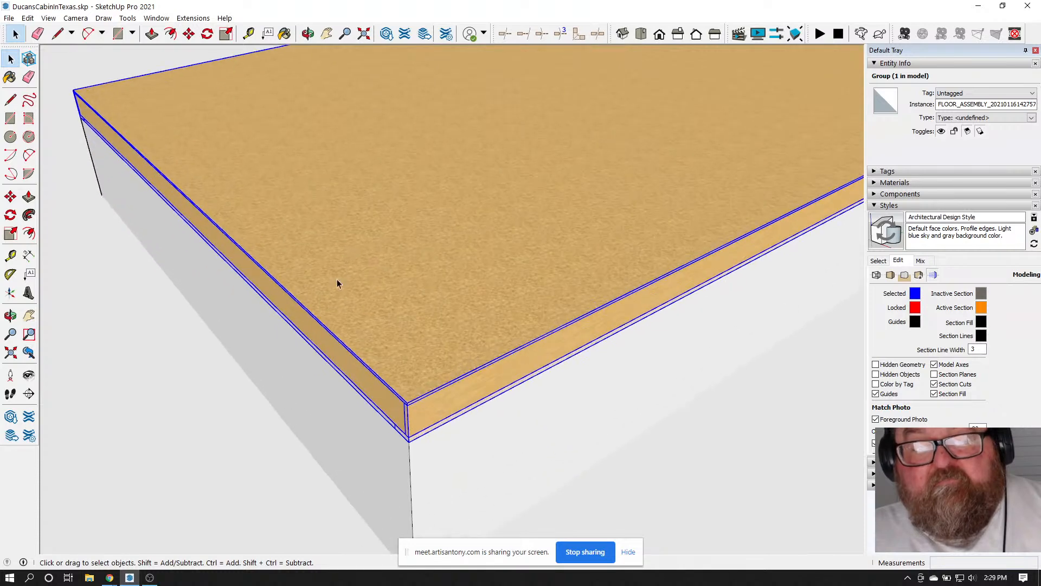
click(308, 34)
drag(341, 325, 631, 336)
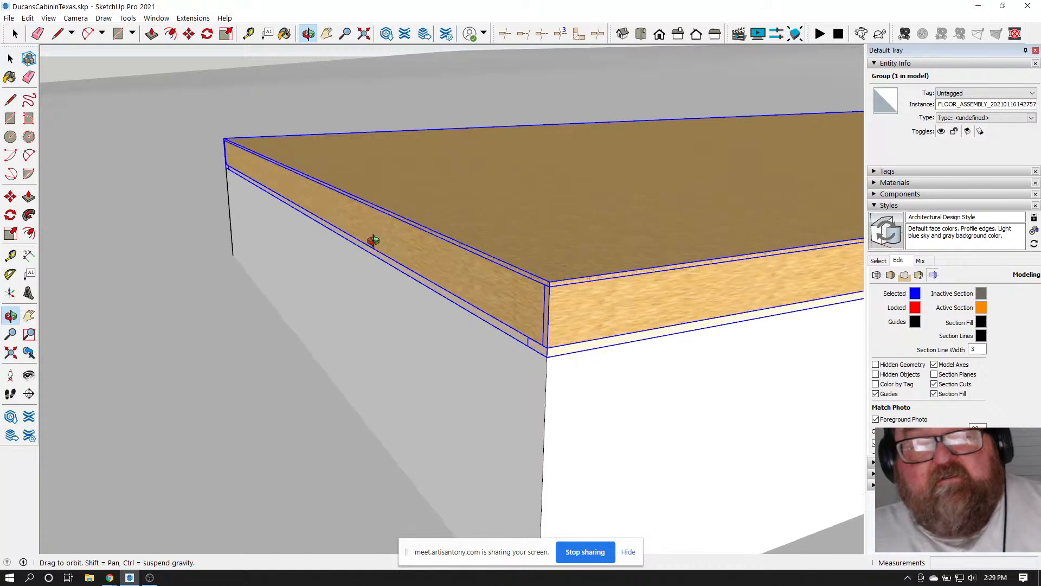
click(10, 58)
right_click(317, 169)
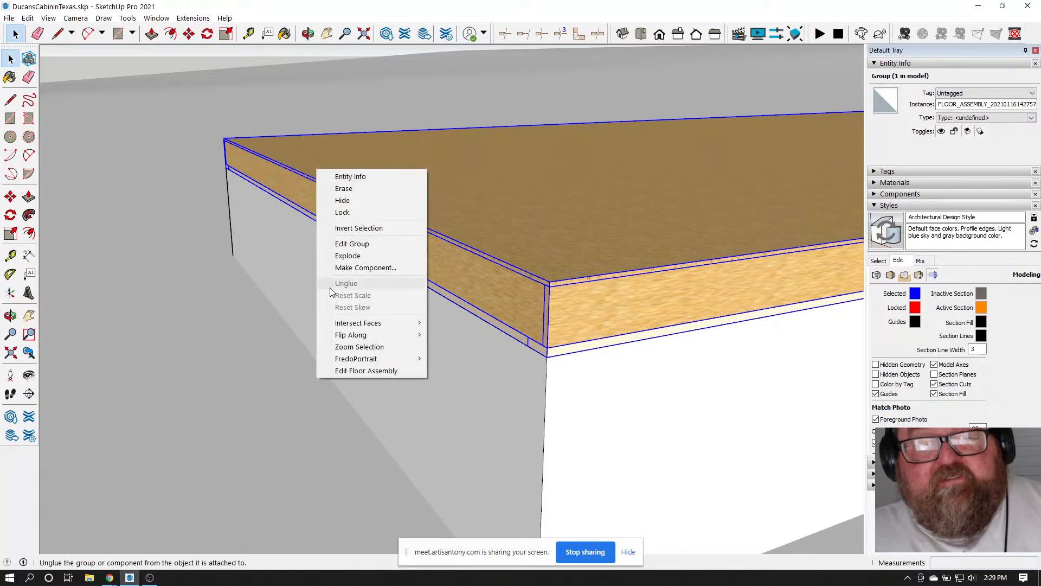
click(341, 373)
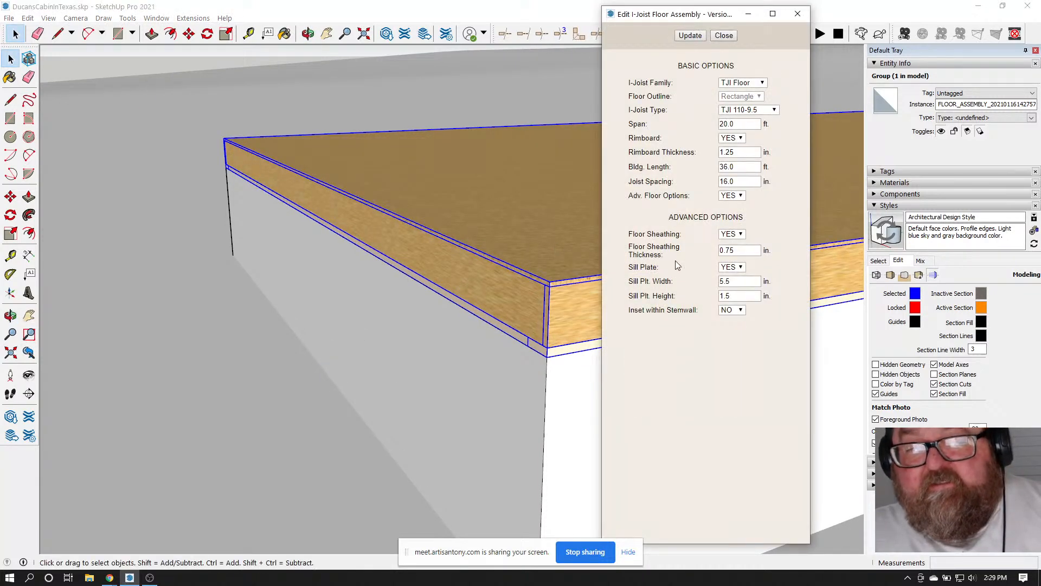
click(797, 15)
Set the PT lumber color to dark green in the Medeek Truss global material settings and save the settings
click(194, 18)
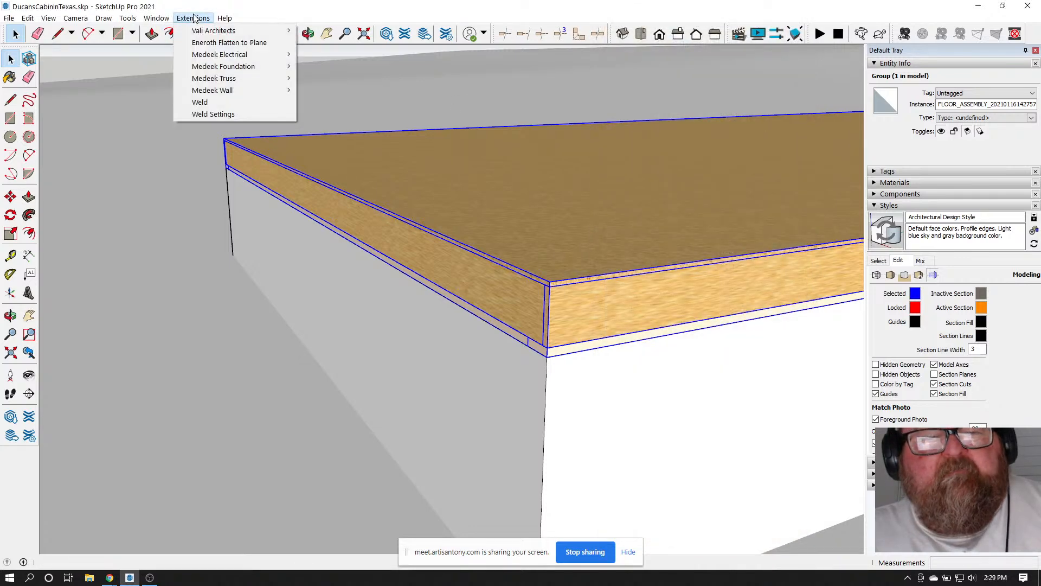
mouse_move(239, 78)
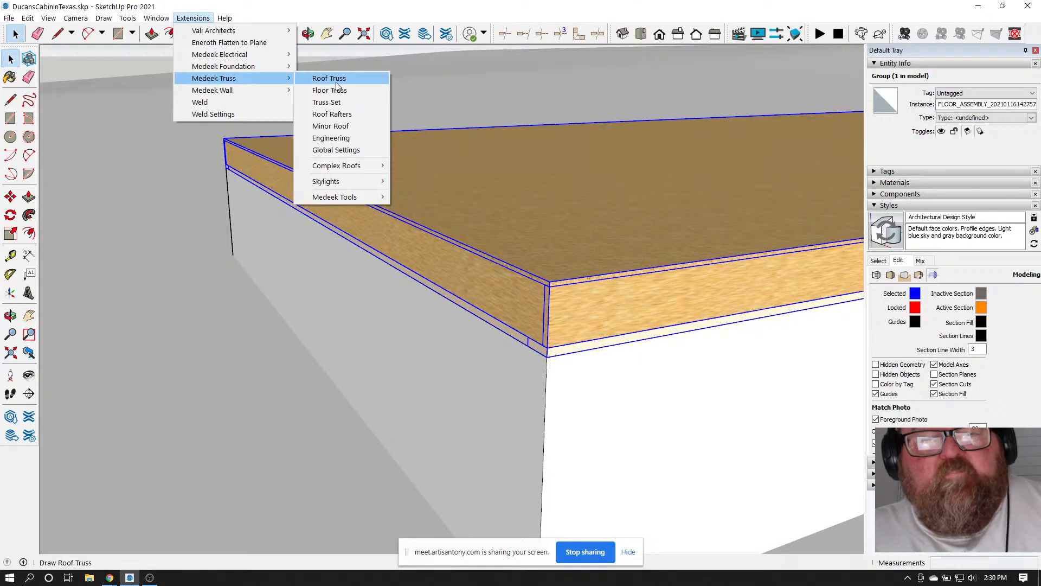
click(347, 155)
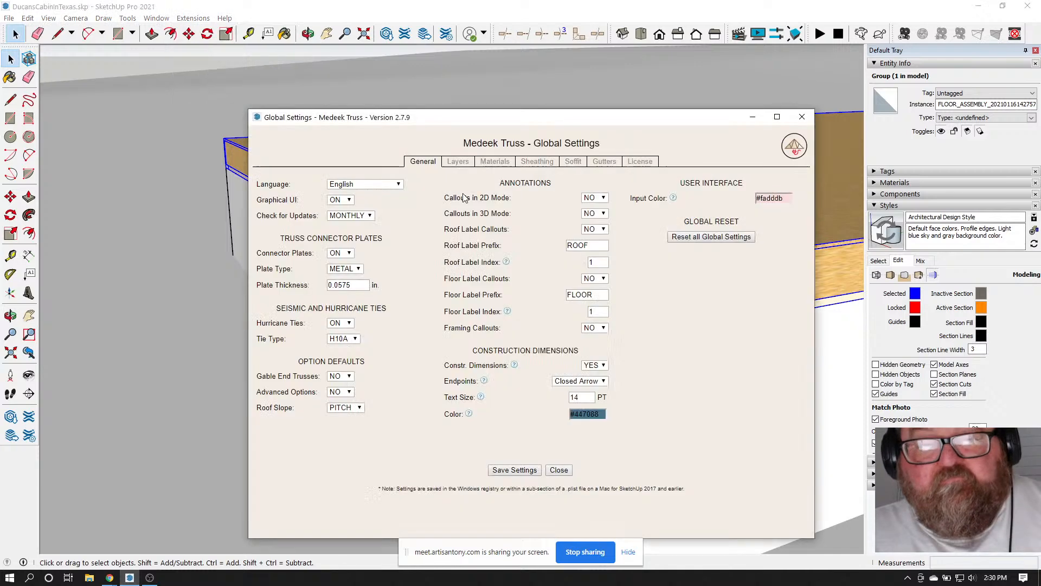
click(496, 165)
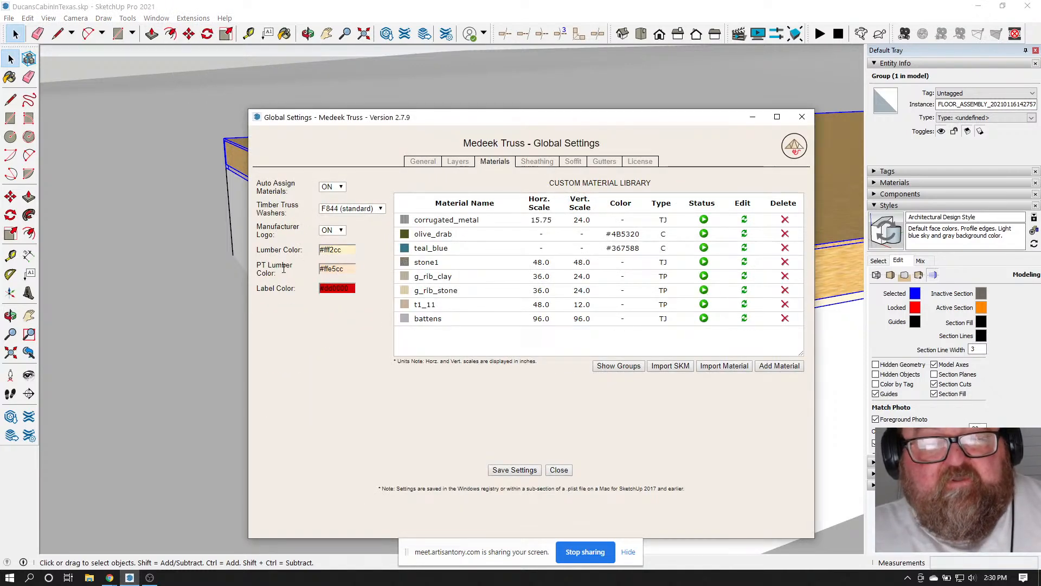
click(350, 273)
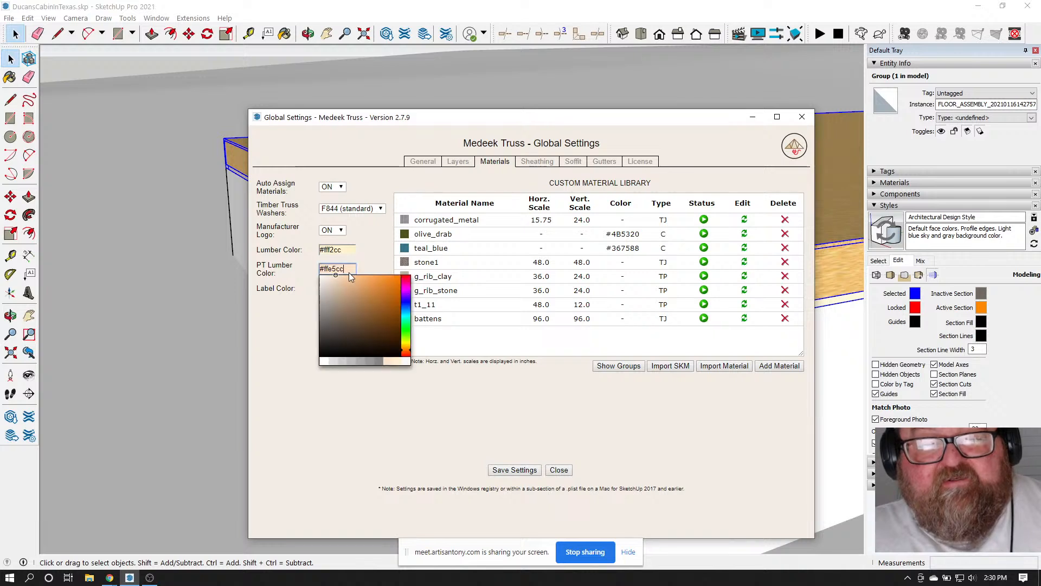
click(405, 327)
click(387, 315)
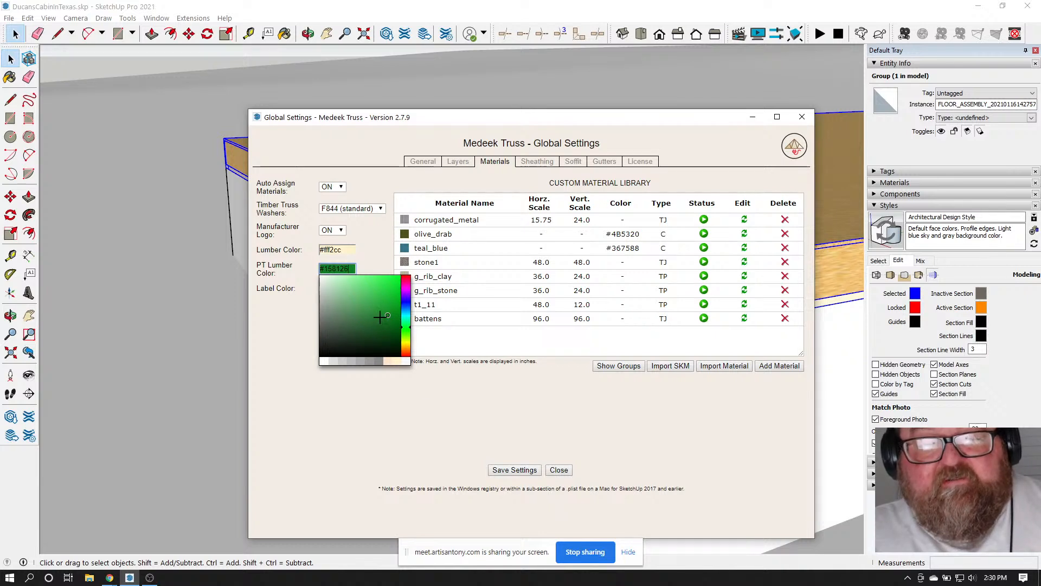
click(383, 320)
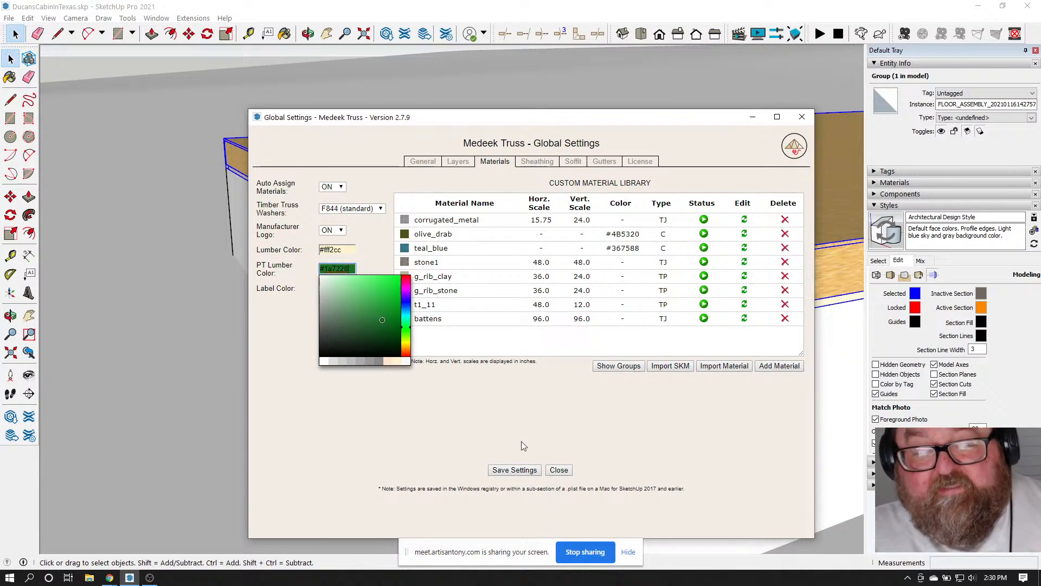
click(506, 470)
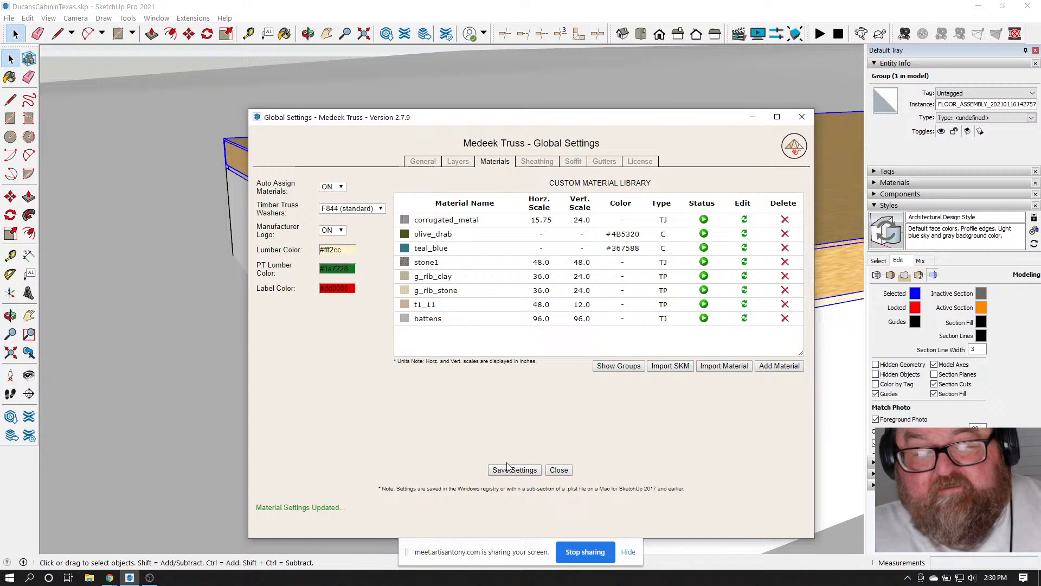
click(559, 470)
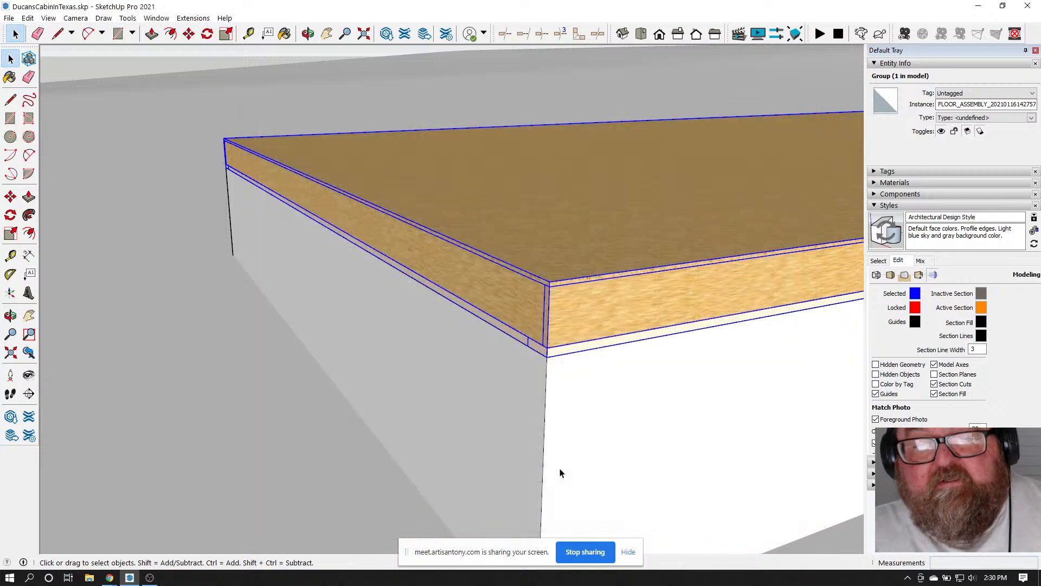
Update the I-joist floor assembly with its existing parameters to apply the saved lumber color, and check the floor's sill plate edge
right_click(483, 287)
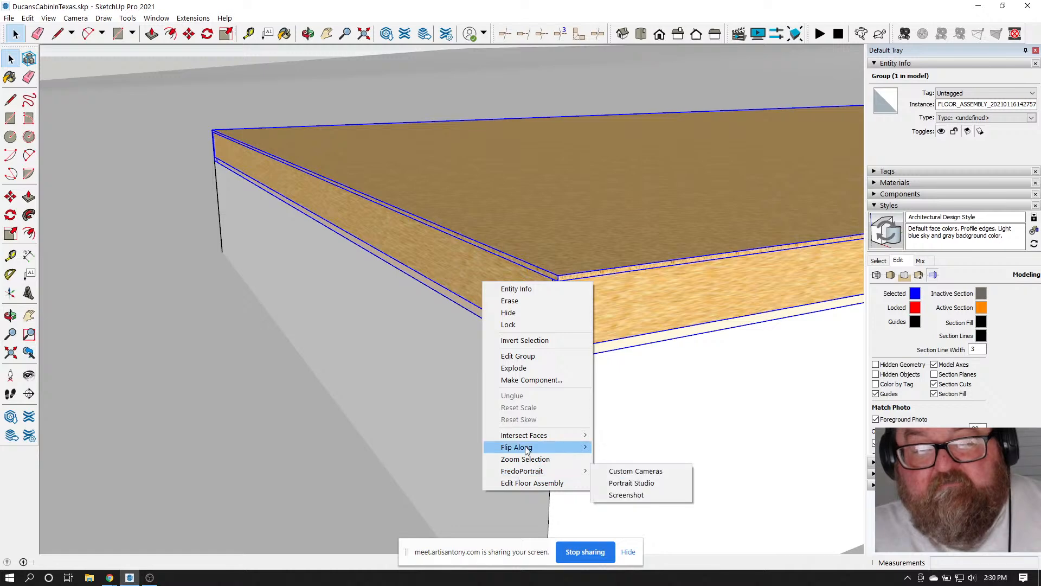
click(466, 273)
right_click(471, 274)
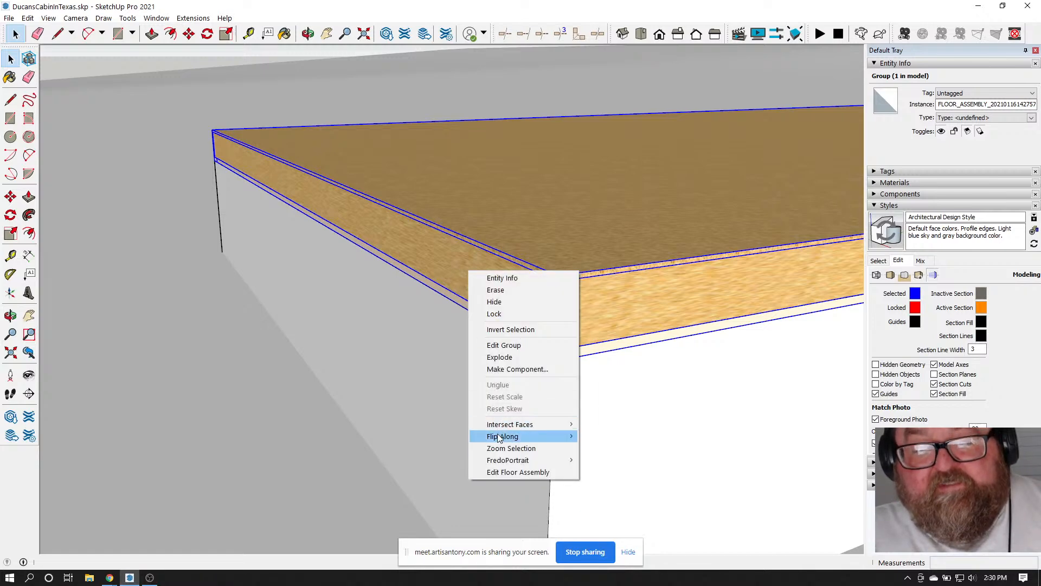
click(501, 471)
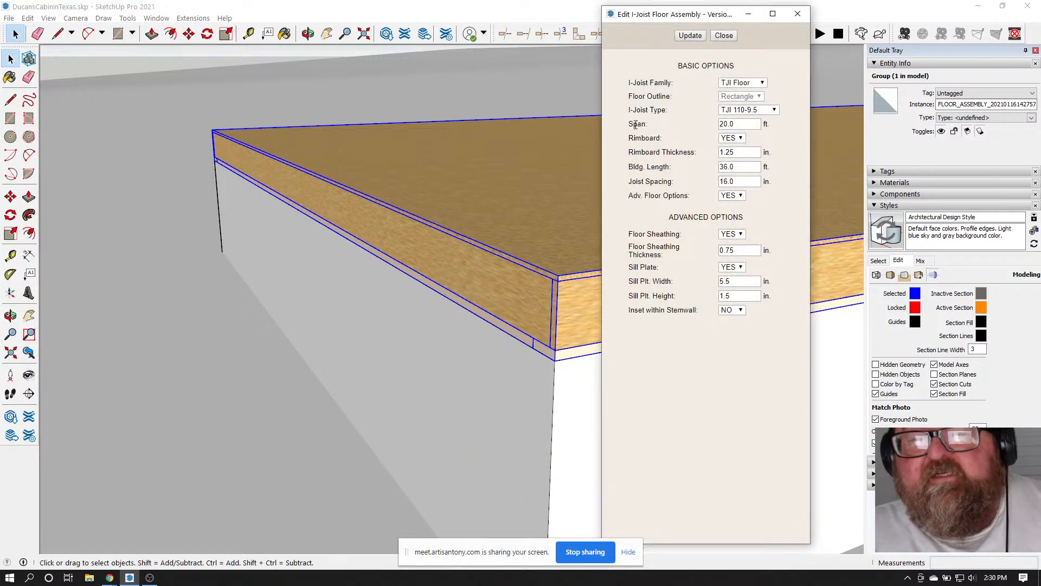
click(691, 37)
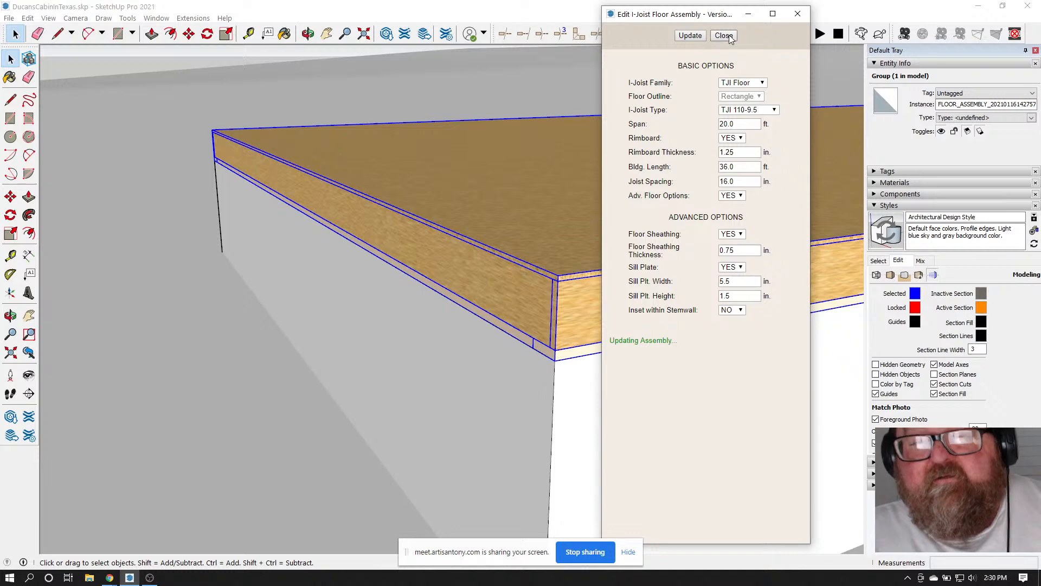
click(725, 36)
scroll(399, 319, down, 2)
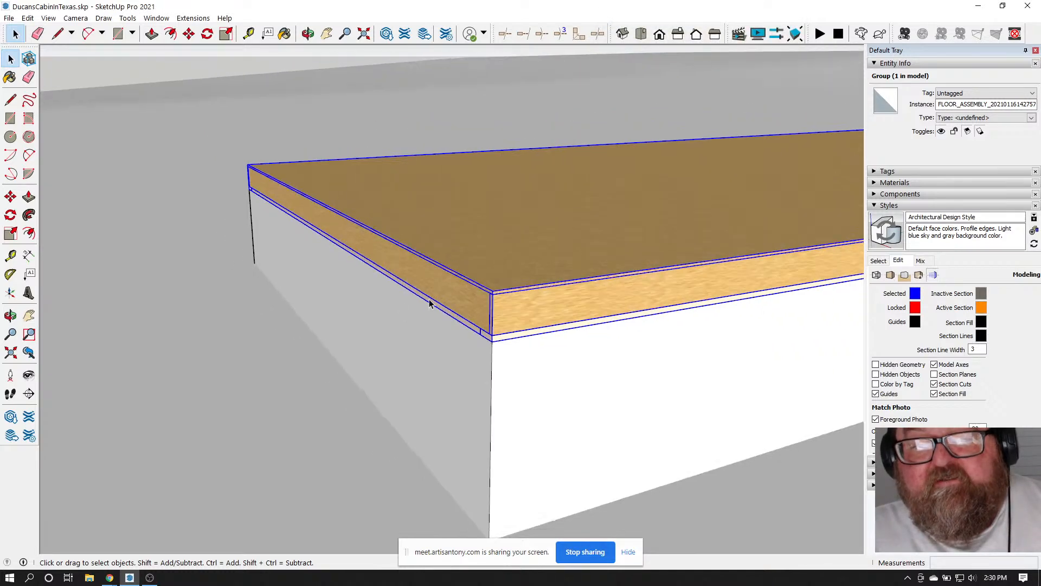
middle_drag(307, 54, 424, 322)
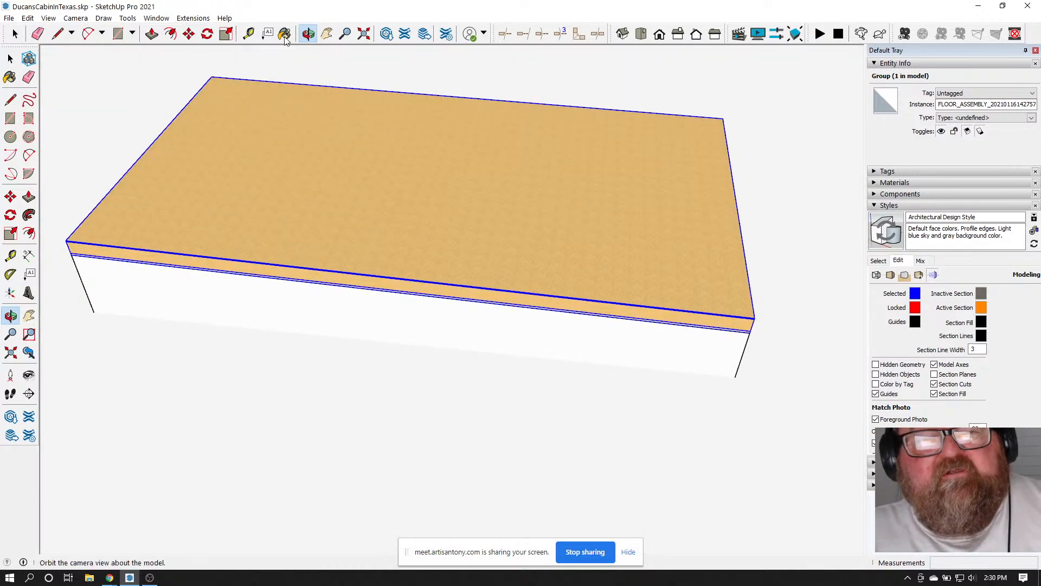
Review the general and material pages of the Medeek Truss global settings, saving the general settings without changing them
click(194, 18)
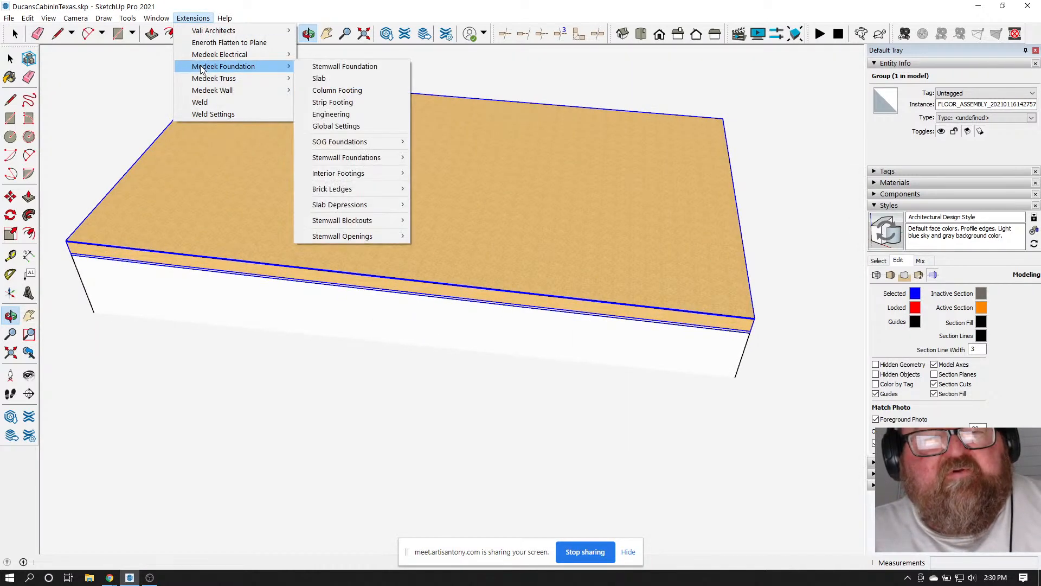
mouse_move(202, 78)
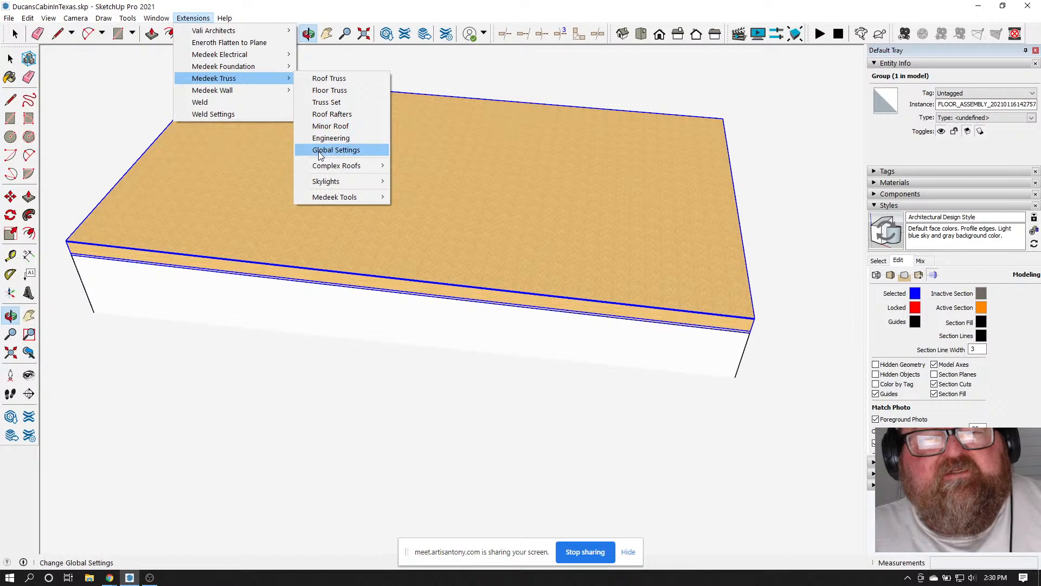
click(336, 151)
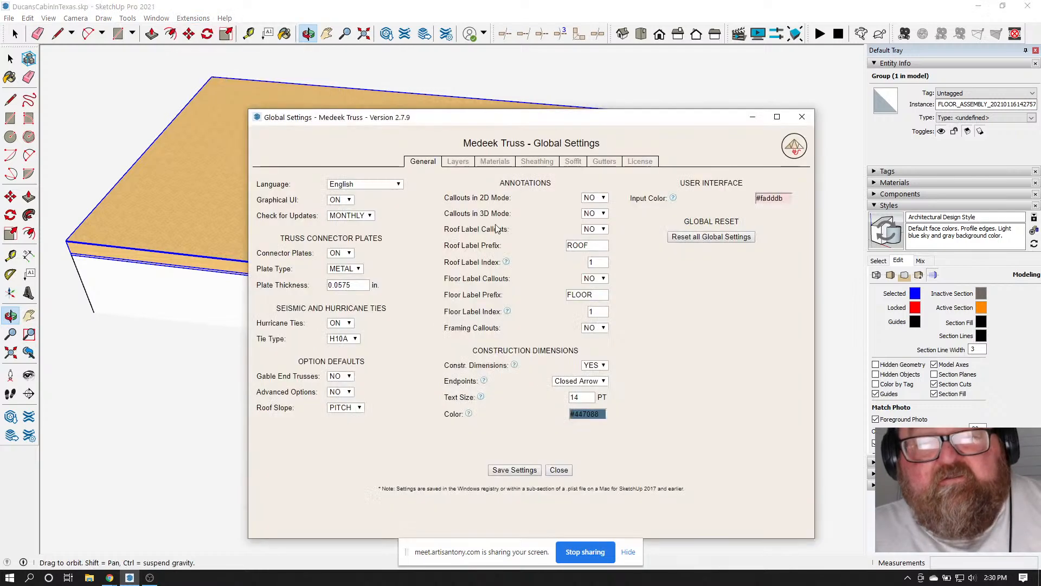
click(494, 163)
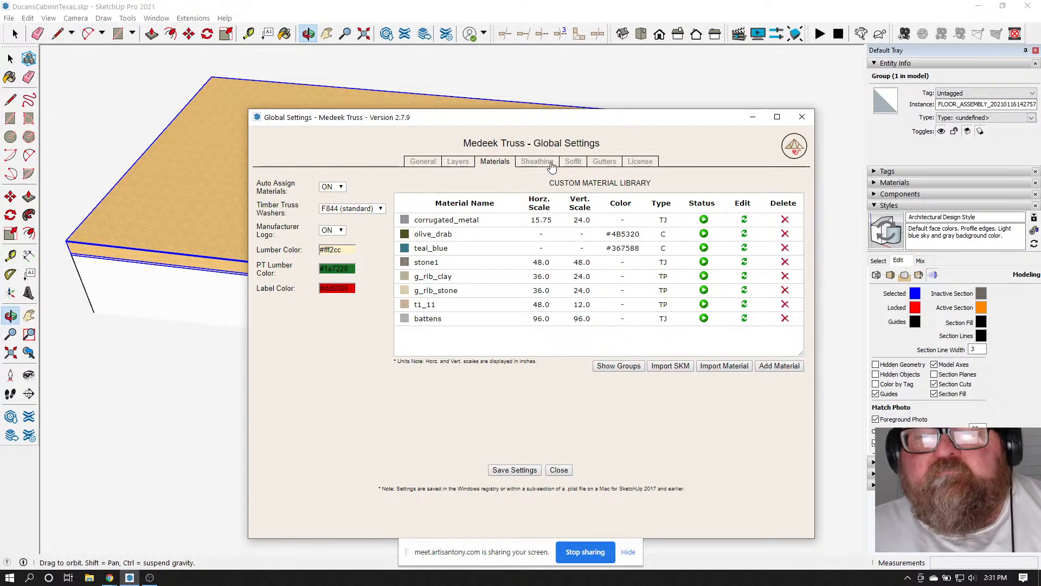
click(423, 162)
click(512, 470)
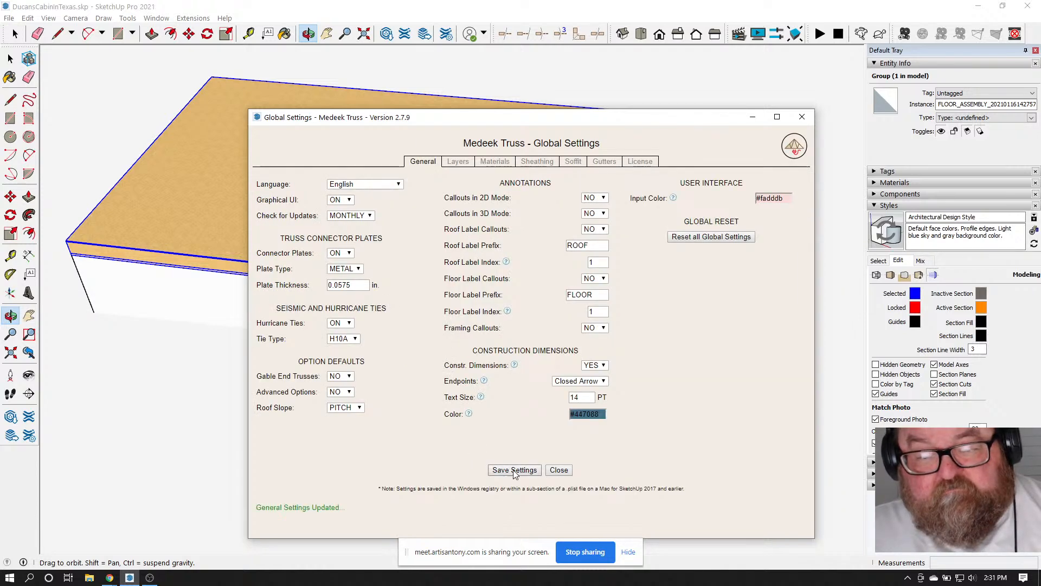
click(568, 475)
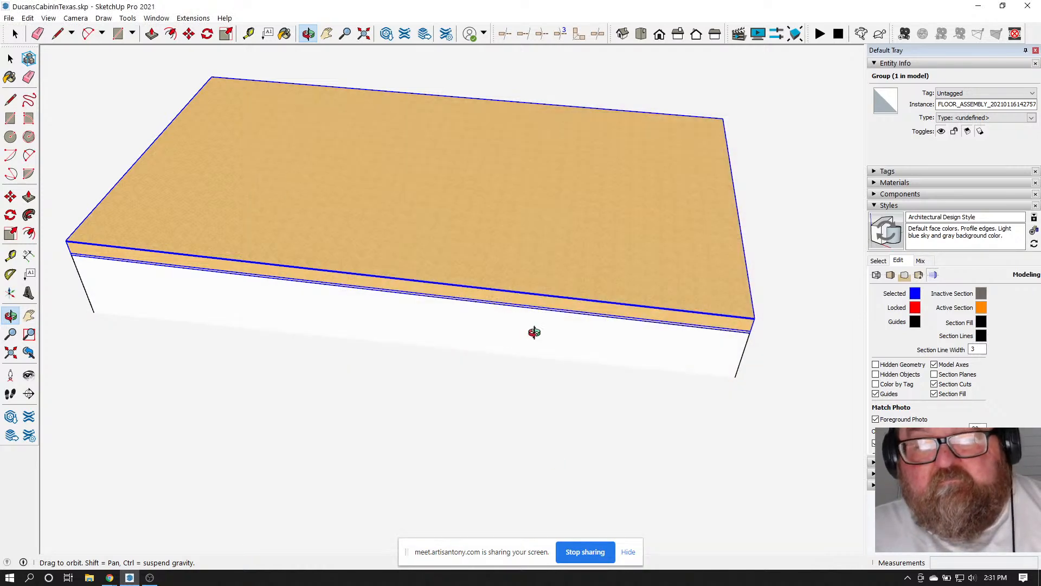
Rebuild the floor assembly by updating it with floor sheathing set to NO and again with sheathing set back to YES
drag(532, 330, 397, 230)
scroll(546, 308, up, 3)
scroll(546, 308, up, 2)
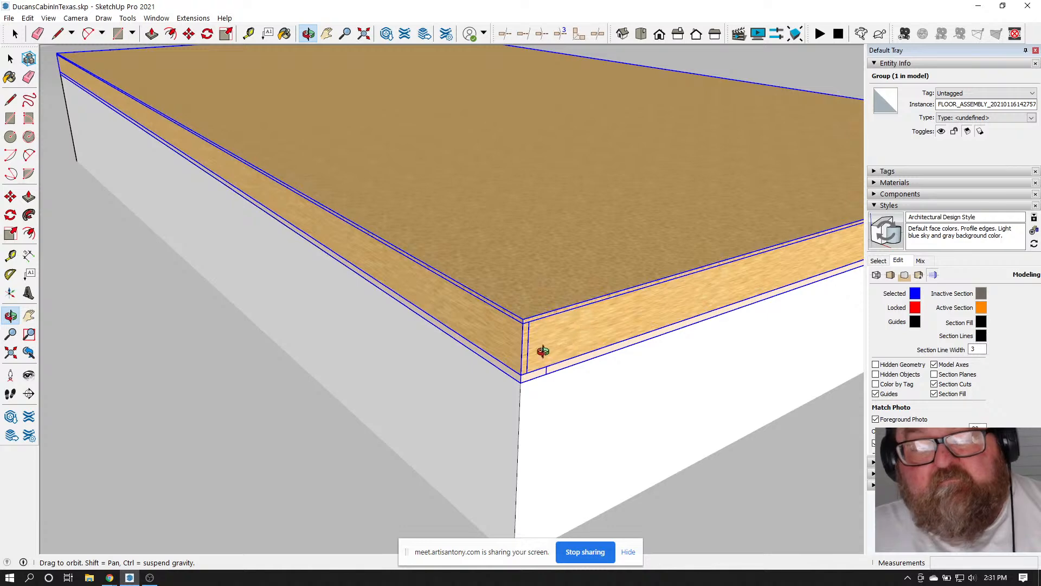
click(16, 34)
right_click(373, 213)
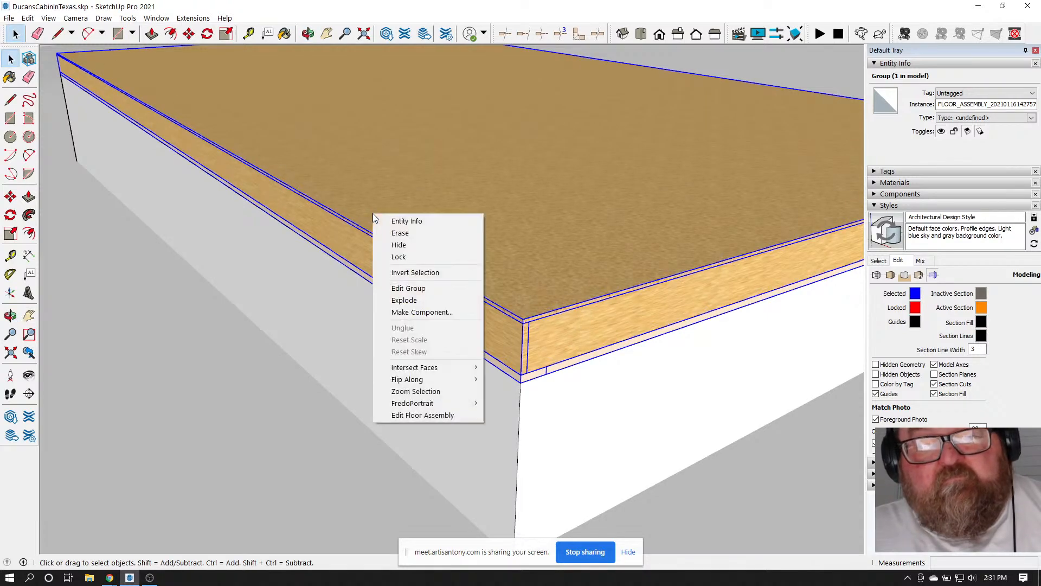
click(411, 418)
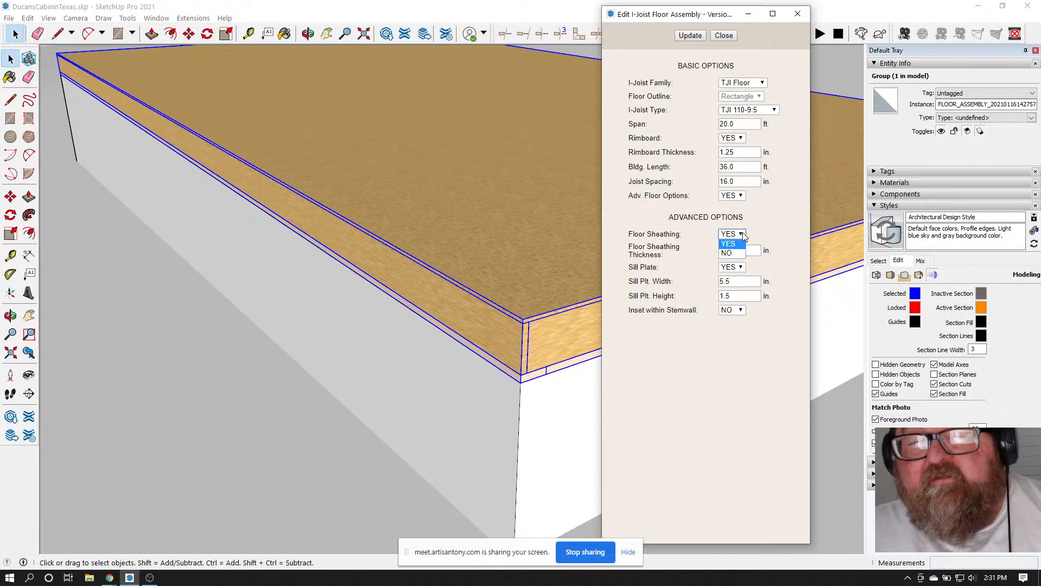
click(727, 252)
click(685, 36)
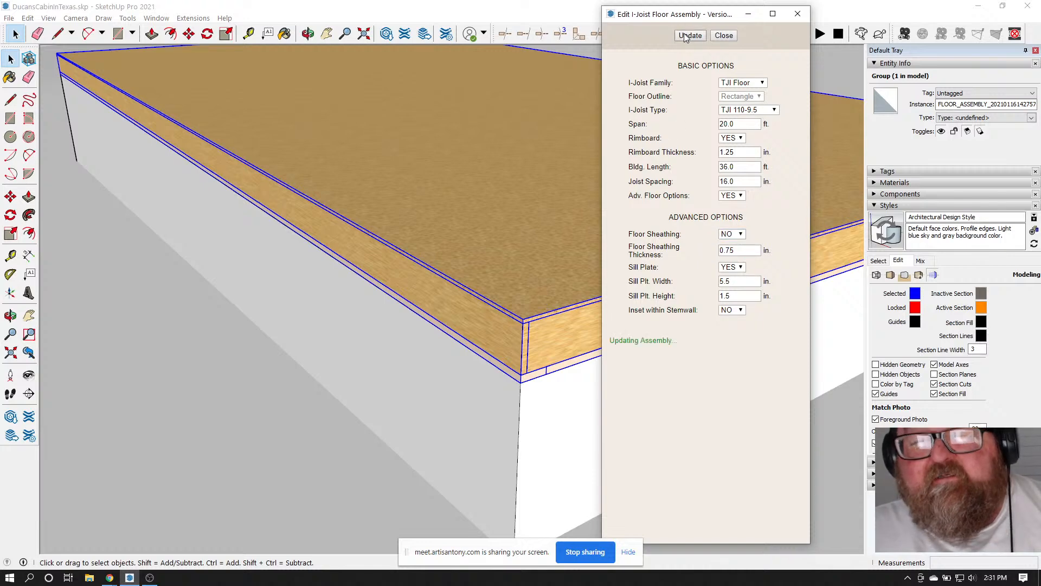
click(741, 235)
click(729, 243)
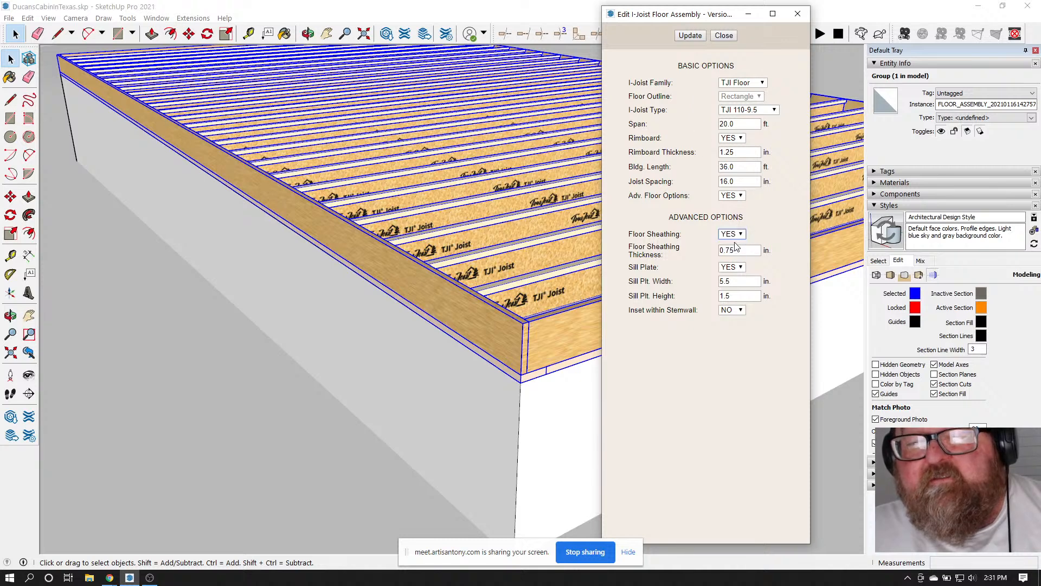
click(690, 35)
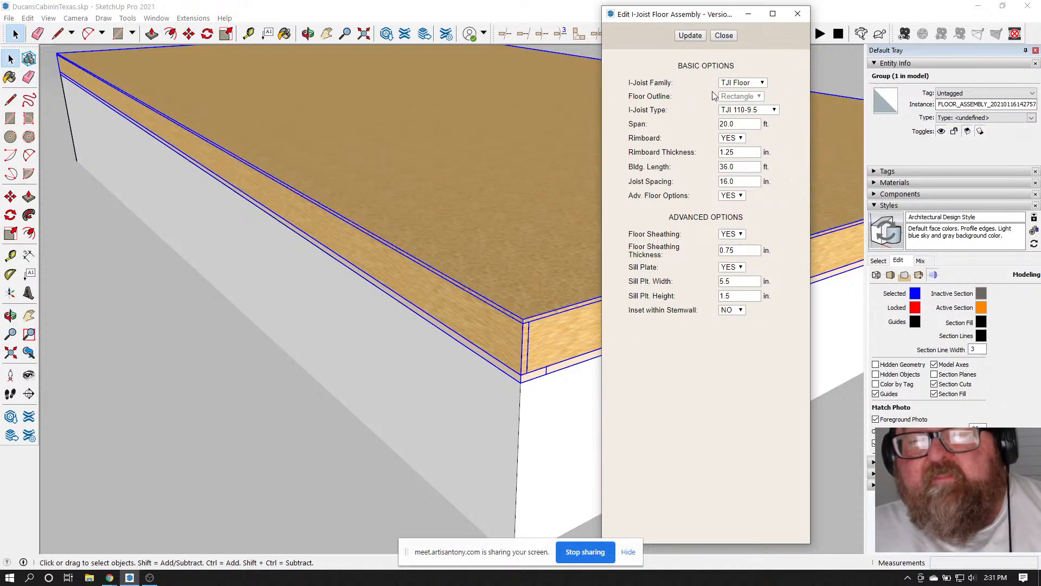
click(724, 36)
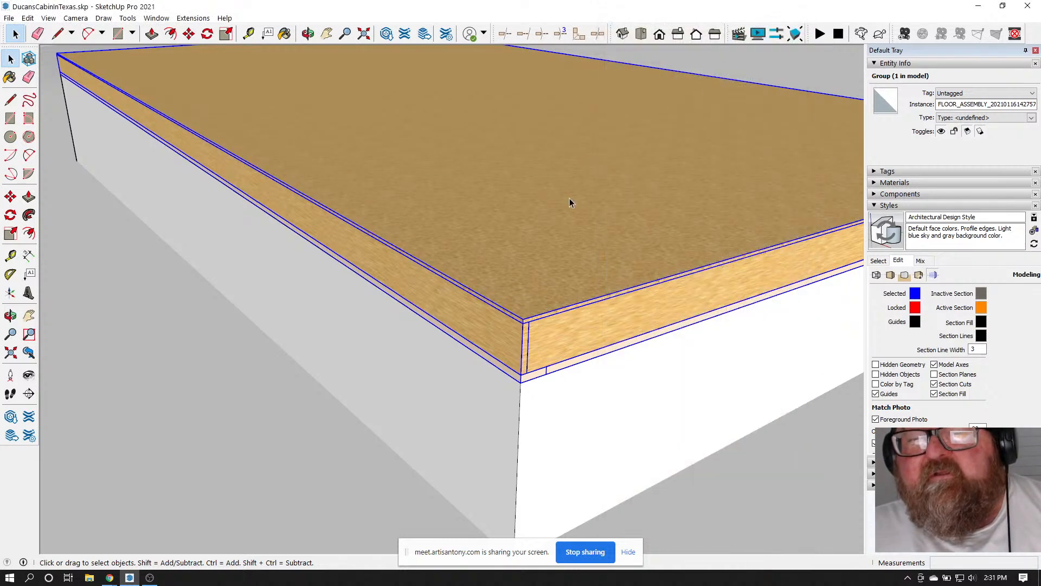
Deselect the floor assembly and examine the sheathed platform from farther away, together with the neighbouring cabin models
click(308, 34)
scroll(488, 325, down, 5)
scroll(509, 338, down, 3)
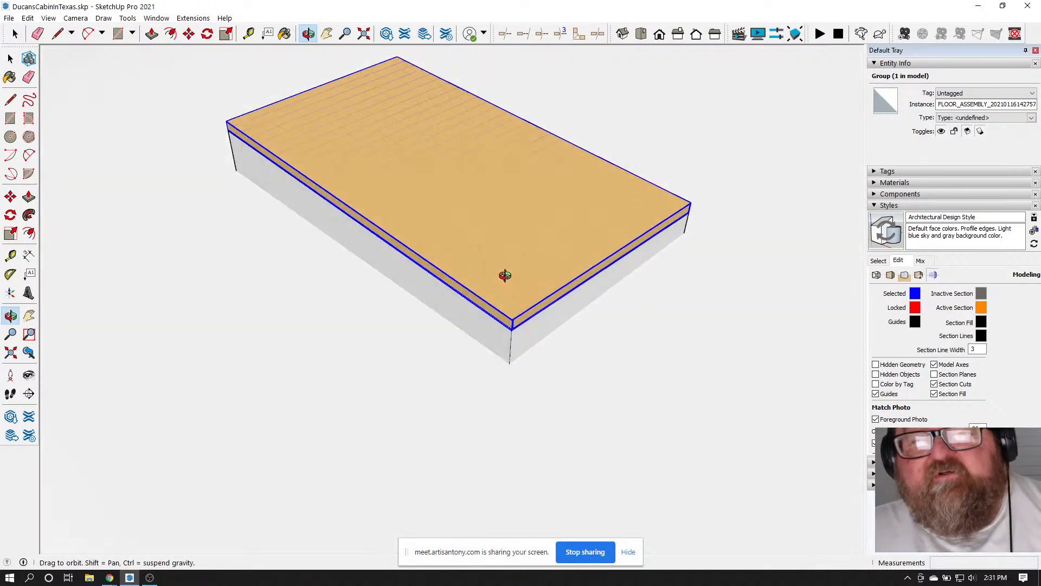
drag(504, 274, 586, 272)
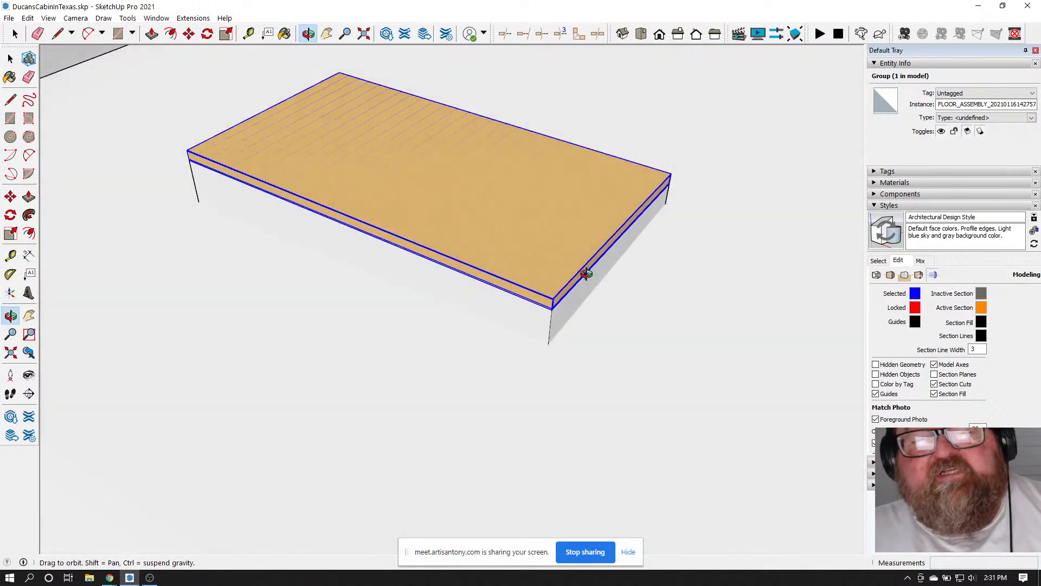
click(192, 17)
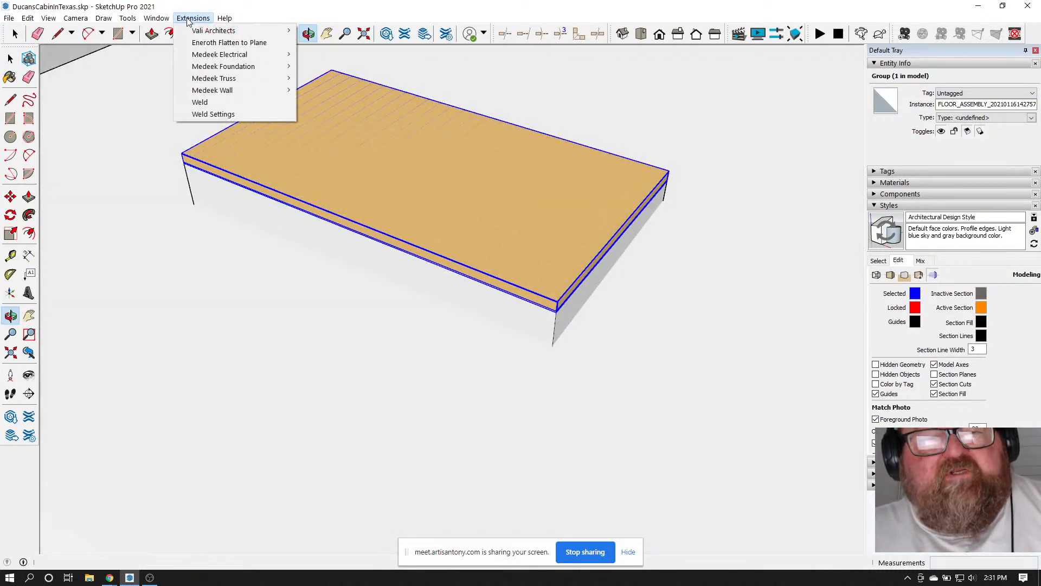
click(220, 5)
scroll(488, 207, up, 2)
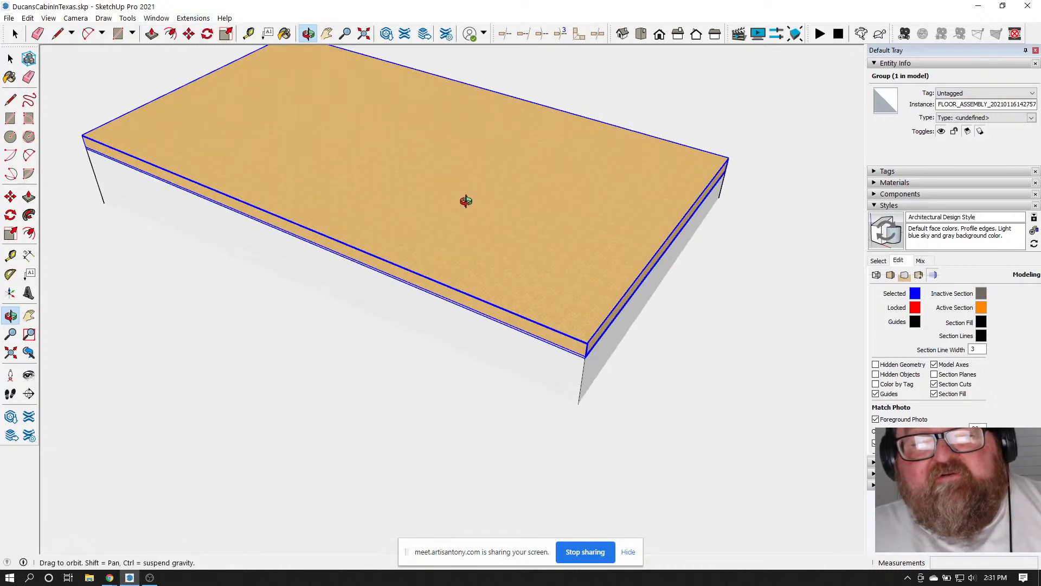
click(15, 34)
right_click(302, 148)
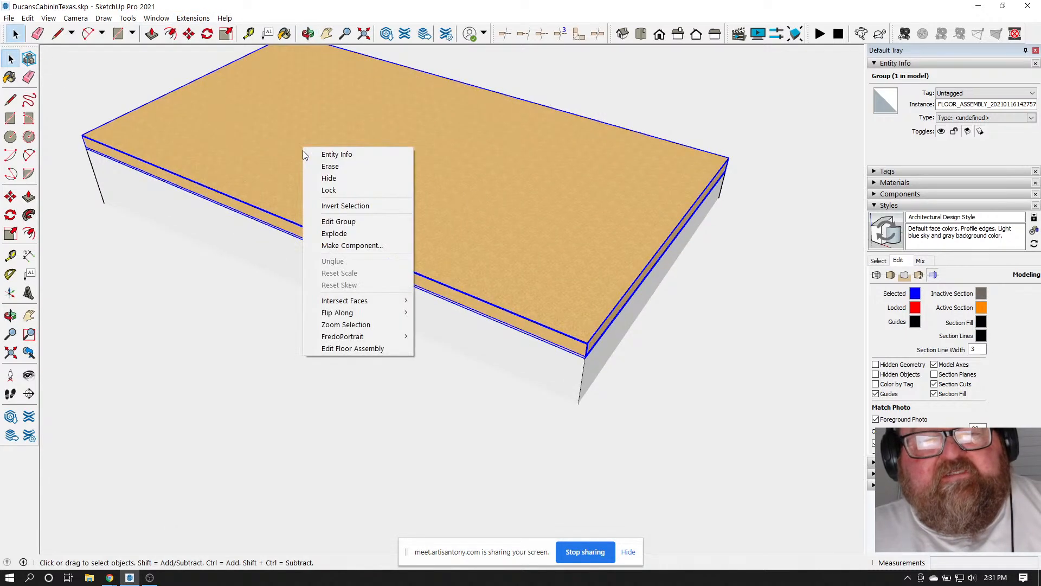
click(15, 37)
click(97, 82)
scroll(494, 322, down, 3)
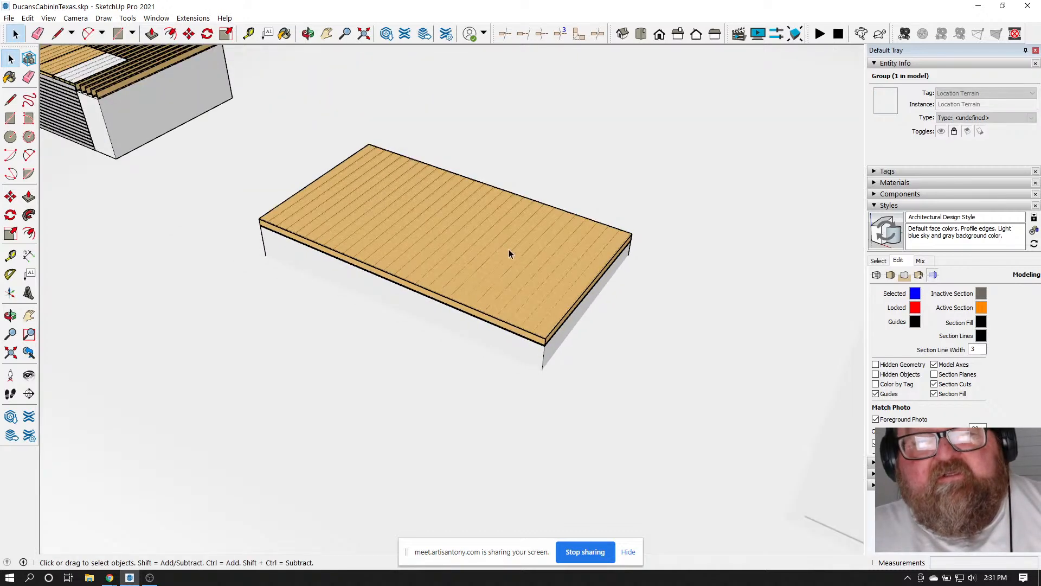
scroll(455, 239, down, 3)
scroll(467, 242, down, 1)
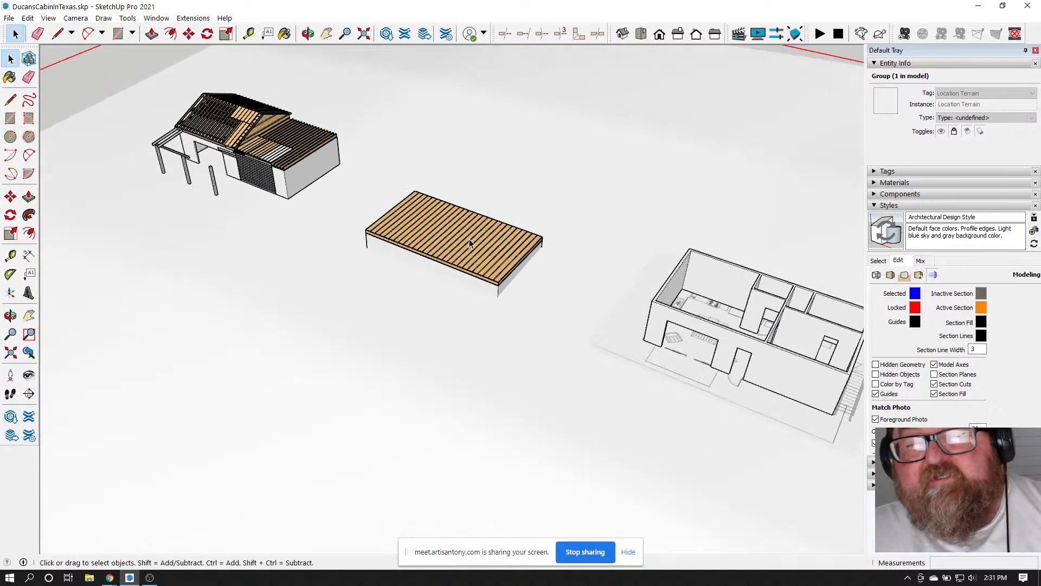
Try to move the cabin wall group alone onto the floor platform, matching its lower front corner to the platform's sheathing corner
click(553, 262)
scroll(503, 252, up, 2)
scroll(370, 238, up, 2)
scroll(373, 241, down, 4)
scroll(567, 299, down, 2)
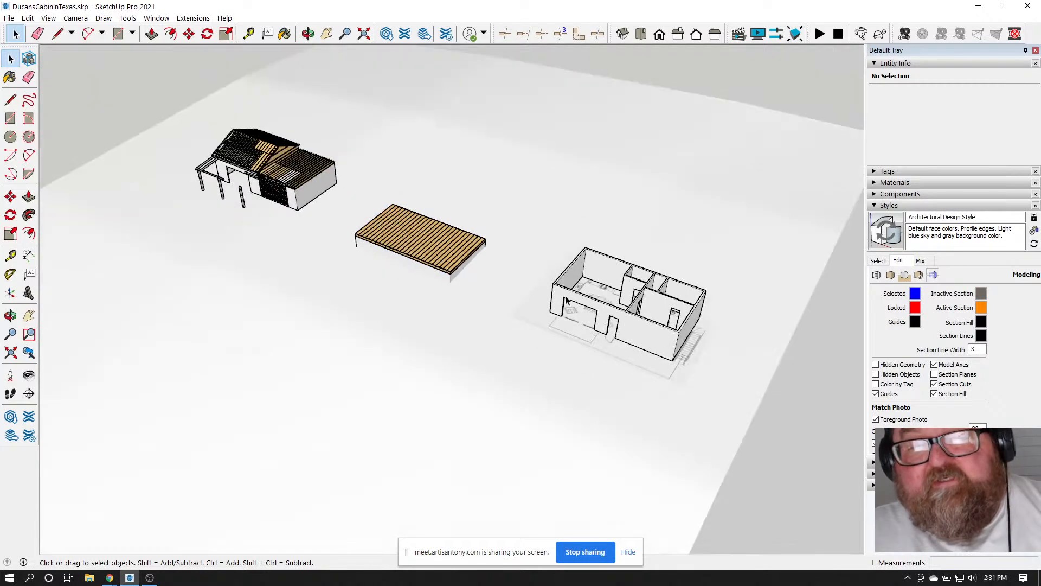
click(710, 357)
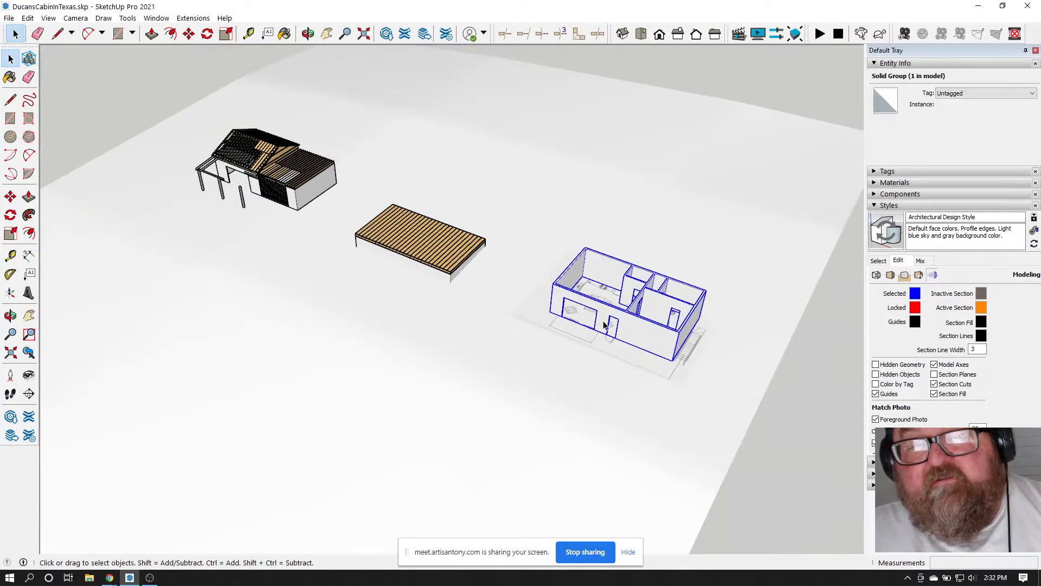
scroll(607, 324, up, 2)
scroll(607, 324, up, 1)
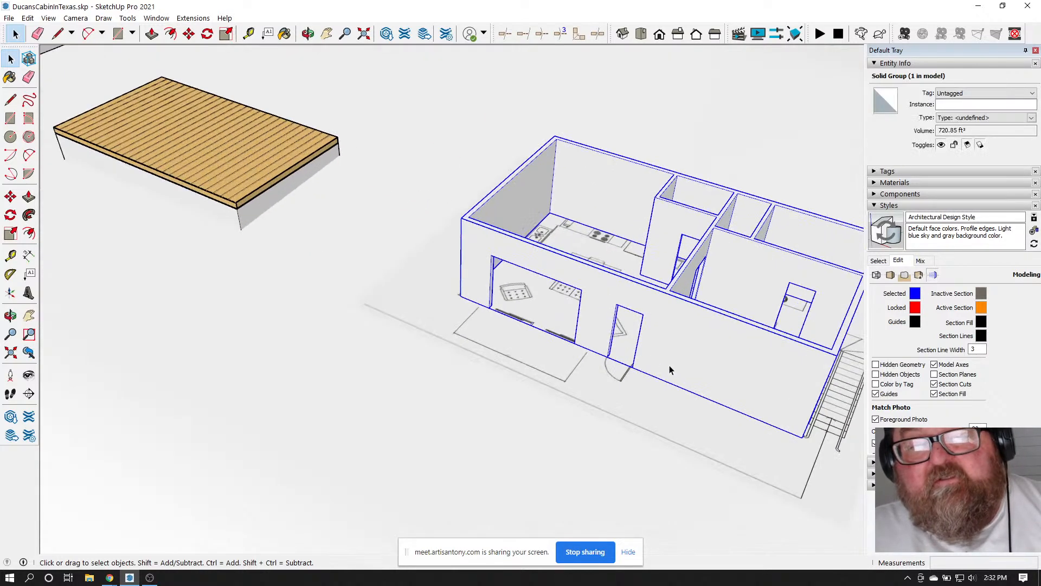
click(188, 33)
scroll(611, 380, down, 1)
click(755, 422)
scroll(265, 288, up, 5)
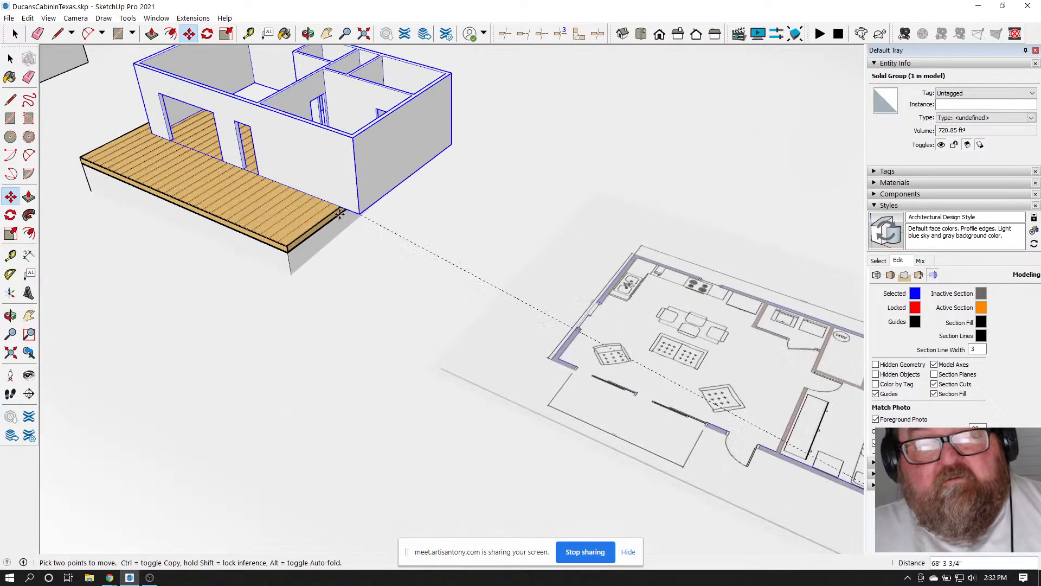
scroll(265, 287, up, 6)
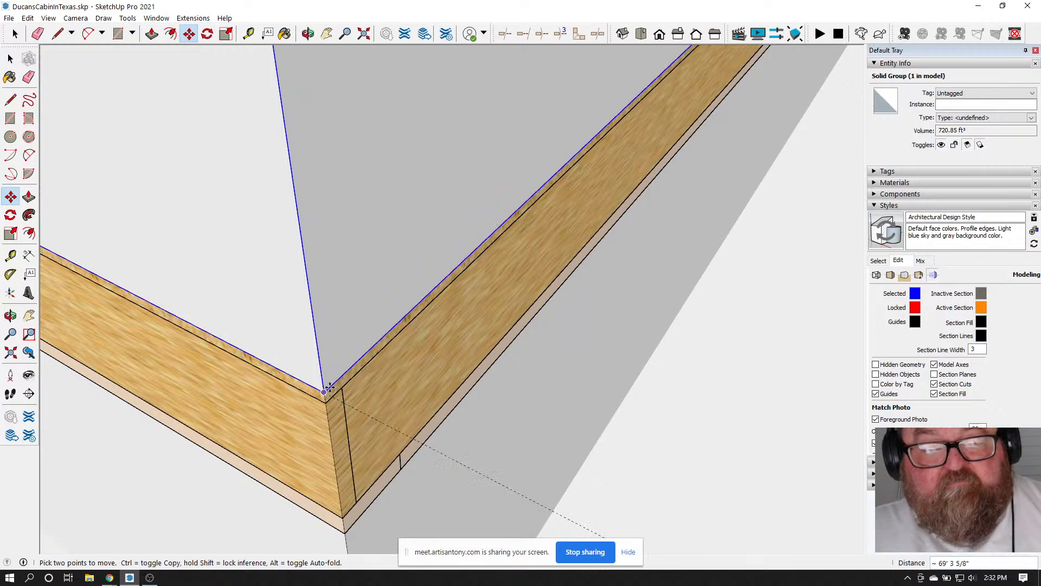
click(328, 388)
Check the wall group's placement on the floor platform, and undo its move
scroll(553, 416, down, 4)
scroll(552, 415, down, 6)
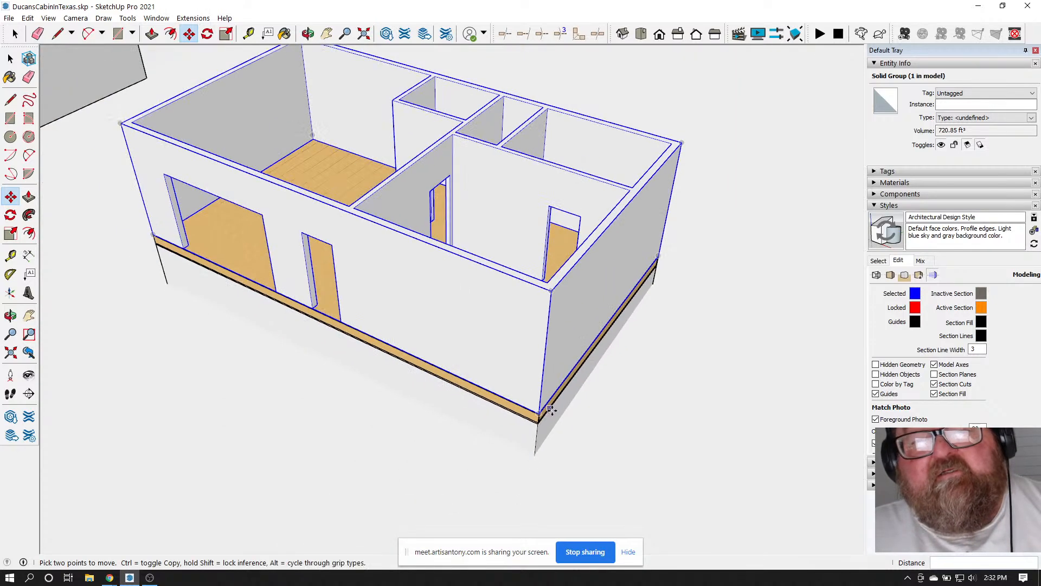
key(o)
drag(251, 135, 301, 177)
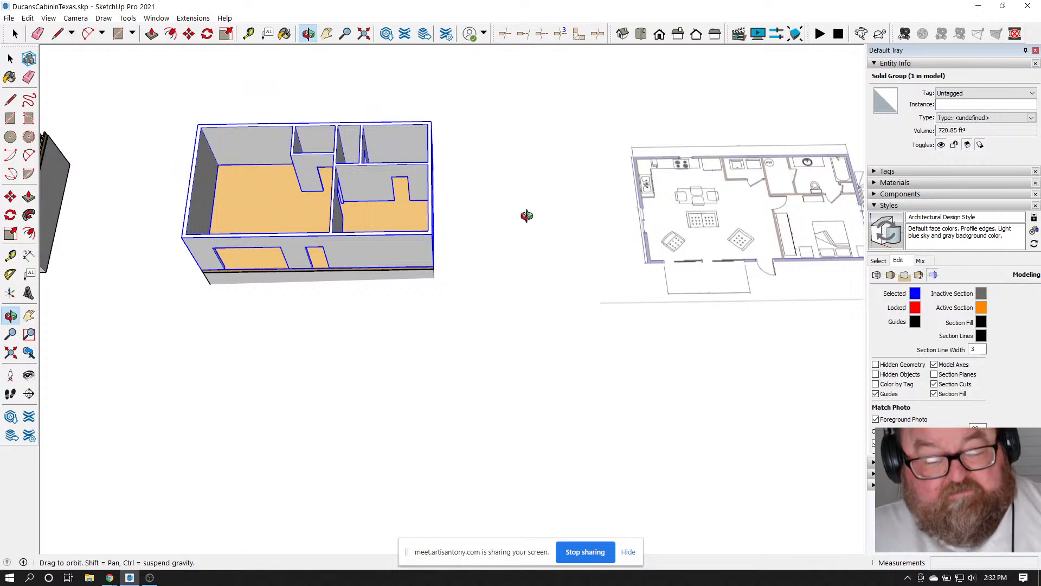
key(ctrl+z)
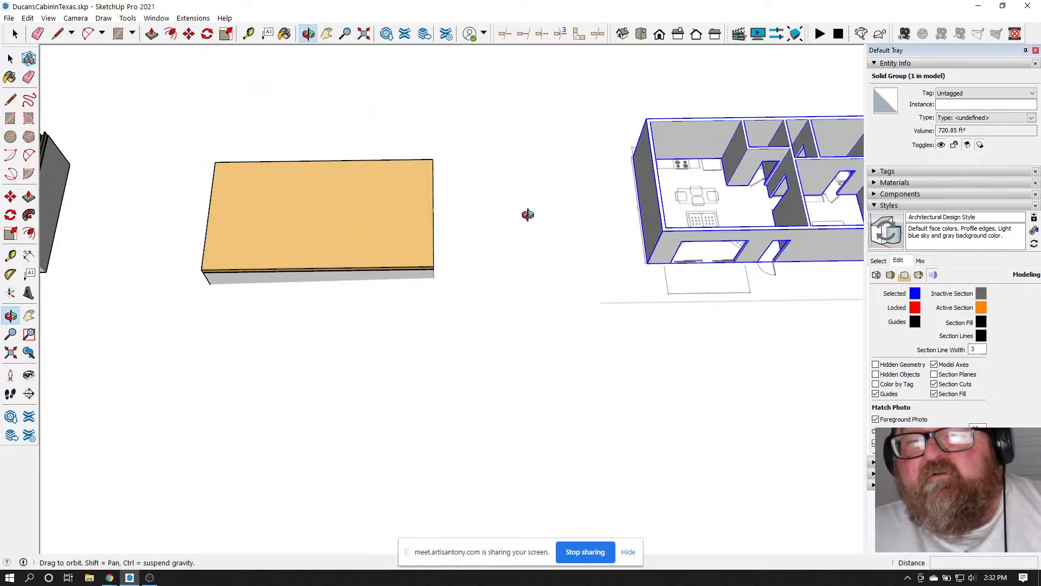
scroll(285, 205, up, 3)
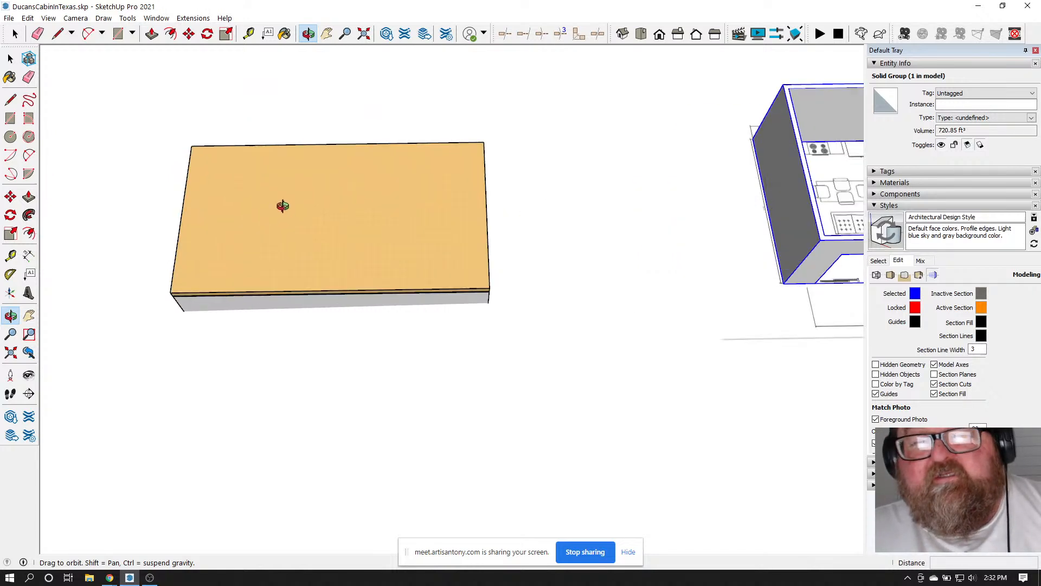
scroll(286, 204, down, 2)
scroll(286, 202, up, 4)
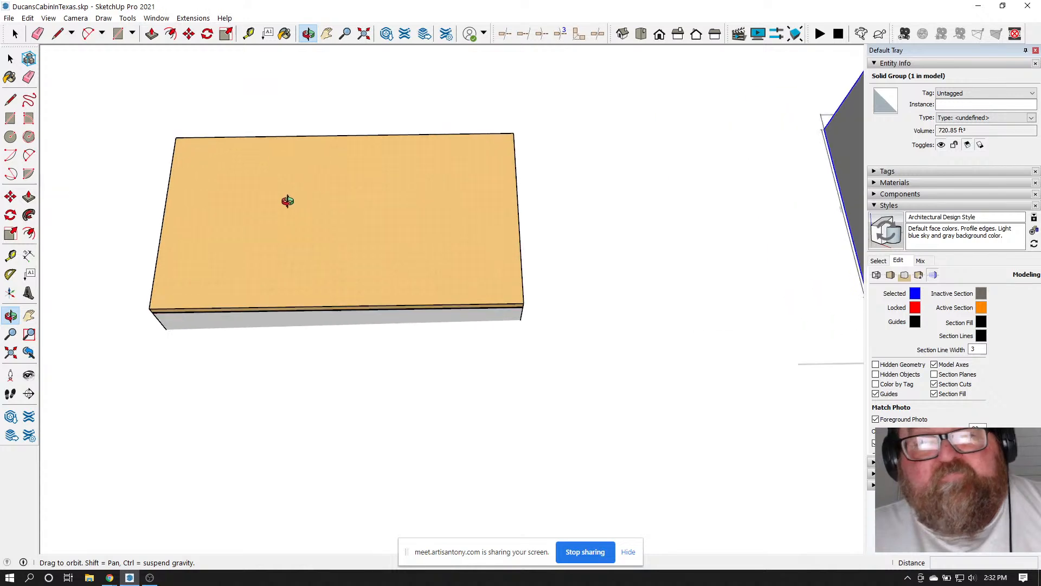
scroll(152, 170, down, 5)
scroll(153, 169, down, 1)
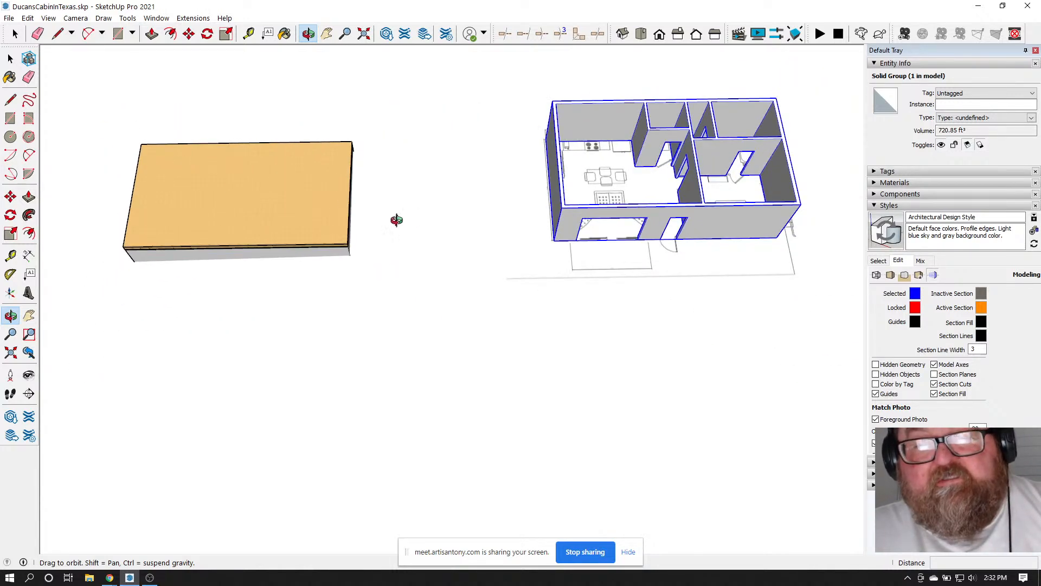
Move the floor plan image and wall group together onto the floor platform, aligning the walls' lower front corner with the platform's corner
key(space)
click(565, 270)
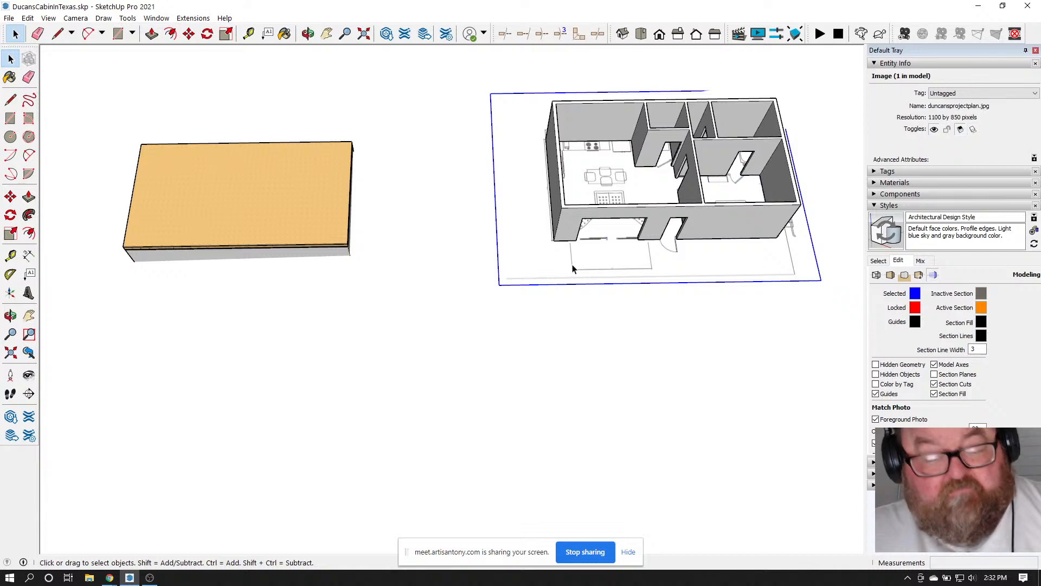
shift+click(582, 219)
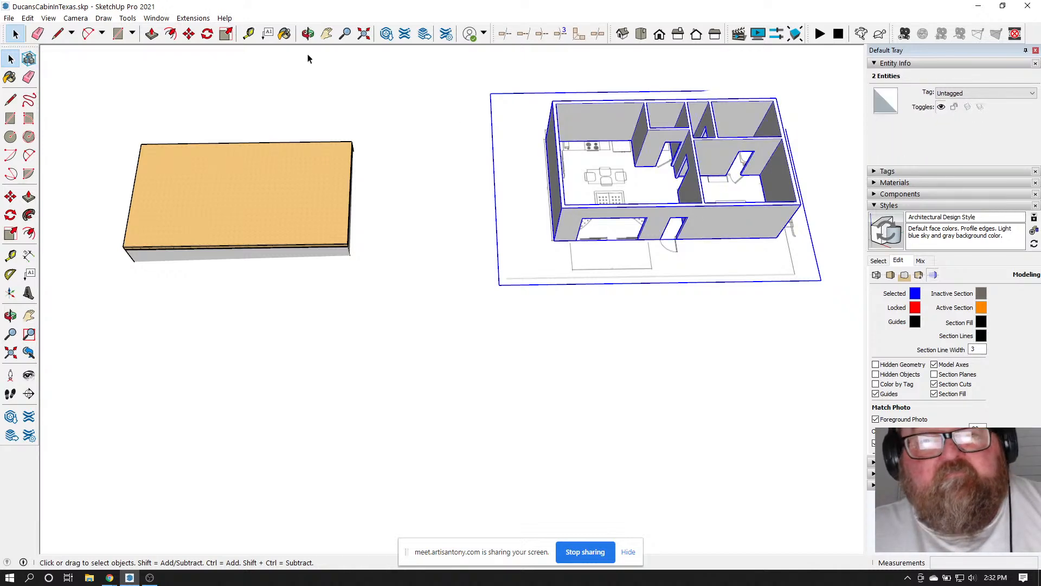
click(189, 33)
scroll(793, 279, up, 3)
click(767, 212)
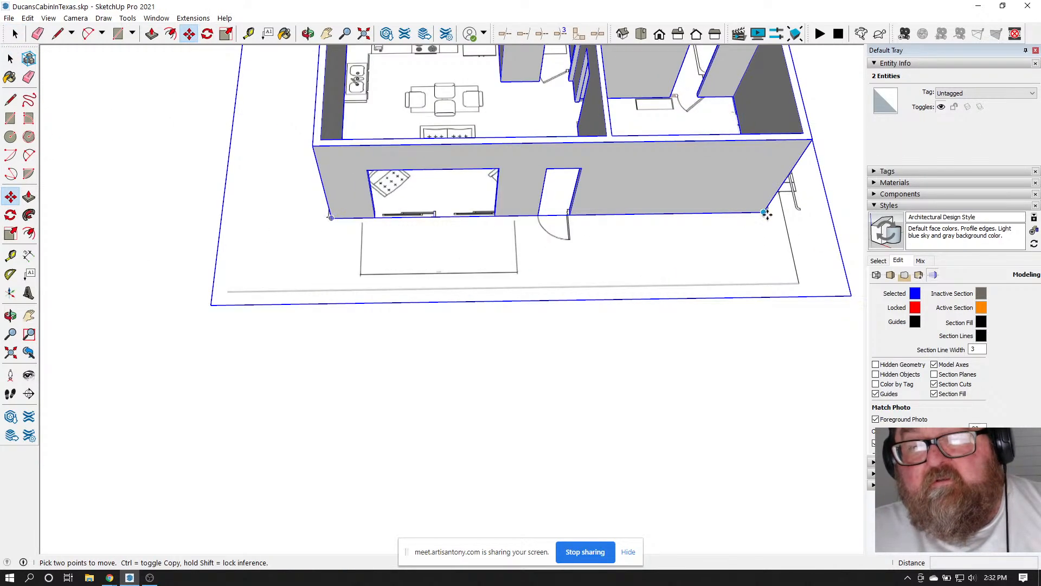
scroll(720, 233, down, 3)
scroll(595, 232, up, 8)
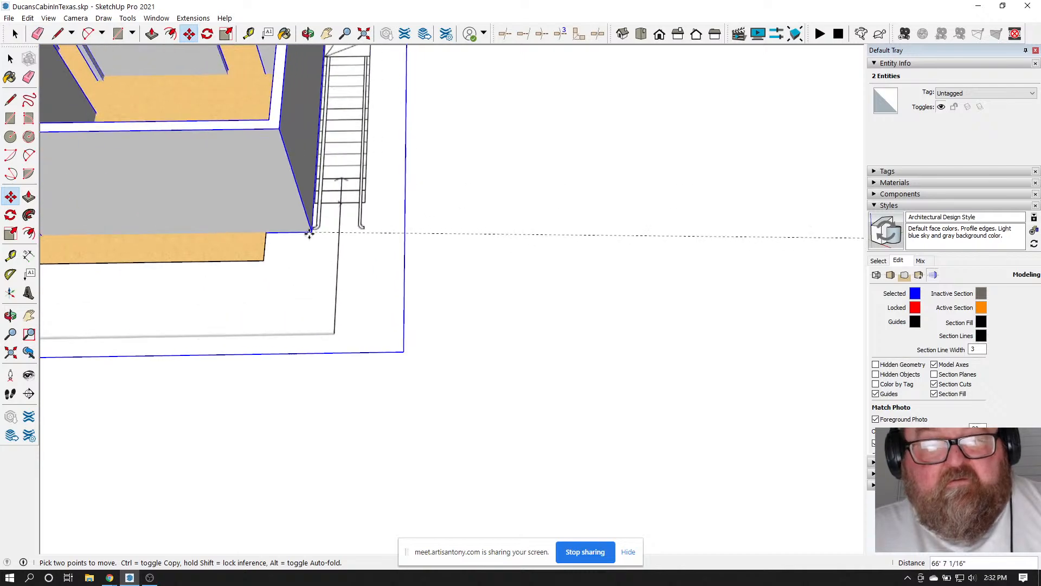
click(263, 259)
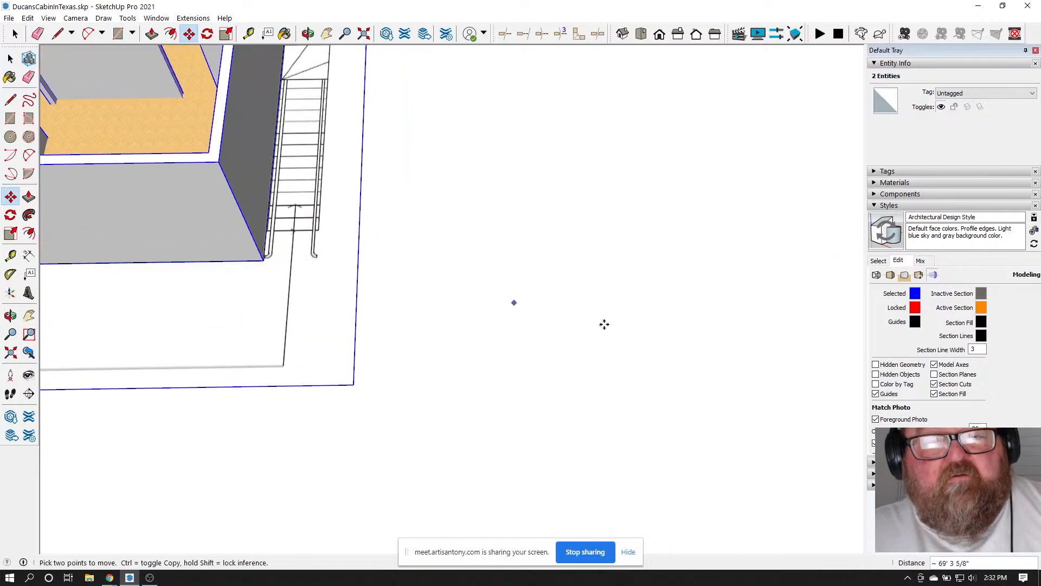
scroll(672, 342, down, 5)
scroll(256, 261, up, 3)
scroll(365, 285, down, 2)
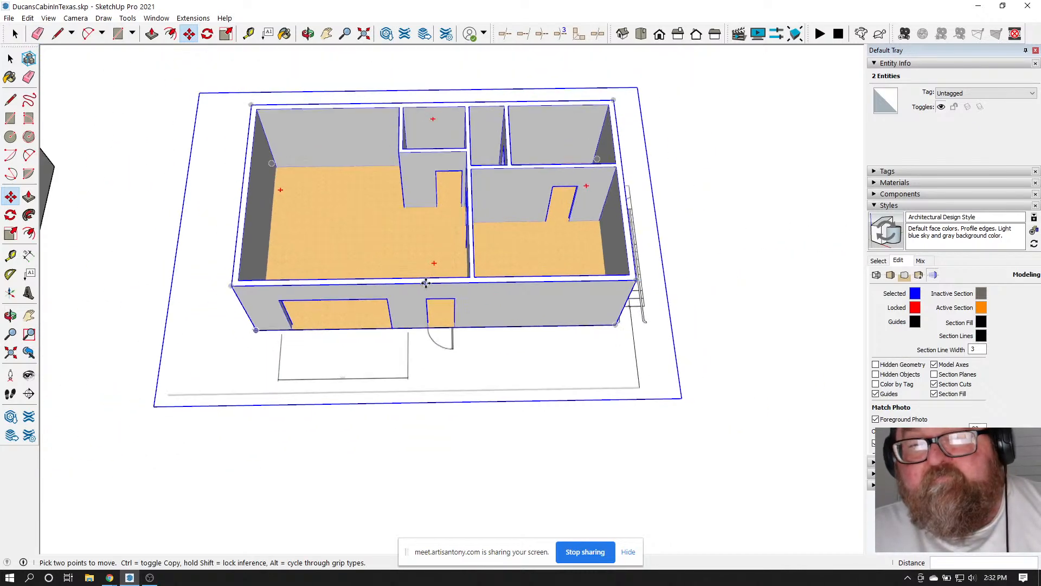
Place the floor_frame, floor_joist, floor_sheath and floor_truss tags in the 2 - Floor tag folder
click(881, 172)
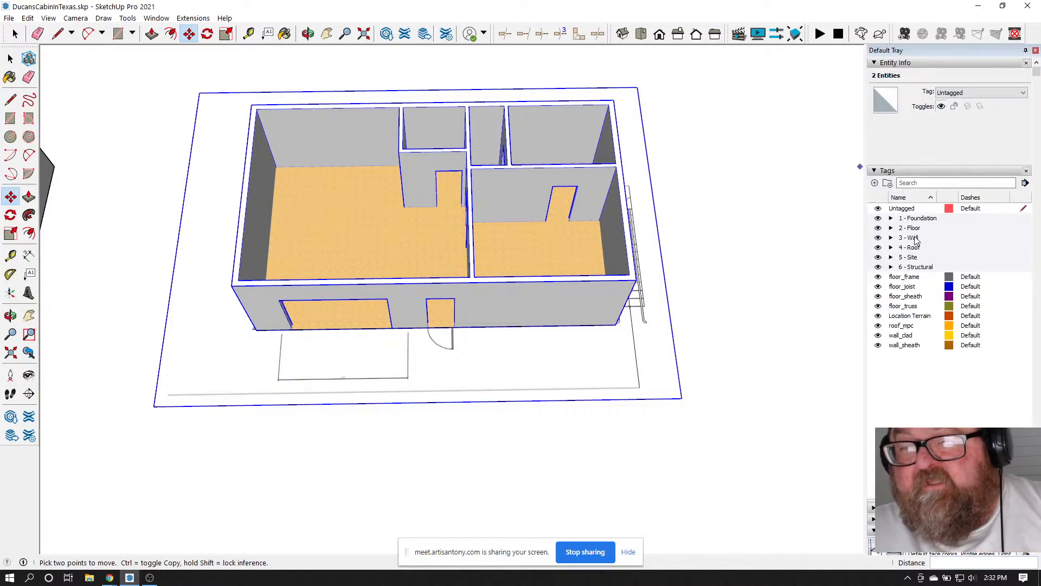
click(914, 277)
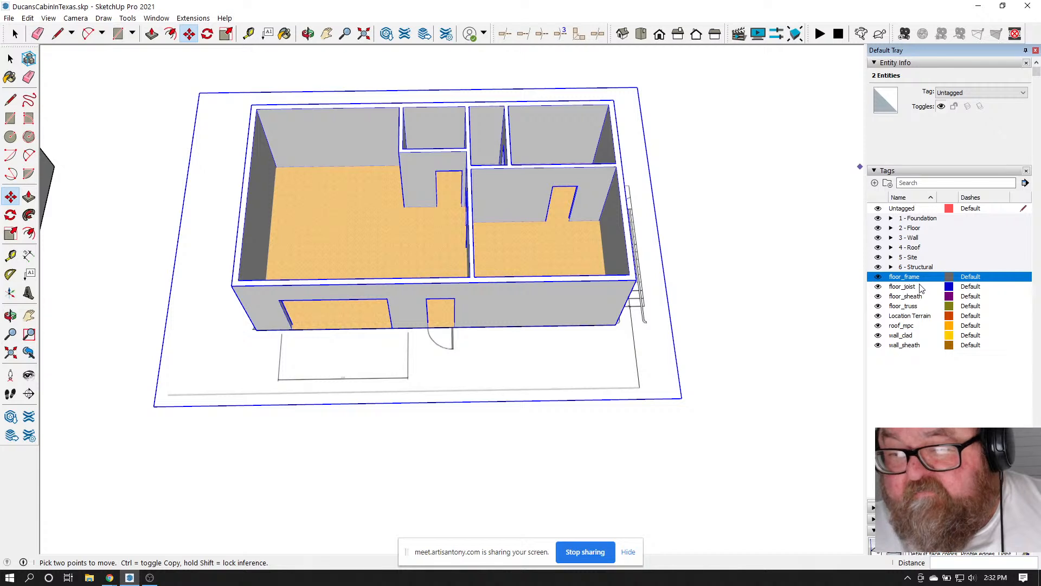
shift+click(914, 287)
shift+click(914, 297)
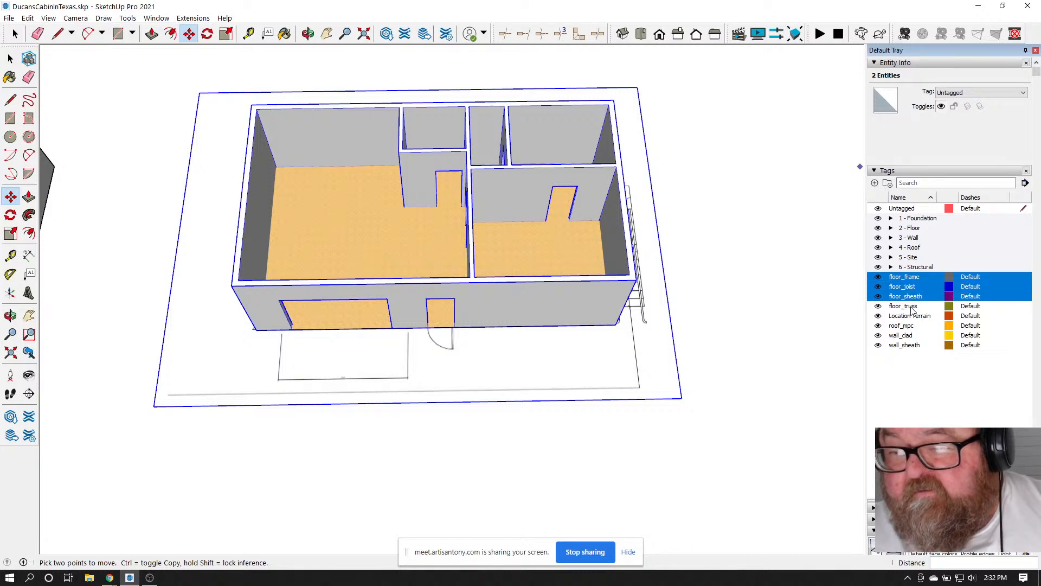
shift+click(913, 307)
drag(919, 280, 919, 233)
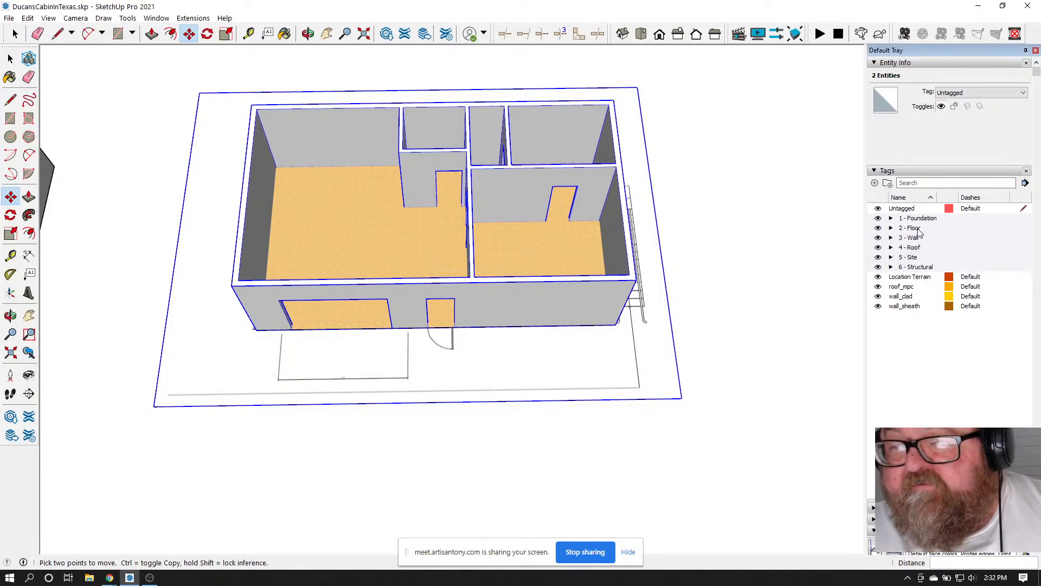
Place the roof_mpc tag in the 4 - Roof folder, and wall_clad and wall_sheath in the 3 - Wall folder
click(910, 287)
drag(910, 290, 915, 248)
click(910, 288)
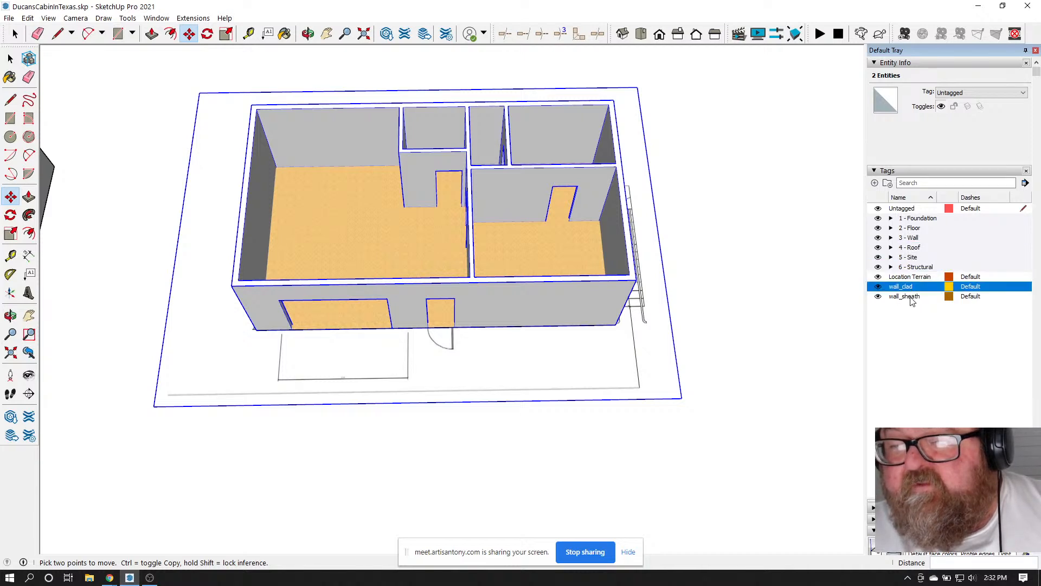
shift+click(911, 298)
drag(917, 290, 919, 242)
Expand the 2 - Floor tag folder and hide the floor_sheath, floor_truss and floor_joist tags
click(892, 228)
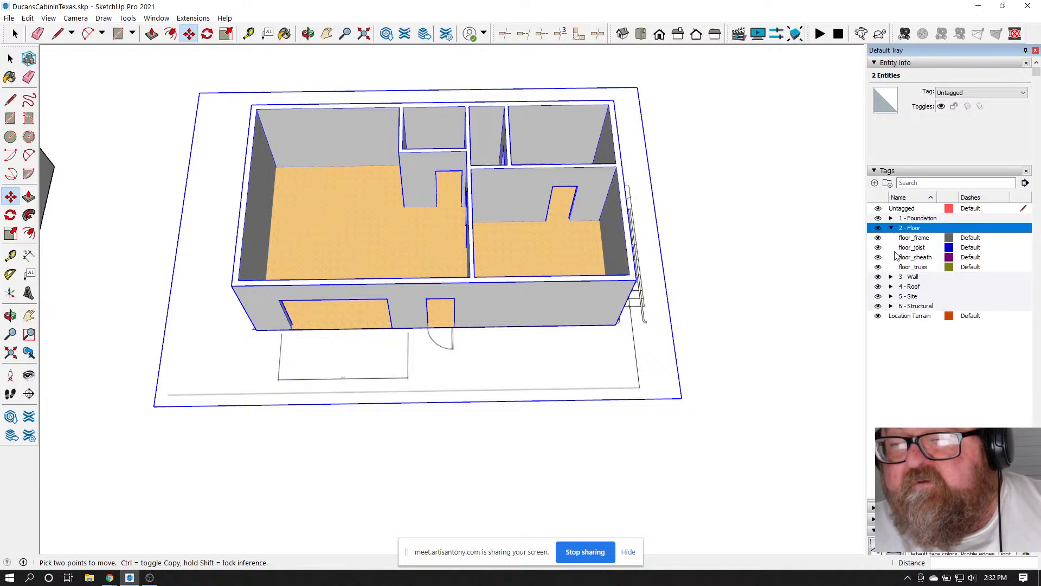
click(878, 257)
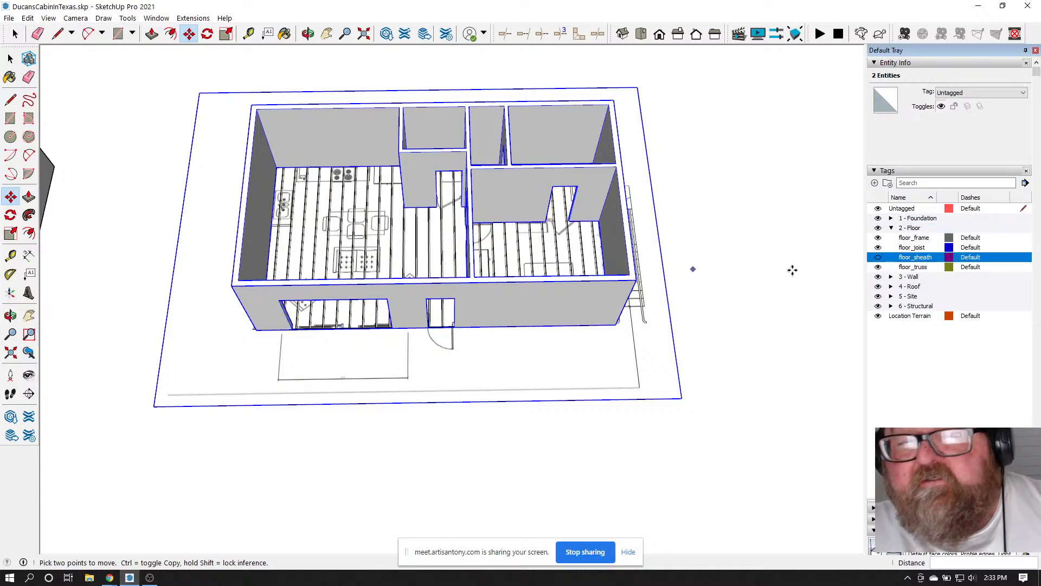
click(879, 267)
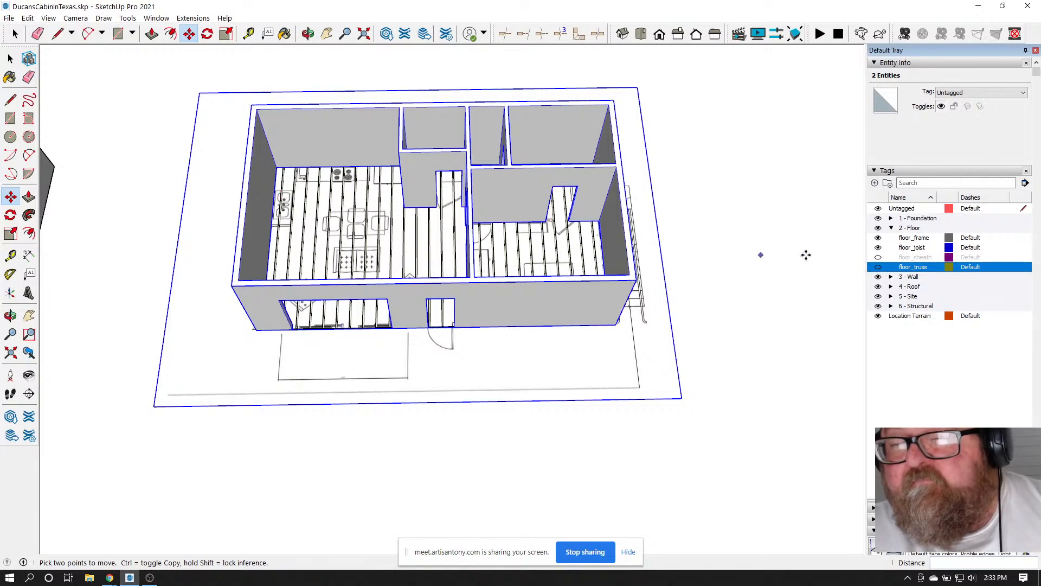
click(878, 247)
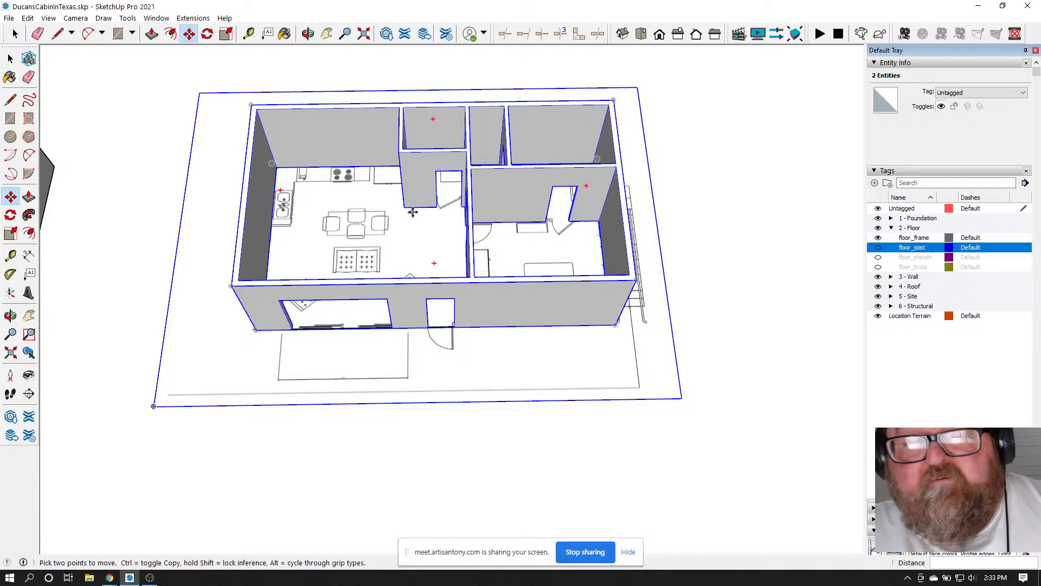
Deselect the walls and plan image, and examine the plan's room layout from above and the cabin models from farther away
click(315, 37)
drag(425, 172, 424, 242)
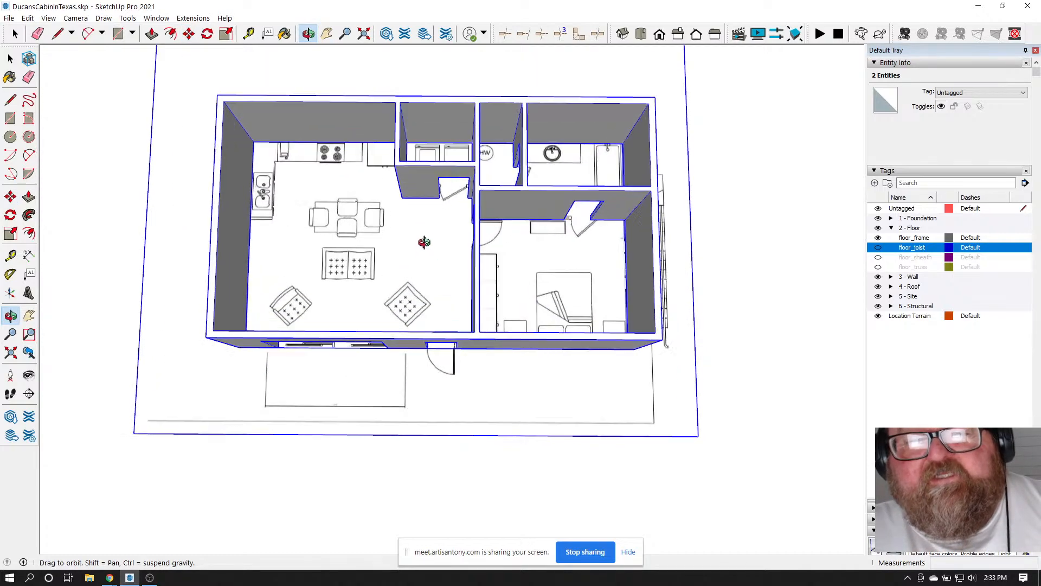
scroll(424, 242, up, 2)
click(15, 36)
scroll(408, 256, down, 3)
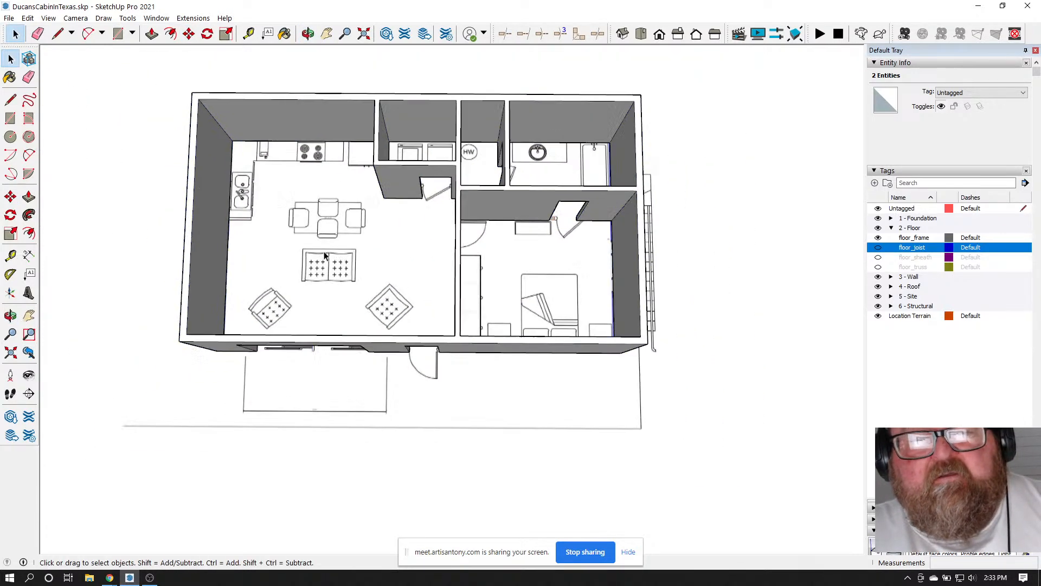
click(409, 256)
scroll(432, 215, up, 3)
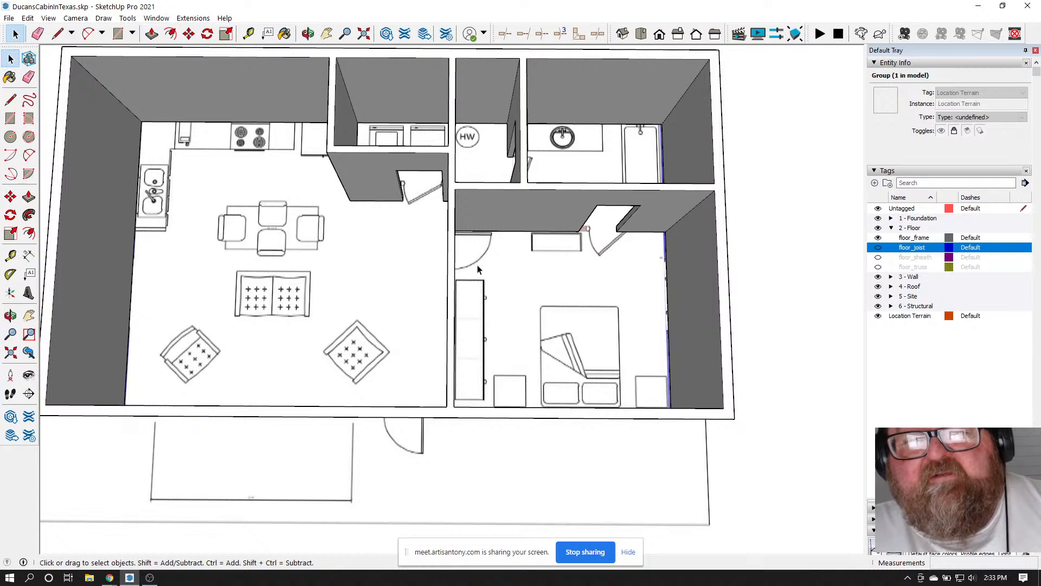
scroll(549, 308, down, 2)
click(307, 33)
mouse_move(514, 298)
mouse_down()
mouse_move(397, 119)
mouse_move(636, 291)
mouse_move(434, 262)
mouse_move(467, 150)
mouse_up()
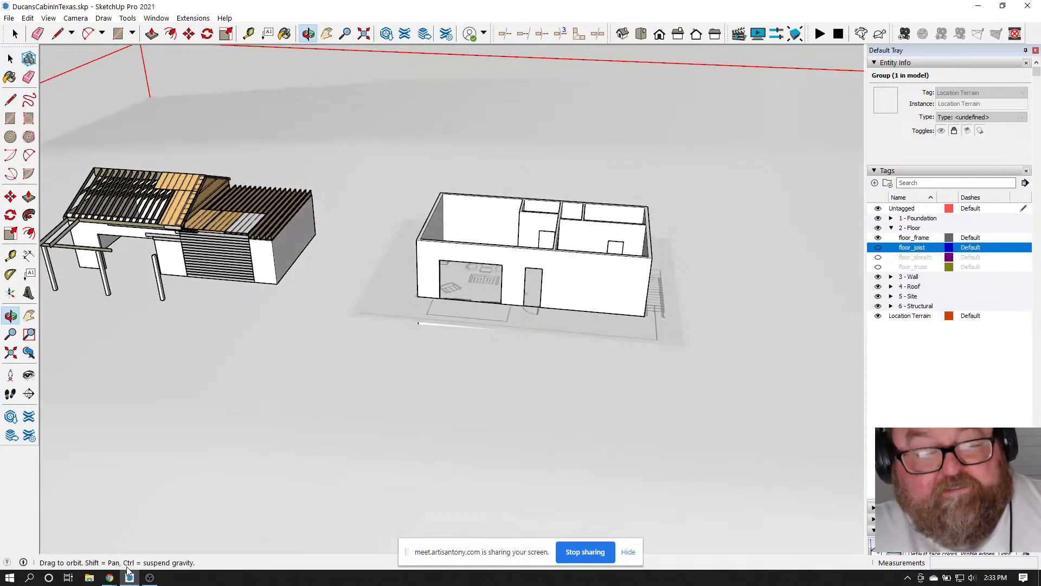
Switch to Chrome to check the video meeting and the YouTube Studio live stream page, and return to SketchUp
click(110, 577)
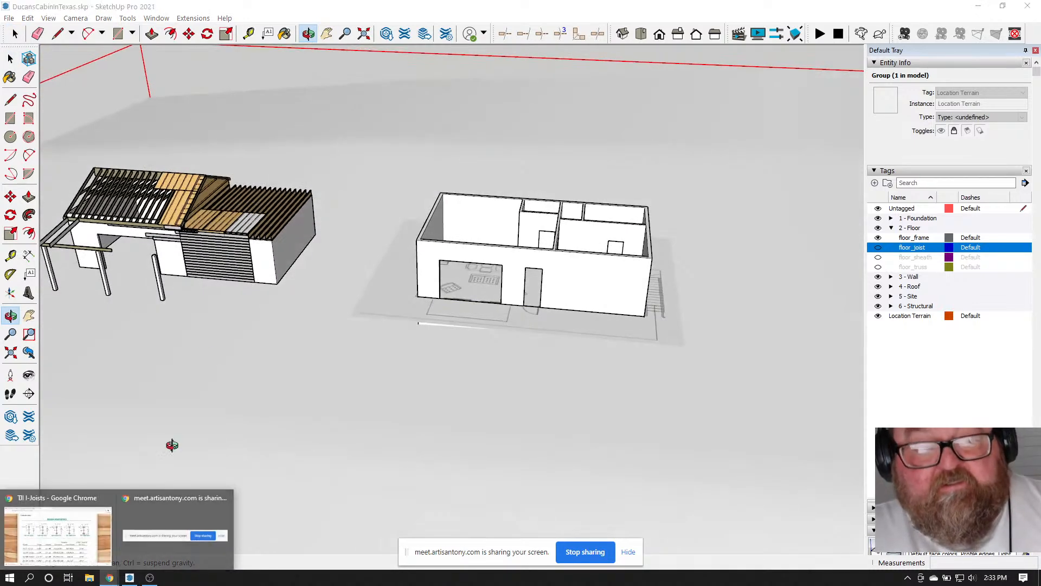
click(81, 497)
click(206, 10)
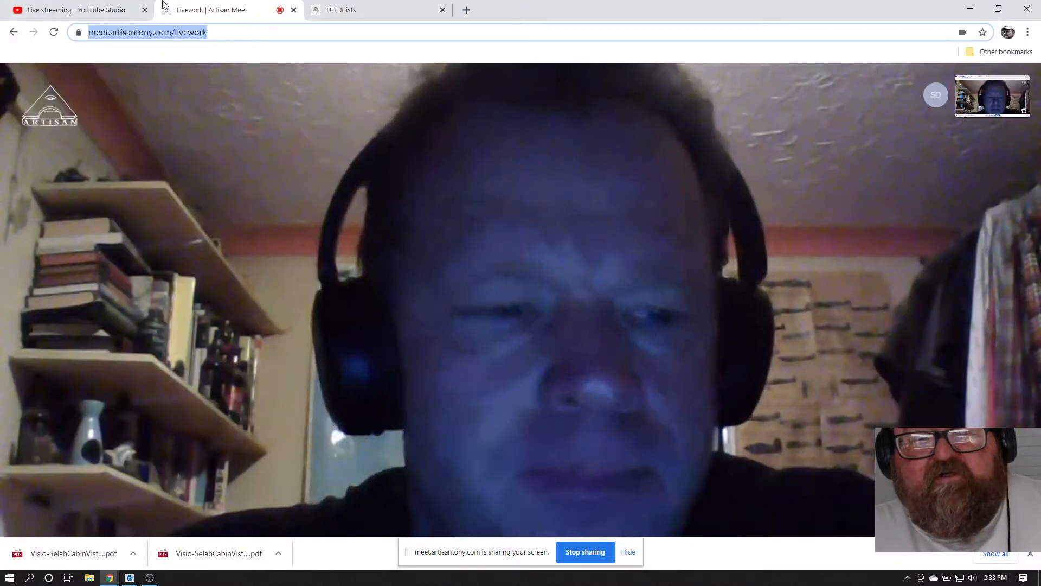
click(76, 10)
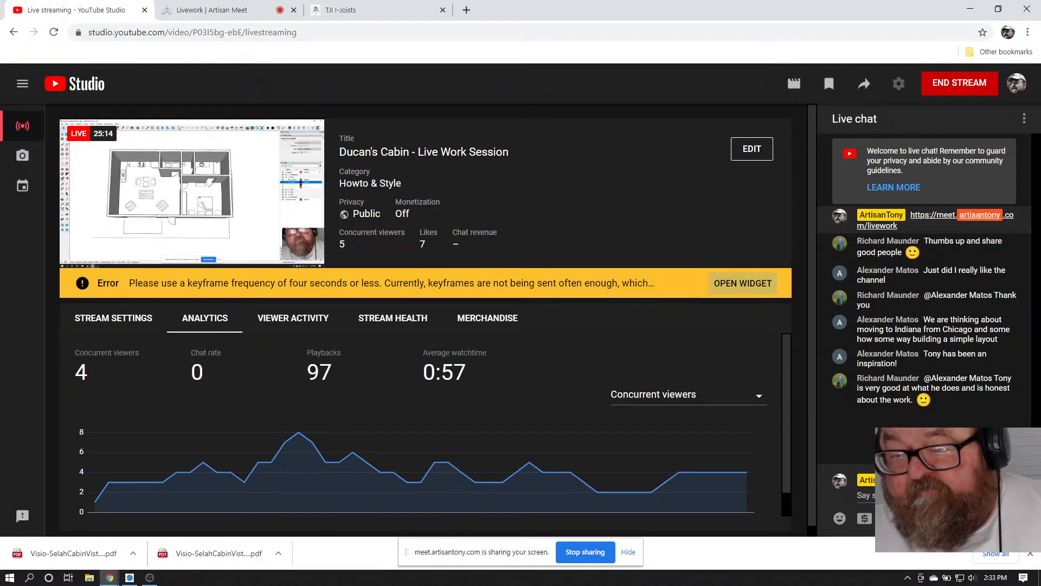
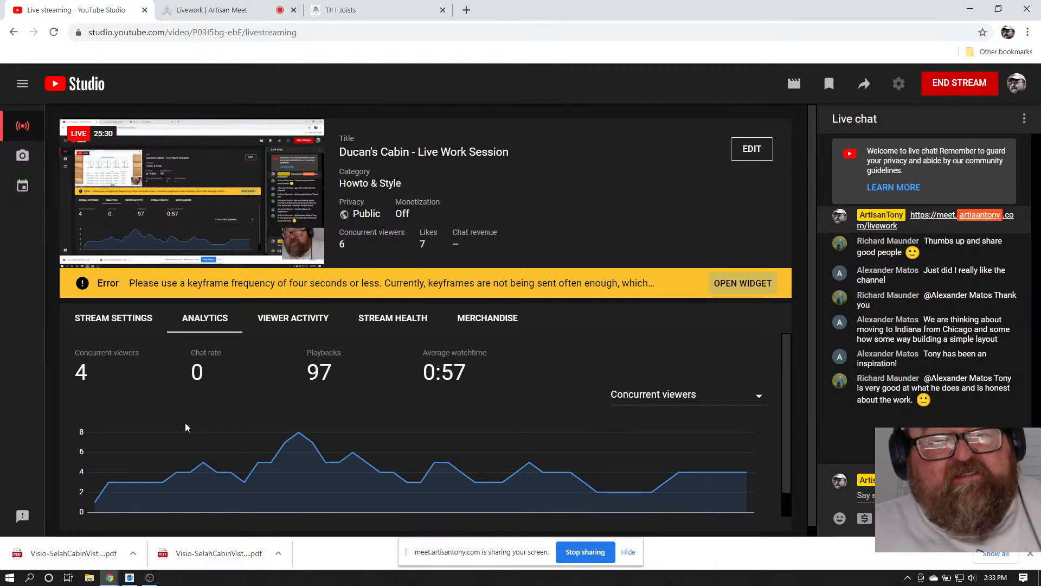
click(129, 577)
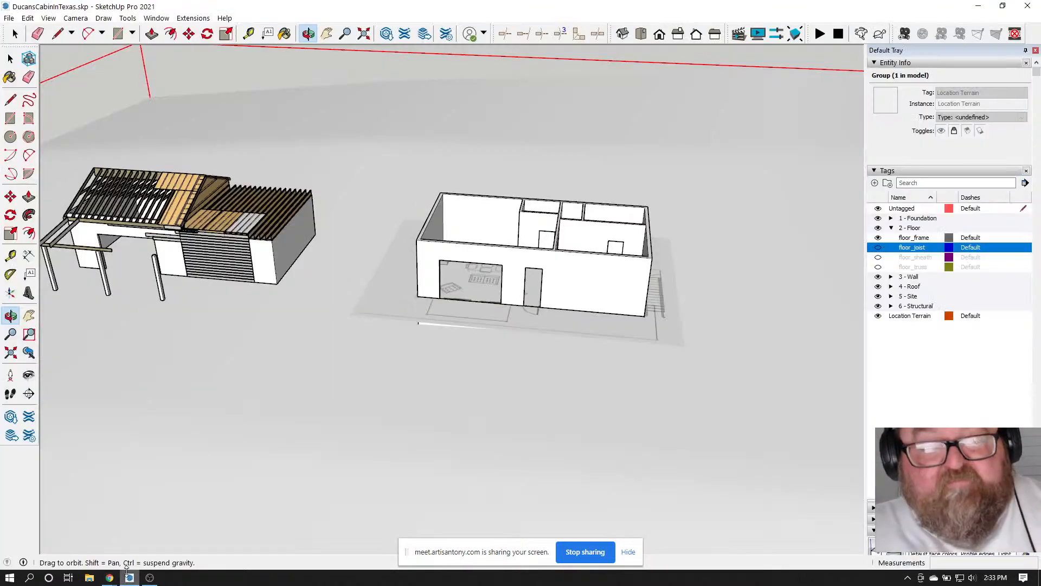
Examine the framed reference cabin's low-slope roof joists, sheathing, gable trusses and porch from several sides
drag(344, 230, 300, 267)
scroll(300, 267, up, 10)
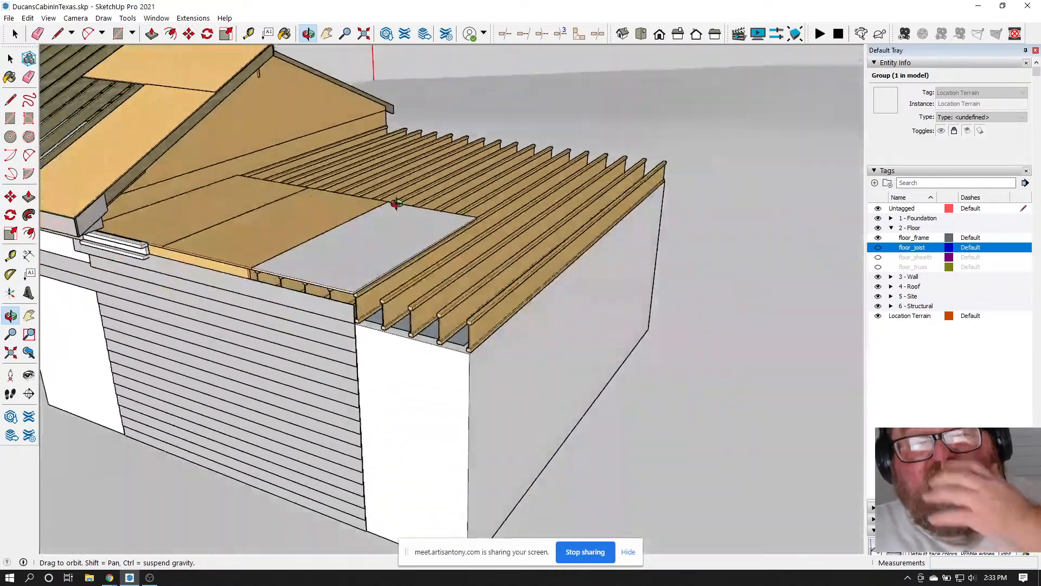
drag(397, 198, 500, 284)
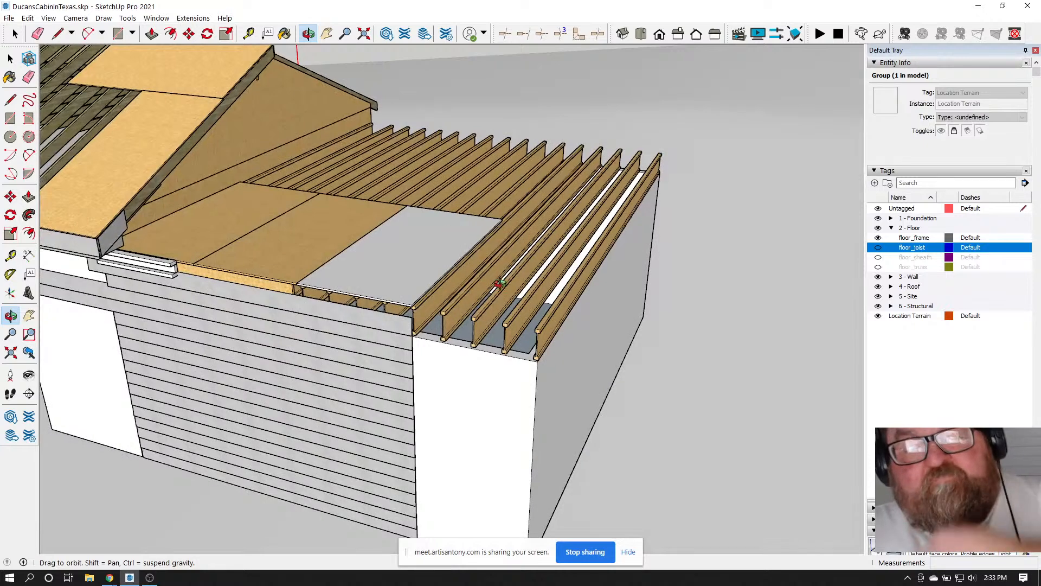
drag(249, 185, 379, 232)
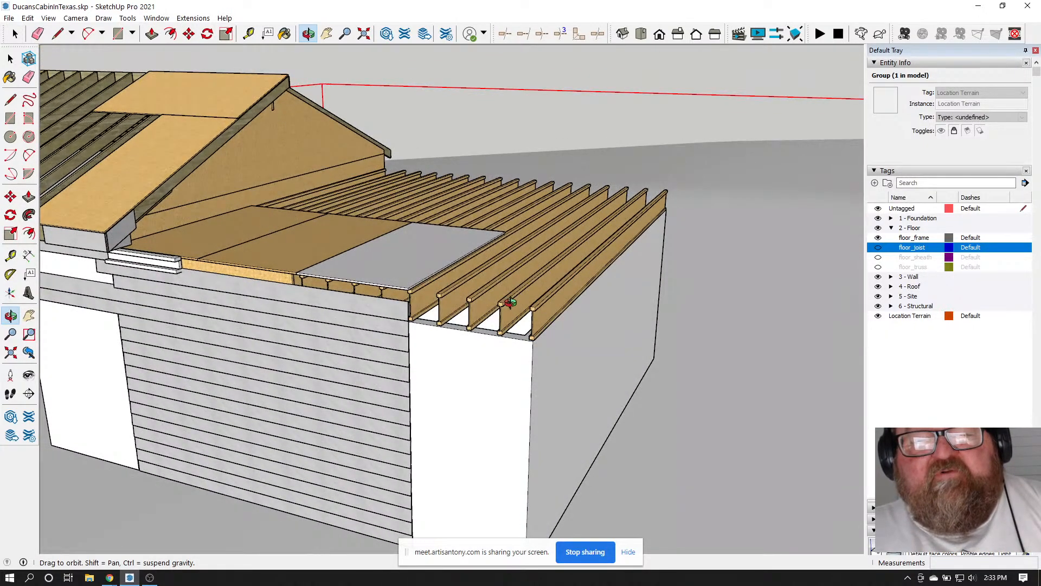
drag(517, 301, 435, 277)
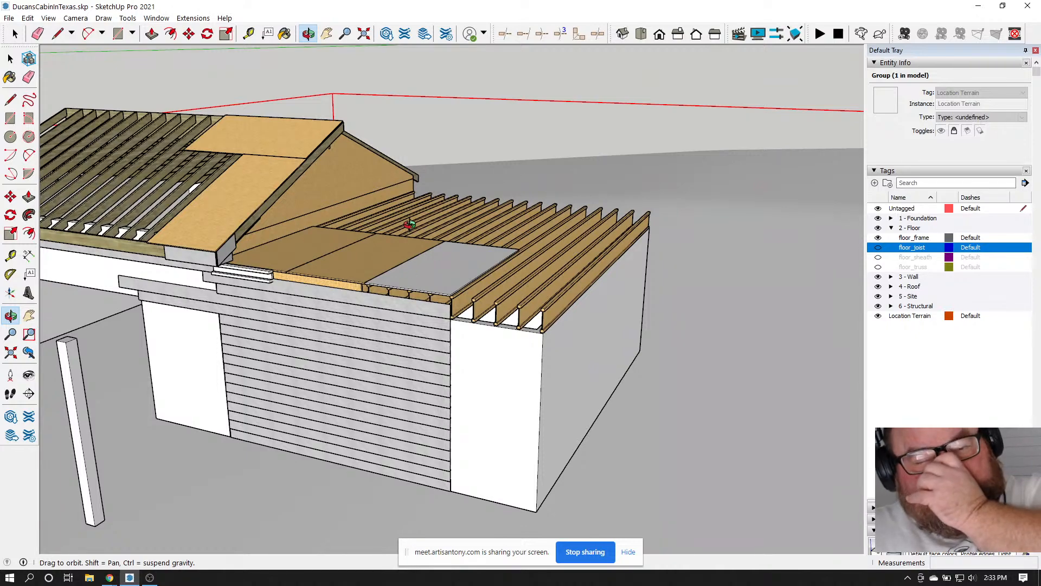
drag(441, 233, 595, 269)
scroll(419, 239, down, 5)
drag(289, 275, 450, 287)
middle_drag(449, 287, 678, 209)
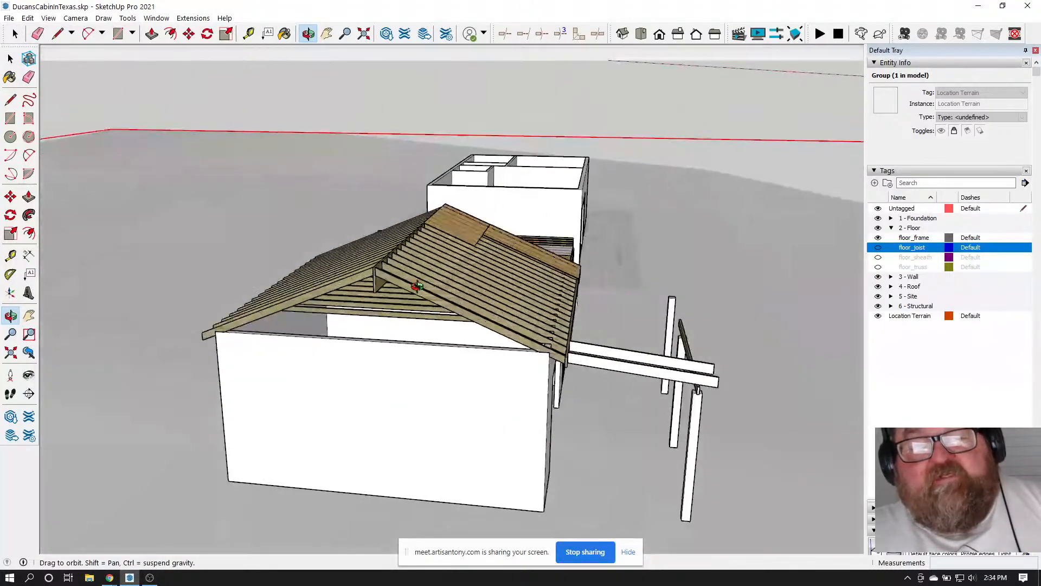
scroll(392, 316, up, 5)
middle_drag(392, 315, 354, 306)
middle_drag(242, 313, 256, 291)
scroll(248, 314, down, 15)
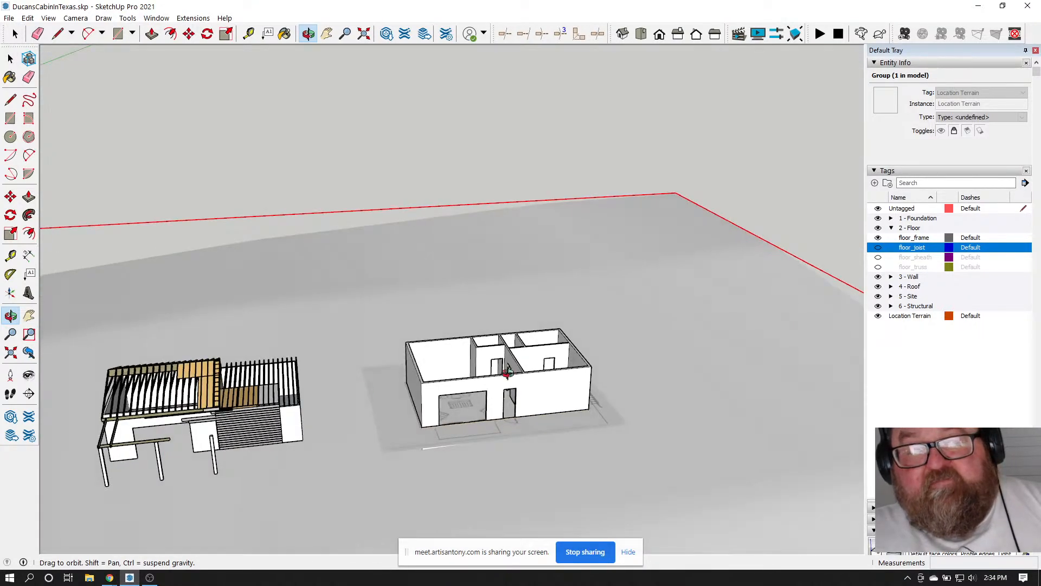
Compare the framed reference cabin with the new walls and plan beside it
middle_drag(508, 372, 379, 456)
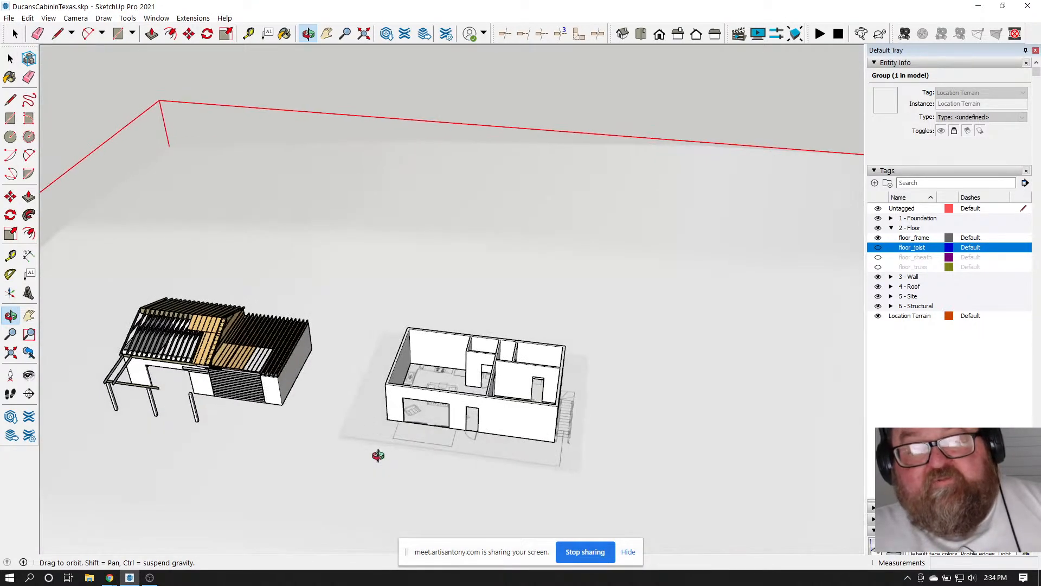
scroll(481, 411, up, 5)
middle_drag(488, 395, 639, 442)
scroll(638, 443, down, 3)
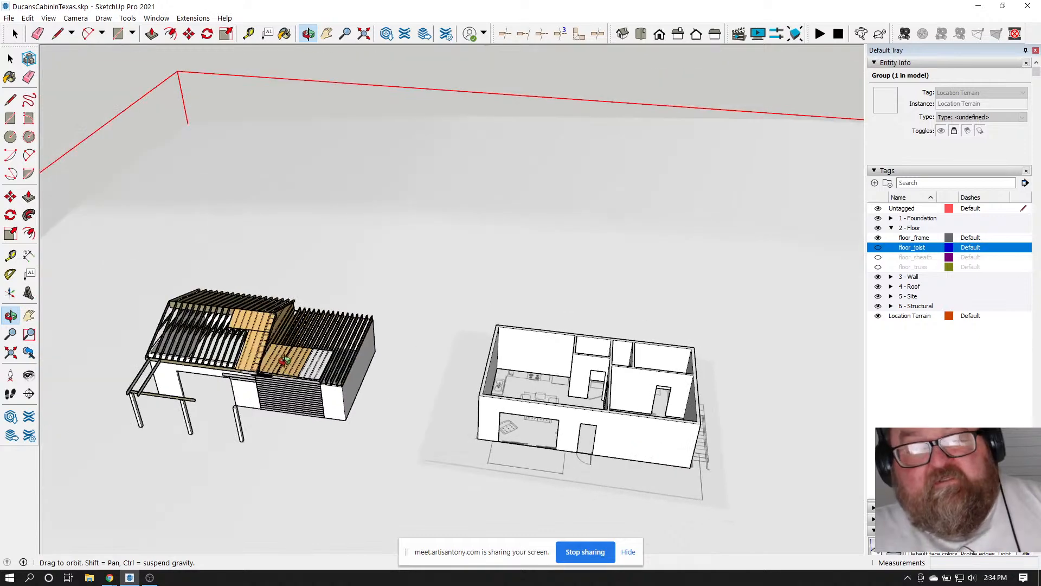
middle_drag(283, 360, 380, 293)
scroll(273, 326, up, 5)
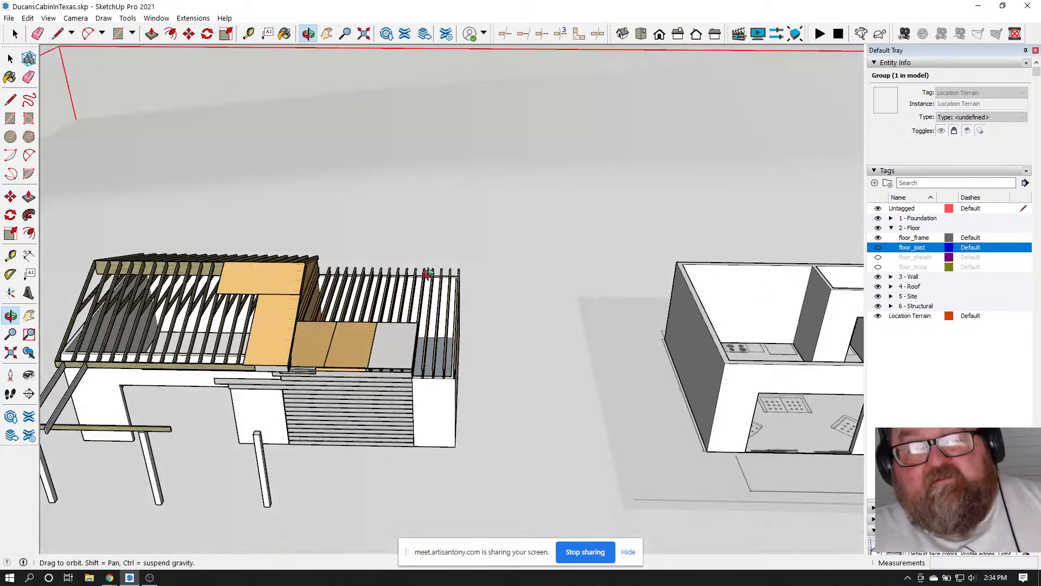
scroll(379, 293, down, 4)
scroll(372, 288, up, 4)
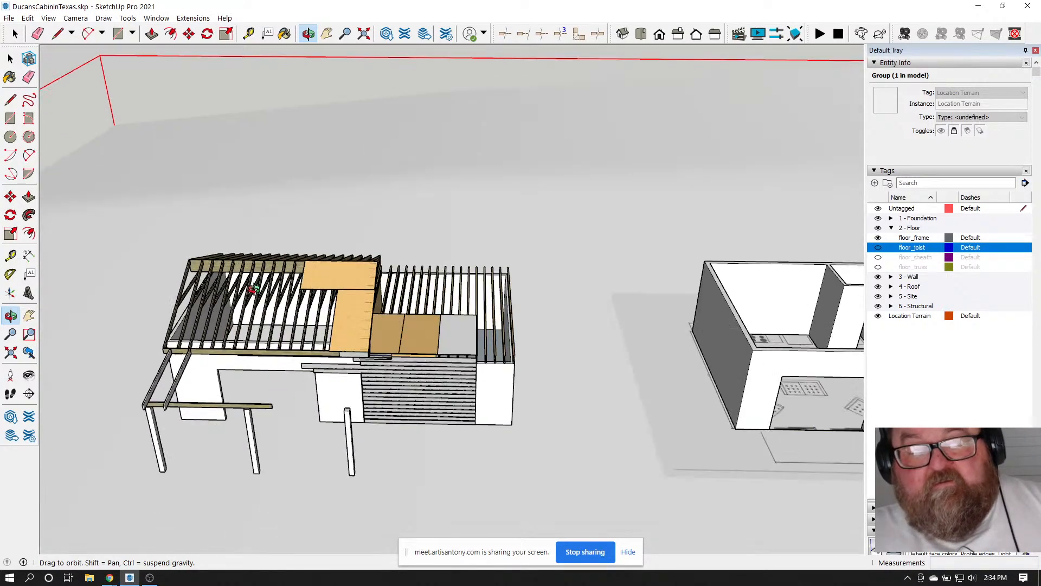
Place a guide on the main partition about 21' 7" from the kitchen-end outer wall, and measure from it to the bedroom-end wall
click(155, 34)
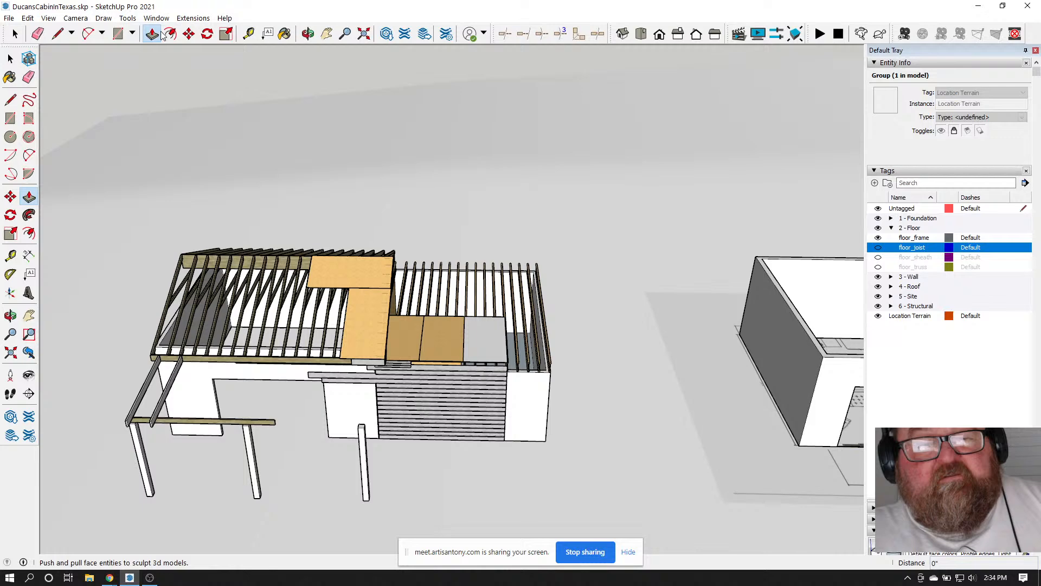
click(189, 33)
scroll(160, 411, up, 3)
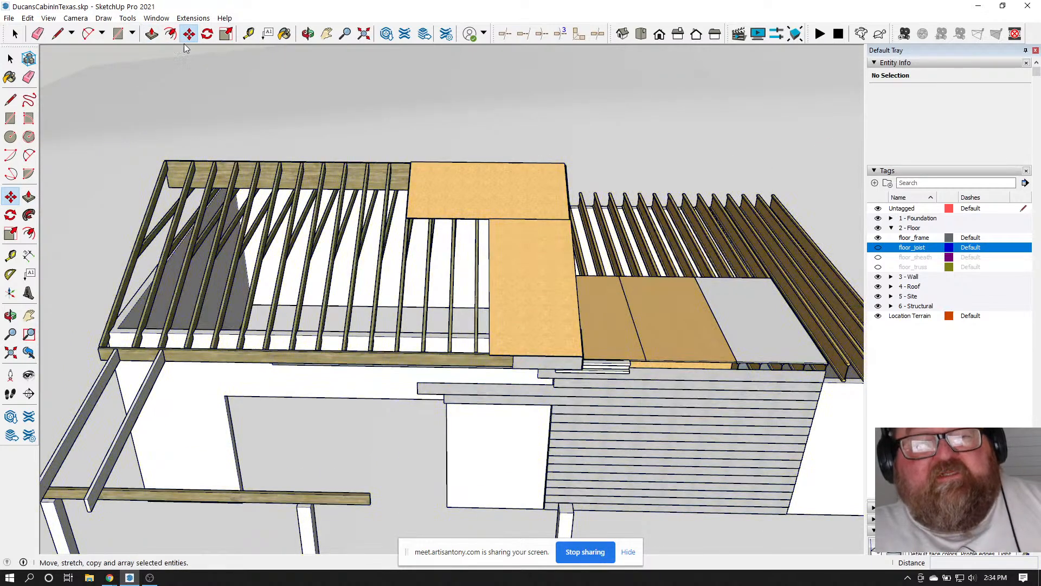
click(10, 255)
scroll(62, 280, down, 3)
scroll(62, 280, down, 4)
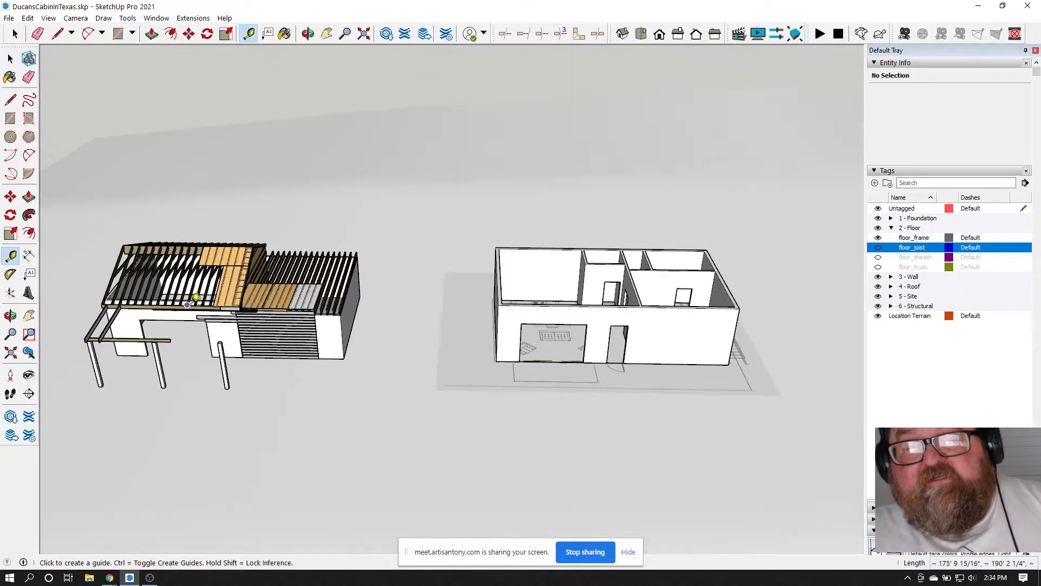
click(308, 33)
drag(465, 216, 517, 398)
scroll(509, 352, up, 5)
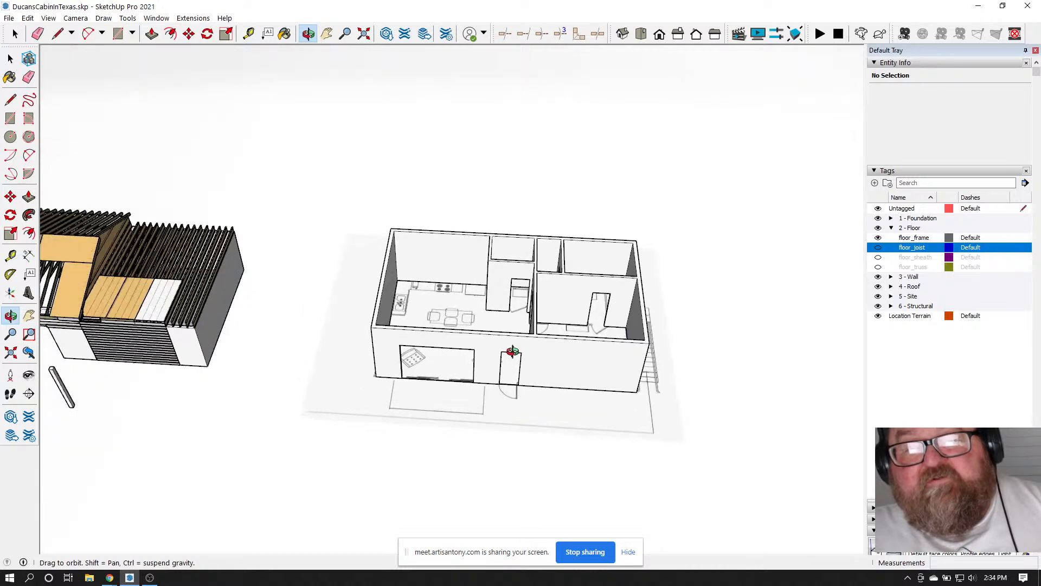
click(248, 34)
click(232, 261)
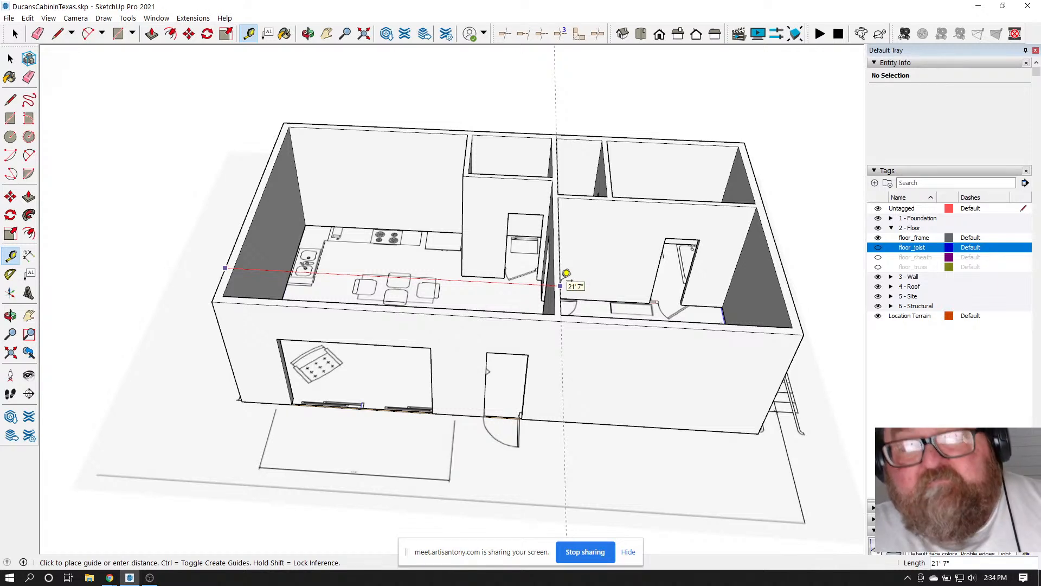
click(566, 274)
click(562, 300)
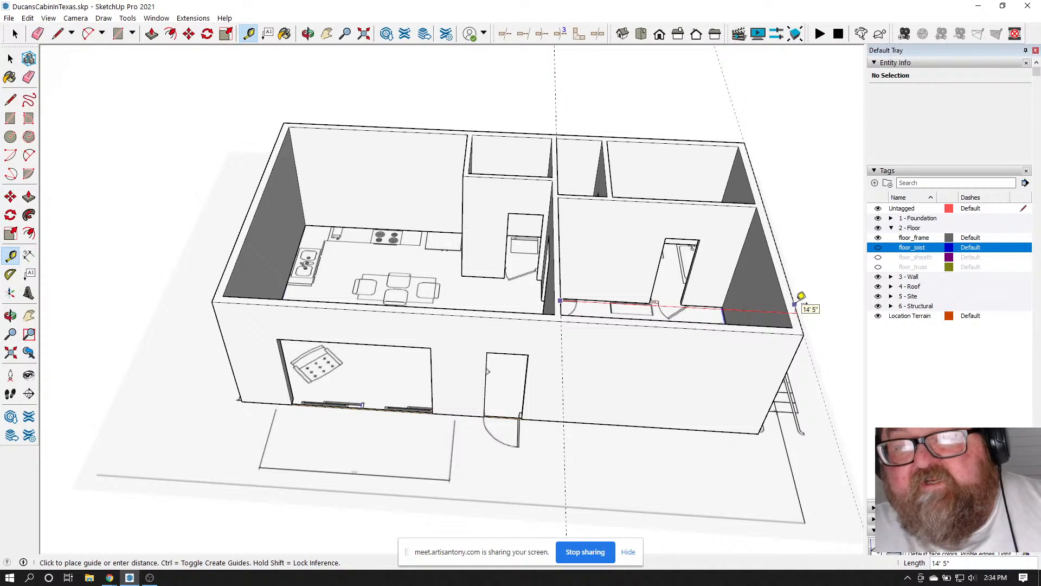
key(Escape)
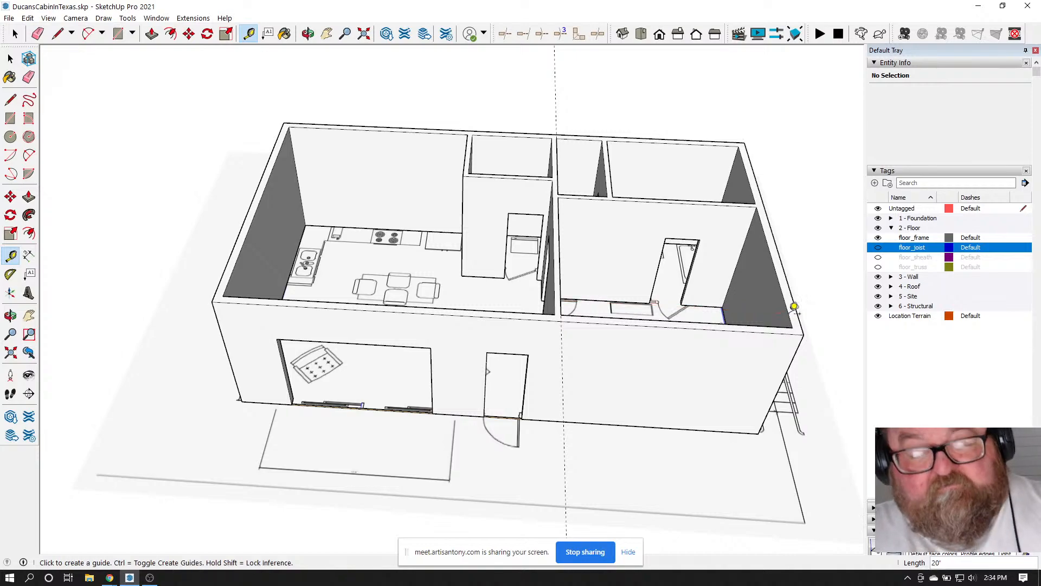
Measure the reference cabin's low-roof joist section and the cabin's overall length with the Tape Measure
scroll(791, 311, down, 7)
scroll(457, 310, up, 6)
scroll(383, 242, up, 3)
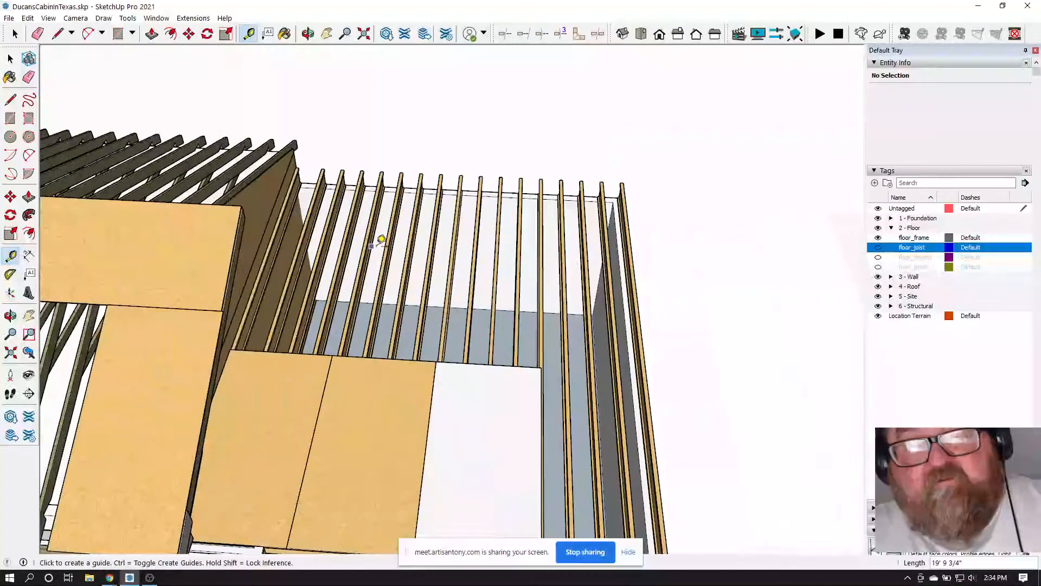
click(628, 213)
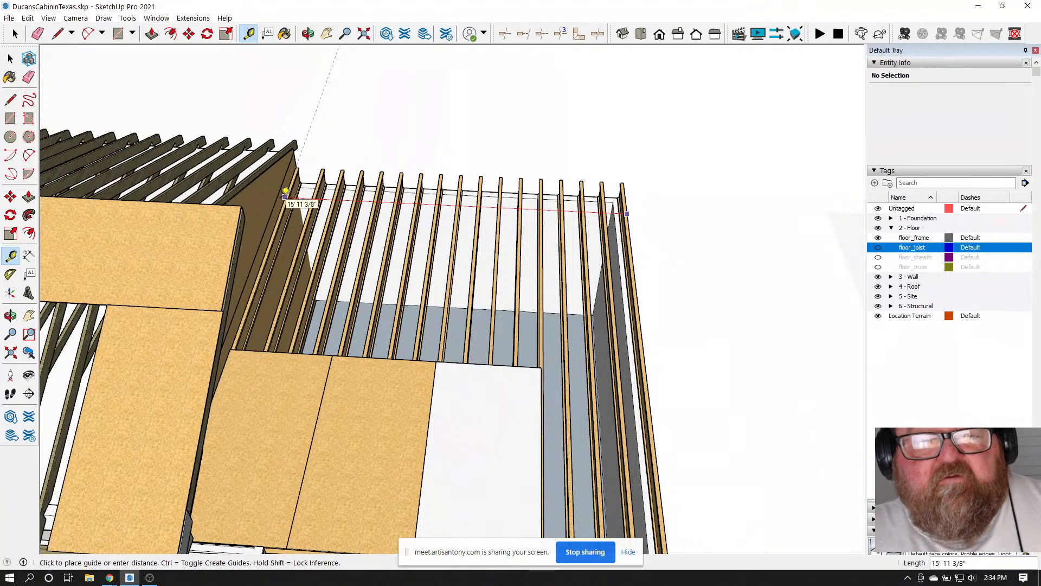
click(285, 191)
scroll(285, 191, down, 6)
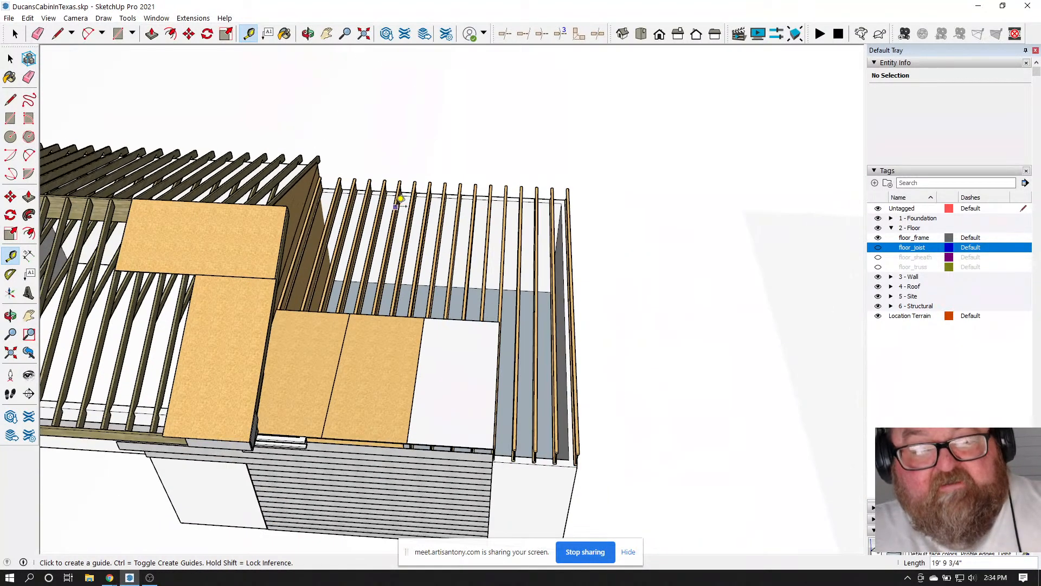
scroll(165, 296, up, 5)
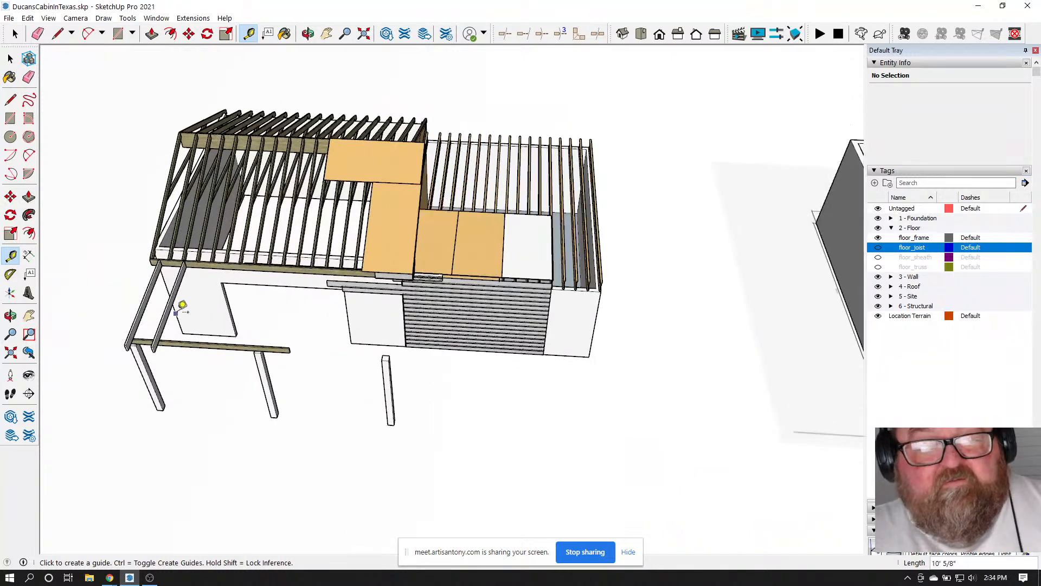
click(164, 279)
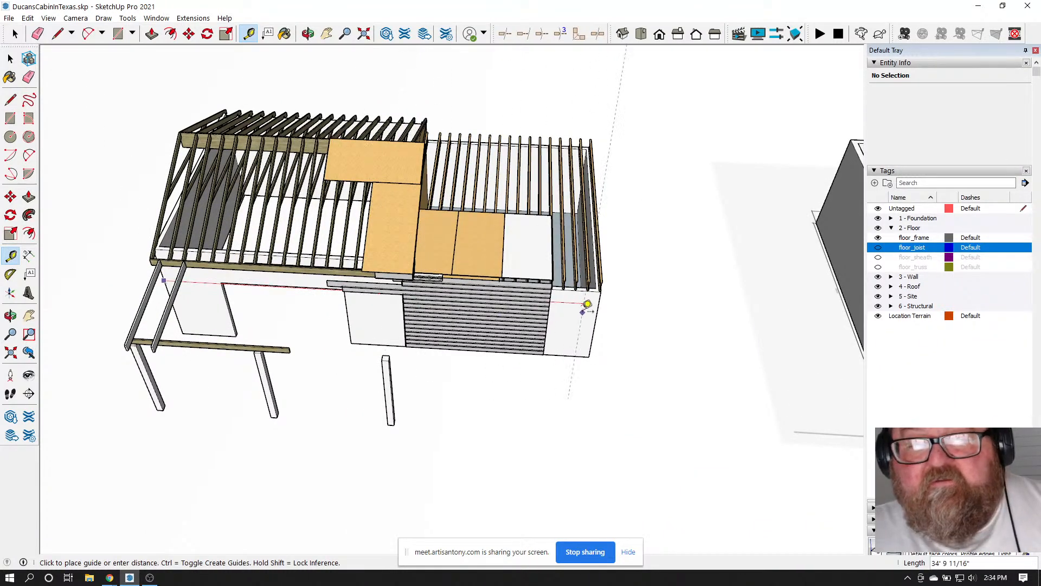
scroll(216, 302, down, 5)
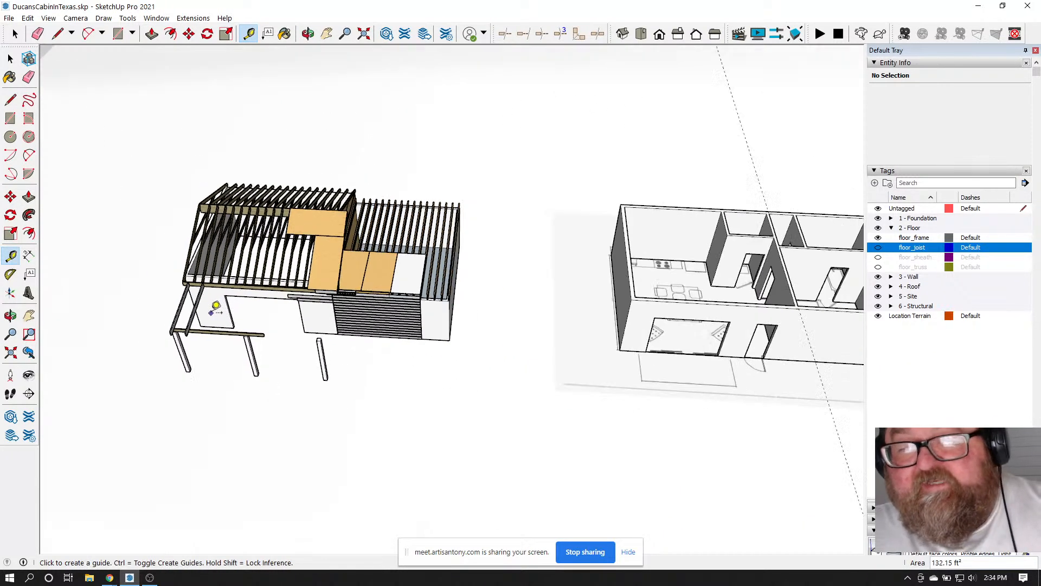
Measure the overall length of the new cabin's front wall
scroll(477, 356, up, 5)
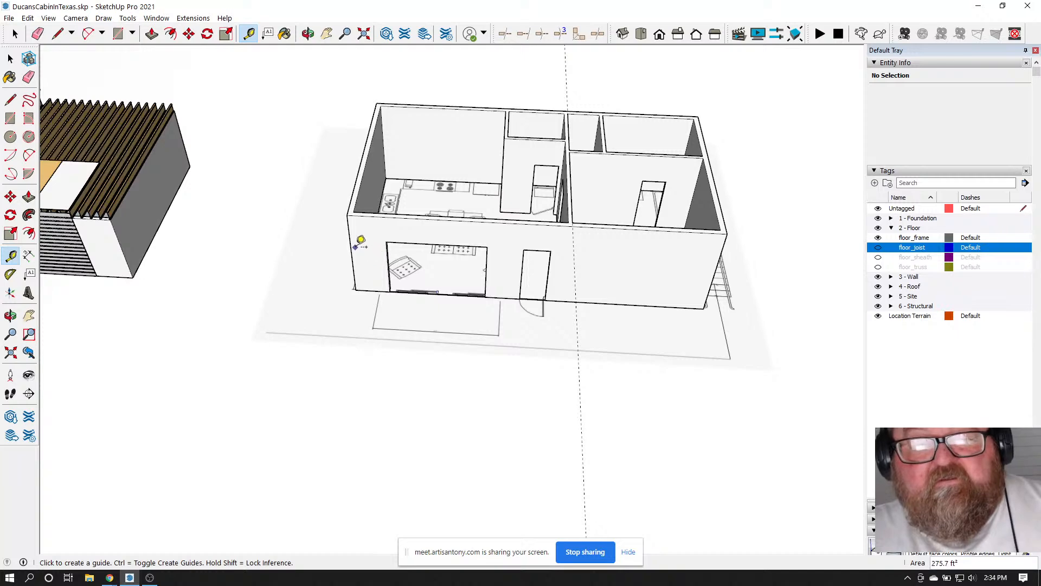
click(350, 247)
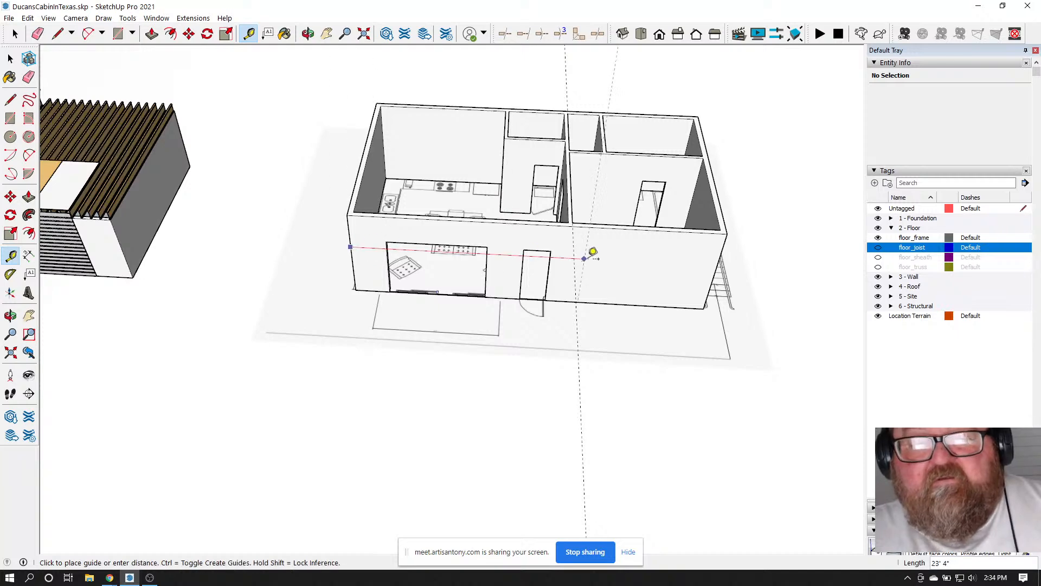
click(726, 248)
scroll(708, 332, down, 3)
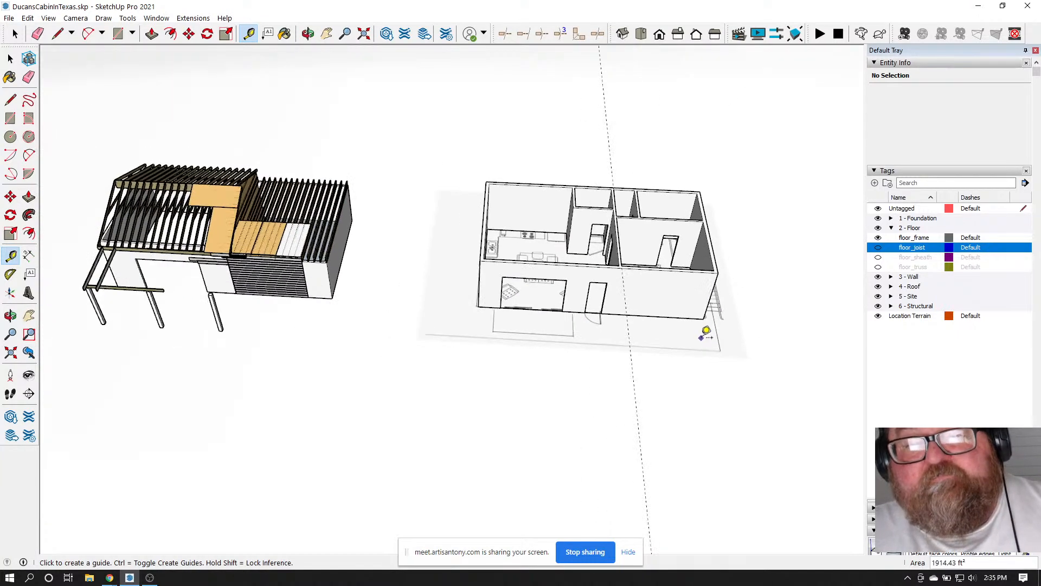
scroll(644, 208, up, 5)
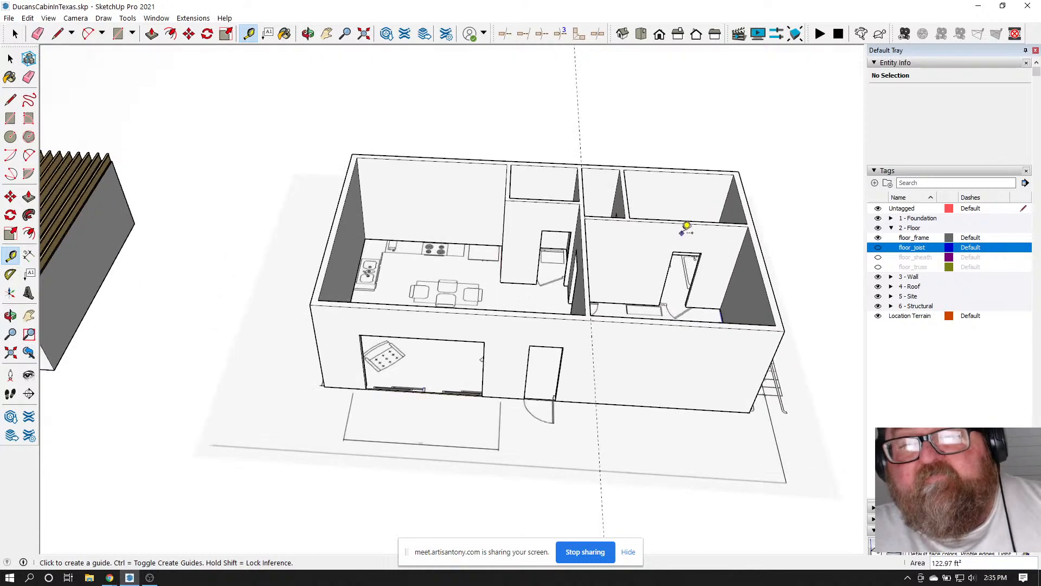
Examine the room layout around the main partition, living area and bedroom from above
click(308, 34)
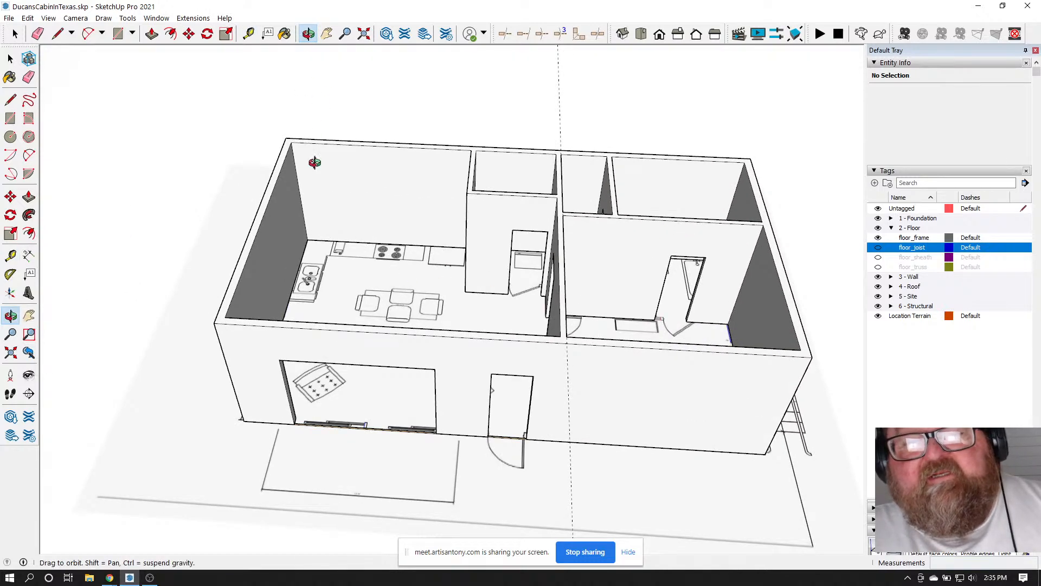
drag(315, 163, 241, 295)
drag(503, 326, 496, 347)
scroll(496, 347, up, 4)
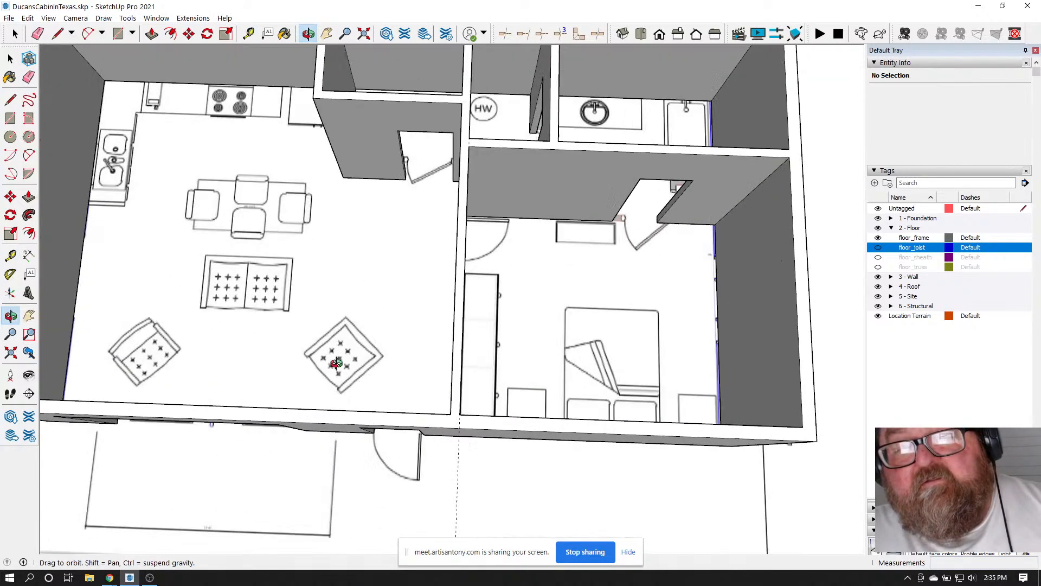
scroll(379, 336, down, 1)
scroll(289, 331, up, 2)
scroll(289, 331, up, 1)
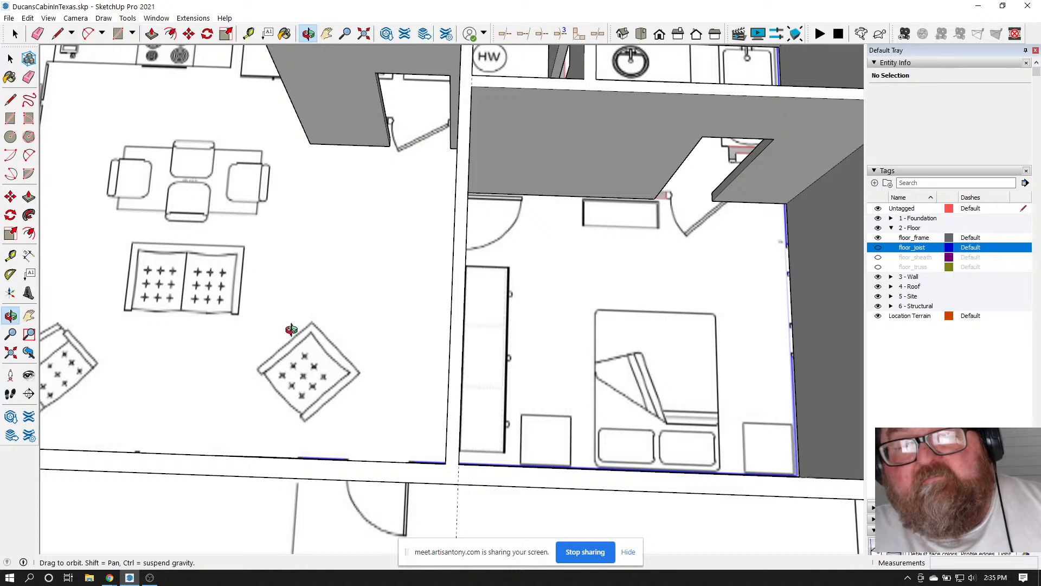
scroll(292, 329, down, 3)
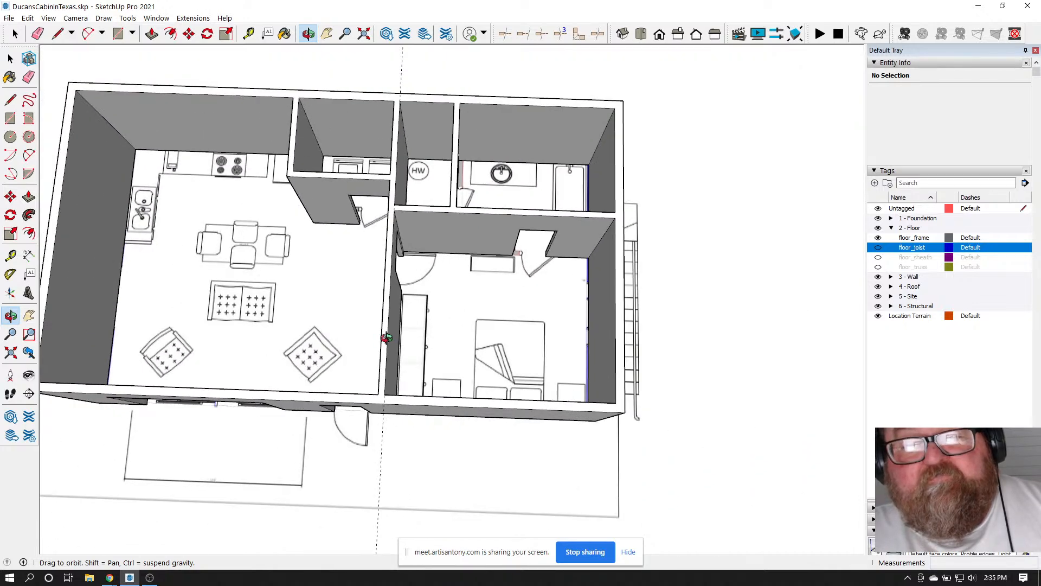
drag(469, 329, 495, 275)
scroll(391, 251, down, 1)
scroll(358, 263, up, 2)
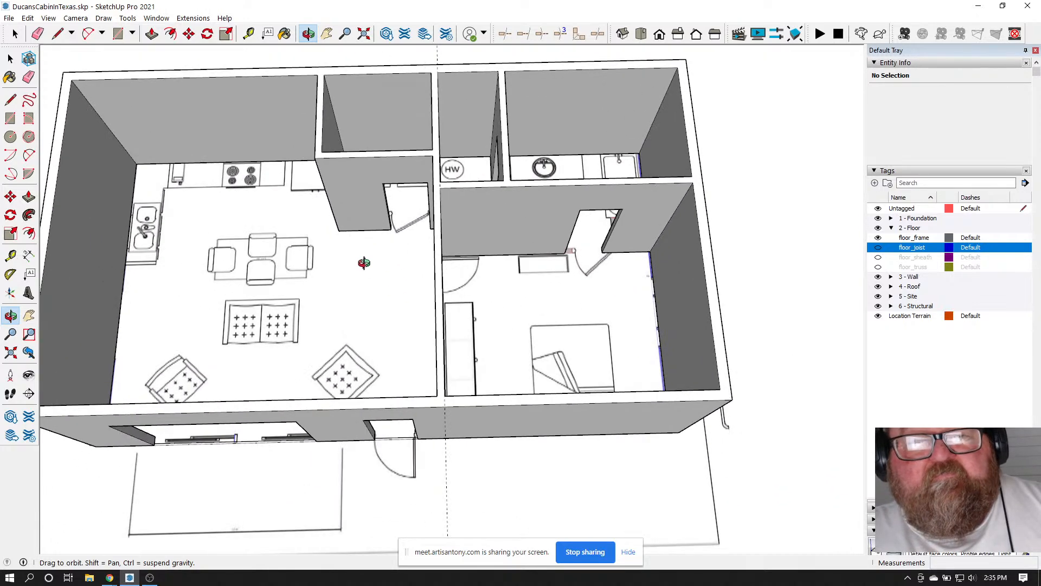
Add a guide parallel to the kitchen-end outer wall at a distance of 20' into the cabin
click(249, 34)
scroll(122, 269, down, 1)
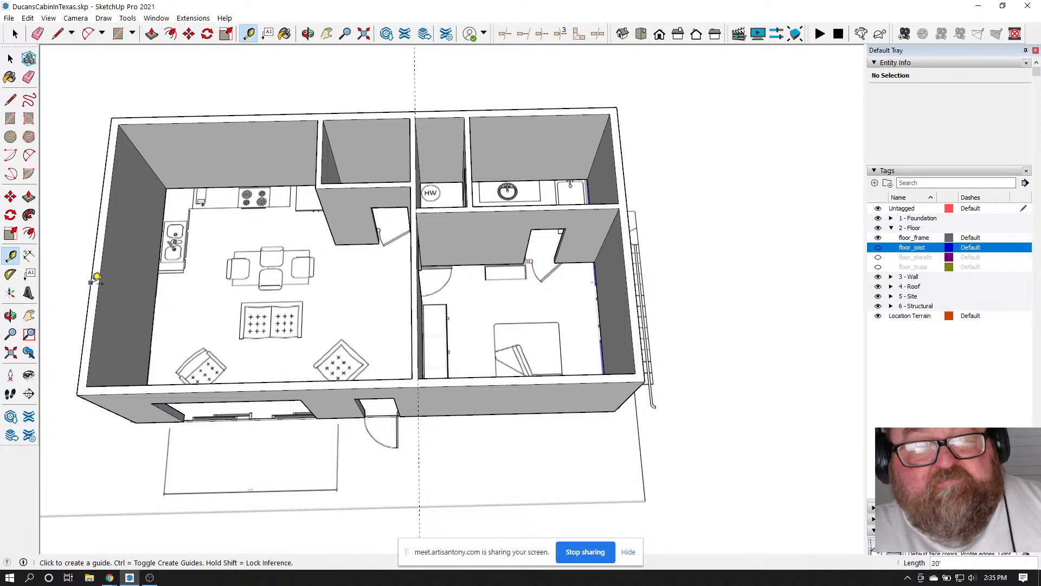
click(96, 277)
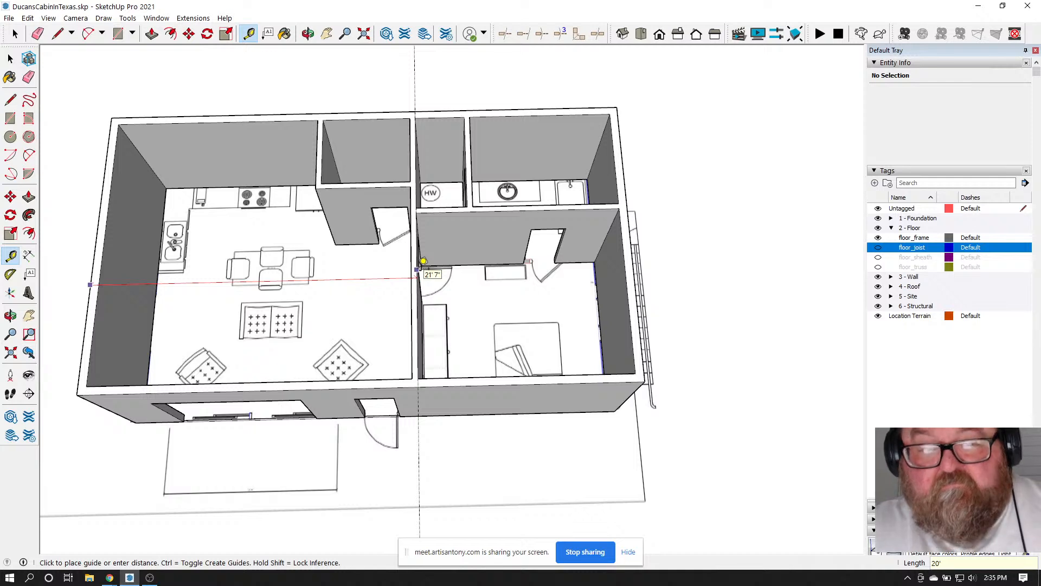
key(Return)
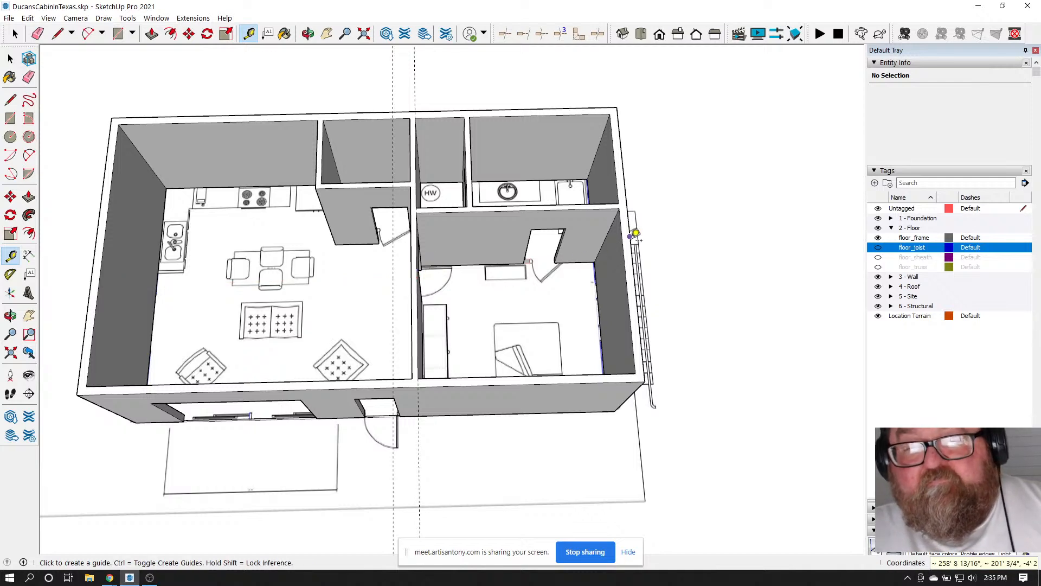
Measure from the bedroom-end outer wall to the nearby guide on the kitchen side of the main partition
click(631, 236)
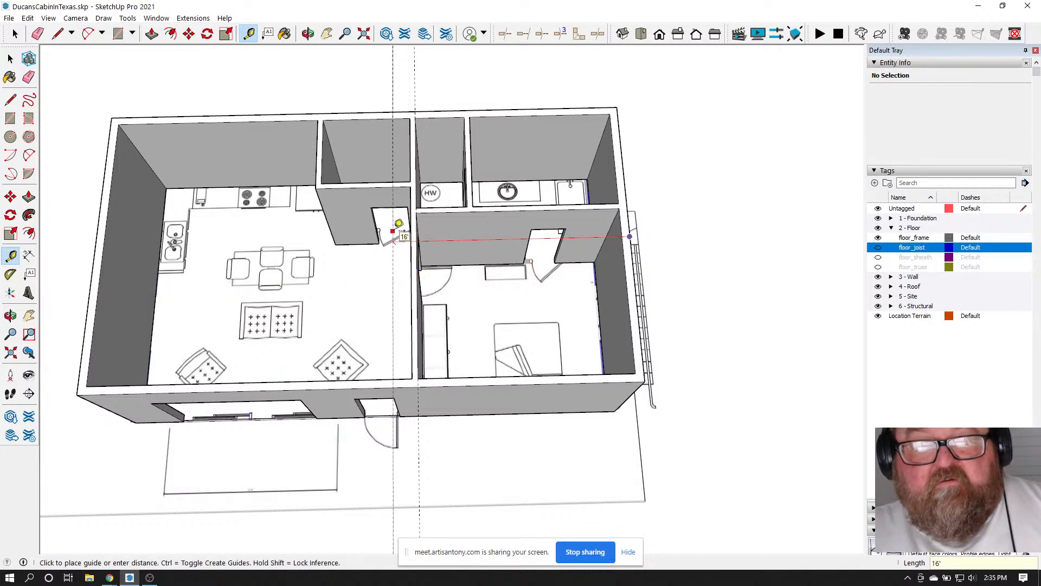
key(Return)
scroll(549, 228, down, 4)
scroll(472, 294, up, 3)
scroll(484, 393, down, 1)
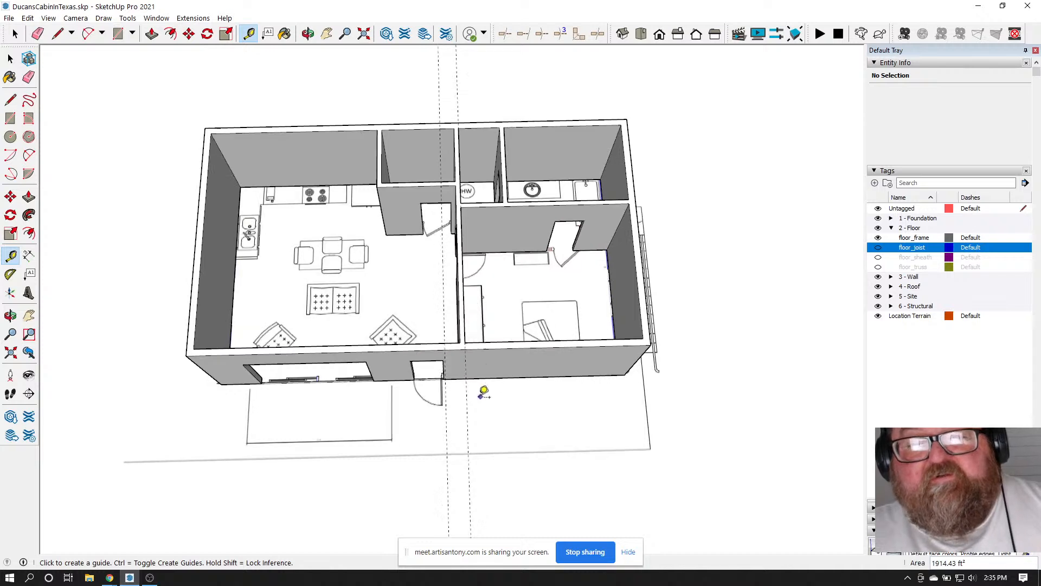
Open the cabin group and move the main partition, with its adjoining door openings and the front entry opening, to the 20' guide
click(10, 58)
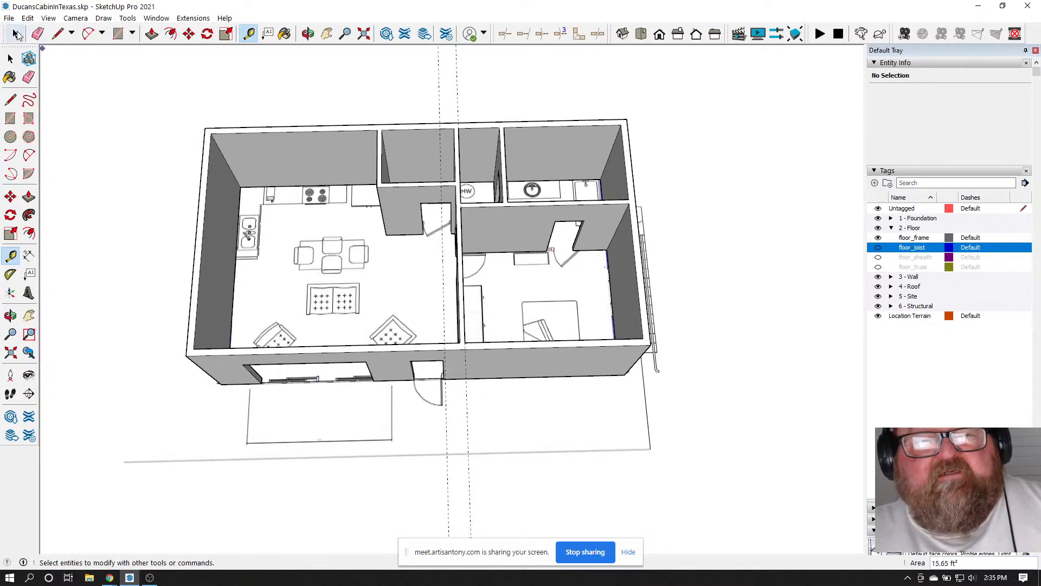
double_click(411, 135)
drag(406, 109, 483, 440)
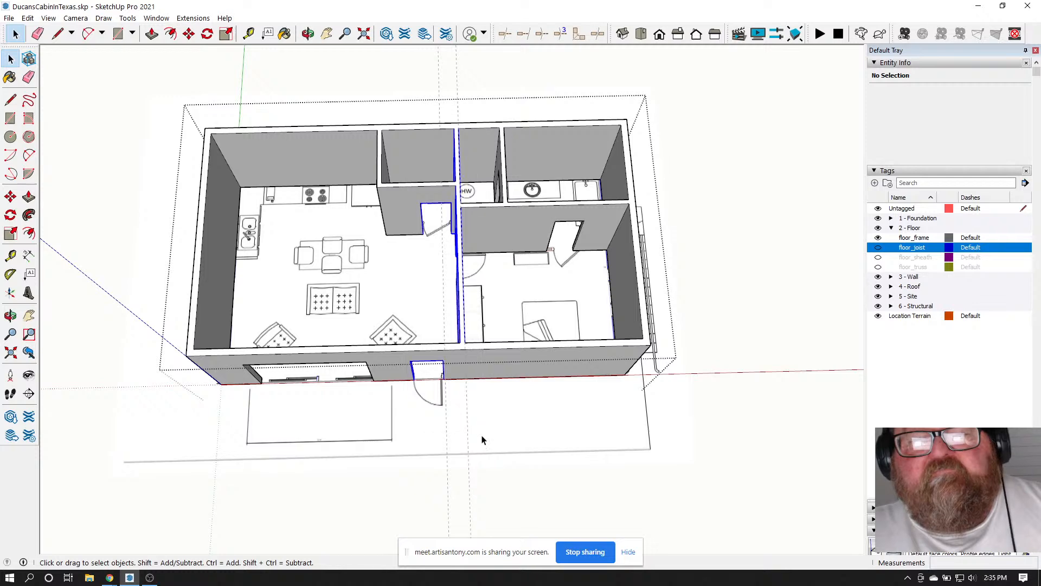
scroll(437, 157, up, 10)
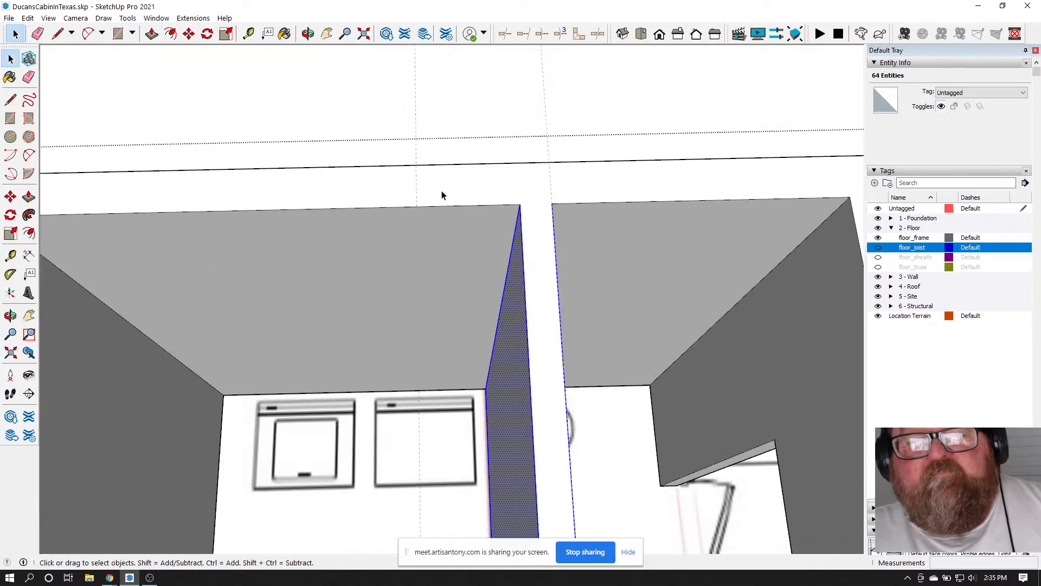
click(189, 34)
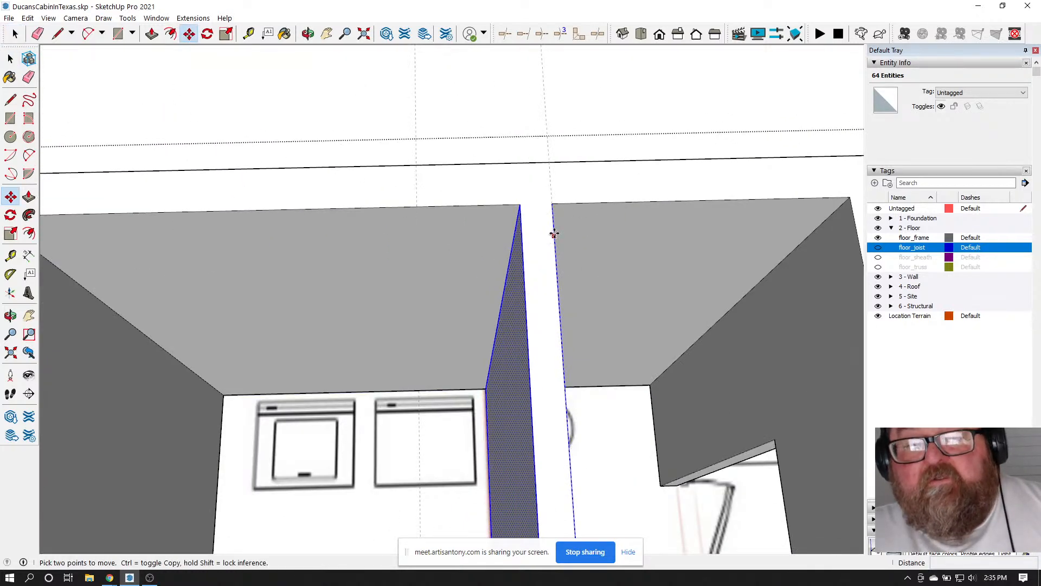
click(554, 205)
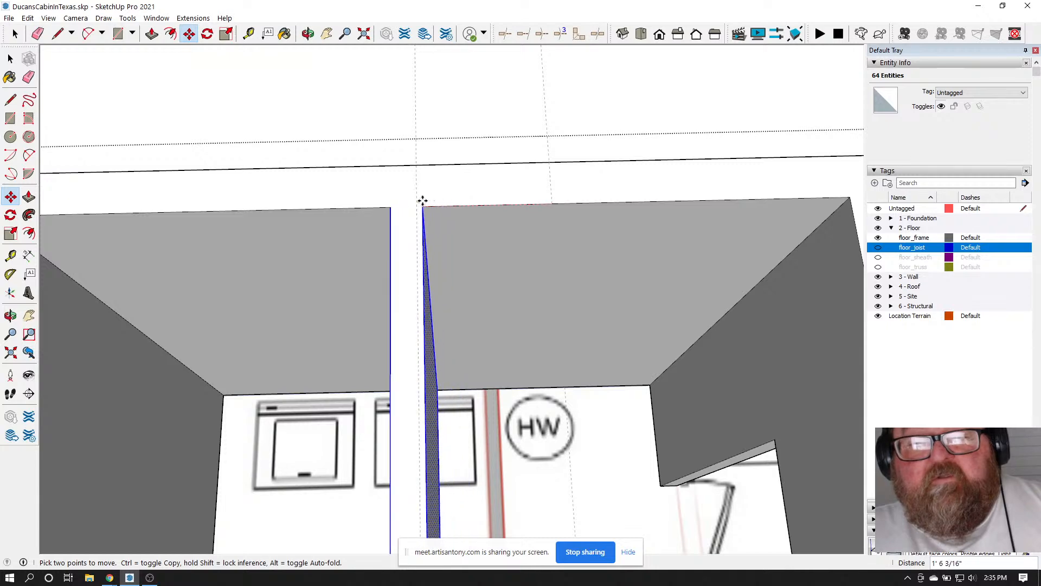
key(Escape)
scroll(346, 417, down, 8)
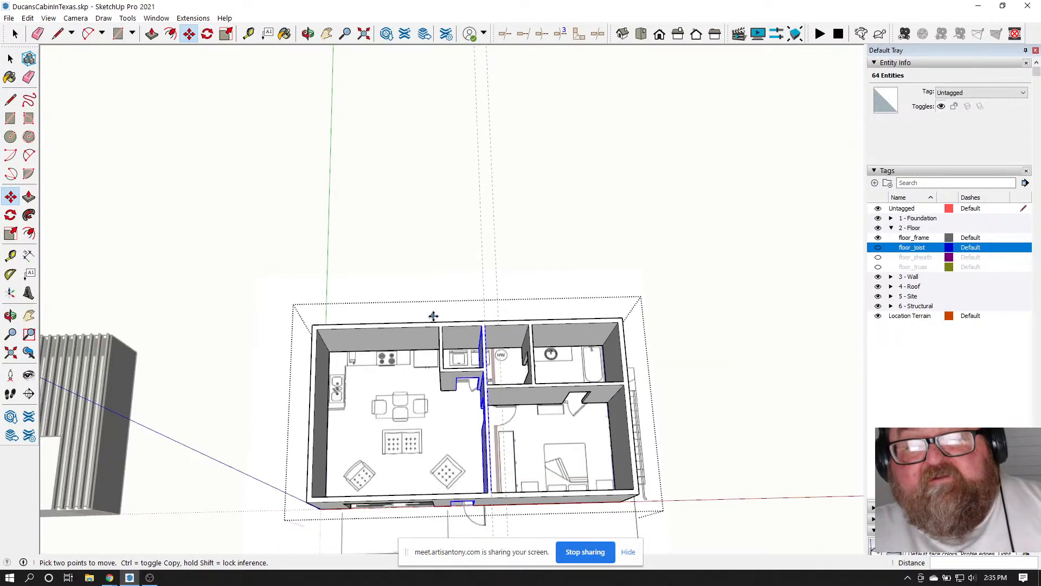
Leave the cabin group and erase both guides crossing the partition area
click(10, 58)
scroll(382, 185, down, 2)
scroll(455, 387, up, 3)
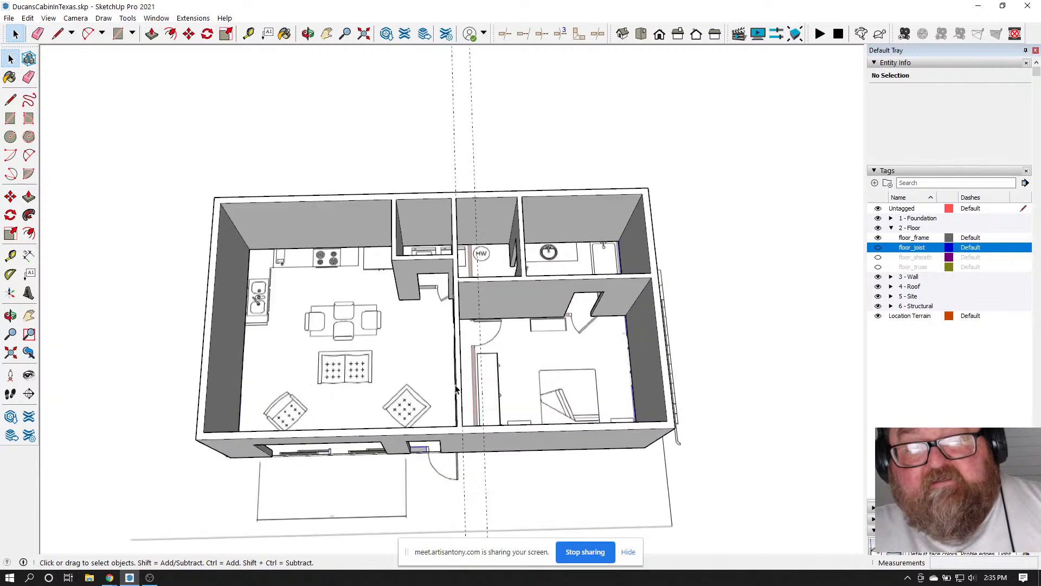
click(37, 33)
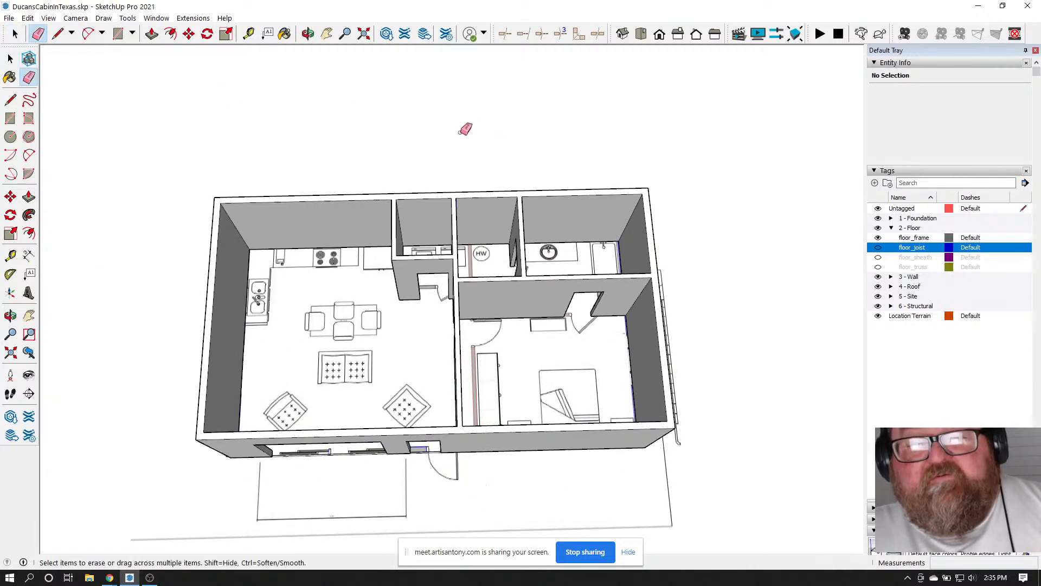
scroll(525, 129, down, 1)
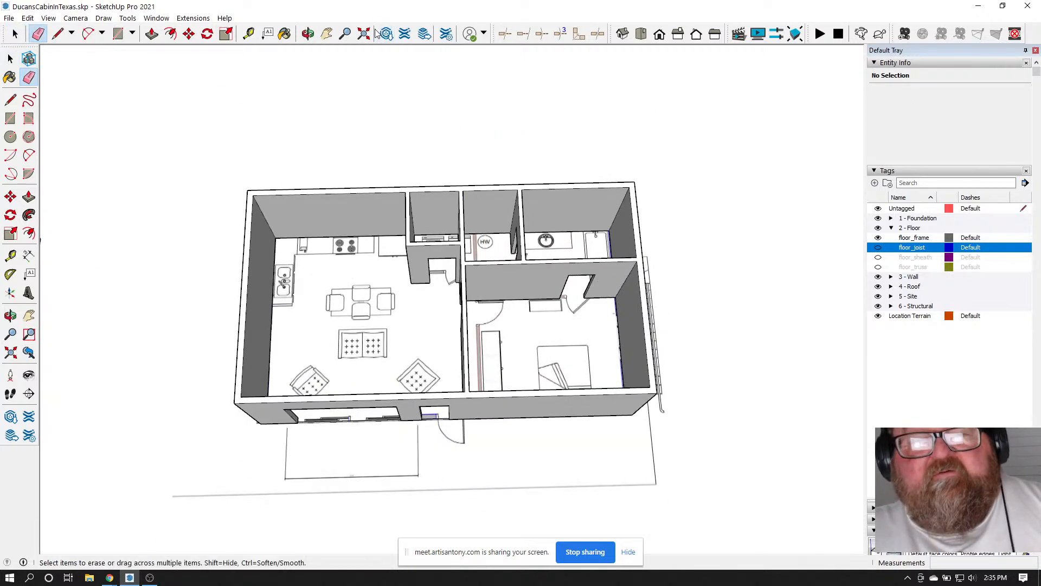
Measure the front wall sections beside the sliding-door opening, placing guides at its two sides from the cabin corner and entry door
click(307, 34)
drag(396, 284, 372, 425)
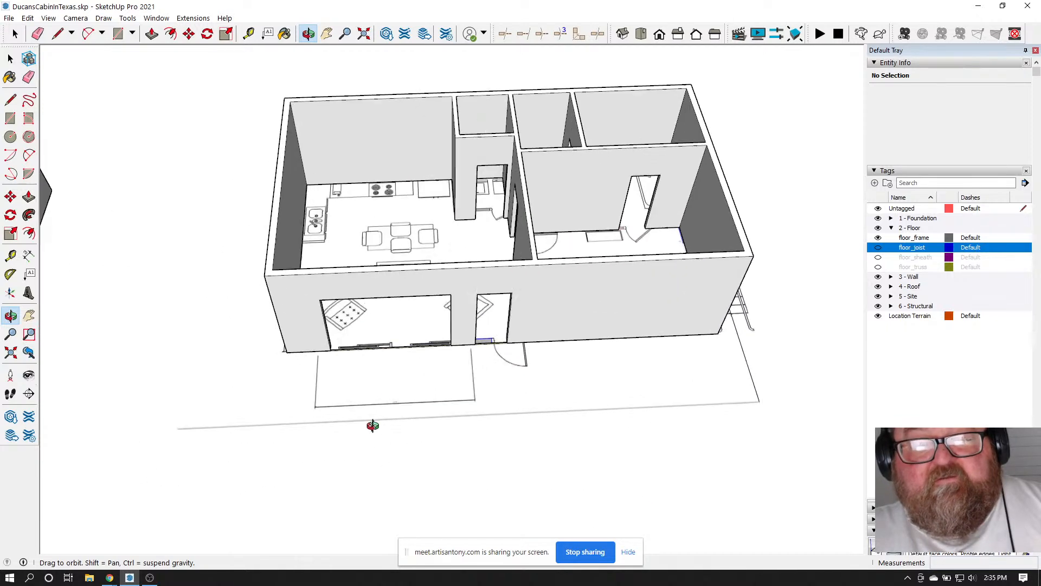
scroll(342, 354, up, 5)
scroll(342, 354, up, 1)
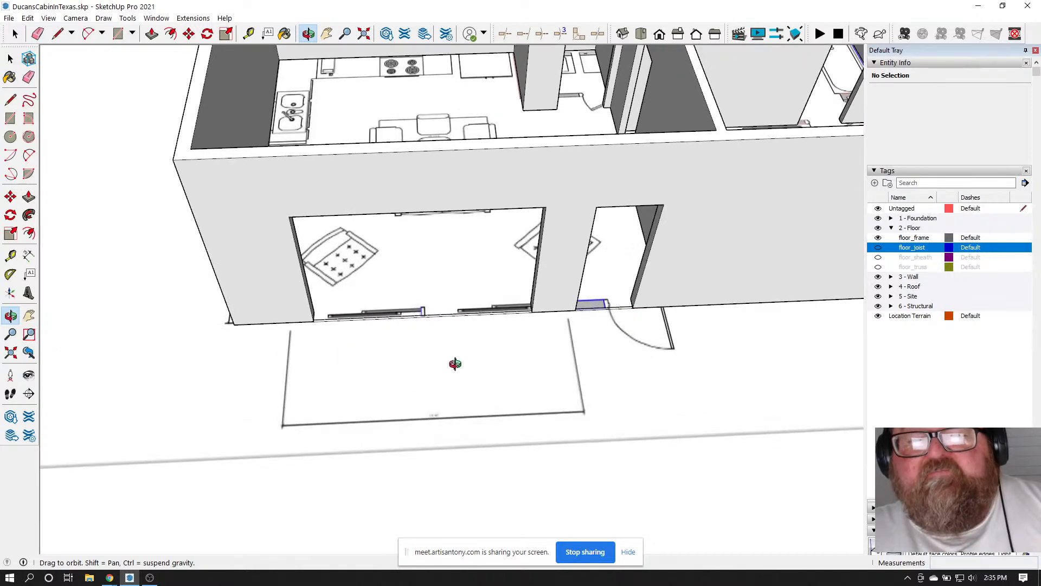
click(249, 34)
click(199, 223)
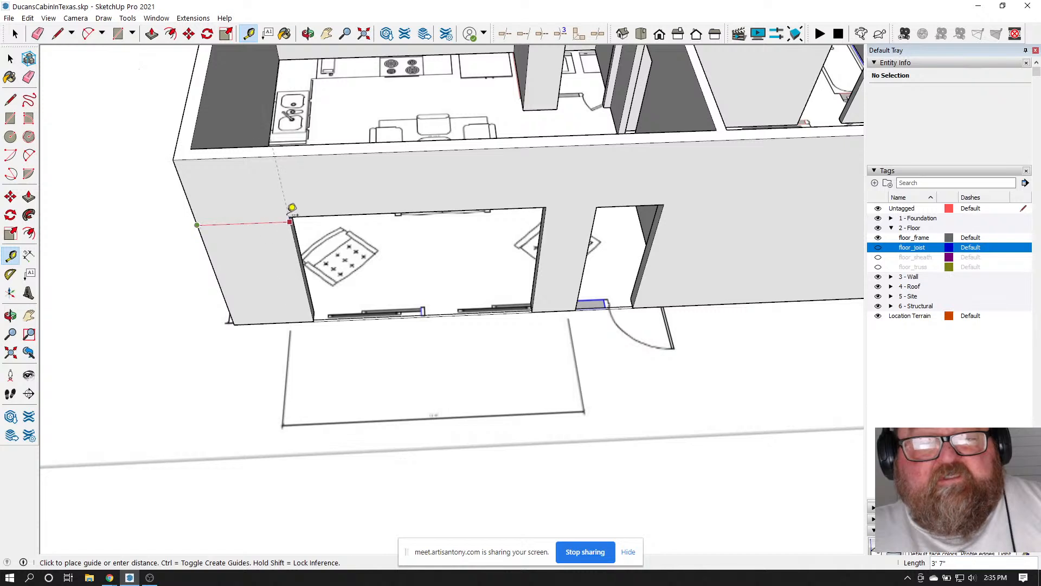
text(10')
key(Return)
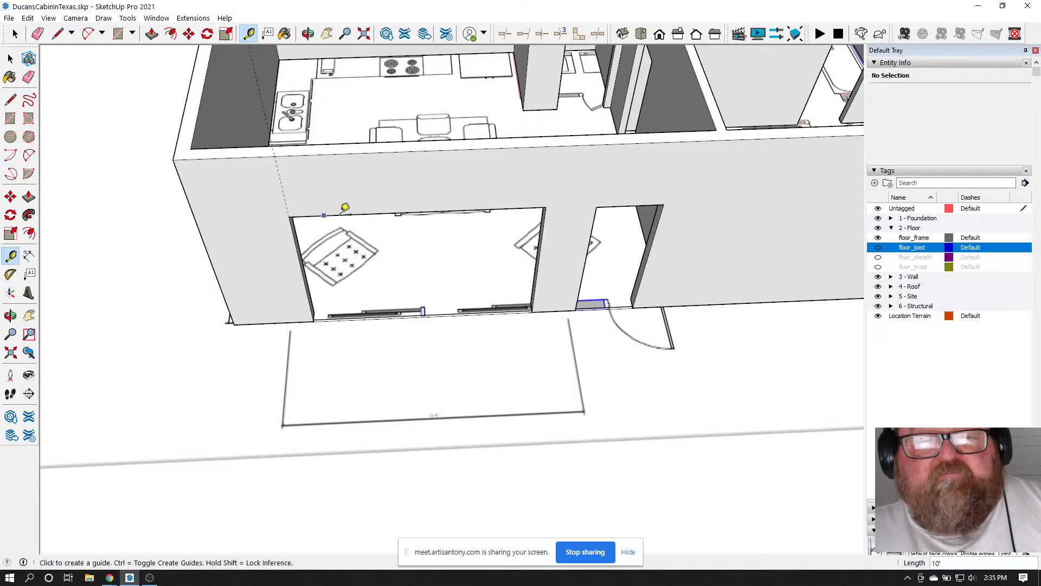
click(594, 216)
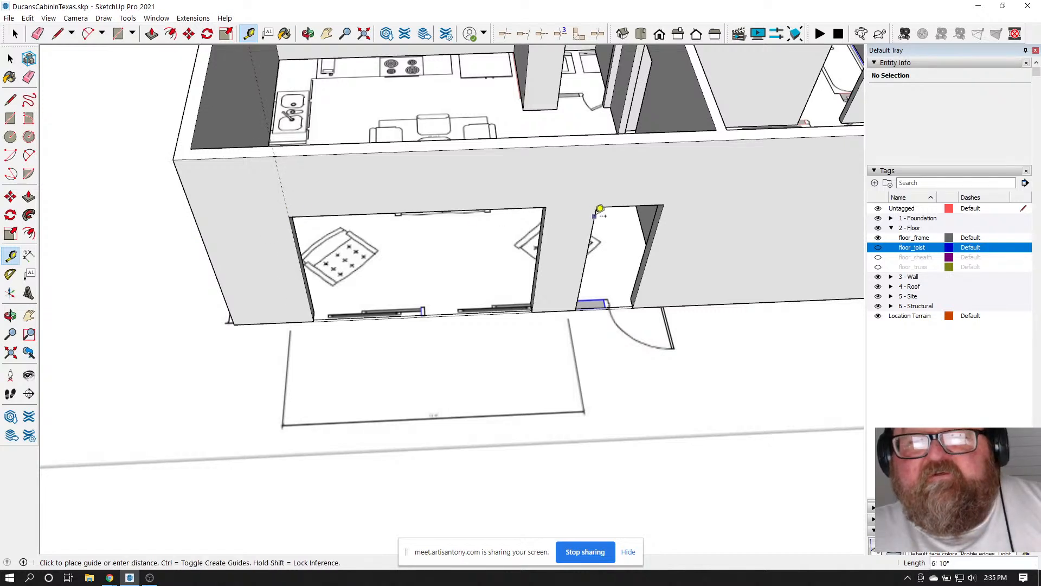
click(552, 204)
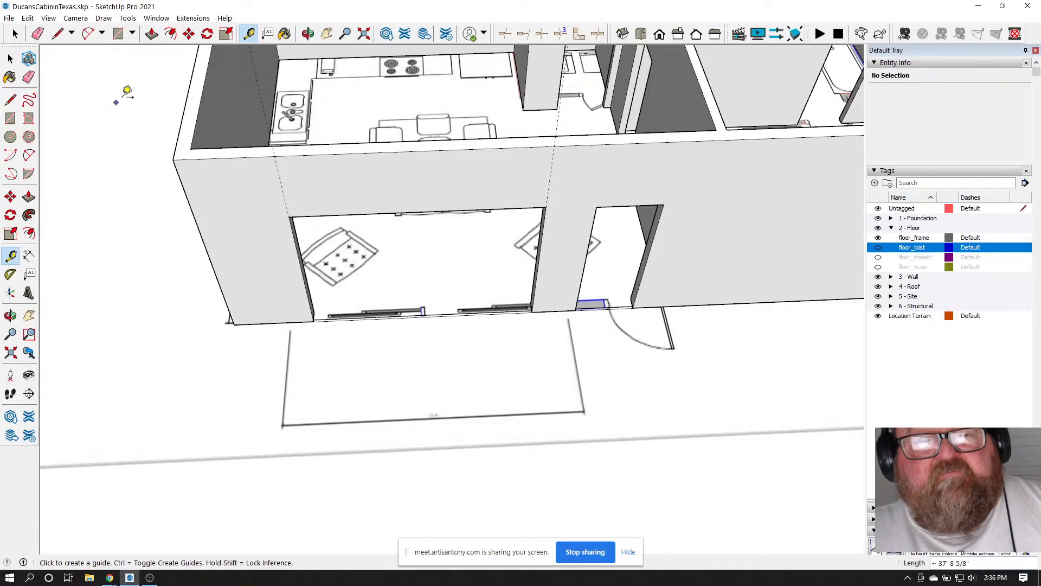
Open the cabin group and move the sliding-door opening 9.5" along the front wall toward the kitchen-end corner
click(309, 33)
drag(379, 137, 316, 174)
key(space)
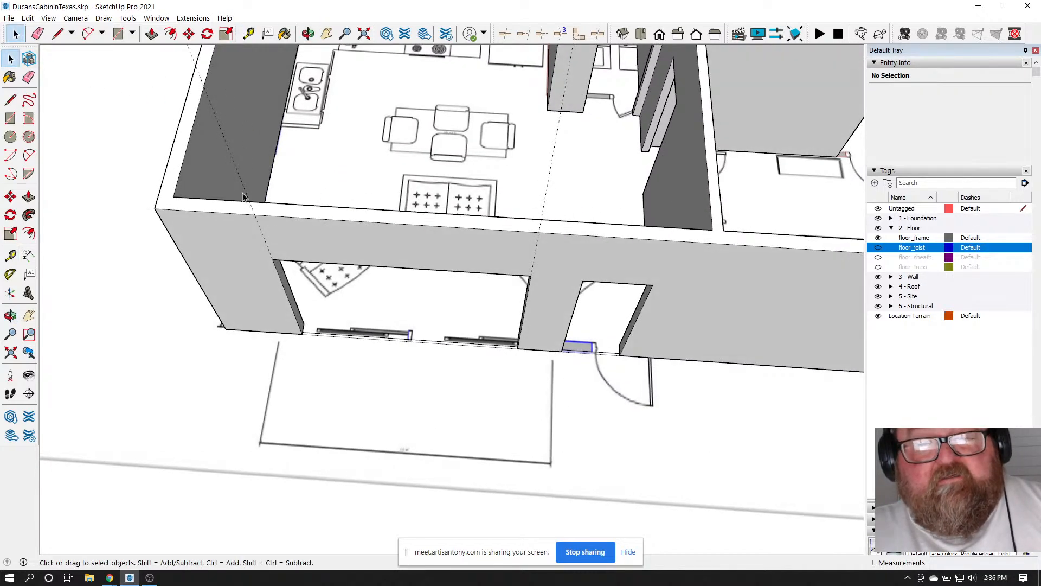
drag(243, 196, 526, 360)
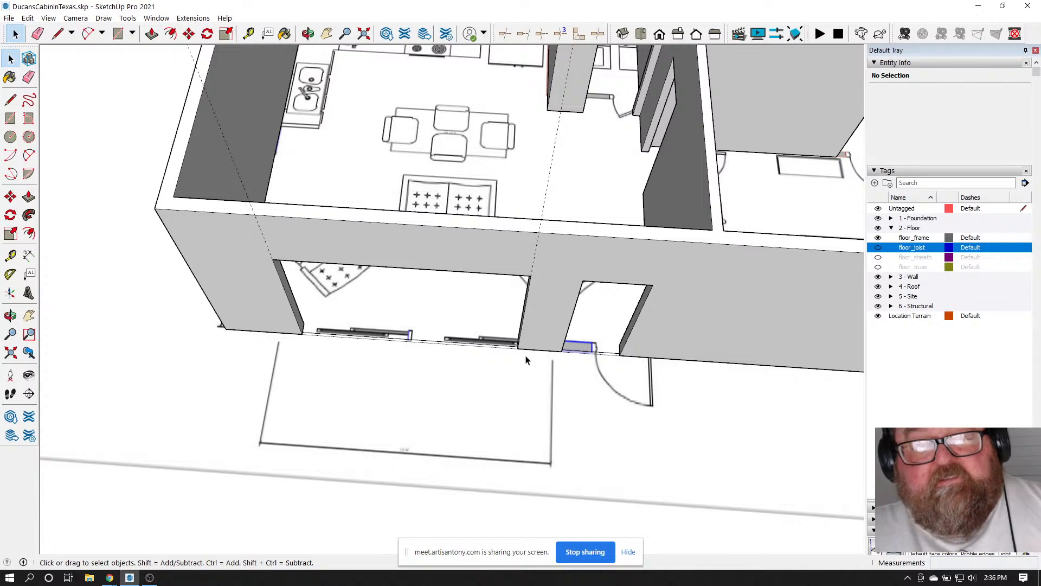
double_click(255, 222)
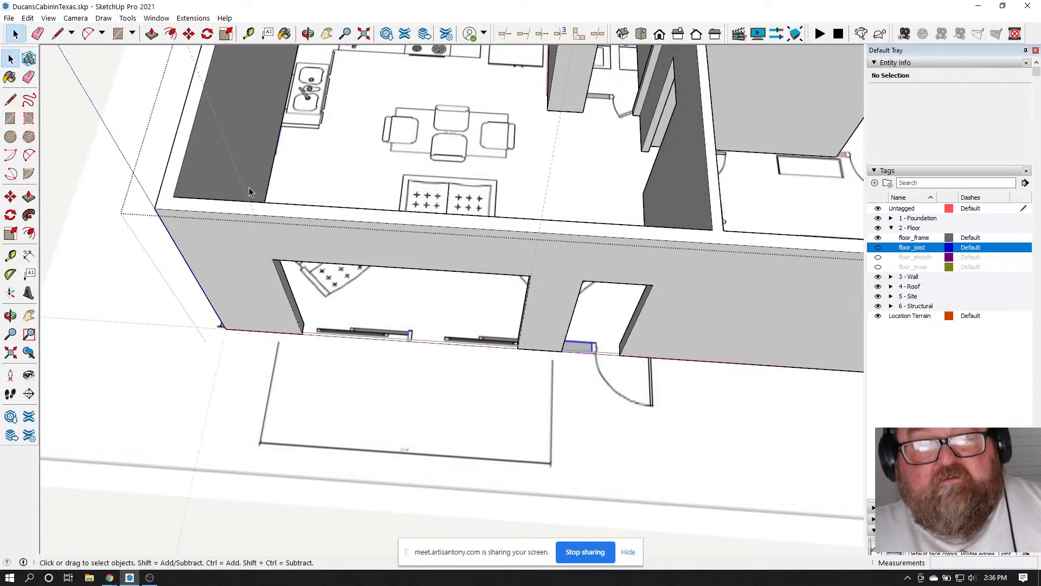
drag(249, 191, 555, 373)
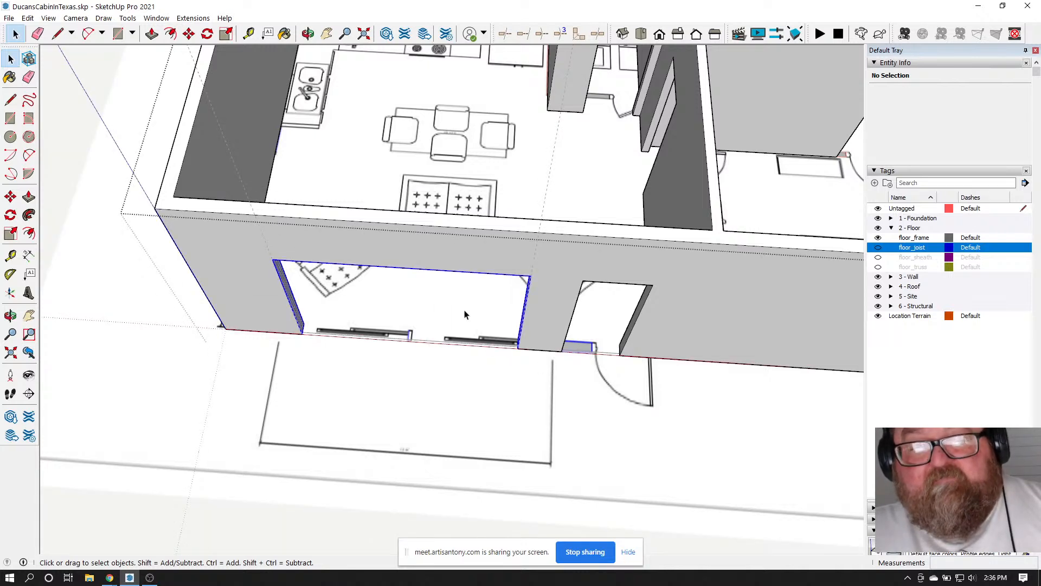
click(188, 35)
click(430, 228)
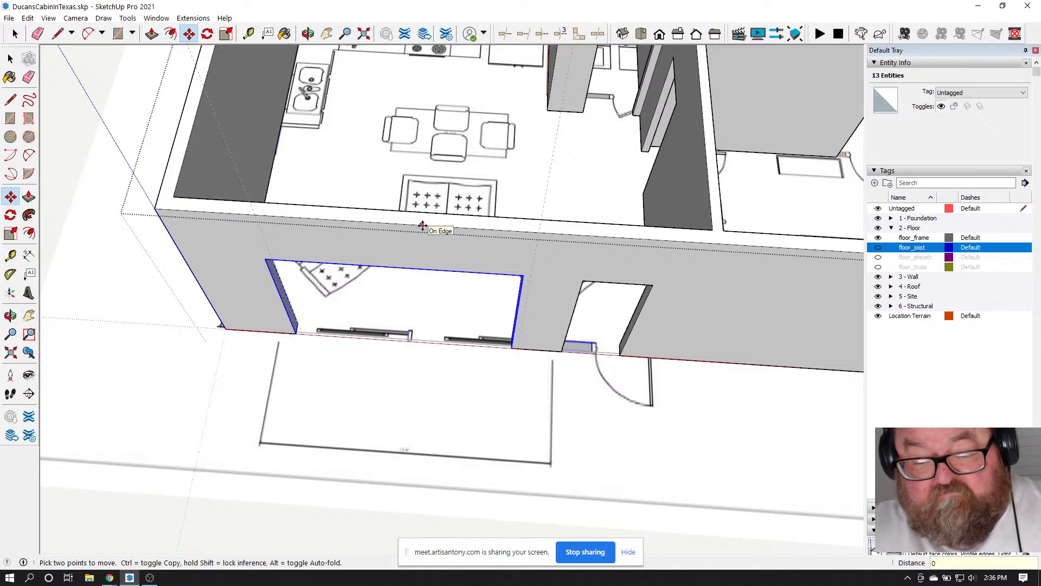
text(9.5)
key(Return)
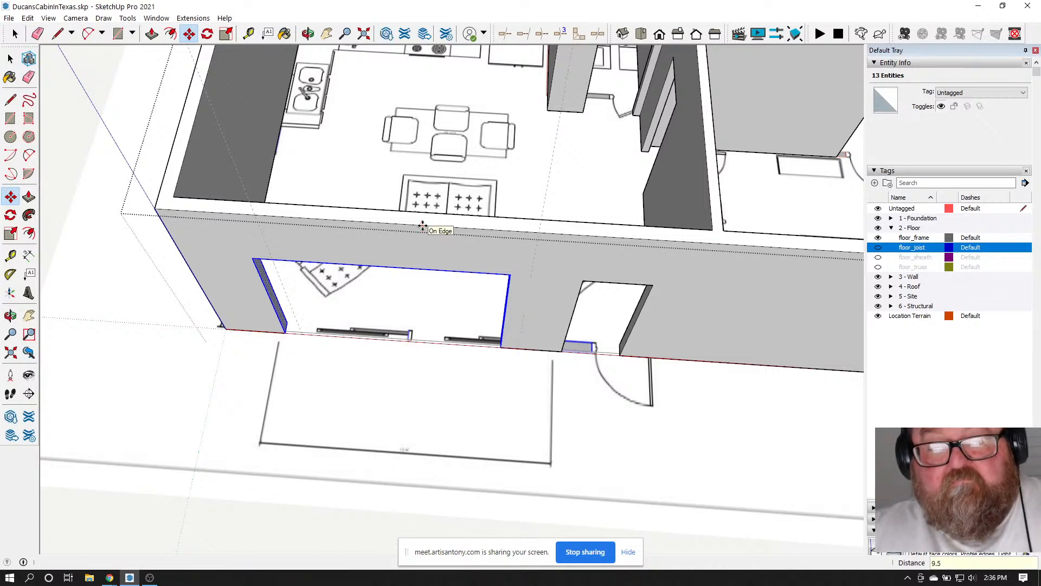
scroll(423, 225, down, 6)
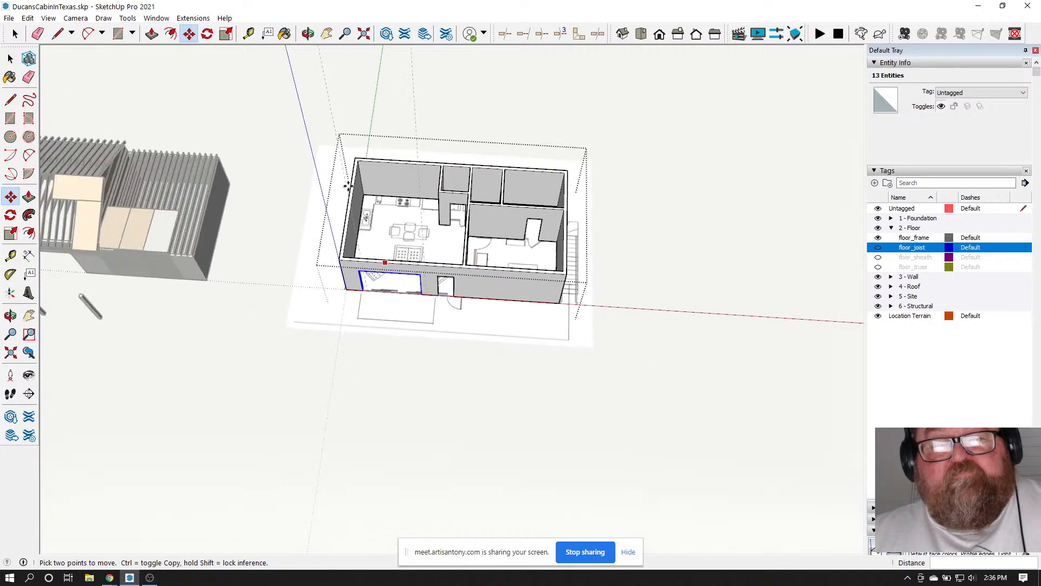
Leave the cabin group and erase the two guides at the sliding-door opening
click(29, 76)
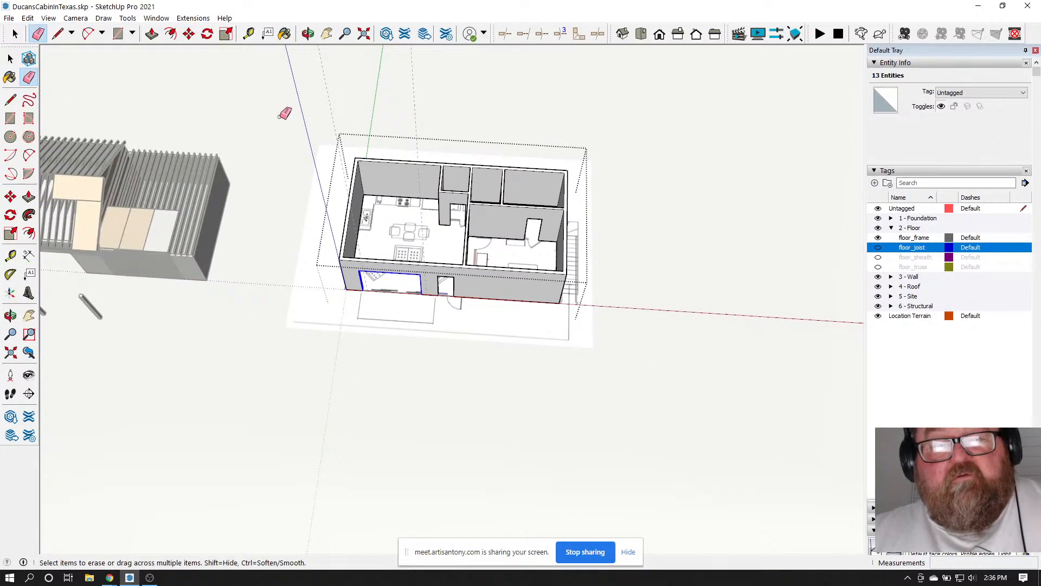
key(space)
click(251, 104)
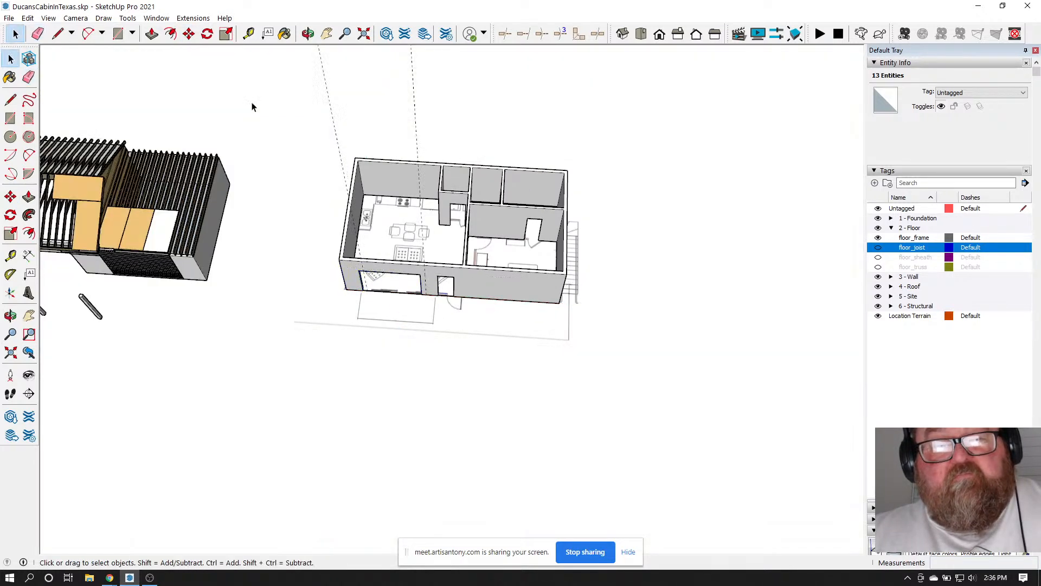
click(37, 33)
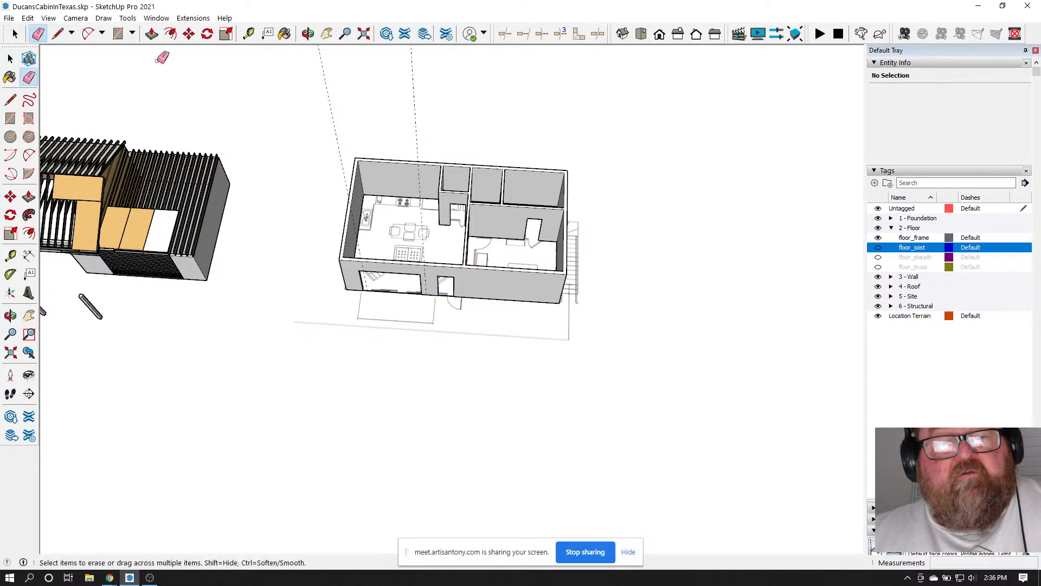
click(308, 34)
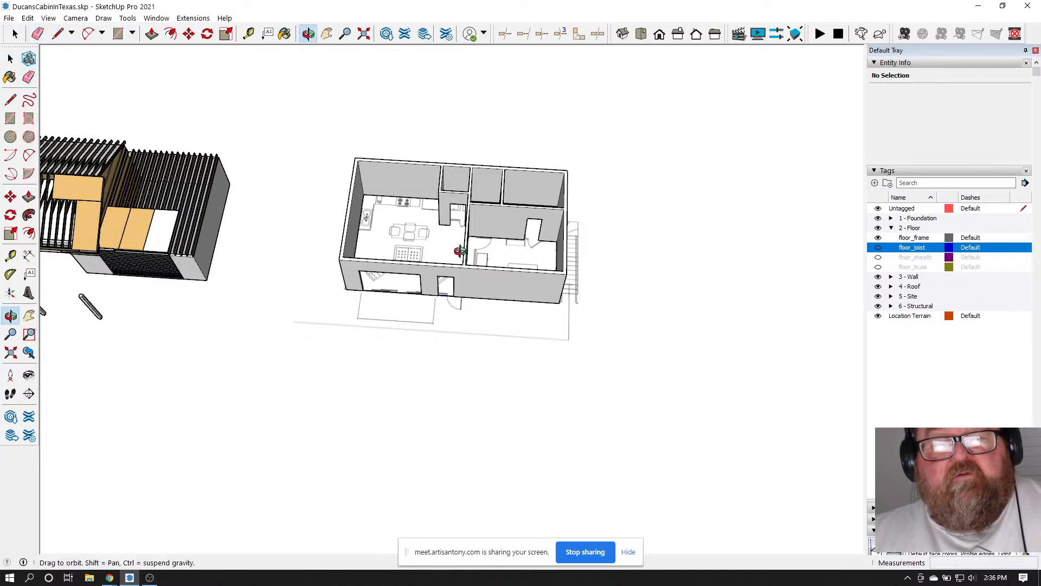
drag(412, 98, 436, 253)
scroll(435, 253, up, 4)
drag(548, 296, 581, 225)
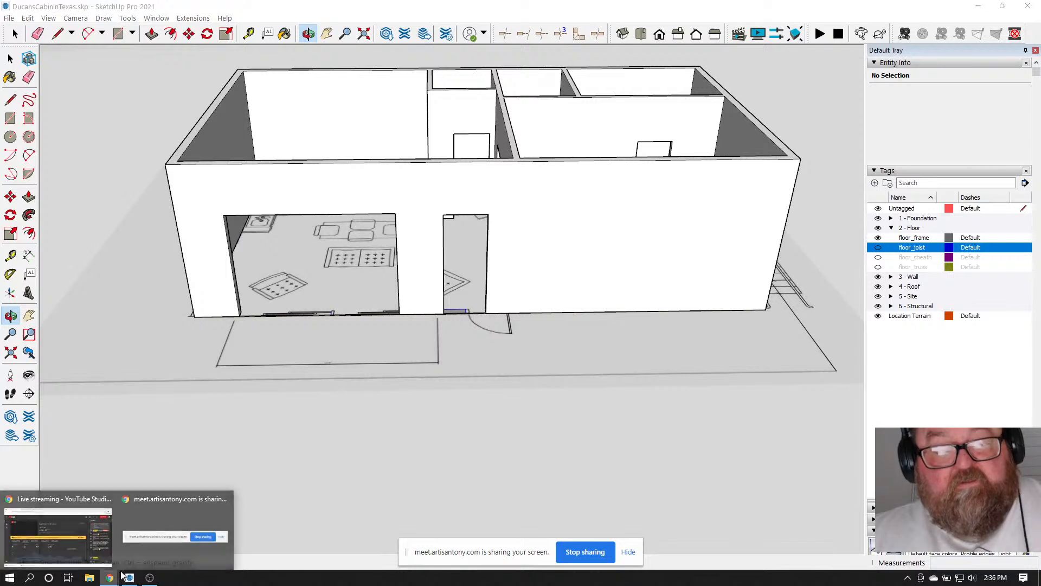
Switch to YouTube Studio in Chrome and apply the shield-marked moderation option to the author of the latest live chat message
mouse_move(109, 578)
click(85, 504)
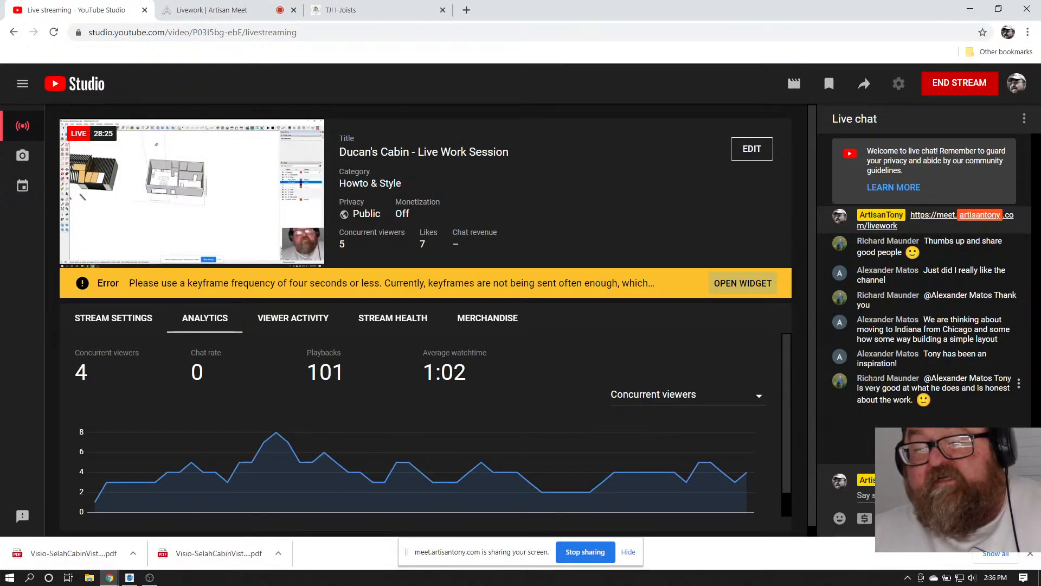
click(1022, 386)
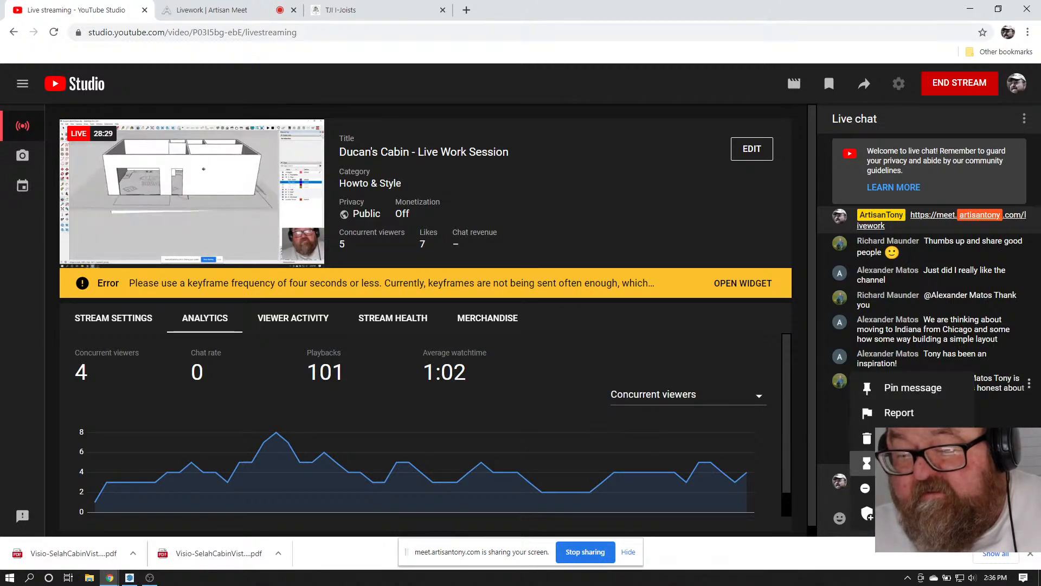
click(929, 514)
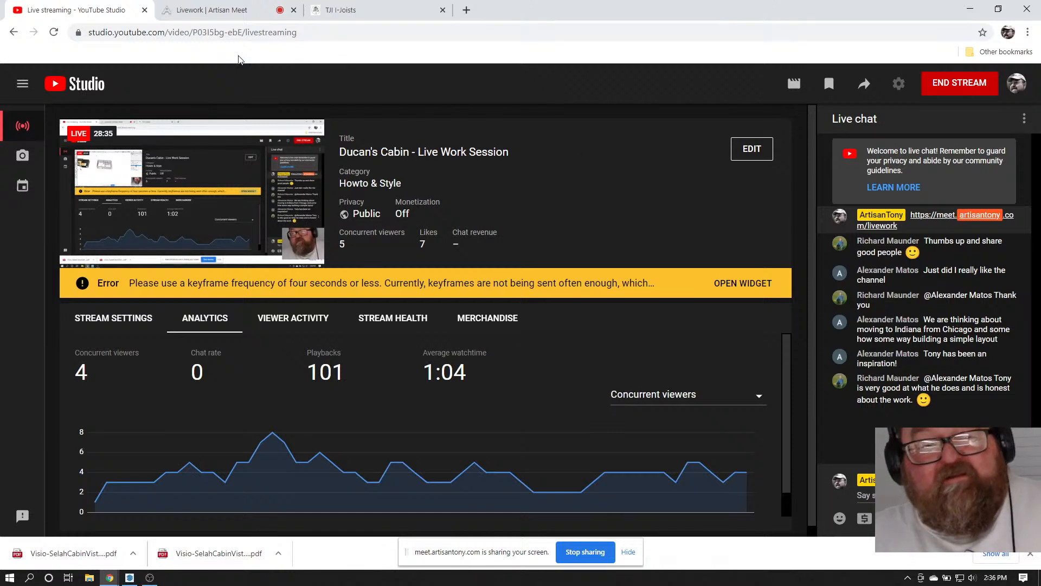
Check the joist sizes and spans on the TJI I-Joists page, and return to the YouTube Studio live stream page
click(378, 13)
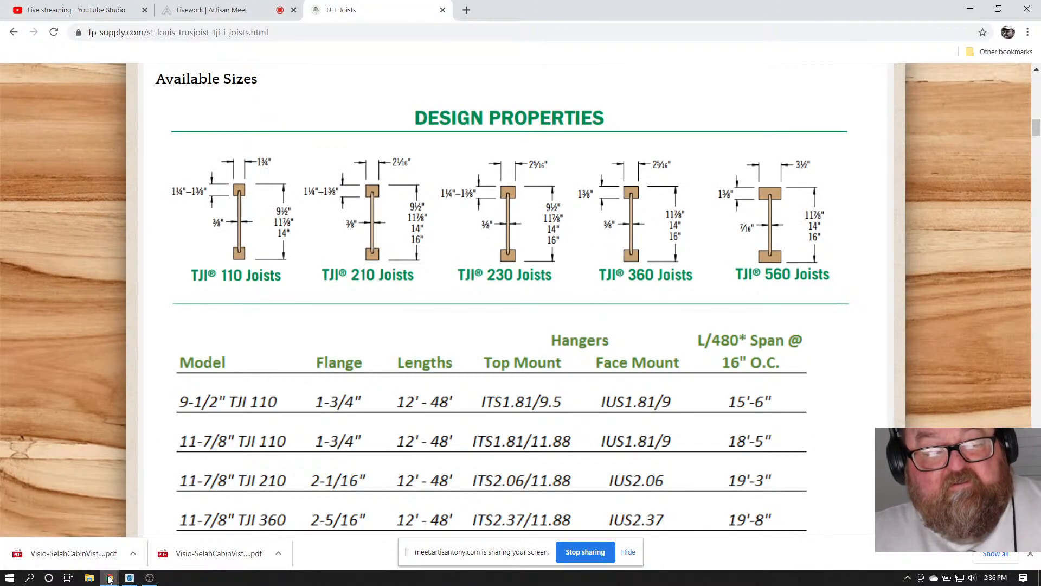
mouse_move(113, 575)
click(95, 503)
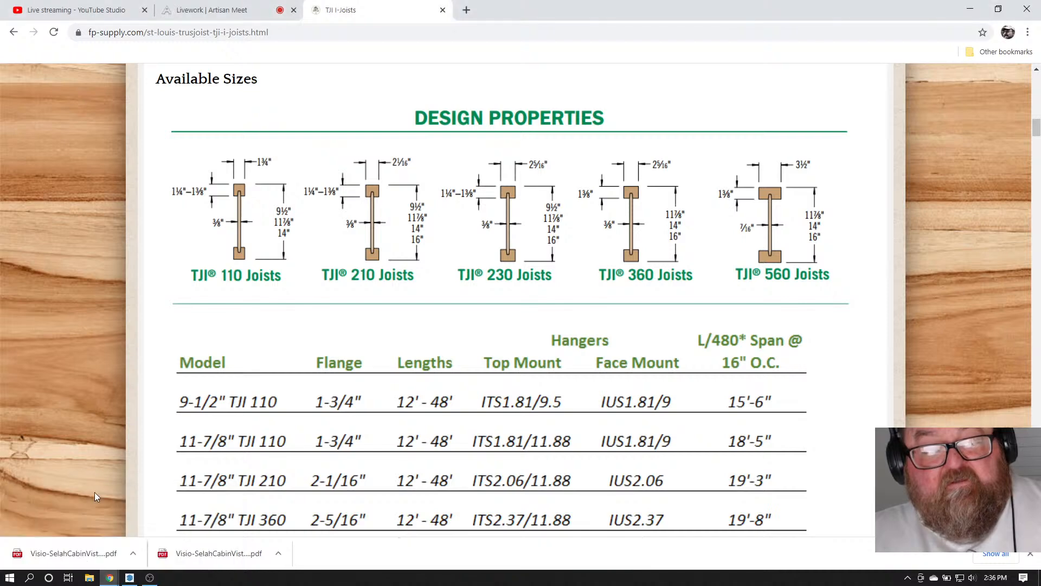
click(119, 5)
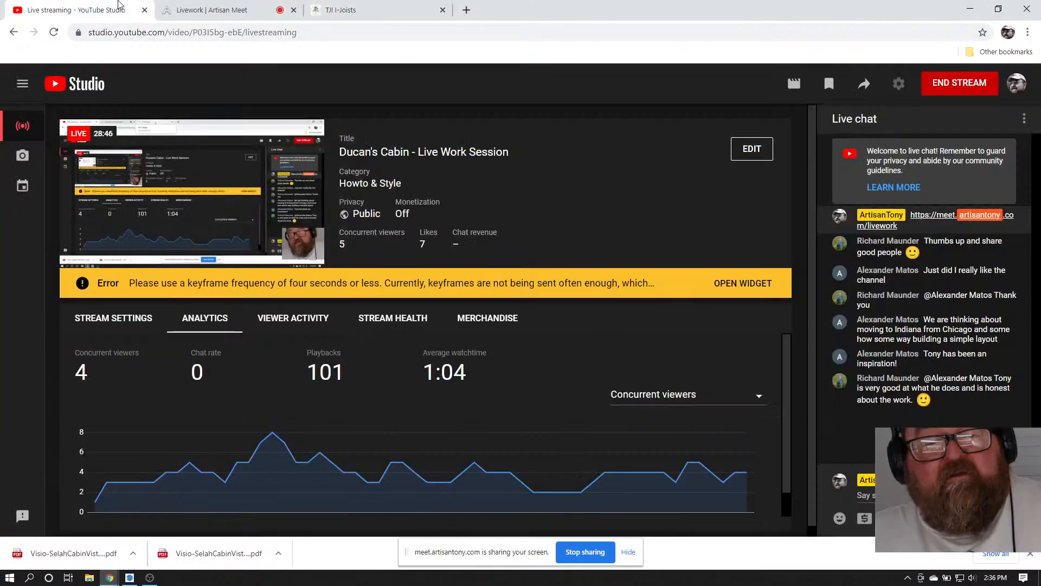
Switch back to SketchUp and place a guide at the laundry closet's kitchen side, offset from the closet's opposite wall
click(129, 577)
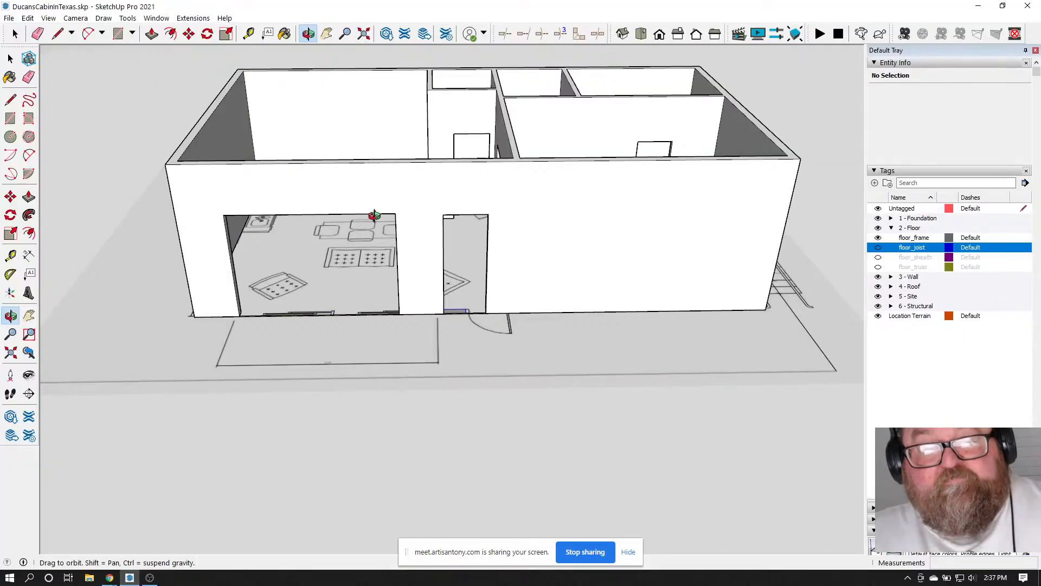
drag(458, 206, 430, 343)
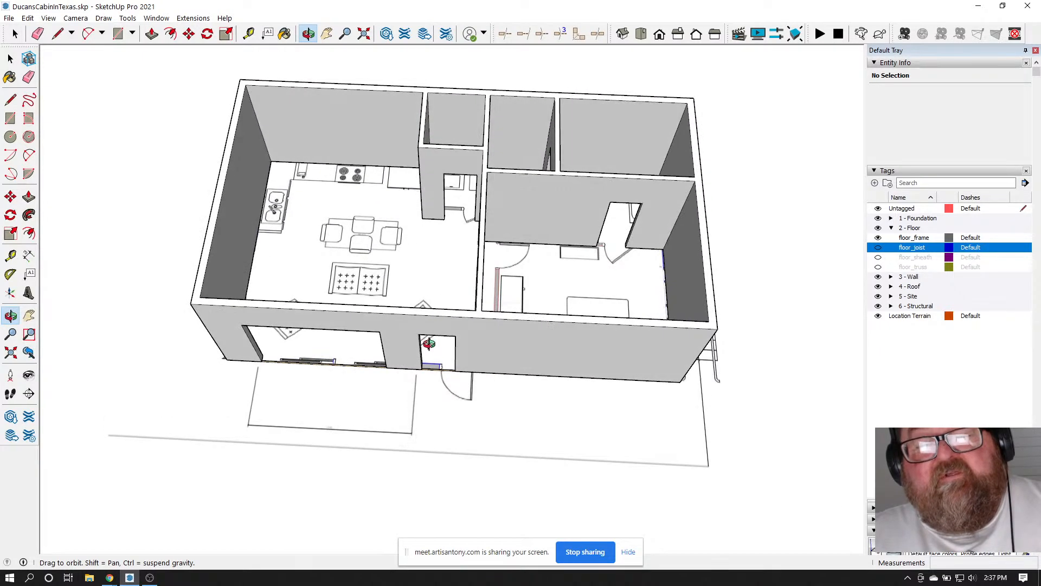
scroll(414, 330, down, 2)
scroll(441, 168, up, 6)
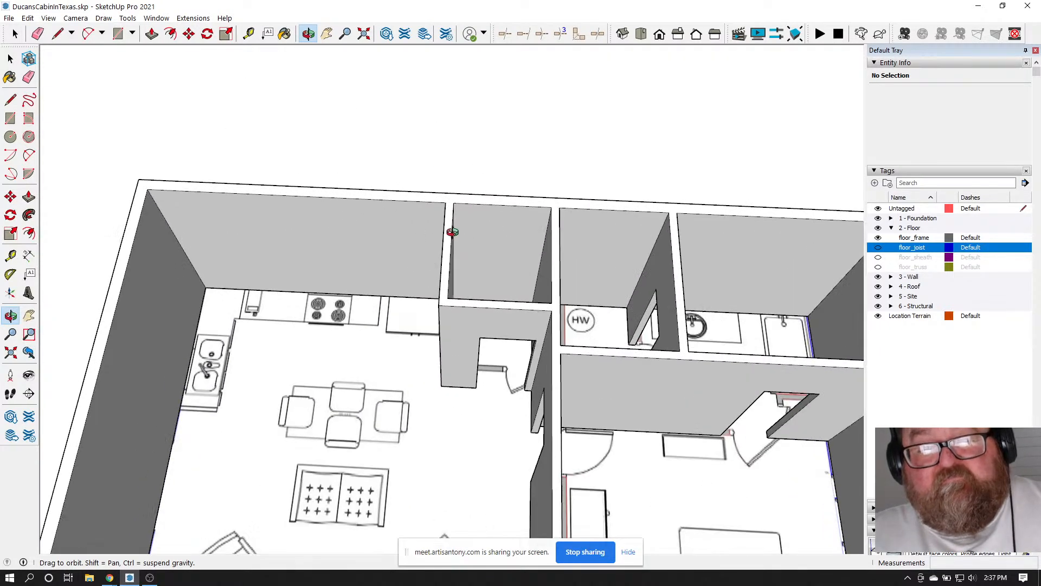
click(248, 33)
scroll(523, 241, up, 2)
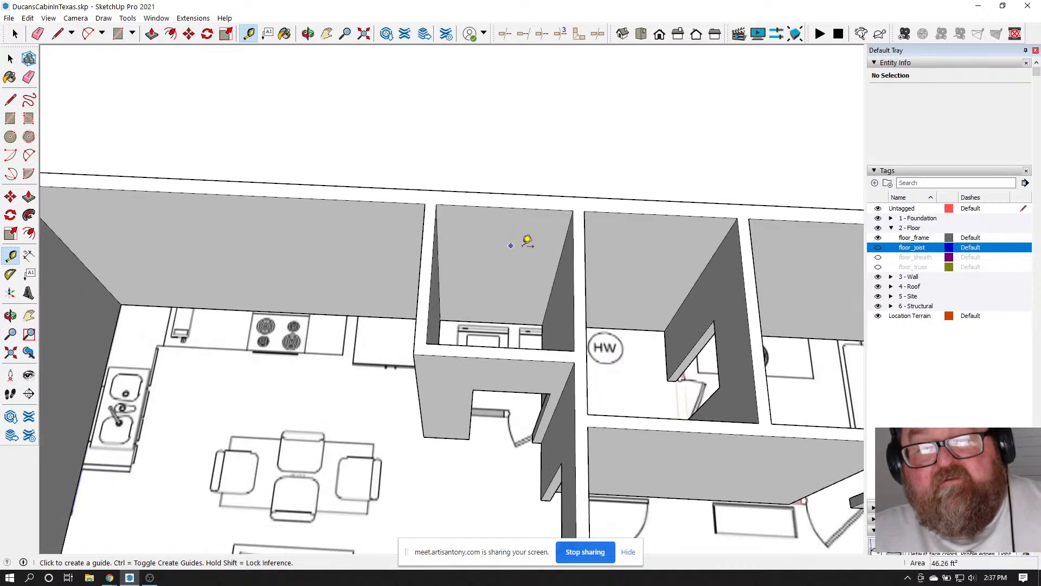
click(573, 224)
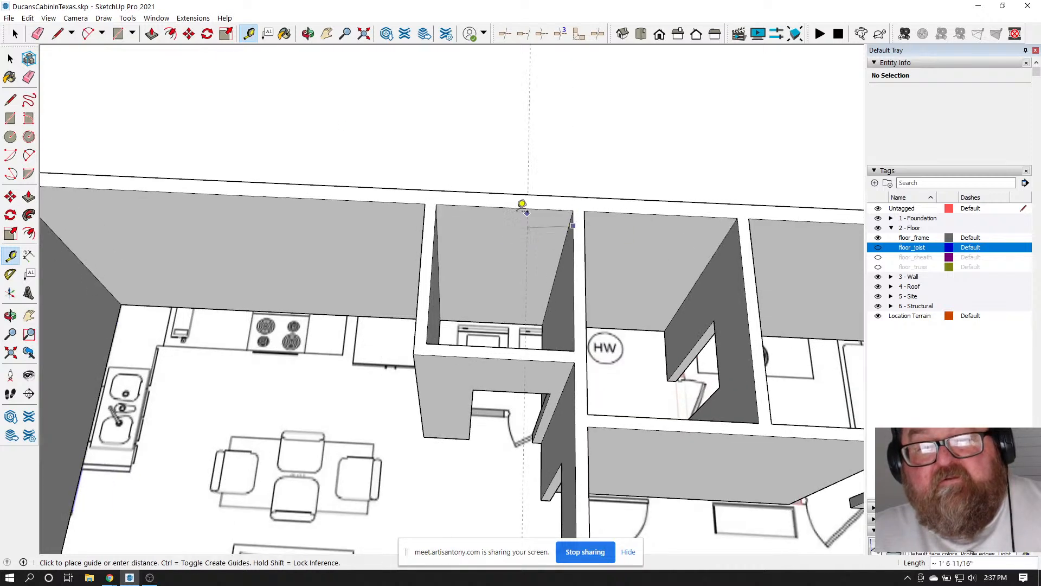
click(442, 197)
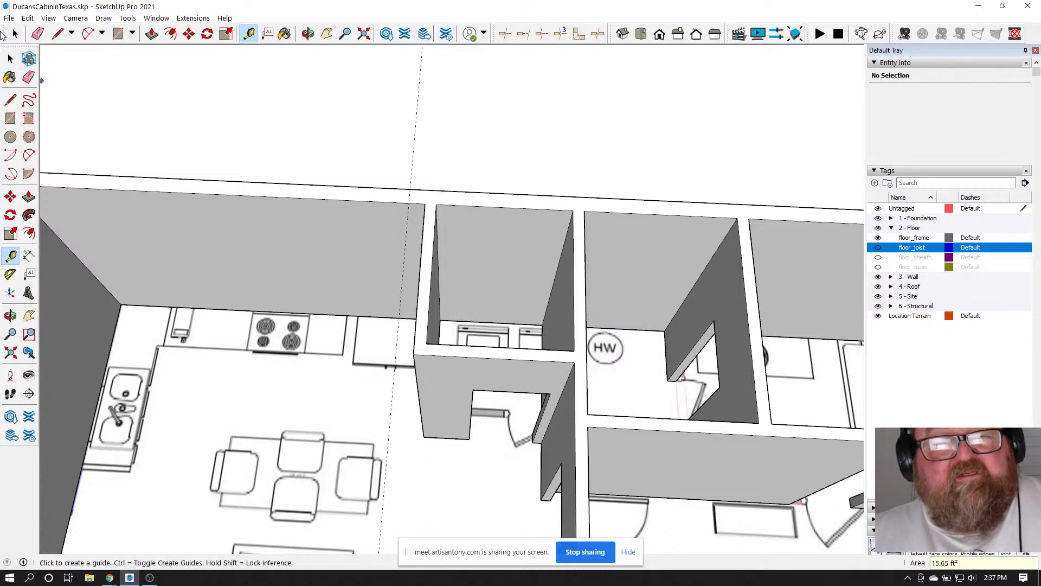
Open the cabin group and move the laundry closet's kitchen-side partition 9 1/2" toward the kitchen, onto the guide
key(space)
click(439, 368)
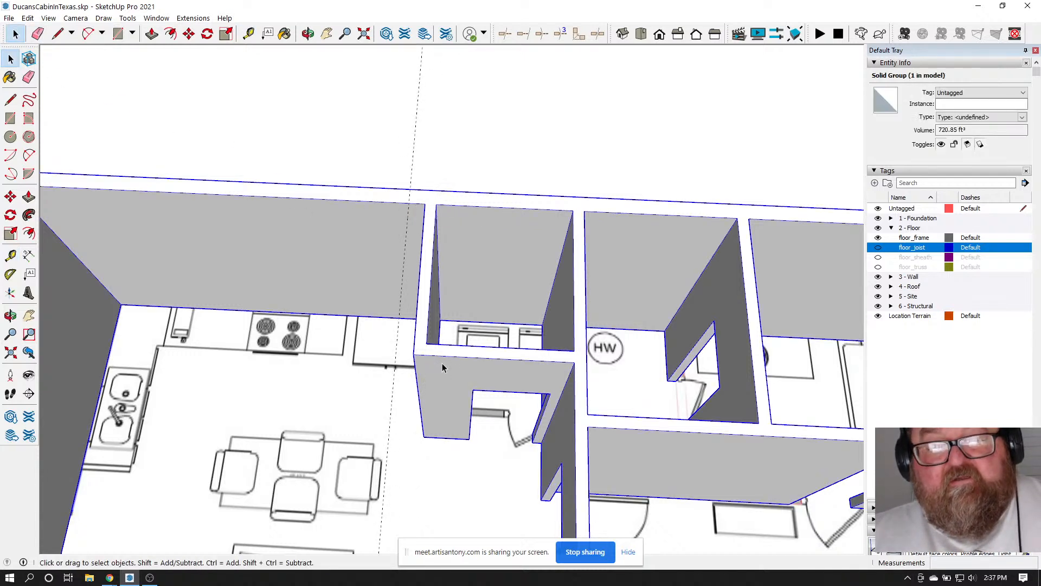
drag(323, 151, 459, 483)
click(189, 34)
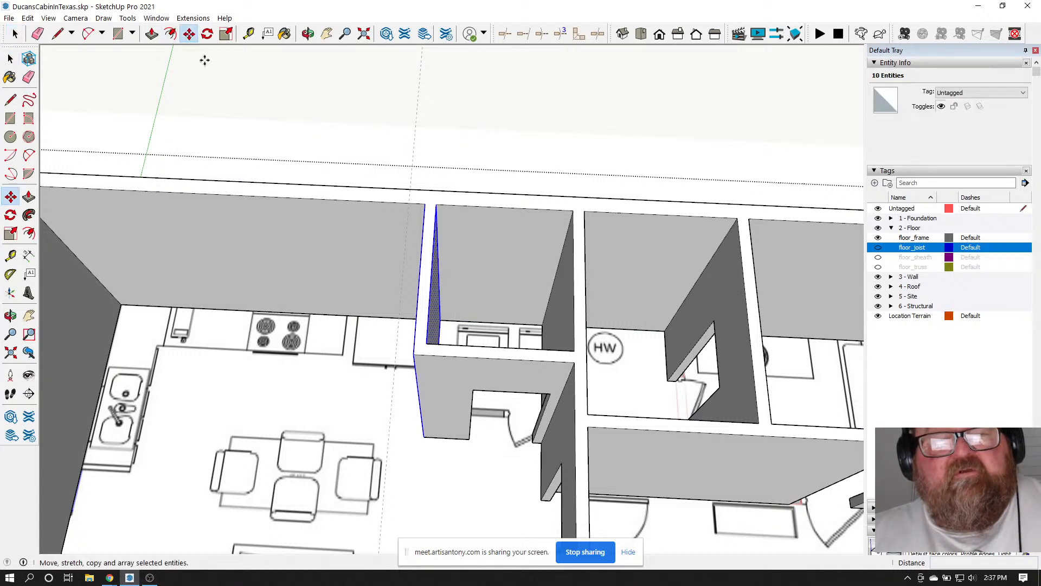
click(438, 203)
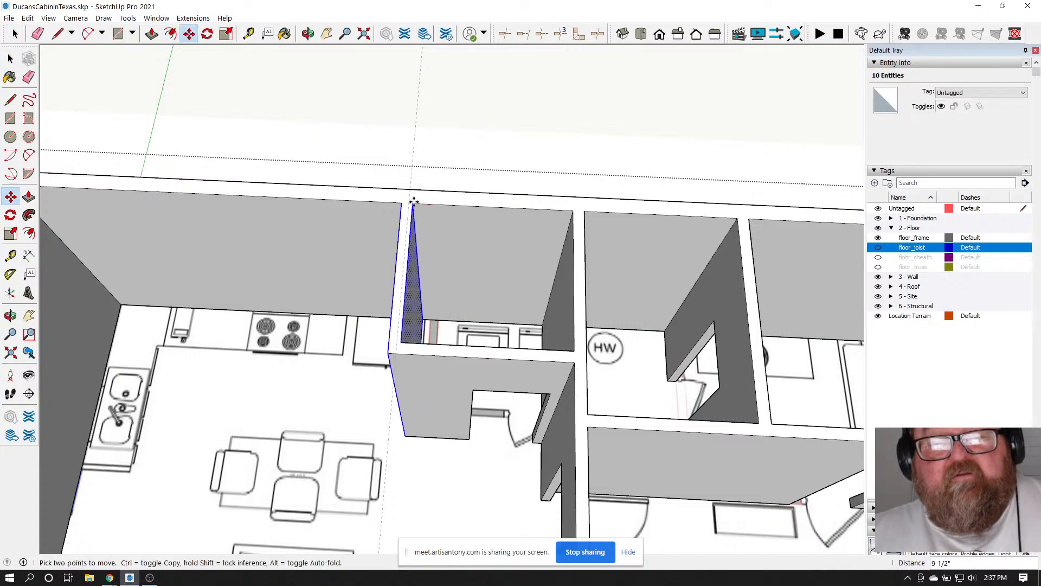
click(409, 205)
scroll(545, 248, down, 1)
scroll(545, 248, down, 1)
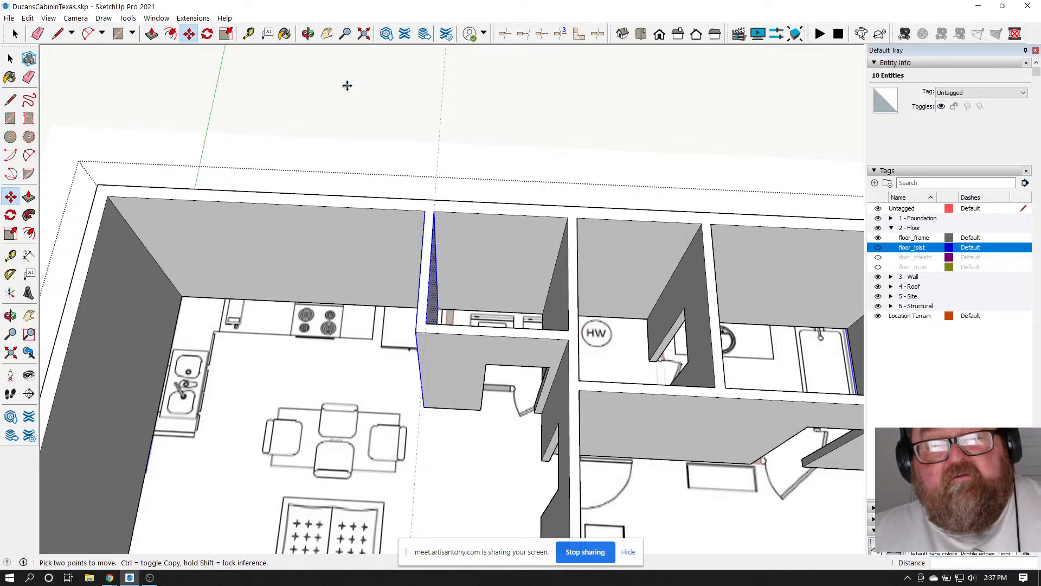
Leave the cabin group and erase the guide at the laundry closet partition
click(38, 33)
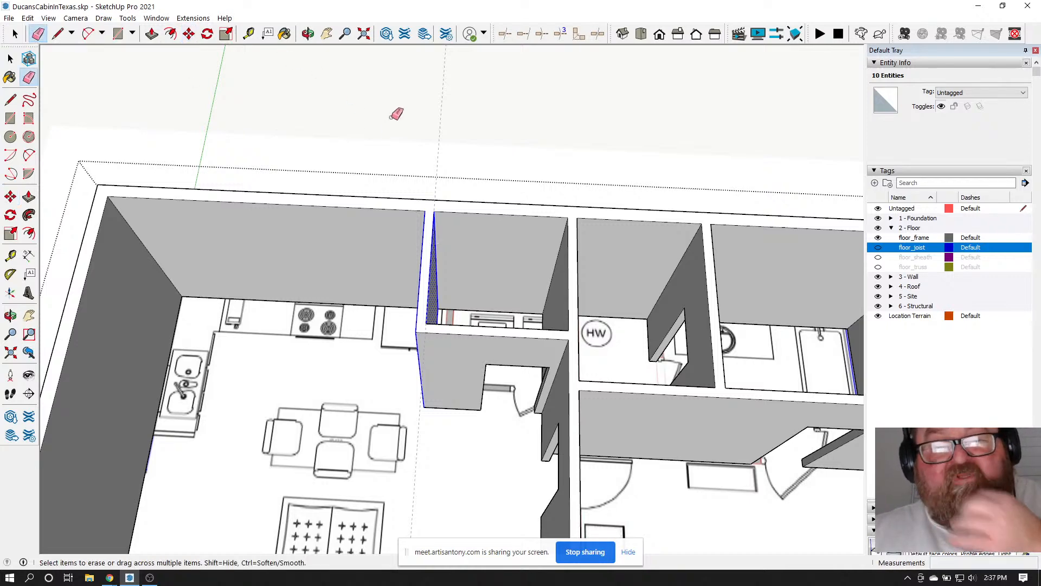
scroll(469, 83, down, 1)
scroll(472, 81, down, 1)
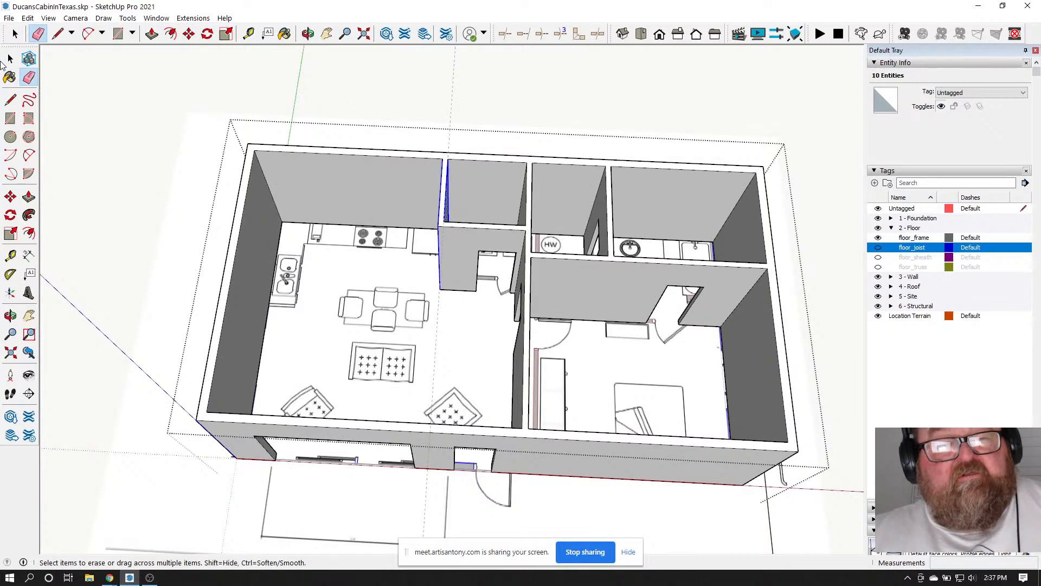
click(10, 58)
click(139, 104)
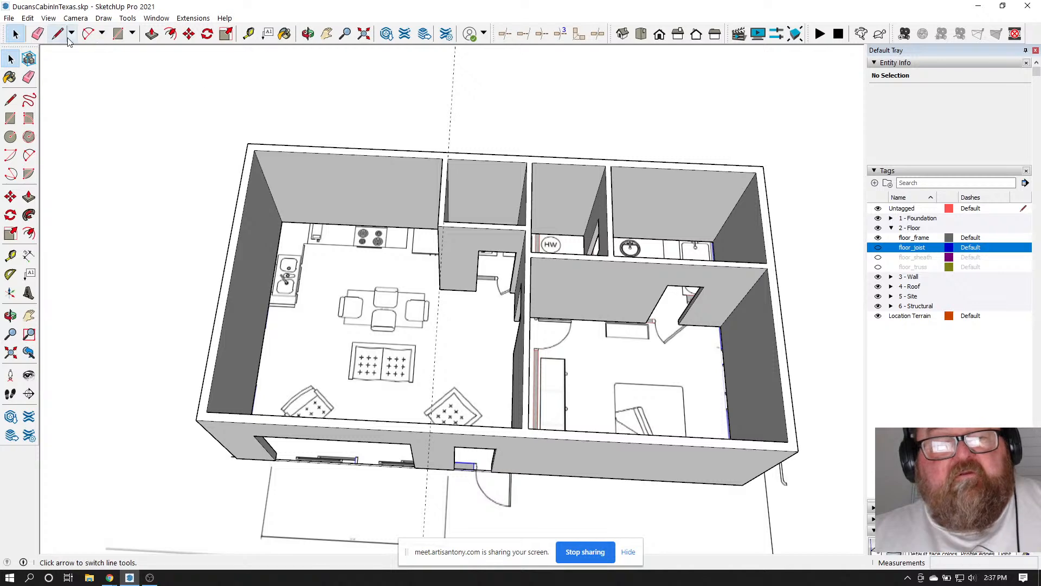
click(37, 33)
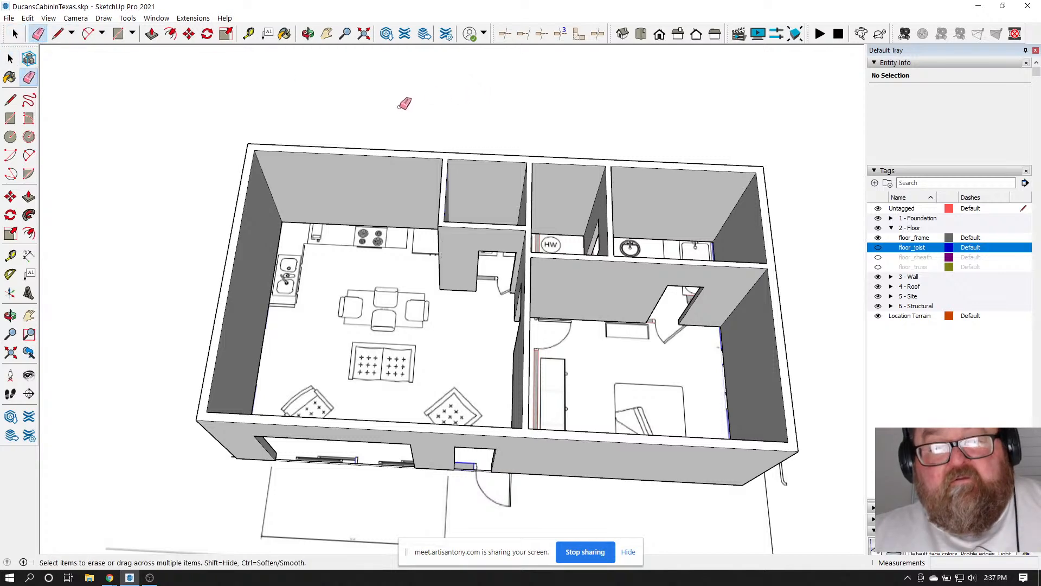
Examine the cabin's overall layout, partitions and front openings from several angles
click(308, 34)
drag(333, 111, 397, 184)
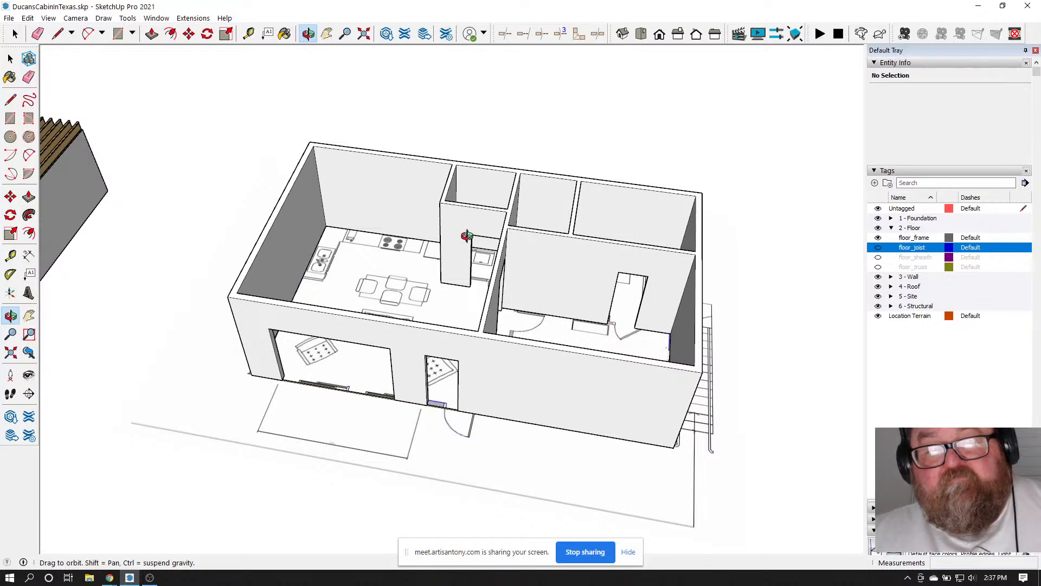
drag(467, 235, 503, 338)
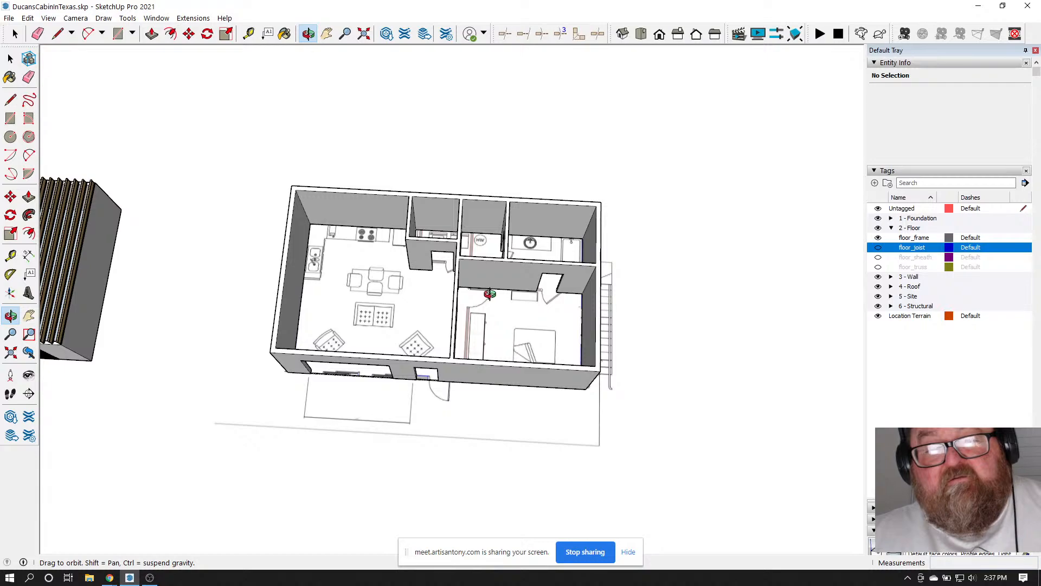
drag(464, 295, 277, 293)
drag(363, 299, 603, 351)
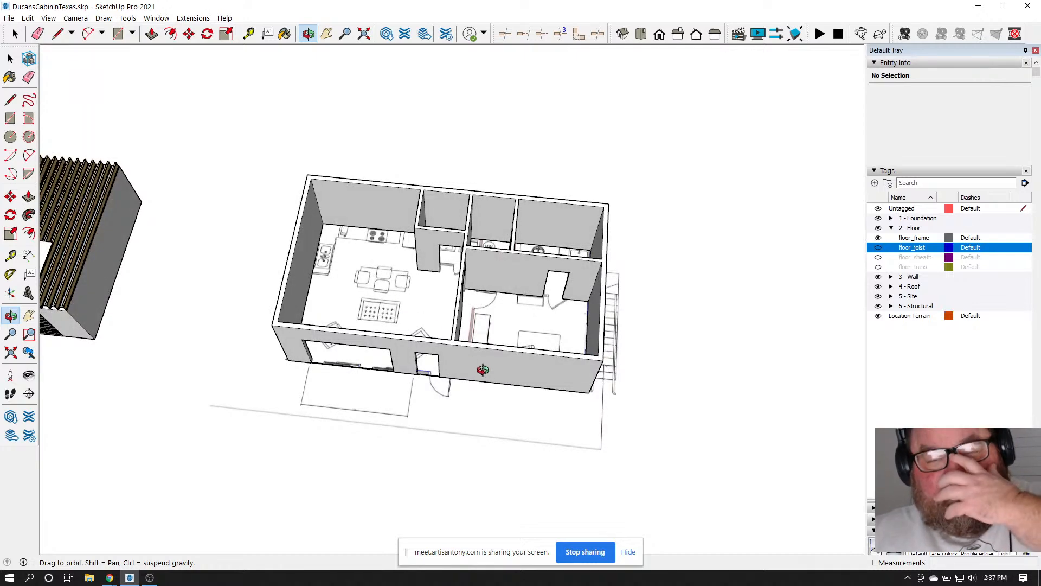
drag(482, 369, 567, 358)
drag(491, 354, 437, 261)
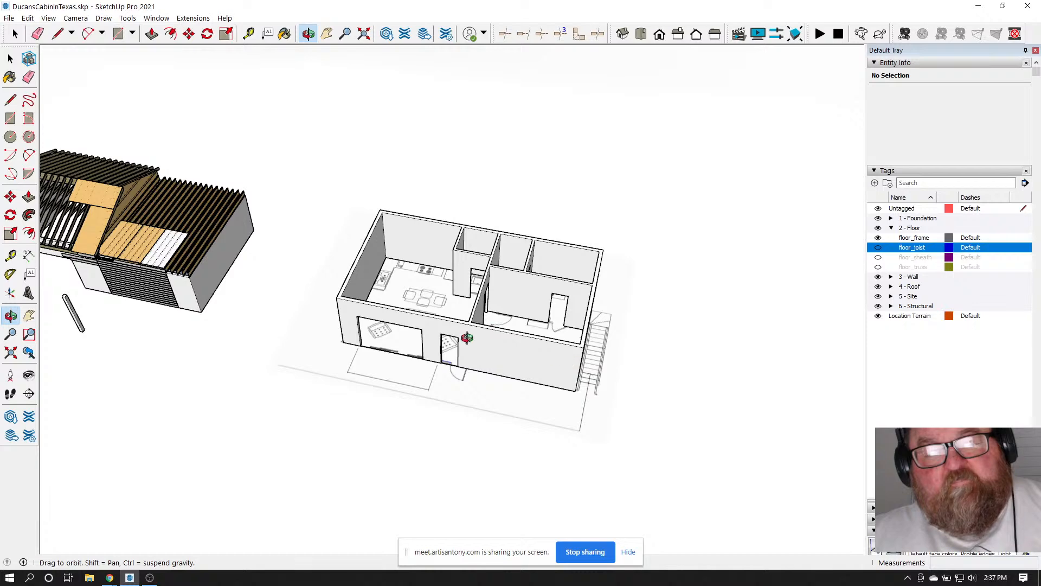
scroll(431, 303, up, 3)
drag(448, 276, 499, 348)
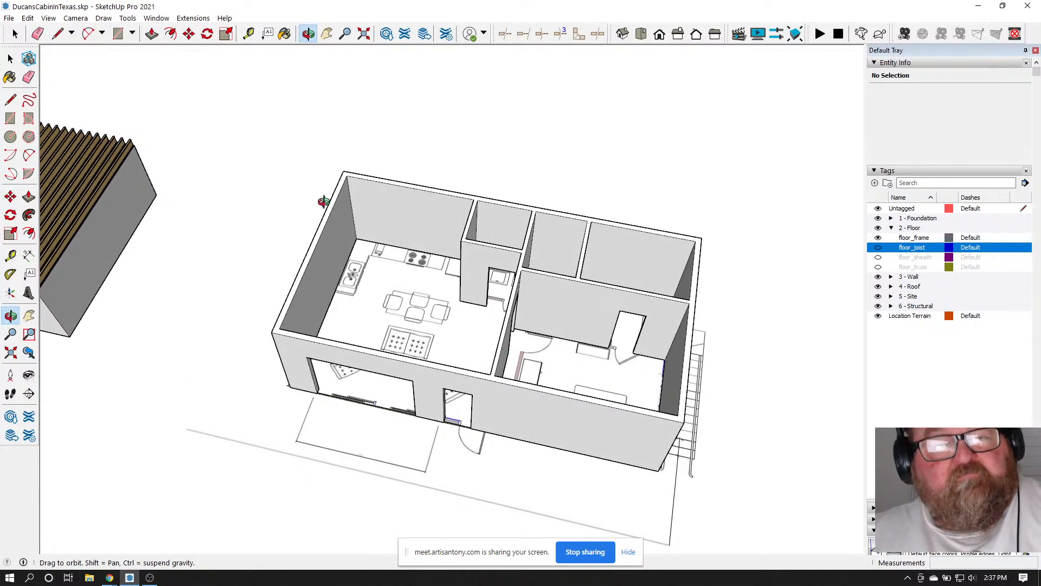
View the roof truss families offered by Medeek Truss and close the selection without choosing one
click(166, 22)
mouse_move(181, 24)
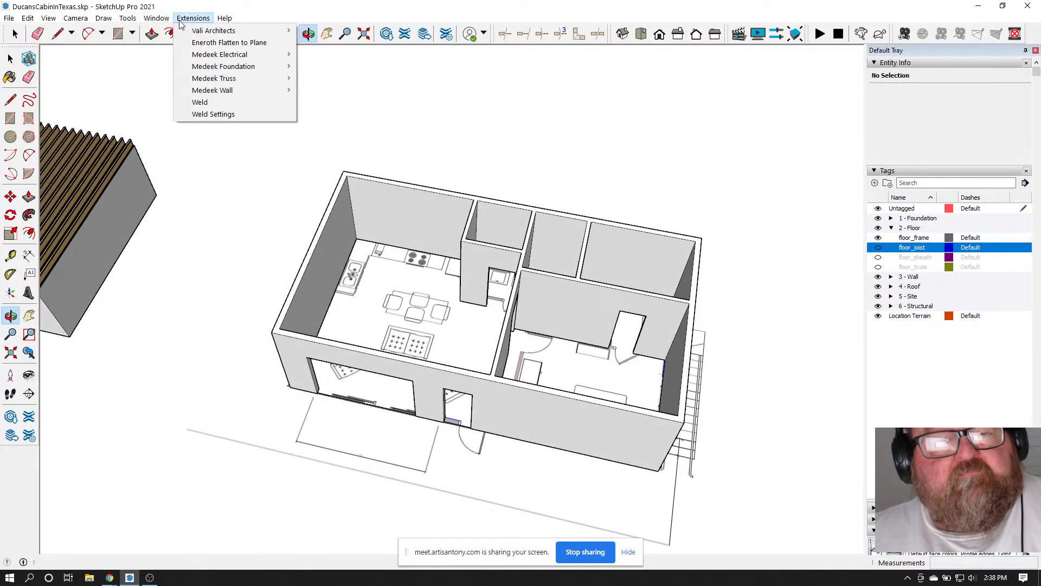
mouse_move(214, 78)
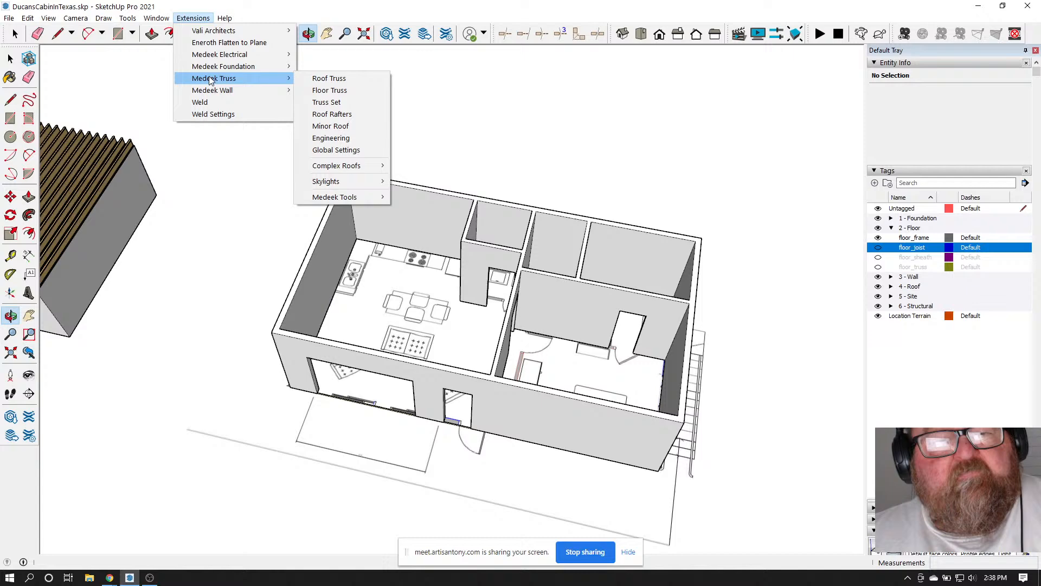
click(353, 79)
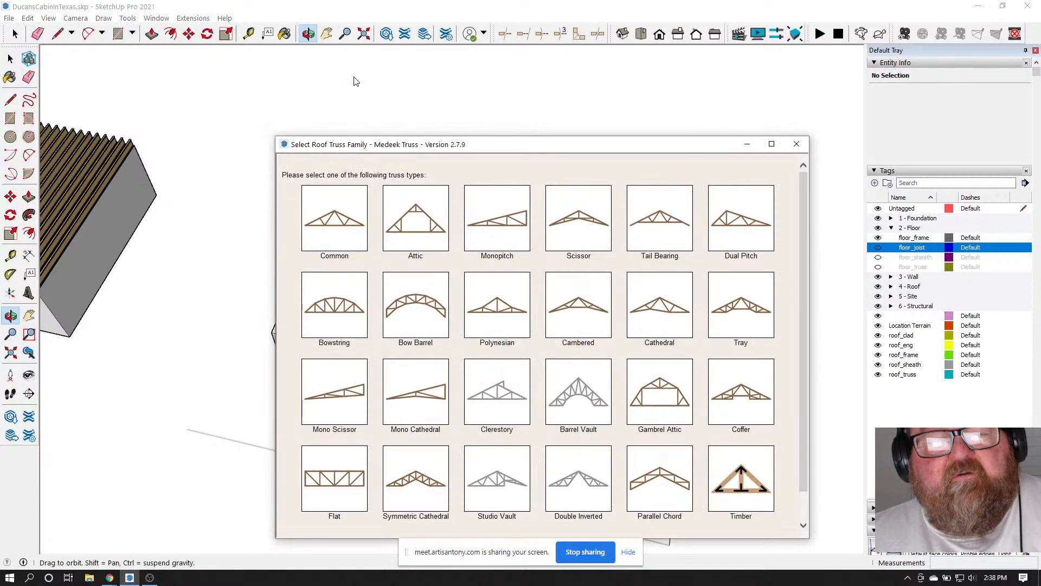
click(796, 144)
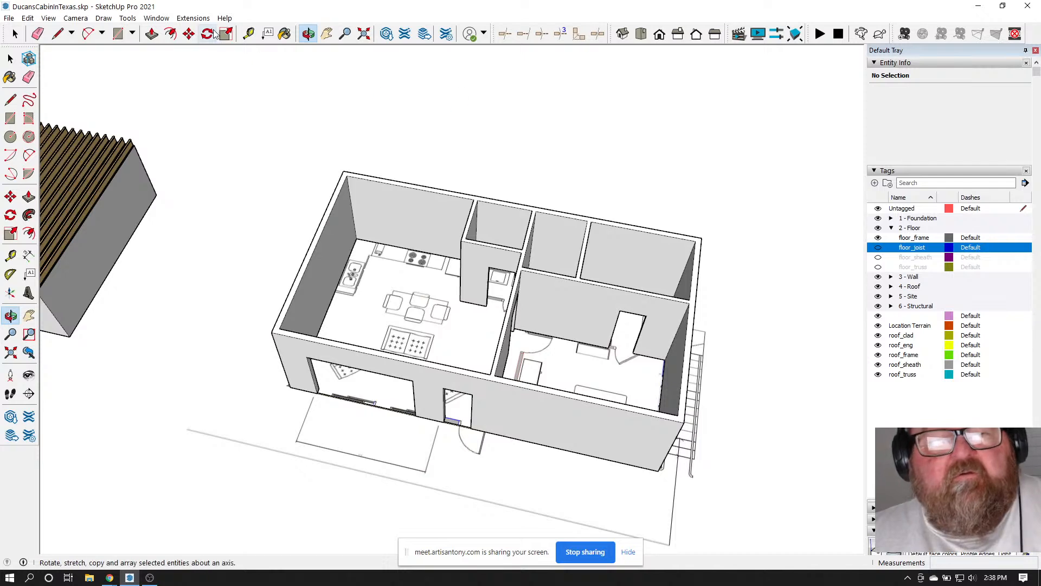
Open Medeek Truss Roof Rafters and cancel its rafter family prompt
click(193, 18)
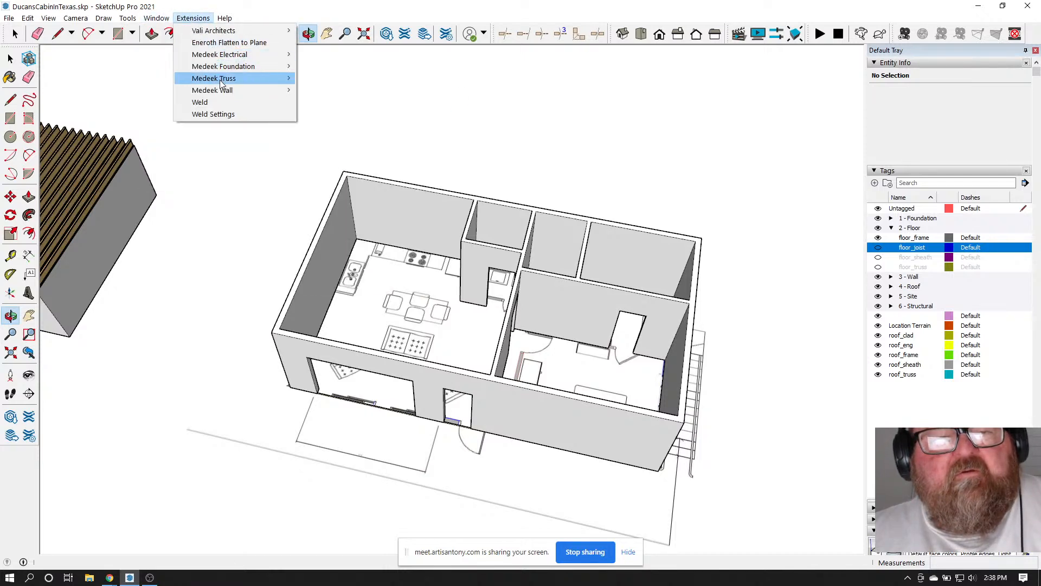
mouse_move(224, 18)
click(193, 18)
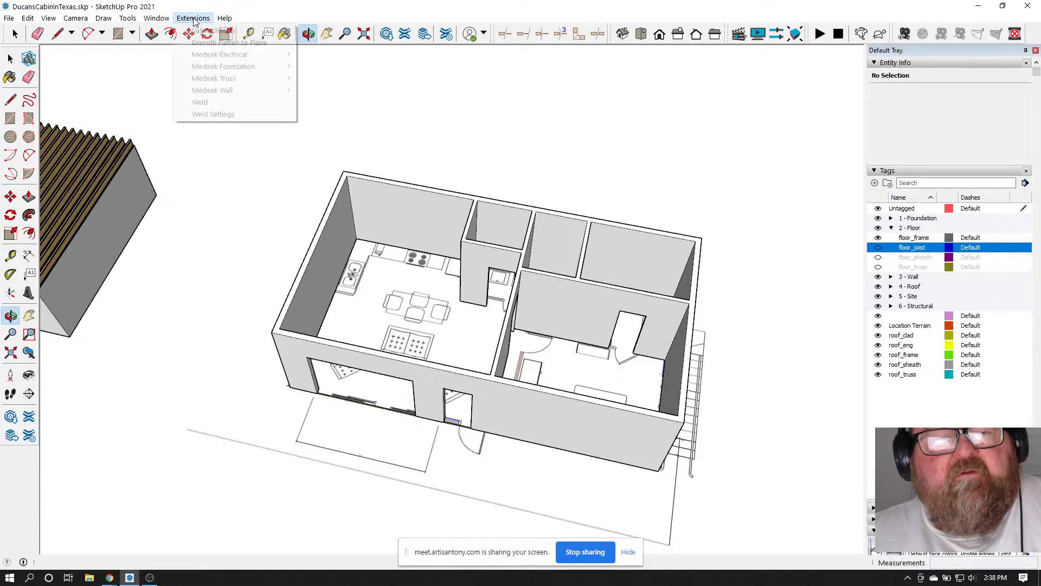
mouse_move(210, 80)
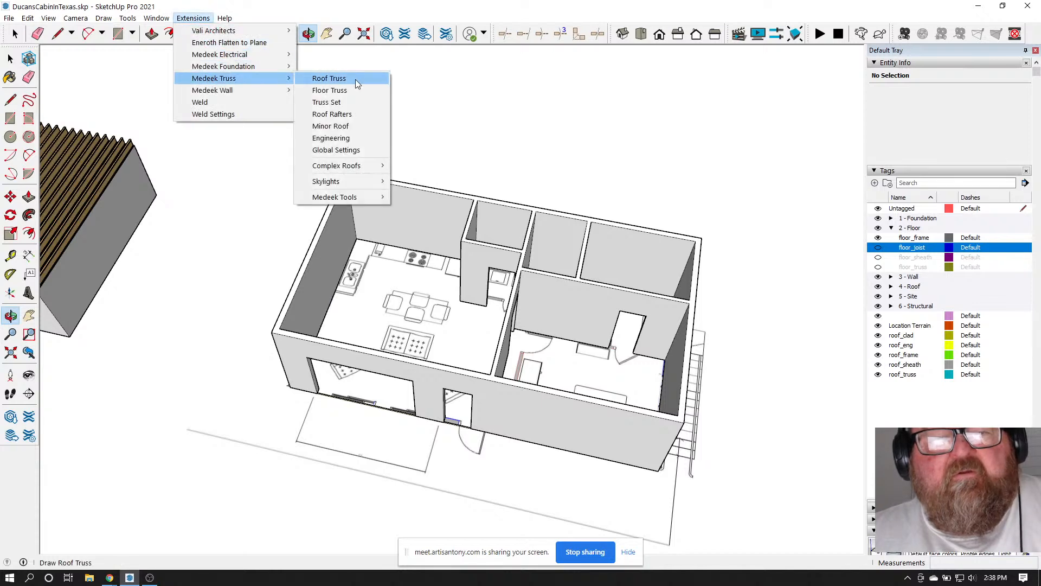
click(341, 113)
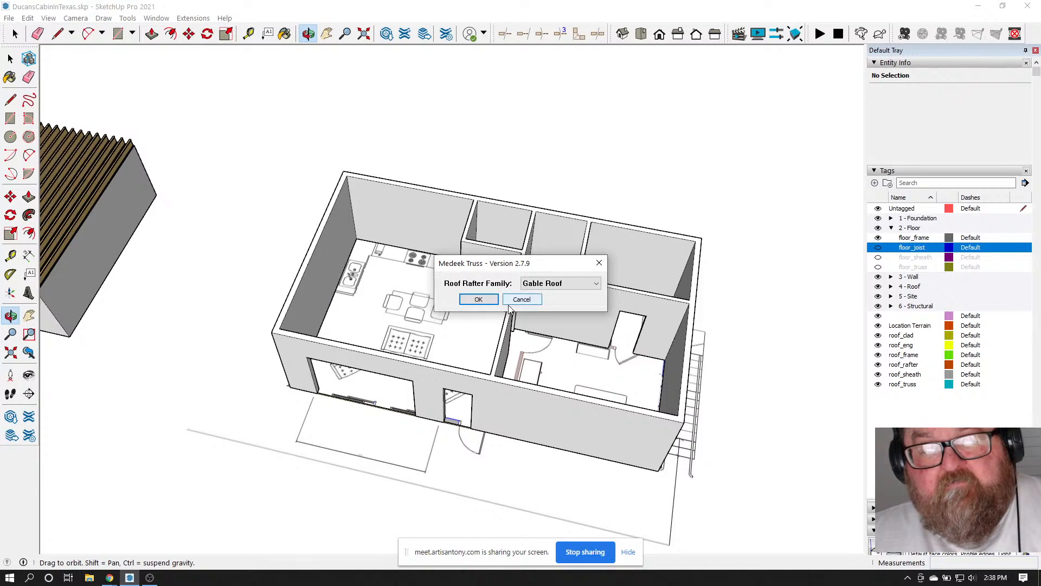
click(526, 301)
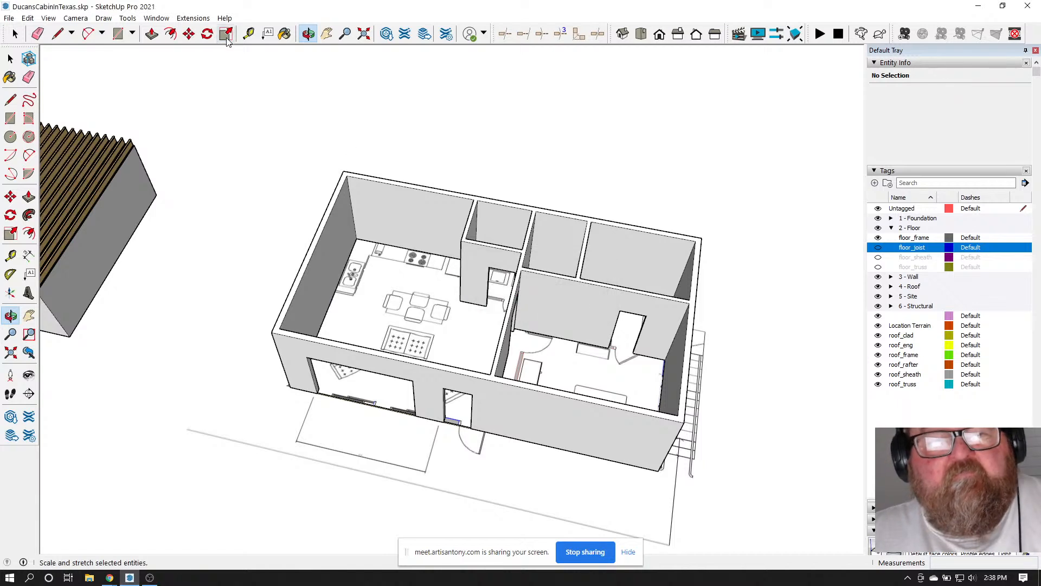
Place a guide parallel to the kitchen-end wall, along the bedroom-side edge of the partition between living area and bedroom
click(11, 255)
click(322, 220)
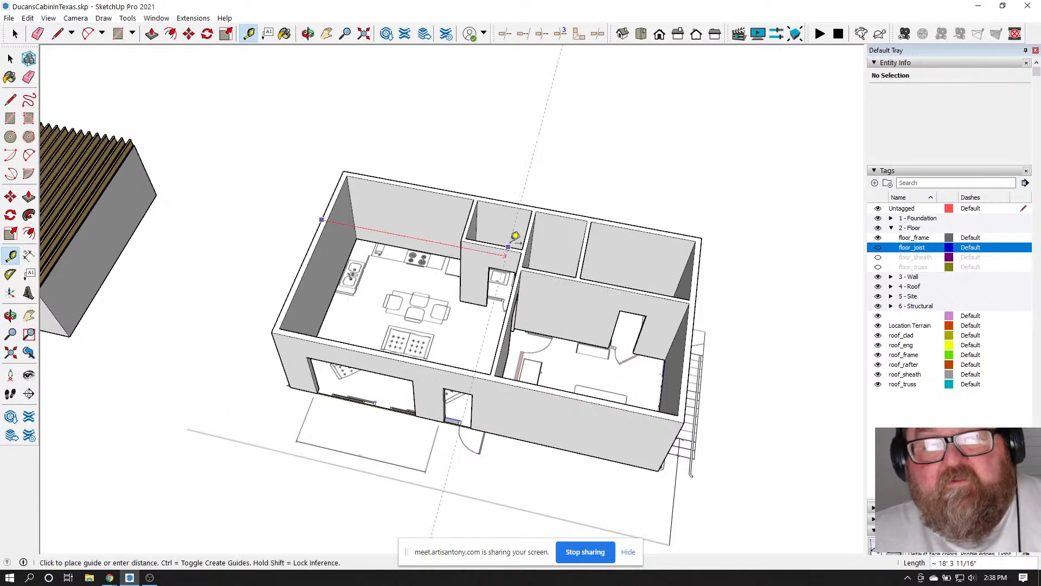
click(535, 232)
scroll(524, 370, up, 1)
scroll(524, 369, up, 1)
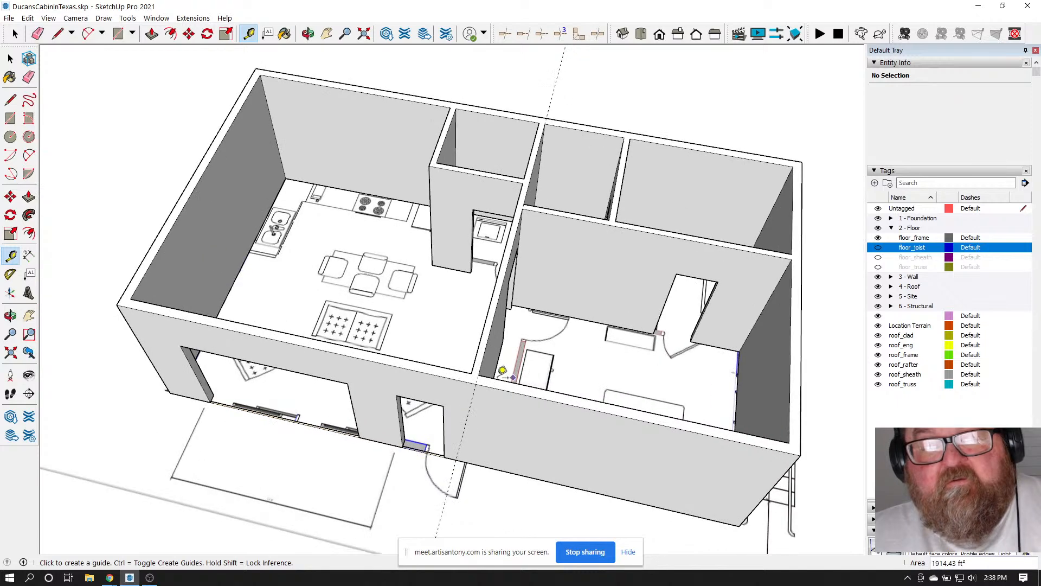
scroll(337, 333, down, 1)
click(193, 18)
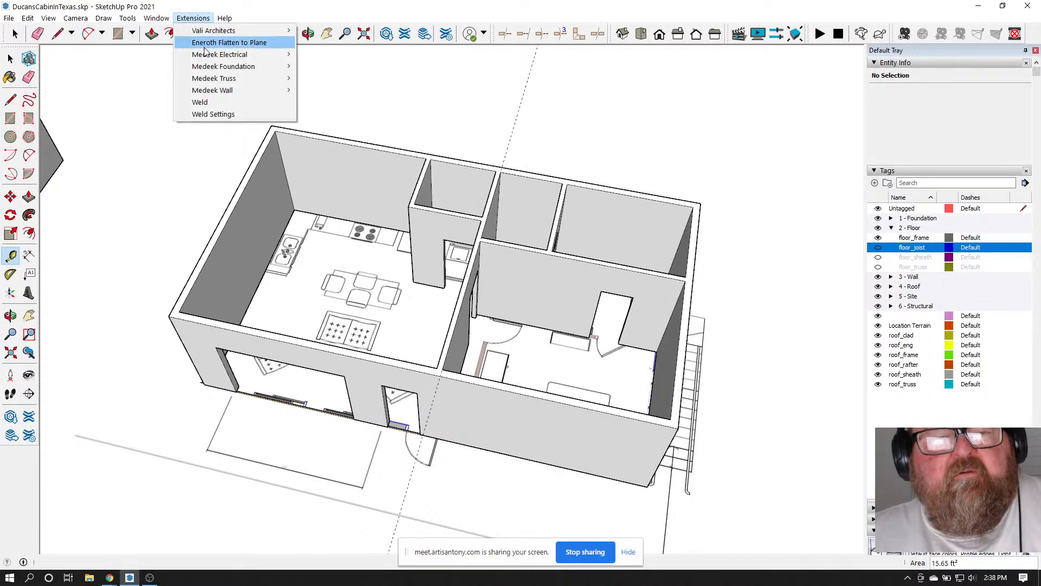
mouse_move(221, 79)
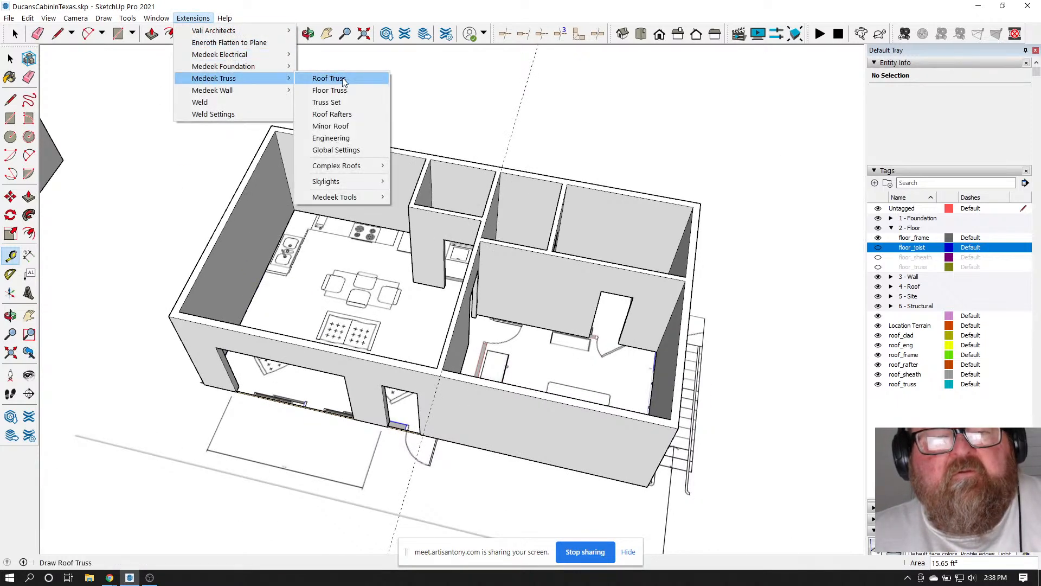
click(328, 78)
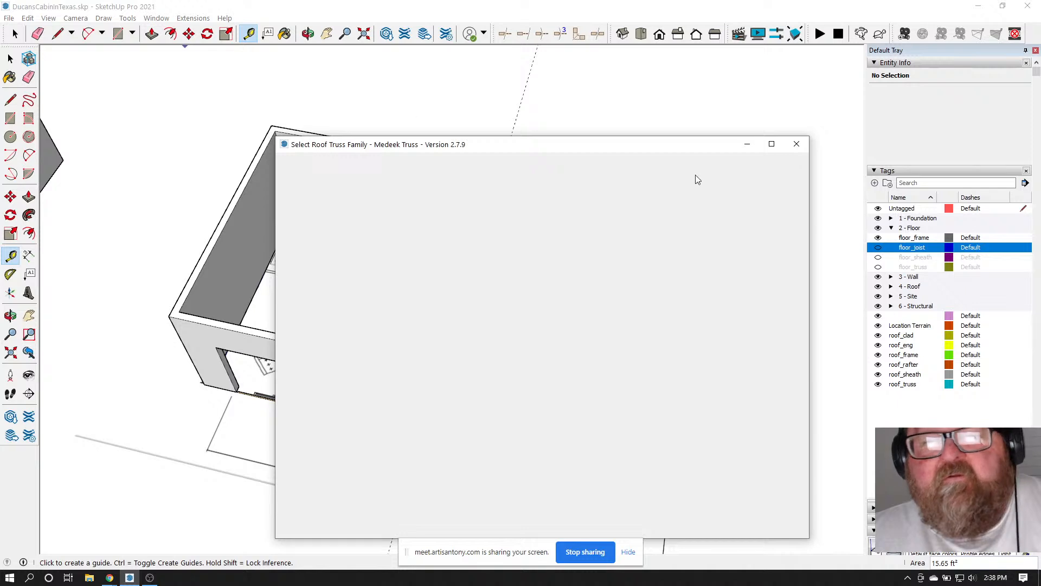
click(797, 144)
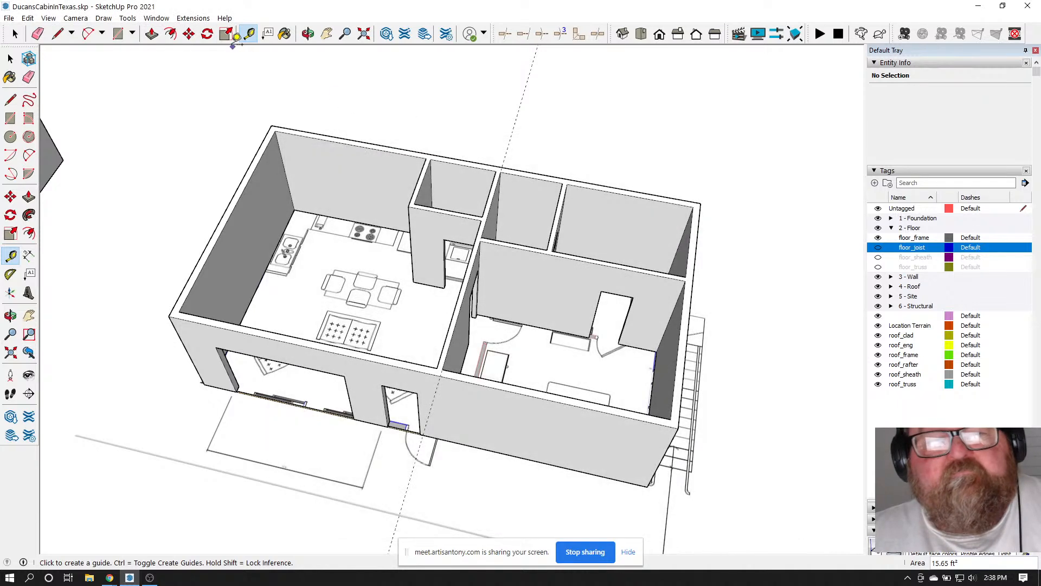
Start a Gable Roof rafter assembly and locate it over the living area, from the partition guide to the kitchen-end wall, 20 by 20 ft
click(193, 18)
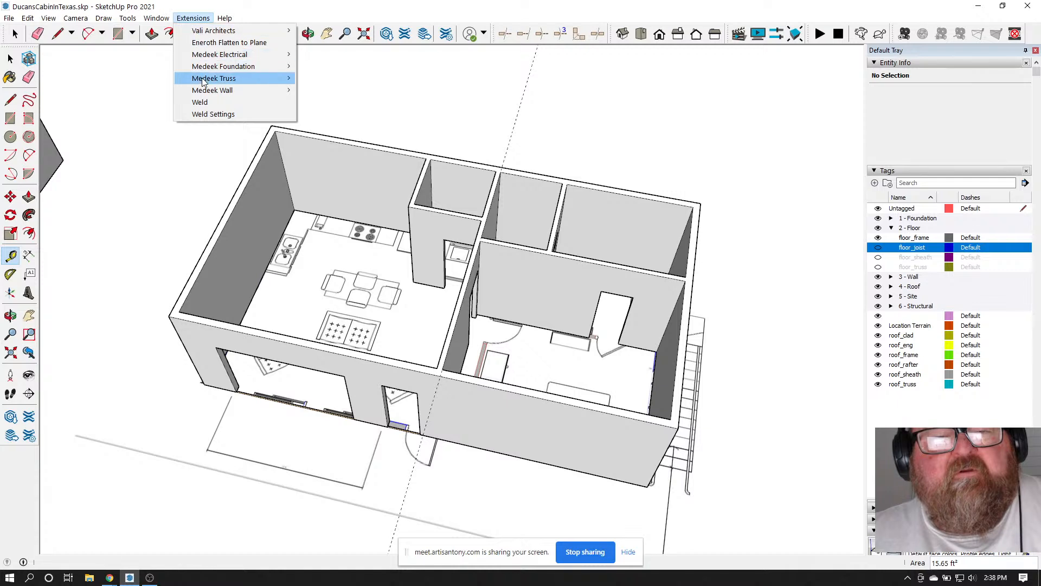
mouse_move(206, 79)
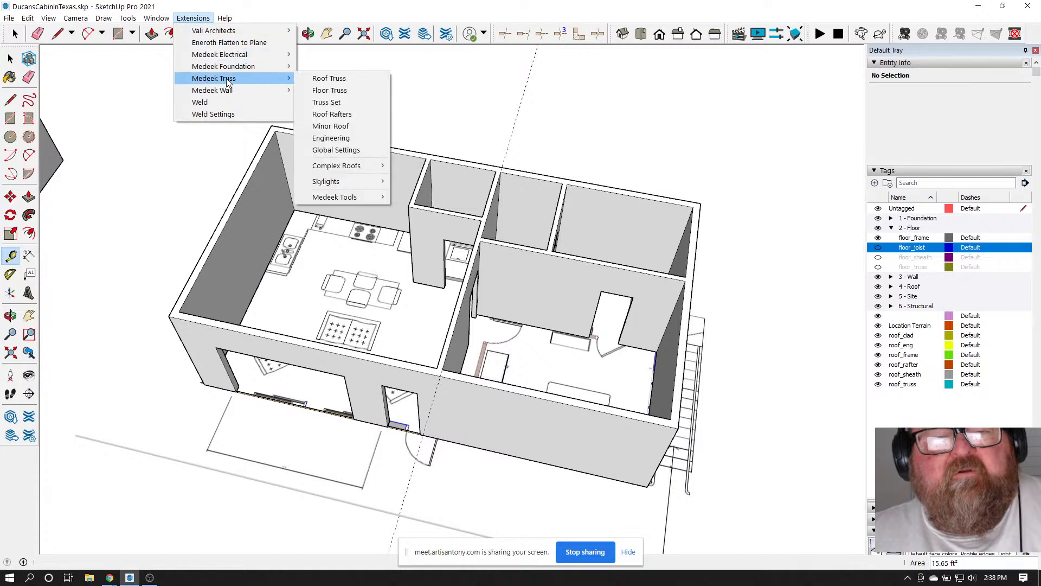
click(345, 113)
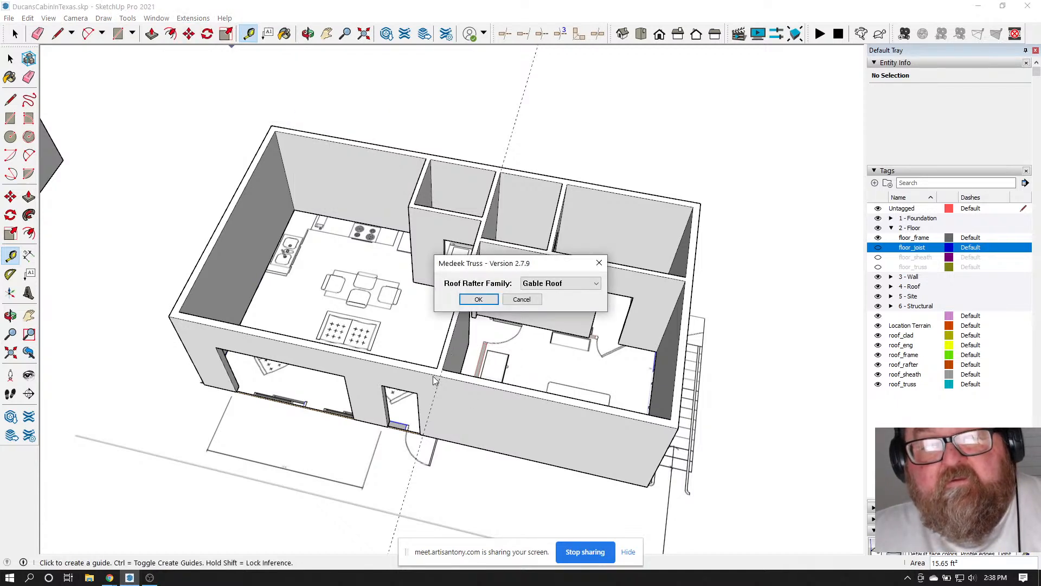
click(478, 302)
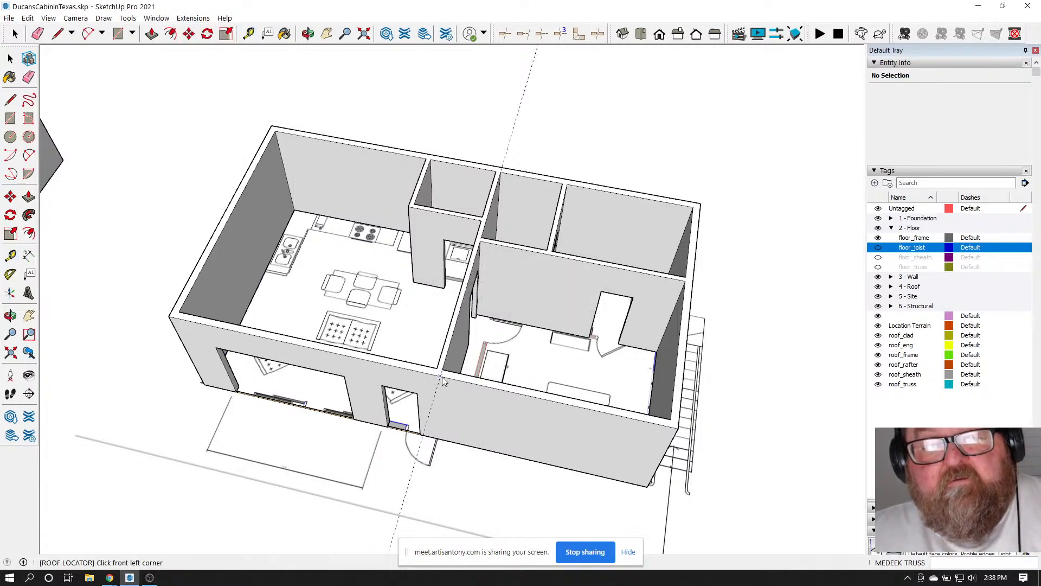
click(442, 372)
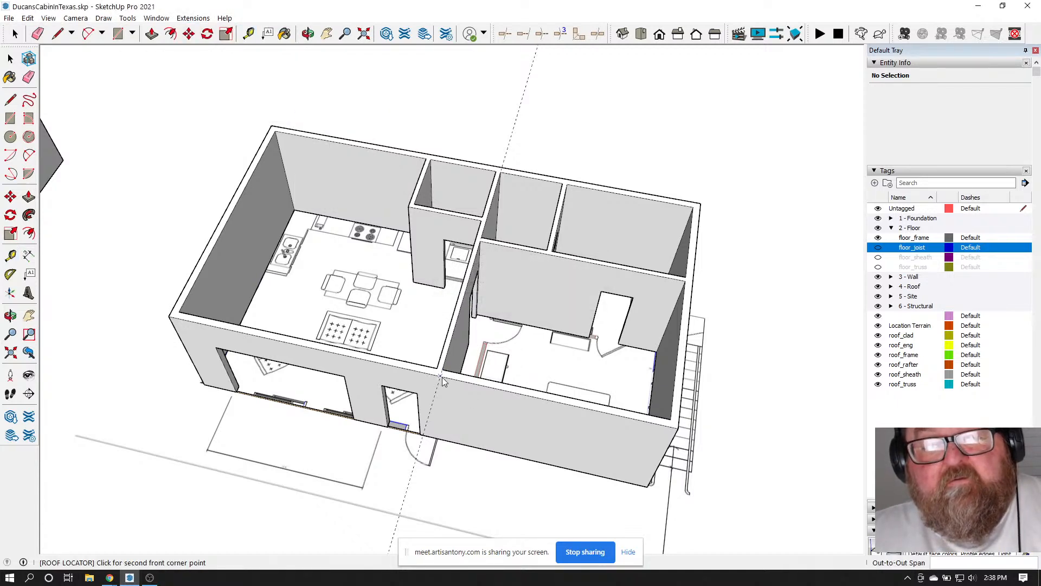
click(504, 171)
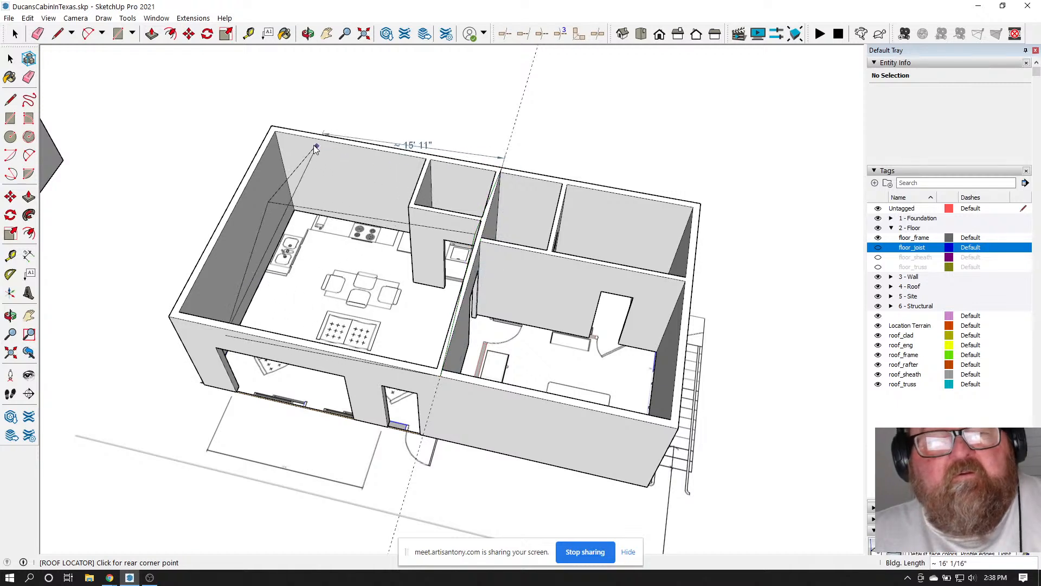
click(271, 127)
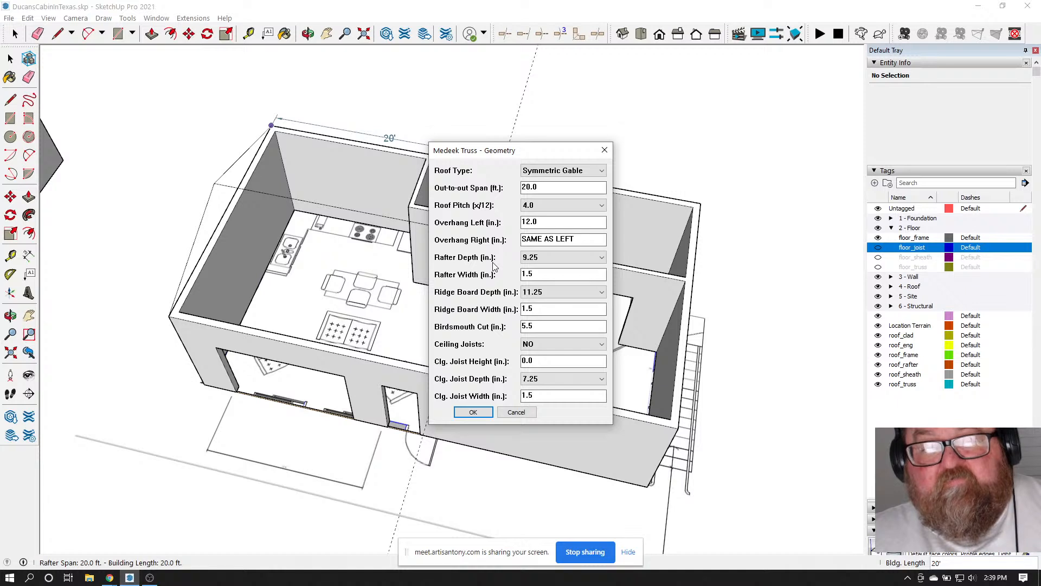
Set the gable roof's left overhang to 16 in and enable the advanced roof options
double_click(544, 222)
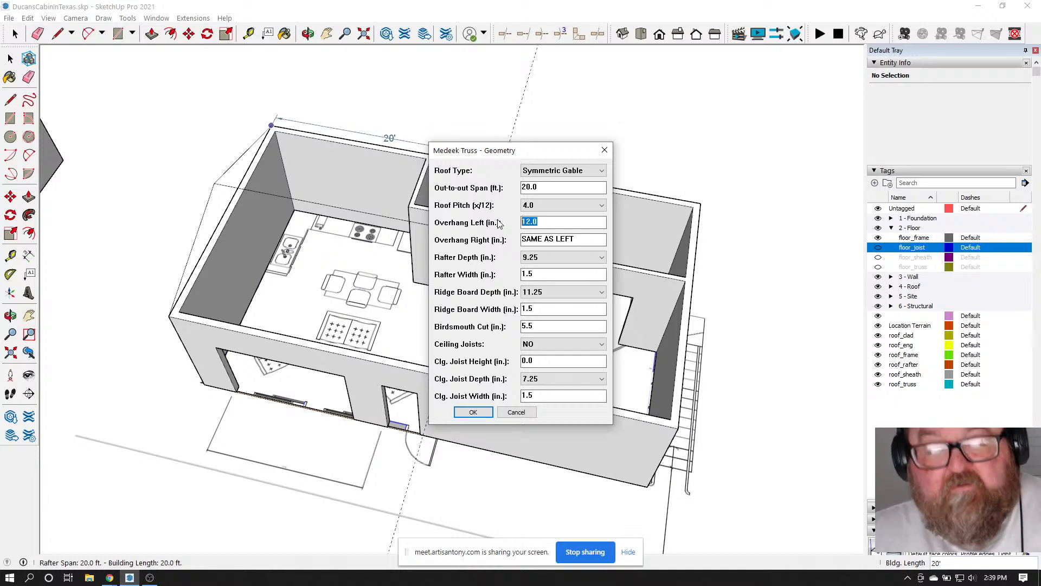
text(16)
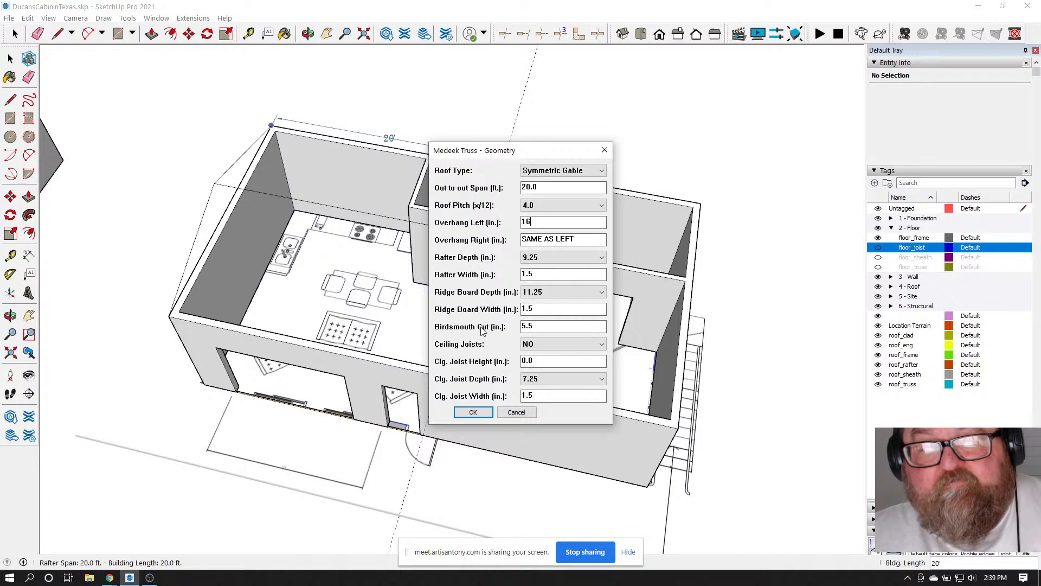
click(472, 412)
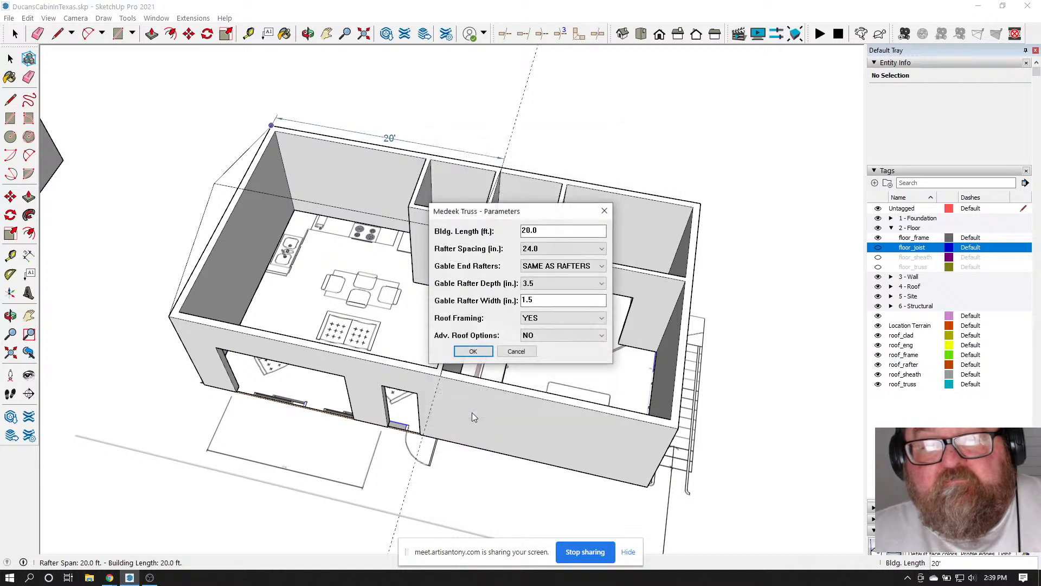
click(601, 338)
click(597, 347)
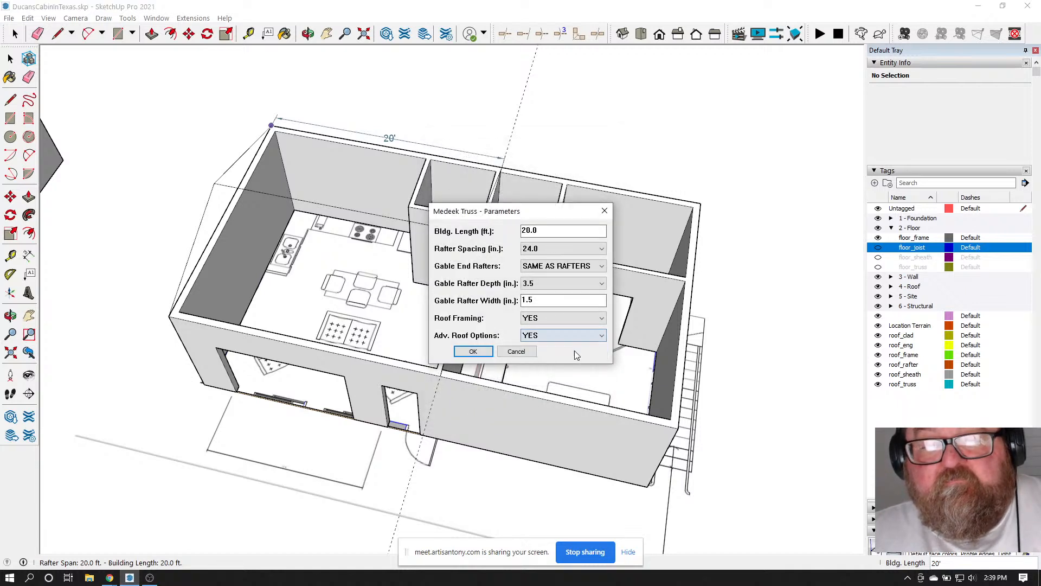
click(472, 353)
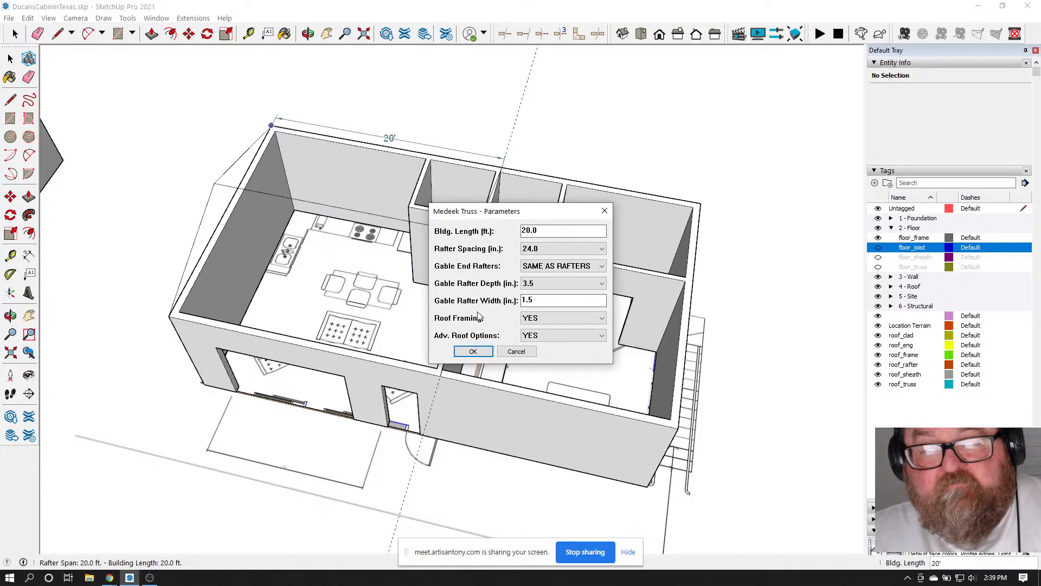
click(473, 352)
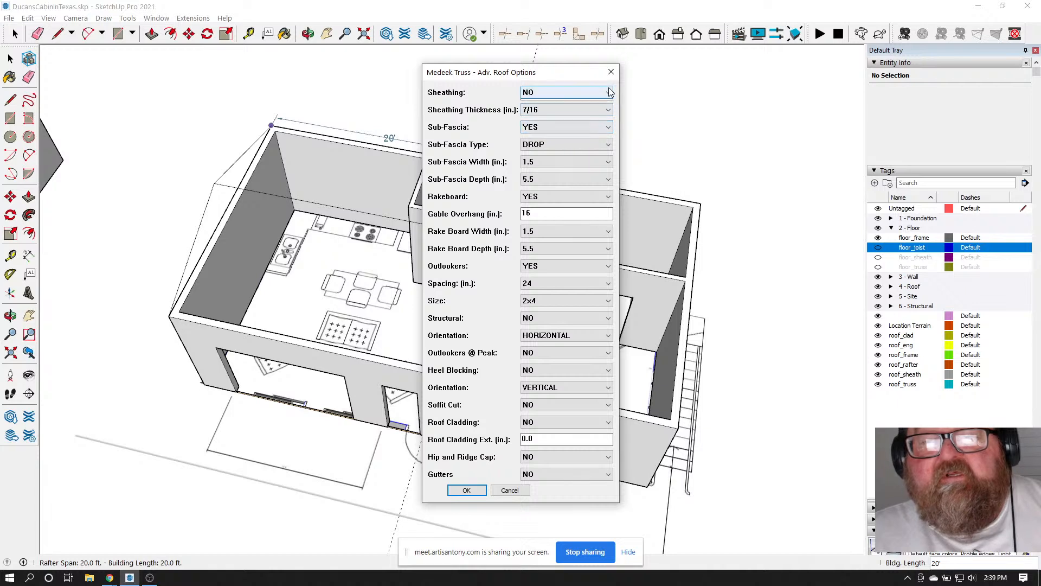
Turn on roof sheathing in the advanced options and generate the gable rafter roof over the living area
click(575, 93)
click(565, 110)
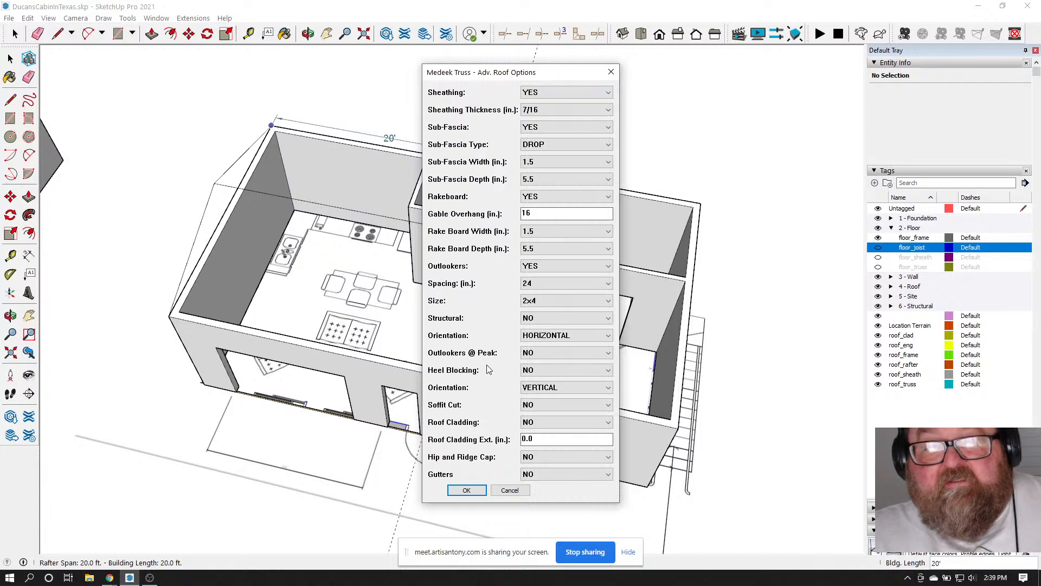
click(466, 490)
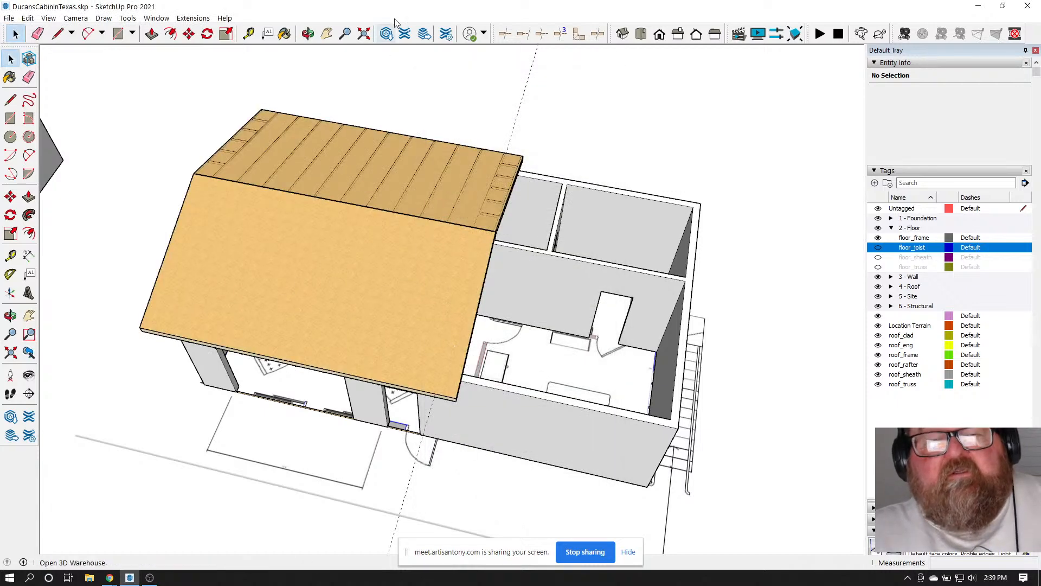
Try sketching a roof pitch triangle from the ridge board end of the neighbouring building's rafters, and undo its lines
click(308, 34)
drag(521, 103, 338, 236)
scroll(338, 236, up, 10)
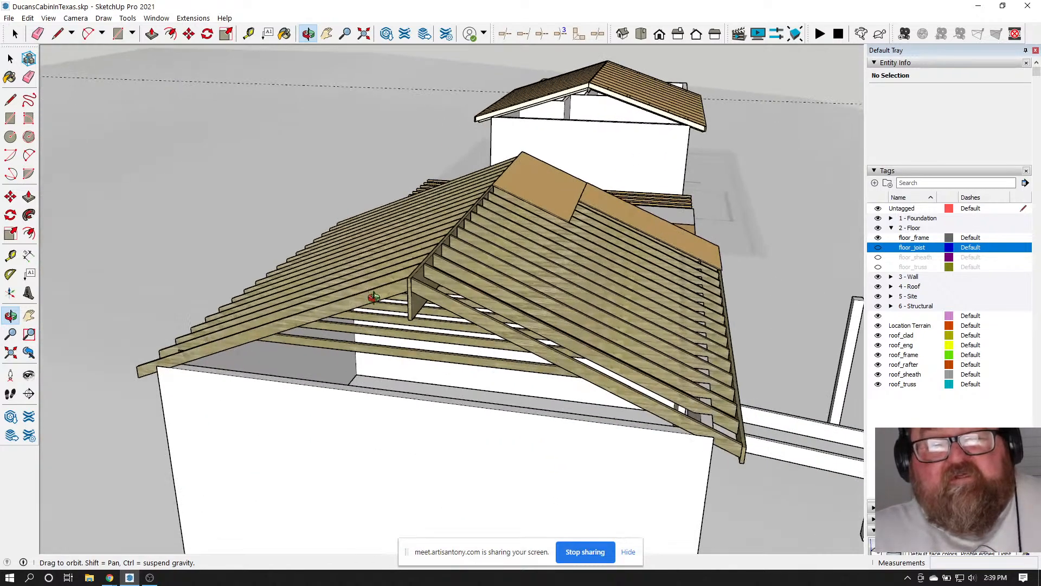
scroll(390, 283, up, 3)
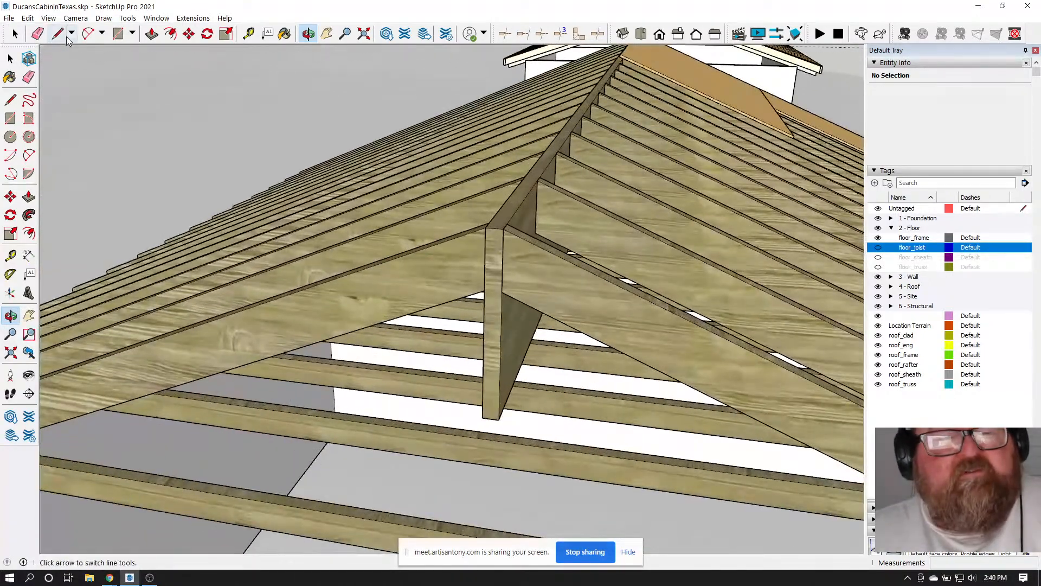
key(l)
click(485, 228)
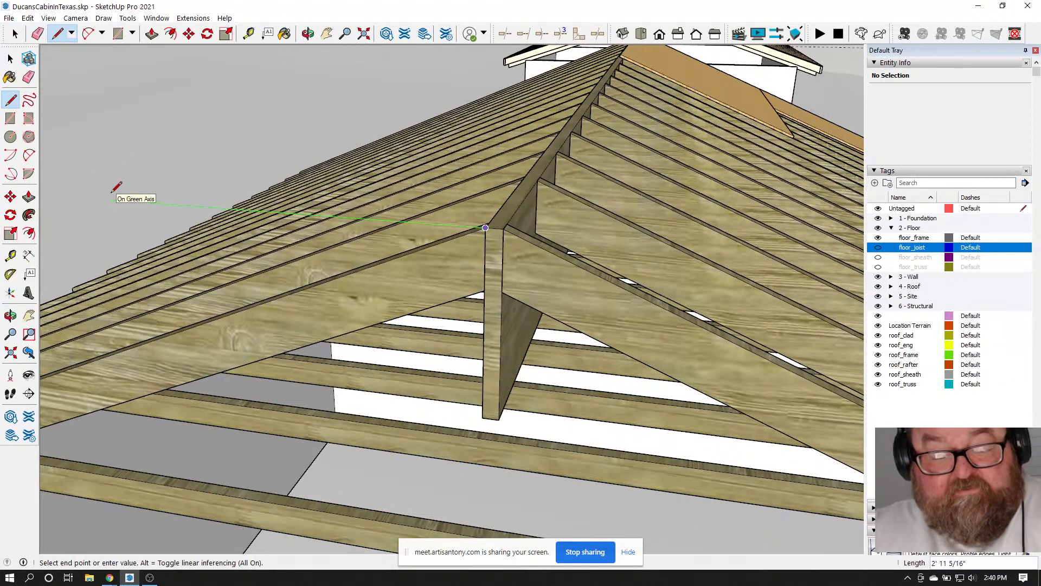
key(Escape)
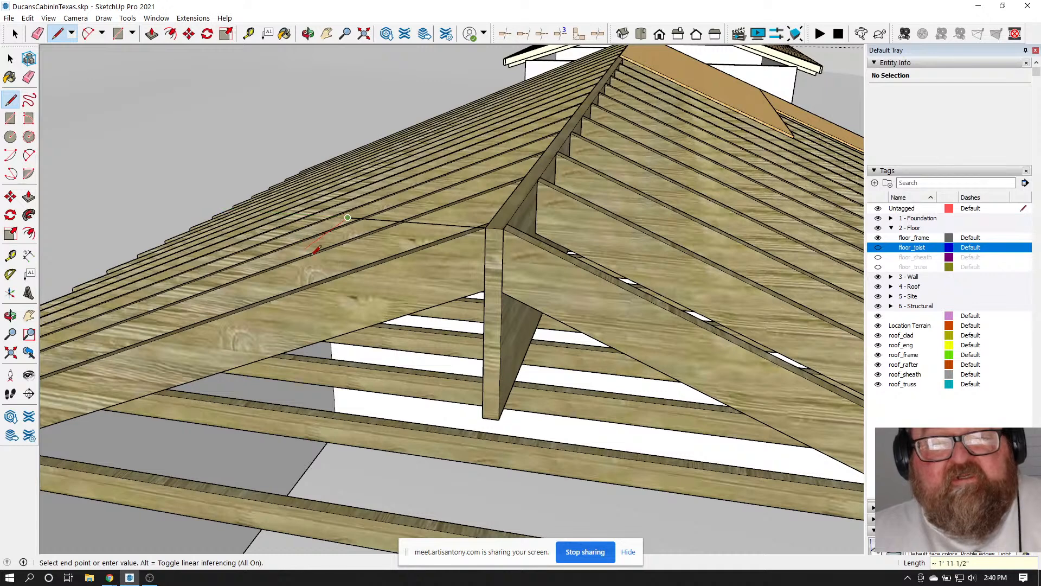
click(348, 218)
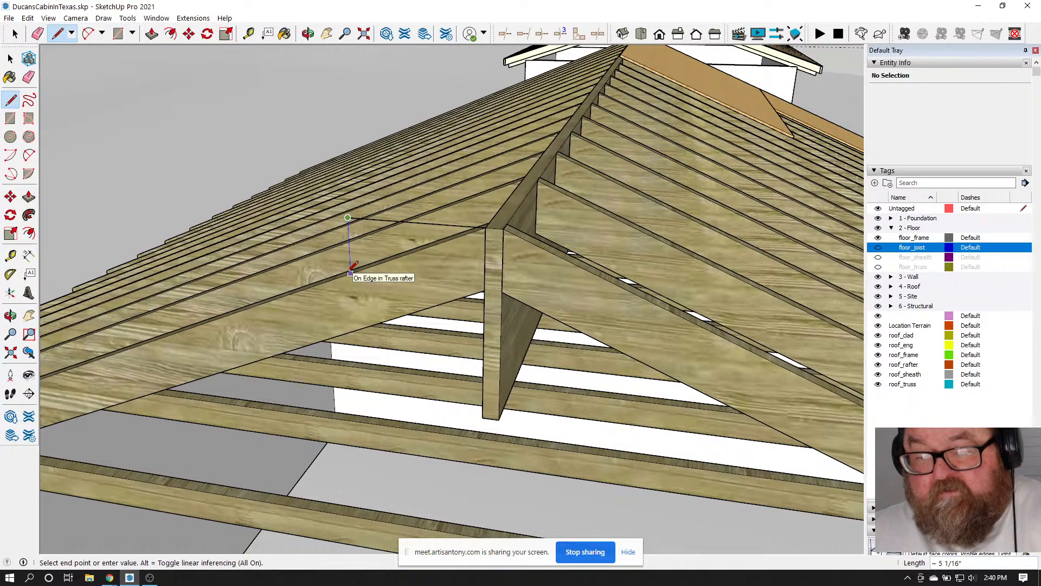
key(ctrl+z)
scroll(319, 294, down, 8)
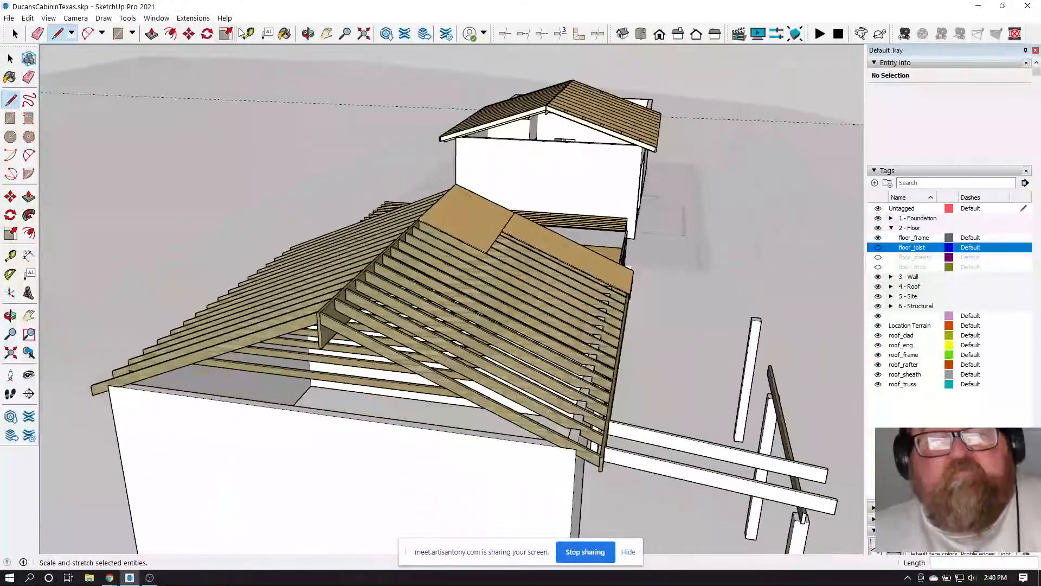
Edit the cabin's rafter assembly to a 6:12 pitch, update the roof and close its editor
click(308, 34)
drag(336, 260, 558, 221)
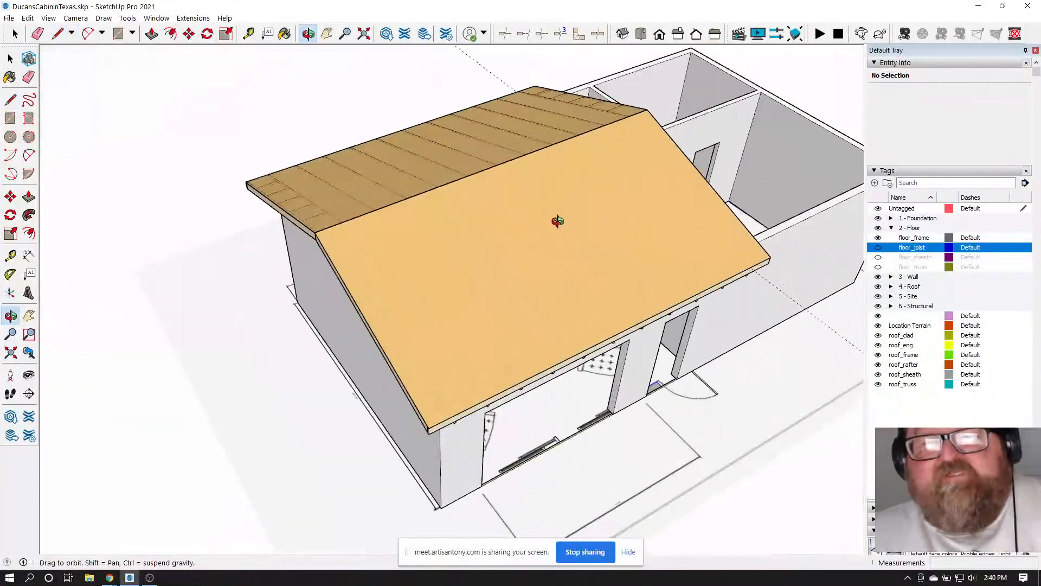
click(10, 58)
click(392, 252)
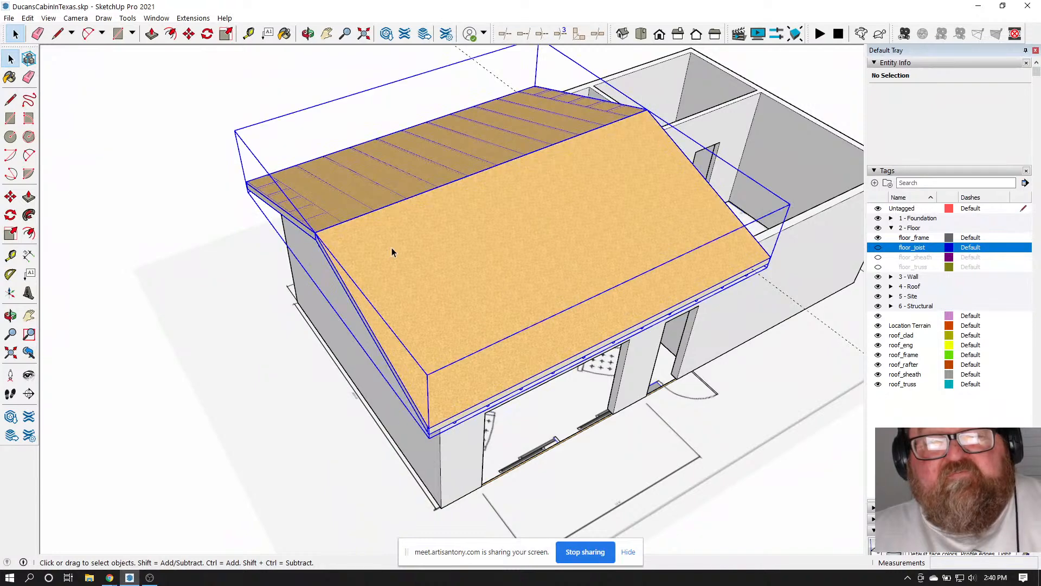
right_click(401, 231)
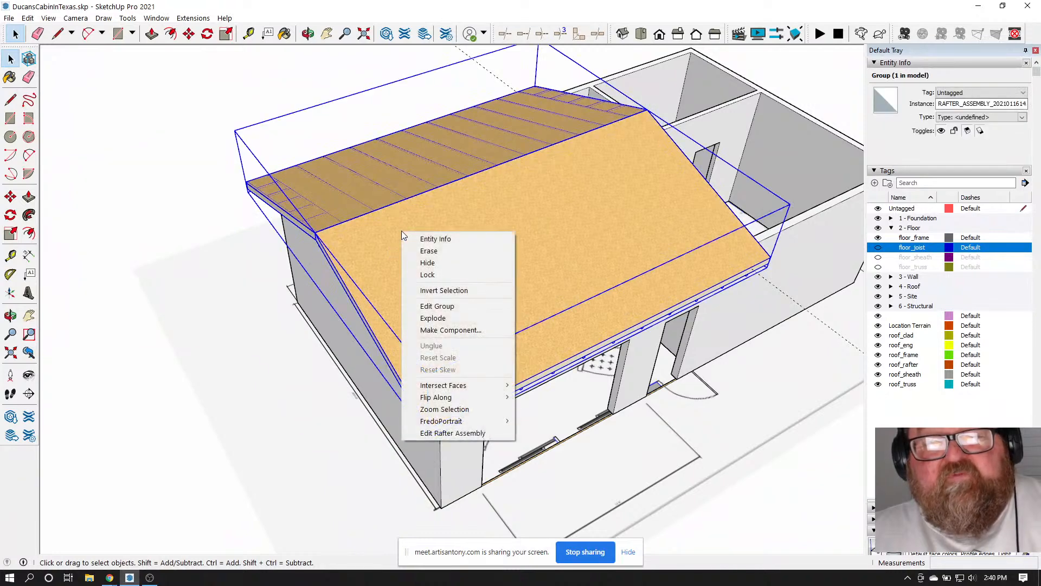
click(444, 433)
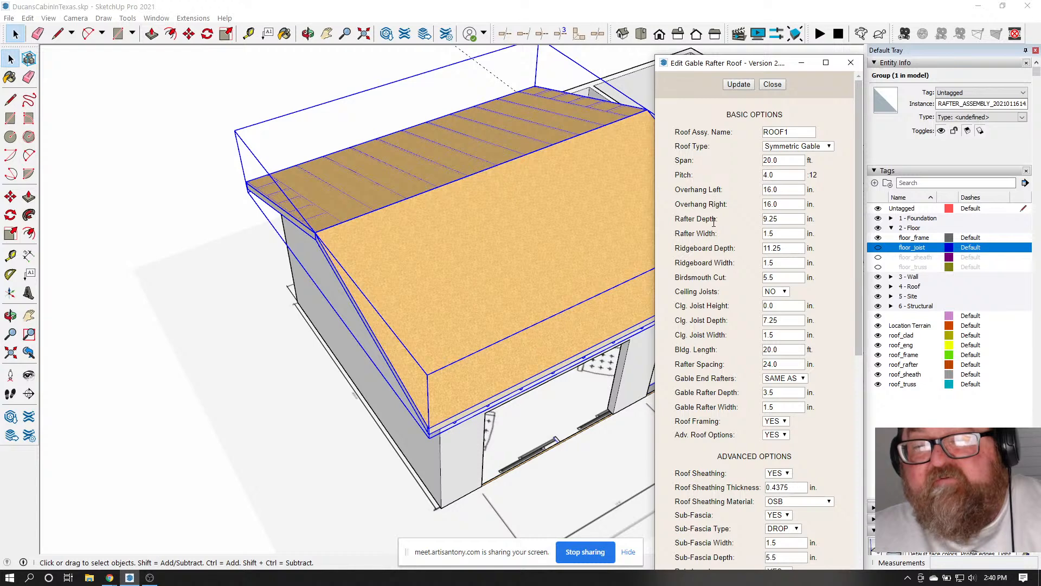
drag(781, 177, 747, 178)
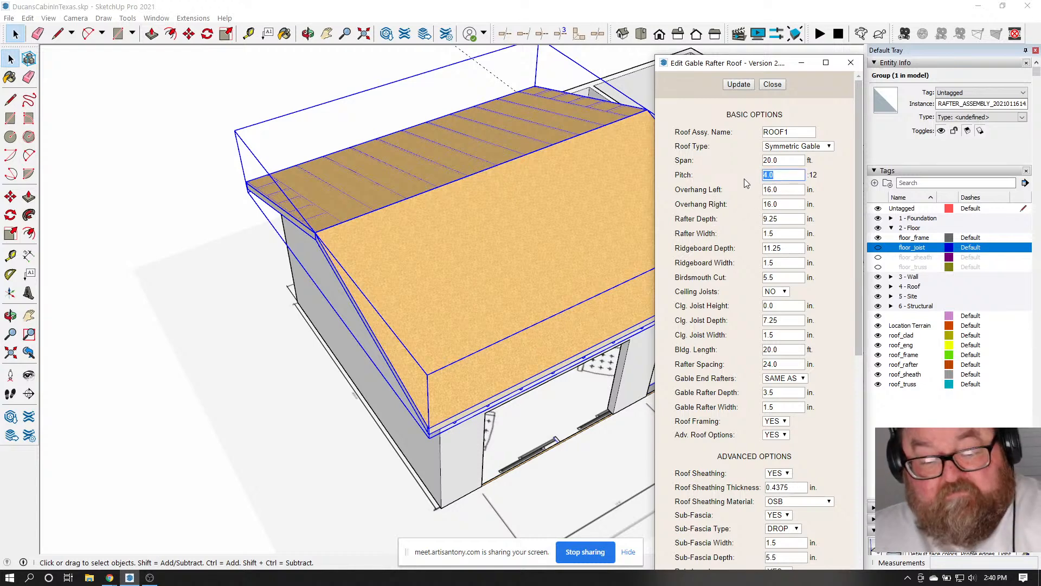
click(739, 86)
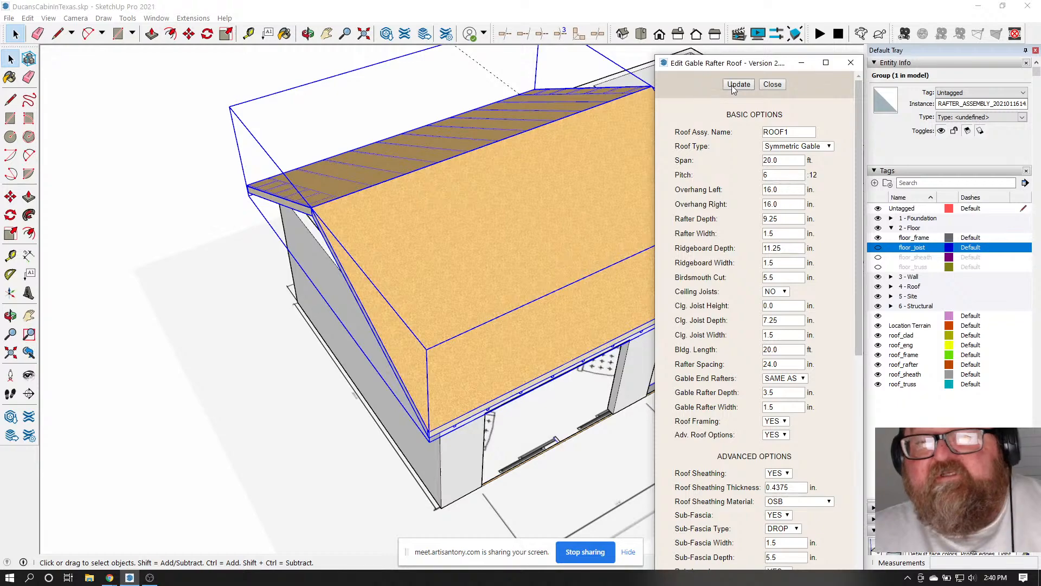
click(773, 84)
Examine the cabin's gable roof from several sides, including its open gable end, eave and front corner overhang
click(309, 32)
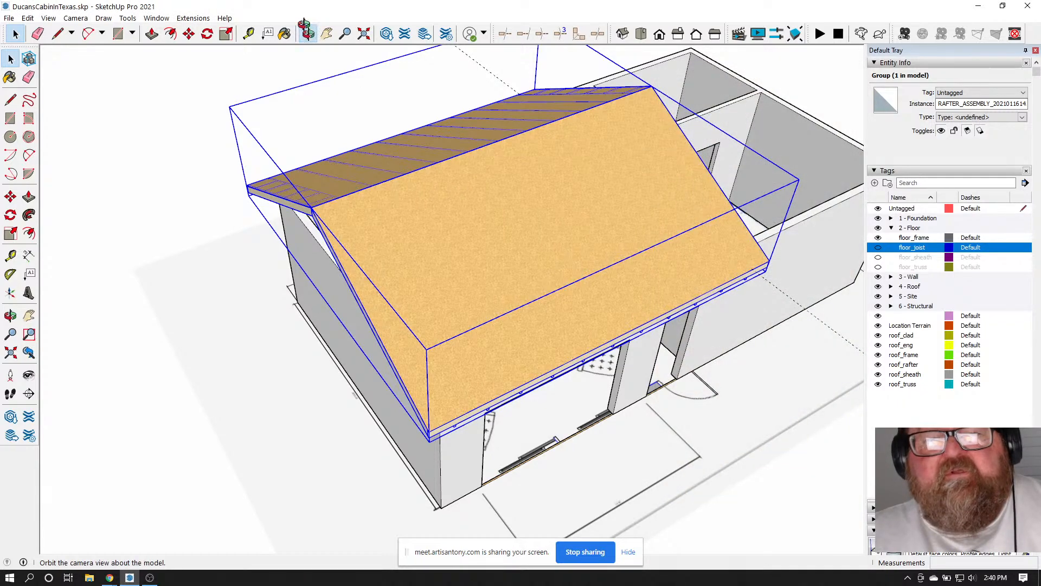
drag(678, 244, 697, 116)
scroll(518, 127, up, 5)
drag(521, 127, 581, 65)
drag(623, 155, 505, 216)
scroll(600, 218, down, 5)
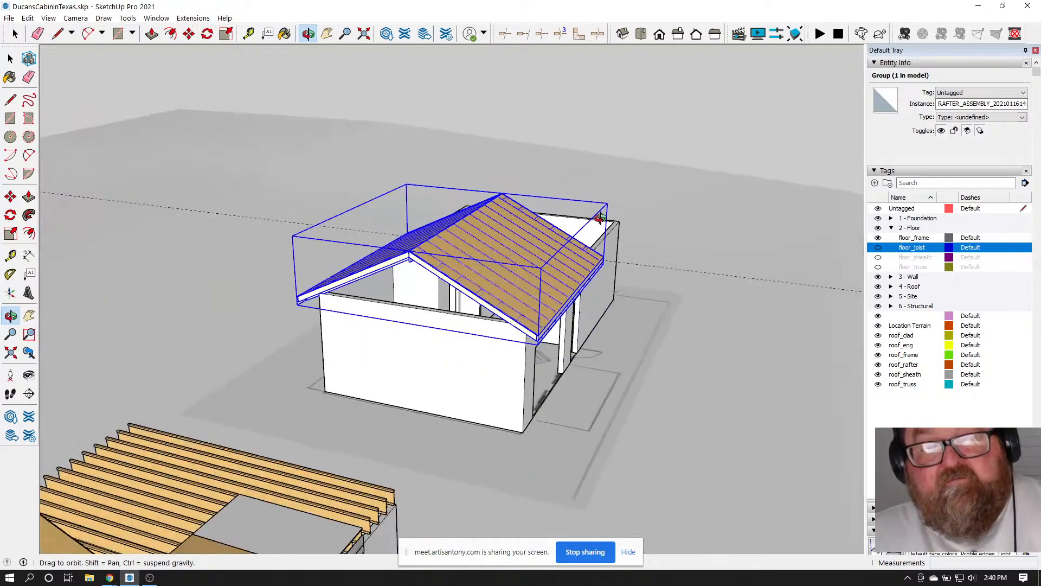
drag(536, 260, 332, 275)
scroll(331, 275, up, 6)
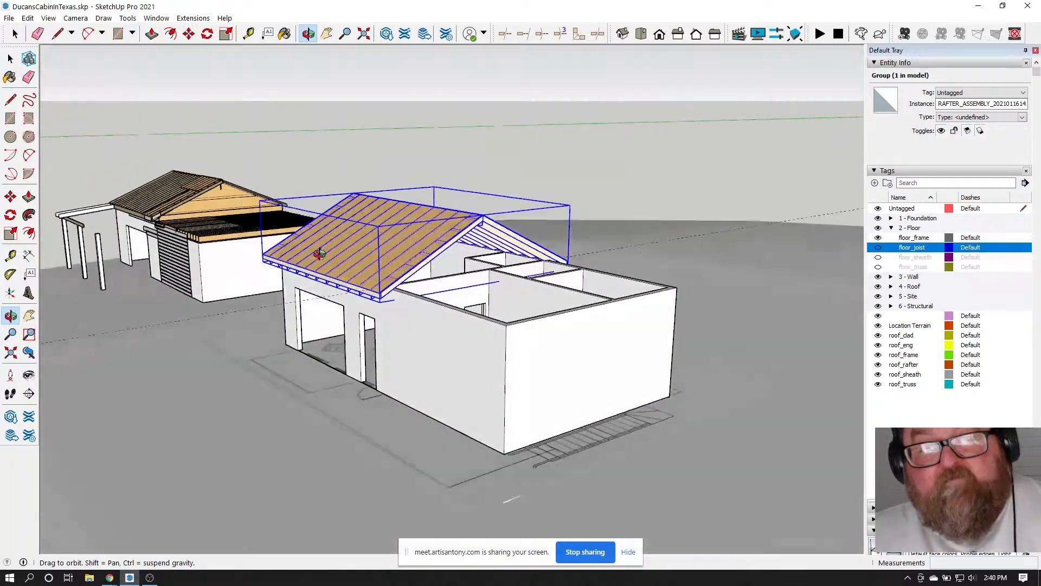
scroll(355, 300, up, 3)
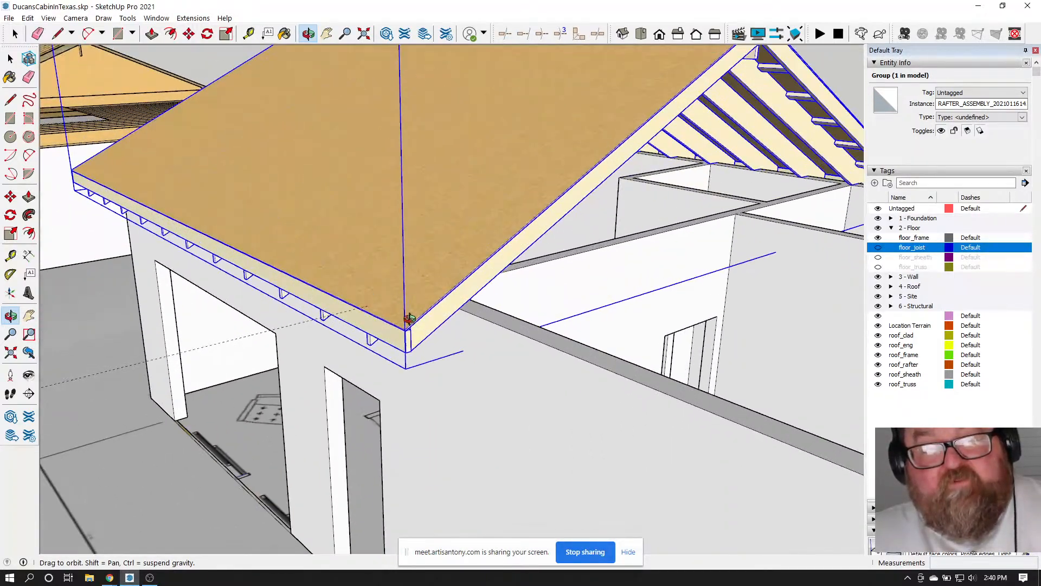
Open the cabin's gable rafter assembly for editing
drag(409, 318, 546, 402)
scroll(420, 339, up, 2)
scroll(419, 339, down, 3)
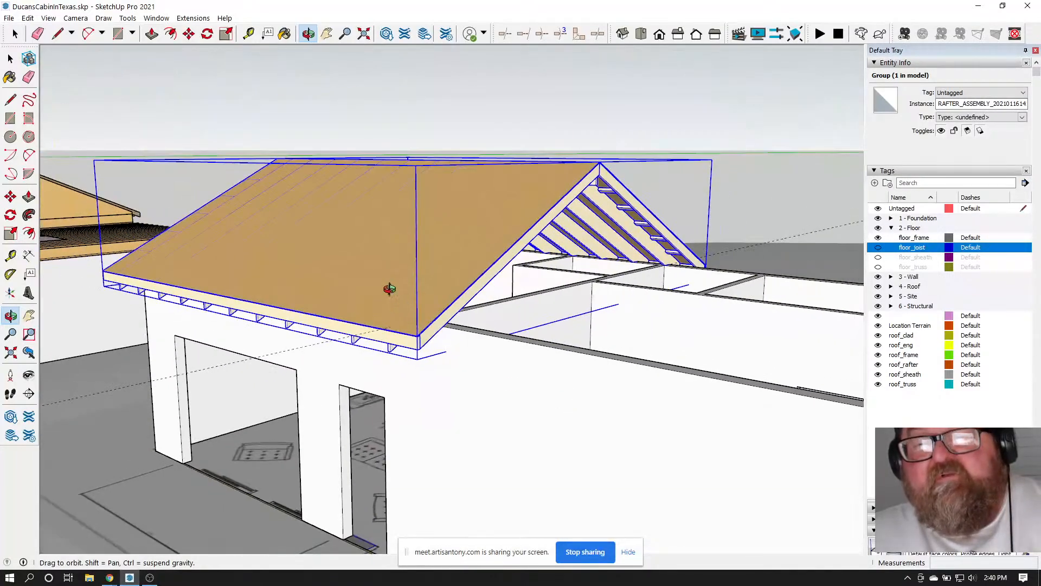
drag(390, 288, 443, 353)
scroll(444, 353, down, 3)
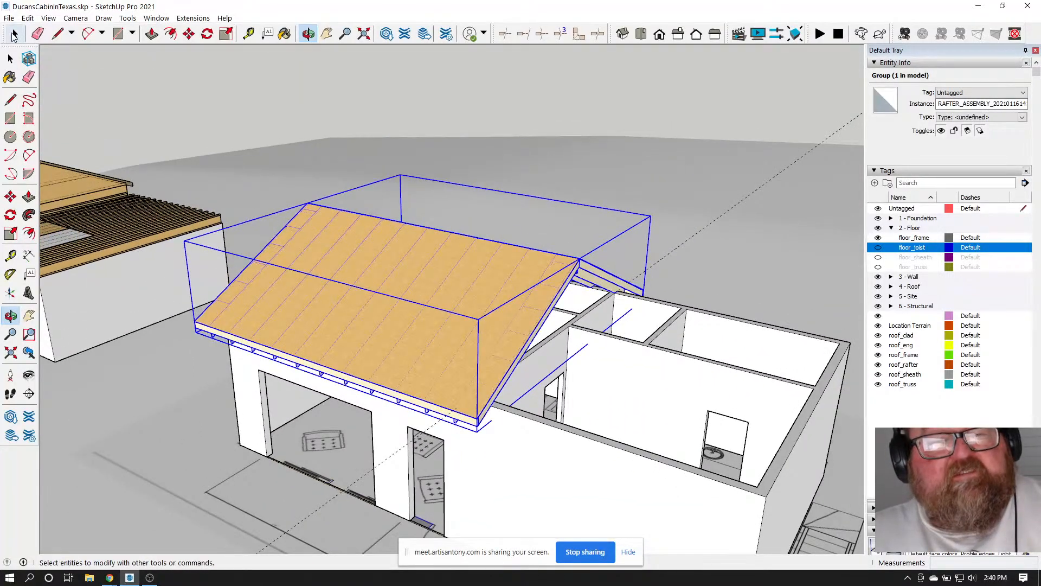
click(11, 58)
right_click(373, 278)
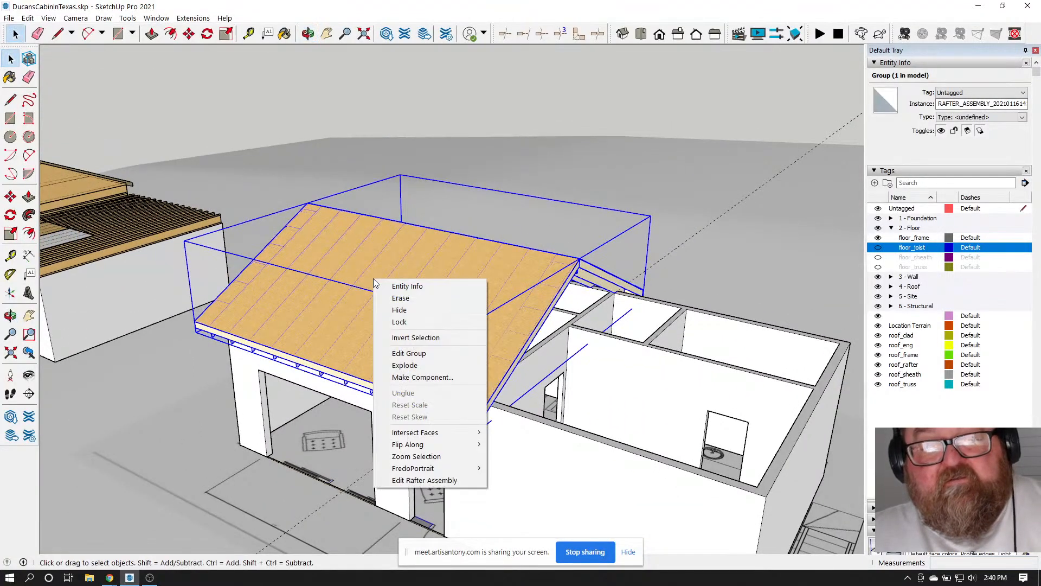
click(413, 480)
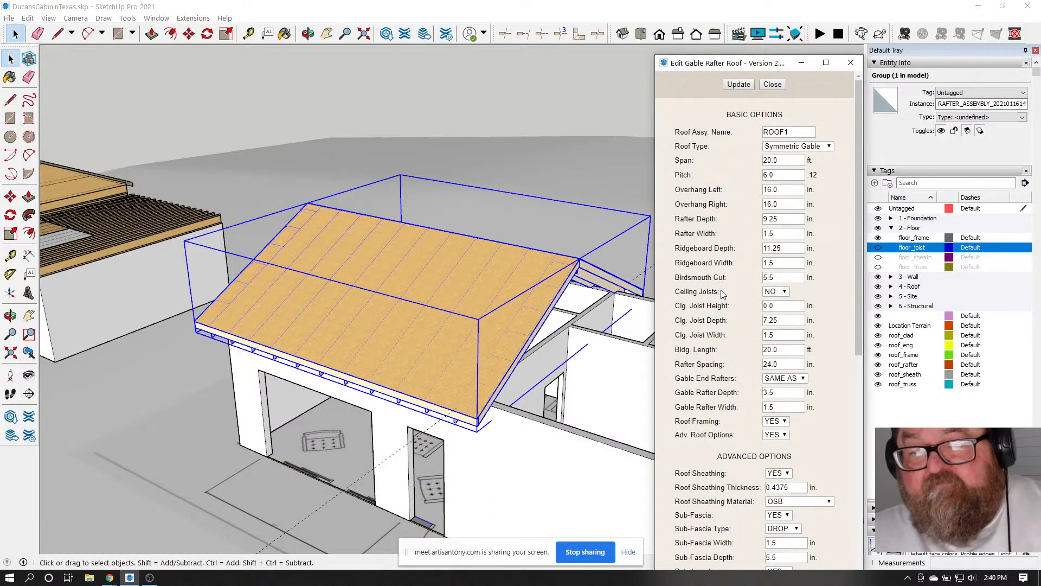
Try turning on the roof's ceiling joists and switch them back off
click(776, 291)
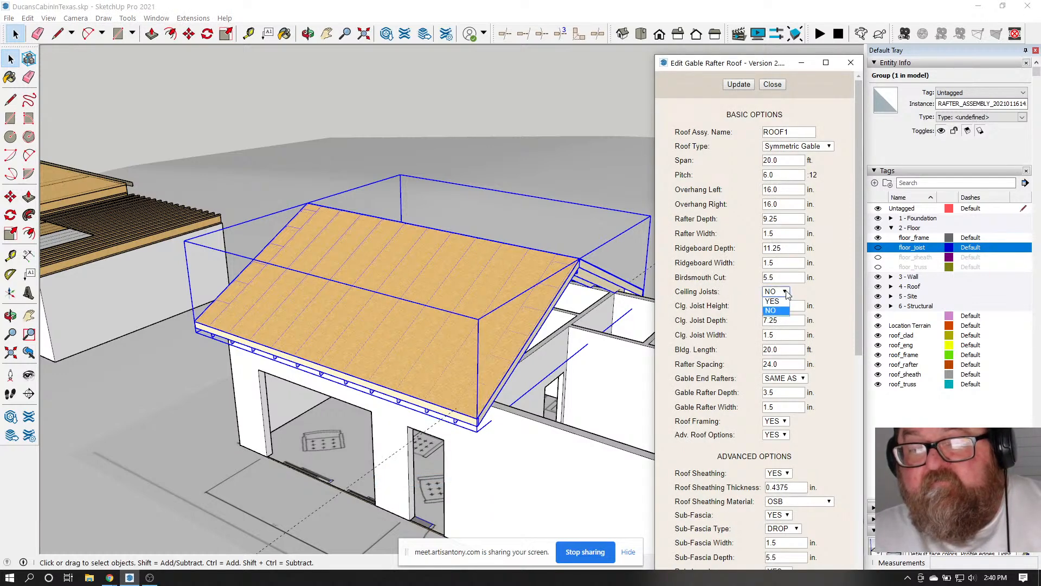
click(770, 303)
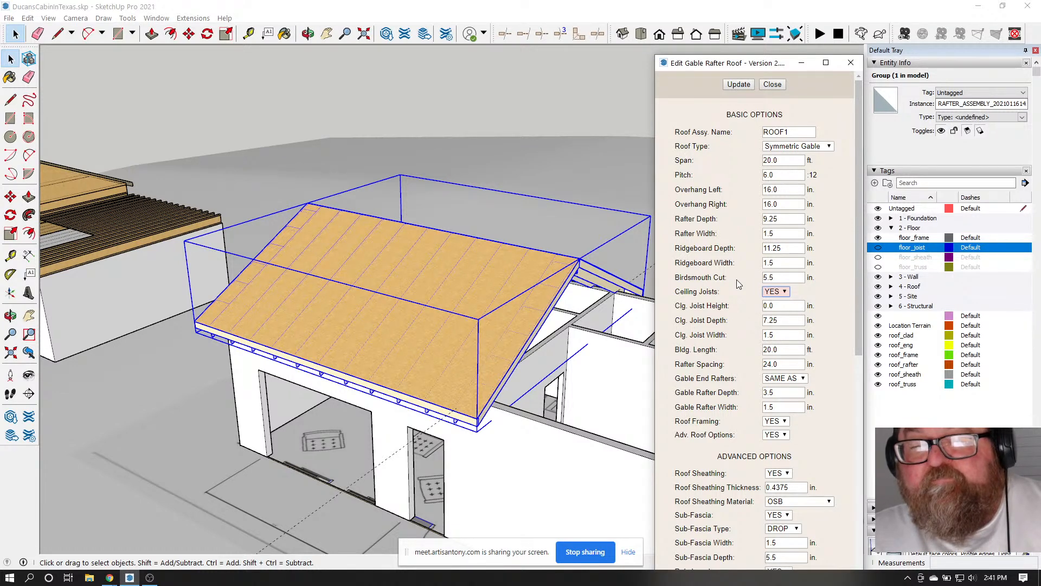
click(785, 292)
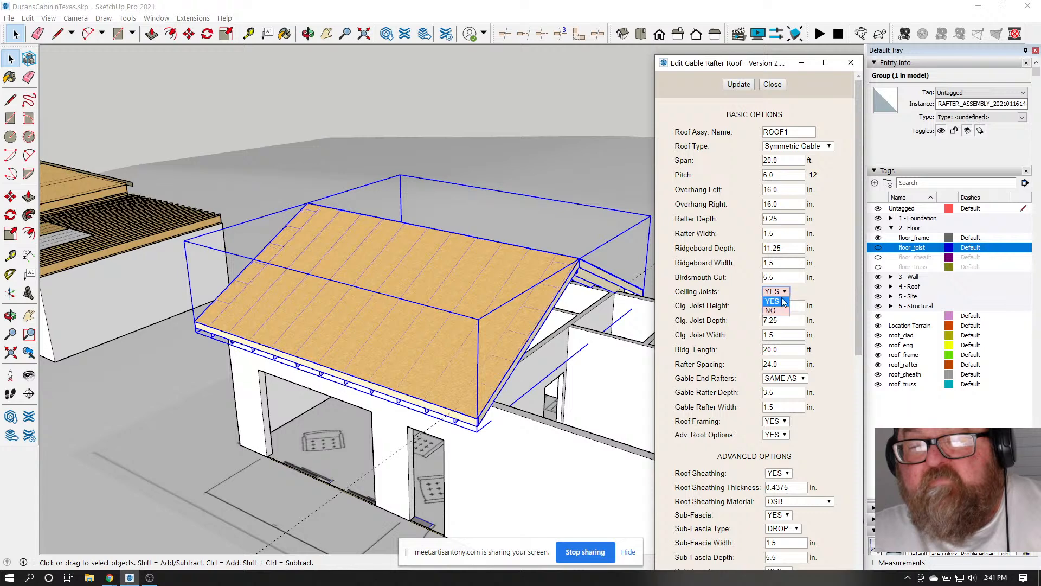
click(781, 313)
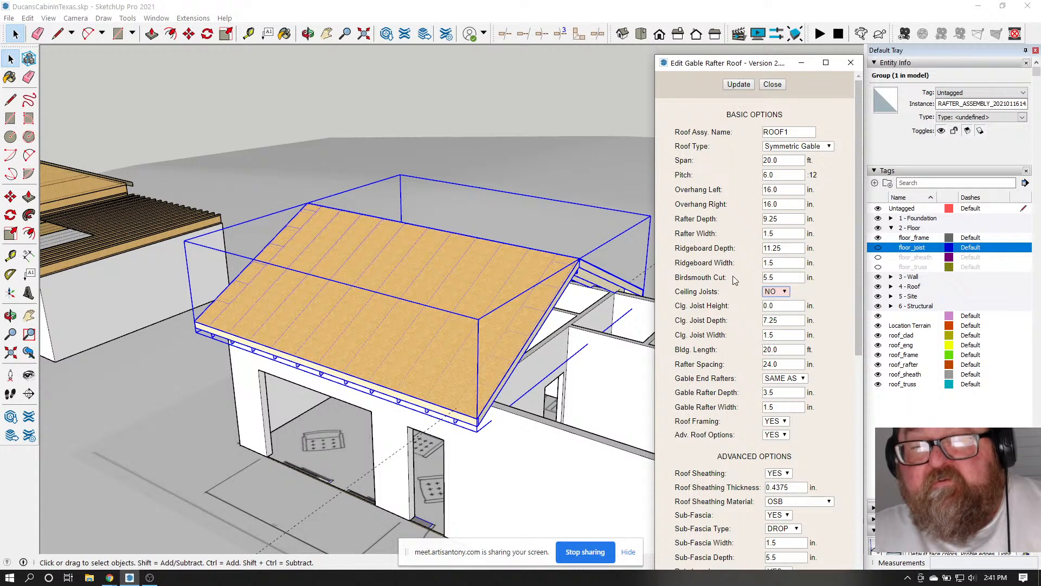
Turn on the fascia in the roof's soffit and fascia options
scroll(713, 262, down, 4)
scroll(714, 266, down, 1)
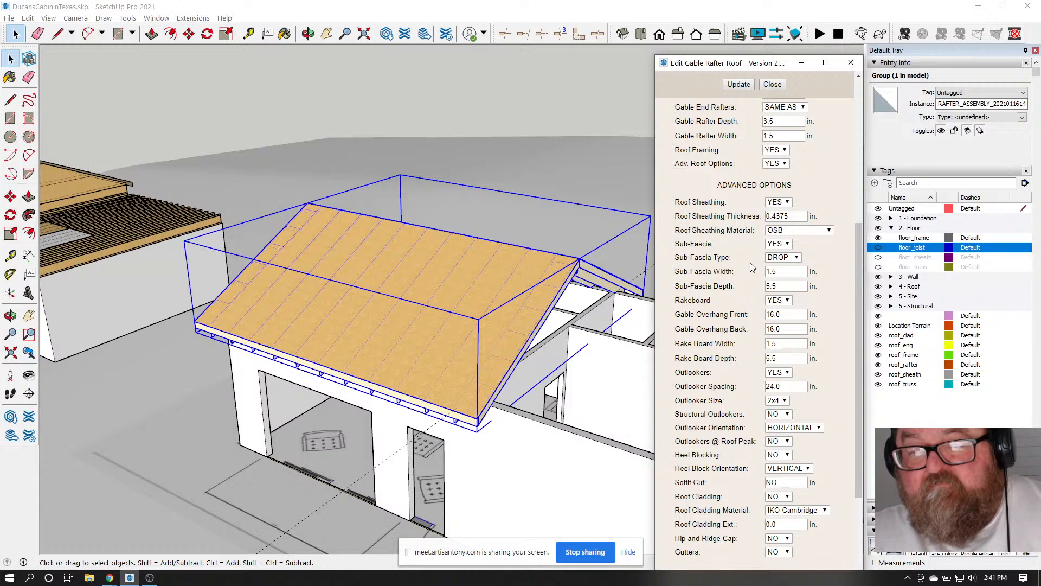
scroll(750, 263, down, 1)
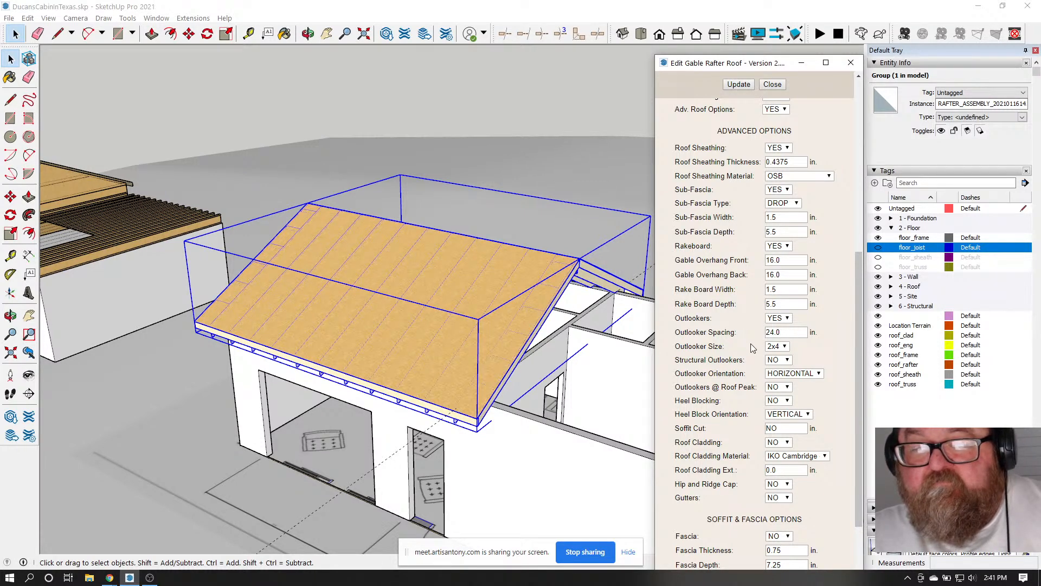
scroll(753, 347, down, 2)
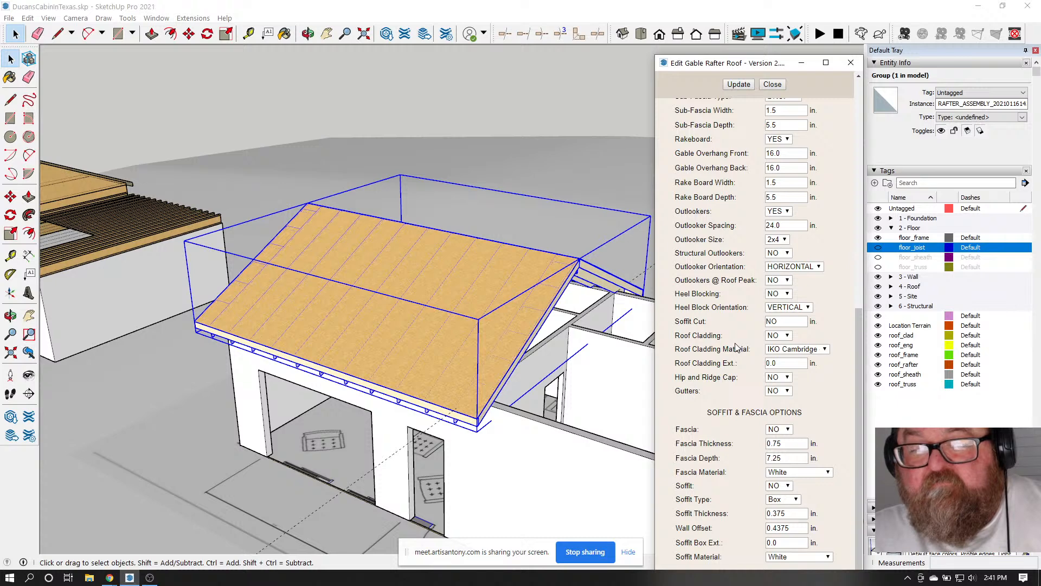
click(789, 429)
click(780, 440)
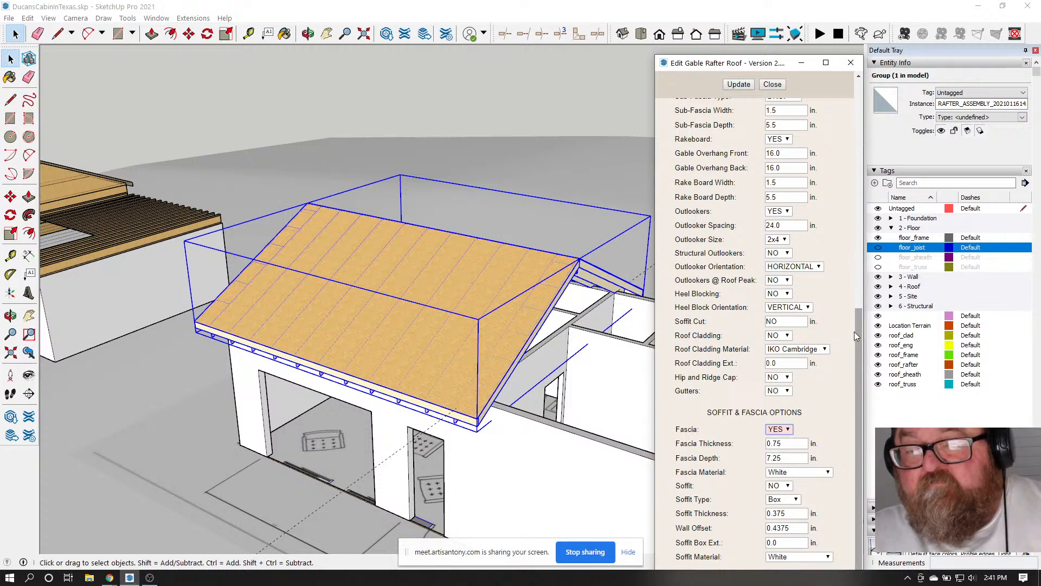
Turn on an angled soffit for the roof, update the rafter assembly and close its editor
drag(728, 63, 701, 16)
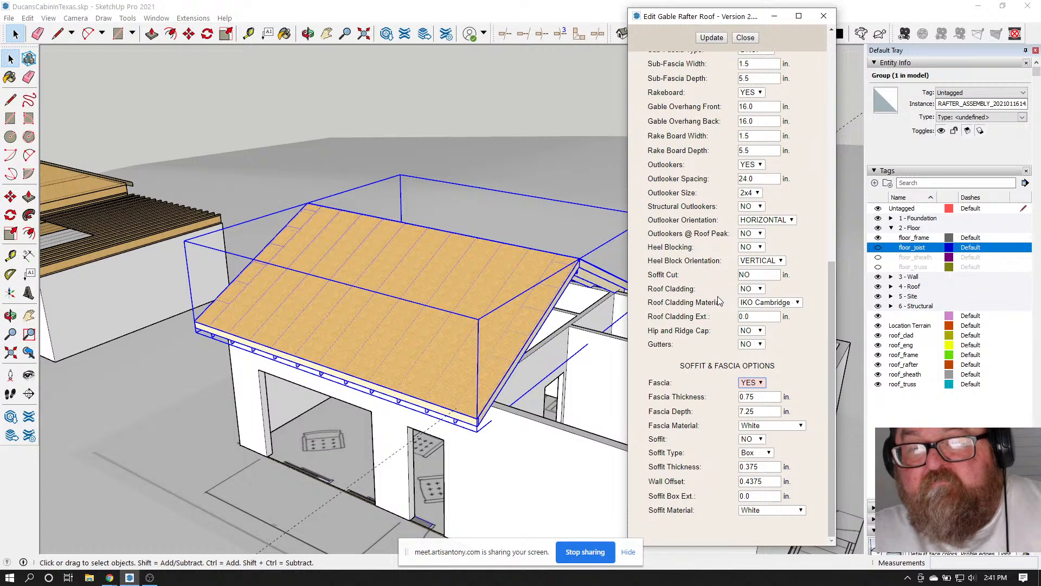
scroll(716, 293, up, 1)
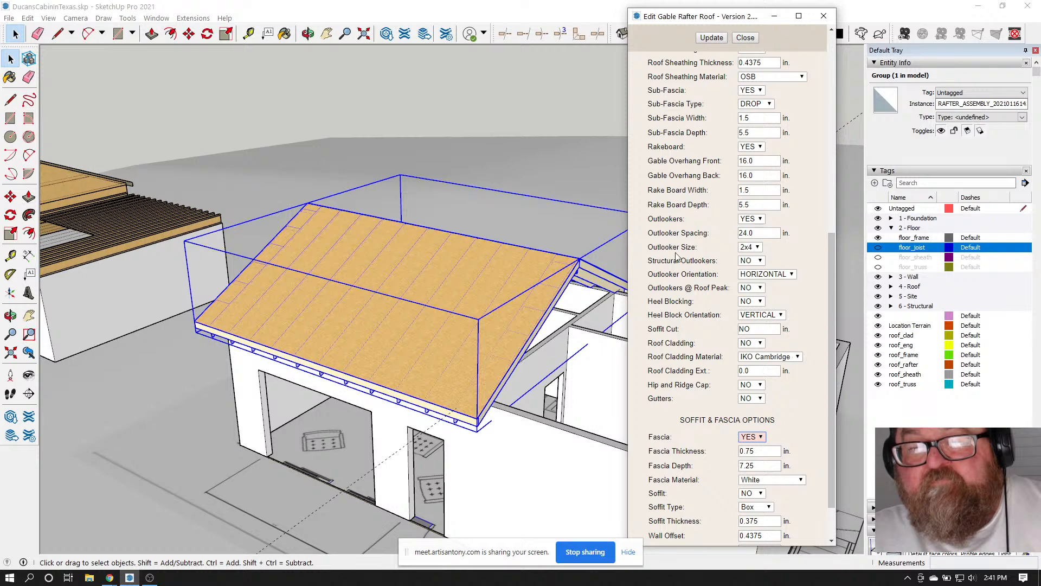
scroll(678, 252, up, 1)
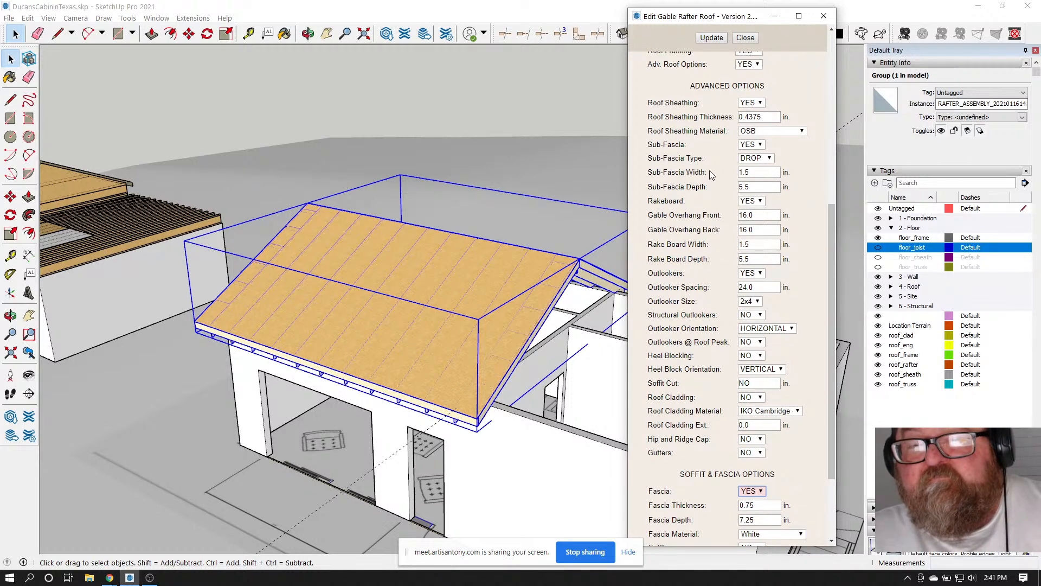
scroll(692, 333, down, 2)
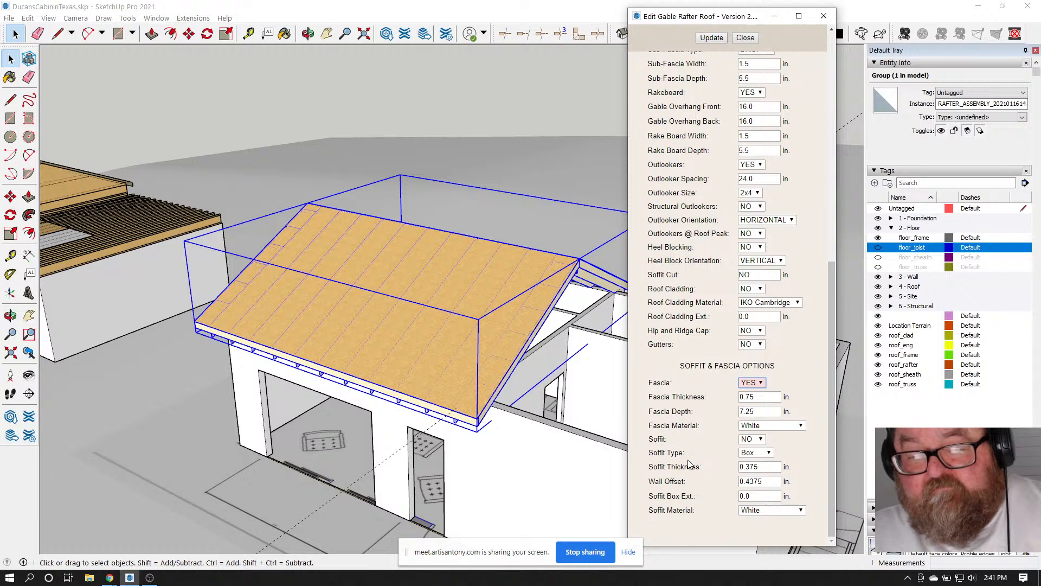
click(763, 440)
click(760, 458)
click(770, 453)
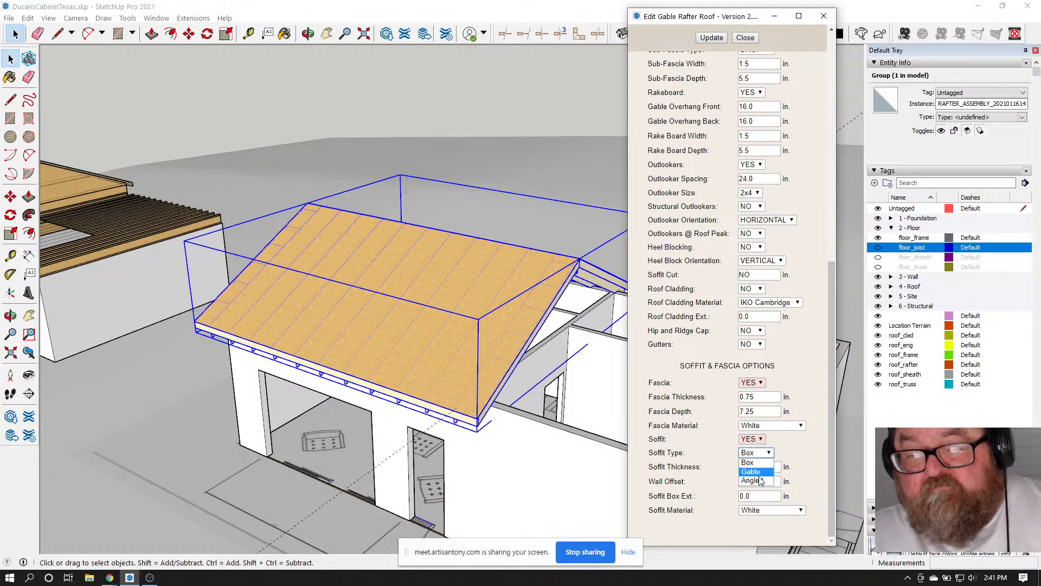
click(755, 470)
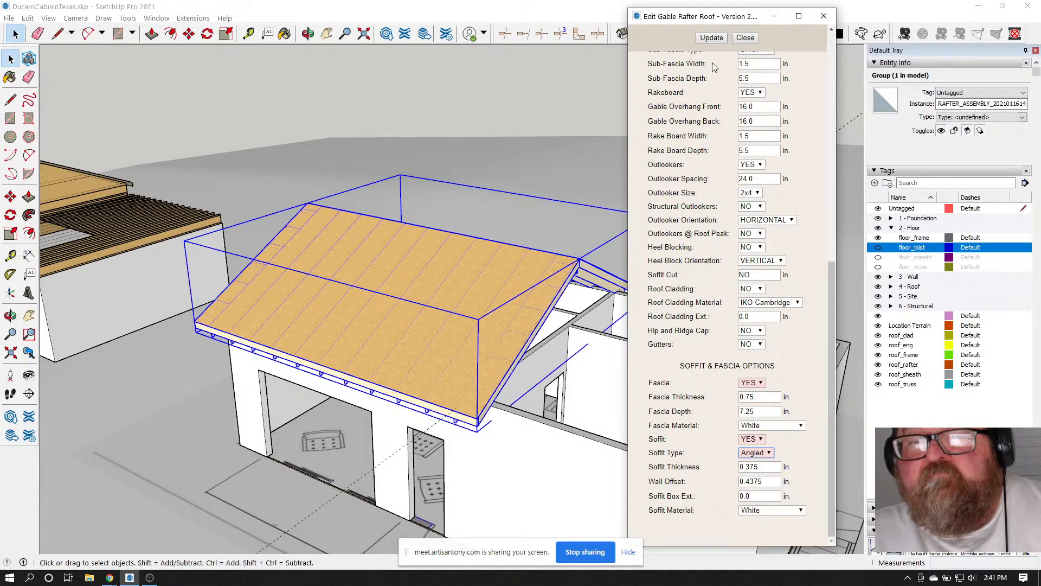
click(711, 37)
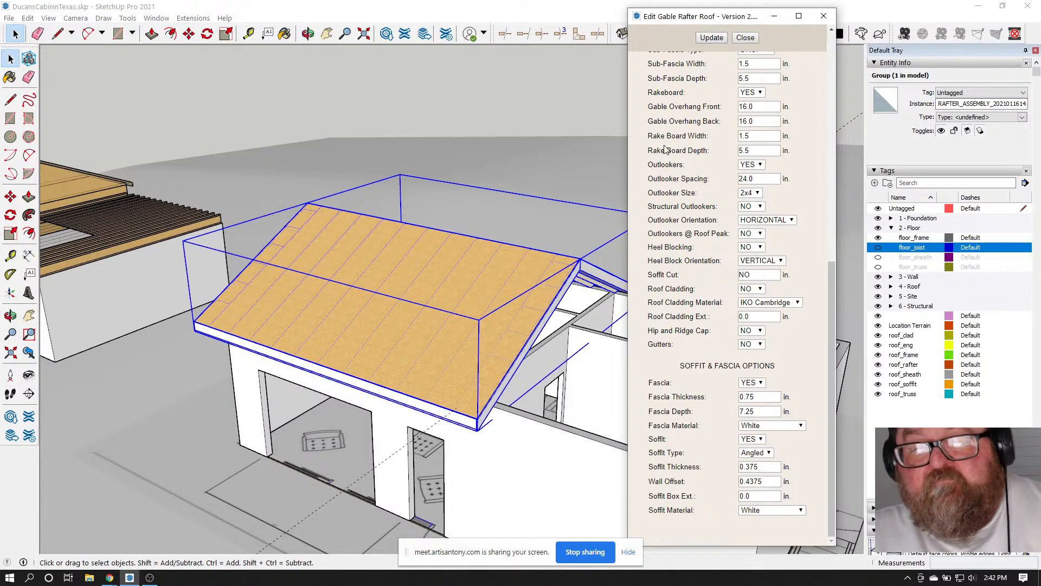
click(746, 39)
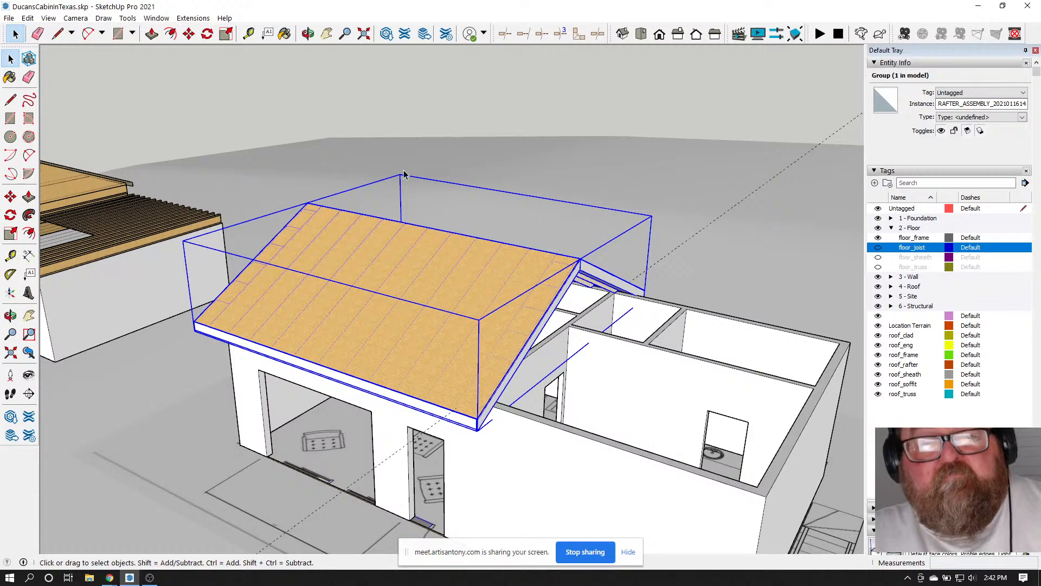
Examine the roof's fascia and soffit up close and from above
click(308, 34)
drag(316, 70, 605, 163)
scroll(434, 296, up, 3)
scroll(726, 211, up, 6)
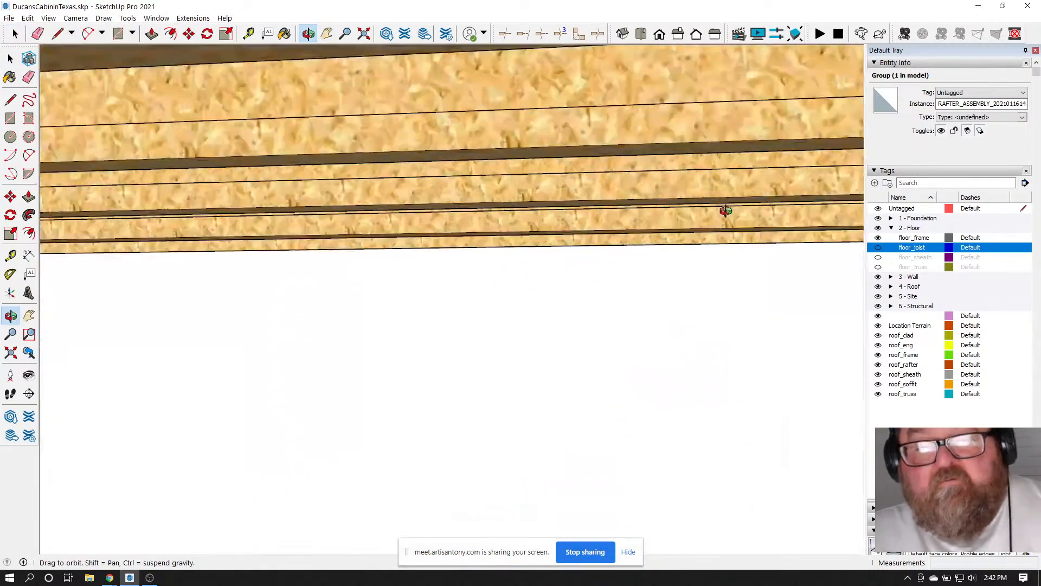
scroll(725, 211, down, 6)
drag(653, 223, 414, 340)
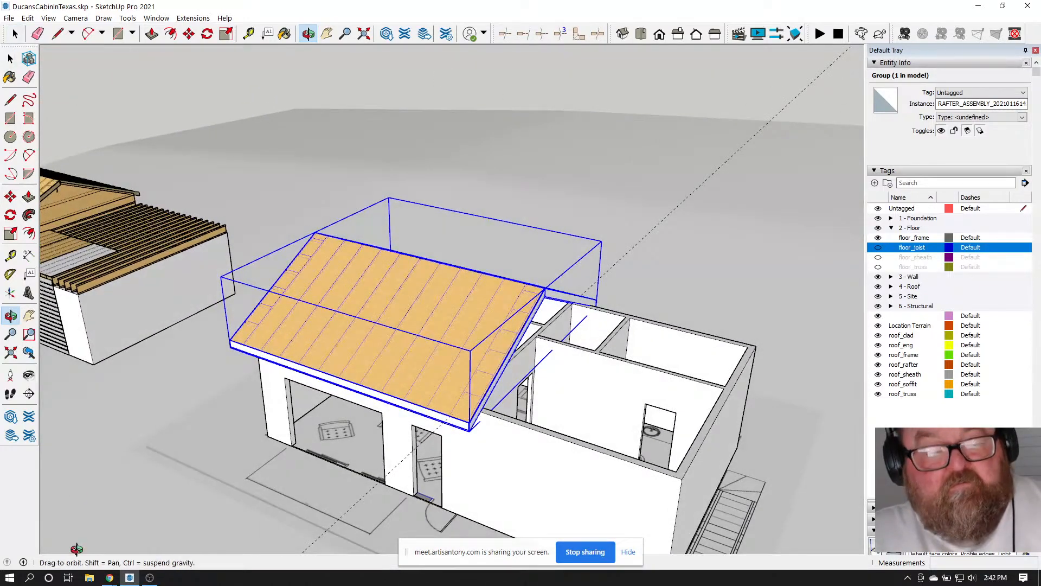
Check the live stream's dashboard and chat in YouTube Studio in Chrome, and return to SketchUp
click(109, 578)
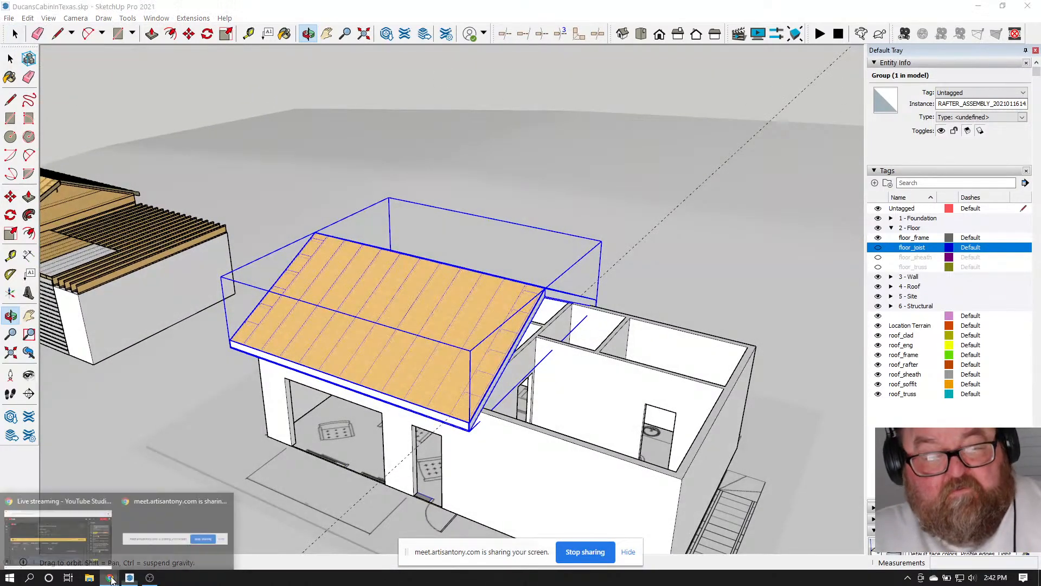
click(76, 522)
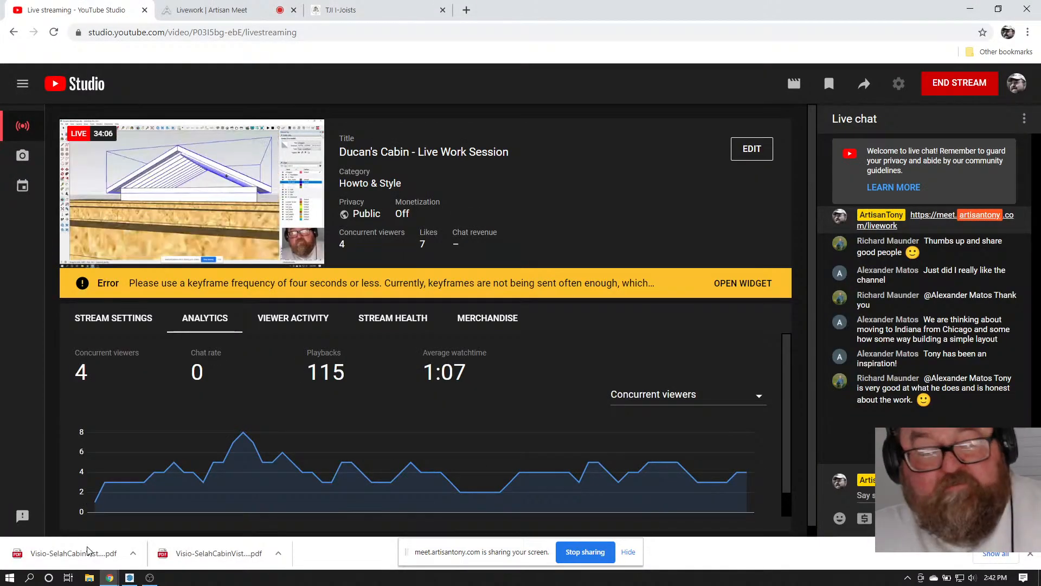
click(129, 578)
Reopen the cabin's gable rafter assembly for editing and go through its basic and advanced roof options
mouse_move(357, 370)
mouse_down()
mouse_move(227, 309)
mouse_move(298, 349)
mouse_move(556, 367)
mouse_move(457, 332)
mouse_move(502, 309)
mouse_move(441, 331)
mouse_move(548, 304)
mouse_move(623, 197)
mouse_move(599, 226)
mouse_move(532, 239)
mouse_move(465, 288)
mouse_up()
key(space)
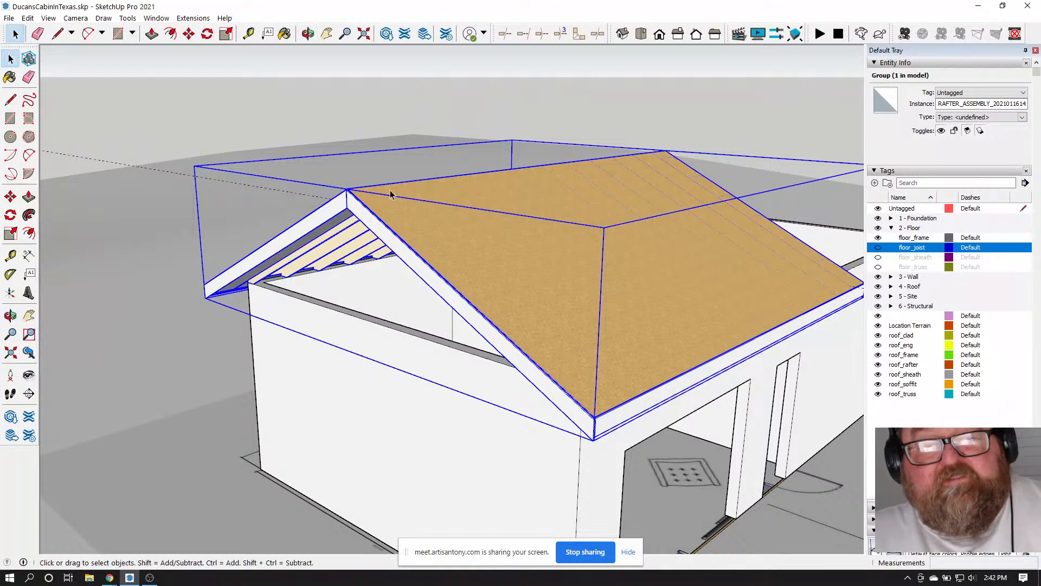
right_click(391, 194)
click(440, 397)
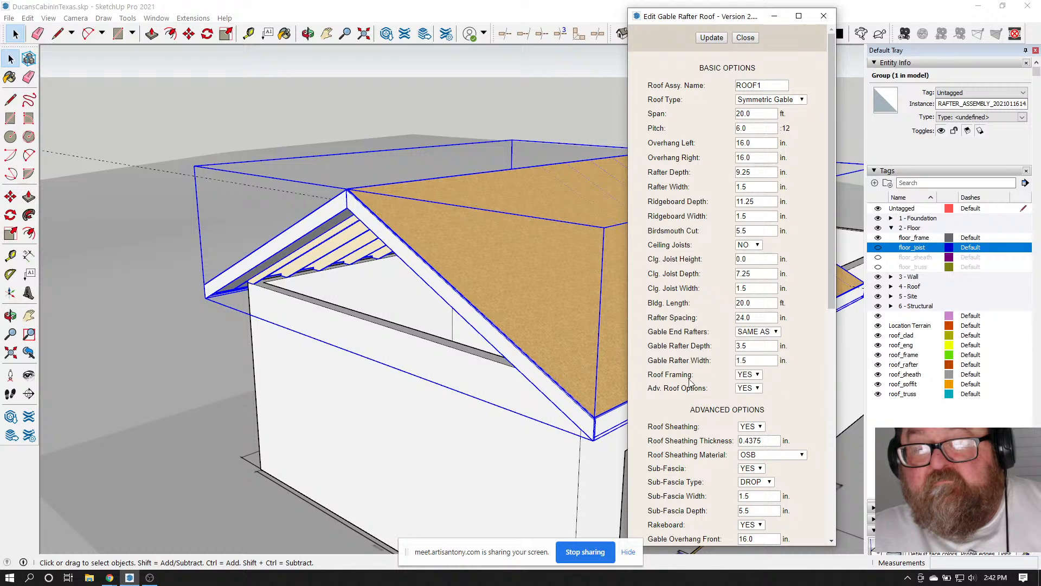
scroll(684, 374, down, 1)
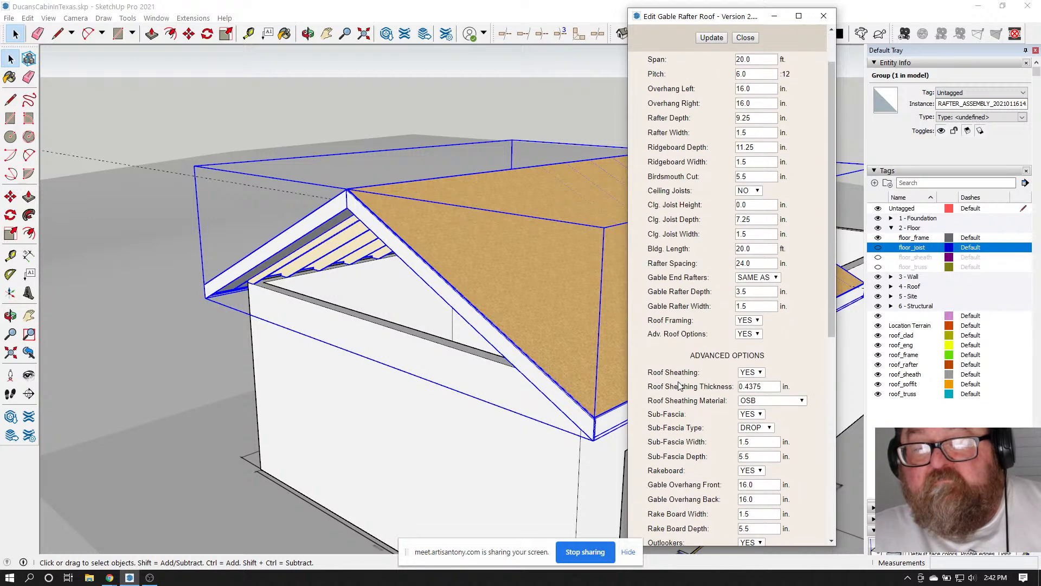
scroll(682, 354, down, 3)
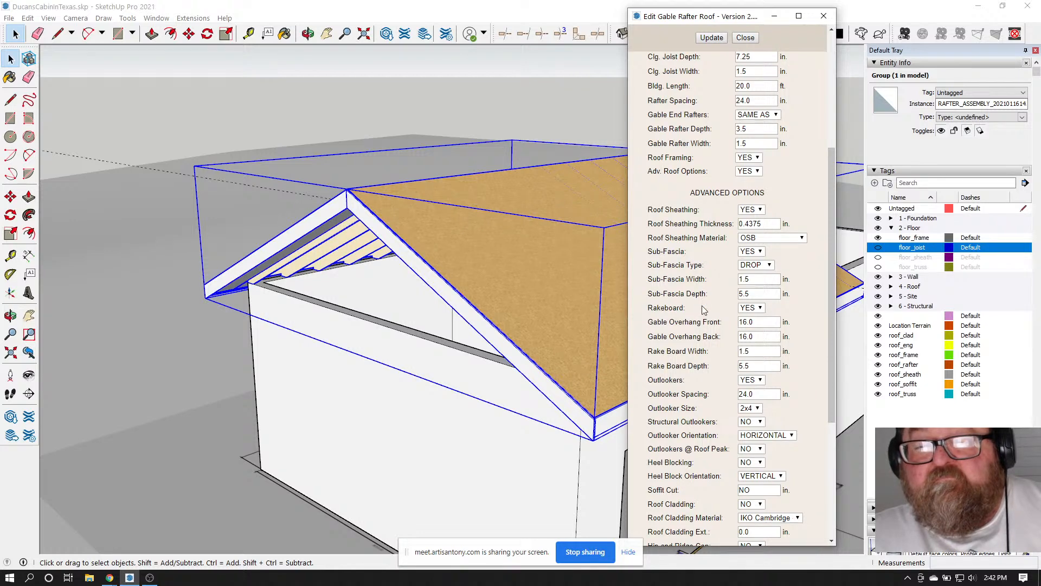
Review the gable rafter roof's advanced, cladding, soffit and fascia options, then close the roof settings without updating the roof
scroll(703, 309, down, 2)
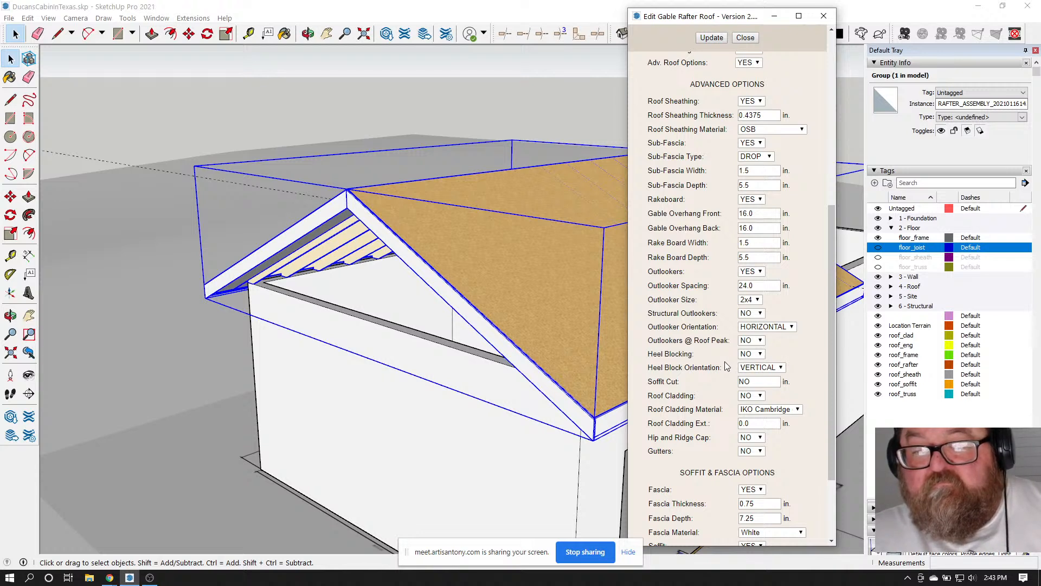
click(761, 313)
click(782, 307)
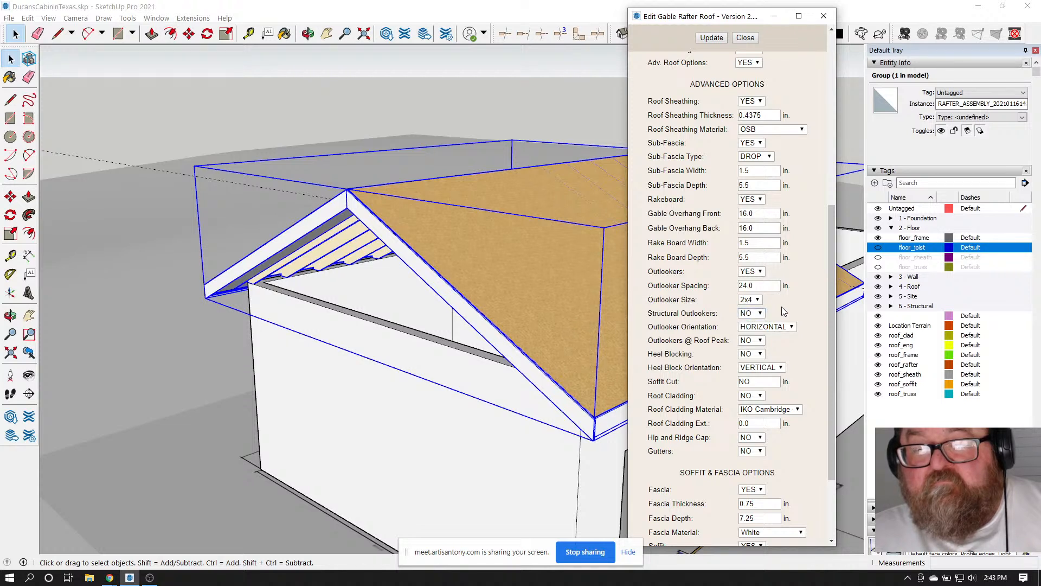
click(759, 397)
click(751, 405)
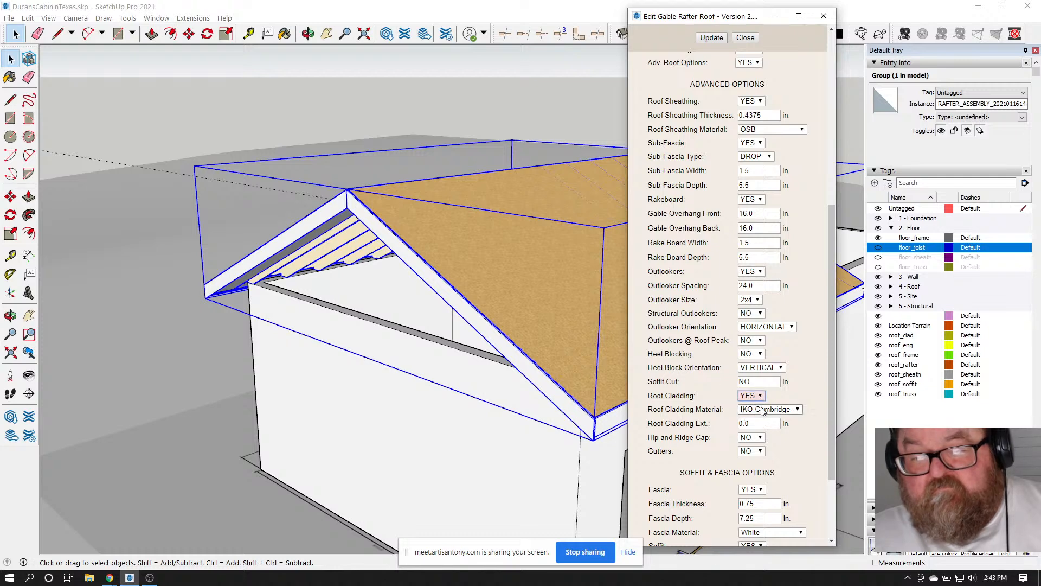
click(761, 396)
click(753, 414)
scroll(713, 400, down, 1)
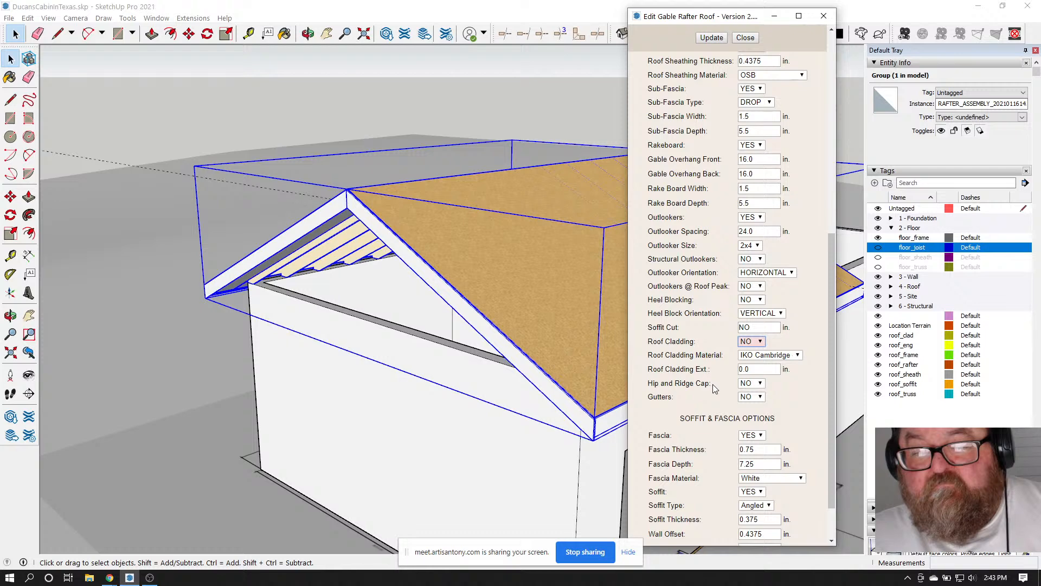
scroll(706, 397, down, 1)
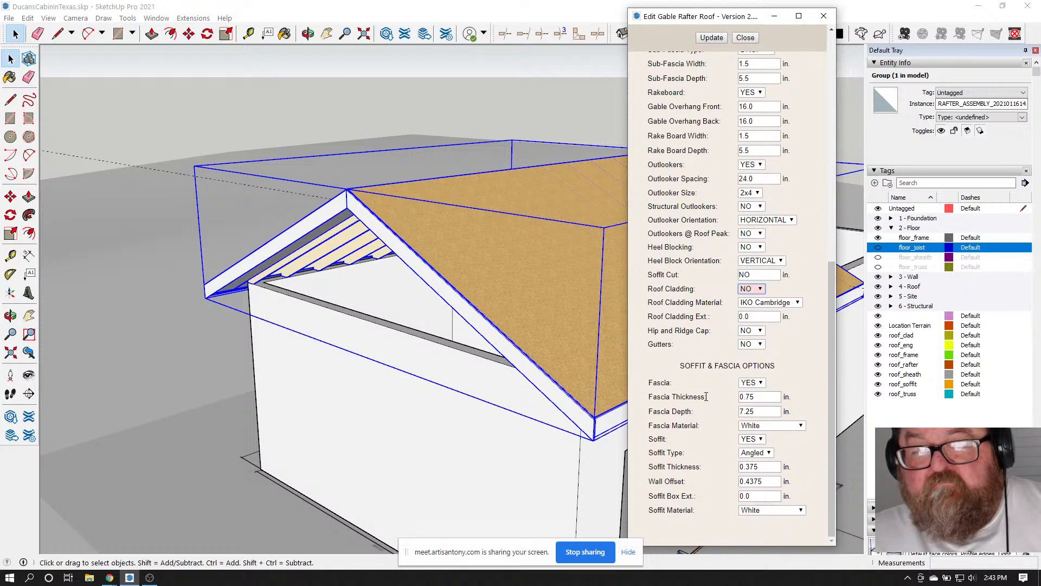
scroll(706, 396, up, 6)
click(746, 37)
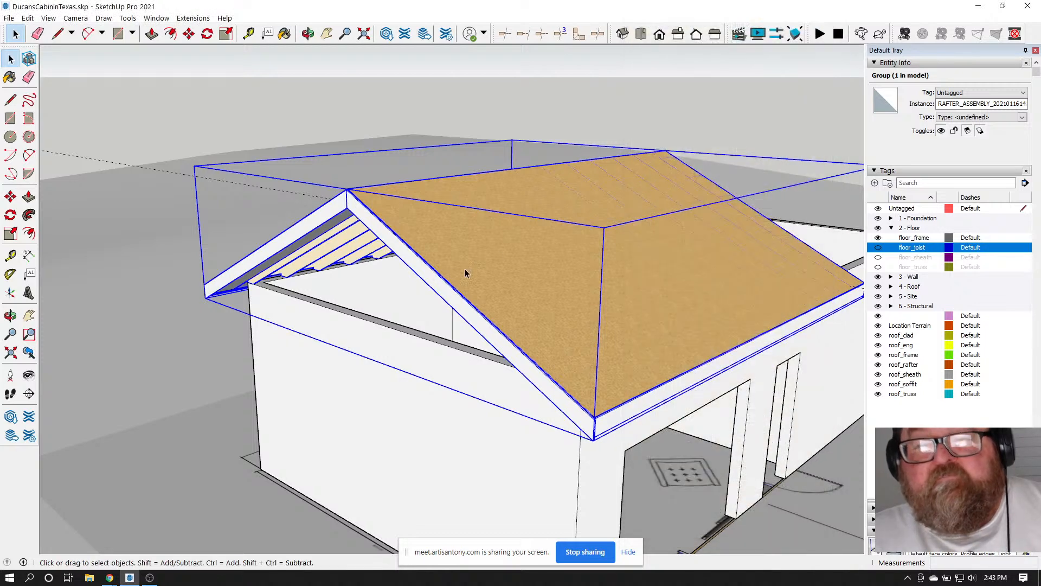
Draw a line across the top face of the gable-end wall at its midpoint, beneath the roof peak
click(307, 33)
drag(461, 184, 473, 351)
scroll(473, 351, up, 6)
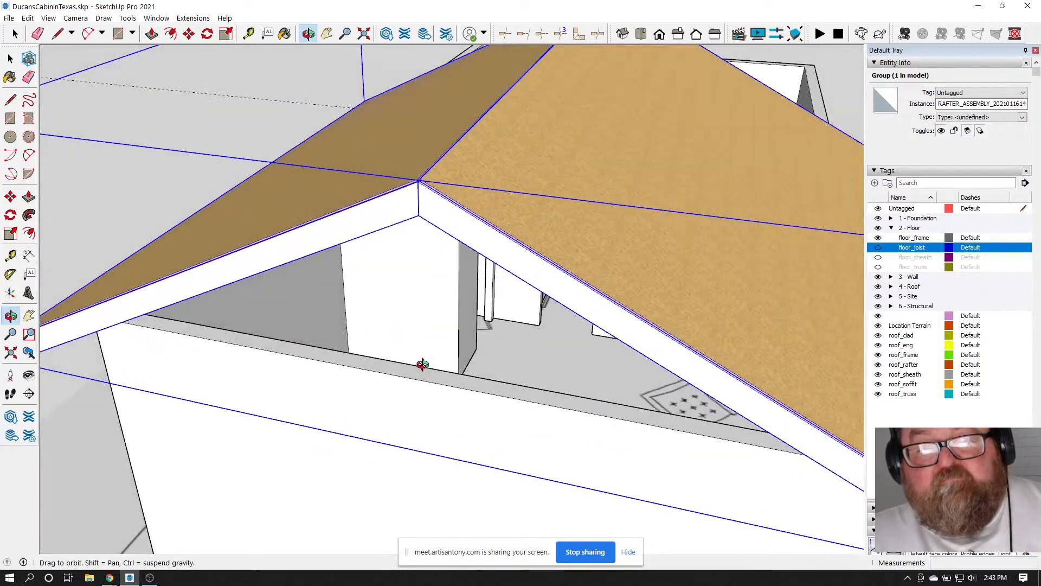
scroll(353, 383, down, 4)
scroll(368, 376, up, 8)
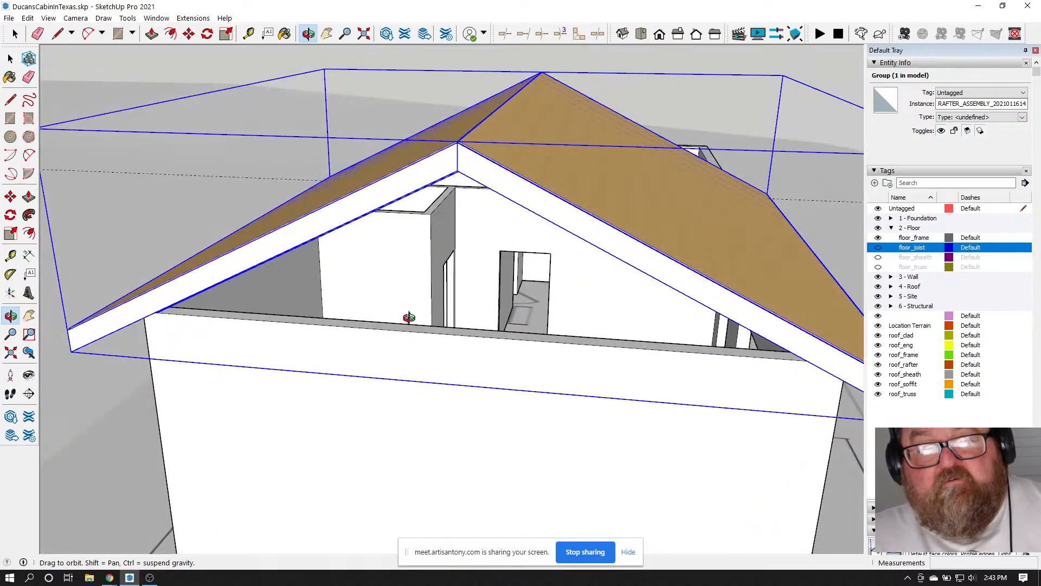
drag(396, 347, 358, 245)
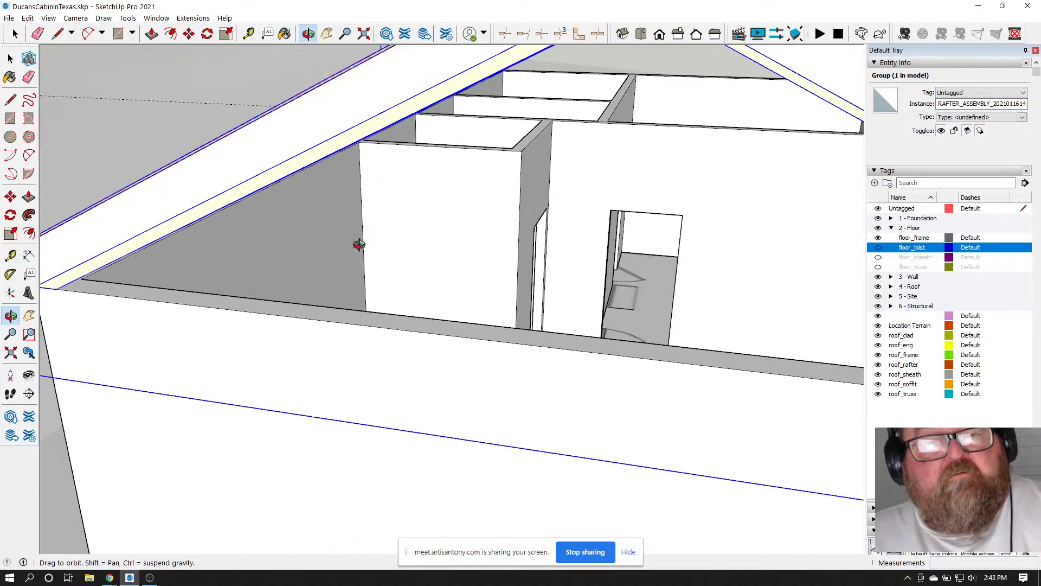
click(61, 34)
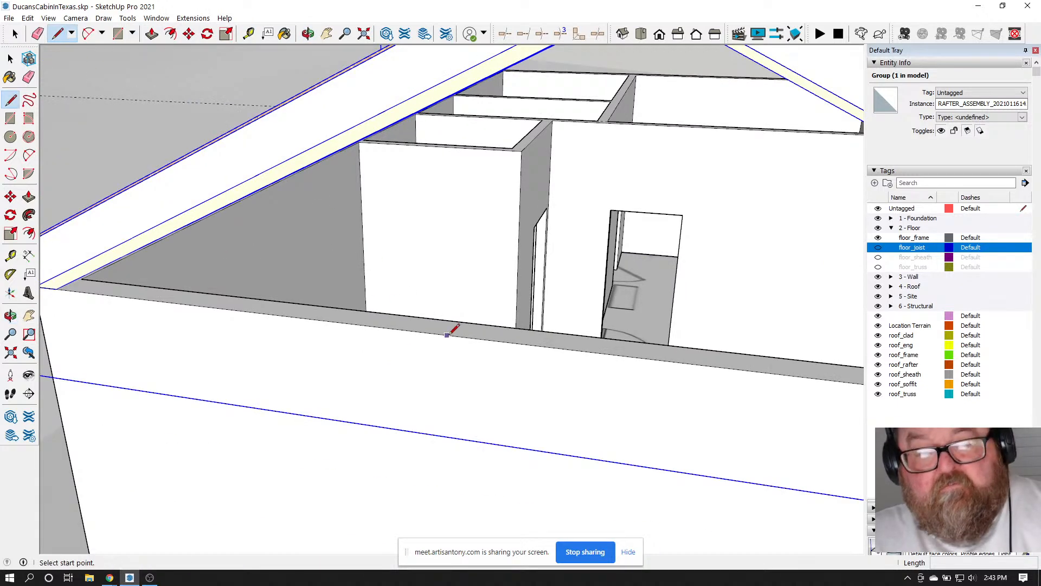
click(614, 354)
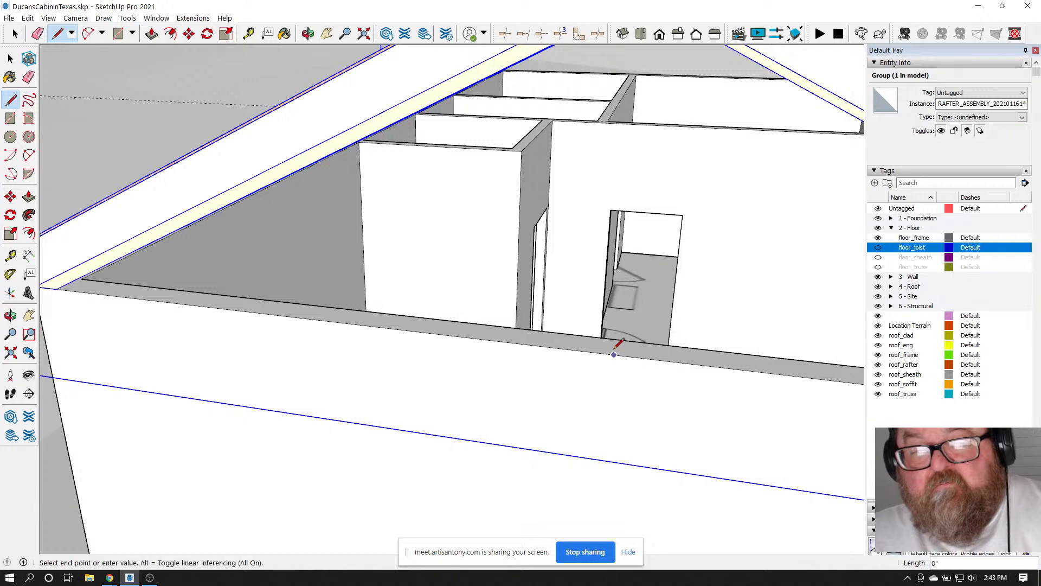
scroll(488, 331, down, 2)
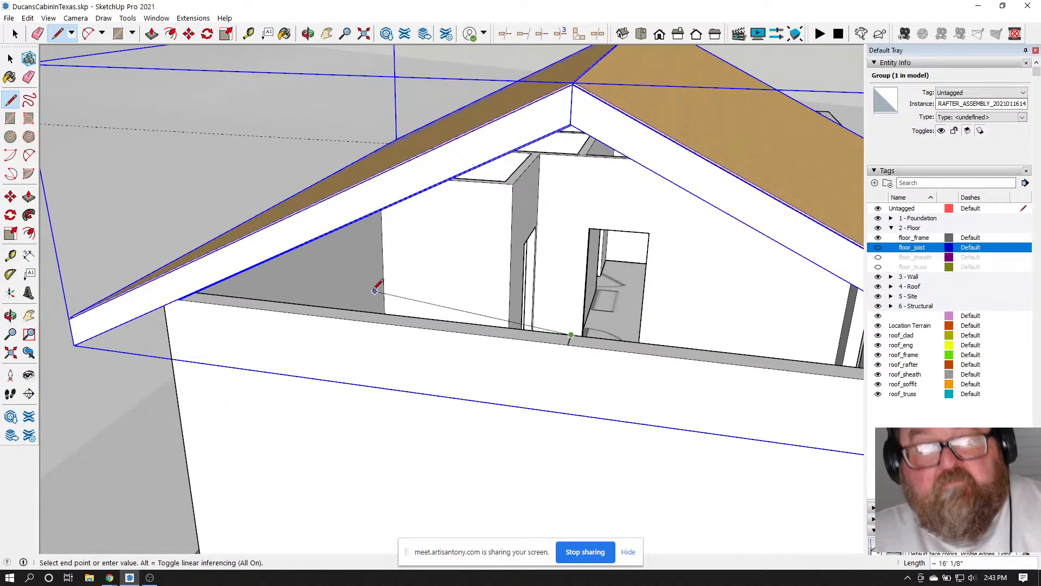
key(Delete)
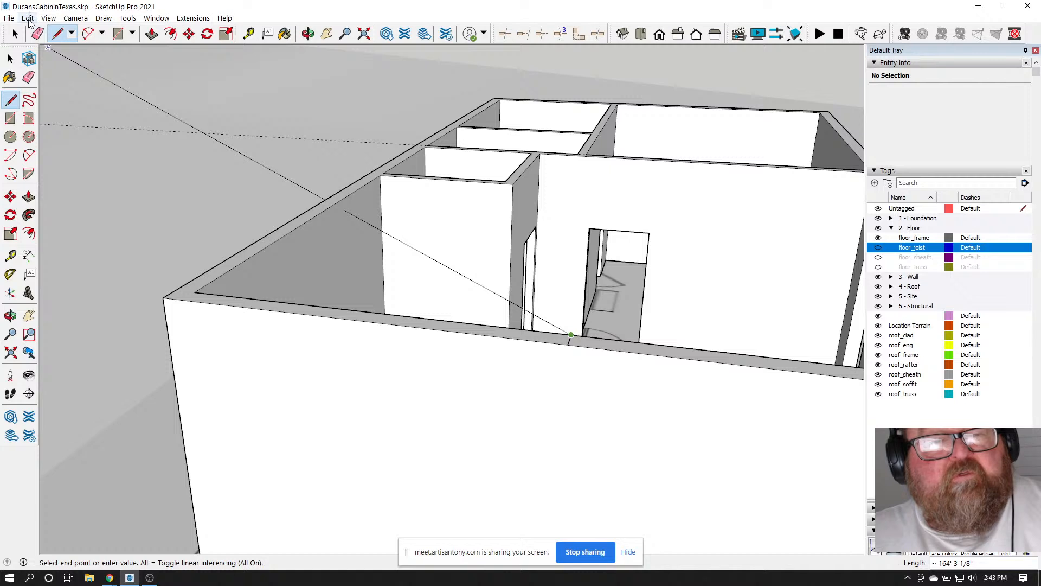
click(28, 19)
mouse_move(47, 20)
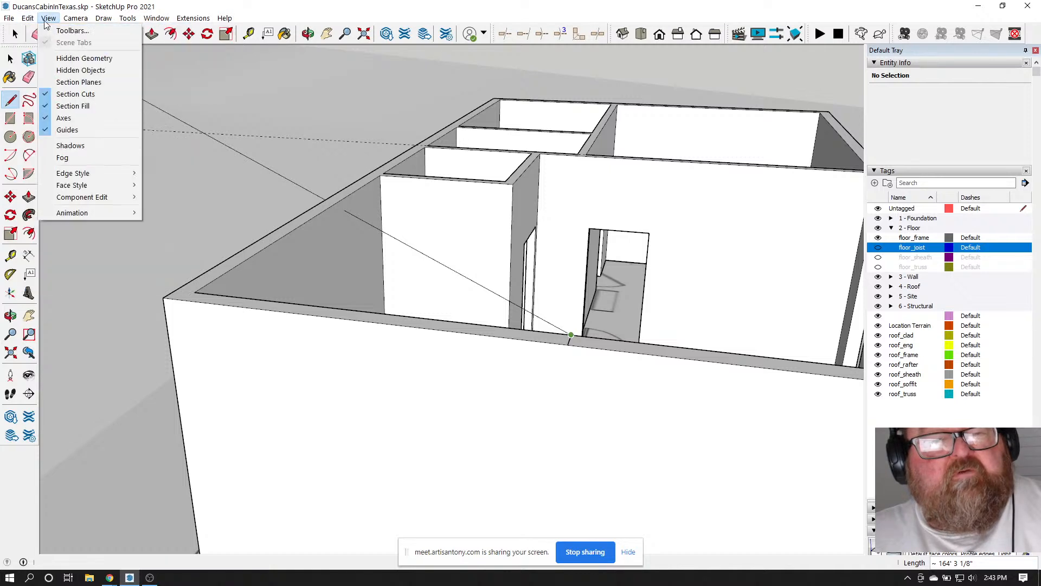
key(Escape)
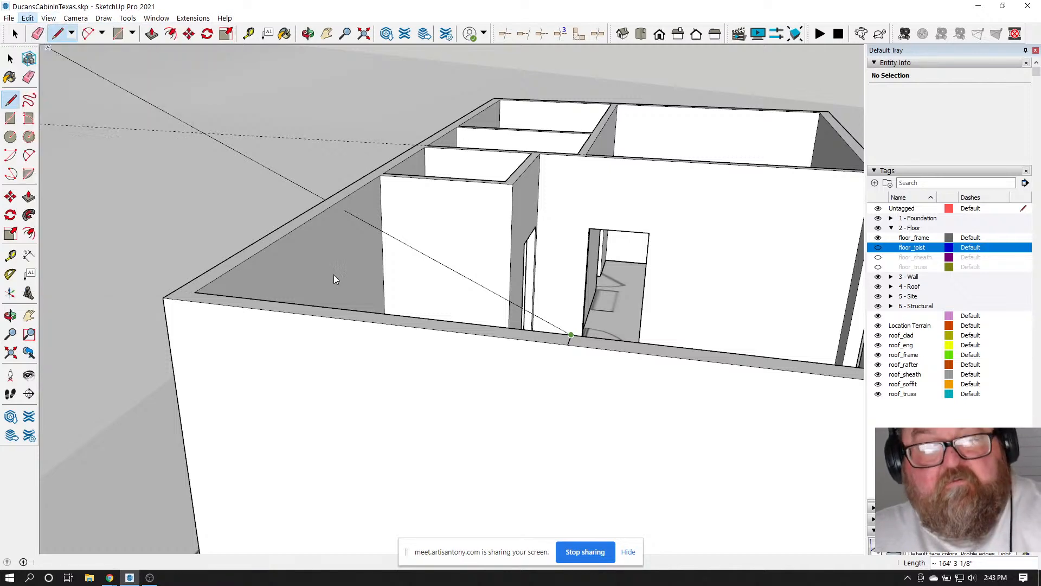
click(304, 217)
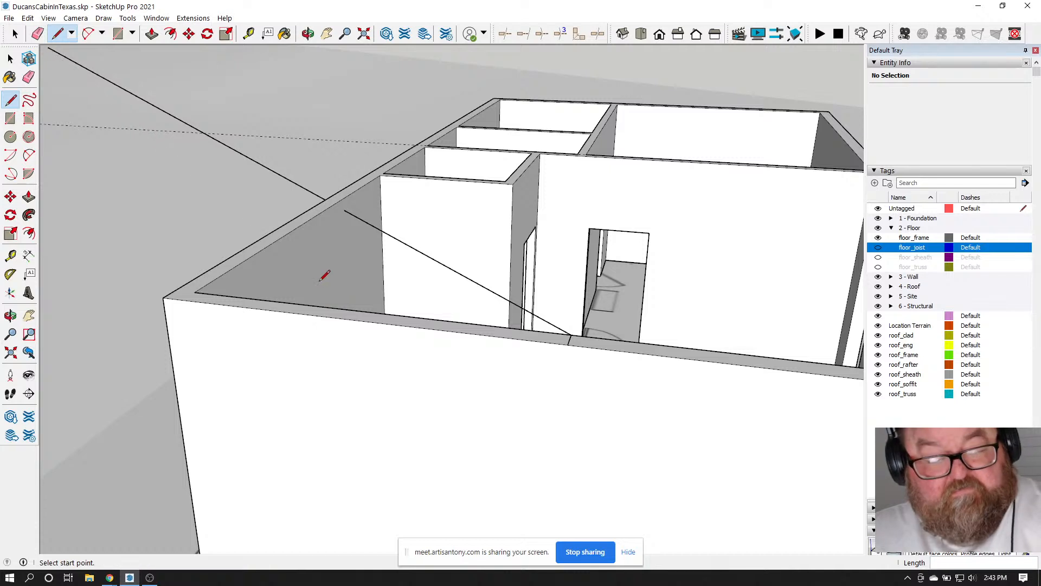
key(ctrl+z)
scroll(383, 367, down, 4)
key(ctrl+z)
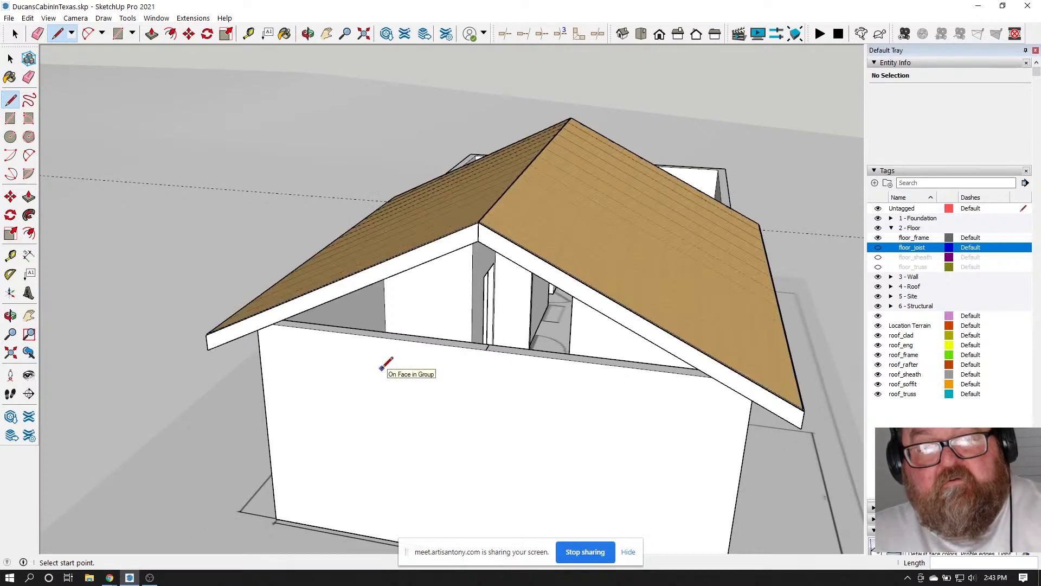
Open the wall group for editing and draw a 6 1/2" edge across the gable-end wall's top at its midpoint
scroll(404, 311, up, 1)
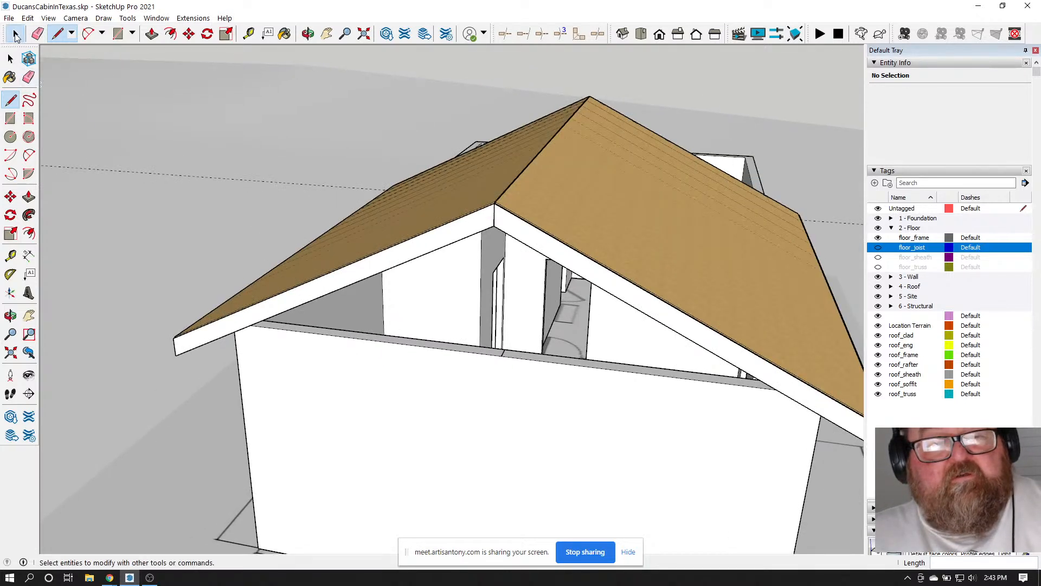
click(15, 33)
double_click(474, 364)
scroll(497, 355, up, 6)
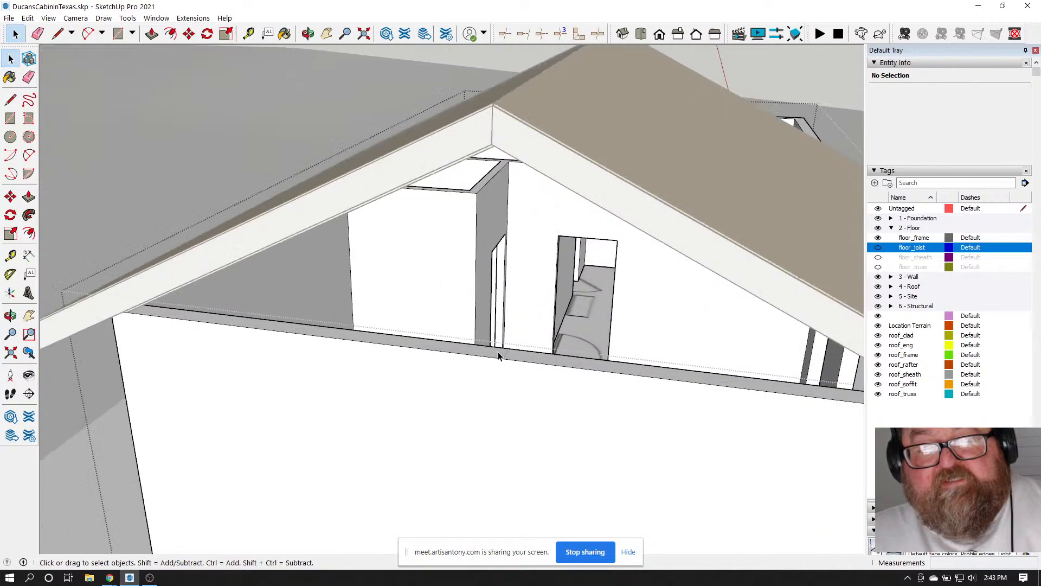
scroll(515, 351, down, 2)
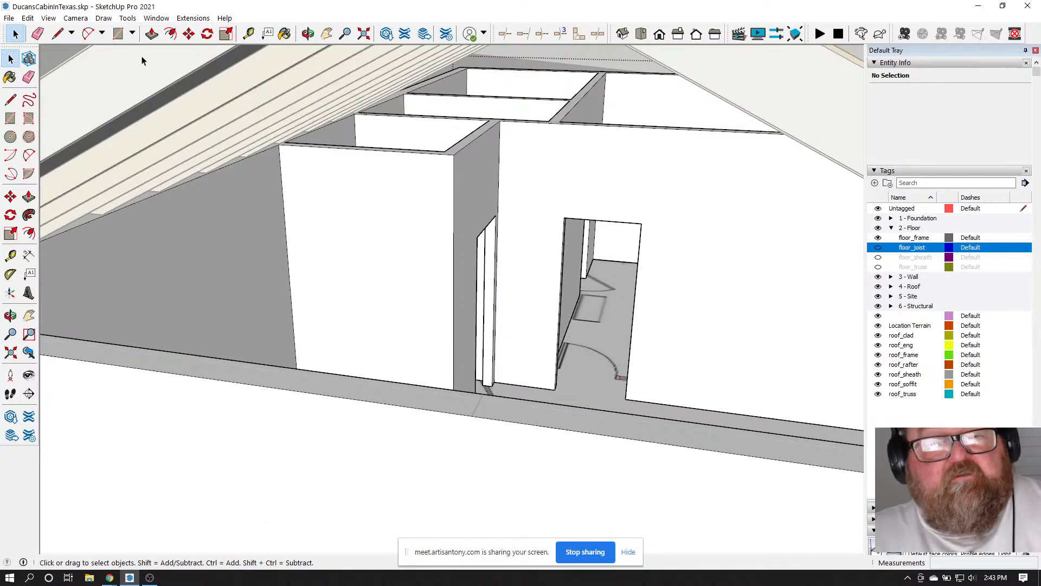
click(57, 34)
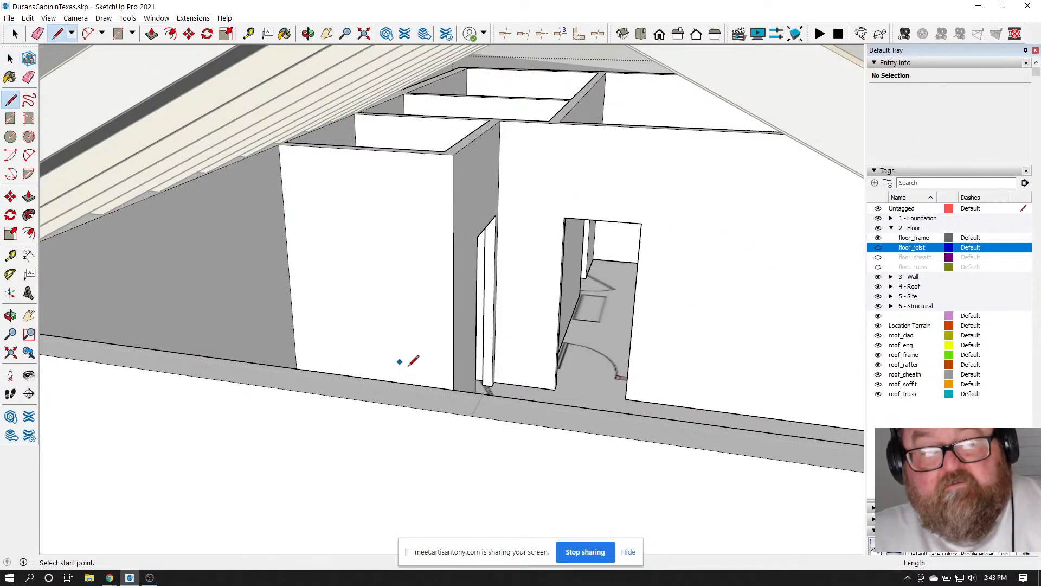
click(472, 415)
click(484, 391)
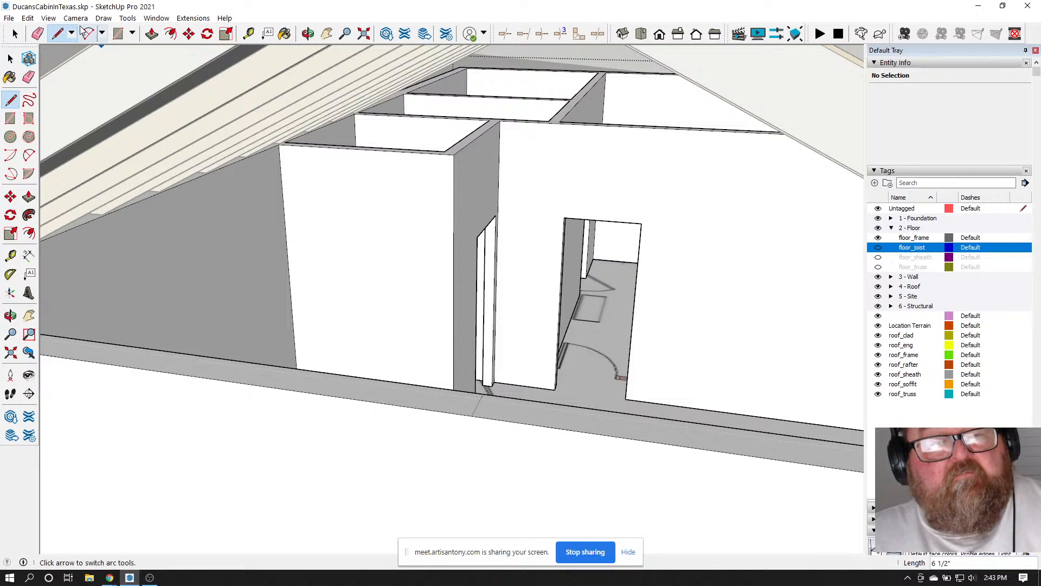
Move the midpoint edge of the gable-end wall straight up 4' 9 1/4" to meet the underside of the roof peak
key(space)
middle_drag(521, 314, 500, 372)
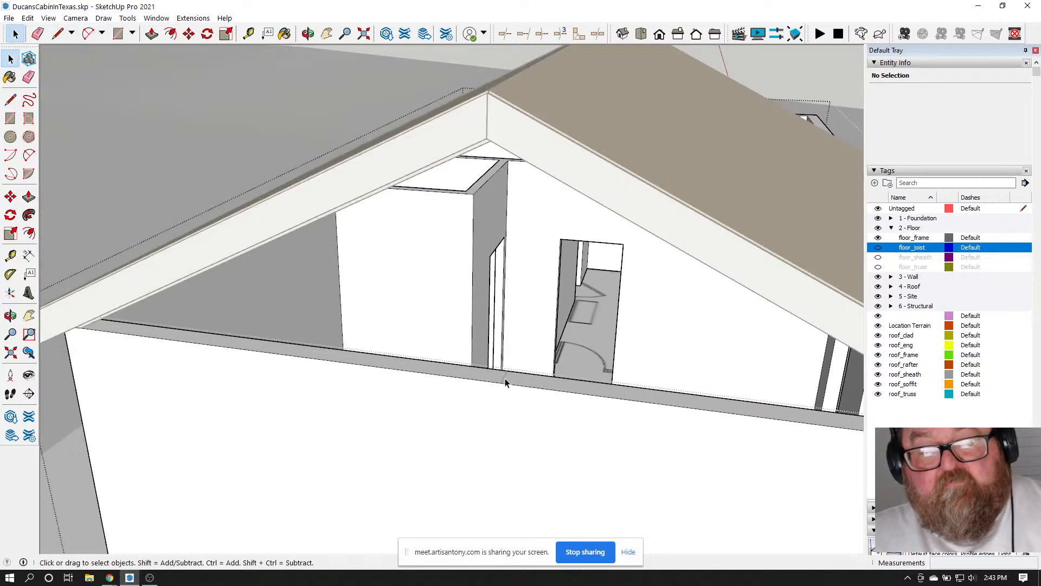
click(506, 379)
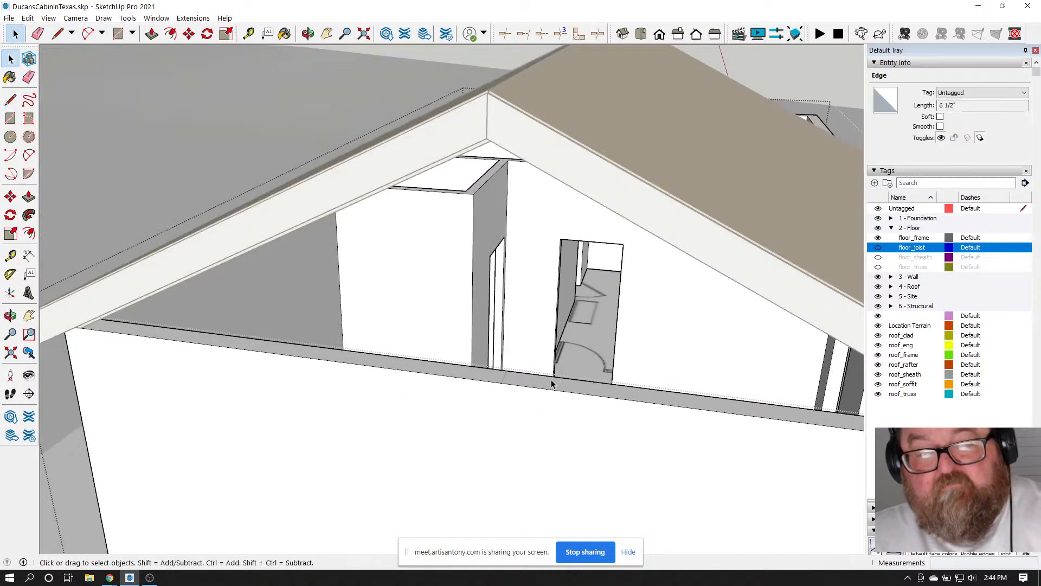
drag(488, 368, 537, 399)
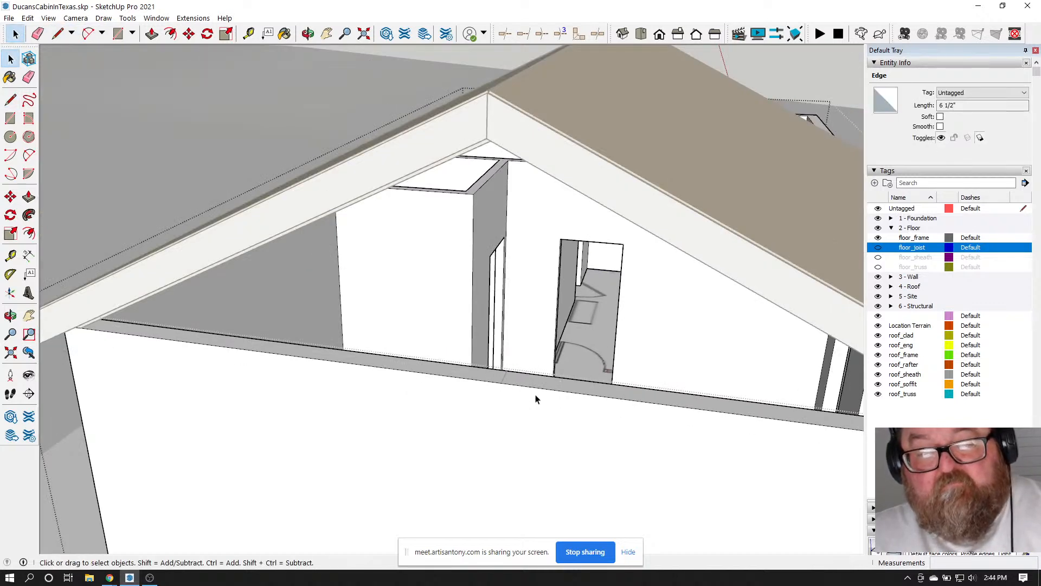
click(189, 34)
click(501, 382)
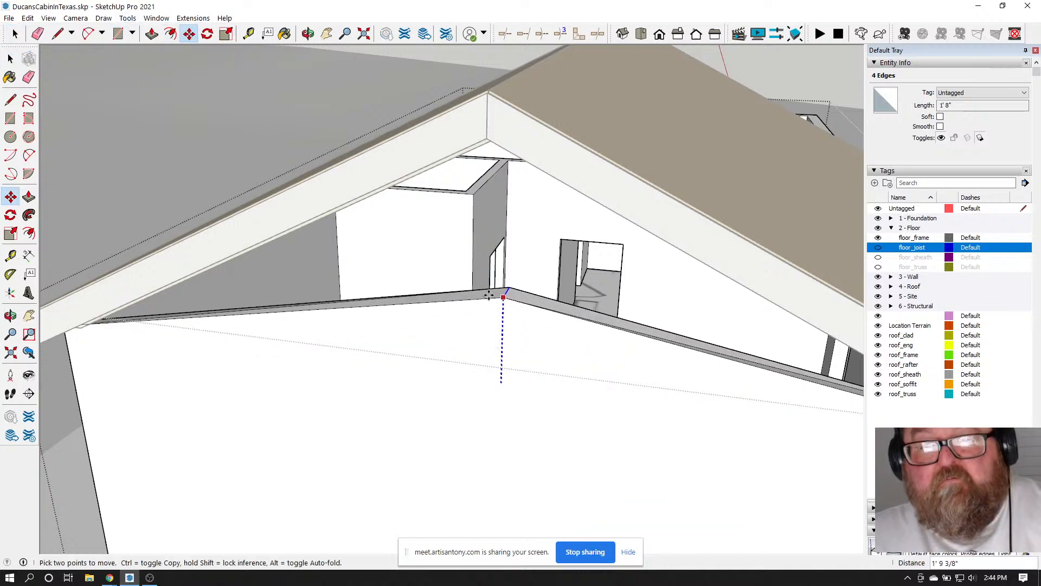
click(491, 148)
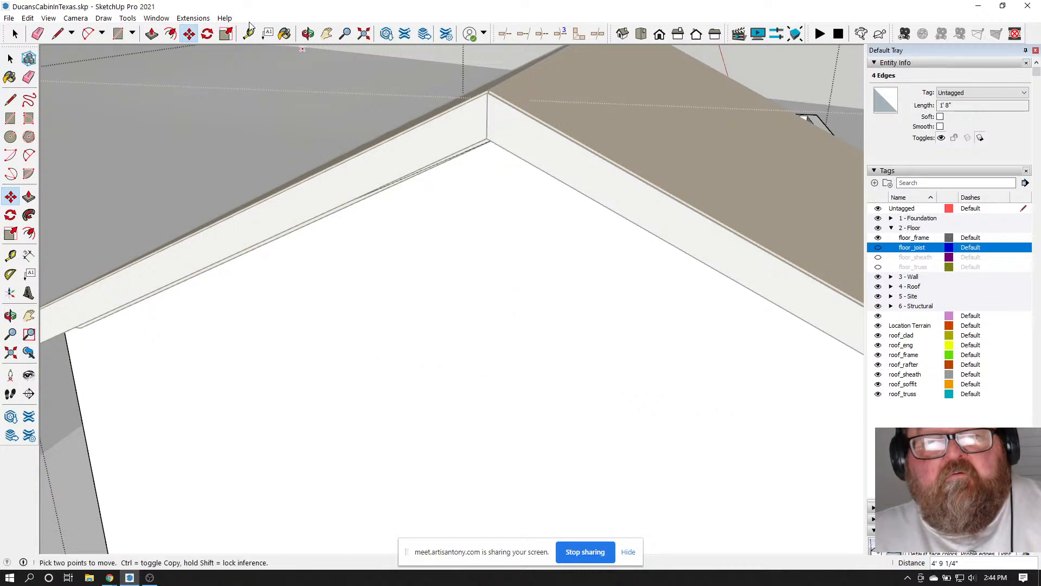
Place a guide parallel to the side wall through the midpoint of the interior cross wall under the roof's other gable end
click(308, 33)
drag(353, 66, 382, 211)
scroll(425, 209, down, 5)
scroll(418, 323, down, 3)
scroll(396, 379, down, 3)
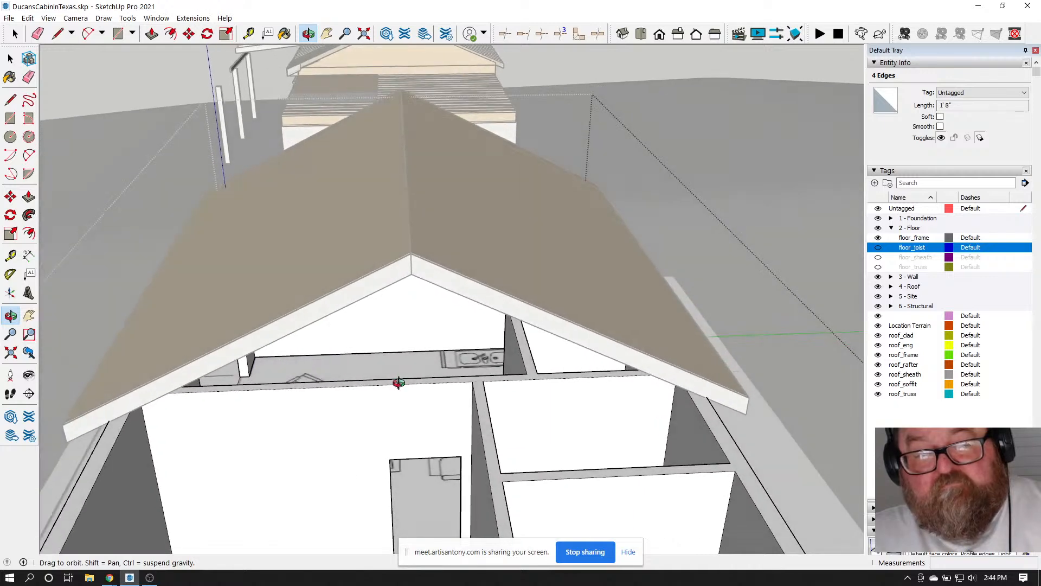
scroll(399, 395, up, 7)
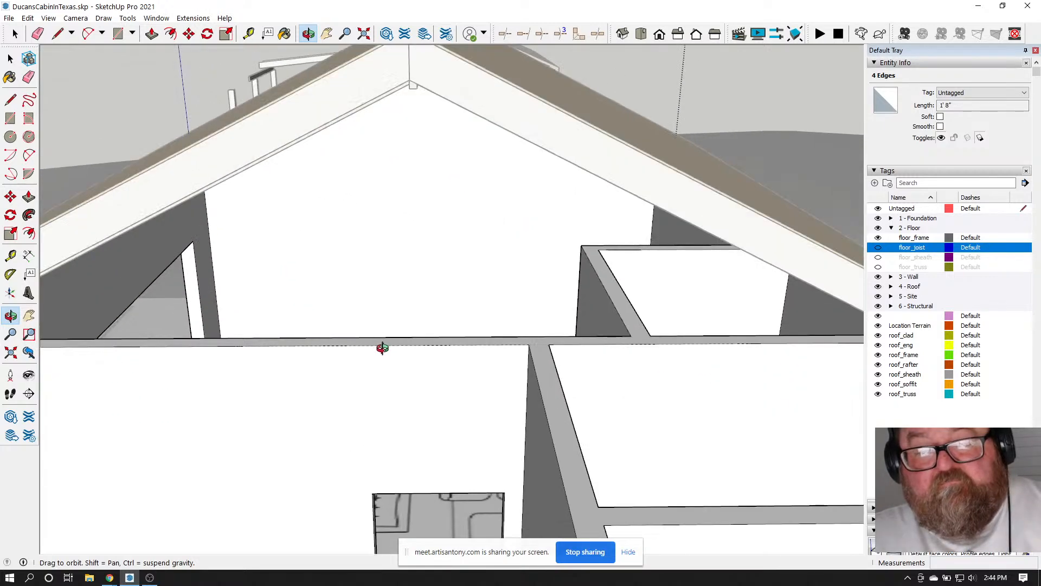
scroll(391, 299, down, 6)
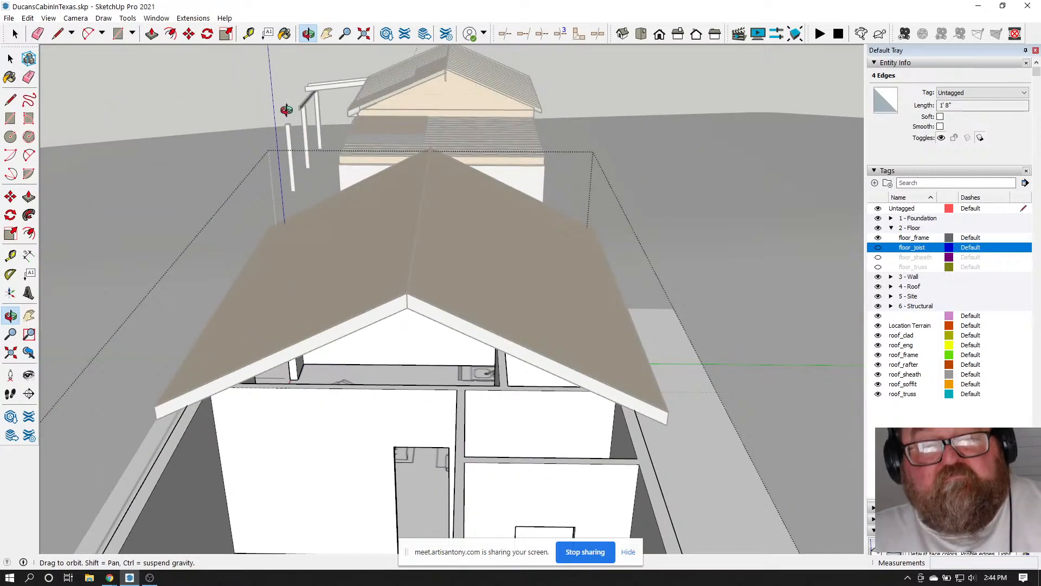
click(251, 34)
click(174, 425)
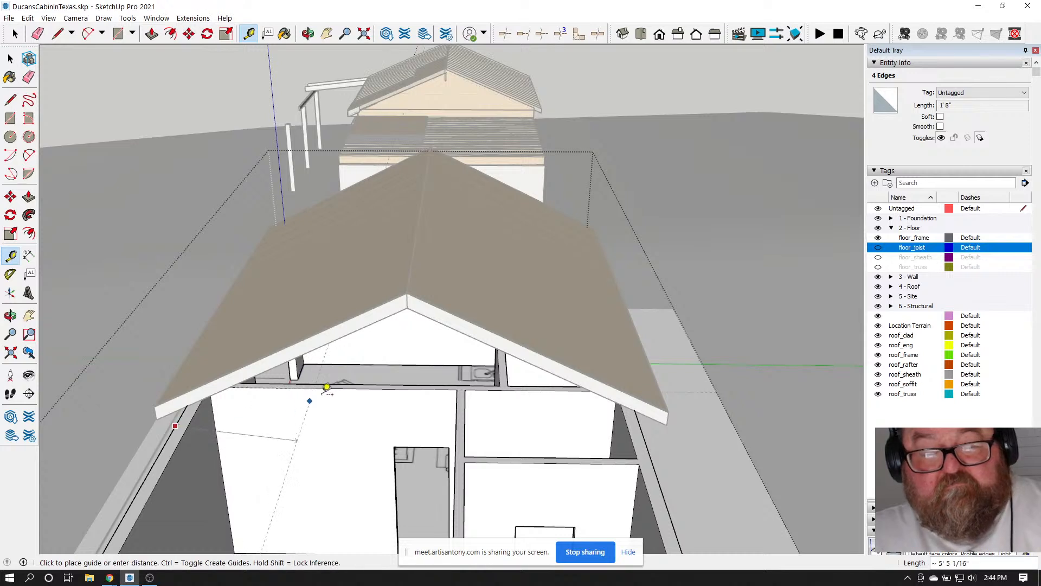
click(420, 385)
Draw a 4 1/2" edge across the top of the interior cross wall along the centre guide
scroll(426, 375, up, 5)
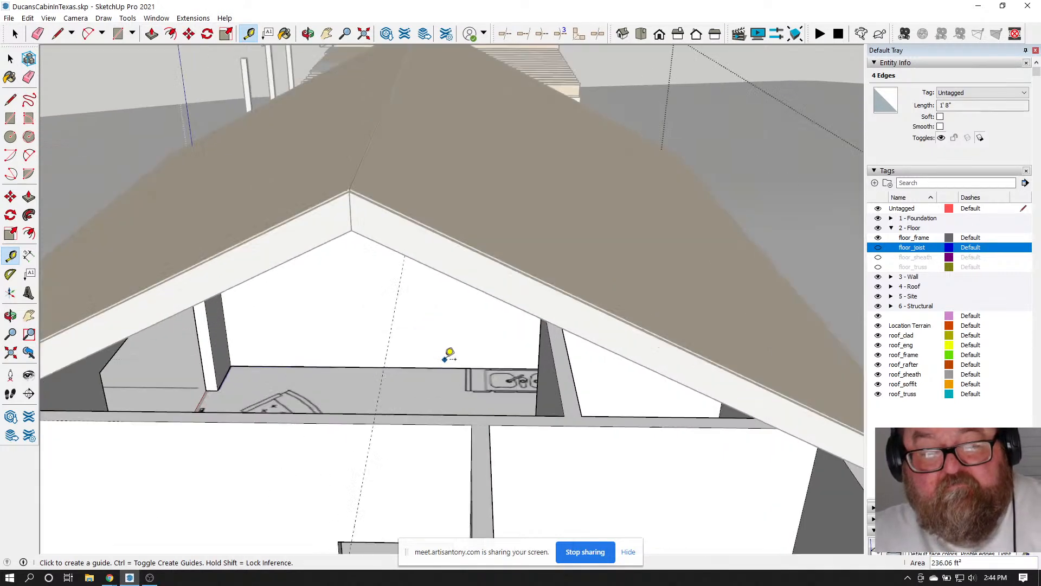
click(57, 33)
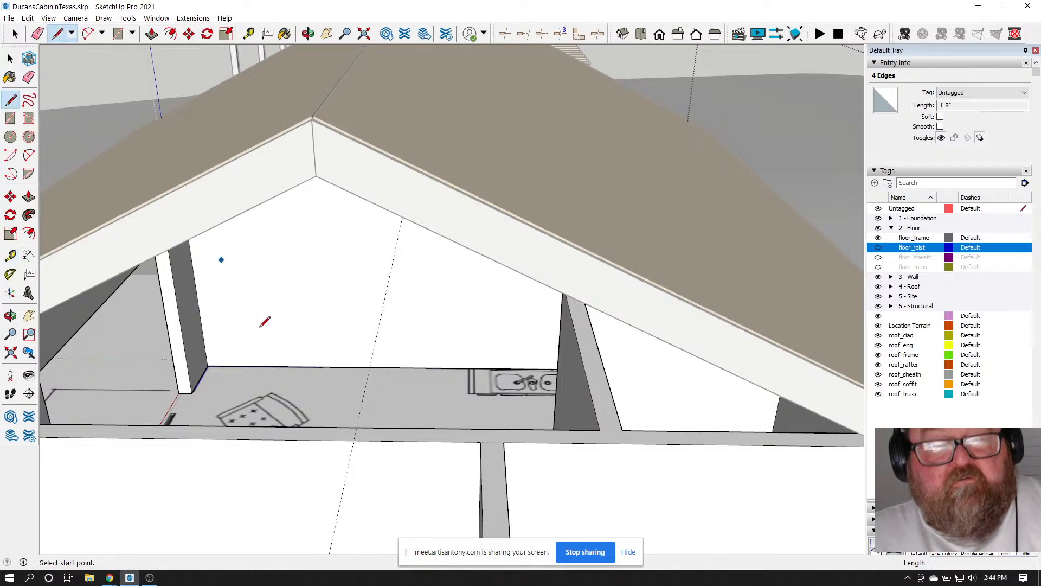
scroll(282, 326, up, 3)
click(415, 500)
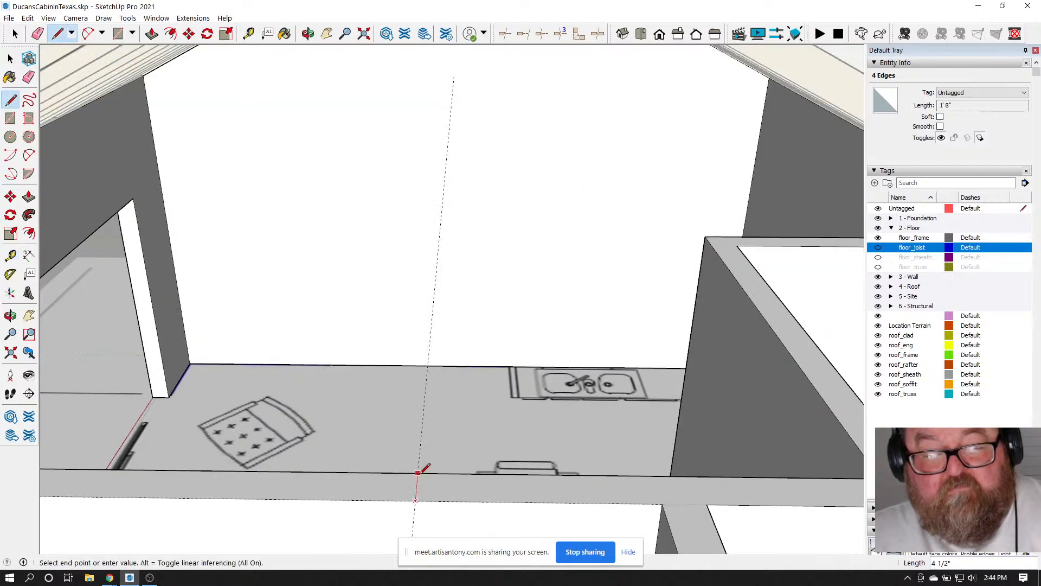
click(418, 473)
scroll(430, 422, down, 3)
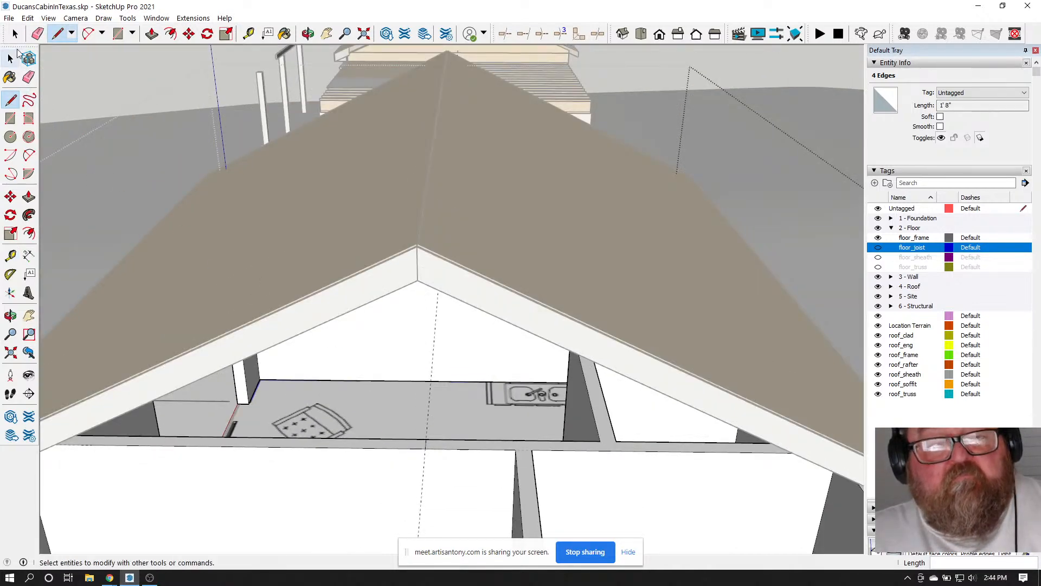
Try to move the 4 1/2" centre edge on top of the interior cross wall up toward the roof peak
click(11, 57)
click(426, 444)
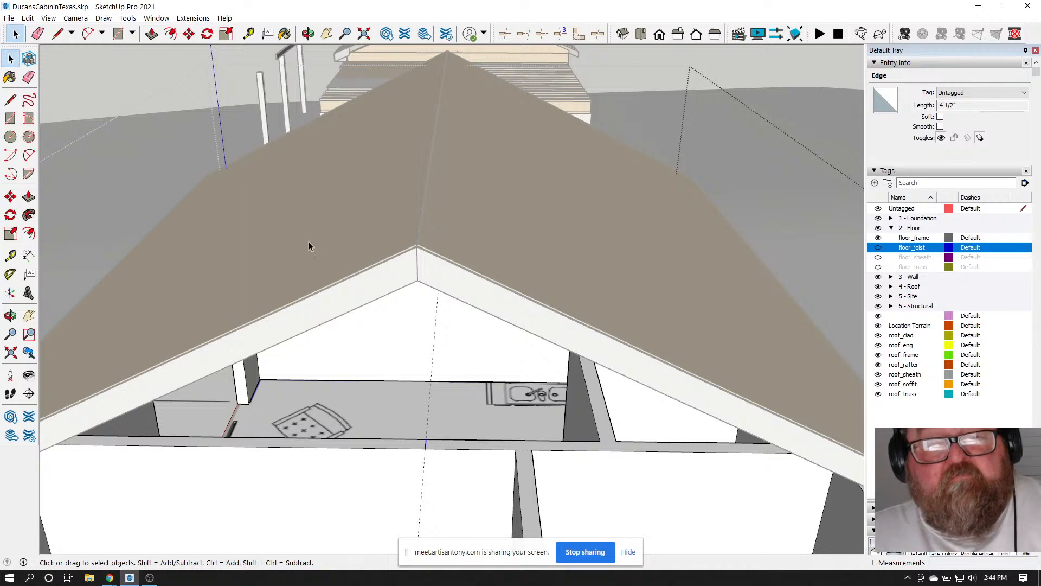
click(189, 35)
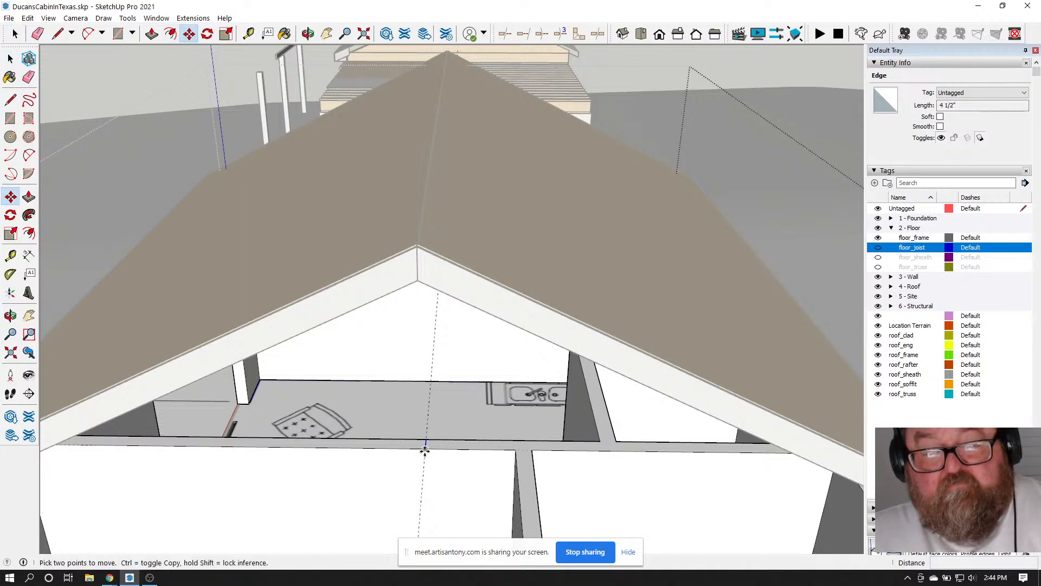
click(307, 33)
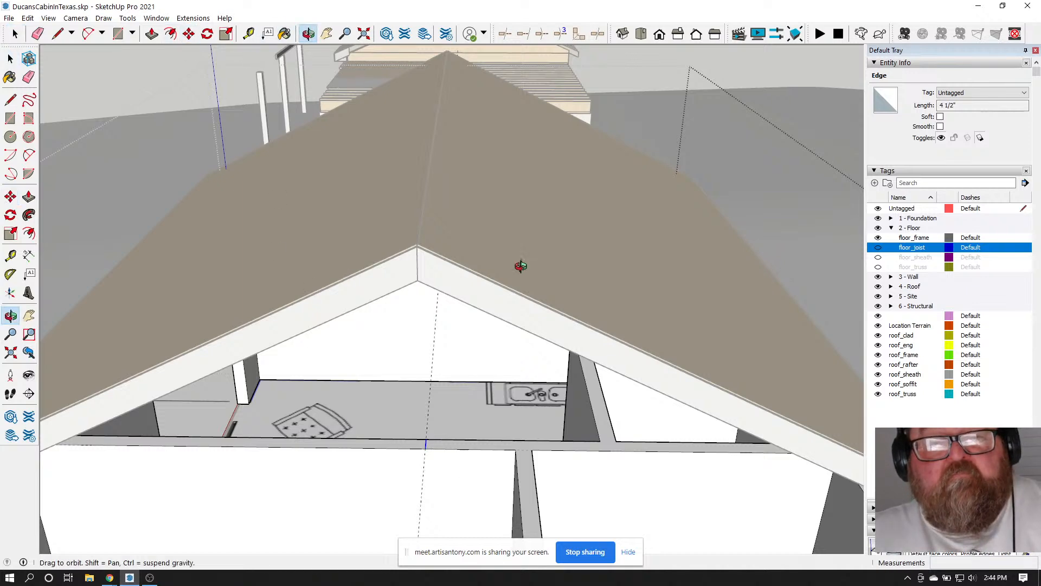
drag(523, 265, 485, 223)
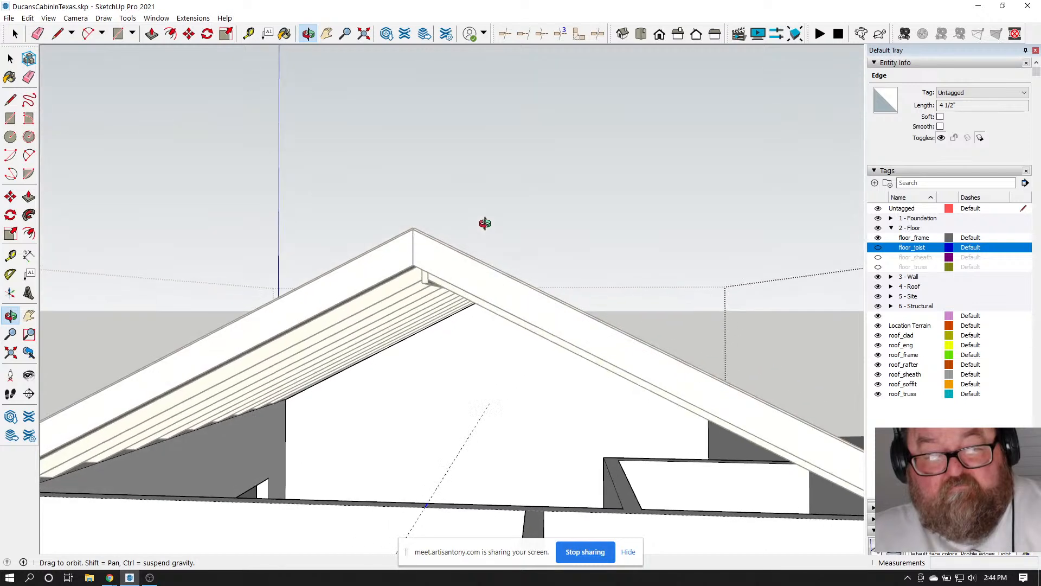
click(188, 33)
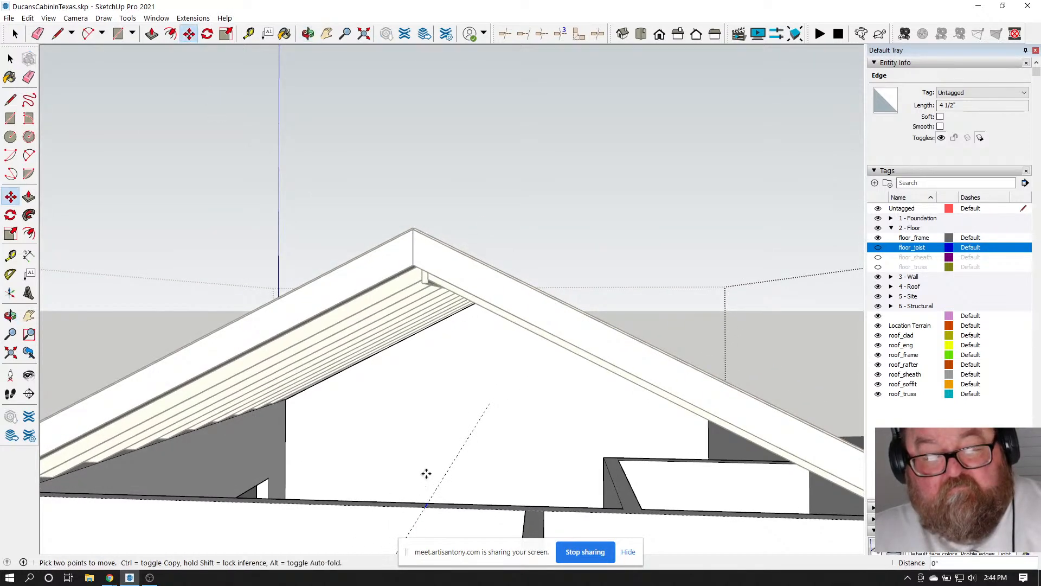
Reselect the cross wall's centre edge and try to raise it from a view beneath the roof
click(16, 33)
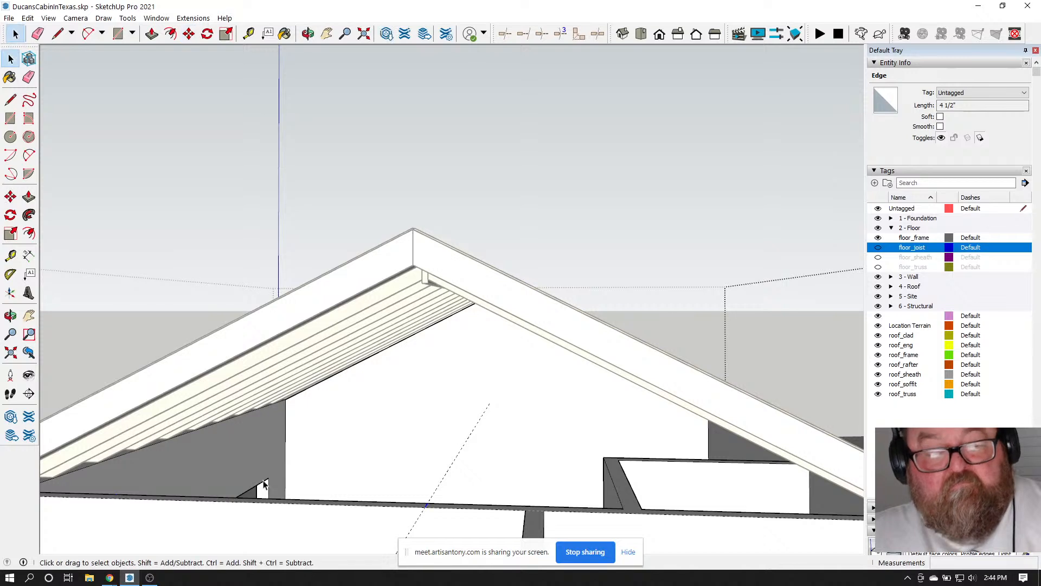
click(296, 518)
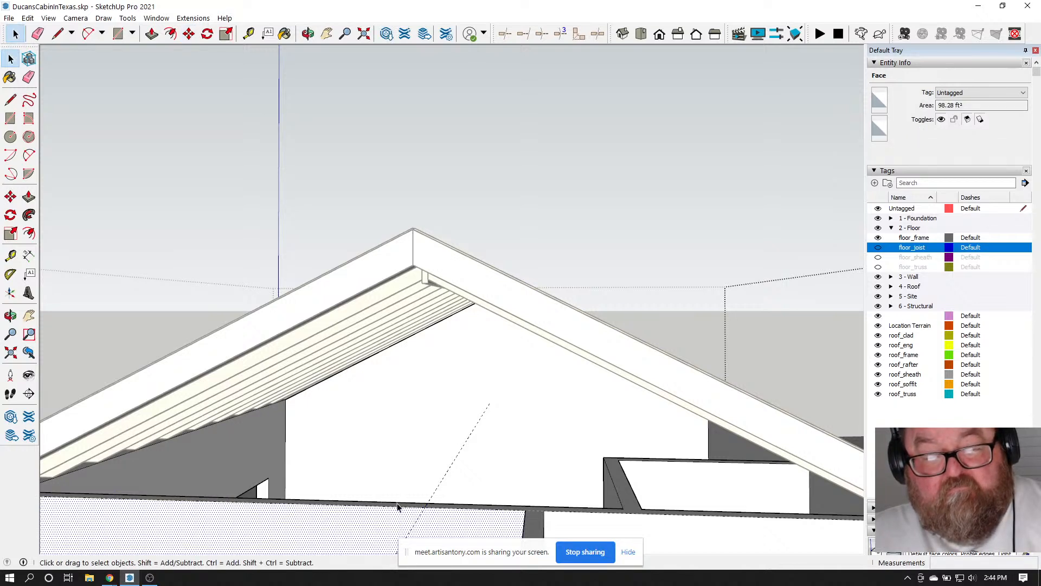
drag(398, 489, 447, 524)
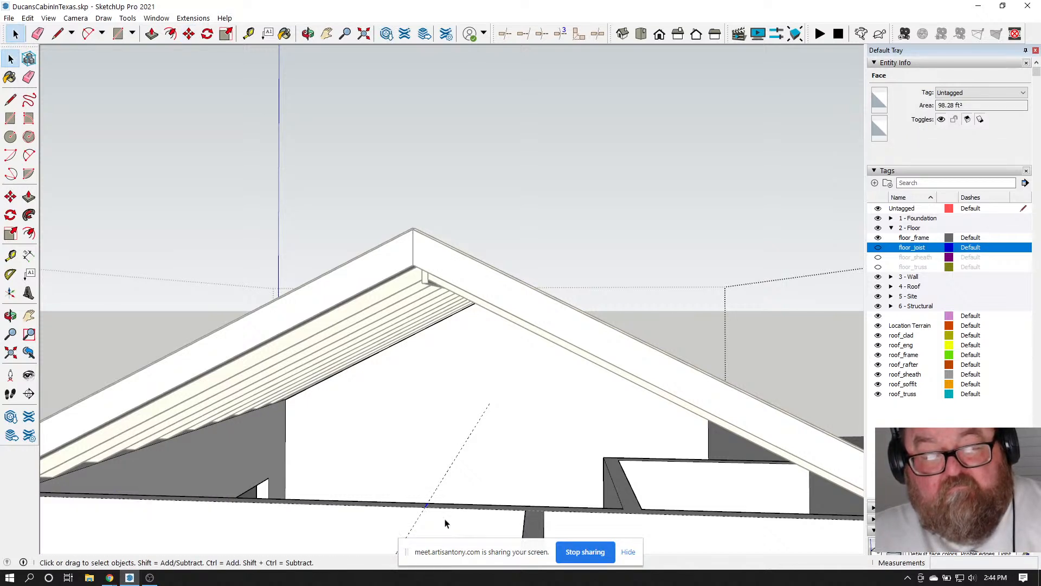
click(188, 33)
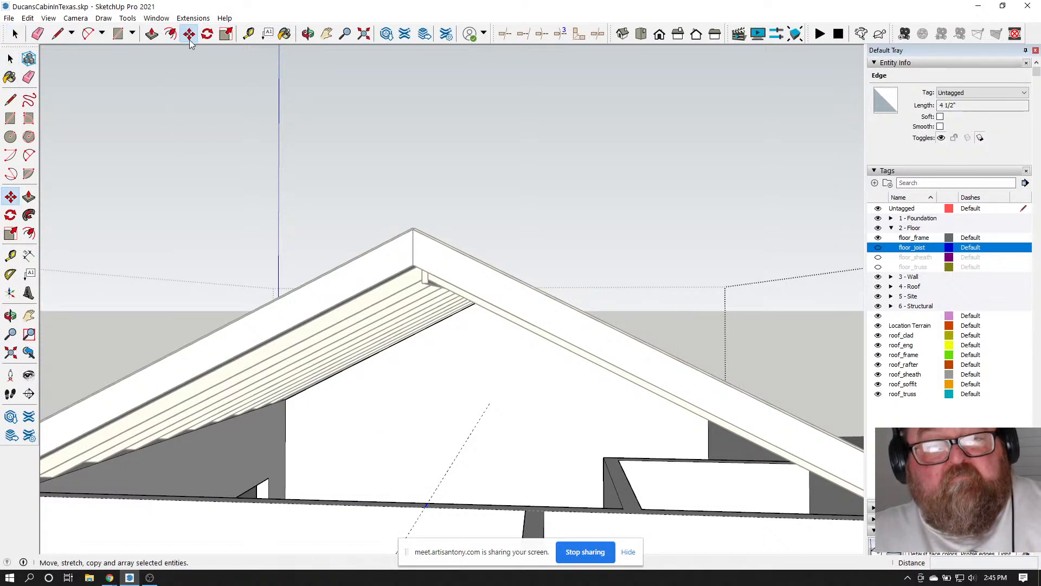
click(424, 506)
key(o)
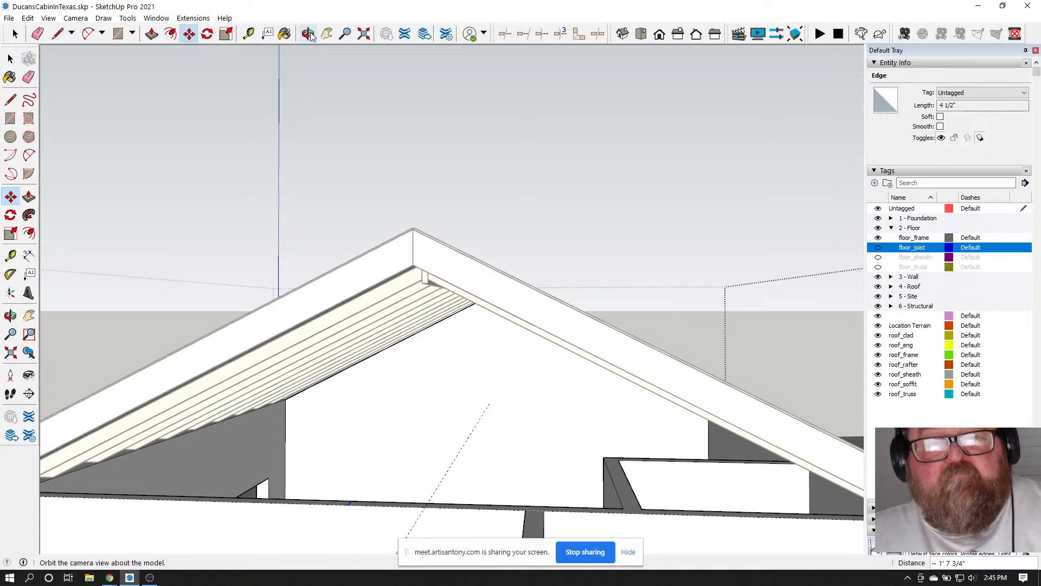
drag(374, 255, 335, 374)
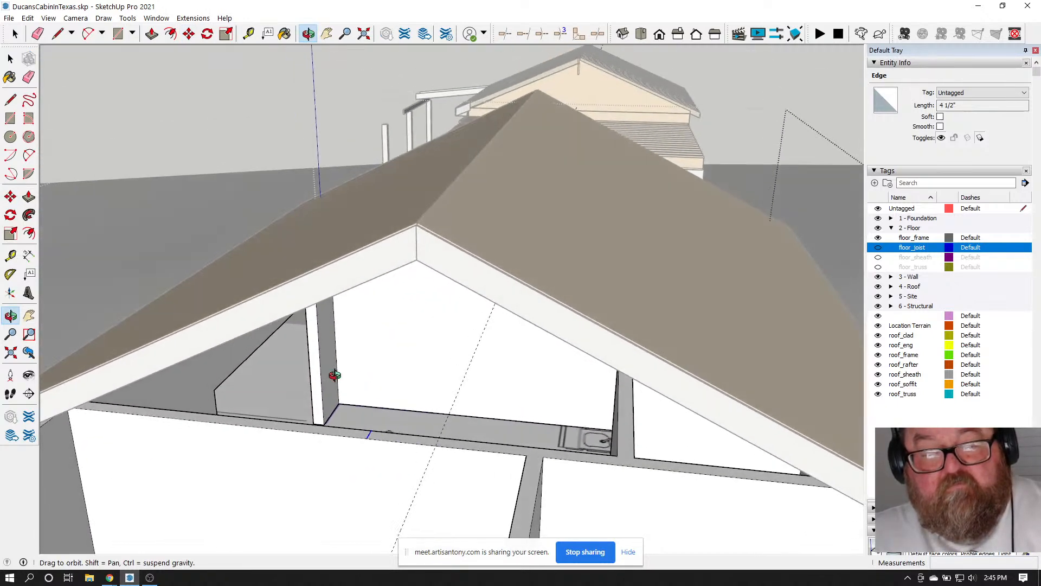
click(189, 34)
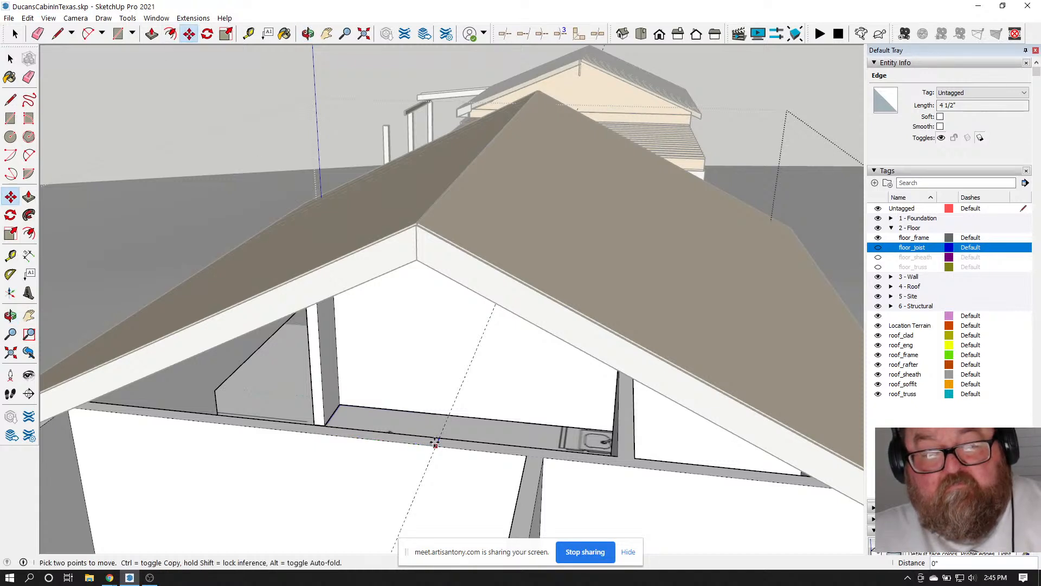
middle_drag(444, 458, 244, 399)
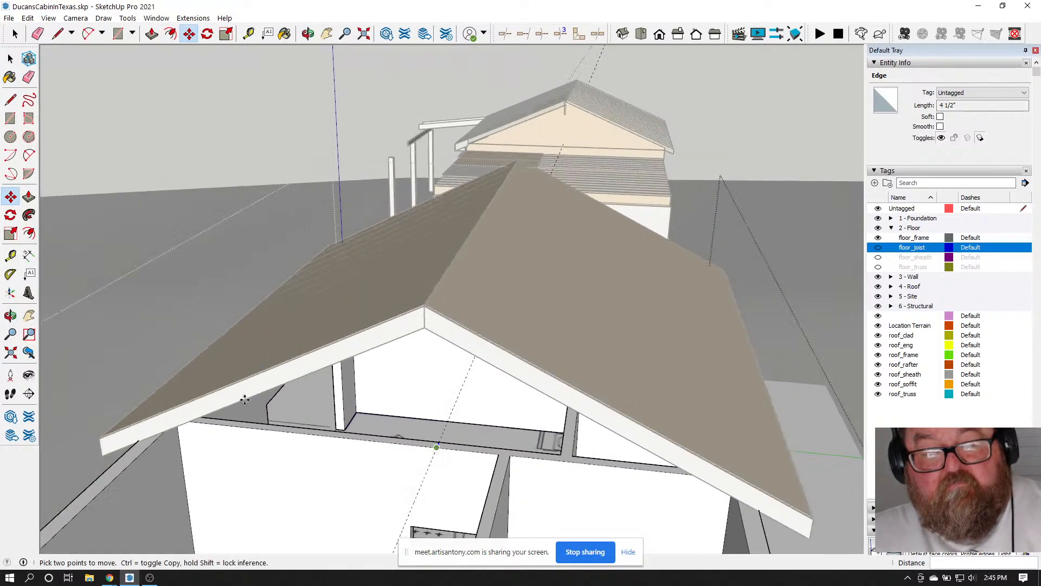
Try again to raise the cross wall's centre edge to the peak after selecting it from a closer view
click(15, 34)
click(358, 456)
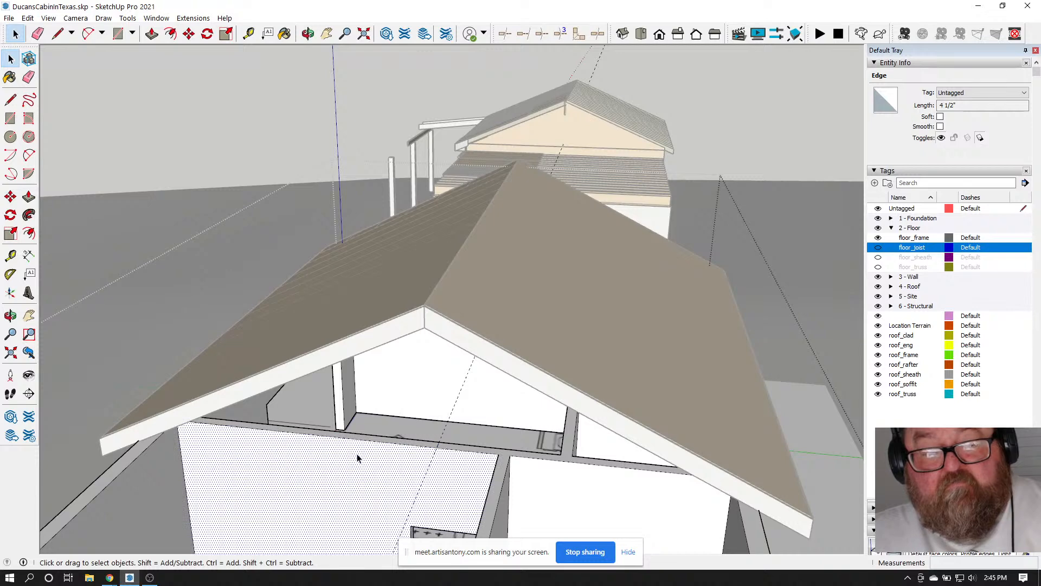
scroll(359, 456, up, 3)
scroll(444, 459, up, 4)
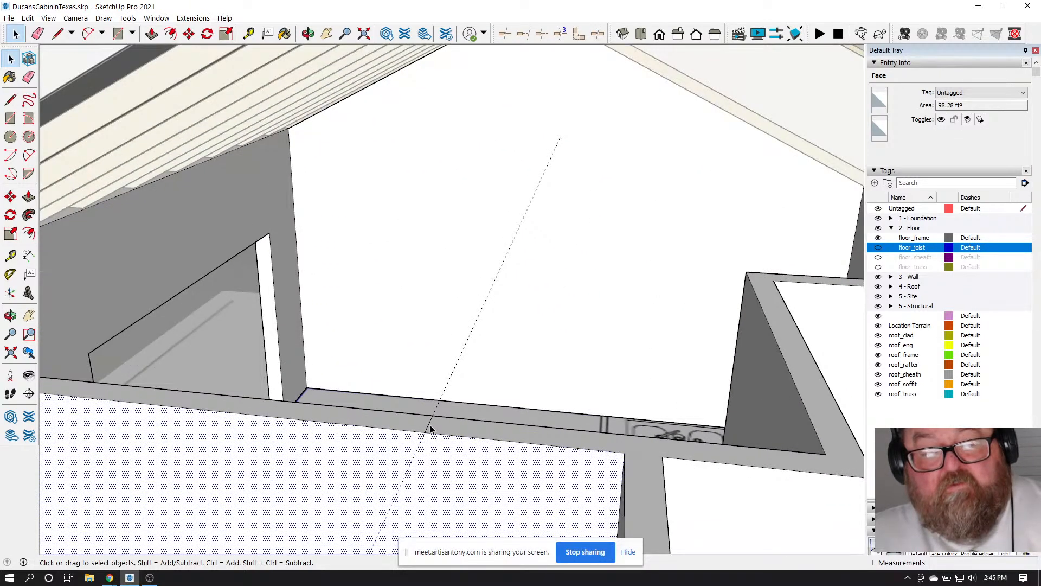
click(430, 425)
scroll(437, 434, down, 3)
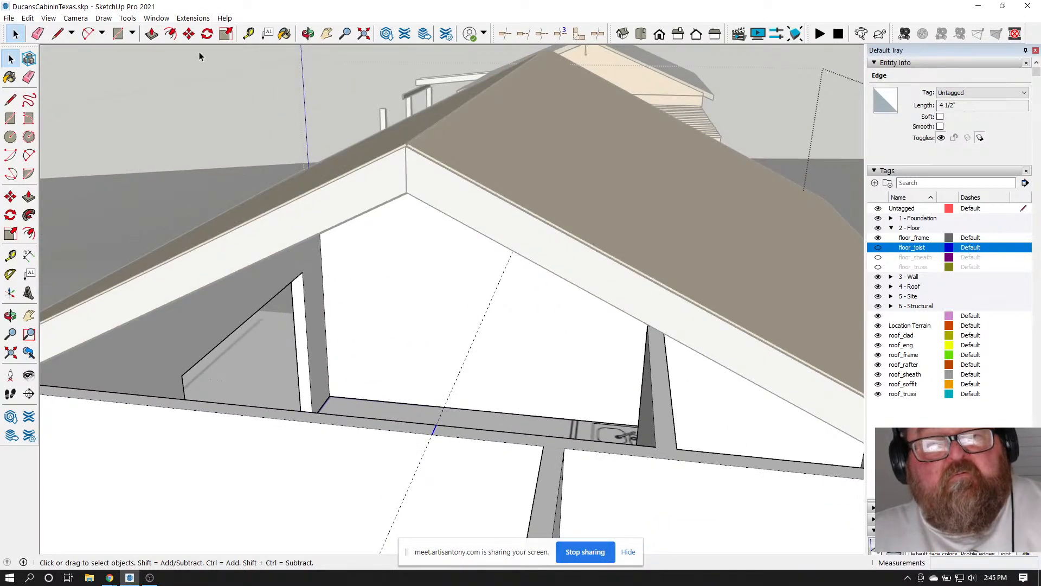
key(m)
click(432, 432)
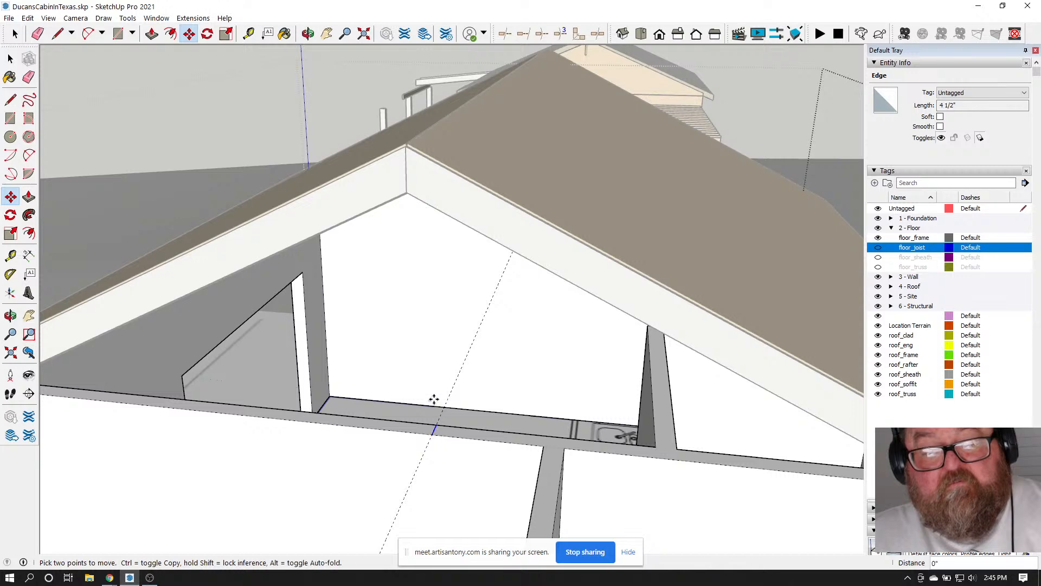
click(382, 387)
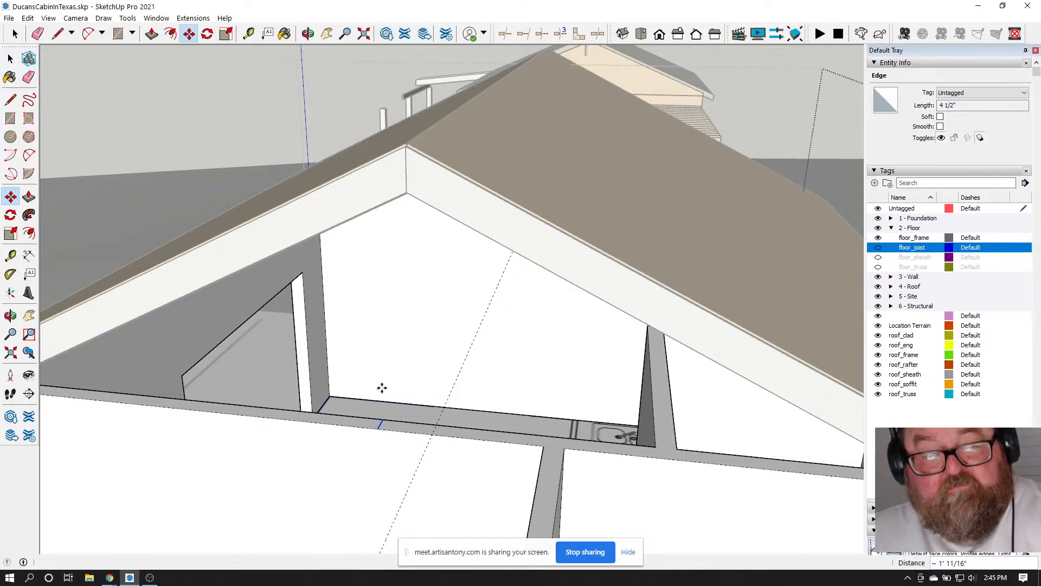
key(Escape)
middle_drag(382, 387, 69, 166)
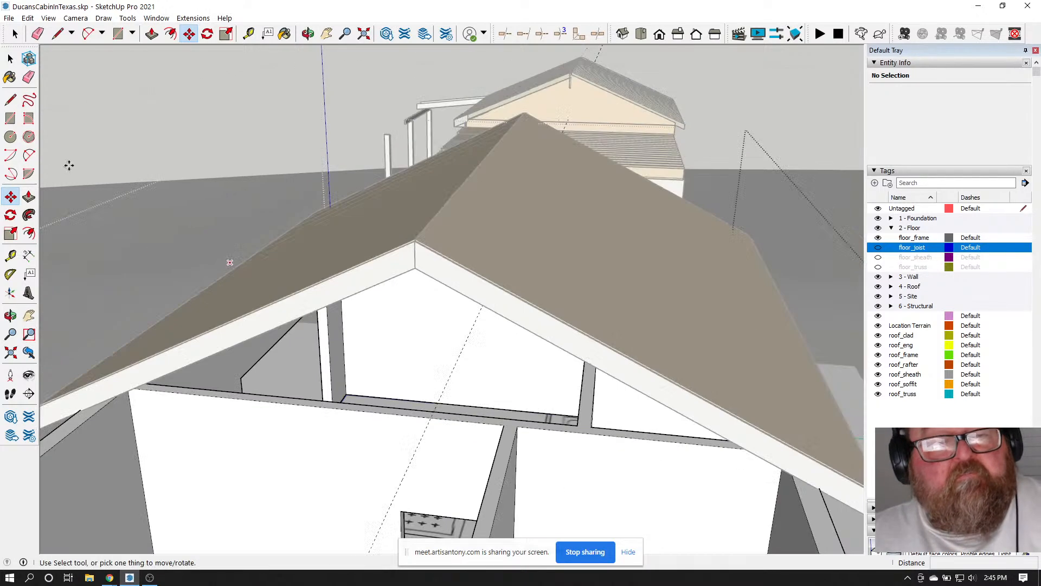
Redraw the edge across the top of the interior cross wall along the centre guide
click(15, 34)
click(301, 435)
scroll(466, 415, up, 6)
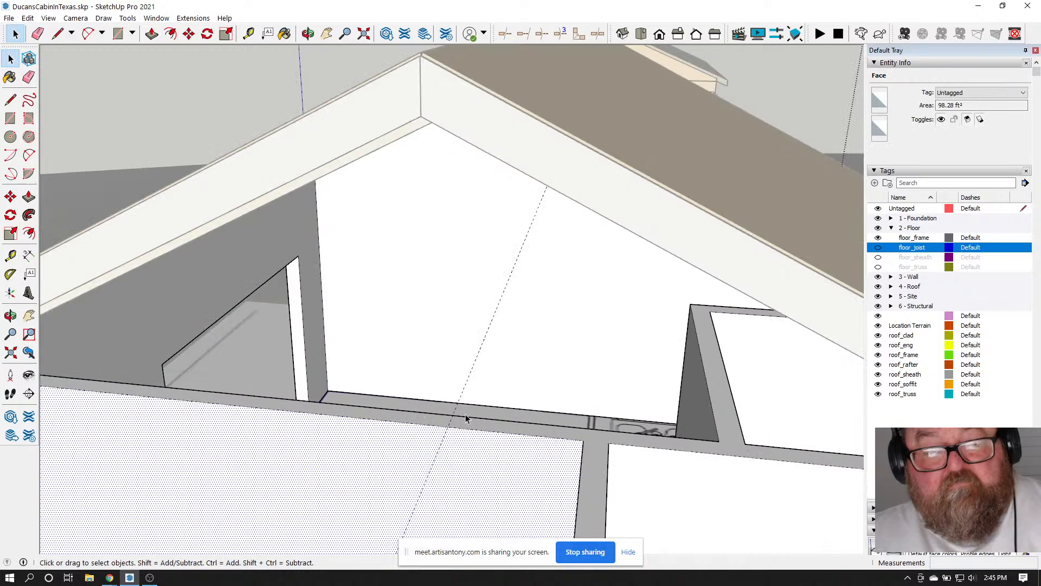
scroll(463, 416, down, 3)
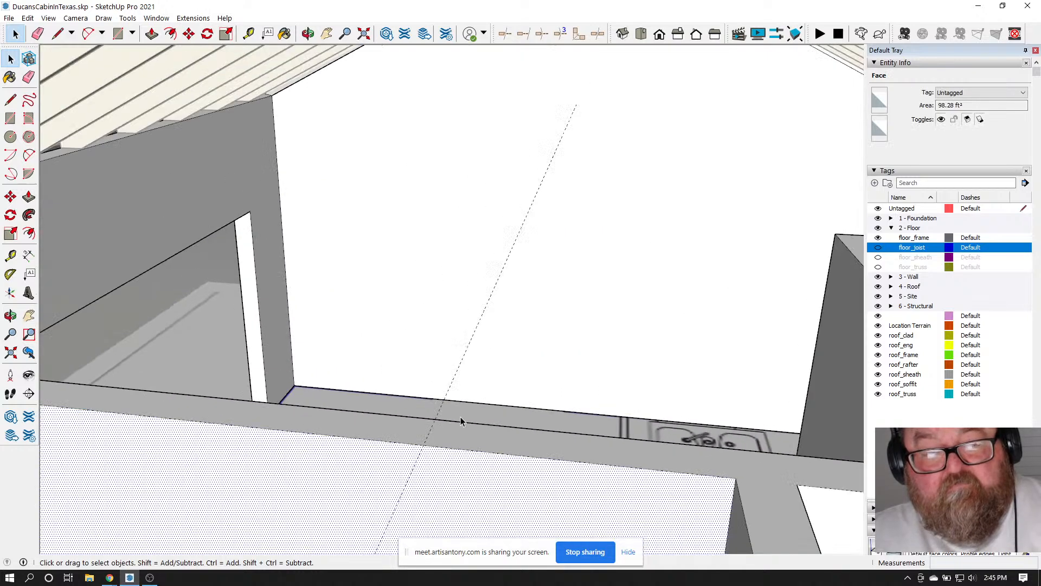
click(57, 34)
click(422, 445)
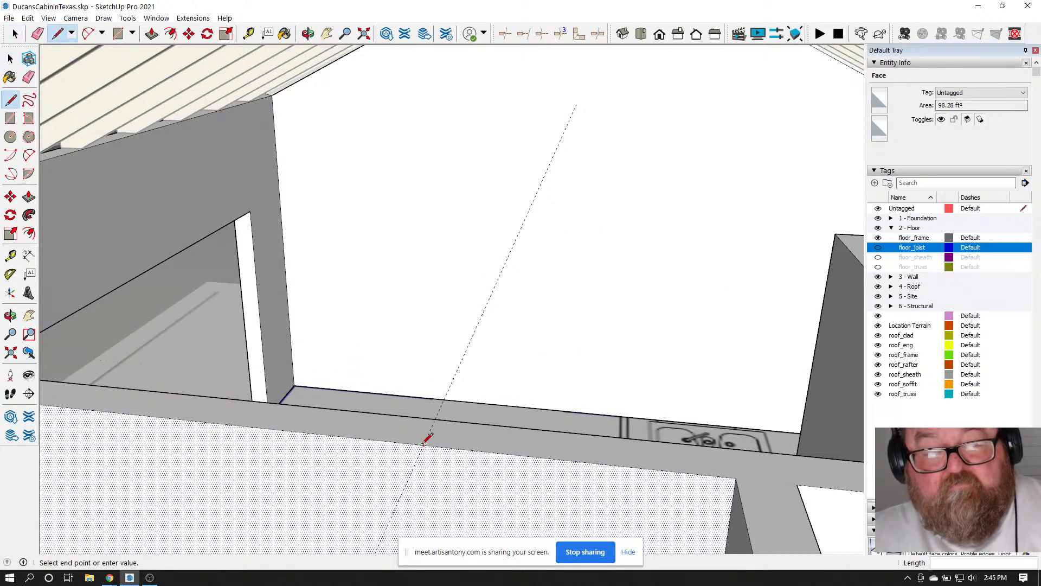
click(446, 397)
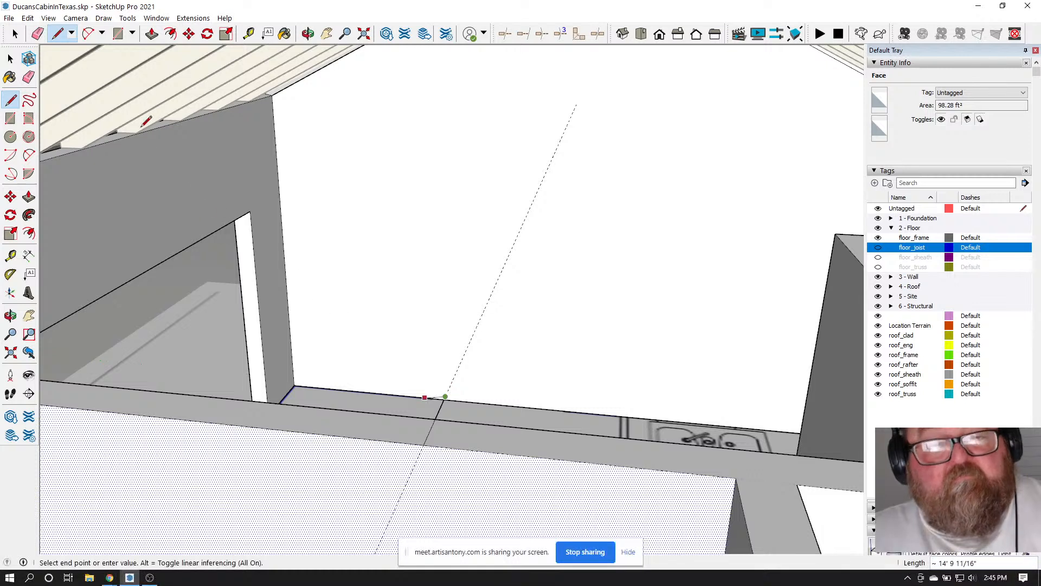
Erase the line segment running past the cross wall together with the centre guide, and select the remaining 4 1/2" edge
key(e)
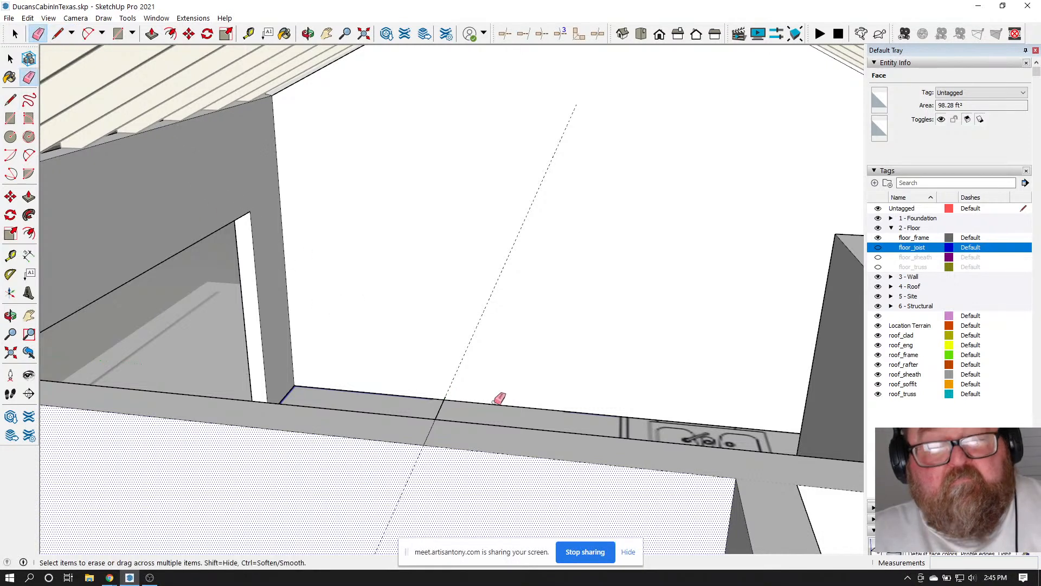
click(441, 406)
key(space)
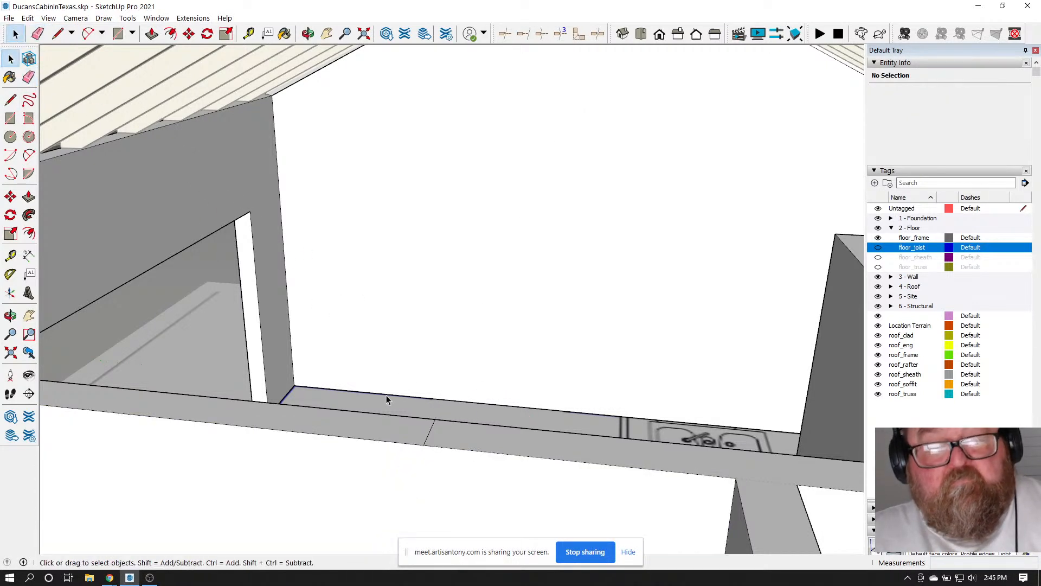
click(428, 434)
Examine the cross wall's centre edge and the surrounding interior walls under the gable roof from several angles
scroll(428, 426, down, 6)
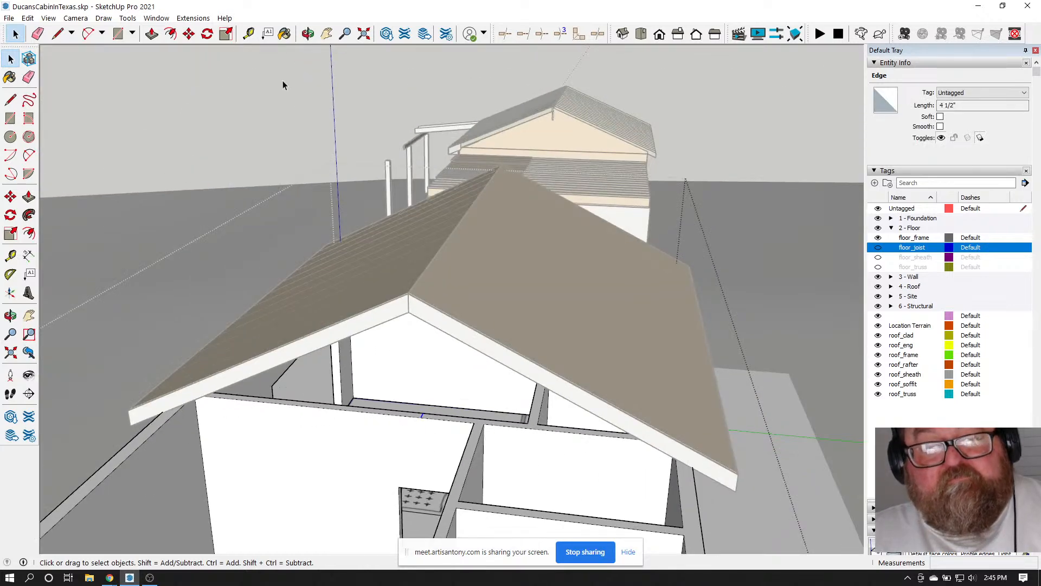
click(308, 34)
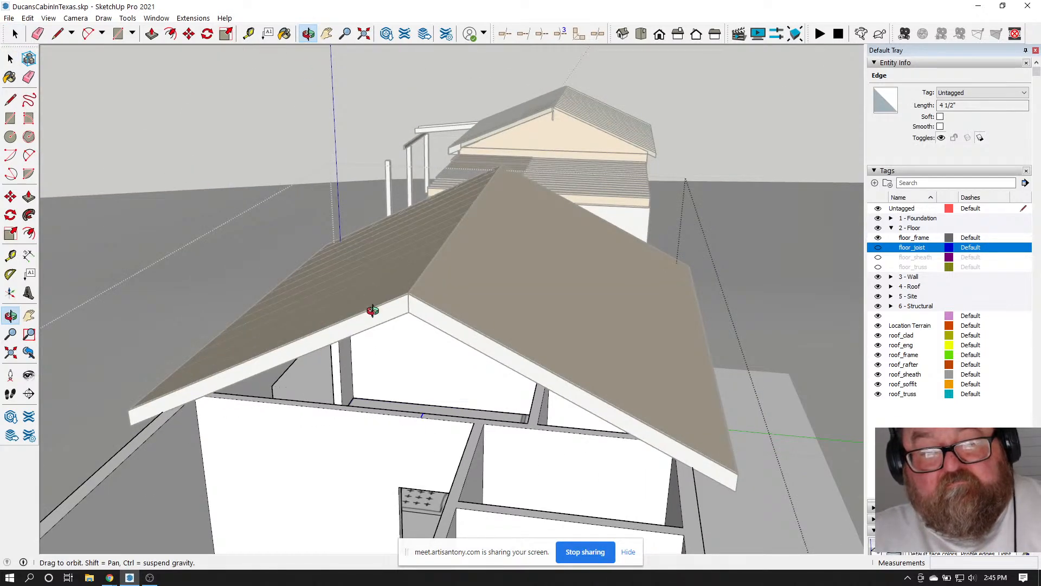
scroll(373, 310, up, 10)
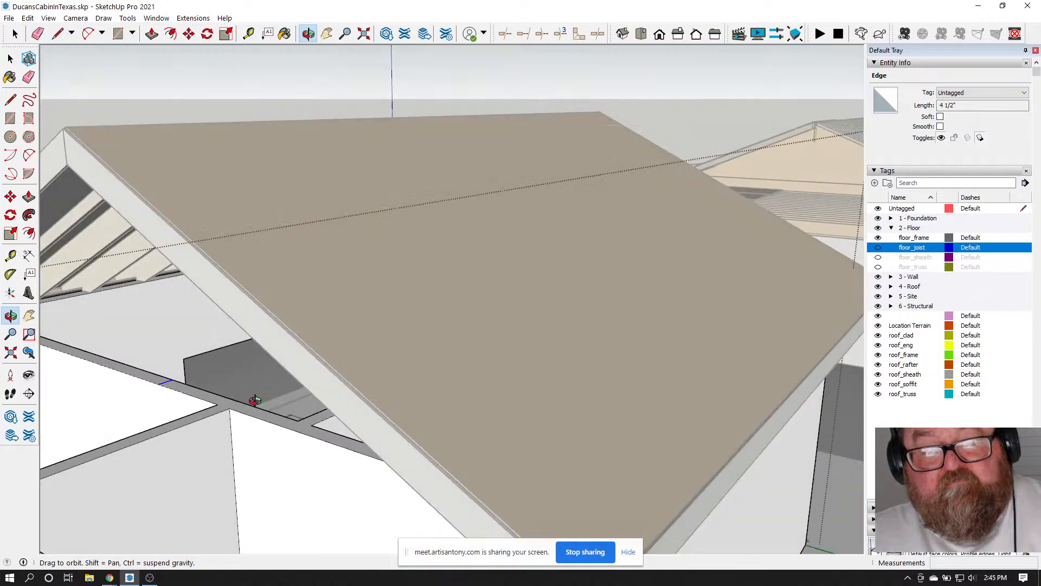
scroll(255, 400, down, 10)
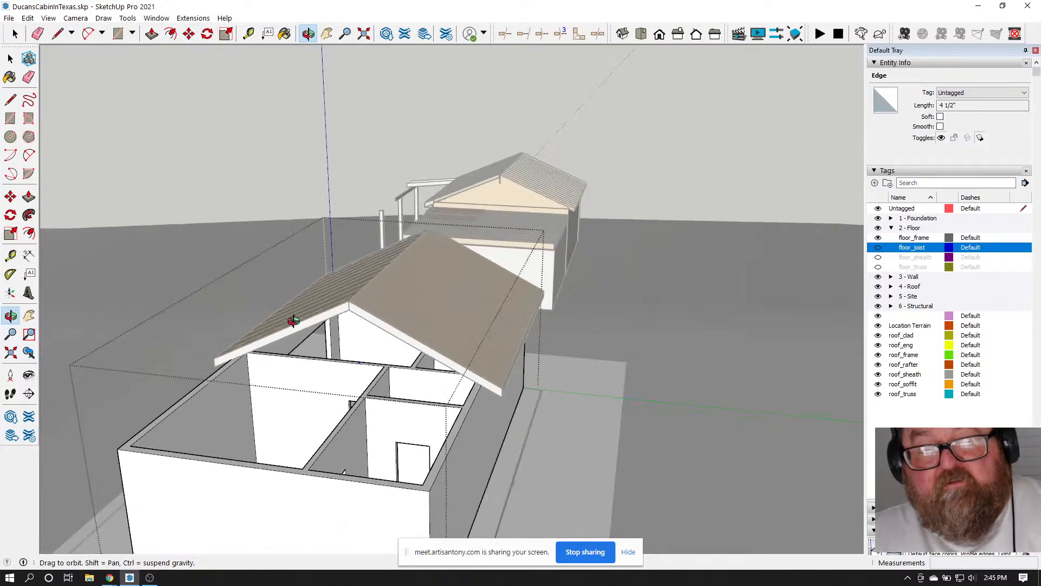
scroll(294, 321, down, 4)
drag(272, 382, 555, 442)
scroll(305, 367, down, 2)
mouse_move(305, 367)
mouse_down()
mouse_move(540, 329)
mouse_move(544, 301)
mouse_up()
mouse_move(420, 376)
mouse_down()
mouse_move(418, 495)
mouse_move(495, 420)
mouse_move(520, 412)
mouse_move(279, 302)
mouse_move(272, 322)
mouse_move(179, 400)
mouse_move(274, 465)
mouse_up()
scroll(418, 279, up, 2)
scroll(471, 291, up, 3)
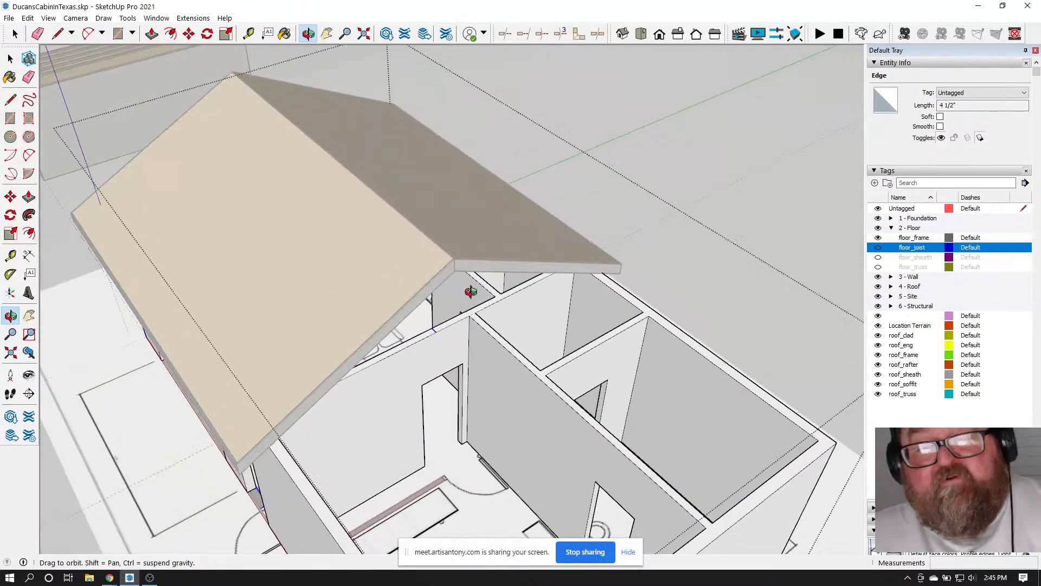
scroll(471, 291, up, 1)
scroll(443, 326, down, 3)
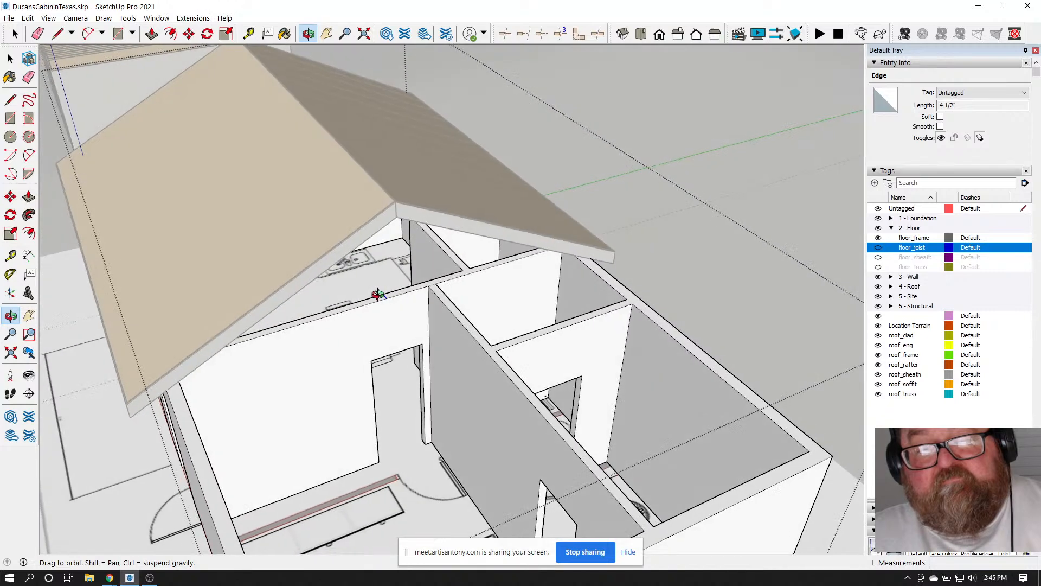
scroll(496, 332, up, 3)
Exit the wall group and try to hide the roof using the 4 - Roof tag folder
click(16, 34)
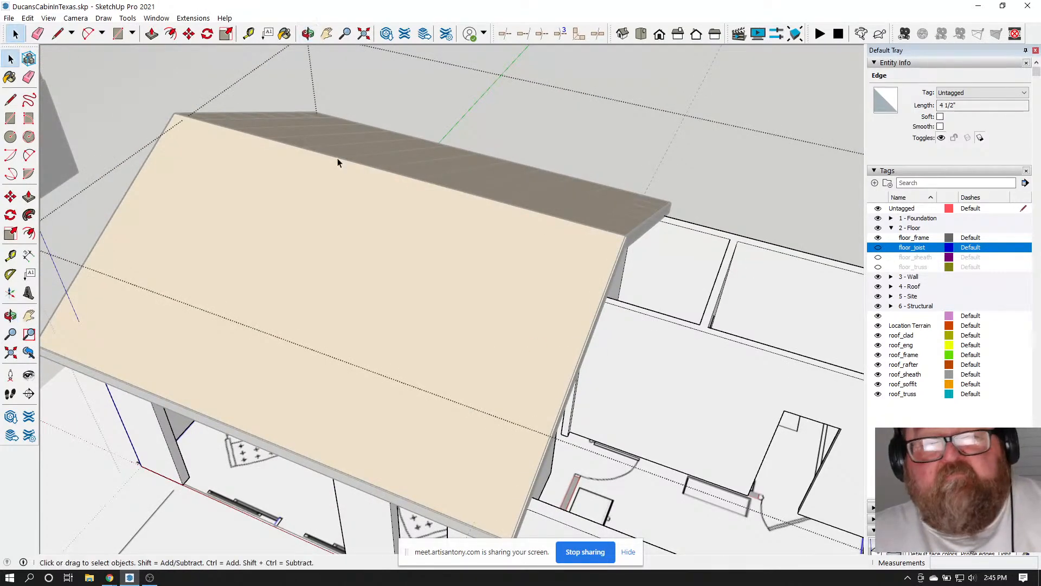
scroll(337, 158, down, 3)
scroll(657, 126, up, 2)
click(656, 126)
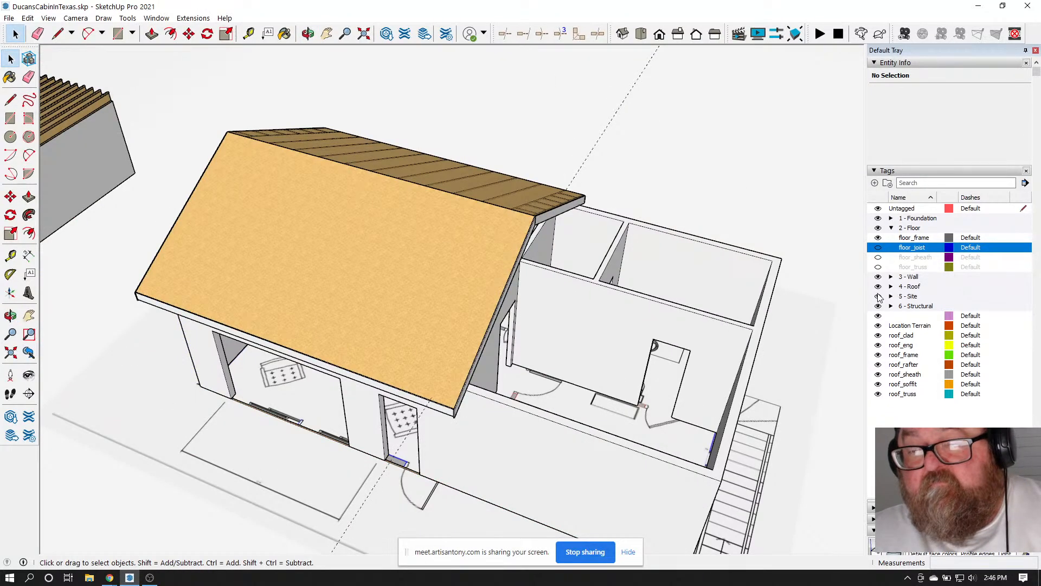
click(878, 287)
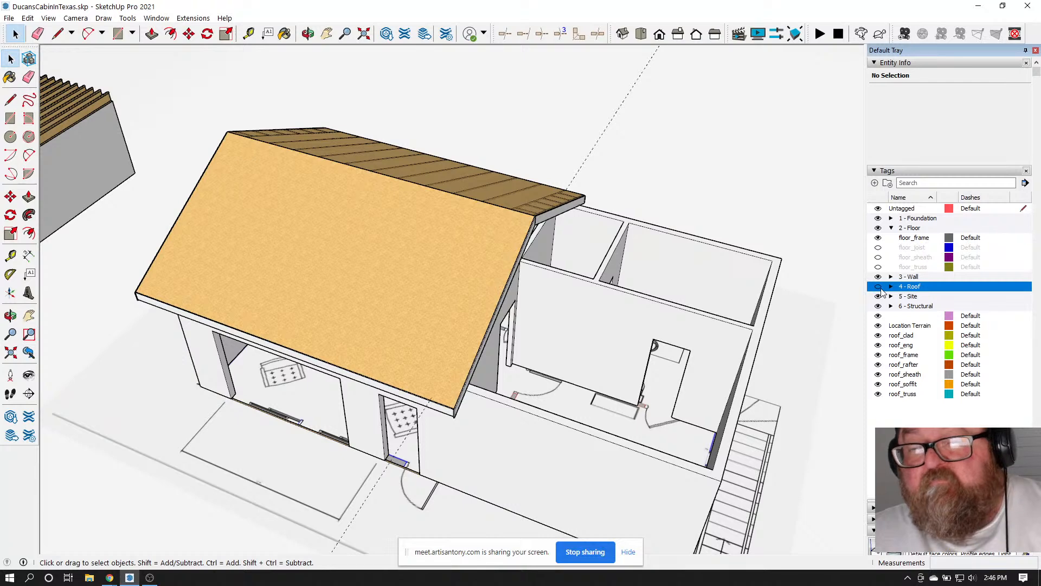
scroll(407, 207, down, 2)
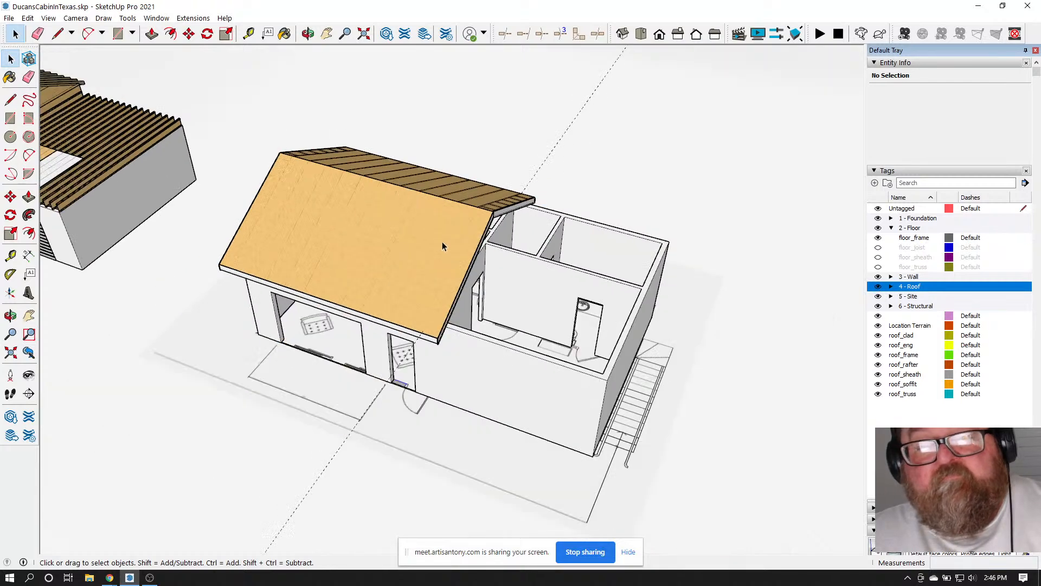
Put all seven loose roof tags, from roof_clad to roof_truss, into the 4 - Roof tag folder and hide that folder
click(420, 201)
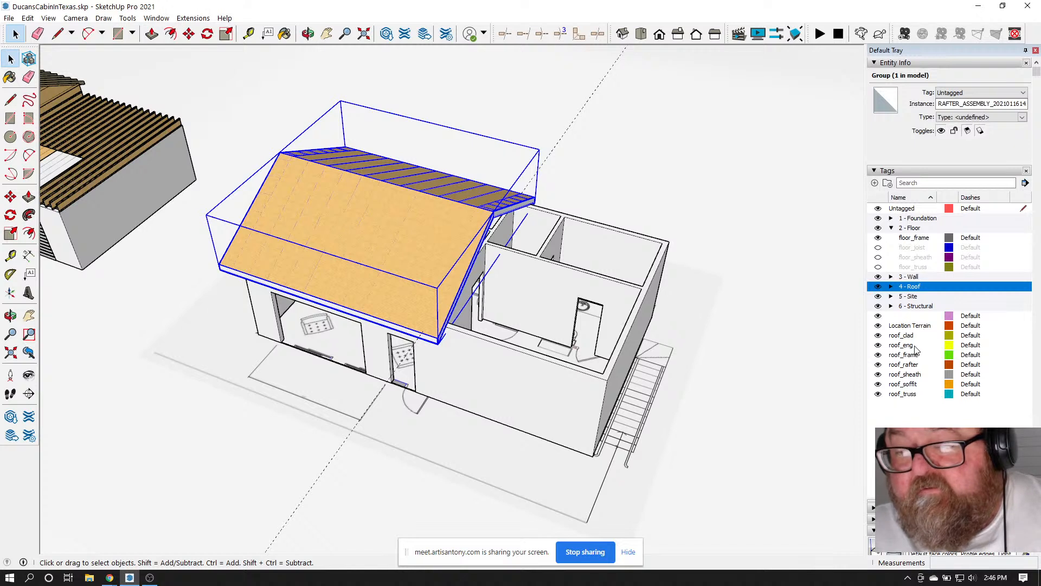
click(901, 335)
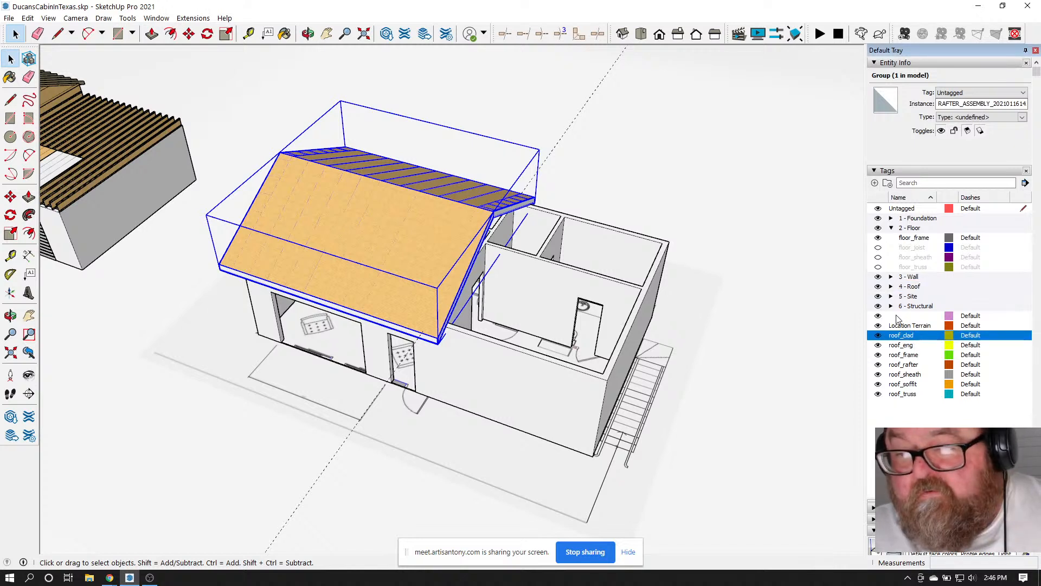
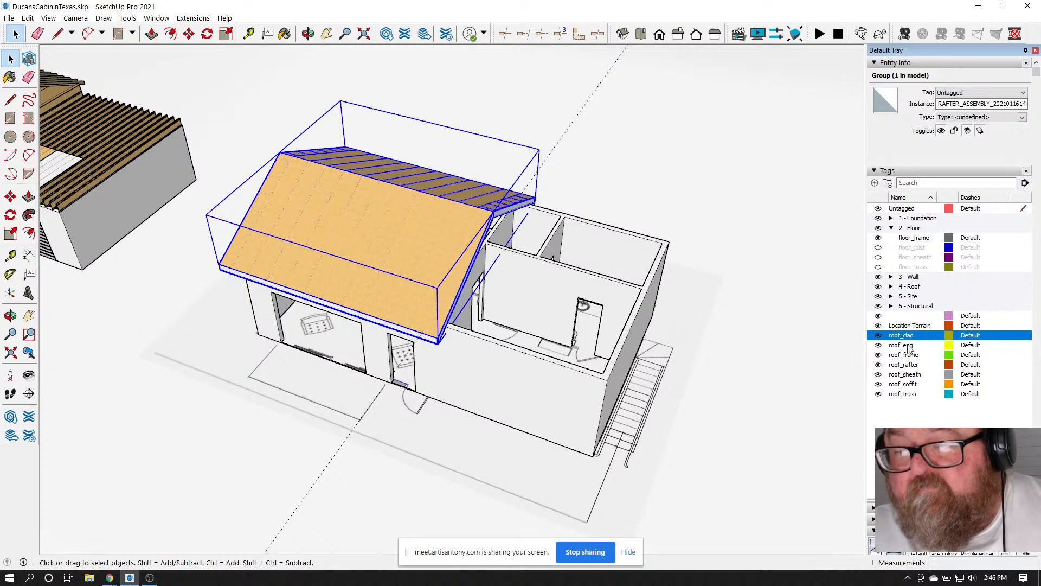
drag(912, 348, 914, 395)
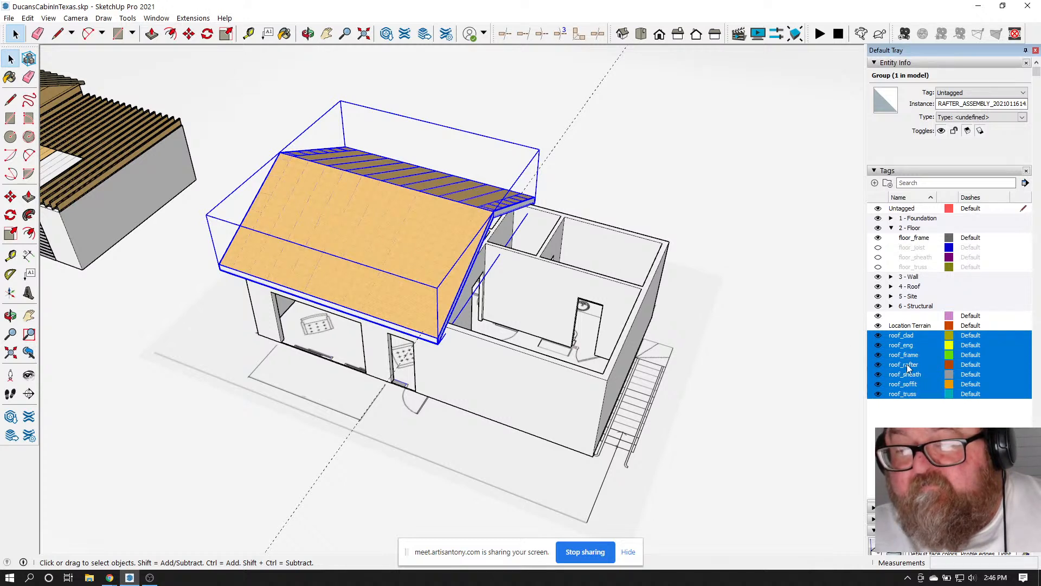
drag(908, 344, 916, 291)
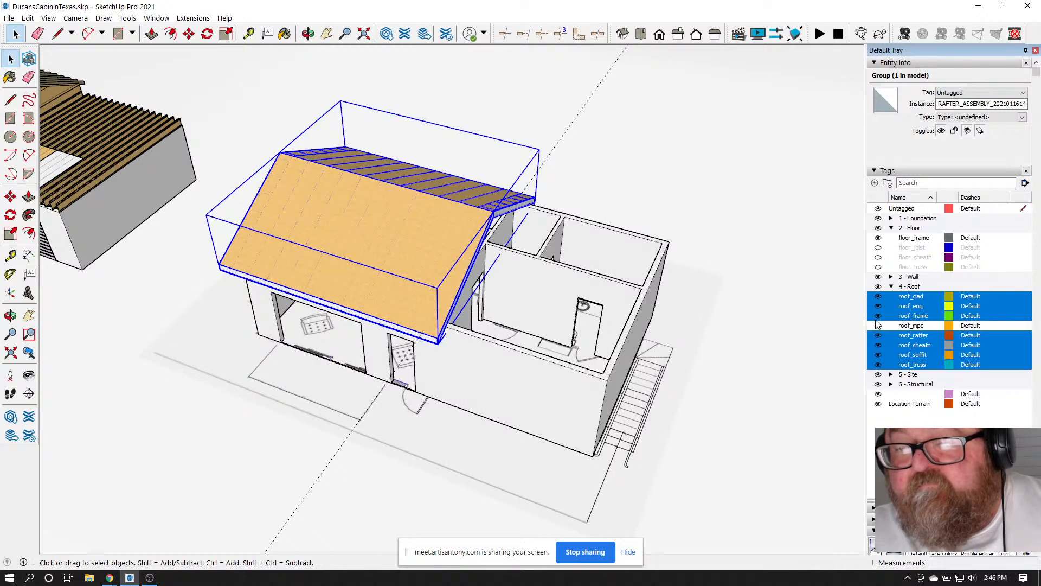
click(878, 290)
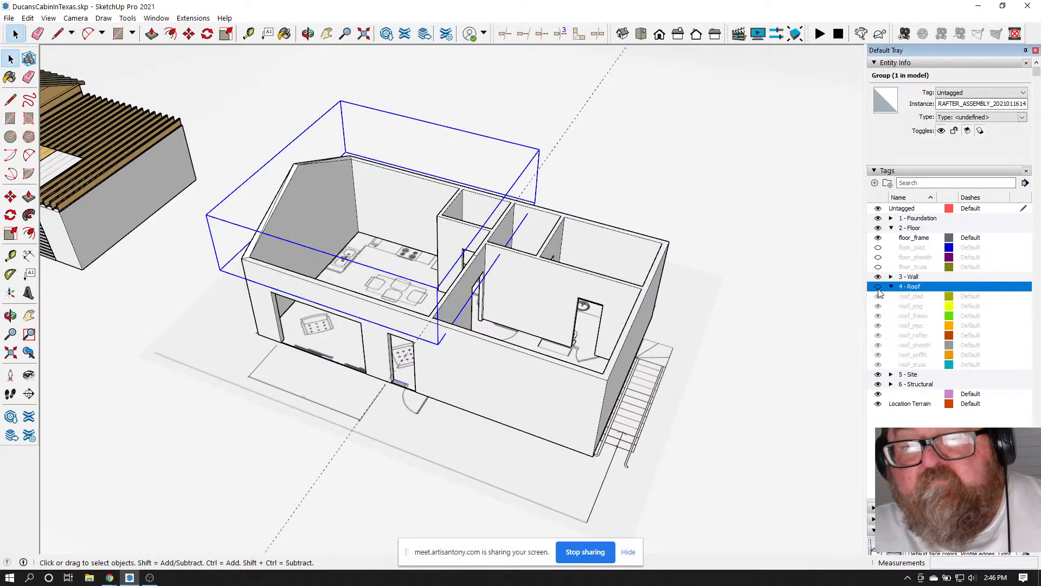
Examine the raised top of the gable-end wall by the kitchen from several angles
scroll(291, 164, up, 3)
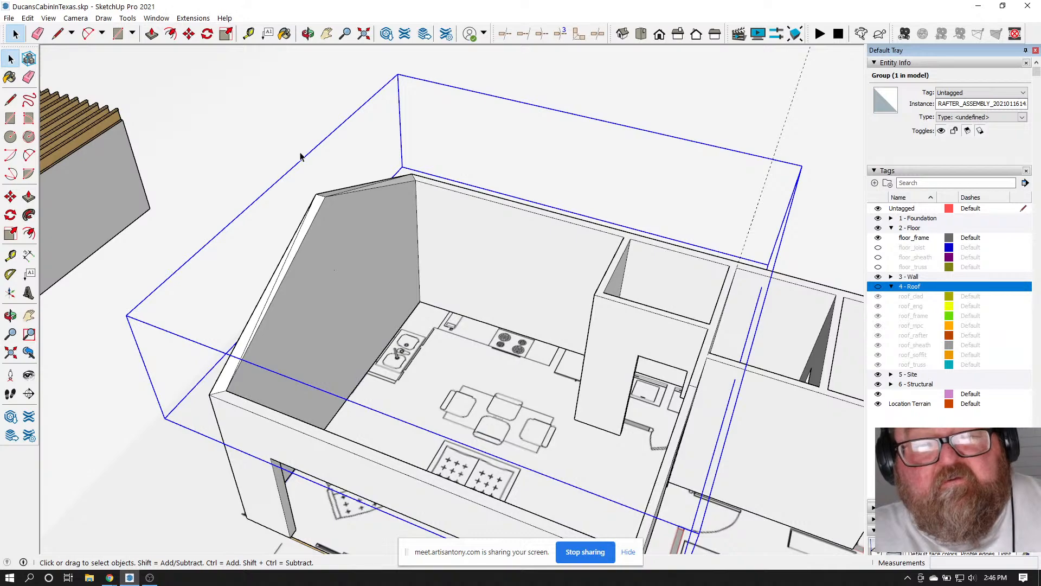
scroll(293, 252, up, 5)
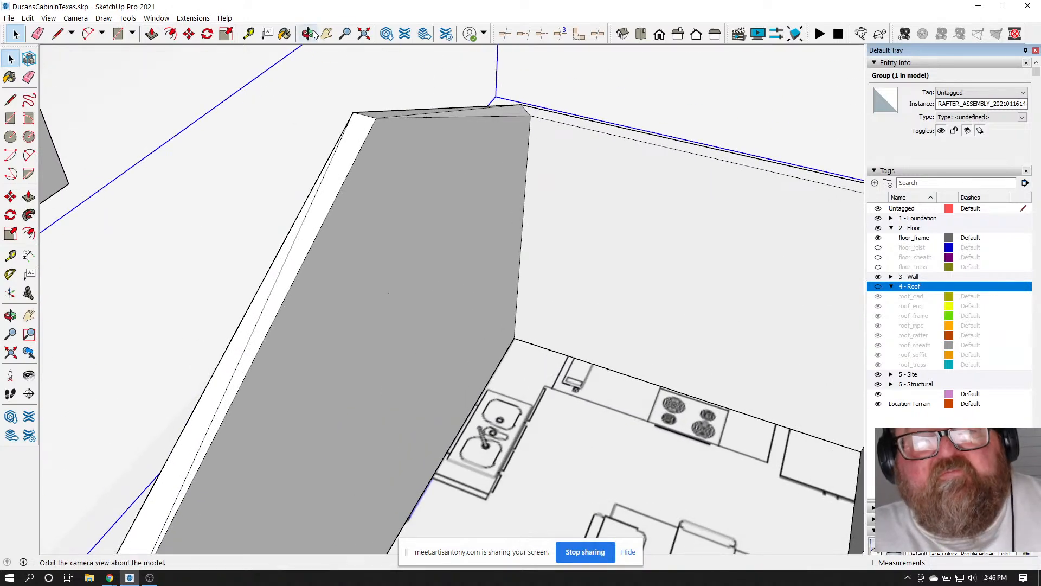
click(310, 33)
drag(368, 136, 377, 251)
scroll(380, 236, down, 5)
scroll(543, 299, up, 2)
scroll(456, 235, up, 6)
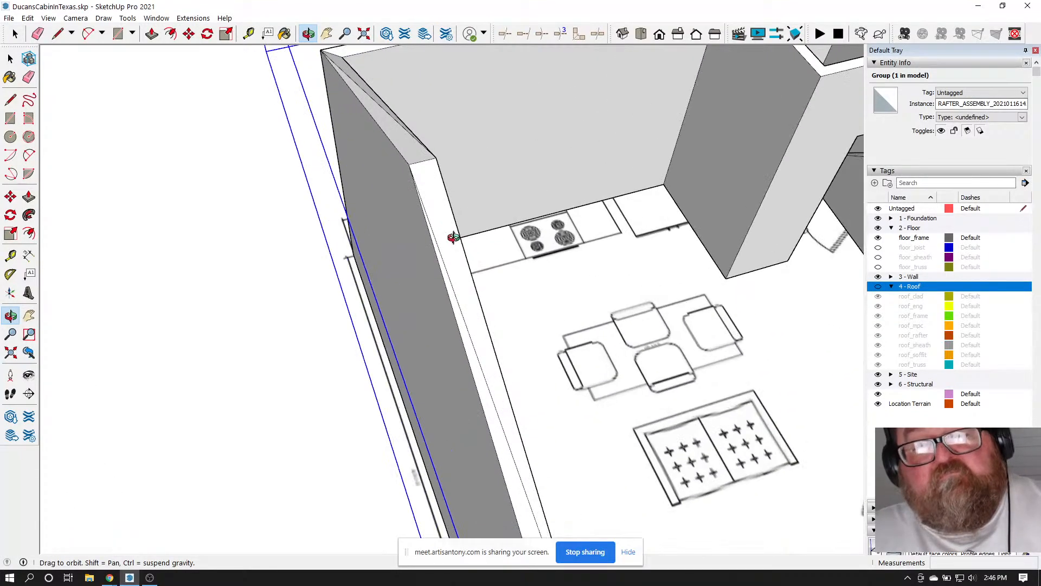
scroll(212, 210, down, 5)
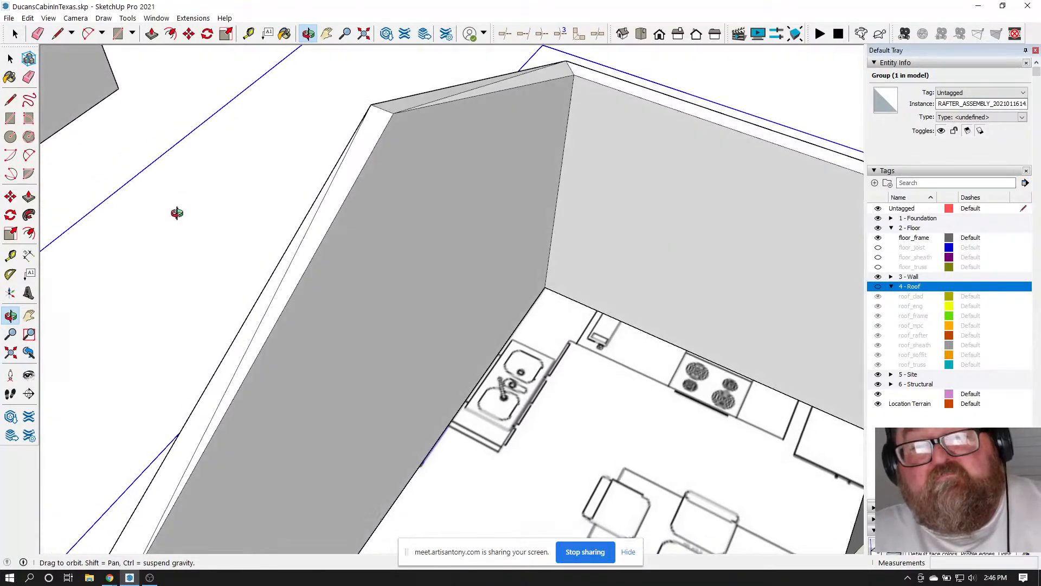
scroll(286, 186, down, 2)
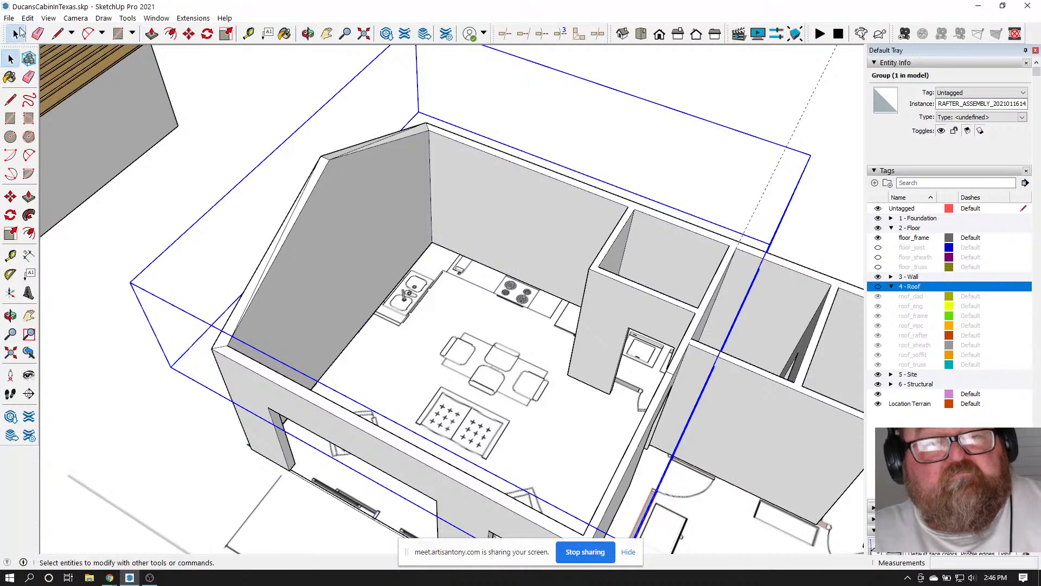
Open the wall group and lower the gable-end wall's centre edge 4' 9 1/4" until it is level with the adjoining wall tops
click(11, 58)
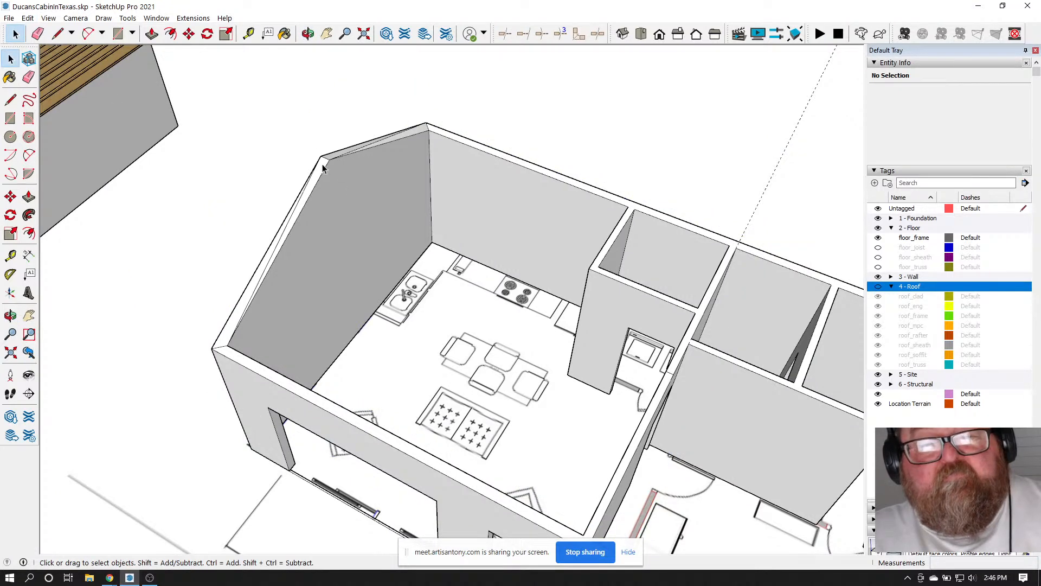
triple_click(347, 187)
click(324, 157)
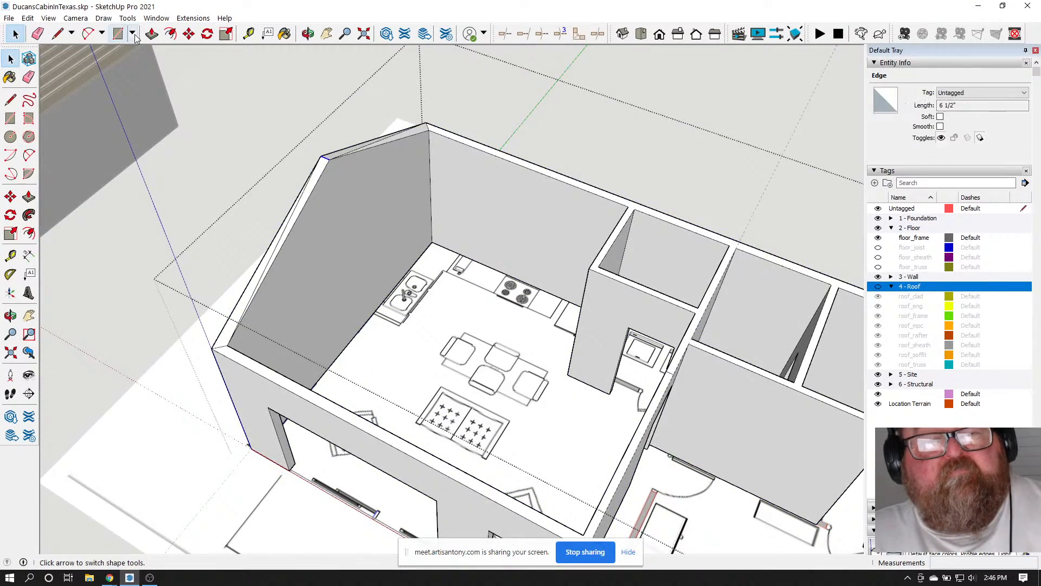
key(m)
scroll(326, 172, up, 1)
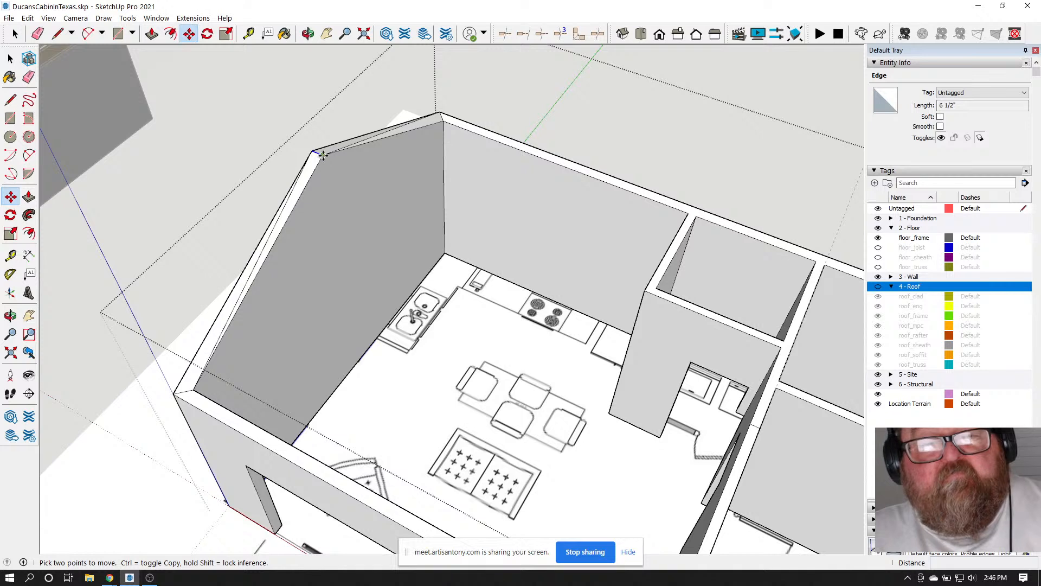
click(323, 155)
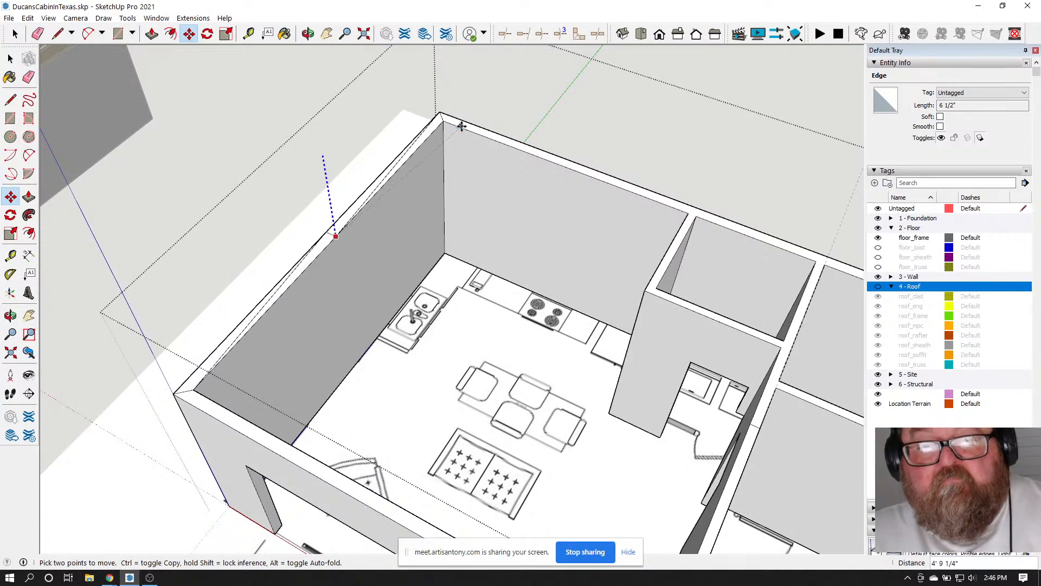
key(Escape)
Erase the leftover diagonal lines along the top of the gable-end wall
scroll(402, 157, up, 3)
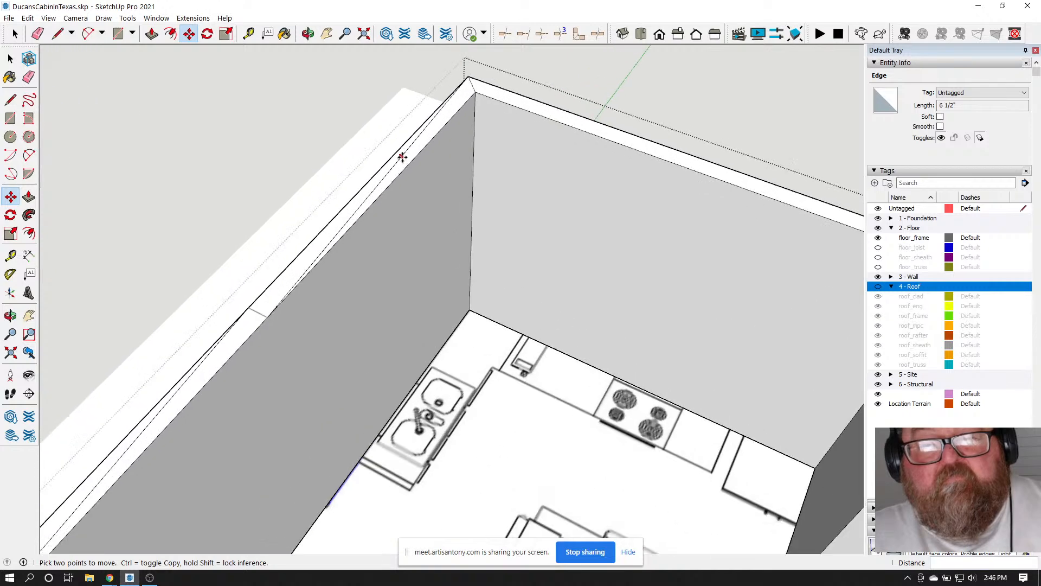
key(e)
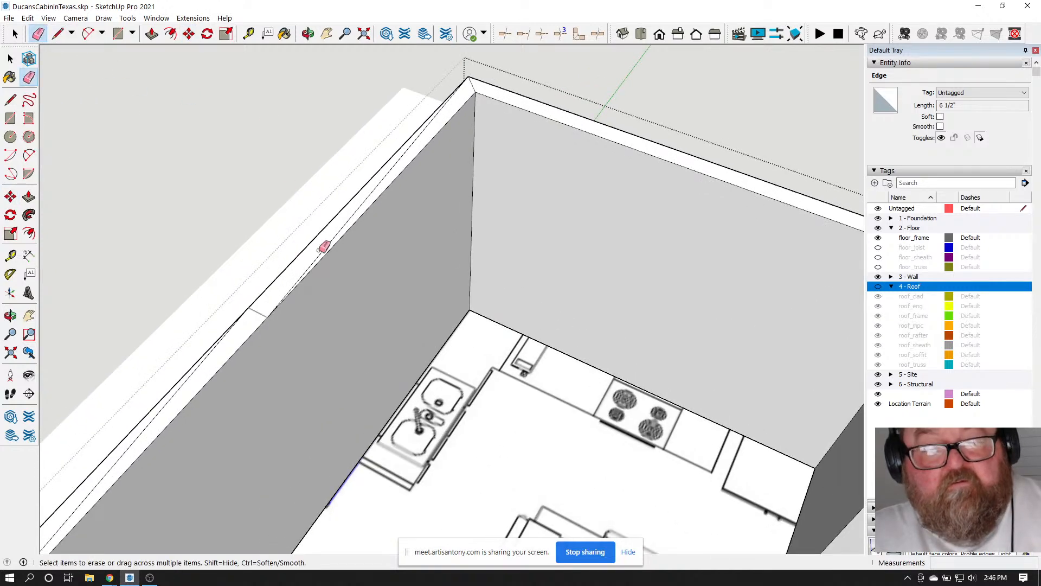
click(350, 222)
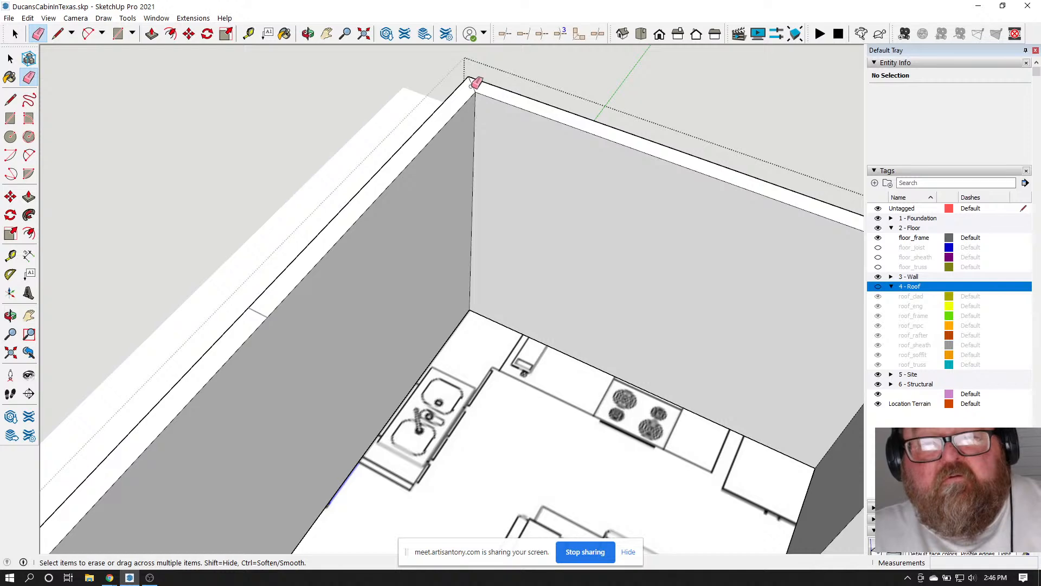
scroll(483, 103, down, 3)
scroll(279, 328, up, 4)
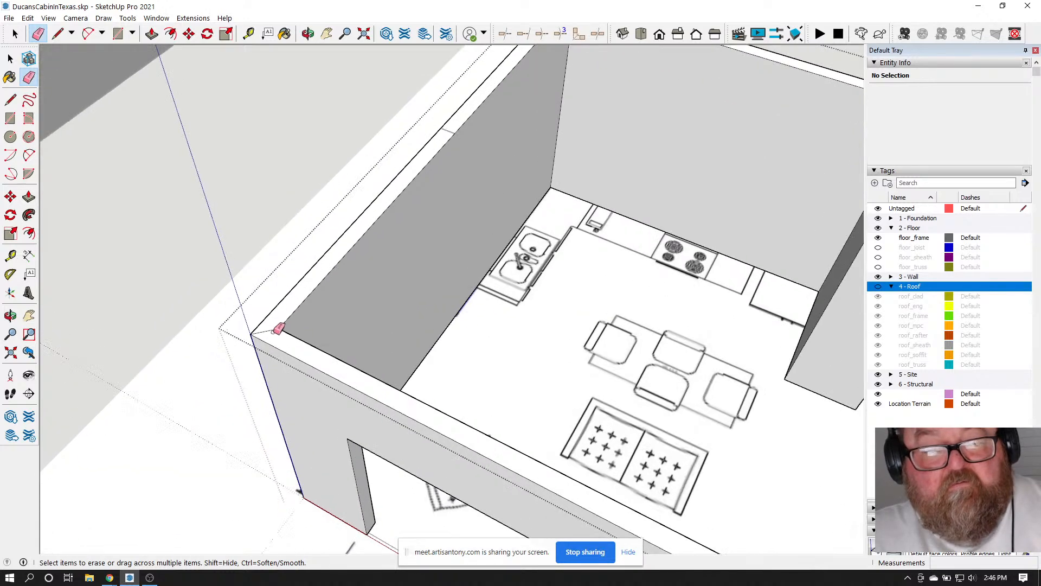
scroll(248, 358, down, 2)
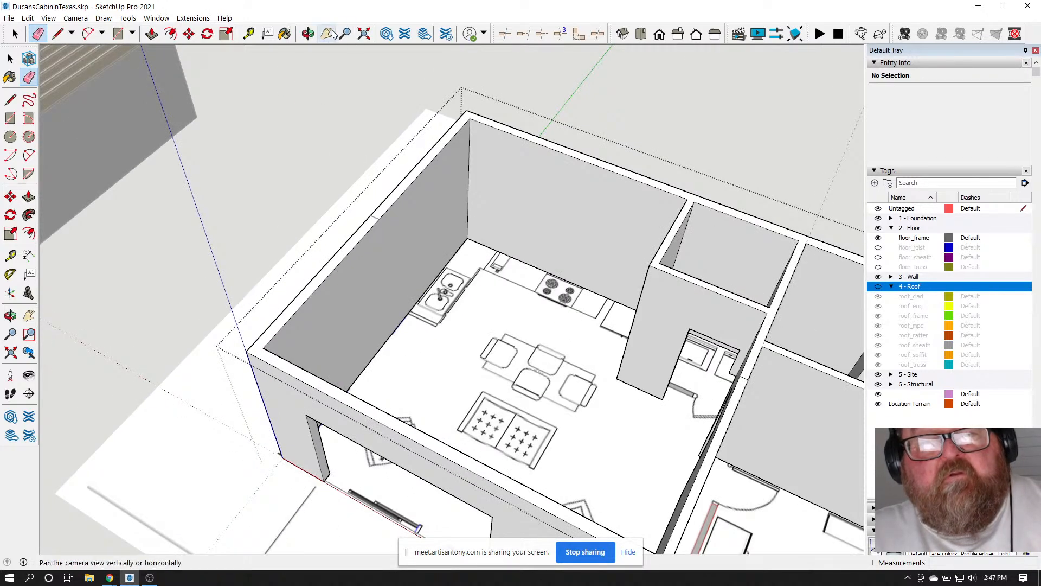
Show the 4 - Roof folder and draw a vertical line from the underside of the rafter peak down to the gable-end wall's outer top edge
click(308, 33)
drag(347, 260, 549, 226)
scroll(540, 239, down, 3)
scroll(557, 158, up, 5)
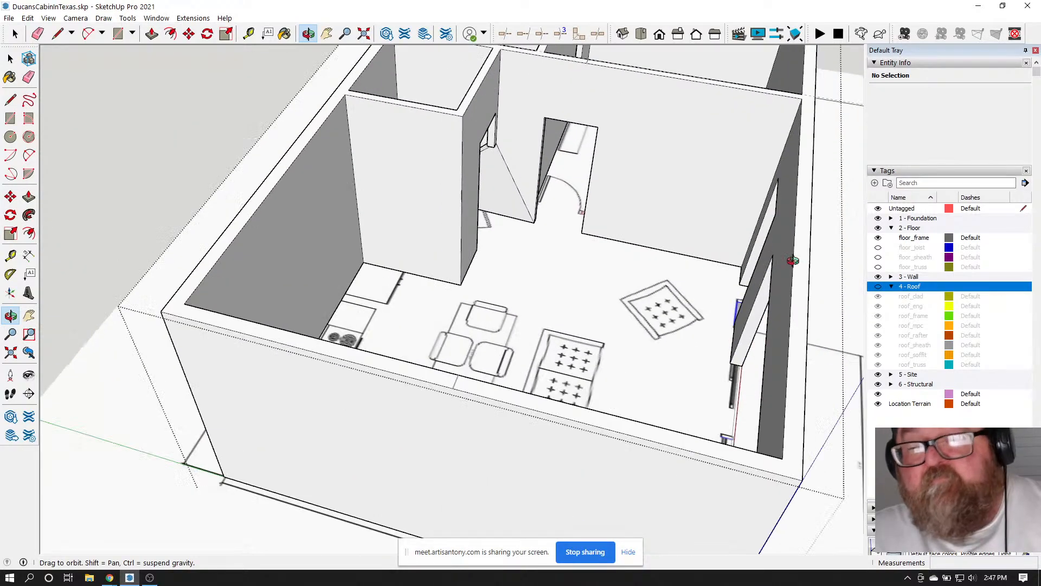
click(879, 287)
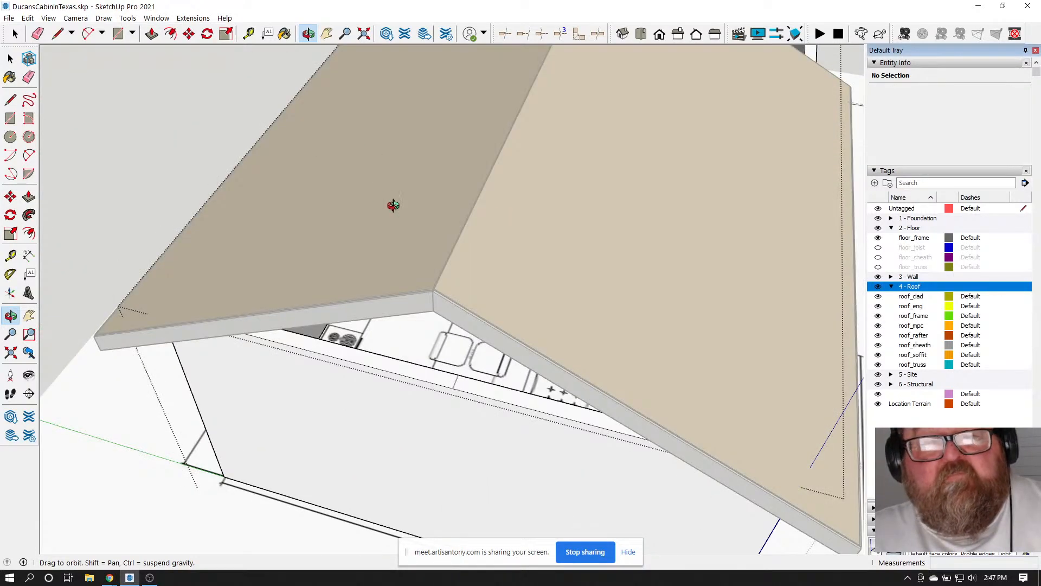
drag(466, 239, 513, 103)
click(57, 33)
scroll(494, 97, up, 4)
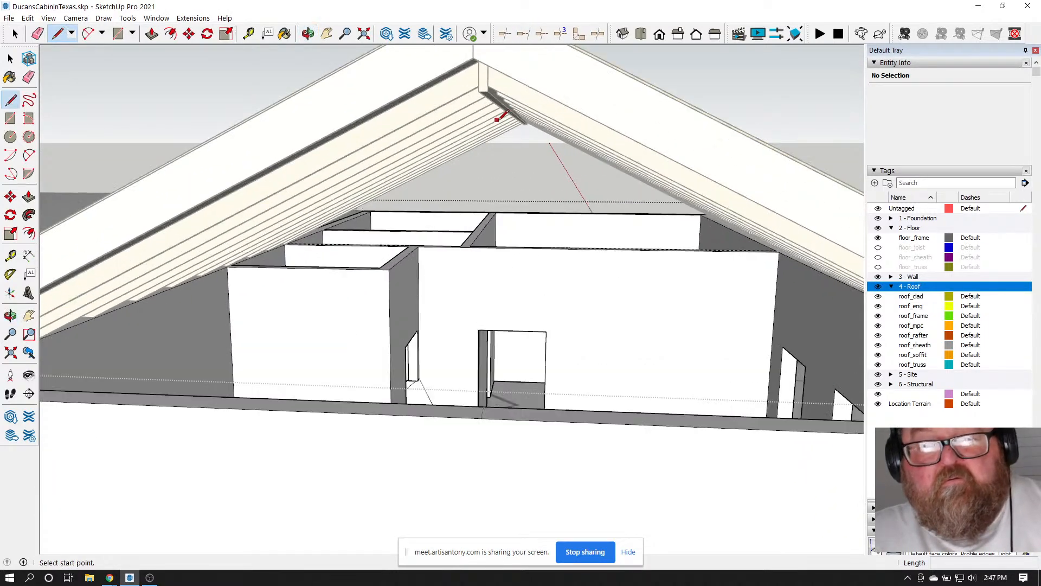
click(473, 67)
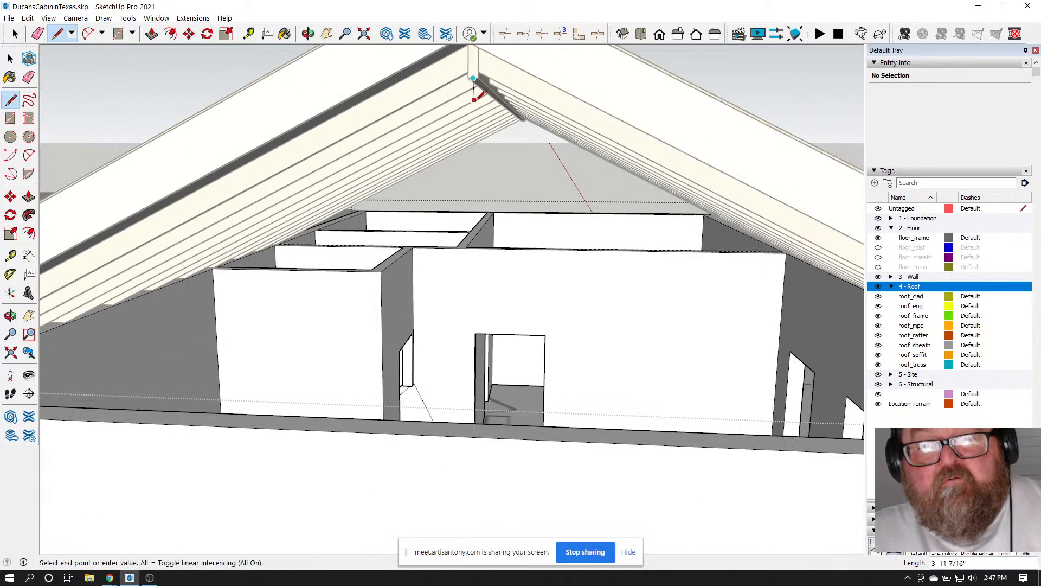
scroll(476, 87, down, 3)
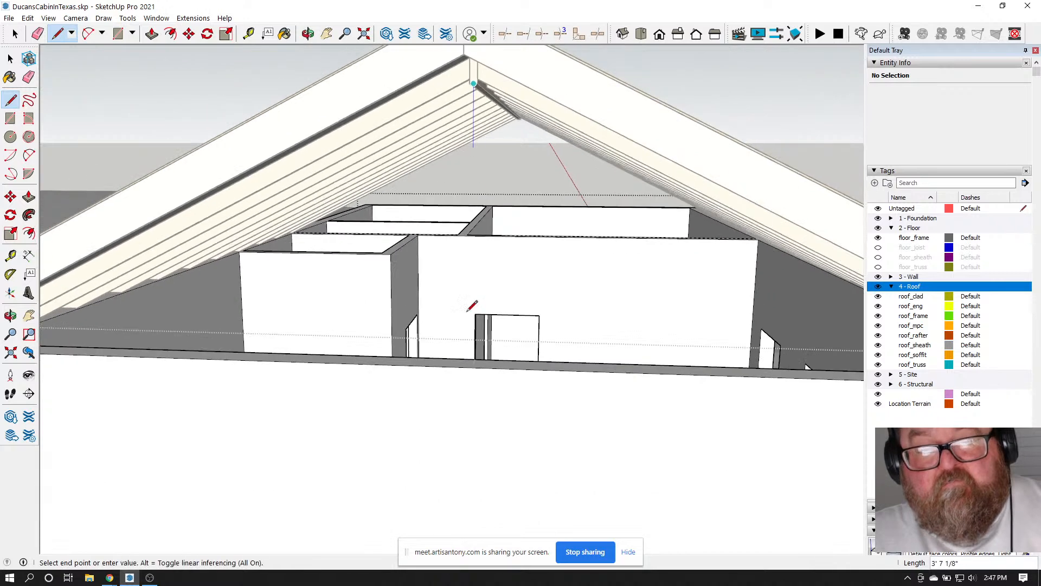
click(471, 368)
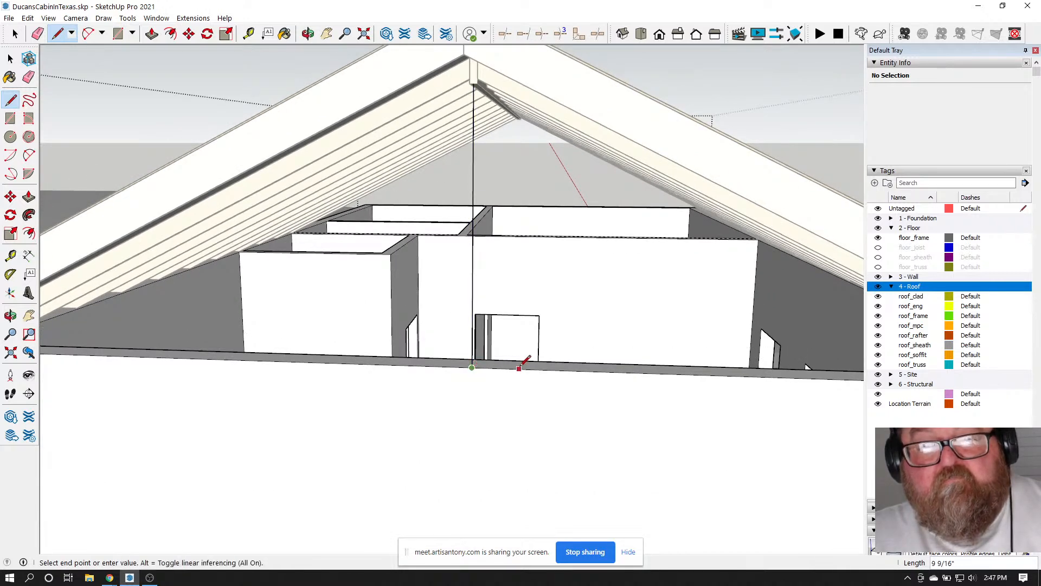
key(Escape)
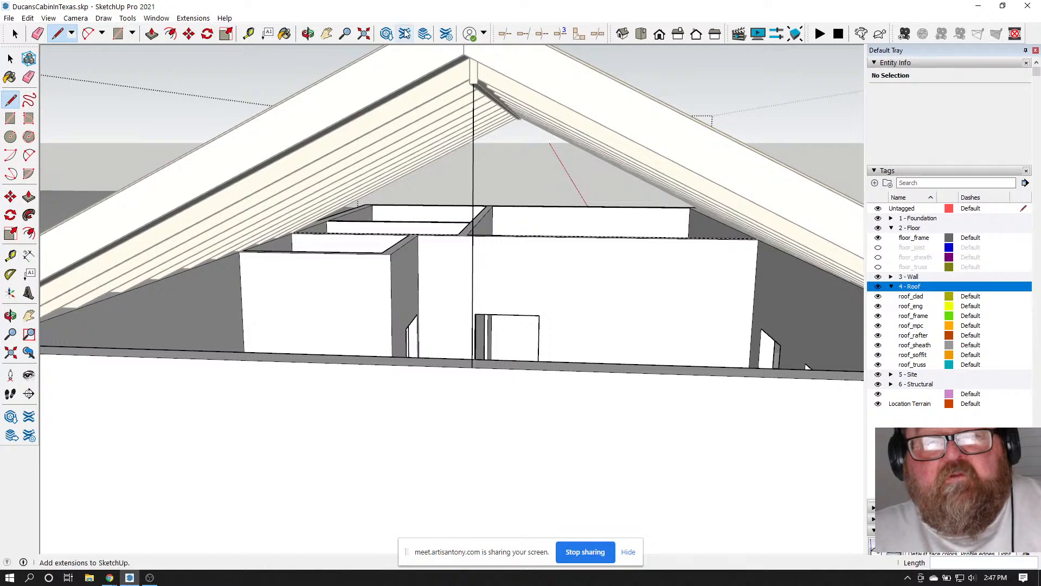
Hide the 4 - Roof folder and complete an upright rectangle across the gable-end wall's thickness, starting from the top of the vertical line
click(308, 33)
drag(376, 49, 439, 273)
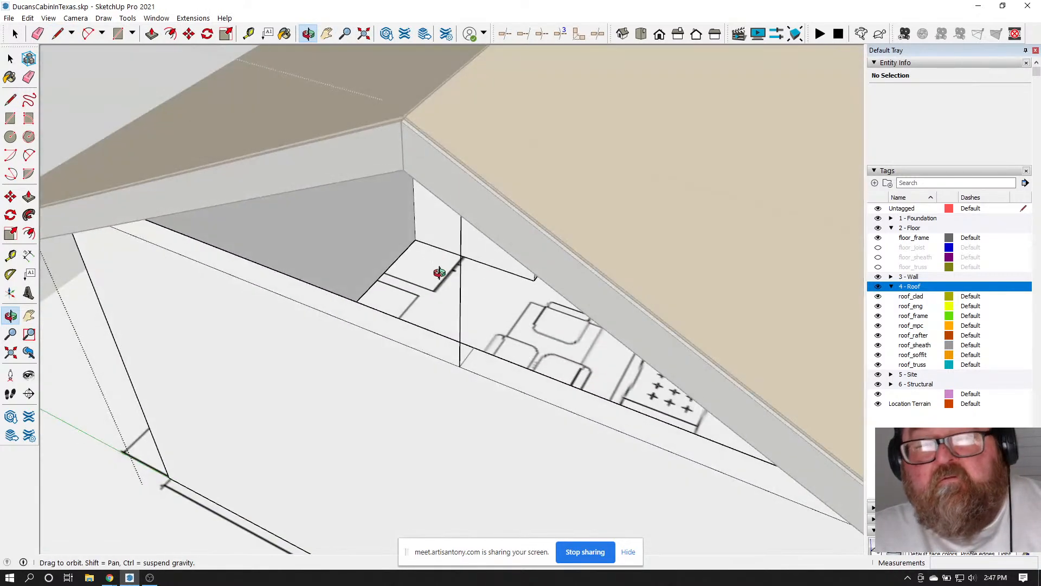
click(878, 287)
drag(492, 397, 313, 403)
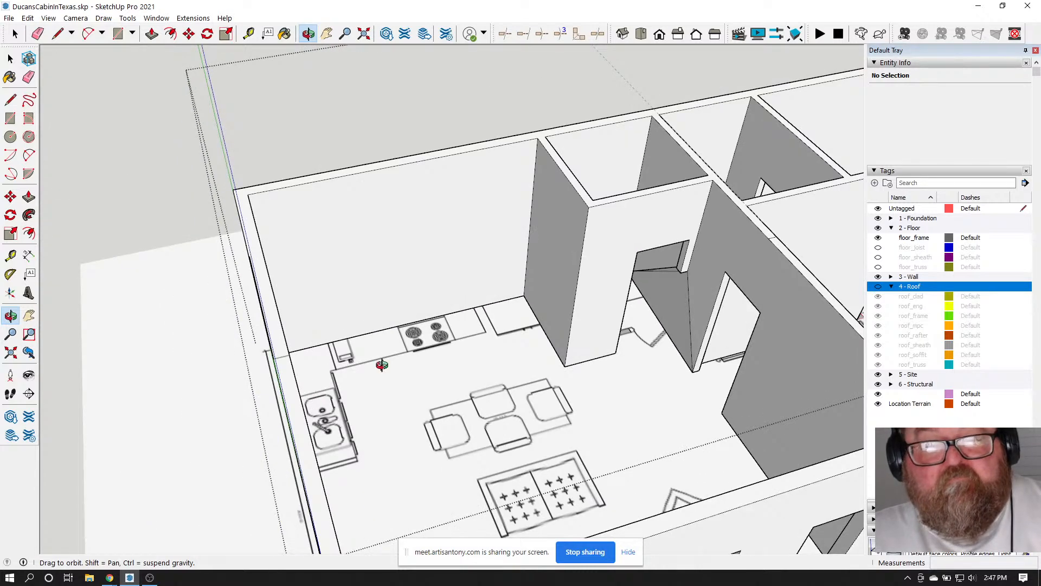
drag(382, 365, 208, 361)
scroll(100, 171, up, 2)
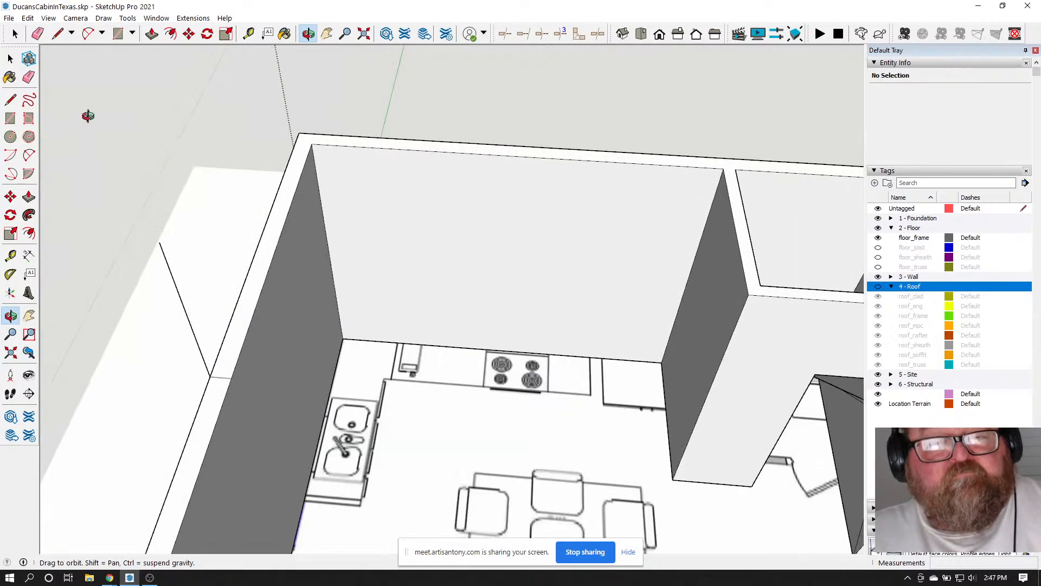
click(58, 35)
click(159, 241)
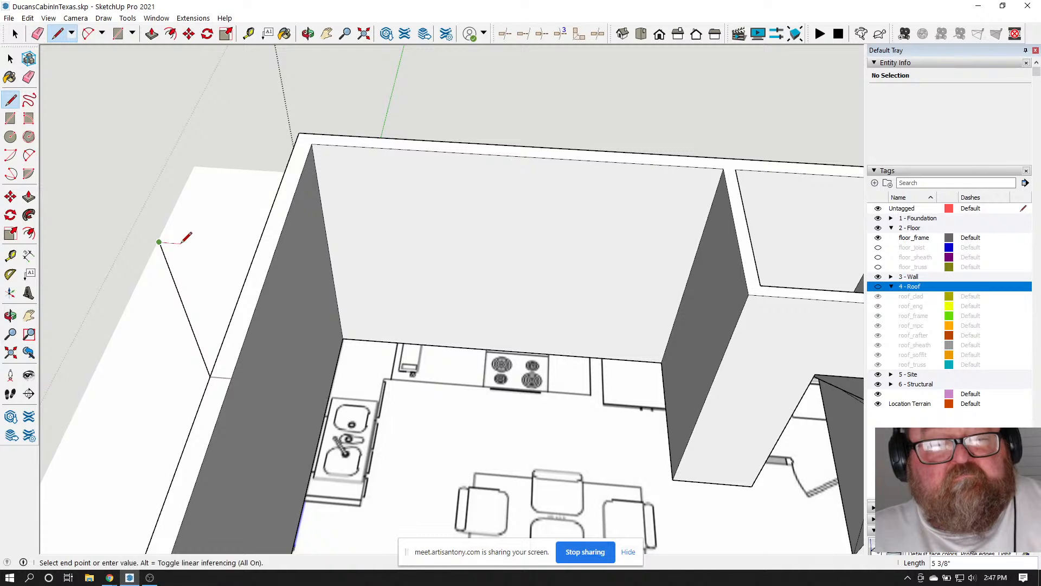
click(233, 377)
Remove the face inside the upright rectangle on the gable-end wall and exit the wall group
key(e)
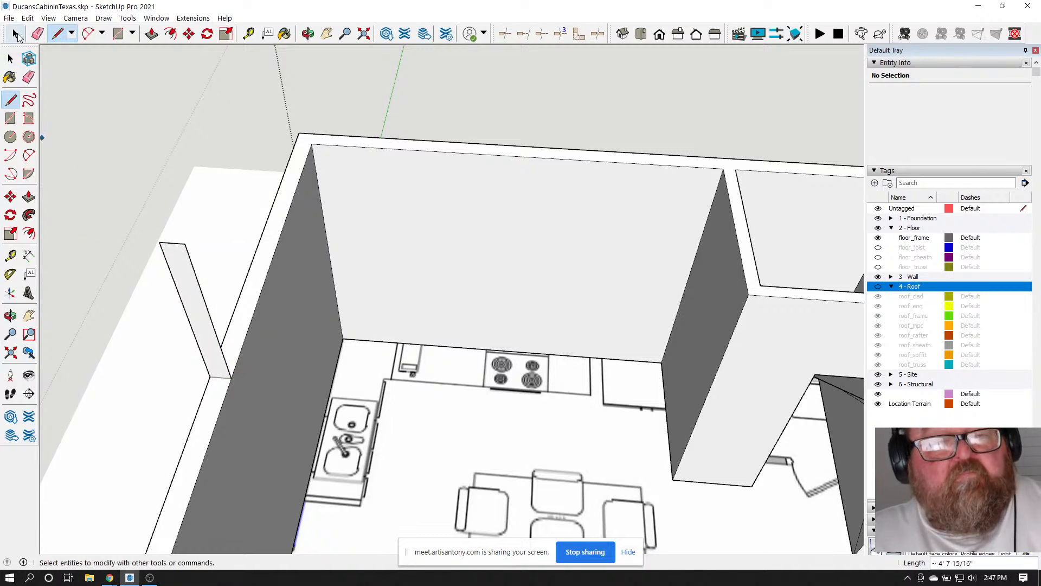
click(224, 375)
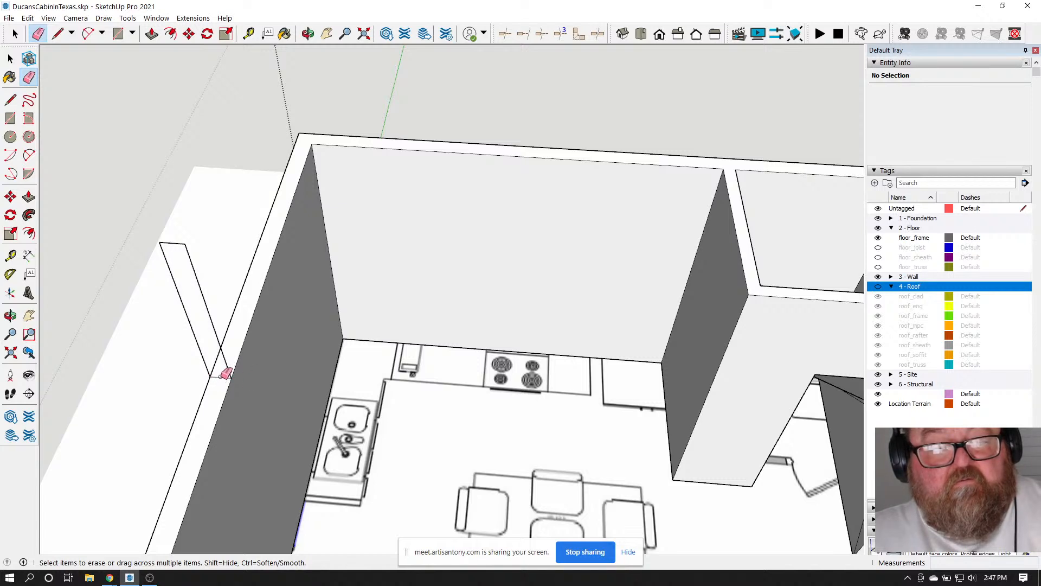
scroll(256, 382, up, 1)
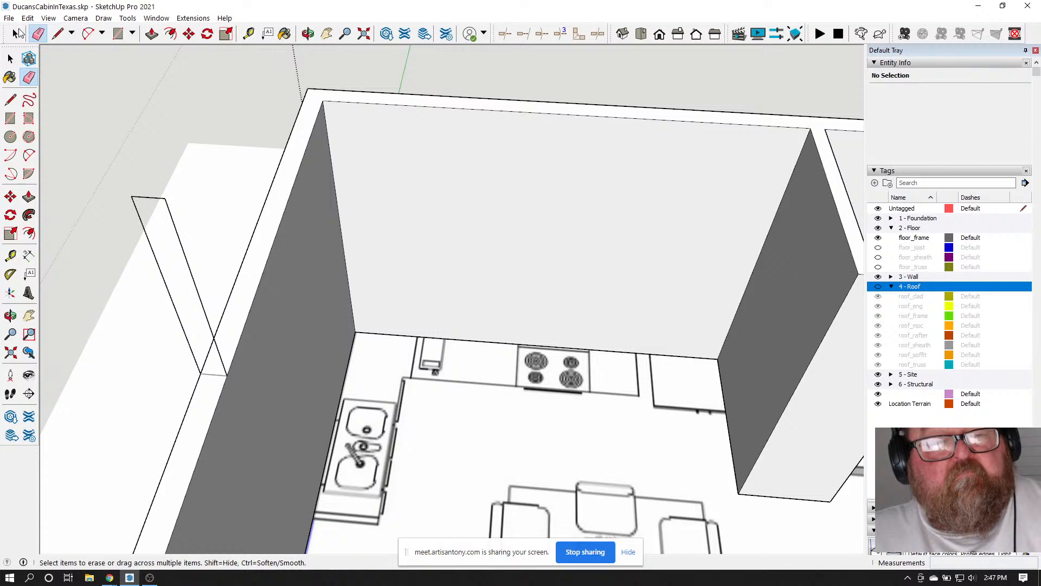
click(15, 33)
scroll(440, 296, down, 3)
scroll(336, 325, up, 2)
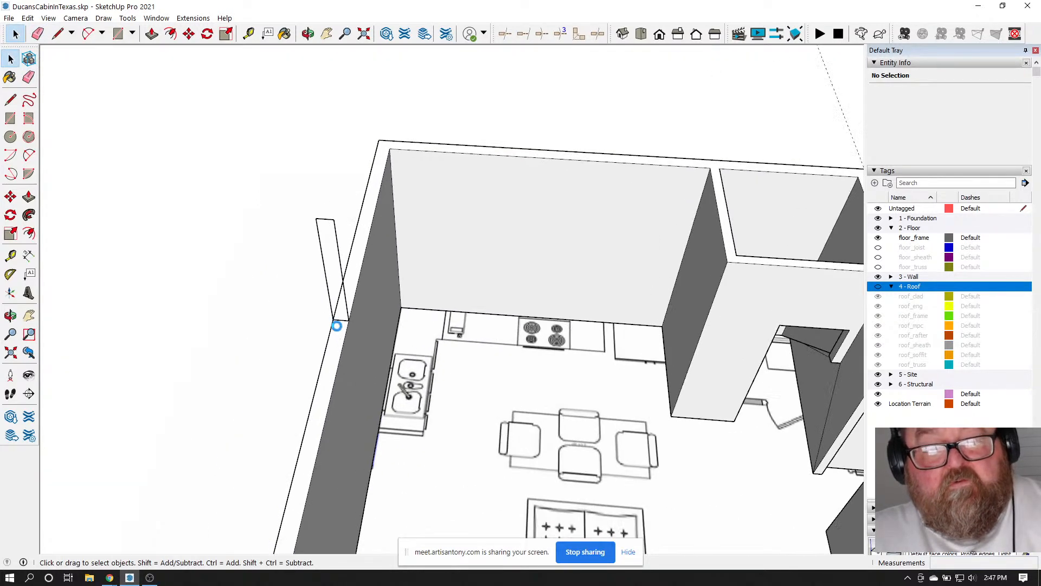
Erase the bottom edge of the upright rectangle on the gable-end wall and open the wall group for editing again
scroll(336, 326, up, 1)
click(342, 320)
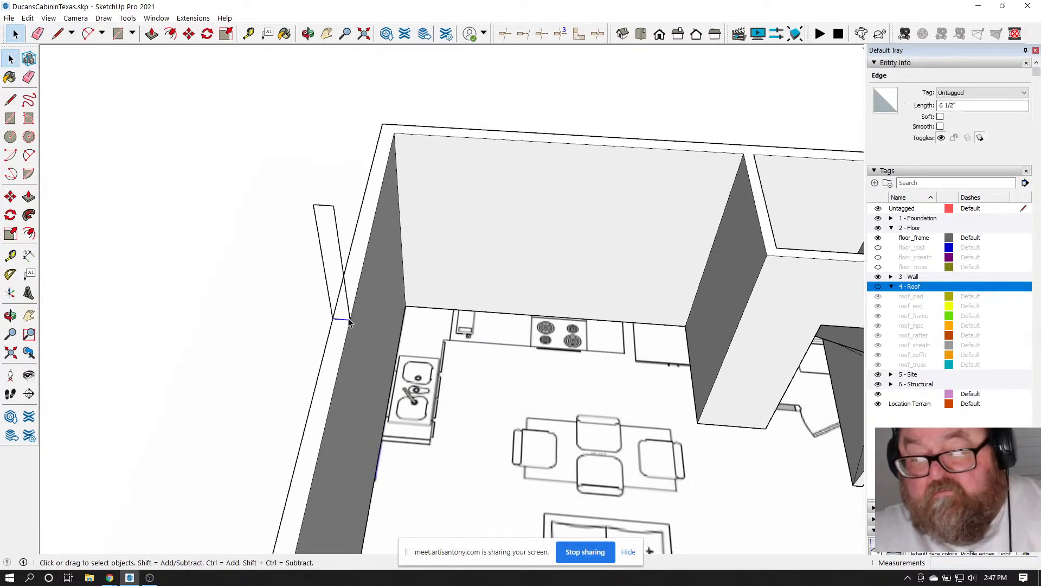
key(Escape)
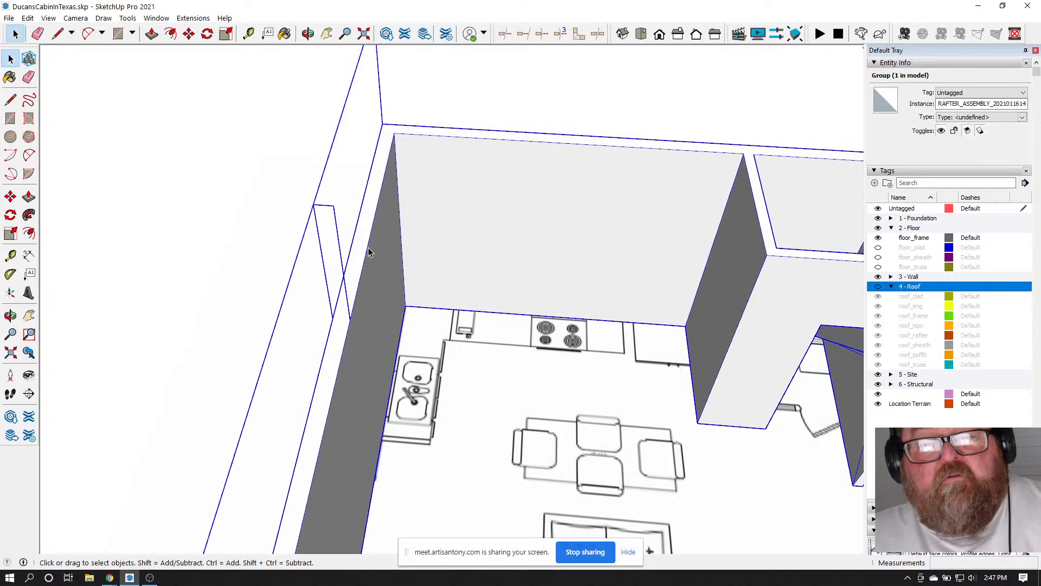
double_click(366, 248)
scroll(396, 90, up, 3)
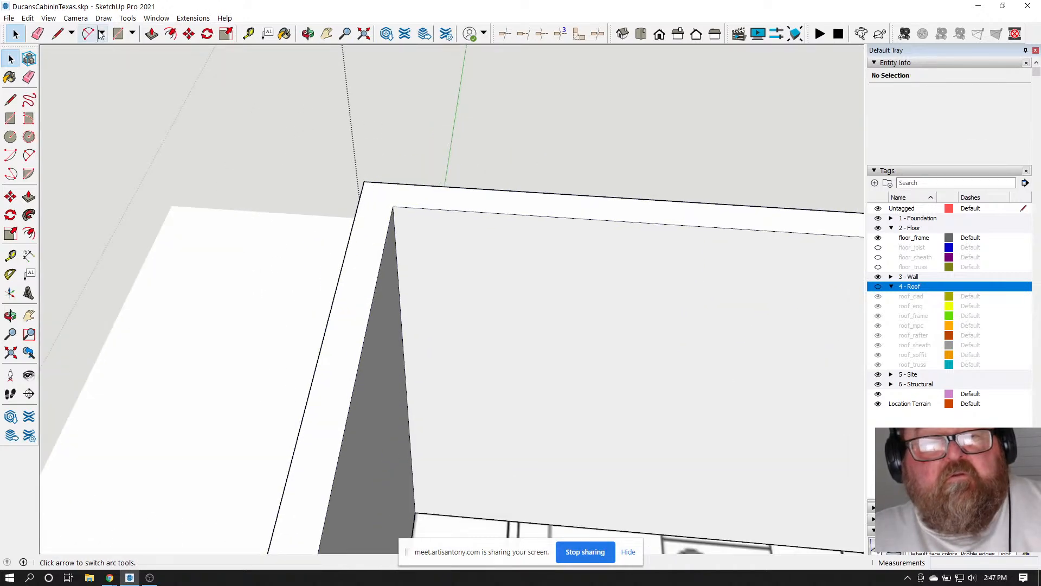
Show the 4 - Roof folder, examine how the rafter meets the top corner of the gable-end wall, and hide the folder again
click(307, 34)
drag(356, 225, 582, 159)
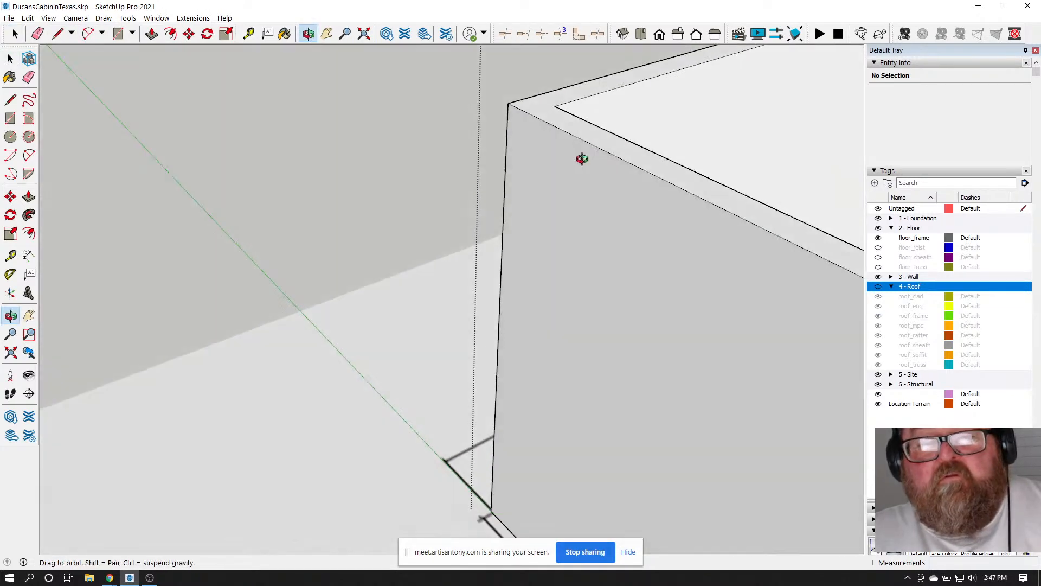
click(878, 286)
drag(684, 225, 522, 89)
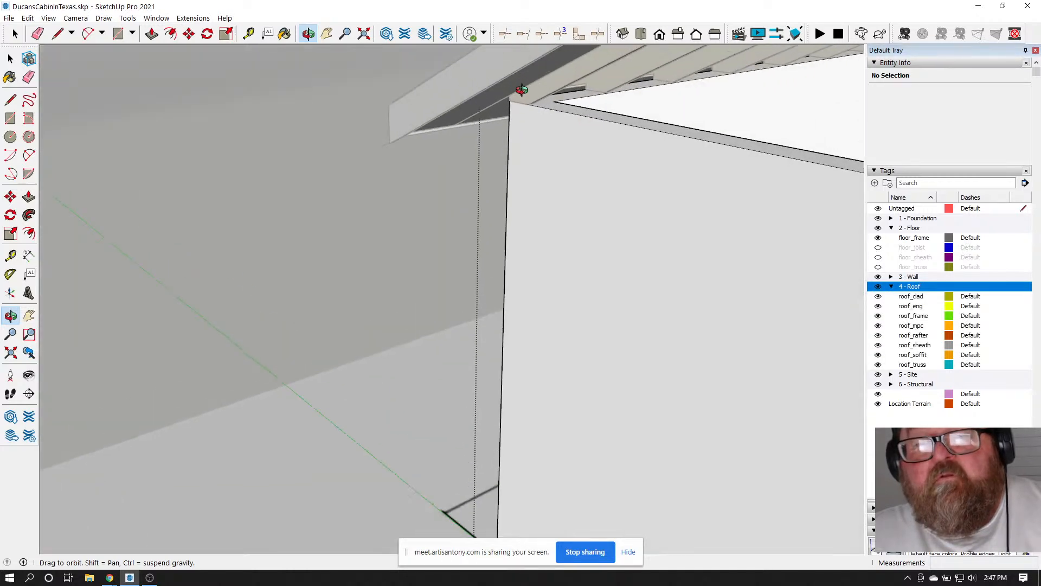
scroll(525, 94, up, 8)
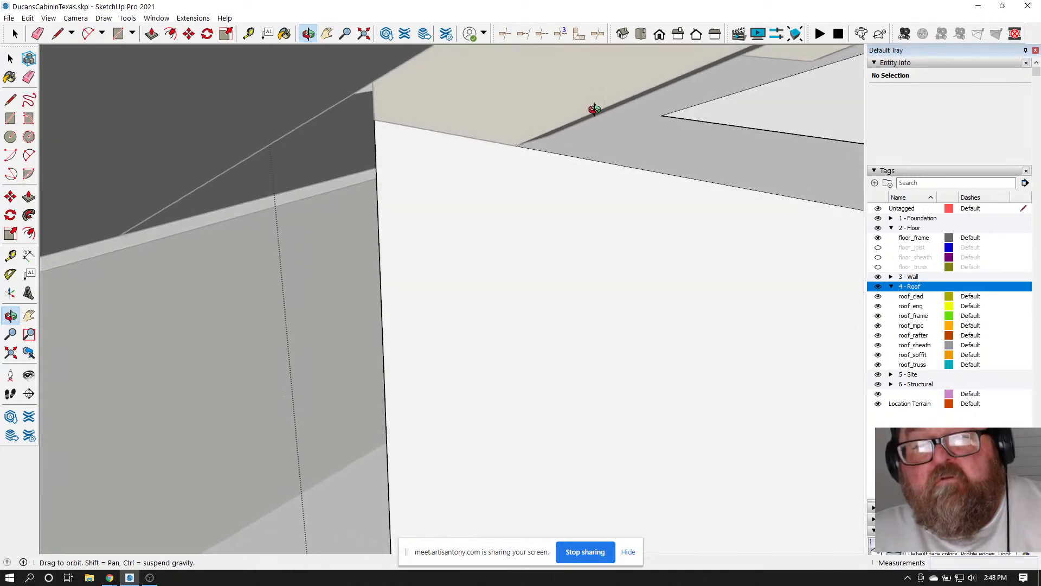
drag(594, 109, 828, 302)
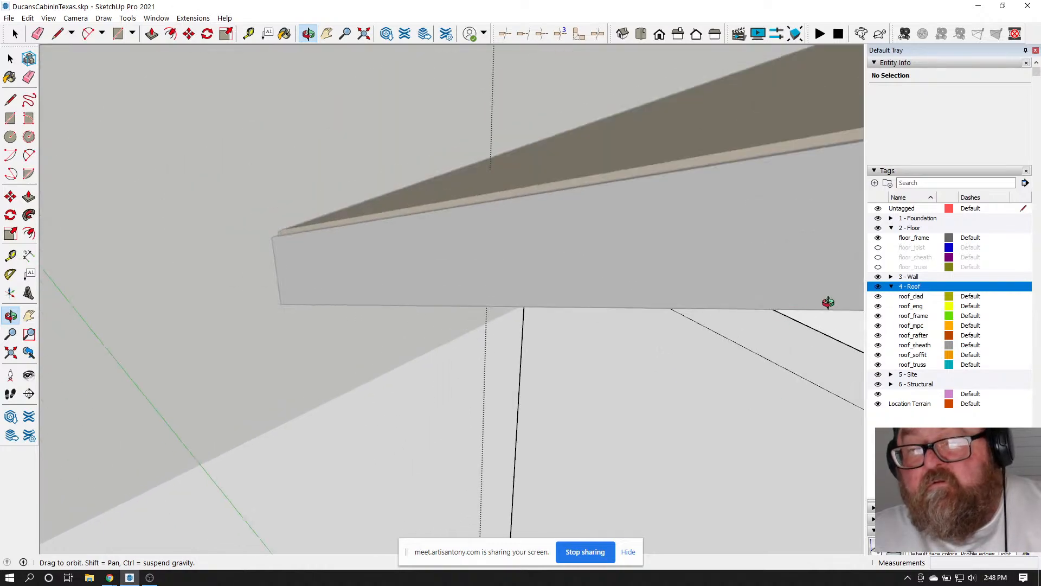
click(878, 287)
Draw sloping lines on the gable-end wall's outer and inner faces, from the side wall's inner face line up to the rectangle's top corners
scroll(349, 284, down, 5)
drag(348, 283, 409, 383)
scroll(411, 363, up, 3)
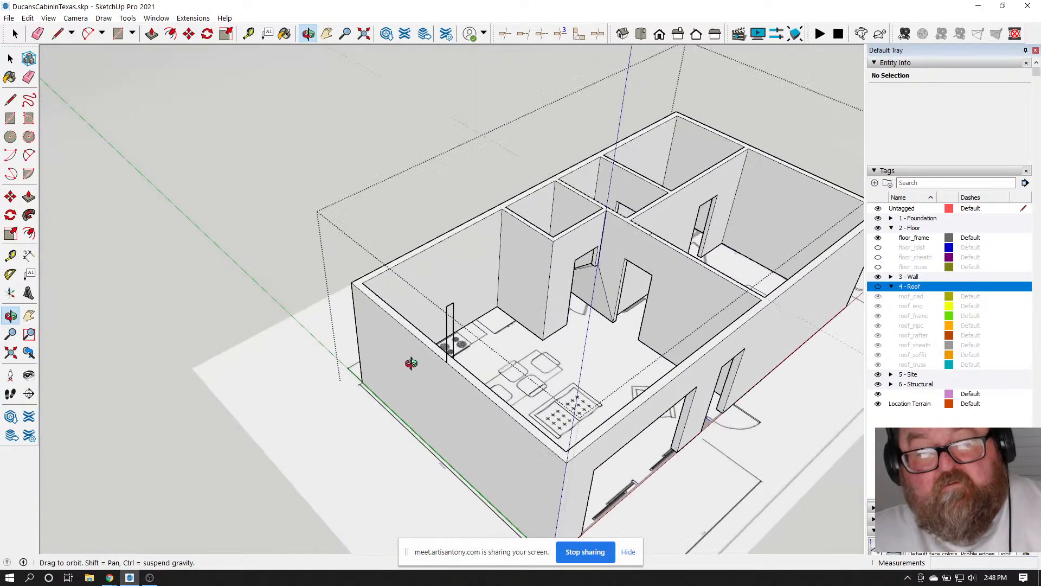
scroll(411, 364, up, 6)
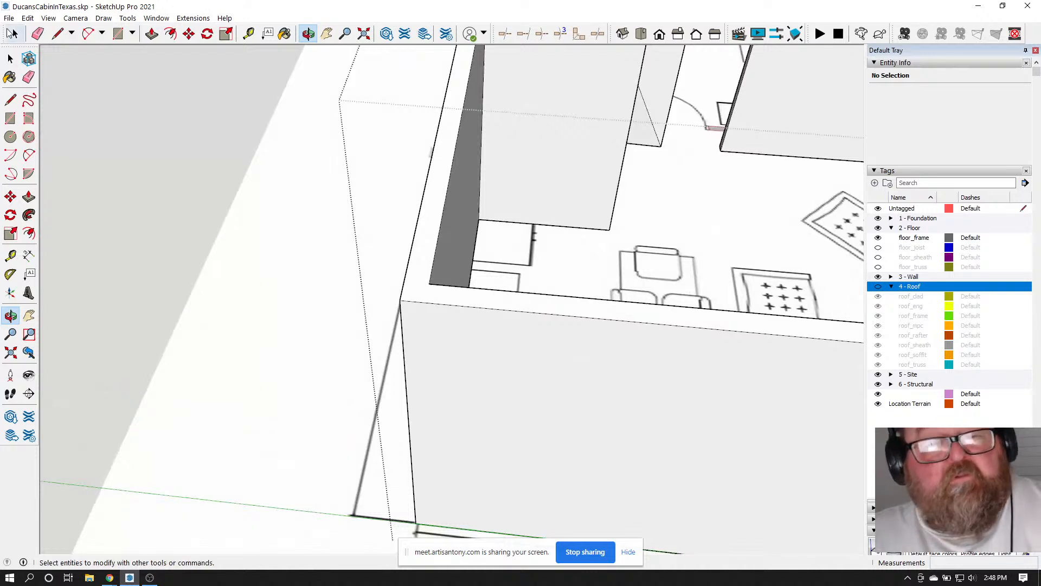
click(57, 33)
scroll(481, 304, up, 1)
click(423, 281)
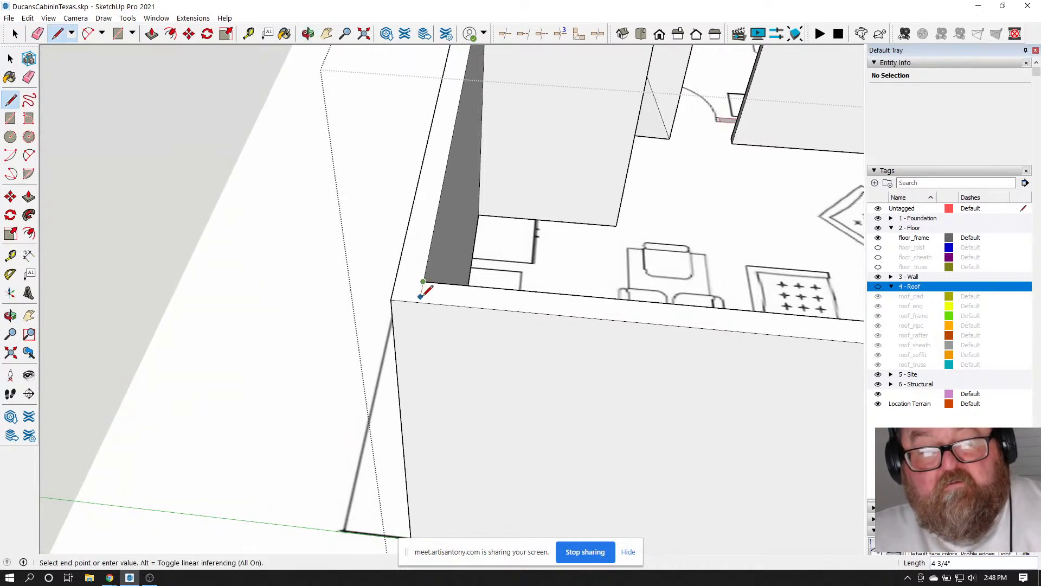
click(423, 281)
click(424, 281)
scroll(297, 319, down, 1)
scroll(297, 319, down, 2)
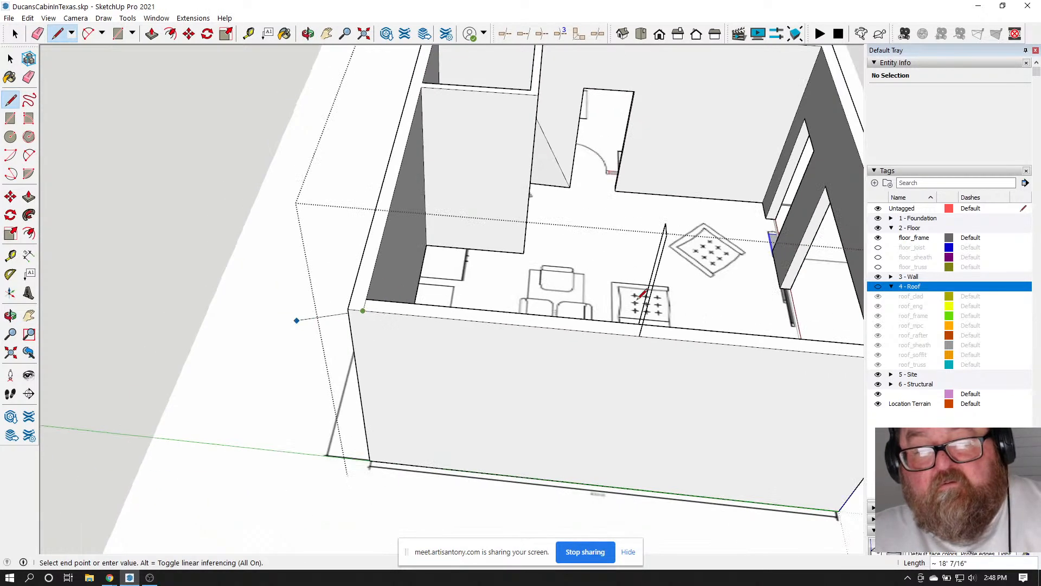
click(665, 223)
click(367, 298)
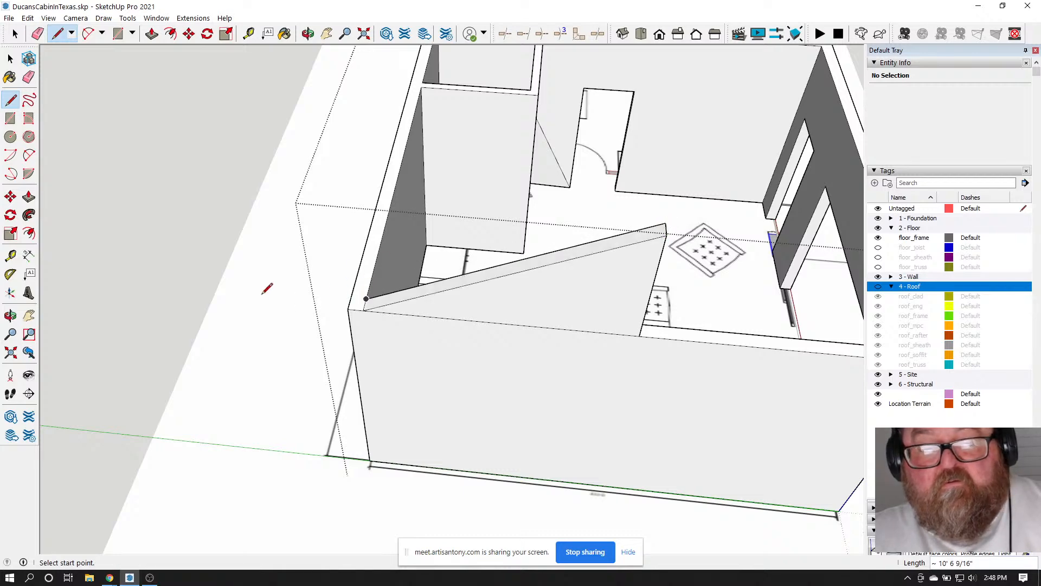
Try to close the gable's other half with a line from the outer peak to the far outer wall corner, and erase the vertical seam
scroll(266, 288, down, 5)
scroll(475, 266, up, 4)
click(416, 246)
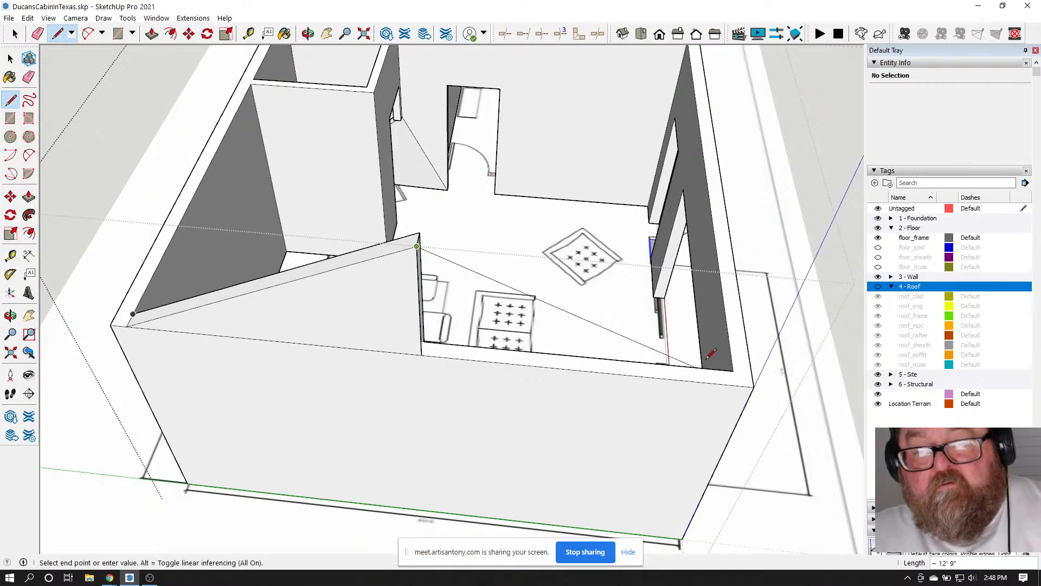
click(754, 387)
key(e)
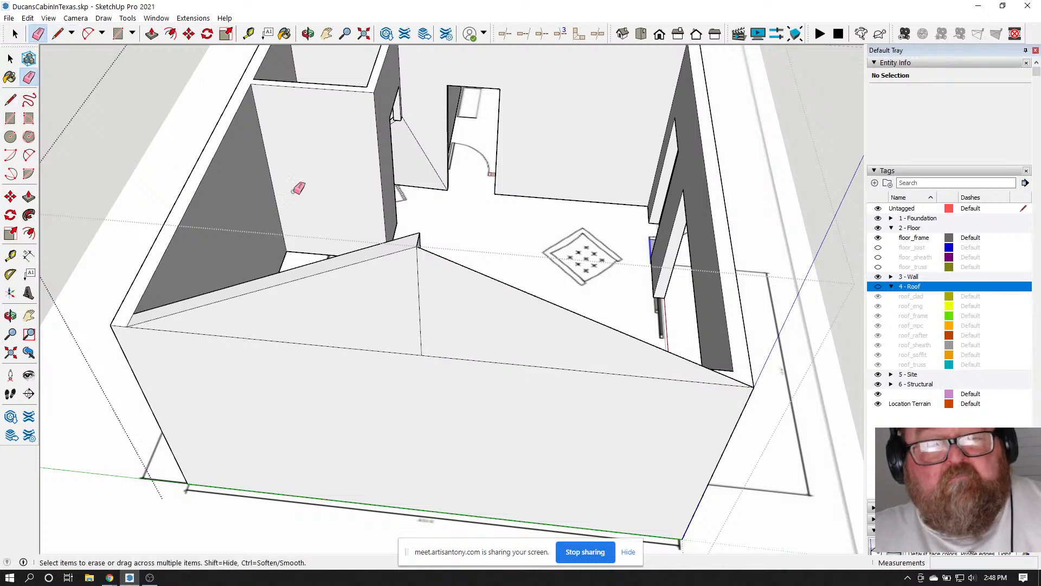
click(417, 270)
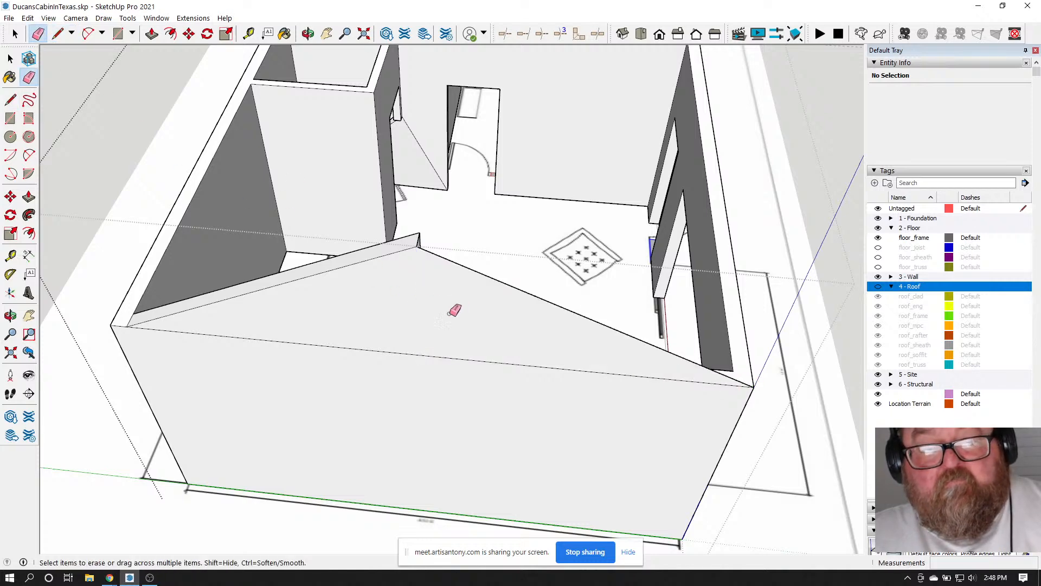
Redraw the gable's other slope on both wall faces, starting level with the side wall's inner face, and erase the inner vertical seam
click(308, 34)
drag(439, 262, 319, 394)
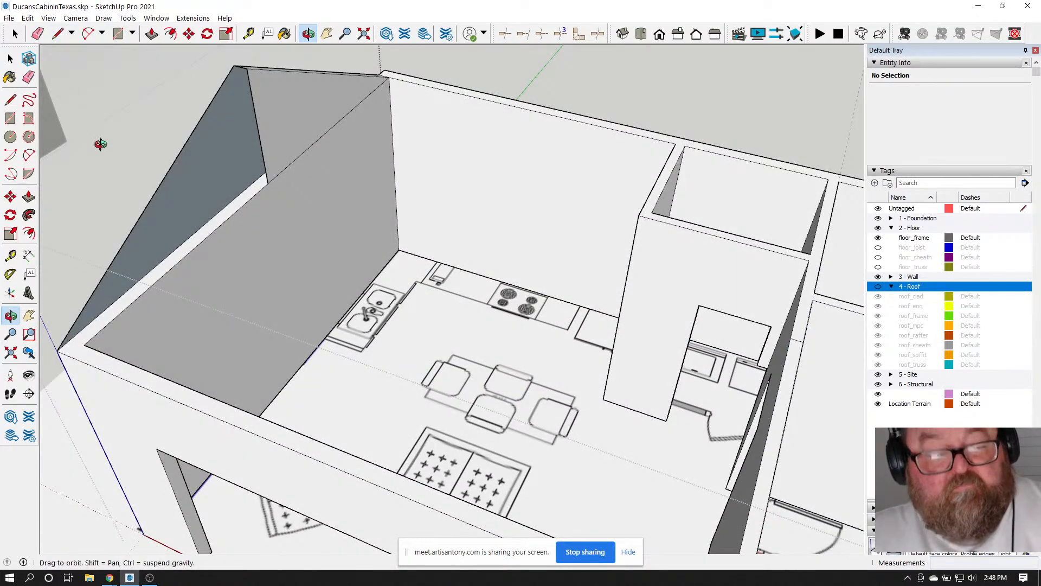
drag(113, 157, 116, 158)
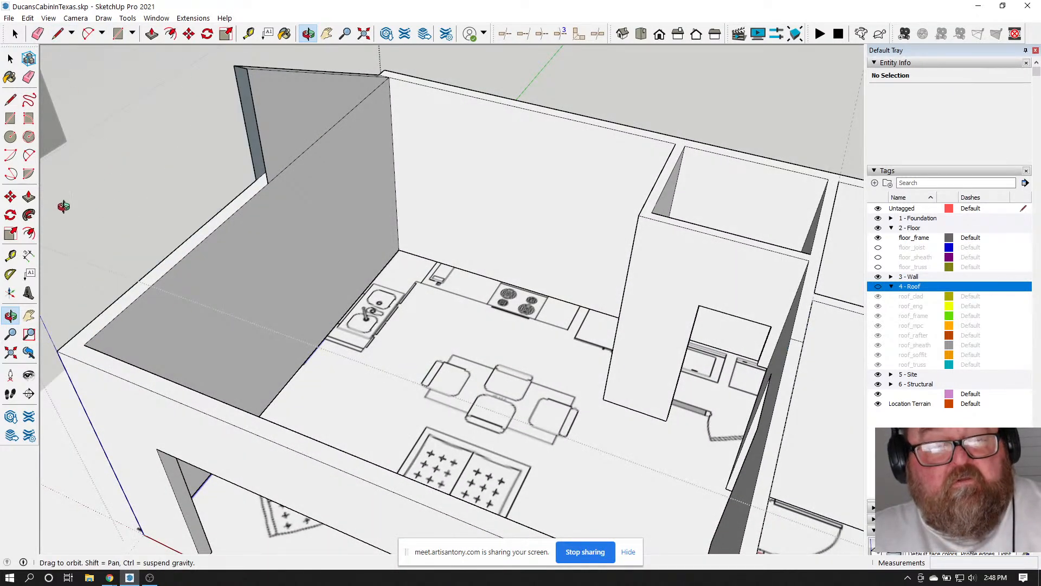
click(57, 34)
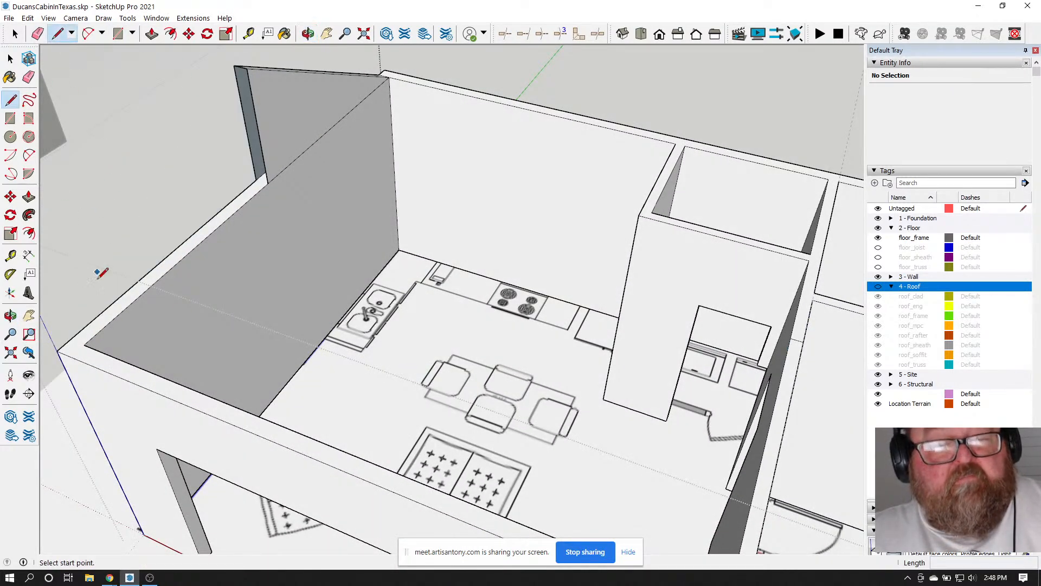
click(84, 345)
click(70, 340)
click(70, 339)
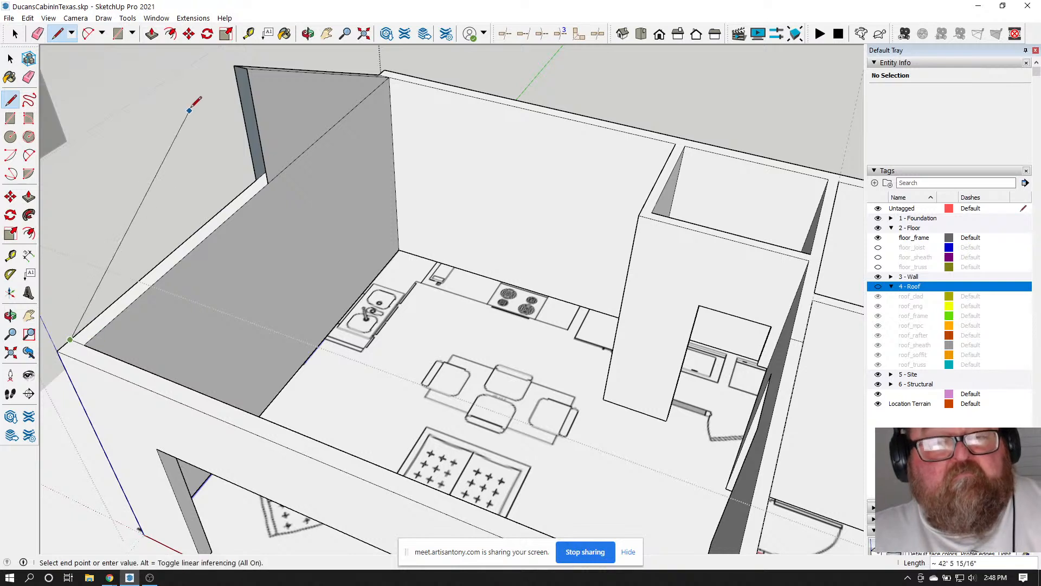
click(236, 65)
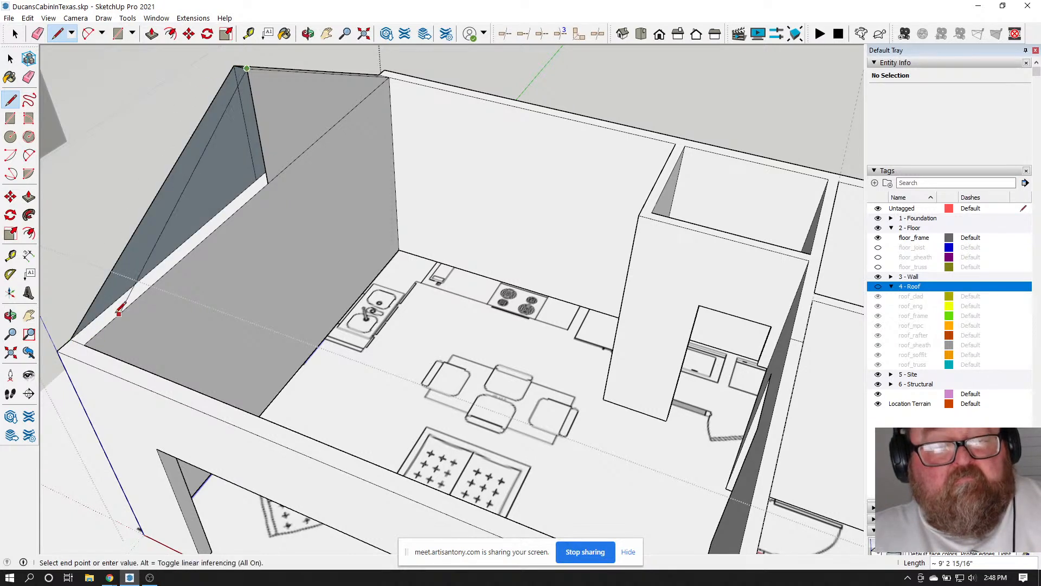
click(92, 339)
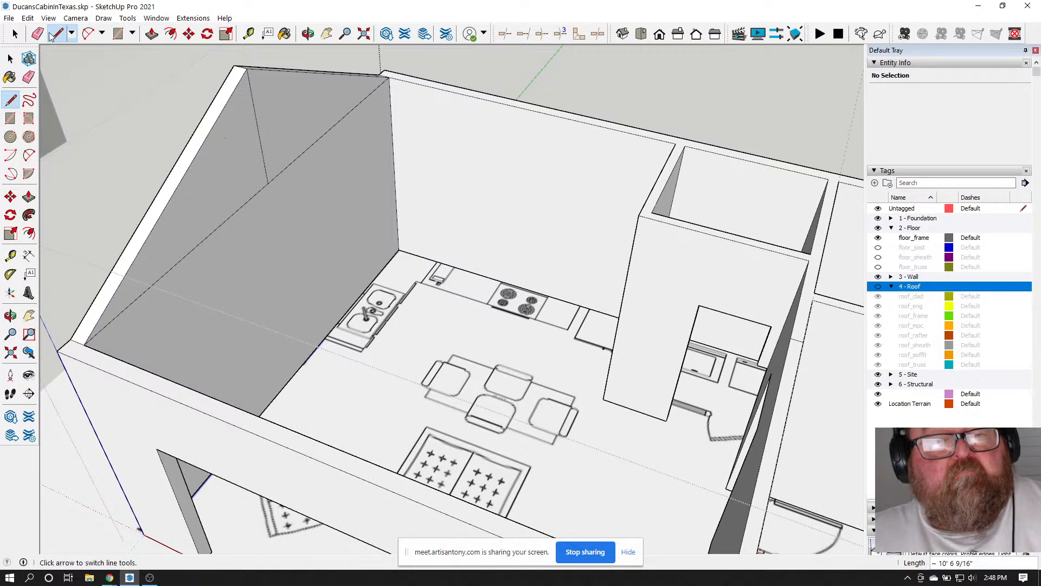
key(e)
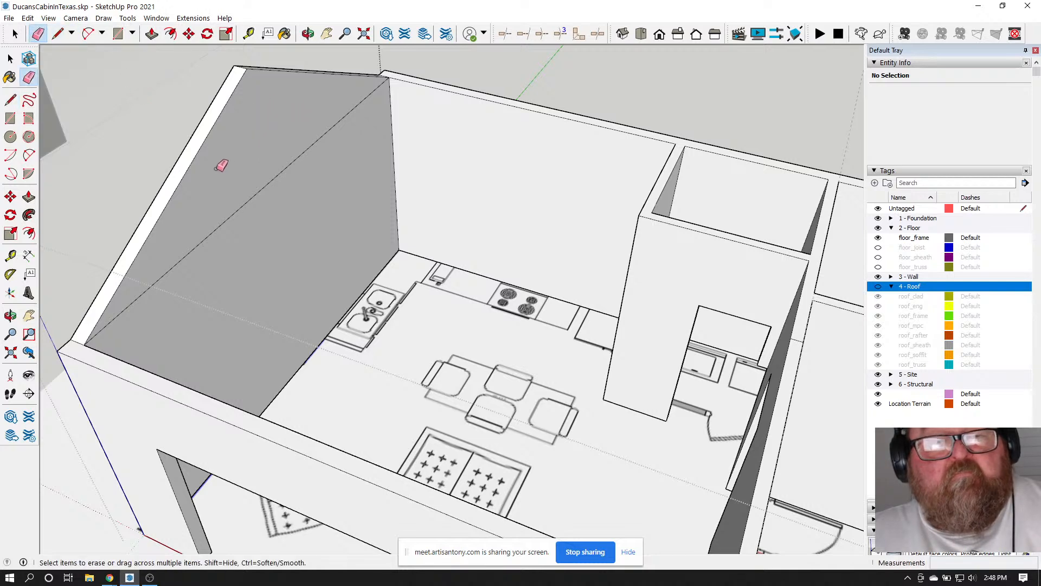
Draw a horizontal line along the red axis from the gable peak to above the interior cross wall, with a vertical line down to its top edge
scroll(221, 162, down, 5)
click(57, 33)
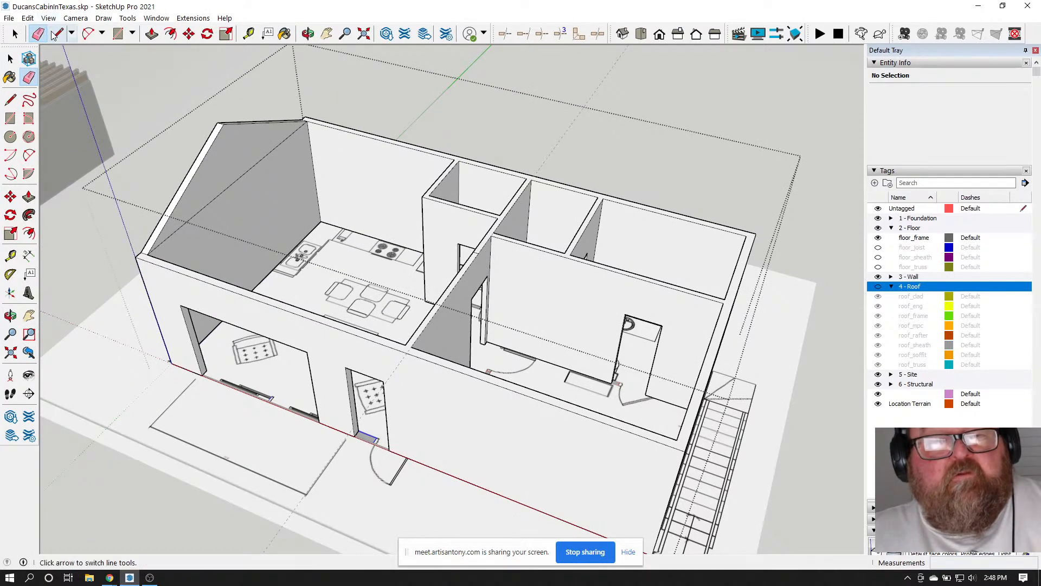
click(223, 123)
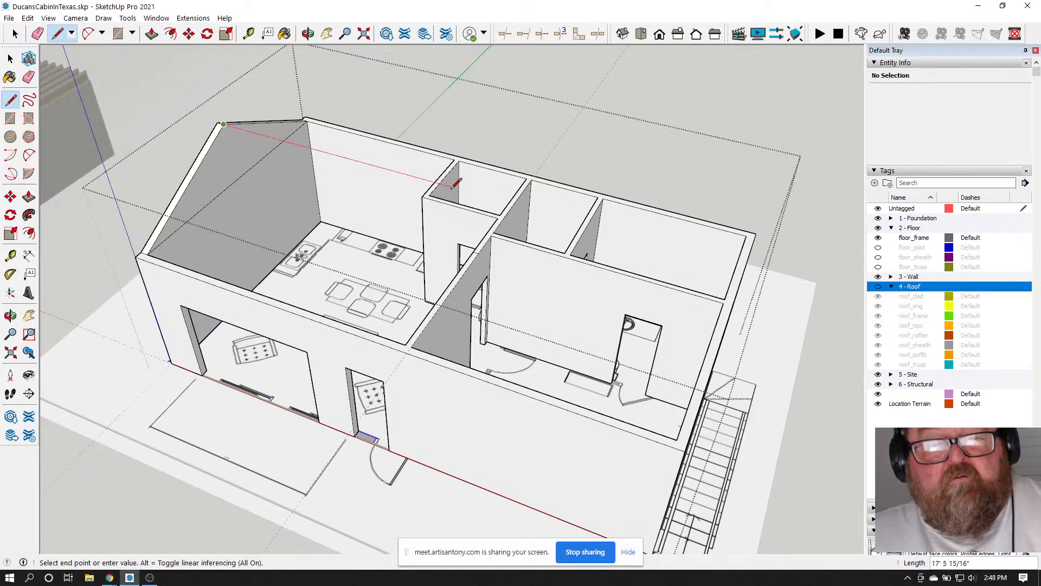
scroll(461, 201, up, 3)
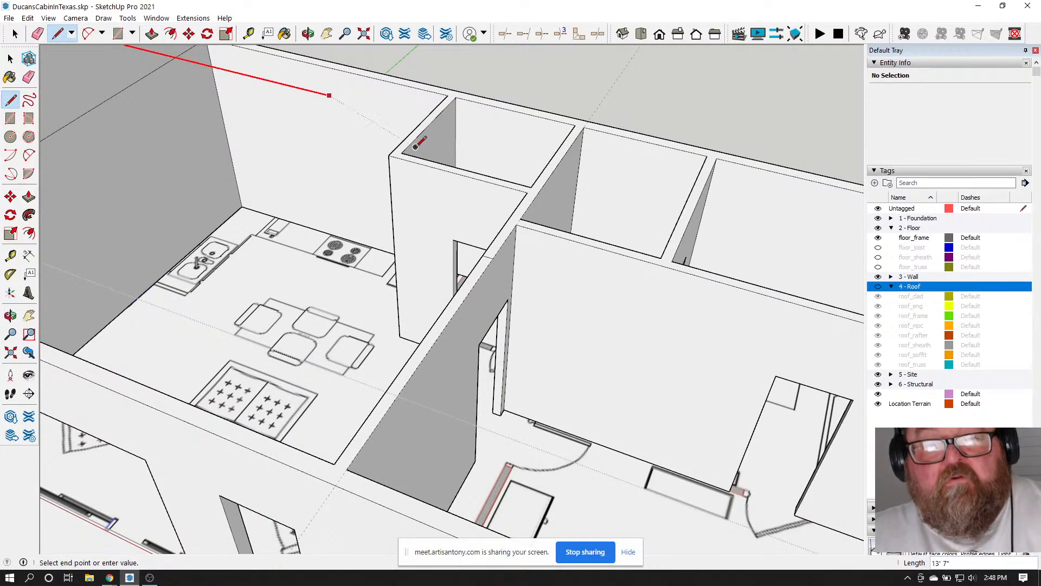
click(494, 258)
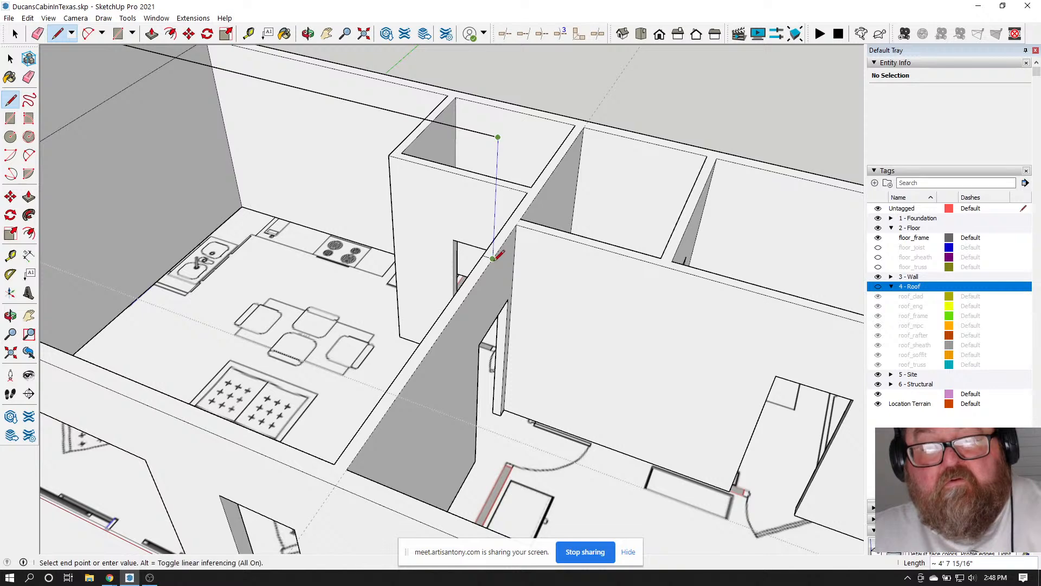
click(493, 258)
key(Escape)
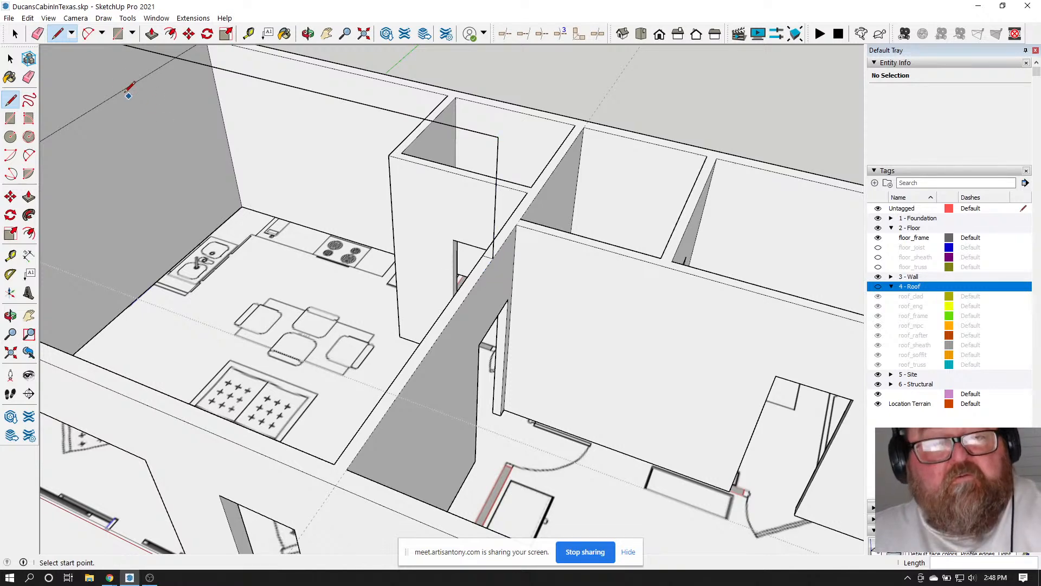
Erase the long horizontal line running from the gable peak to the interior cross wall
click(38, 33)
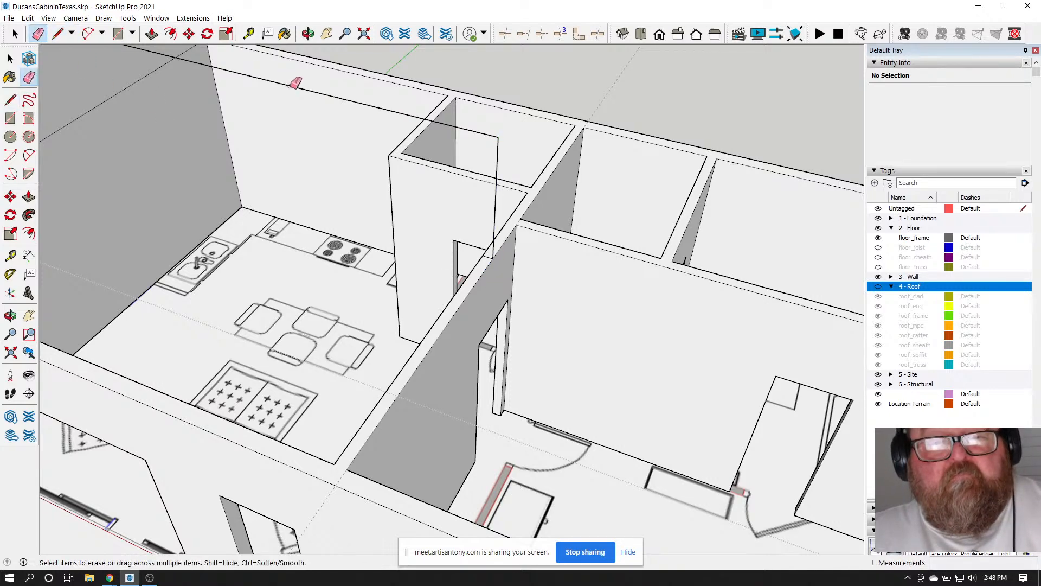
scroll(450, 224, down, 4)
scroll(516, 247, up, 4)
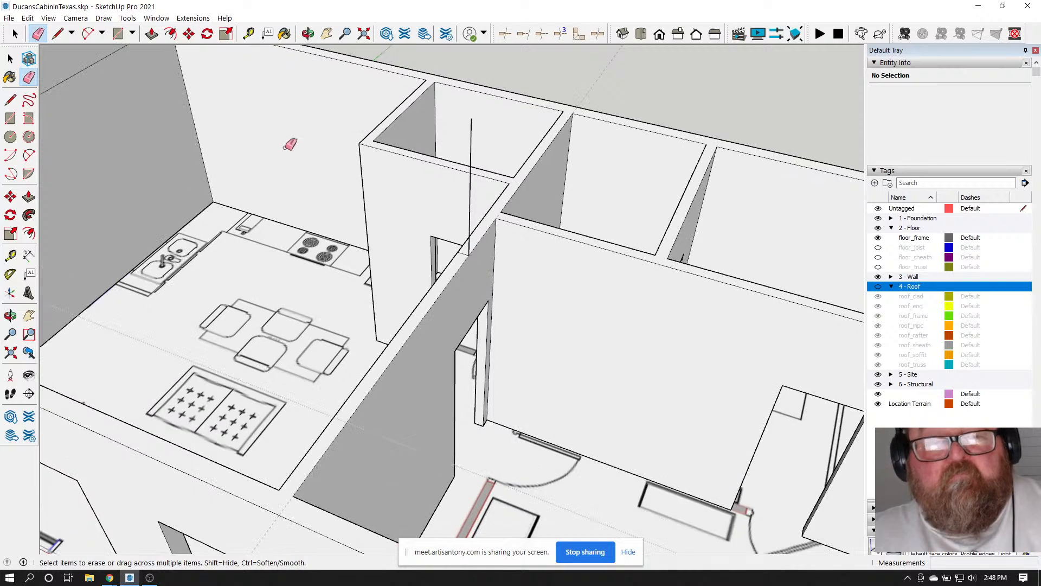
Complete an upright rectangle across the cross wall's 4 1/2" thickness beside the vertical line, and erase the rectangle's bottom edge
click(58, 33)
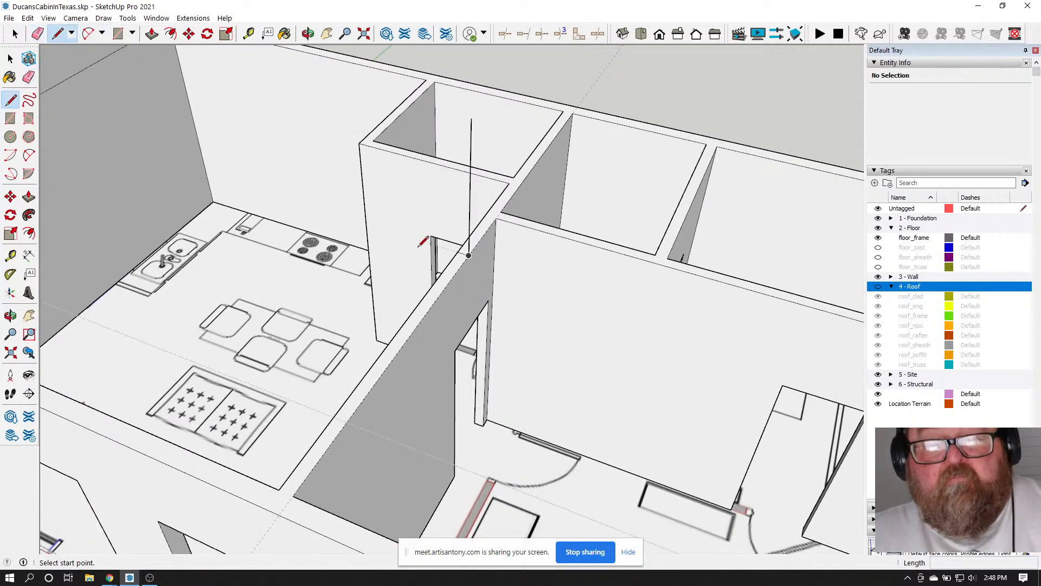
click(458, 252)
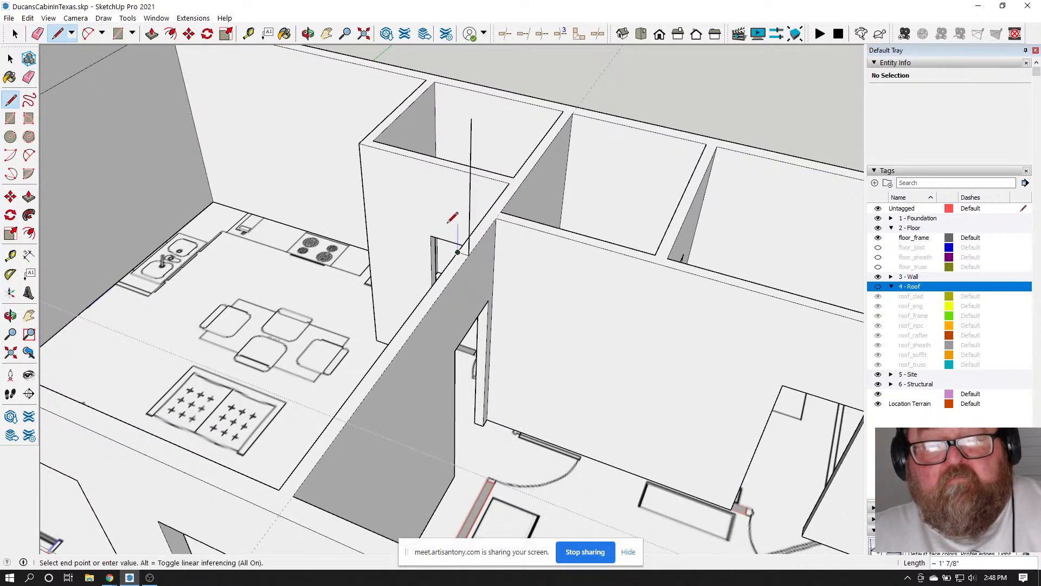
click(471, 118)
click(471, 118)
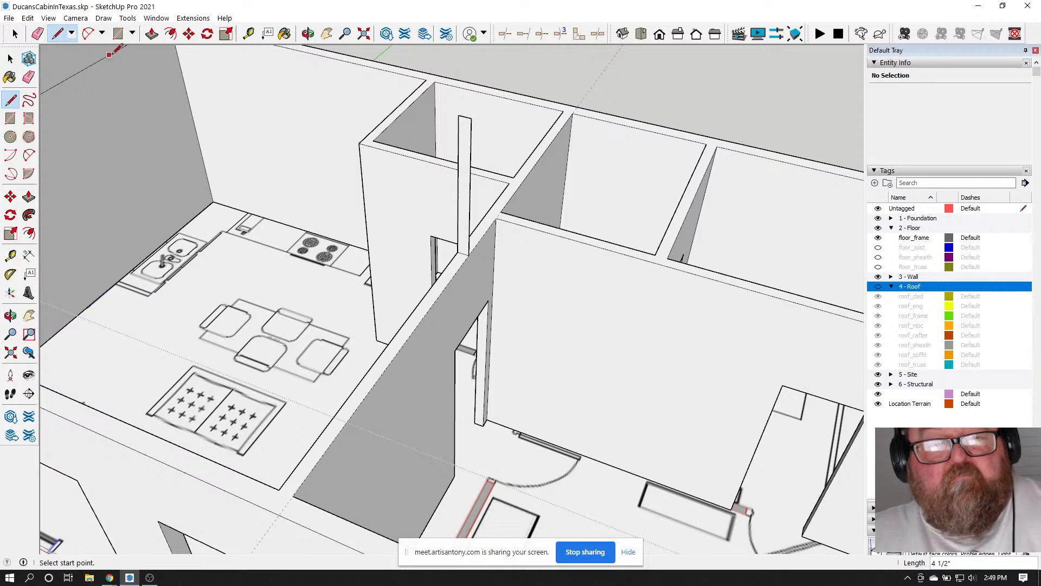
click(37, 33)
scroll(462, 249, up, 2)
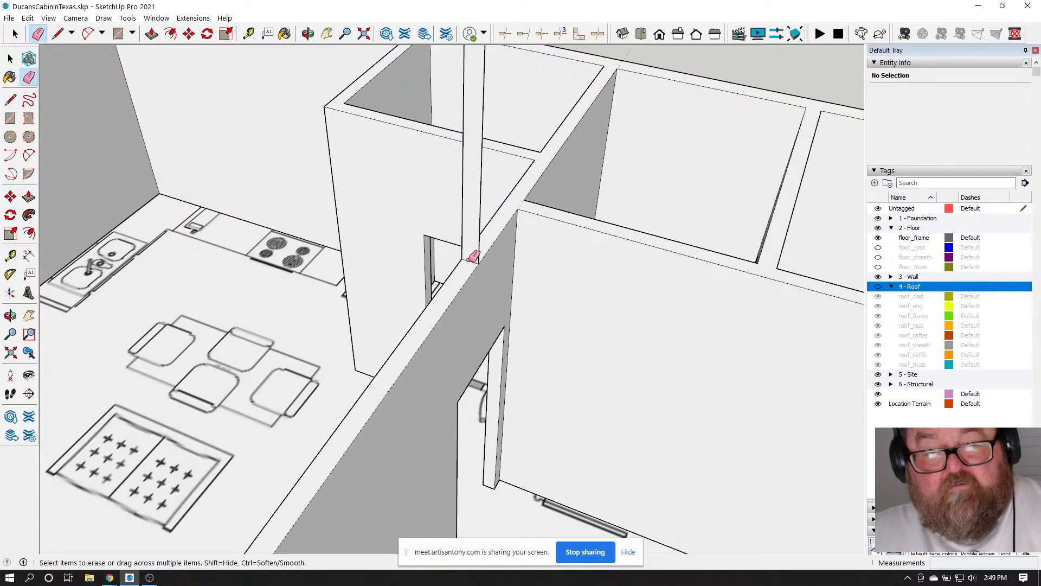
click(469, 260)
scroll(477, 298, down, 3)
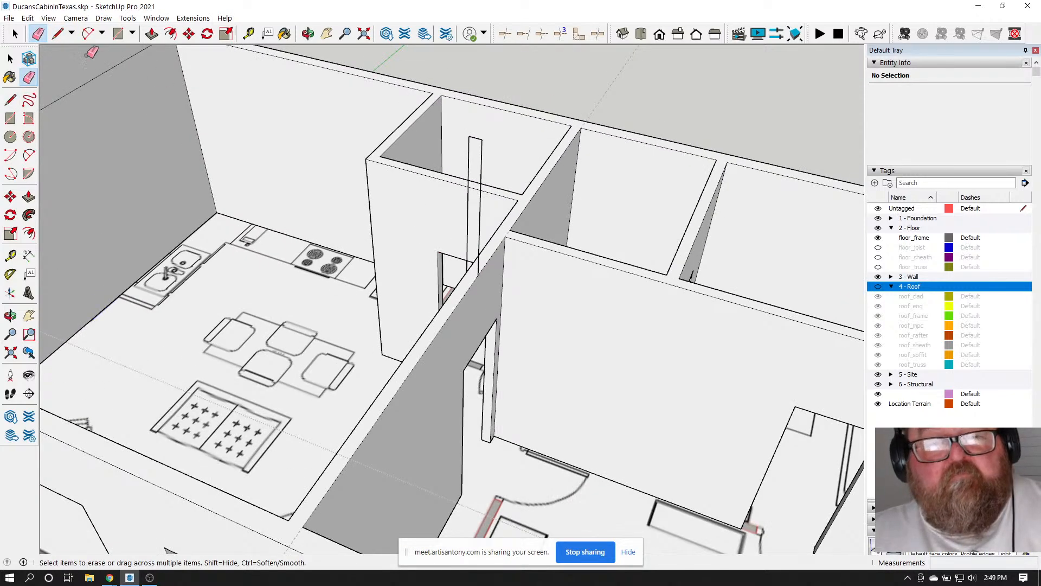
Draw one gable slope on both faces of the cross wall, linking the upright rectangle's top corners to the adjacent side wall
click(57, 34)
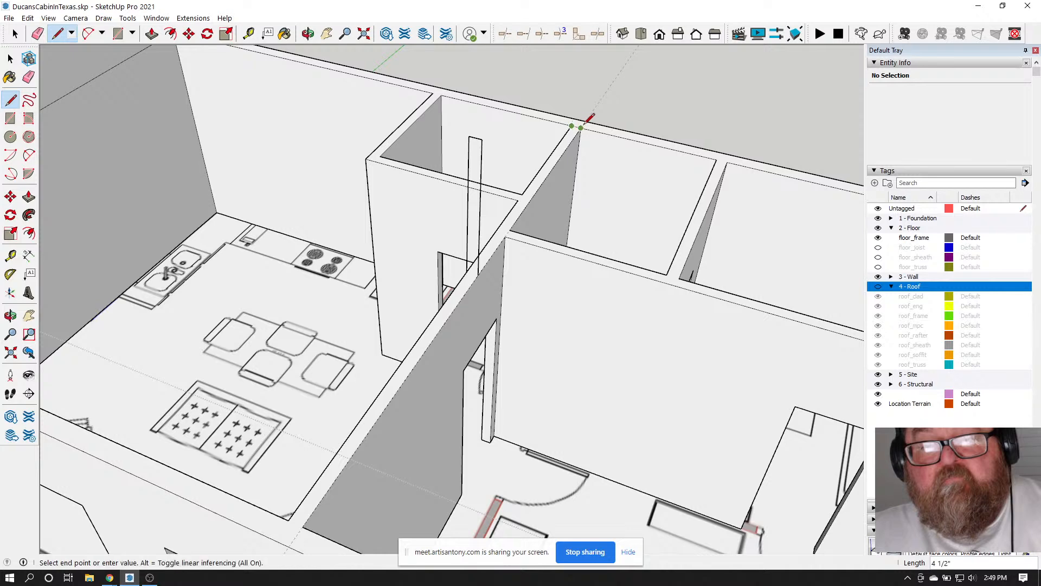
scroll(574, 130, down, 1)
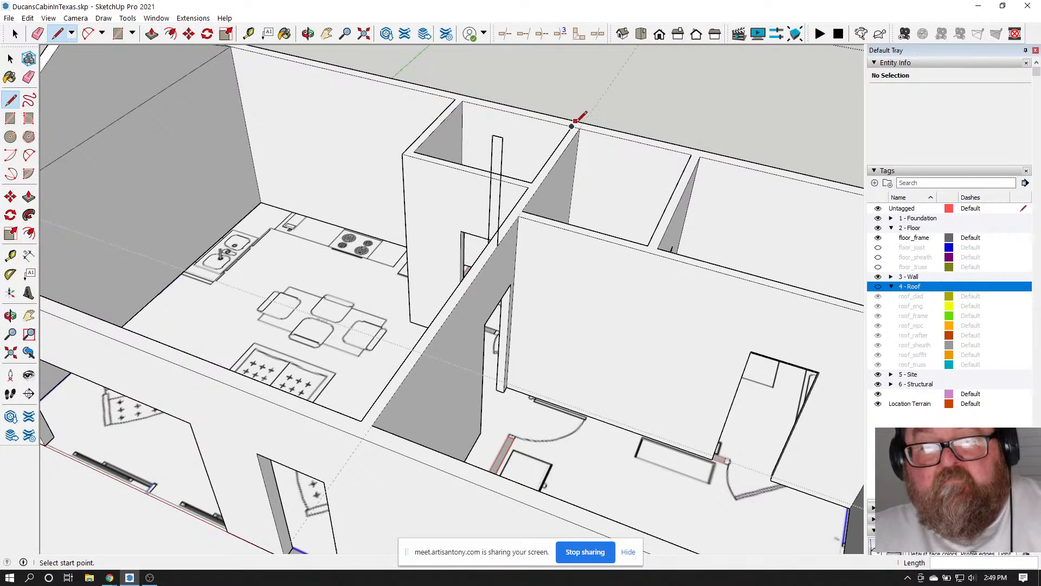
click(492, 135)
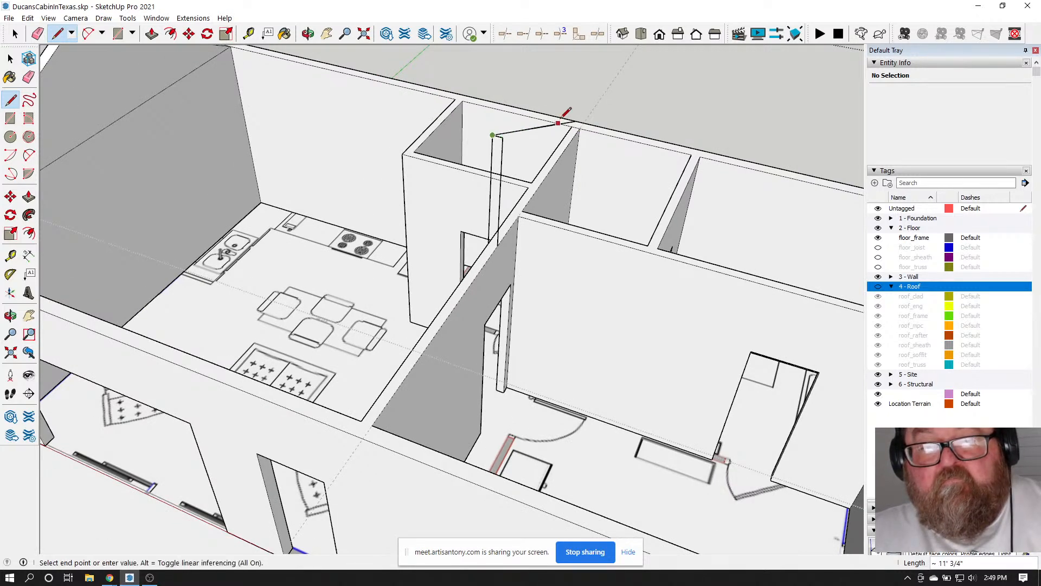
key(Escape)
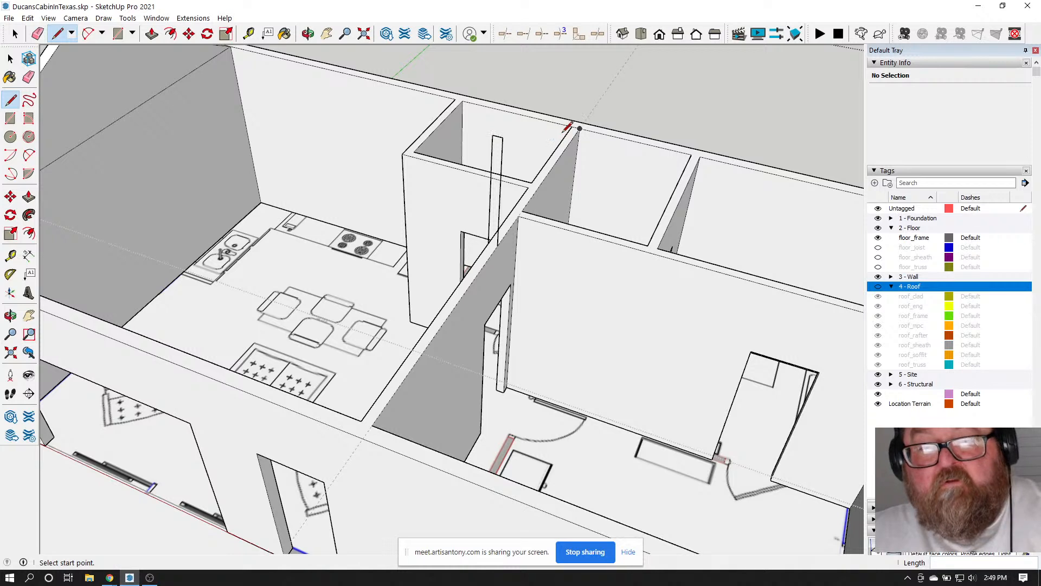
click(573, 126)
click(493, 135)
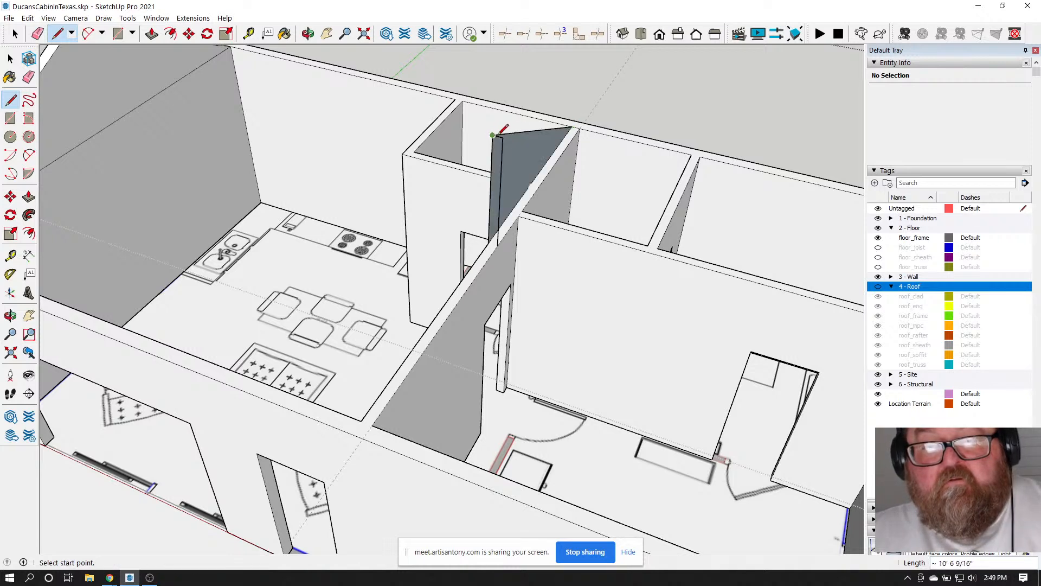
click(503, 137)
click(574, 127)
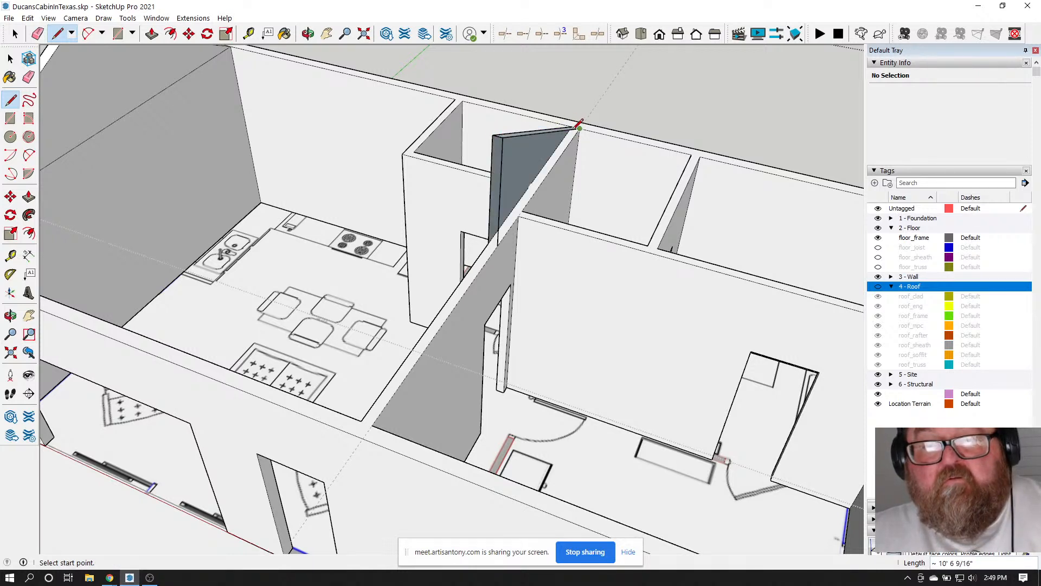
Draw the opposite gable slope on both cross wall faces, from the rectangle's top corners down to the other side wall
click(503, 136)
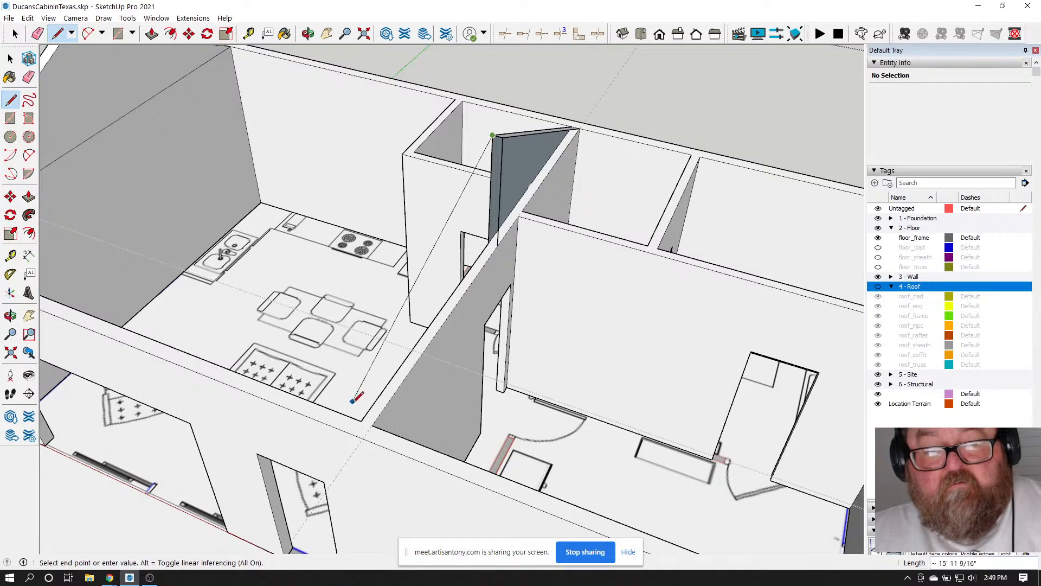
click(361, 419)
click(361, 420)
key(Escape)
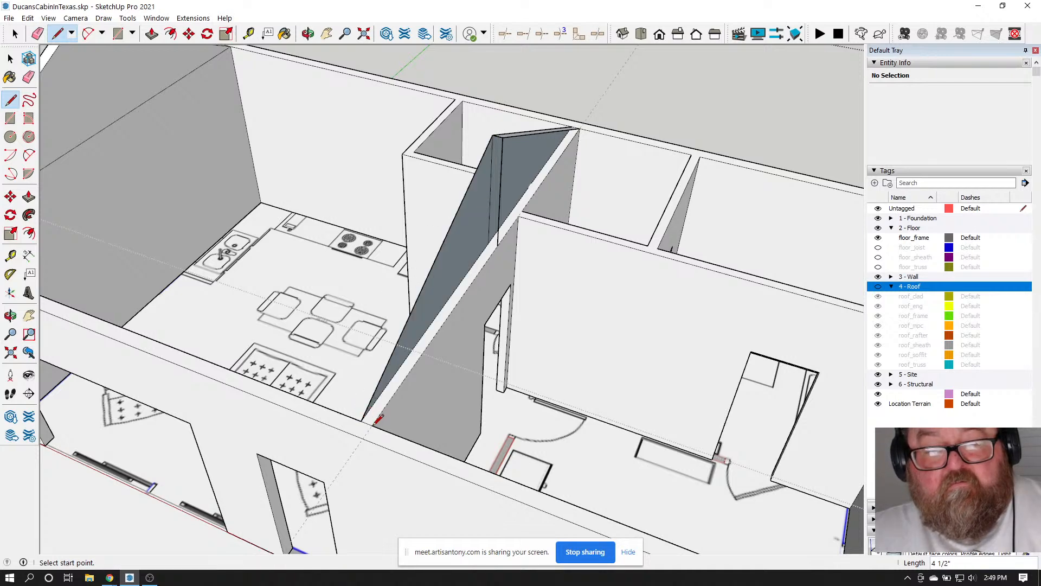
click(372, 425)
click(502, 136)
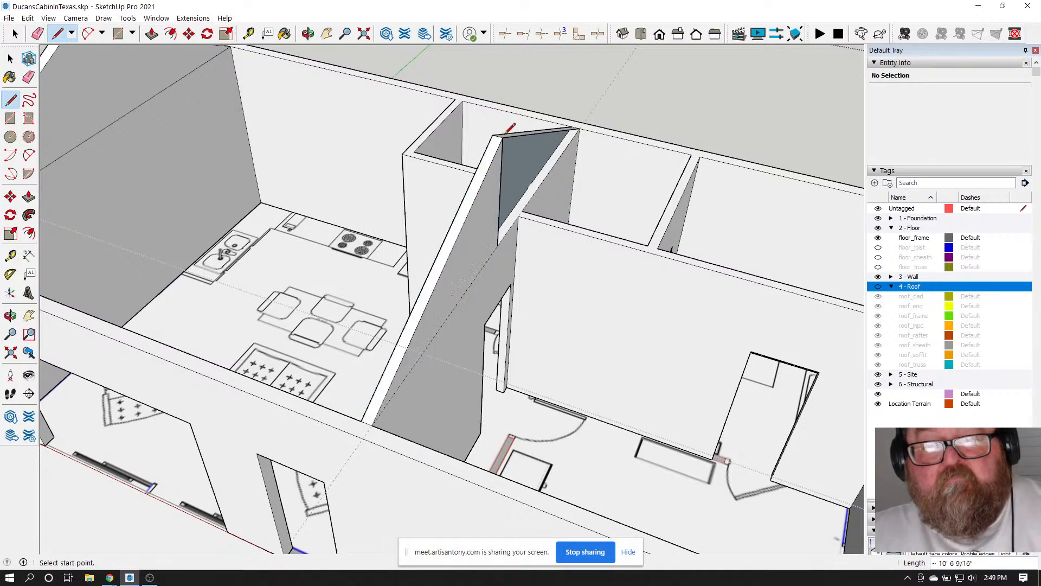
Examine the cross wall's new gable slope and where it meets the side wall
scroll(569, 126, up, 3)
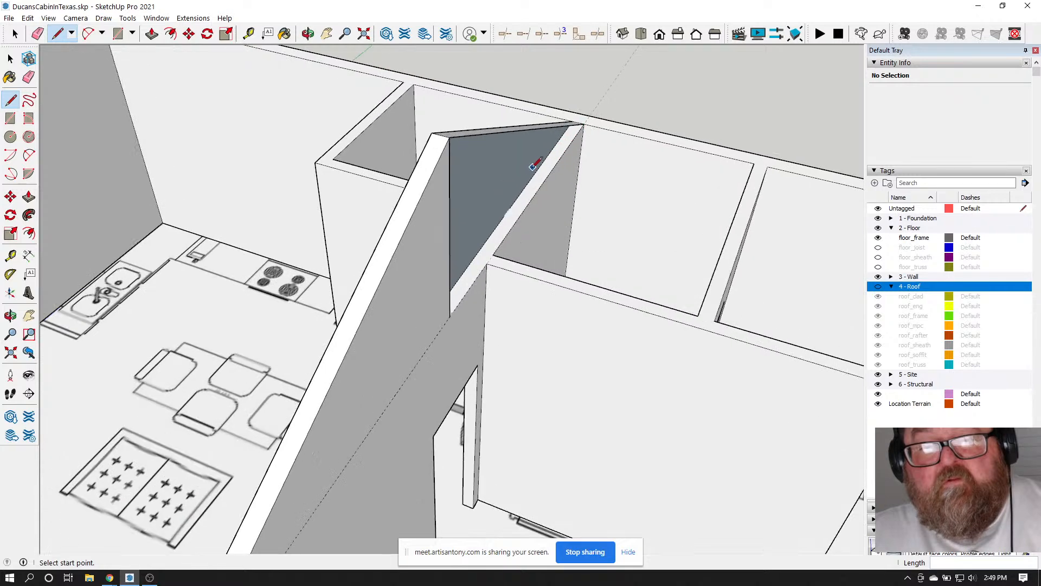
click(308, 33)
drag(358, 245, 500, 339)
scroll(732, 260, up, 5)
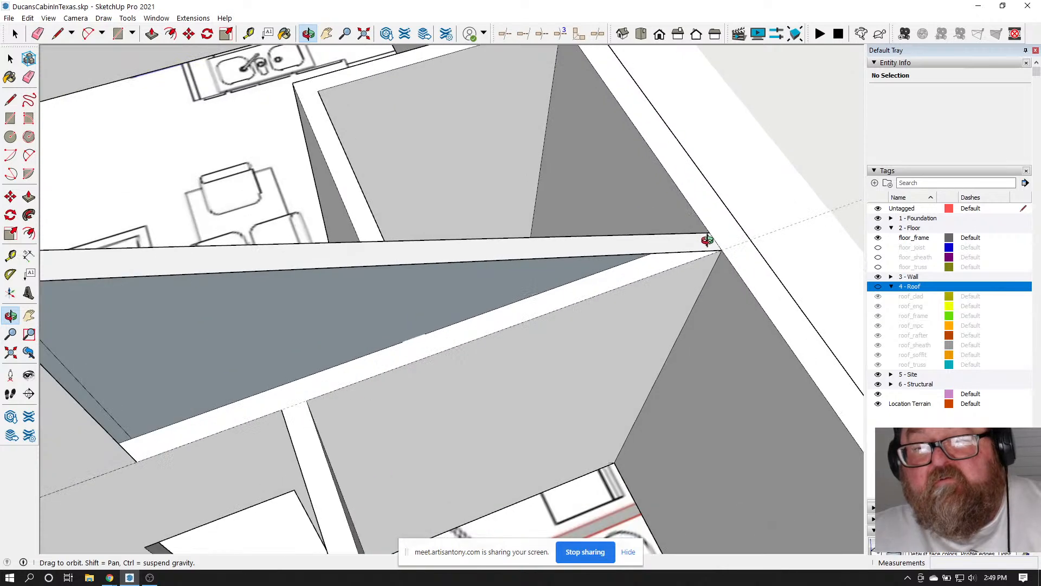
drag(674, 276, 702, 182)
drag(649, 241, 251, 389)
scroll(634, 281, down, 5)
scroll(448, 353, down, 4)
drag(314, 383, 239, 449)
scroll(237, 446, up, 5)
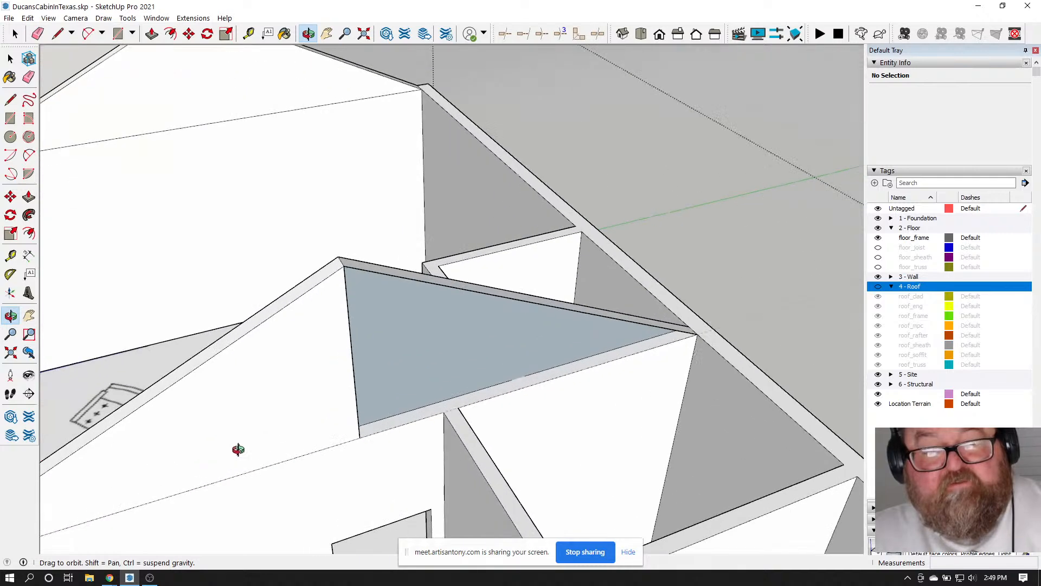
Erase and redraw the open slope edge from the side wall corner to the peak, and close the gable face along its base
click(45, 37)
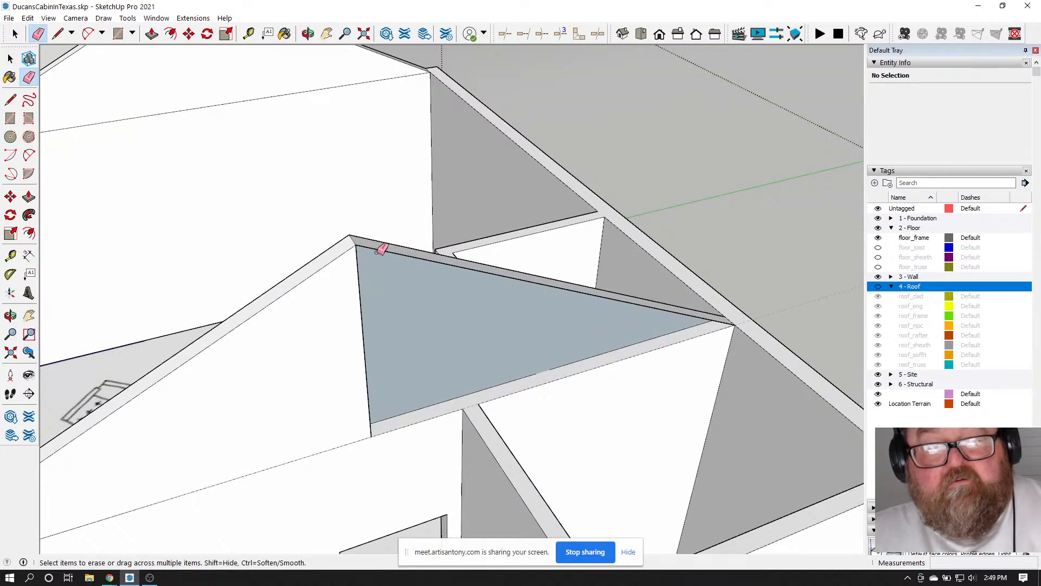
click(57, 34)
click(735, 324)
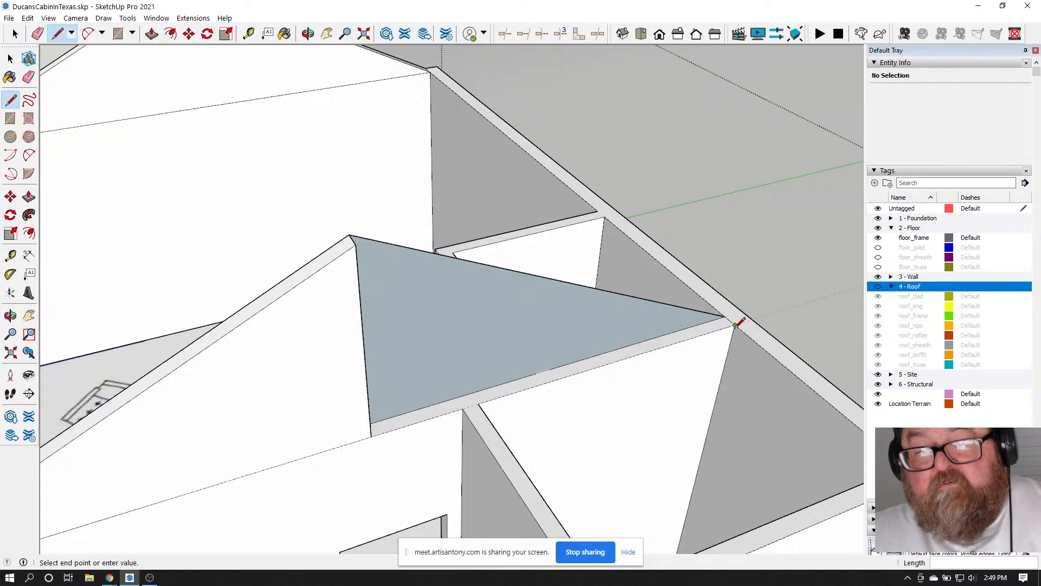
click(356, 244)
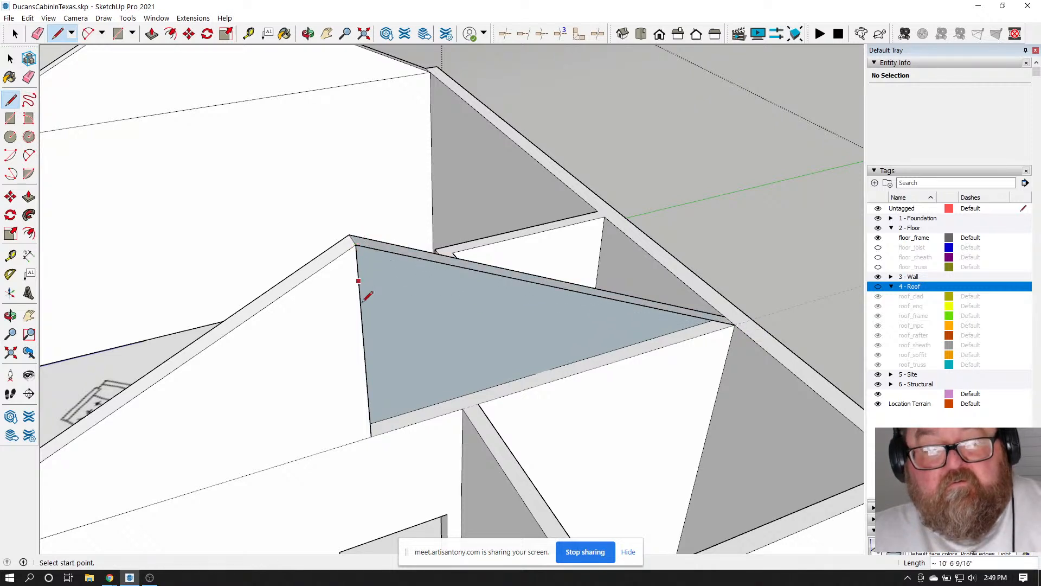
click(371, 436)
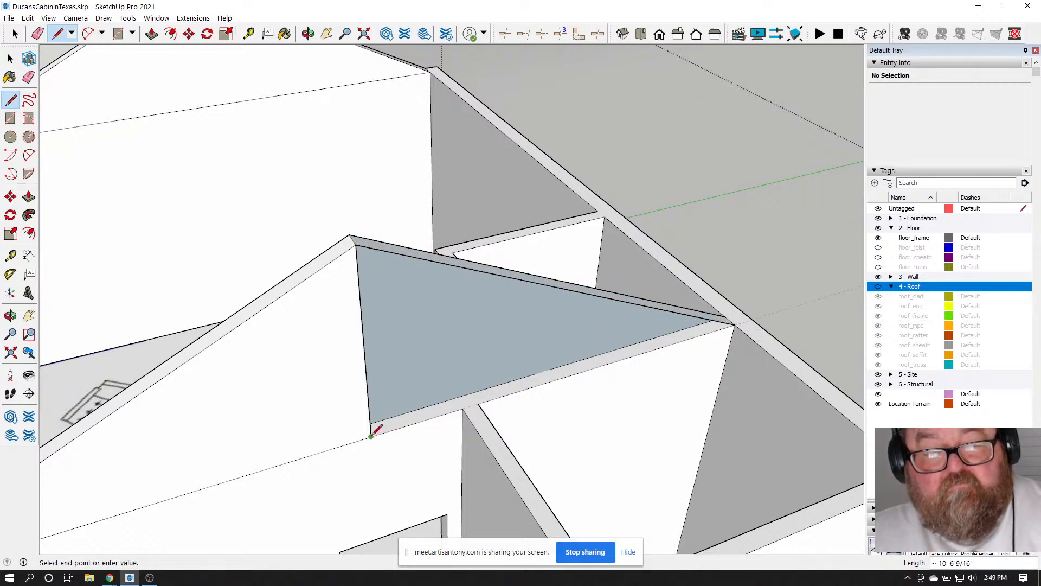
click(736, 324)
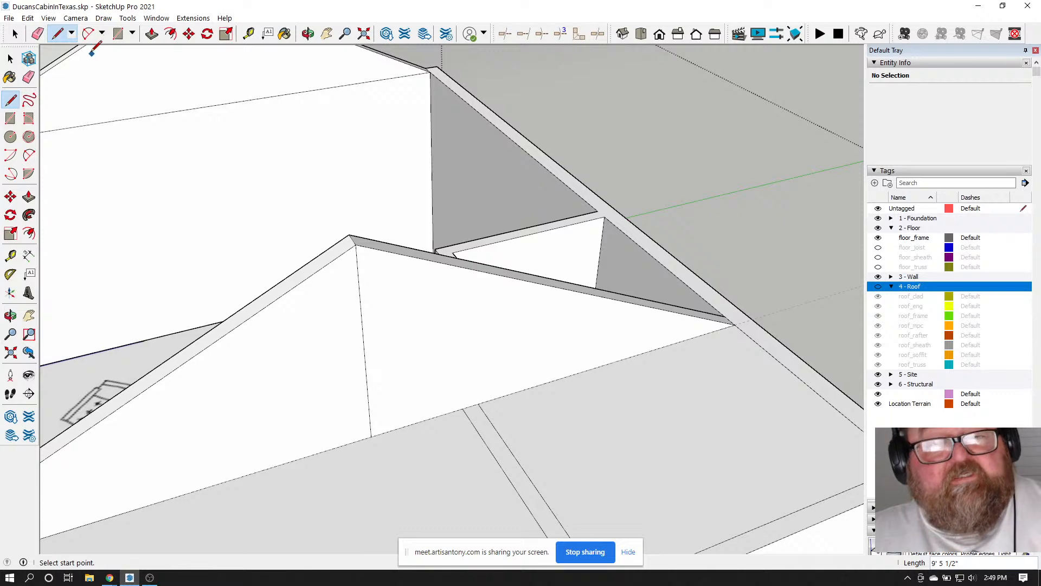
Delete the unwanted horizontal face covering the small room beside the cross wall
click(15, 34)
scroll(580, 332, down, 2)
click(582, 337)
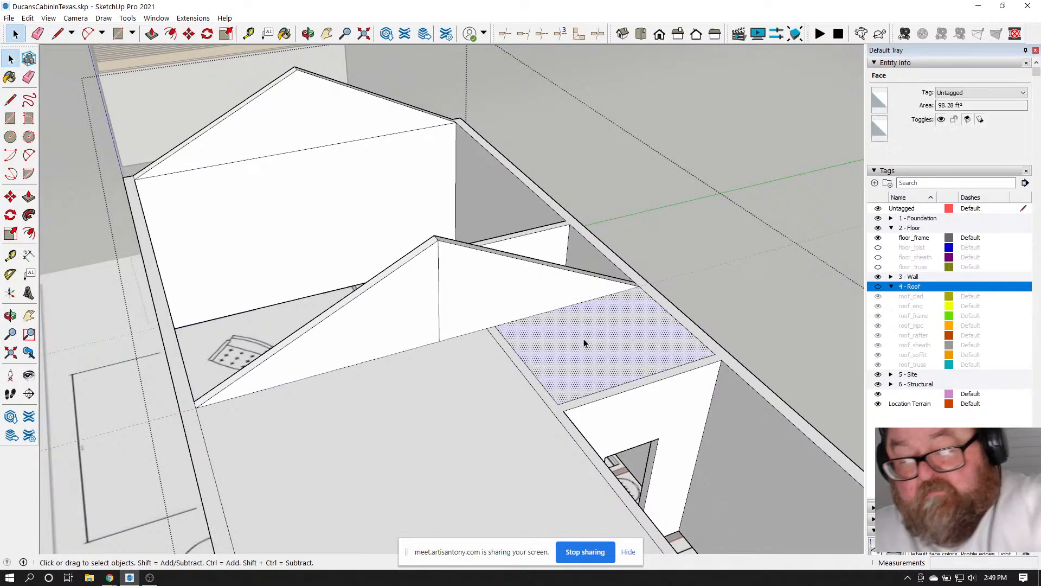
key(Delete)
Erase the vertical seam below the cross wall's peak and the horizontal seam along the wall's former top edge
scroll(477, 308, up, 3)
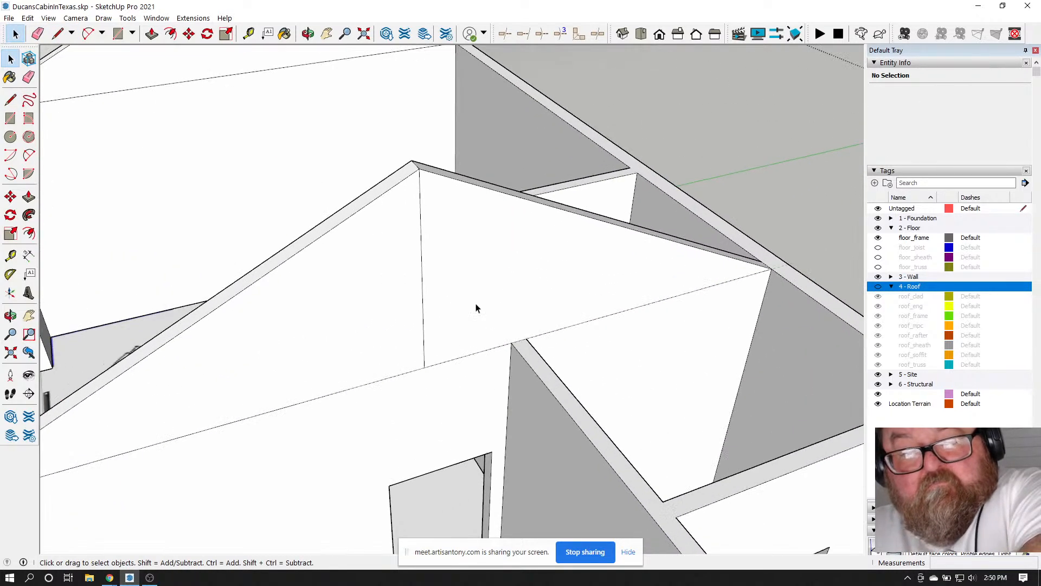
click(38, 33)
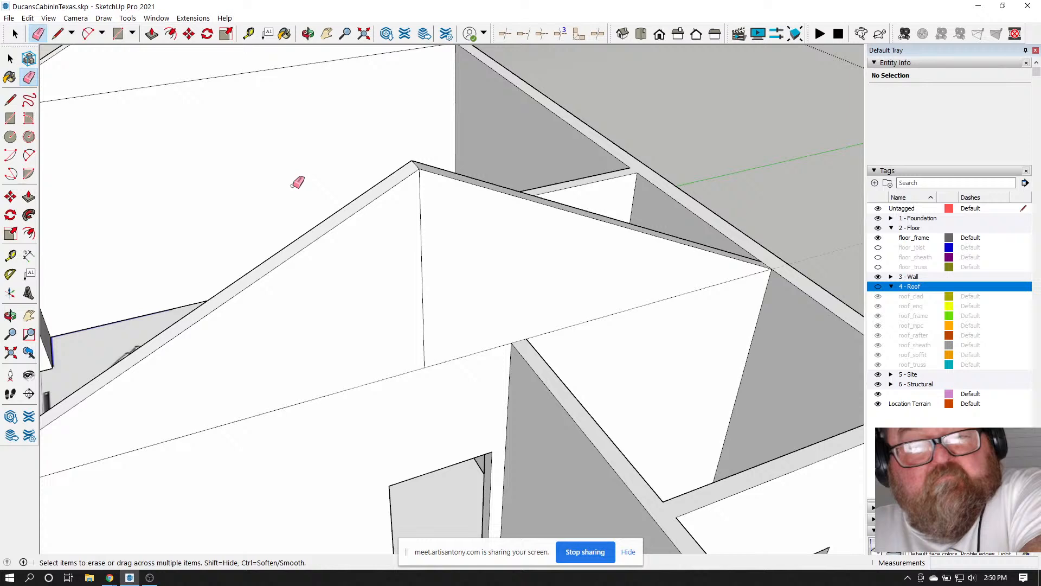
click(421, 226)
click(569, 324)
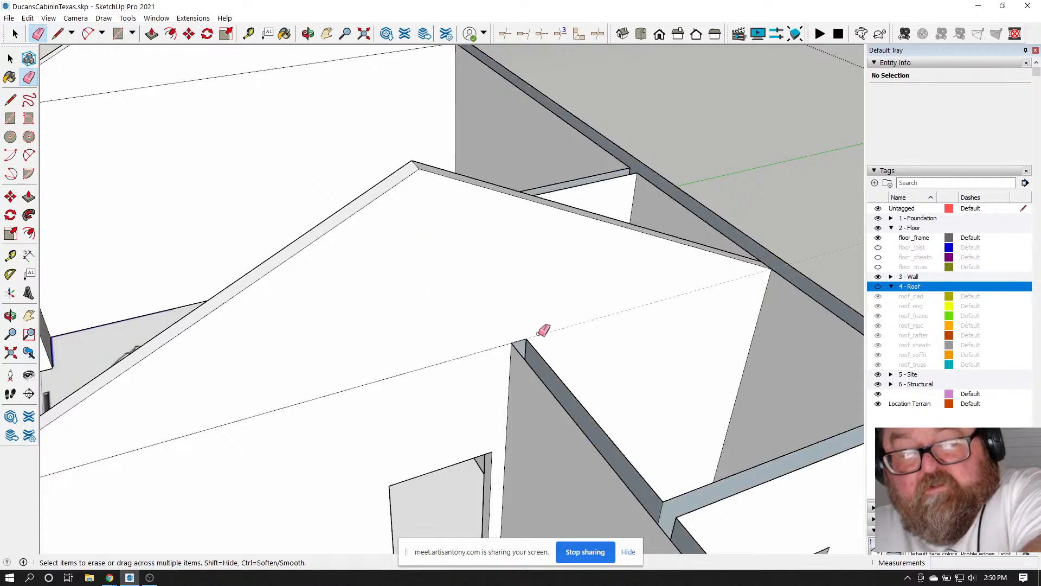
key(ctrl+z)
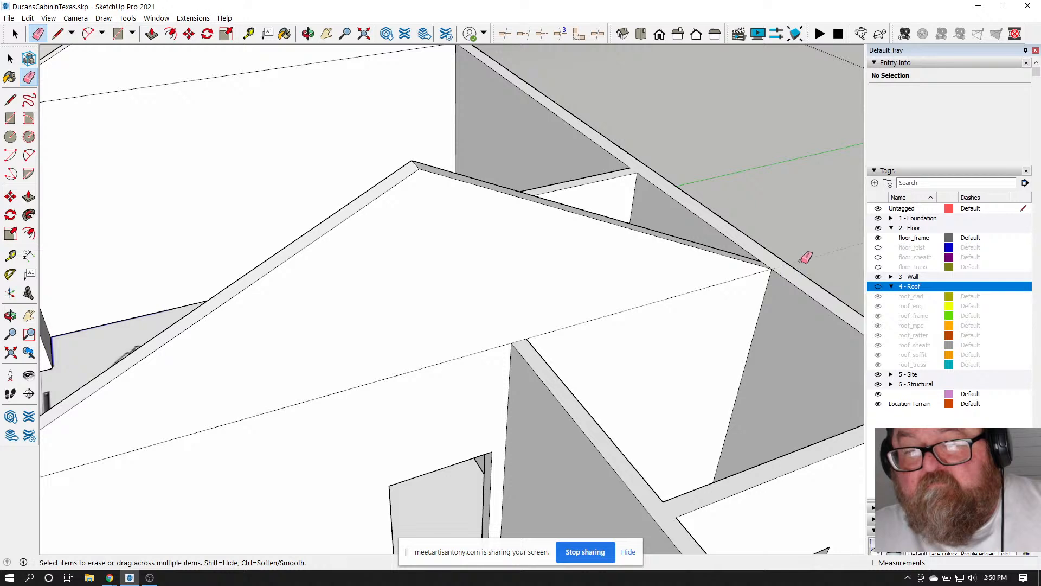
click(458, 357)
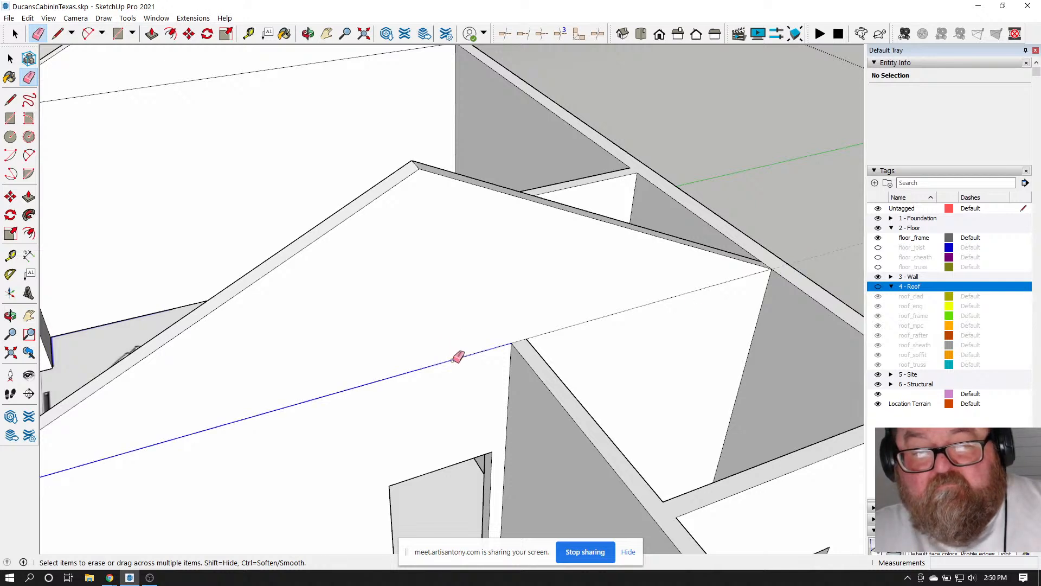
scroll(534, 319, down, 2)
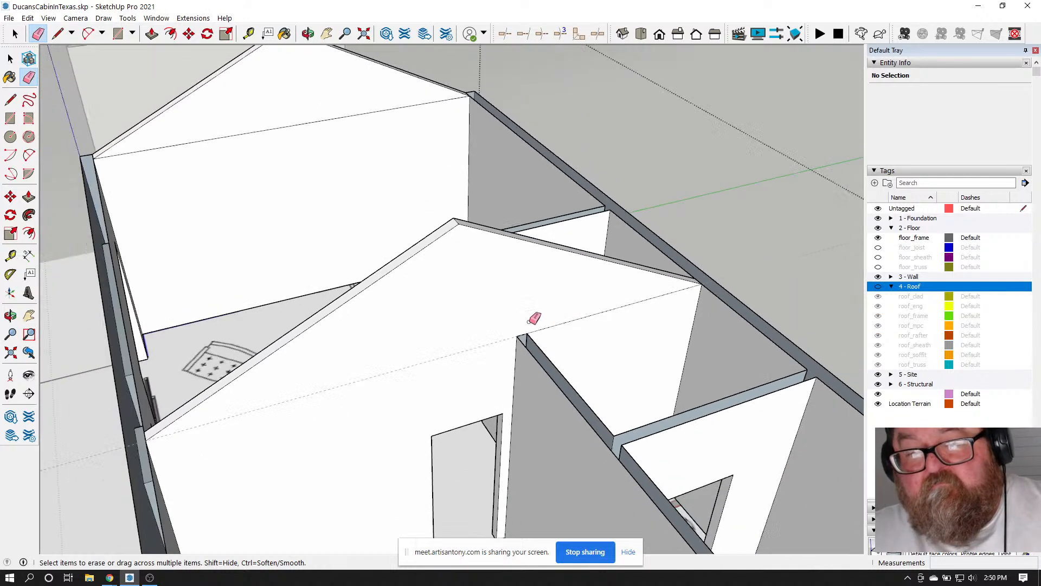
scroll(441, 346, up, 2)
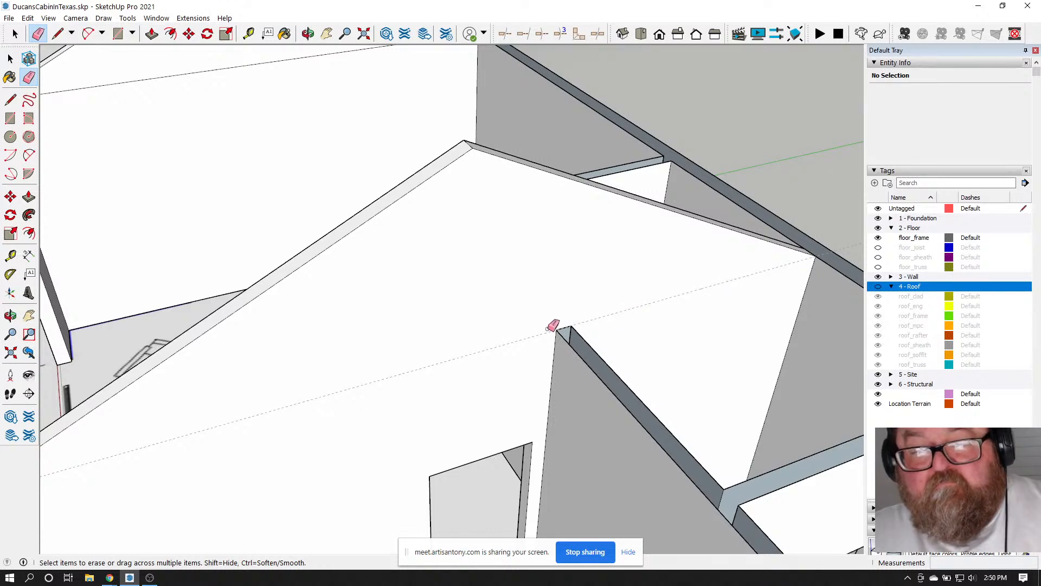
scroll(407, 309, down, 3)
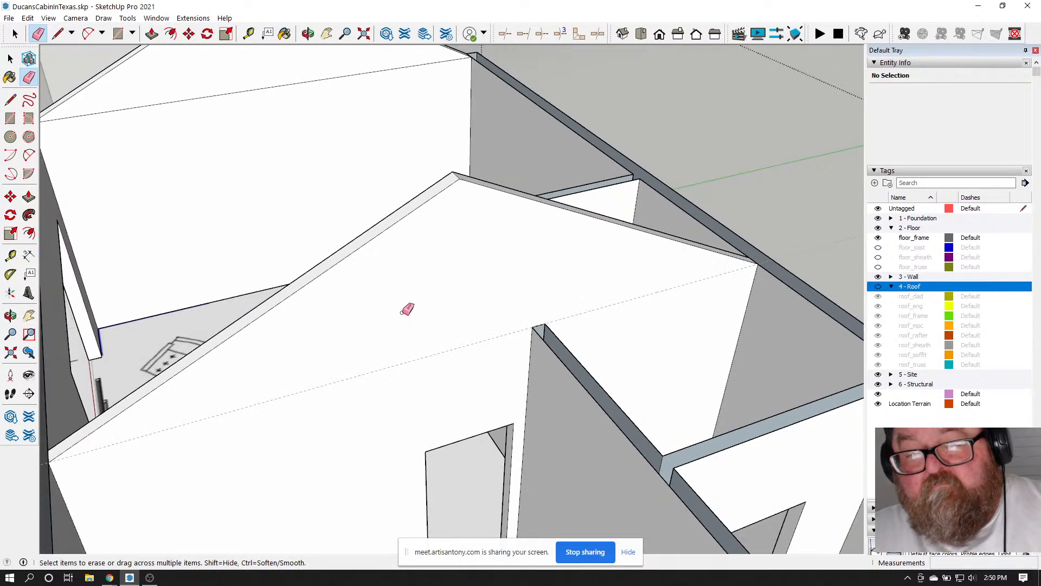
scroll(408, 309, down, 1)
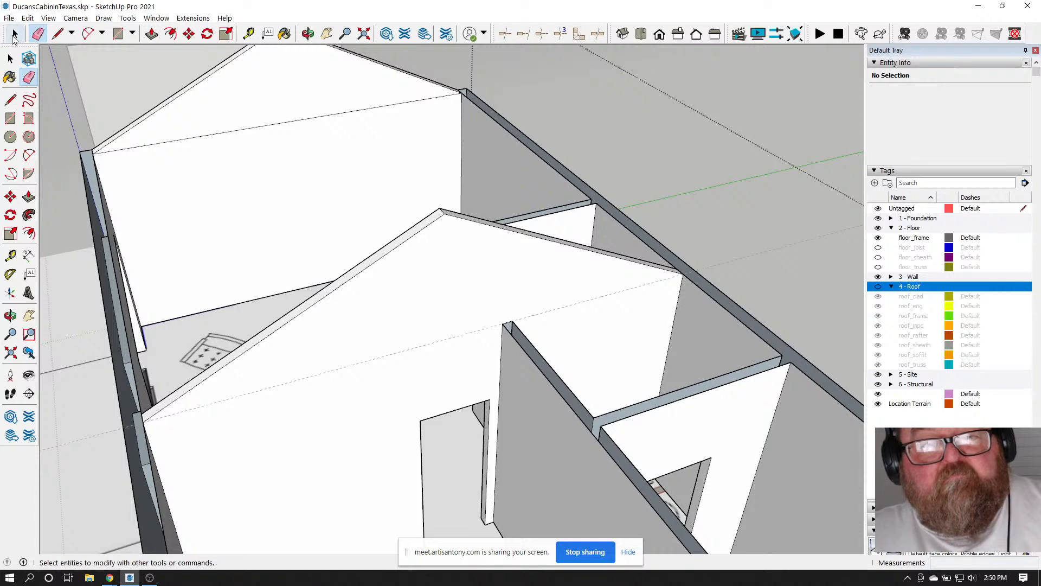
click(57, 34)
scroll(624, 404, up, 3)
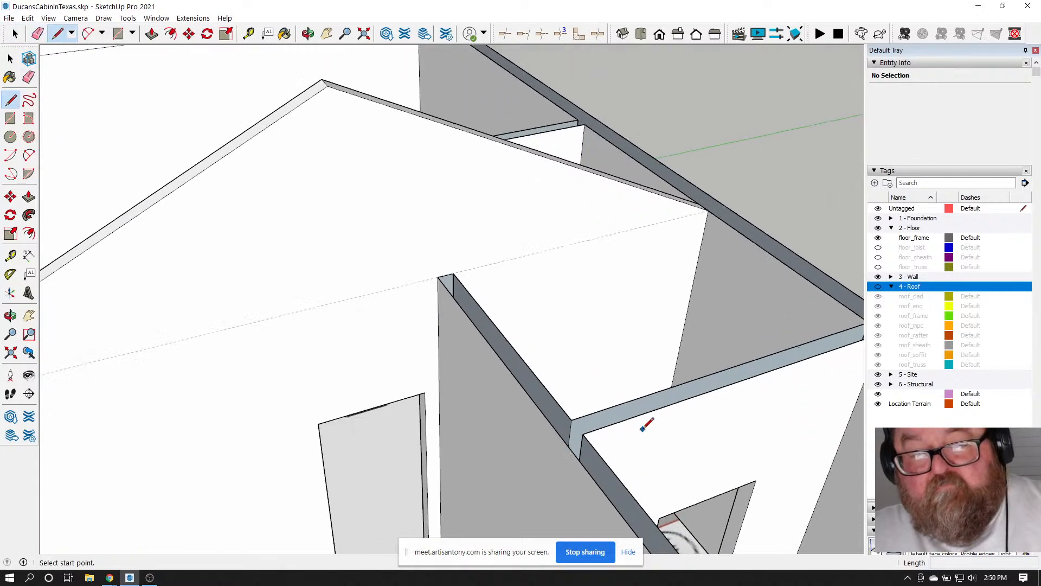
click(571, 419)
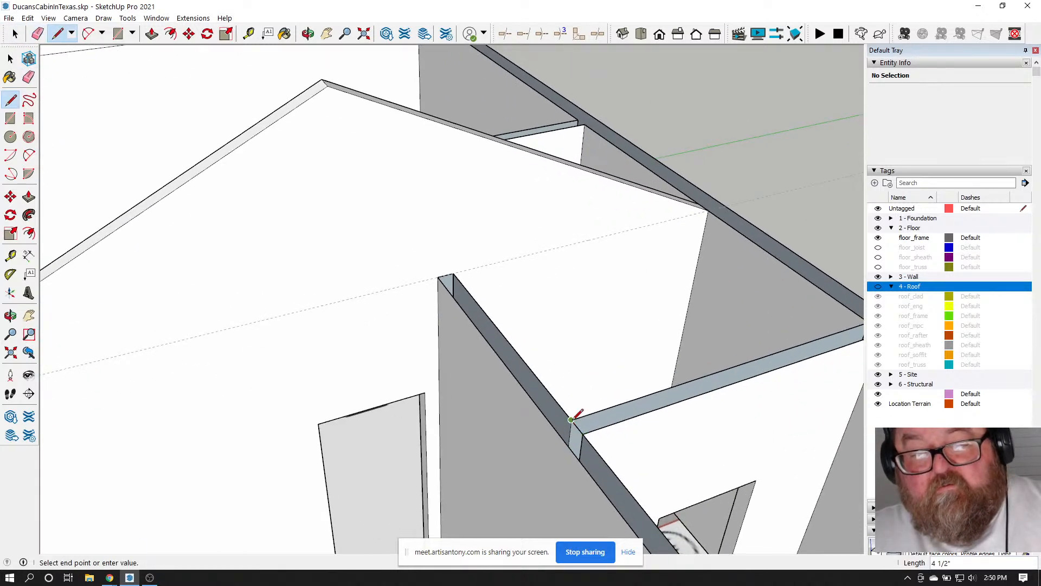
key(Escape)
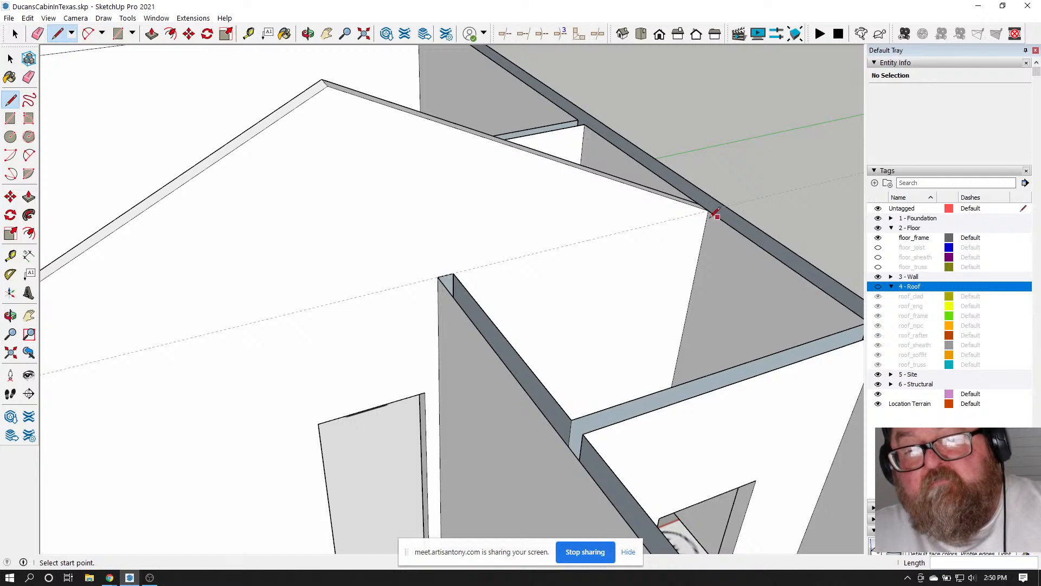
Draw a line from one side wall's outer edge across the living area and out past the opposite side wall
click(308, 34)
drag(543, 261, 606, 414)
scroll(605, 413, up, 8)
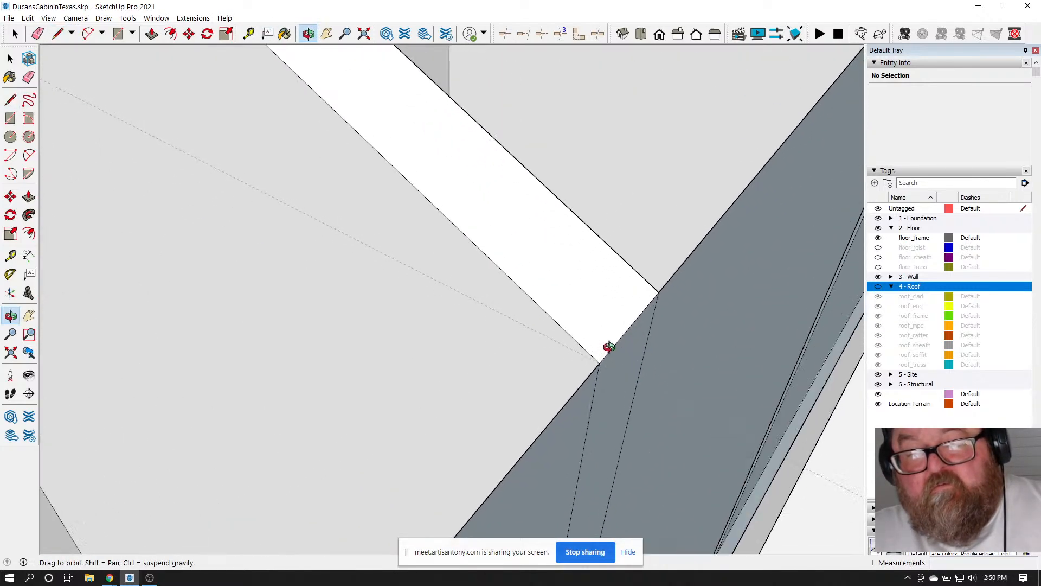
drag(611, 337, 497, 266)
scroll(662, 298, down, 10)
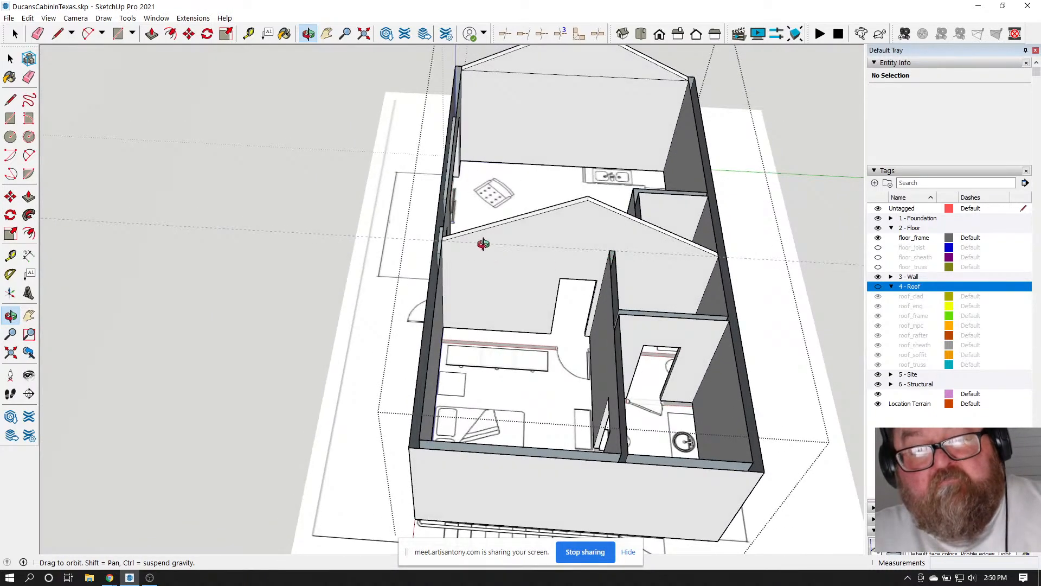
scroll(482, 245, up, 4)
scroll(391, 420, down, 2)
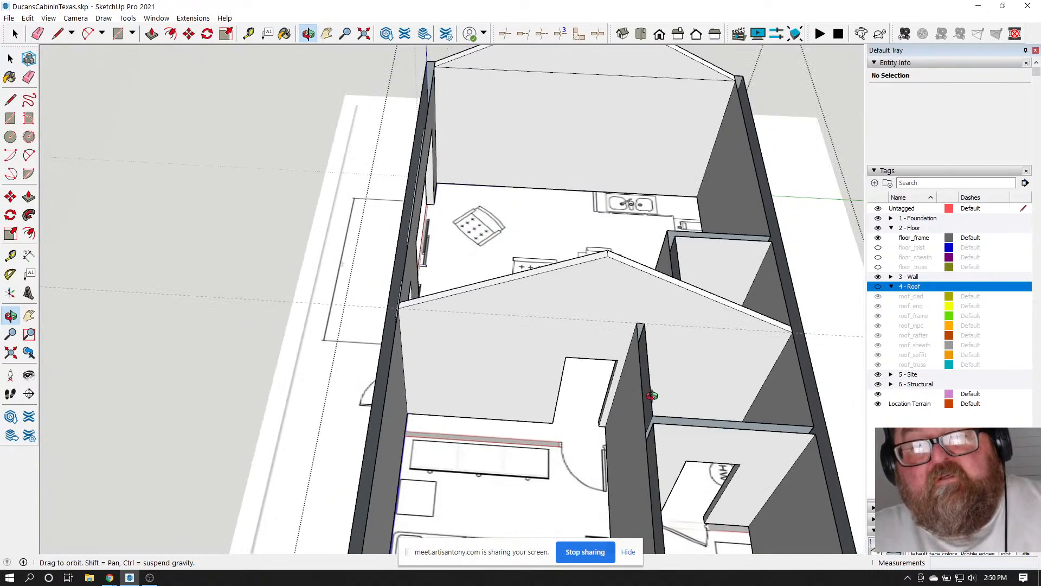
click(61, 34)
click(404, 200)
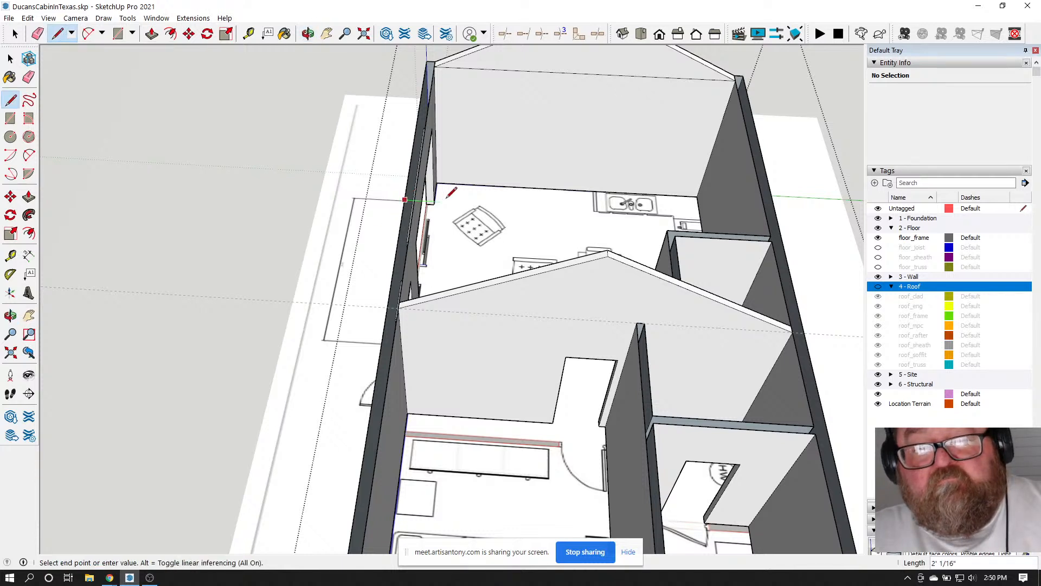
click(826, 223)
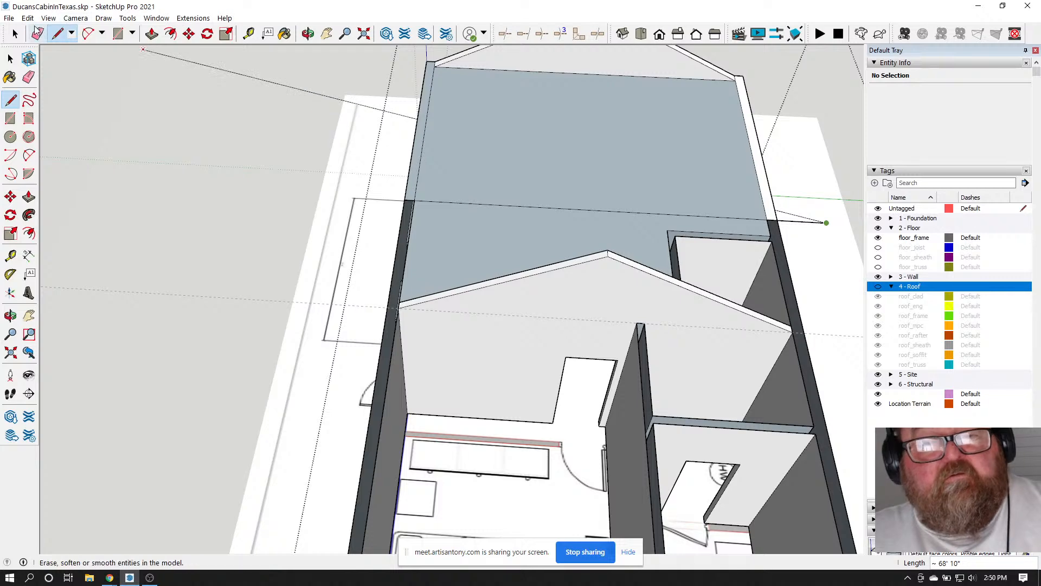
Erase the line crossing the living area and delete the horizontal face covering that room
key(e)
click(439, 204)
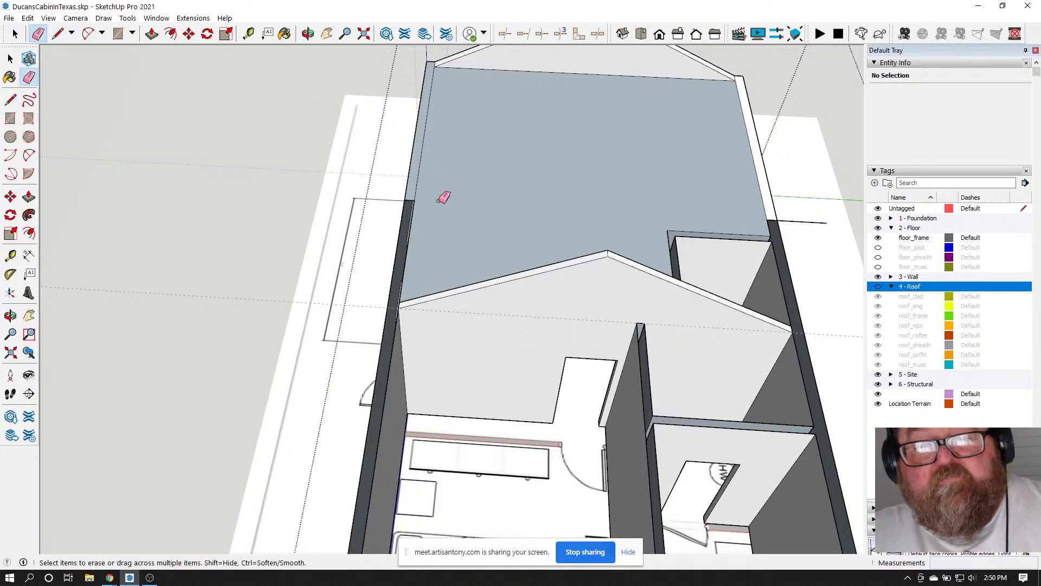
key(space)
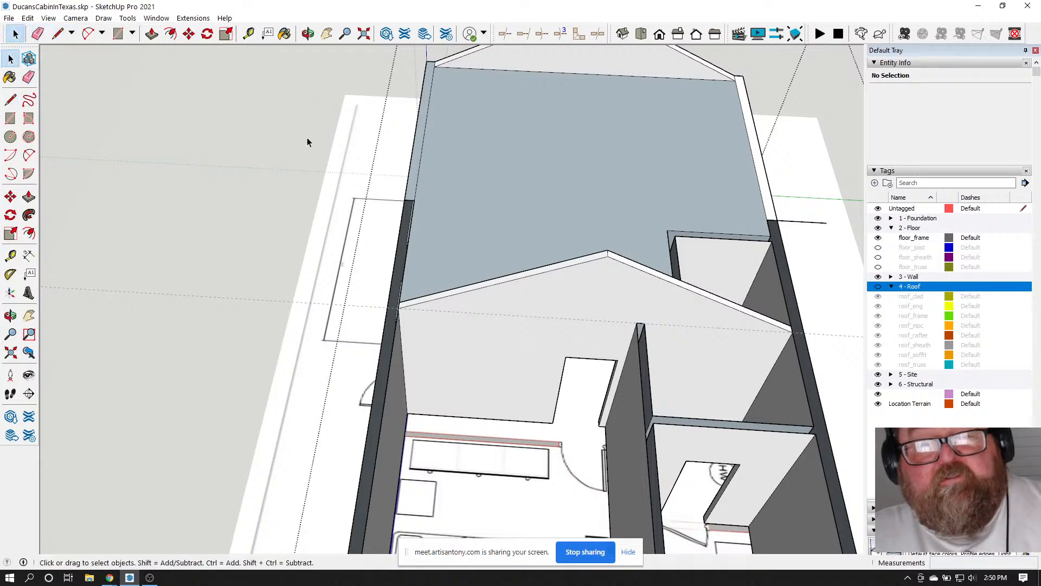
click(471, 161)
key(Delete)
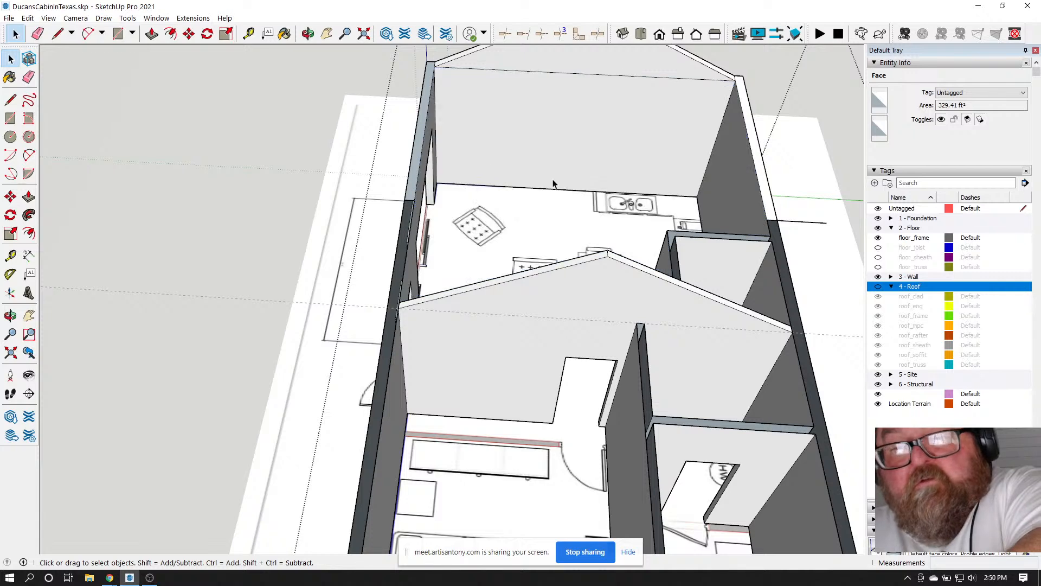
scroll(436, 196, down, 5)
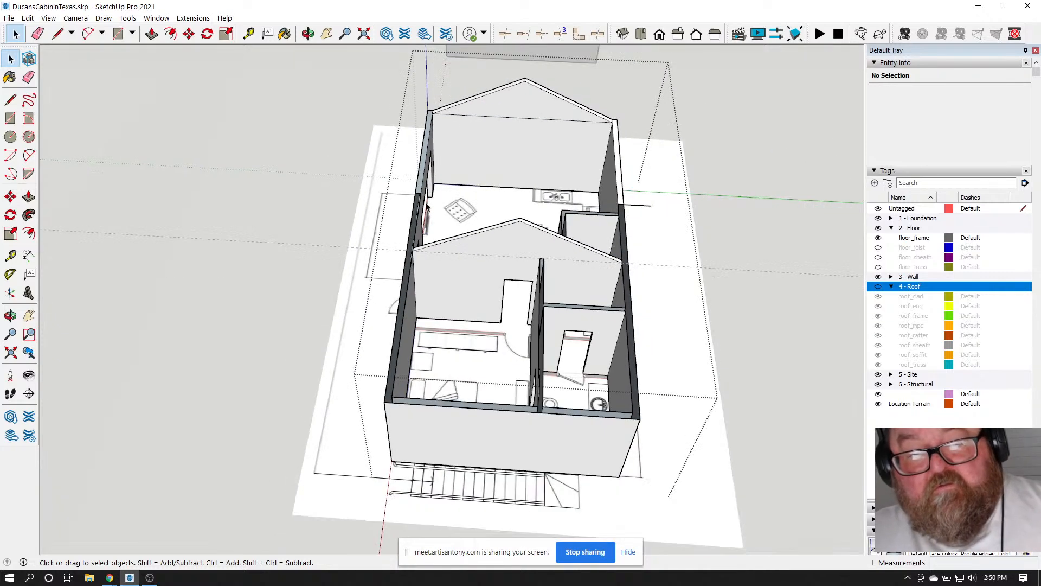
scroll(414, 244, up, 10)
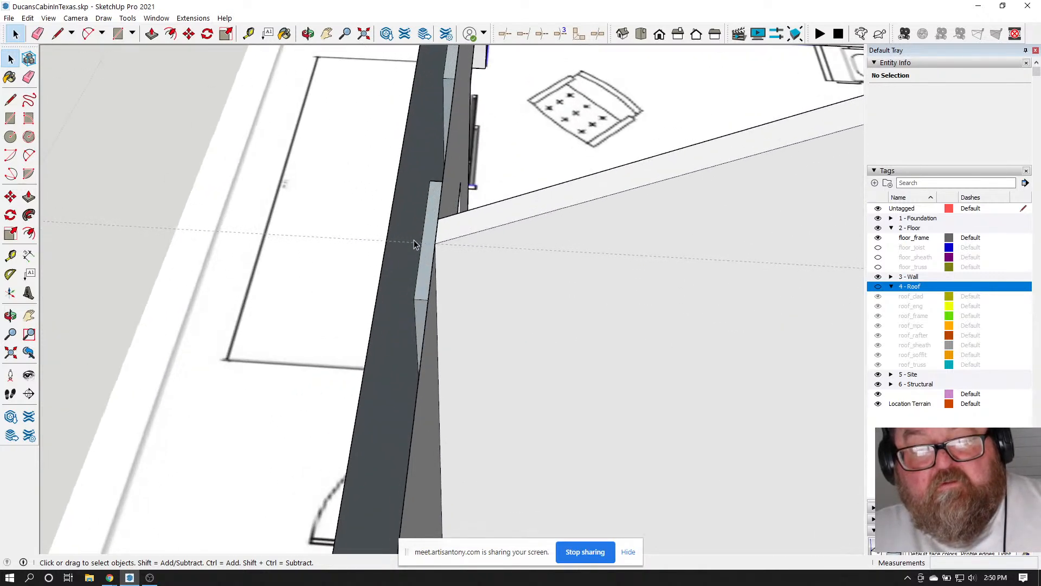
scroll(414, 241, down, 6)
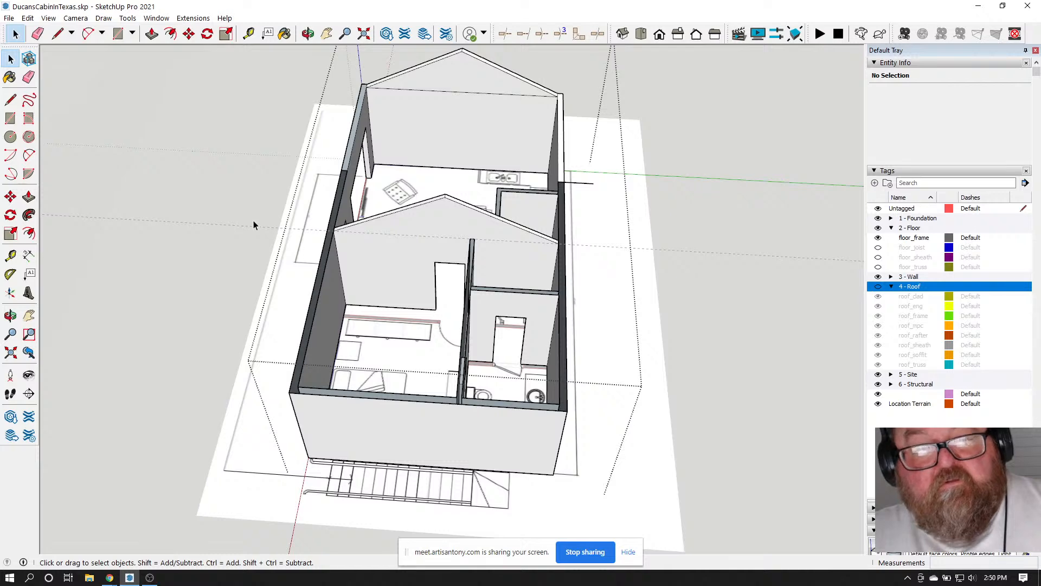
Draw a line from the side wall's outer edge along the cross wall's former top edge and out past the opposite side wall
click(57, 33)
scroll(345, 243, up, 5)
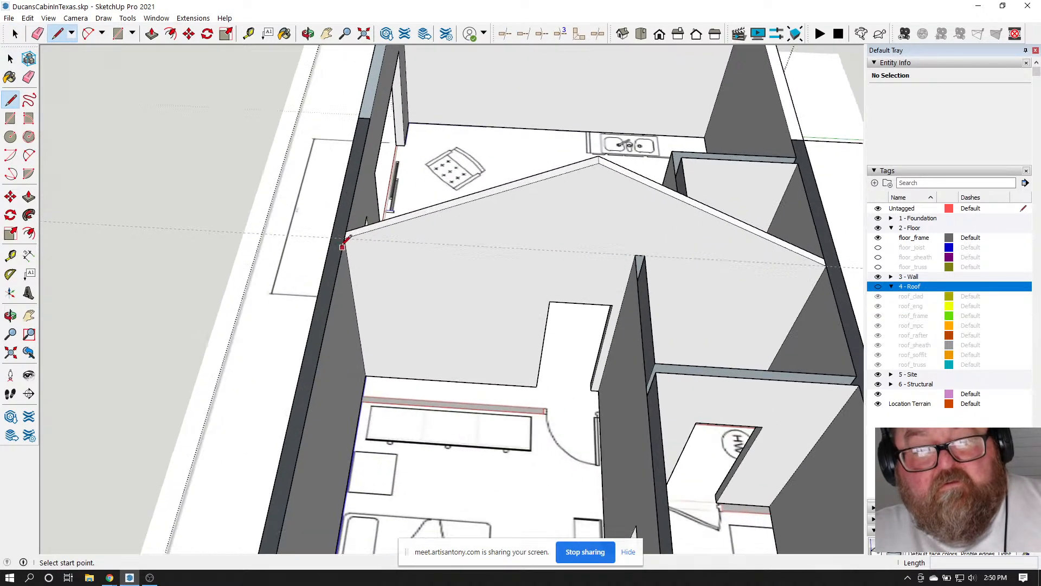
click(332, 237)
scroll(333, 237, down, 3)
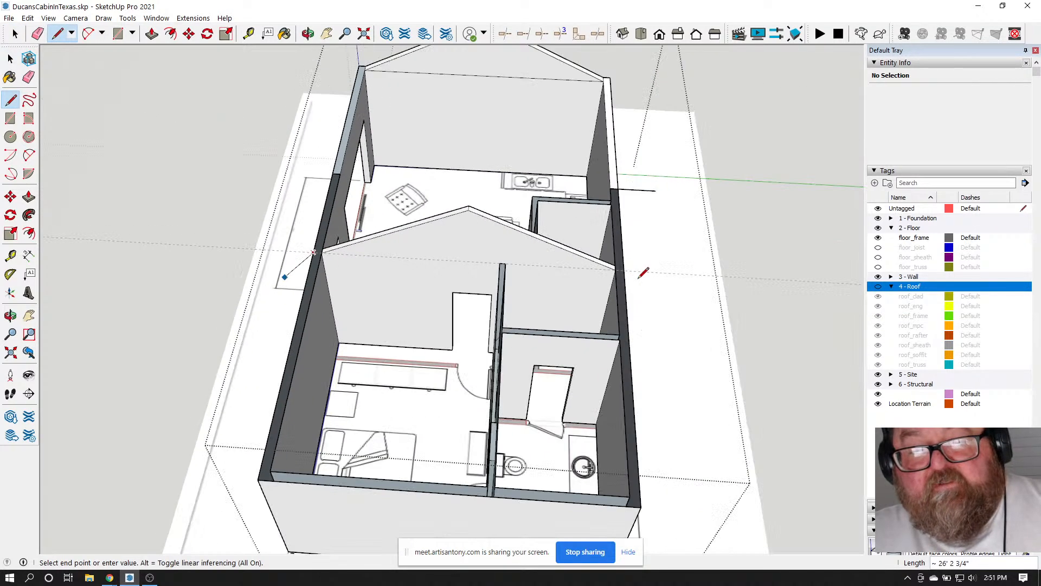
click(647, 271)
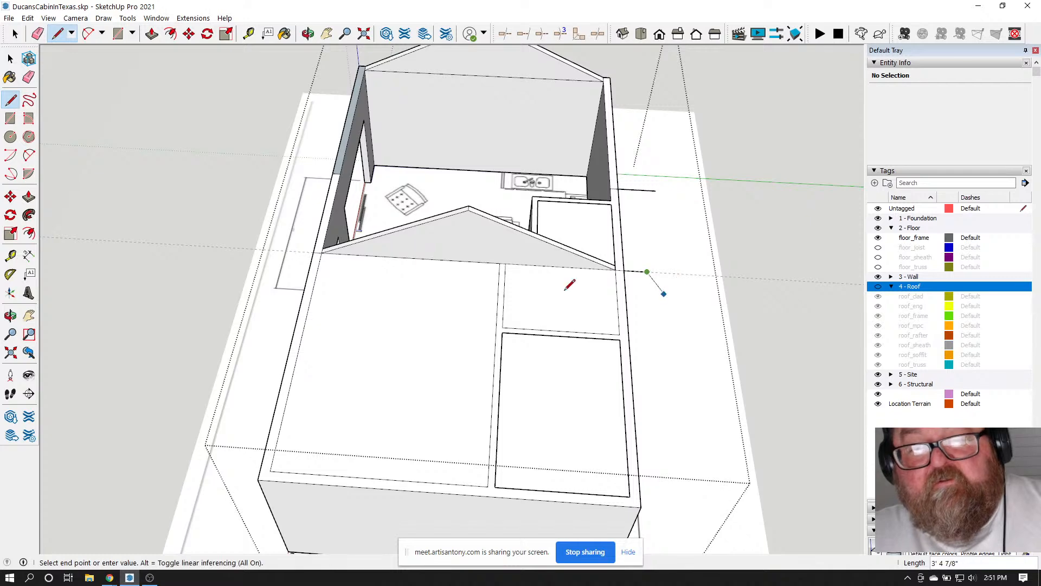
key(Escape)
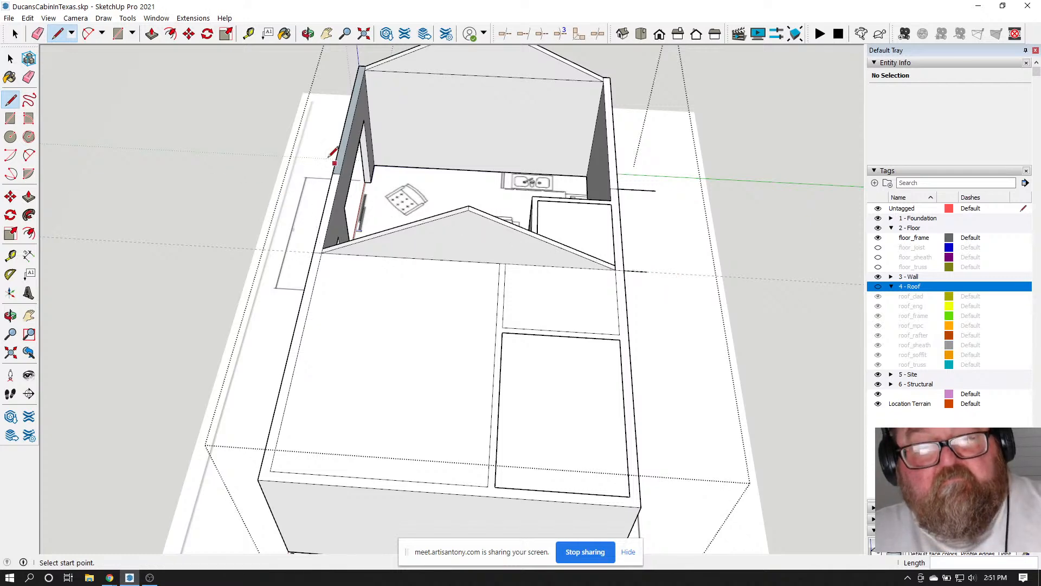
Erase the two short seams across the top of the side wall beside the living area
scroll(325, 152, up, 2)
click(37, 34)
scroll(378, 154, up, 2)
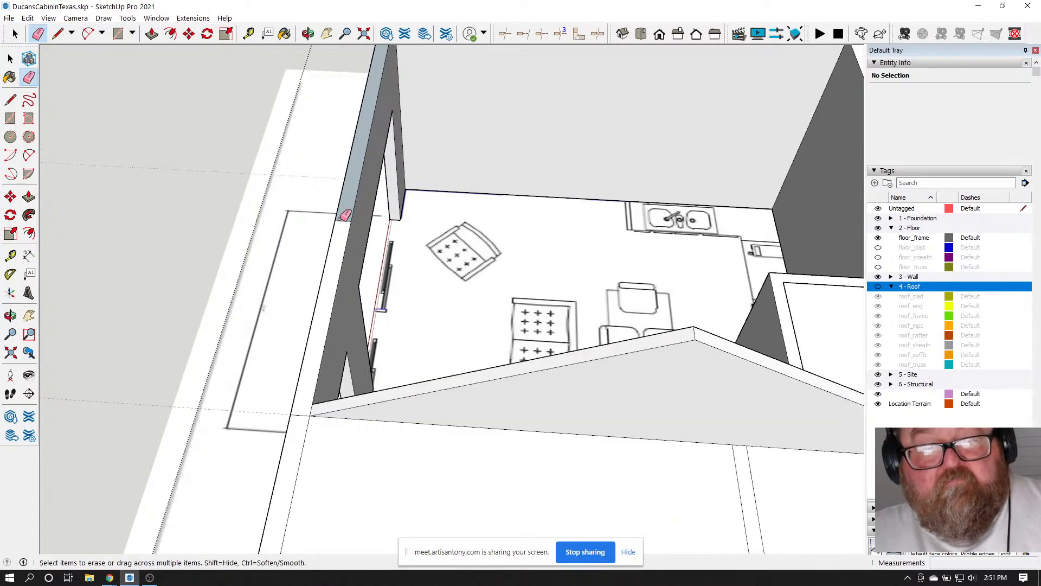
click(345, 219)
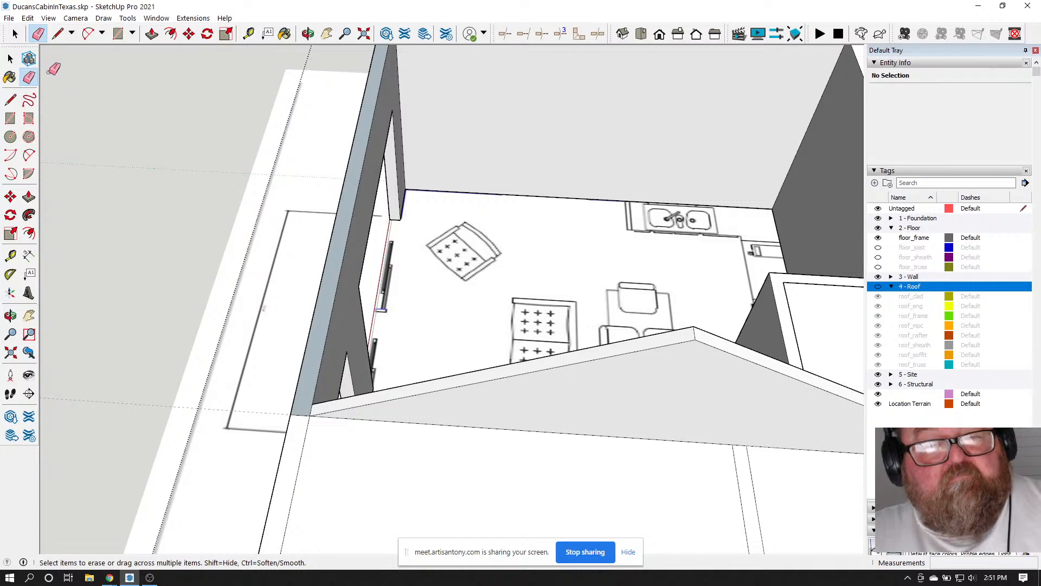
click(302, 414)
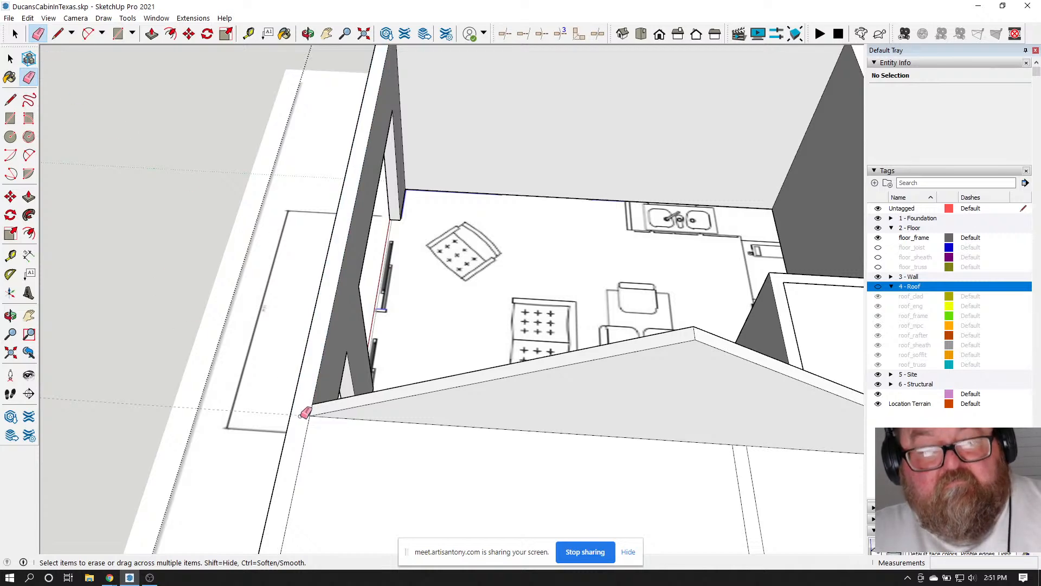
scroll(119, 373, down, 3)
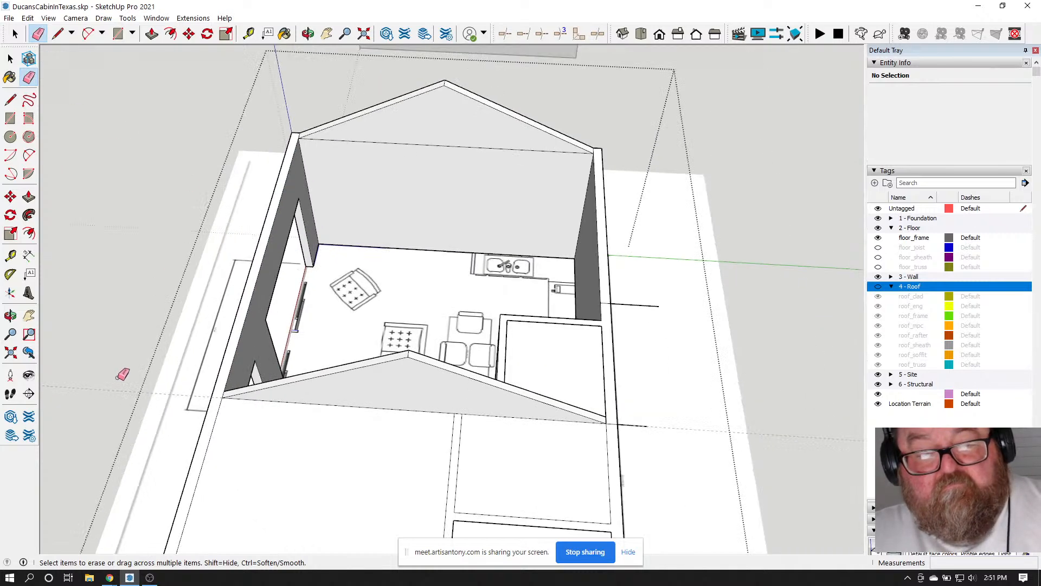
scroll(495, 430, up, 2)
scroll(382, 400, down, 2)
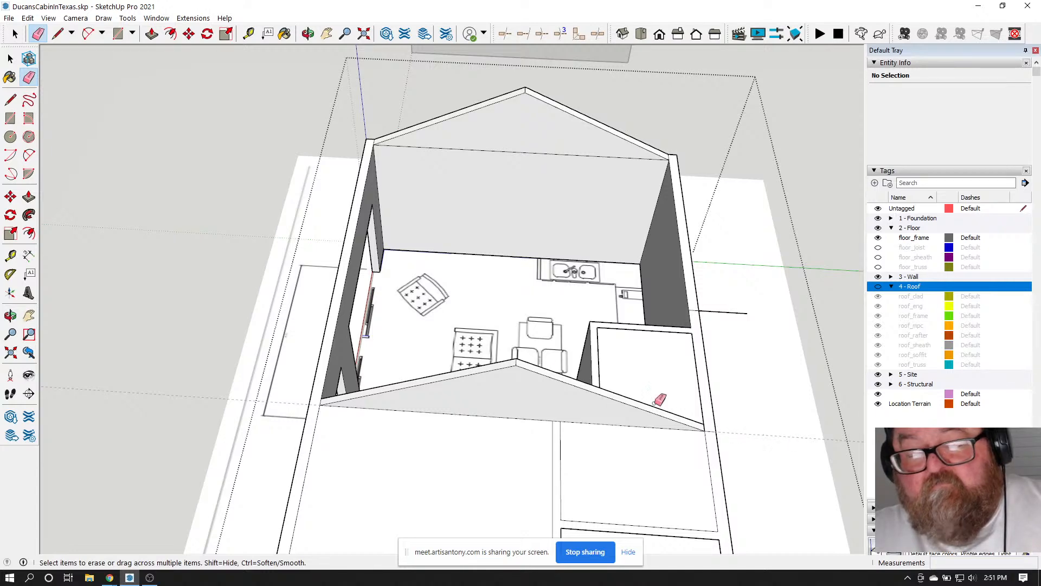
scroll(205, 214, down, 3)
Leave the wall group and delete the guide line running across the cabin at the cross wall
click(28, 18)
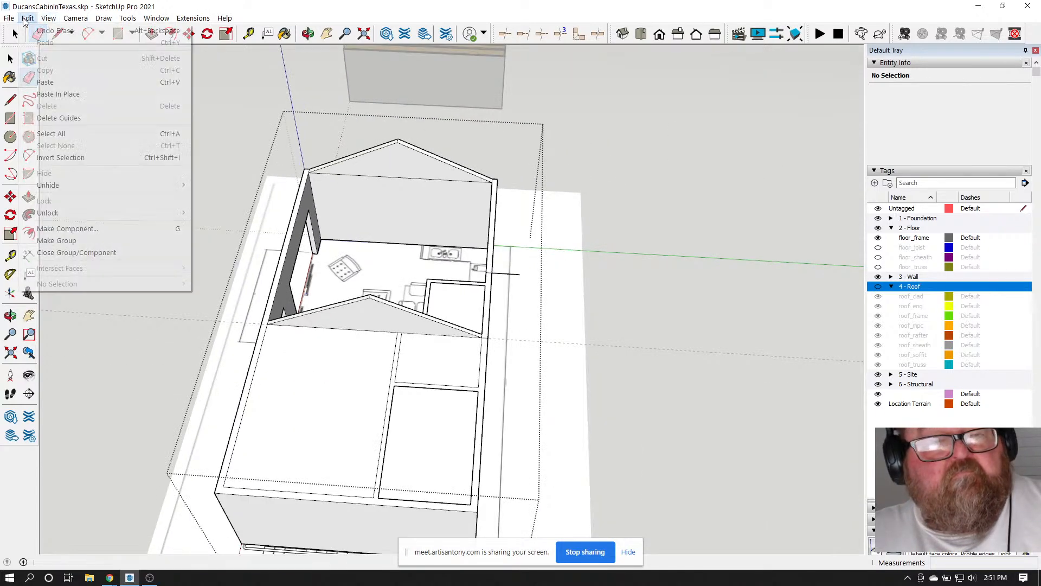
click(56, 117)
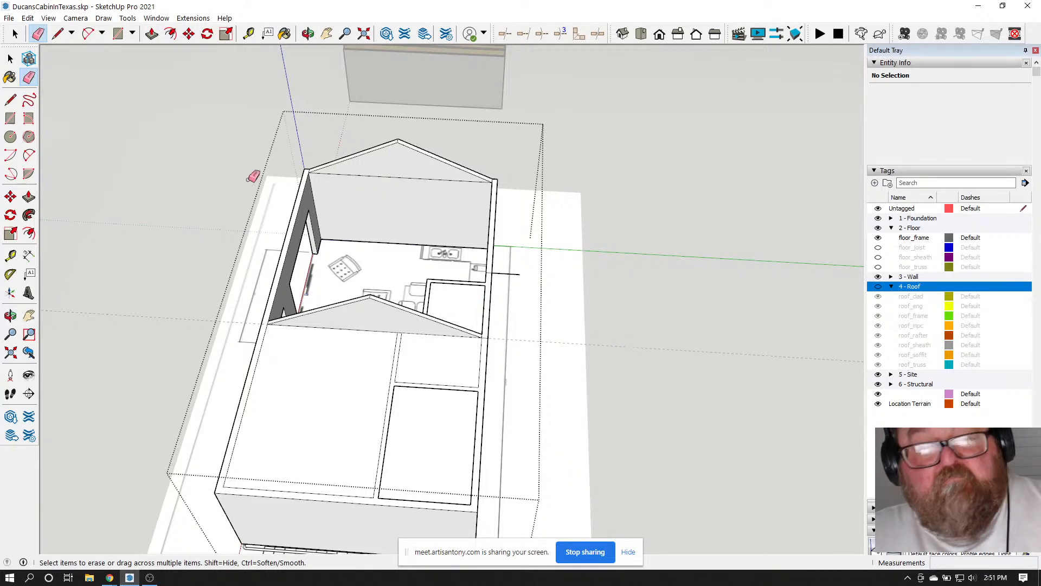
click(28, 18)
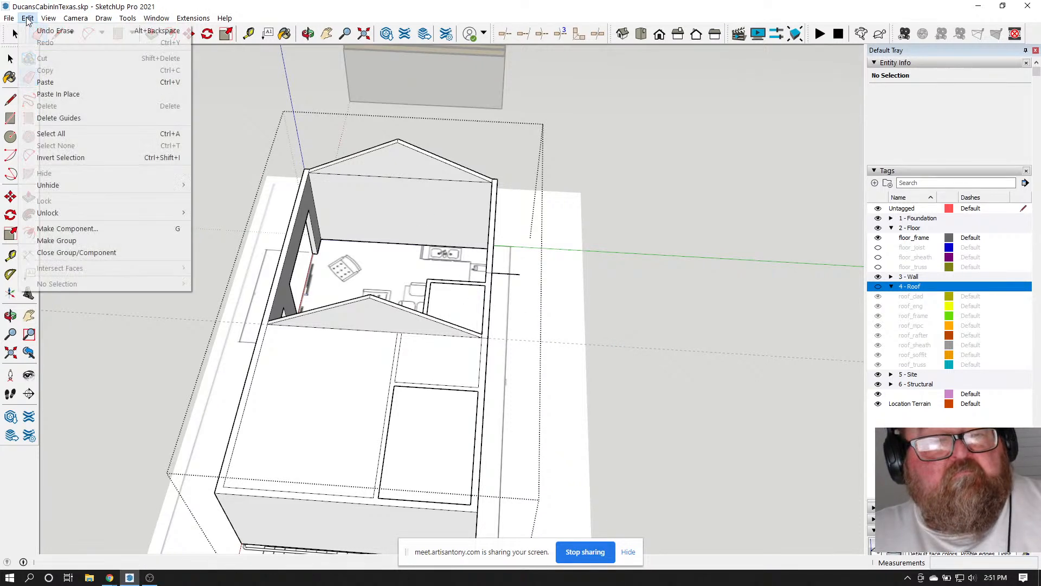
click(61, 120)
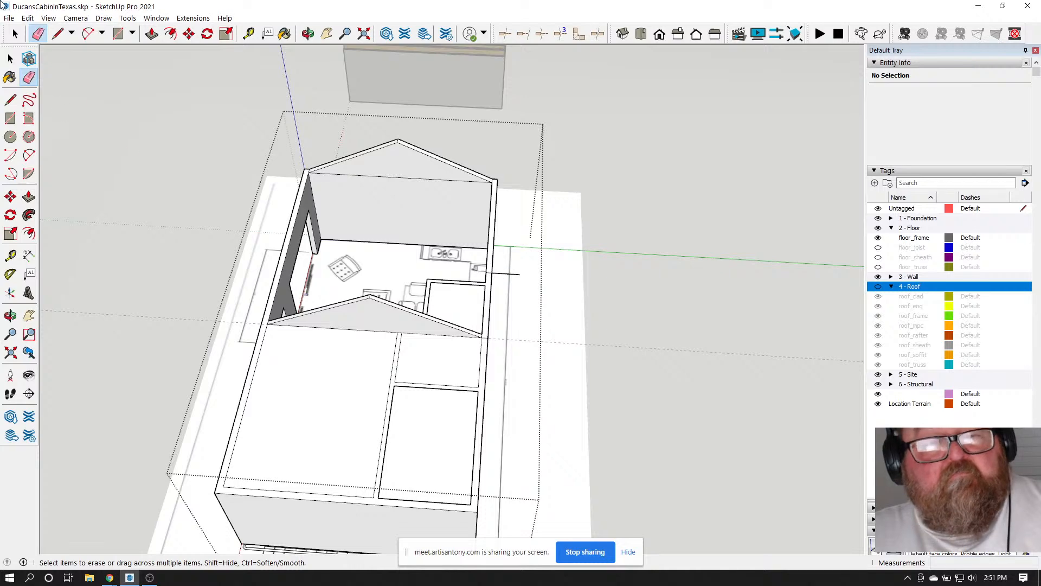
click(15, 34)
click(125, 144)
scroll(616, 339, down, 2)
scroll(615, 339, down, 1)
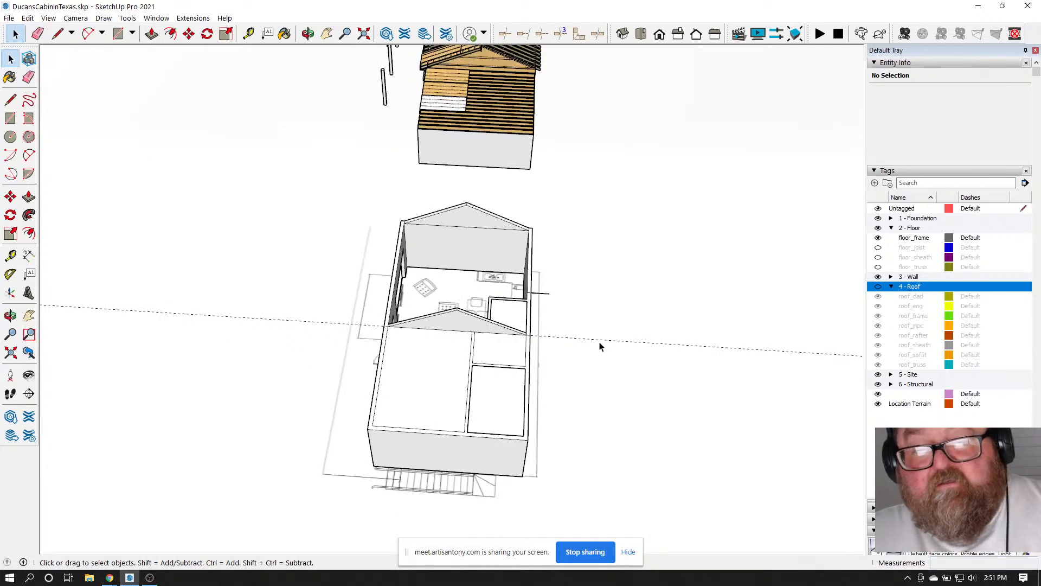
click(601, 340)
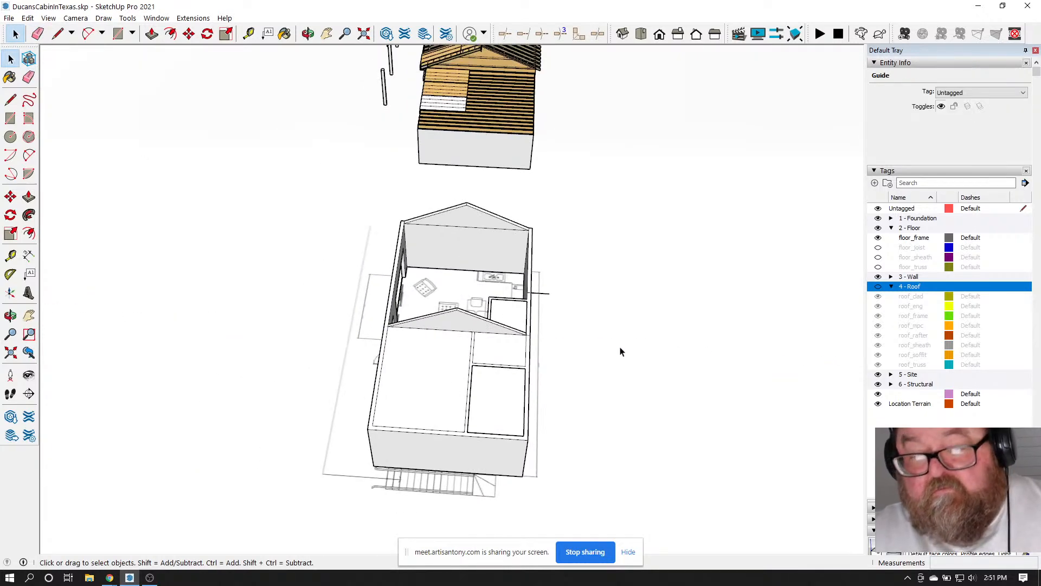
click(621, 351)
Reopen the wall group and delete the horizontal faces covering the bedroom and the small room beside the cross wall
scroll(613, 349, up, 3)
click(413, 346)
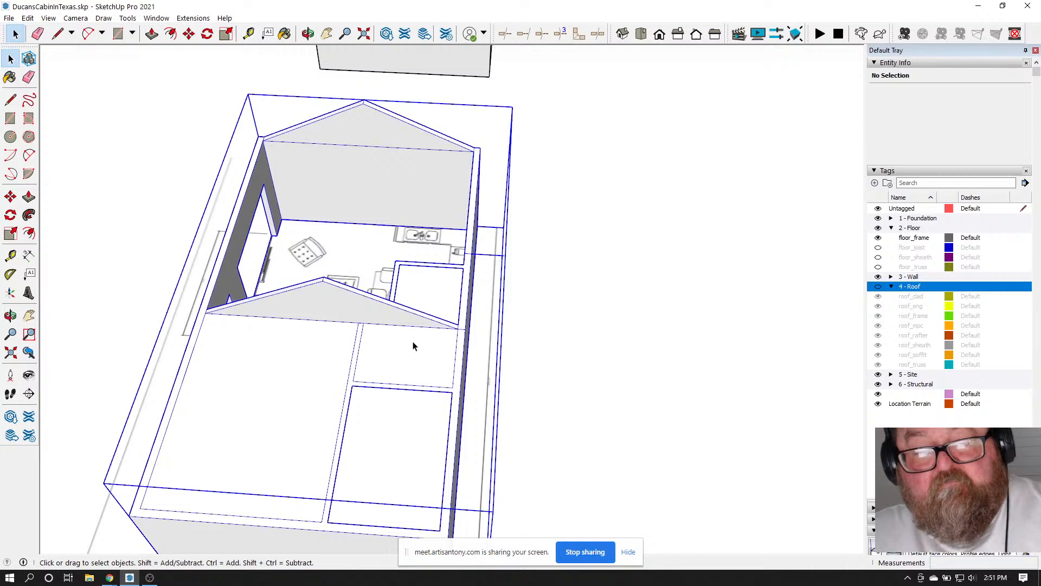
double_click(413, 346)
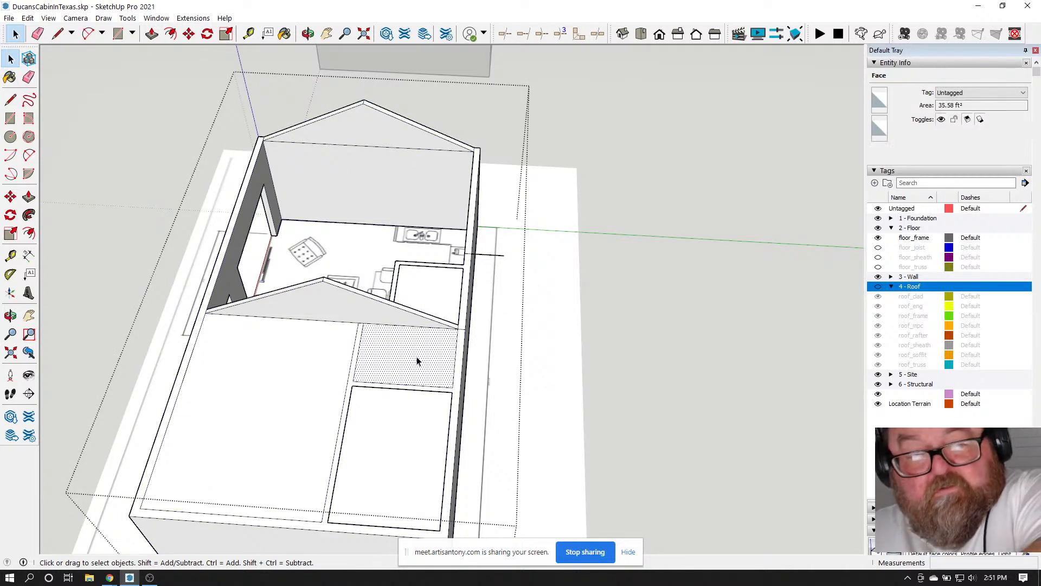
key(Delete)
click(321, 356)
key(Delete)
Try to delete the face covering the bathroom, and undo the deletion
click(385, 423)
key(Delete)
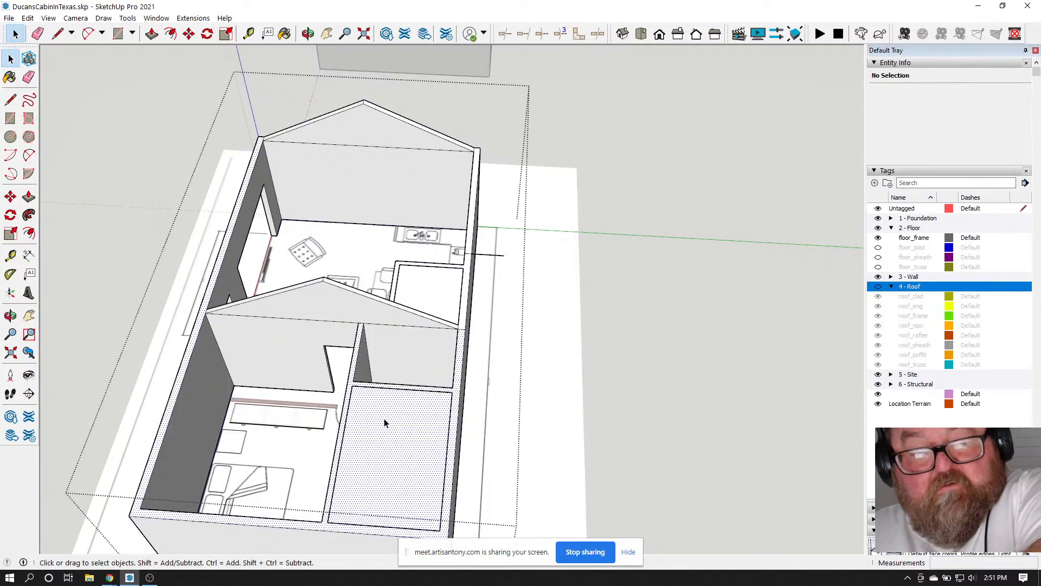
key(ctrl+z)
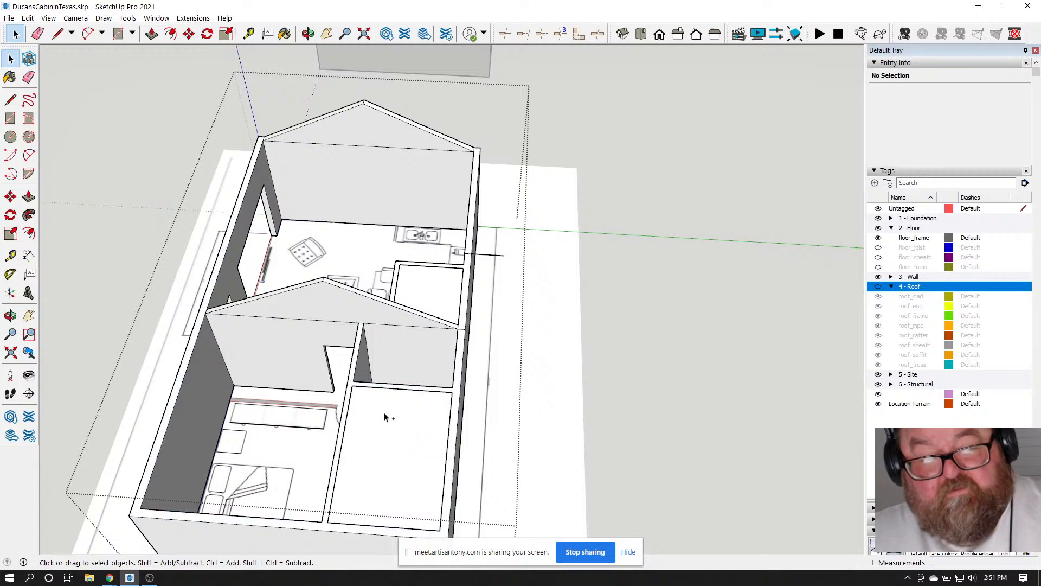
Try to delete the seam segment along the cross wall's former top edge above the small room
scroll(461, 409, down, 2)
scroll(465, 448, up, 5)
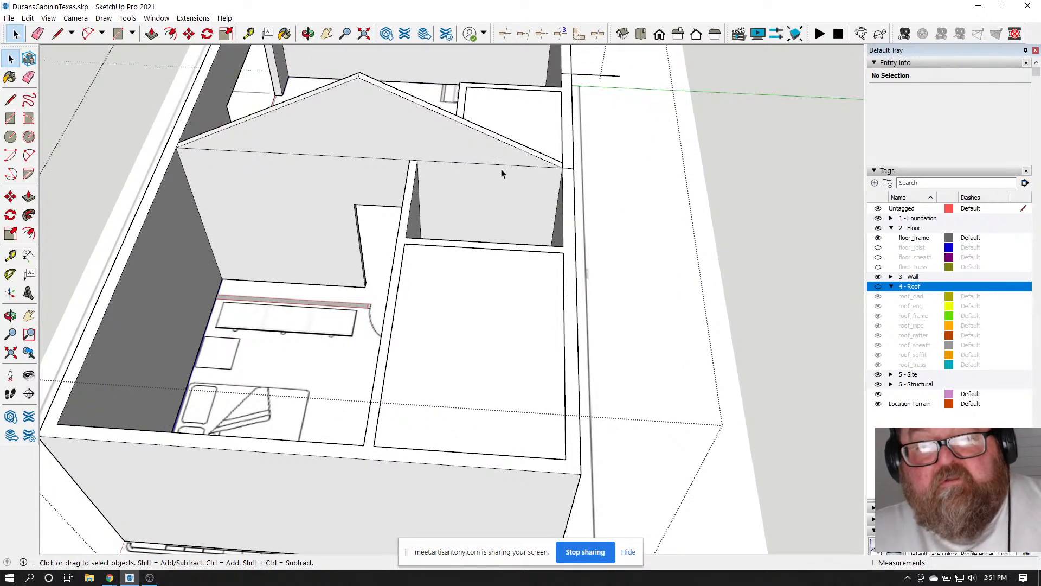
key(Delete)
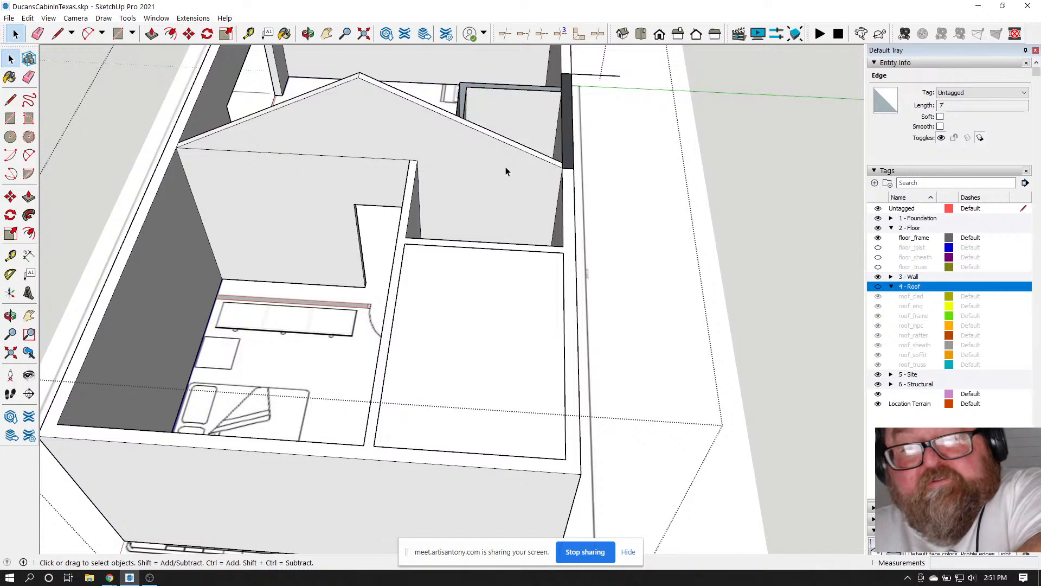
scroll(477, 196, down, 6)
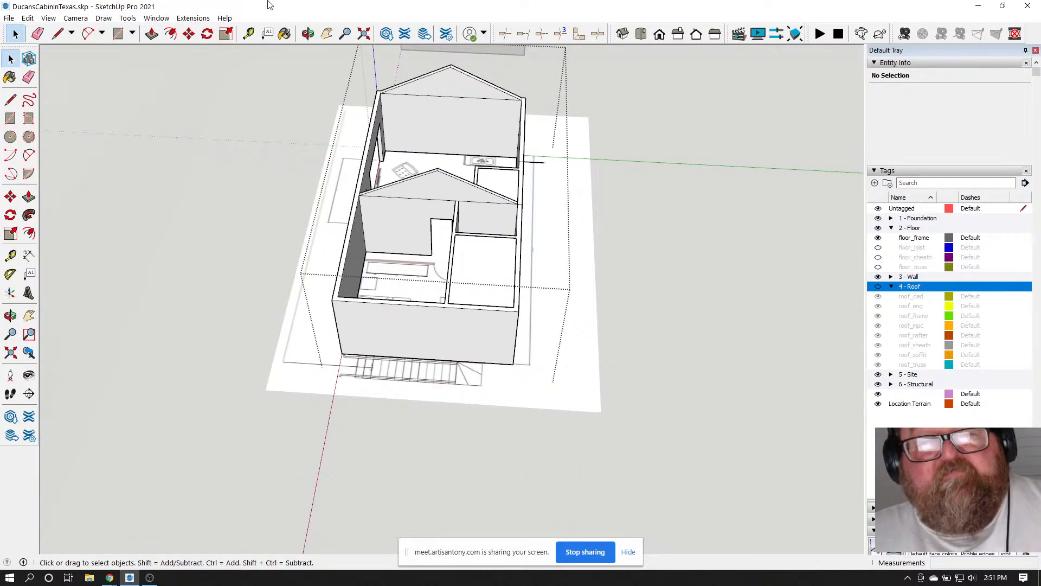
Delete the horizontal seam under the gable on the living area's end wall
click(416, 97)
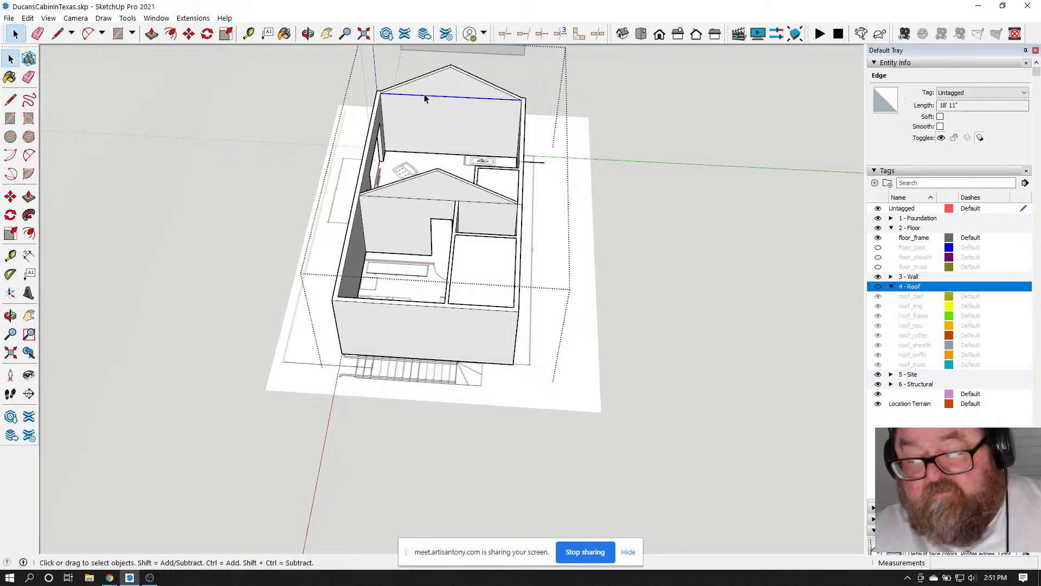
key(Delete)
Select the face covering the bathroom and examine how it connects with the surrounding wall tops
click(308, 34)
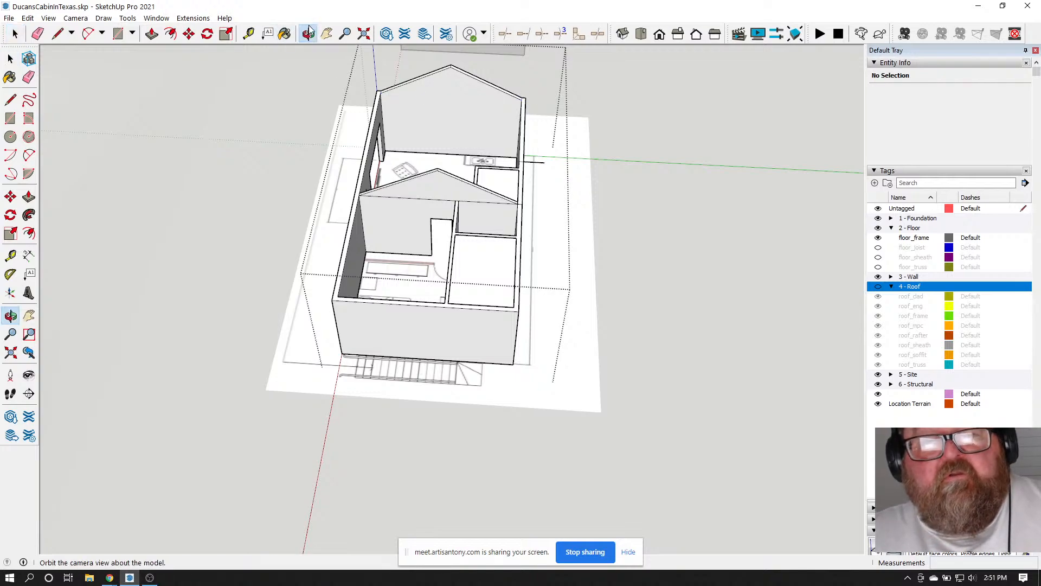
drag(345, 125, 477, 228)
scroll(477, 227, up, 5)
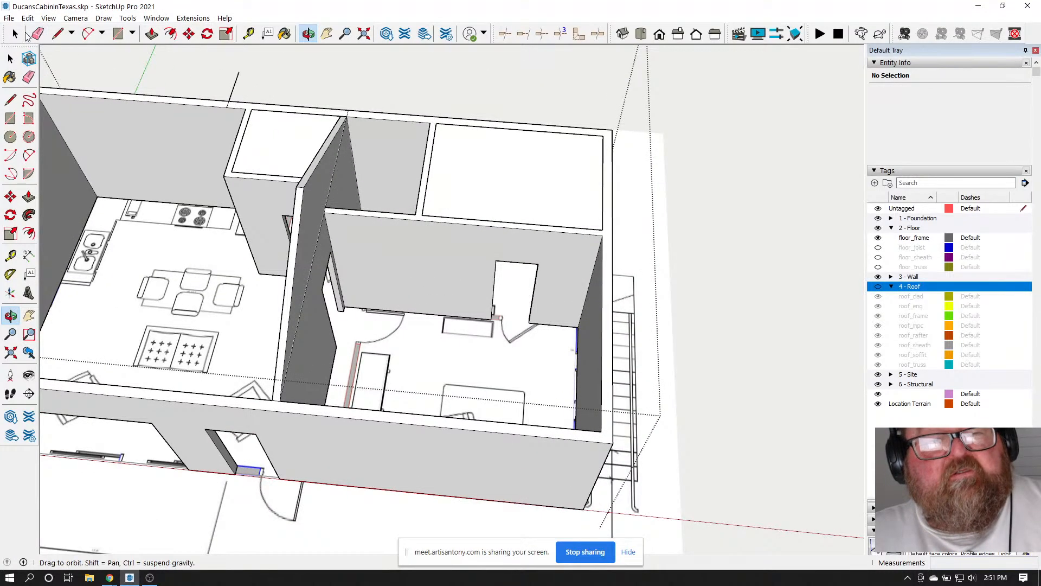
click(15, 33)
click(479, 182)
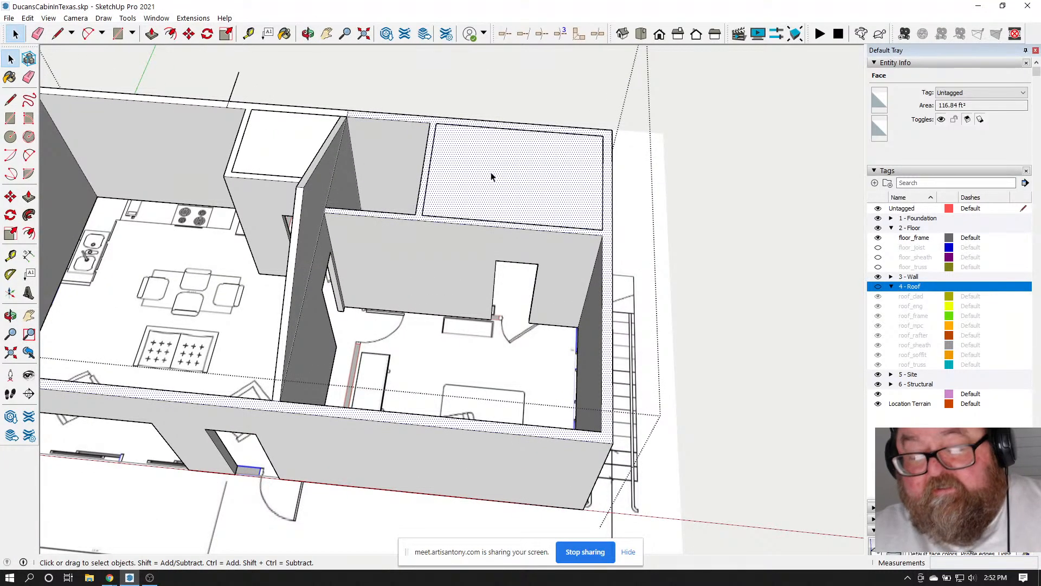
scroll(492, 176, down, 4)
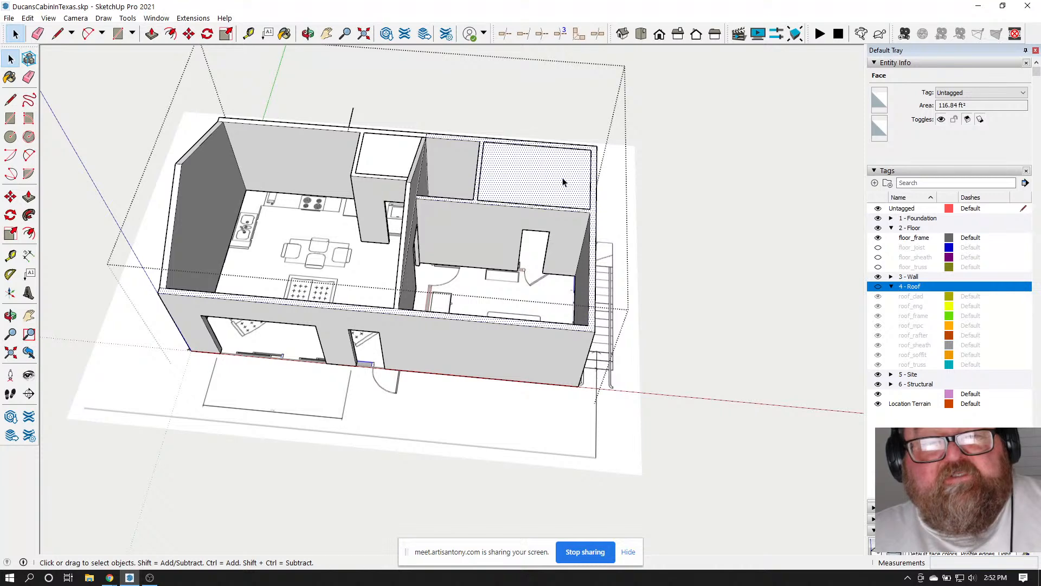
Erase the stray line sticking out from the back wall and the short seams crossing the wall's top
click(38, 33)
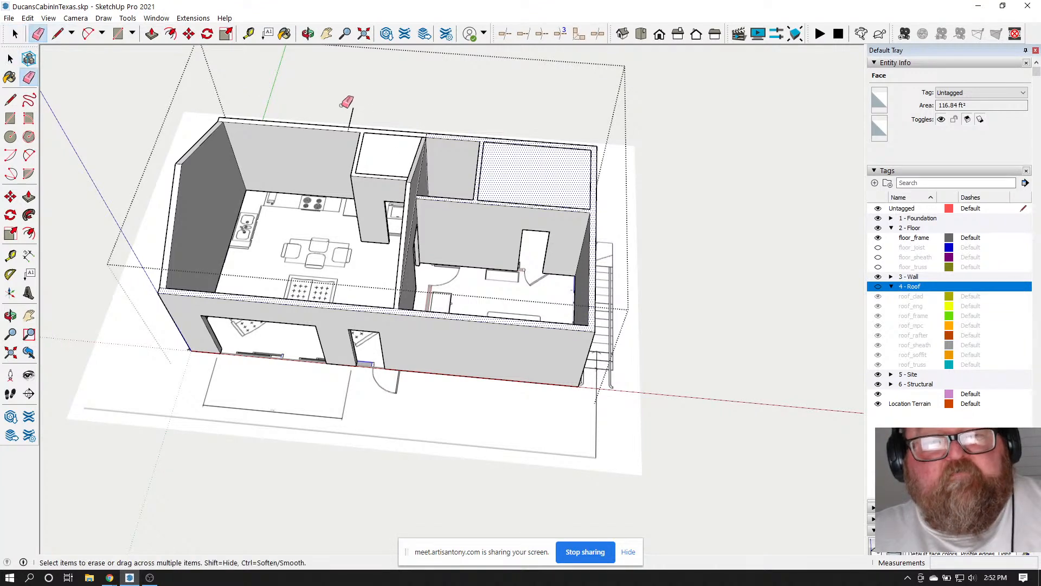
scroll(358, 111, up, 10)
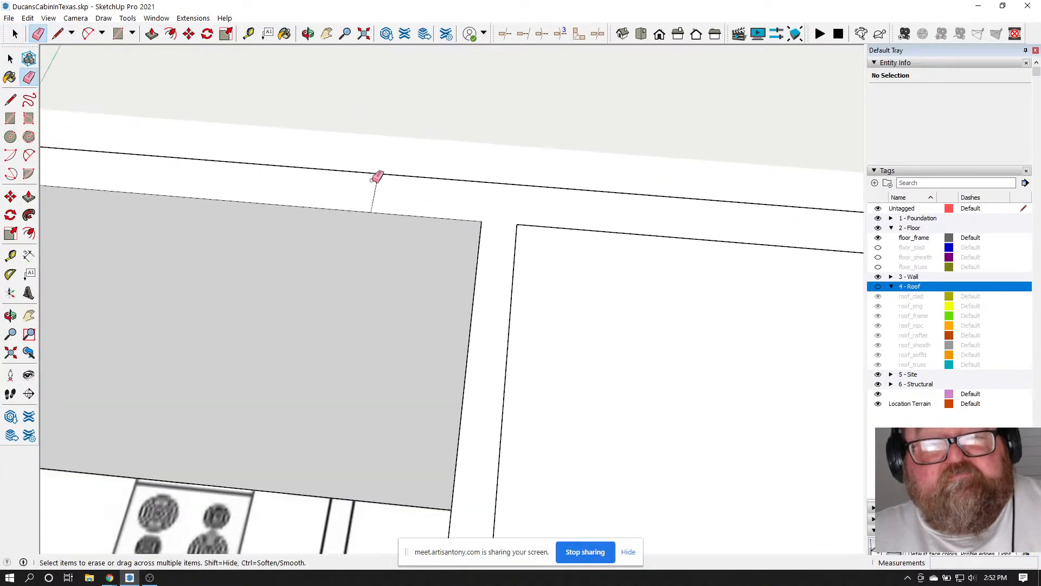
scroll(246, 187, down, 4)
scroll(613, 220, up, 2)
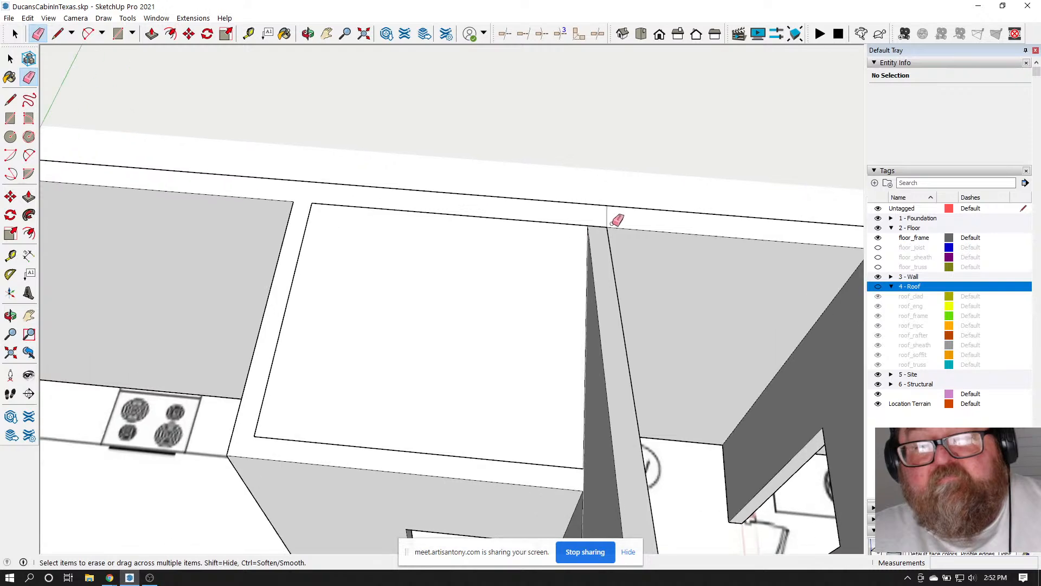
scroll(472, 213, down, 8)
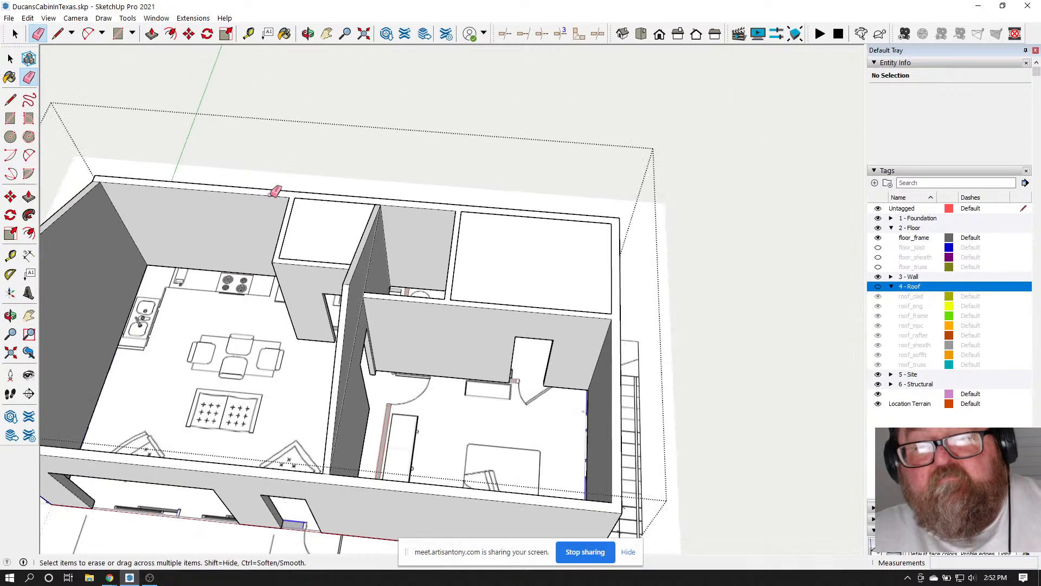
scroll(453, 248, up, 4)
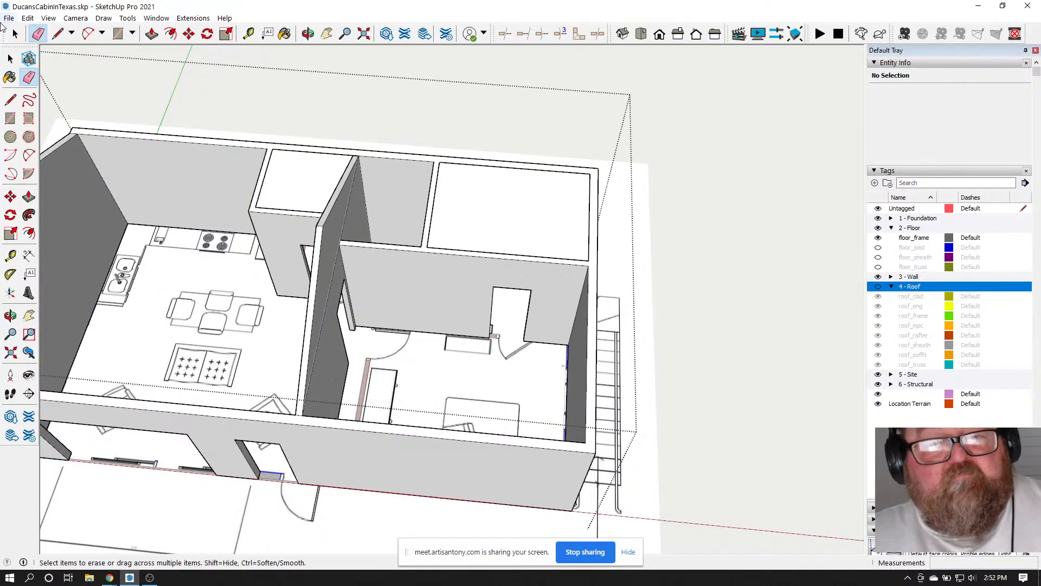
Select all of the cabin's wall geometry and intersect its faces with the context
click(14, 34)
click(14, 34)
drag(463, 198, 652, 288)
scroll(654, 271, down, 5)
scroll(414, 225, up, 3)
drag(212, 156, 706, 461)
right_click(529, 229)
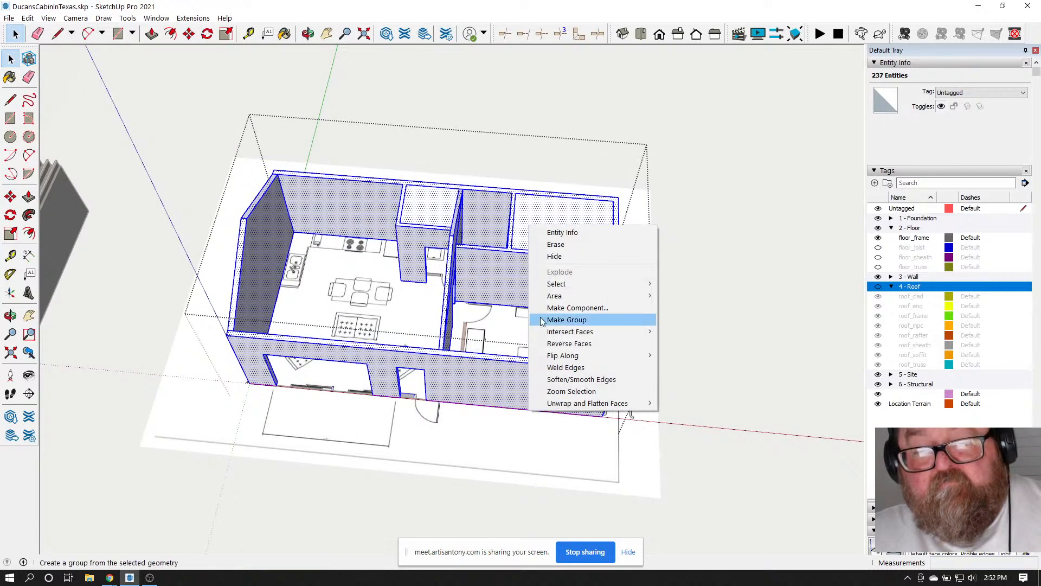
mouse_move(564, 333)
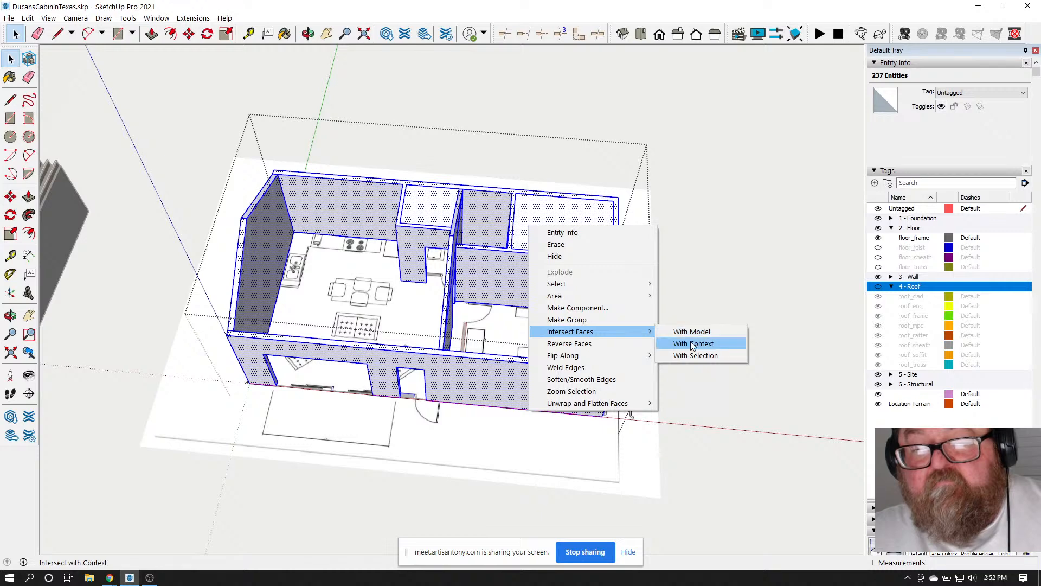
click(694, 343)
Try to delete the face covering the bathroom, and undo the deletion
click(545, 216)
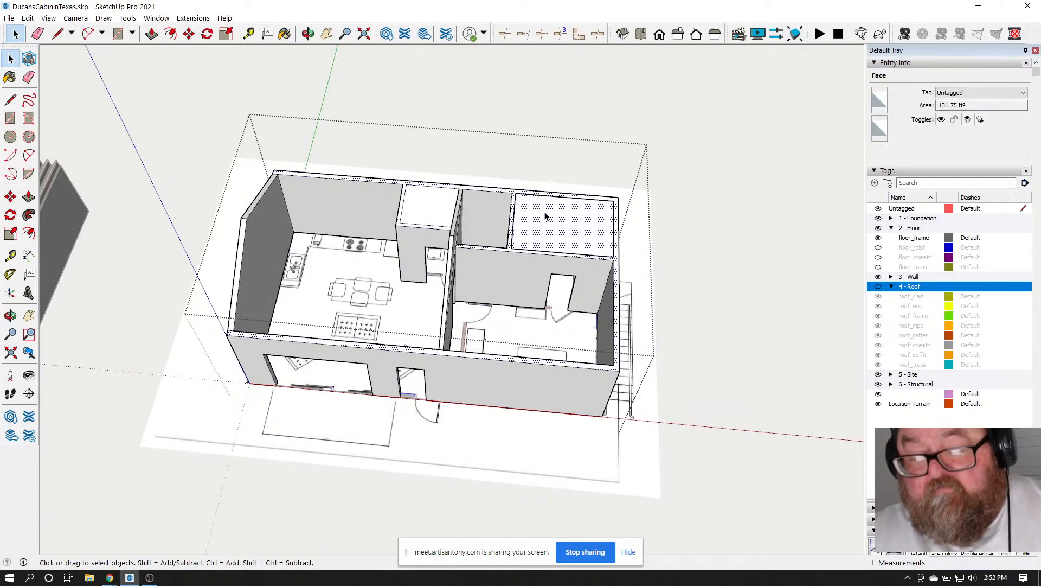
key(Delete)
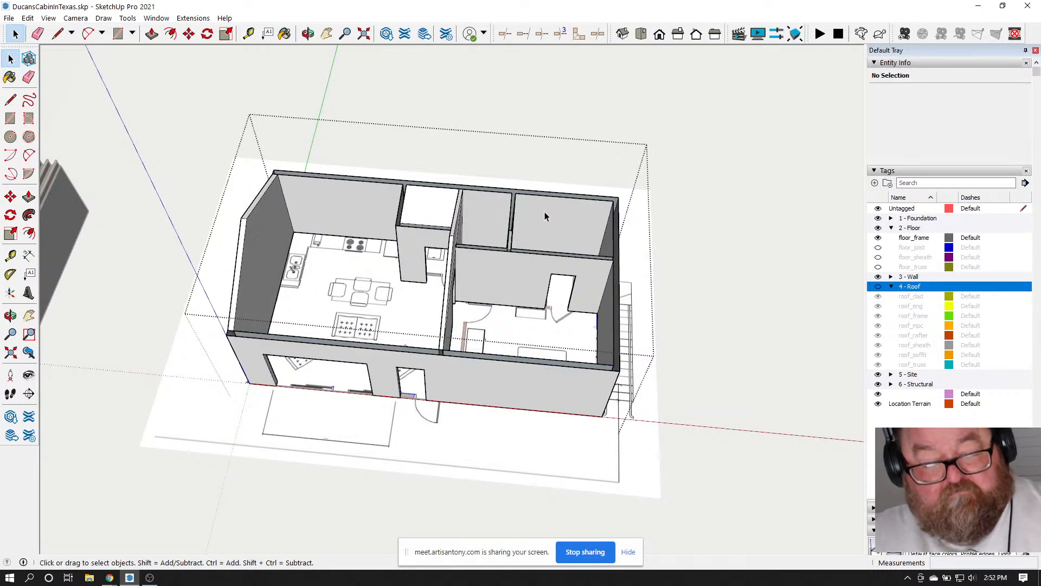
scroll(546, 213, up, 5)
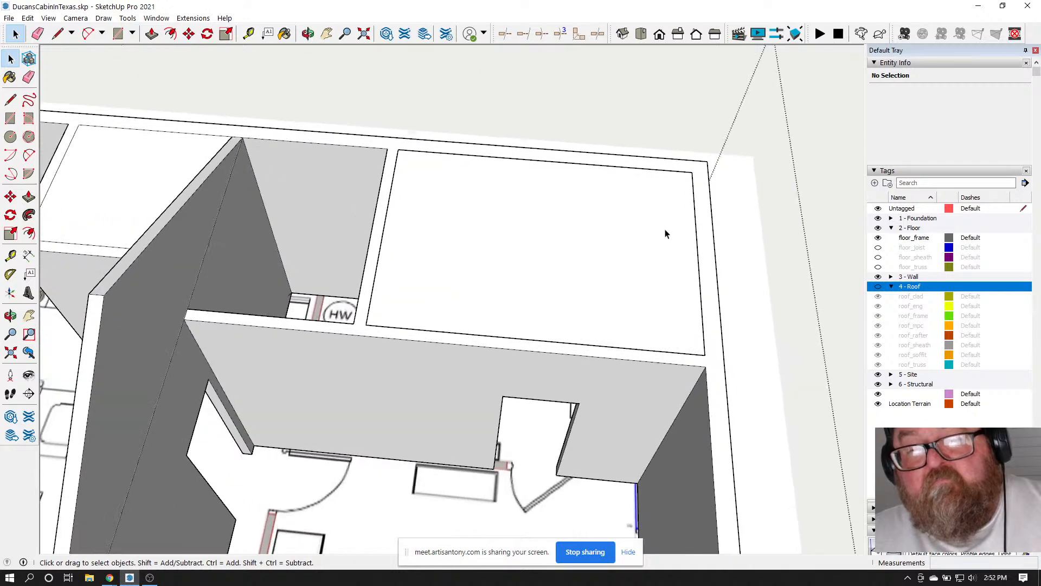
Draw a 10' by 7' rectangle over the bathroom between opposite inner corners of its wall tops
click(118, 33)
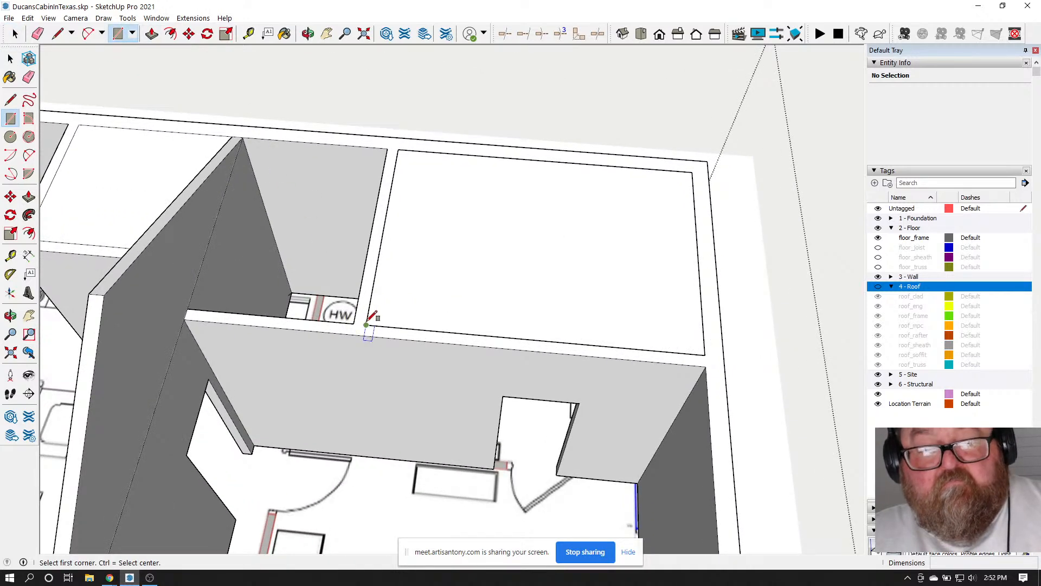
click(367, 324)
click(695, 170)
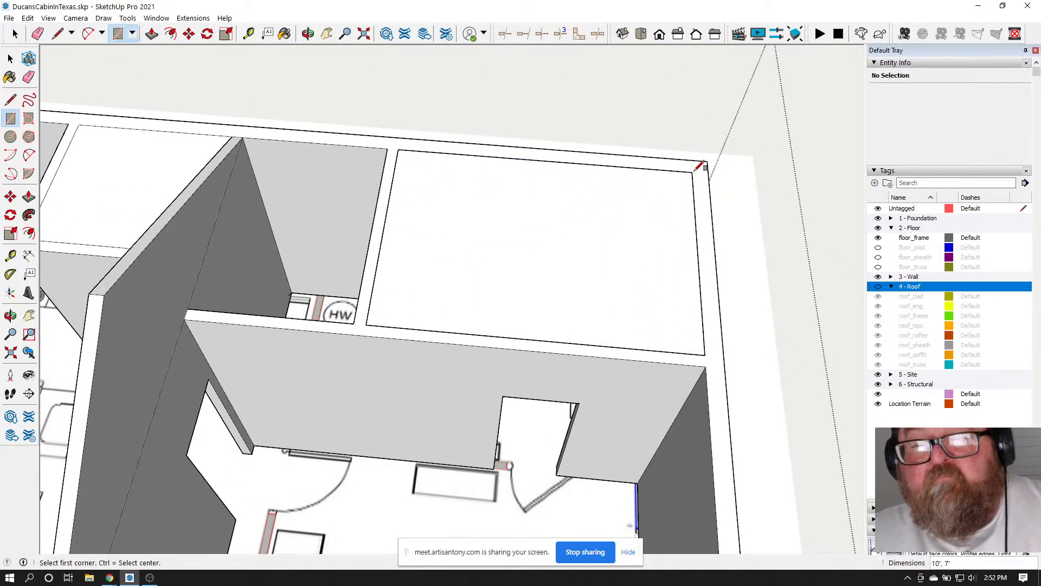
key(space)
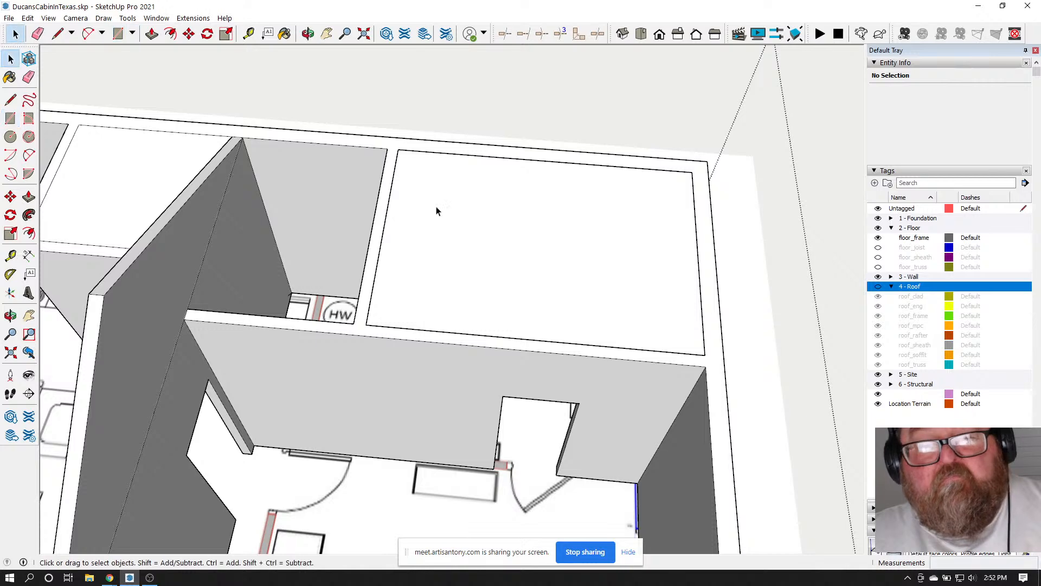
click(437, 211)
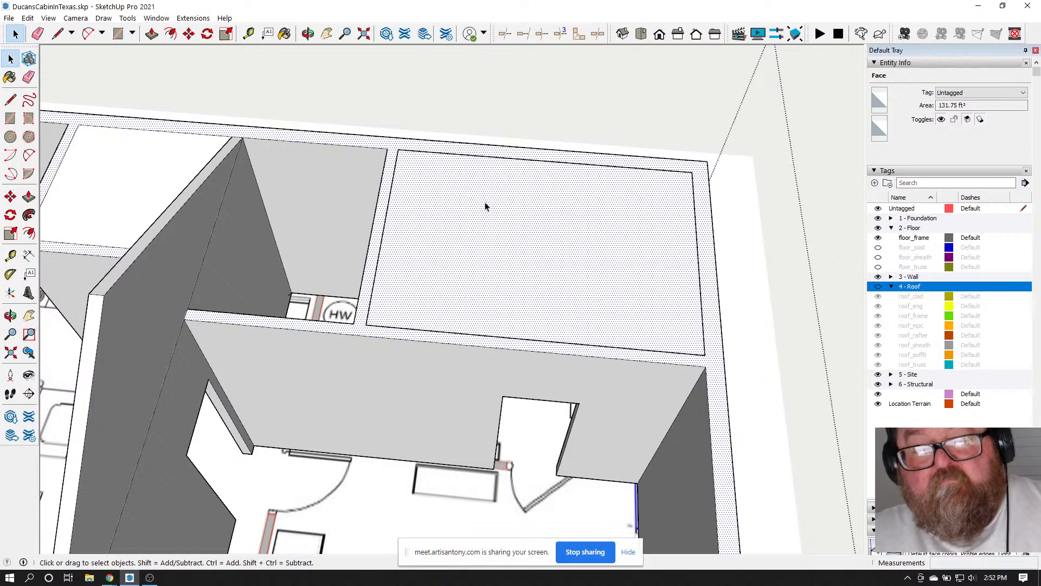
key(p)
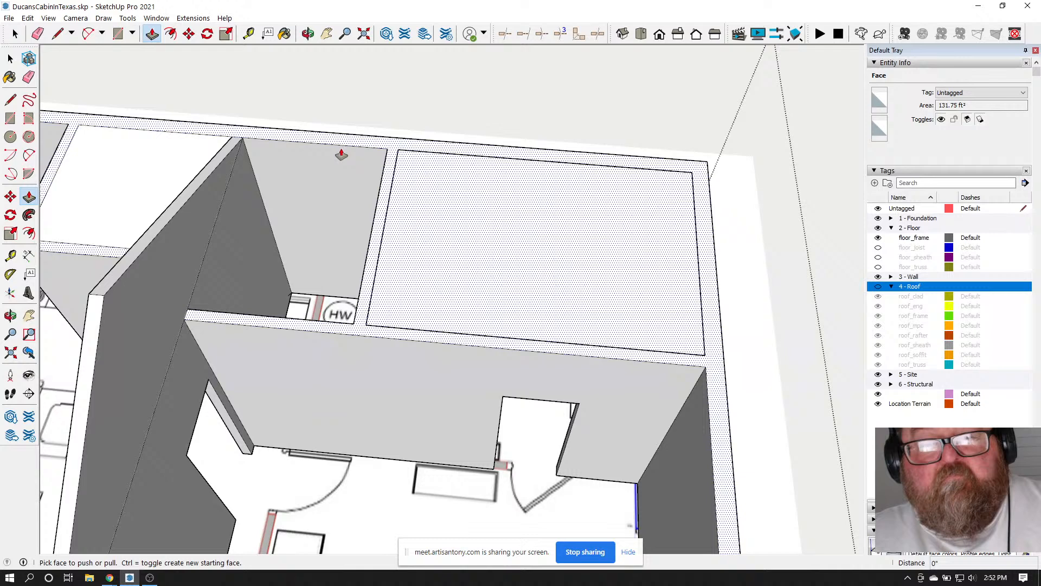
click(409, 186)
key(Escape)
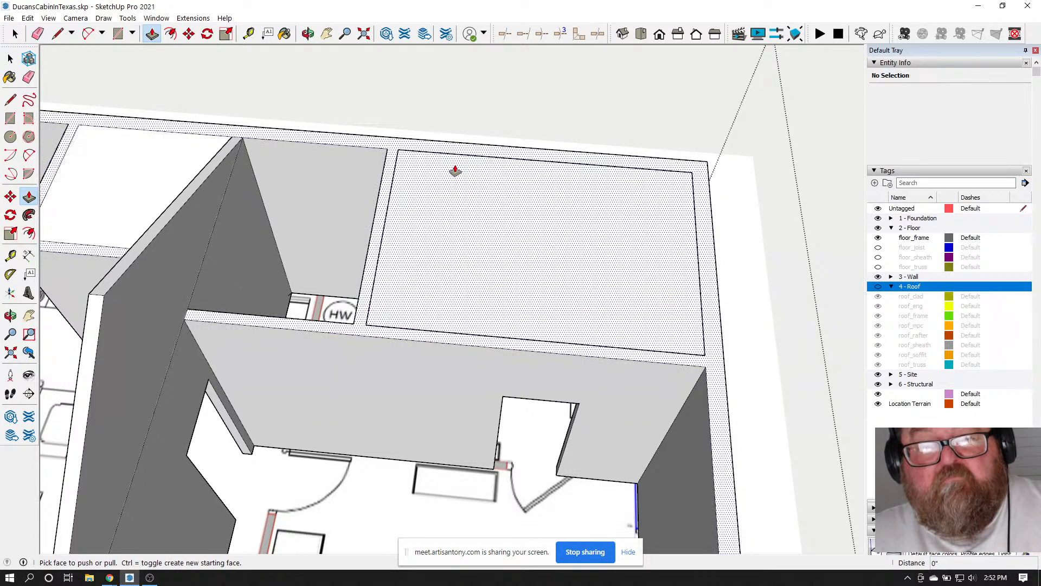
Erase the seams along the cross wall's former top edge on the bedroom side and above the small utility room
click(307, 34)
drag(433, 228, 190, 127)
scroll(544, 143, up, 5)
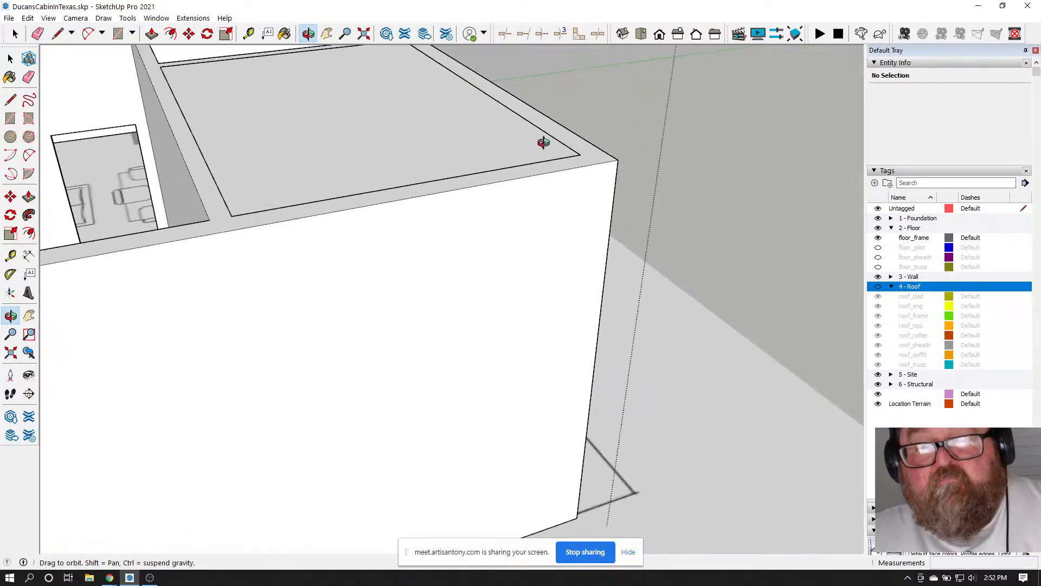
drag(564, 143, 510, 437)
drag(569, 379, 806, 329)
drag(714, 367, 673, 341)
click(37, 34)
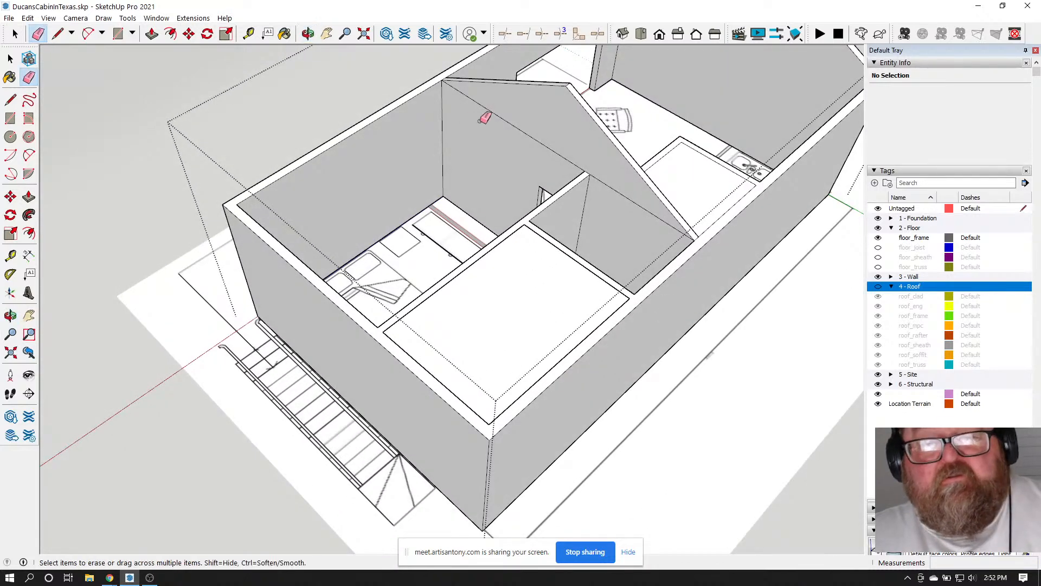
click(496, 115)
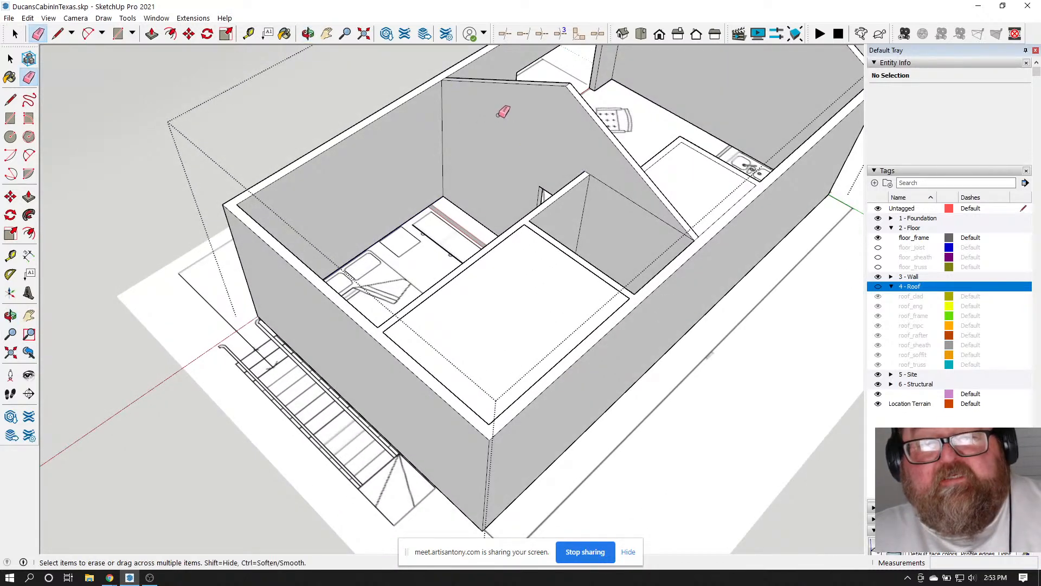
click(607, 183)
scroll(476, 190, down, 3)
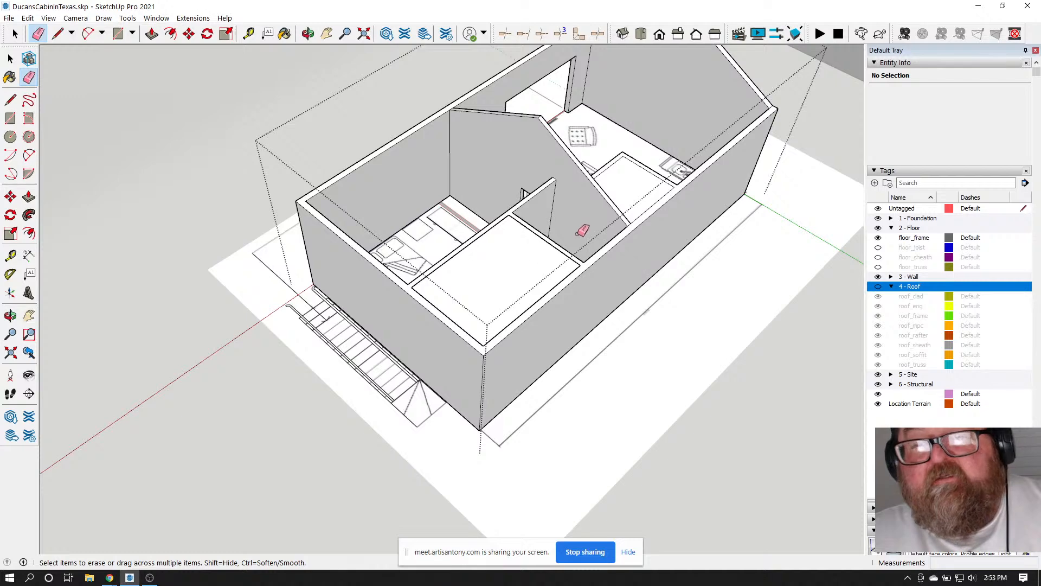
scroll(551, 238, up, 3)
Select the face covering the bathroom and examine where it merges with the wall tops at the cabin's corner
click(10, 58)
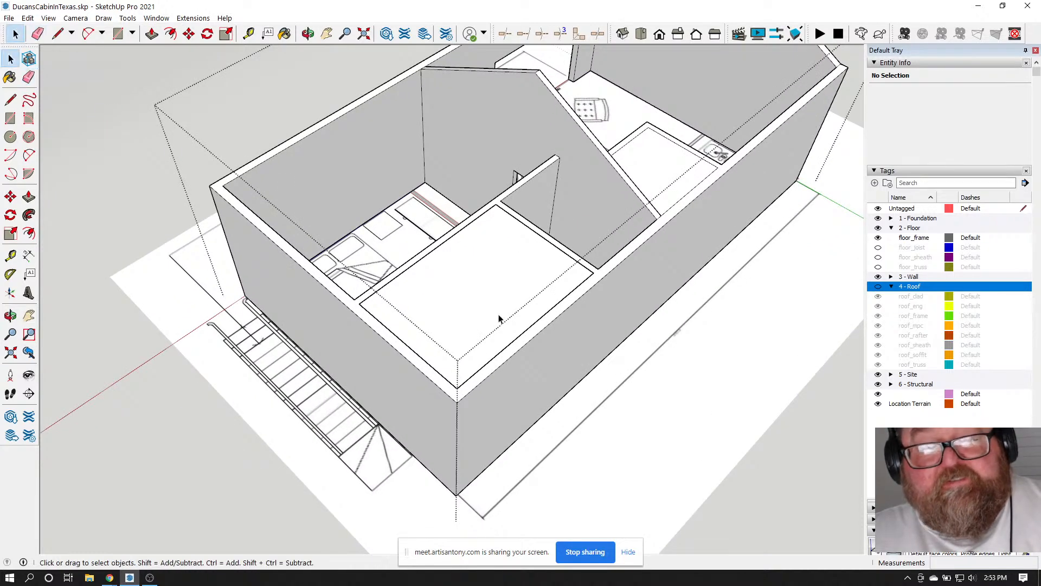
click(510, 314)
scroll(462, 292, up, 3)
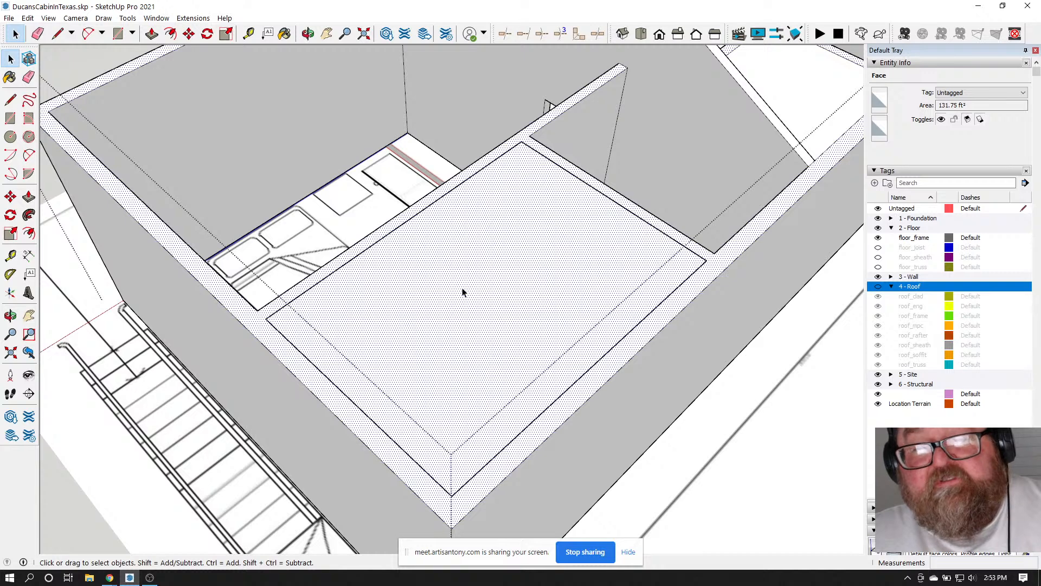
scroll(463, 291, down, 2)
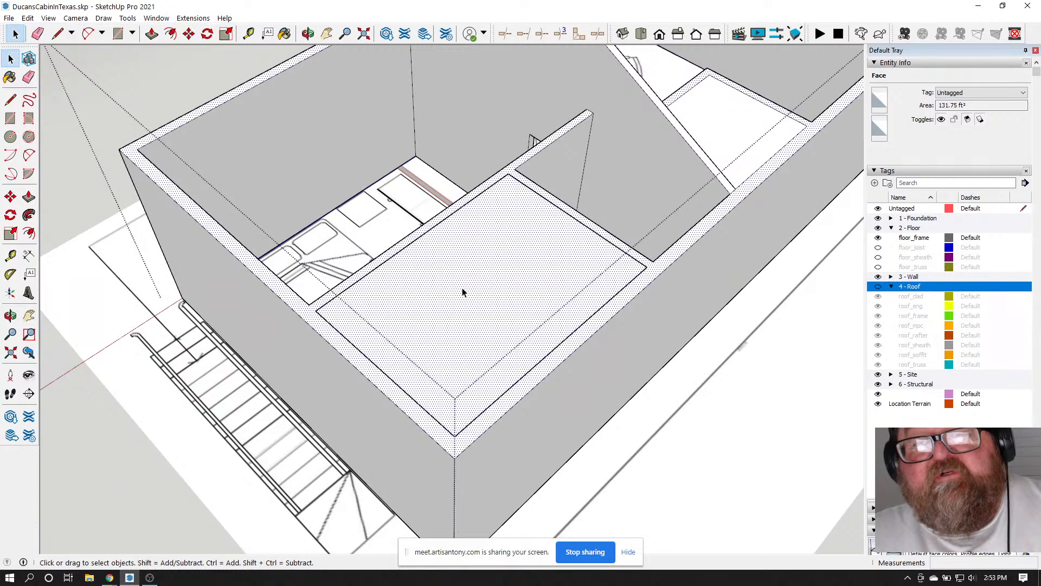
scroll(463, 292, down, 2)
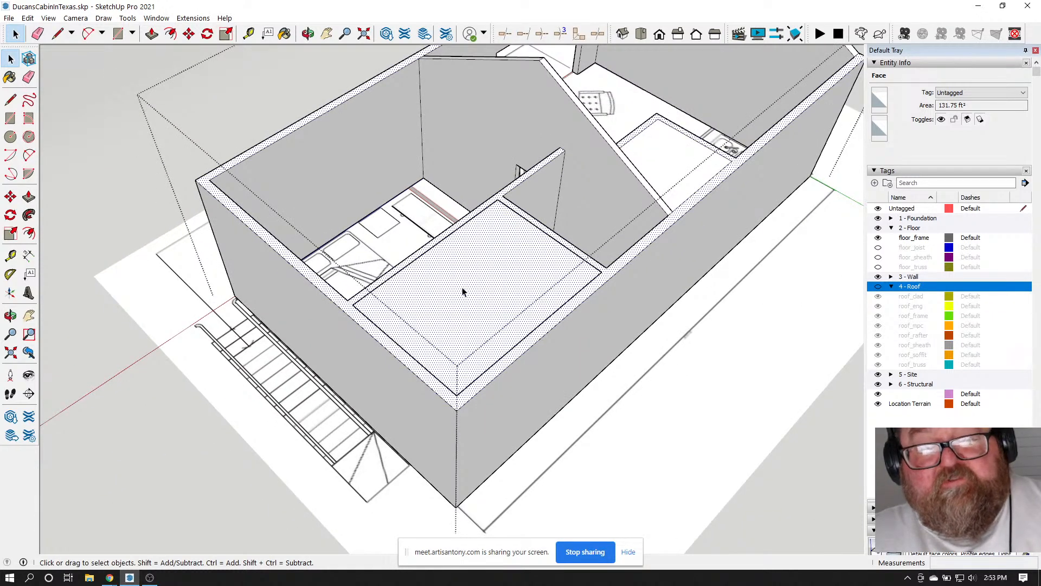
scroll(462, 291, up, 2)
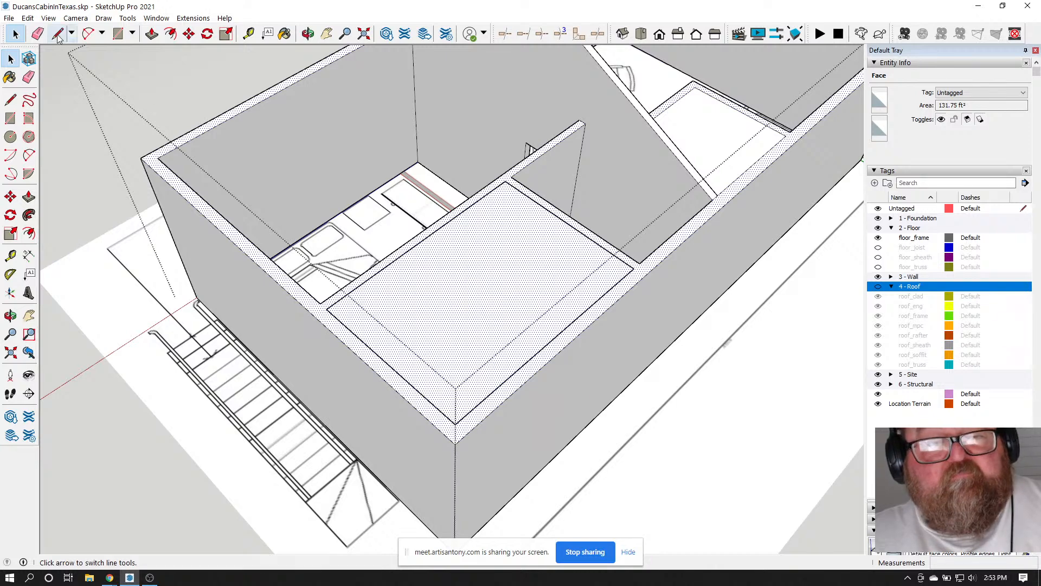
Trace the outer top edges of the end wall, about 22' 4" long, and the back wall, extending both lines past their shared corner
key(l)
click(141, 158)
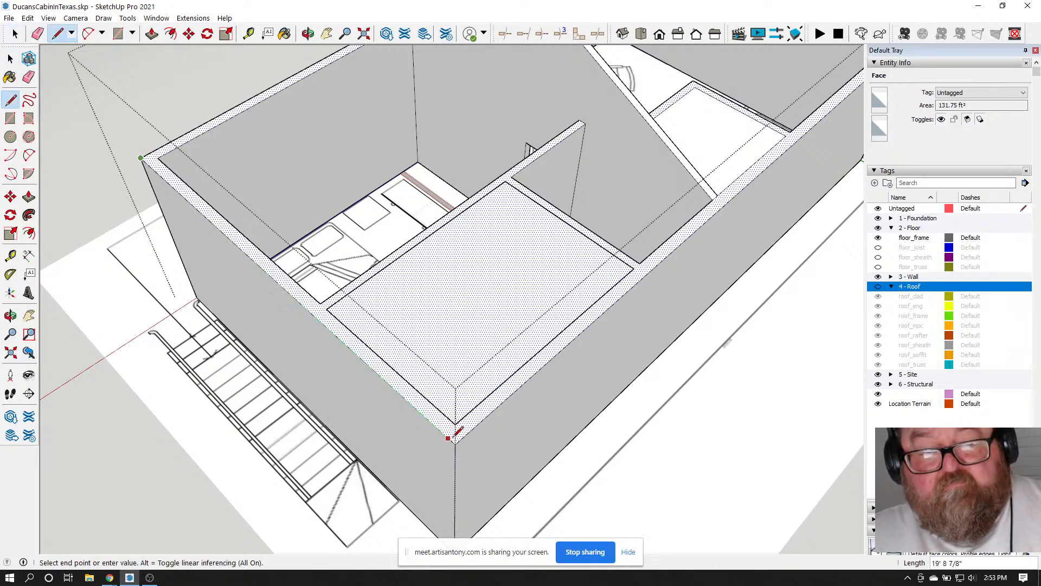
click(505, 490)
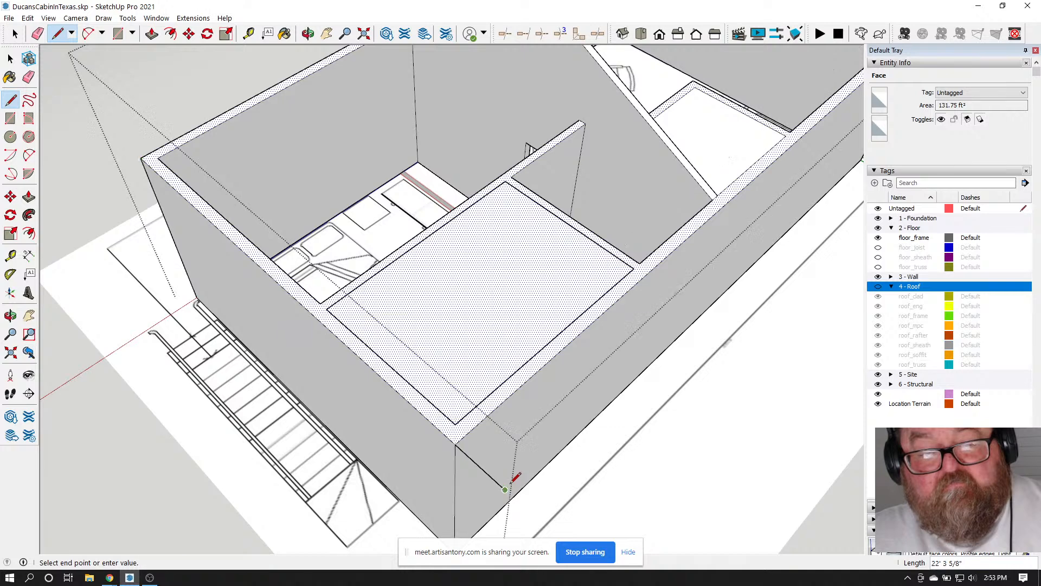
click(459, 448)
scroll(350, 455, down, 3)
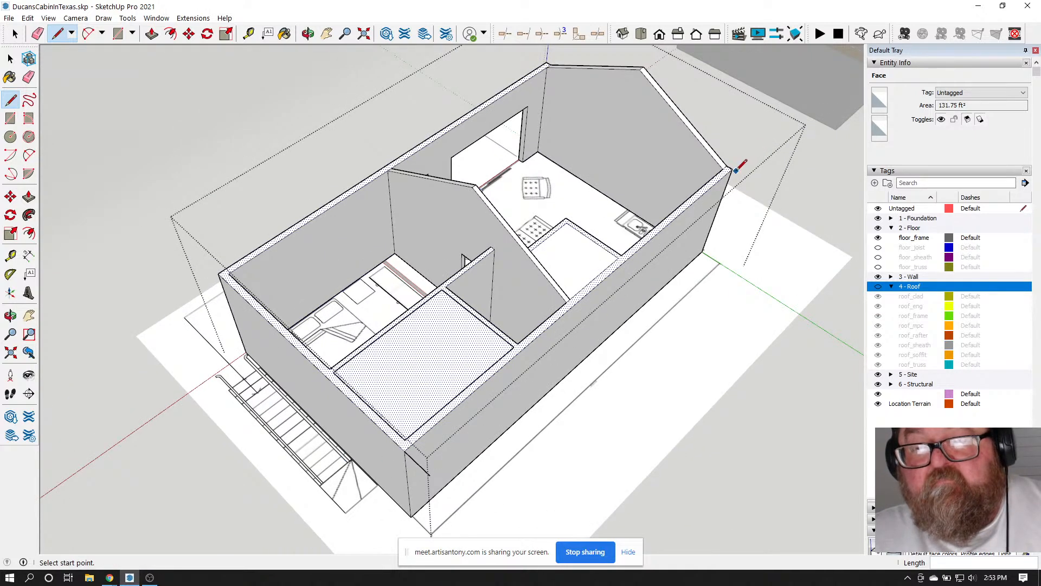
click(343, 504)
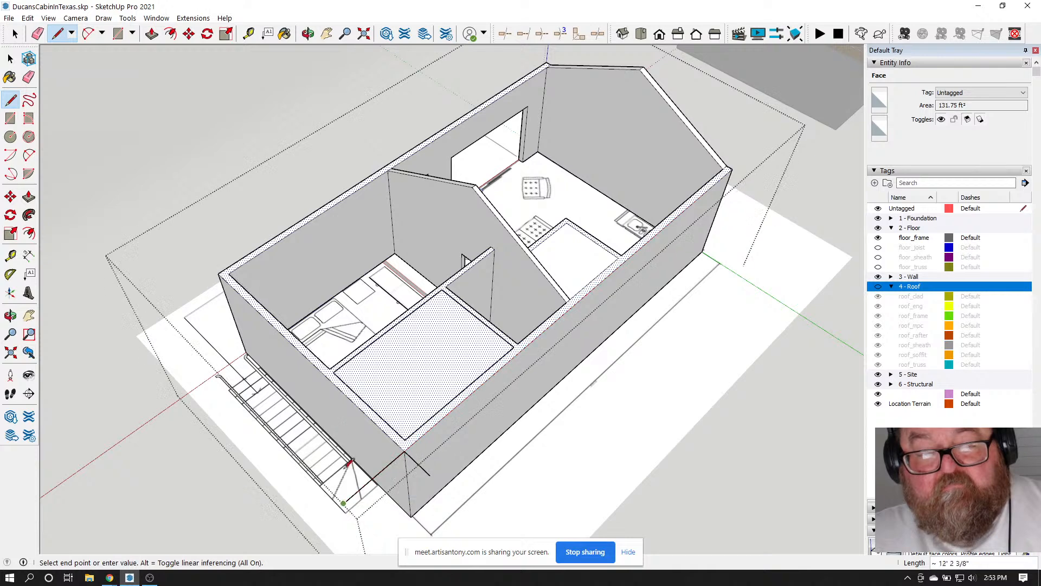
Erase the two overhanging line ends beyond the bathroom's outer corner
click(37, 34)
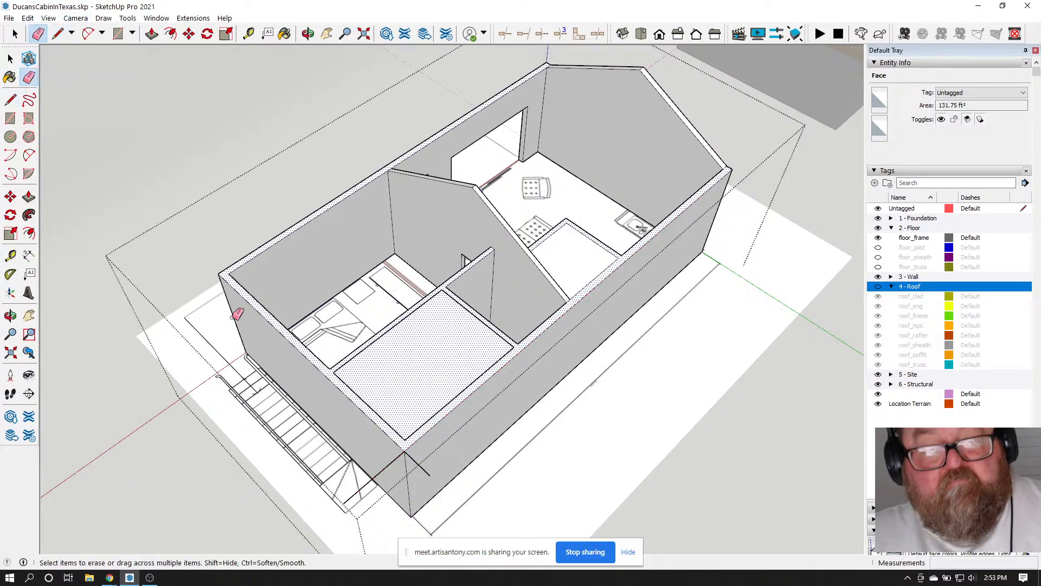
click(426, 461)
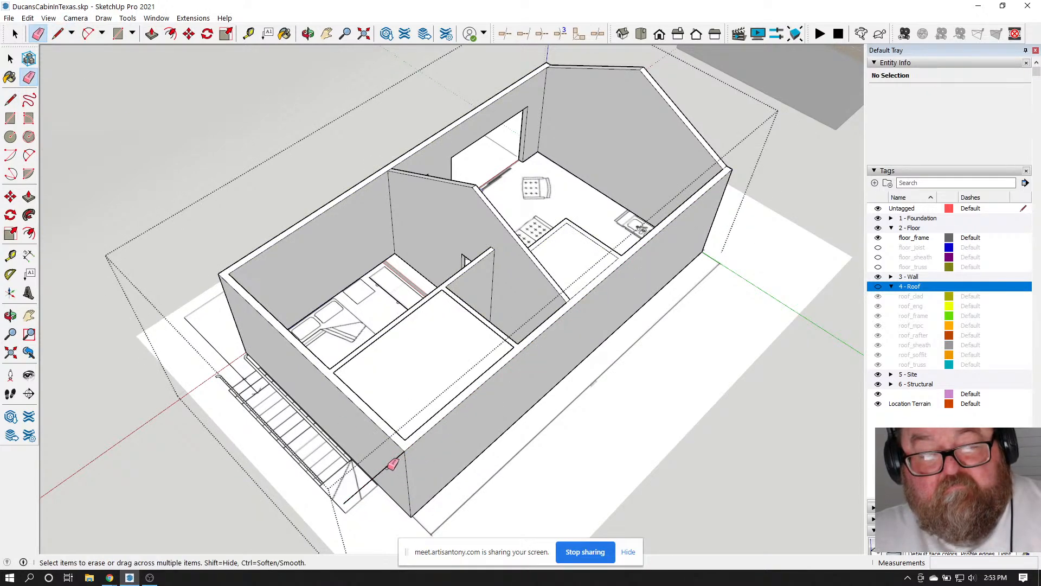
click(393, 454)
Draw a line along the end wall's inner top edge from the bathroom's inner corner to beyond the front wall
scroll(393, 454, up, 5)
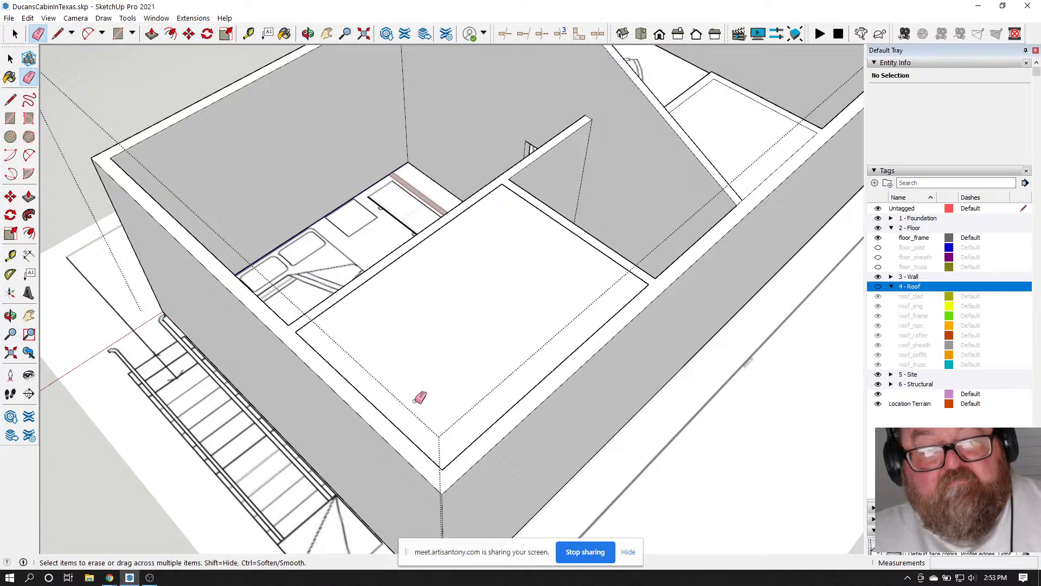
click(57, 34)
scroll(441, 367, down, 1)
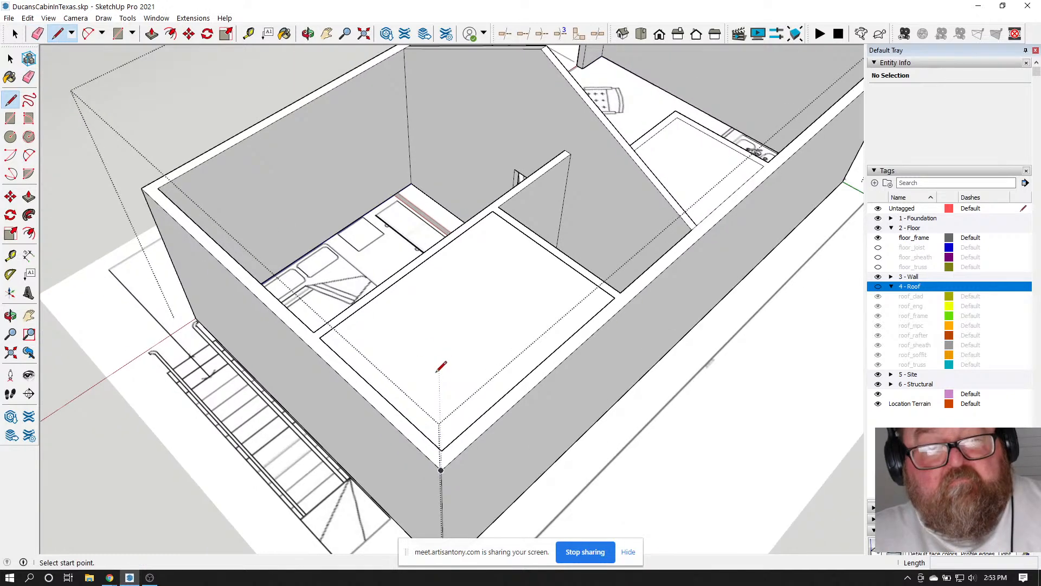
click(443, 449)
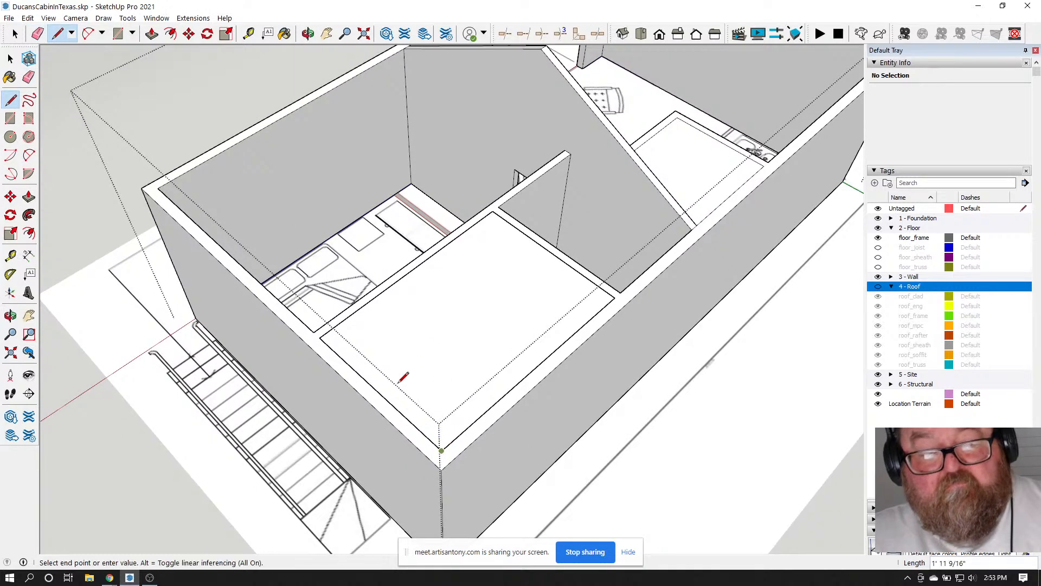
click(124, 157)
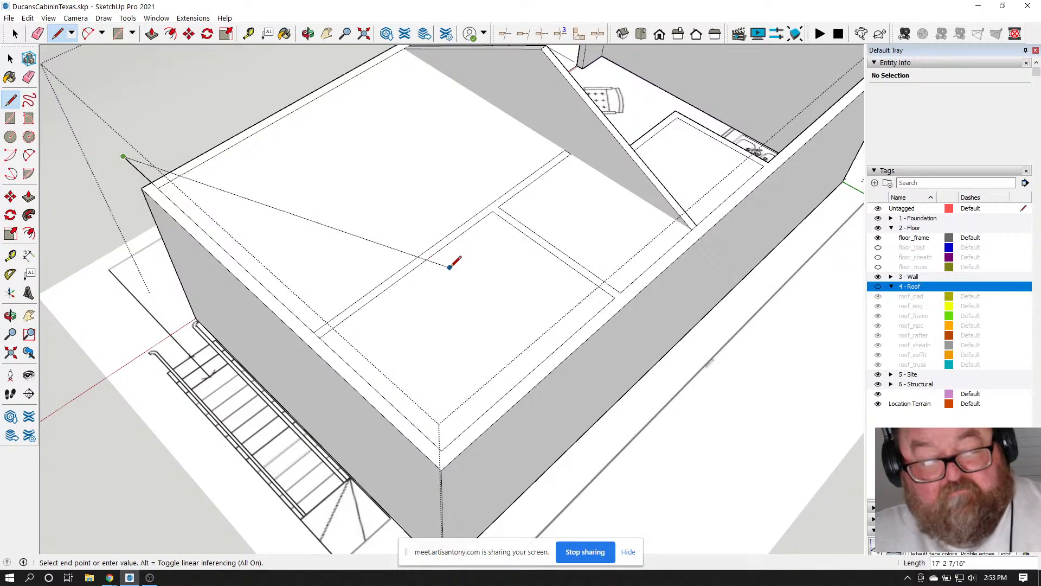
Erase the line end overhanging the front wall at the bedroom corner, and select the face covering the bedroom
key(Escape)
key(space)
key(e)
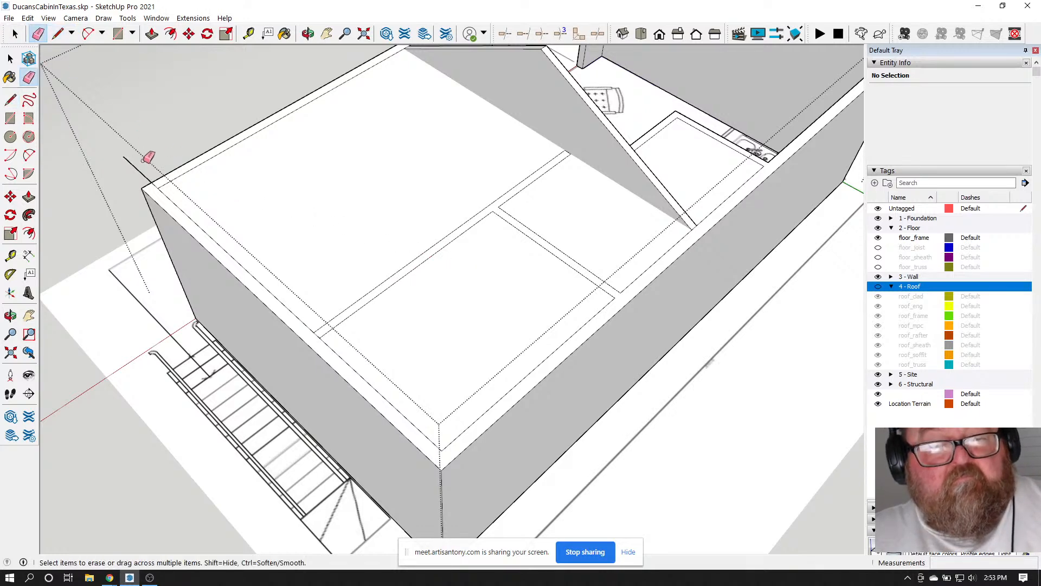
click(145, 170)
key(space)
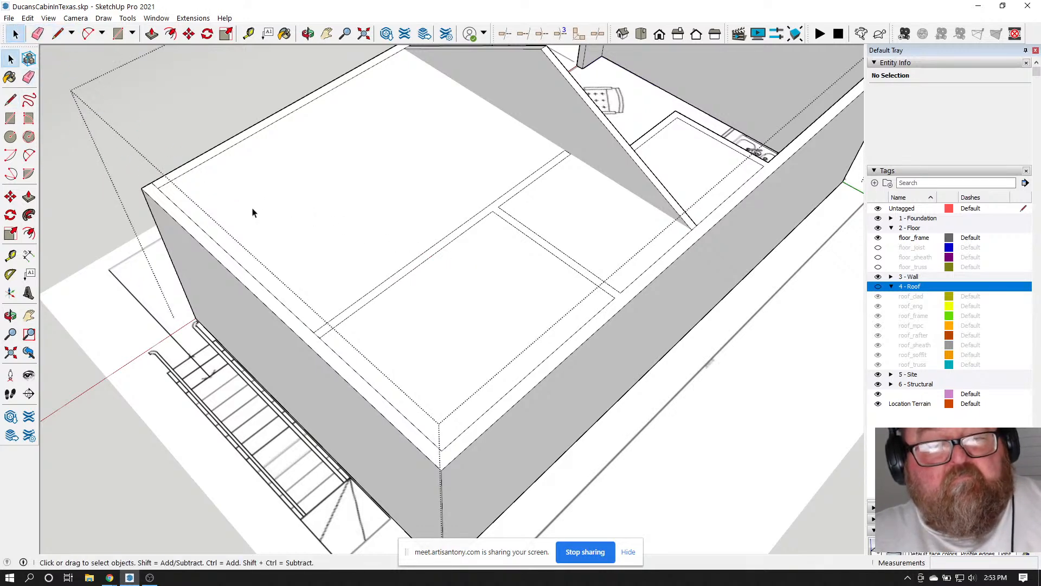
click(254, 213)
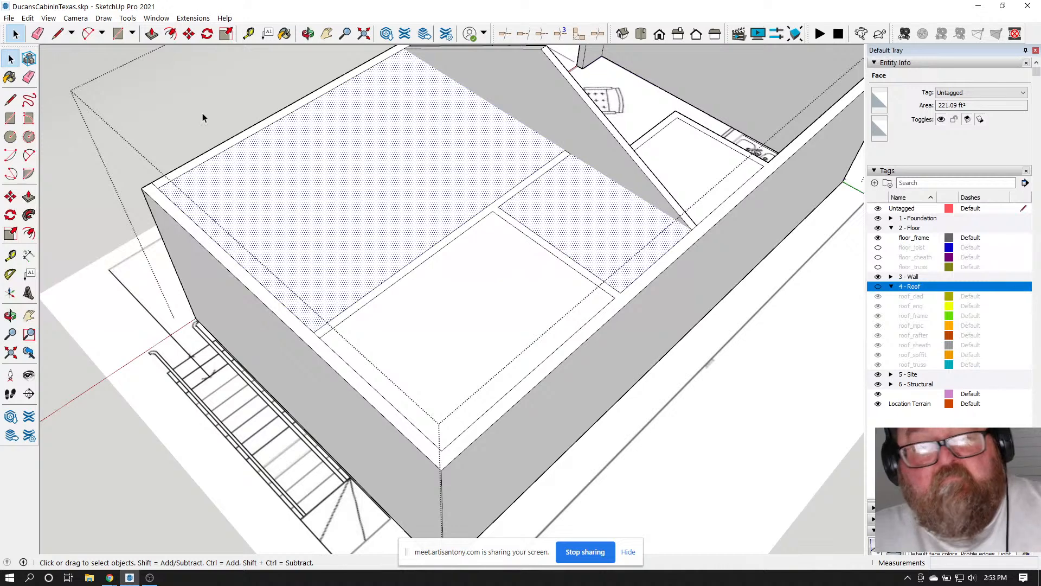
Draw the long partition's top edge from the bathroom corner to the cross wall, and a 4 1/2" line across the short partition's end at the back wall
key(l)
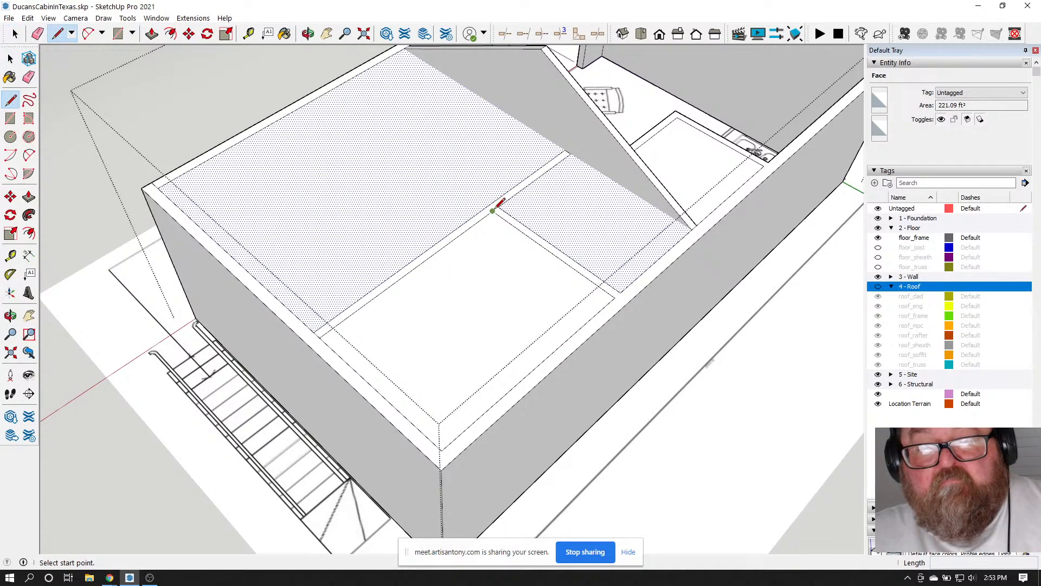
click(495, 210)
click(499, 207)
click(571, 153)
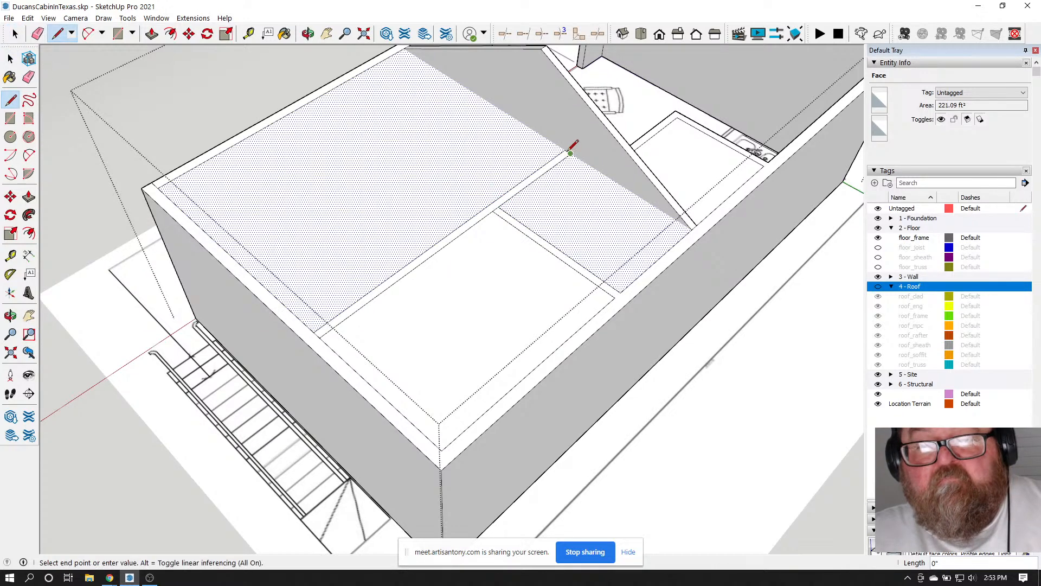
key(Escape)
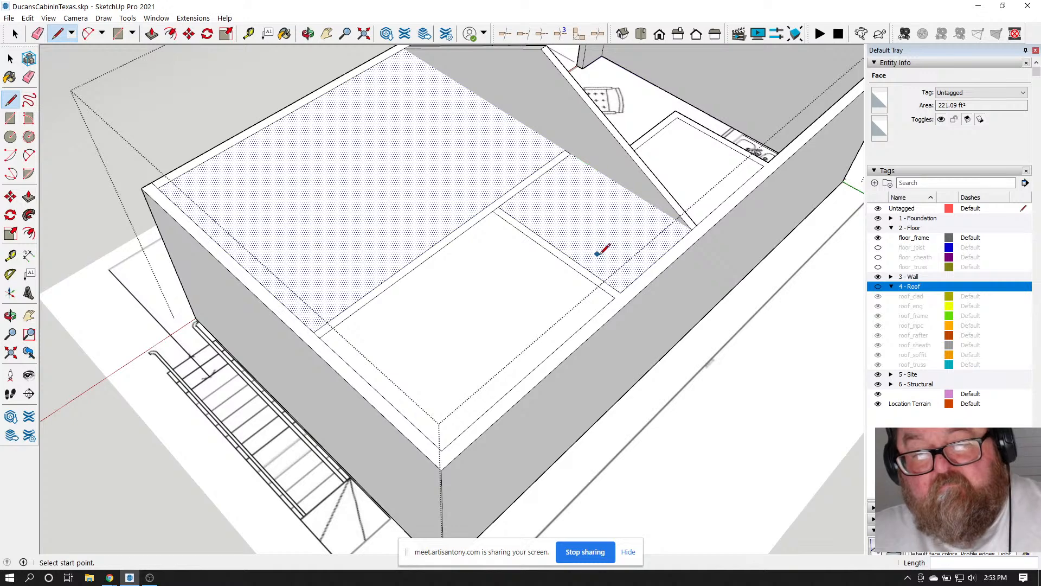
click(620, 292)
click(618, 295)
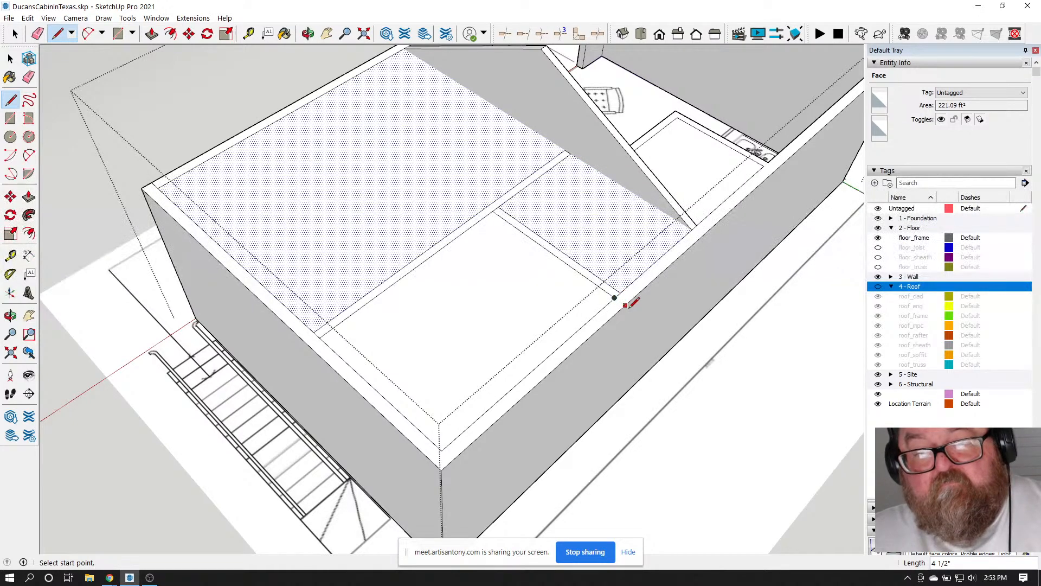
key(space)
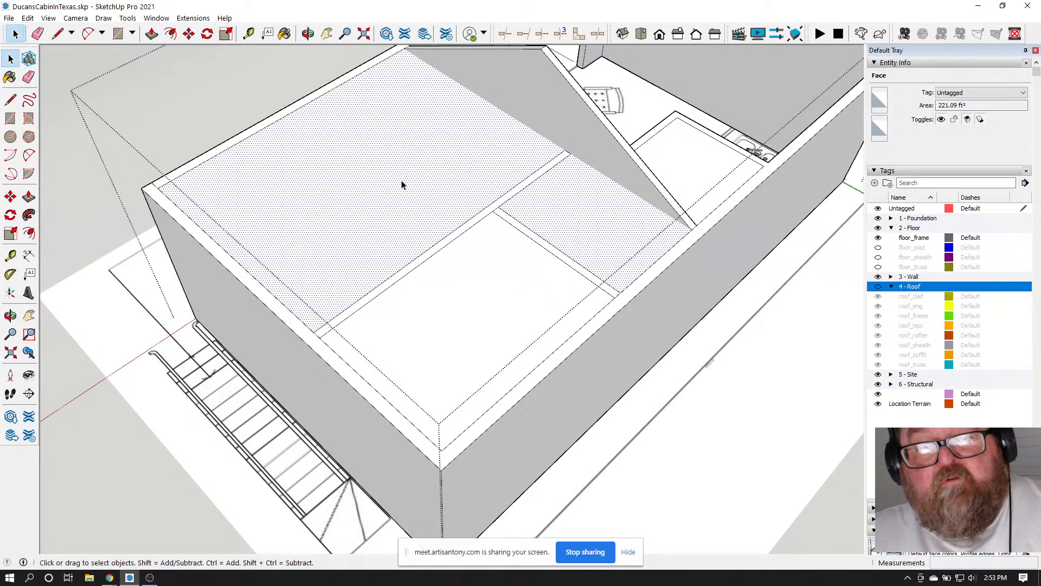
click(477, 285)
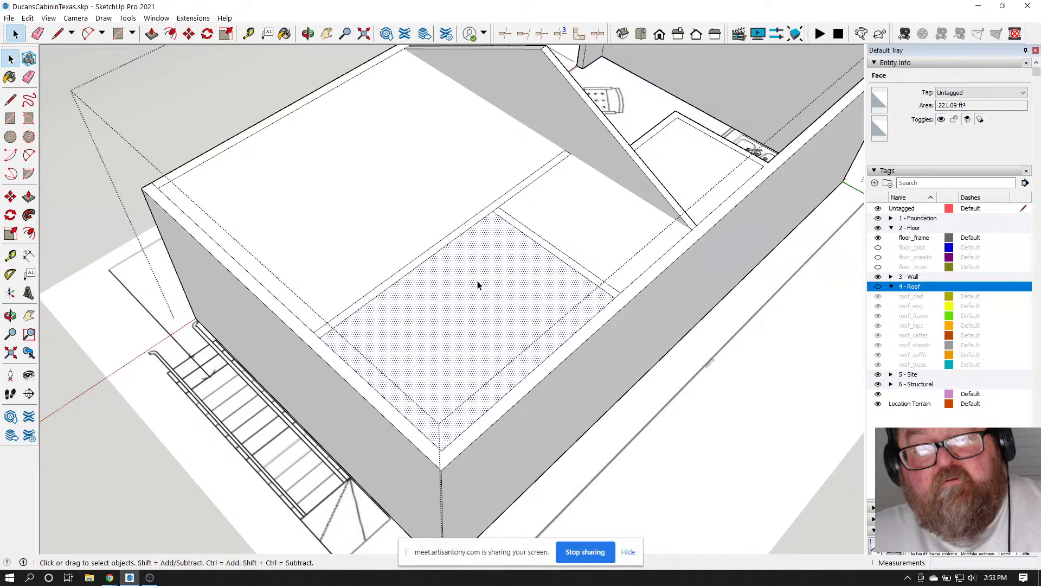
click(392, 200)
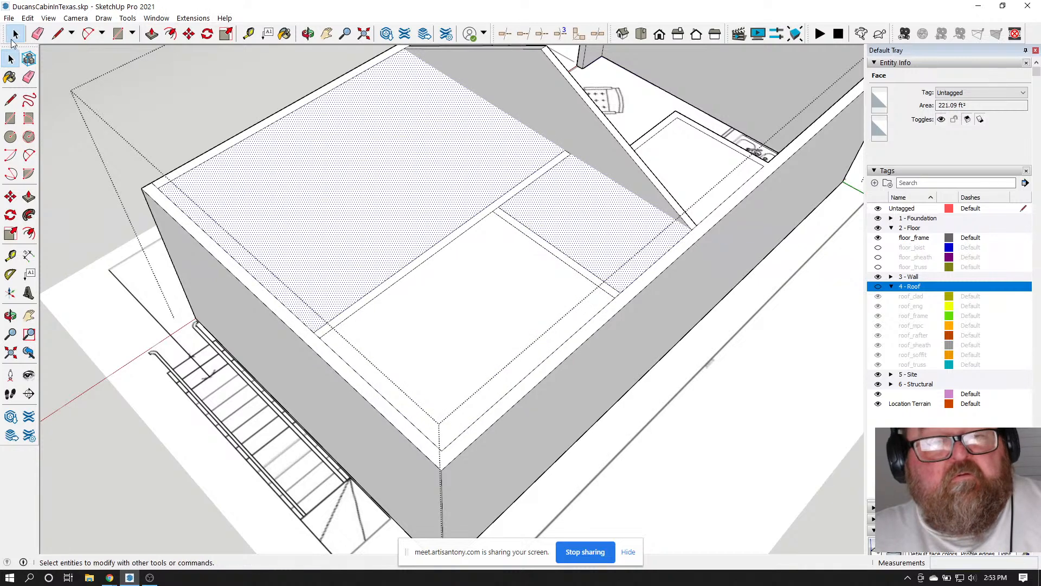
Draw lines about 17' 4" long over both top edges of the long partition, from the cross wall to beyond the end wall
key(l)
click(564, 148)
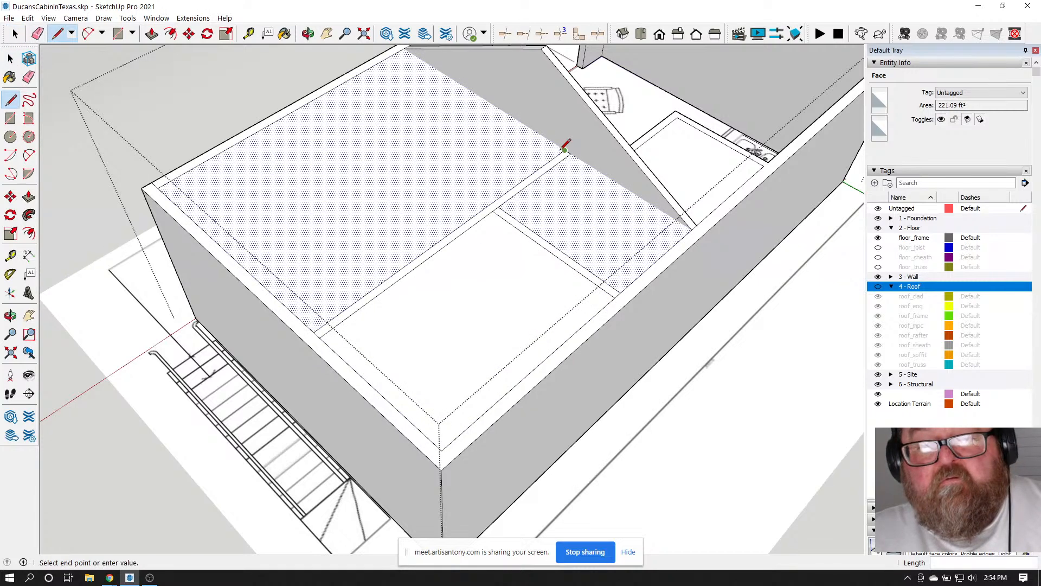
click(277, 358)
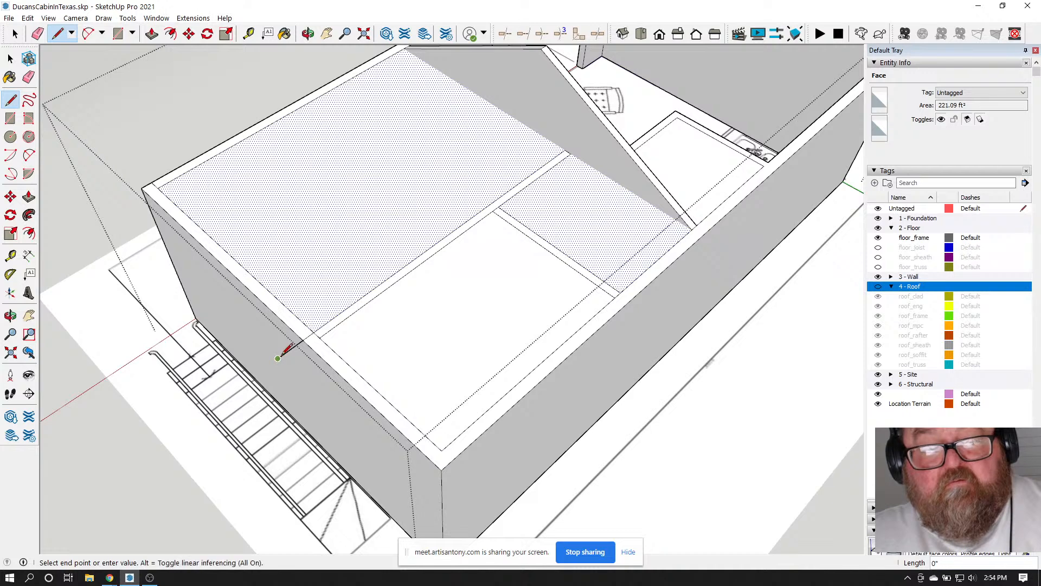
click(307, 339)
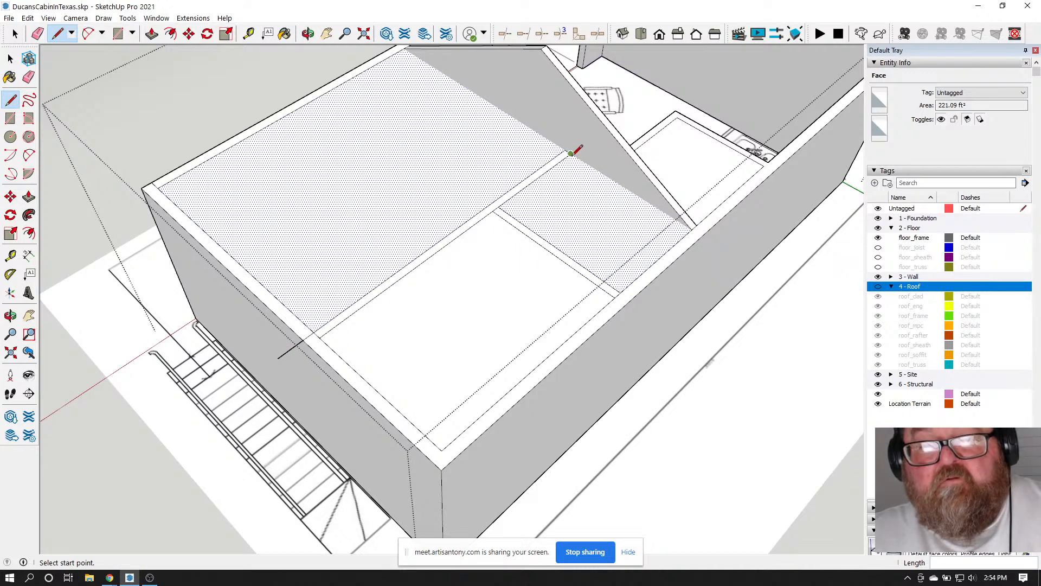
click(282, 365)
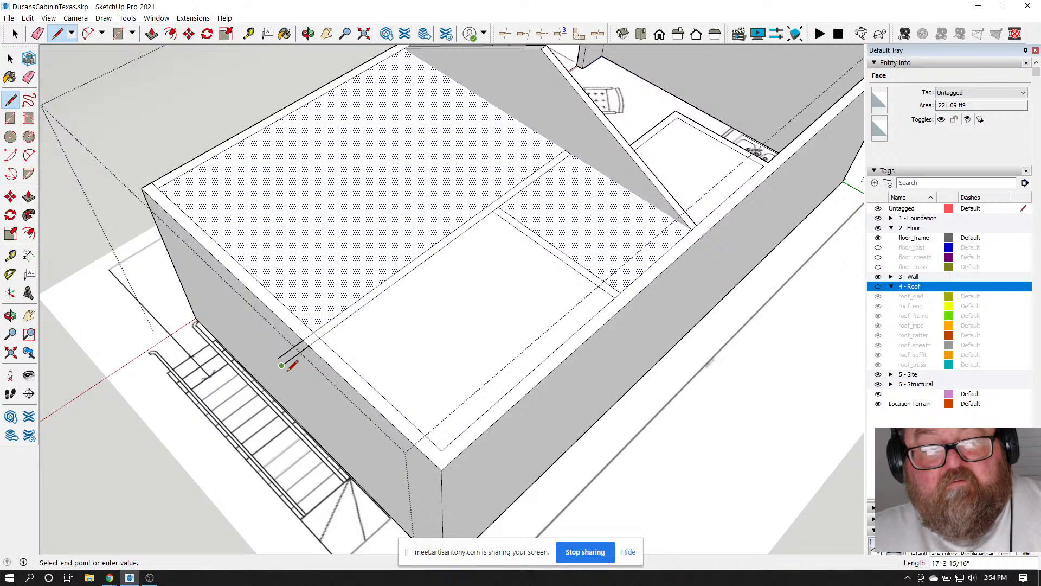
click(320, 338)
key(space)
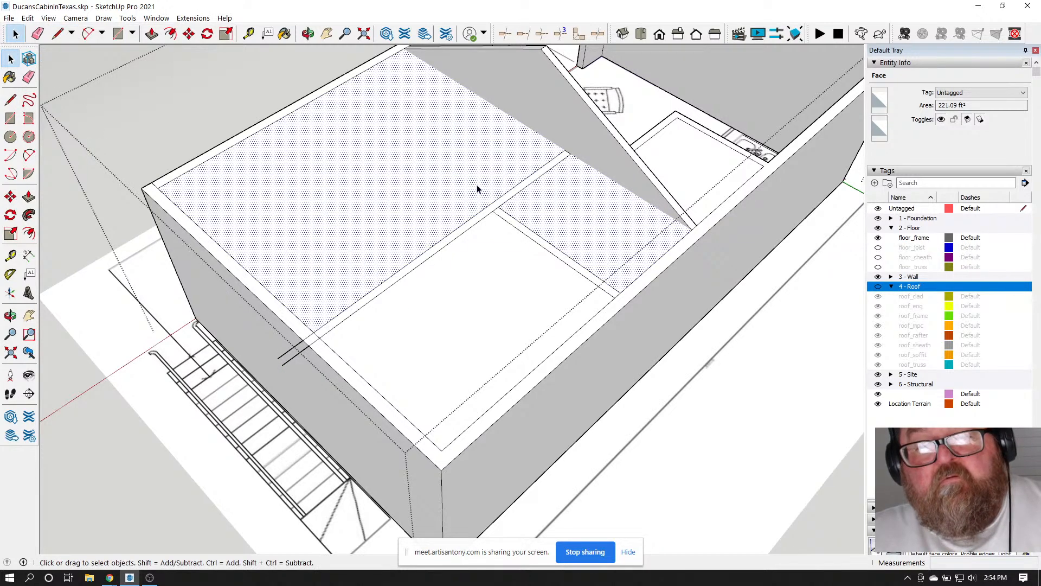
click(466, 294)
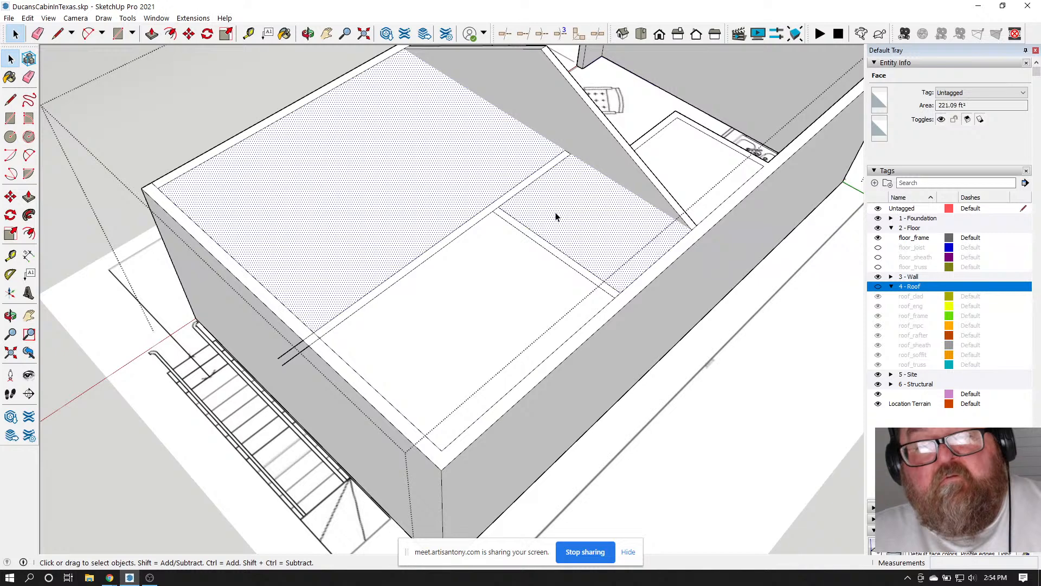
Draw a line about 20' 8" long along the cross wall from the back wall to beyond the front wall, and erase its overhanging end
scroll(567, 271, down, 3)
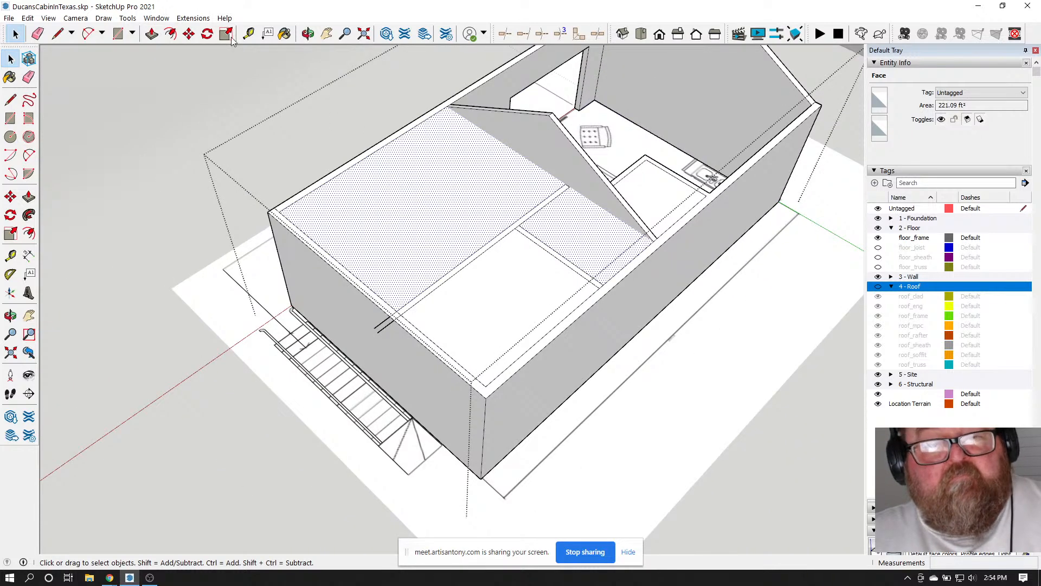
click(57, 33)
scroll(618, 249, up, 3)
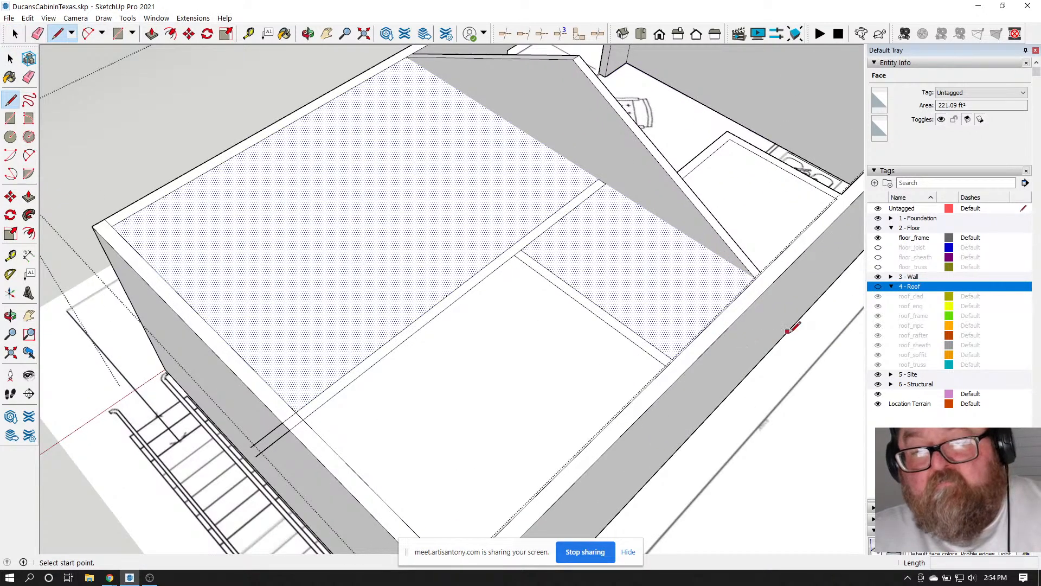
click(757, 279)
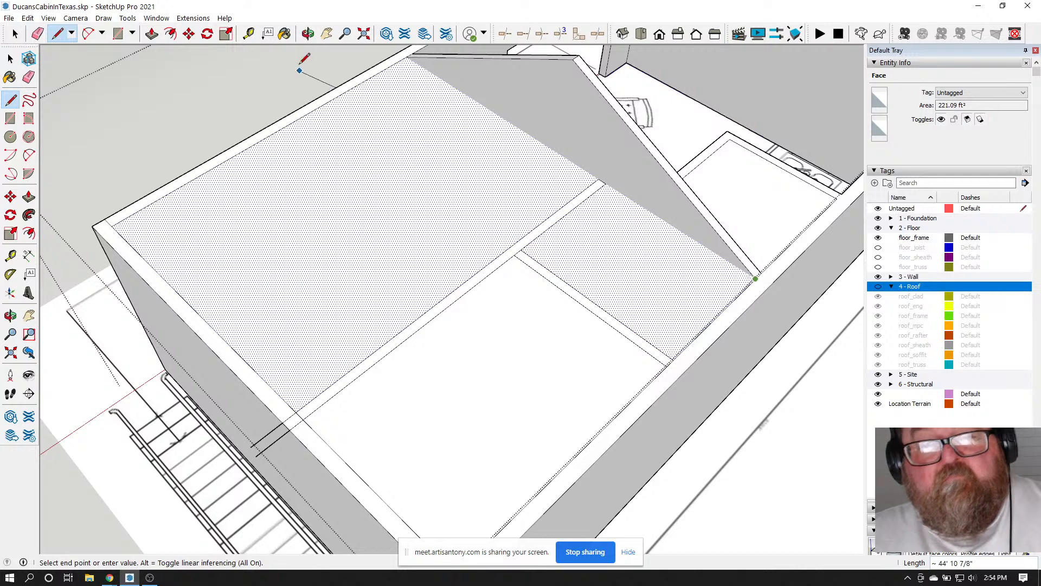
scroll(428, 209, down, 2)
click(391, 77)
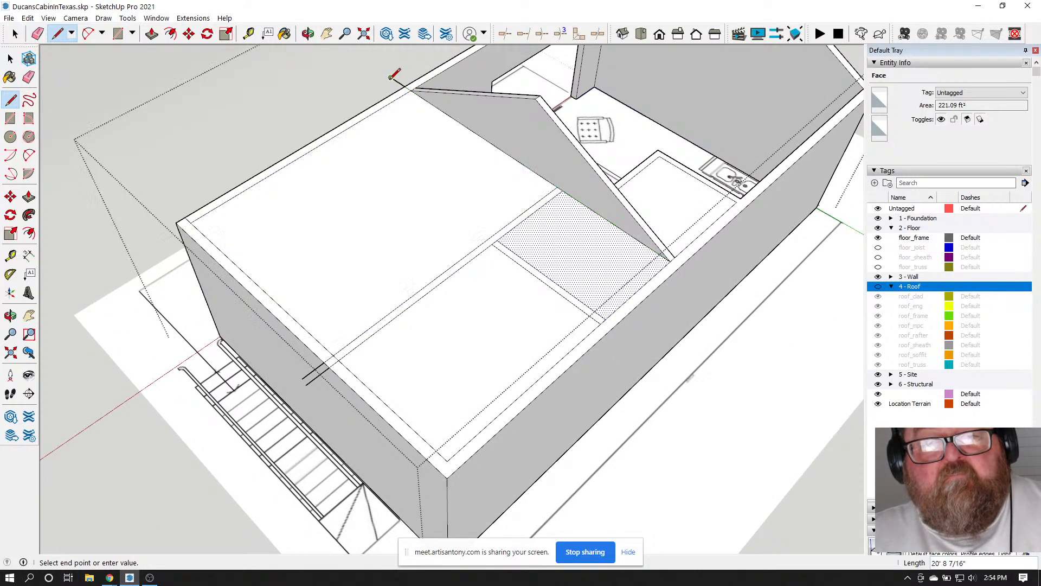
click(38, 34)
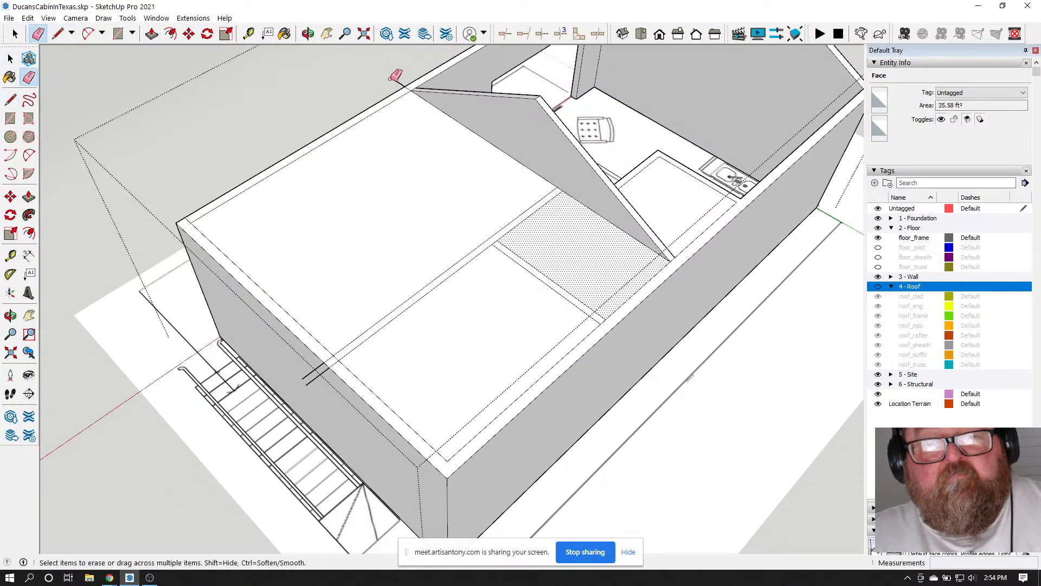
click(15, 34)
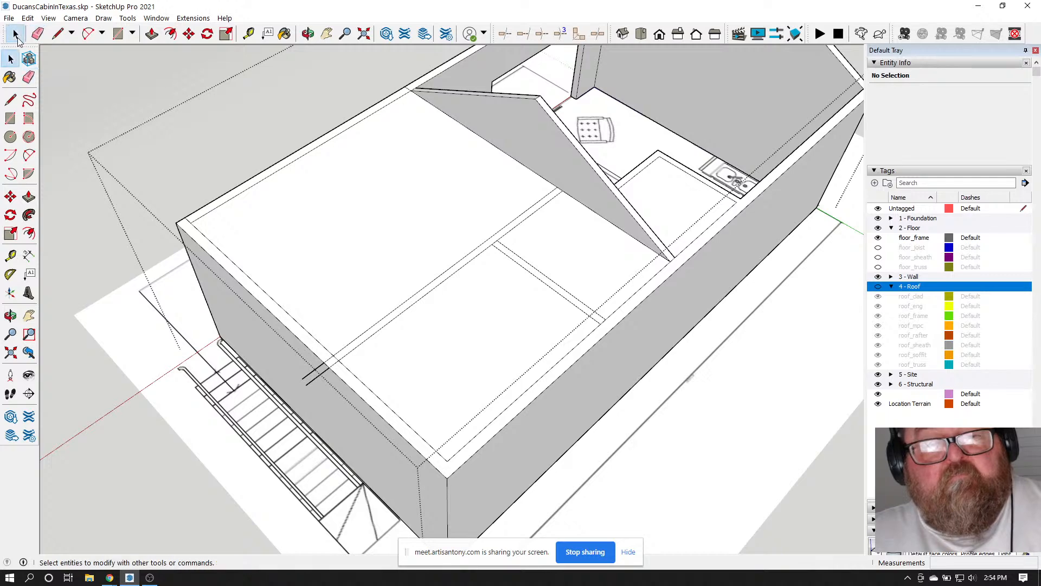
Delete the unwanted faces covering the bedroom, the hall and the bathroom
click(413, 203)
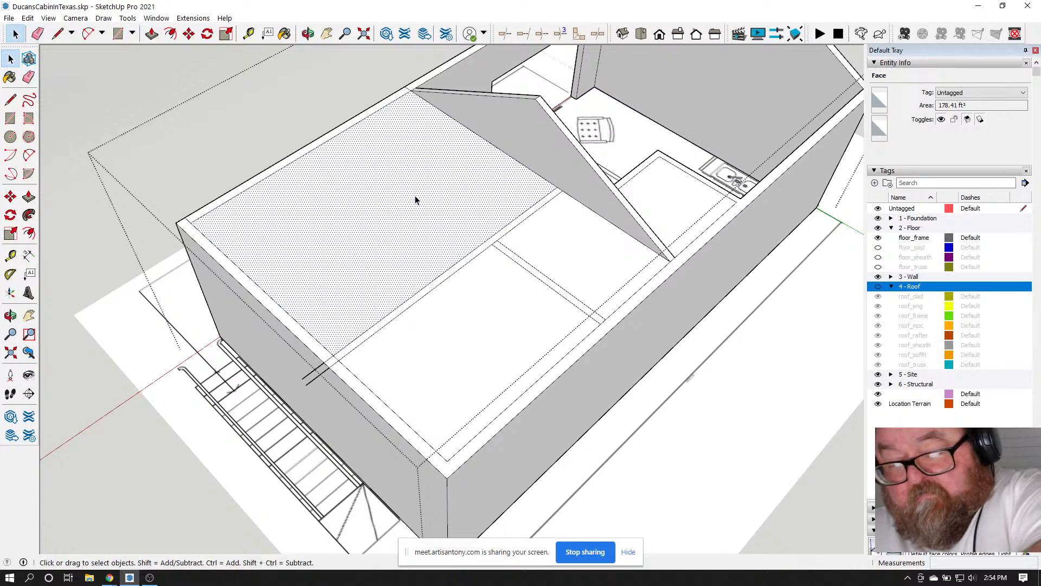
key(Delete)
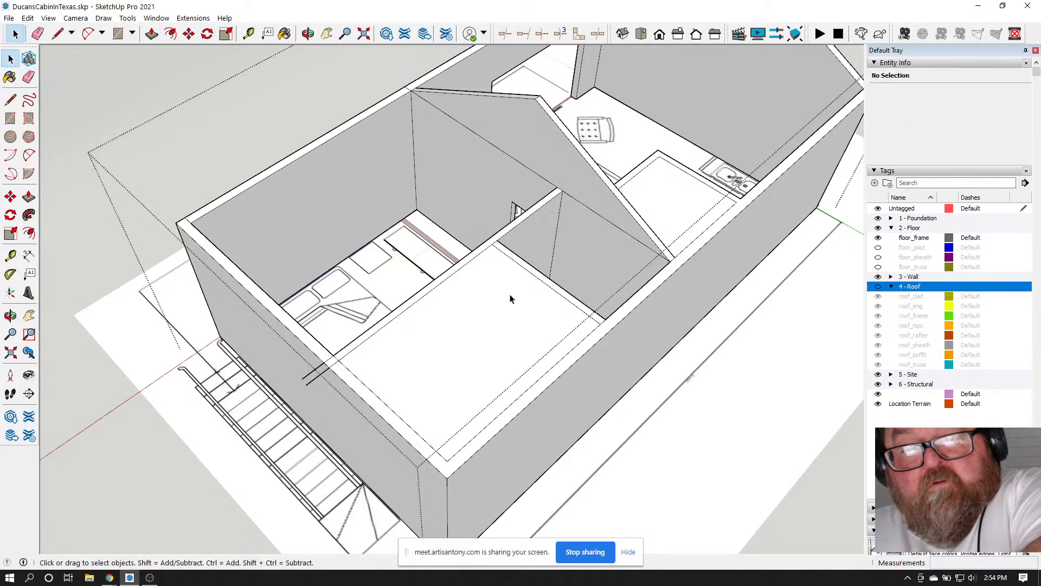
click(510, 299)
key(Delete)
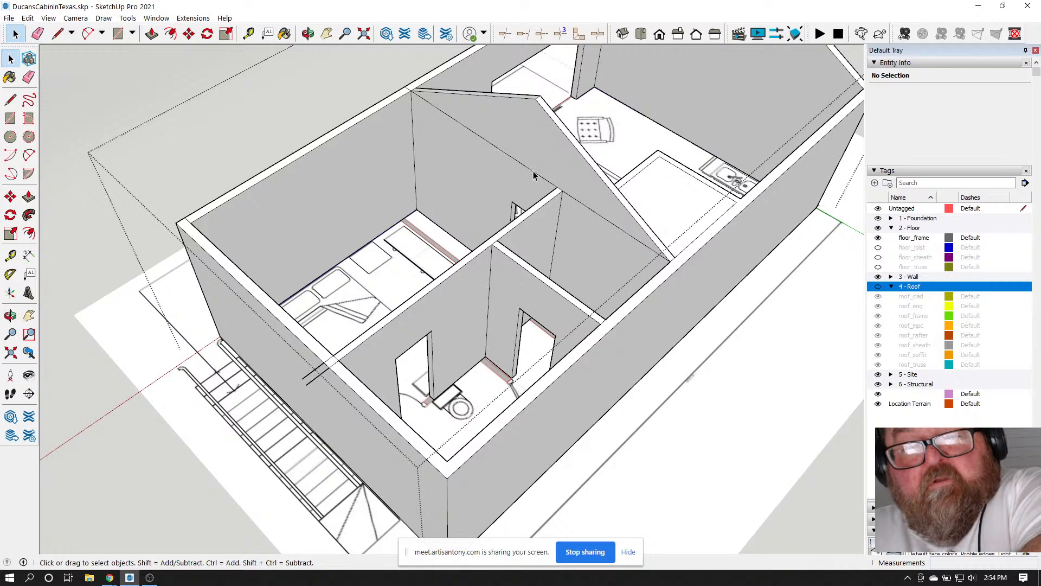
Delete the two leftover line segments across the cross wall's face, over the bedroom and the hall
click(533, 174)
key(Delete)
click(574, 203)
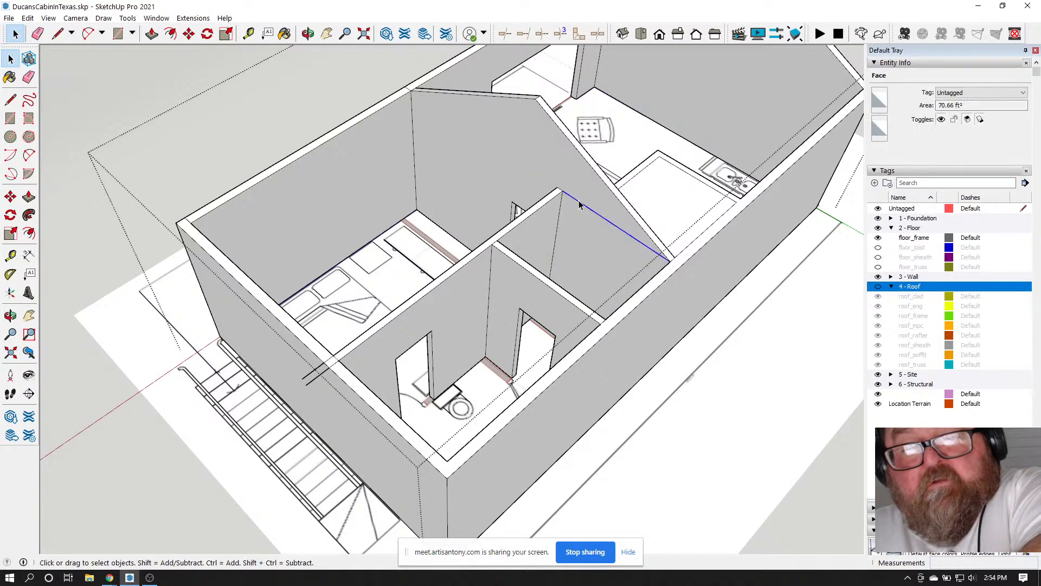
key(Delete)
Erase the two overhanging partition lines outside the end wall and their seams across the wall's top, and inspect the remaining wall tops
scroll(409, 91, up, 3)
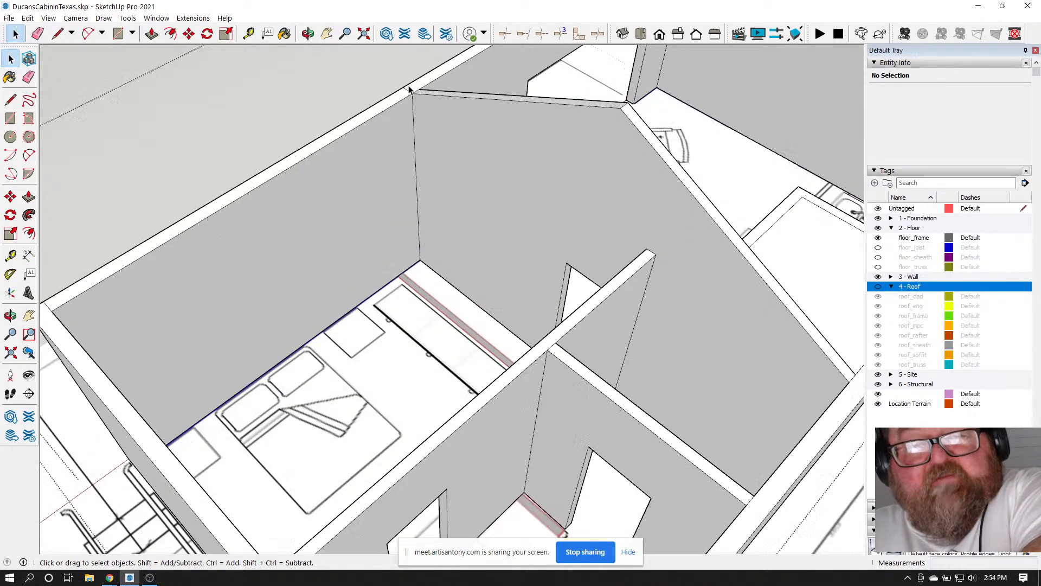
scroll(410, 91, up, 1)
scroll(398, 111, down, 5)
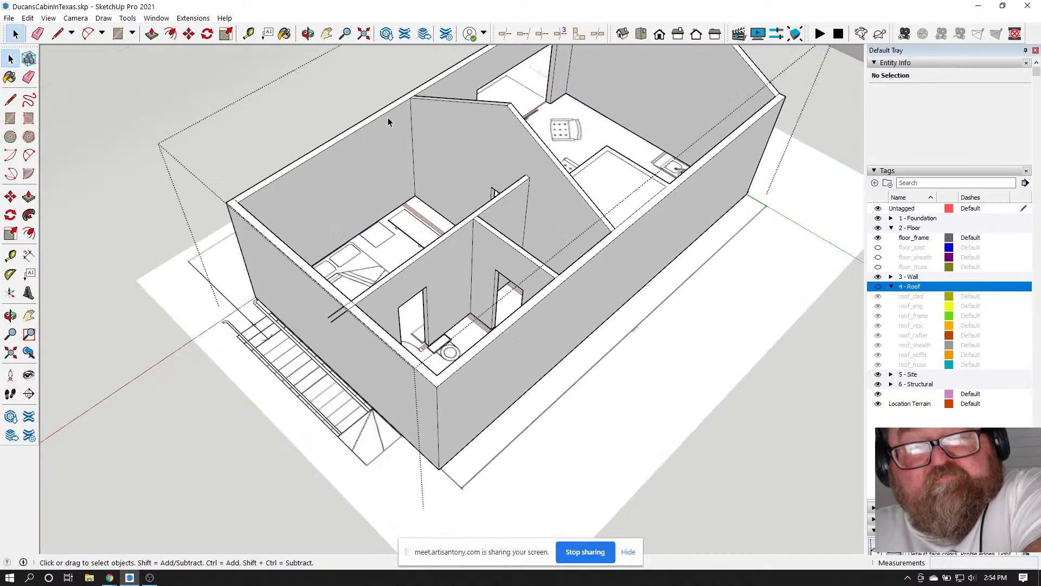
scroll(168, 206, up, 4)
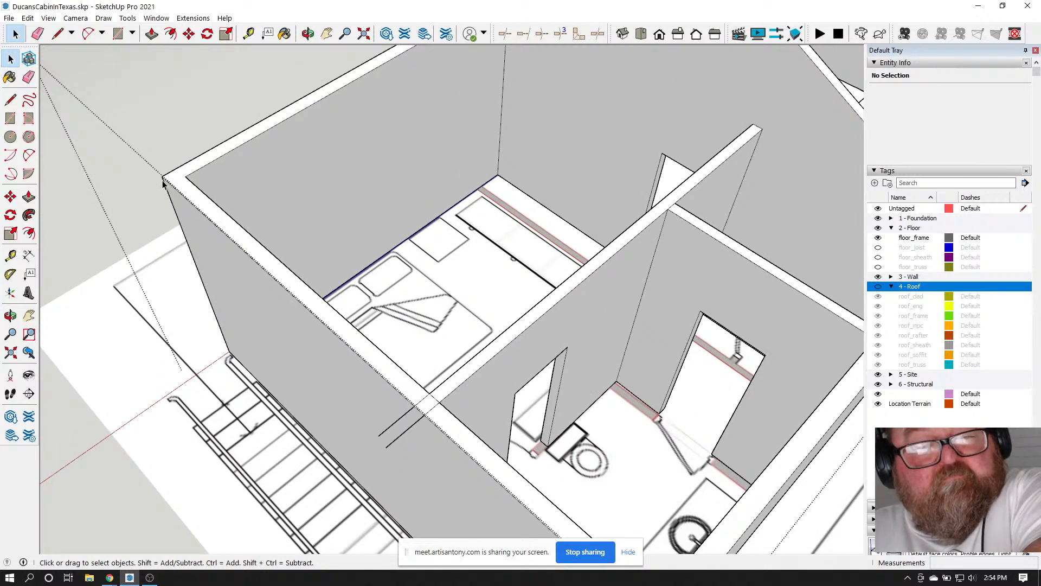
scroll(163, 184, down, 3)
key(e)
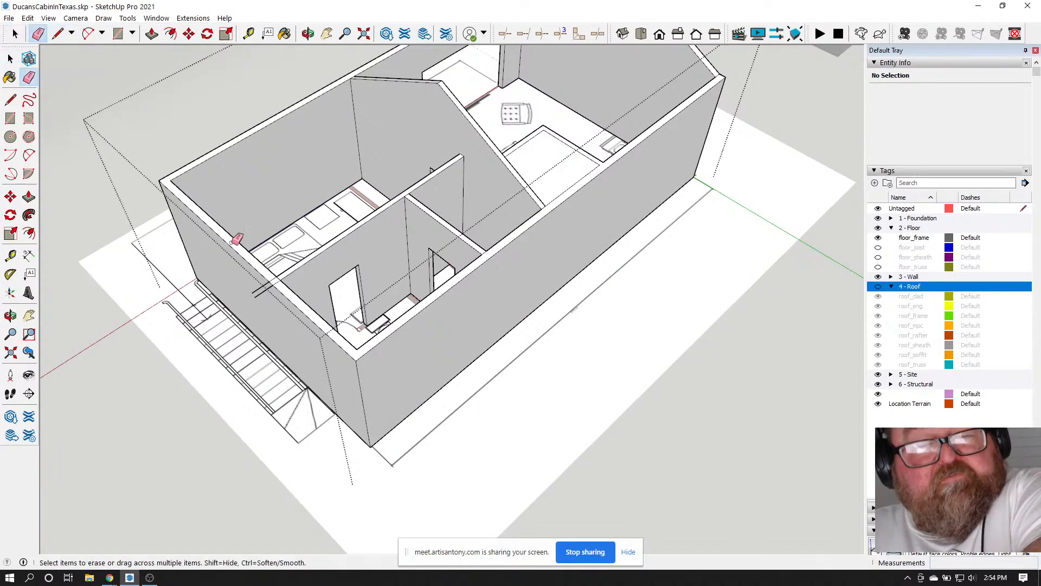
scroll(267, 287, up, 3)
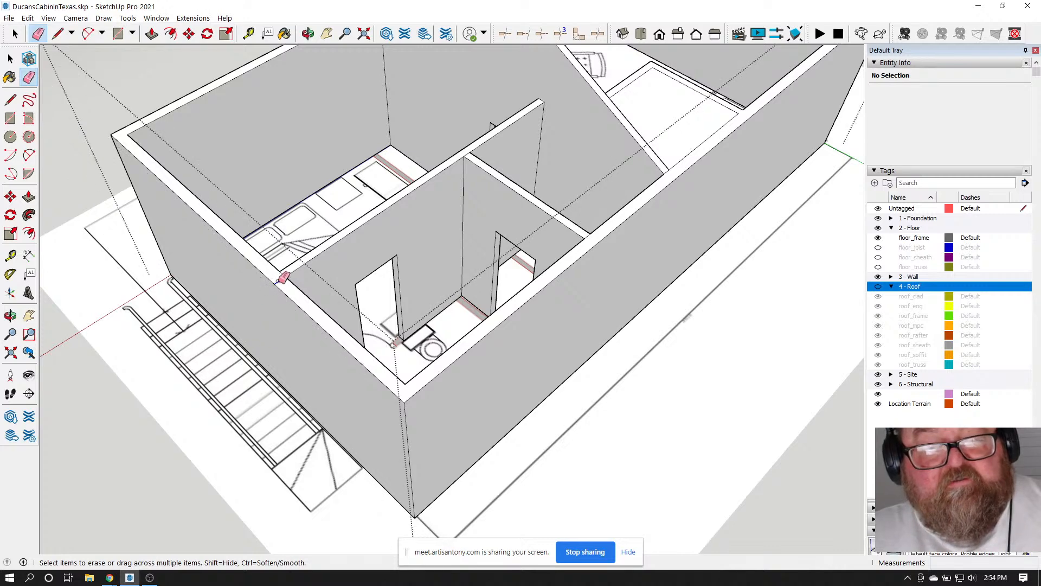
scroll(272, 274, up, 3)
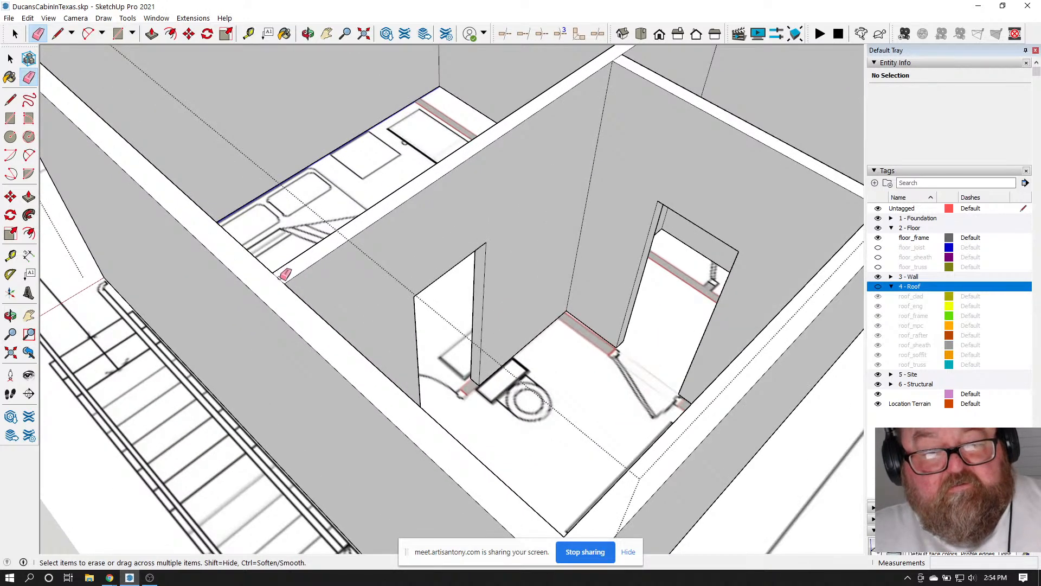
scroll(283, 276, down, 4)
scroll(659, 187, up, 4)
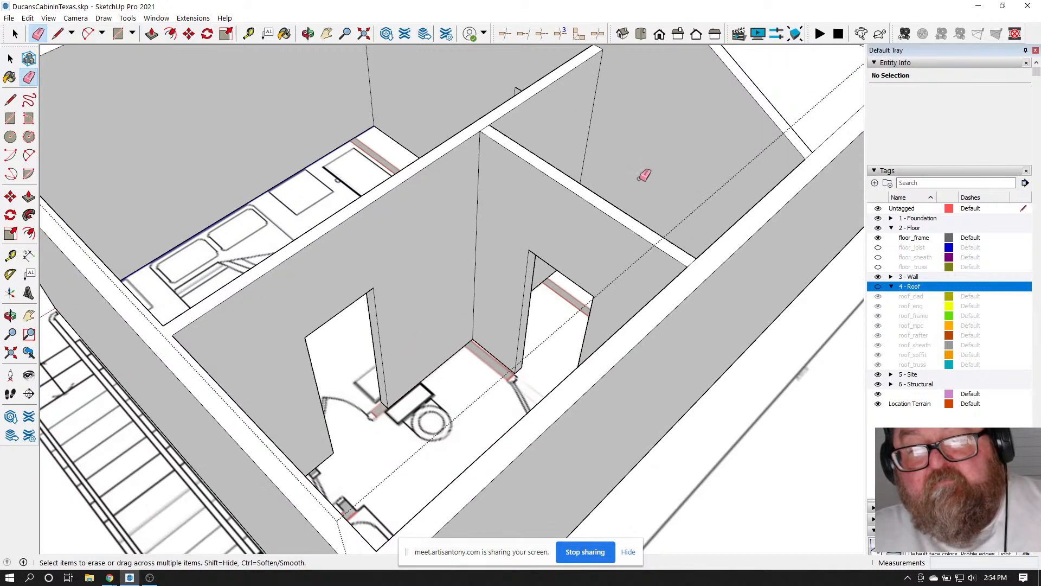
scroll(662, 302, down, 3)
scroll(600, 307, down, 2)
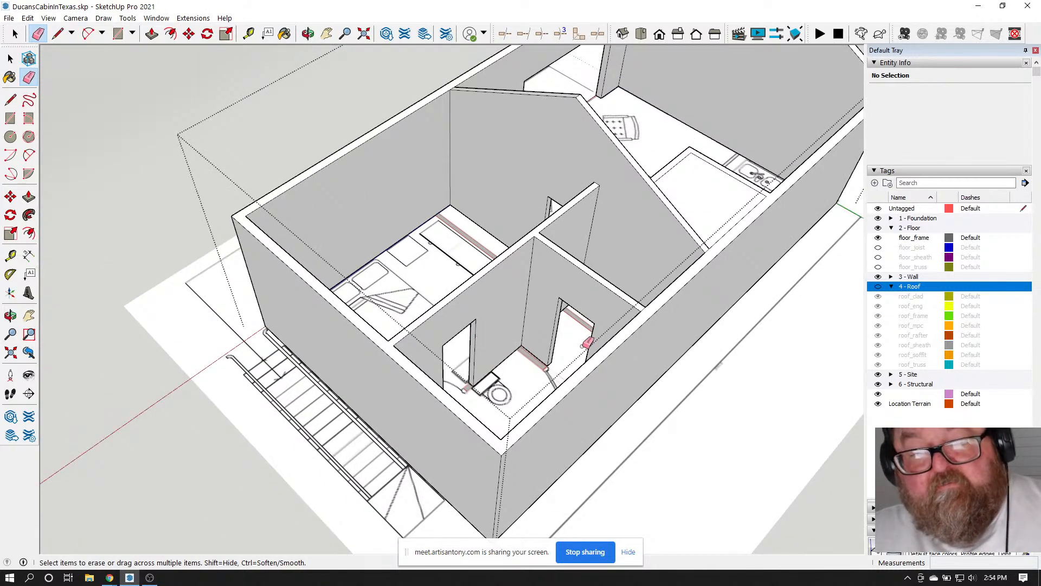
scroll(472, 256, down, 5)
key(o)
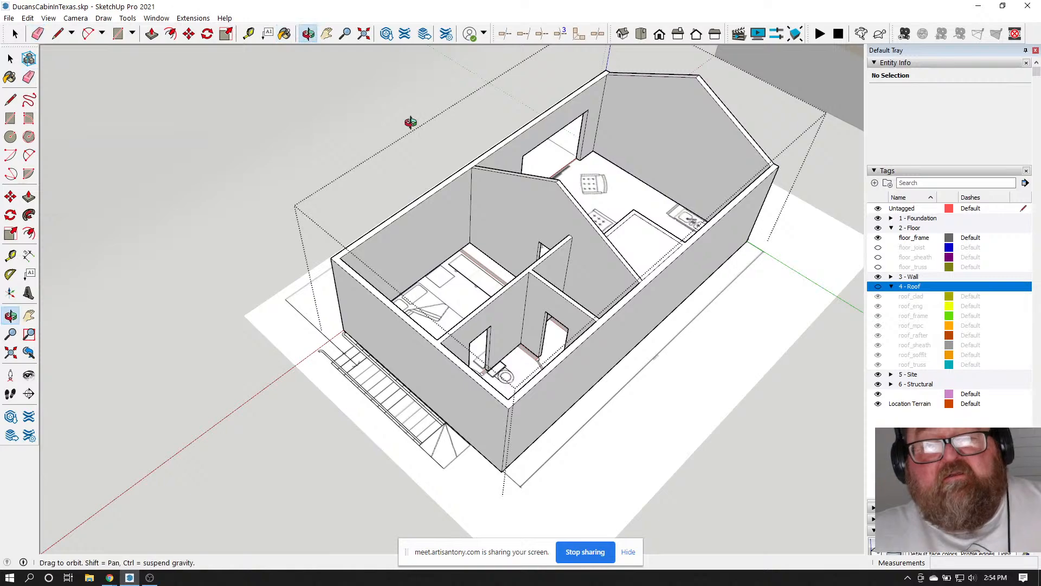
Erase the leftover horizontal and vertical seams on the living-room face of the interior cross wall
mouse_move(408, 121)
mouse_down()
mouse_move(305, 157)
mouse_move(423, 225)
mouse_move(432, 244)
mouse_move(409, 251)
mouse_up()
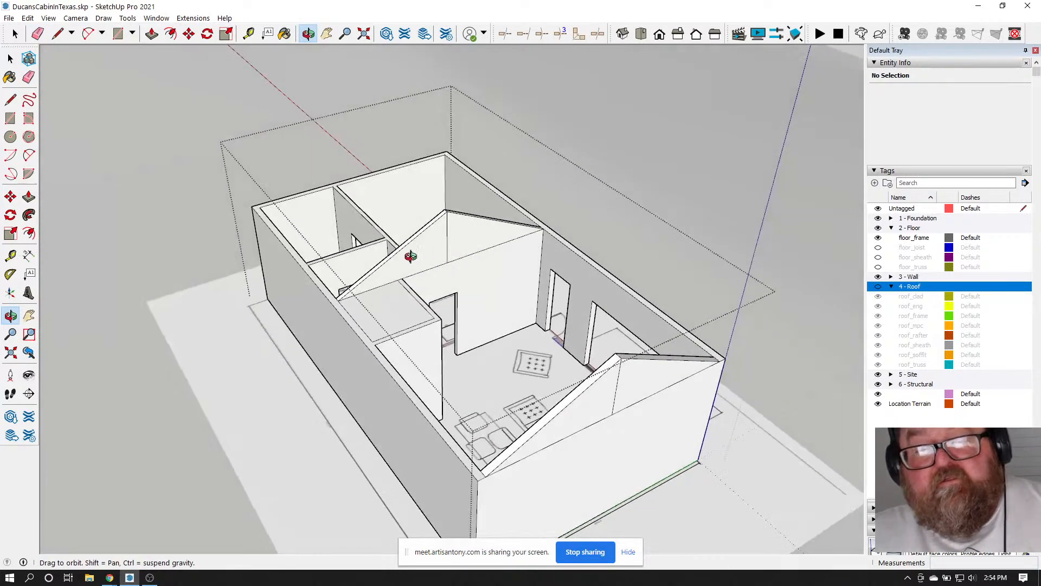
scroll(329, 201, up, 5)
click(38, 34)
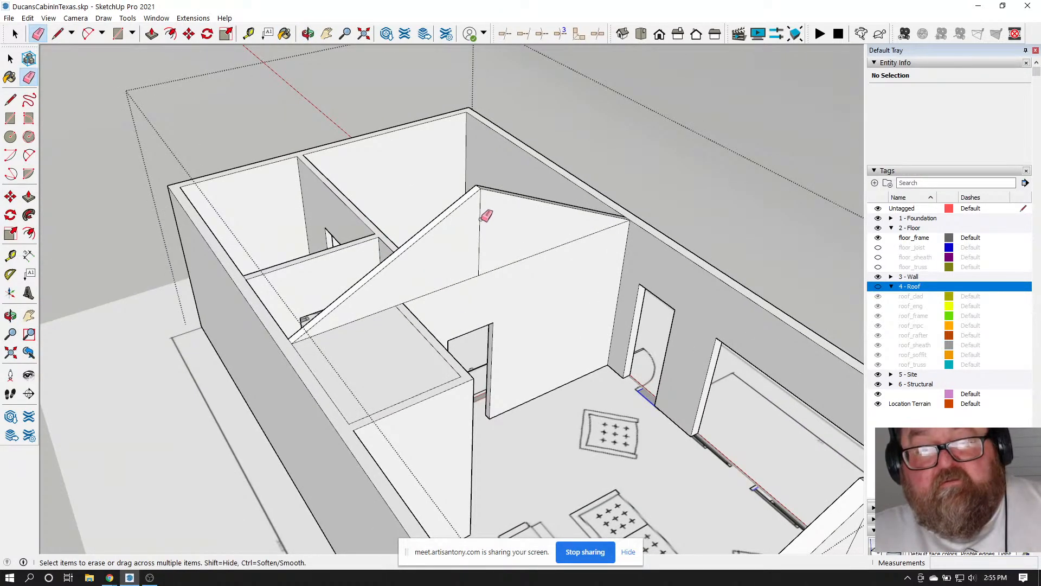
scroll(503, 264, down, 5)
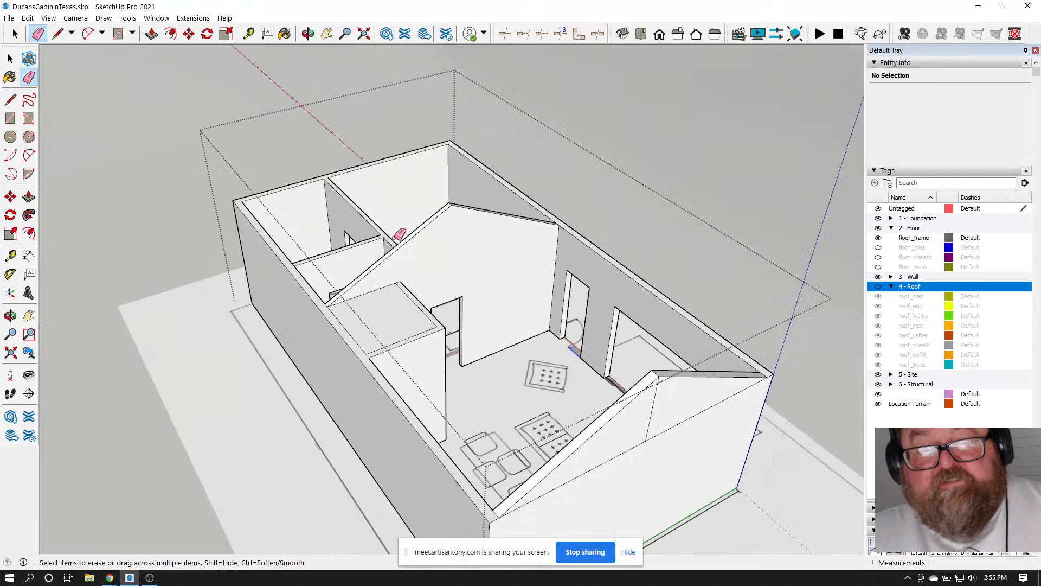
Delete the unwanted face covering the small closet room between the kitchen and the cross wall
scroll(390, 295, up, 5)
click(15, 33)
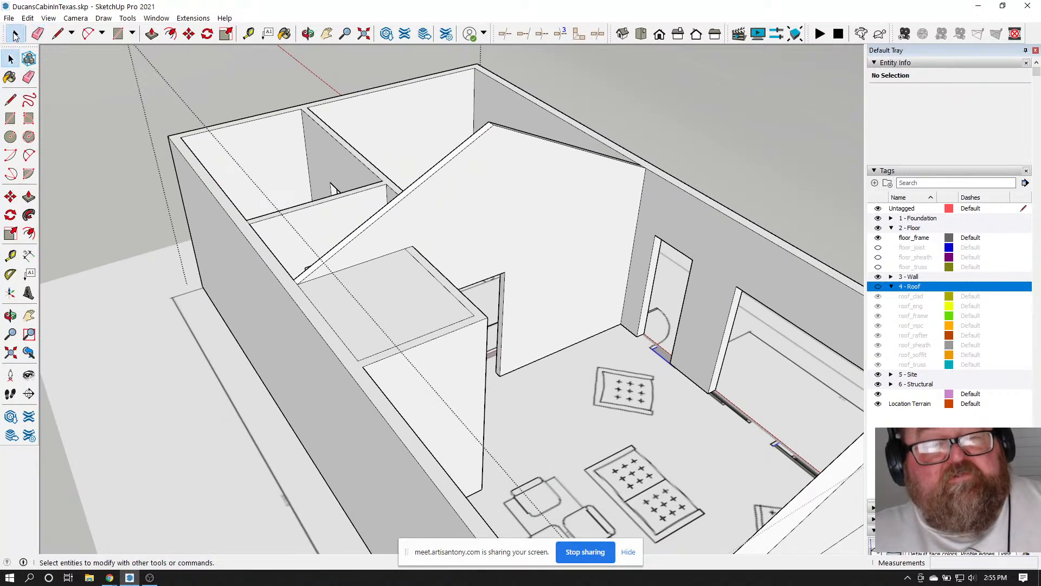
click(389, 270)
key(Delete)
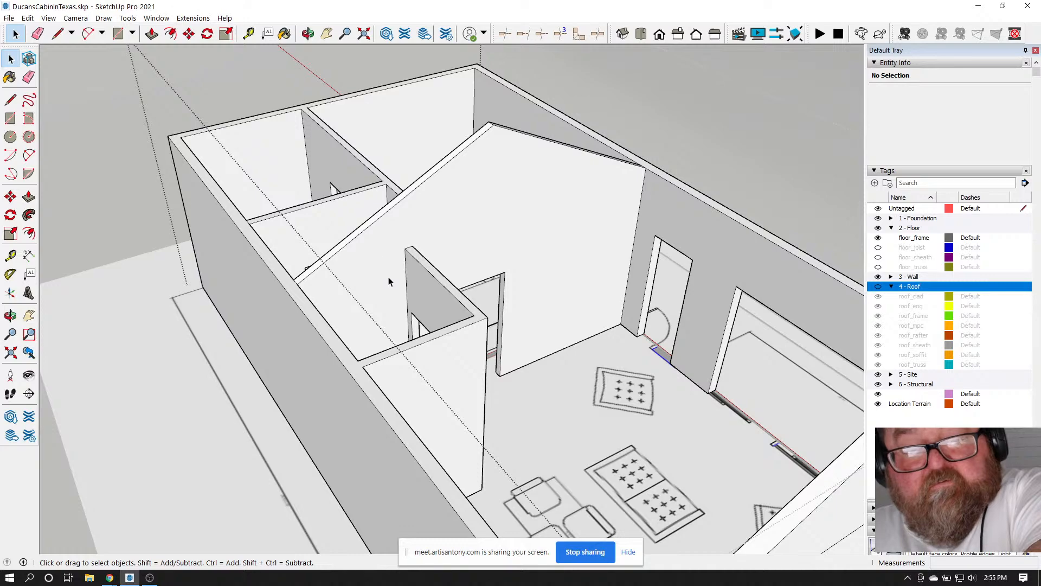
scroll(348, 352, down, 3)
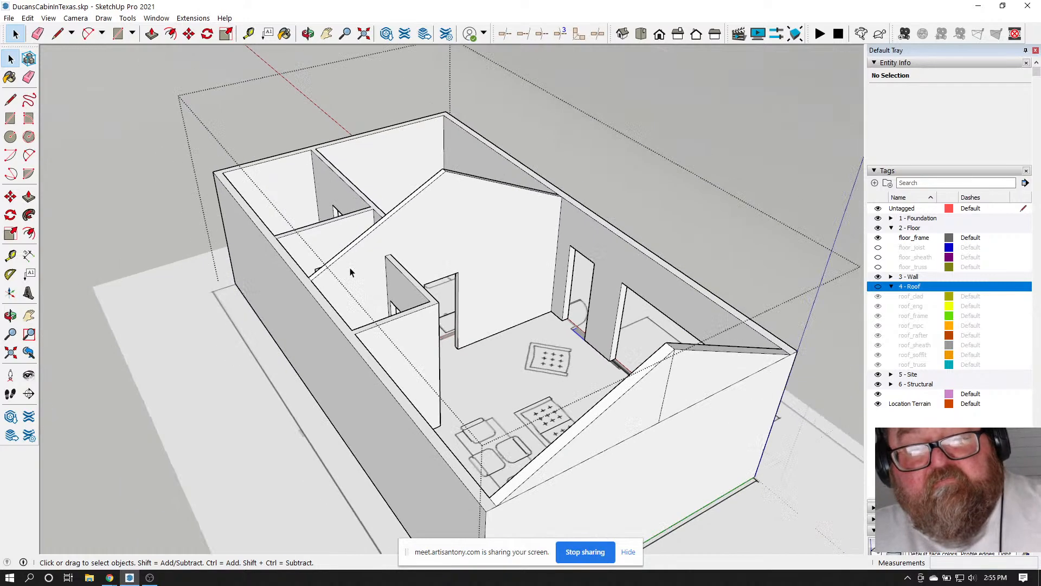
Draw a 7' 9" line along the cross wall's base from the closet's back corner to the doorway, and erase the diagonal edges on the wall face
click(306, 33)
drag(569, 263, 383, 306)
scroll(342, 240, up, 8)
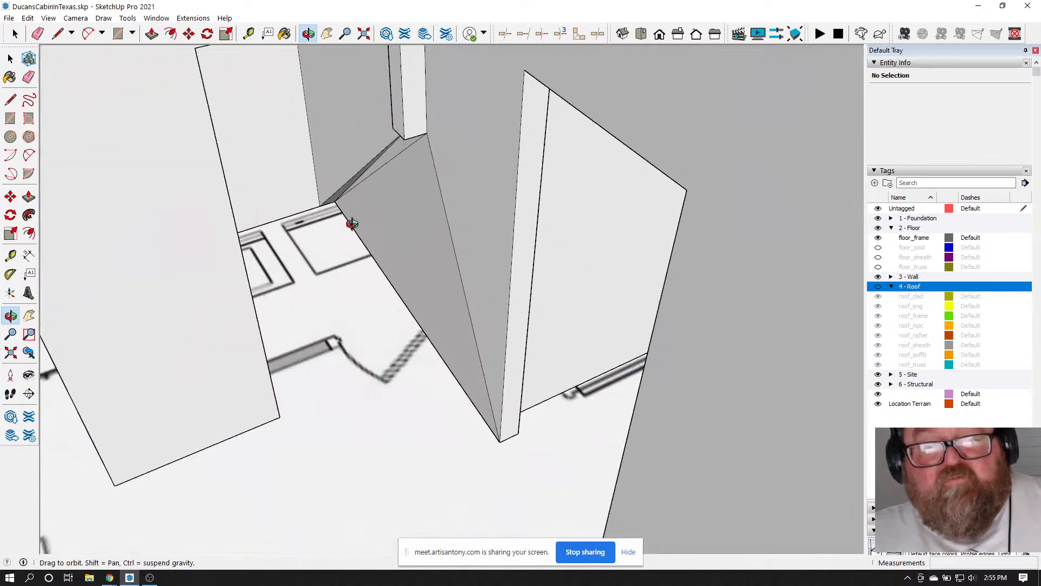
drag(352, 224, 492, 390)
scroll(507, 184, up, 6)
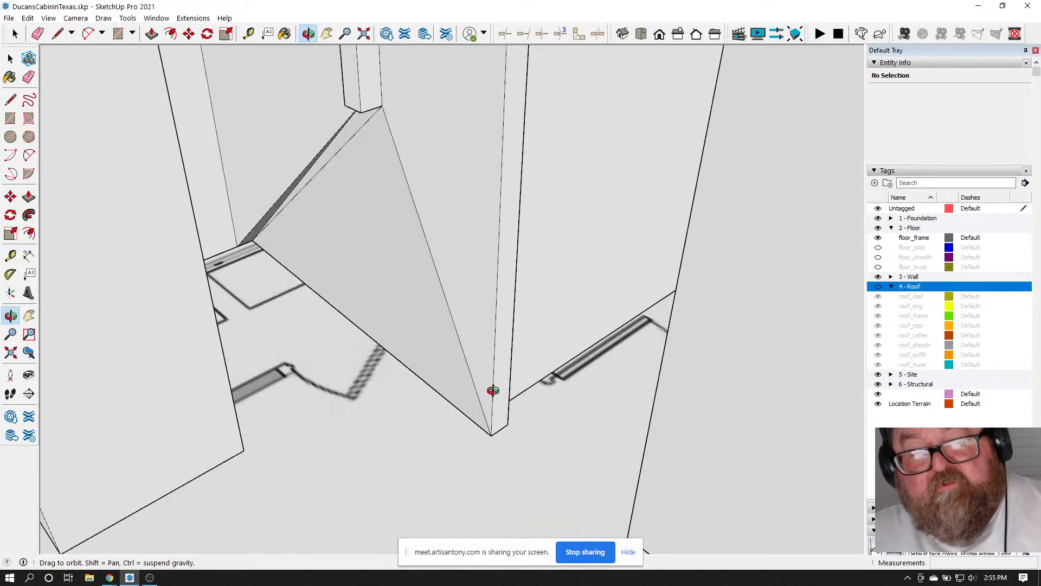
click(57, 34)
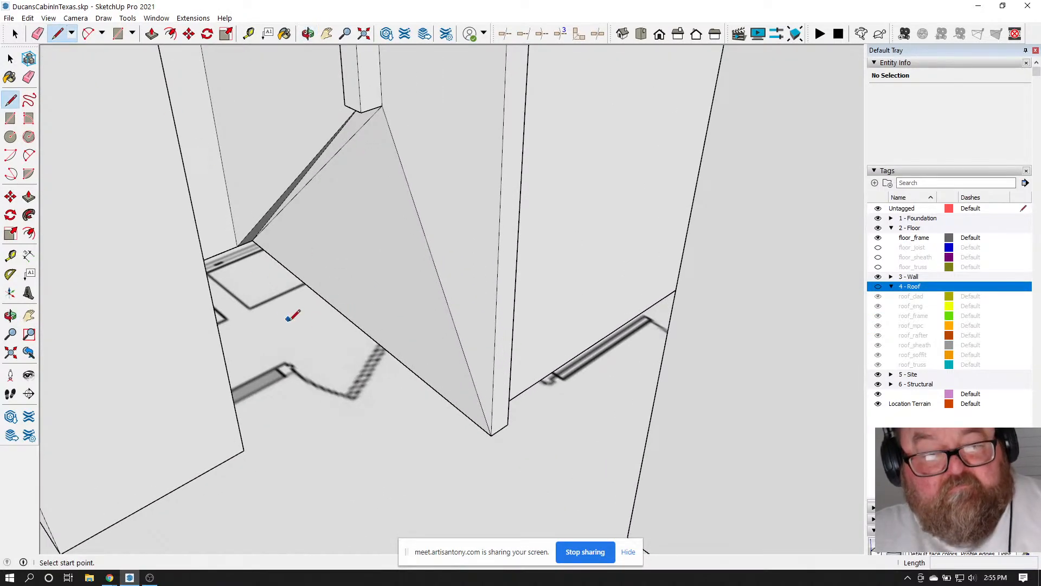
scroll(237, 276, up, 2)
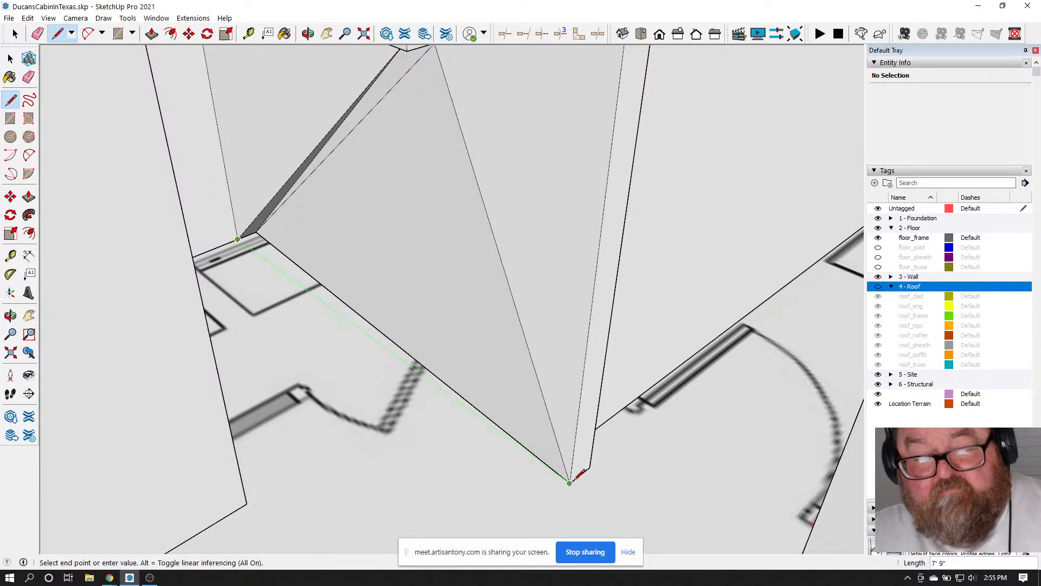
click(570, 481)
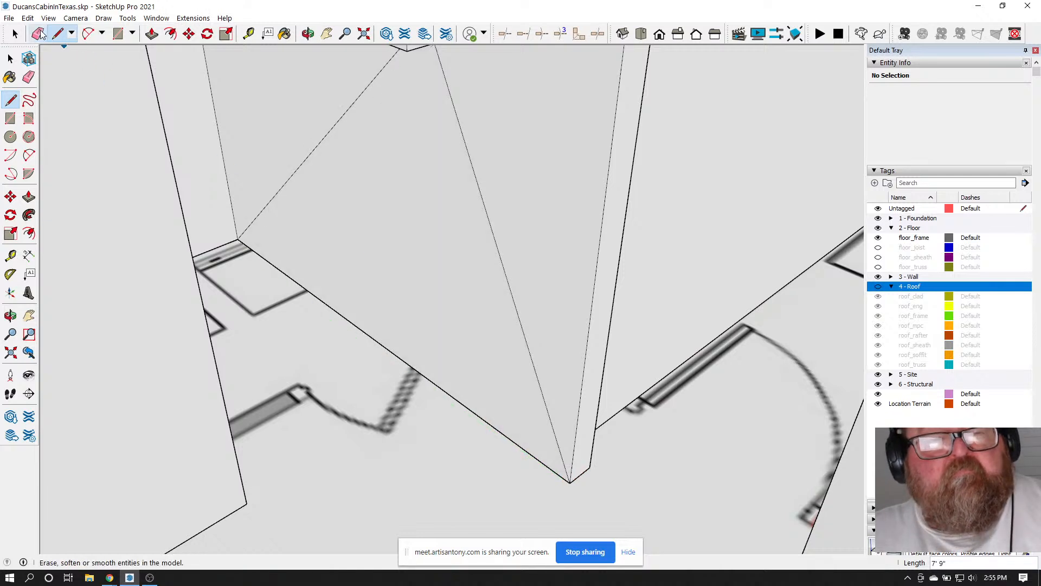
click(39, 33)
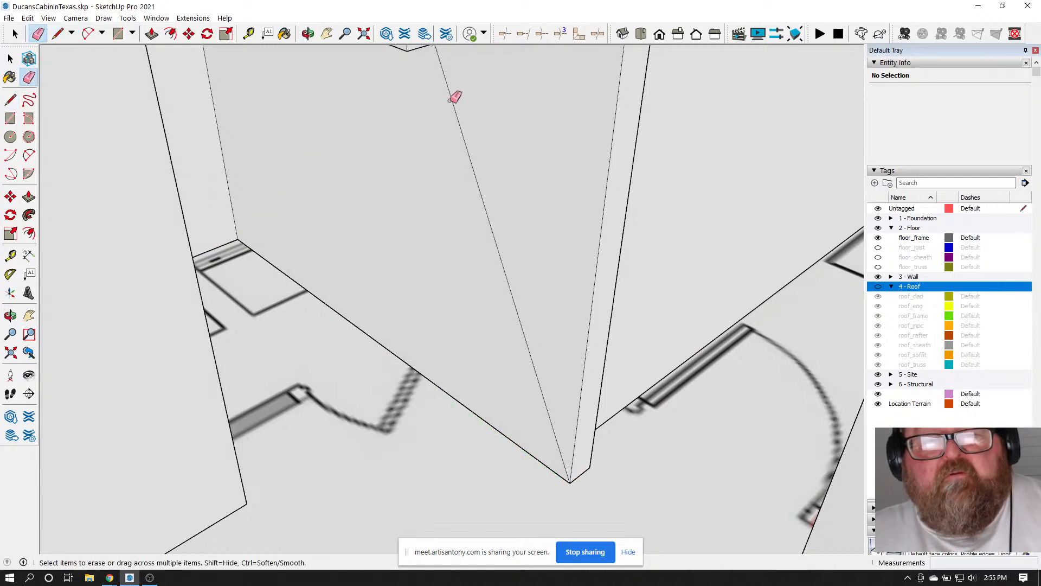
scroll(489, 267, down, 2)
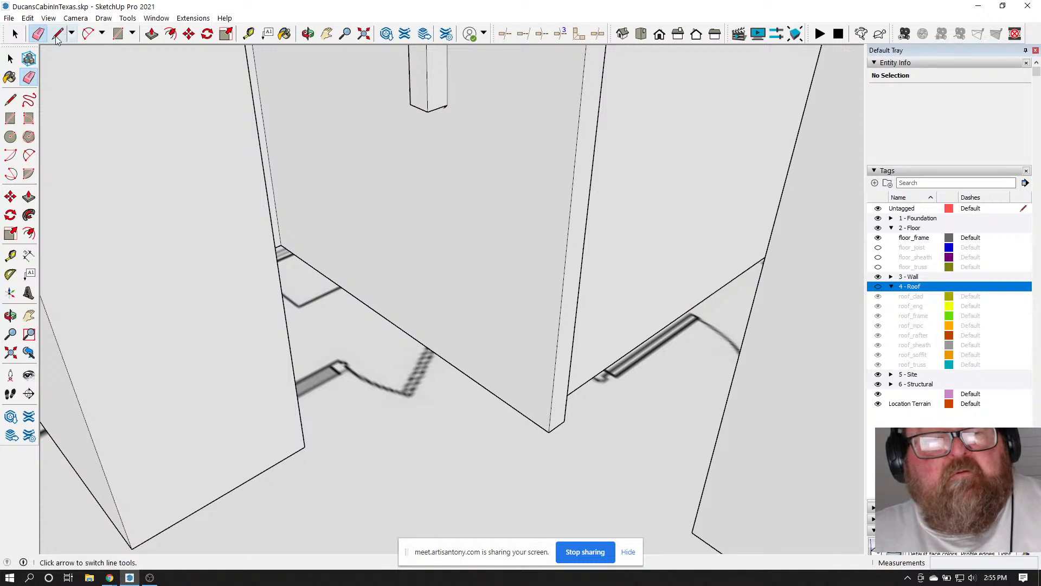
Inspect the underside of the closet partition's hanging end beside its doorway and erase the small stray edges there
click(11, 58)
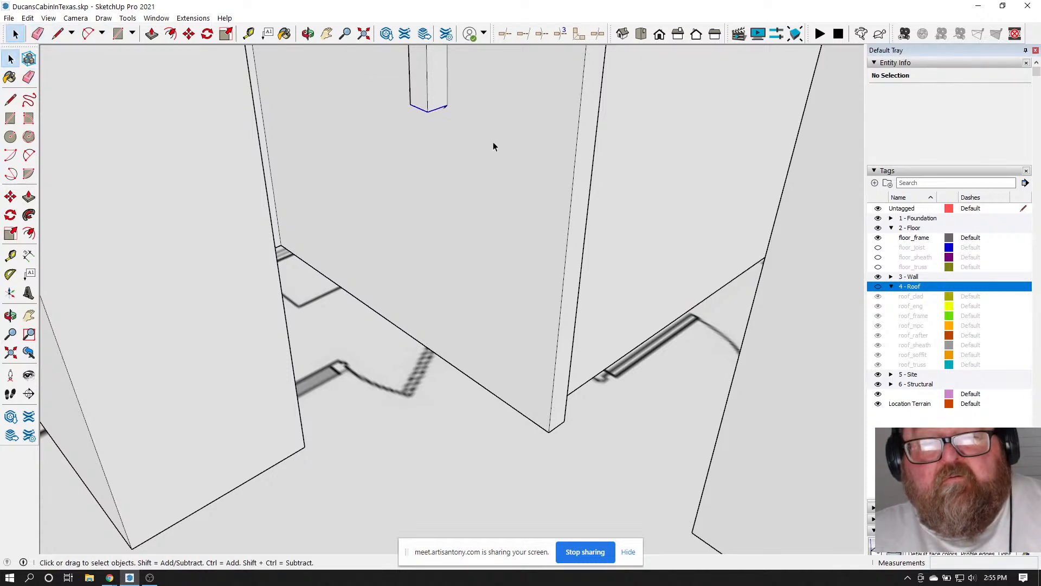
click(307, 34)
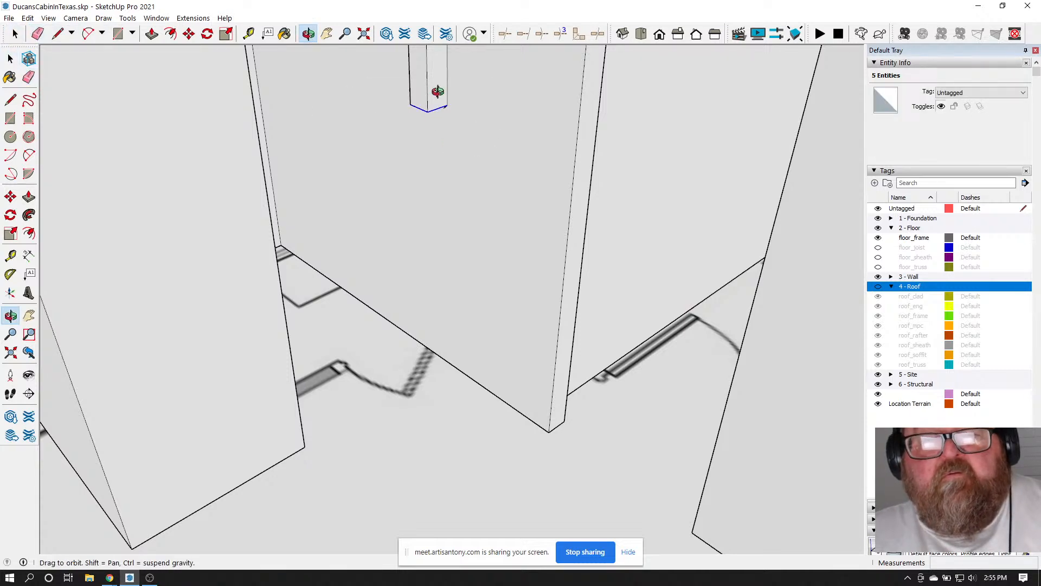
drag(437, 91, 472, 97)
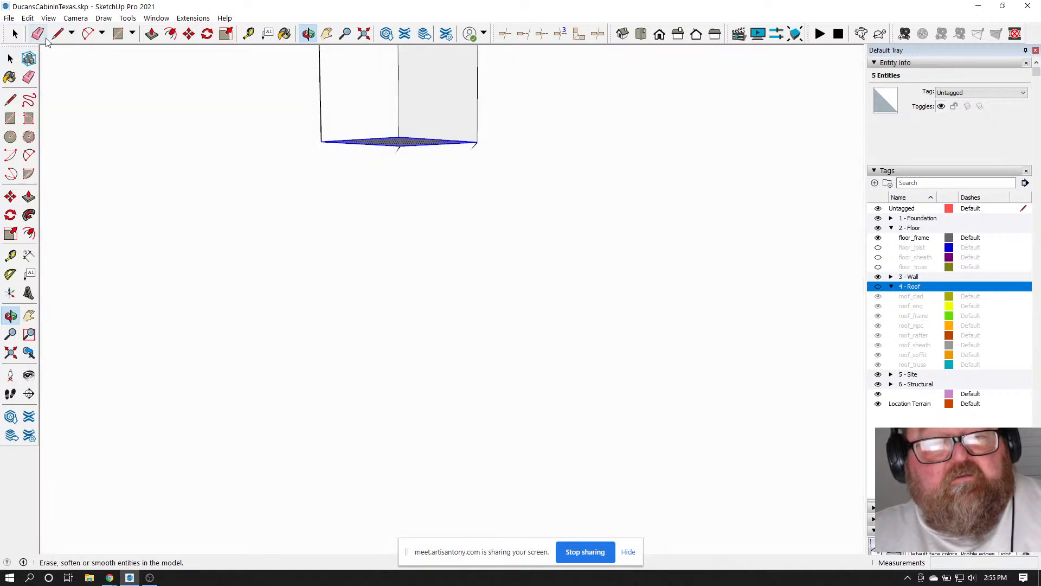
click(38, 34)
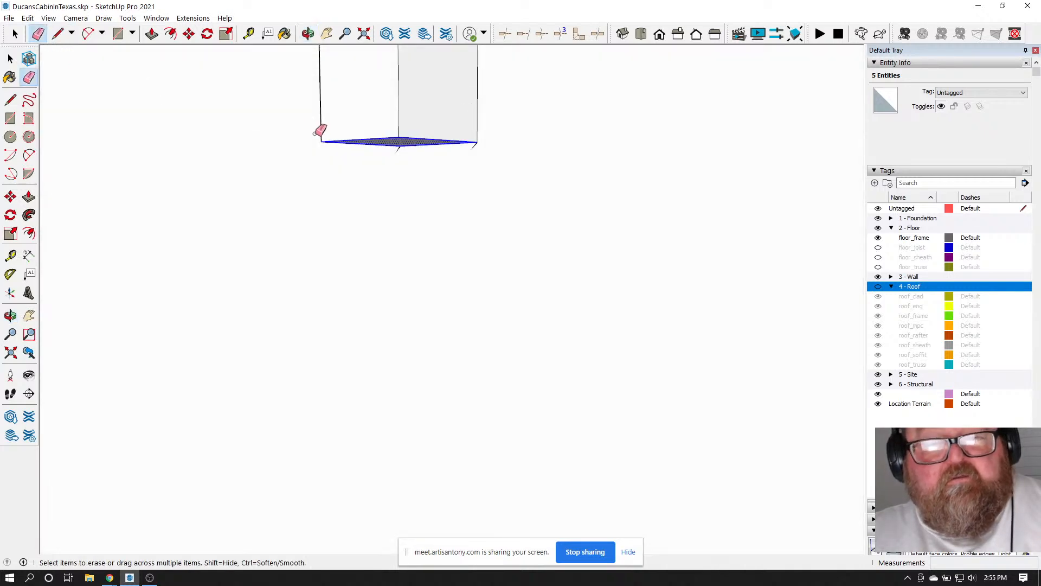
click(461, 156)
mouse_move(476, 147)
middle_down()
mouse_move(498, 195)
mouse_move(482, 157)
middle_up()
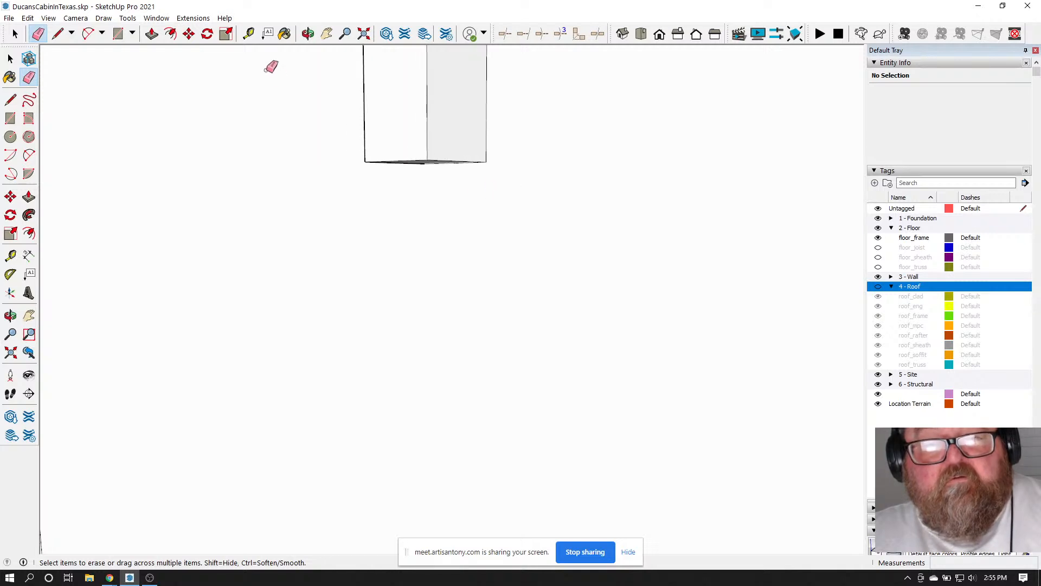
Move the bottom of the closet partition's hanging end straight down to the base of the cross wall, and review the repaired corner
click(308, 34)
mouse_move(473, 138)
mouse_down()
mouse_move(449, 221)
mouse_move(465, 216)
mouse_move(264, 186)
mouse_up()
click(10, 58)
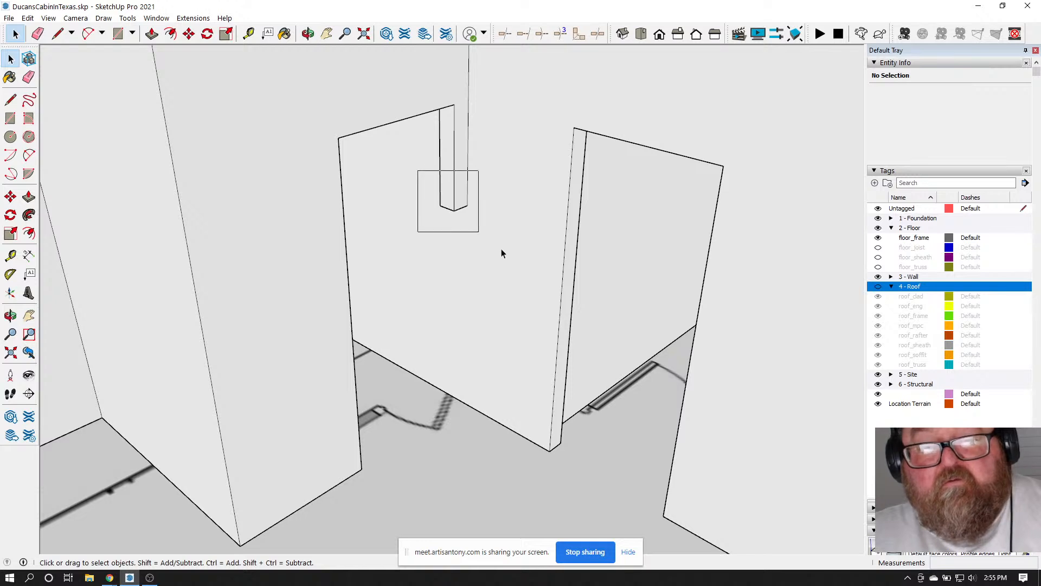
click(189, 33)
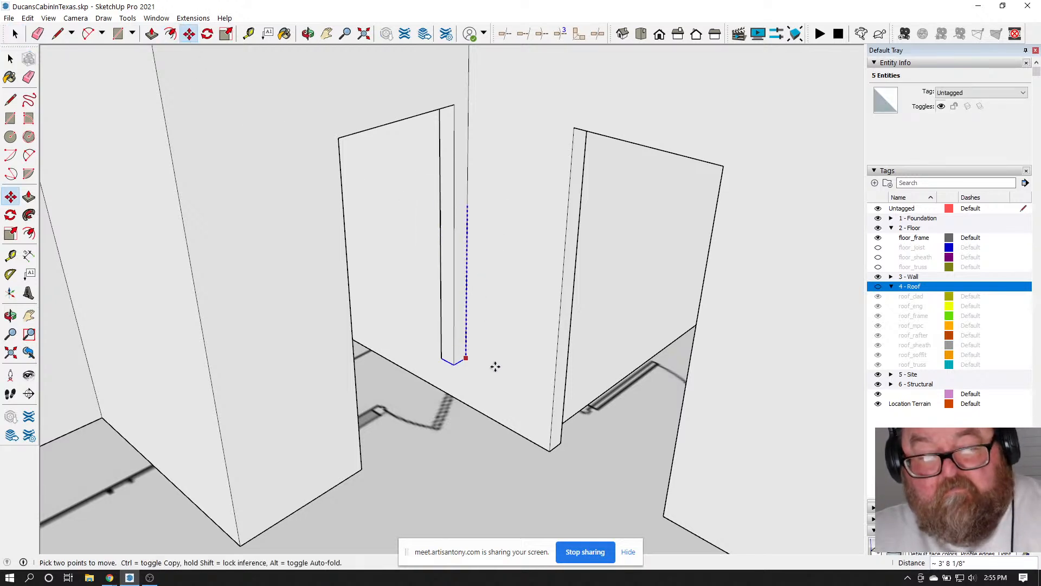
click(548, 449)
scroll(516, 402, down, 10)
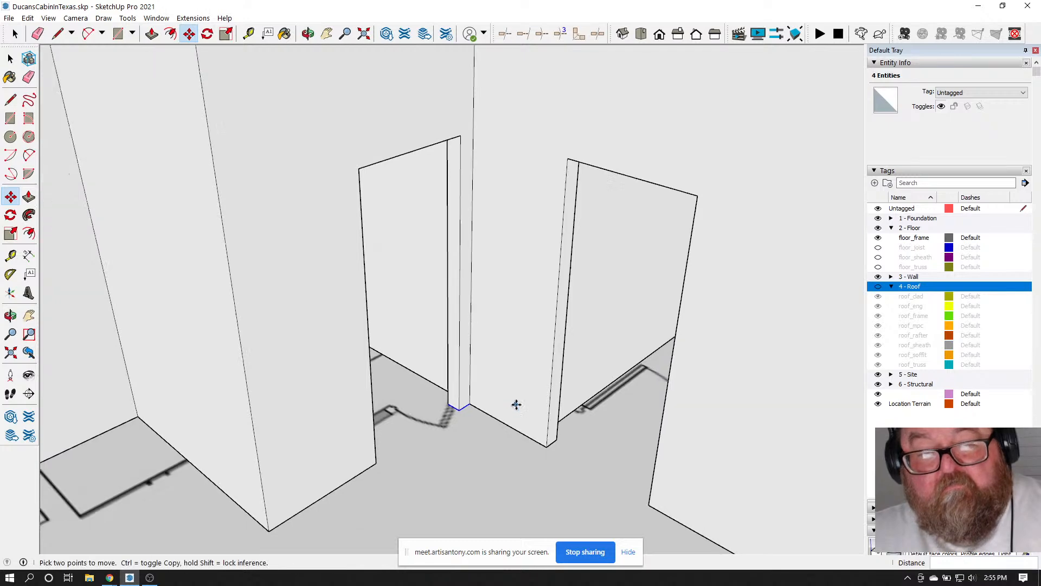
click(308, 33)
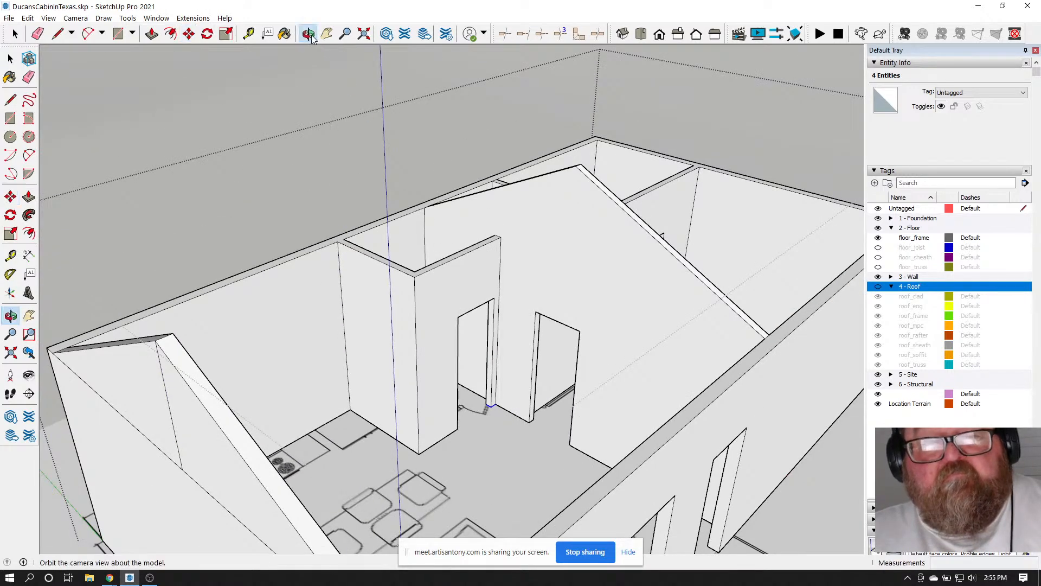
drag(575, 282, 428, 341)
scroll(571, 349, down, 3)
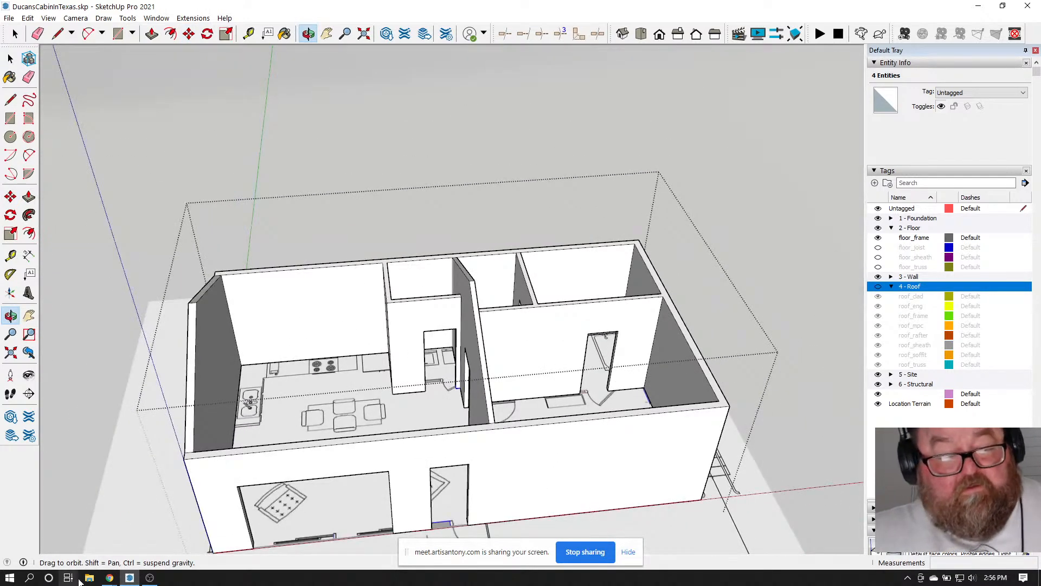
Switch to the YouTube Studio browser page to check the live stream's chat and statistics, and return to SketchUp
mouse_move(108, 579)
click(57, 529)
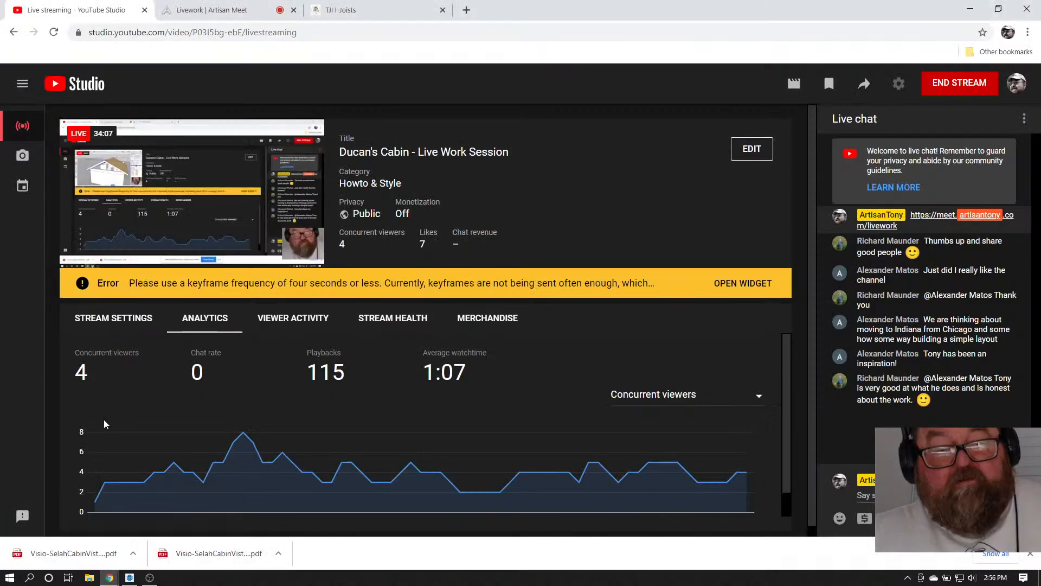
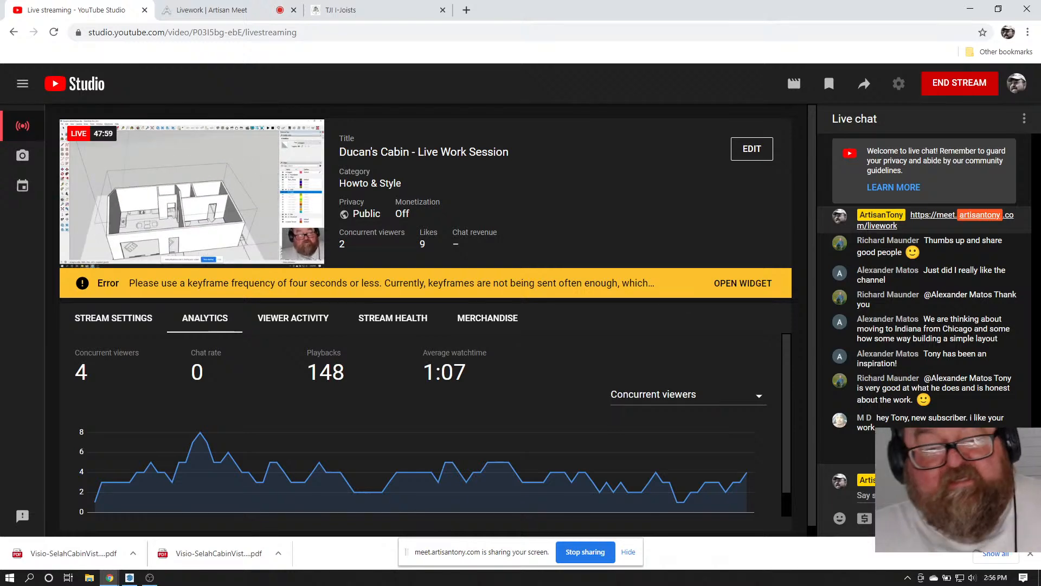
click(130, 578)
Examine the end of the bedroom partition's top and the whole cabin wall model from several angles
drag(524, 383, 449, 202)
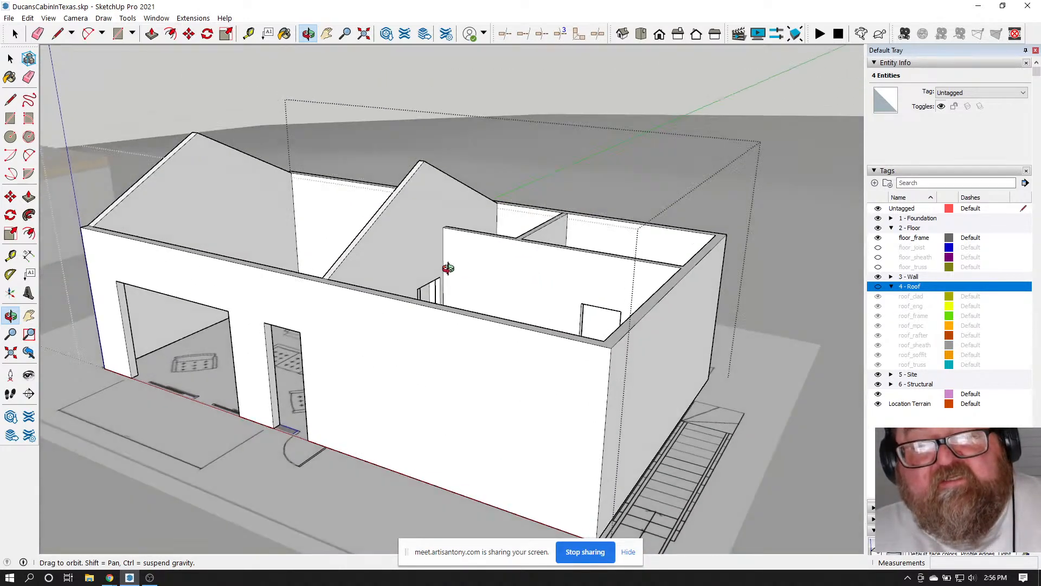
scroll(448, 202, up, 8)
scroll(449, 203, up, 6)
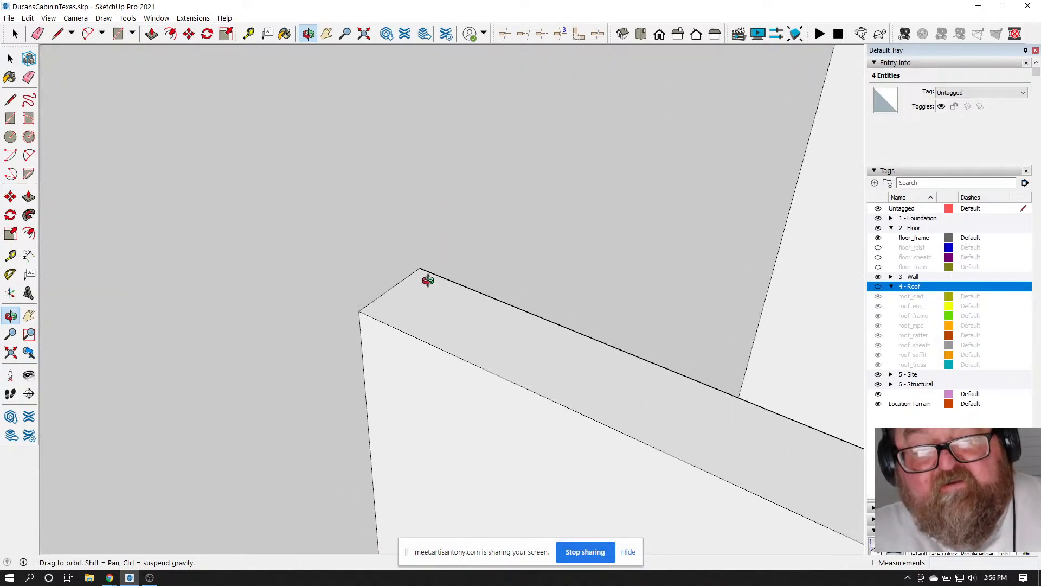
scroll(428, 280, down, 10)
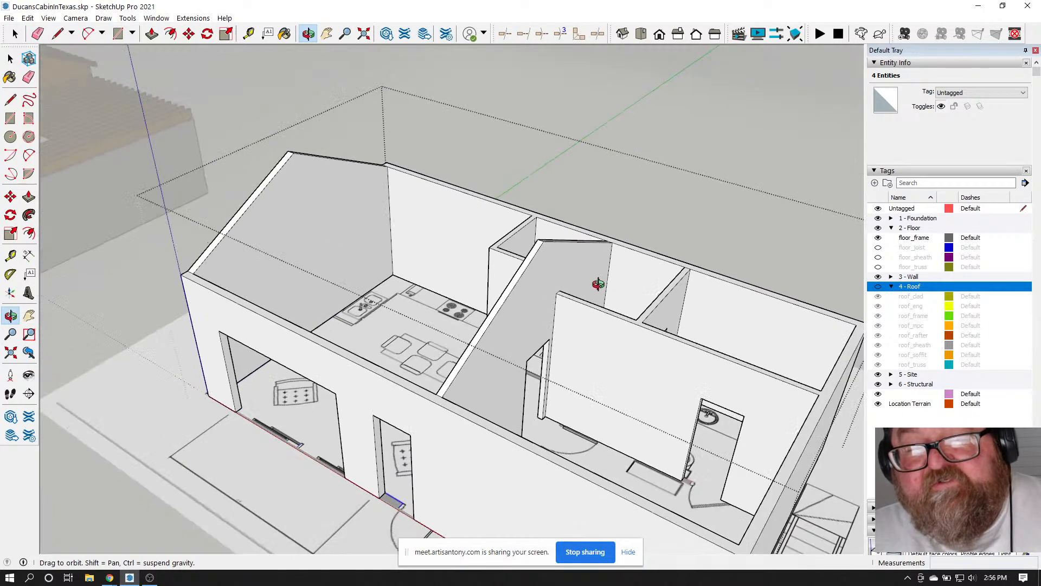
scroll(599, 284, down, 3)
mouse_move(633, 332)
mouse_down()
mouse_move(349, 283)
mouse_move(584, 360)
mouse_move(640, 340)
mouse_up()
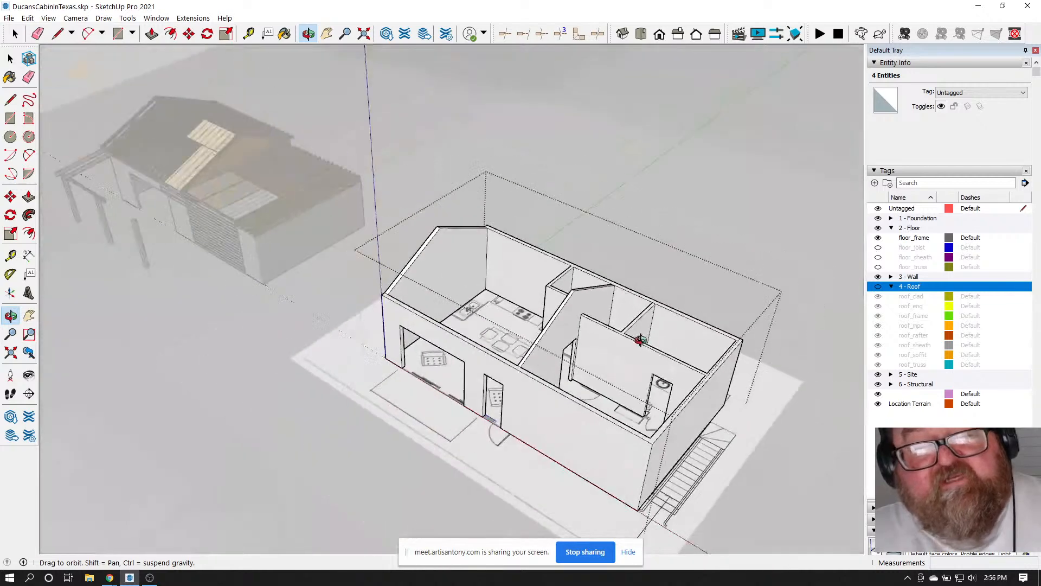
scroll(634, 303, down, 3)
scroll(593, 361, up, 2)
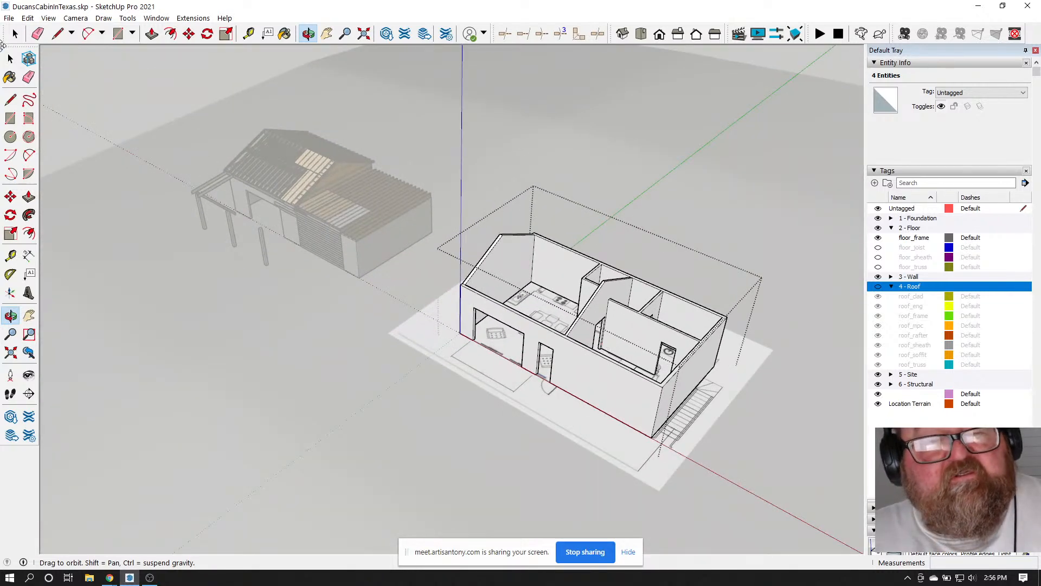
Finish editing the cabin wall group and view the cabin beside the framed roof model
click(15, 34)
click(362, 103)
scroll(590, 293, up, 3)
scroll(590, 273, down, 2)
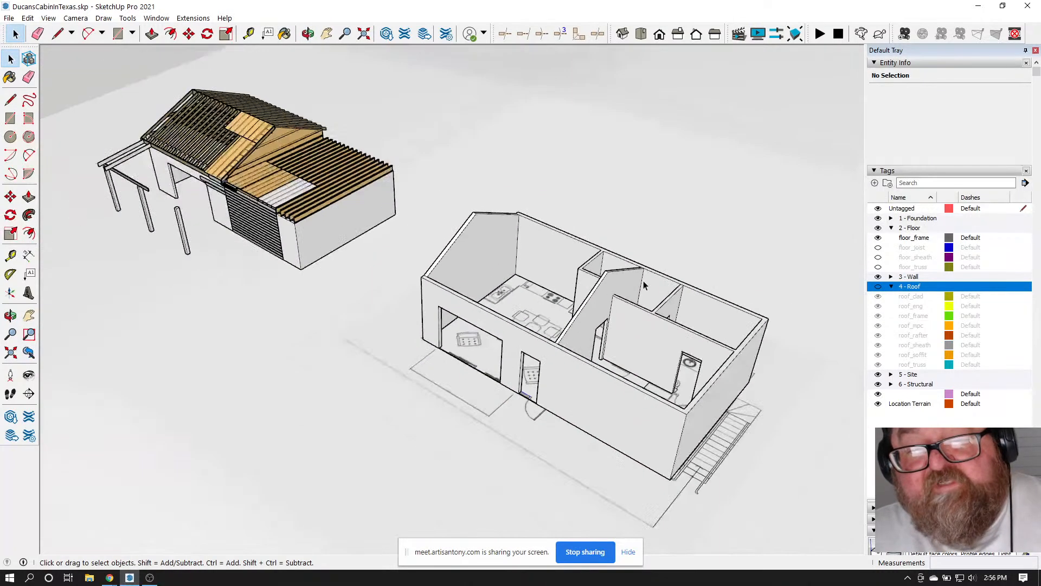
click(308, 33)
drag(412, 228, 631, 237)
drag(658, 319, 512, 144)
scroll(546, 225, down, 4)
drag(546, 228, 537, 262)
Draw two 2x6 framed walls meeting at a corner beside the terrain with Medeek Wall's rectangular wall assembly at 97.125 in height
click(185, 18)
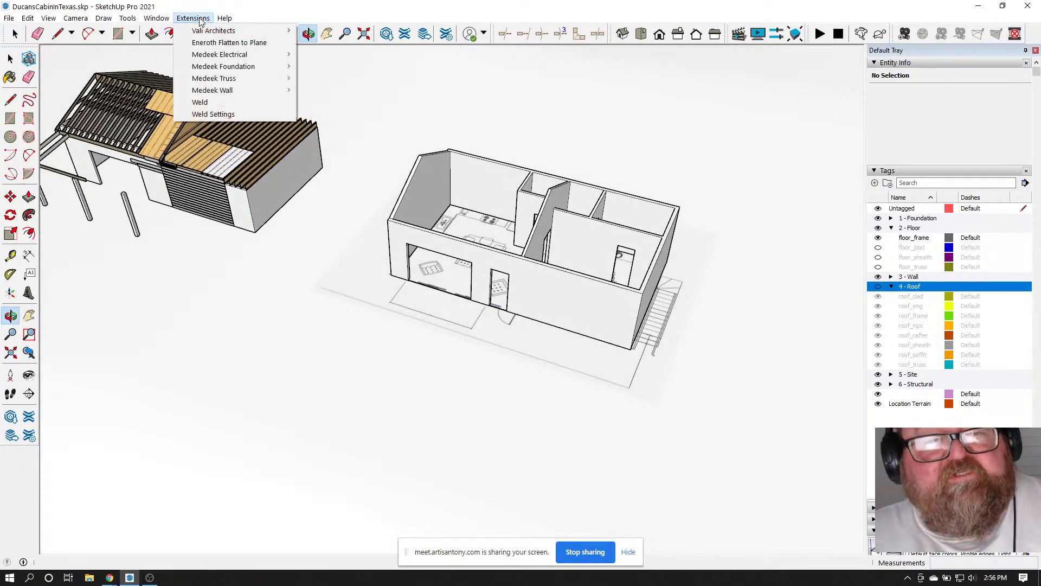
mouse_move(228, 90)
click(318, 91)
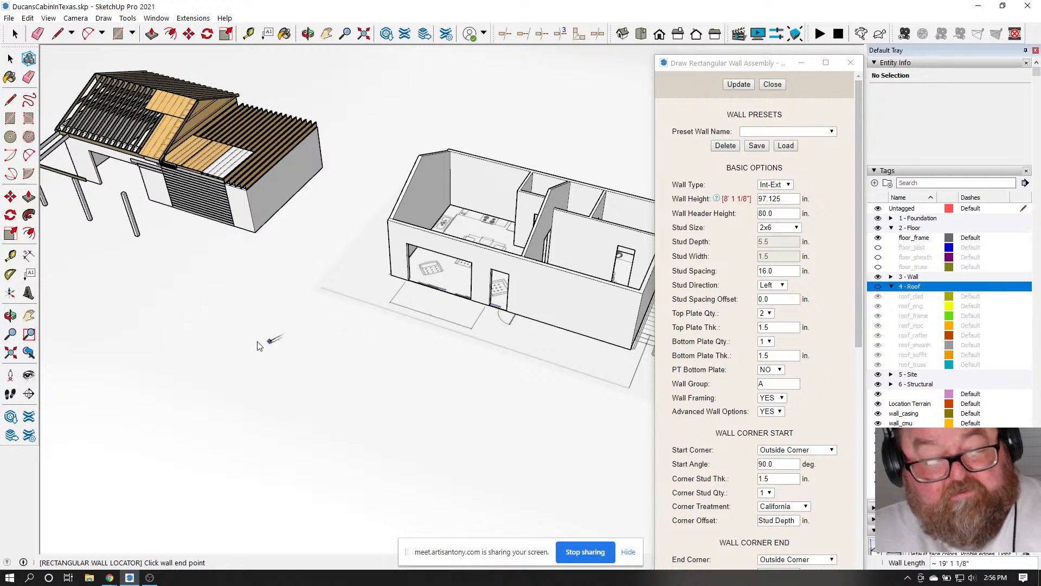
key(Escape)
scroll(277, 309, down, 3)
scroll(353, 244, up, 5)
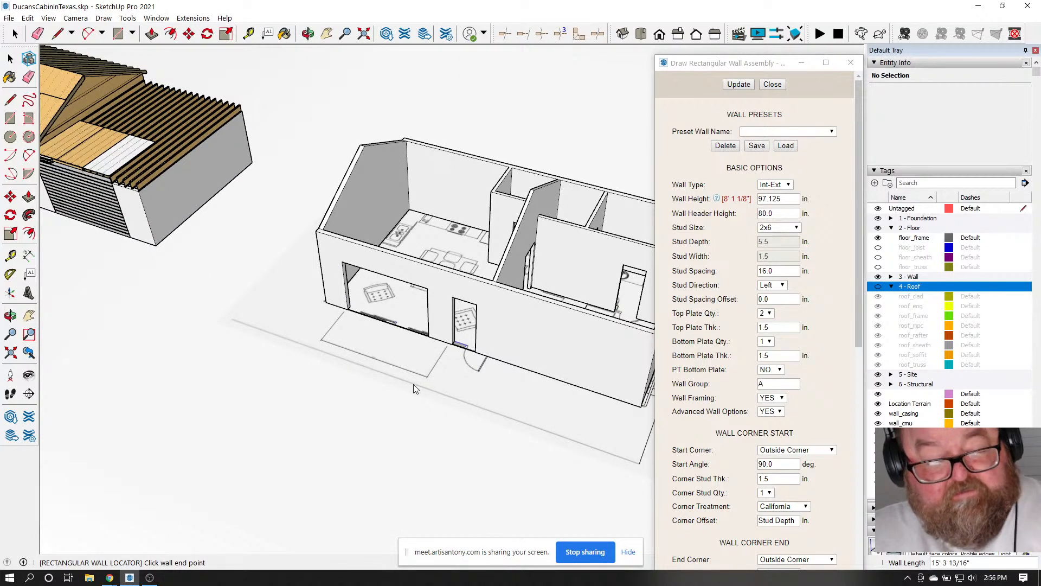
key(Escape)
scroll(413, 388, down, 10)
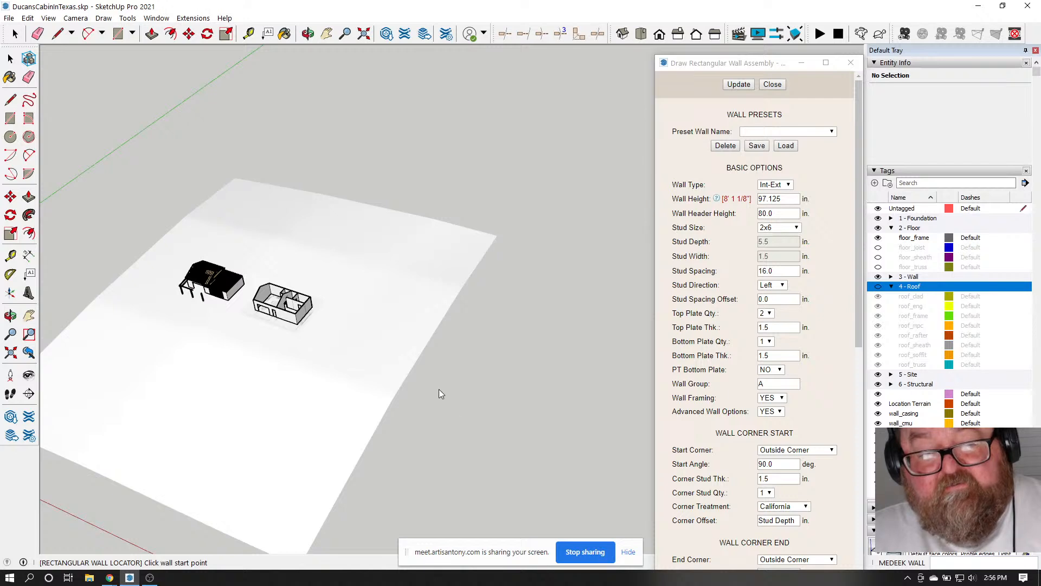
click(509, 417)
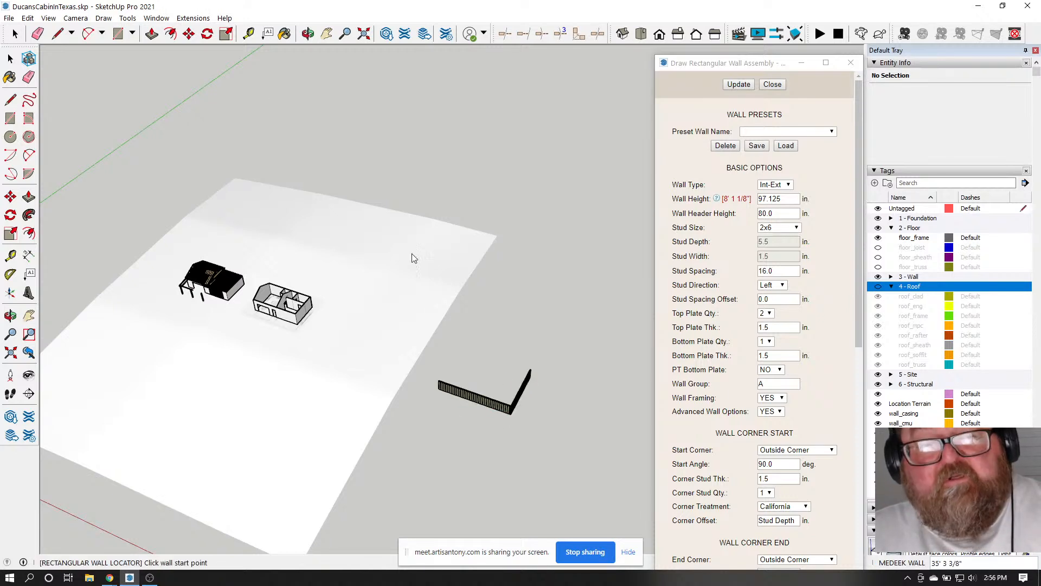
Inspect the two framed test walls up close from both sides and remove them from the model
click(307, 37)
scroll(514, 403, up, 10)
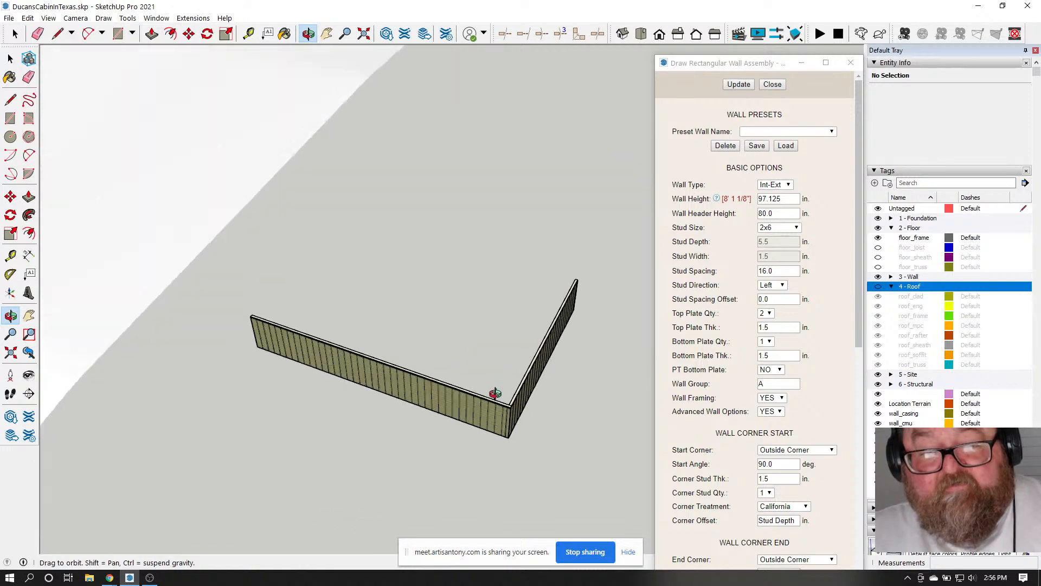
mouse_move(514, 403)
mouse_down()
mouse_move(269, 400)
mouse_move(133, 282)
mouse_move(302, 367)
mouse_move(565, 270)
mouse_move(225, 325)
mouse_move(493, 426)
mouse_move(504, 401)
mouse_up()
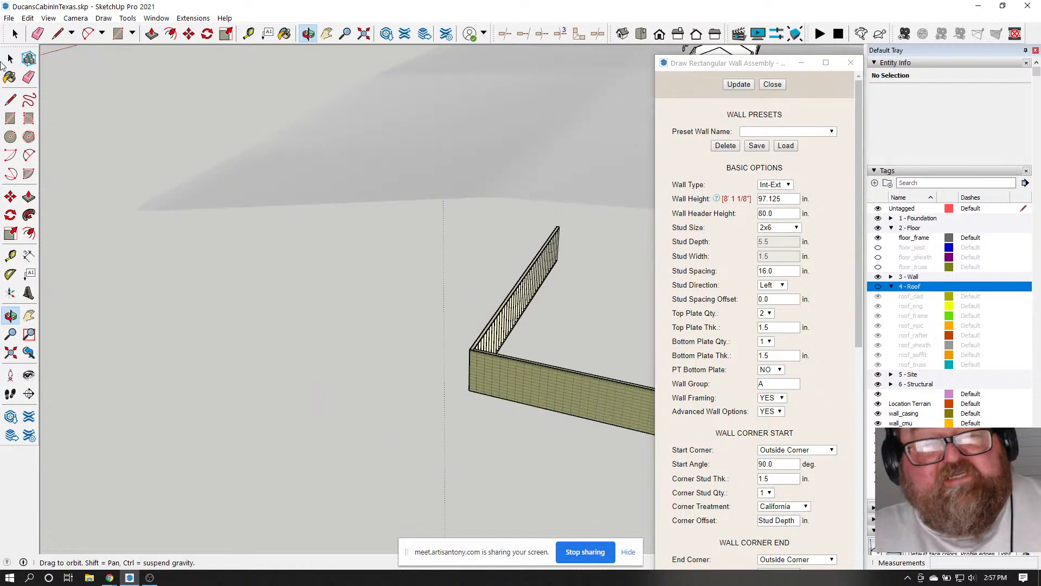
click(15, 34)
click(38, 33)
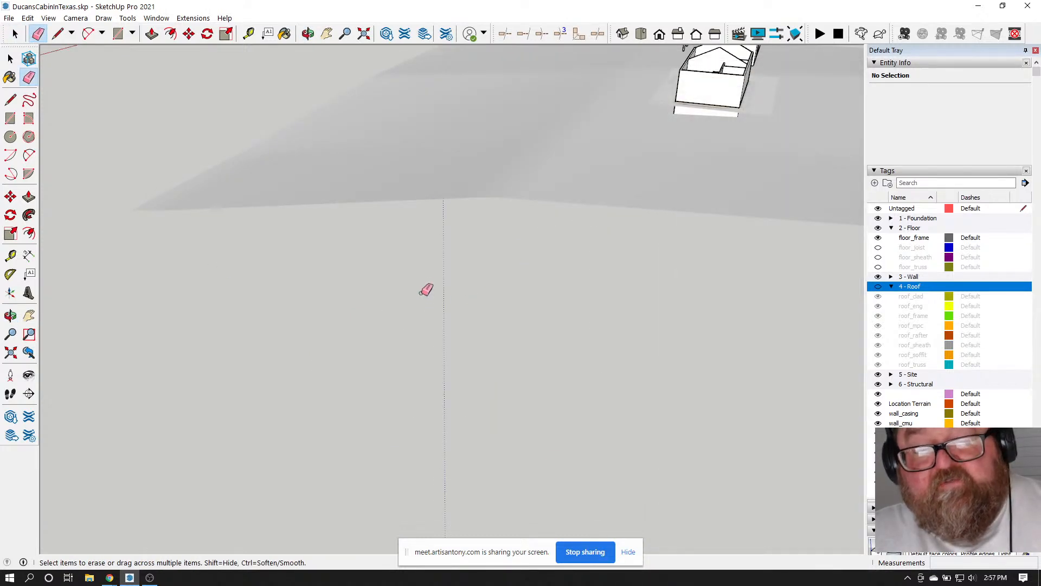
Examine the cabin wall model's interior partitions, front openings and roof-height cross wall from above and from both ends
scroll(399, 419, down, 2)
middle_drag(399, 419, 297, 70)
click(308, 33)
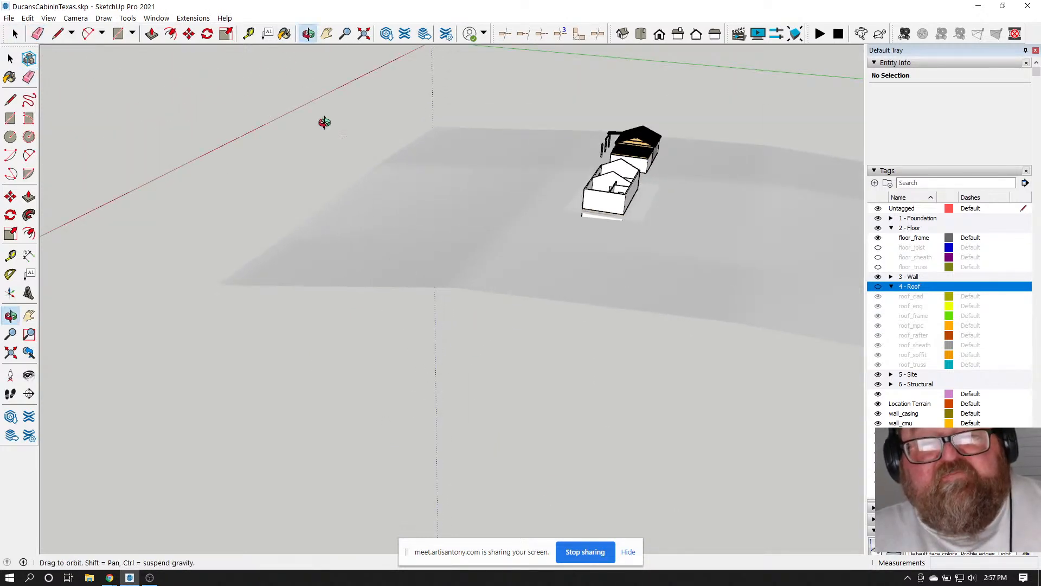
drag(325, 121, 434, 213)
scroll(481, 235, up, 5)
scroll(434, 214, up, 2)
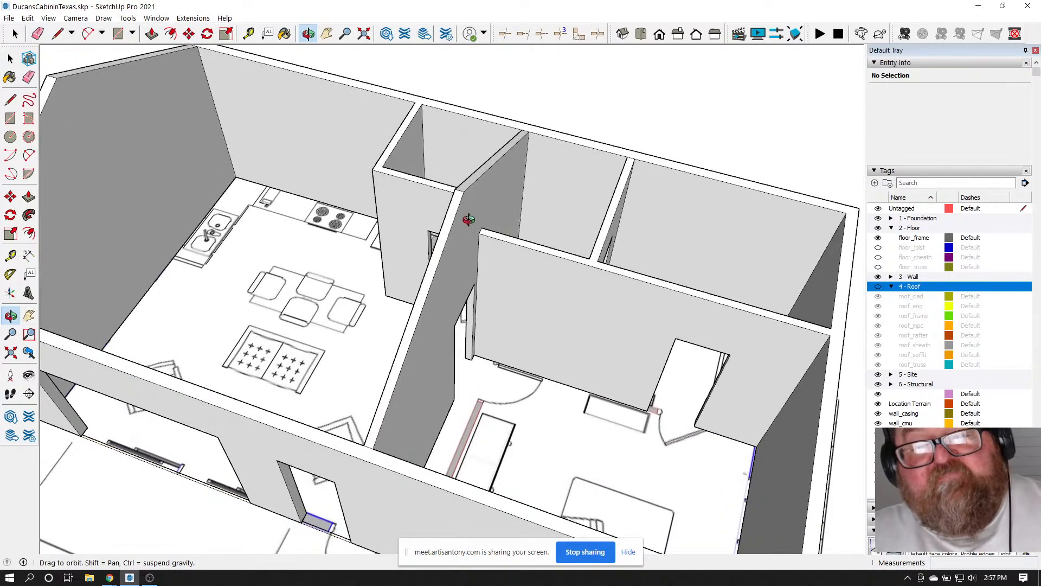
drag(550, 261, 522, 369)
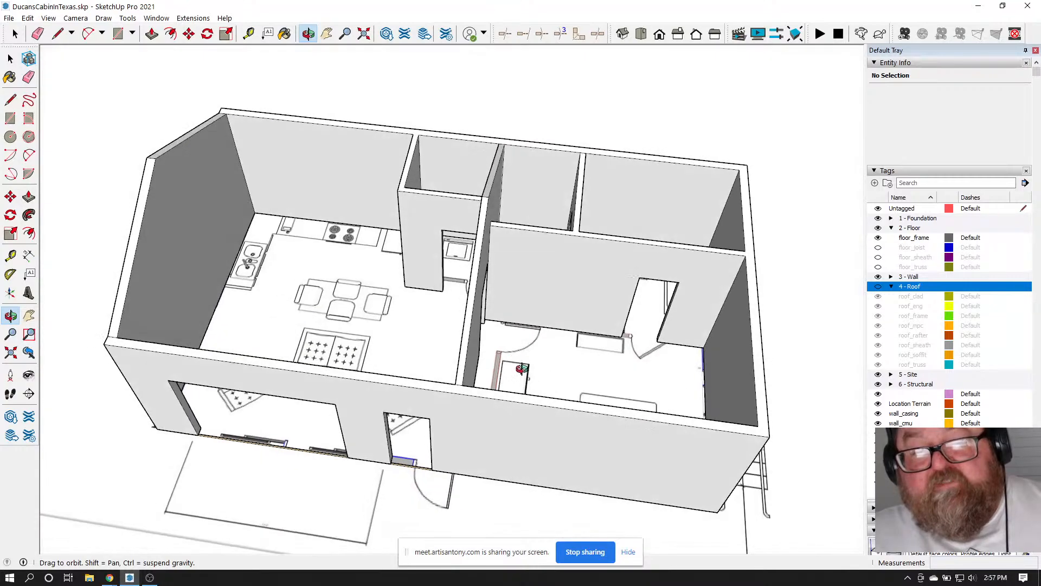
scroll(597, 434, down, 3)
drag(596, 434, 560, 404)
scroll(431, 400, down, 3)
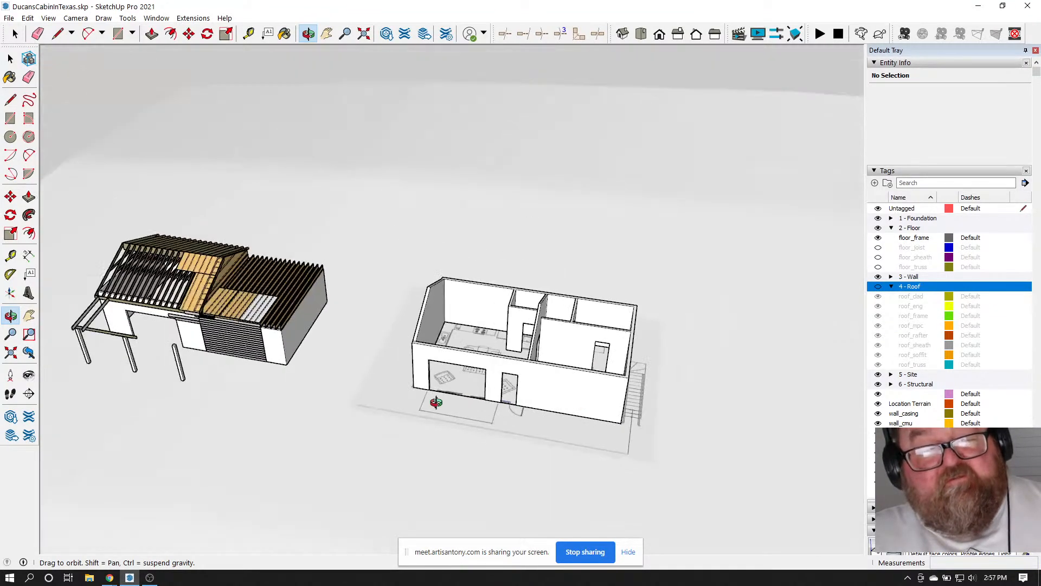
drag(431, 400, 502, 373)
scroll(260, 367, up, 4)
scroll(246, 370, down, 3)
scroll(501, 373, up, 3)
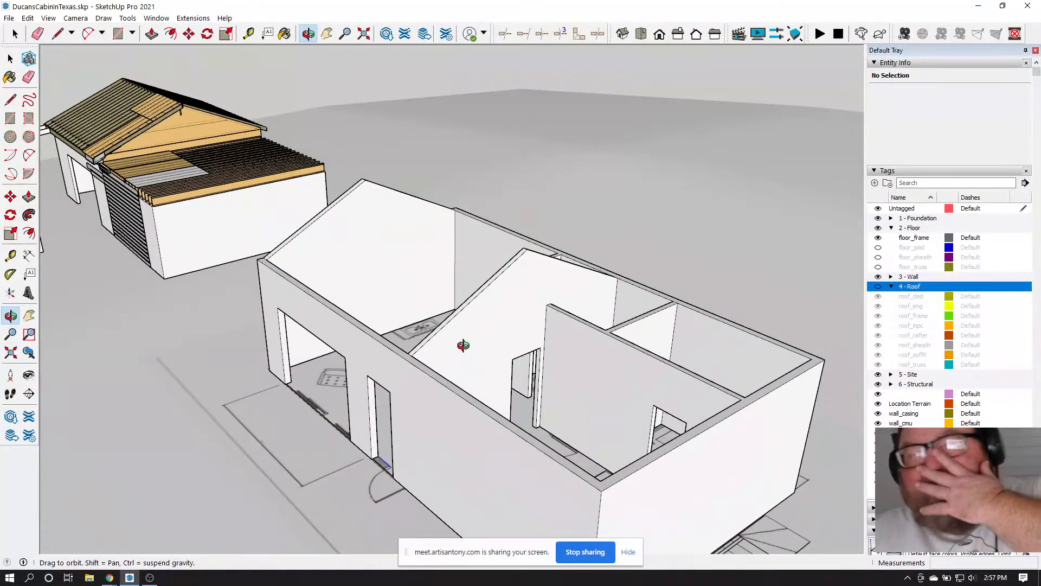
drag(466, 341, 614, 360)
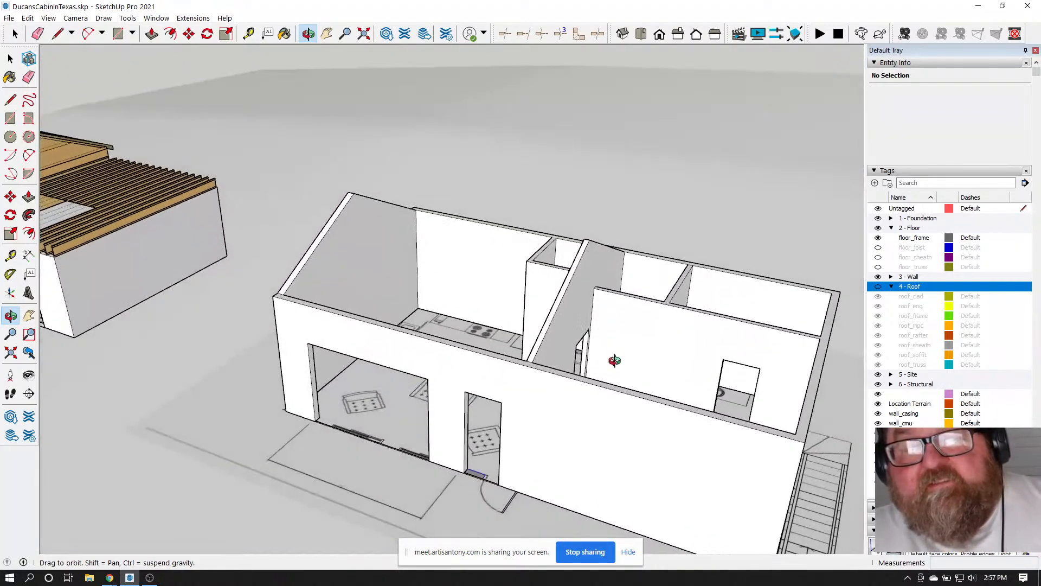
scroll(601, 323, up, 2)
drag(602, 324, 448, 251)
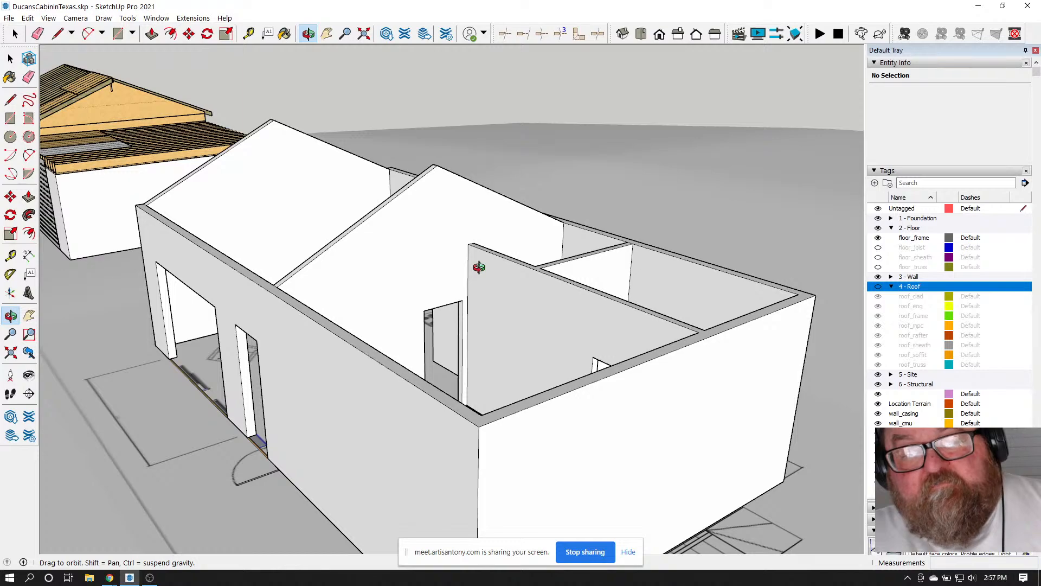
Place a guide about 5' 2 3/8" above the base of the white wall section beside the siding on the framed roof model
scroll(505, 282, down, 4)
scroll(356, 219, up, 6)
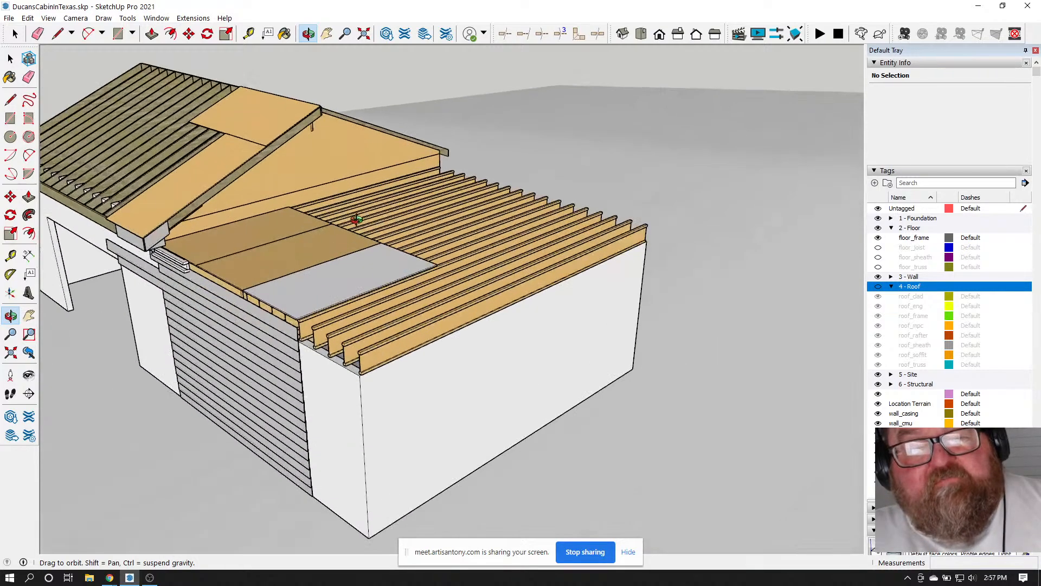
drag(360, 241, 489, 272)
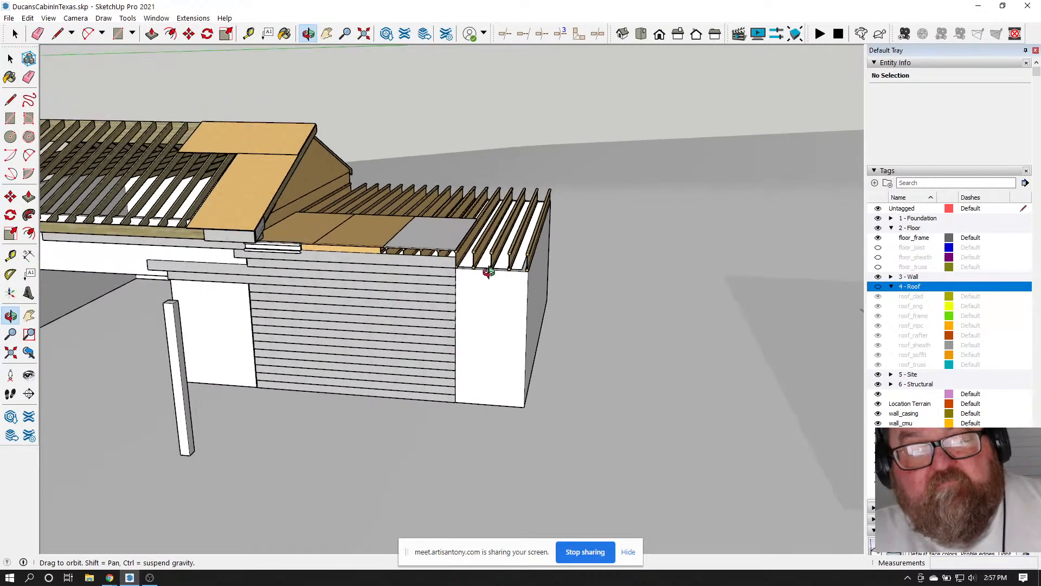
scroll(489, 272, up, 3)
click(248, 34)
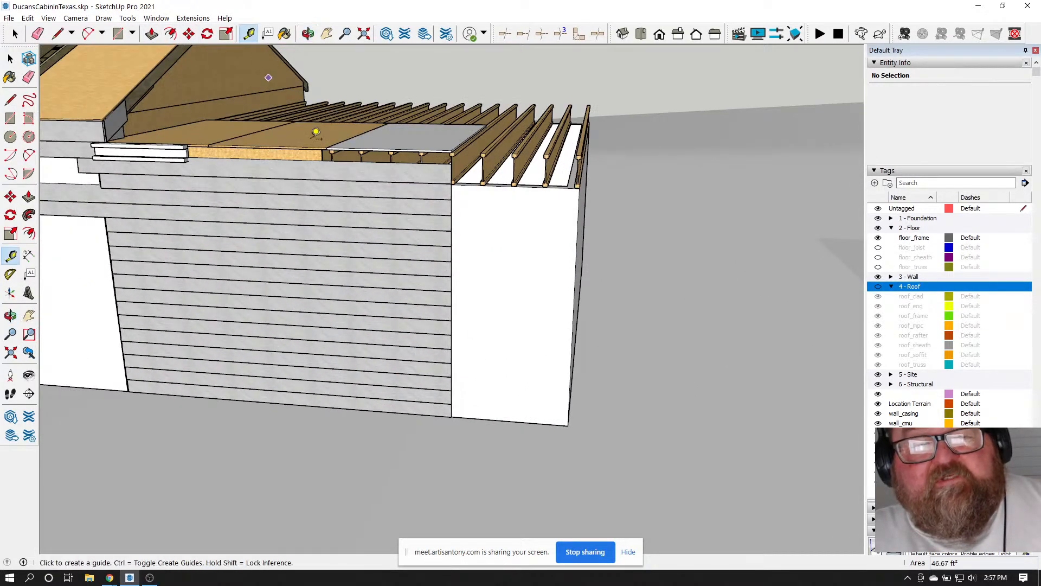
click(506, 421)
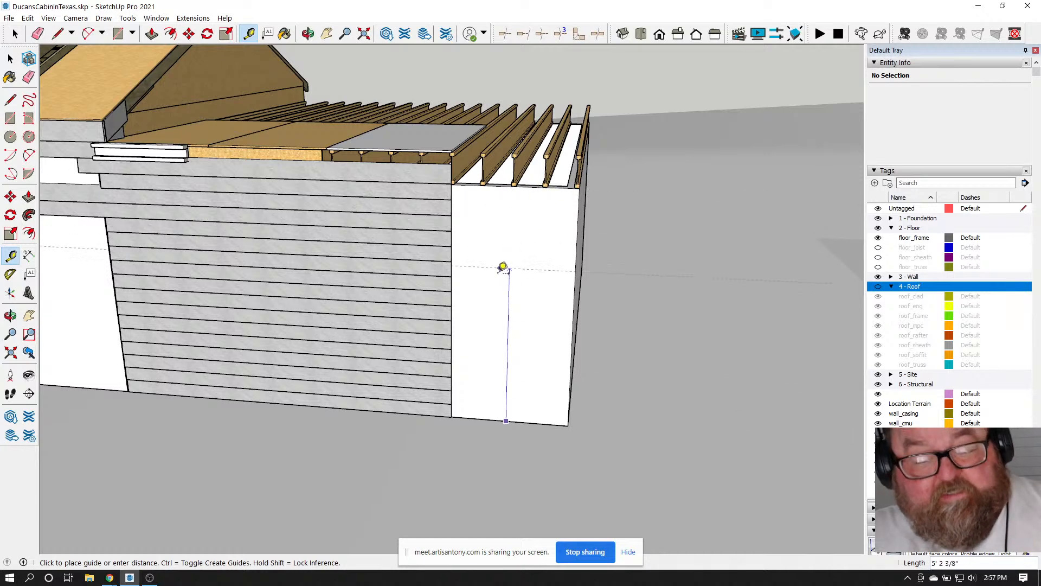
click(503, 267)
Open the cabin wall group for editing and ready the Line tool near the front wall's top edge at the cross wall
scroll(184, 279, down, 5)
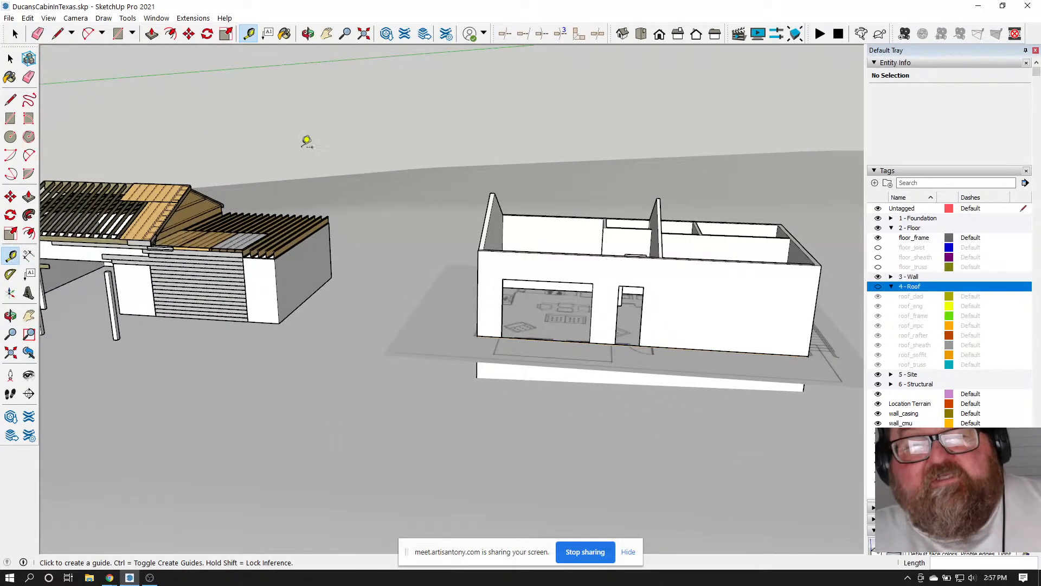
click(307, 34)
drag(465, 228, 604, 400)
scroll(569, 367, up, 8)
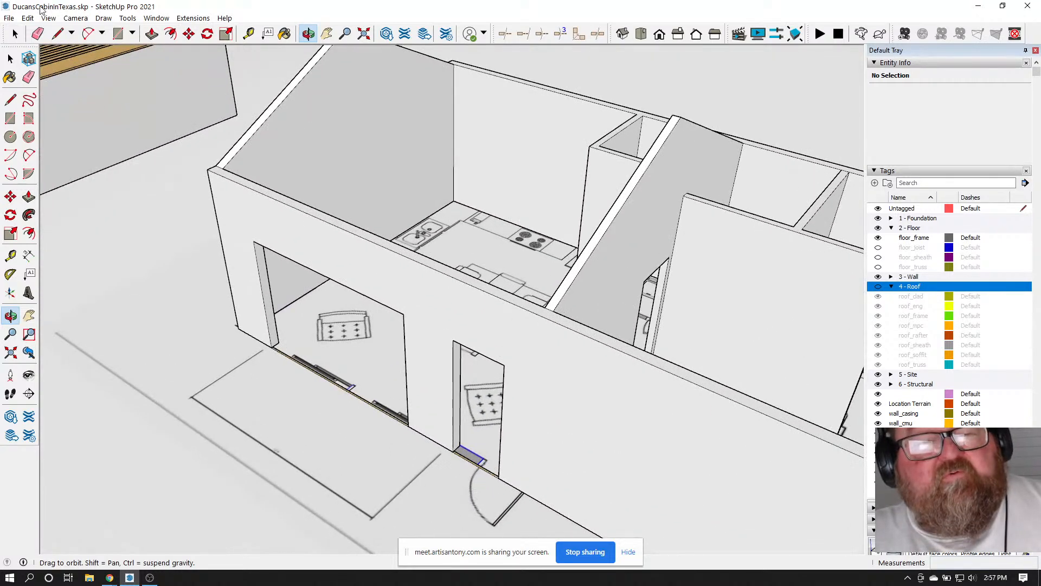
click(15, 34)
scroll(552, 310, up, 2)
double_click(542, 341)
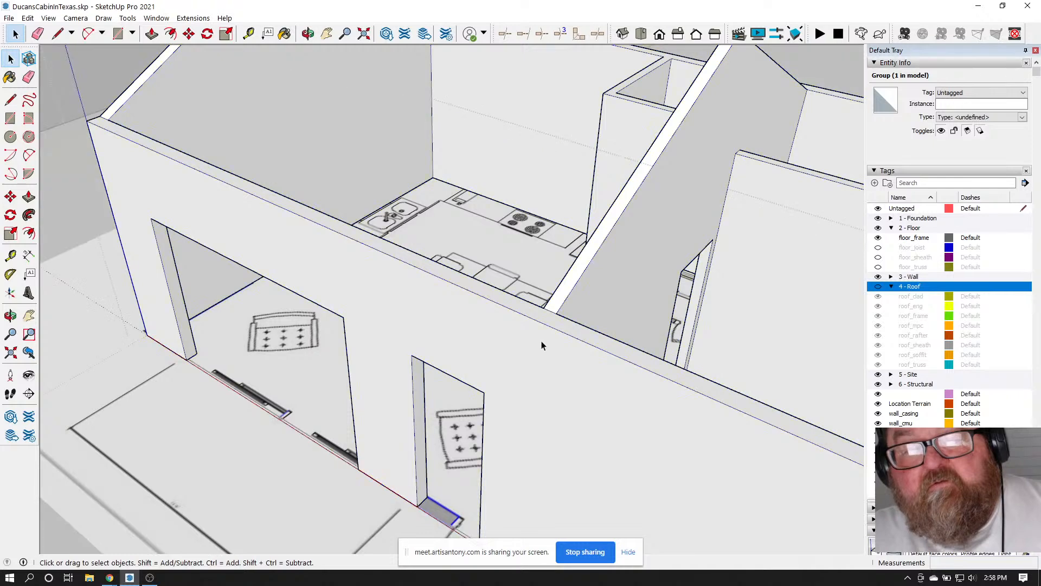
click(54, 35)
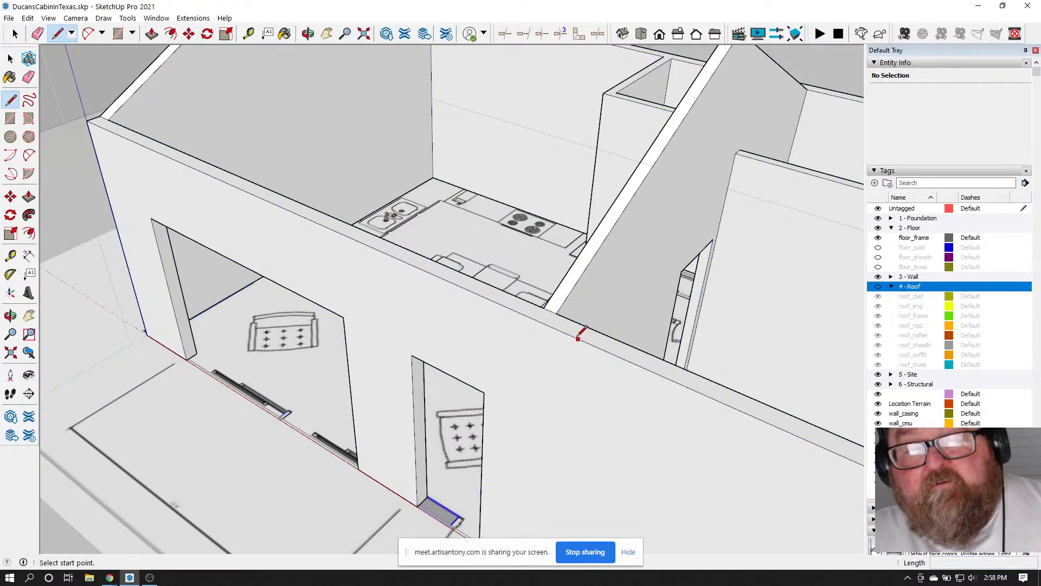
key(Escape)
scroll(488, 369, down, 6)
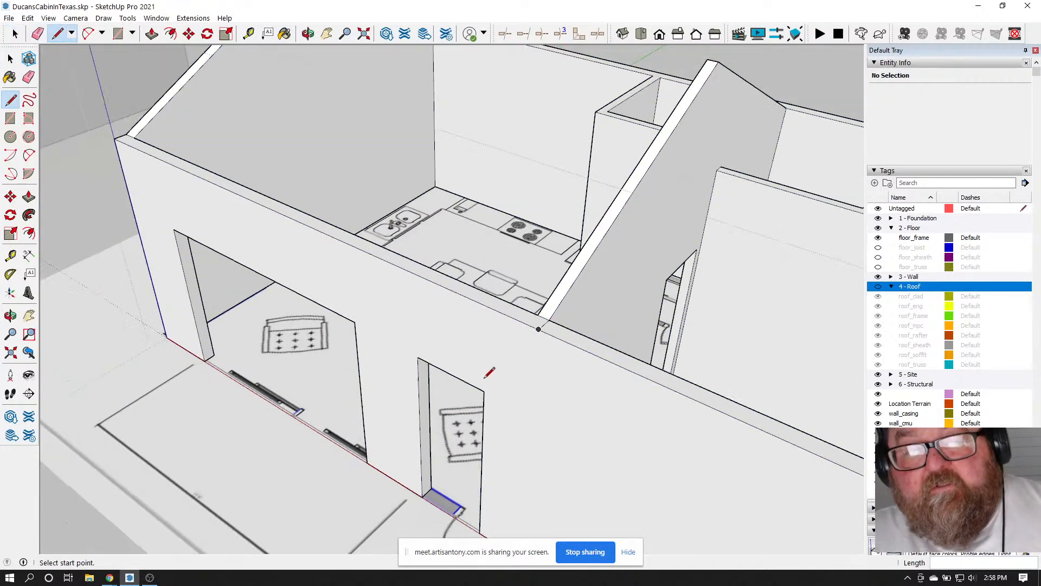
Split the rear wall's top face with a short line where the gabled partition meets it
scroll(682, 164, up, 5)
scroll(682, 165, up, 1)
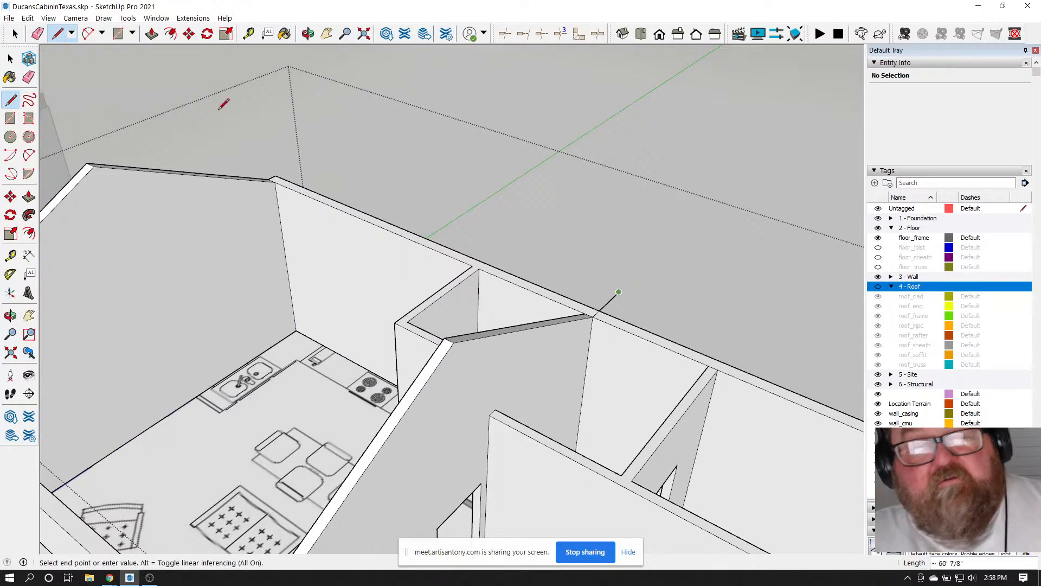
click(37, 33)
scroll(616, 298, down, 3)
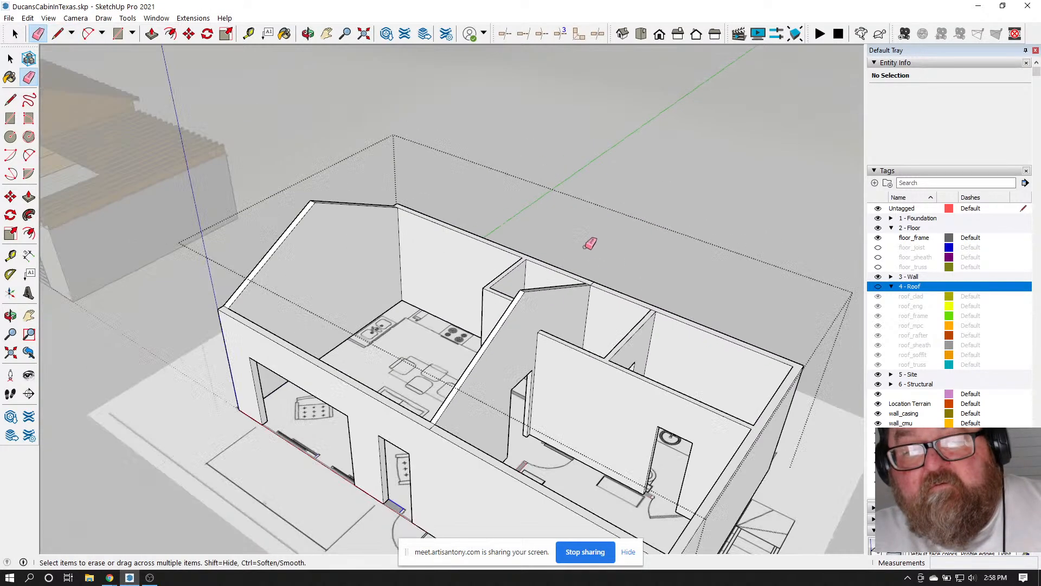
Measure the front wall's height and lower the wall tops beyond the gabled partition by 2' with Push/Pull
scroll(619, 261, up, 2)
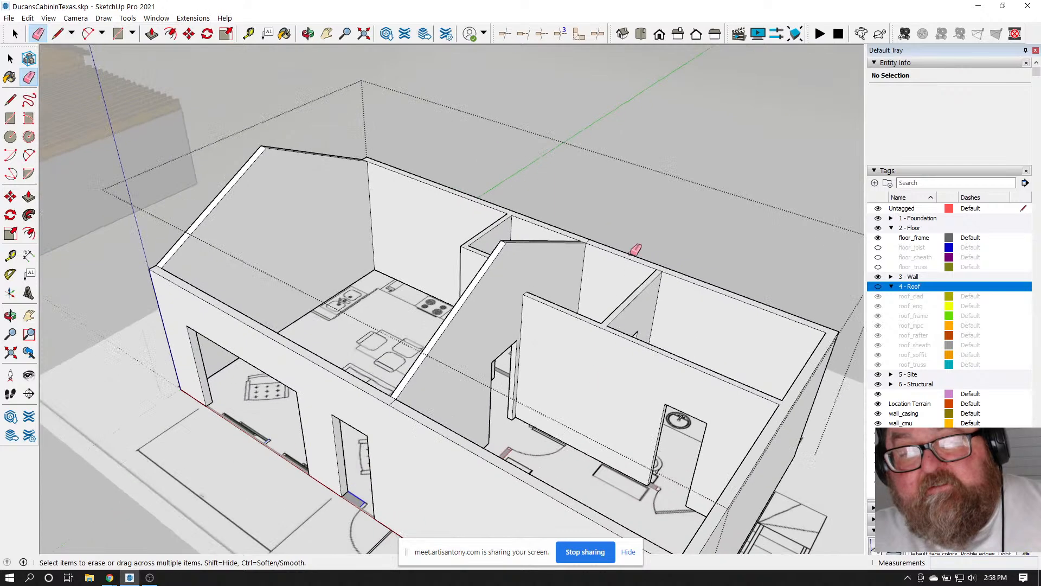
scroll(618, 261, down, 3)
scroll(404, 221, up, 3)
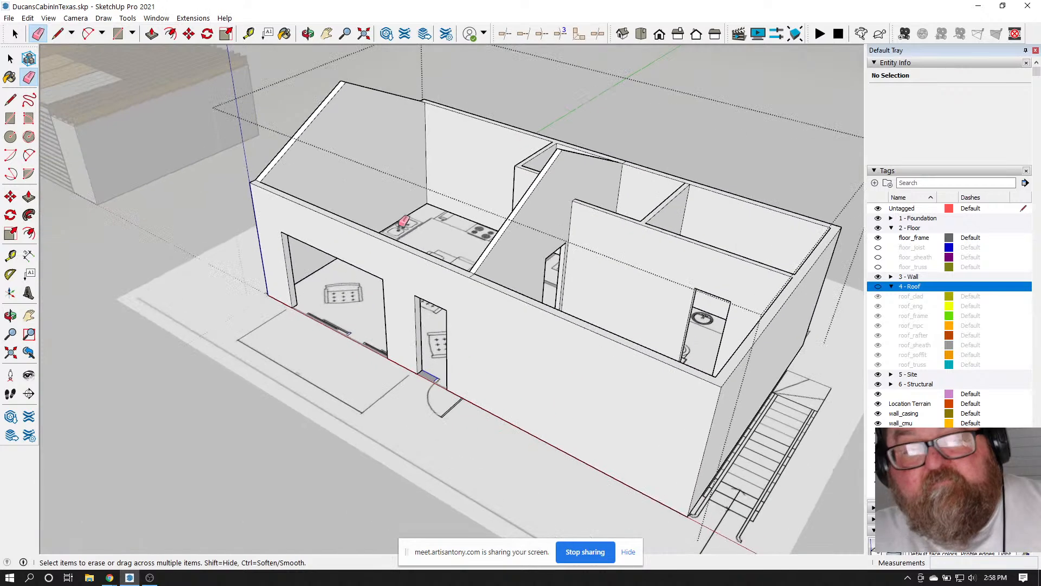
click(249, 34)
click(529, 431)
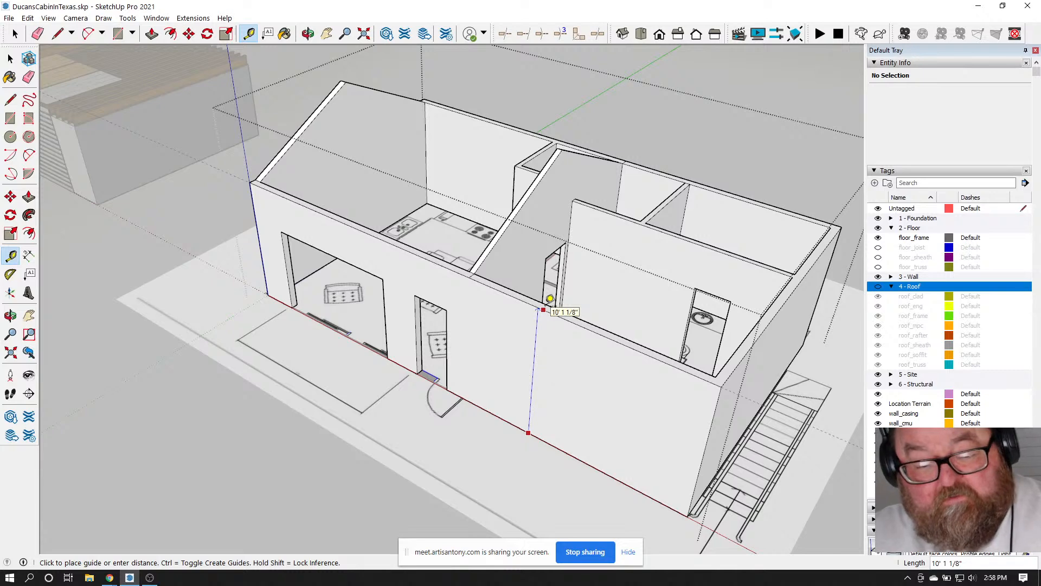
click(152, 34)
click(480, 285)
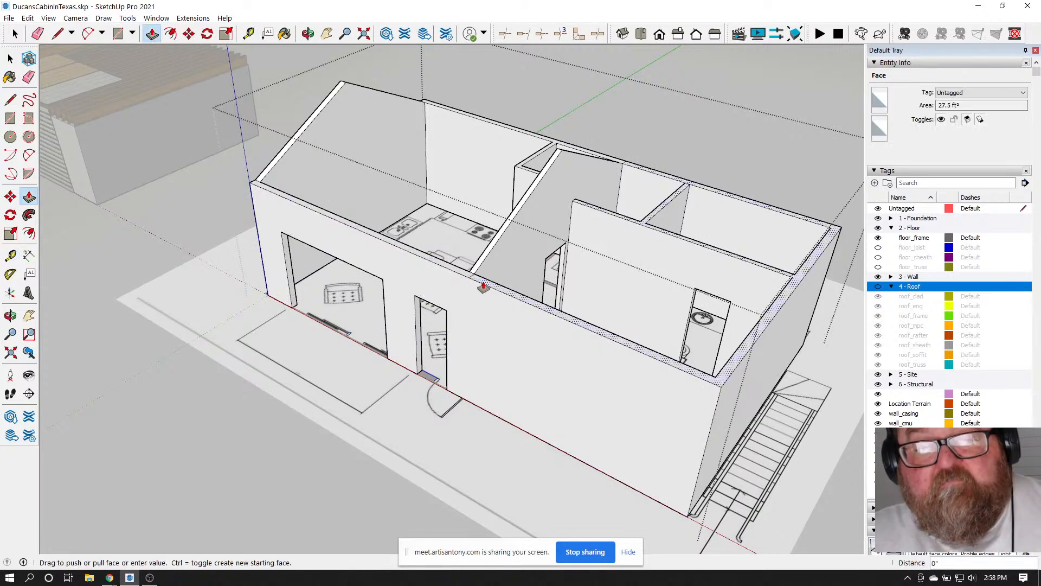
text(-1')
key(Return)
text(24)
key(Return)
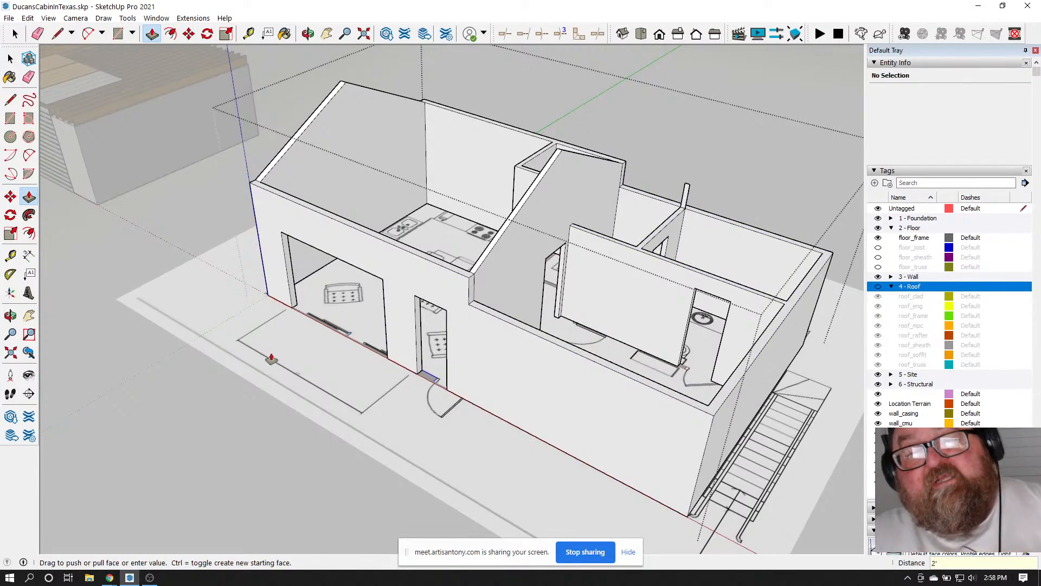
Erase the leftover upright sliver where the interior partition meets the lowered rear wall
scroll(623, 168, up, 6)
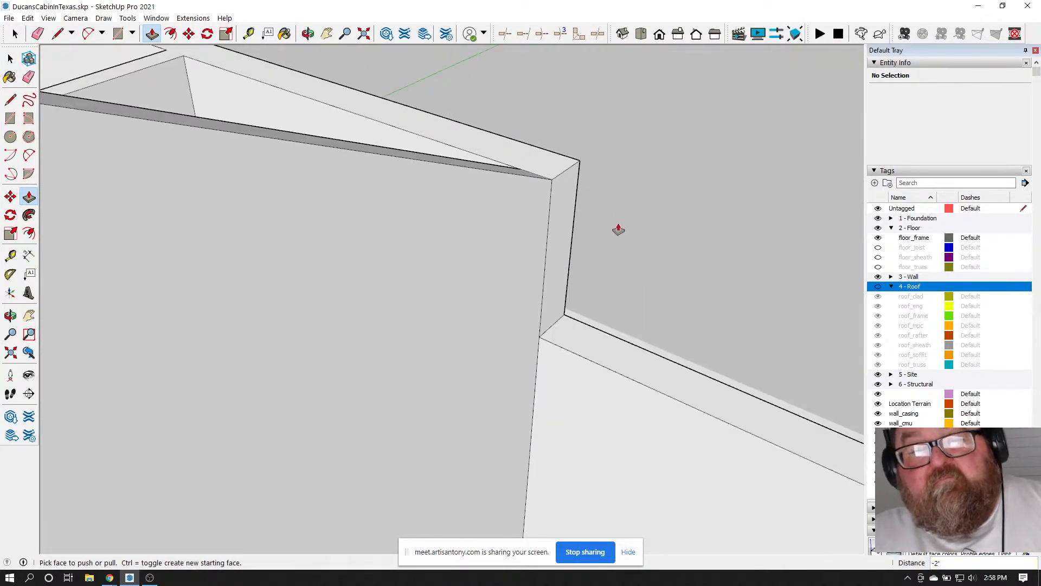
scroll(618, 220, down, 5)
click(308, 33)
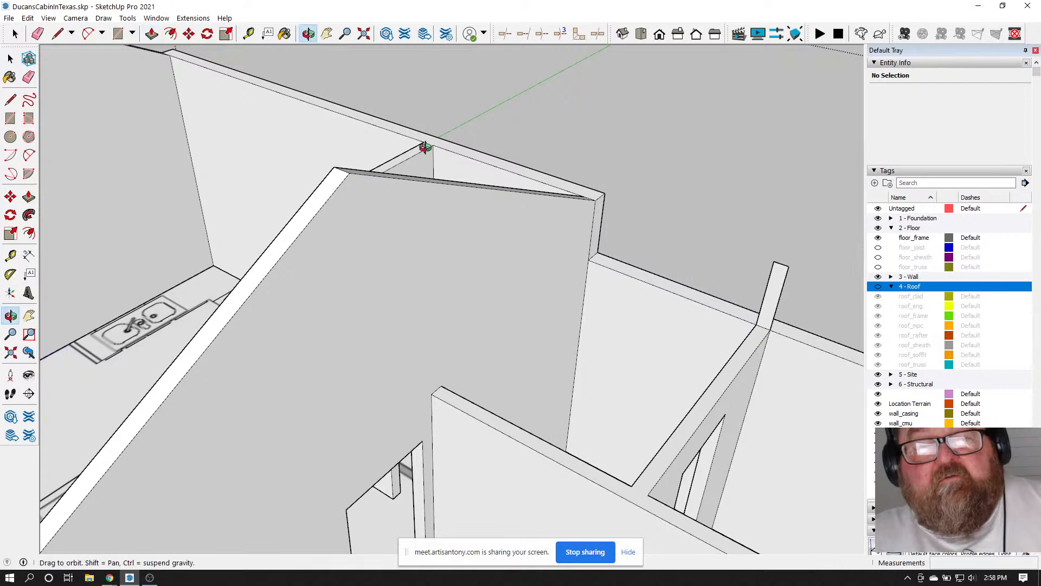
drag(425, 147, 595, 277)
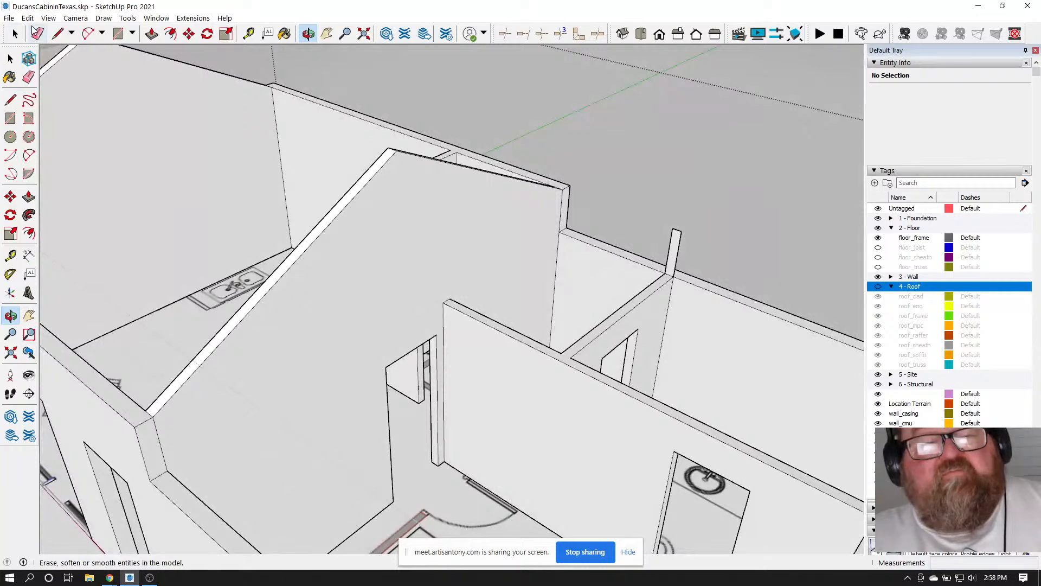
click(37, 33)
click(663, 224)
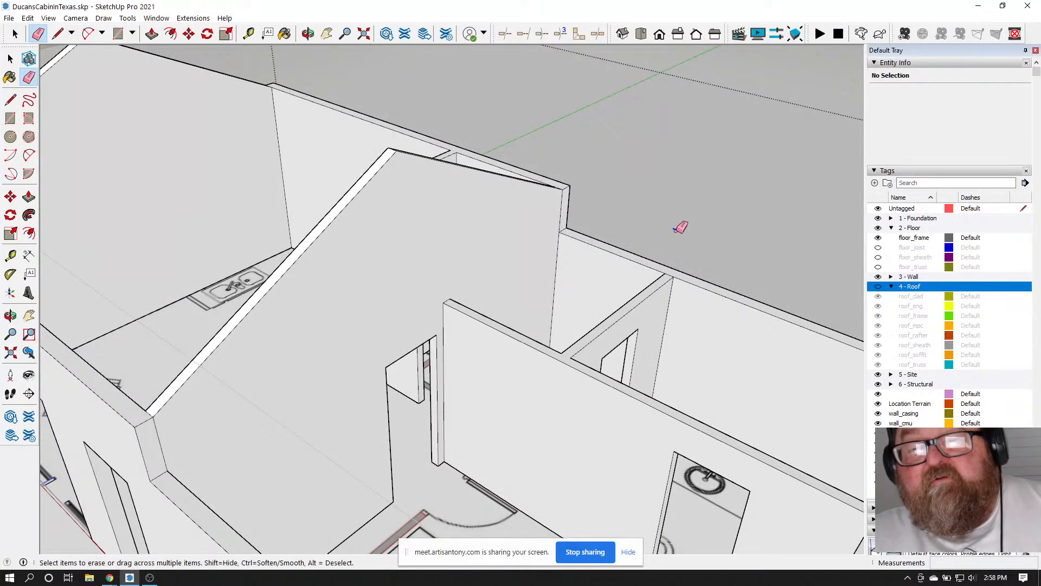
scroll(669, 226, down, 3)
scroll(670, 225, up, 5)
scroll(660, 317, down, 2)
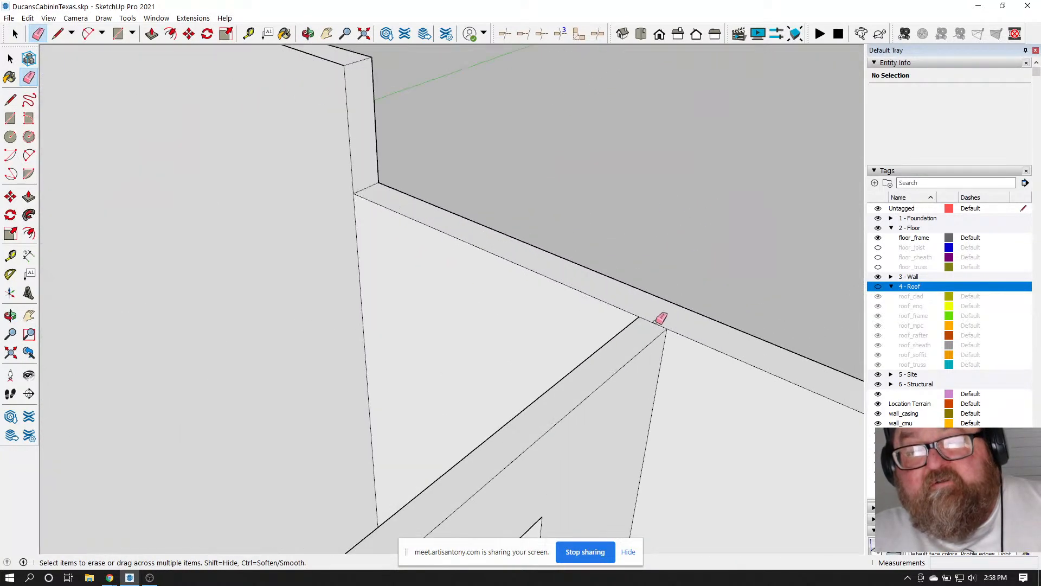
scroll(620, 281, down, 3)
scroll(494, 288, down, 2)
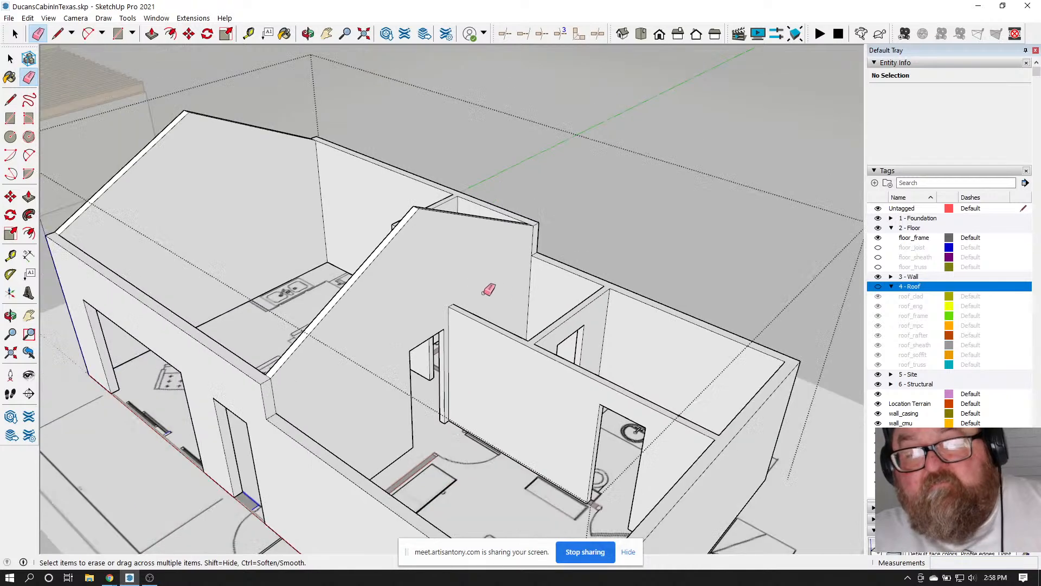
scroll(624, 285, down, 3)
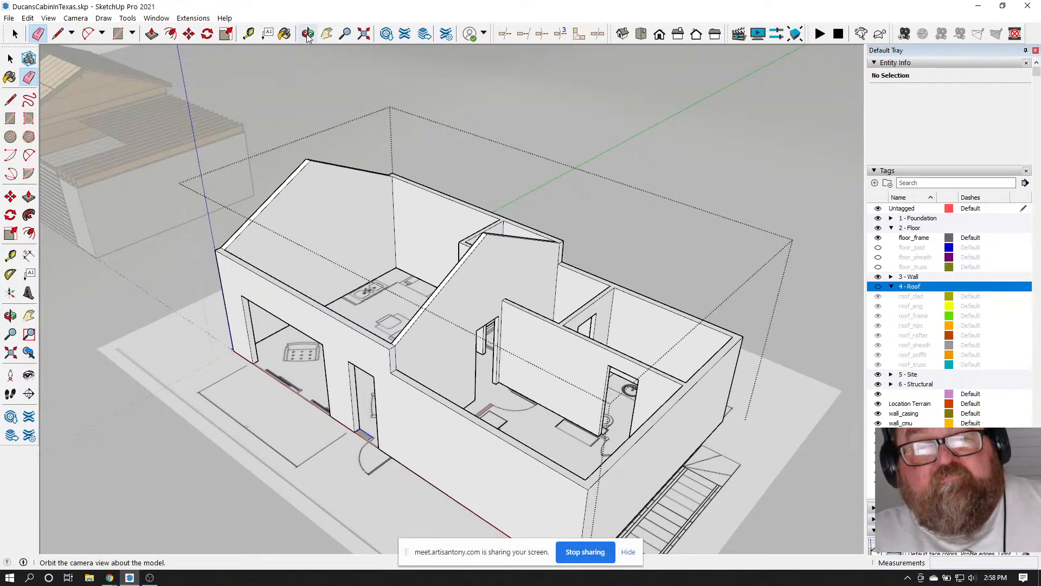
Inspect the stepped wall joint at the gabled partition and the lowered walls, then exit the wall group
click(10, 315)
drag(217, 309, 340, 312)
scroll(339, 385, up, 3)
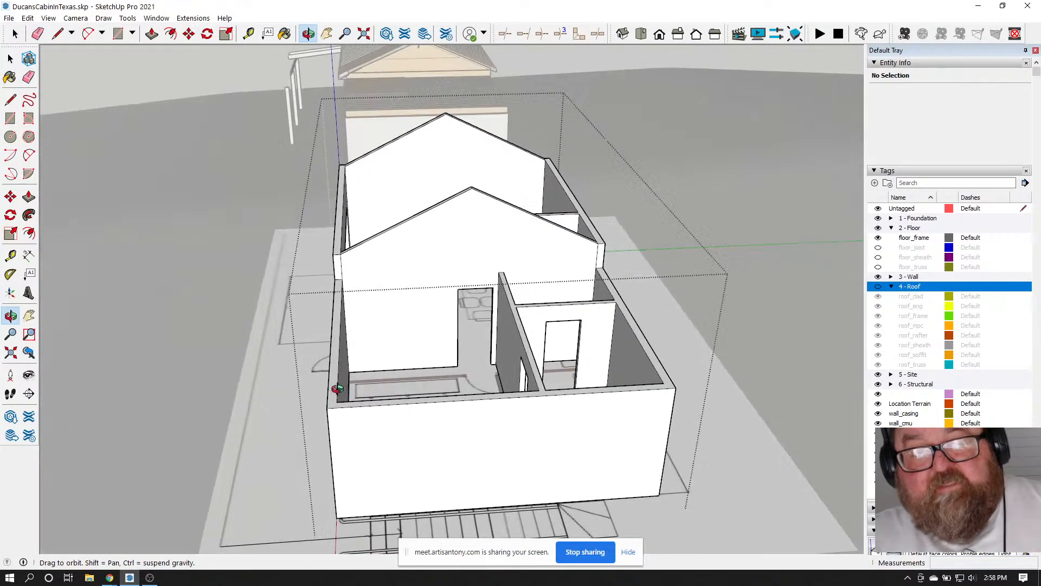
scroll(471, 391, up, 2)
scroll(470, 390, up, 2)
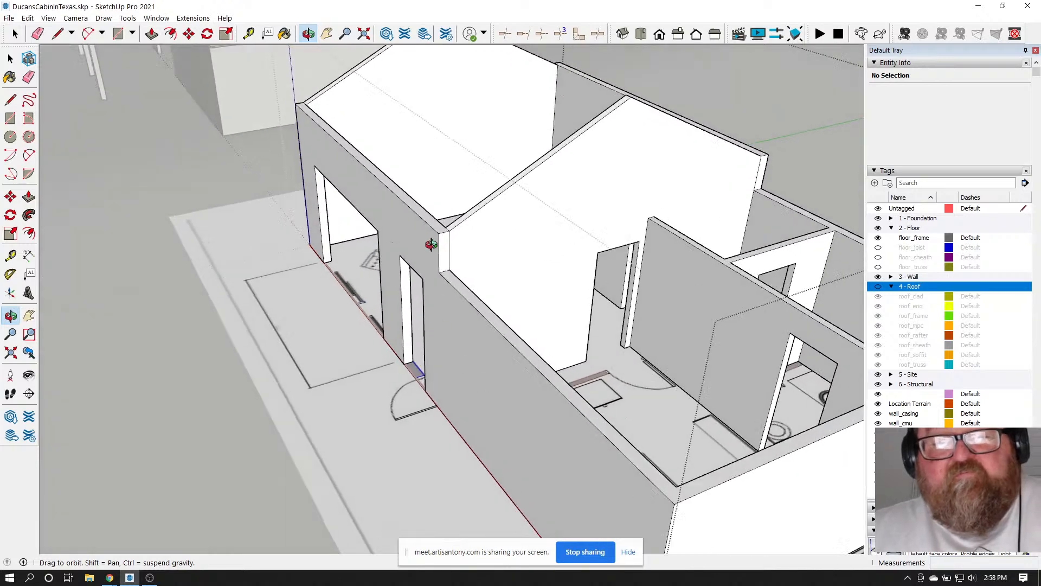
scroll(433, 239, up, 2)
click(44, 35)
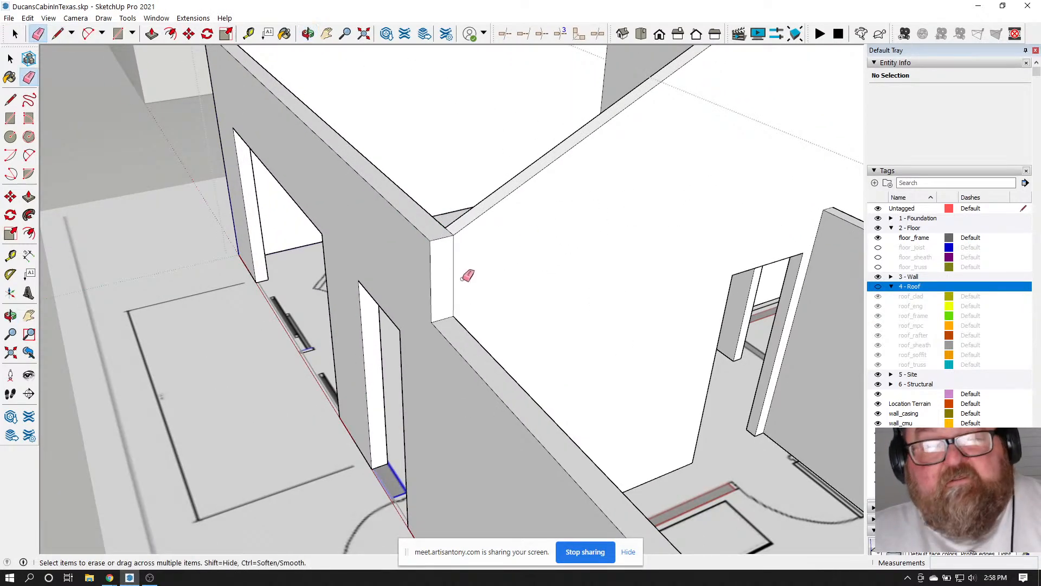
scroll(240, 274, down, 6)
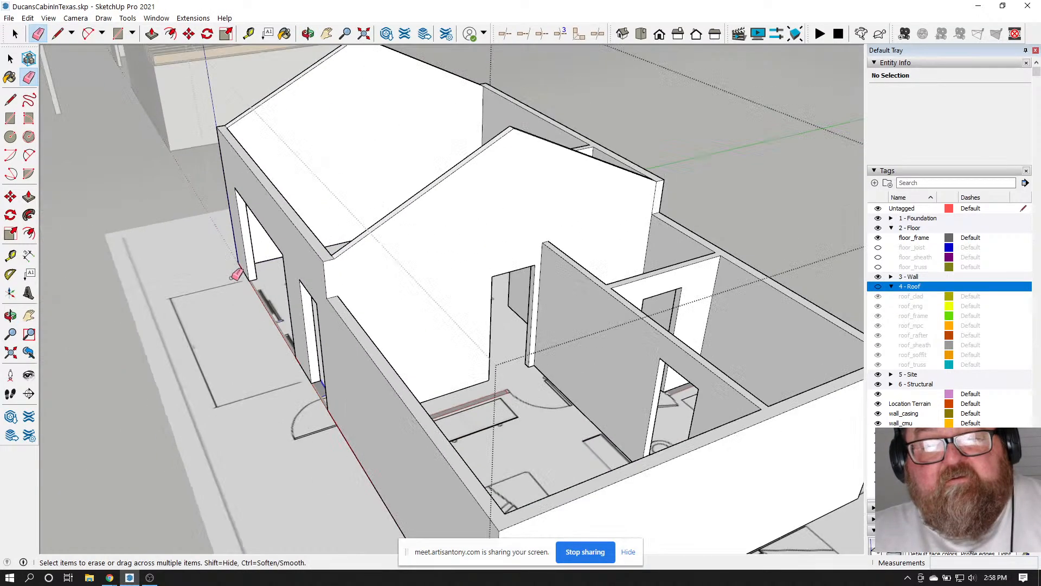
scroll(541, 204, up, 5)
scroll(544, 204, down, 5)
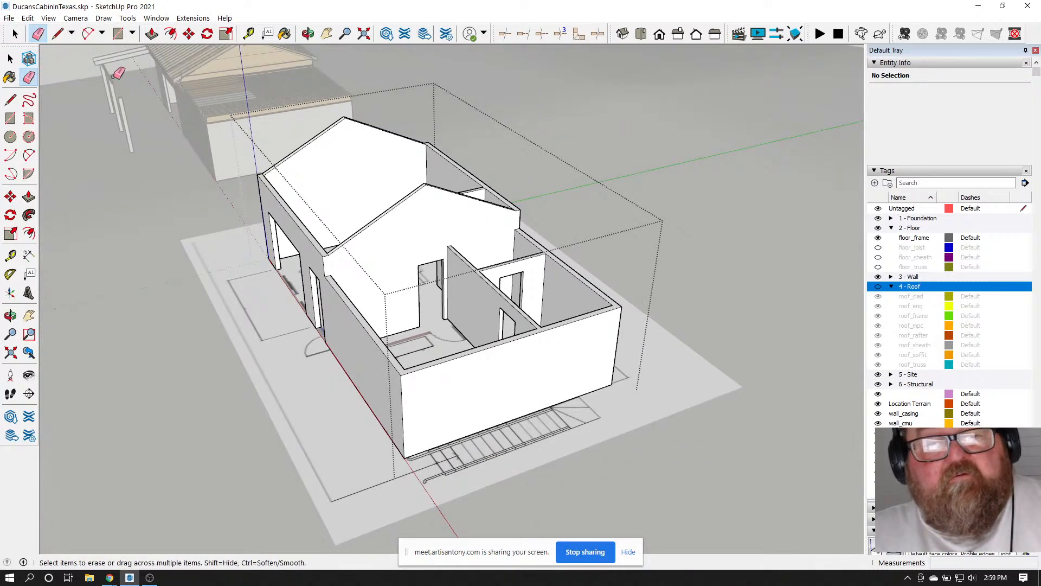
click(15, 34)
click(611, 133)
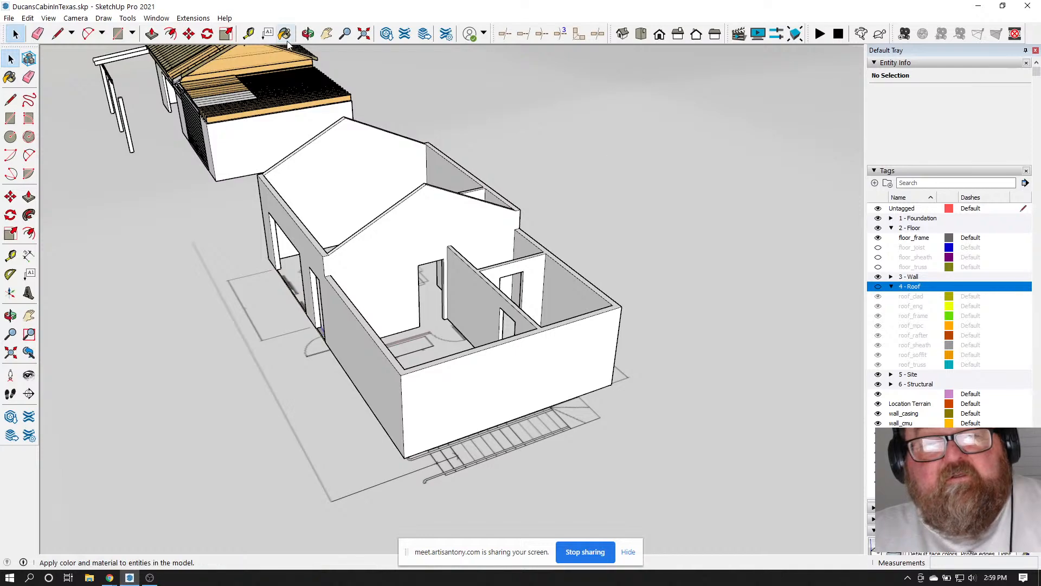
Measure the distance from the outer end wall to the step at the gabled partition
click(308, 34)
drag(423, 314, 288, 372)
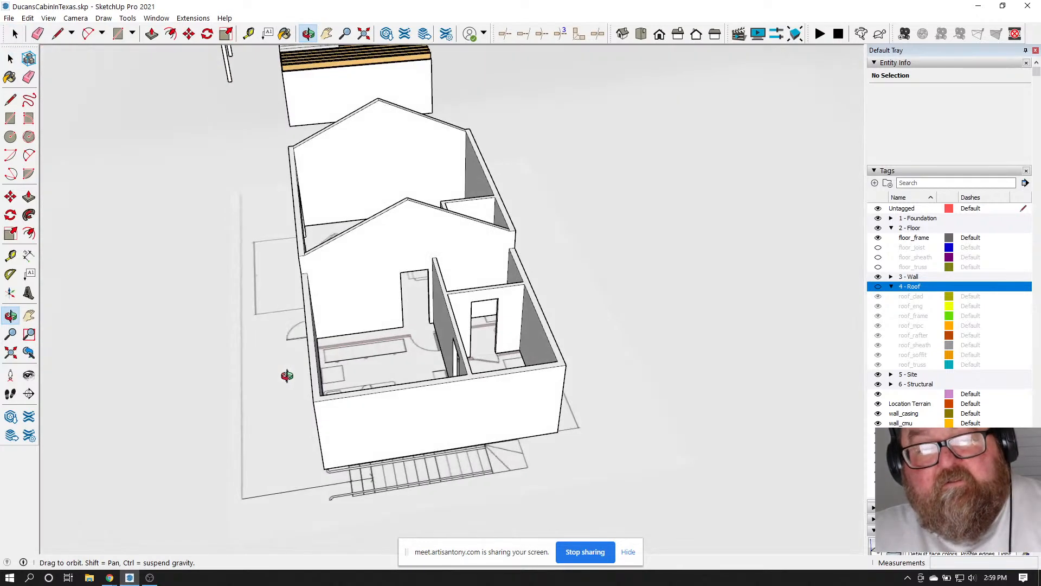
scroll(327, 366, up, 6)
scroll(501, 357, down, 10)
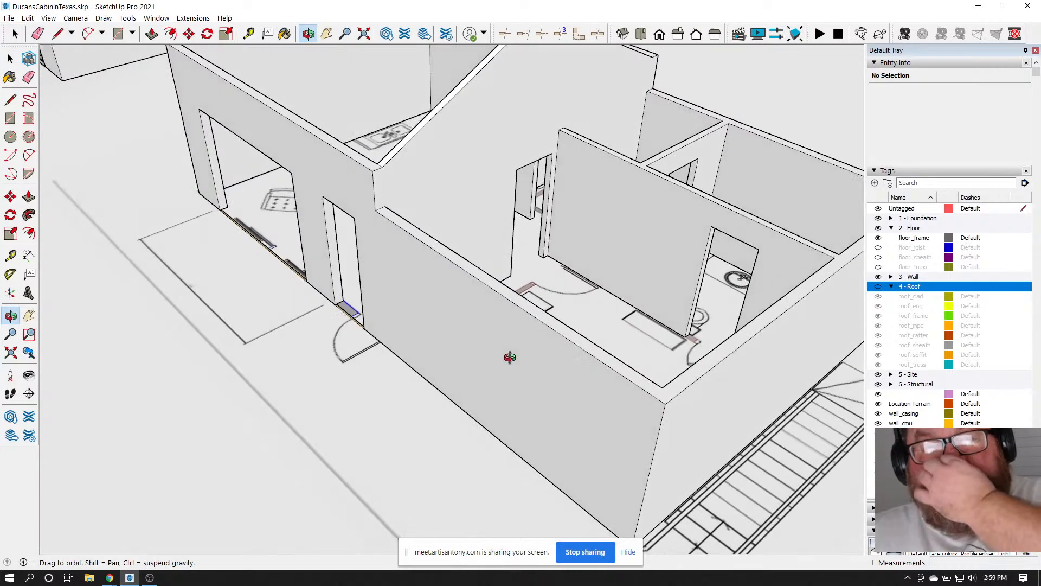
drag(400, 379, 607, 363)
scroll(651, 277, up, 8)
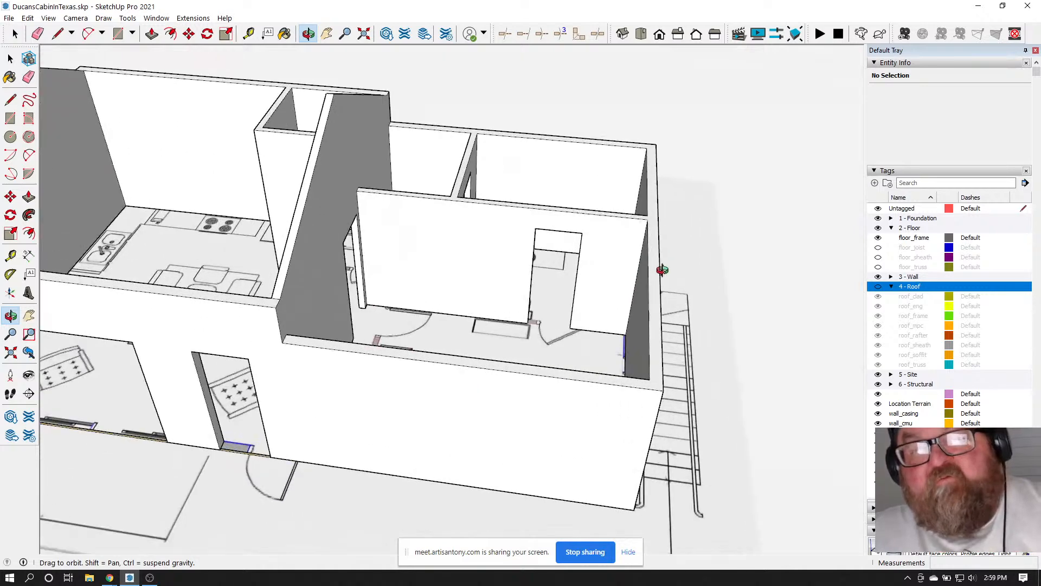
click(249, 34)
click(660, 305)
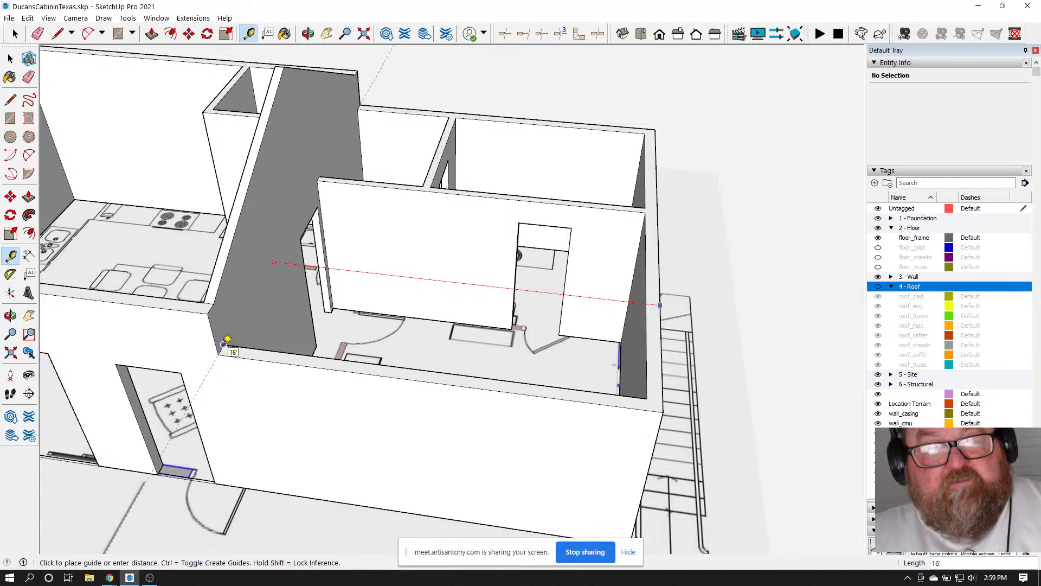
click(227, 339)
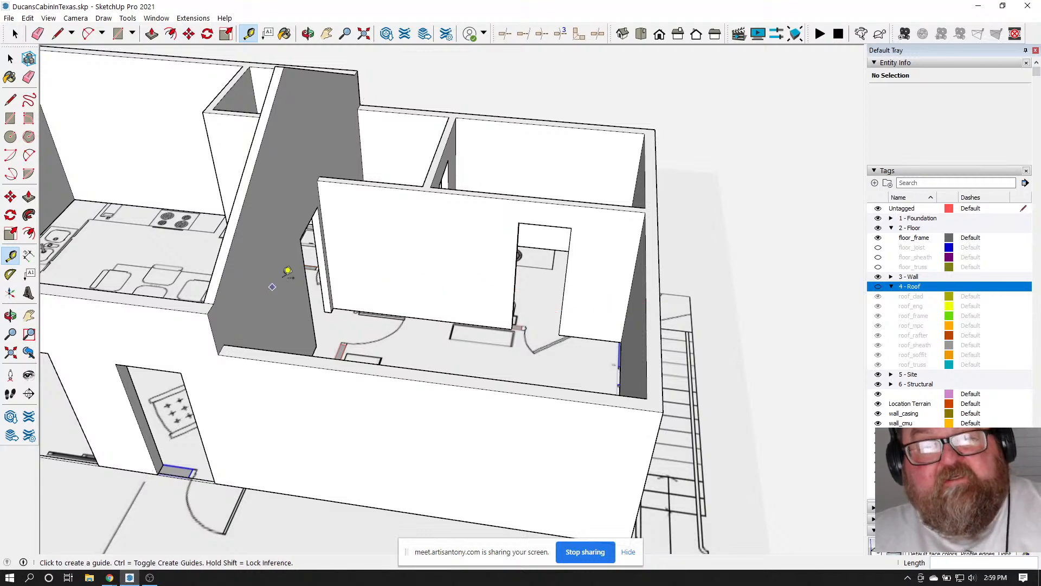
Start a Medeek Truss roof rafter assembly with the Shed Roof family for the lowered wing
click(308, 34)
drag(468, 127, 116, 272)
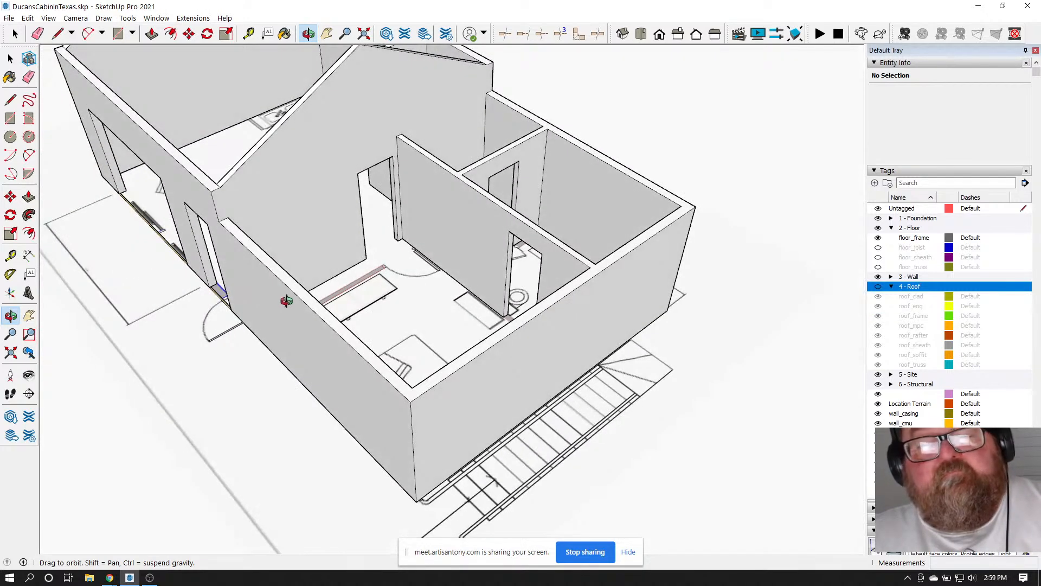
drag(433, 314, 392, 324)
click(193, 18)
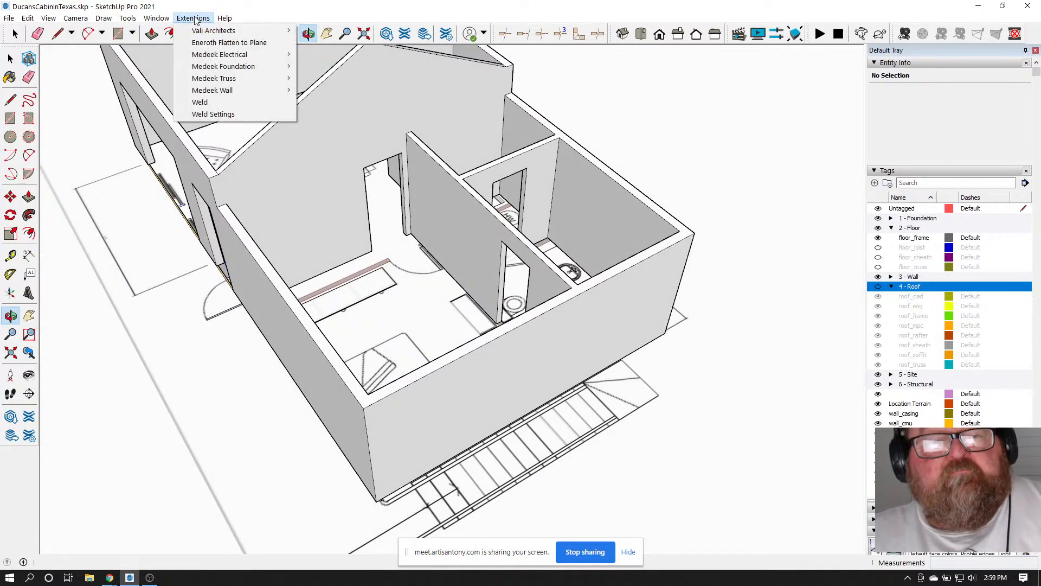
mouse_move(203, 80)
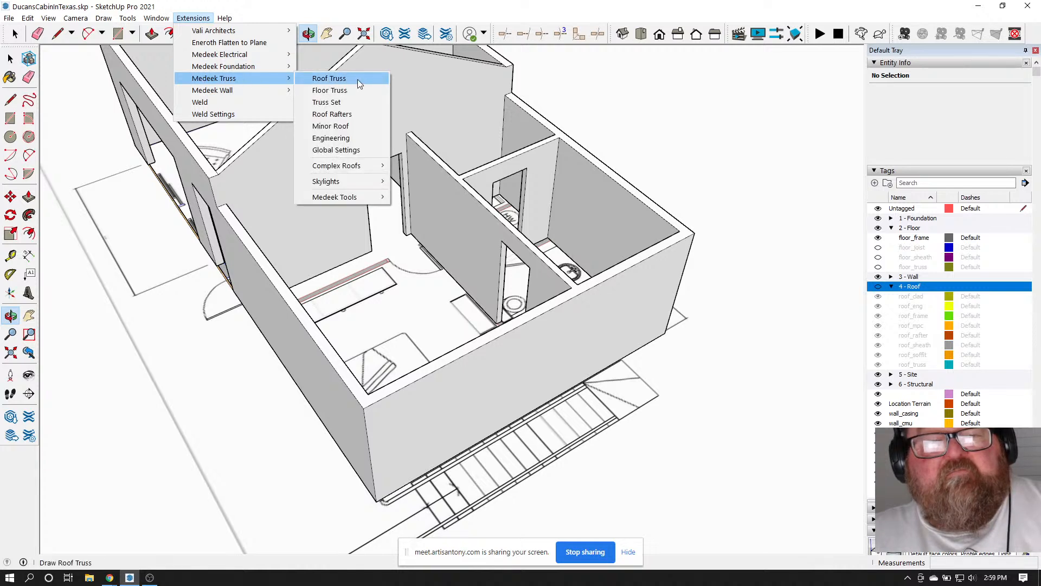
click(348, 114)
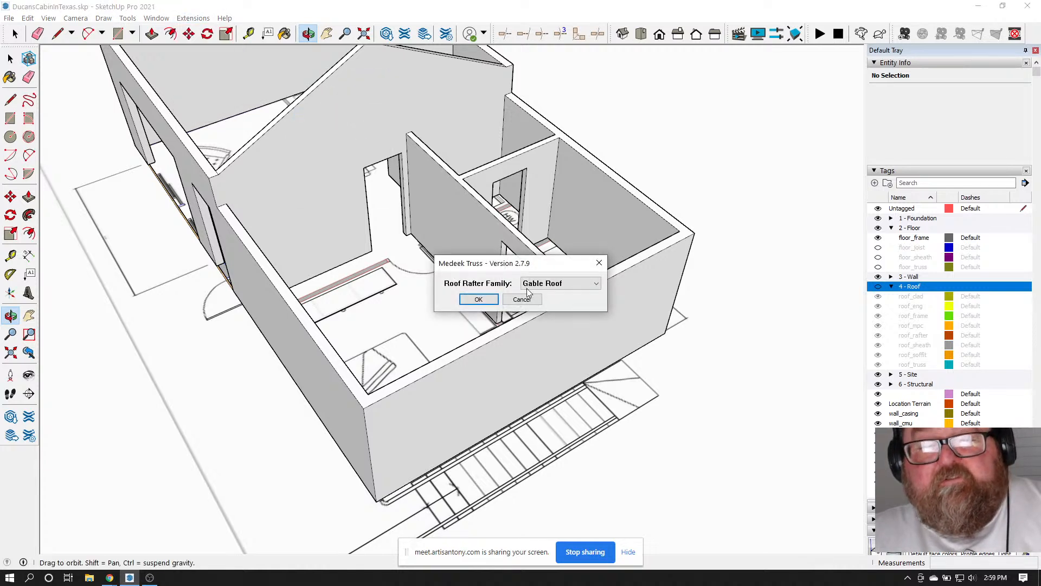
click(600, 284)
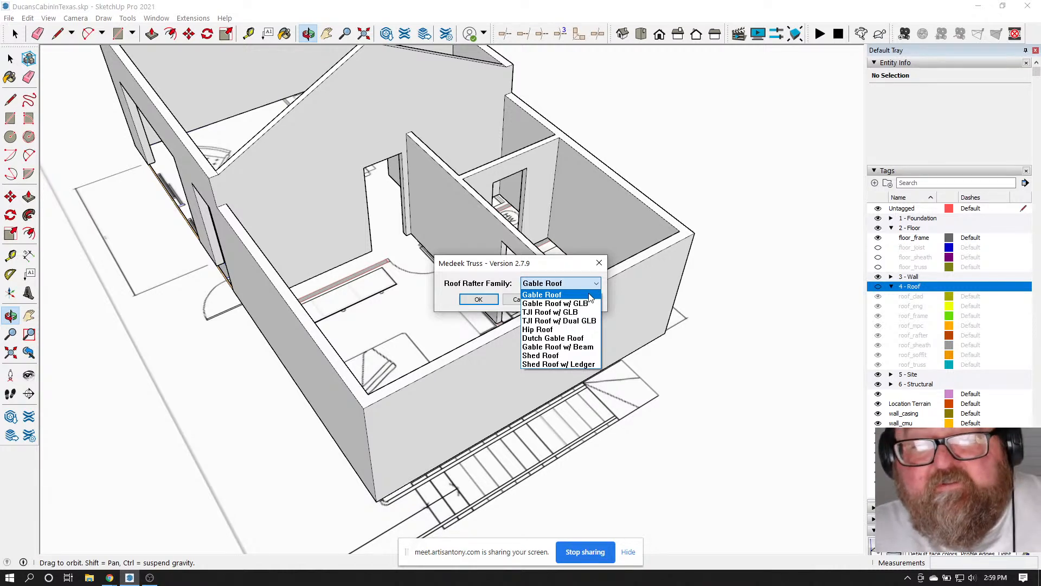
click(558, 356)
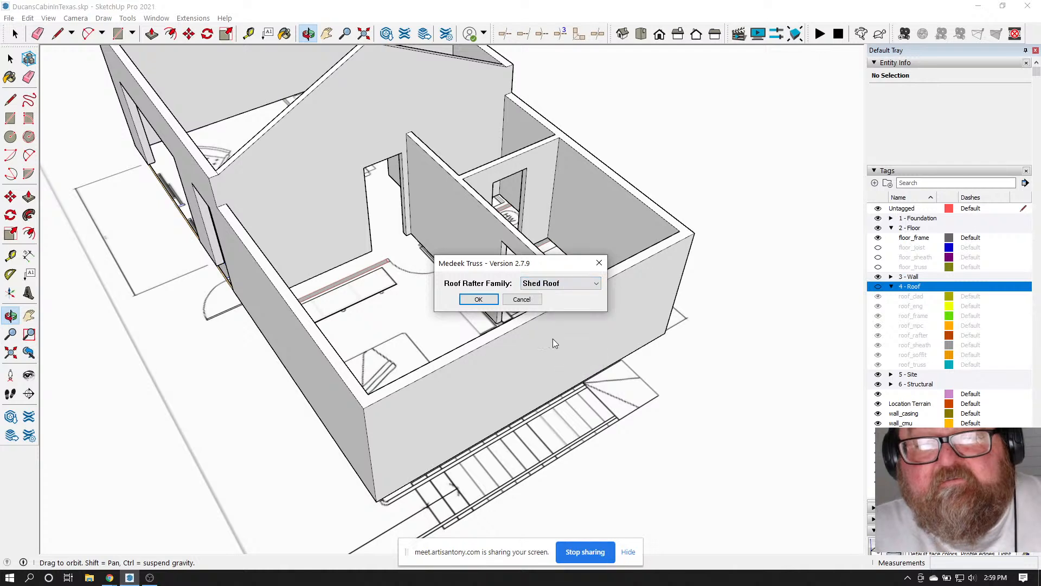
click(479, 300)
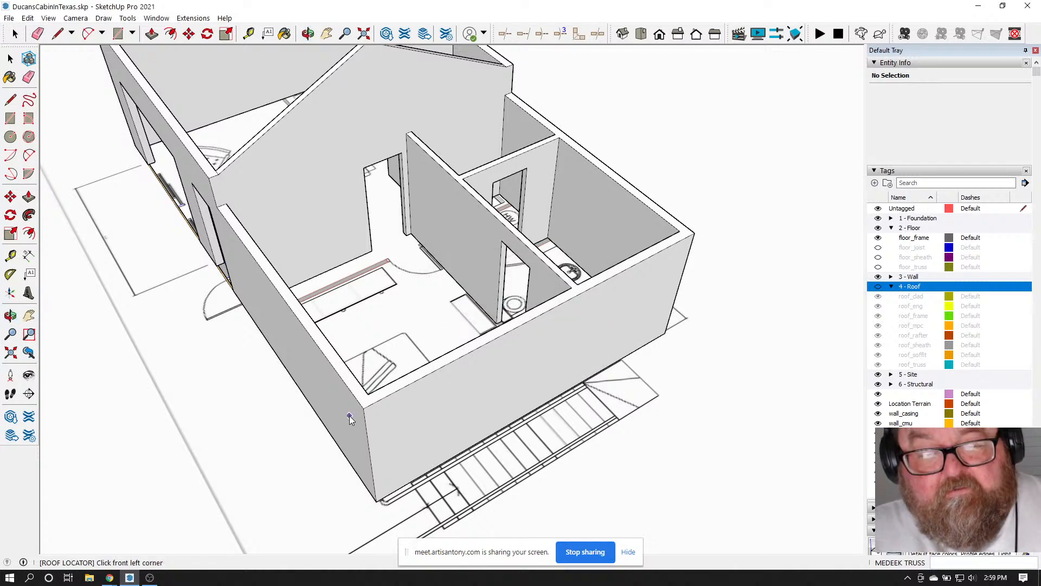
click(366, 408)
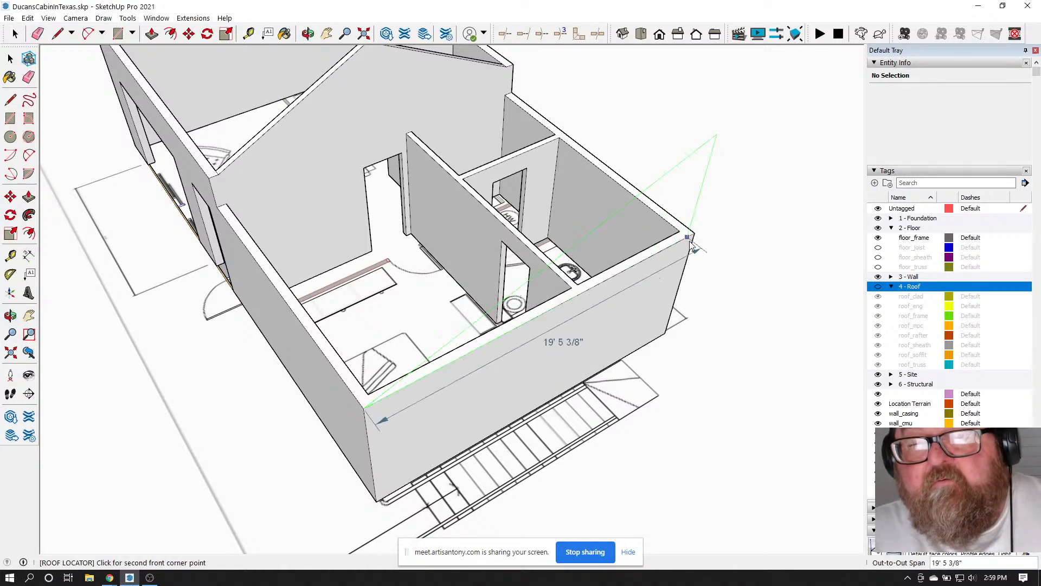
click(223, 209)
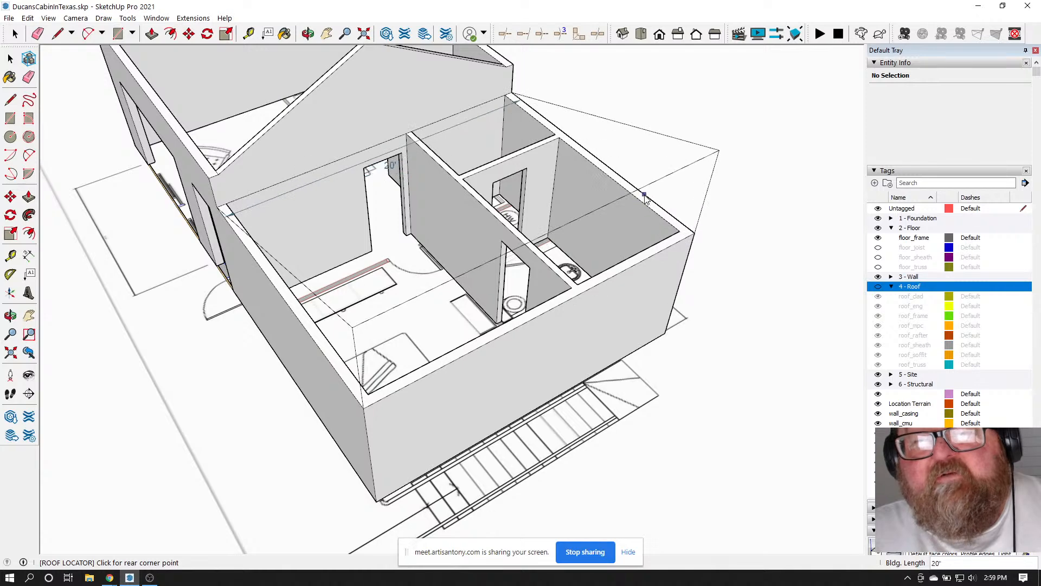
click(604, 196)
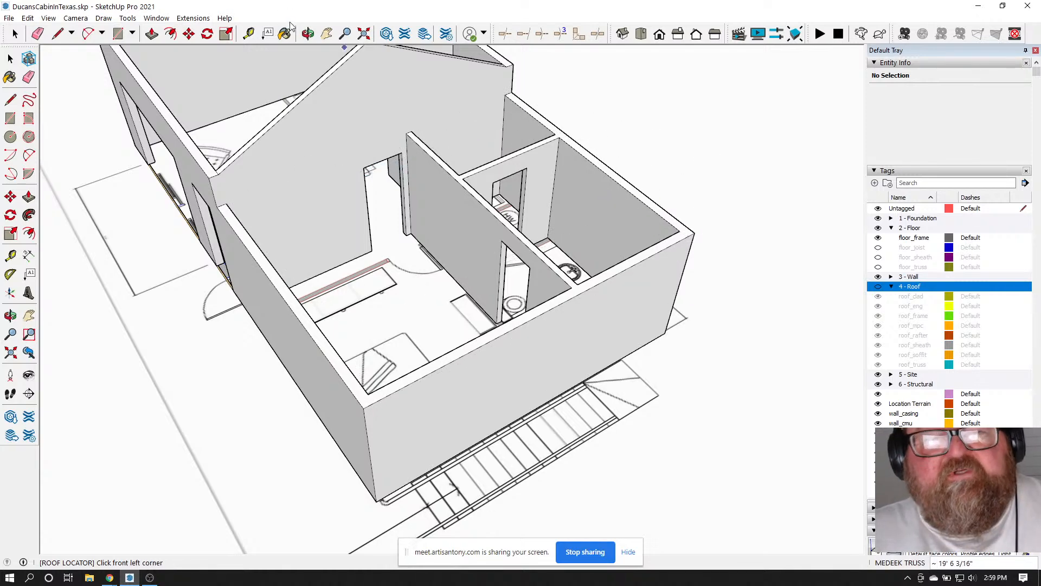
Restart the rafter assembly with the Shed Roof family and locate its 16' by 20' footprint on the lowered wing's wall corners
click(308, 34)
mouse_move(504, 239)
mouse_down()
mouse_move(309, 262)
mouse_move(4, 226)
mouse_up()
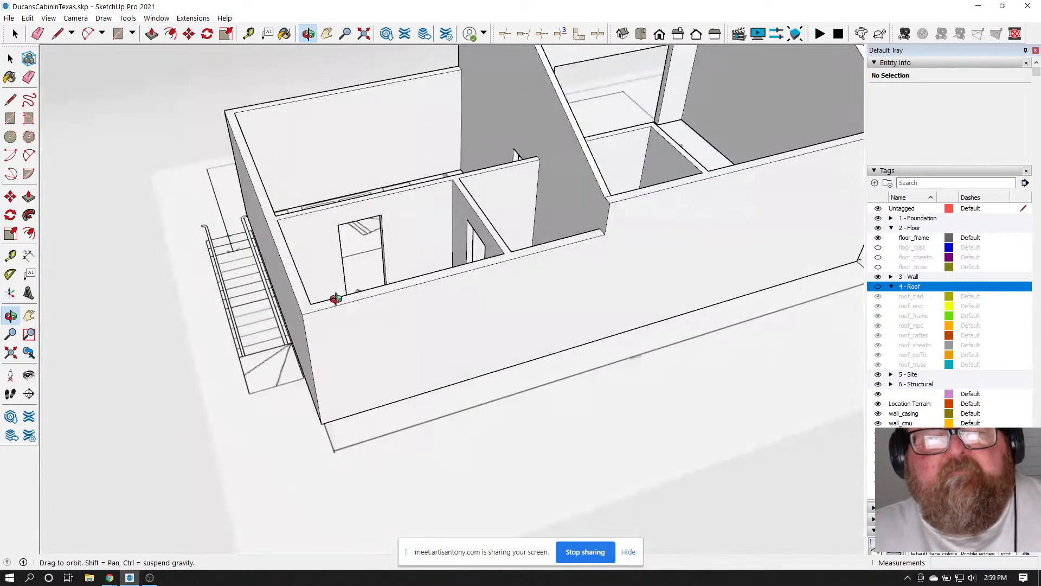
drag(337, 295, 367, 310)
click(193, 18)
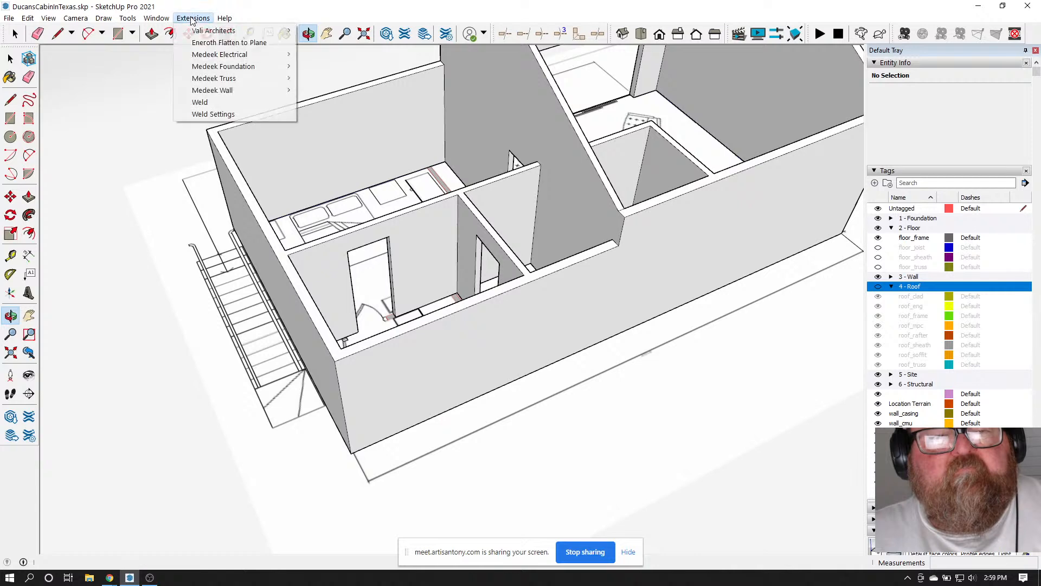
mouse_move(213, 93)
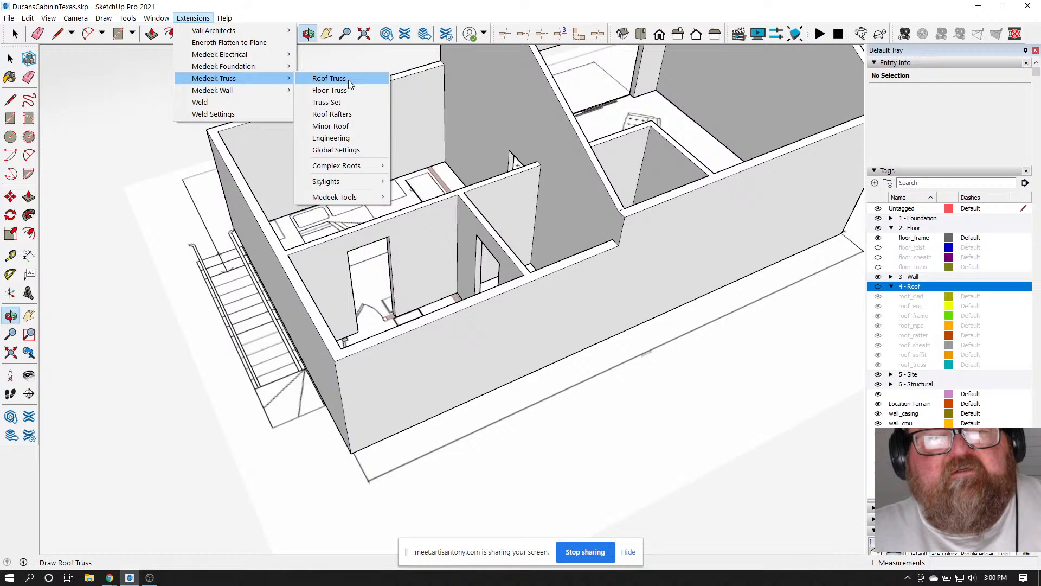
click(340, 115)
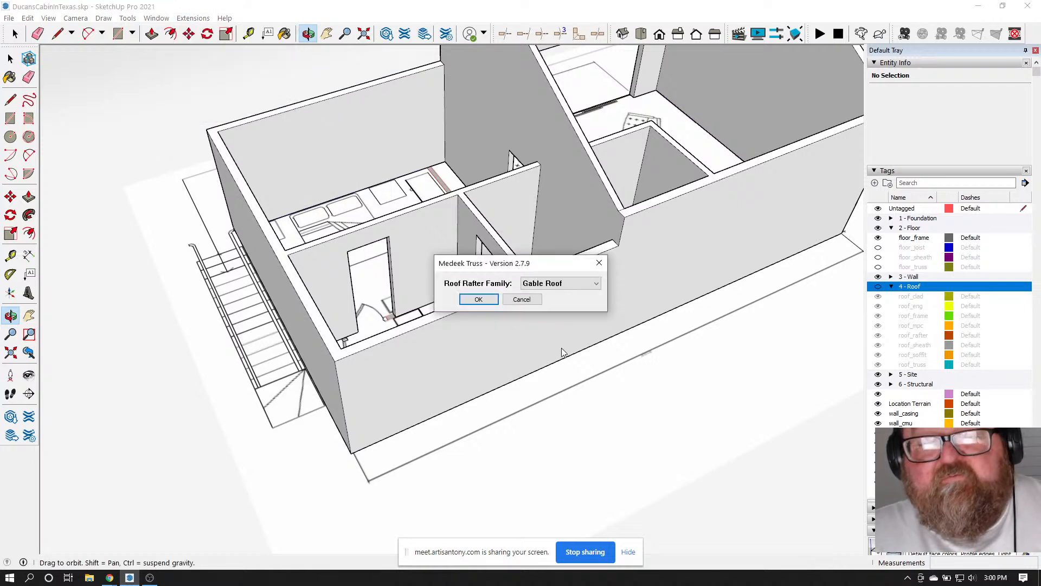
click(597, 282)
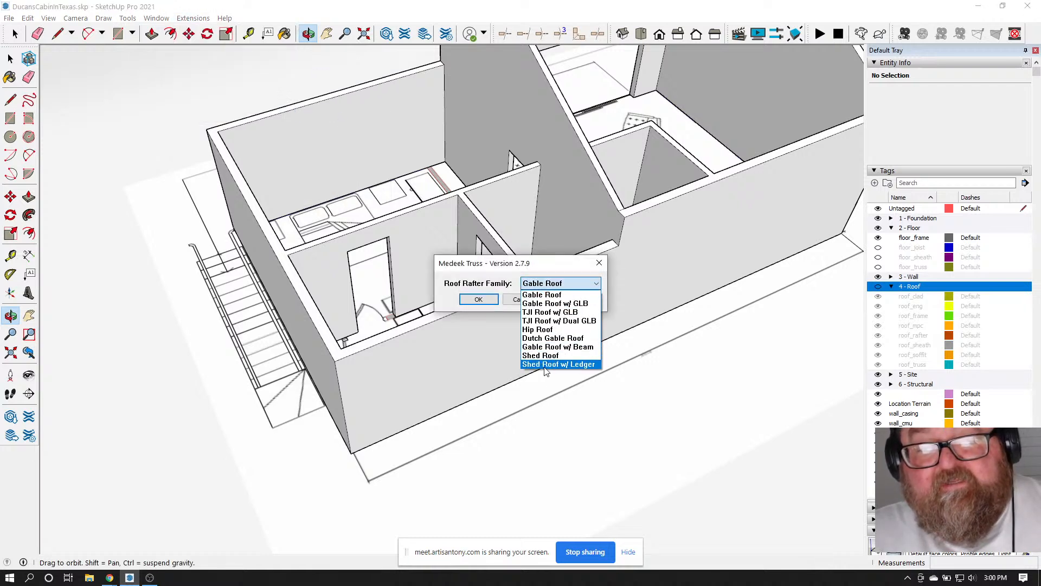
click(544, 356)
click(478, 299)
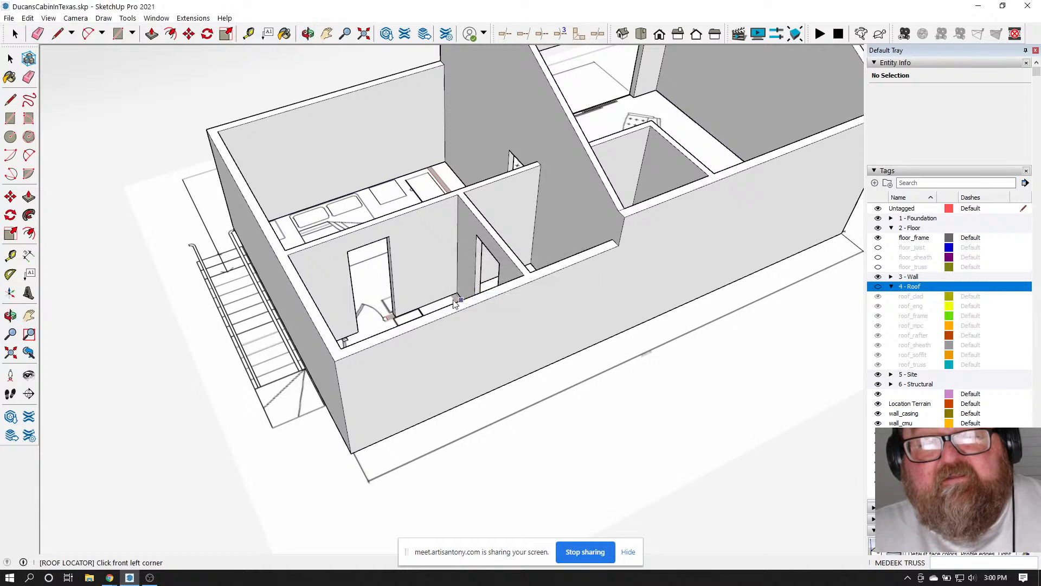
click(335, 359)
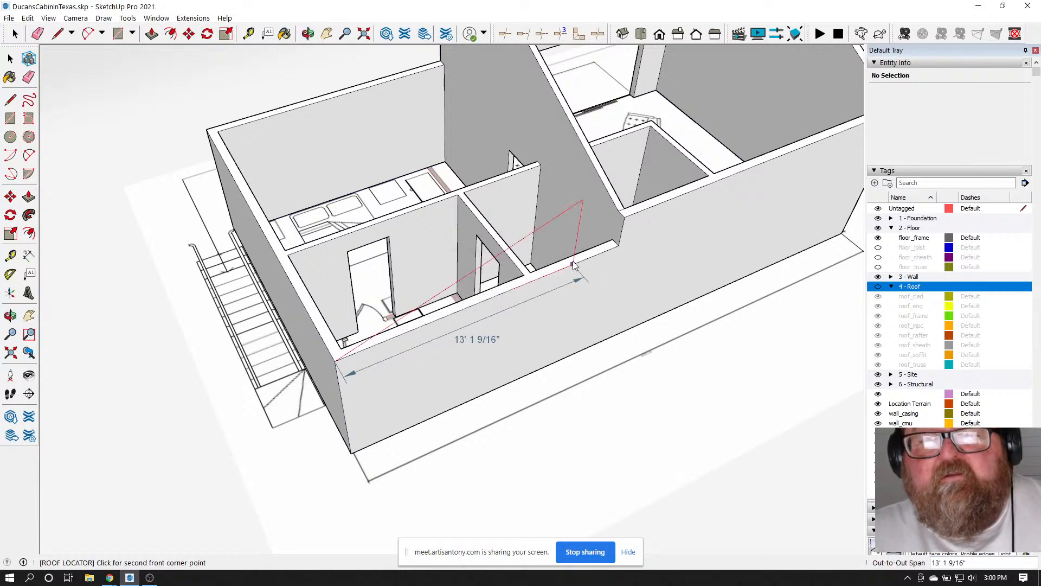
click(617, 248)
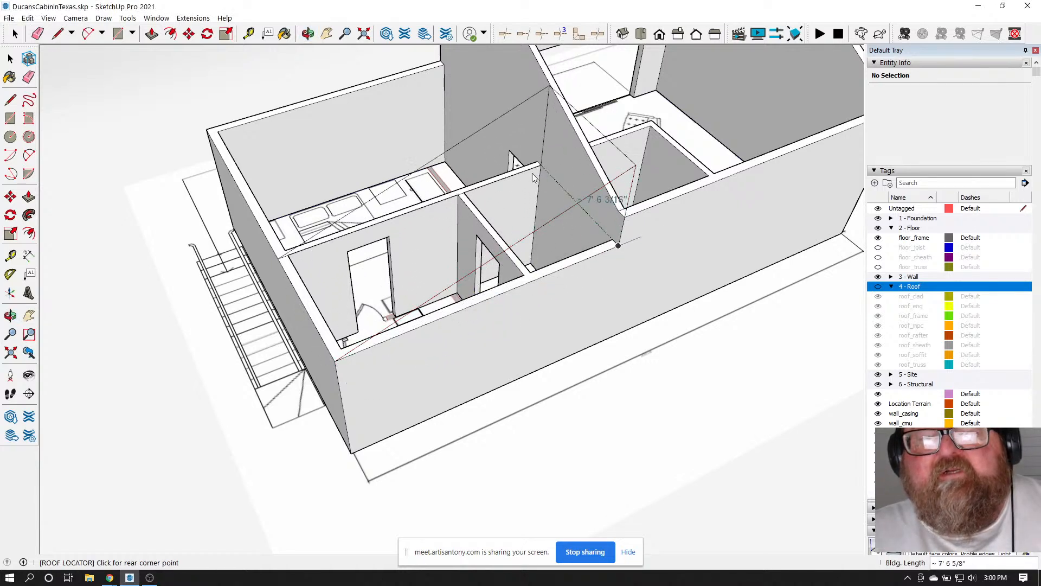
click(442, 59)
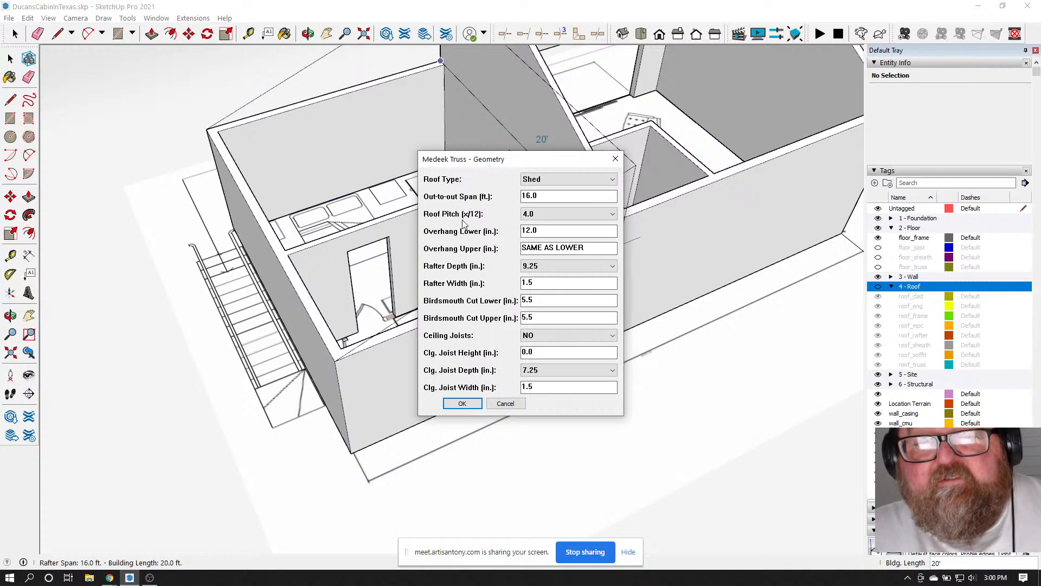
Set the shed roof's geometry to 2.5 pitch, 16 in. lower overhang, 0 upper overhang and ceiling joists YES
click(611, 215)
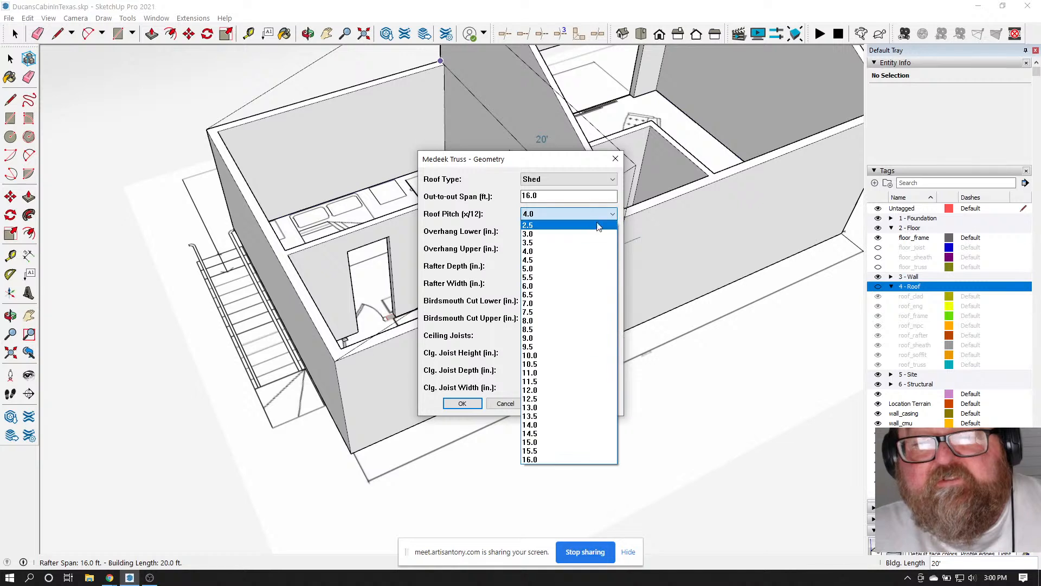
click(542, 225)
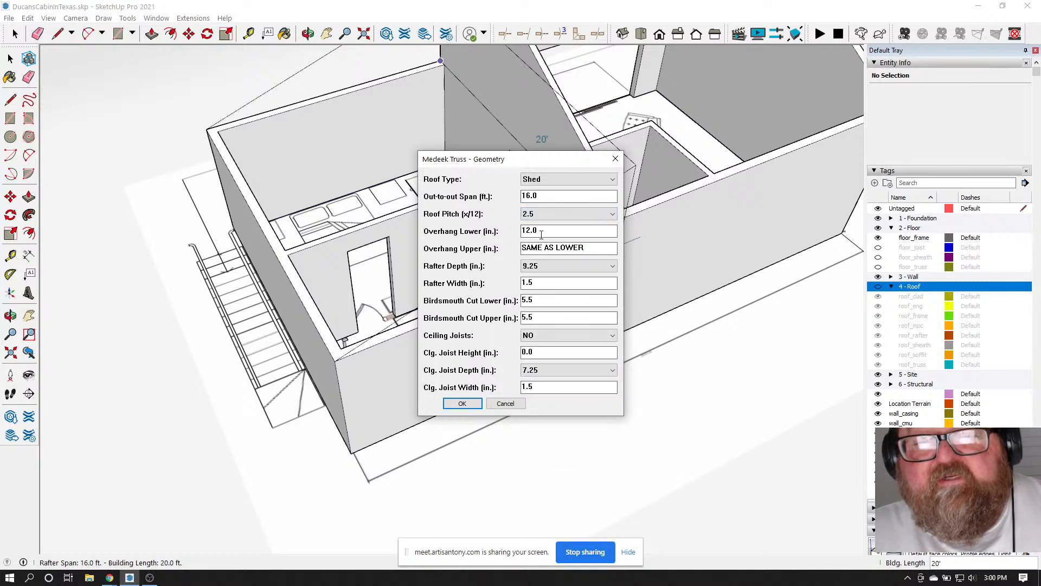
drag(551, 232, 490, 232)
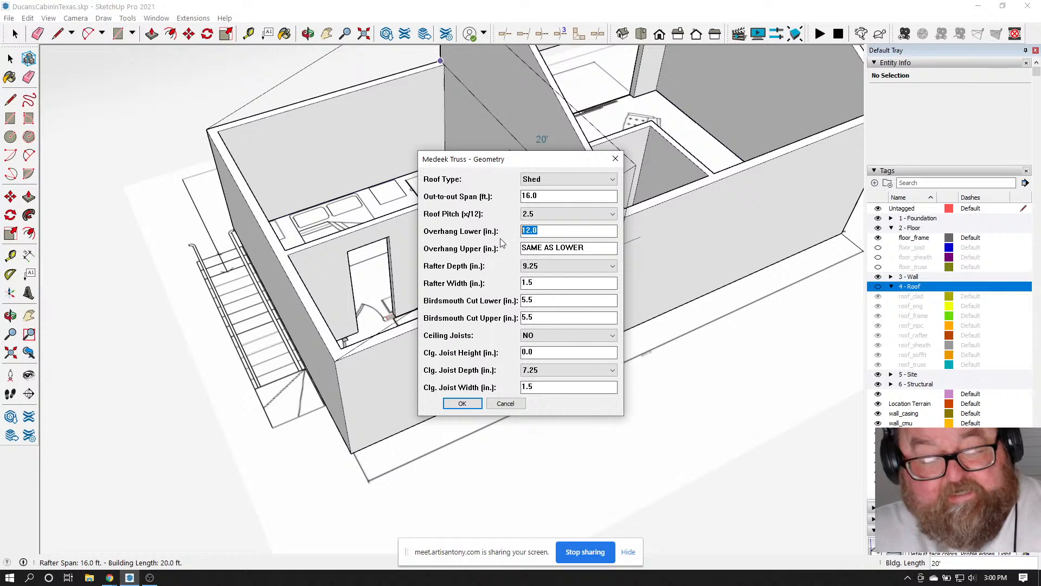
text(16)
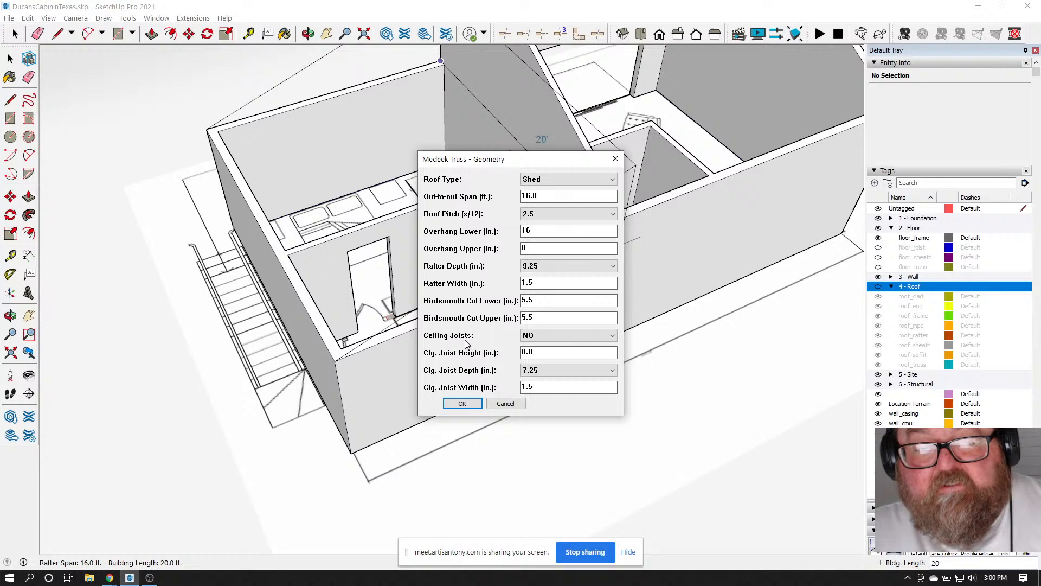
click(613, 337)
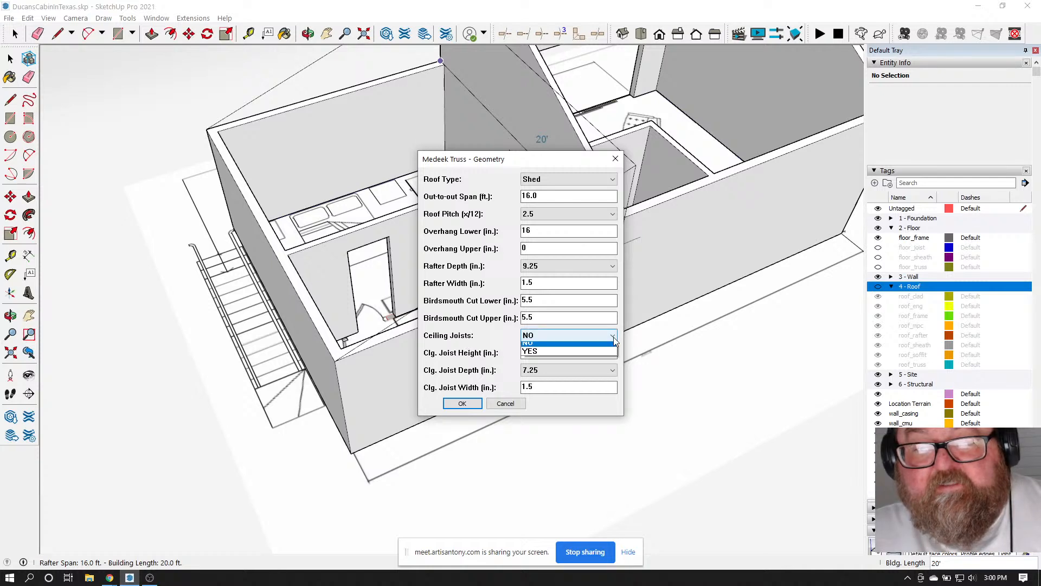
click(577, 353)
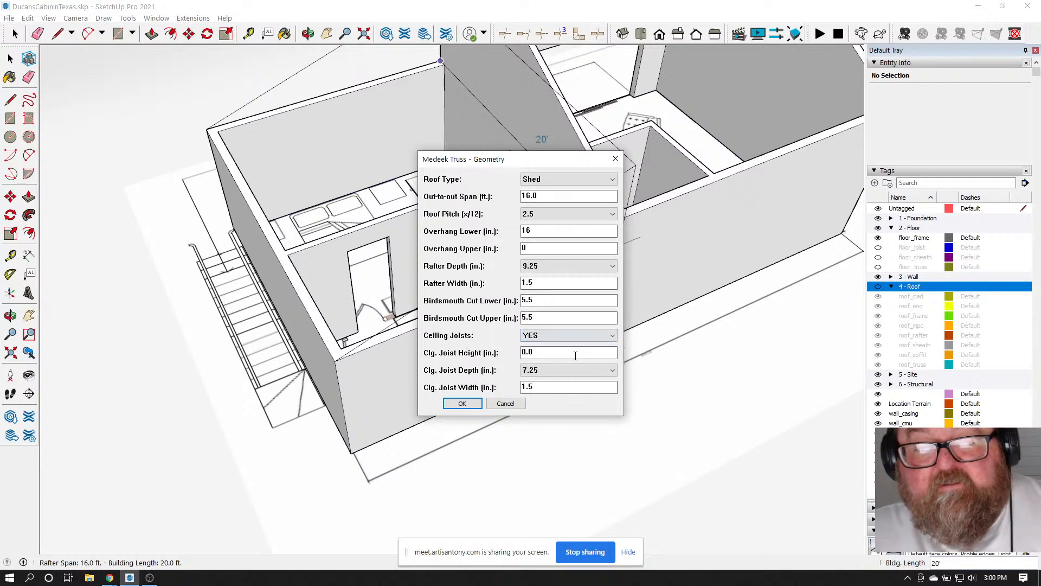
click(463, 404)
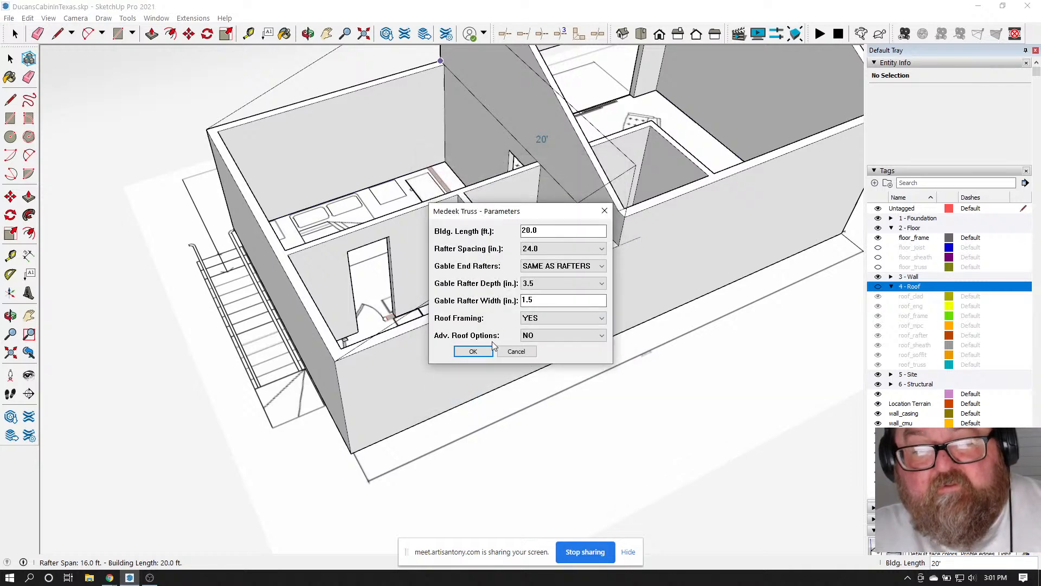
Enable the advanced roof options and set the rafter spacing to 16.0 in., accepting the remaining roof parameters
click(597, 336)
click(583, 352)
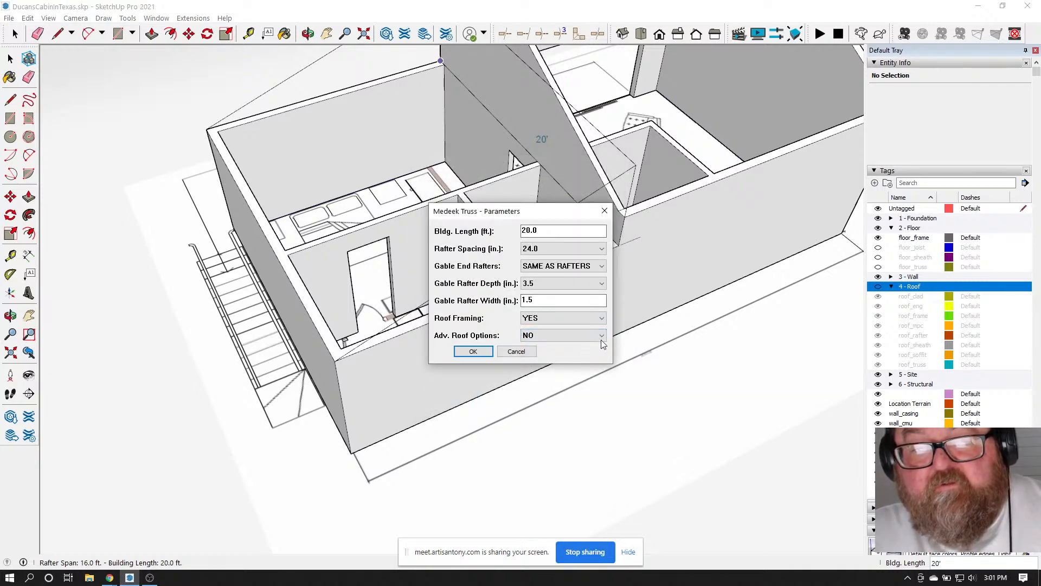
click(602, 336)
click(581, 345)
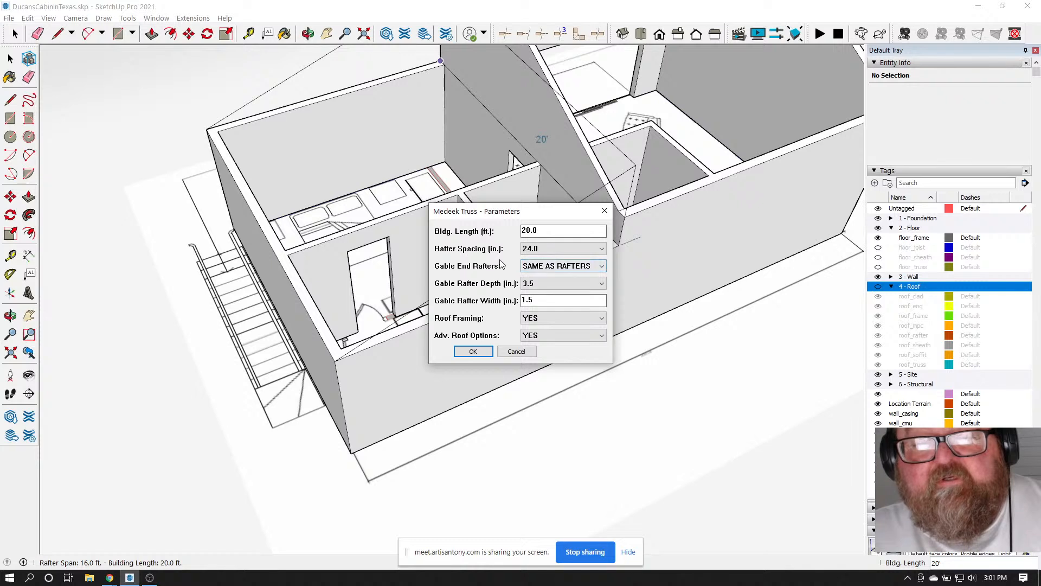
click(537, 248)
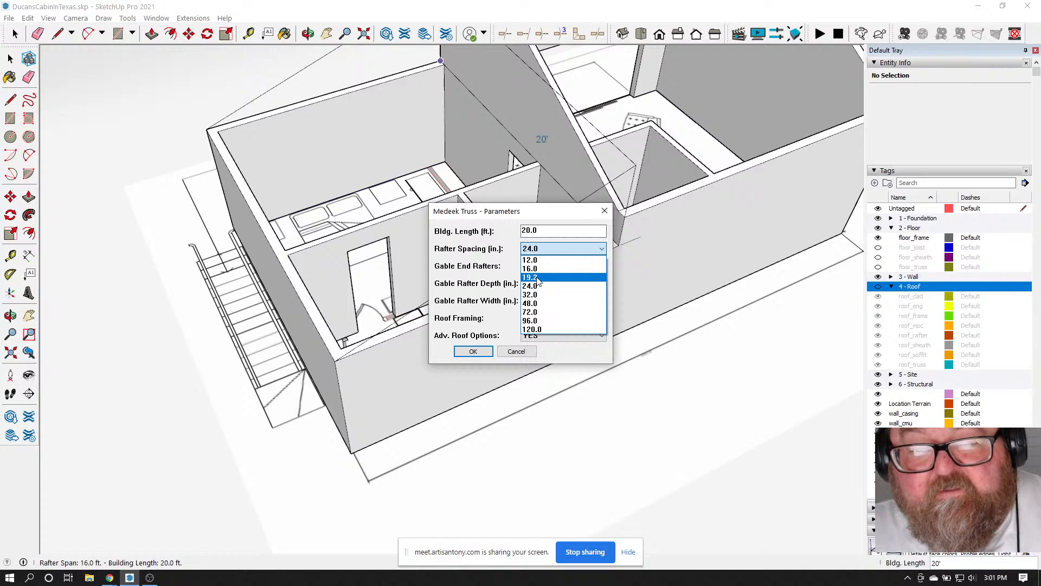
click(512, 232)
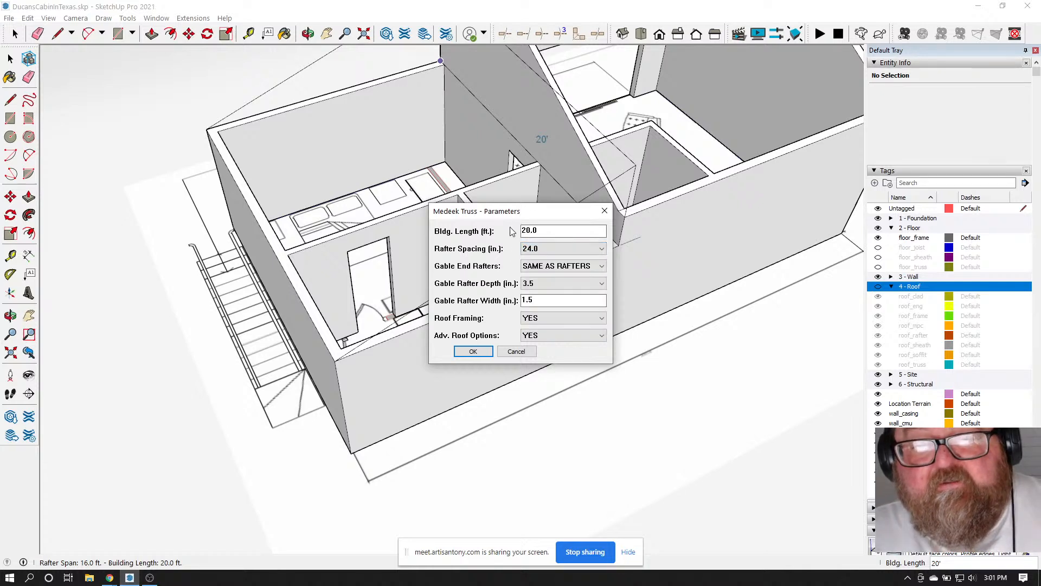
click(531, 252)
click(543, 261)
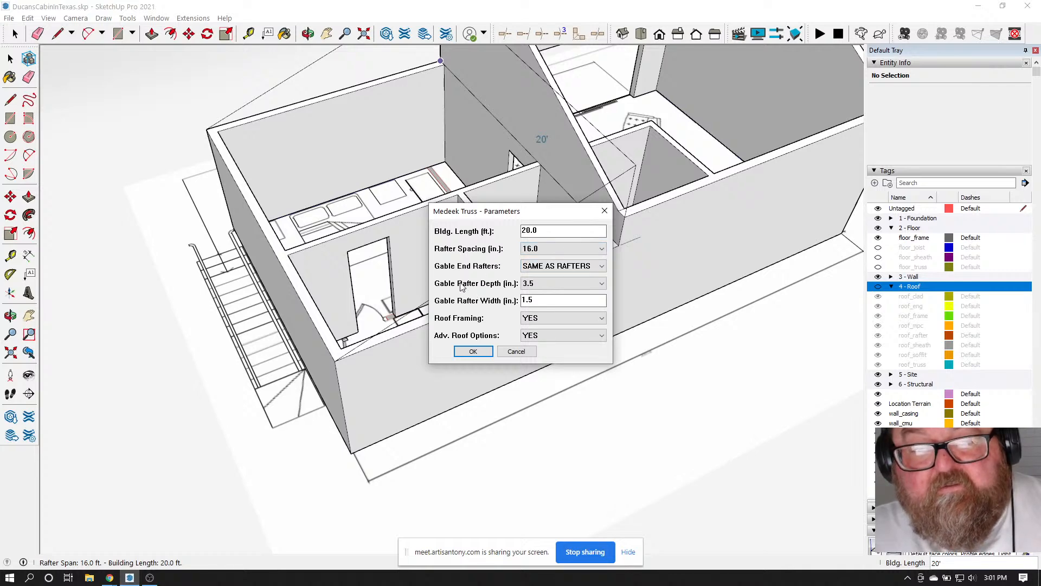
click(469, 351)
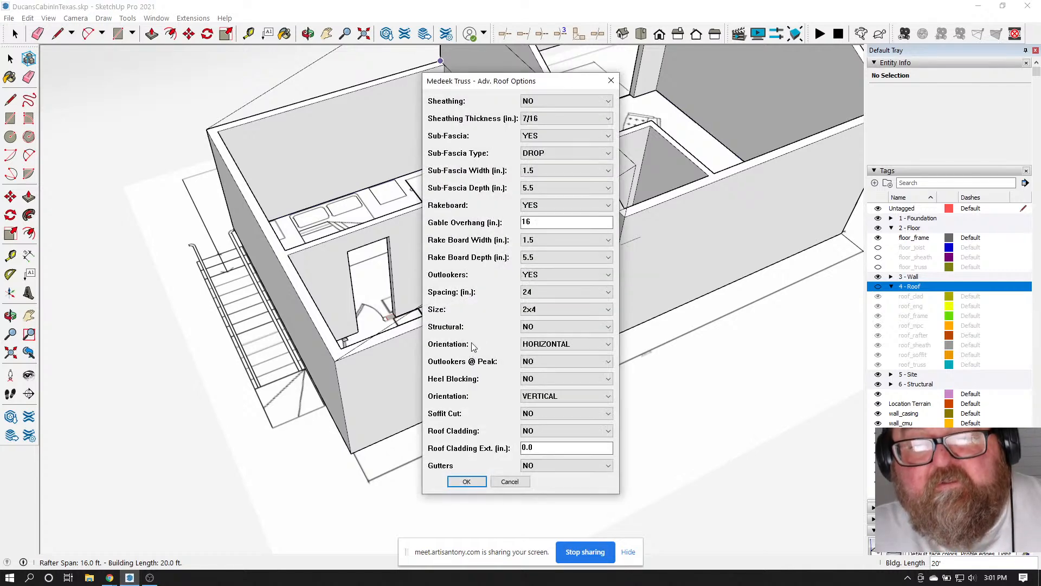
Turn on sheathing in the advanced roof options and generate the shed roof
click(608, 101)
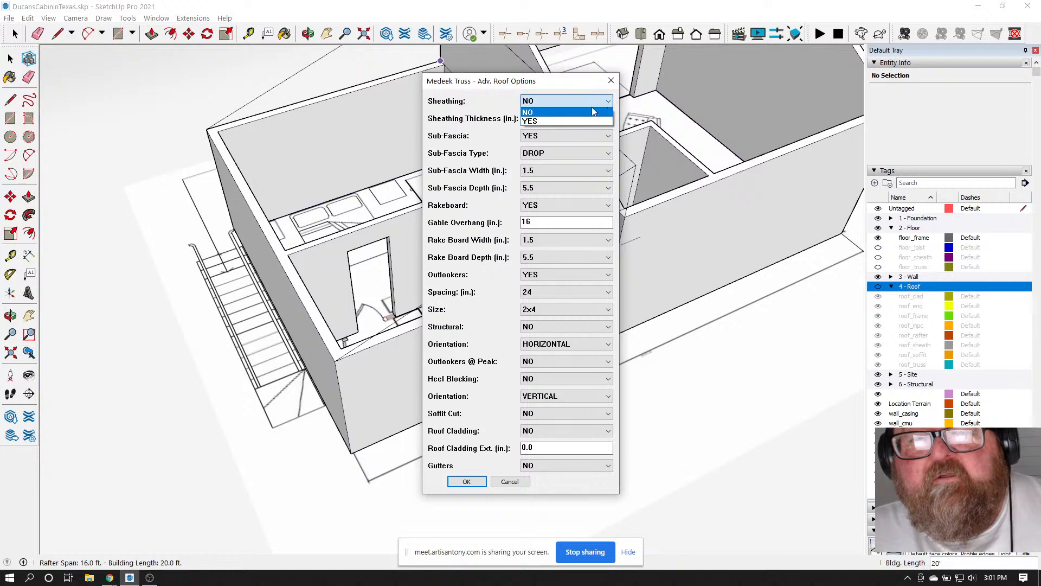
click(580, 118)
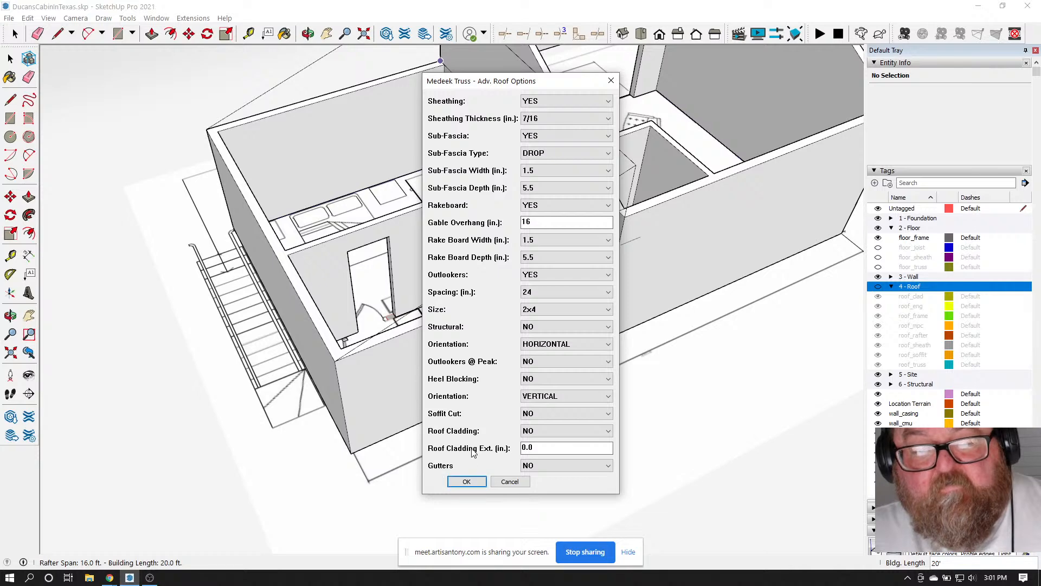
click(468, 482)
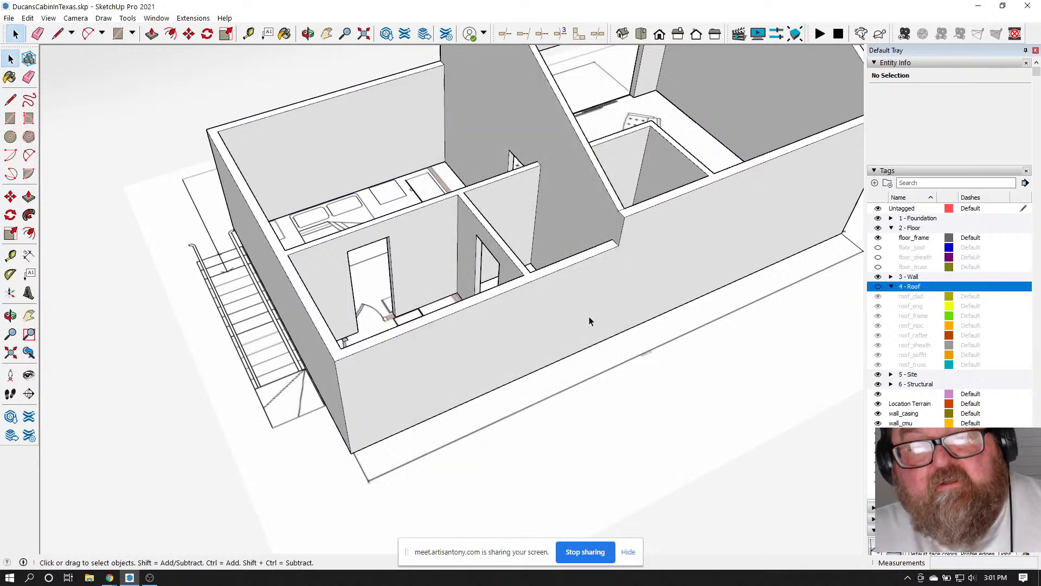
Examine the cabin from above and from lower angles, checking the lowered wing for the generated shed roof
scroll(590, 321, down, 2)
scroll(465, 264, down, 5)
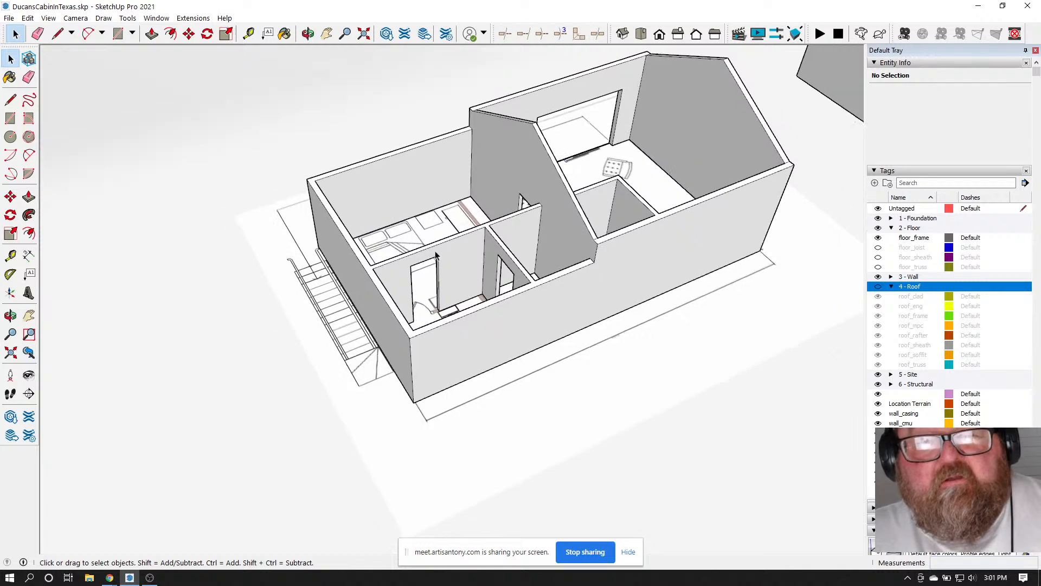
scroll(527, 205, up, 3)
scroll(526, 205, up, 2)
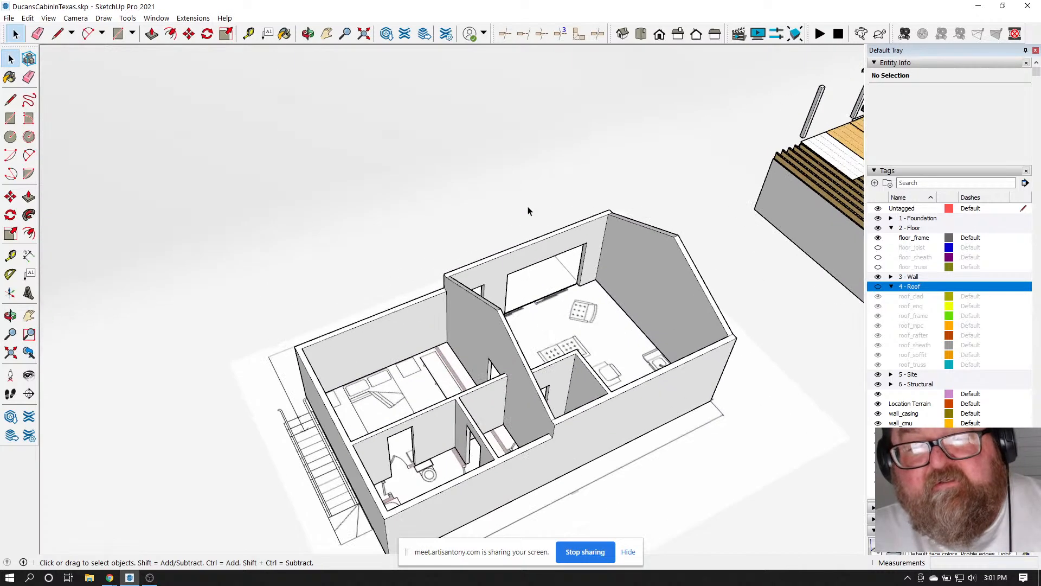
click(307, 34)
drag(488, 307, 488, 179)
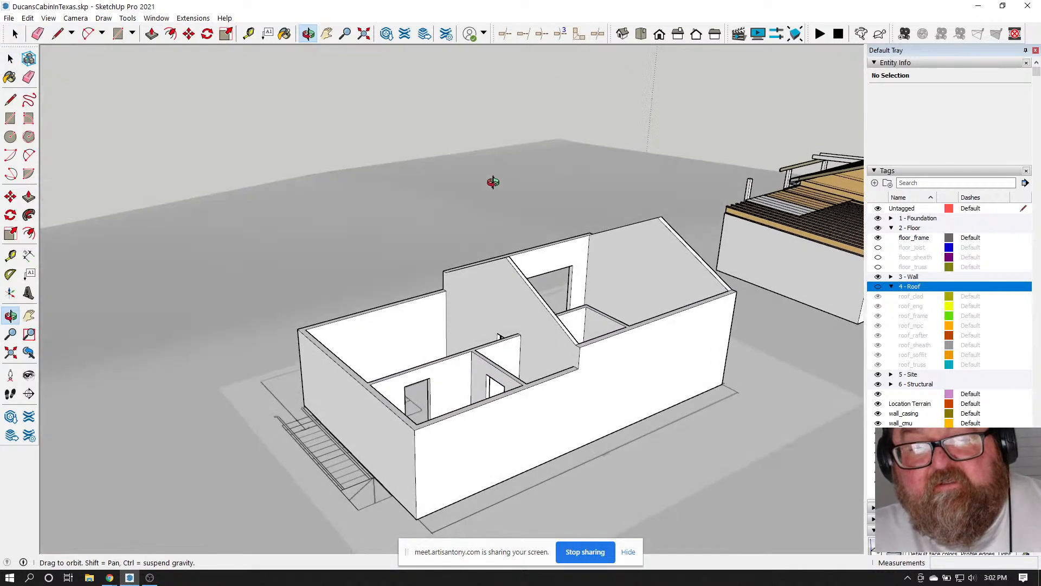
scroll(508, 346, up, 3)
scroll(530, 291, down, 4)
scroll(465, 418, up, 4)
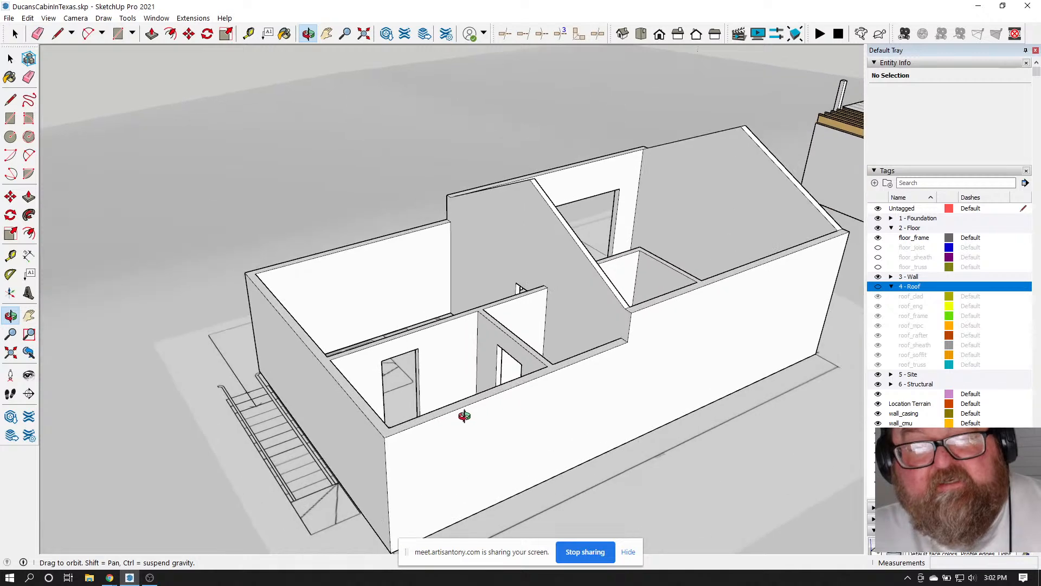
scroll(461, 392, down, 4)
scroll(450, 352, up, 2)
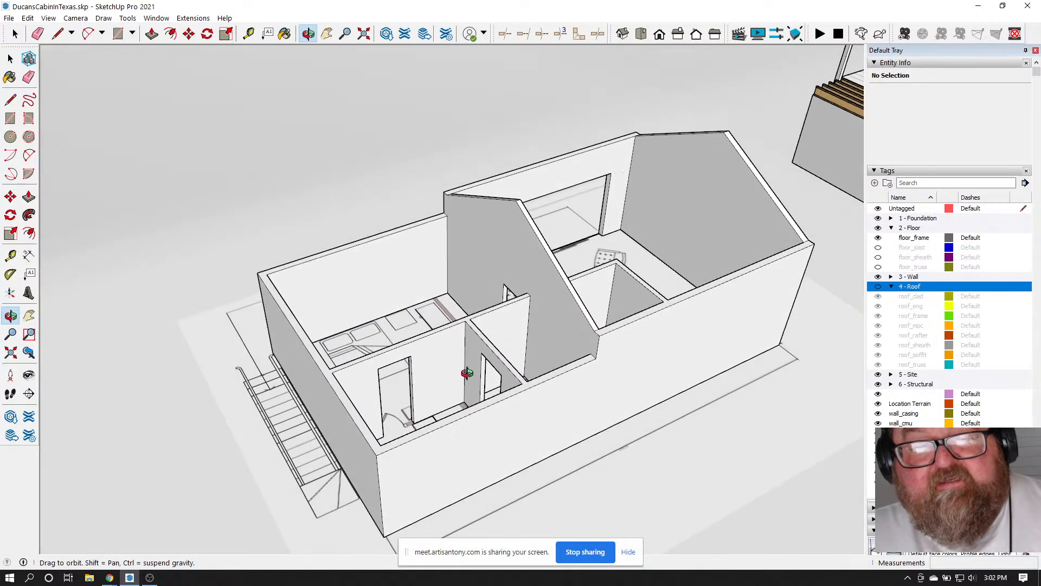
Start another shed roof rafter assembly and mark its 16' by 20' footprint from the wing's outer corner to the gabled partition
click(193, 18)
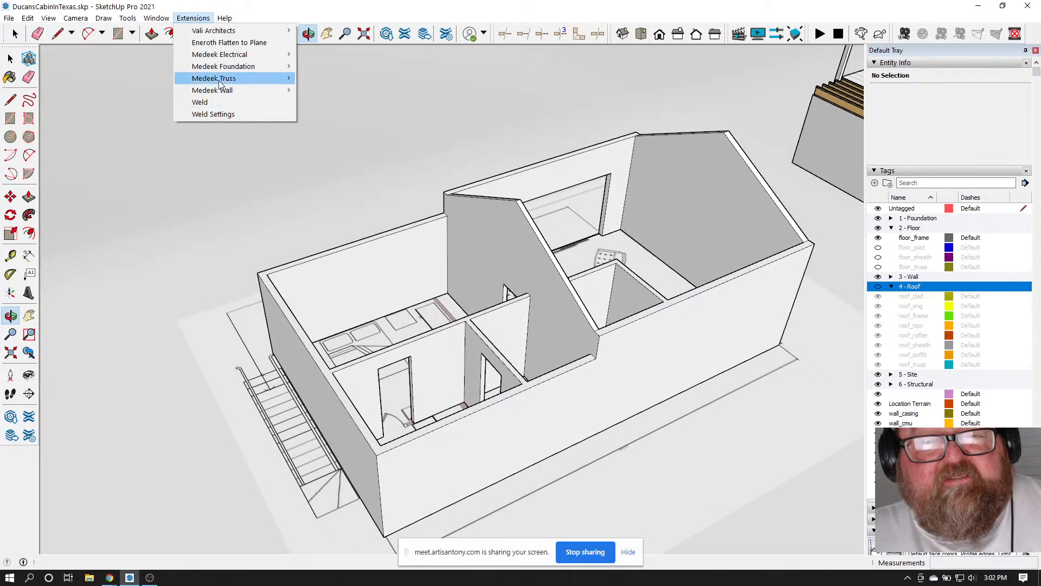
mouse_move(220, 82)
click(332, 114)
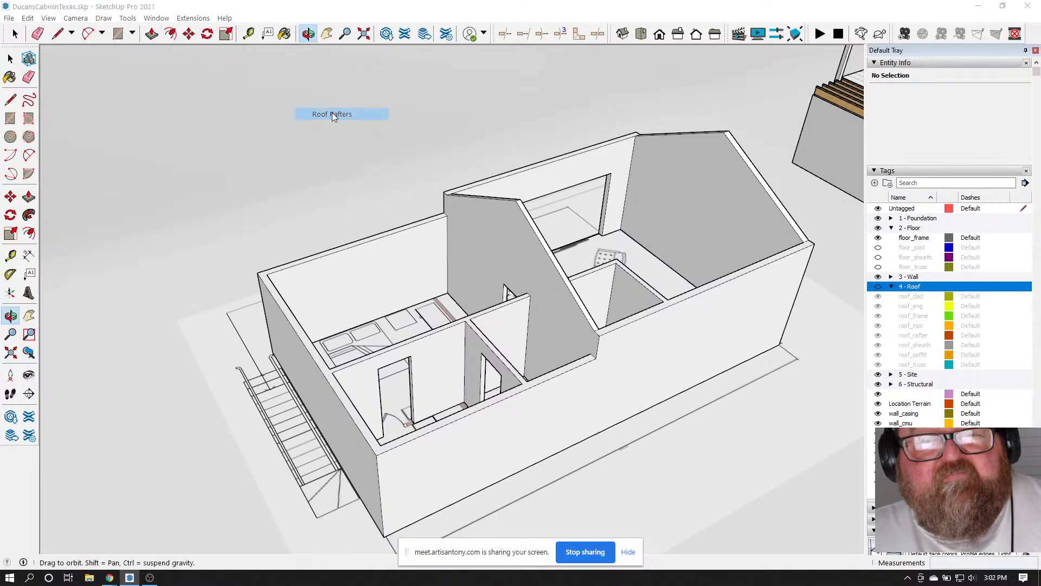
click(478, 299)
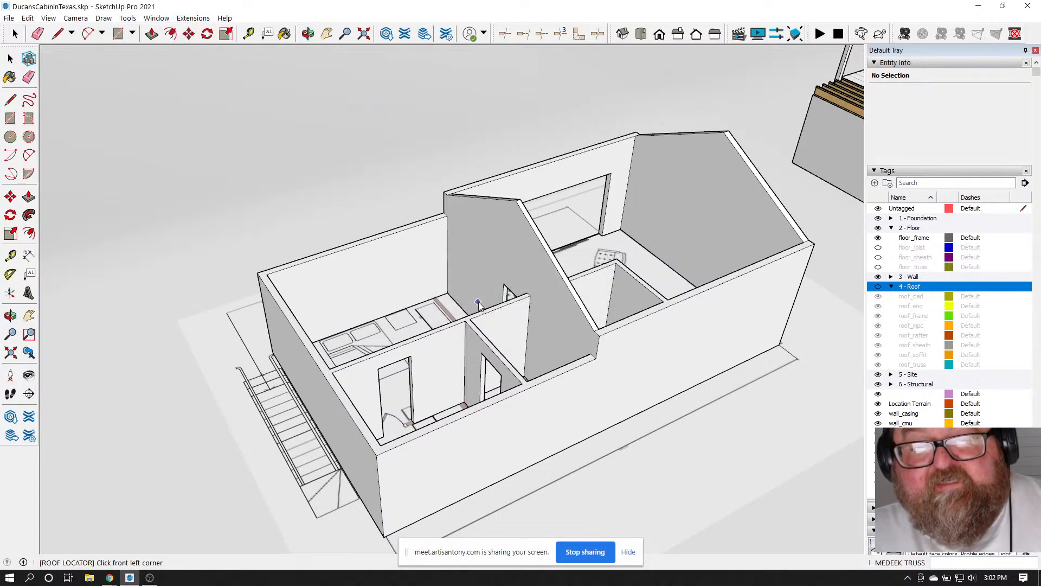
click(378, 456)
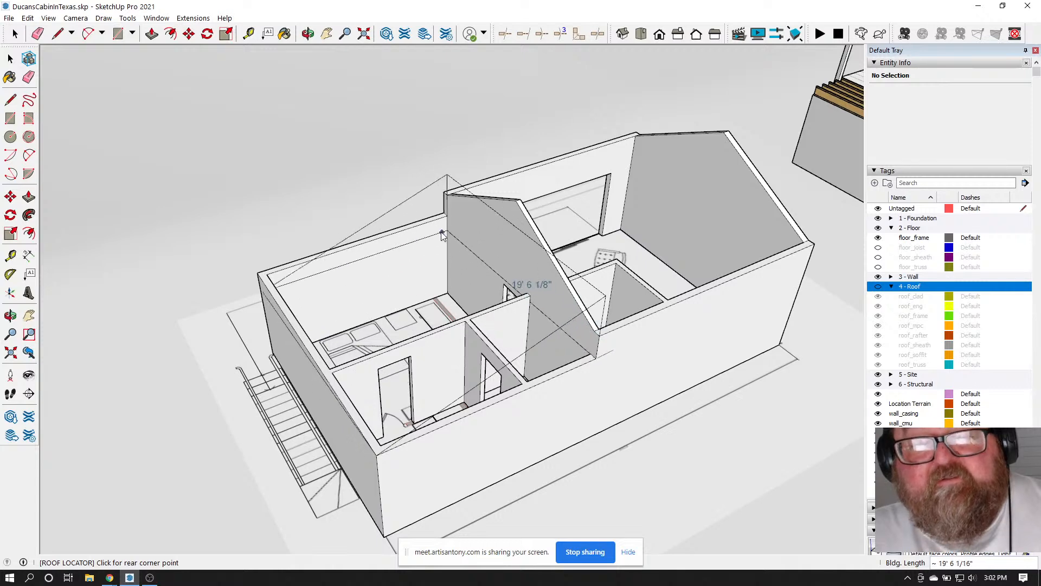
click(448, 212)
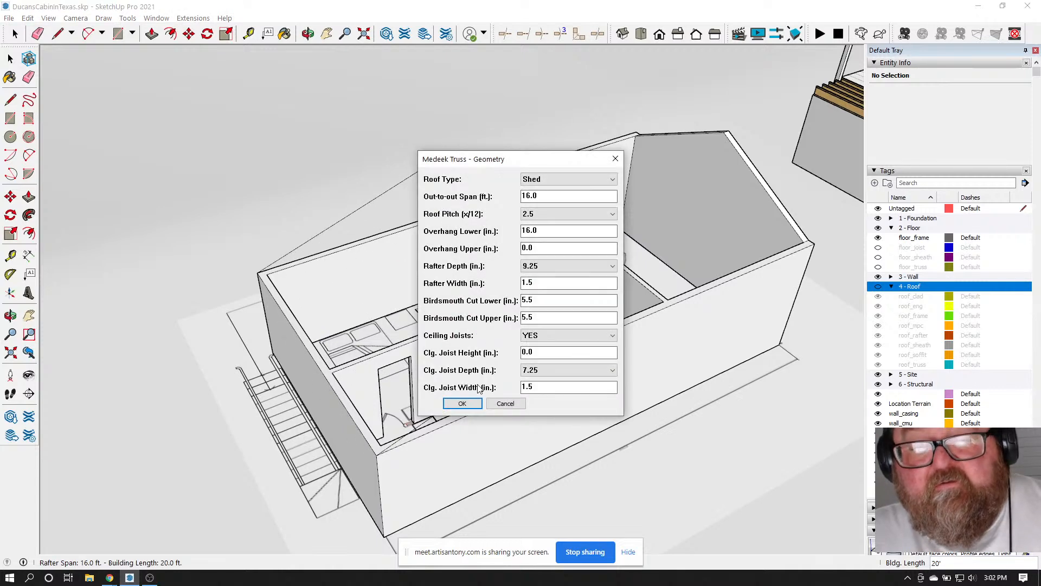
Accept the shed roof geometry and remaining parameters to generate the assembly, and turn on the 4 - Roof tag group
click(466, 403)
click(474, 351)
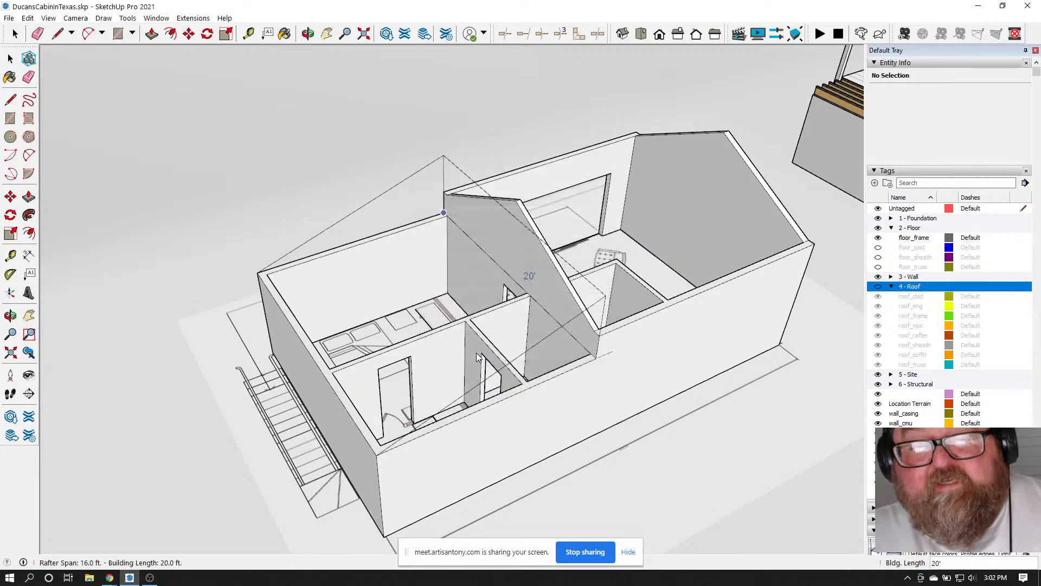
click(463, 481)
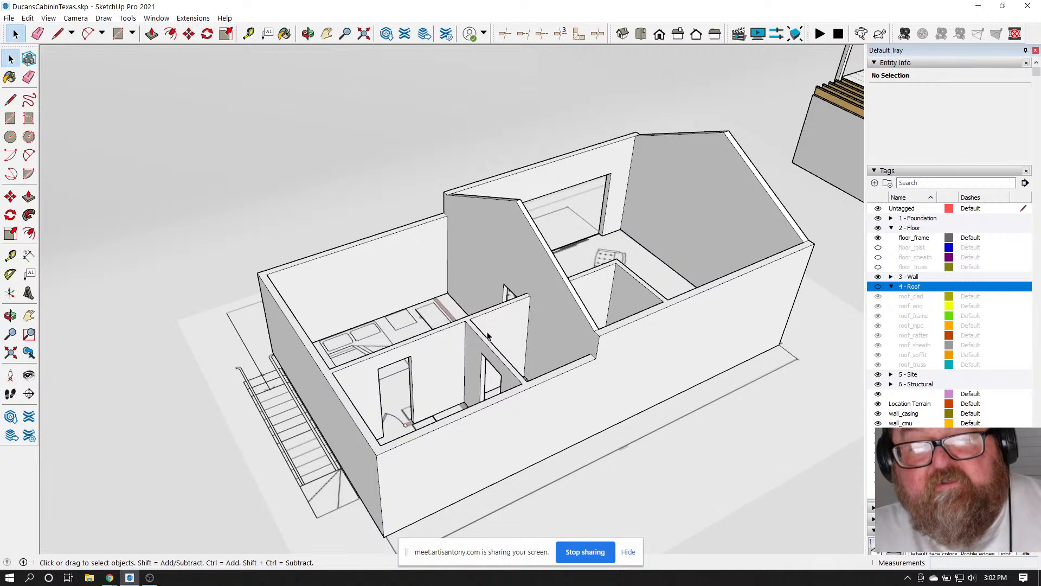
scroll(321, 335, down, 5)
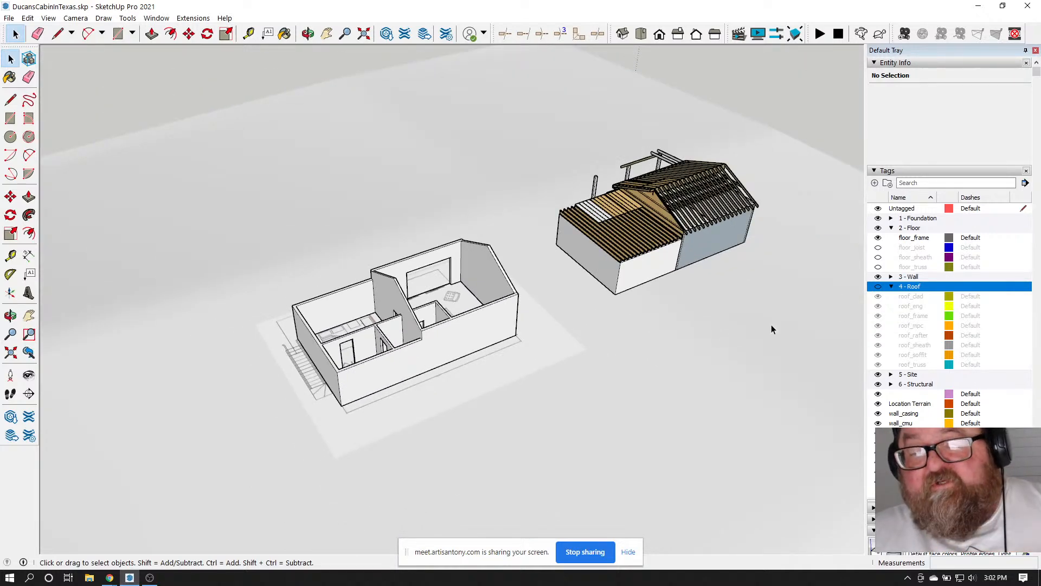
click(878, 286)
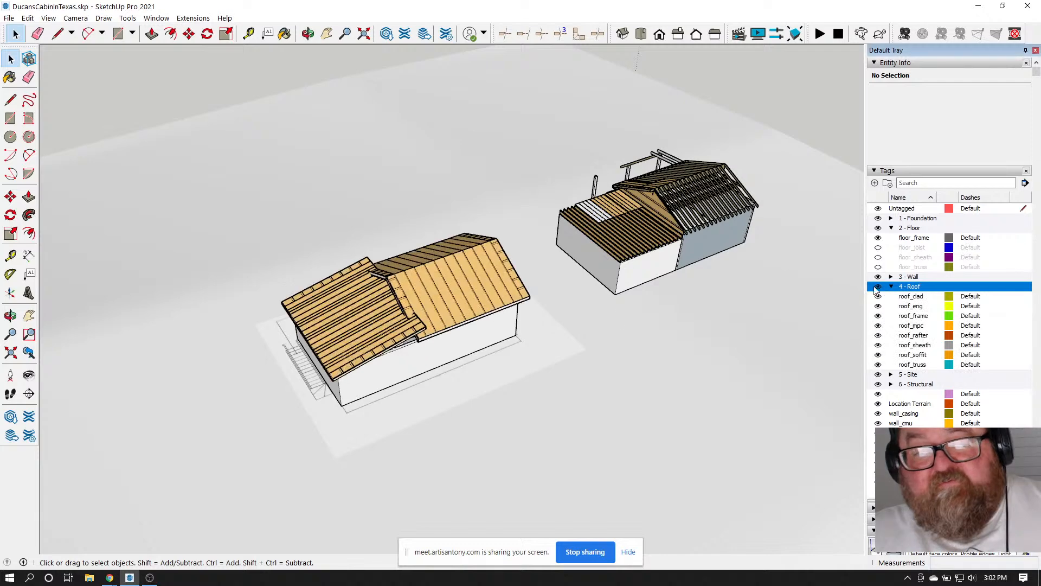
scroll(385, 313, up, 5)
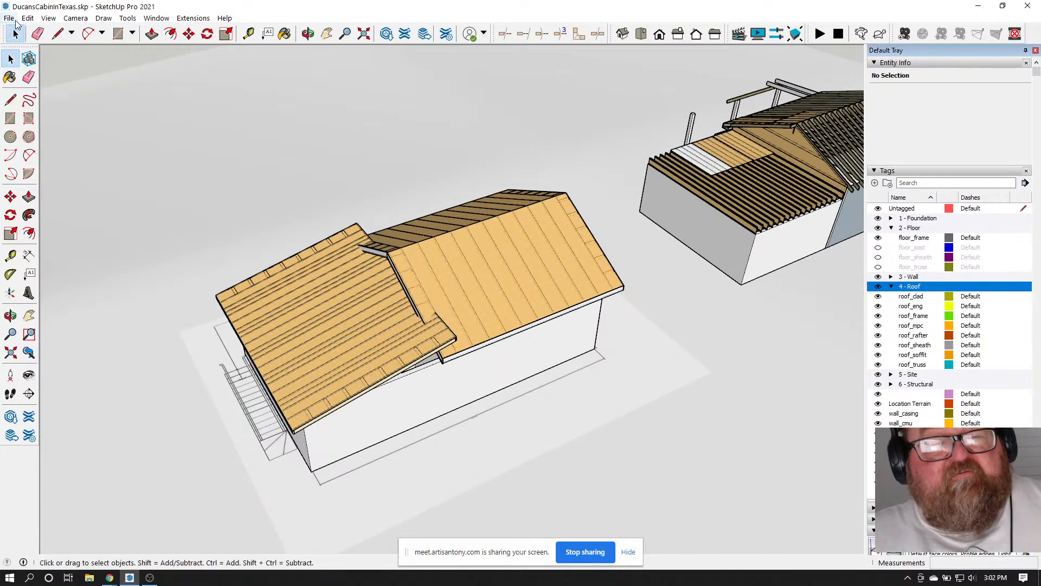
Delete the duplicate shed roof assembly overlapping the other one on the lowered wing
click(9, 18)
click(16, 36)
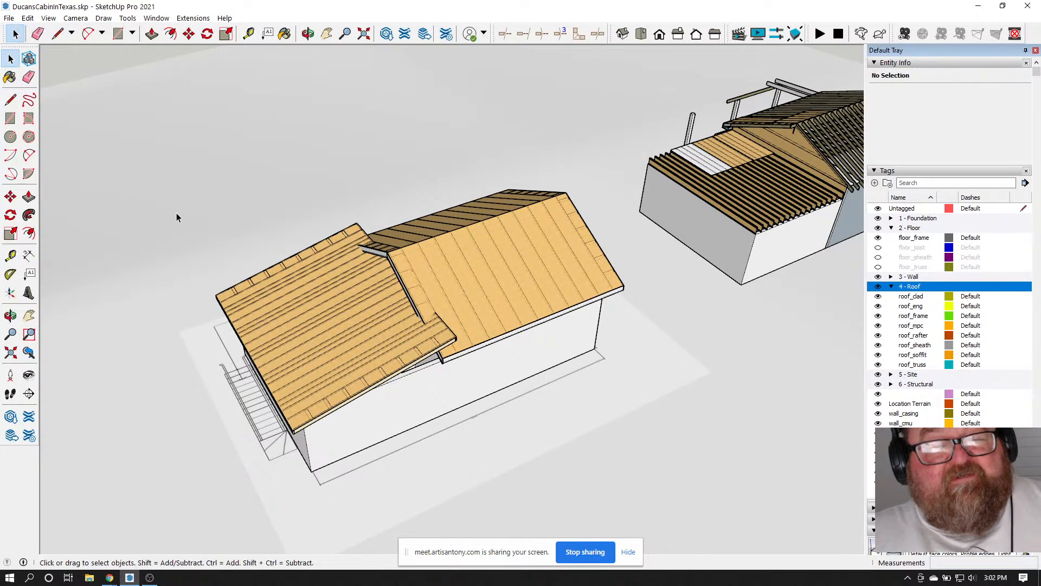
click(269, 273)
key(ctrl+t)
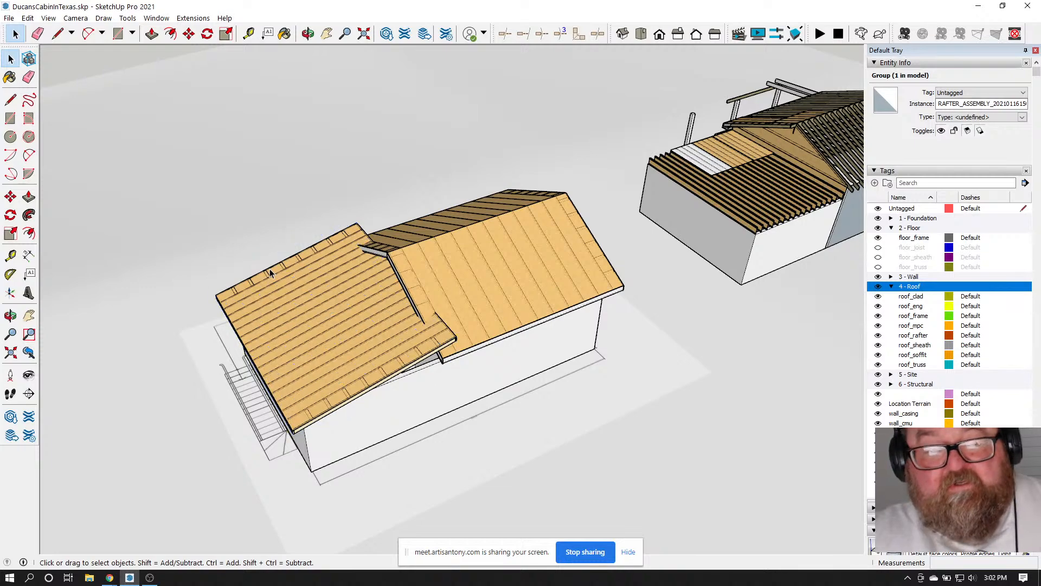
Examine where the wing's shed roof meets the main gable roof, from the end, above and the side
click(308, 34)
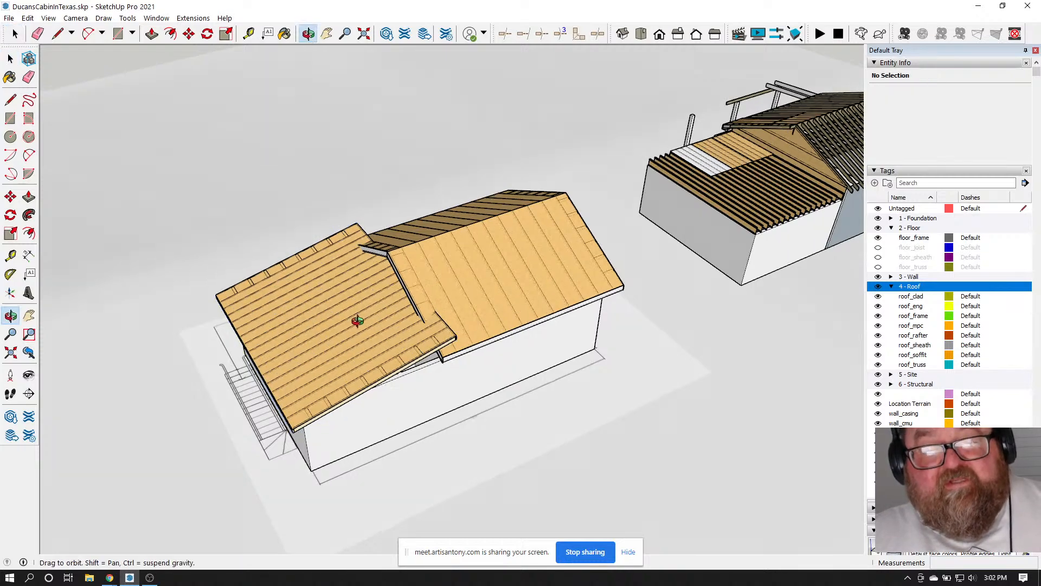
scroll(356, 320, up, 5)
scroll(432, 239, down, 5)
drag(432, 239, 291, 252)
scroll(286, 309, up, 5)
drag(287, 309, 564, 376)
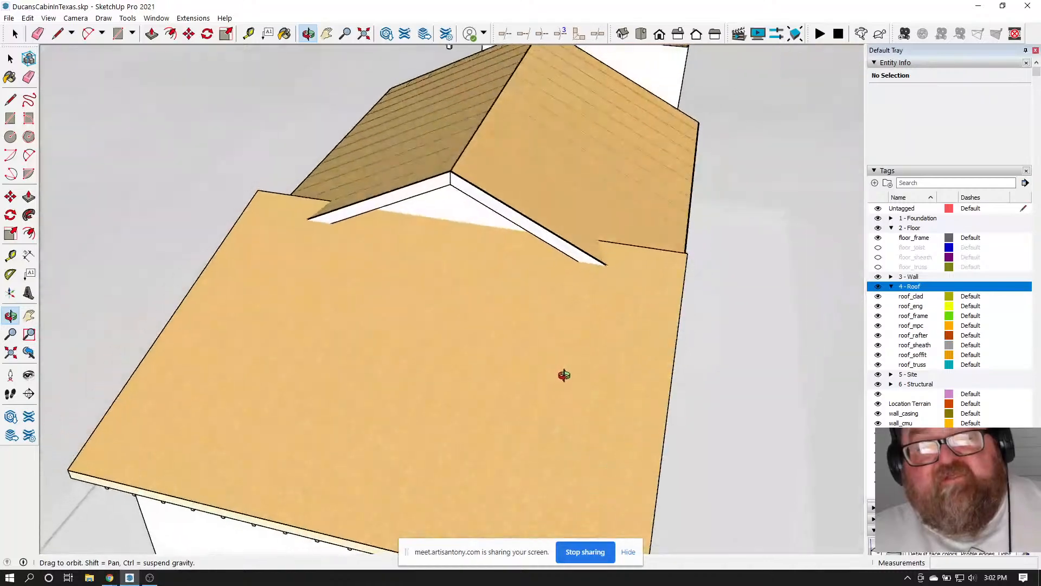
scroll(541, 288, up, 3)
scroll(541, 288, down, 2)
drag(549, 298, 82, 230)
scroll(495, 279, up, 2)
scroll(511, 288, down, 2)
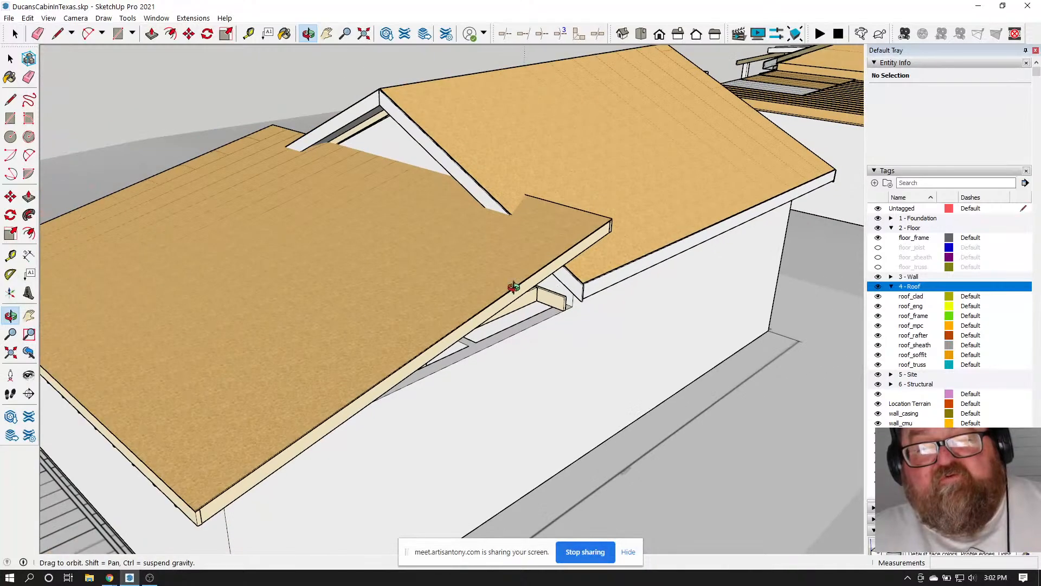
drag(511, 288, 435, 170)
scroll(400, 270, up, 3)
scroll(400, 270, down, 3)
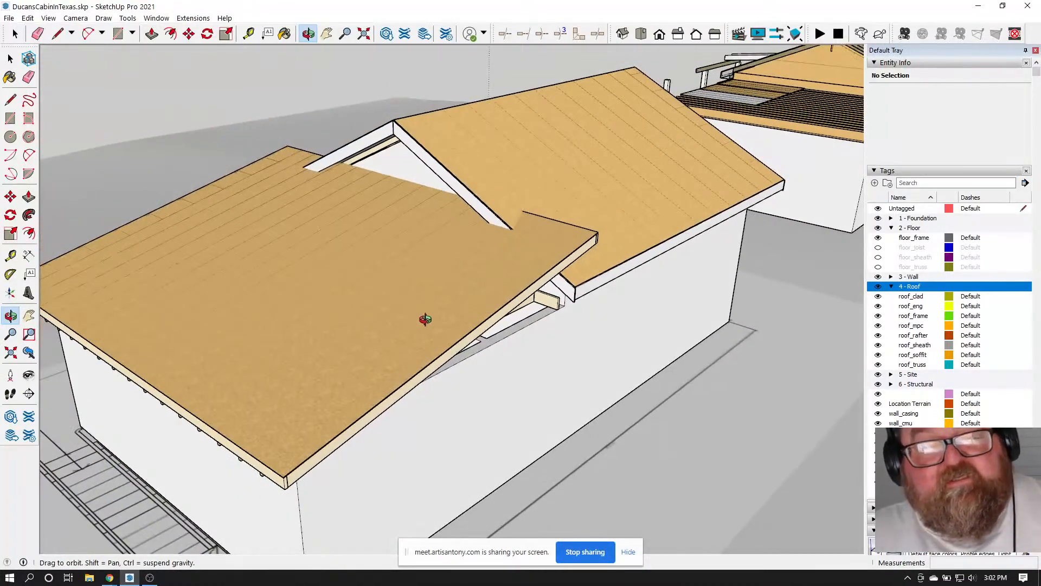
Edit the wing's shed rafter assembly and set its roof pitch to 1:12
click(15, 33)
click(424, 266)
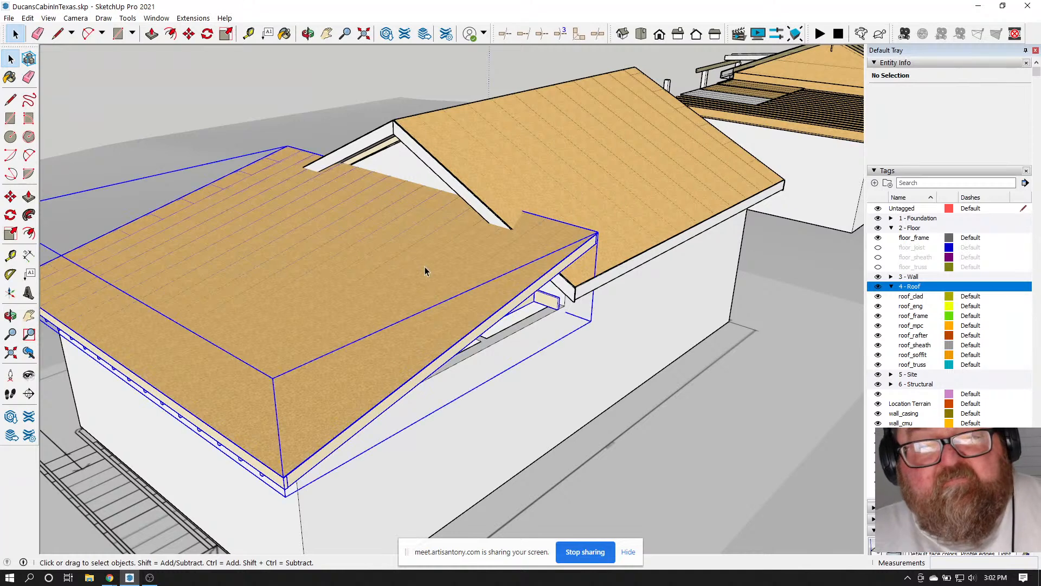
right_click(424, 265)
click(449, 469)
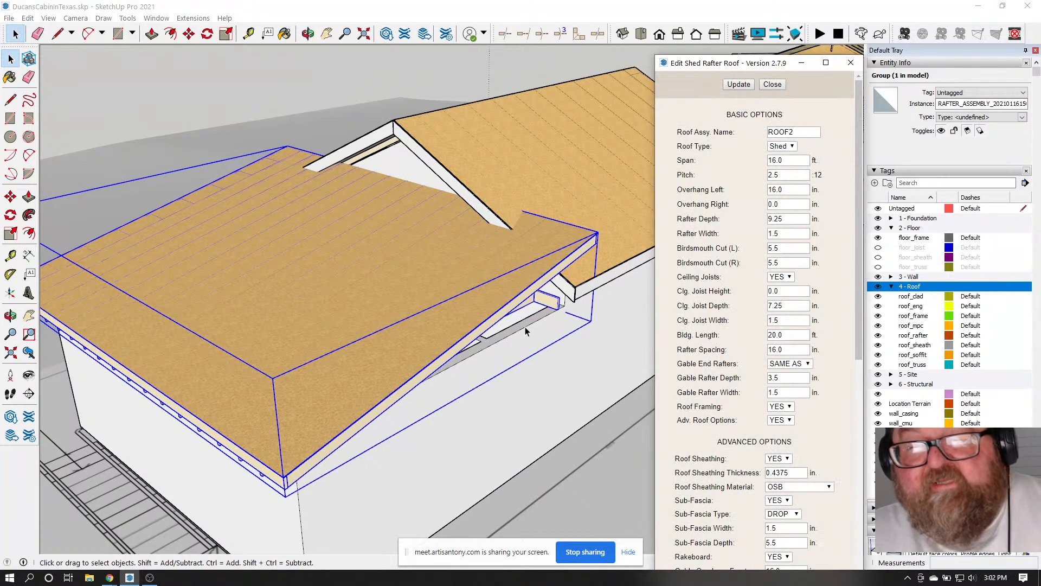
click(770, 176)
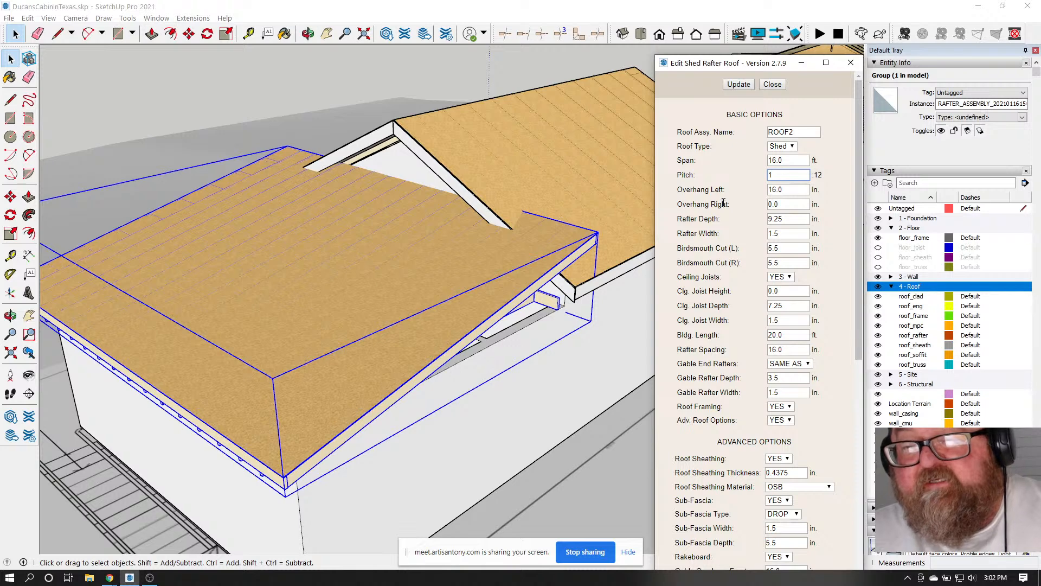
text(1)
click(738, 84)
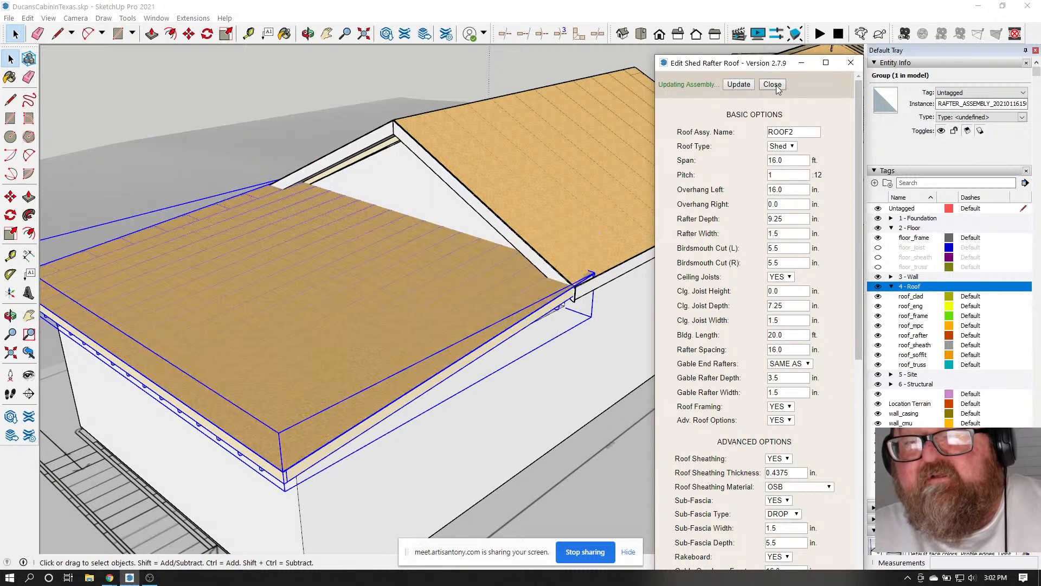
click(772, 84)
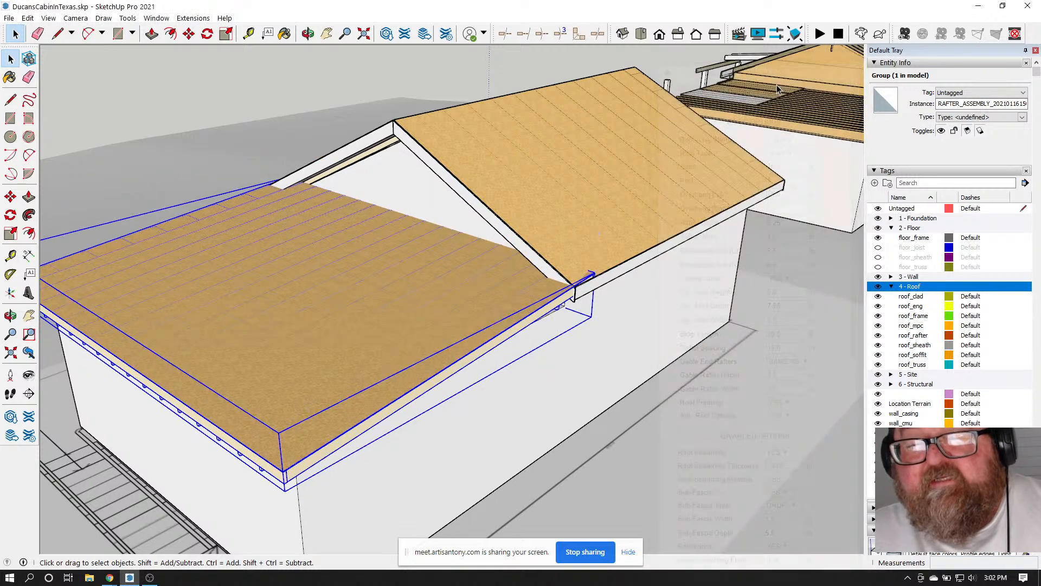
Edit the shed rafter assembly again and set its roof pitch to .5:12
click(308, 33)
drag(331, 211, 439, 240)
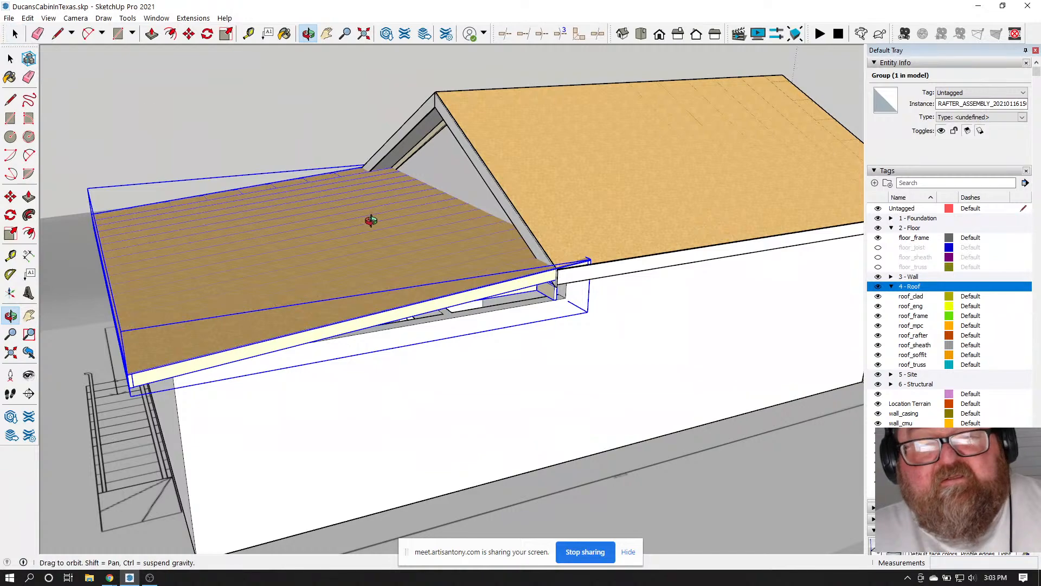
mouse_move(376, 237)
mouse_down()
mouse_move(400, 175)
mouse_move(478, 158)
mouse_move(374, 161)
mouse_move(365, 235)
mouse_move(411, 255)
mouse_move(688, 302)
mouse_move(358, 237)
mouse_move(676, 244)
mouse_move(221, 237)
mouse_move(467, 226)
mouse_move(618, 253)
mouse_move(385, 239)
mouse_up()
key(space)
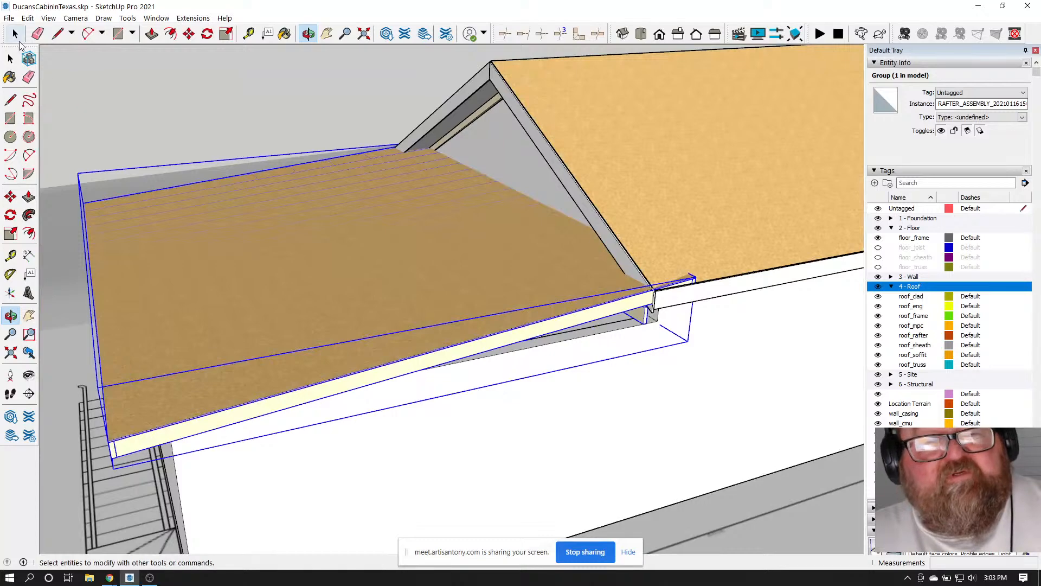
right_click(425, 210)
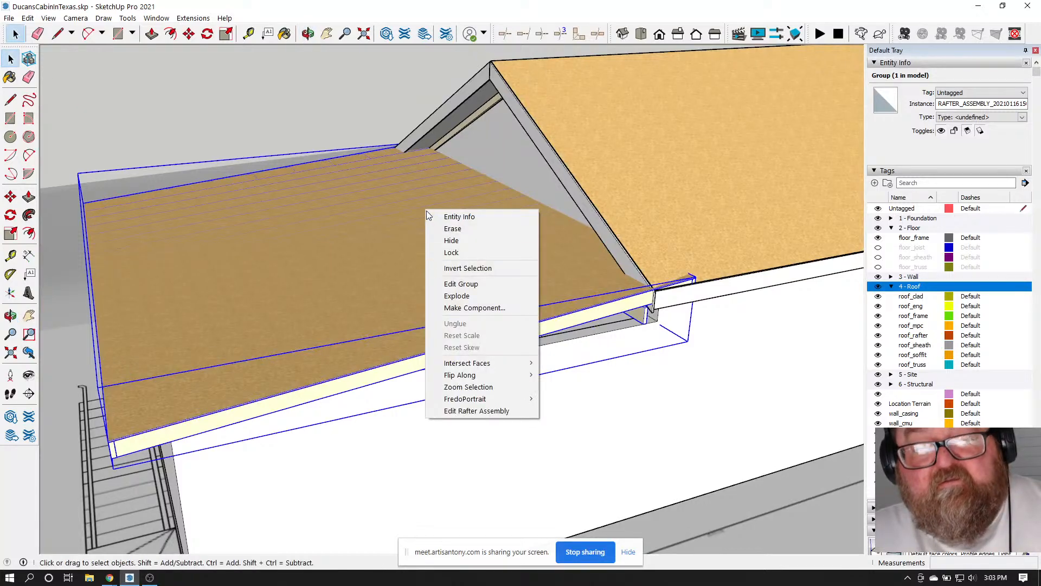
click(473, 409)
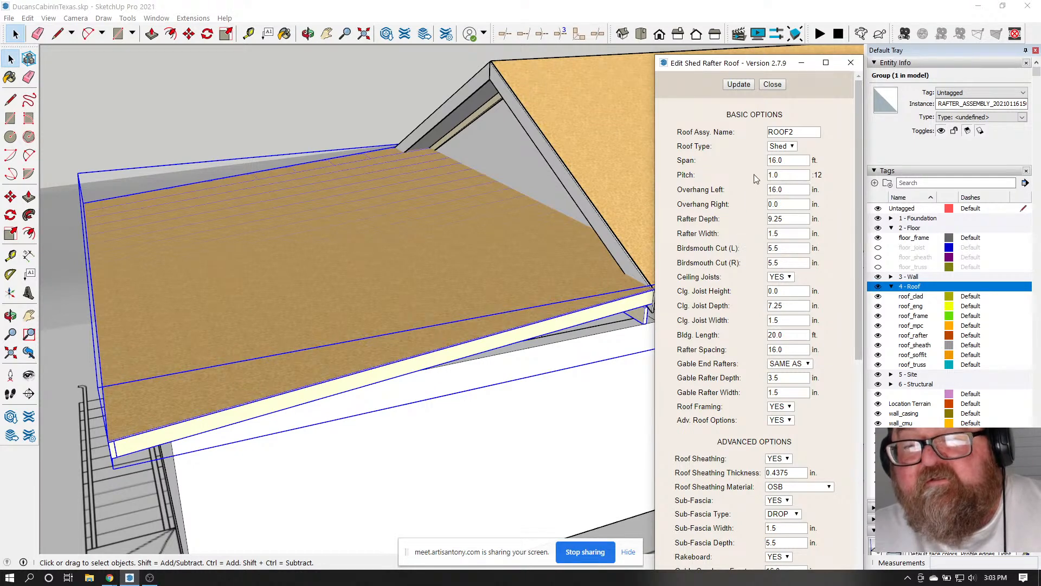
click(781, 176)
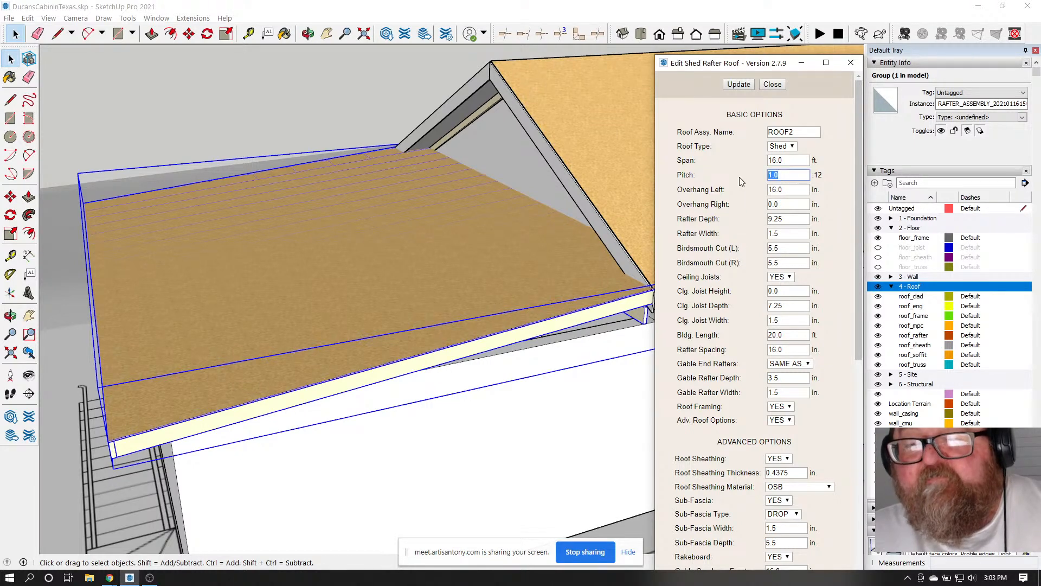
text(.5)
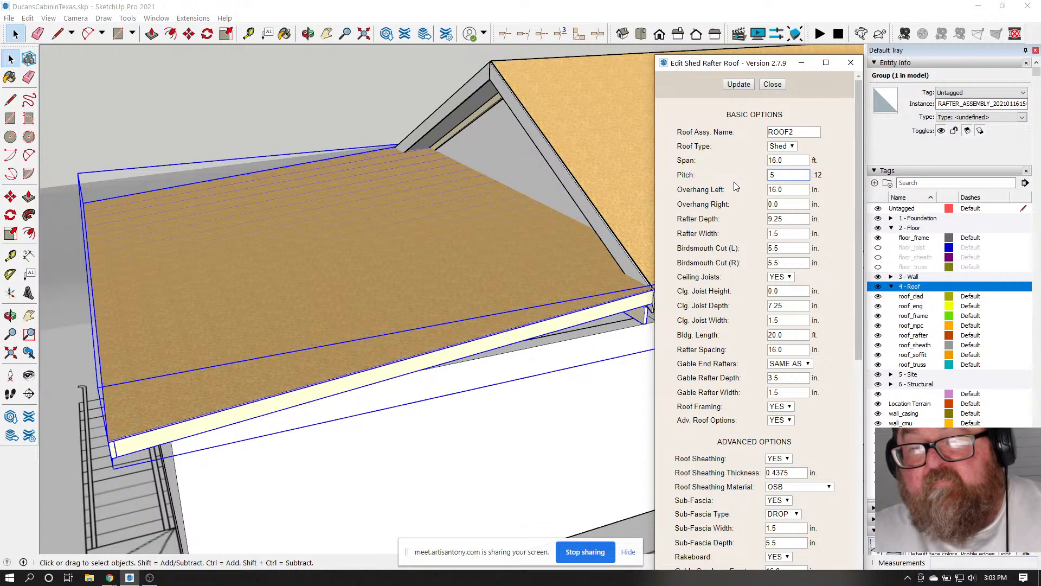
click(740, 85)
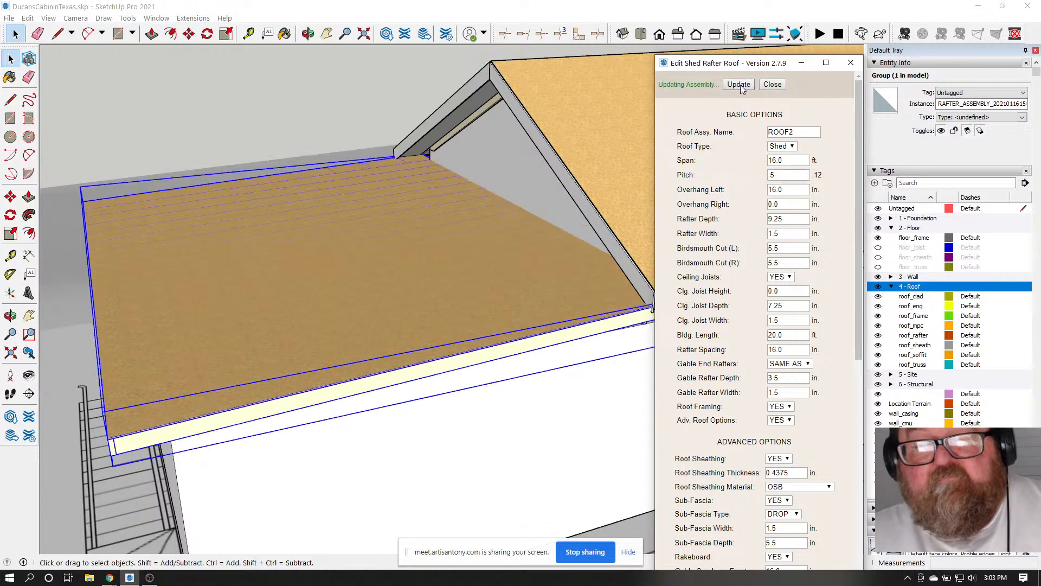
Set the shed roof's left overhang to 0 in. and update the assembly
middle_drag(436, 246, 477, 226)
scroll(401, 247, up, 10)
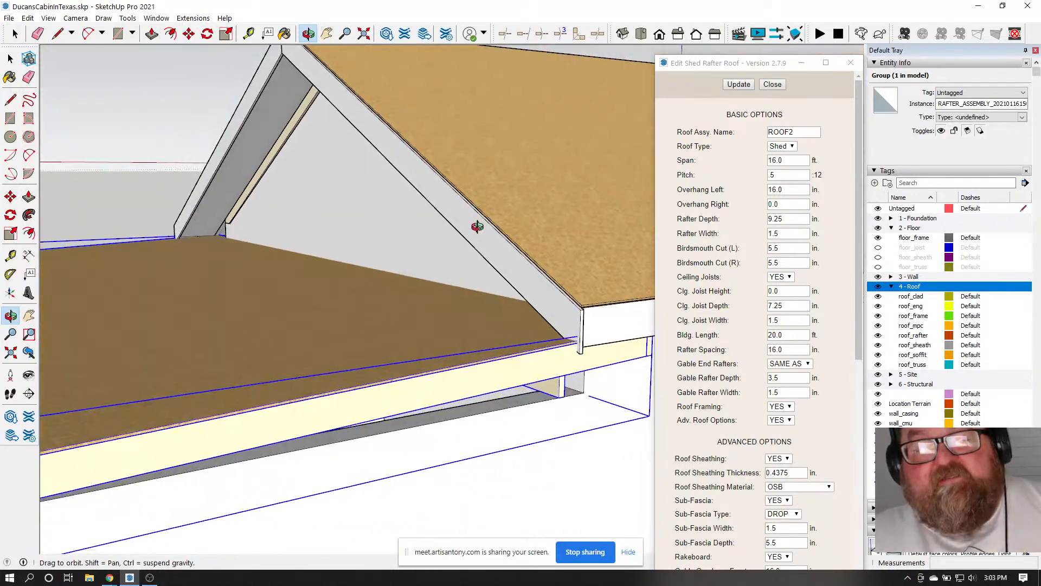
middle_drag(519, 316, 576, 360)
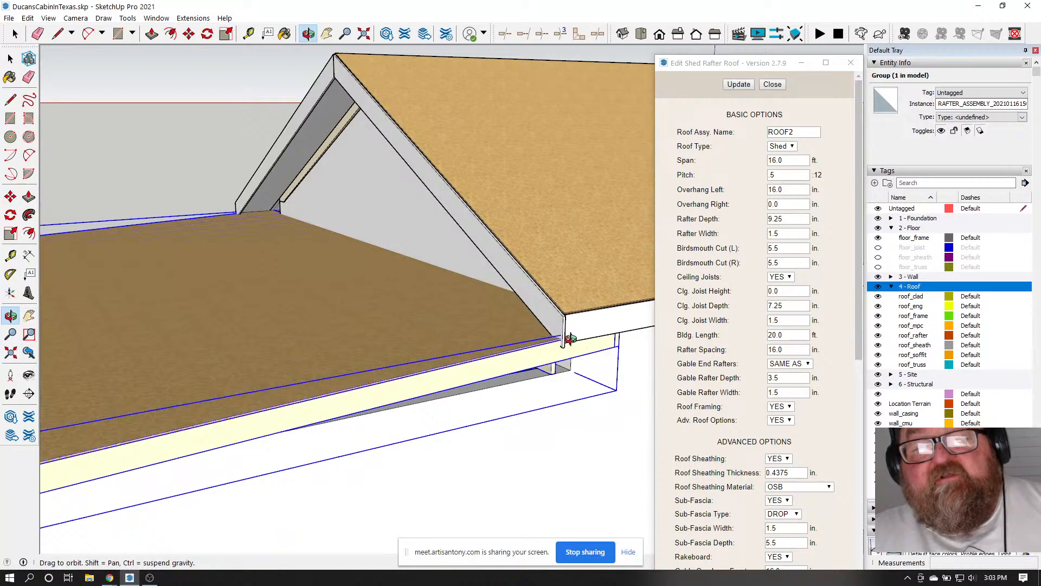
middle_drag(457, 342, 400, 391)
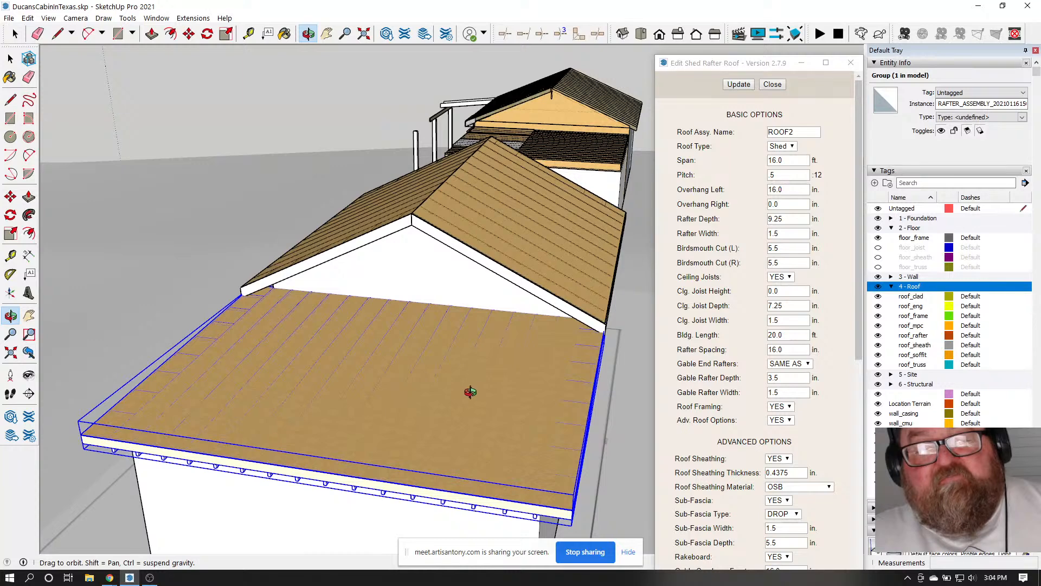
mouse_move(467, 391)
middle_down()
mouse_move(407, 409)
mouse_move(460, 400)
middle_up()
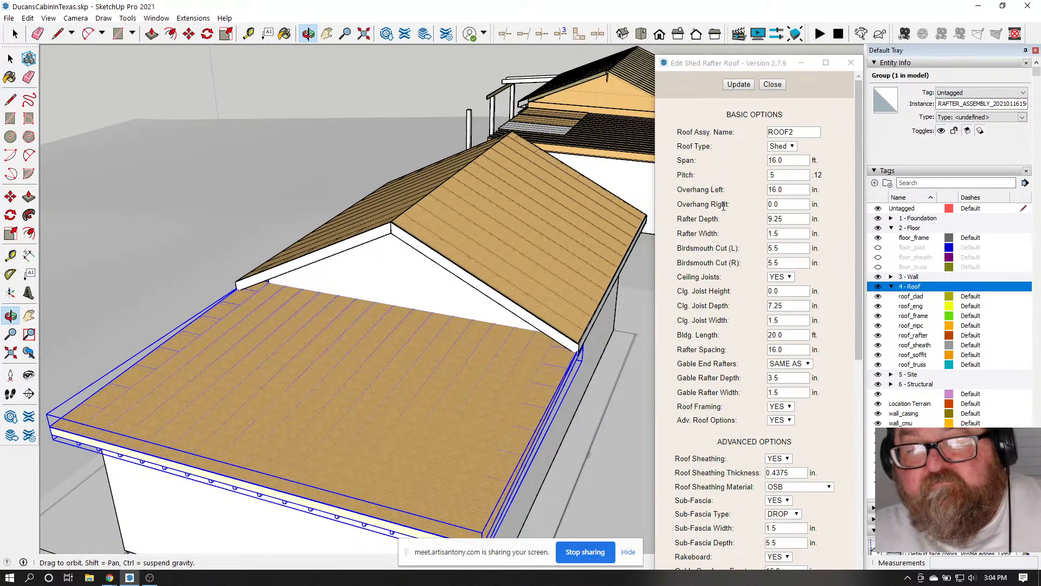
drag(806, 191, 730, 190)
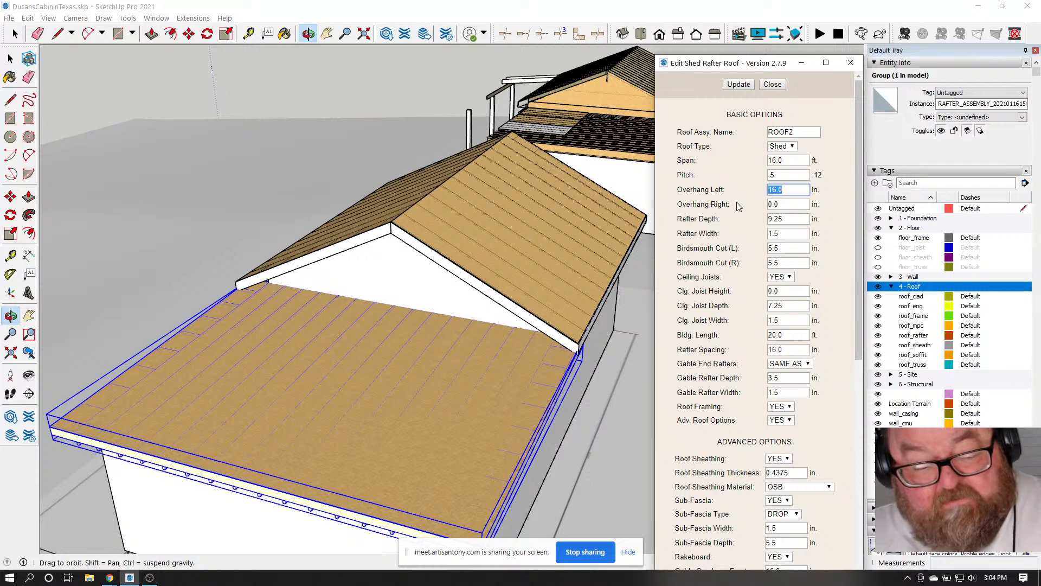
text(0)
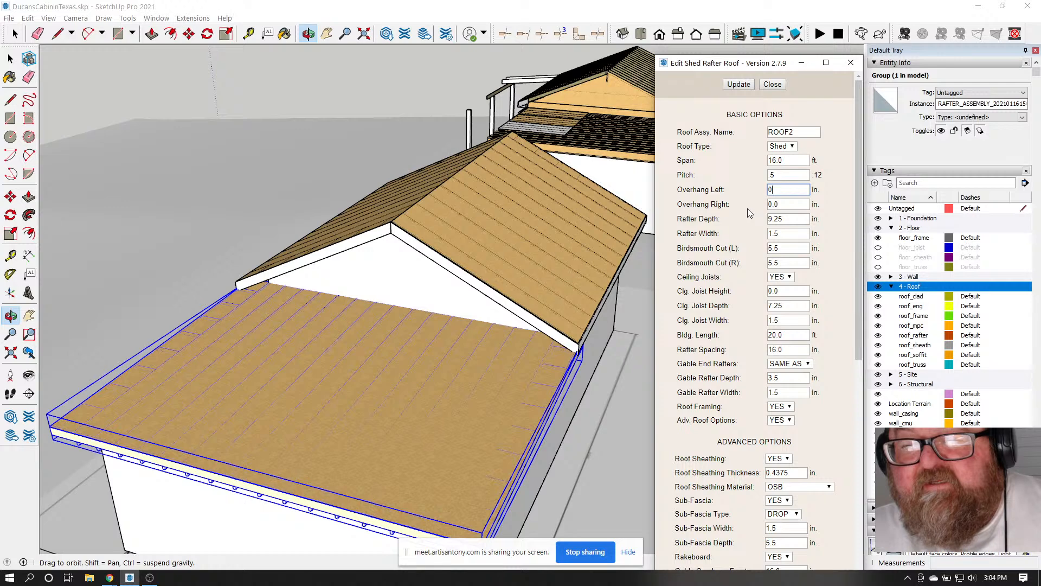
click(739, 86)
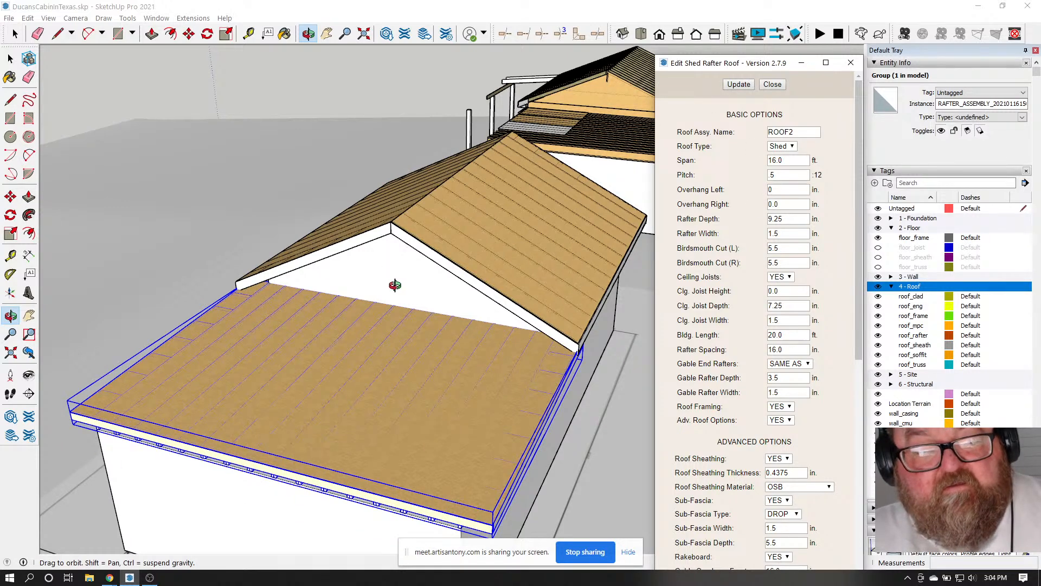
Examine the shed roof's lower eave and its junction with the gable wall from several angles
drag(488, 342, 428, 302)
scroll(163, 301, up, 5)
scroll(163, 301, down, 5)
scroll(309, 286, up, 3)
scroll(309, 286, down, 3)
drag(310, 286, 224, 302)
scroll(342, 326, up, 4)
scroll(343, 325, down, 3)
scroll(271, 298, up, 3)
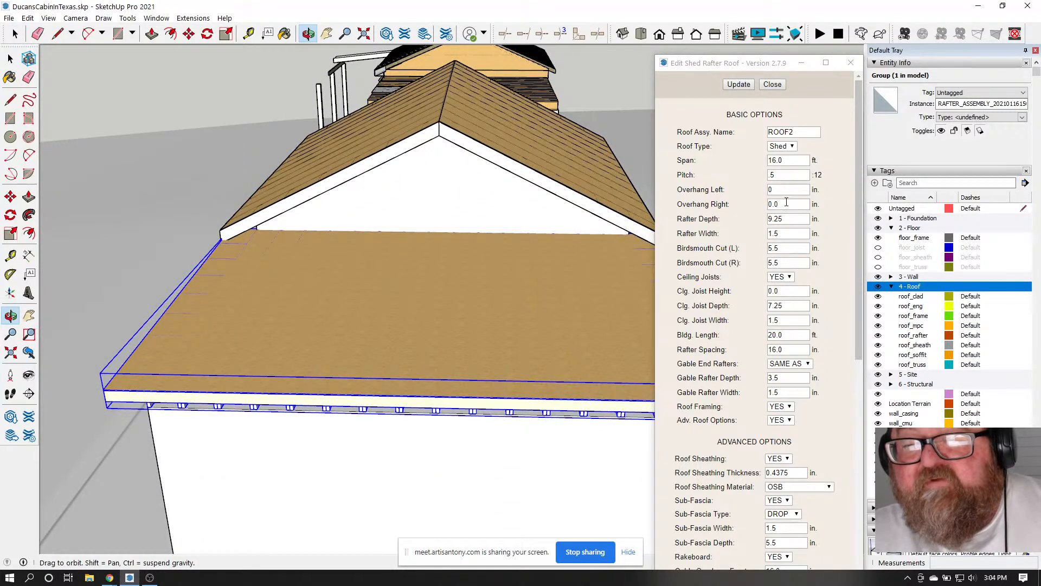
scroll(603, 234, down, 3)
drag(513, 331, 390, 364)
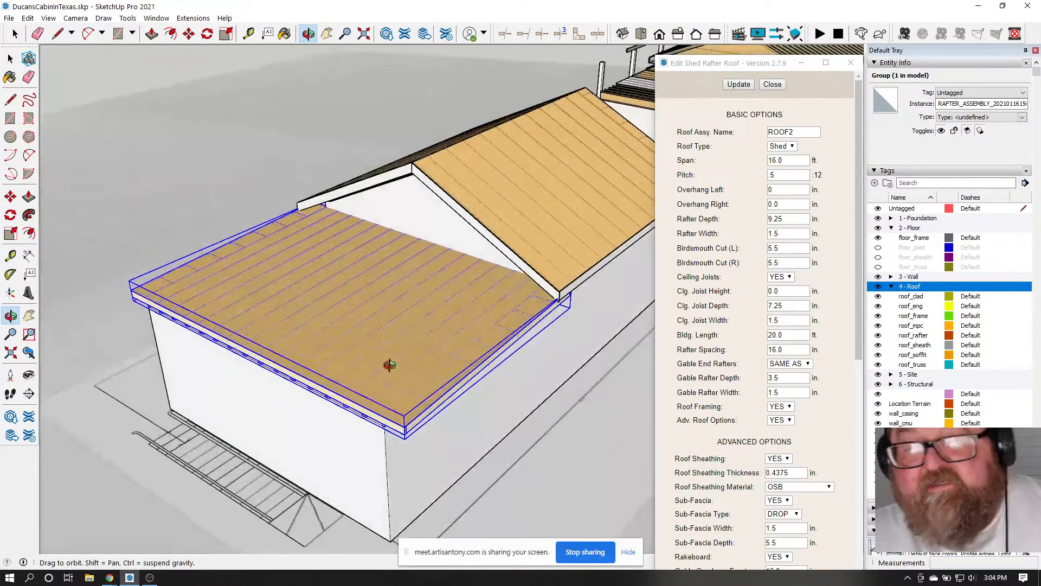
Set the shed roof's left overhang to 16 in. and update the assembly
click(782, 188)
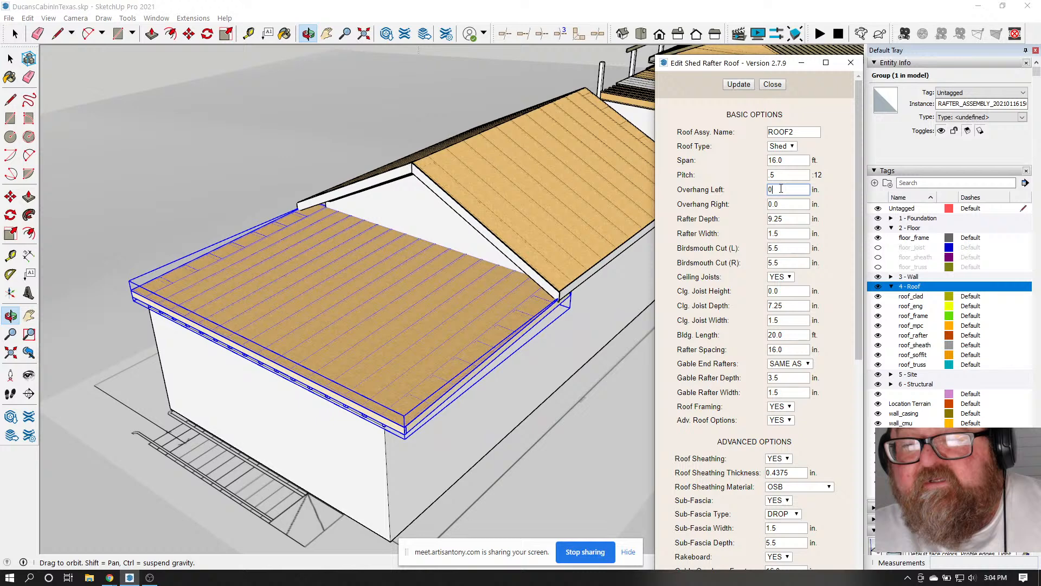
text(16)
click(753, 207)
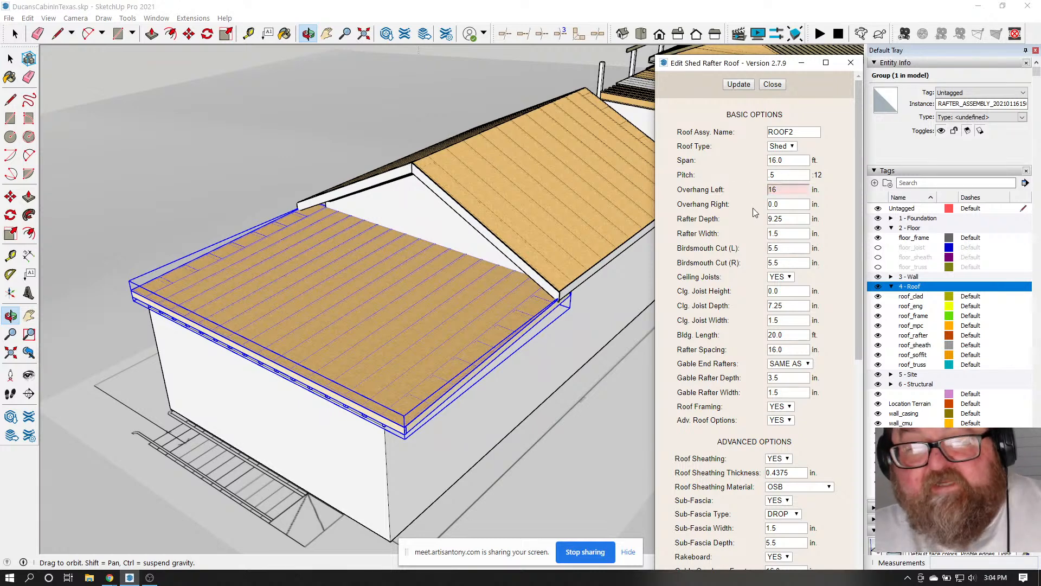
click(741, 85)
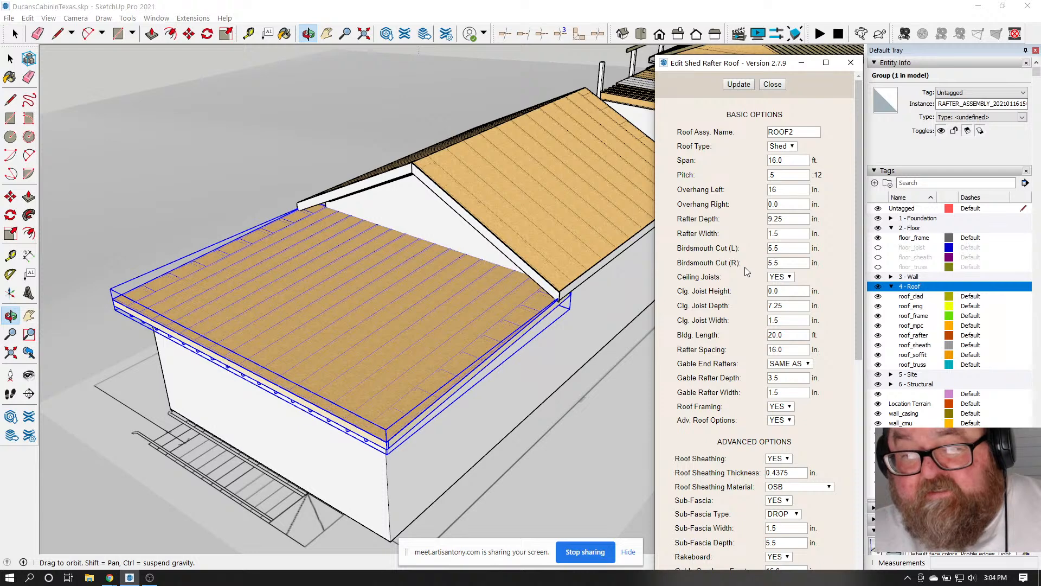
Set the shed roof's front and back gable overhangs to 0 in. and update the assembly
scroll(721, 289, down, 1)
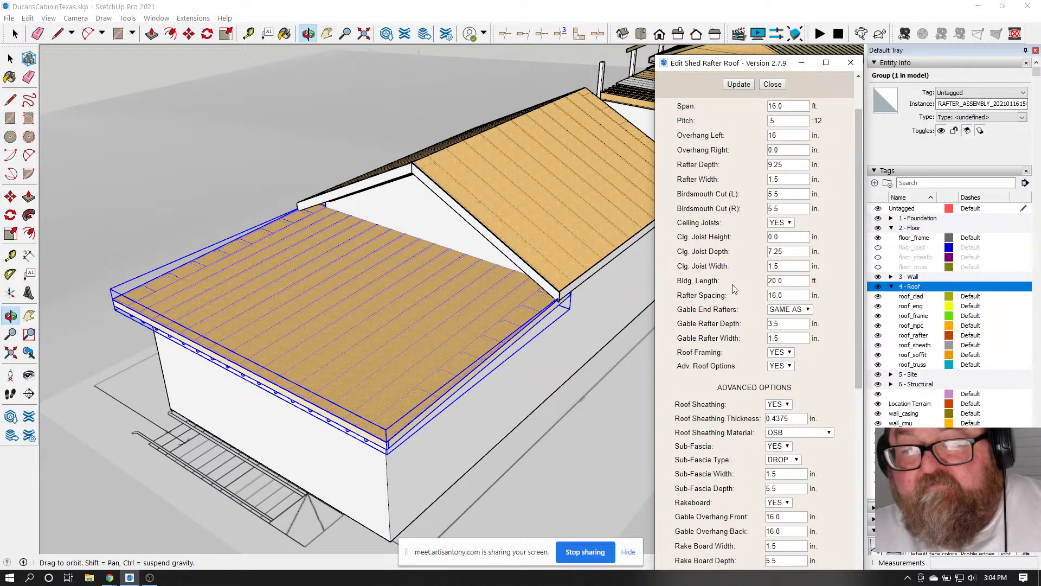
scroll(695, 334, down, 4)
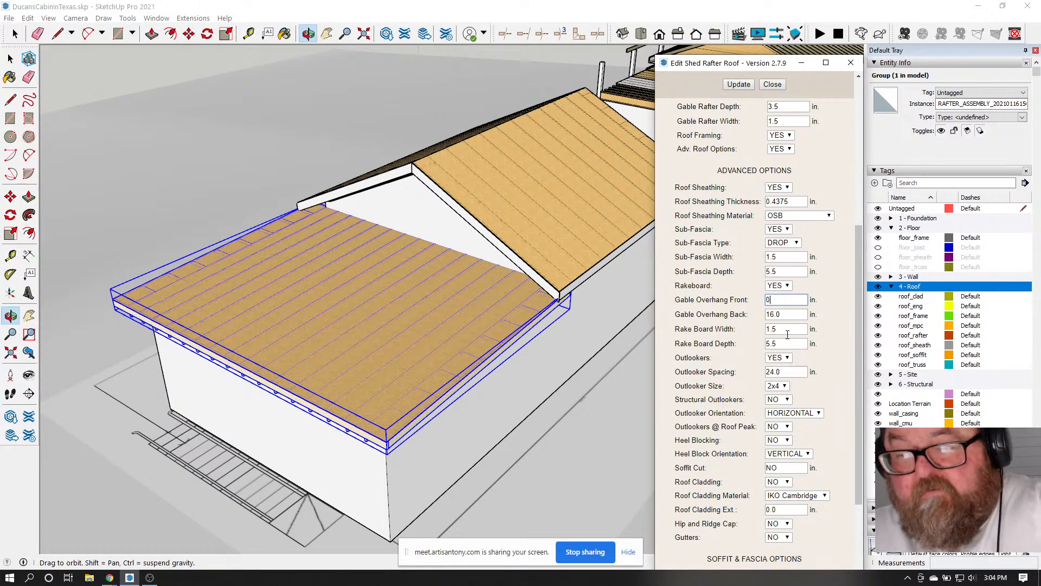
click(782, 315)
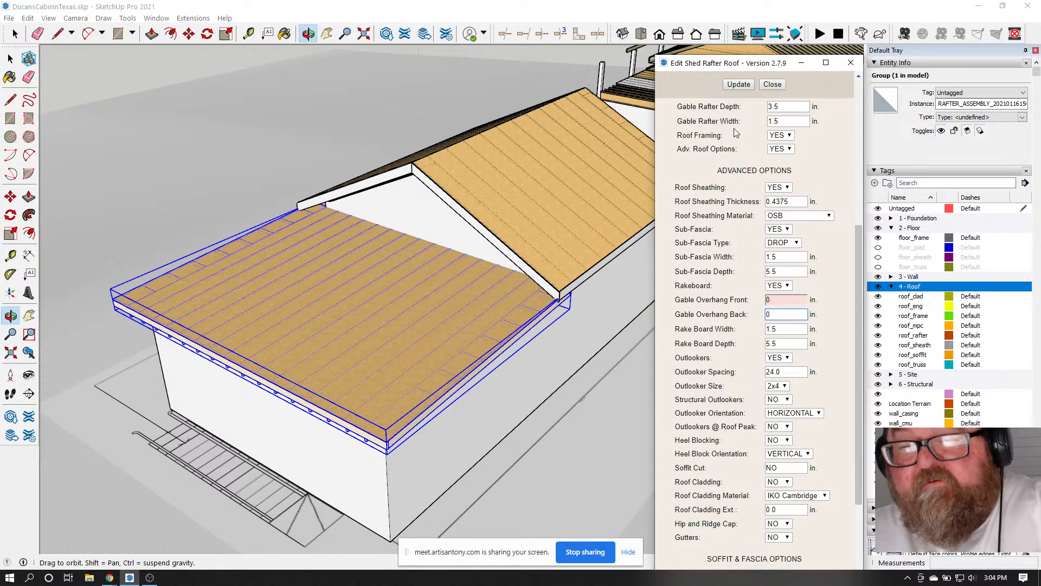
click(740, 85)
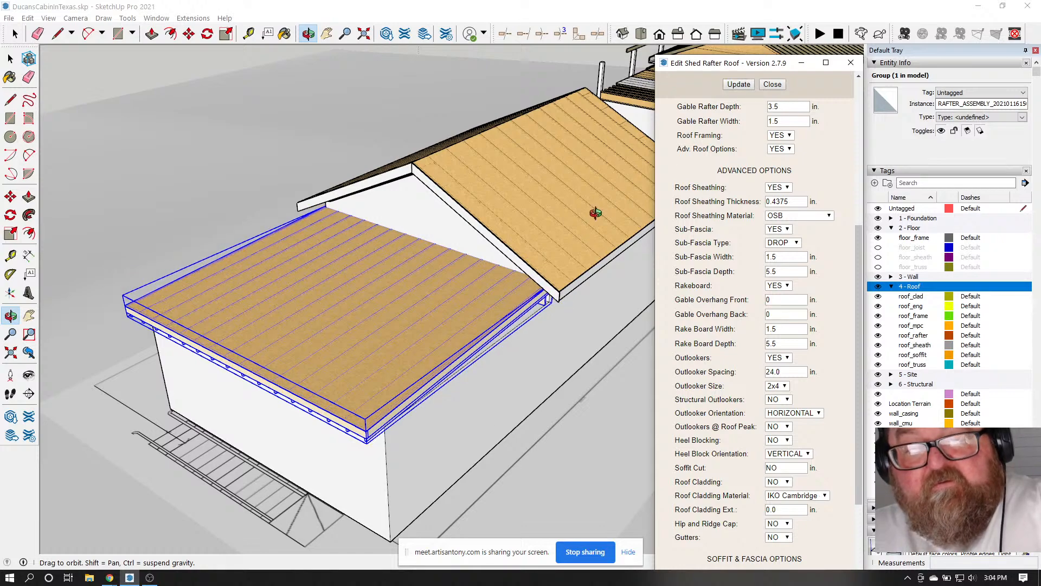
Change the shed roof's front and back gable overhangs to 12 in. and update the assembly
drag(320, 254, 401, 270)
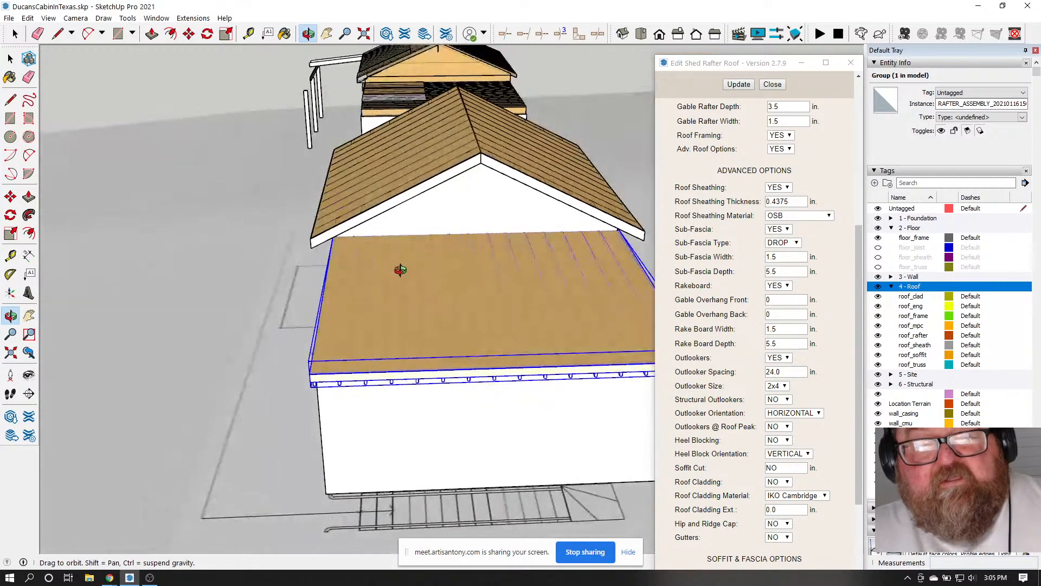
drag(332, 267, 140, 201)
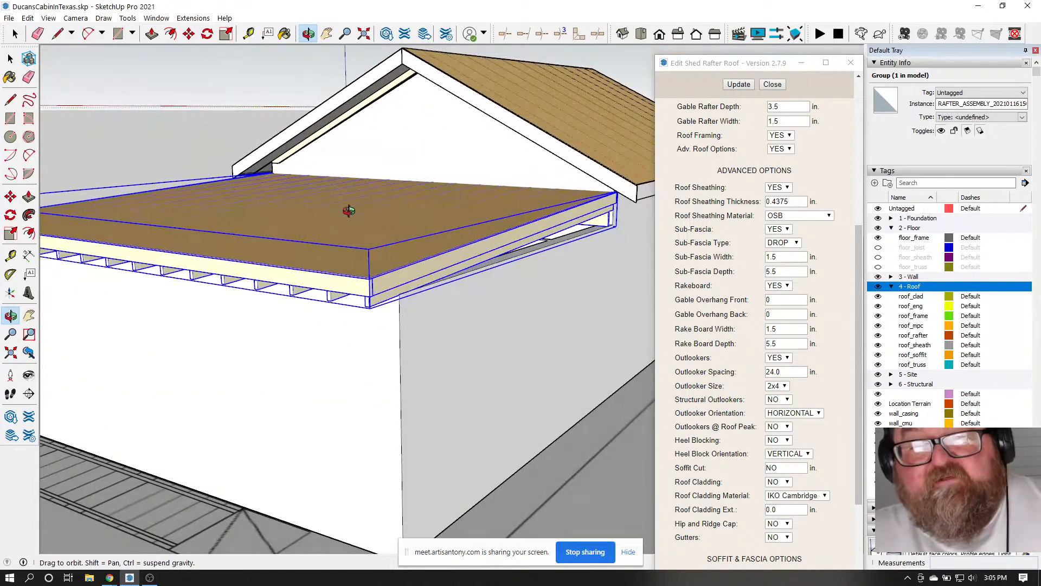
drag(348, 211, 236, 219)
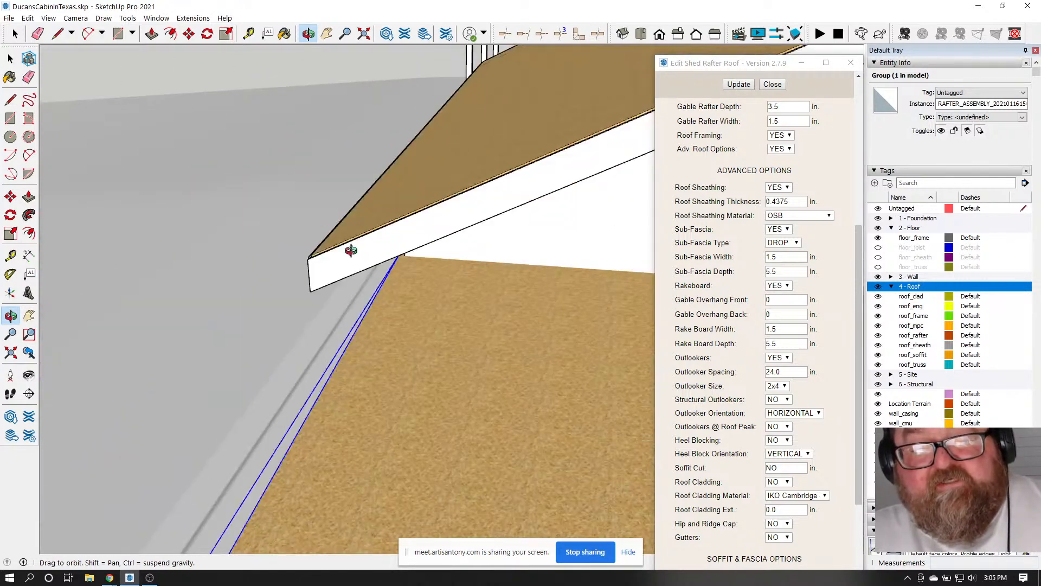
drag(351, 250, 537, 315)
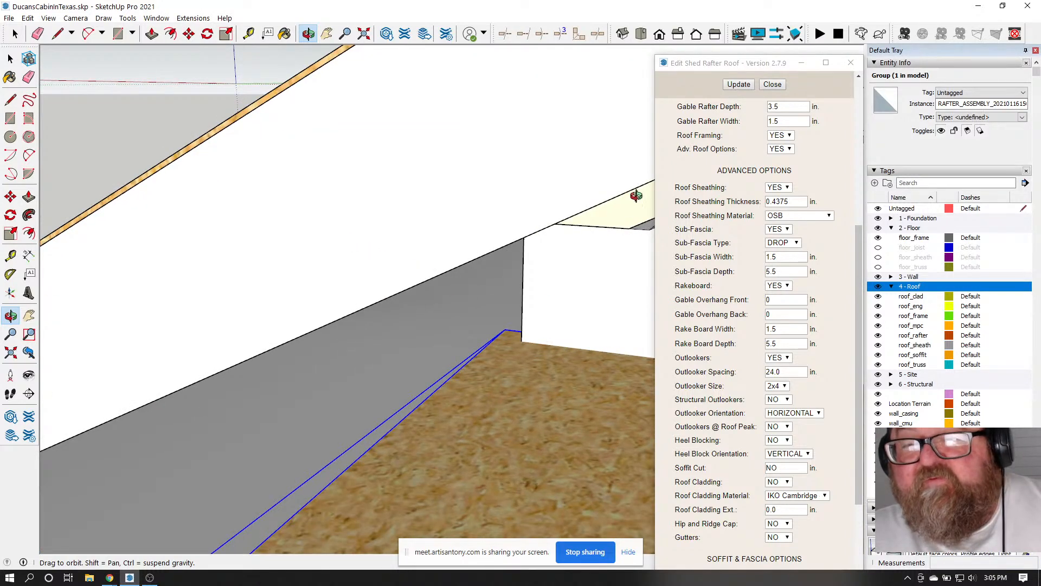
scroll(718, 234, down, 5)
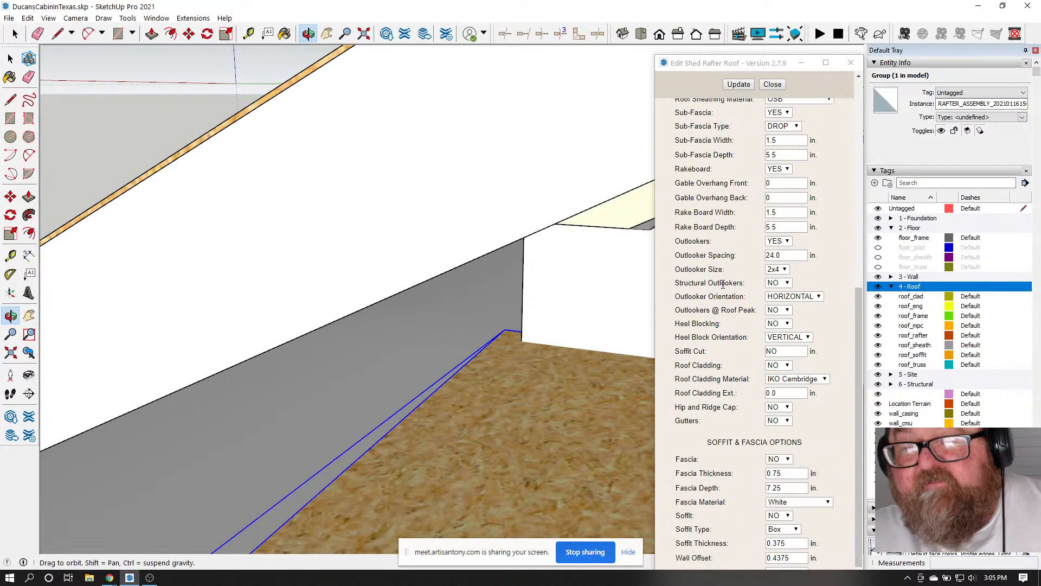
scroll(701, 362, up, 4)
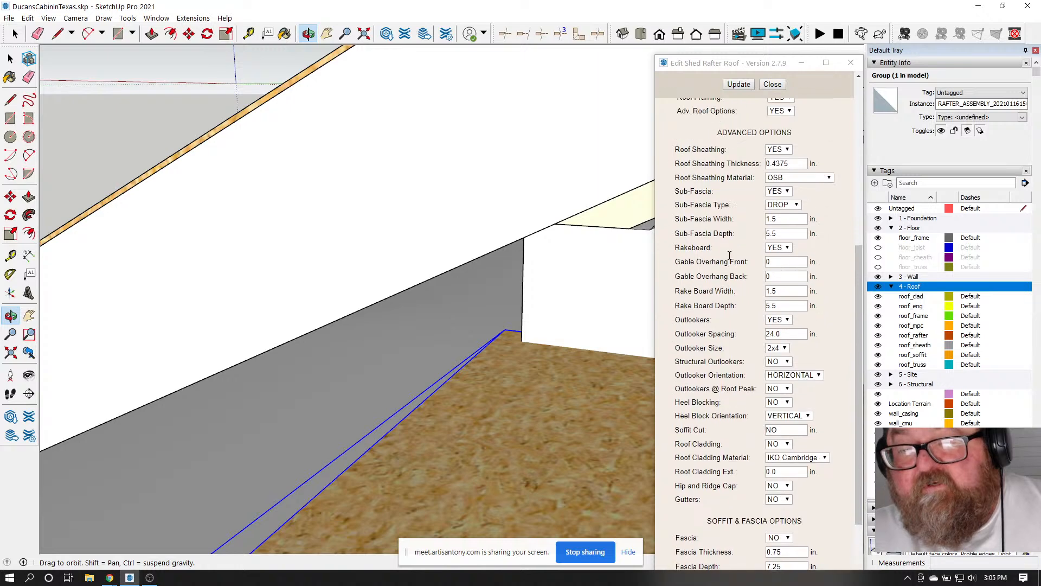
scroll(717, 327, down, 4)
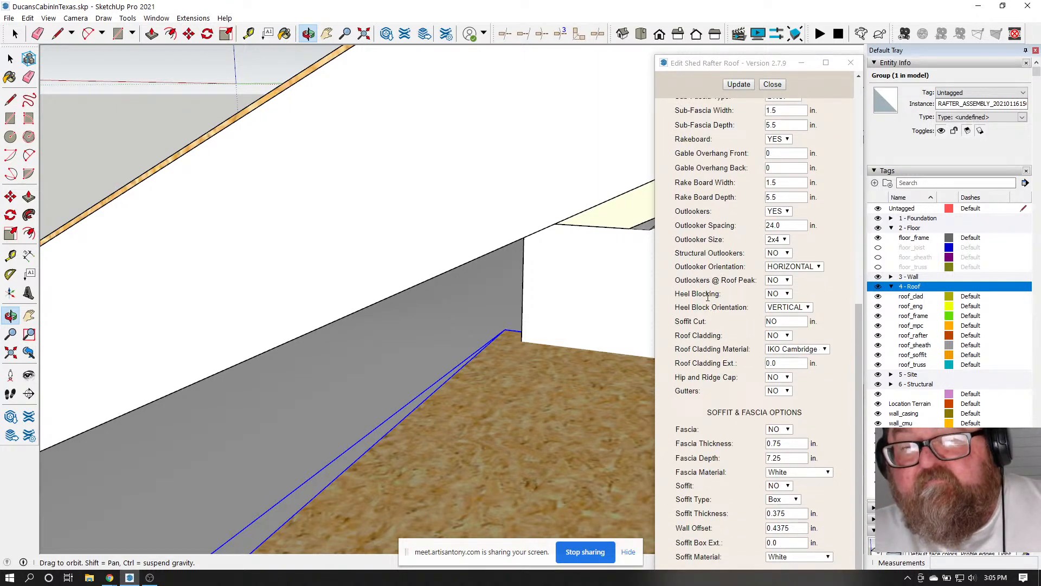
drag(771, 156, 755, 158)
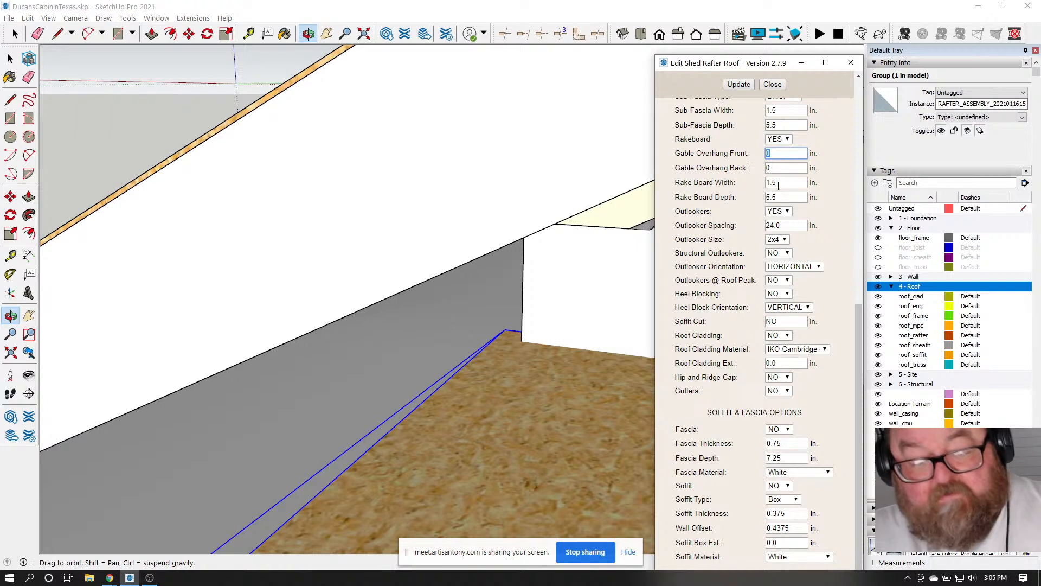
click(775, 167)
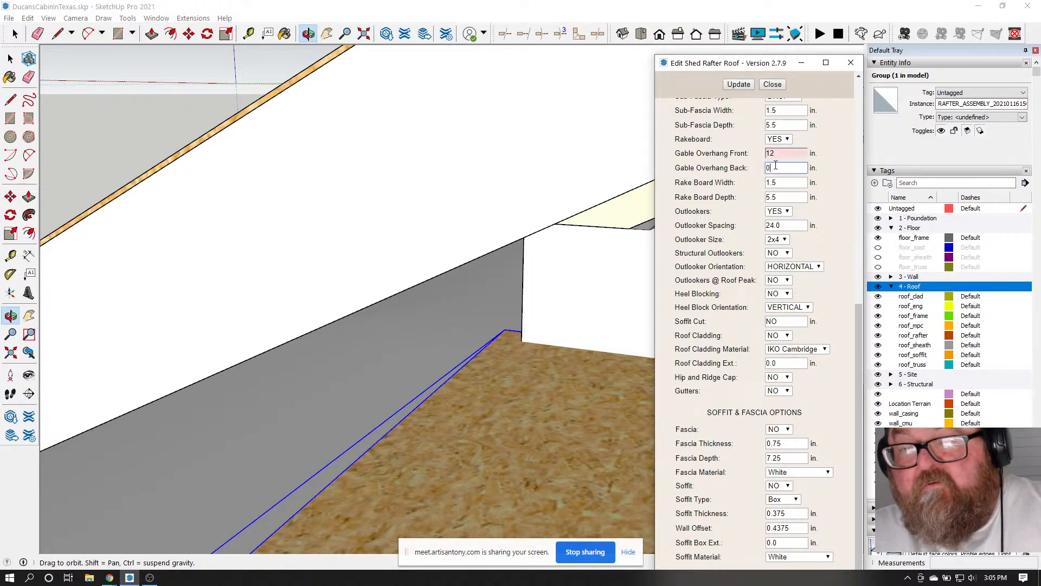
click(748, 87)
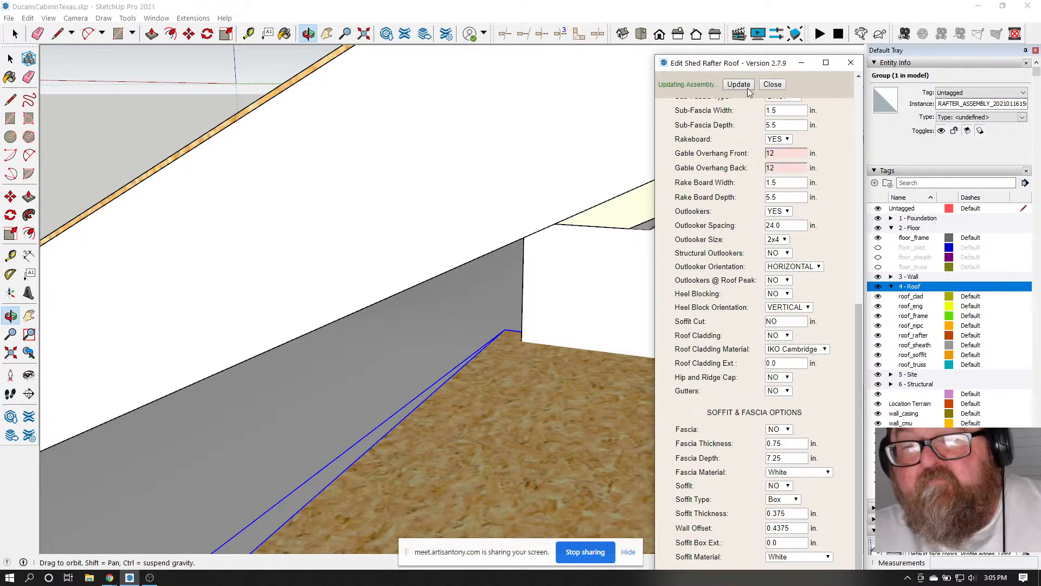
Return both gable overhangs of the shed roof, front and back, to 0 in. and update the assembly
drag(436, 214, 371, 324)
drag(455, 281, 481, 274)
scroll(487, 276, up, 10)
drag(503, 311, 462, 407)
scroll(513, 357, down, 10)
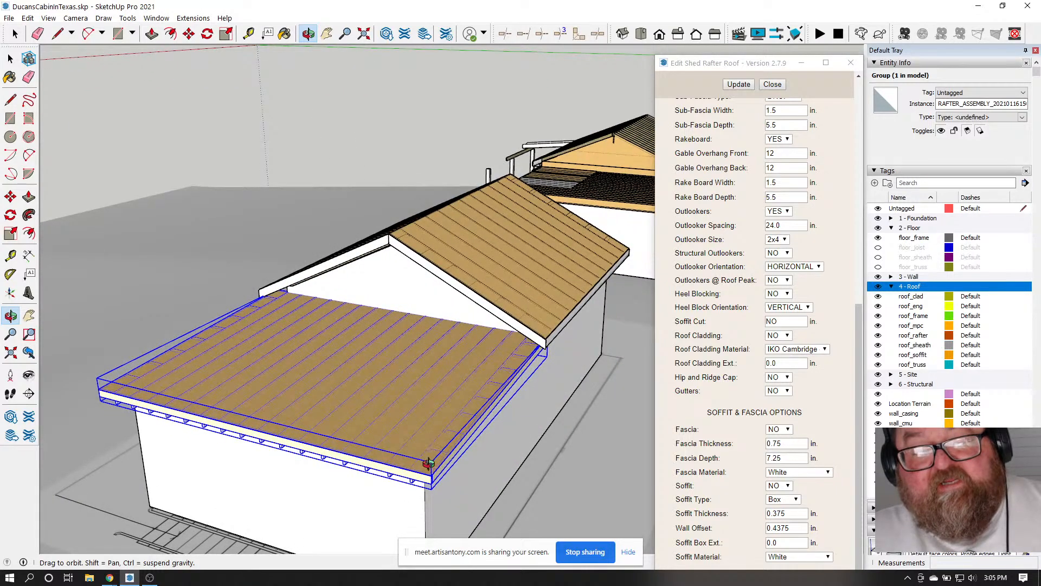
double_click(785, 167)
text(0)
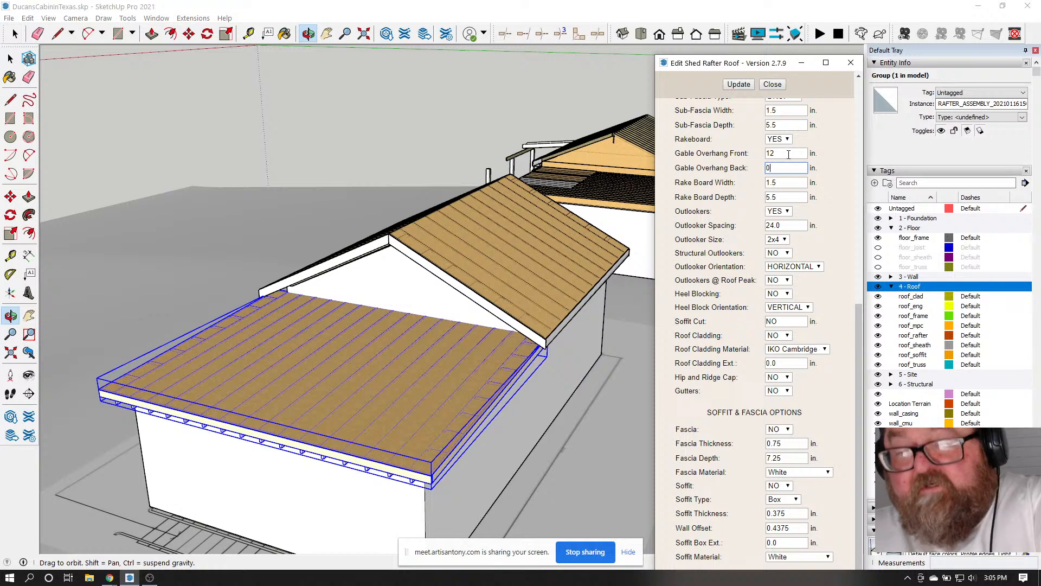
drag(784, 154, 739, 156)
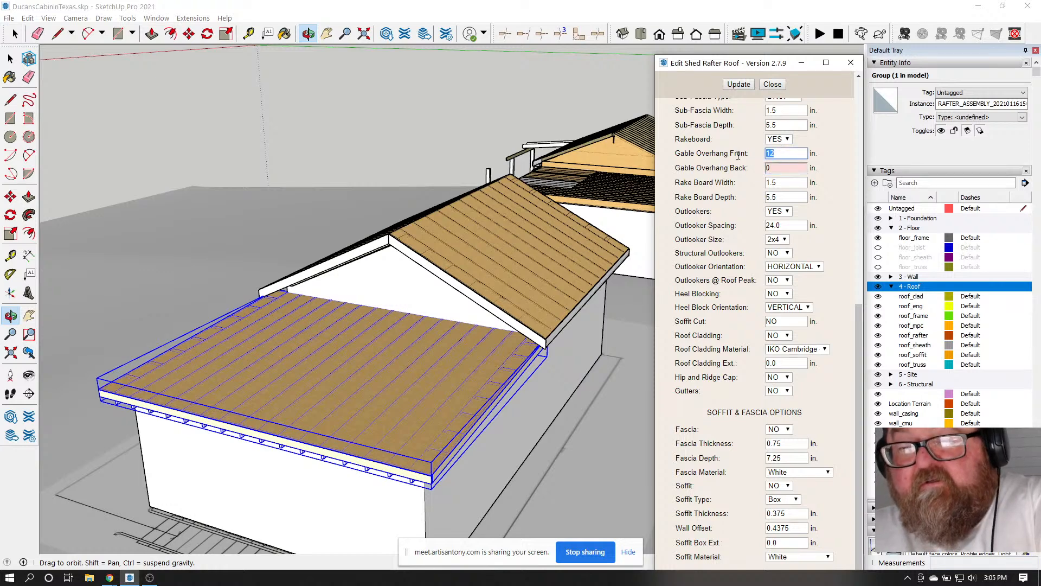
click(739, 85)
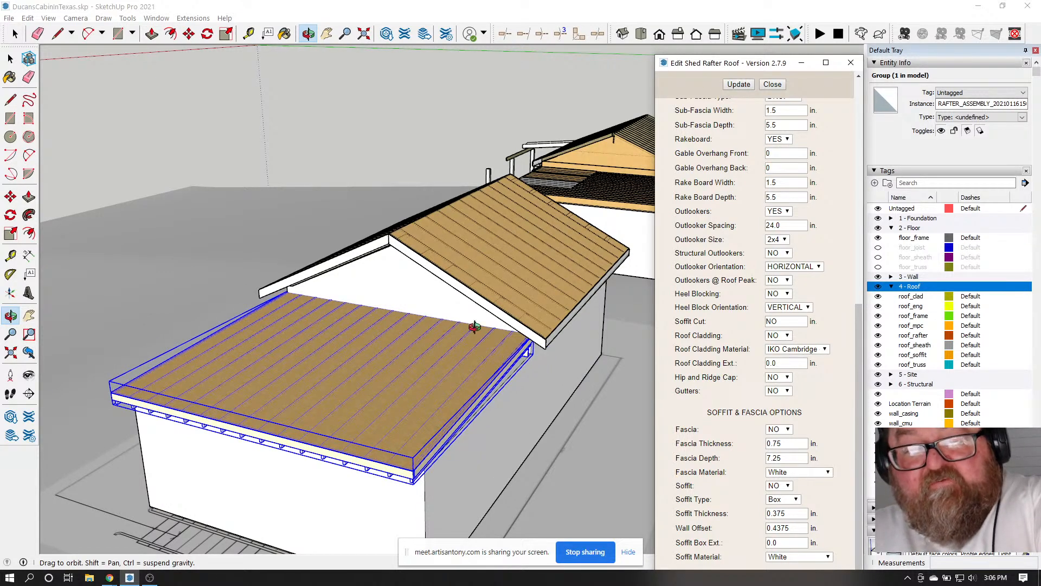
Turn off the shed roof's rakeboard by setting it to NO, and update the assembly
drag(475, 326, 440, 371)
mouse_move(320, 362)
mouse_down()
mouse_move(490, 358)
mouse_move(464, 330)
mouse_move(324, 309)
mouse_up()
drag(434, 344, 406, 336)
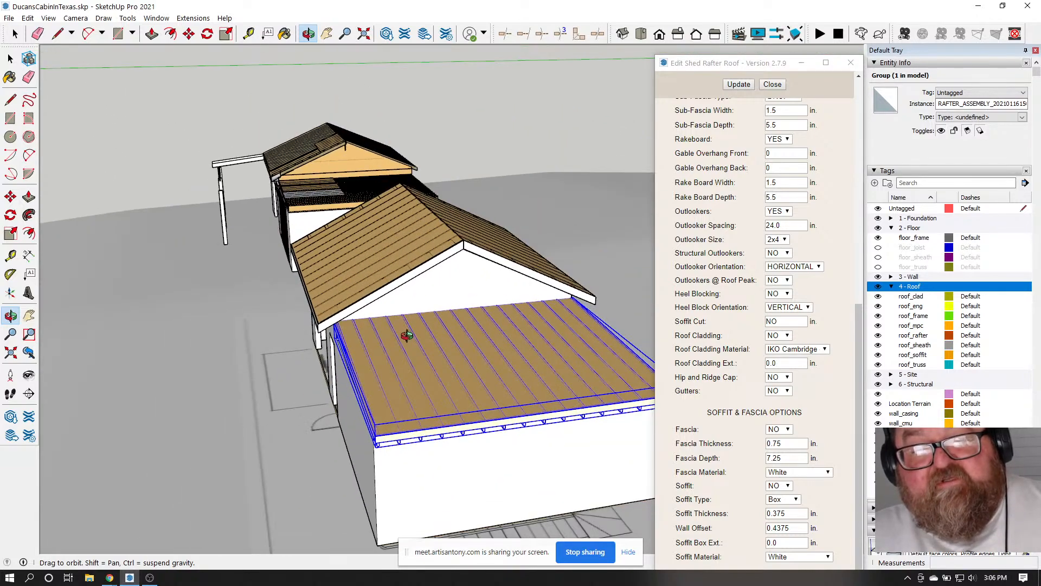
scroll(425, 360, up, 10)
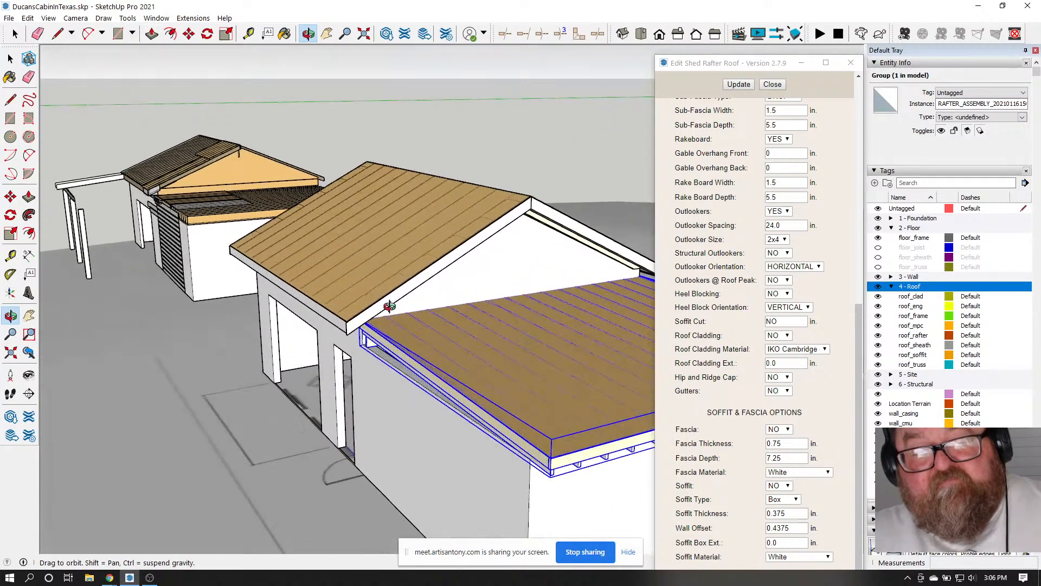
drag(420, 323, 351, 315)
drag(470, 355, 451, 319)
scroll(551, 300, up, 5)
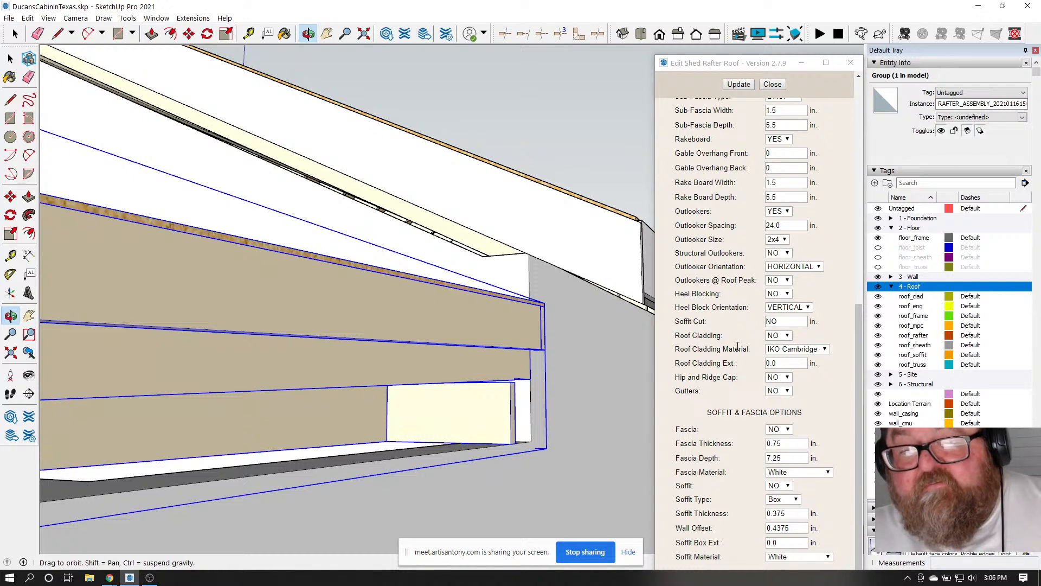
scroll(743, 331, up, 2)
click(785, 250)
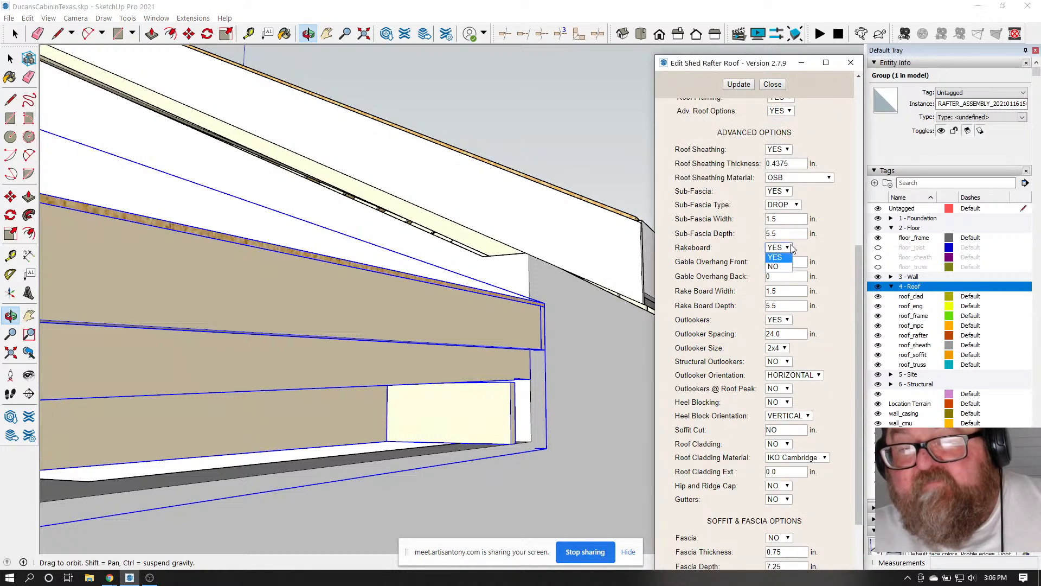
click(780, 267)
click(738, 85)
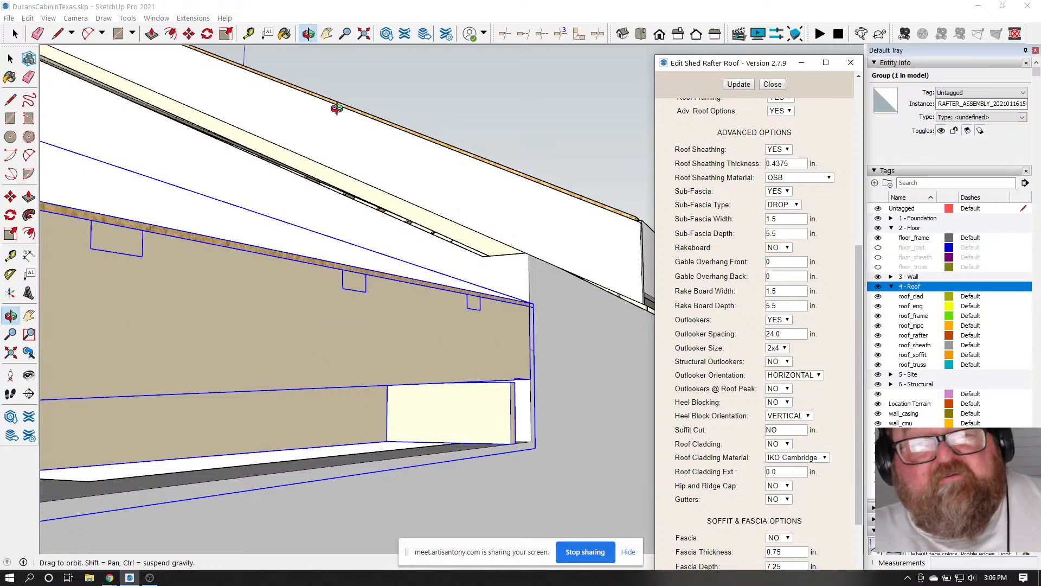
Set the shed roof's outlookers to NO, update the assembly and finish editing it
drag(313, 57, 359, 420)
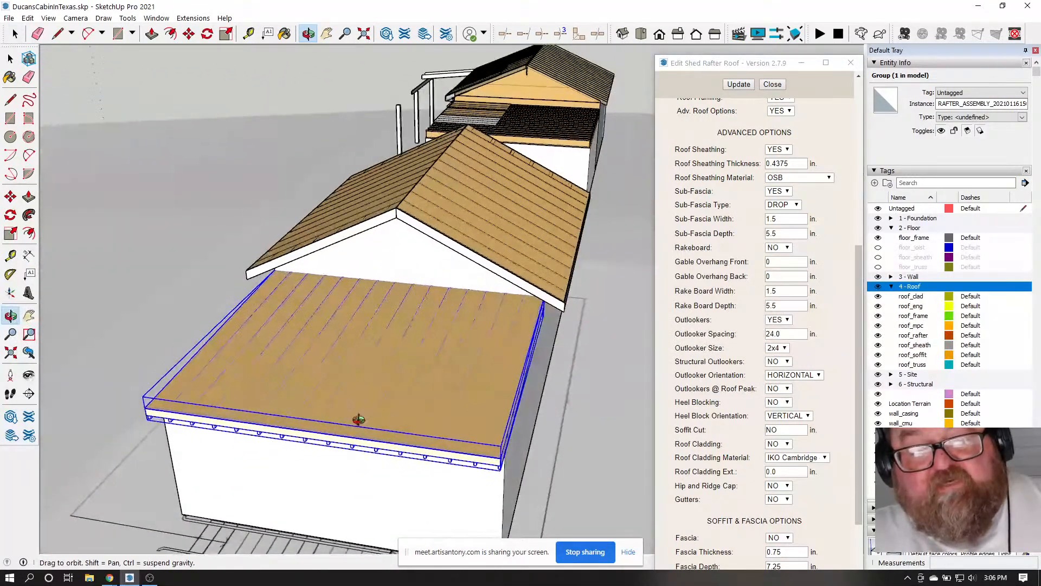
drag(242, 400, 468, 407)
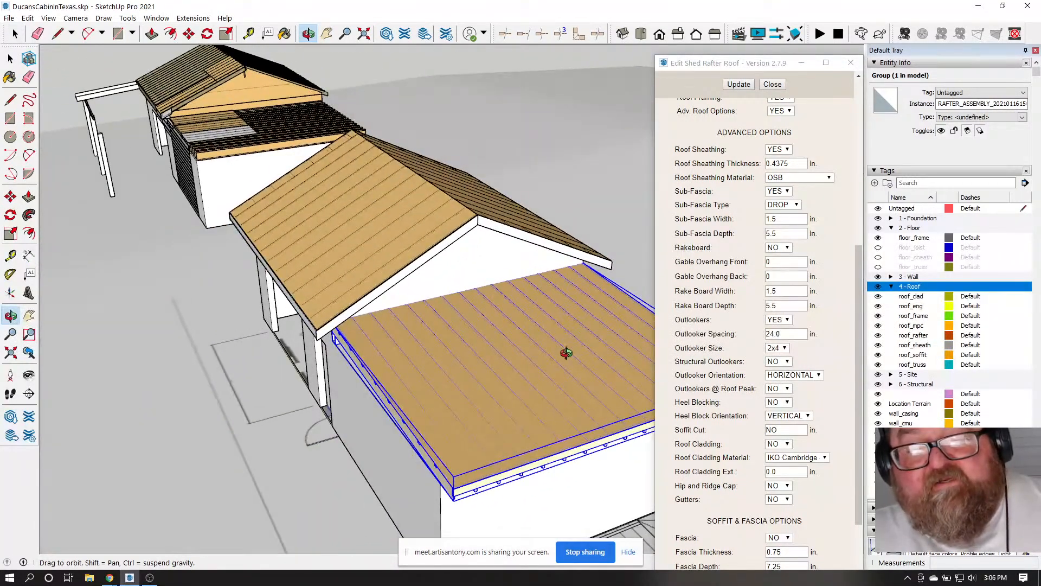
drag(567, 353, 298, 310)
scroll(267, 314, up, 6)
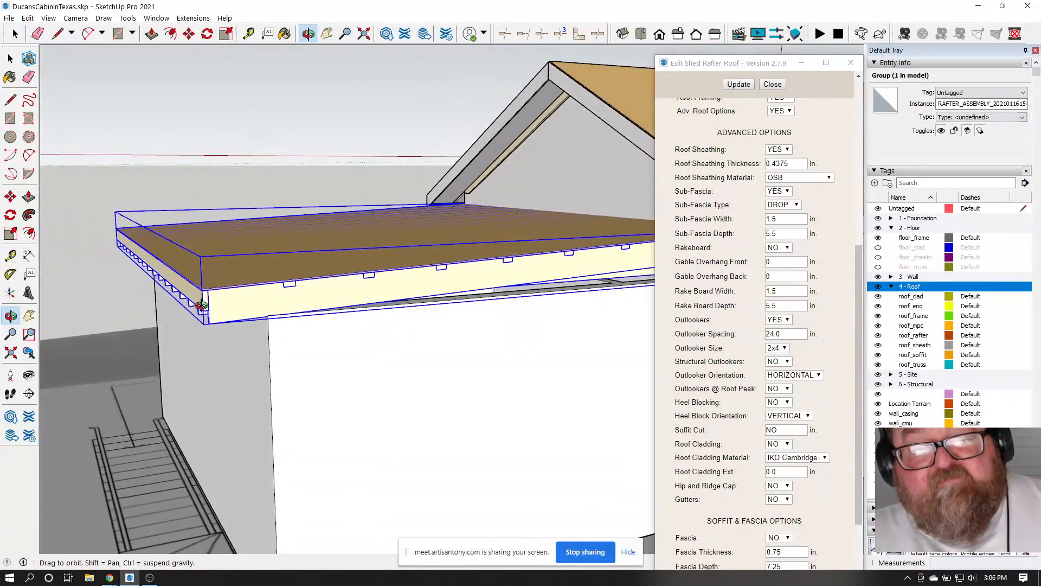
drag(201, 305, 522, 333)
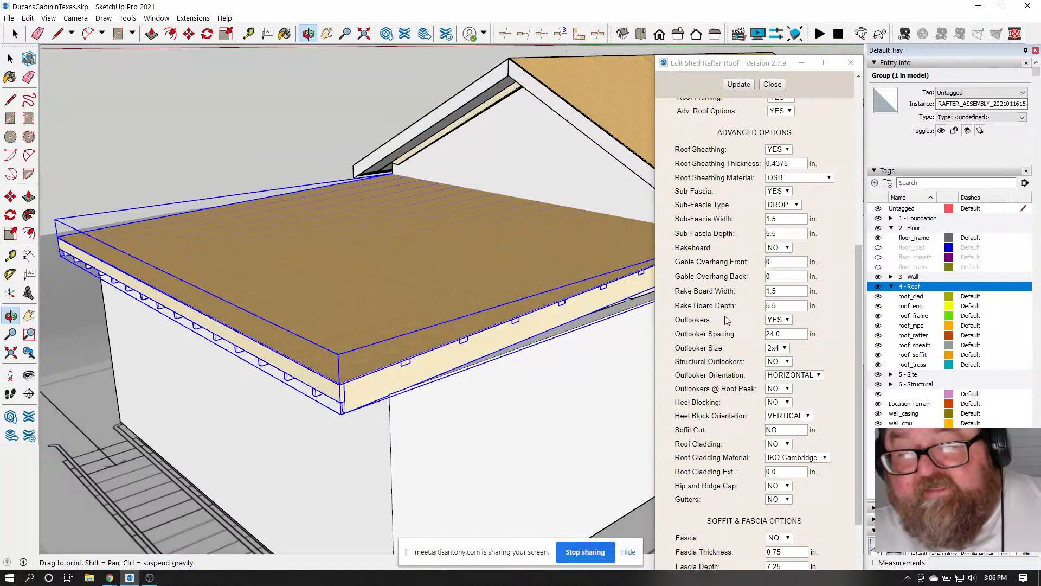
scroll(726, 321, down, 2)
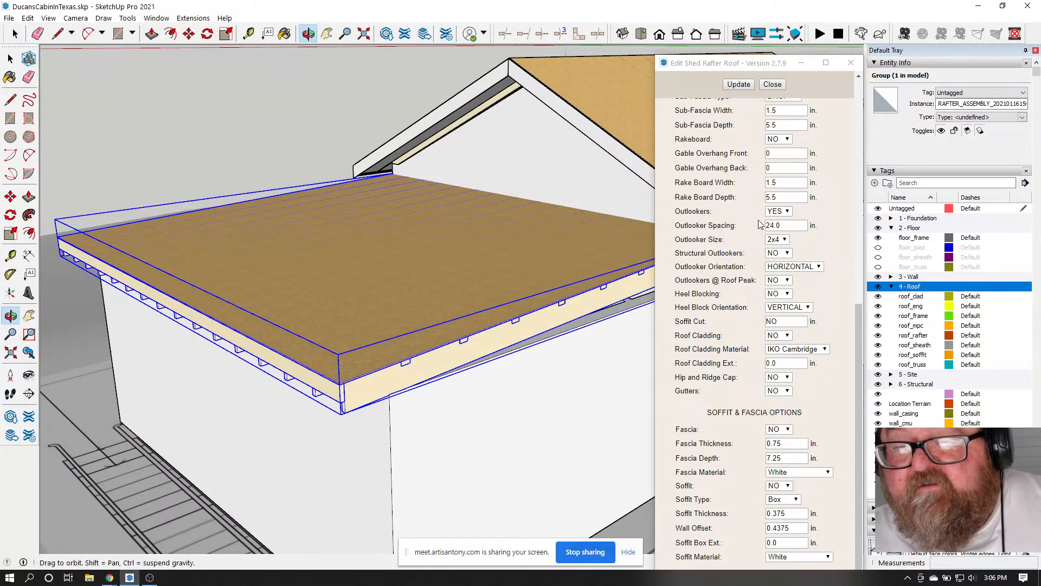
click(787, 212)
click(777, 230)
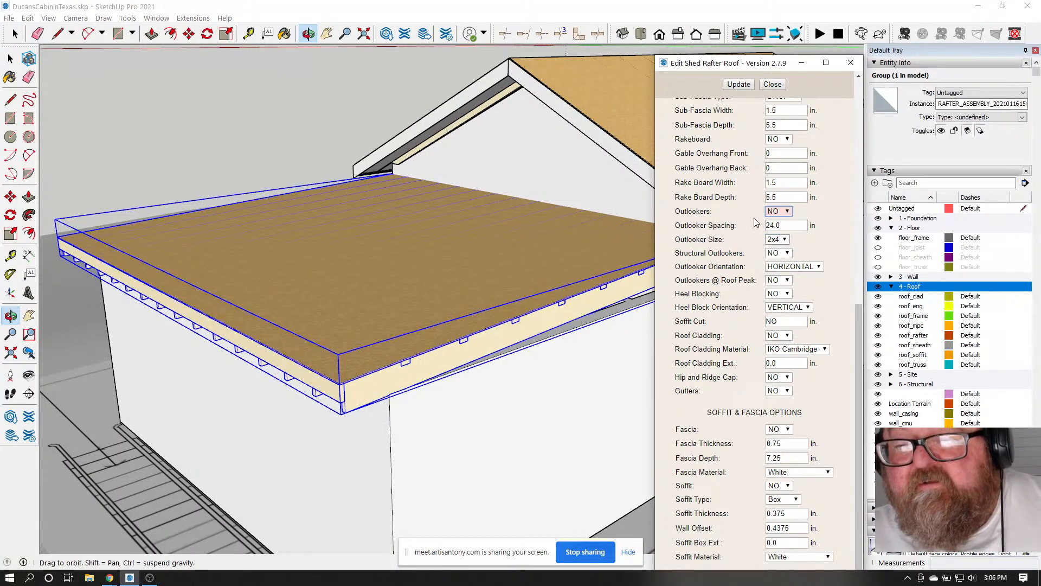
click(740, 86)
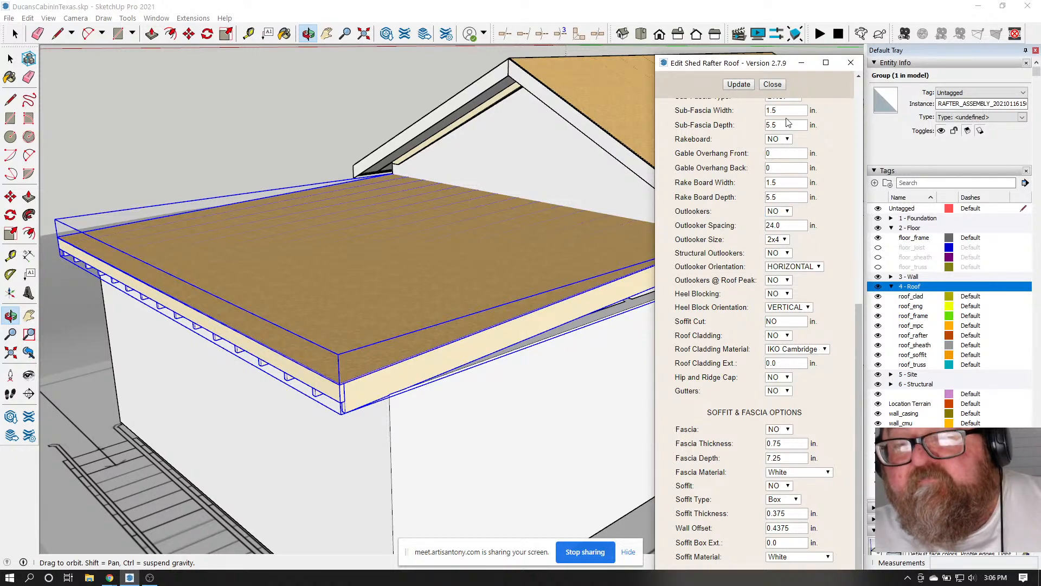
click(772, 84)
Edit the shed roof's rafter assembly, setting the soffit type to Angled and the fascia to YES, and update it
drag(511, 255, 618, 274)
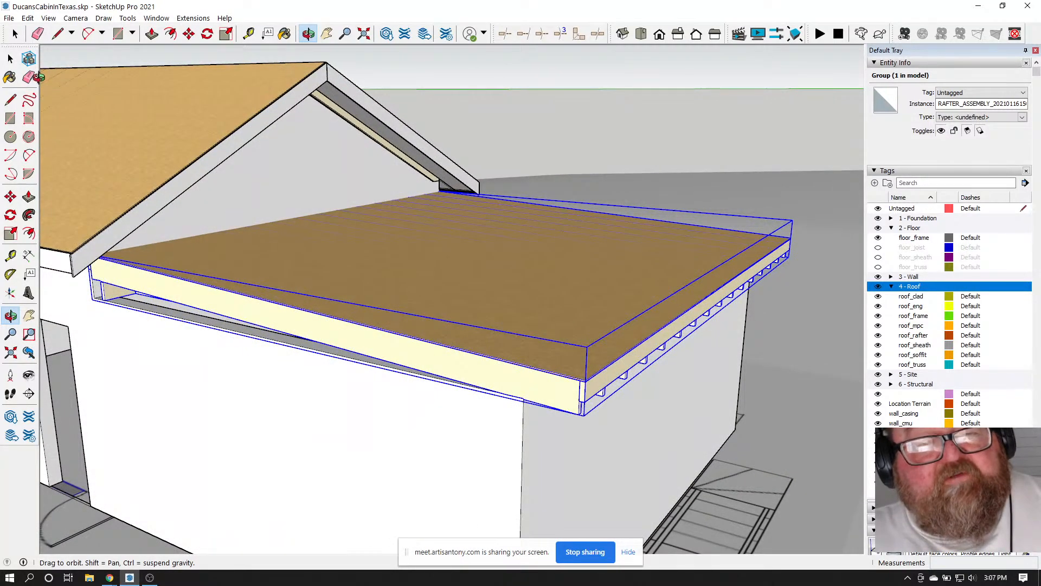
click(10, 58)
right_click(509, 313)
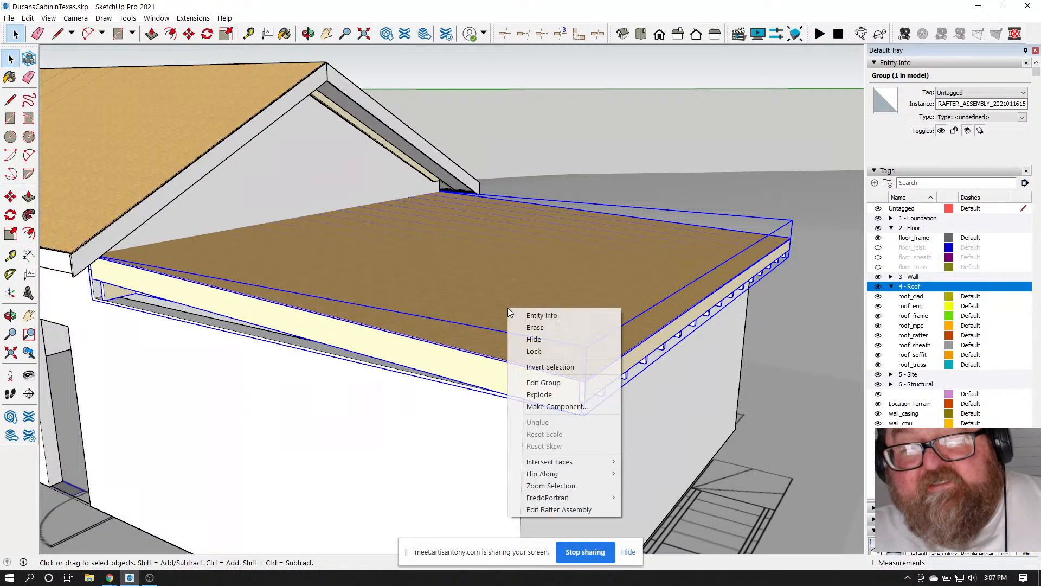
click(559, 510)
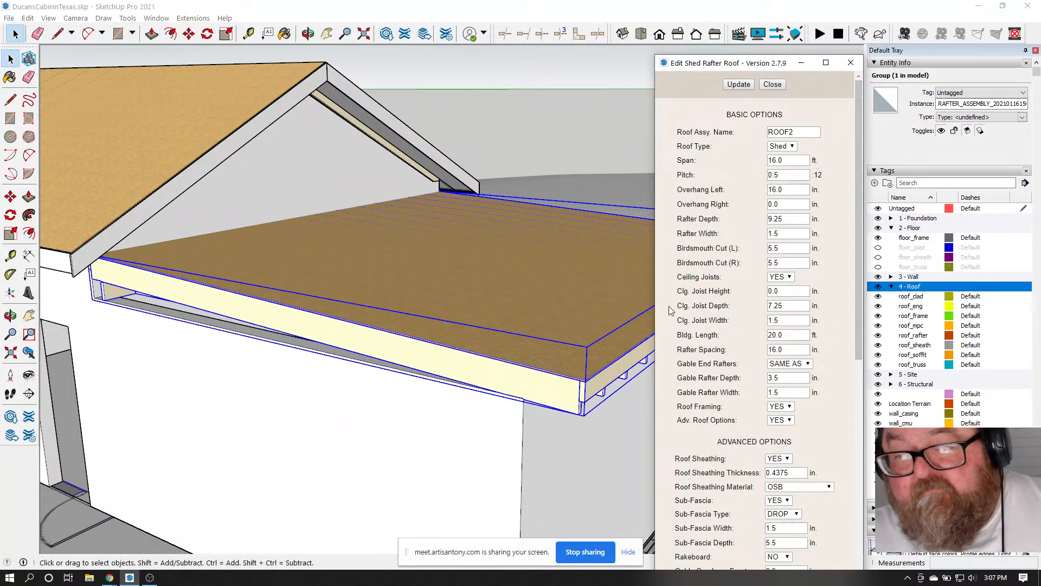
scroll(720, 319, down, 6)
scroll(707, 315, down, 2)
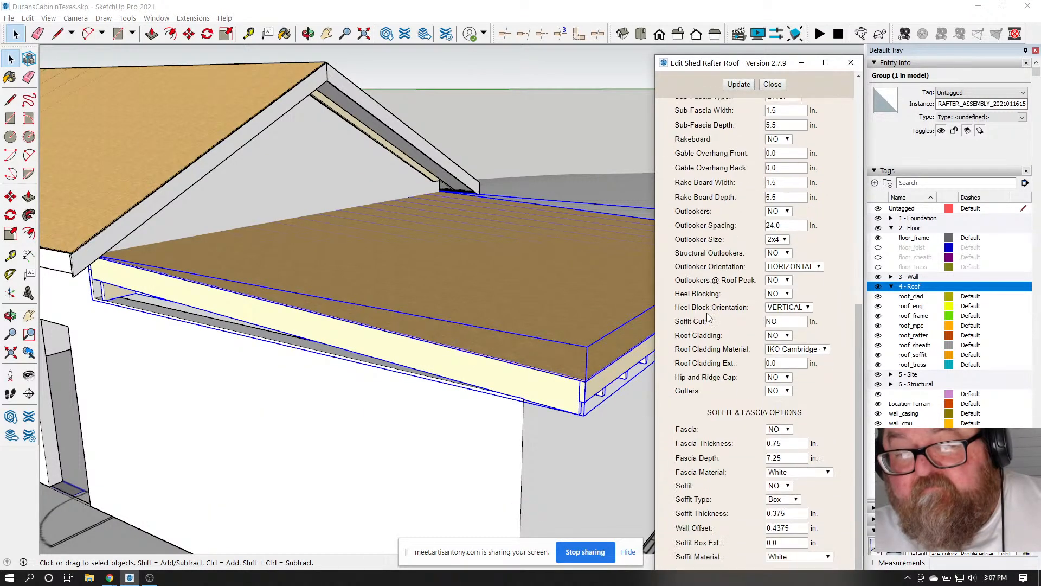
drag(713, 69, 672, 19)
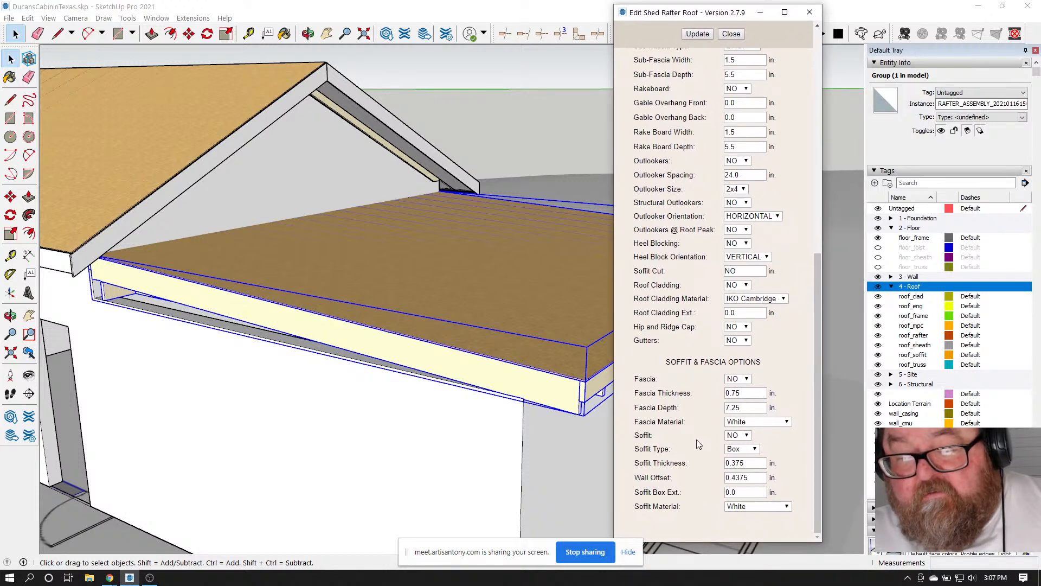
click(754, 449)
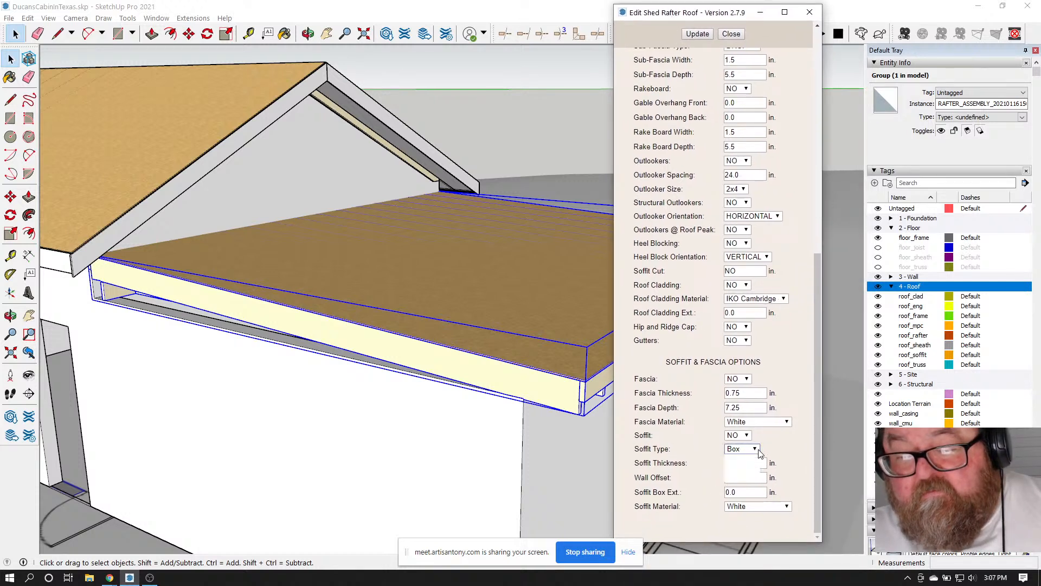
click(738, 465)
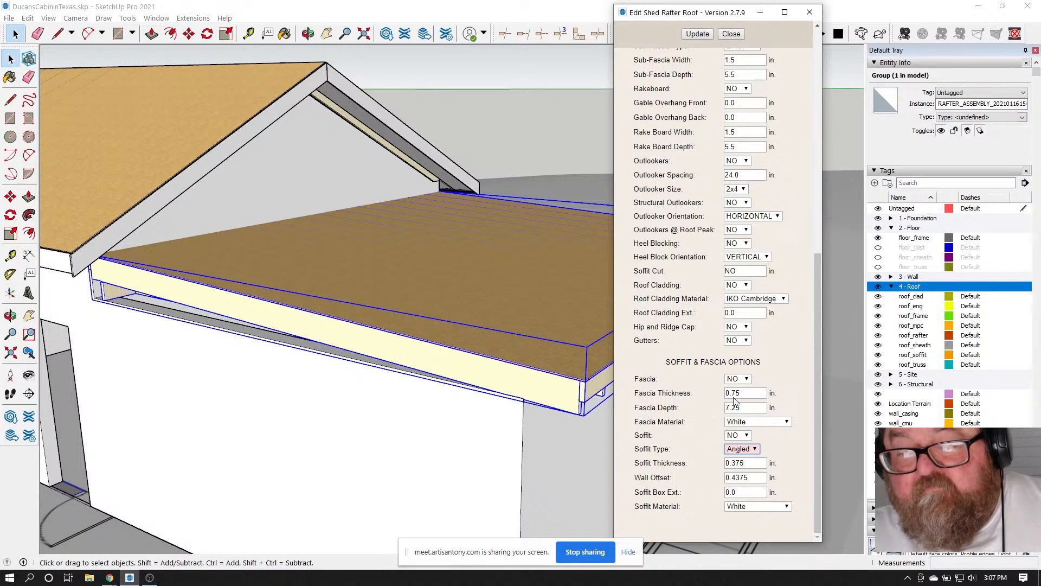
click(744, 379)
click(749, 389)
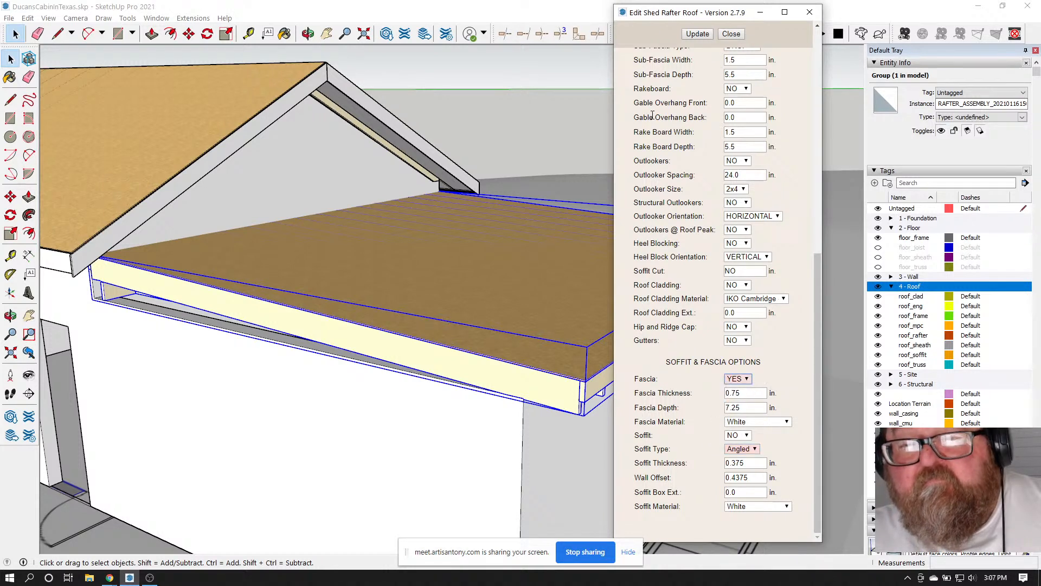
click(697, 34)
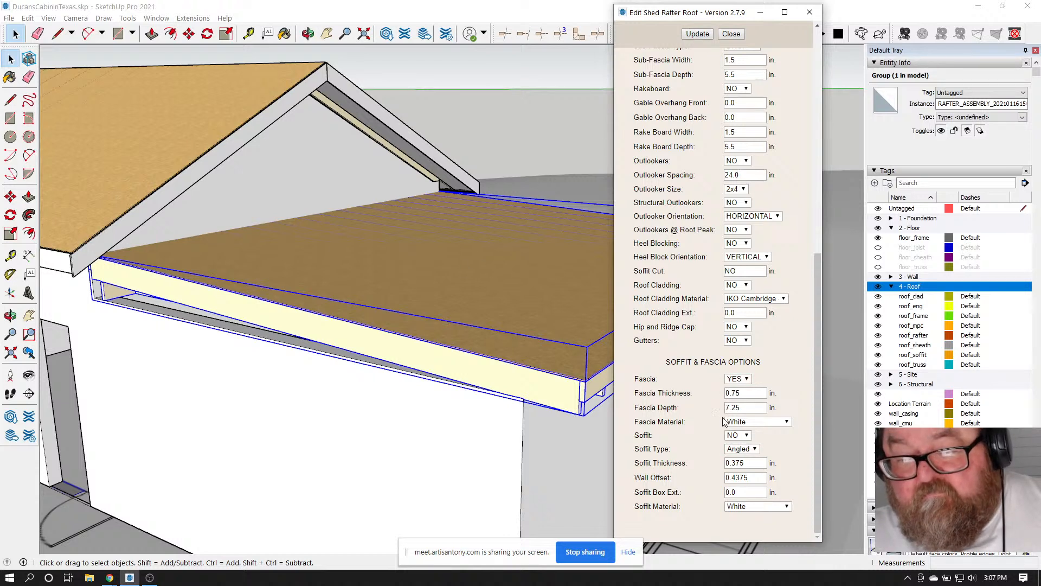
Turn on the shed roof's soffit by setting it to YES, update the assembly and finish editing it
click(751, 438)
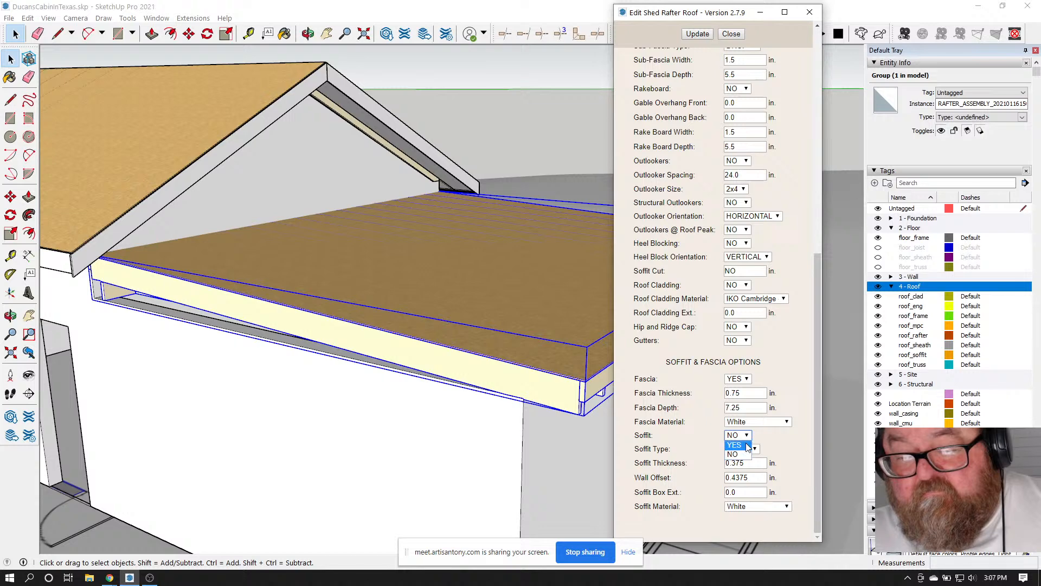
click(737, 453)
click(698, 34)
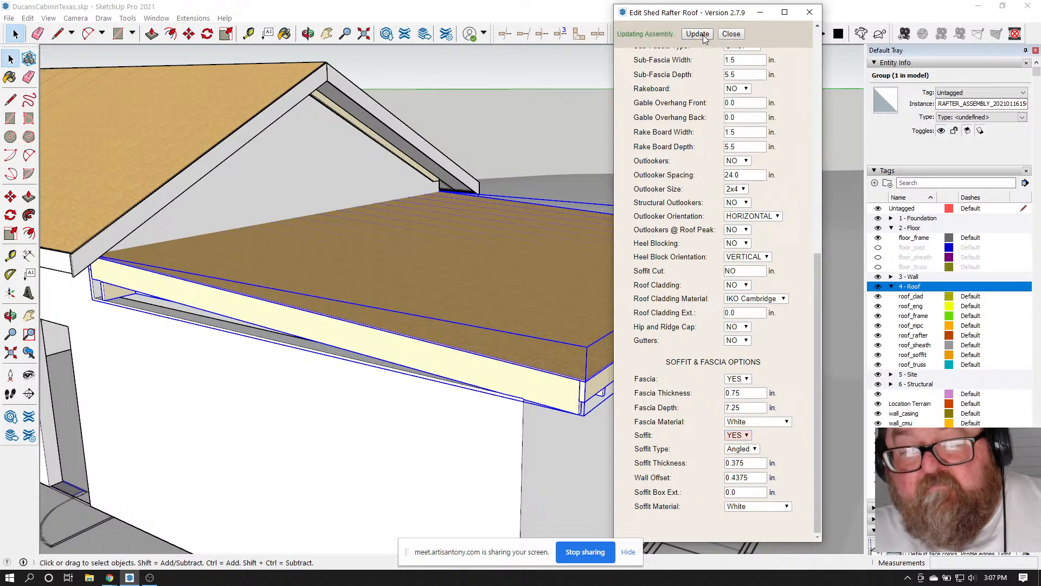
scroll(219, 346, down, 3)
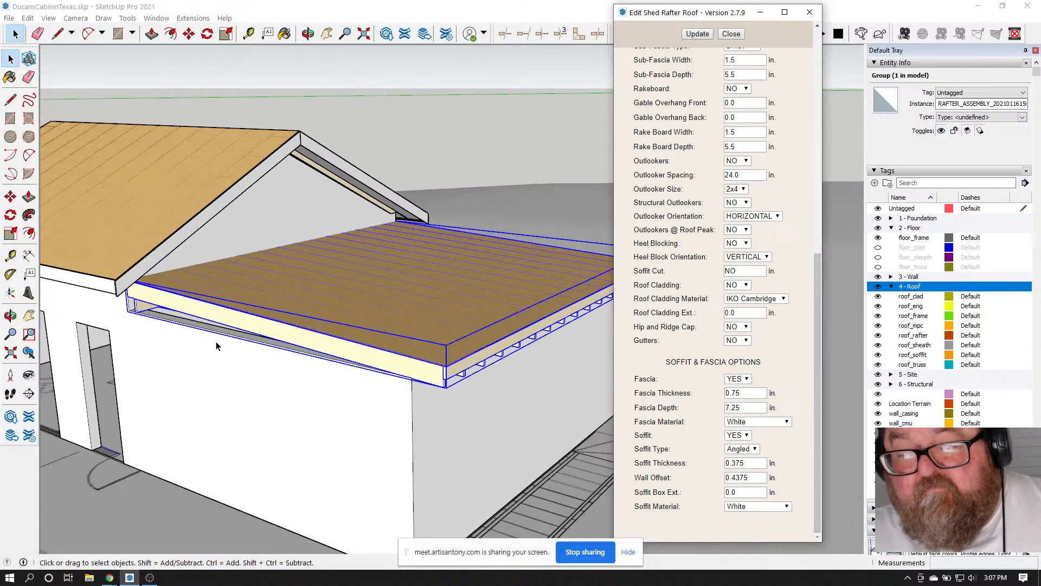
scroll(439, 373, up, 3)
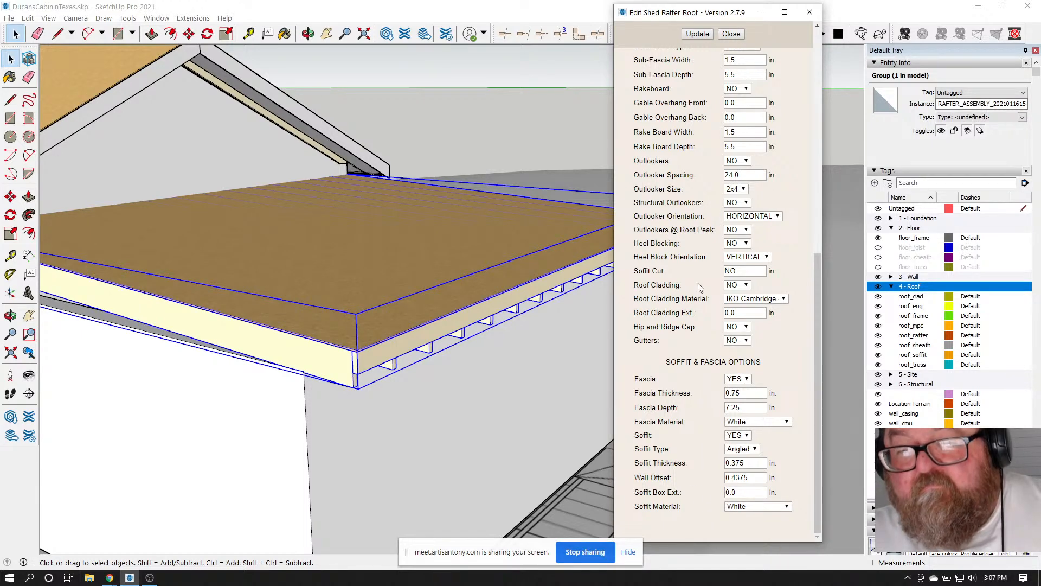
click(731, 33)
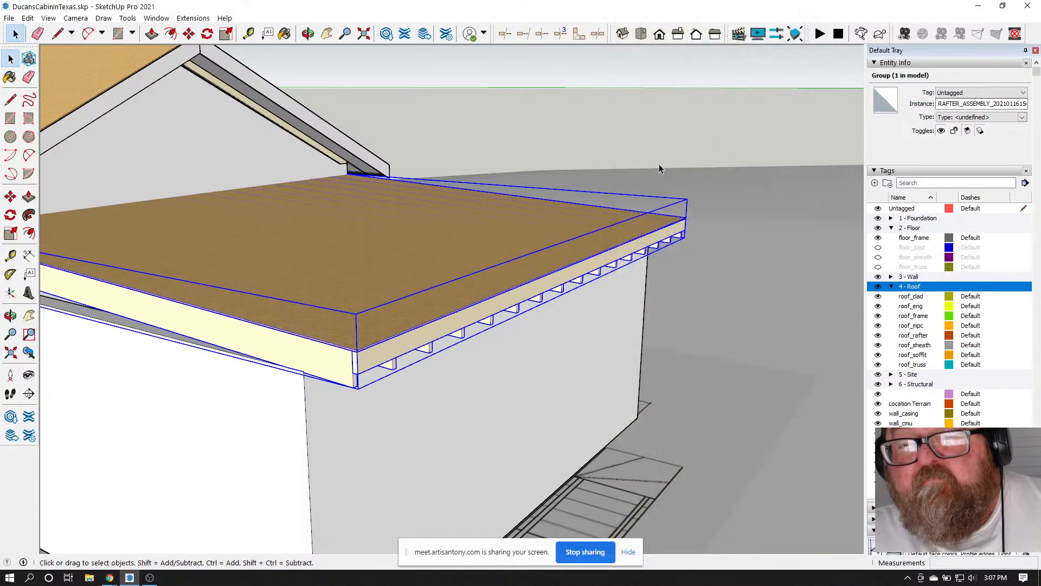
Examine the shed roof's eave, gable edges and junction with the main gable from both sides
key(o)
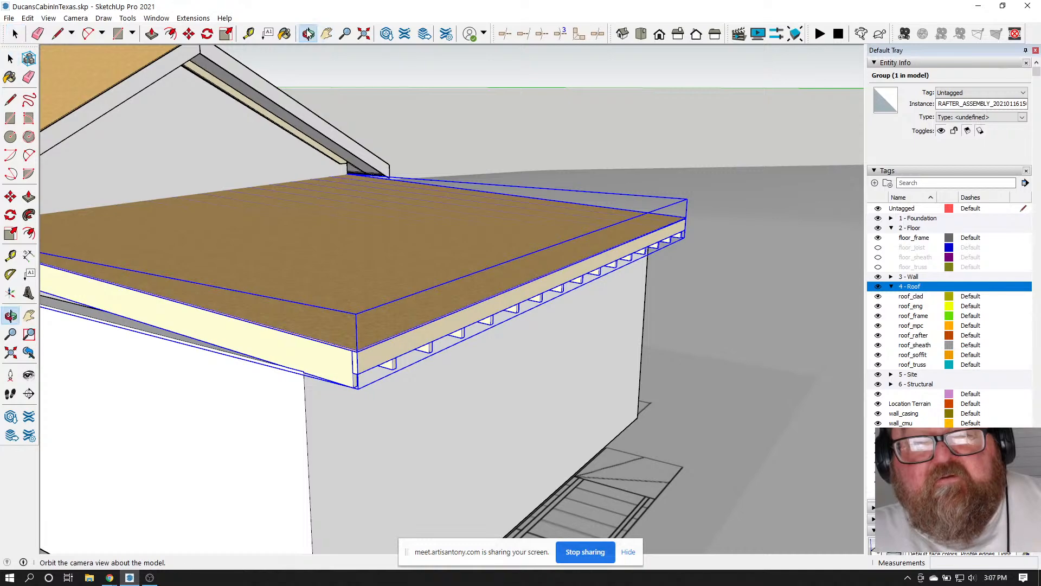
drag(425, 157, 372, 342)
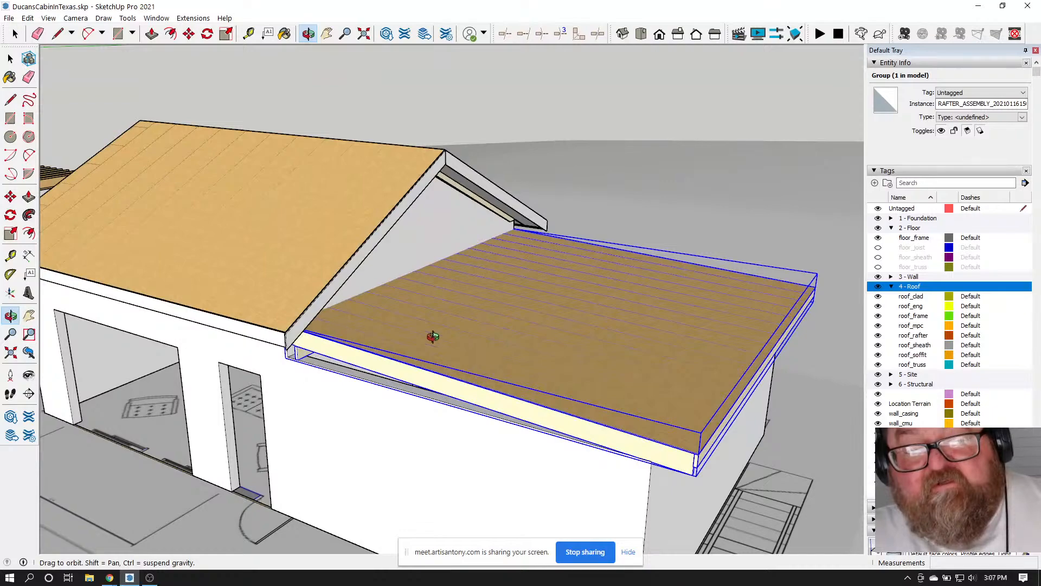
drag(455, 369, 477, 381)
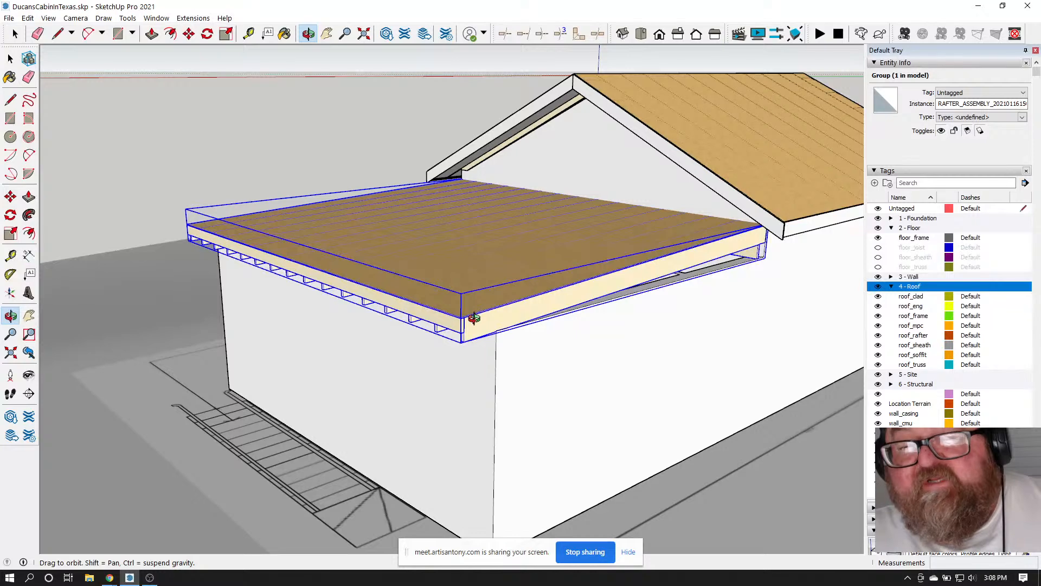
mouse_move(472, 320)
mouse_down()
mouse_move(491, 343)
mouse_move(502, 286)
mouse_move(468, 308)
mouse_move(547, 309)
mouse_move(471, 311)
mouse_up()
scroll(338, 348, up, 3)
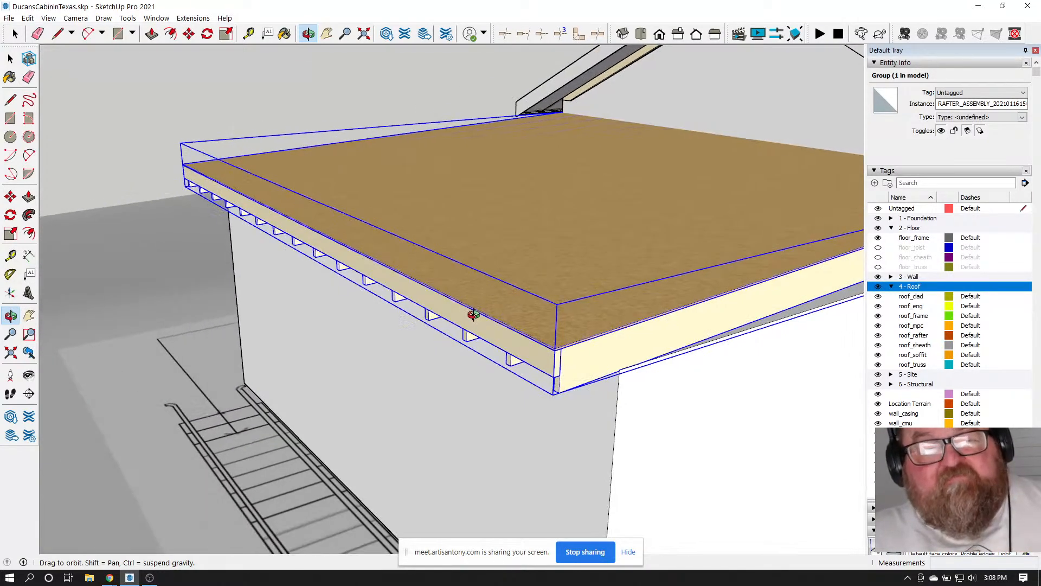
click(16, 34)
click(15, 34)
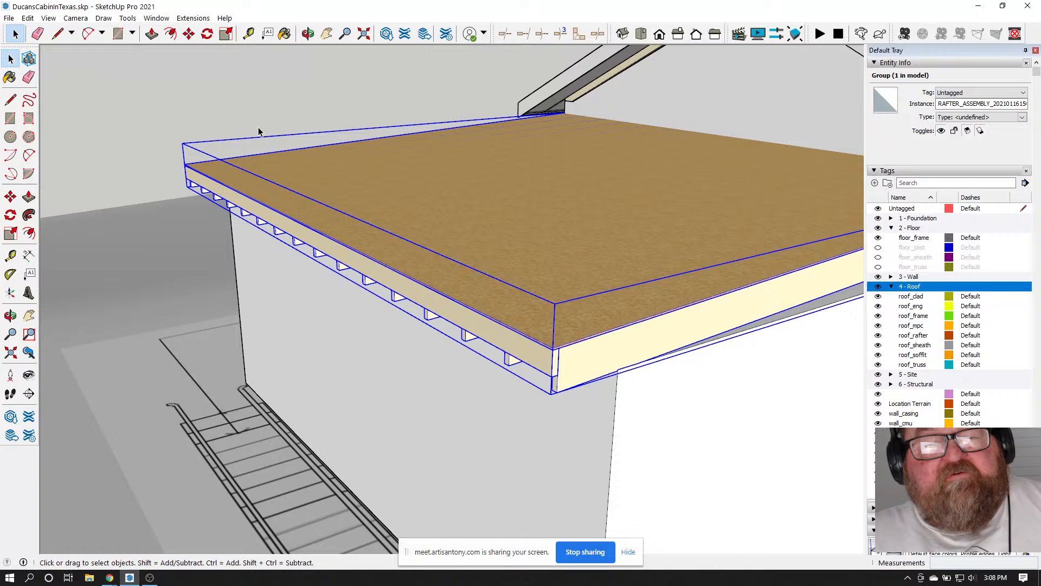
Reopen the shed roof assembly, review its sub-fascia and soffit type options, rerun the update and inspect the eave corner
right_click(353, 211)
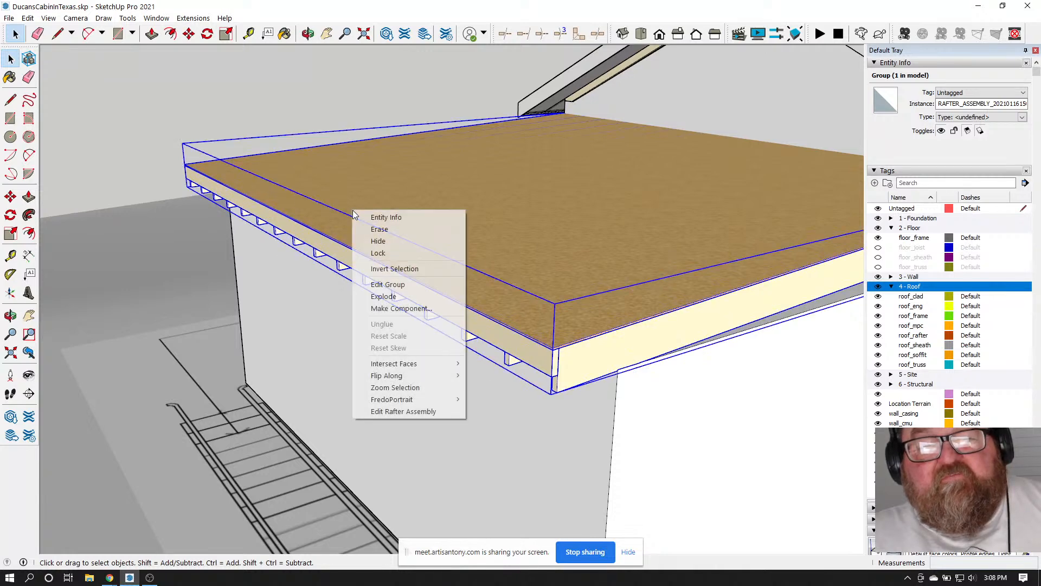
click(370, 412)
scroll(683, 322, down, 3)
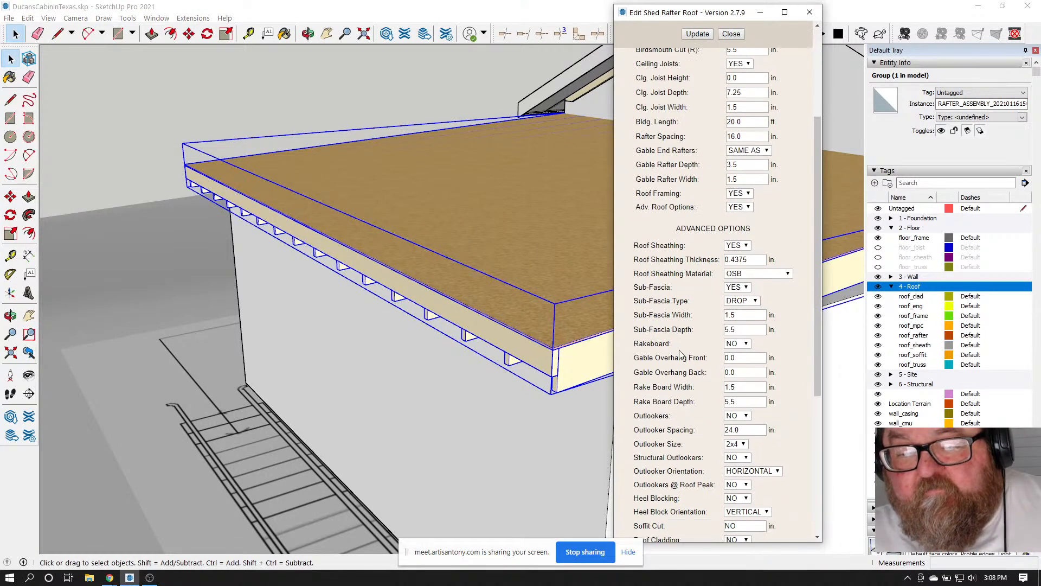
click(755, 301)
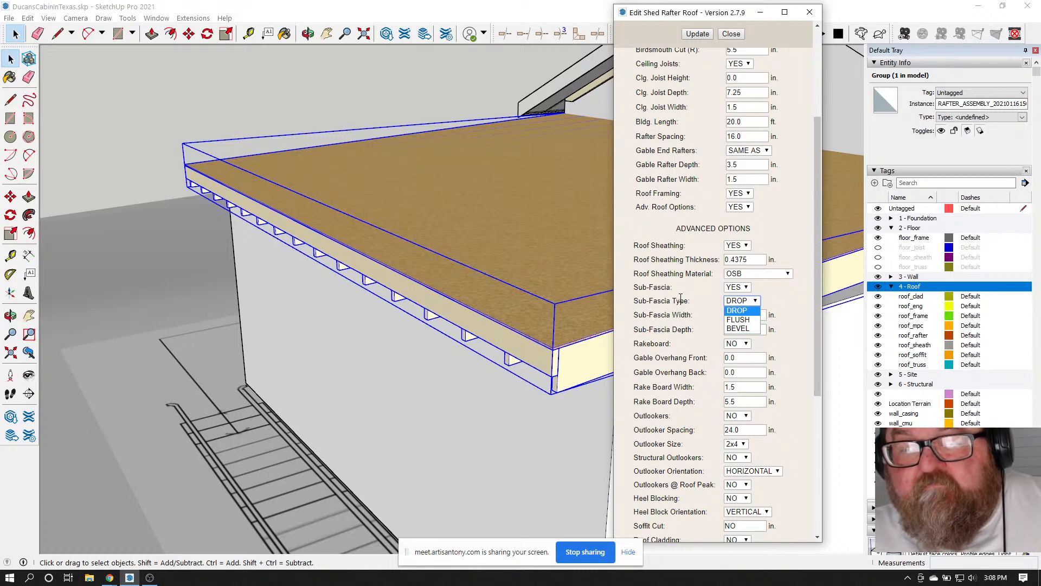
scroll(682, 300, down, 2)
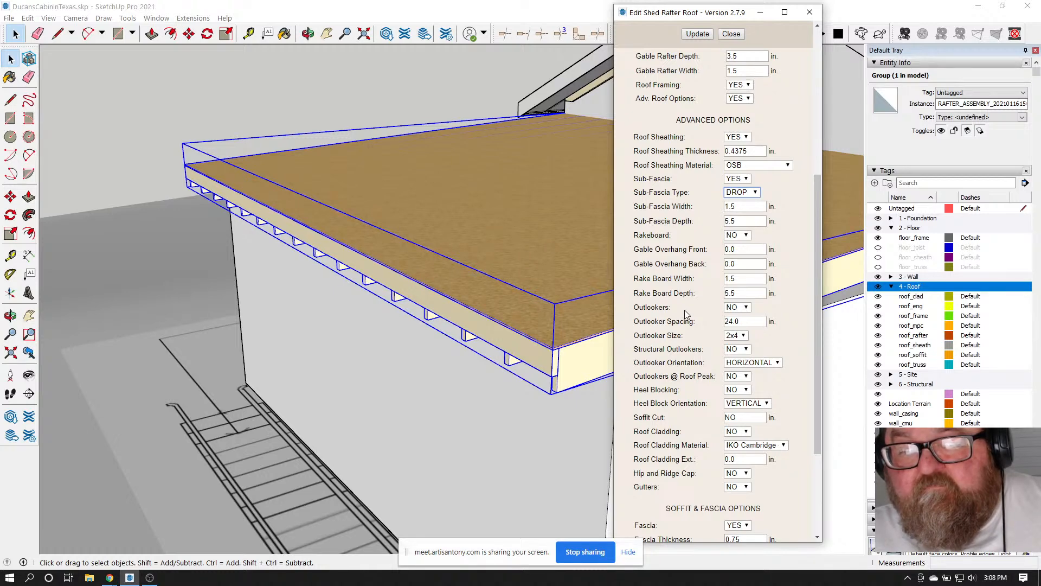
scroll(685, 310, down, 3)
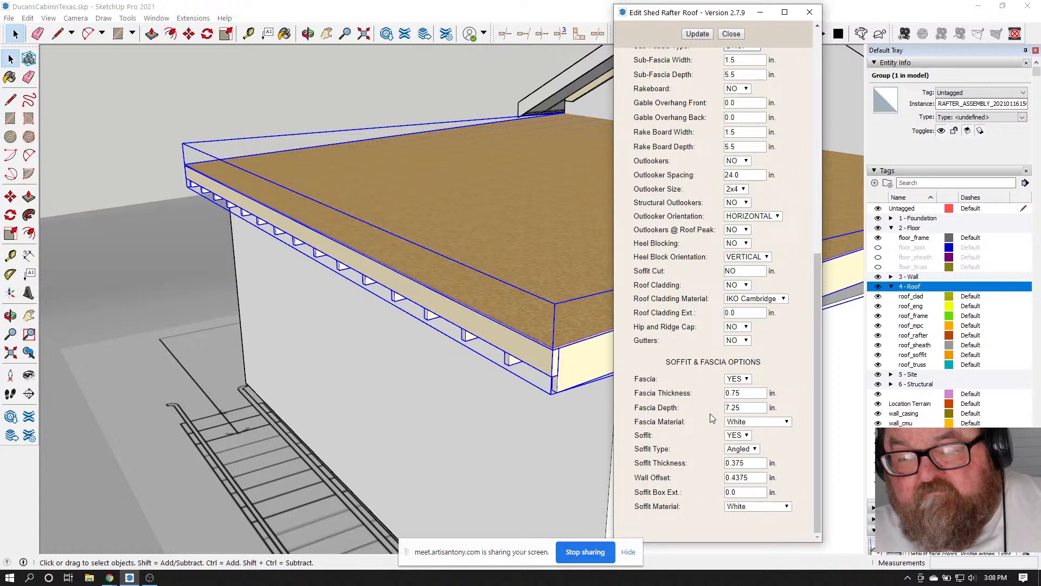
click(755, 449)
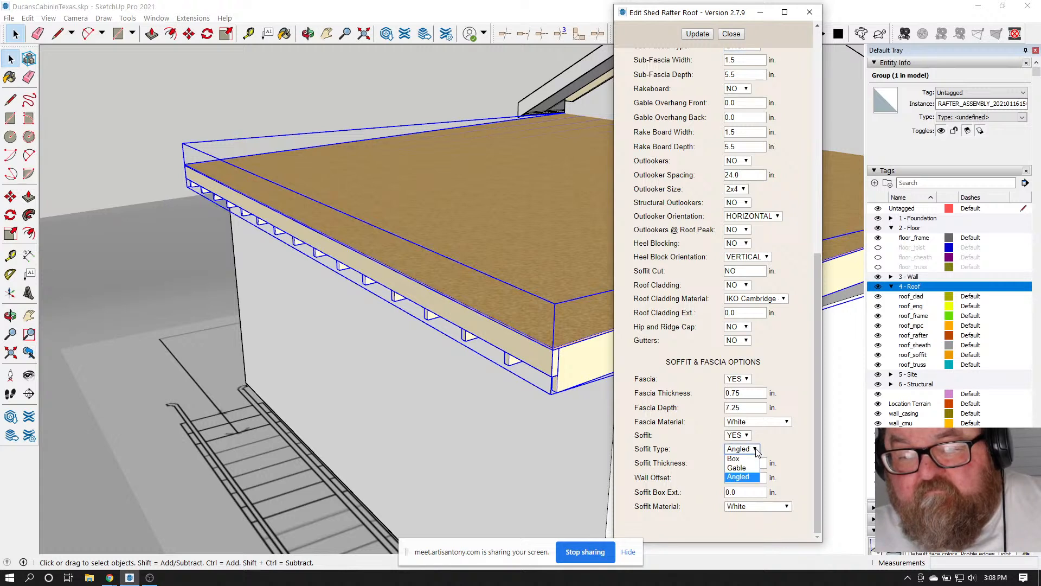
click(768, 439)
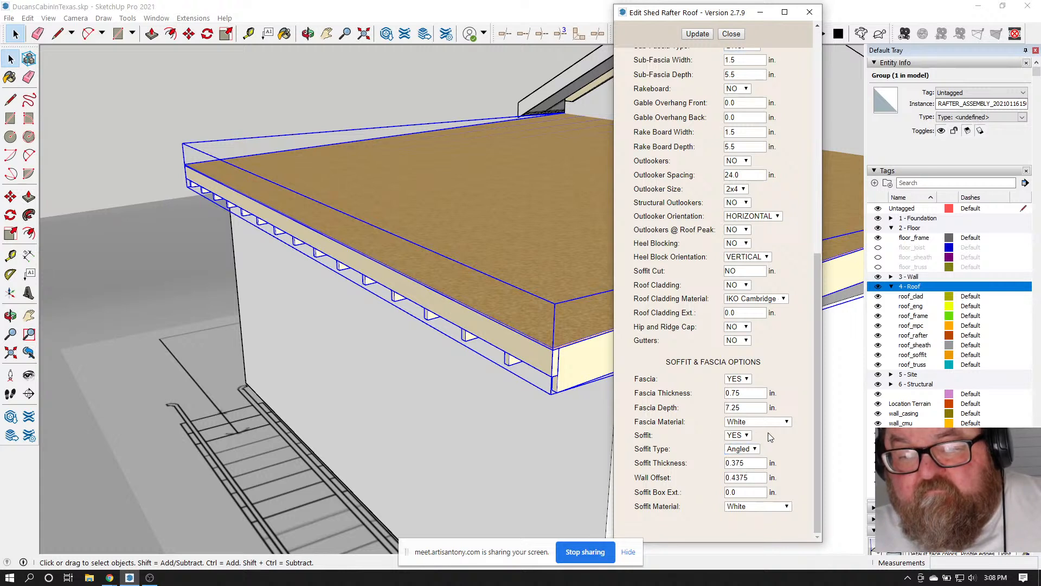
click(698, 34)
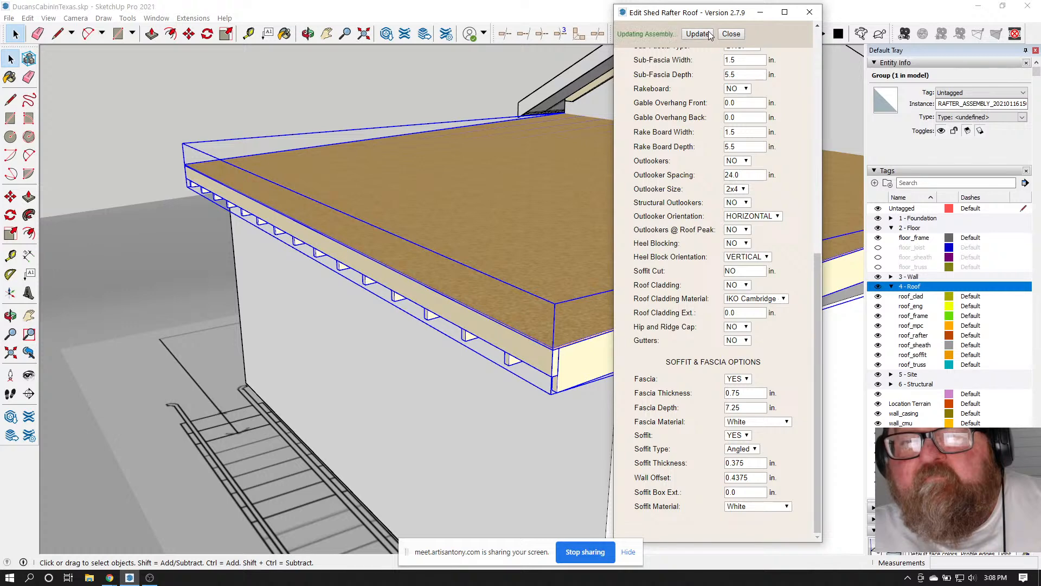
click(732, 34)
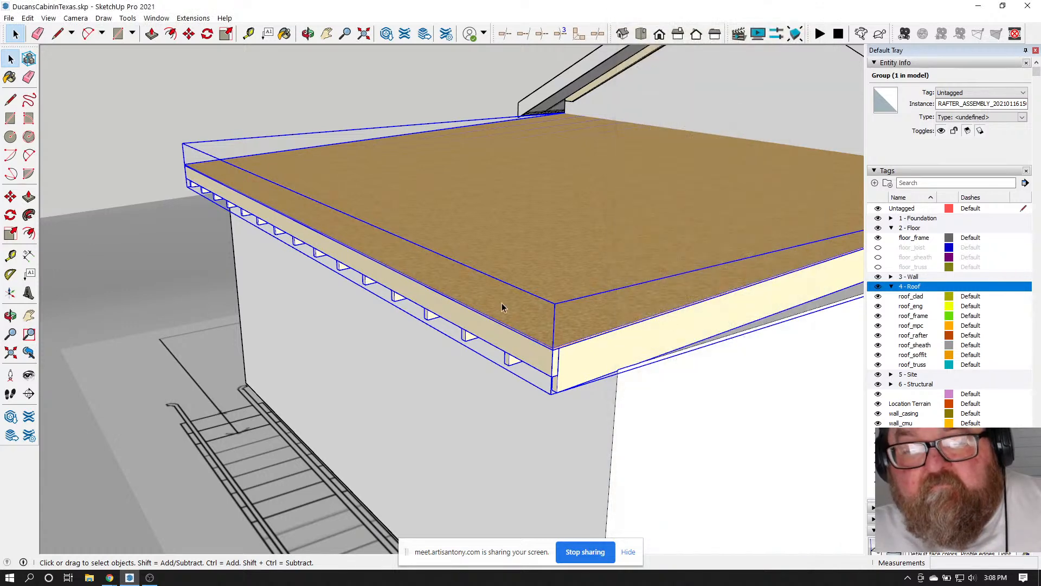
click(308, 33)
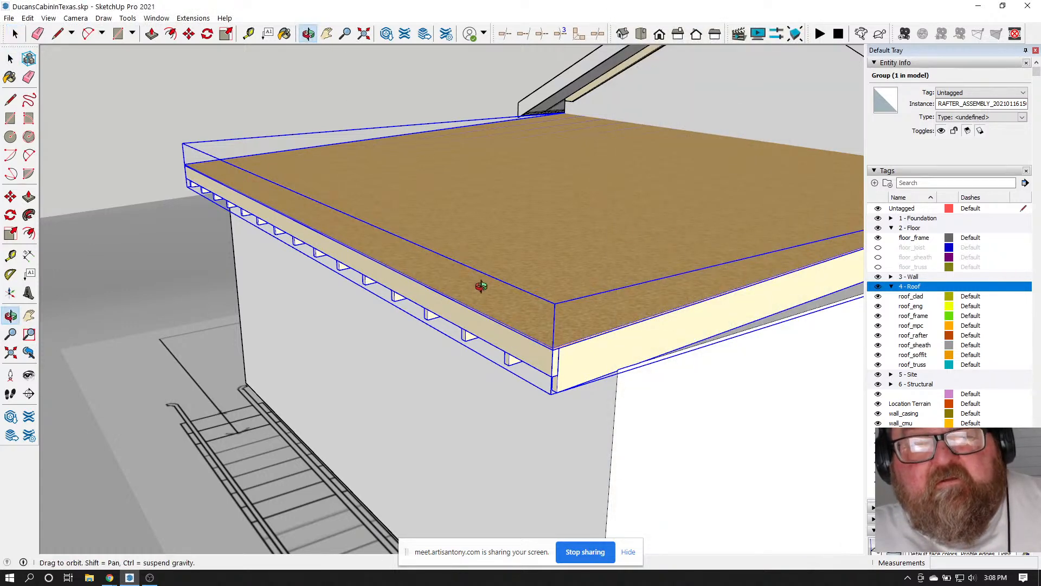
drag(541, 283, 462, 270)
Switch to YouTube Studio in Chrome to check the live stream and its chat, and return to SketchUp
mouse_move(110, 577)
click(60, 529)
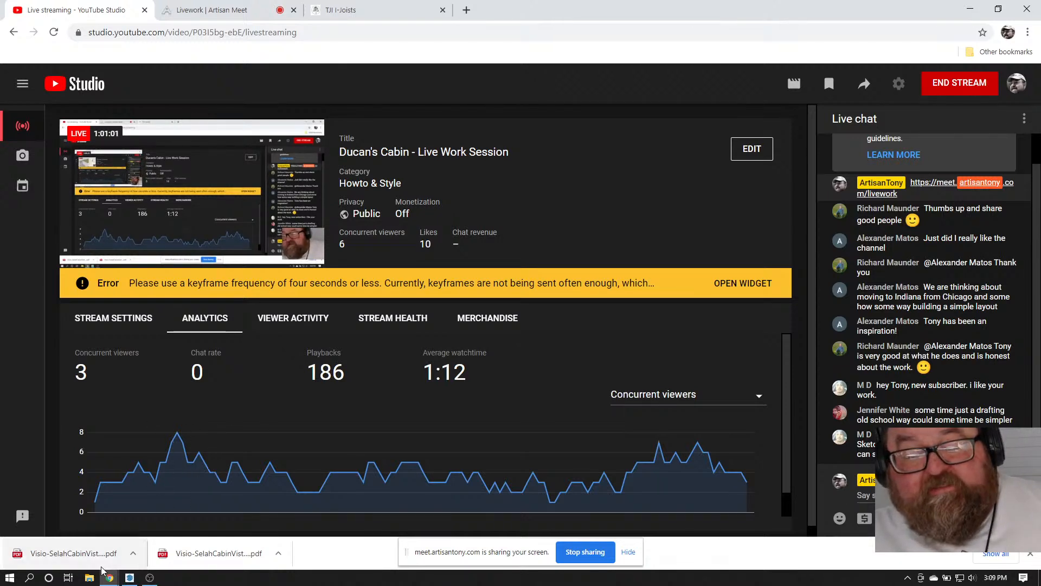
click(109, 577)
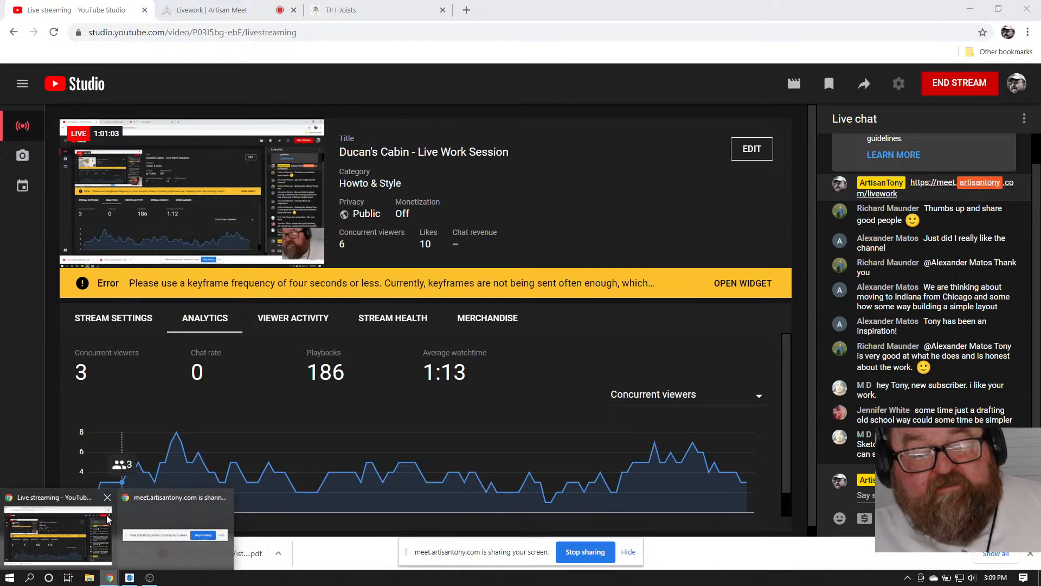
click(80, 498)
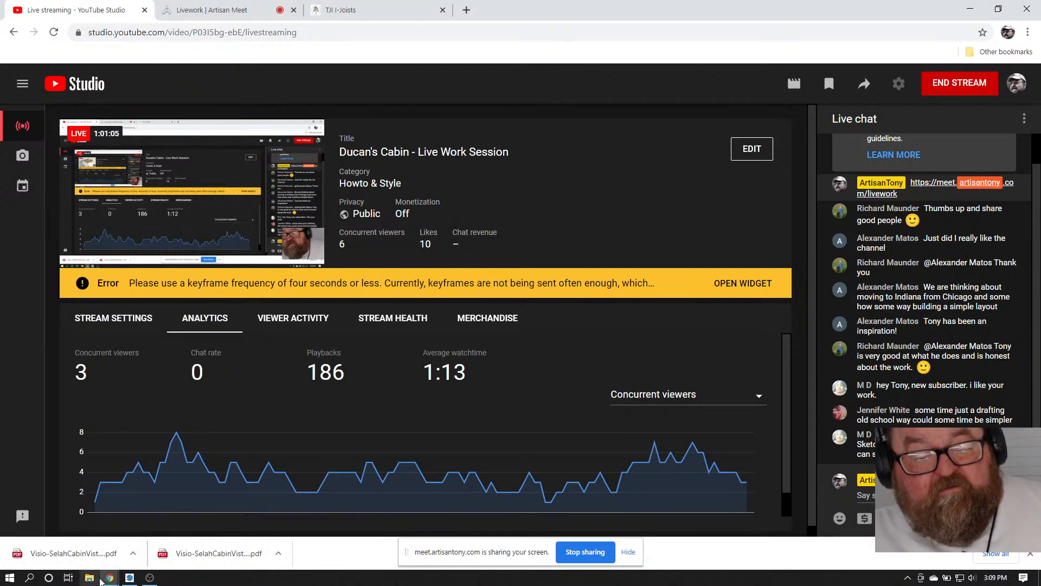
click(109, 578)
click(59, 515)
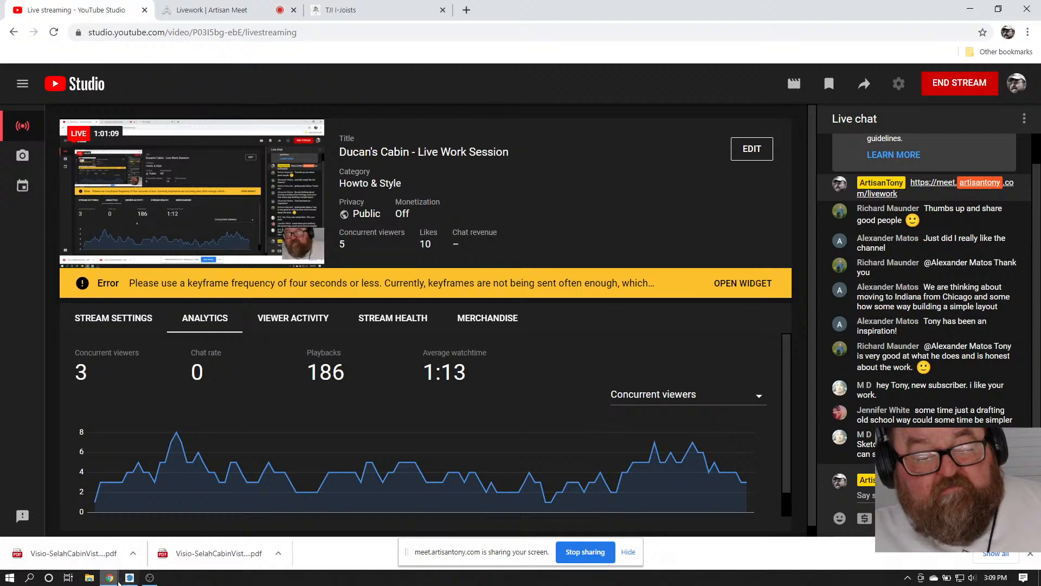
key(alt+Tab)
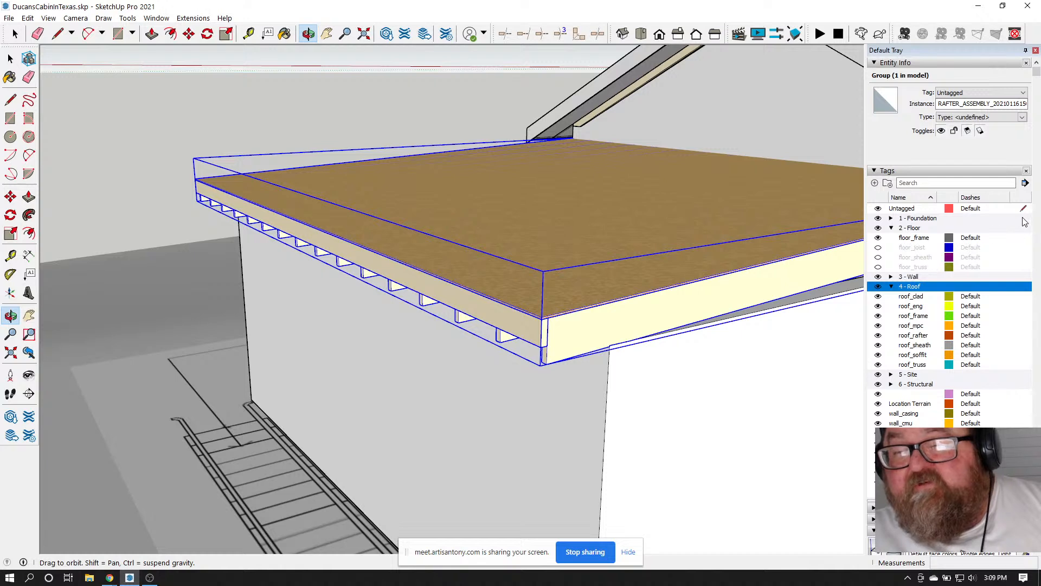
Collapse all tag folders and move the loose wall tags, wall_casing through wall_window, into the 3 - Wall folder
click(1025, 182)
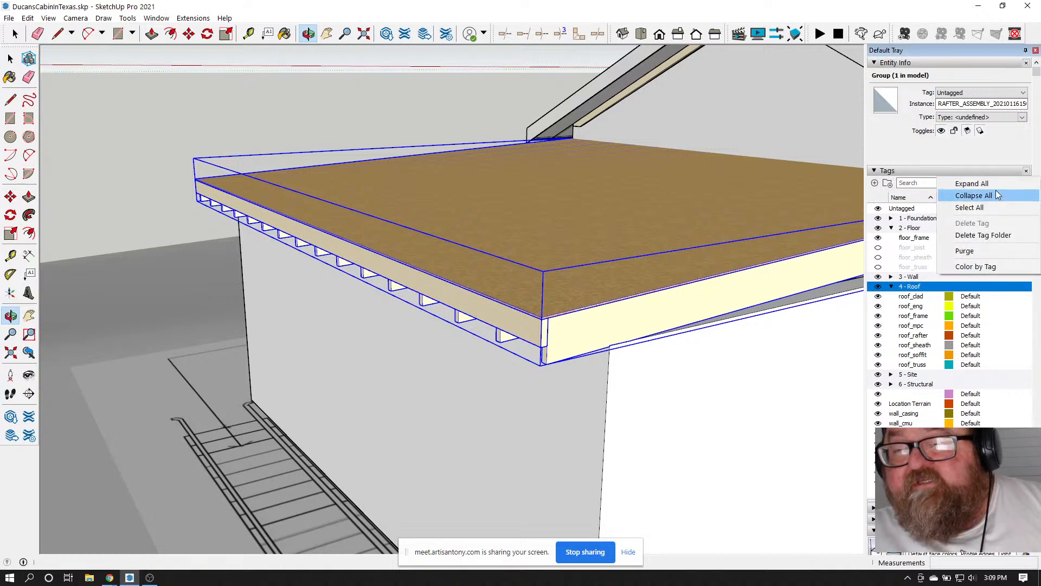
click(996, 193)
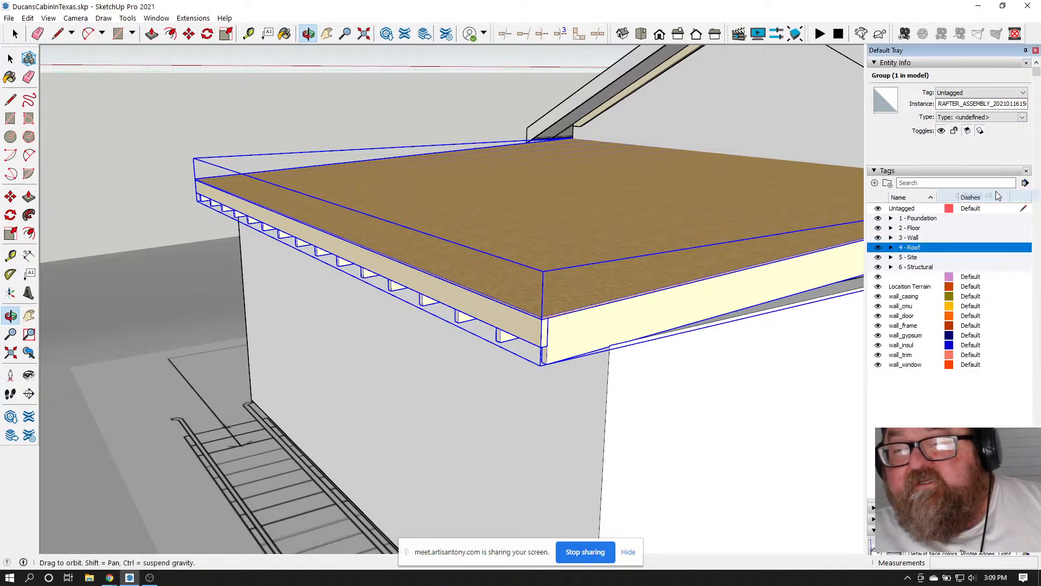
click(913, 300)
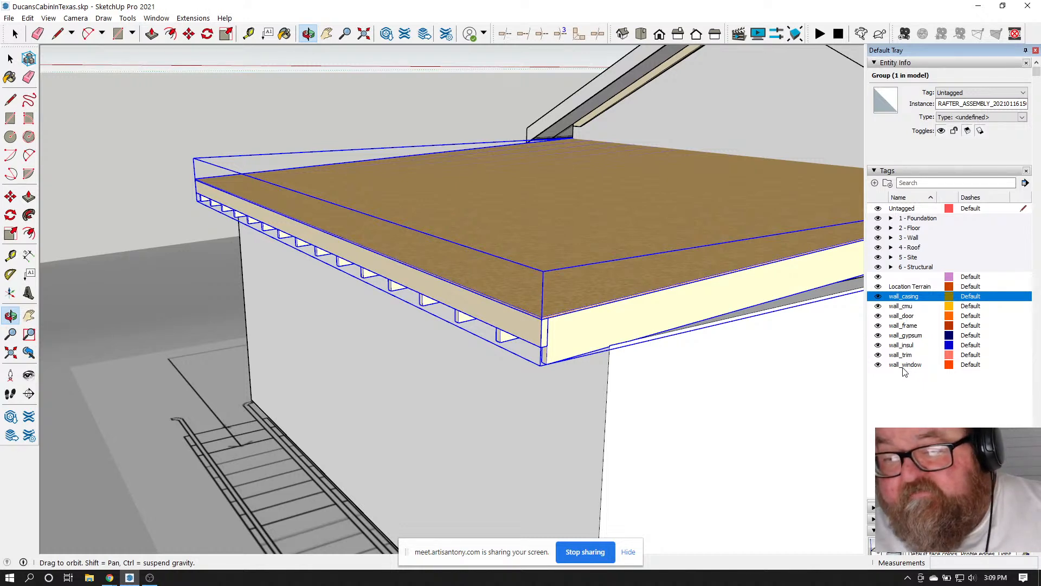
shift+click(904, 366)
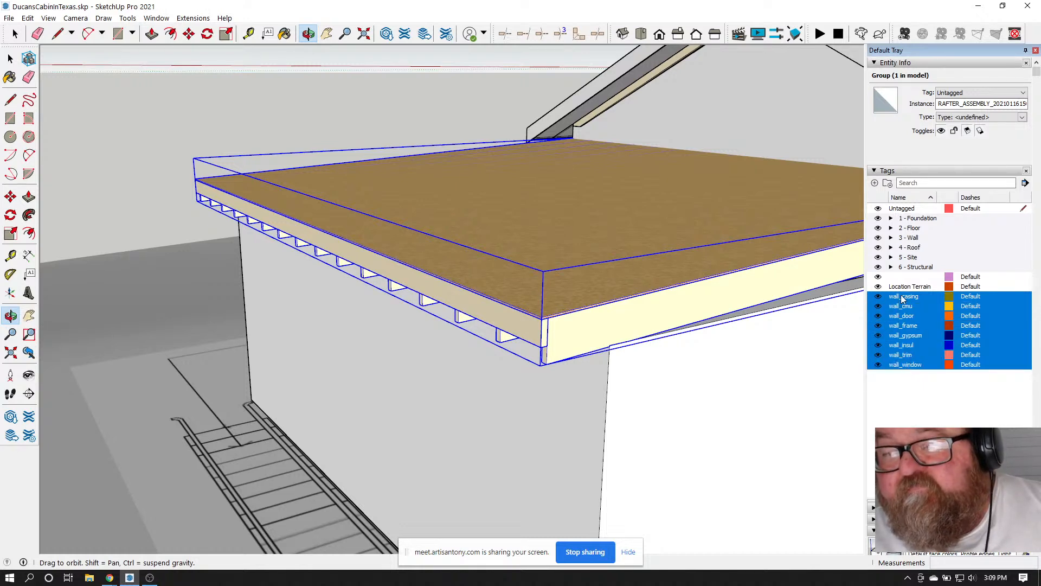
drag(908, 303, 917, 240)
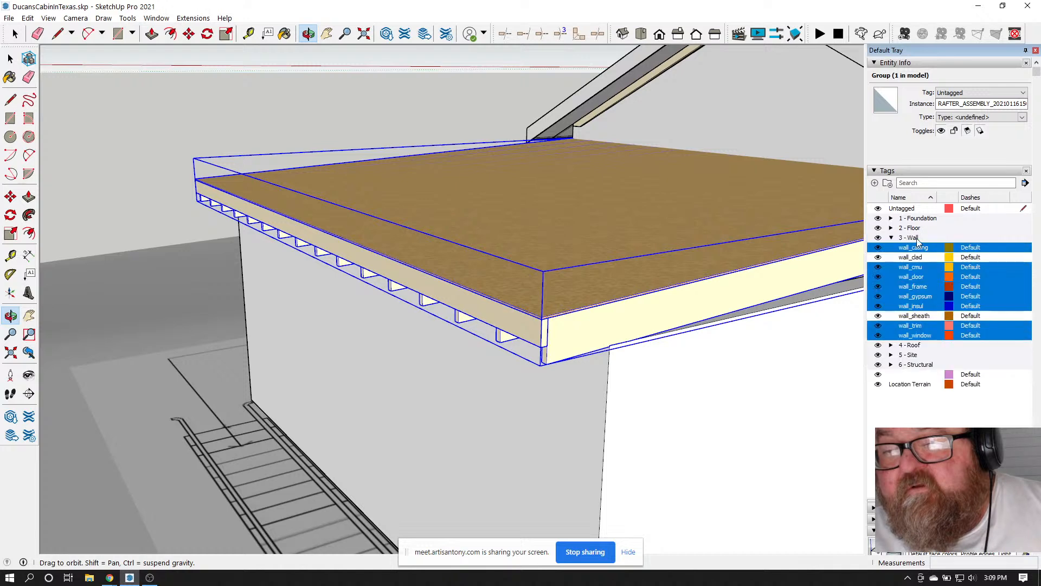
click(891, 237)
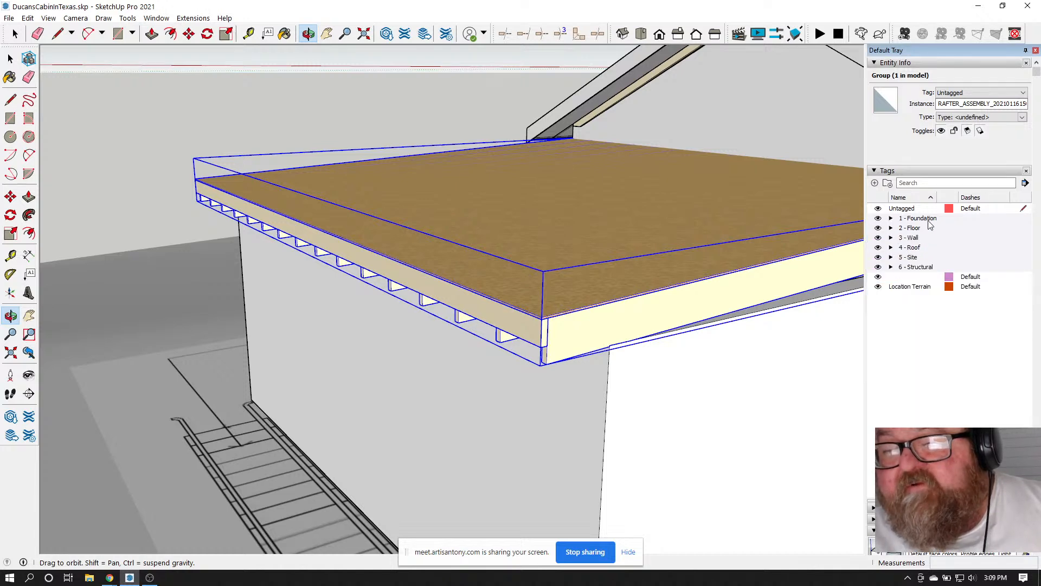
Delete the unnamed tag listed outside the tag folders
click(906, 277)
right_click(906, 249)
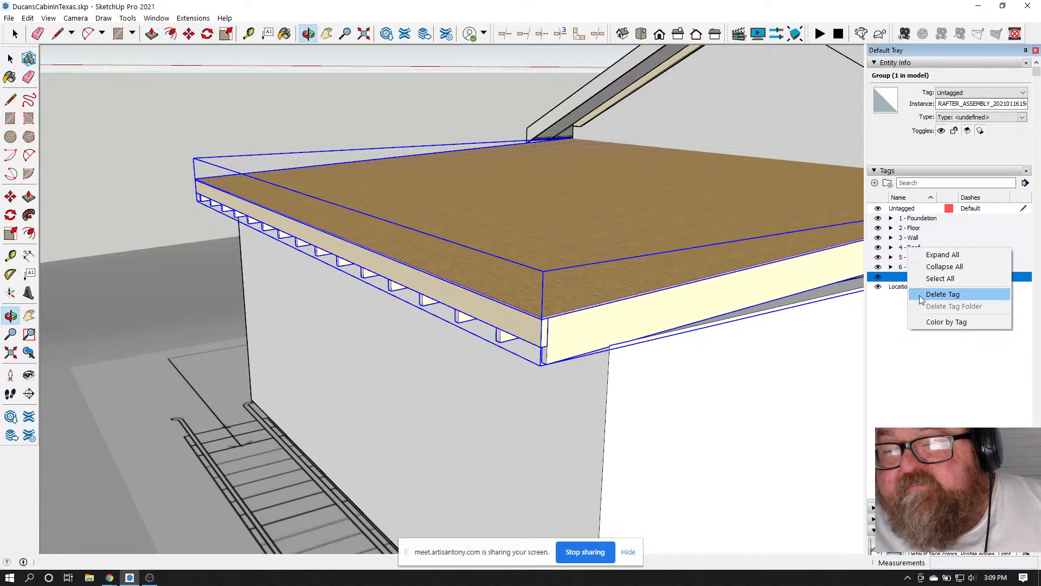
click(920, 294)
click(893, 310)
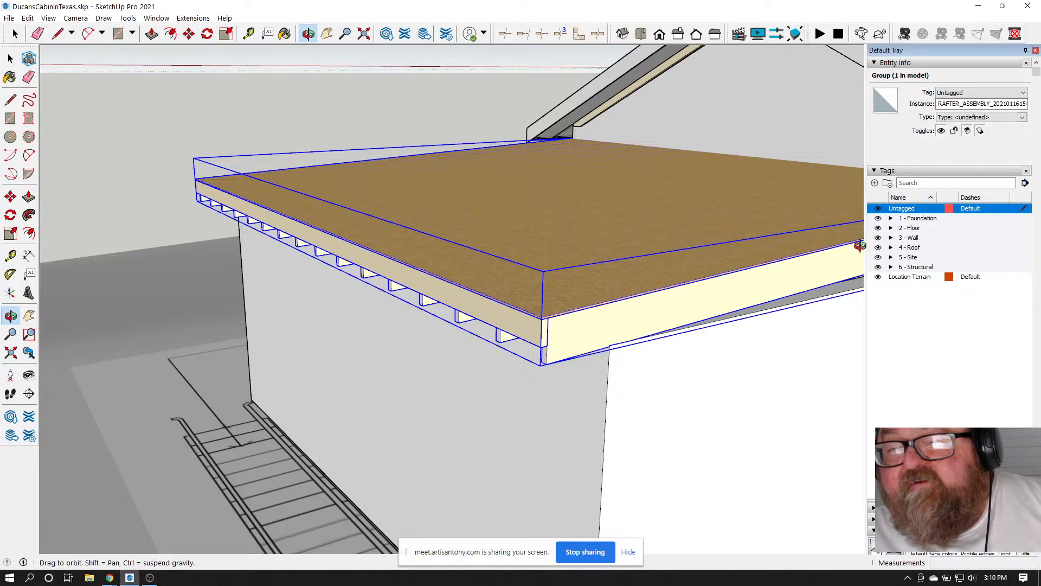
Hide the 4 - Roof tag folder to examine the walls beneath, clear the selection and show the roof again
click(879, 248)
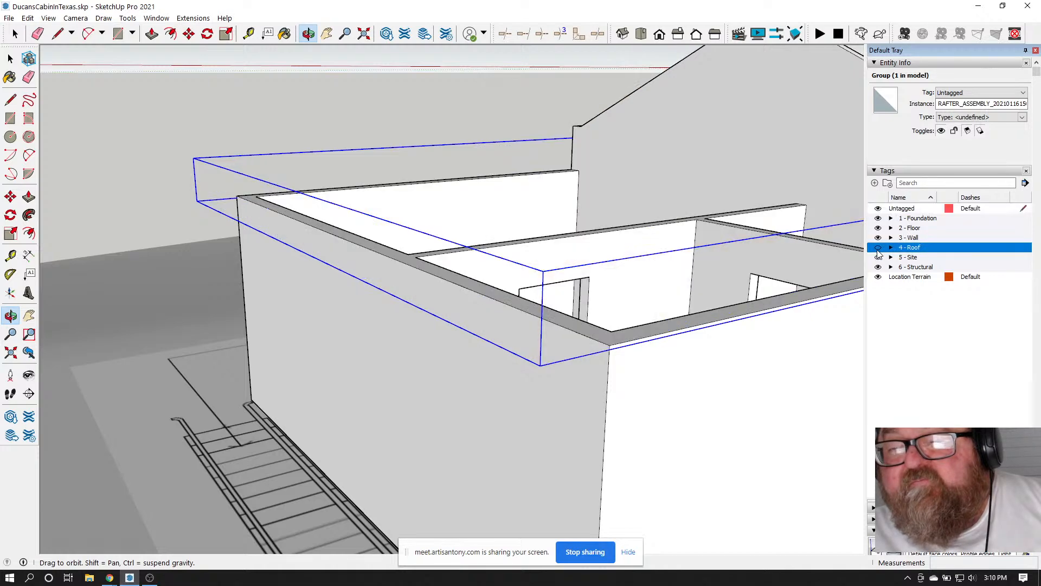
drag(393, 264, 387, 261)
drag(442, 288, 425, 214)
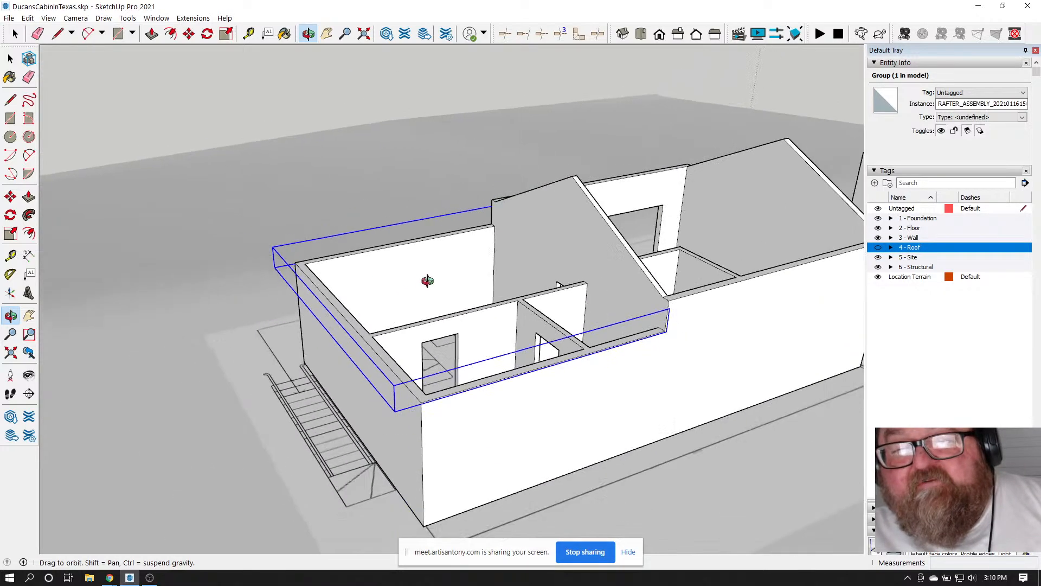
click(15, 35)
click(216, 118)
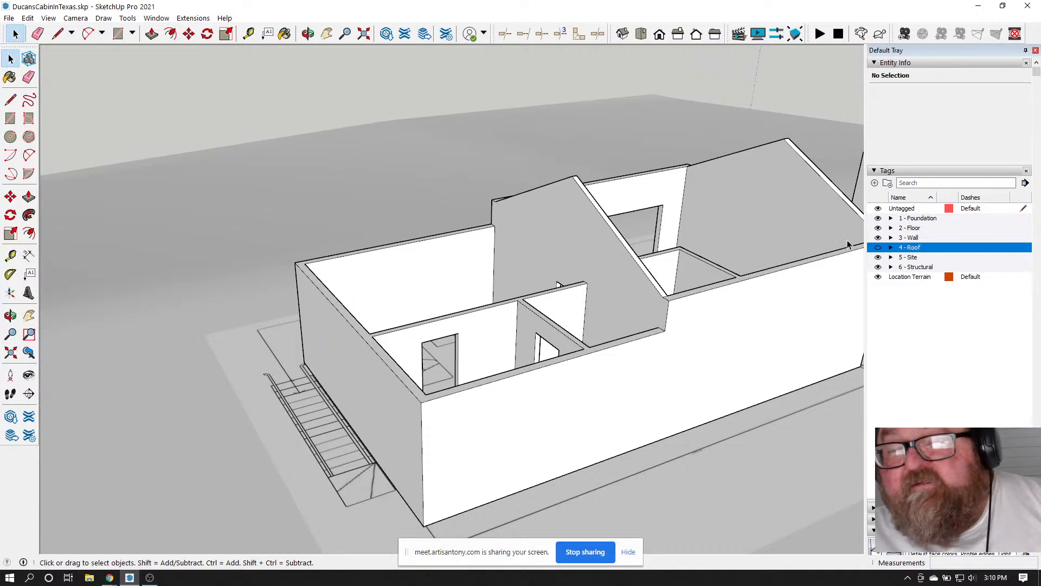
click(878, 247)
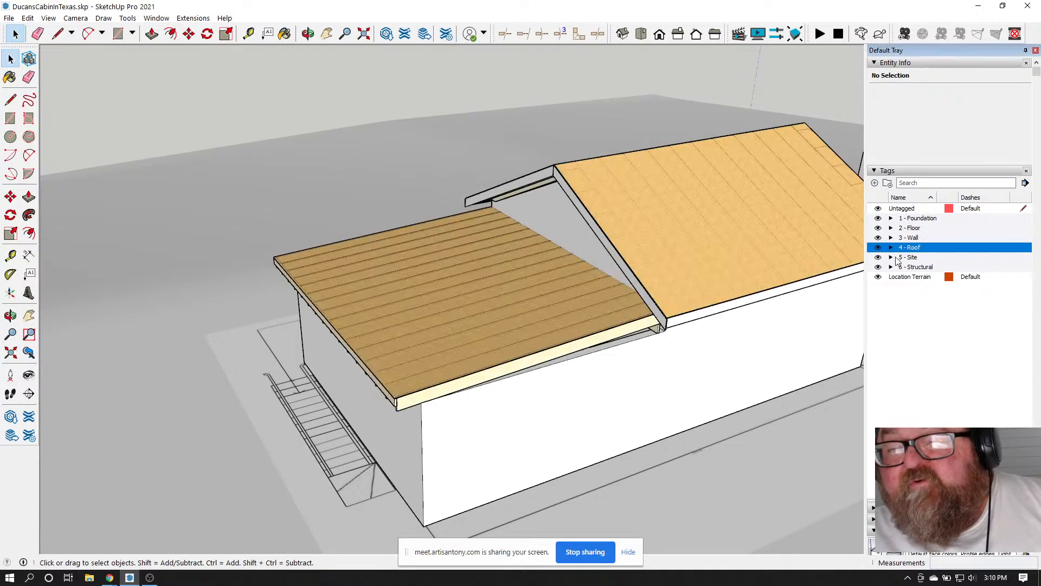
Hide the roof_eng, roof_frame, roof_mpc, roof_rafter, roof_sheath and roof_soffit tags one by one to check what each controls
click(891, 248)
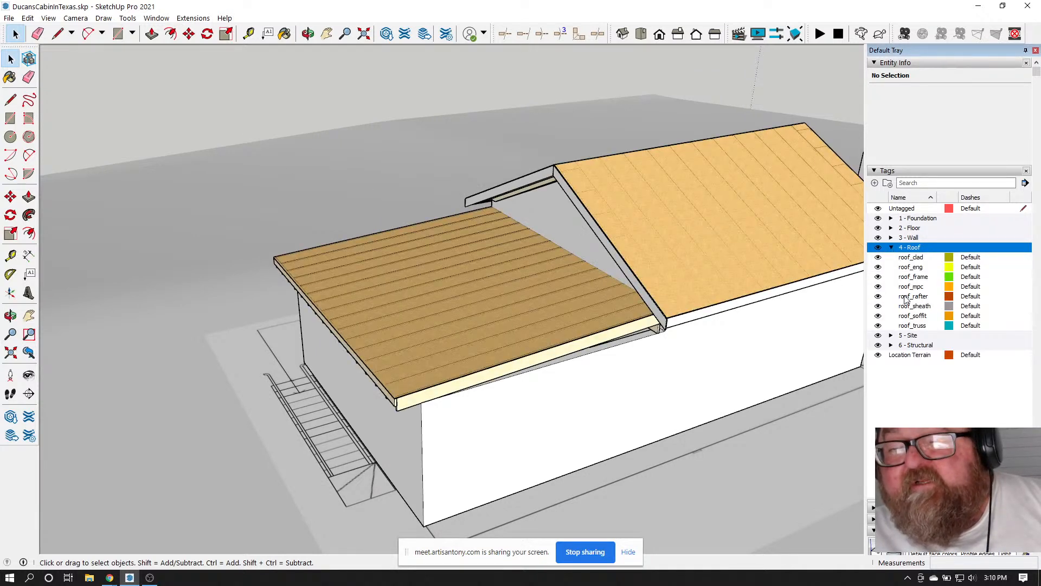
click(878, 267)
click(878, 276)
click(879, 287)
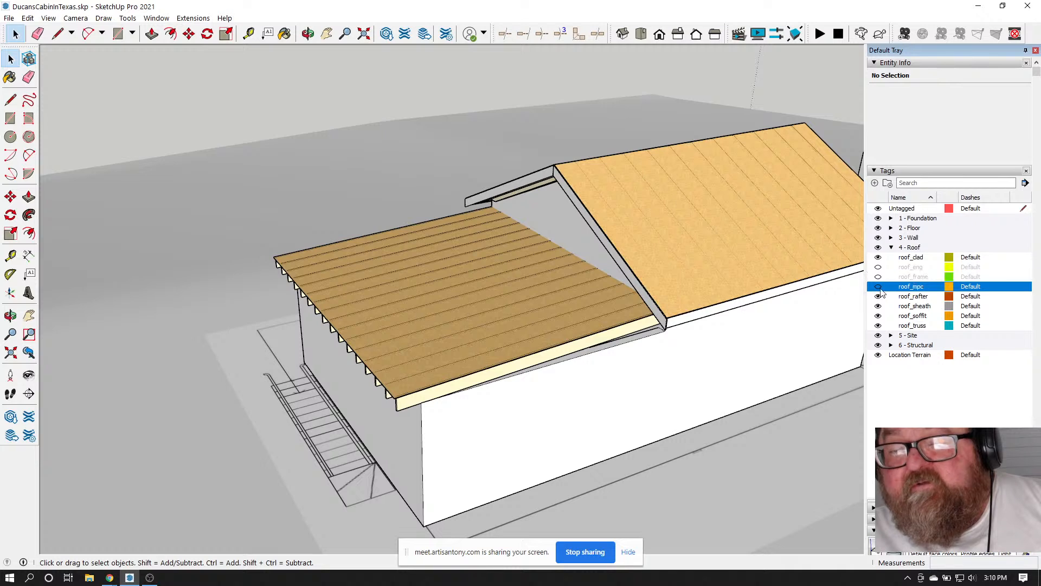
click(879, 296)
click(878, 305)
click(878, 316)
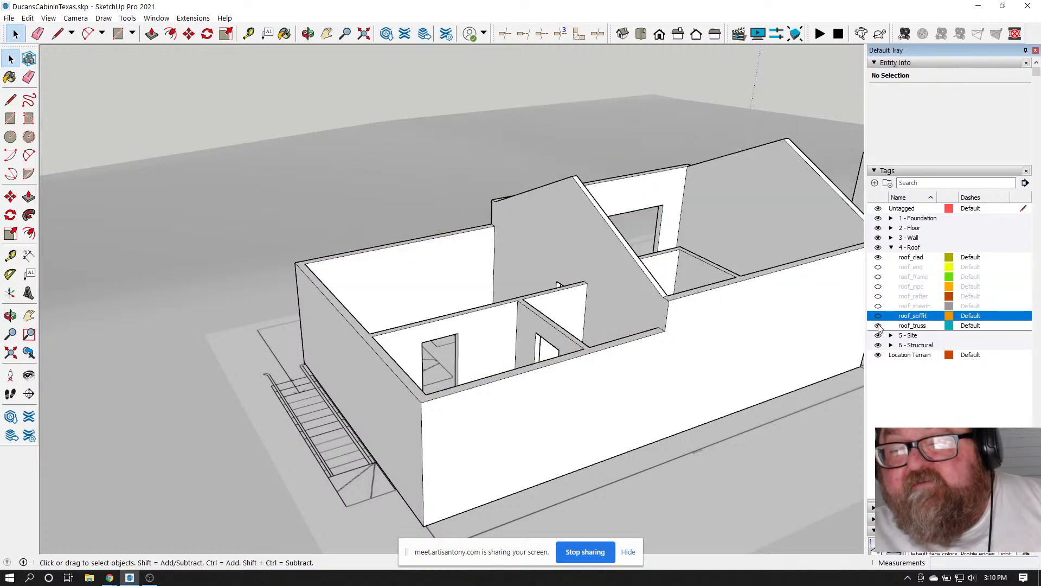
Make all the hidden roof tags visible again, including roof_truss, and collapse the 4 - Roof folder
click(878, 316)
click(878, 306)
click(878, 296)
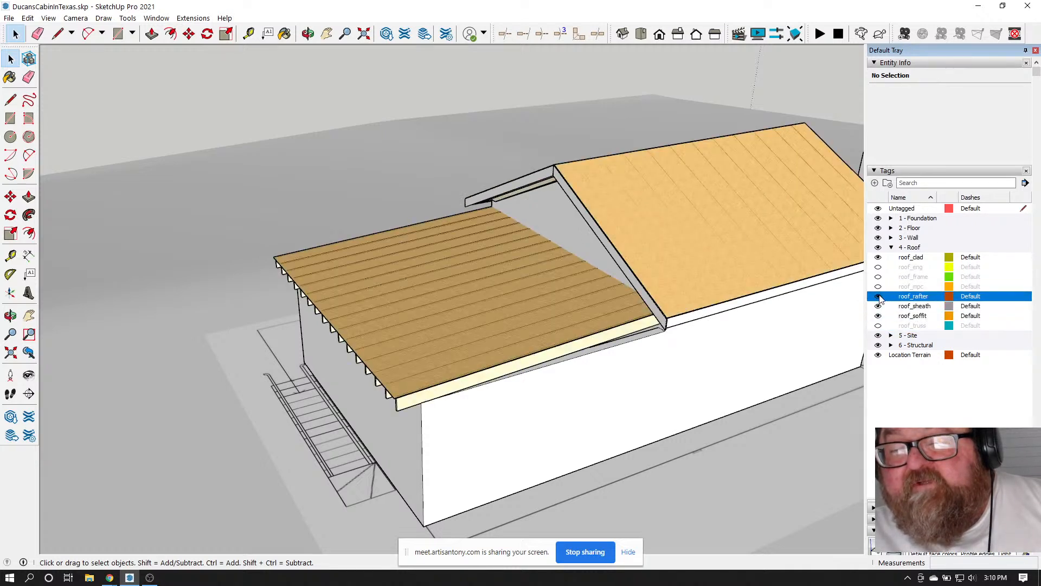
click(879, 286)
click(878, 277)
click(879, 267)
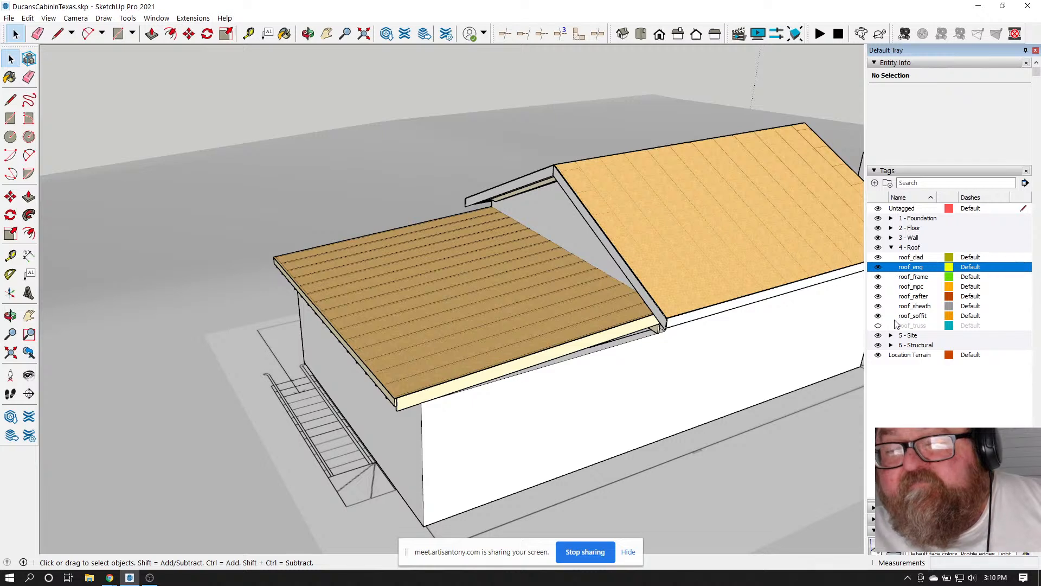
click(878, 325)
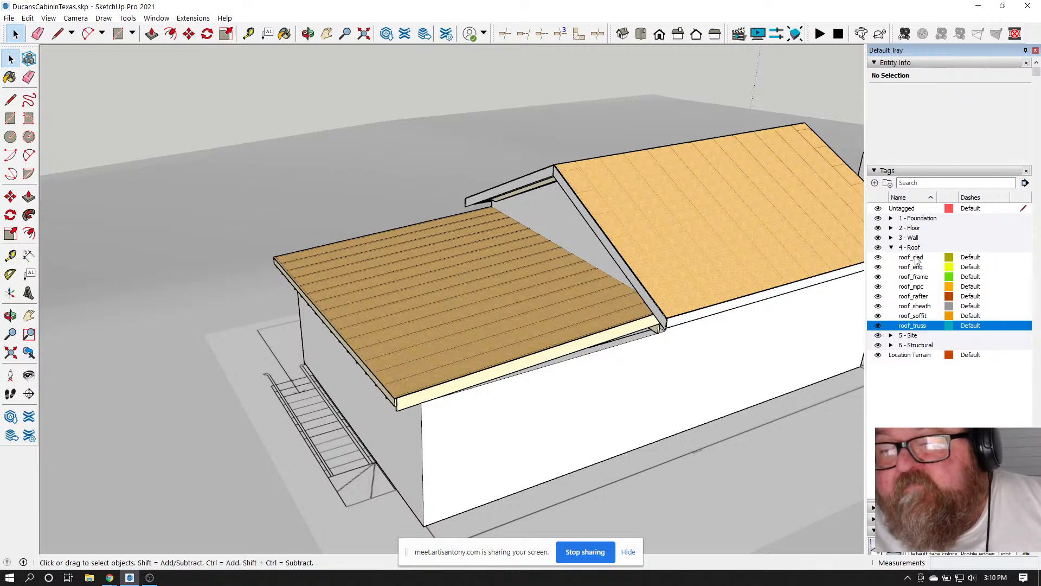
click(891, 248)
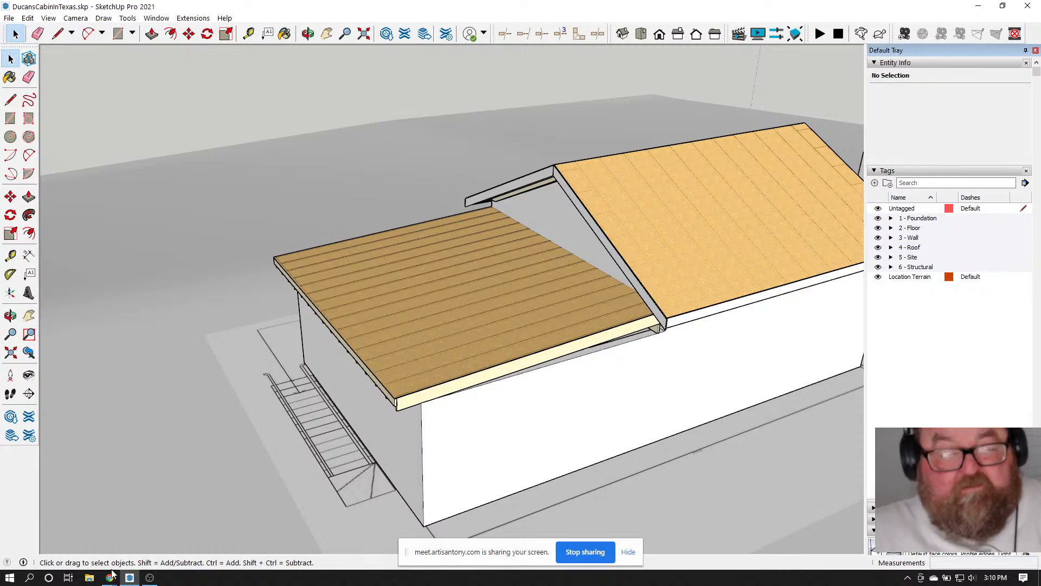
Switch to the YouTube Studio live stream page in Chrome to read the chat, and return to SketchUp
mouse_move(112, 573)
click(89, 498)
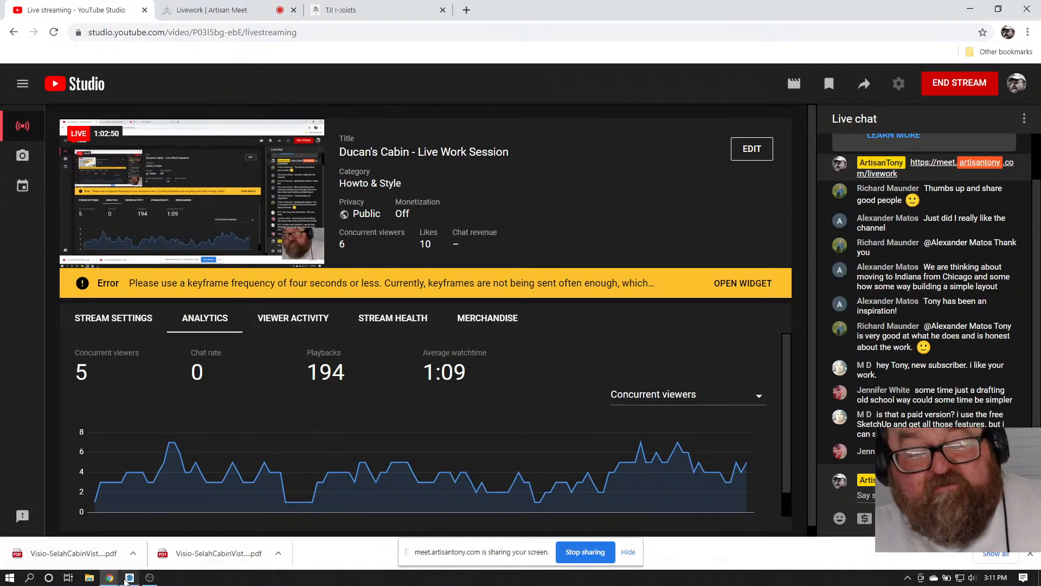
mouse_move(111, 574)
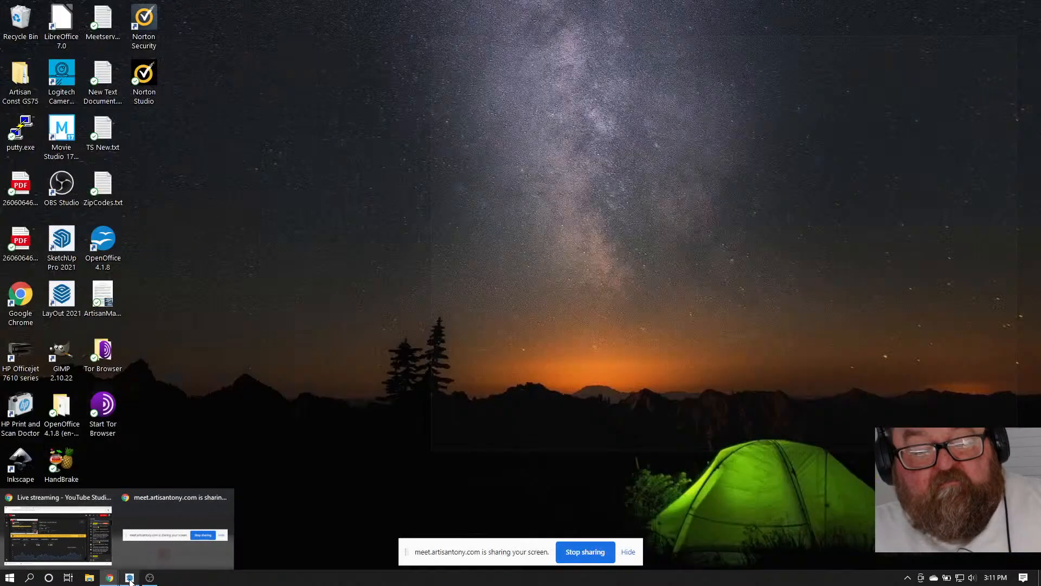
click(129, 577)
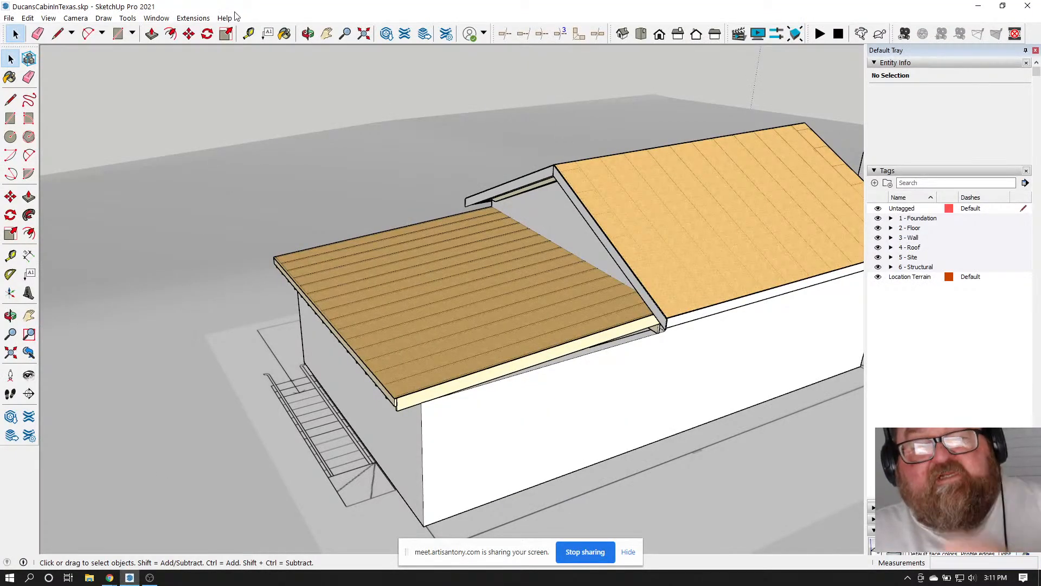
Review the installed Medeek extensions and the commands offered by Medeek Electrical and Medeek Truss
click(194, 18)
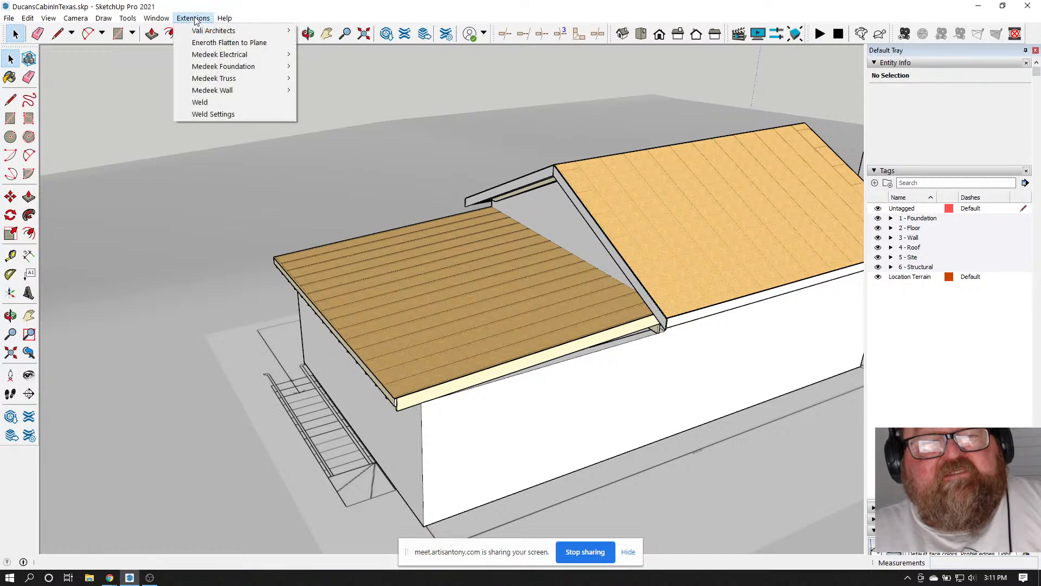
mouse_move(217, 57)
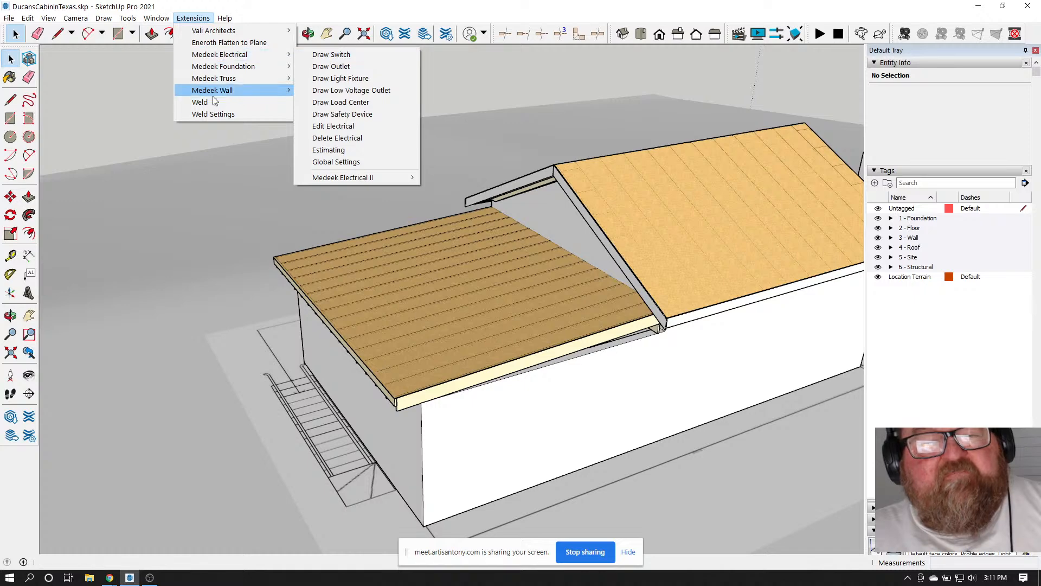
mouse_move(210, 85)
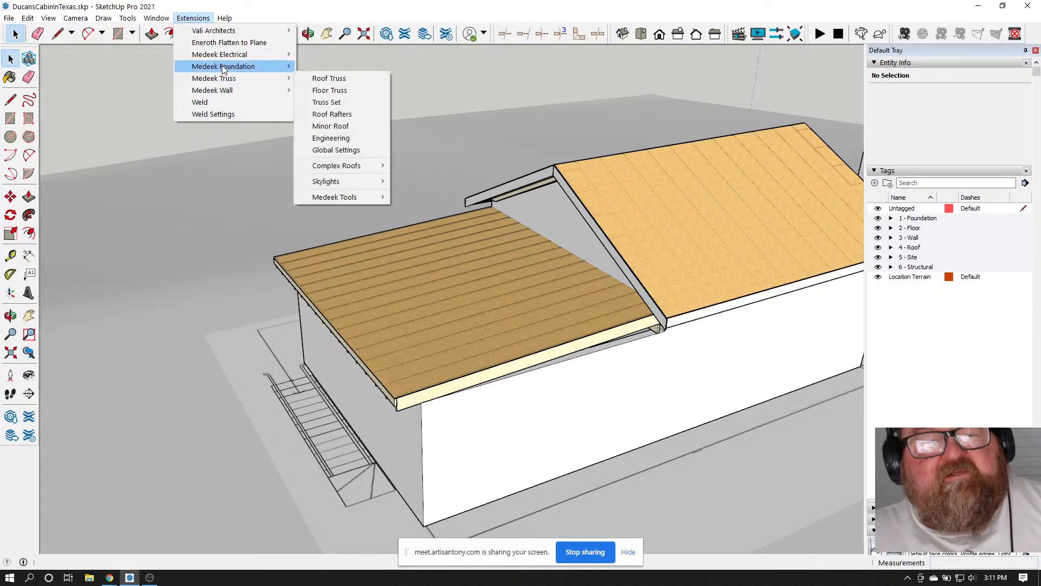
click(306, 14)
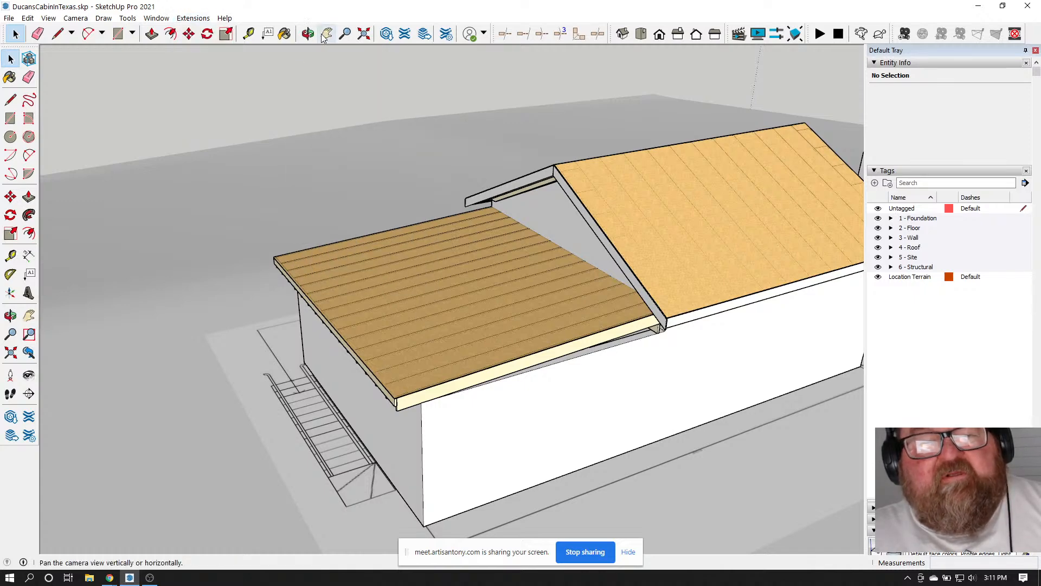
Open the cabin's wall group at the main gable end and delete the vertical edge dividing the gable face
click(307, 34)
drag(286, 174, 630, 243)
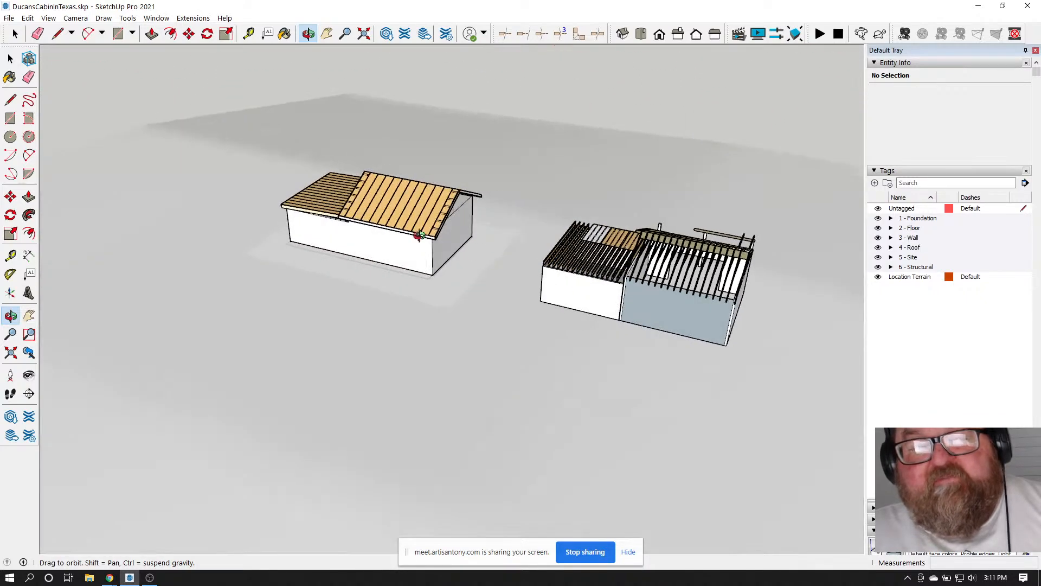
scroll(356, 217, up, 10)
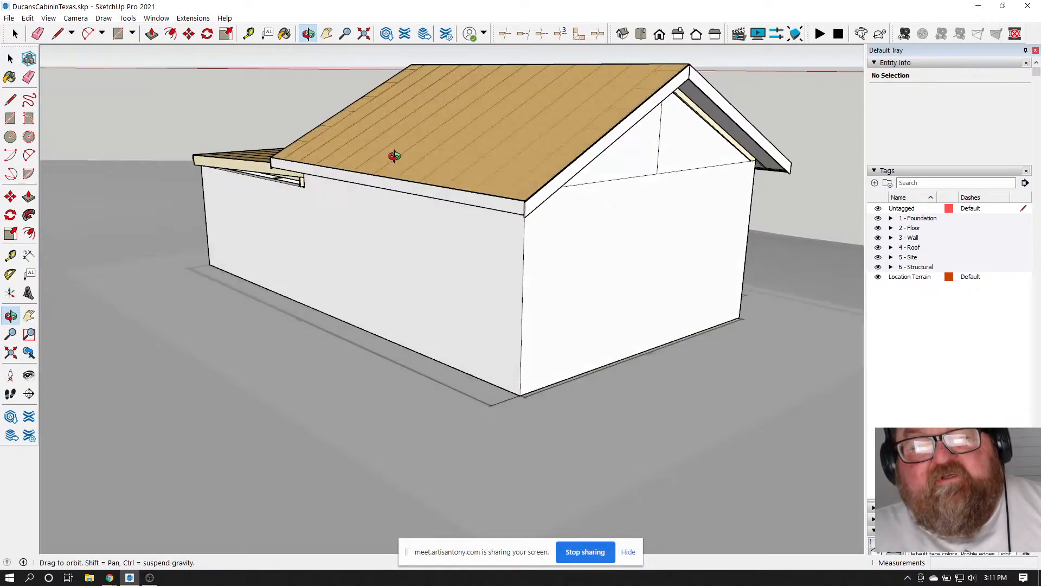
drag(395, 156, 488, 170)
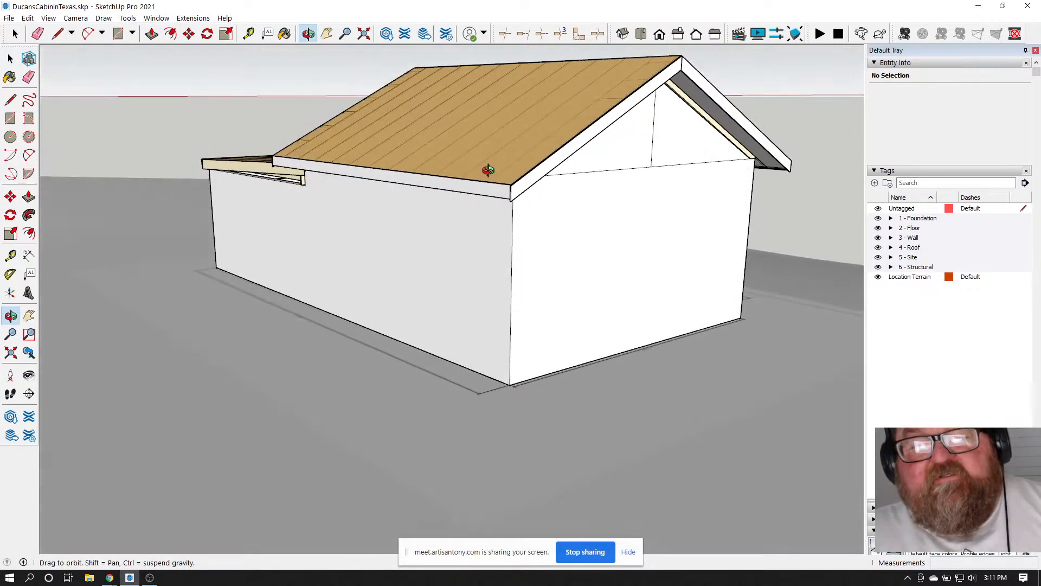
drag(610, 134, 477, 224)
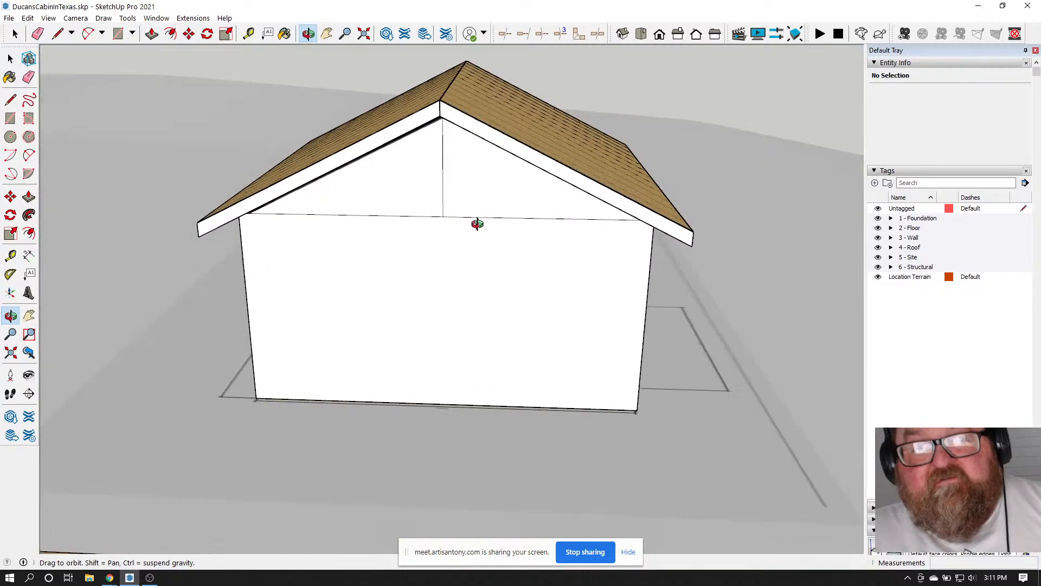
key(e)
scroll(448, 174, up, 1)
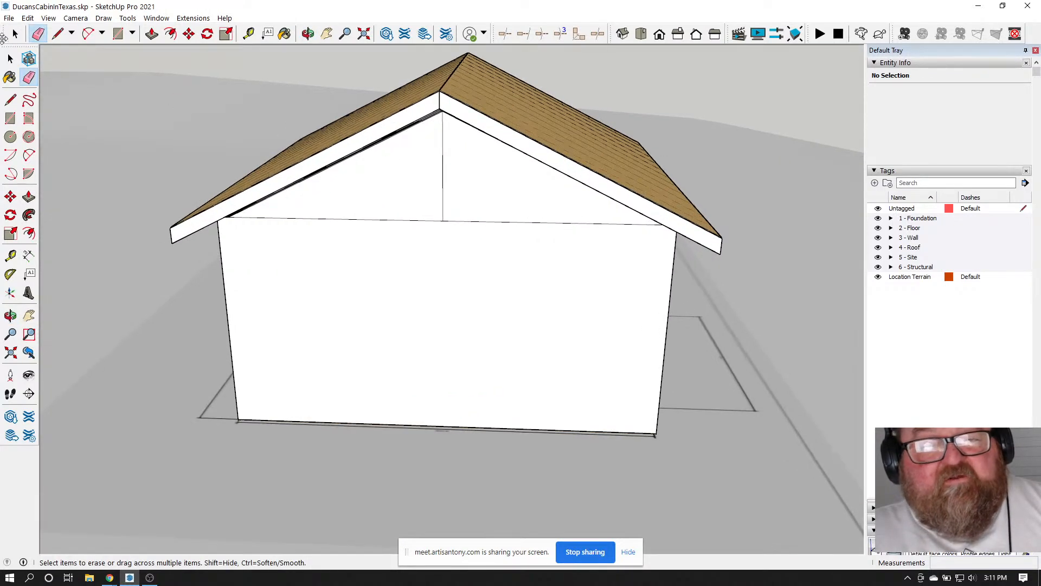
click(13, 35)
triple_click(443, 162)
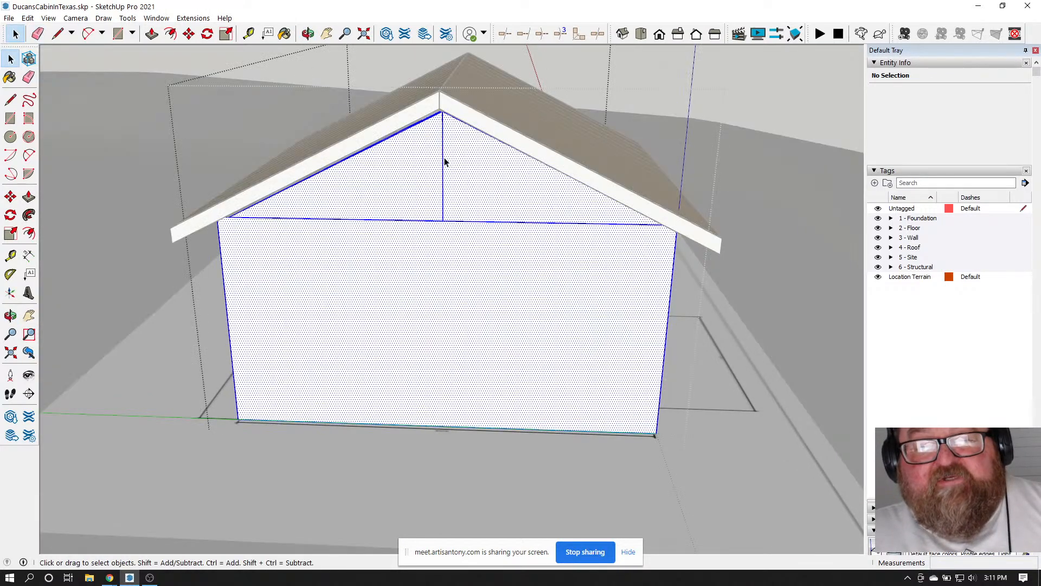
click(444, 162)
click(443, 162)
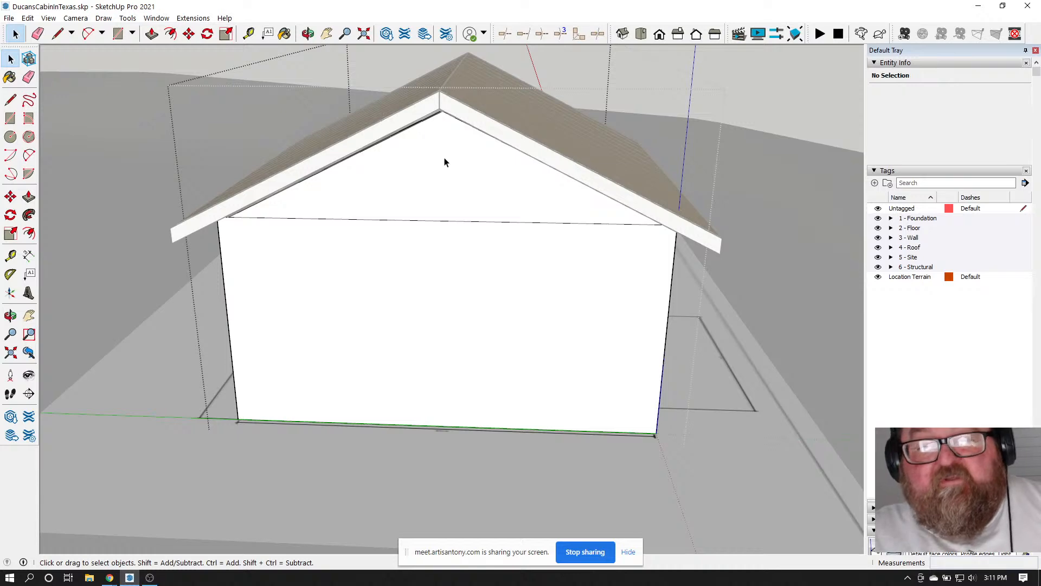
Delete the horizontal edge between the gable triangle and the end wall to merge them into one face
click(471, 223)
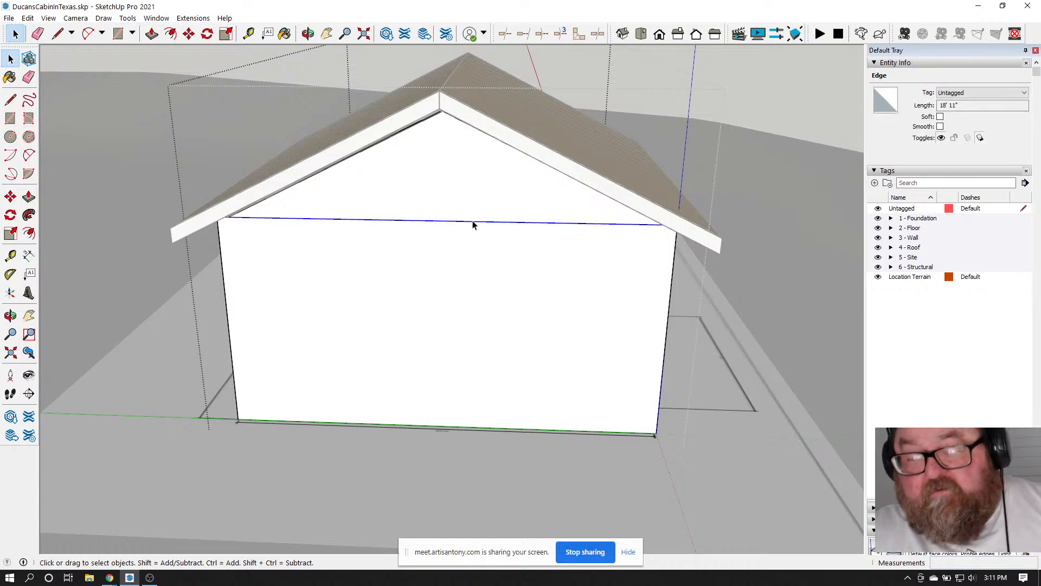
key(Delete)
scroll(502, 235, down, 2)
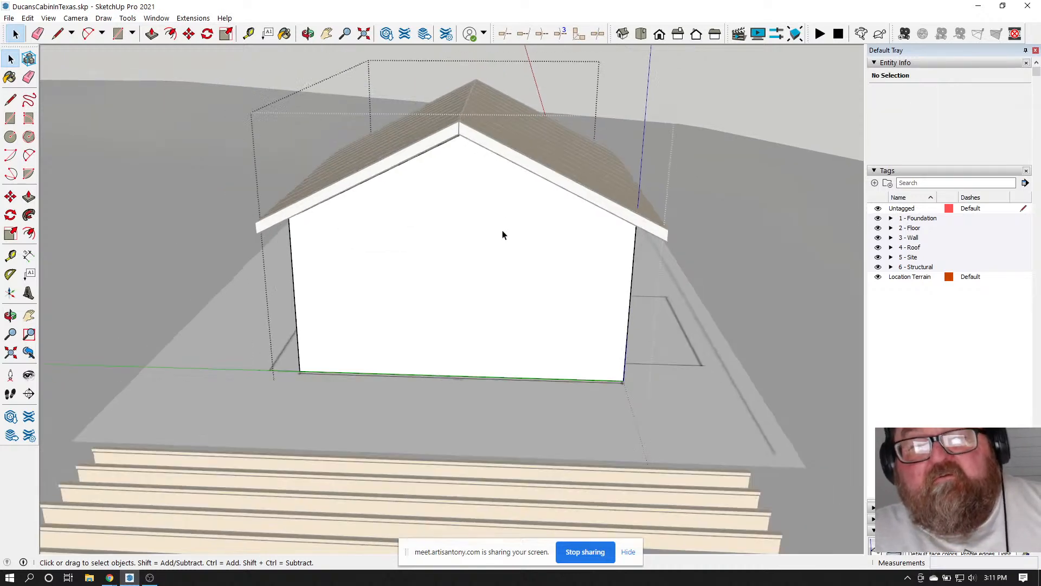
Examine the cabin's gable and shed roofs alongside the framed reference cabin, including the shed roof's low pitch
click(310, 35)
drag(282, 228, 200, 210)
drag(484, 226, 413, 228)
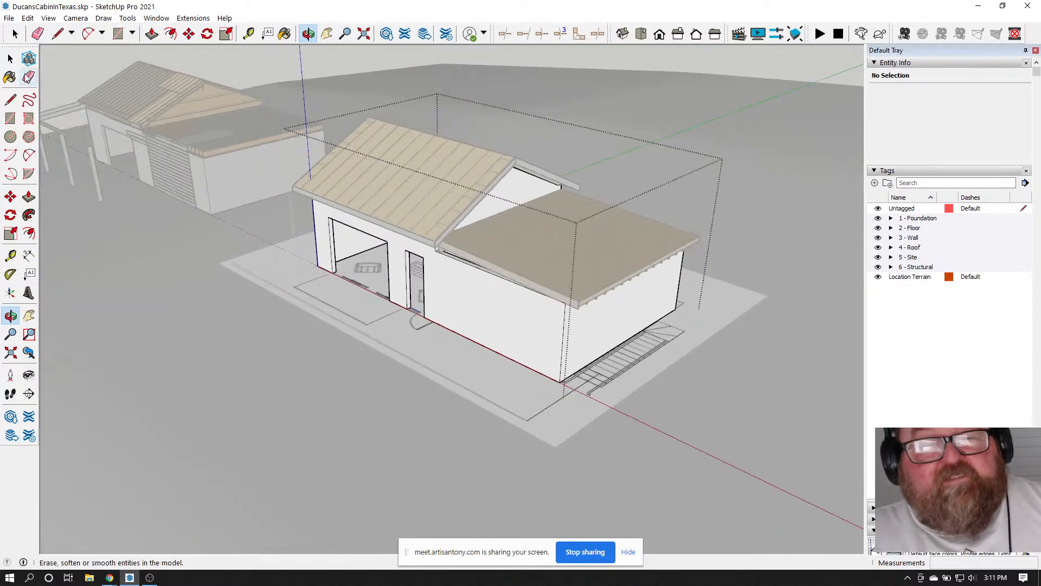
key(space)
scroll(508, 182, up, 8)
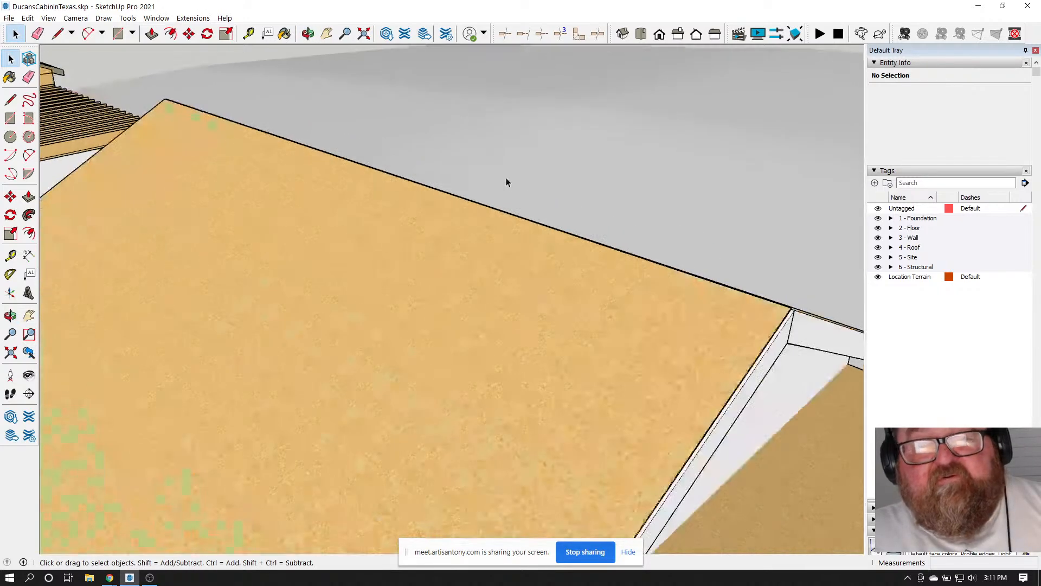
scroll(507, 184, down, 10)
scroll(296, 182, down, 3)
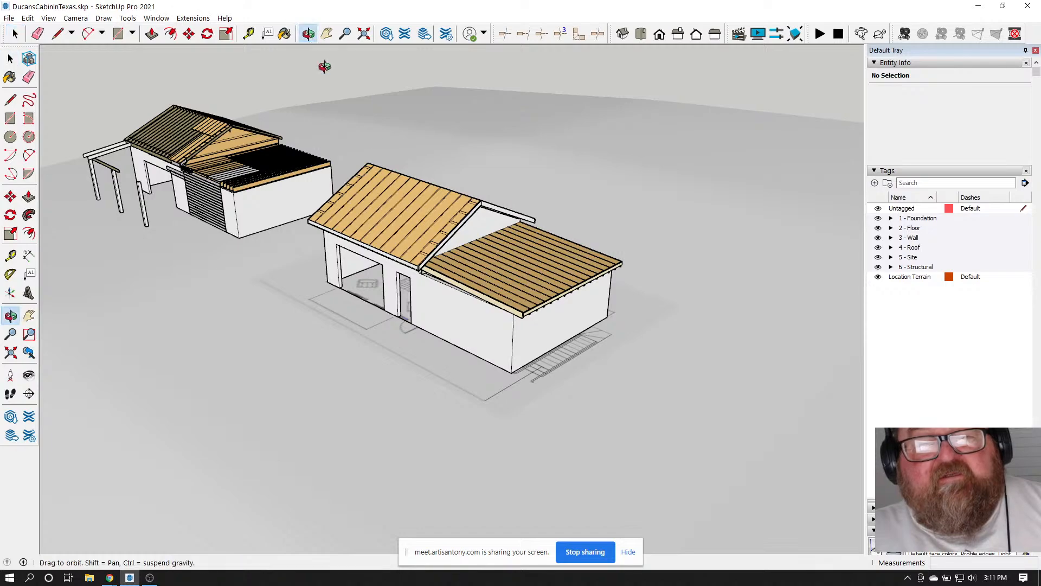
middle_drag(323, 65, 588, 318)
scroll(204, 249, up, 5)
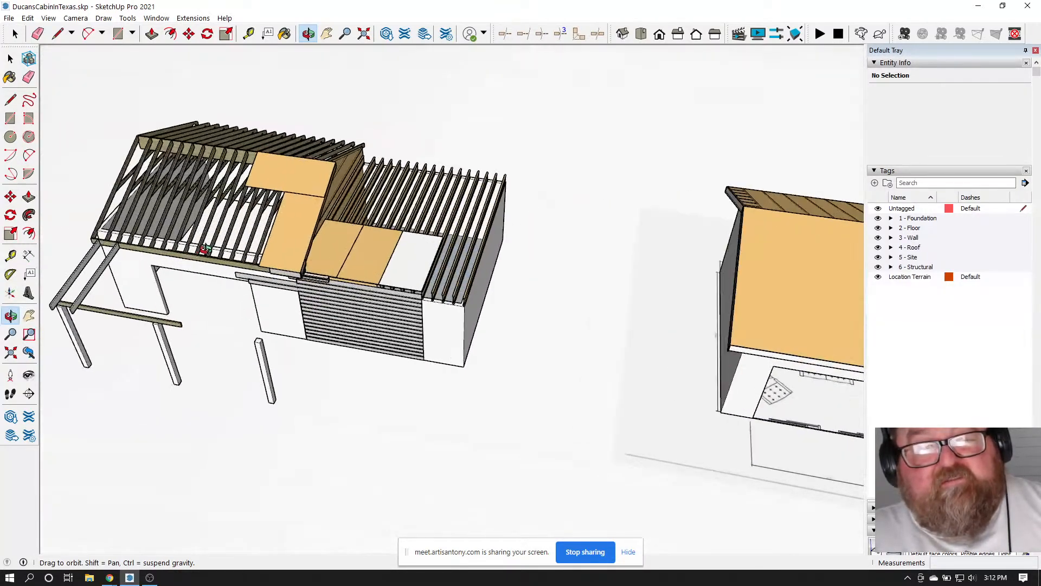
scroll(273, 263, down, 3)
middle_drag(593, 293, 477, 258)
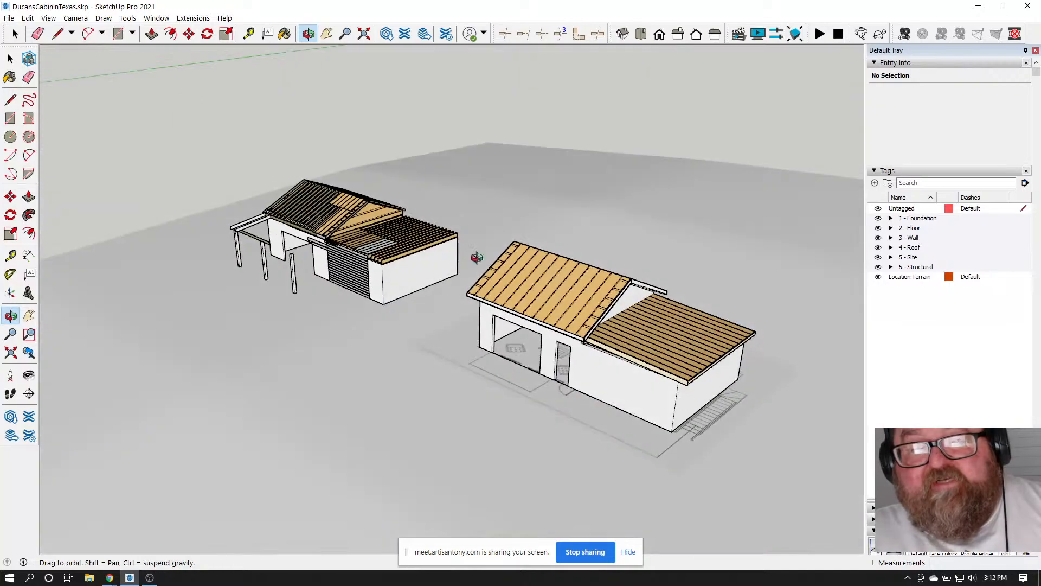
scroll(595, 328, up, 2)
drag(595, 328, 302, 300)
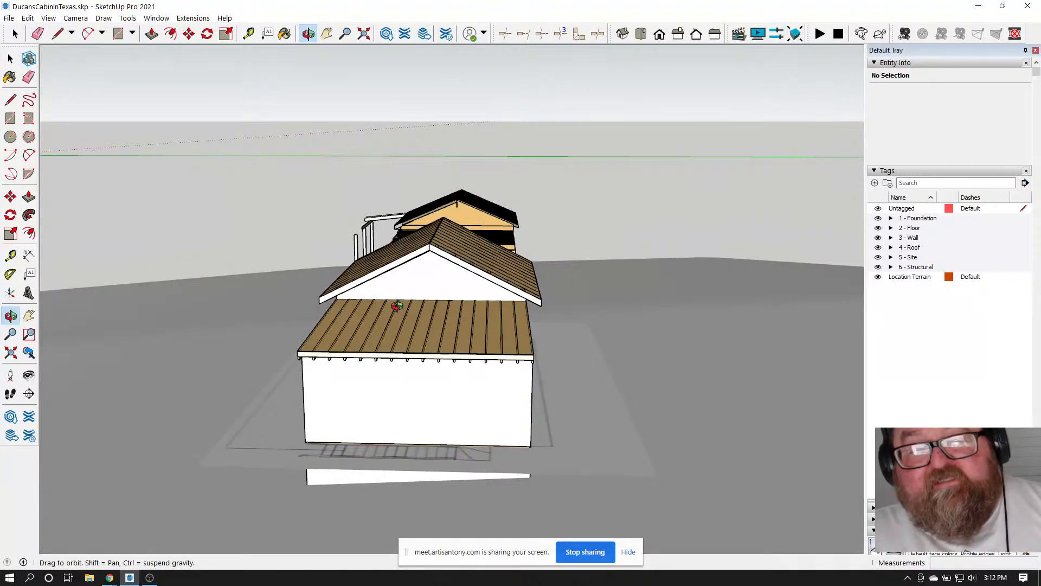
Draw a 2-inch vertical line up from the shed sheathing at the gable wall, continuing with a level red-axis line to the eave
drag(482, 339, 581, 313)
scroll(262, 349, up, 8)
drag(686, 300, 555, 305)
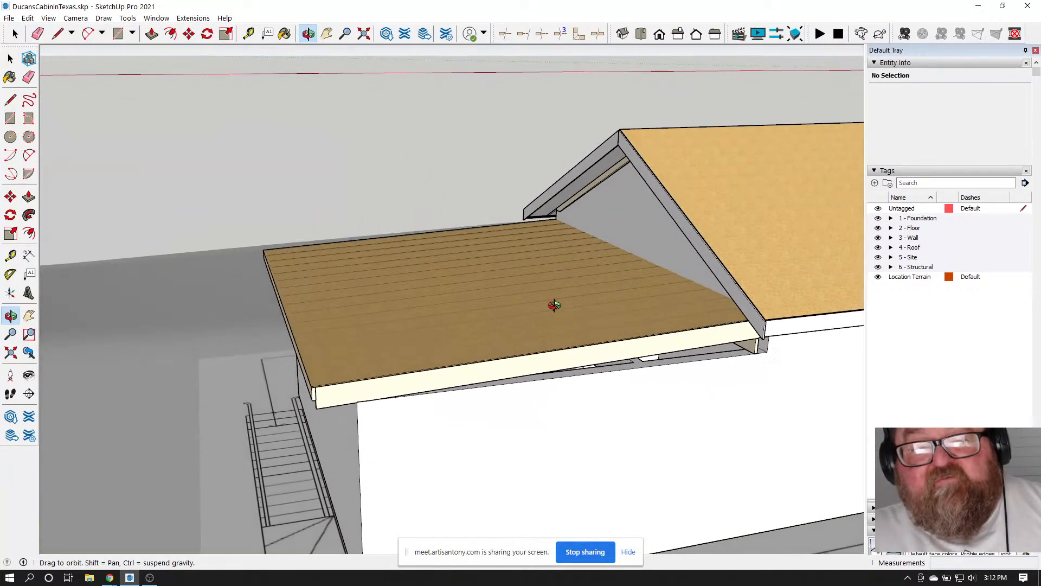
click(58, 34)
scroll(678, 266, up, 6)
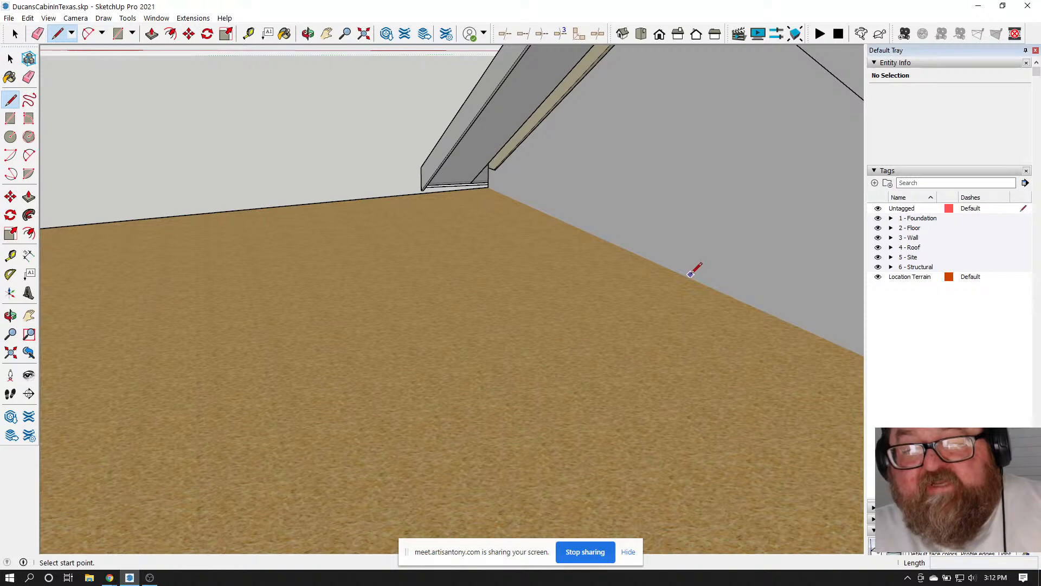
click(690, 279)
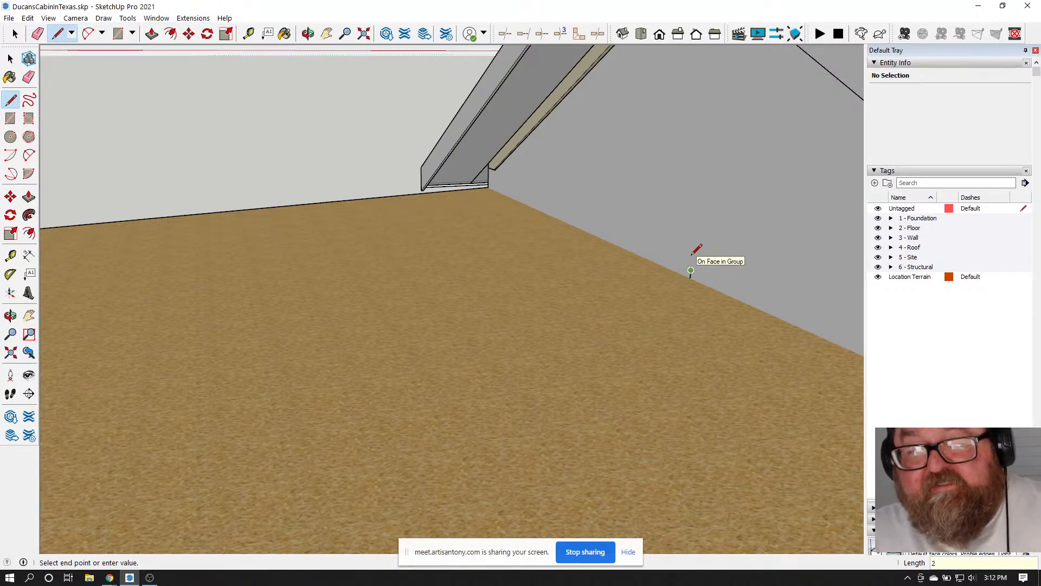
scroll(694, 252, down, 4)
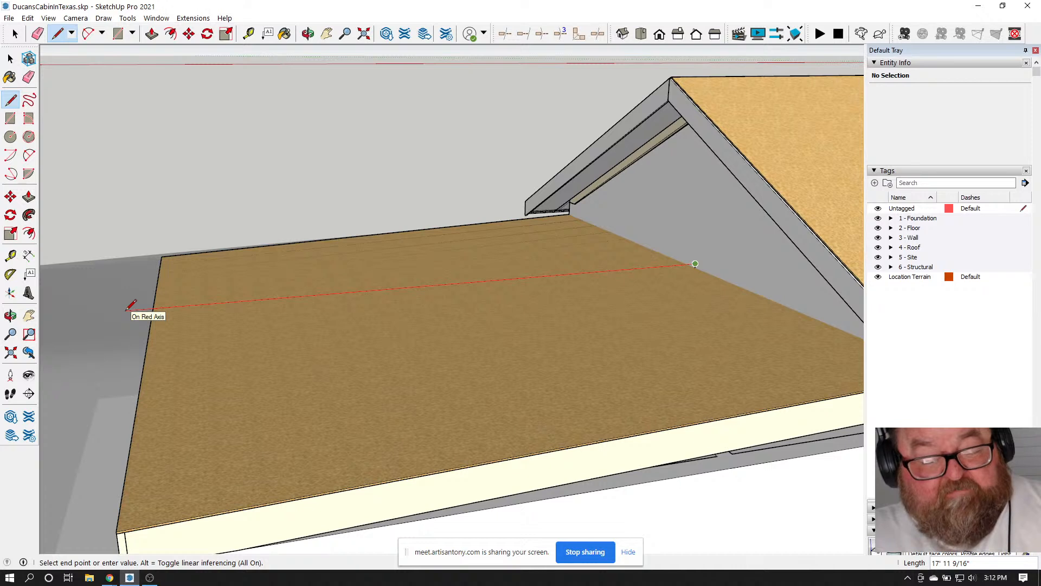
key(Right)
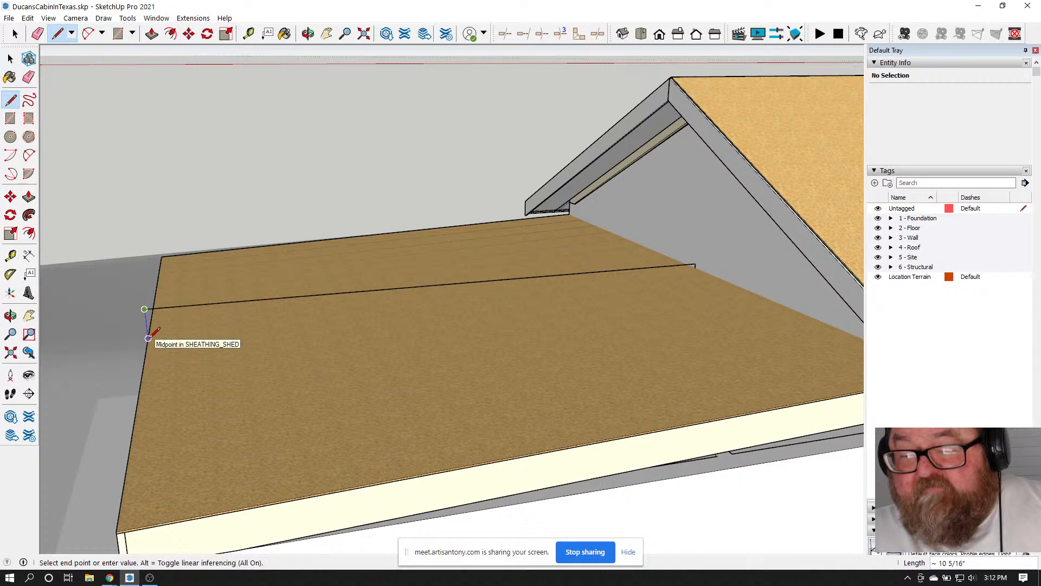
Close the tapered profile down to the midpoint of the sheathing's eave edge and back to the starting point at the gable wall
click(148, 339)
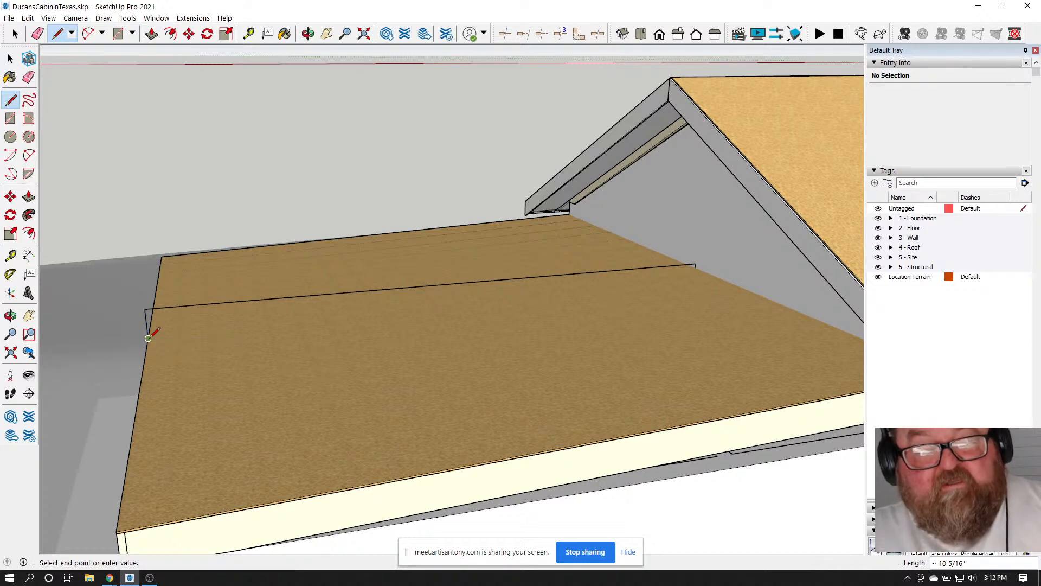
scroll(699, 266, up, 4)
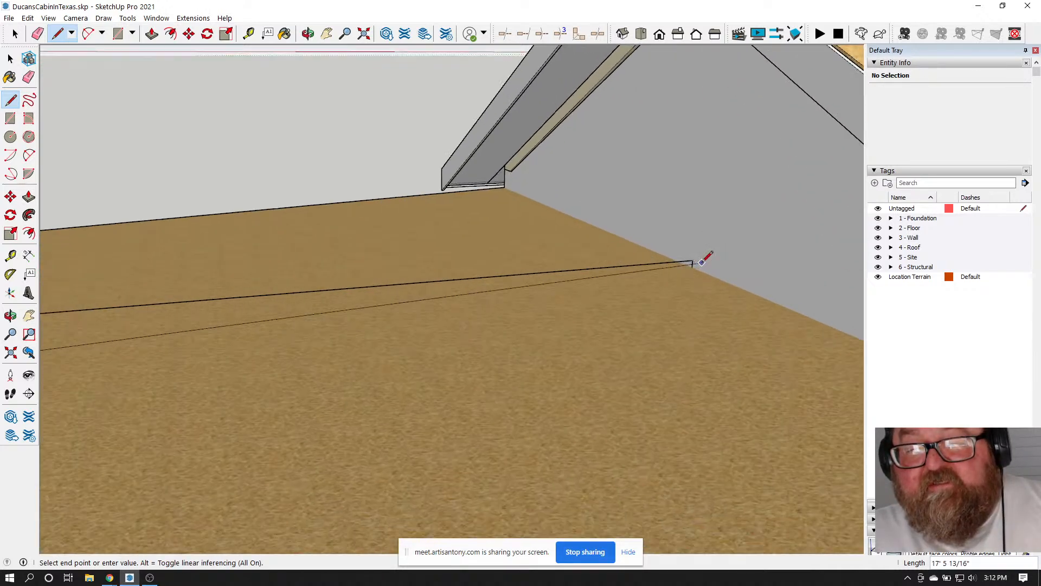
click(697, 264)
scroll(749, 320, down, 4)
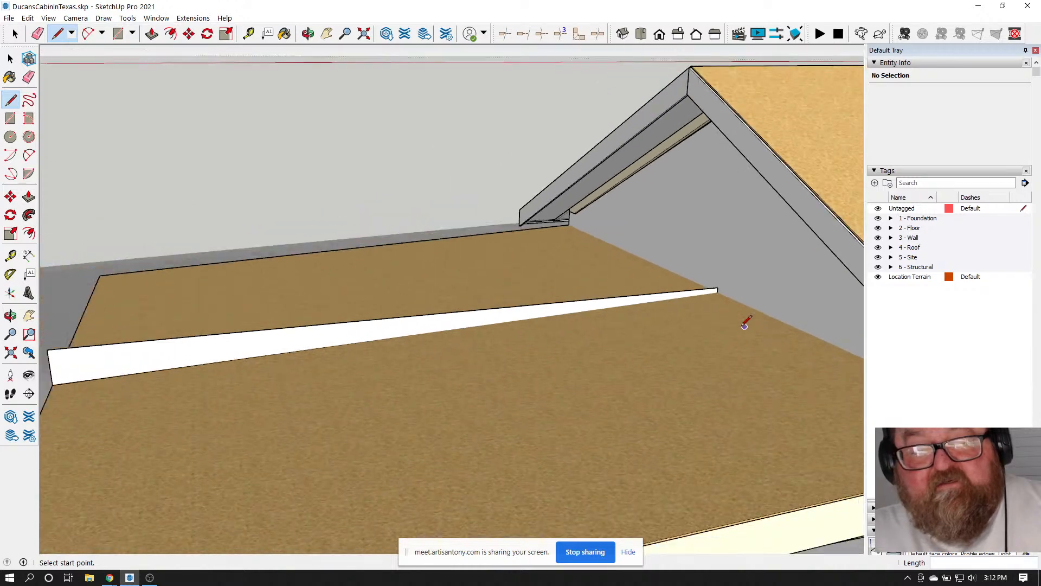
Push/Pull the tapered face on the shed roof to a thickness of 1 1/2 inches
click(307, 33)
drag(300, 88, 535, 342)
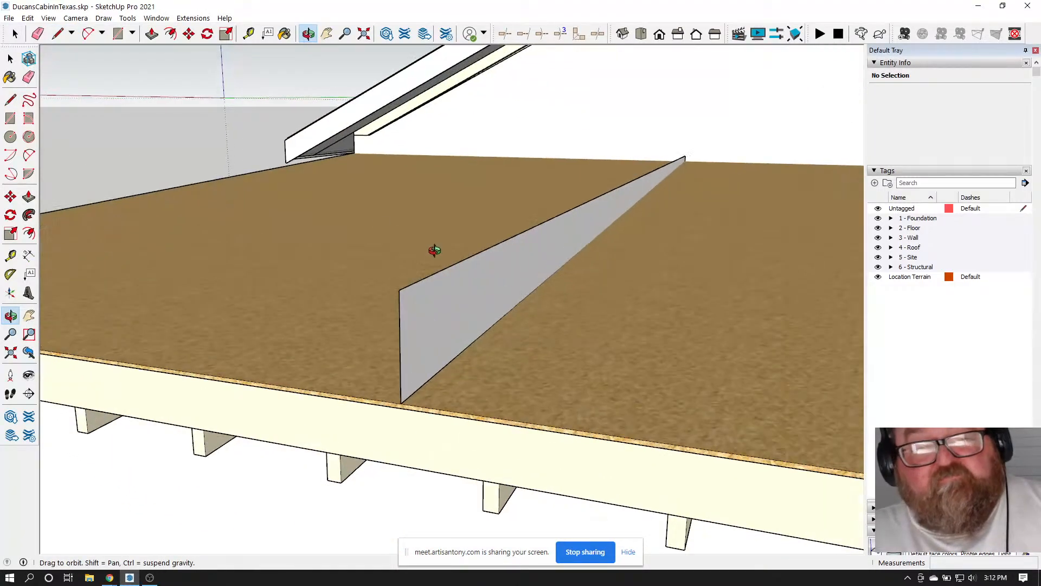
key(p)
drag(443, 359, 405, 339)
key(Return)
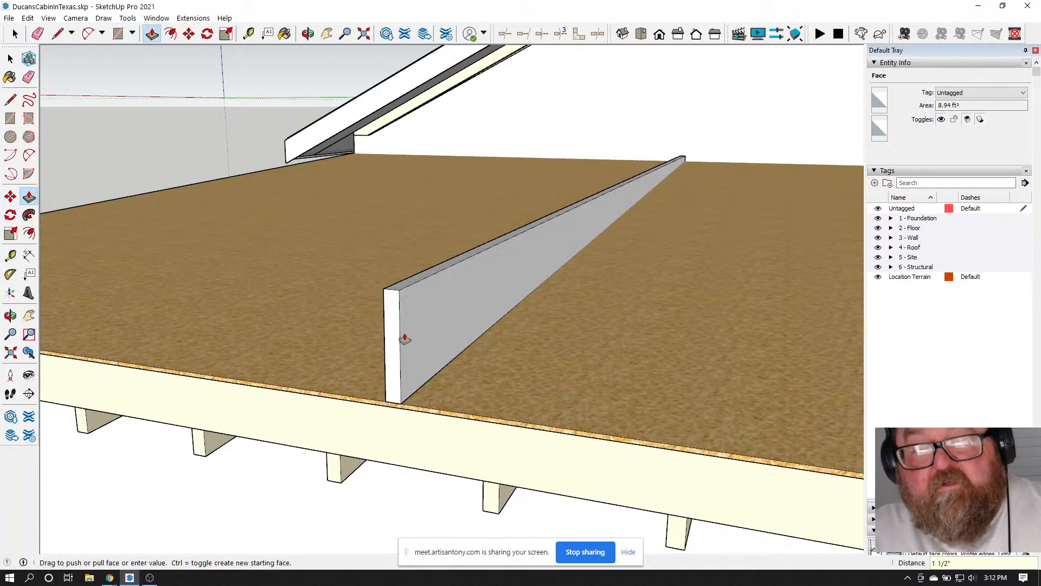
Group the tapered sleeper on the shed roof and convert the group into a component
scroll(409, 344, down, 2)
click(307, 33)
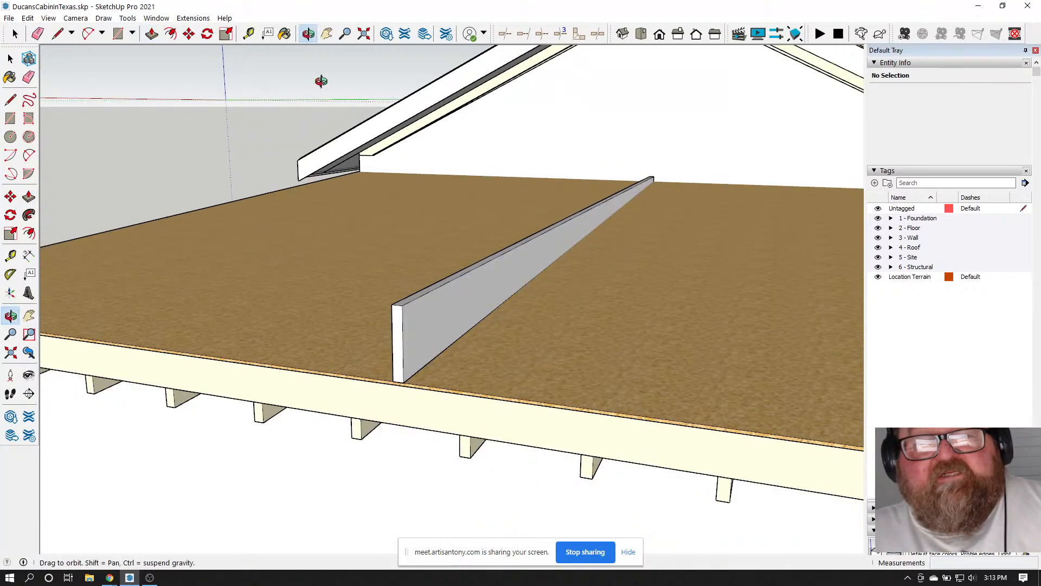
drag(380, 271, 204, 173)
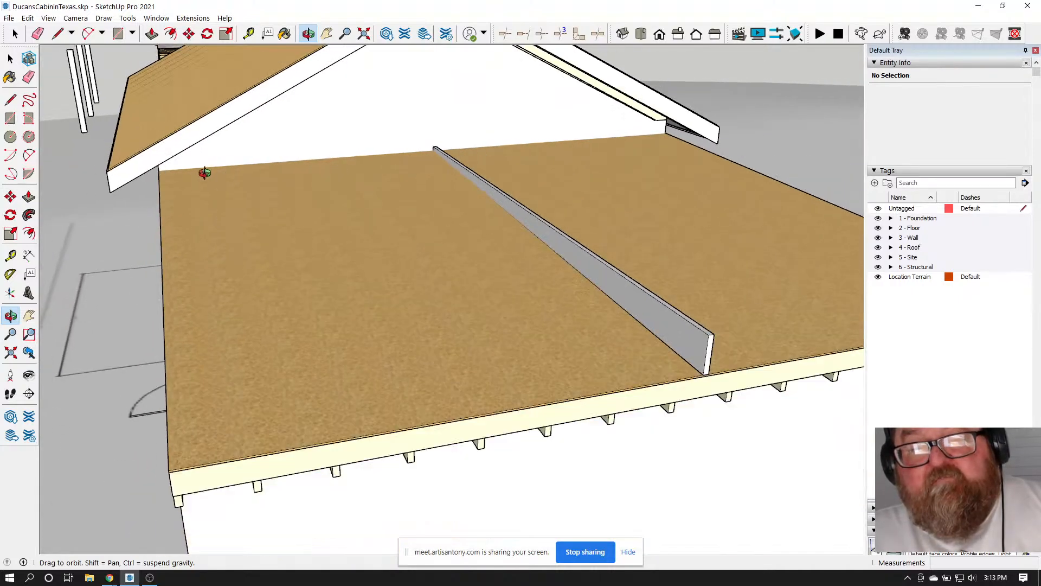
click(14, 33)
scroll(622, 266, up, 2)
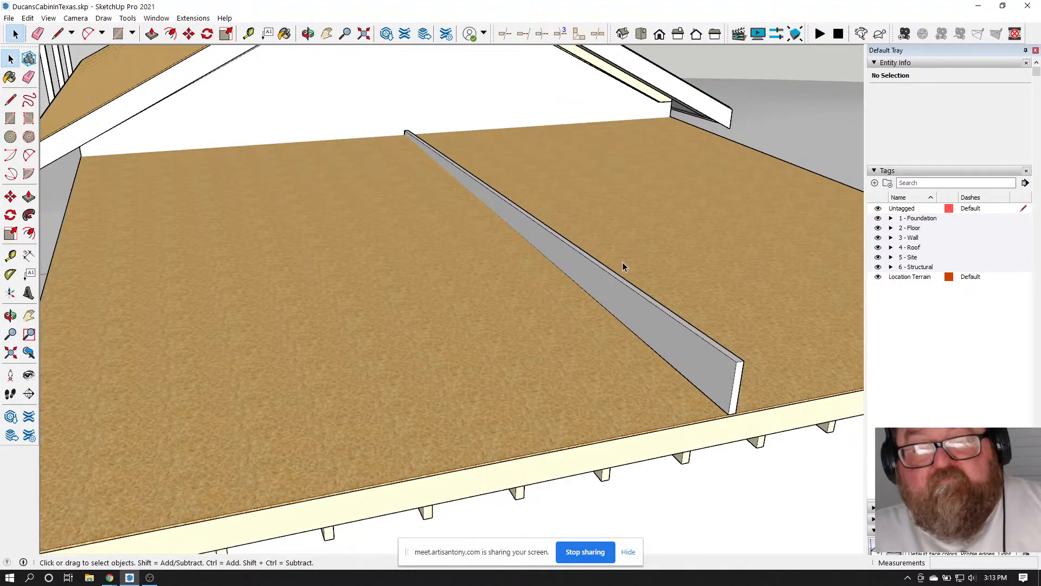
double_click(633, 301)
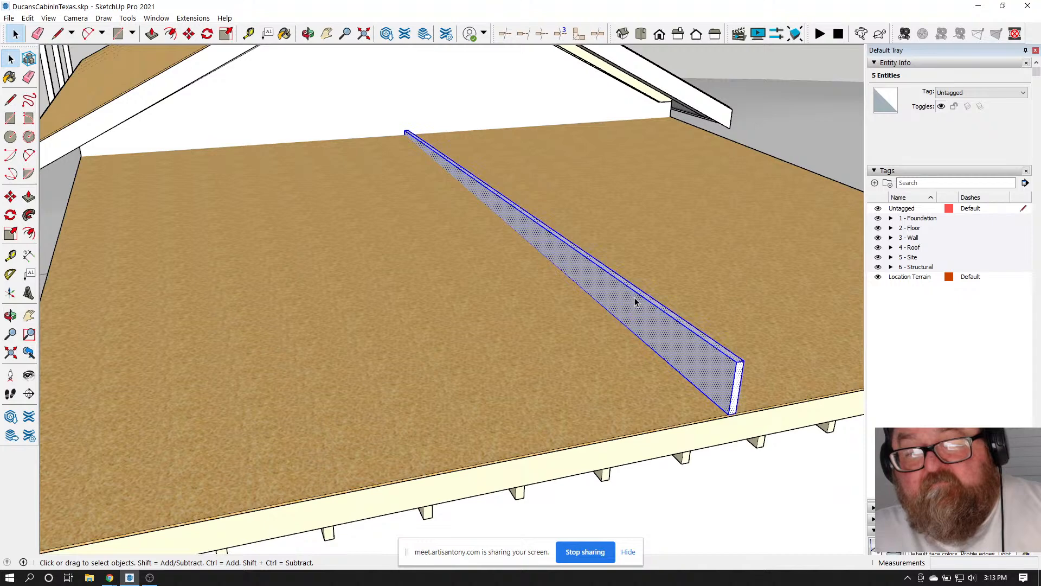
right_click(635, 297)
click(659, 389)
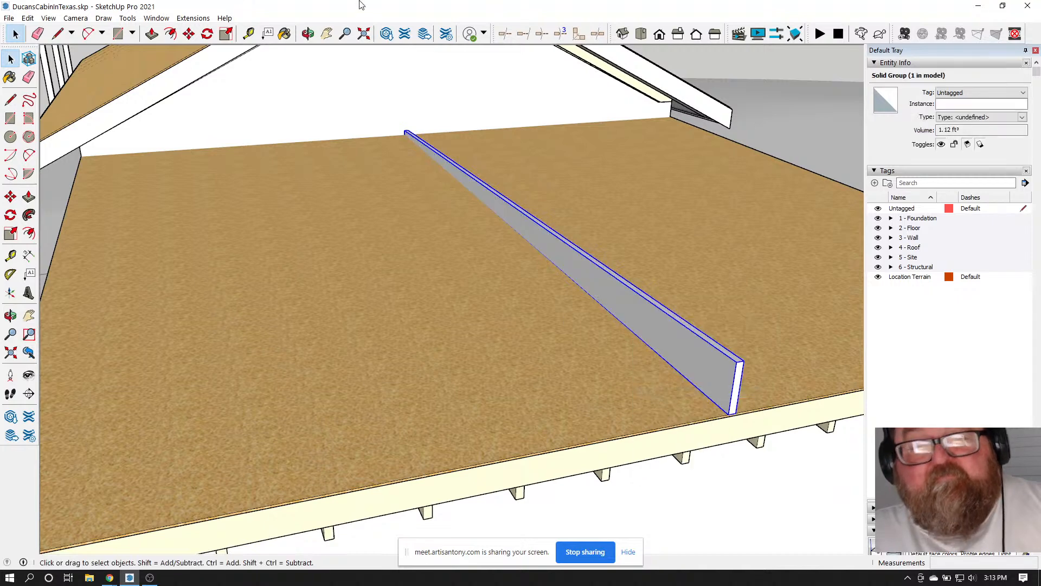
right_click(541, 240)
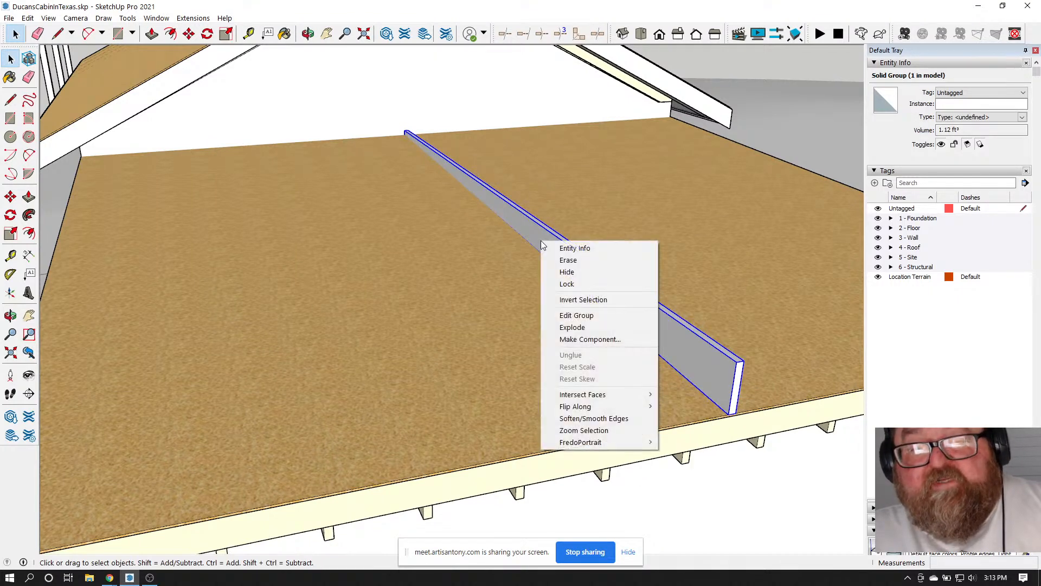
click(564, 341)
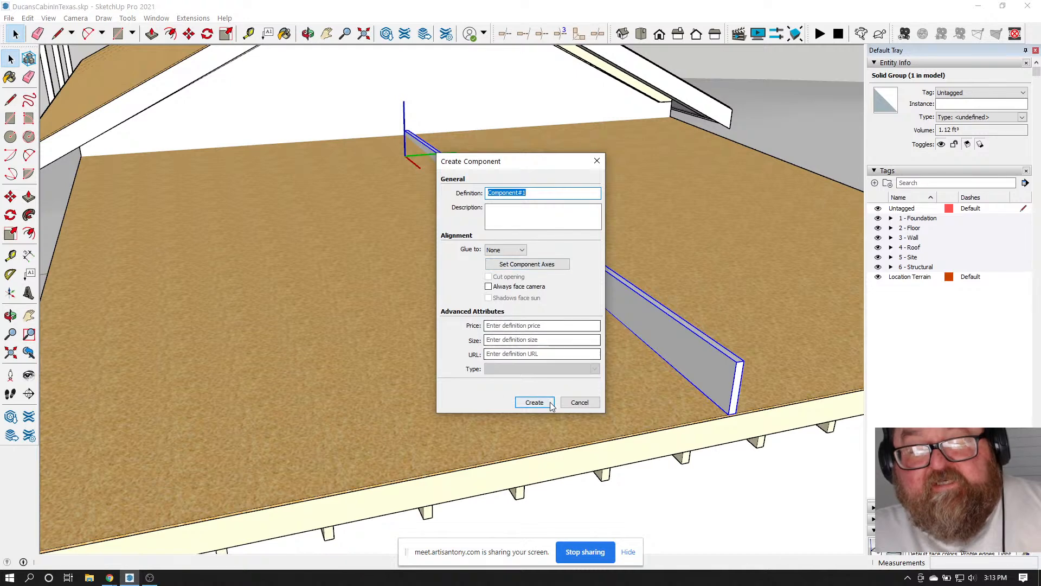
click(532, 402)
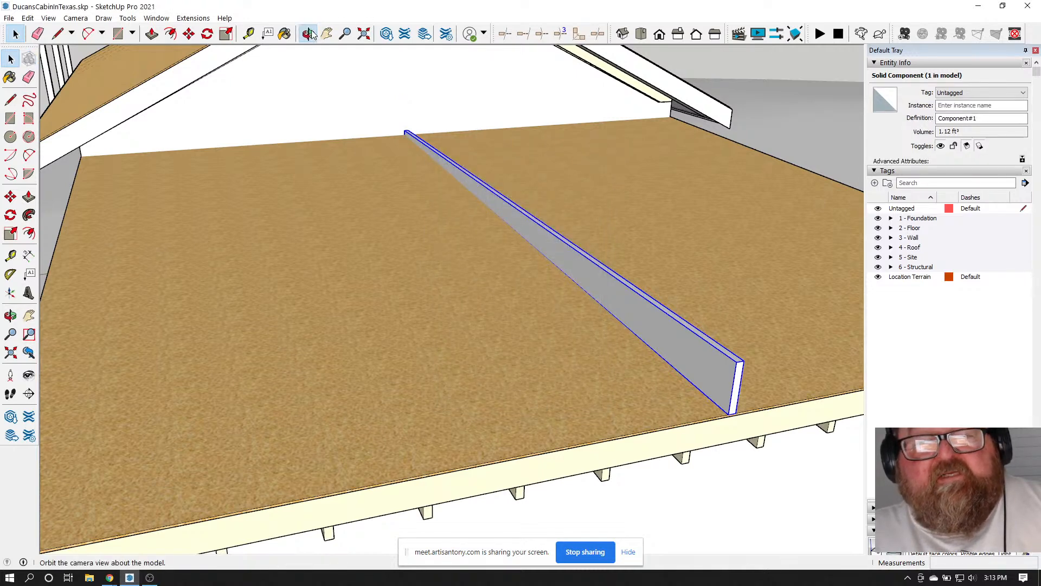
Move the tapered sleeper component 10 feet along the eave to the outer corner of the shed roof sheathing
click(308, 34)
drag(564, 217, 416, 230)
scroll(457, 166, down, 5)
drag(503, 240, 496, 296)
scroll(496, 297, up, 8)
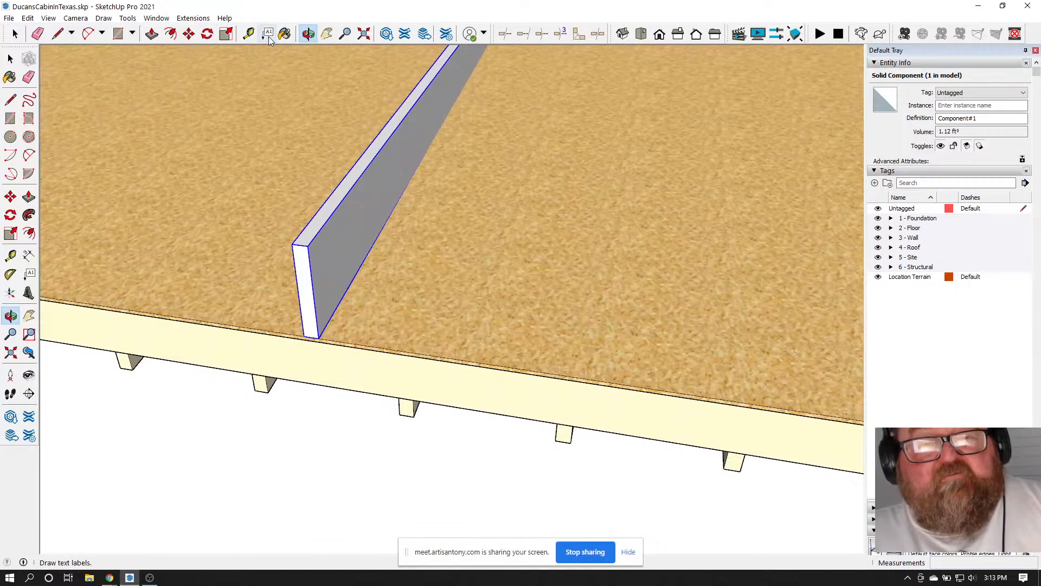
click(189, 33)
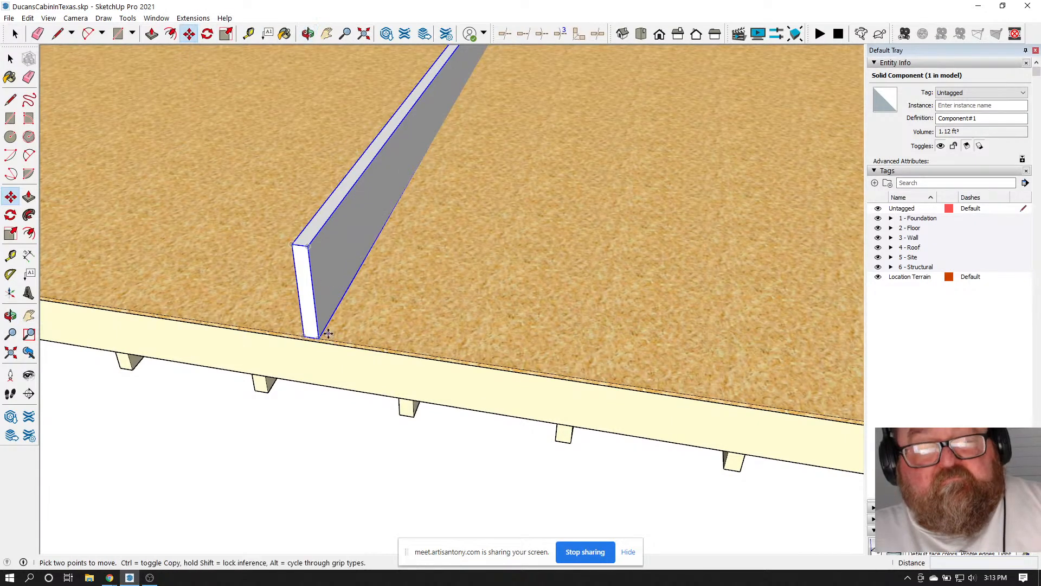
click(319, 334)
scroll(336, 330, down, 6)
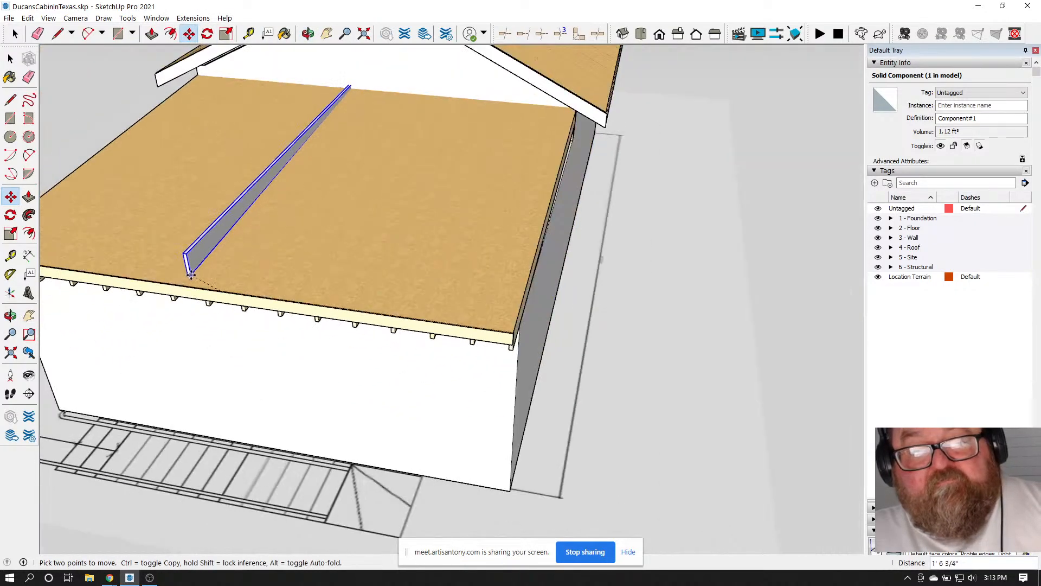
scroll(504, 320, up, 5)
click(517, 349)
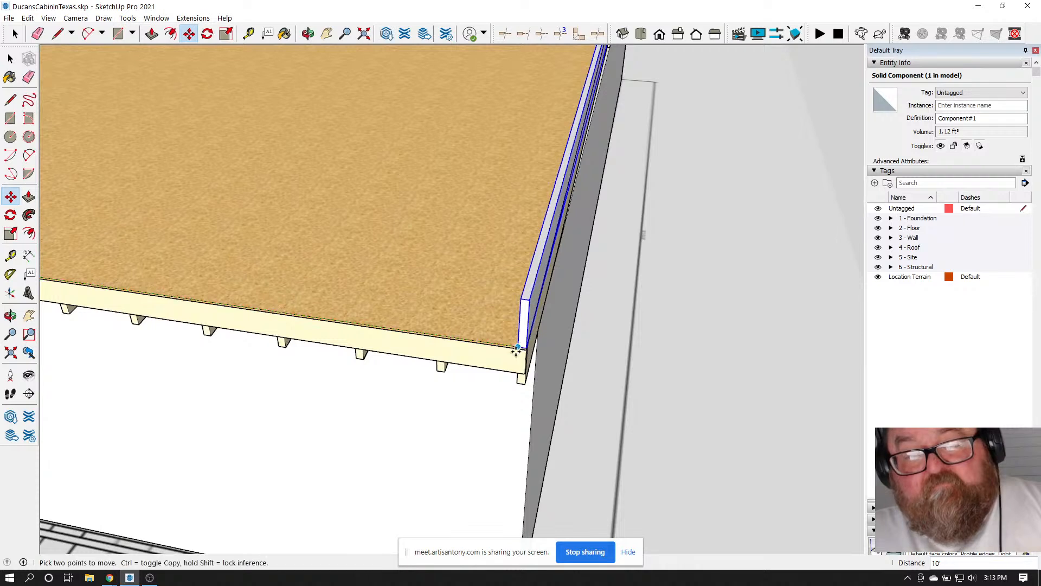
Copy the tapered sleeper 16 inches along the eave and repeat it as an array of 20 copies
key(ctrl)
click(525, 347)
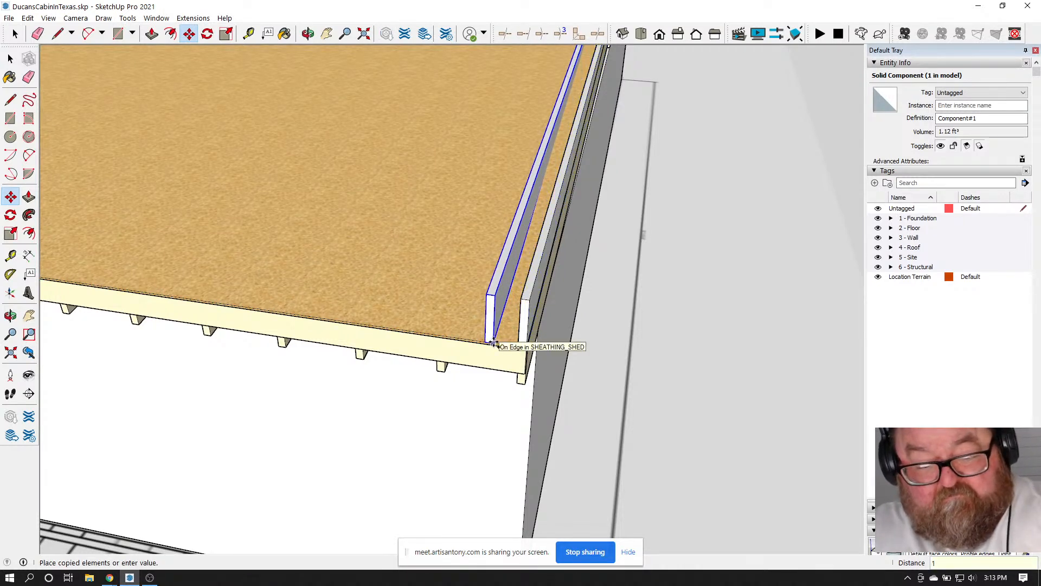
key(Return)
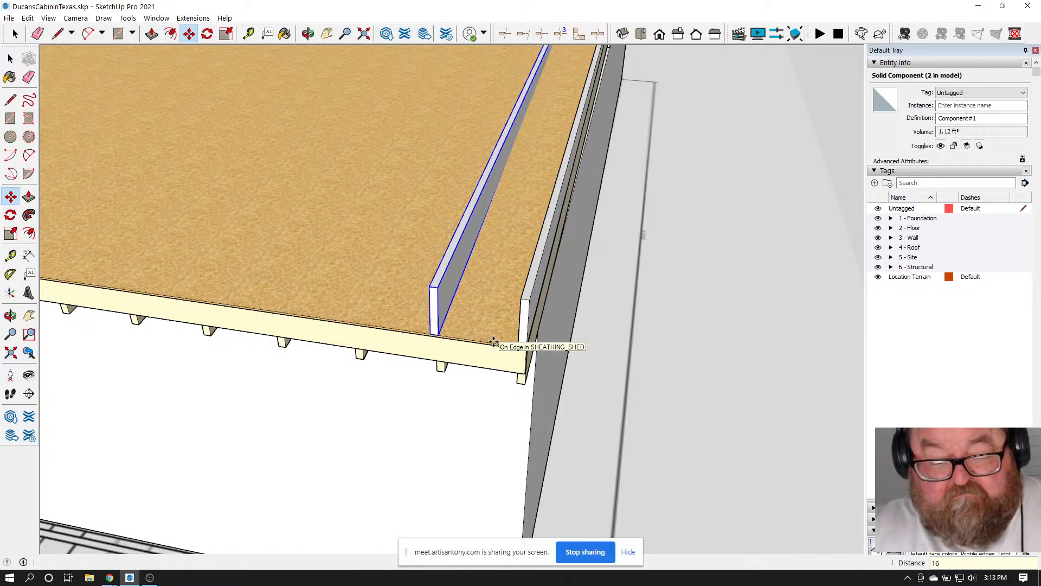
text(*20)
key(Return)
key(Escape)
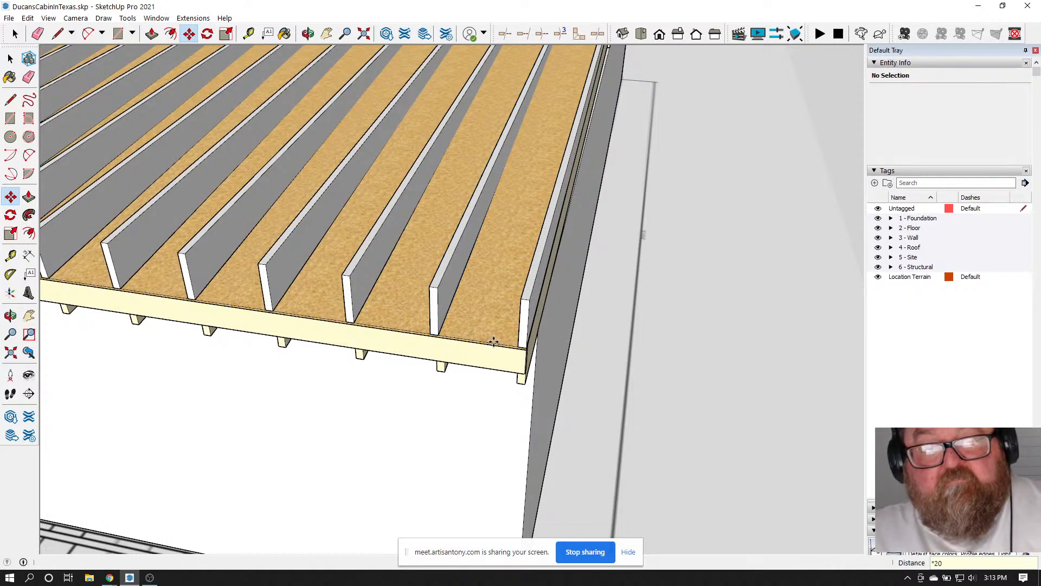
Delete the five surplus tapered sleepers that lie beyond the far side edge of the shed roof
scroll(698, 372, down, 5)
middle_drag(699, 372, 664, 379)
scroll(663, 379, up, 5)
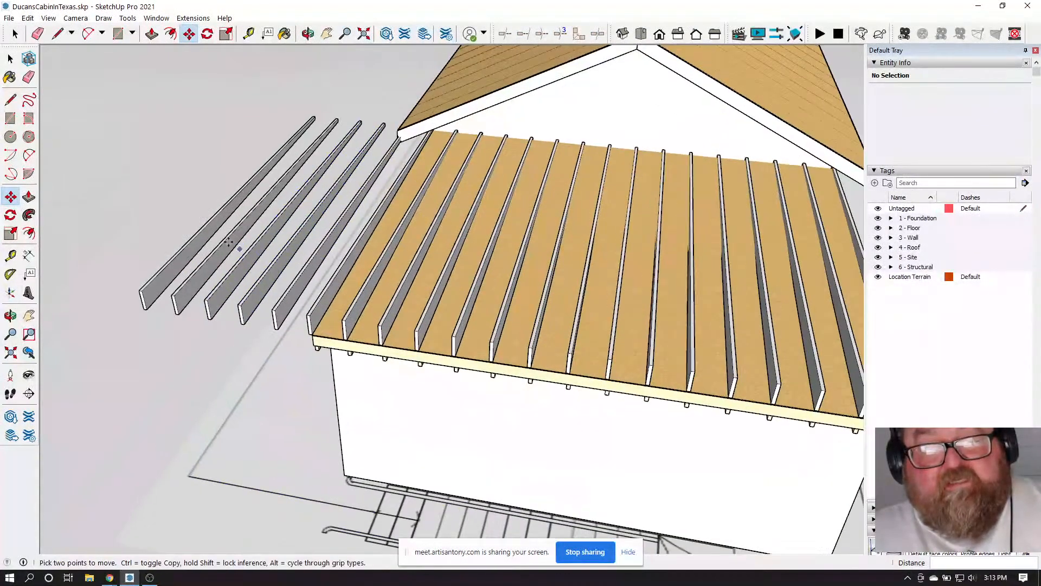
click(22, 35)
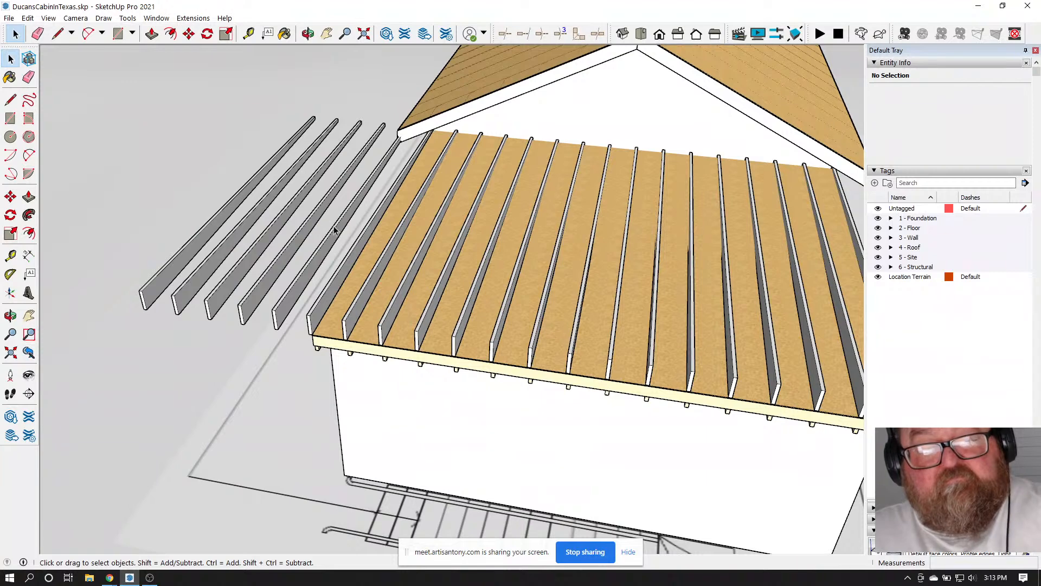
click(334, 230)
key(Delete)
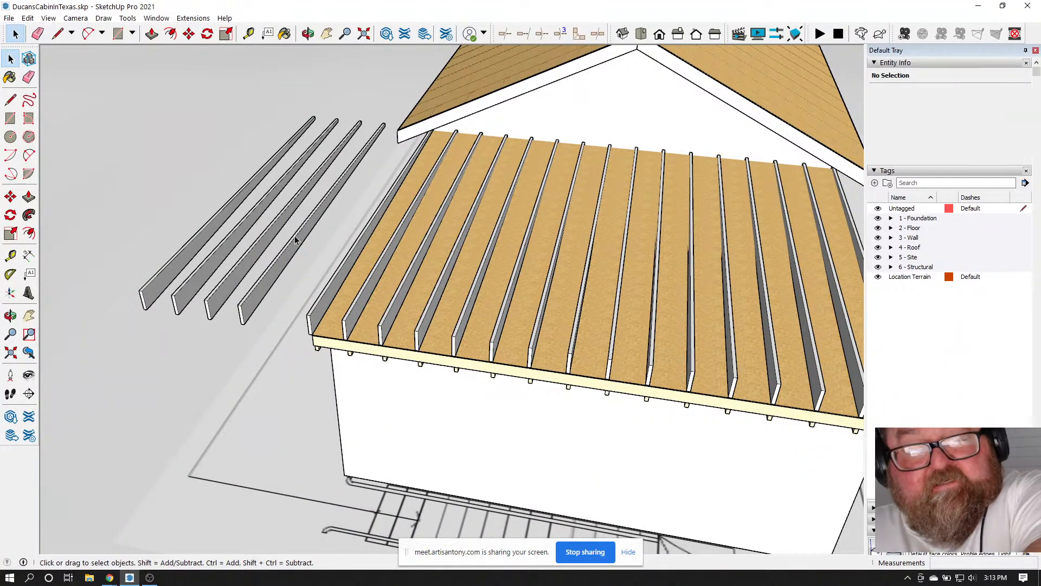
click(296, 240)
key(Delete)
click(283, 227)
key(Delete)
click(225, 207)
key(Delete)
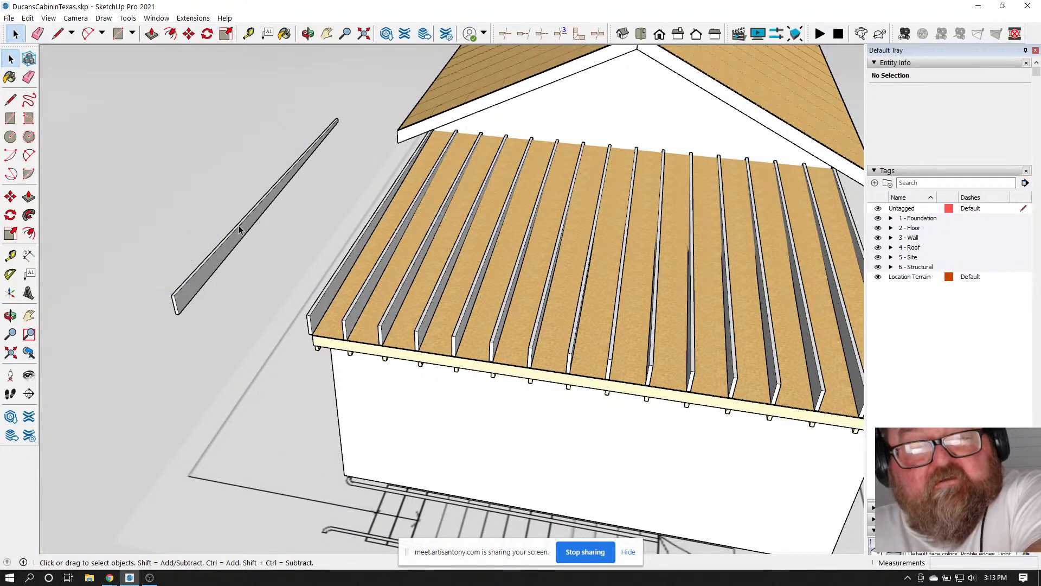
click(239, 228)
key(Delete)
Move the last overhanging tapered sleeper inward so its outer face sits flush with the corner of the shed roof sheathing
scroll(298, 302, up, 5)
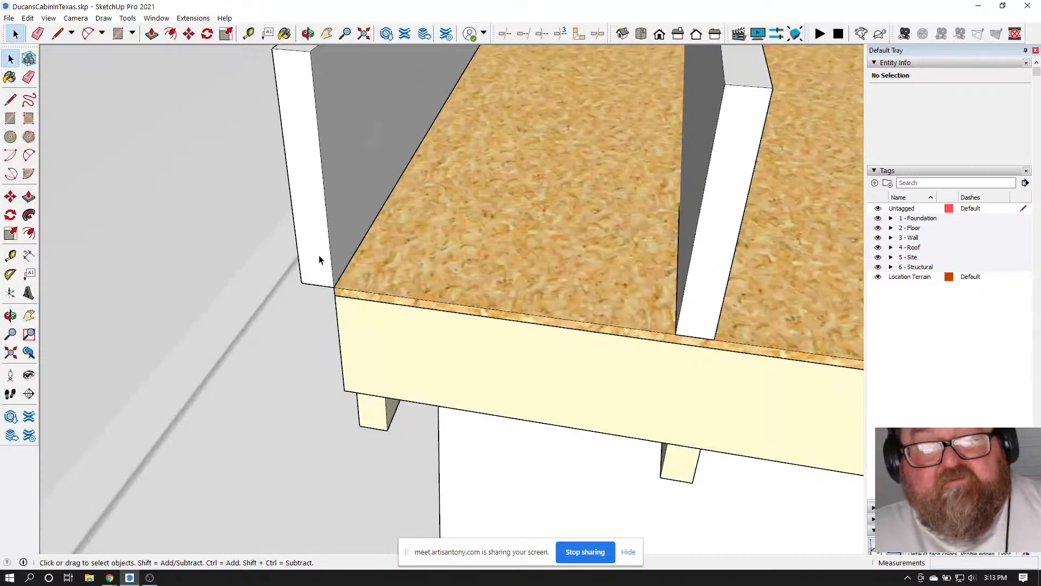
click(319, 263)
key(m)
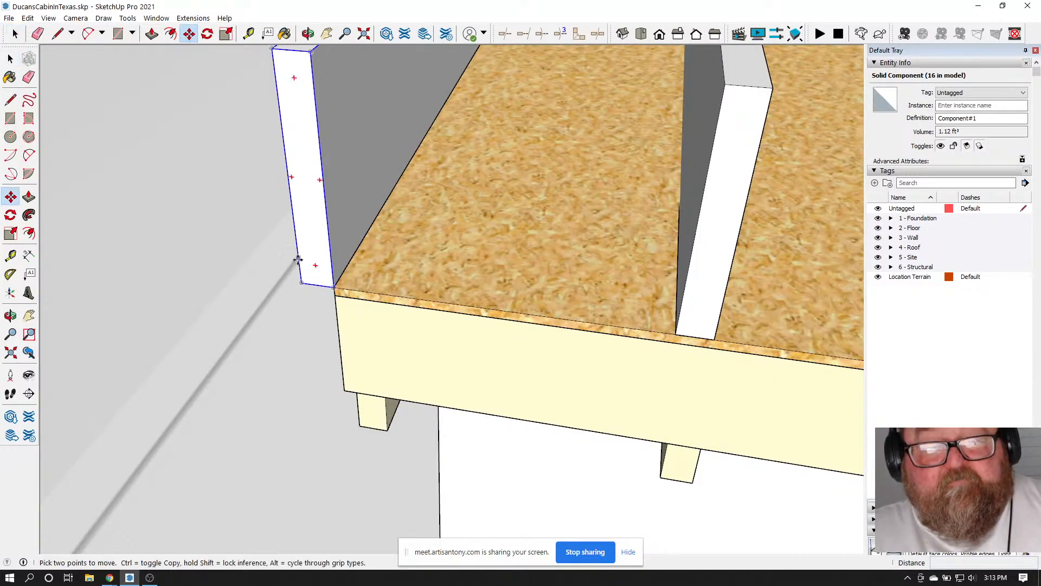
click(301, 284)
scroll(123, 255, down, 6)
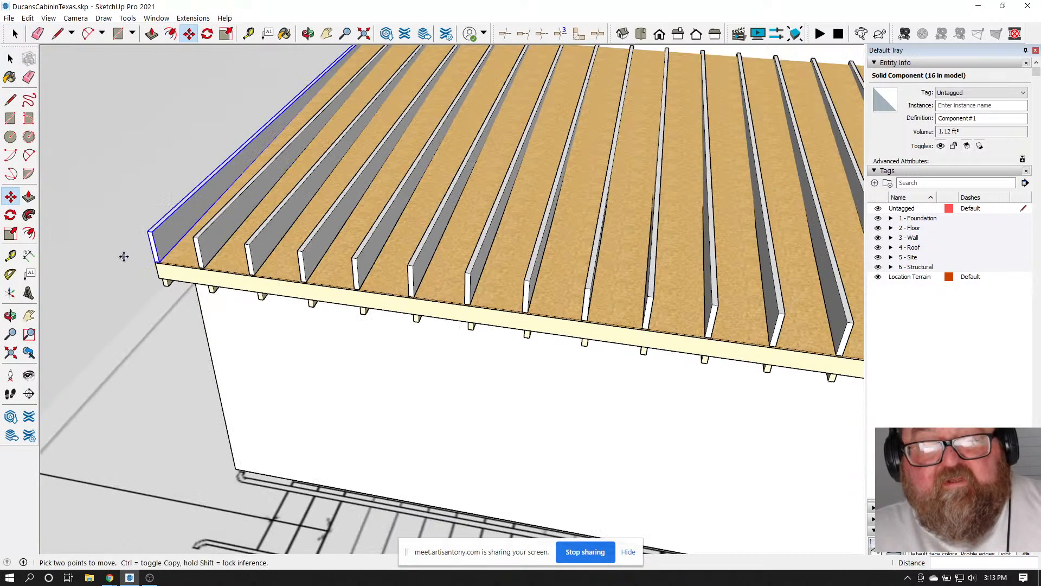
Examine the spacing and slope of the tapered sleepers across the shed roof from the eave and both sides
click(308, 34)
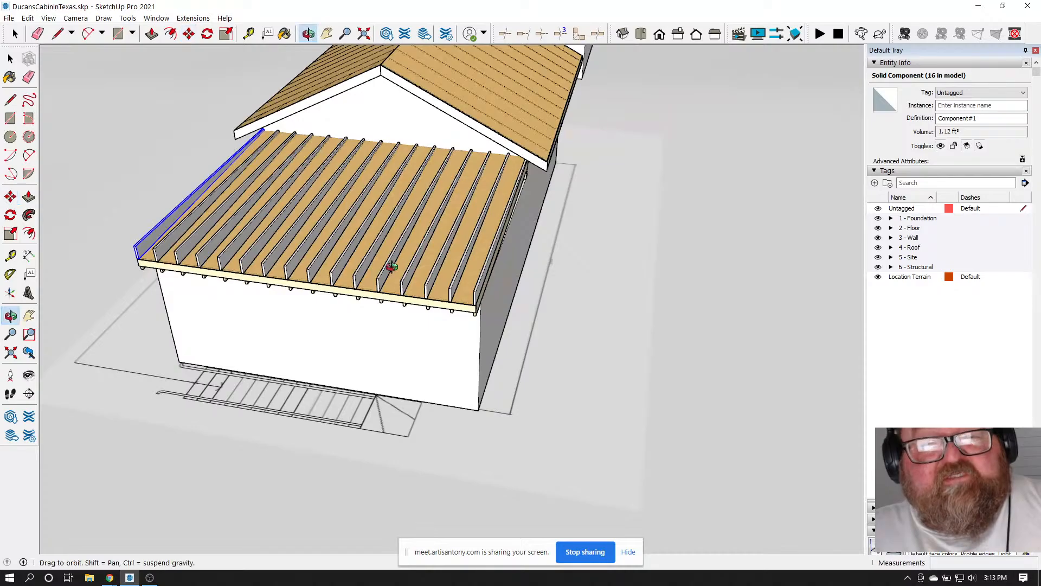
drag(392, 268, 274, 230)
scroll(368, 243, up, 5)
drag(367, 244, 433, 234)
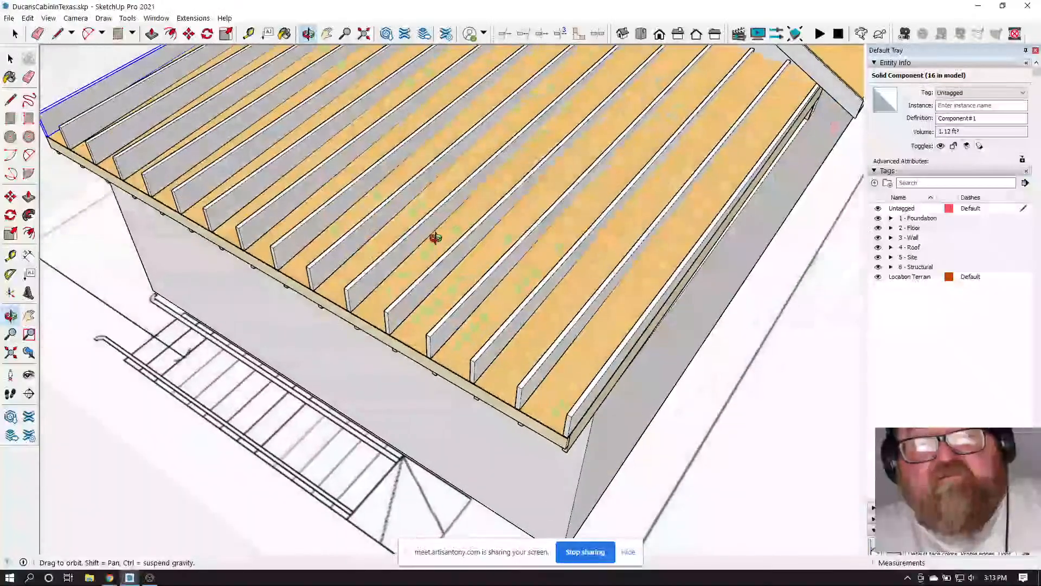
scroll(460, 215, up, 4)
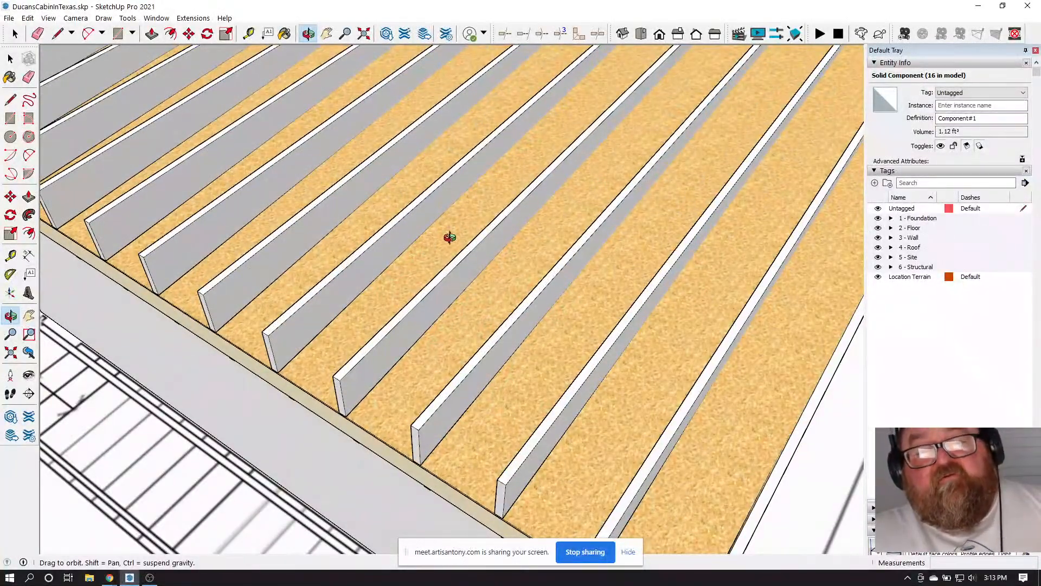
drag(453, 230, 540, 194)
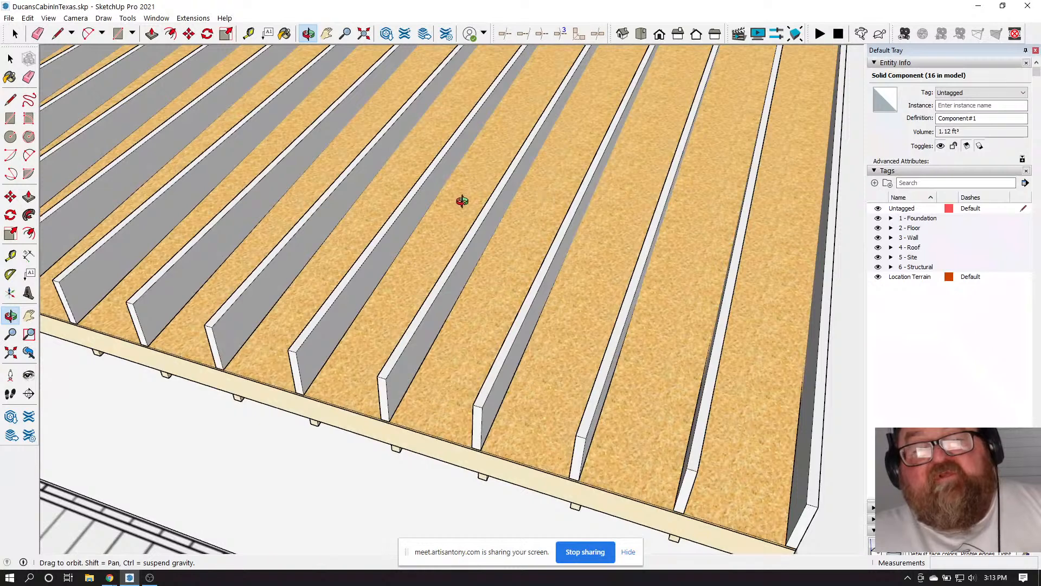
scroll(472, 201, down, 2)
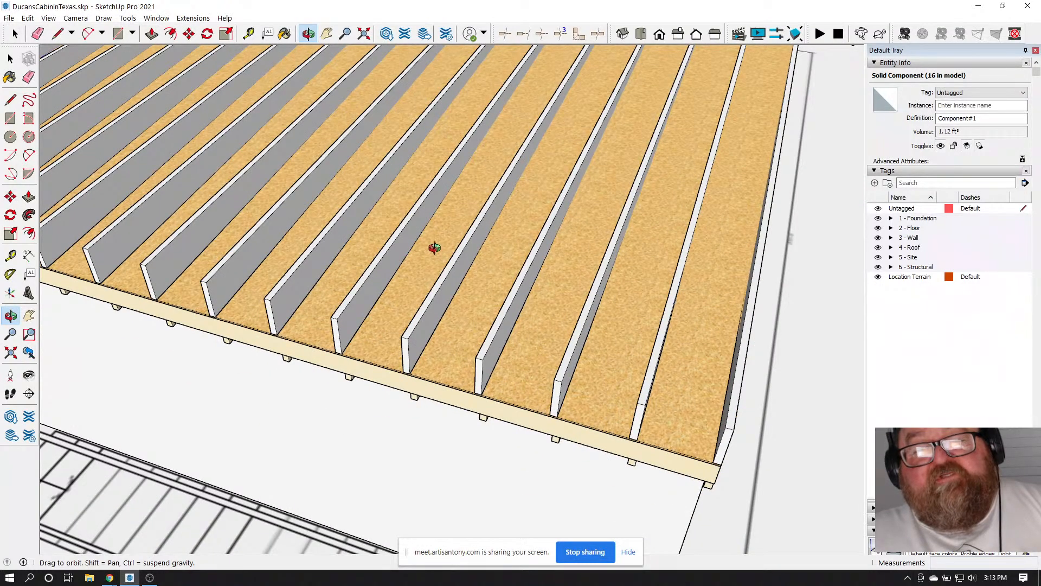
drag(619, 288, 364, 201)
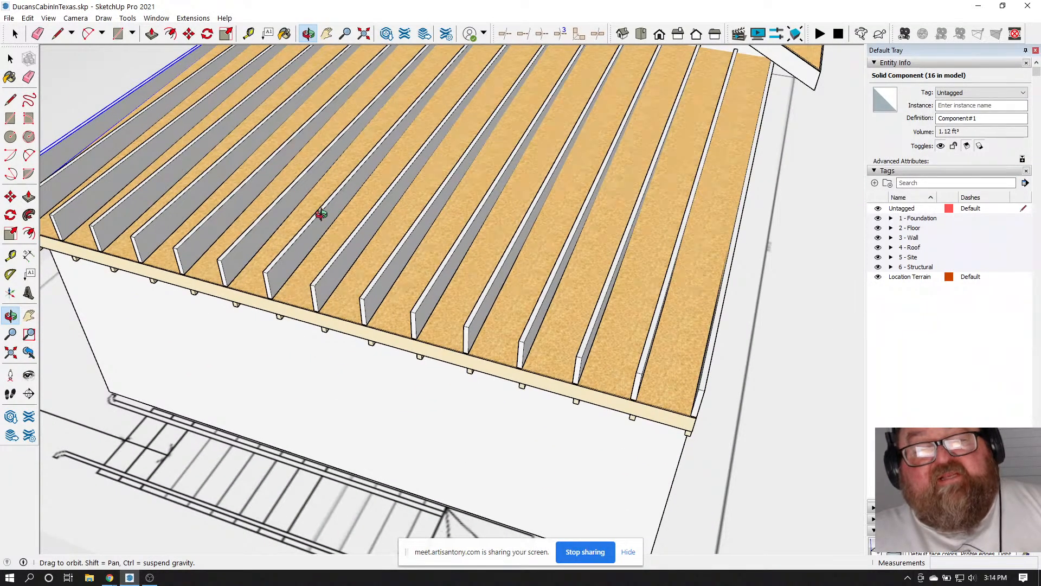
scroll(423, 264, up, 2)
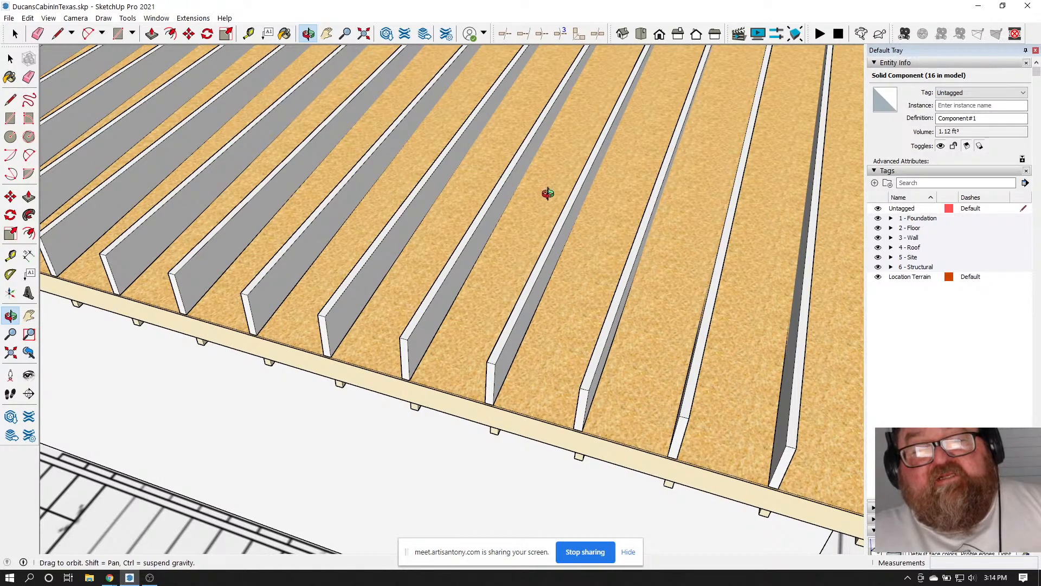
scroll(561, 225, down, 2)
scroll(579, 142, down, 2)
drag(612, 143, 457, 197)
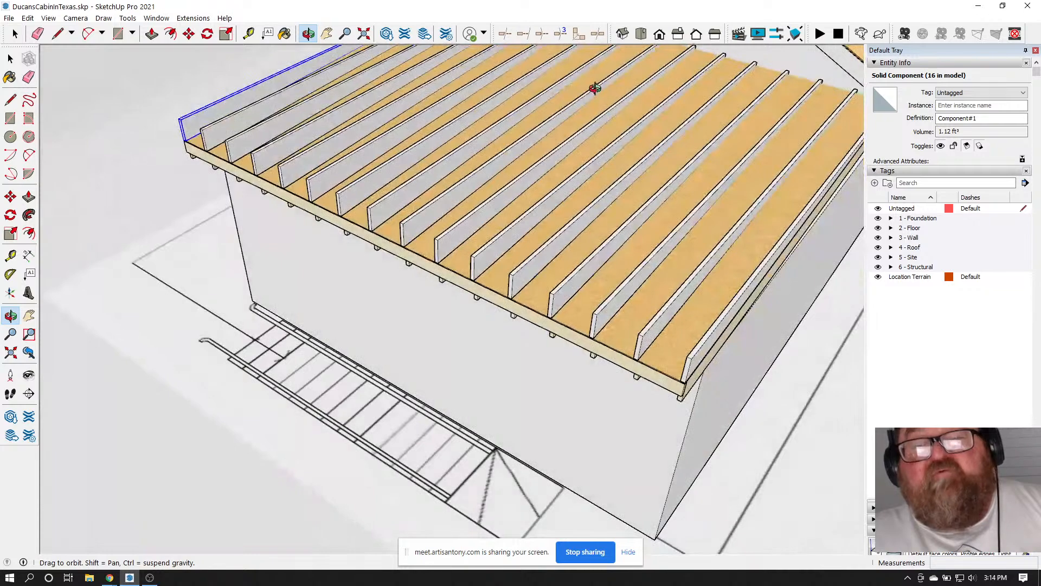
drag(733, 209, 578, 363)
scroll(466, 310, up, 3)
drag(466, 310, 620, 303)
scroll(543, 319, down, 8)
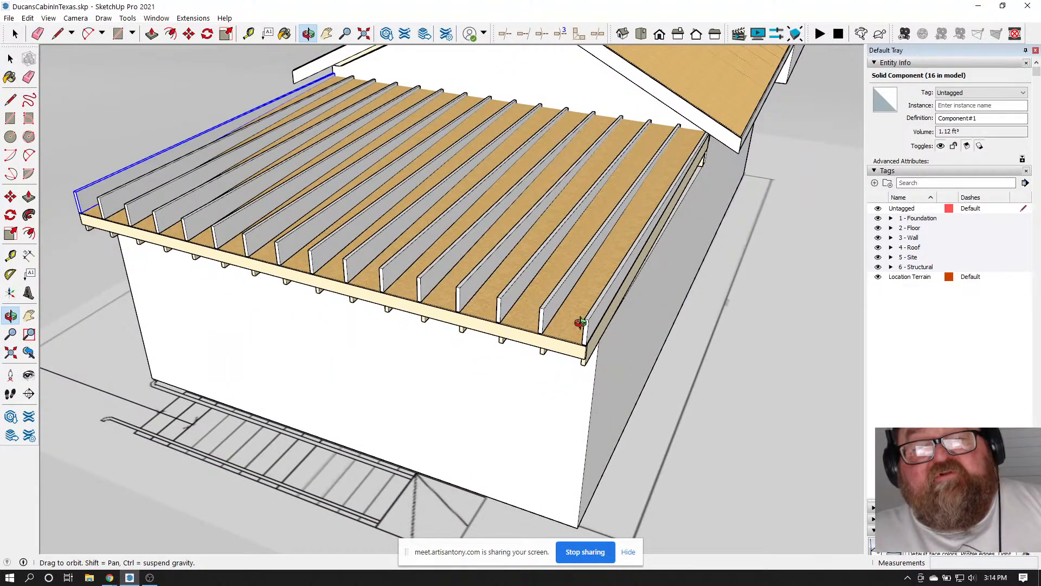
drag(562, 300, 555, 324)
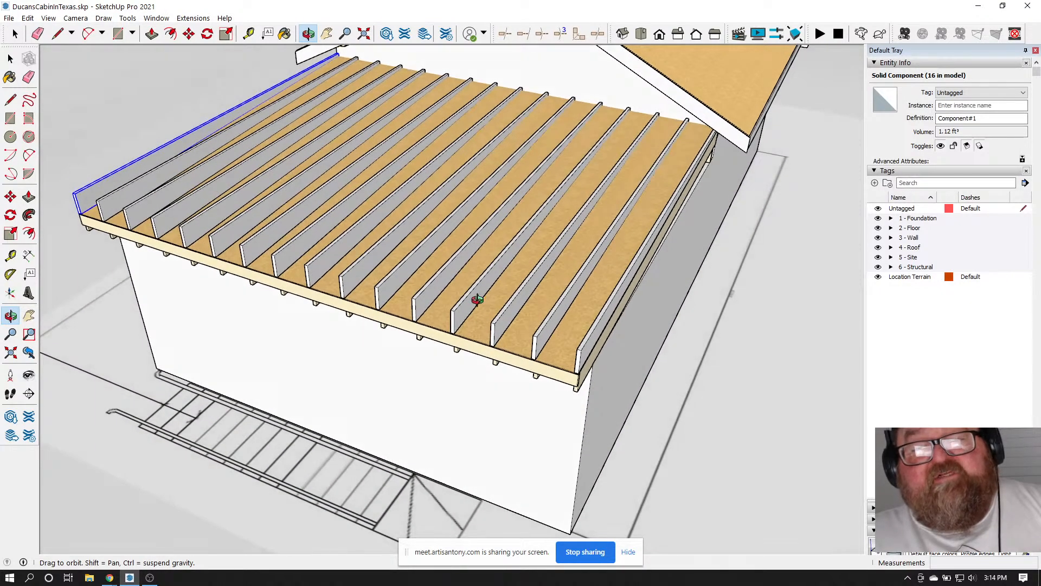
middle_drag(569, 334, 401, 283)
drag(401, 283, 219, 485)
scroll(512, 338, up, 5)
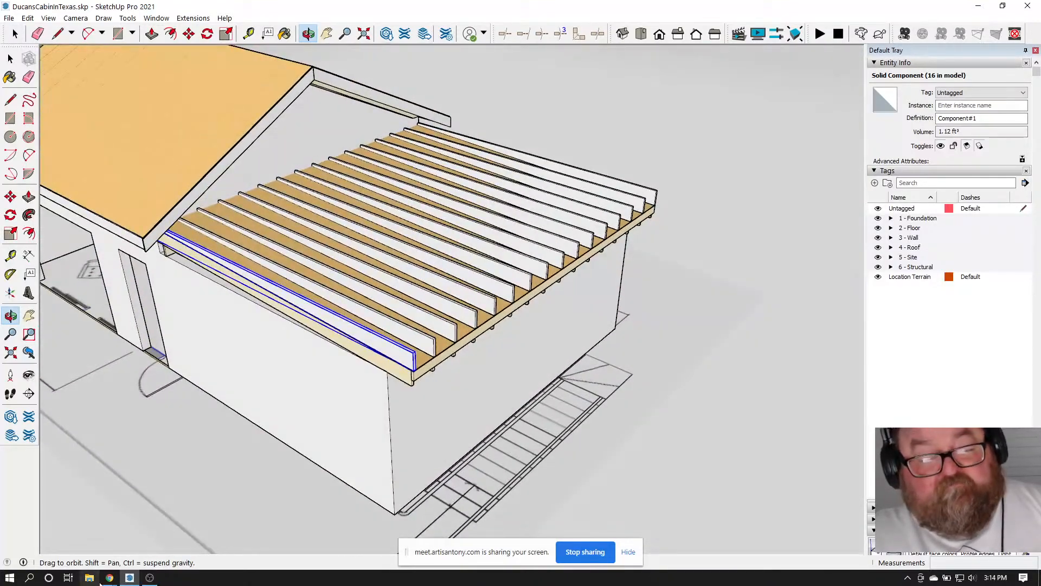
Switch to the YouTube Studio live stream page to check the live chat, and return to SketchUp
mouse_move(109, 577)
click(55, 522)
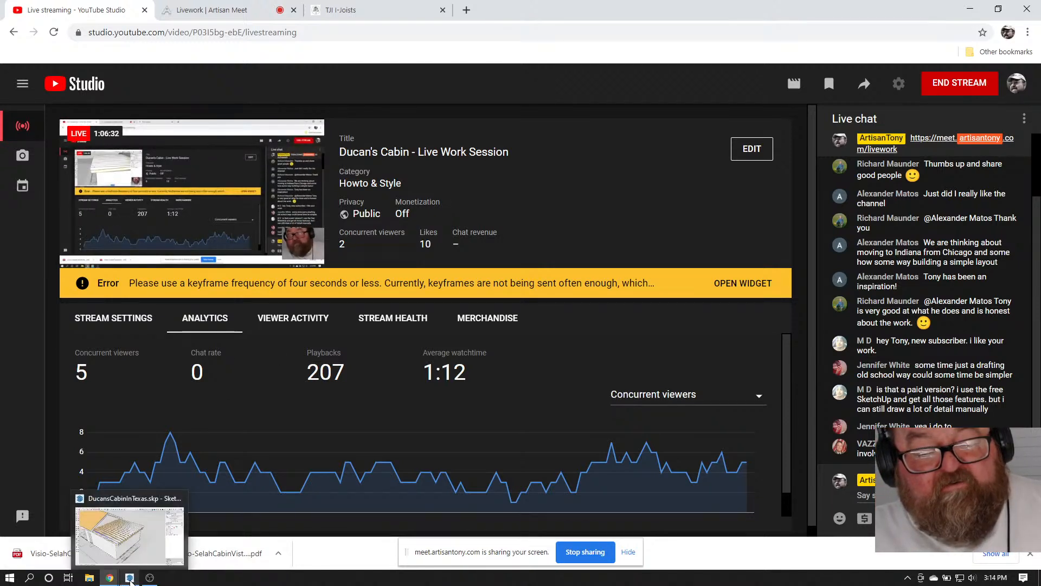
click(130, 579)
Examine how the cabin's gable roof meets the built-up shed roof from the side and the rear corner
drag(314, 300, 534, 363)
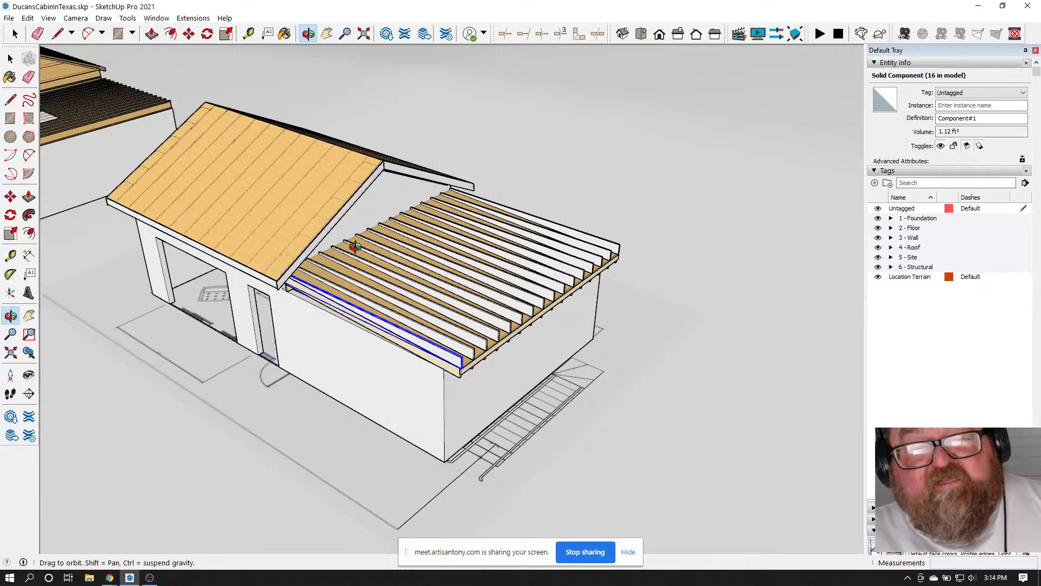
mouse_move(308, 70)
mouse_down()
mouse_move(367, 282)
mouse_move(567, 282)
mouse_move(564, 323)
mouse_move(537, 296)
mouse_up()
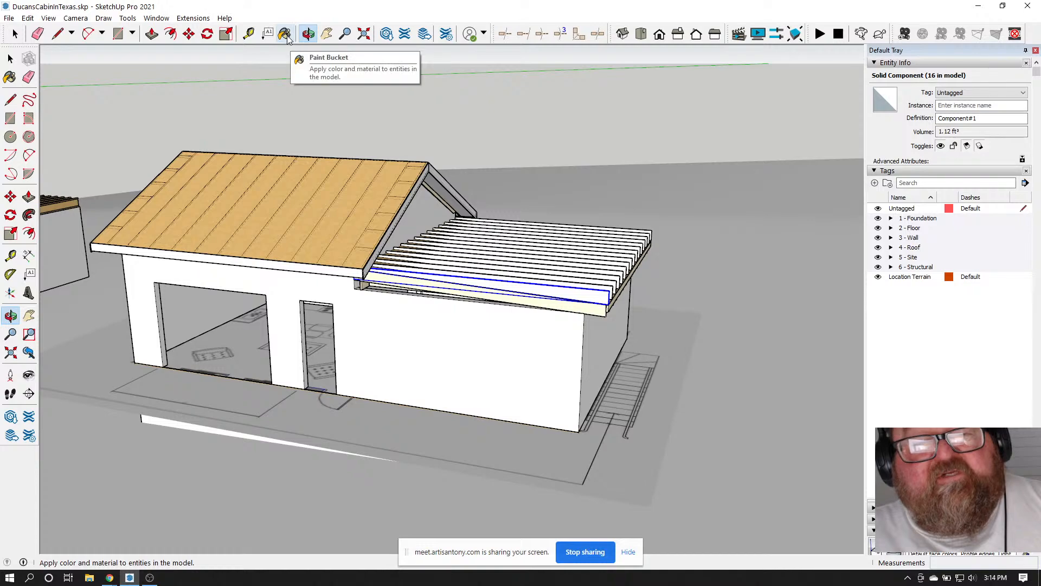
drag(431, 272, 411, 282)
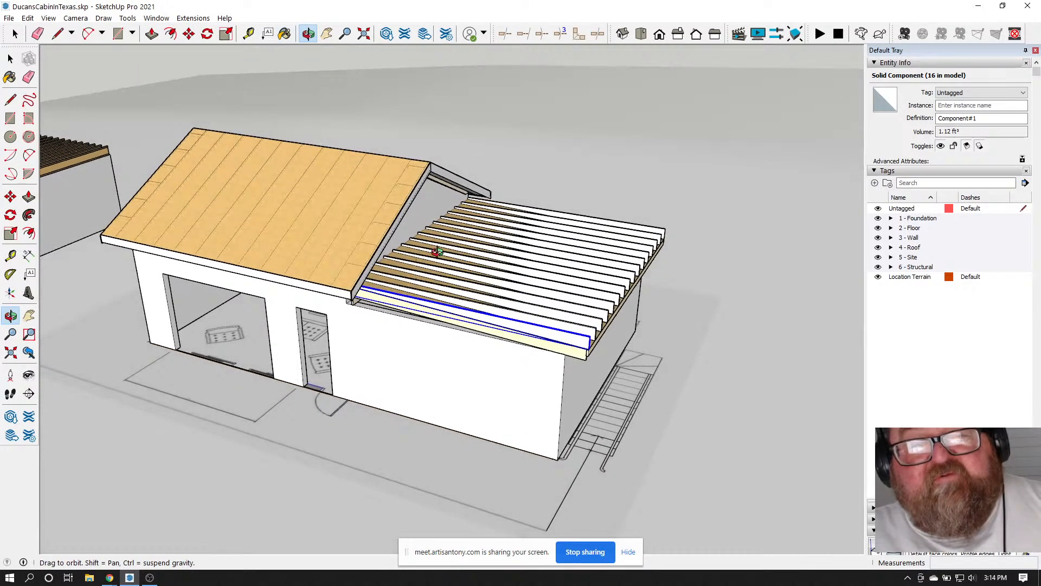
drag(351, 267, 399, 268)
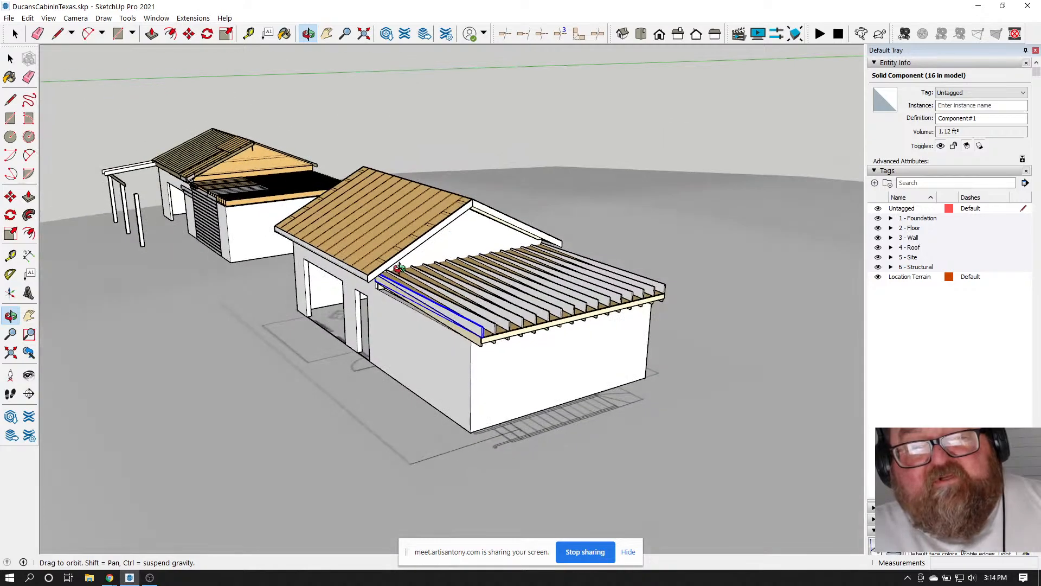
scroll(415, 278, up, 6)
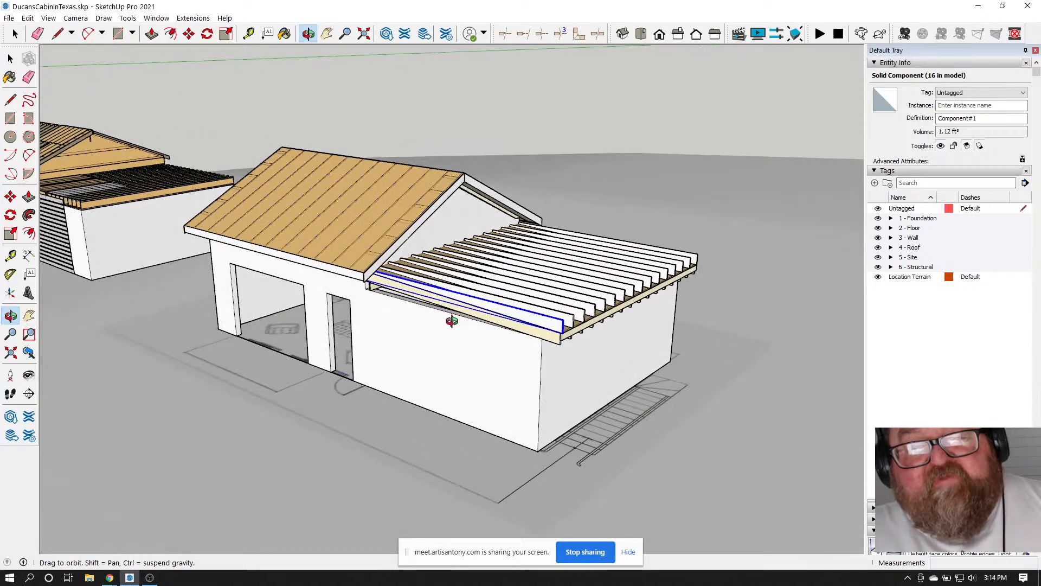
scroll(503, 298, down, 4)
drag(504, 299, 574, 337)
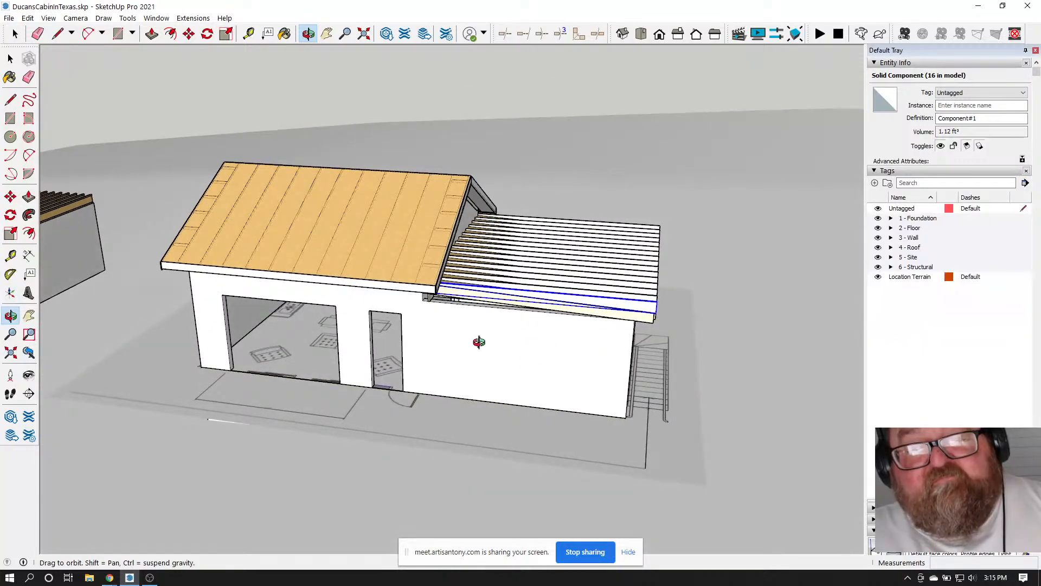
drag(479, 342, 670, 300)
drag(604, 339, 411, 341)
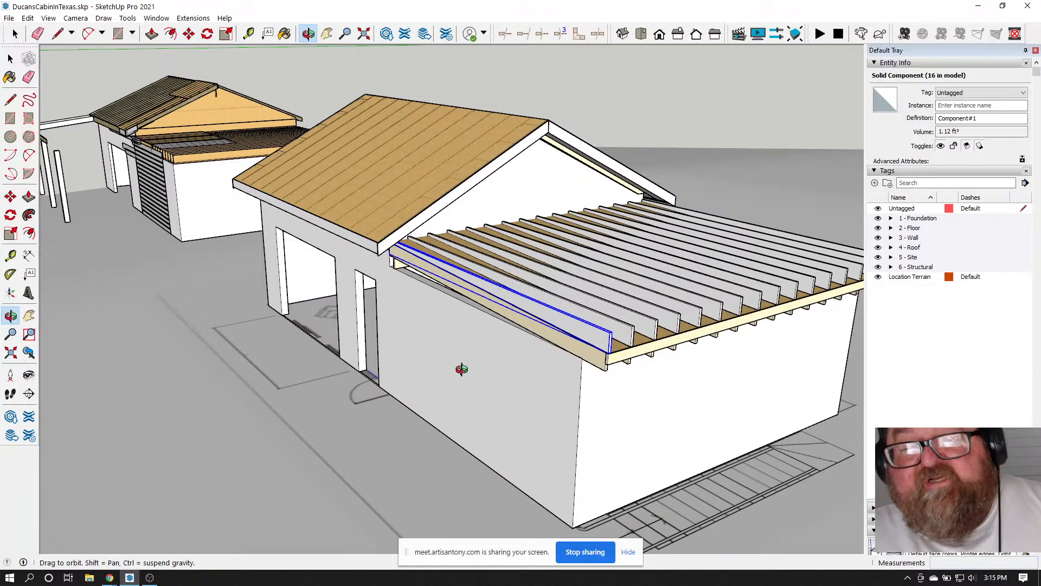
drag(462, 370, 533, 380)
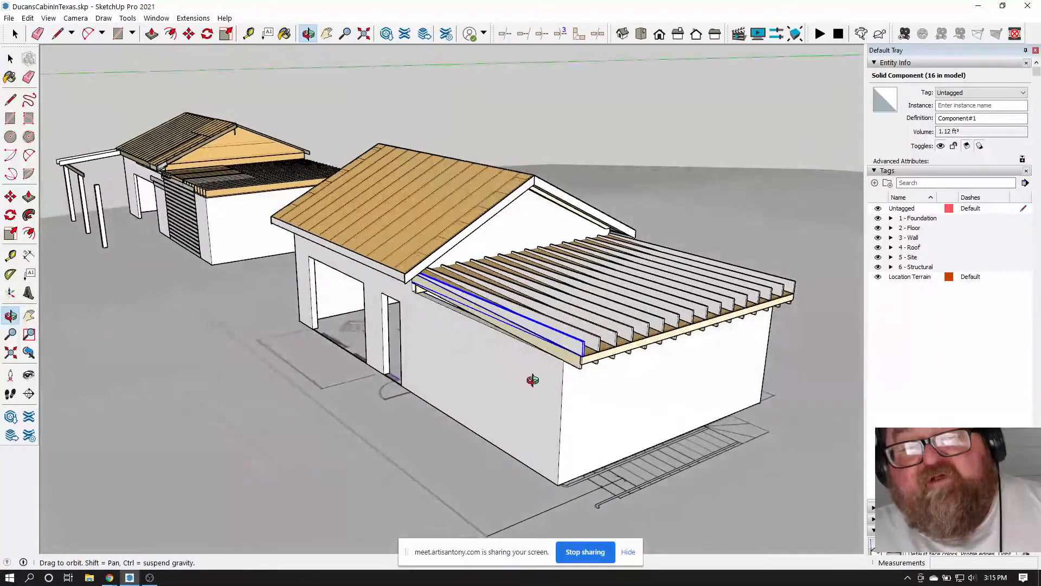
Read the viewers' questions in the YouTube Studio live chat and switch back to the SketchUp model
click(109, 578)
click(81, 504)
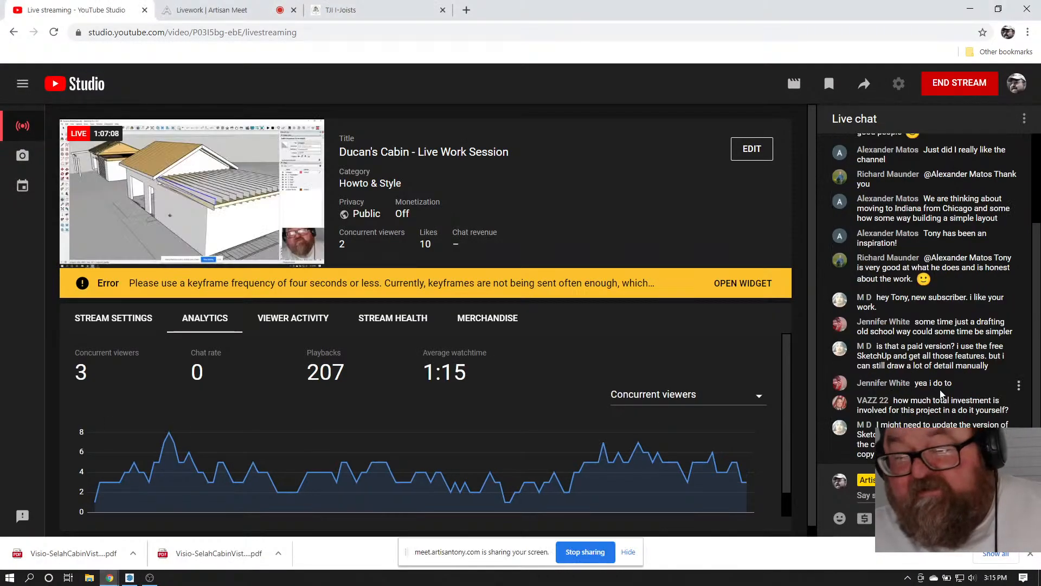
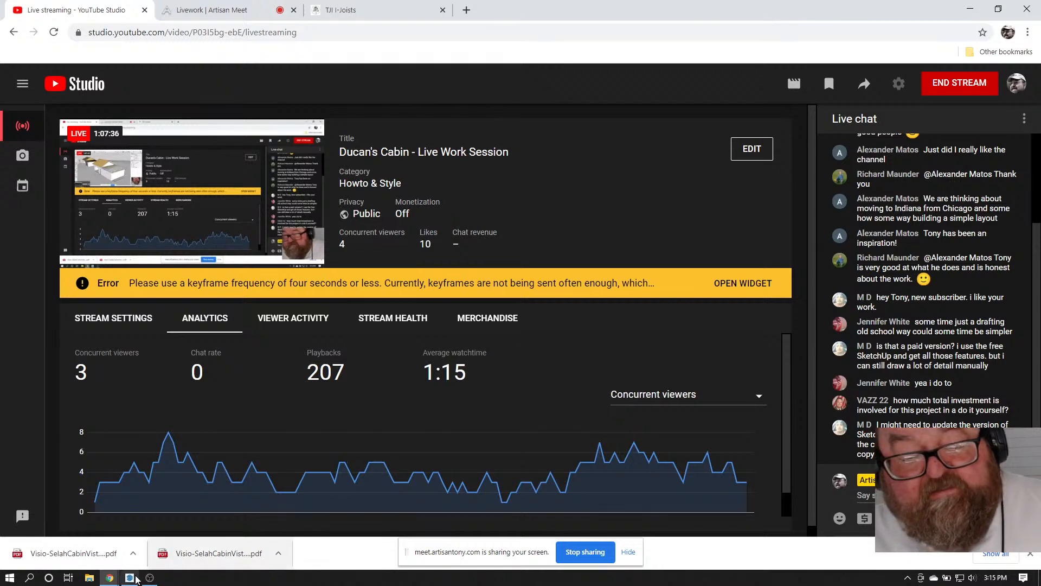
click(130, 578)
Open the second tapered sleeper from the shed roof's near corner for component editing
scroll(746, 341, up, 6)
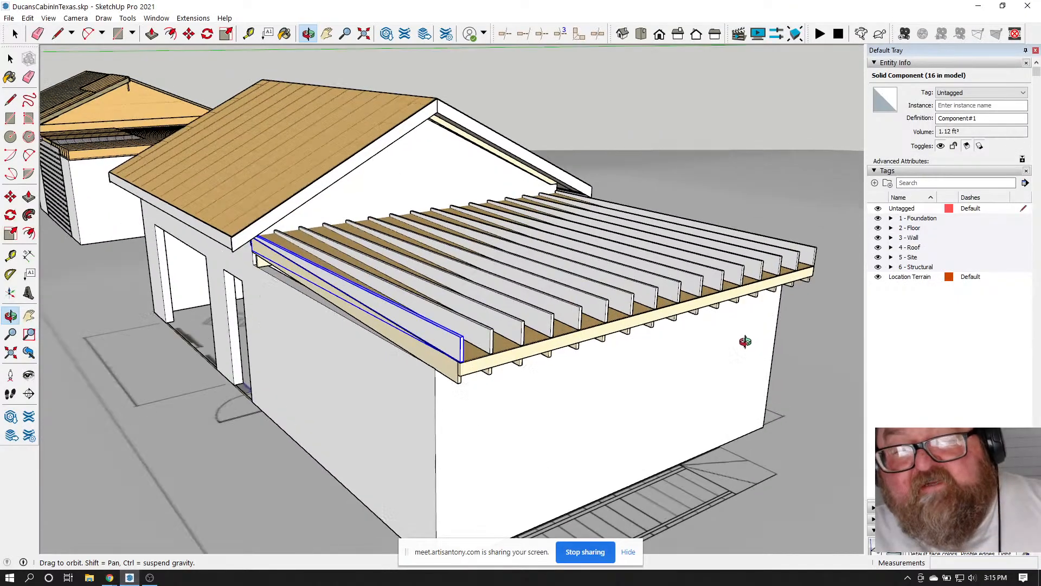
middle_drag(711, 300, 331, 334)
middle_drag(540, 326, 483, 389)
key(space)
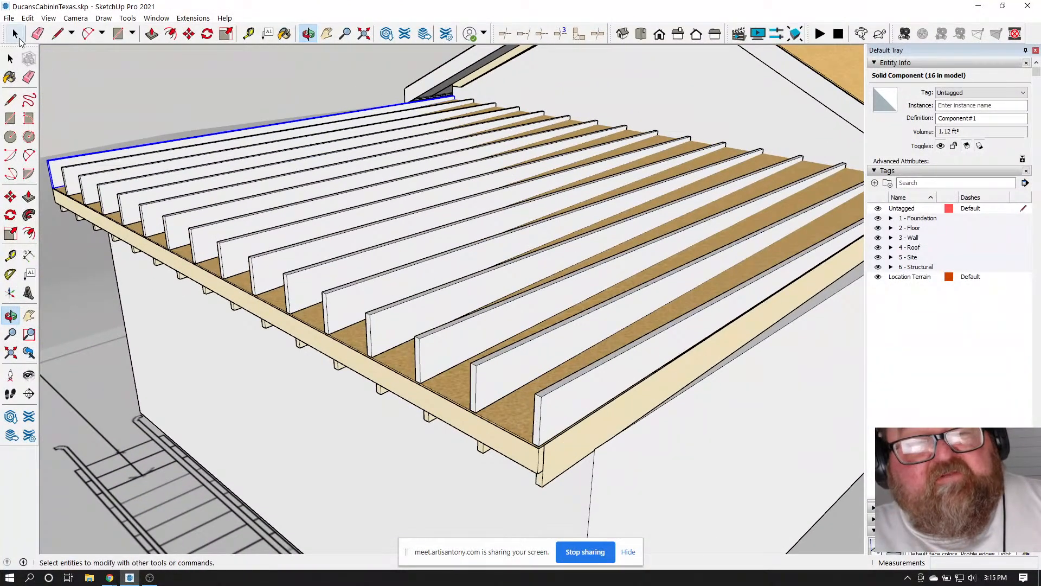
double_click(486, 387)
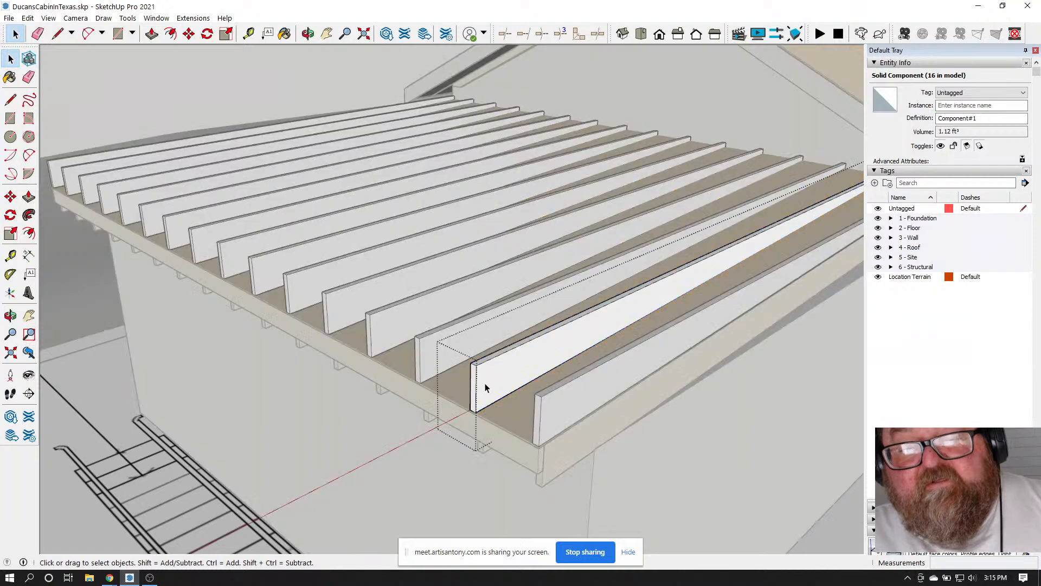
key(p)
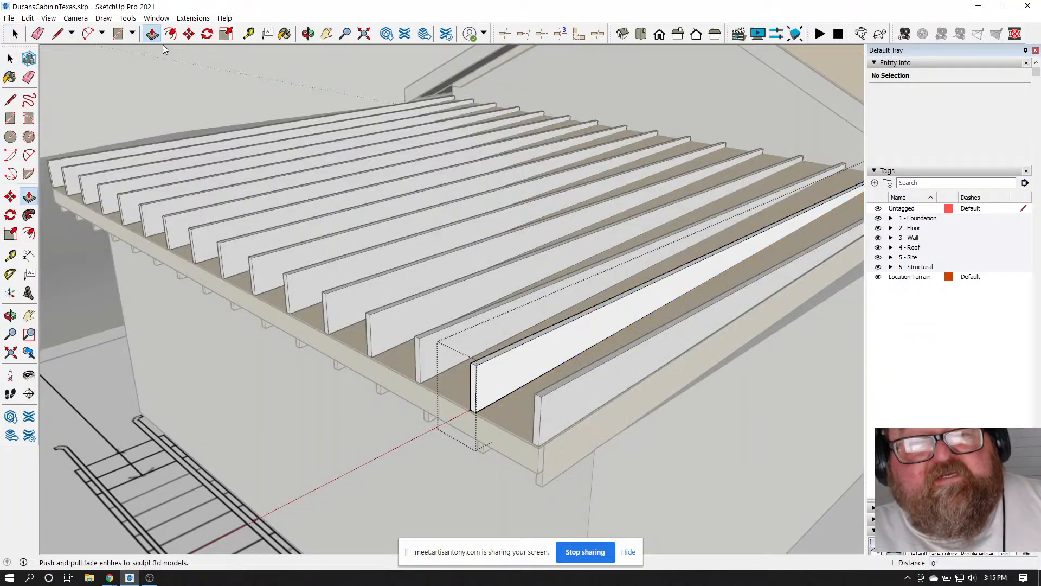
click(473, 380)
key(Escape)
Try raising the tapered sleeper's top face by 3/4 inch with Push/Pull, undo it and leave the component
click(15, 34)
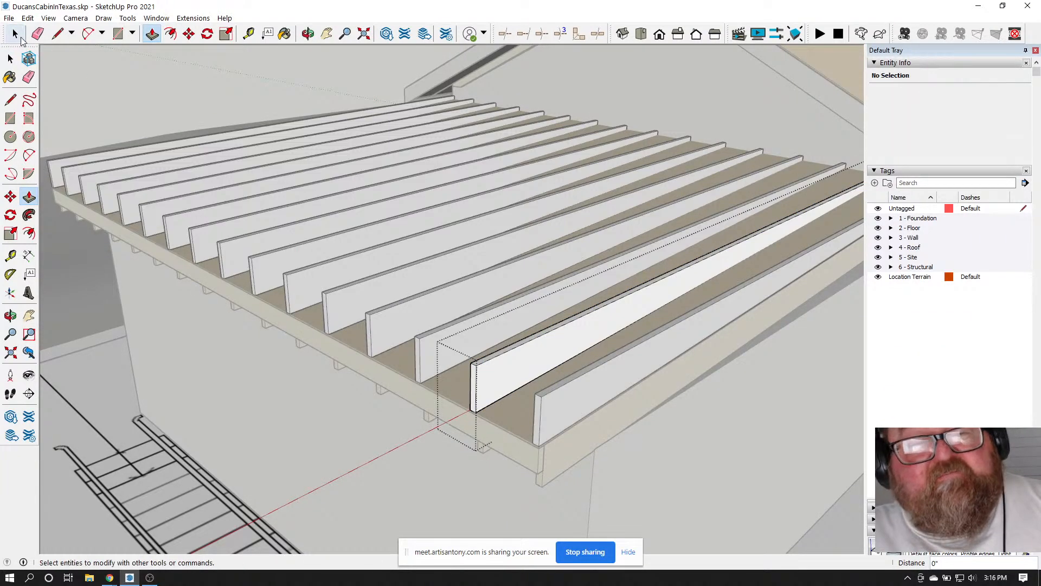
click(495, 373)
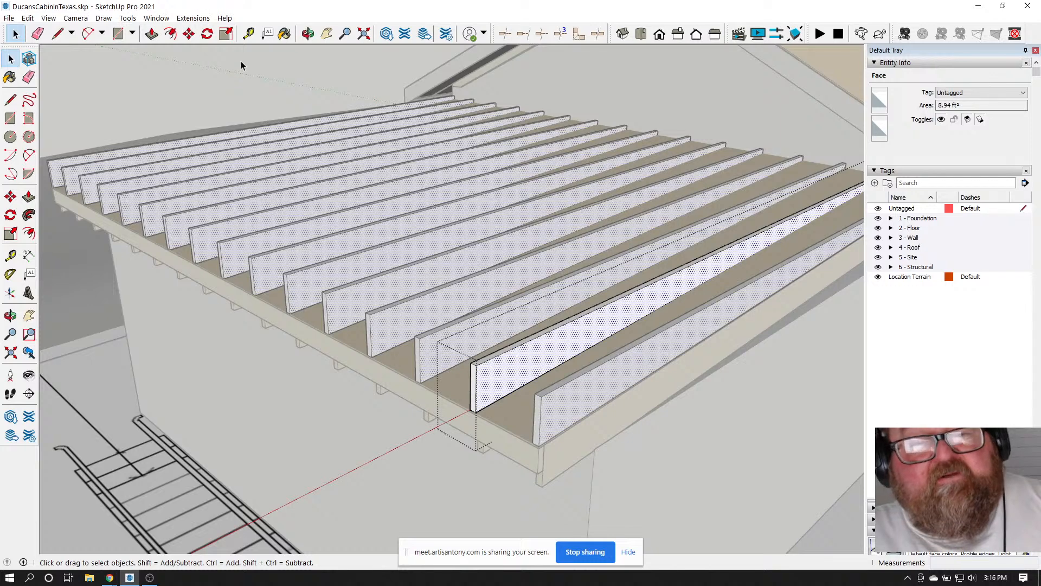
click(152, 34)
scroll(480, 361, up, 2)
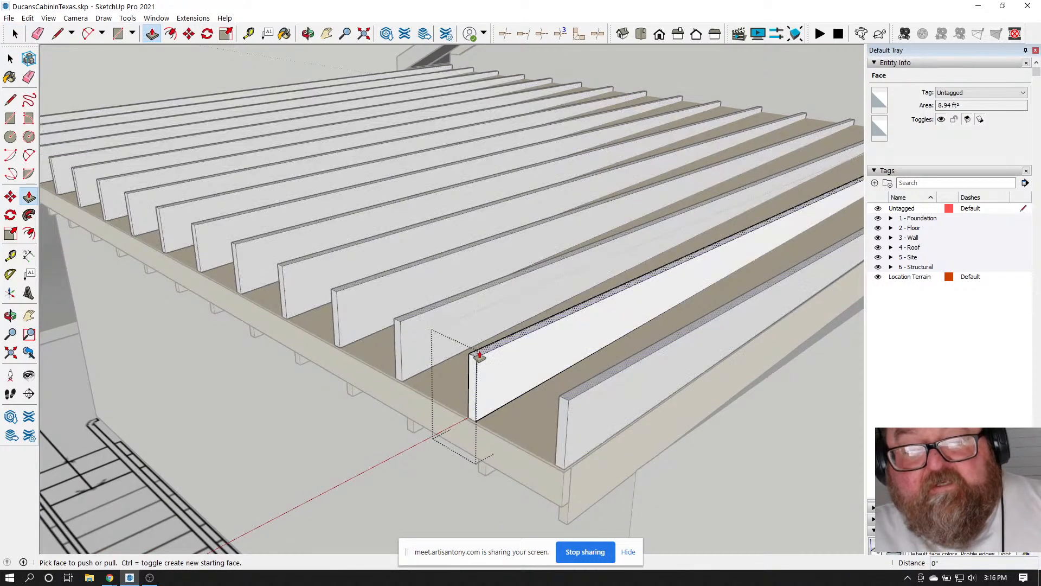
click(481, 360)
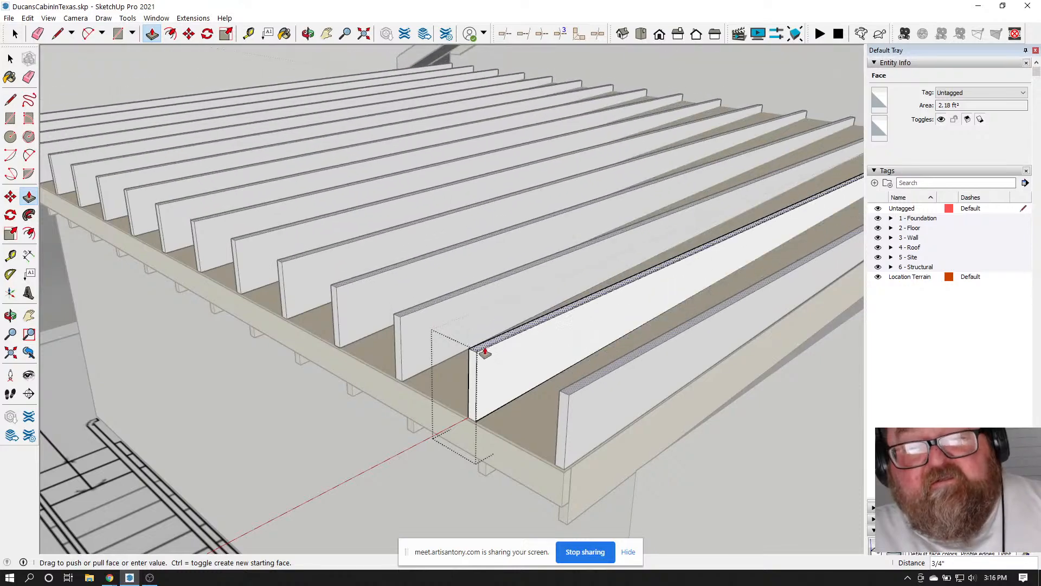
click(486, 352)
key(ctrl+z)
scroll(623, 449, down, 3)
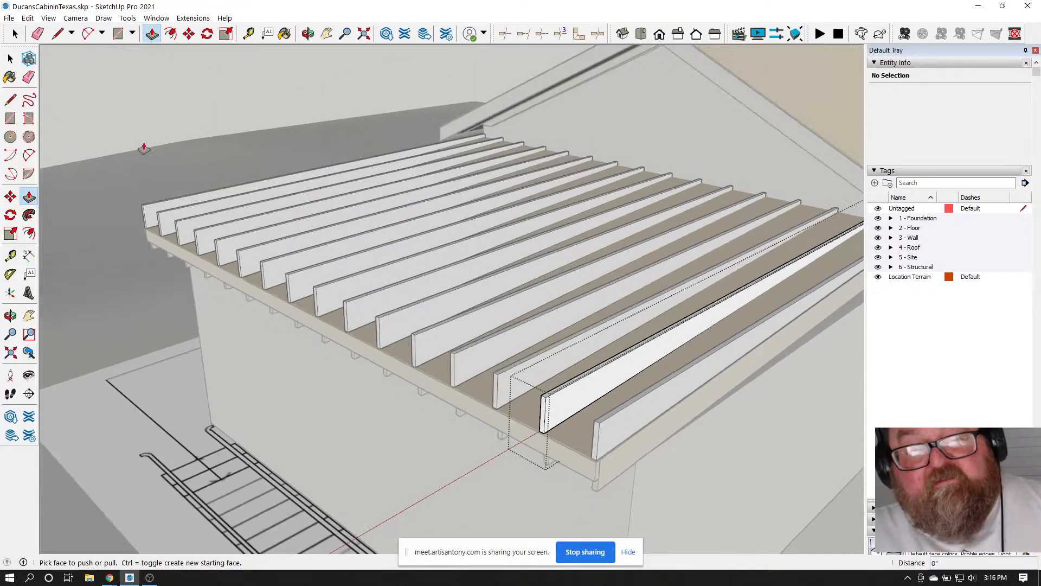
click(15, 35)
click(153, 115)
Examine the cabin's gable roof and its junction with the sleeper-built shed roof from several sides and heights
scroll(224, 184, down, 5)
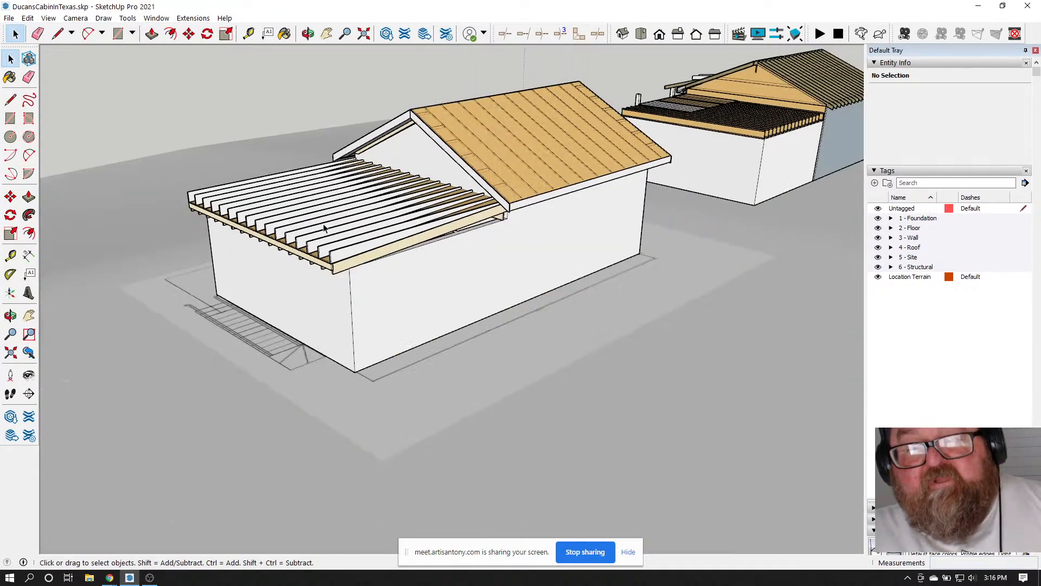
middle_drag(325, 228, 439, 270)
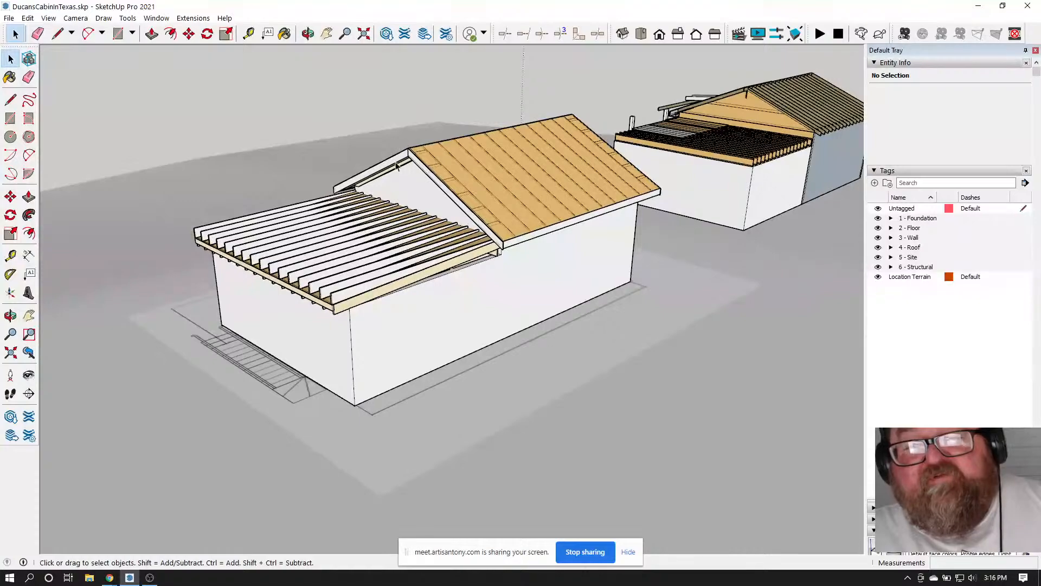
scroll(491, 162, up, 4)
middle_drag(629, 244, 386, 245)
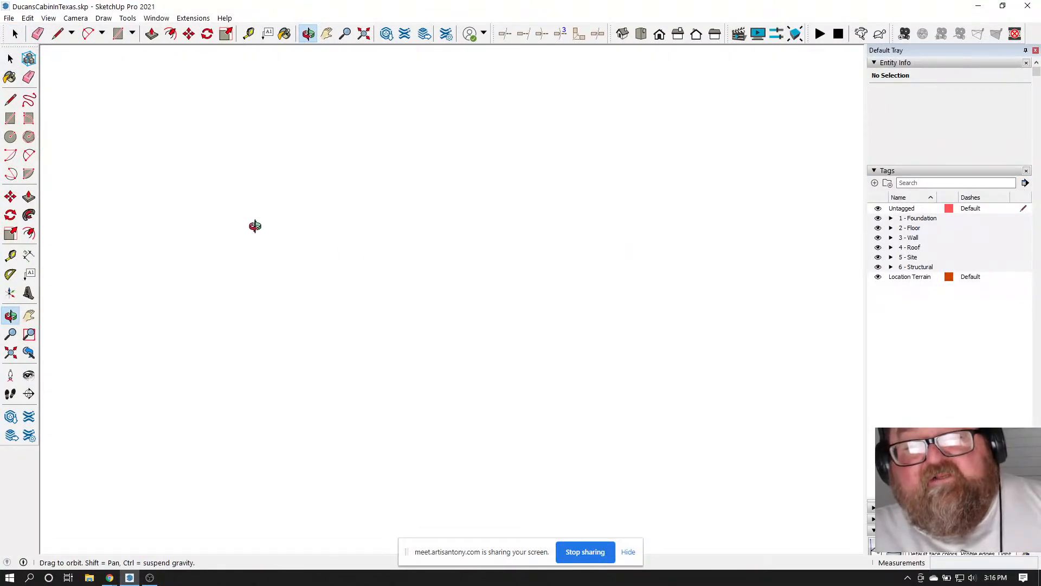
click(364, 34)
drag(412, 233, 468, 330)
scroll(462, 248, up, 10)
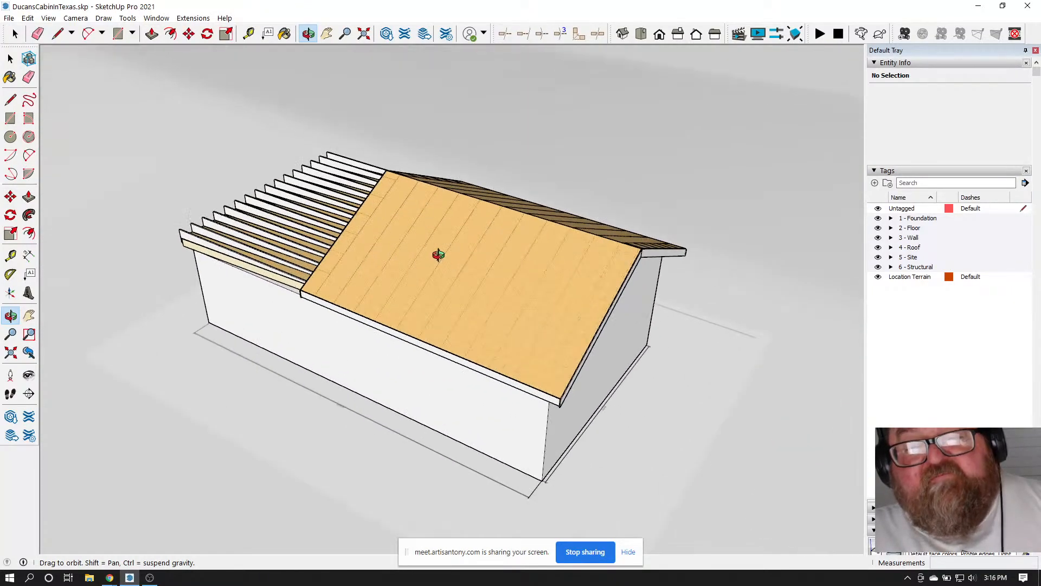
drag(409, 201, 558, 259)
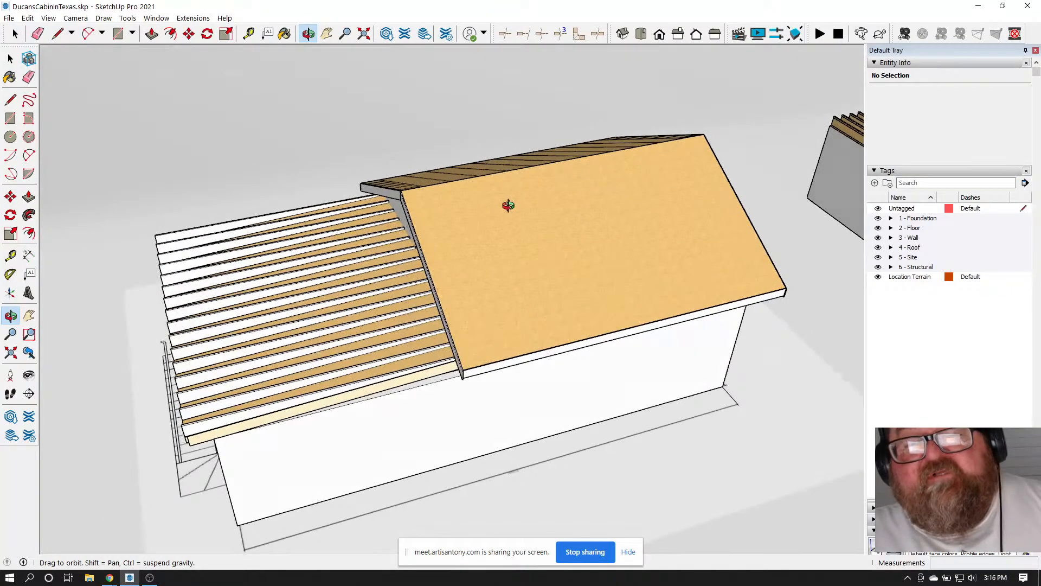
drag(508, 206, 667, 157)
scroll(595, 250, down, 3)
drag(536, 251, 558, 214)
scroll(524, 262, up, 2)
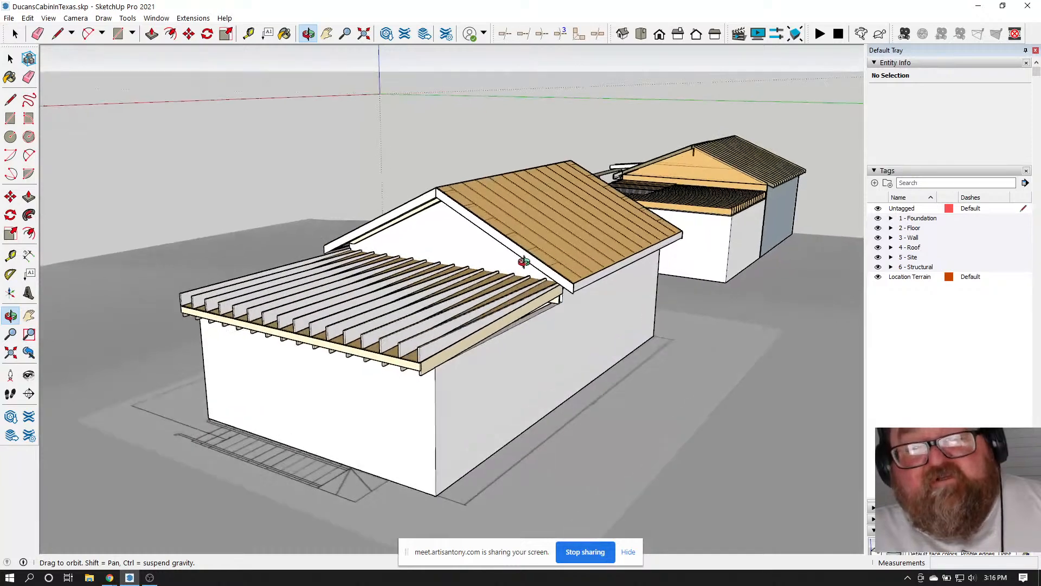
scroll(607, 242, up, 1)
scroll(423, 349, up, 4)
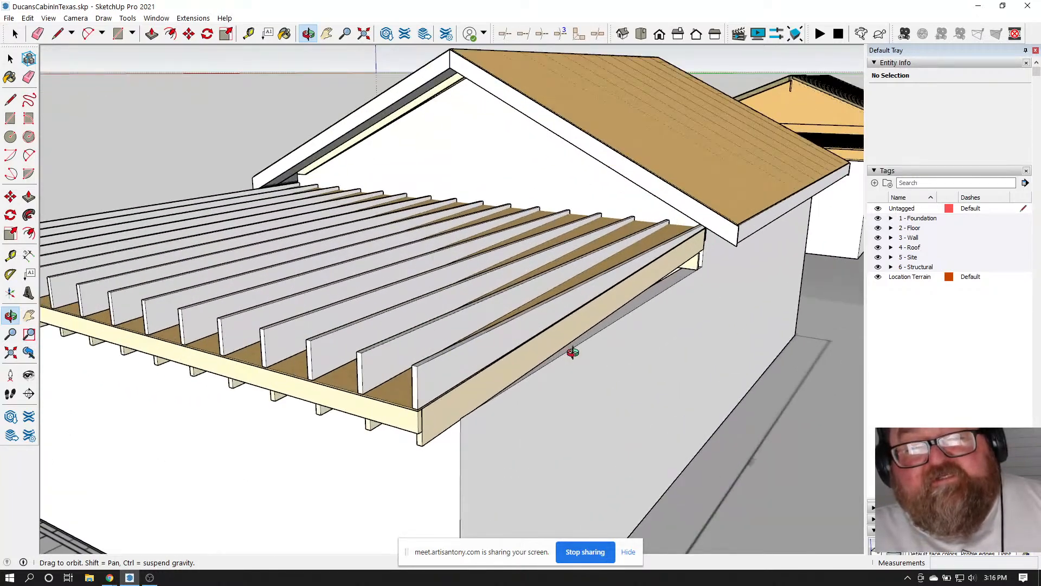
scroll(572, 353, down, 3)
scroll(618, 211, up, 3)
scroll(612, 191, down, 2)
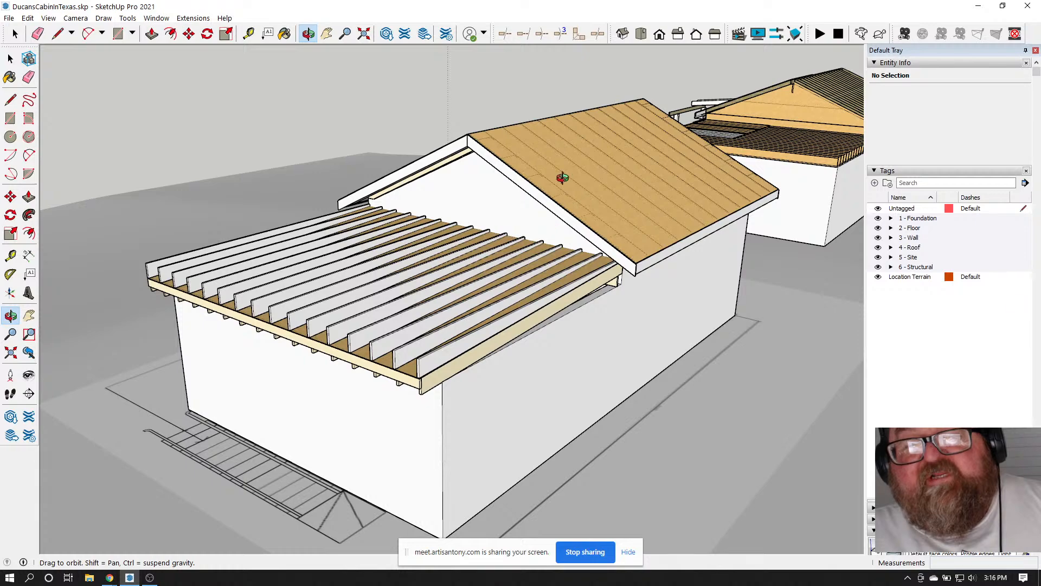
drag(562, 178, 653, 203)
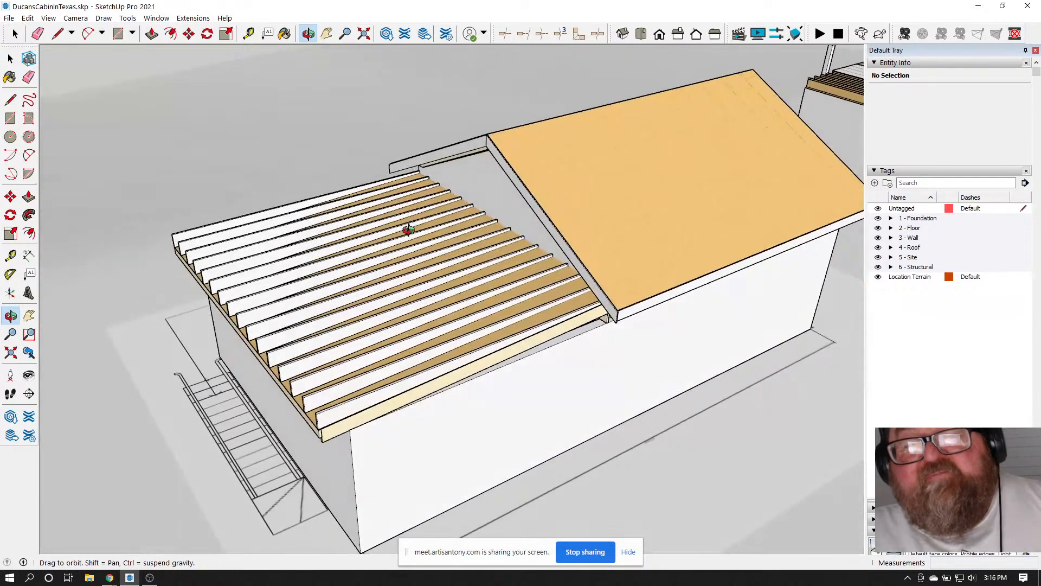
scroll(715, 167, up, 2)
drag(697, 174, 620, 222)
key(space)
scroll(483, 171, down, 2)
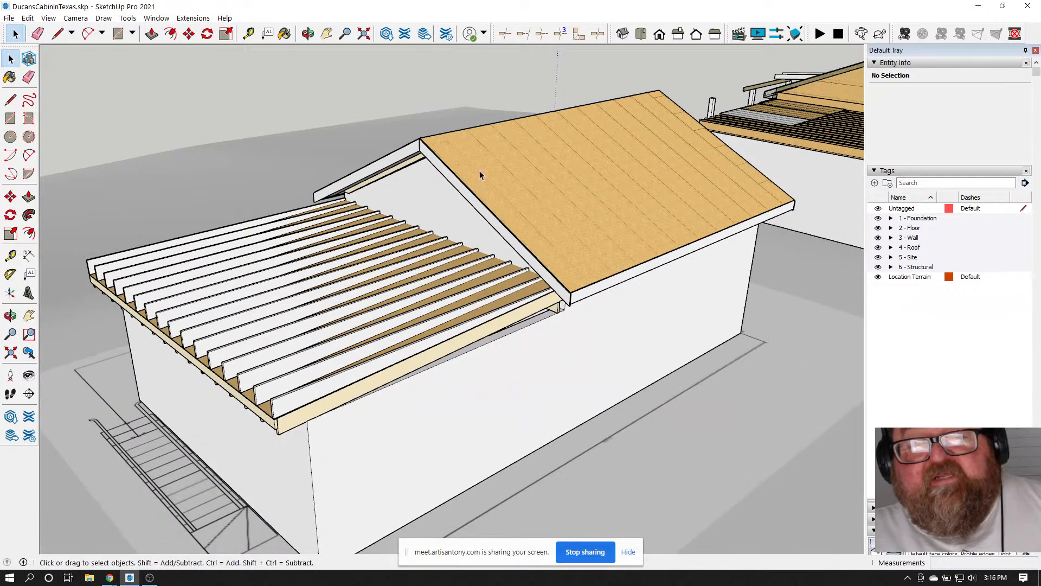
Try a 10:12 pitch on the gable rafter roof, inspect it against the shed roof, and revert it
right_click(490, 165)
click(541, 367)
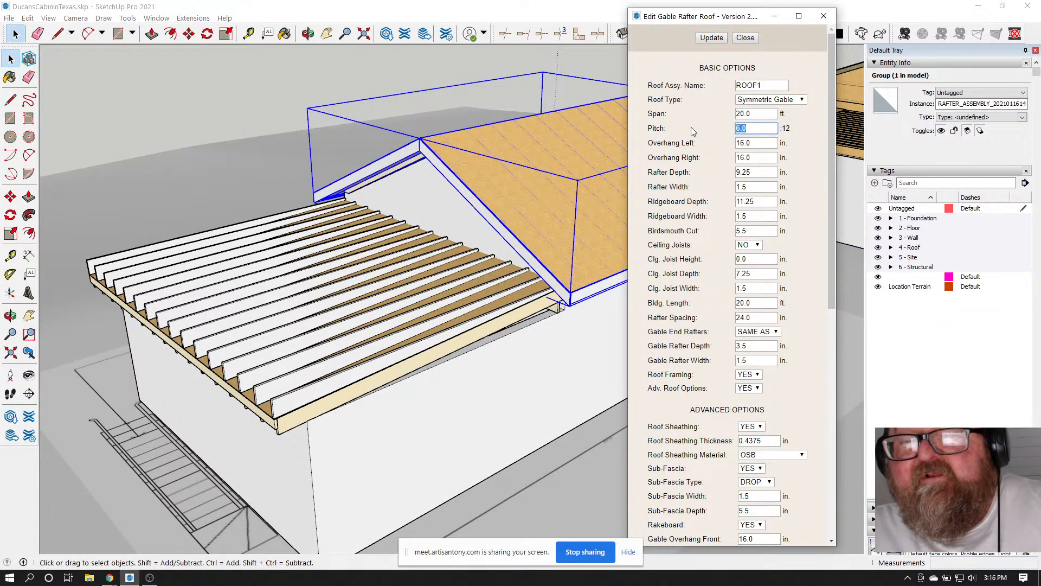
text(10)
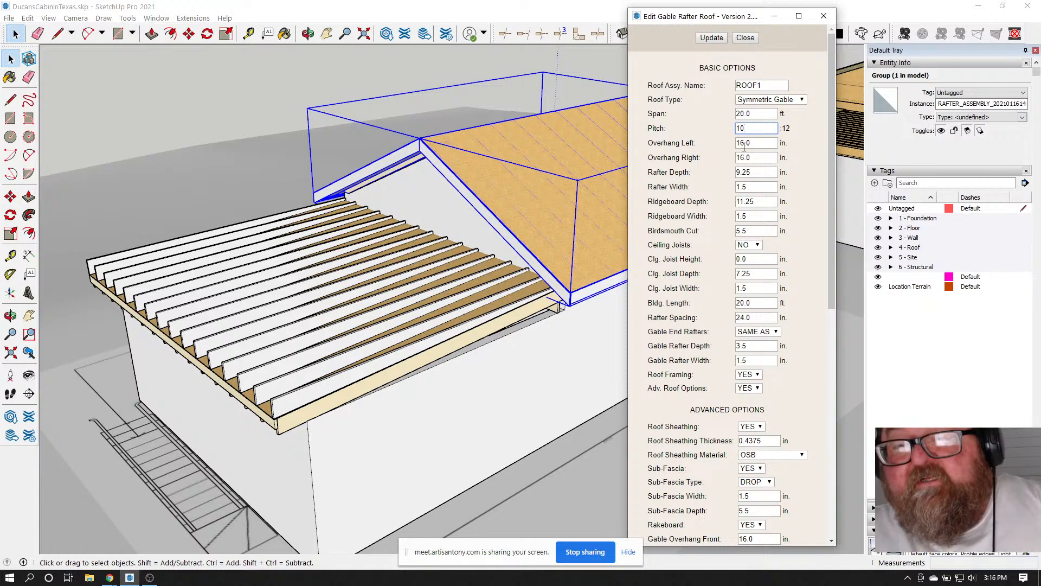
click(713, 38)
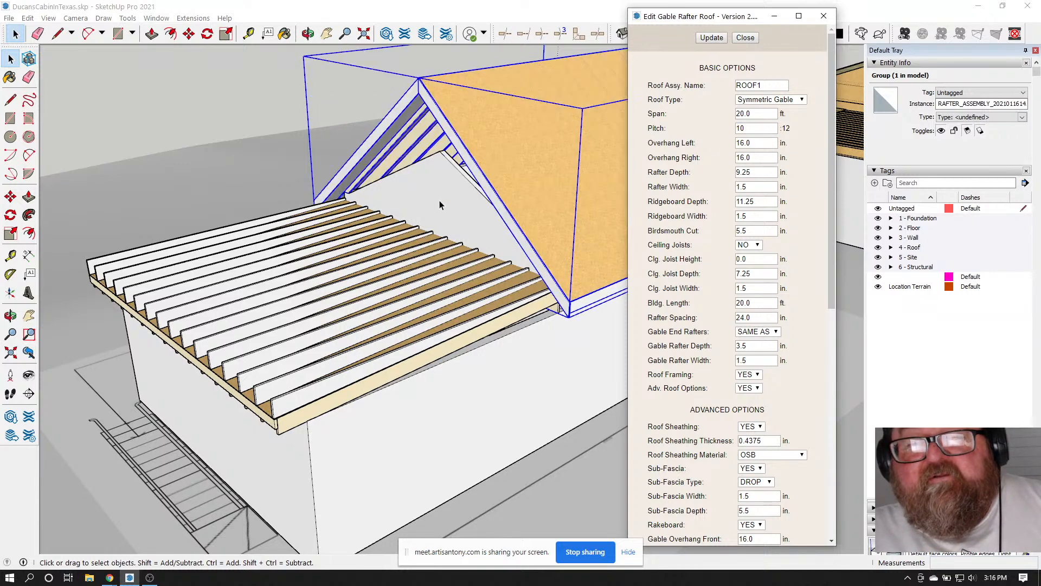
middle_drag(299, 251, 492, 176)
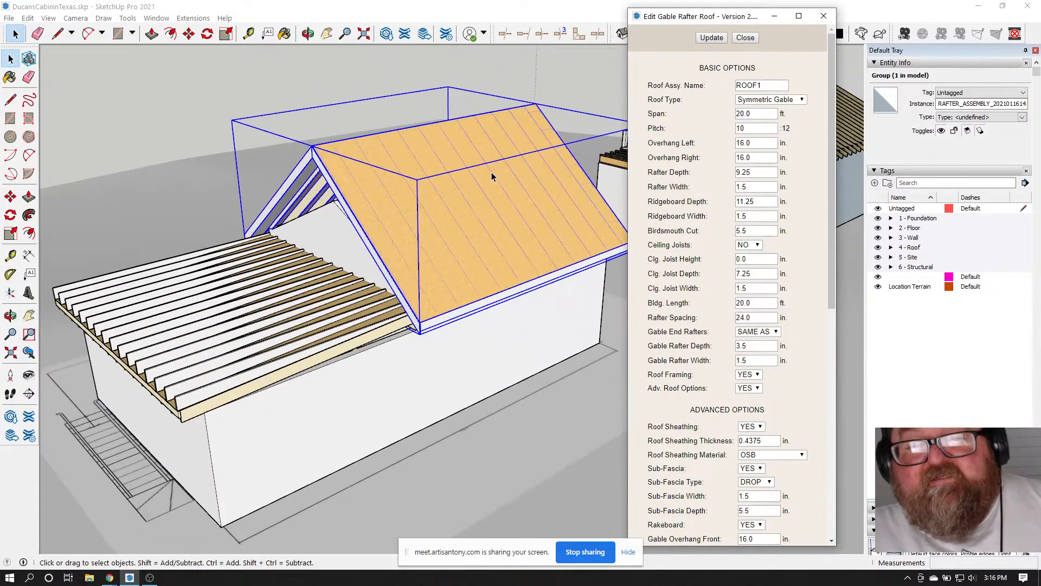
click(308, 36)
drag(415, 176, 554, 107)
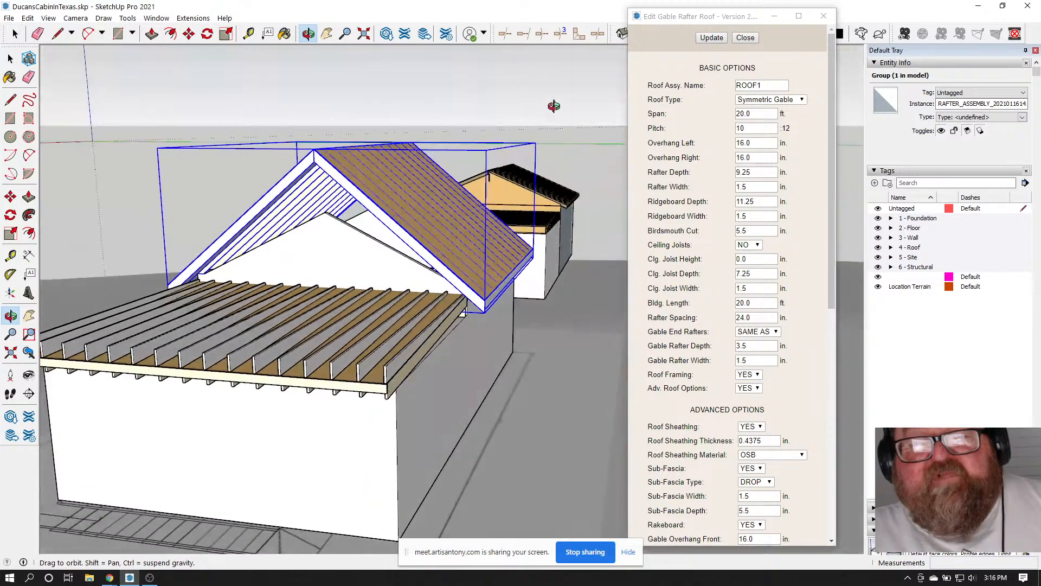
drag(450, 175, 264, 247)
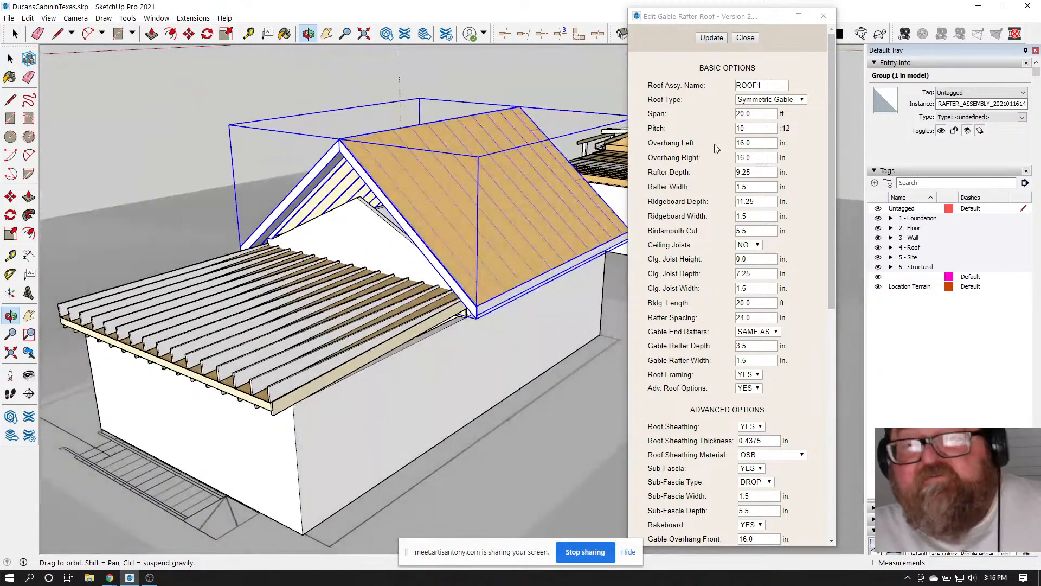
click(745, 38)
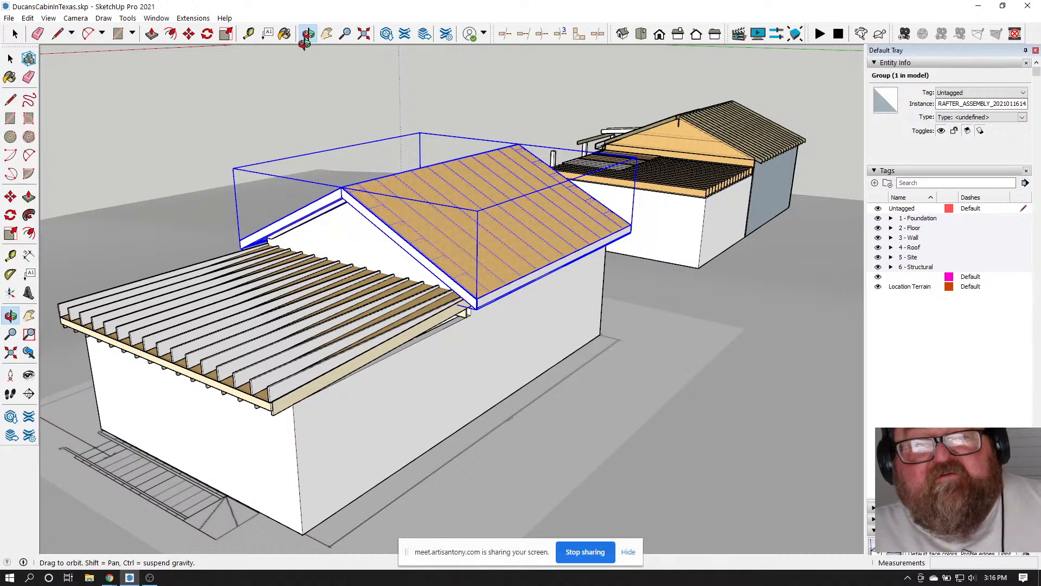
Sample the medeek_lumber material from the shed roof's outer rafter with the Paint Bucket
drag(282, 256, 269, 385)
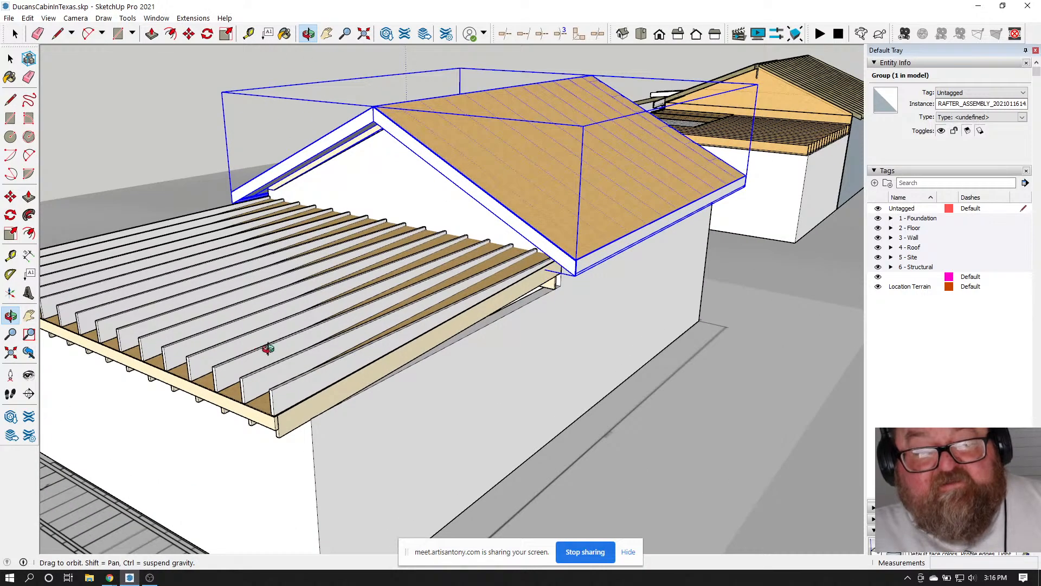
drag(268, 348, 461, 363)
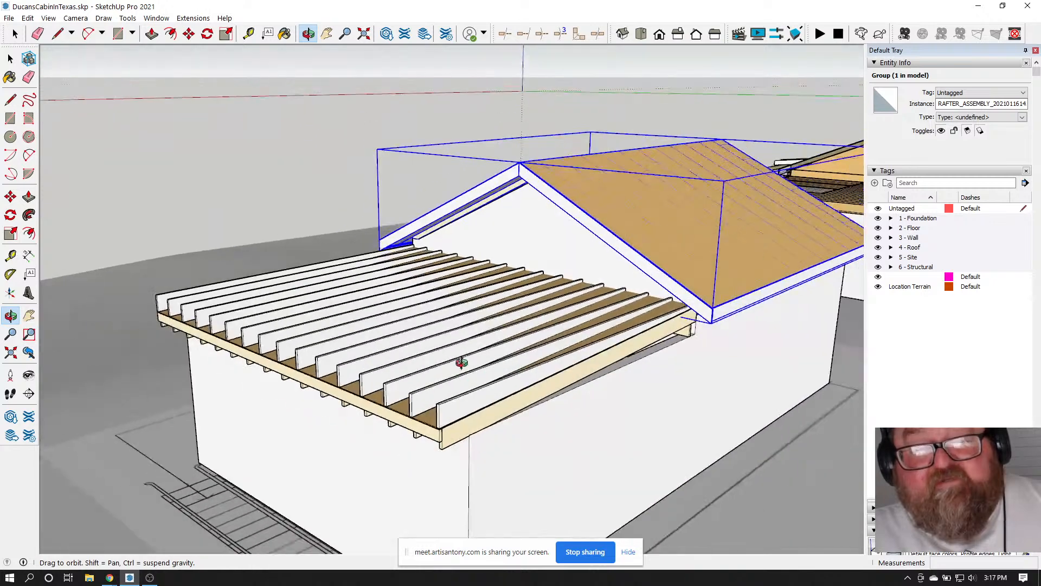
scroll(461, 362, up, 5)
click(10, 58)
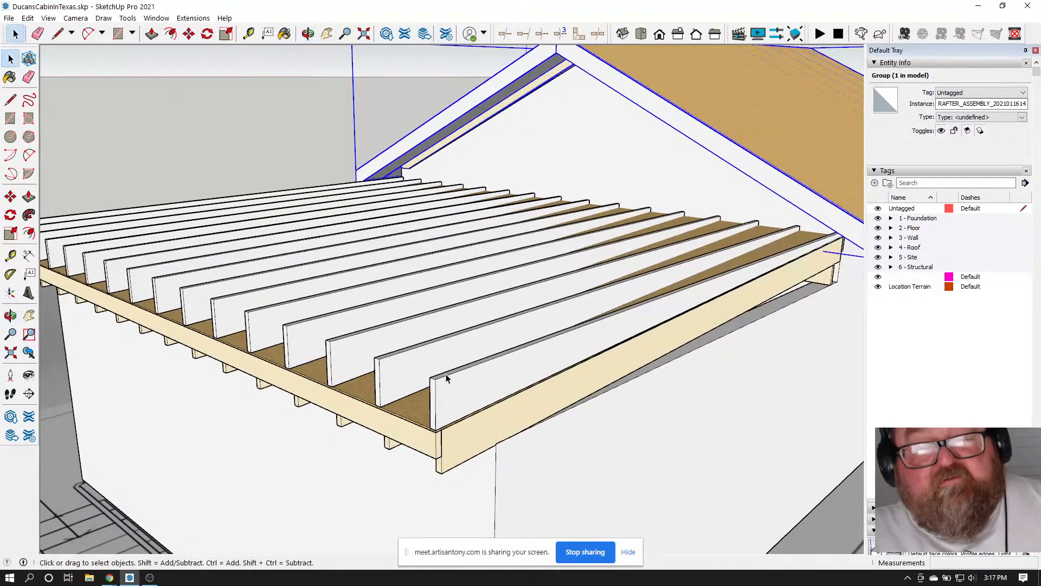
scroll(455, 394, down, 2)
click(464, 422)
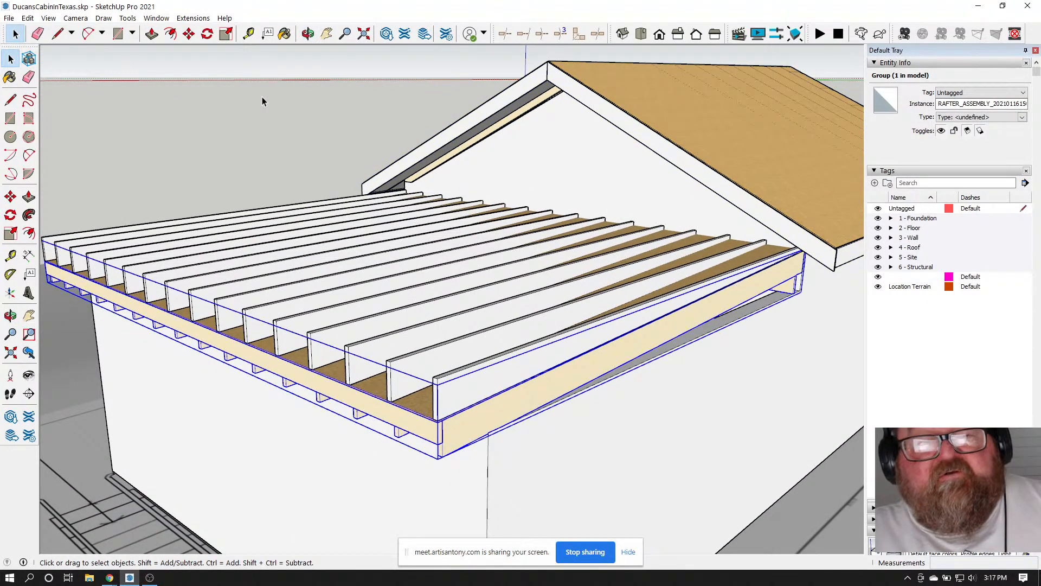
click(284, 33)
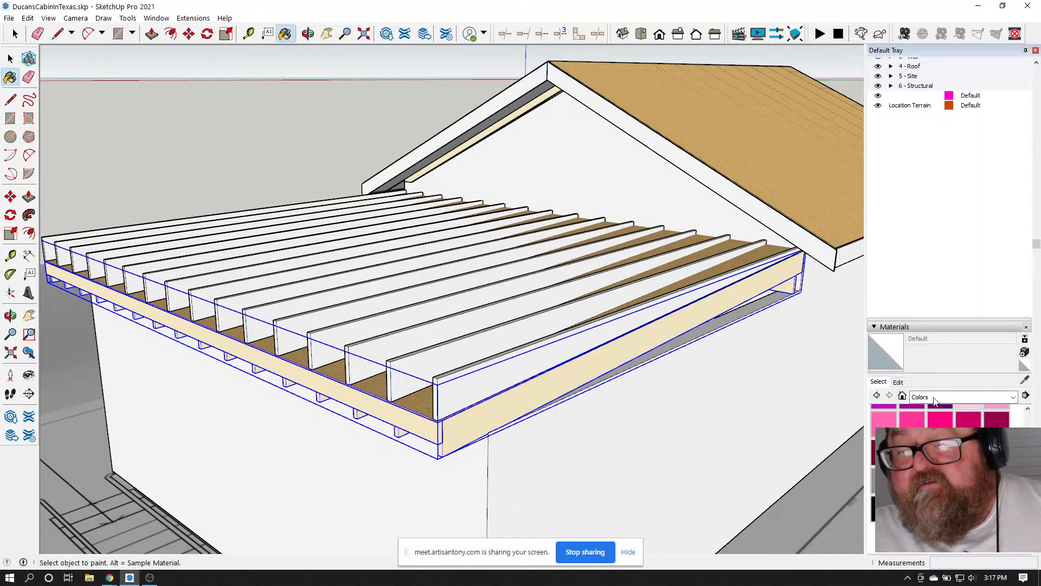
click(1024, 381)
click(644, 342)
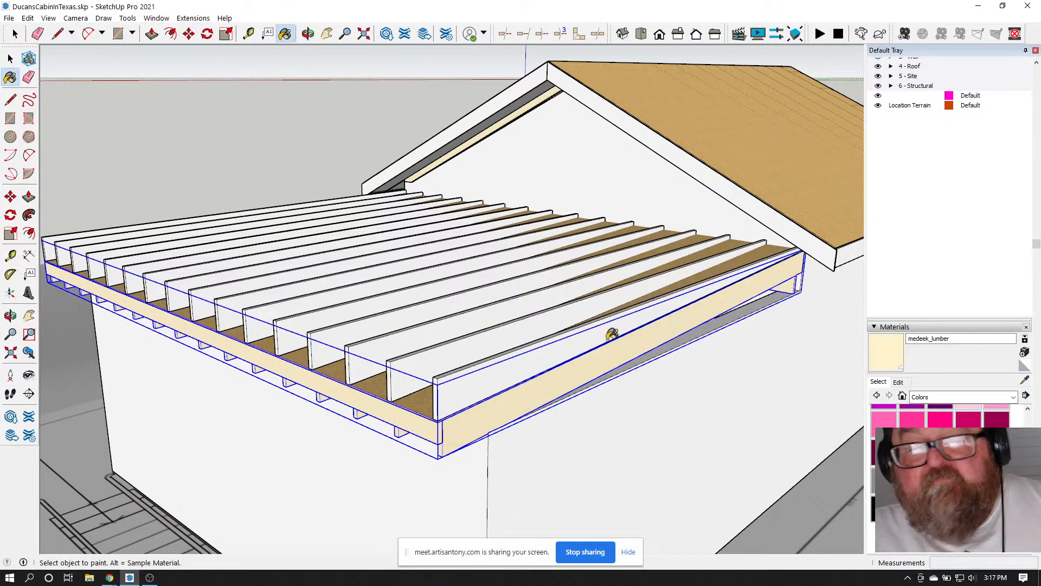
Paint all faces of the tapered sleeper component with medeek_lumber and leave the component
key(space)
double_click(422, 374)
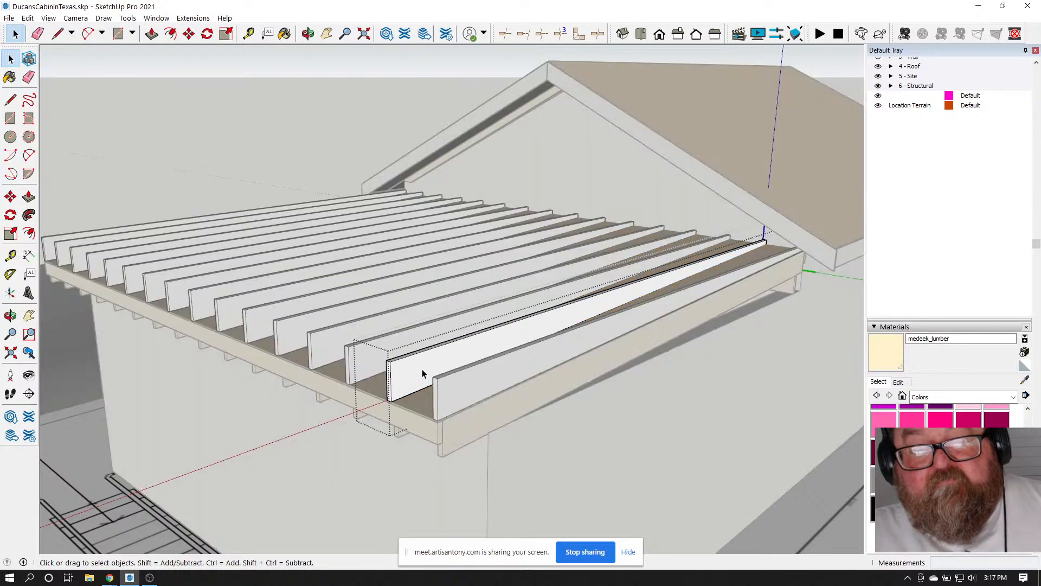
key(ctrl+a)
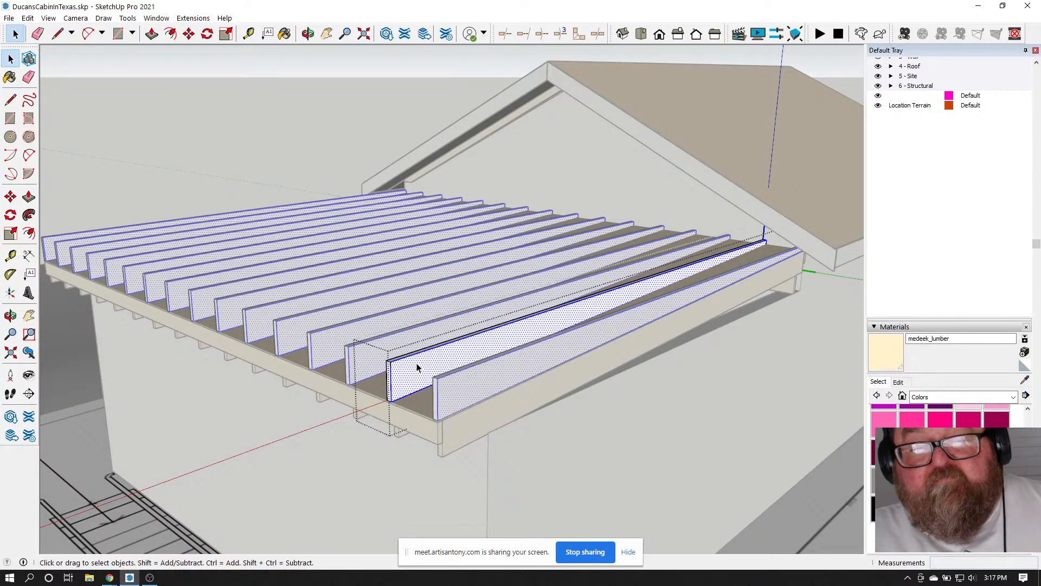
drag(545, 236, 806, 385)
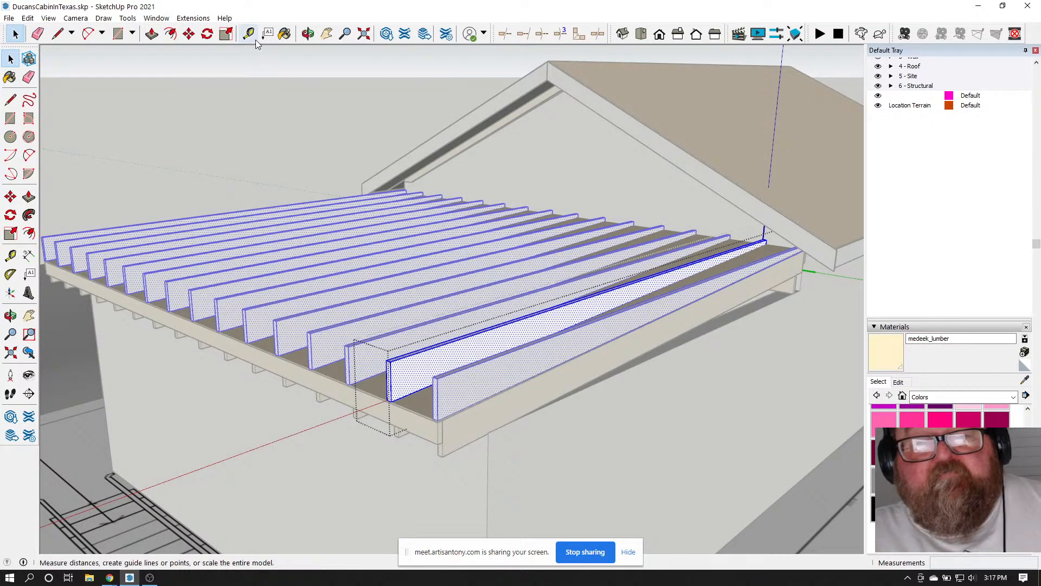
click(286, 35)
click(416, 359)
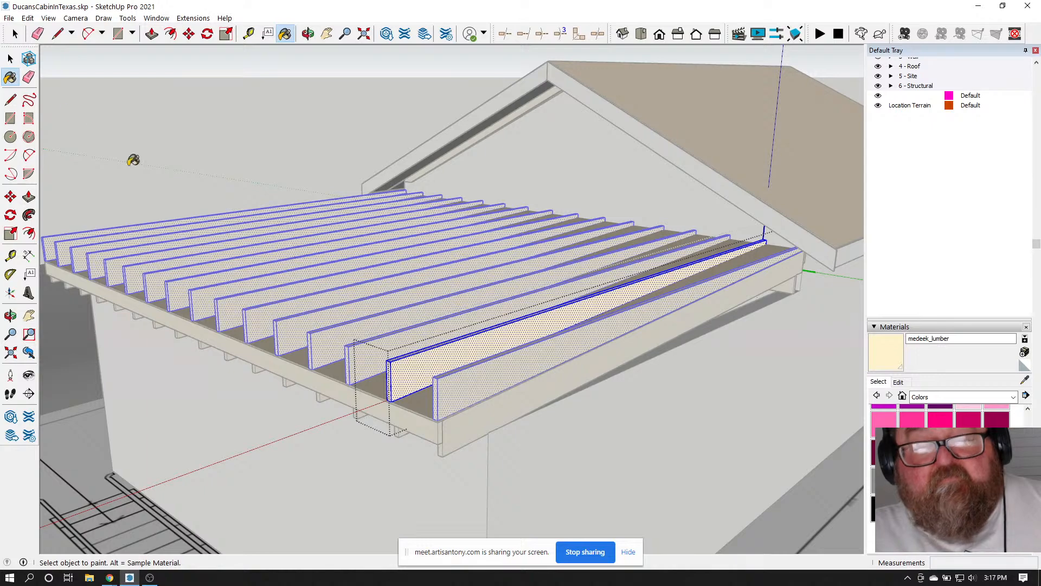
click(15, 35)
click(110, 111)
scroll(289, 223, down, 1)
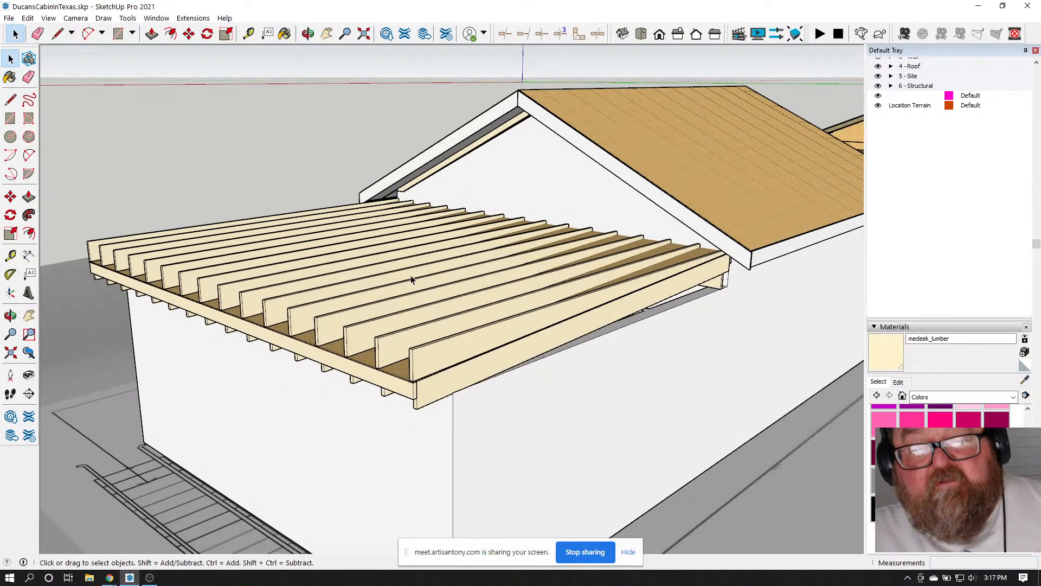
Measure the depth of the shed roof's outer rafter at the eave corner with the Tape Measure
click(308, 34)
mouse_move(410, 301)
mouse_down()
mouse_move(302, 279)
mouse_move(580, 379)
mouse_move(544, 404)
mouse_move(513, 318)
mouse_move(509, 442)
mouse_move(494, 400)
mouse_move(504, 351)
mouse_move(483, 249)
mouse_move(454, 305)
mouse_up()
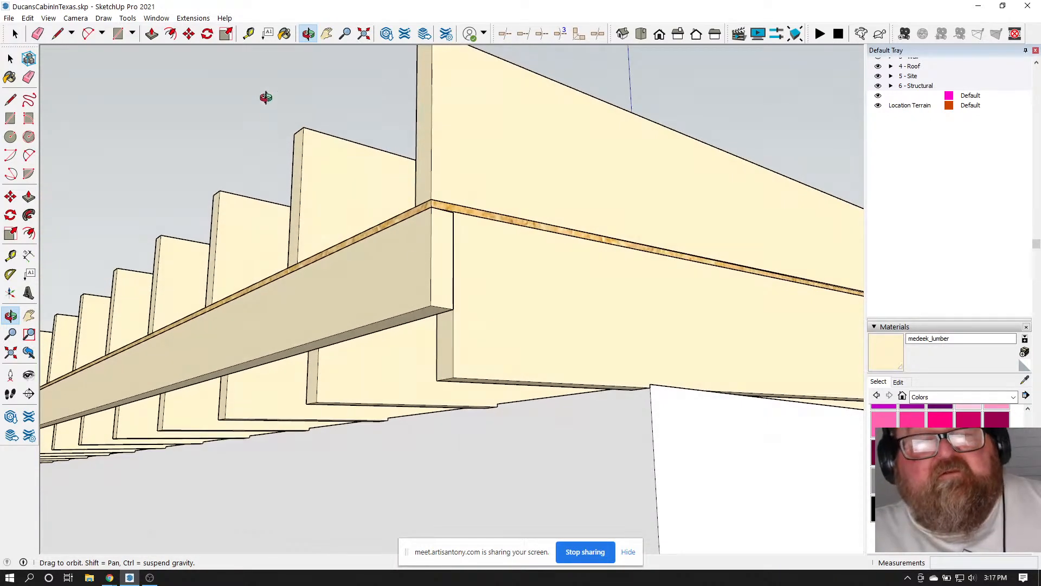
click(248, 33)
click(510, 380)
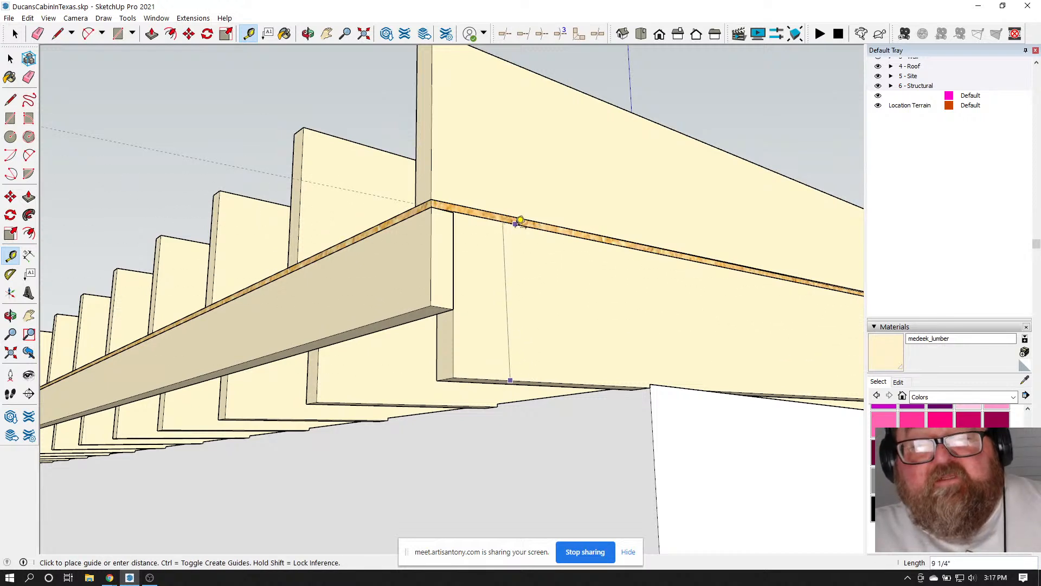
key(Escape)
scroll(526, 372, down, 1)
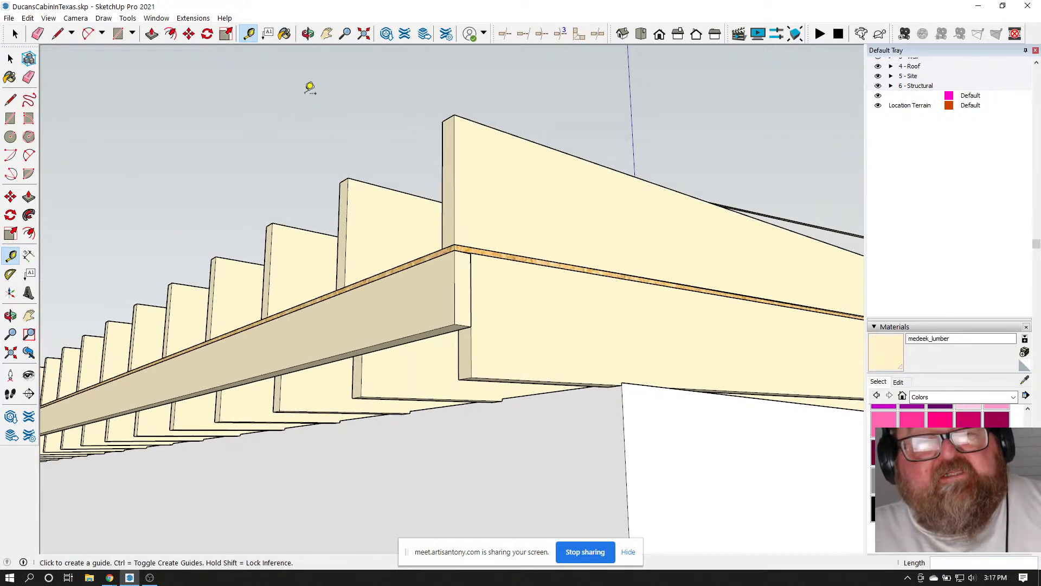
click(308, 34)
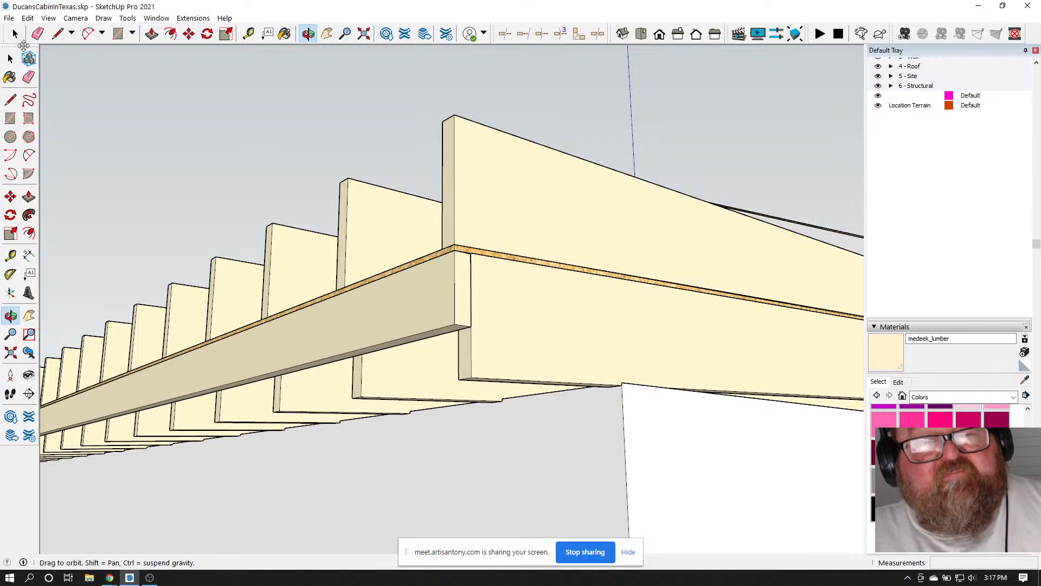
key(space)
double_click(428, 331)
scroll(470, 355, up, 1)
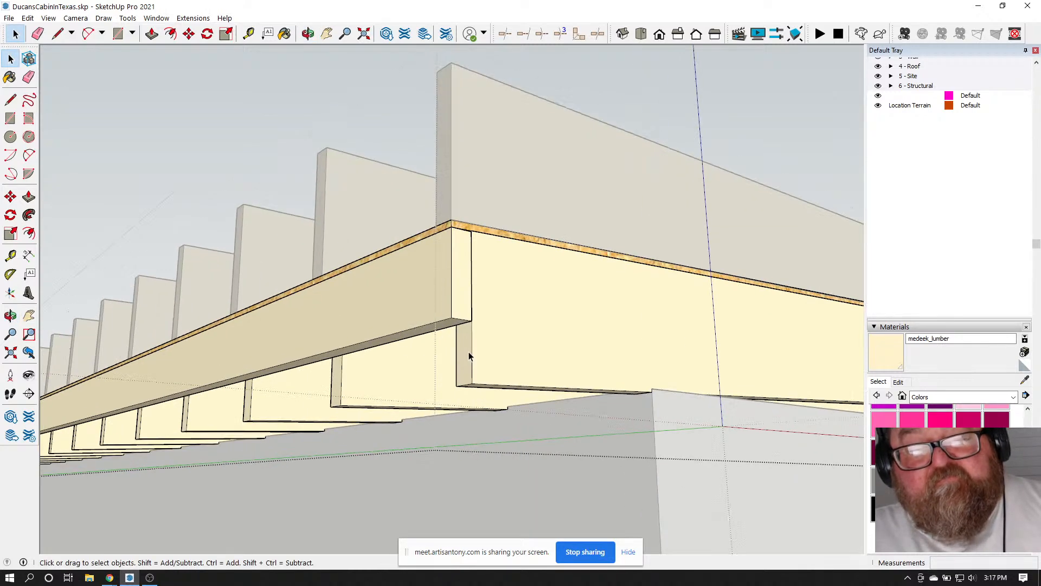
scroll(470, 356, up, 1)
scroll(514, 323, down, 10)
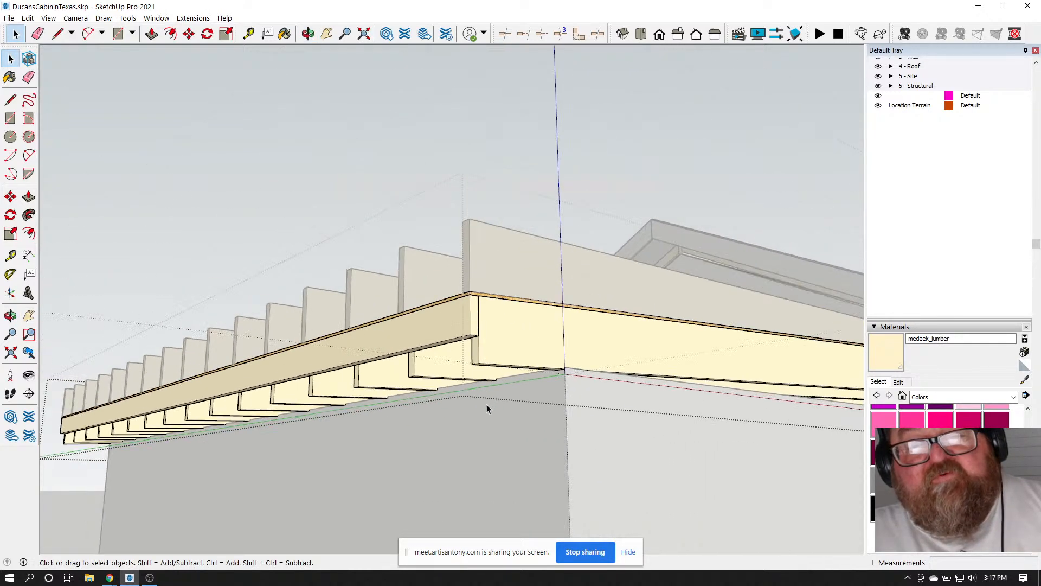
click(170, 177)
Set the shed rafter roof's sub-fascia depth to 9.25 in, update the assembly and close its settings
middle_drag(170, 177, 255, 280)
scroll(465, 394, up, 3)
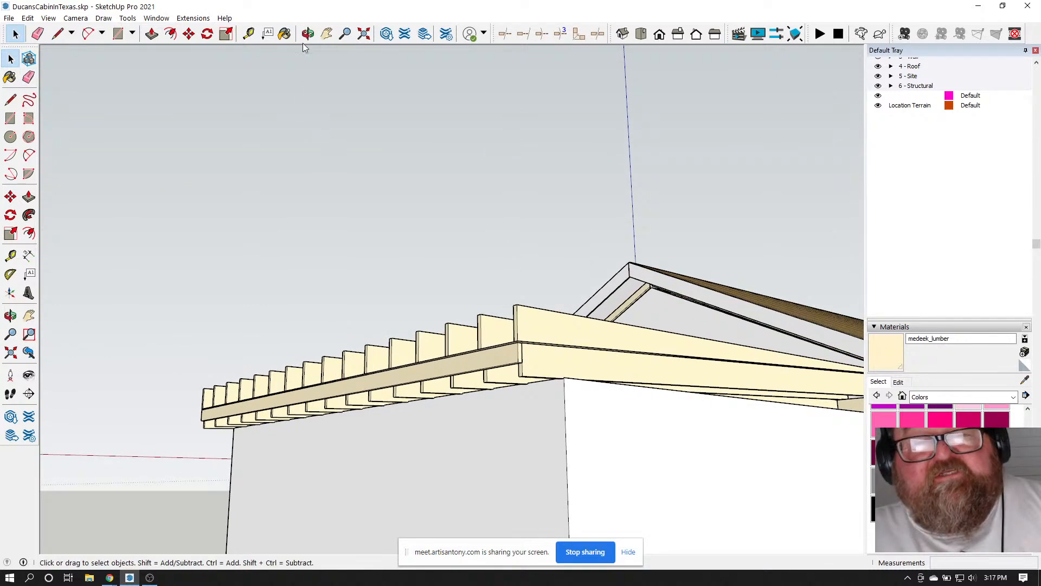
click(308, 34)
drag(407, 255, 477, 491)
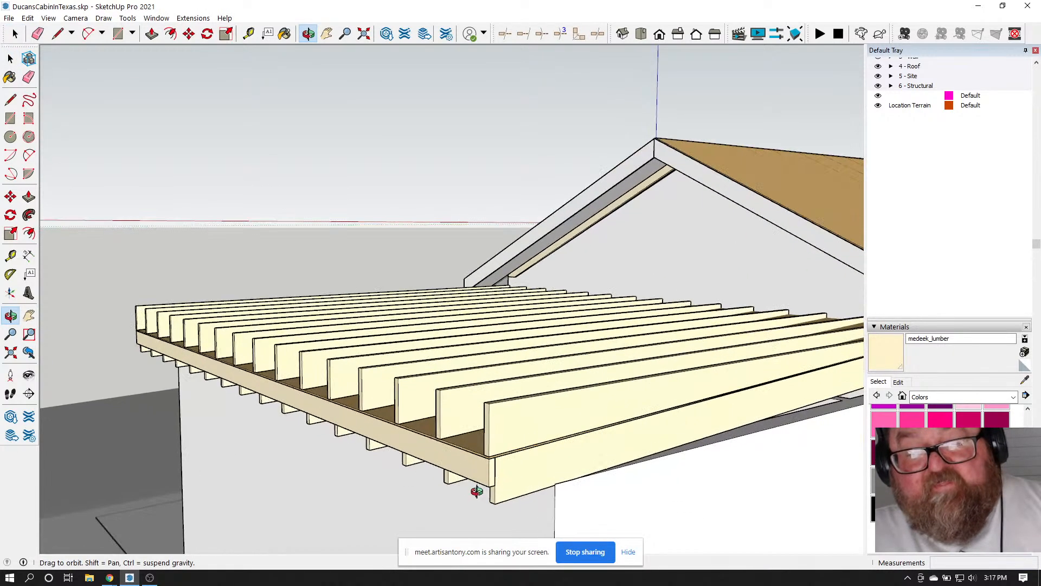
click(10, 58)
click(334, 411)
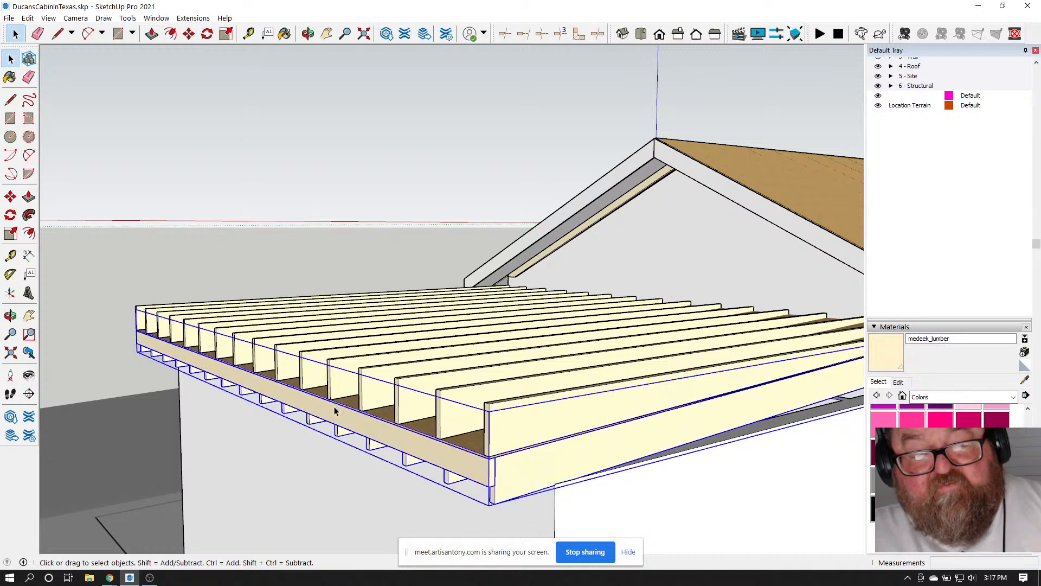
right_click(334, 411)
click(369, 401)
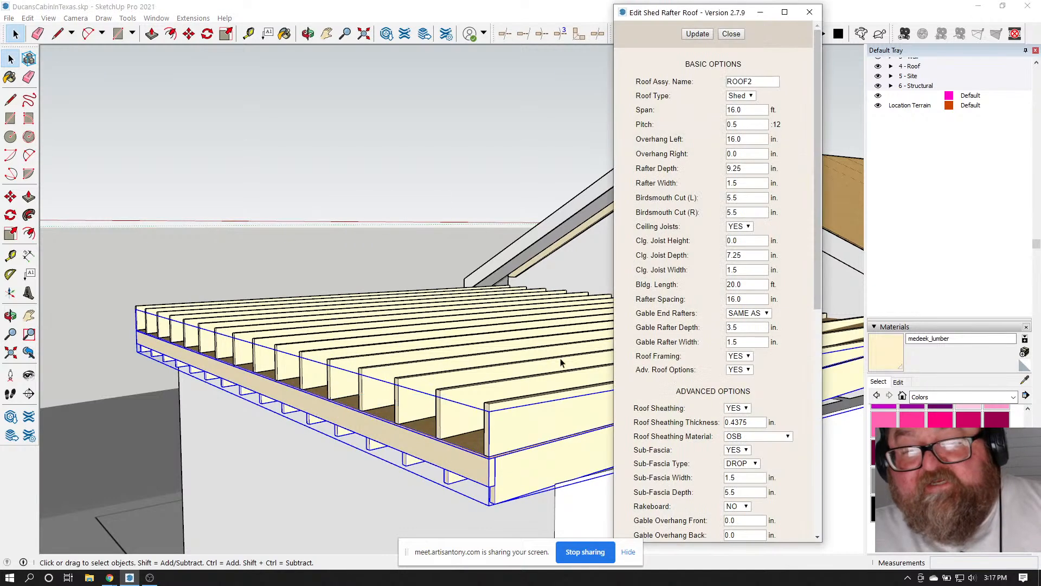
scroll(673, 296, down, 3)
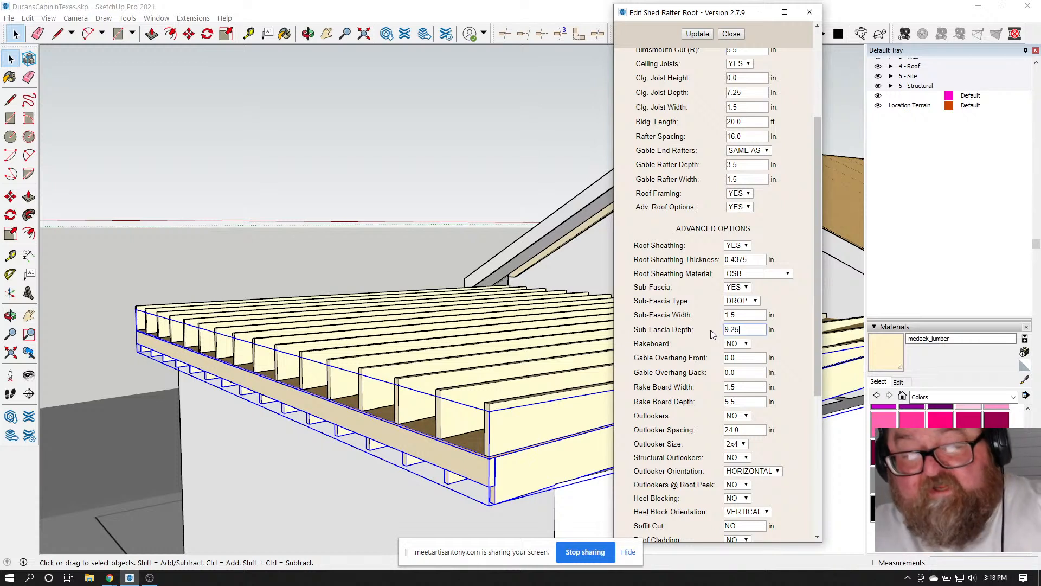
click(694, 35)
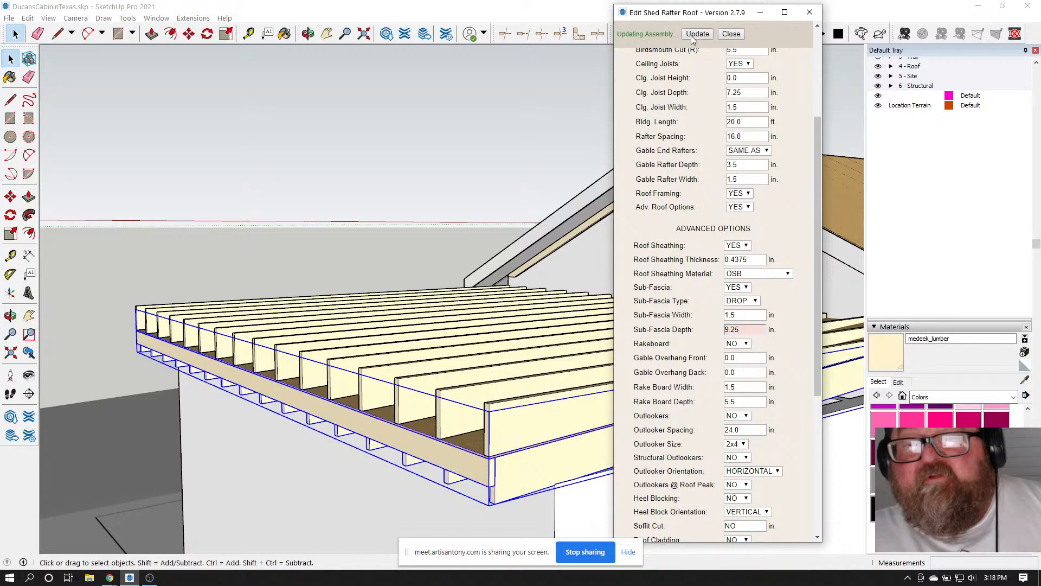
click(742, 33)
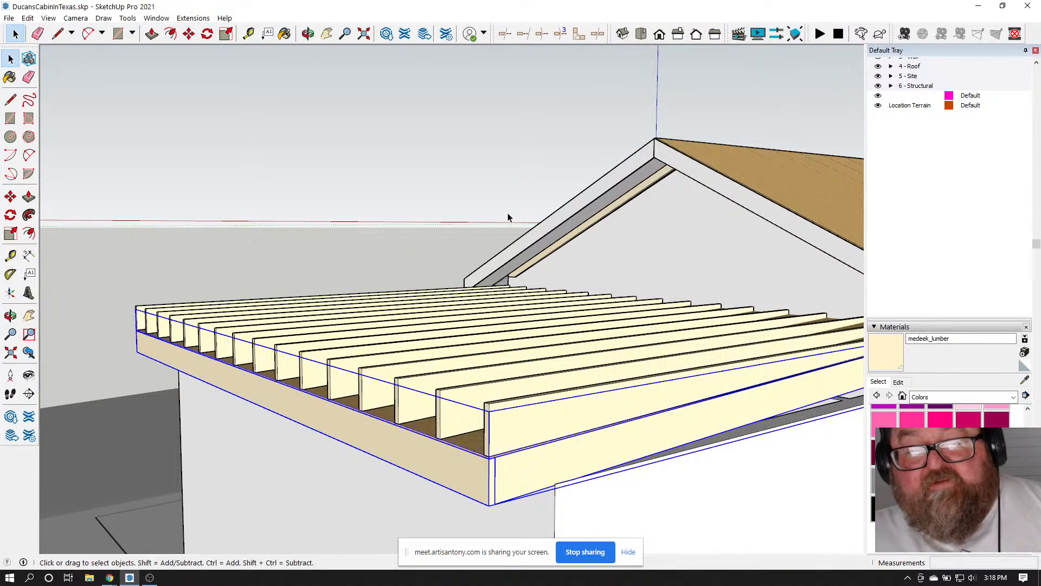
Examine the shed roof's sub-fascia, sleepers and junction with the gable wall from several sides and heights
scroll(511, 216, down, 3)
scroll(502, 343, up, 6)
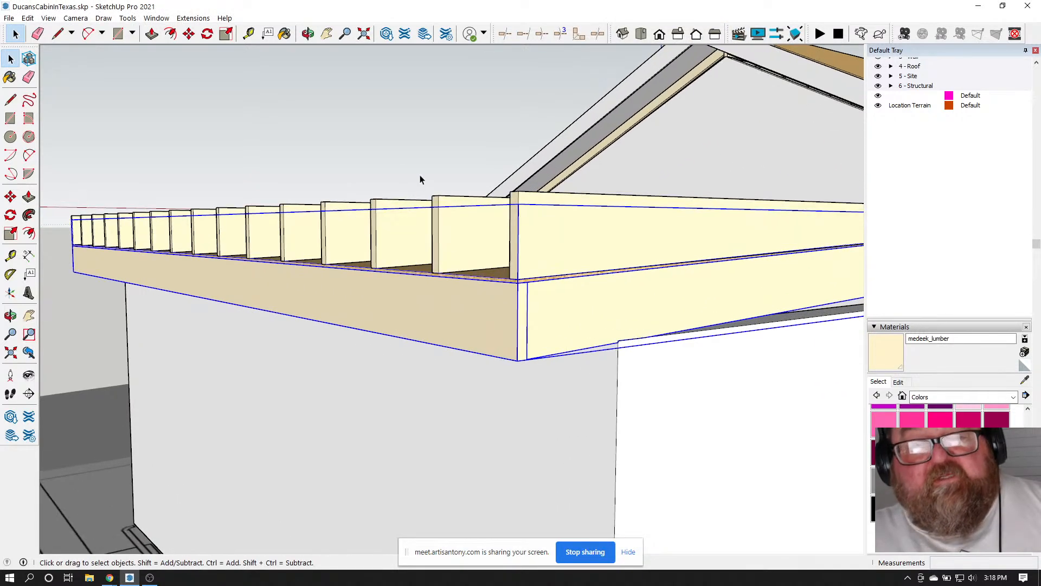
click(309, 33)
drag(379, 244, 259, 207)
click(10, 58)
click(168, 147)
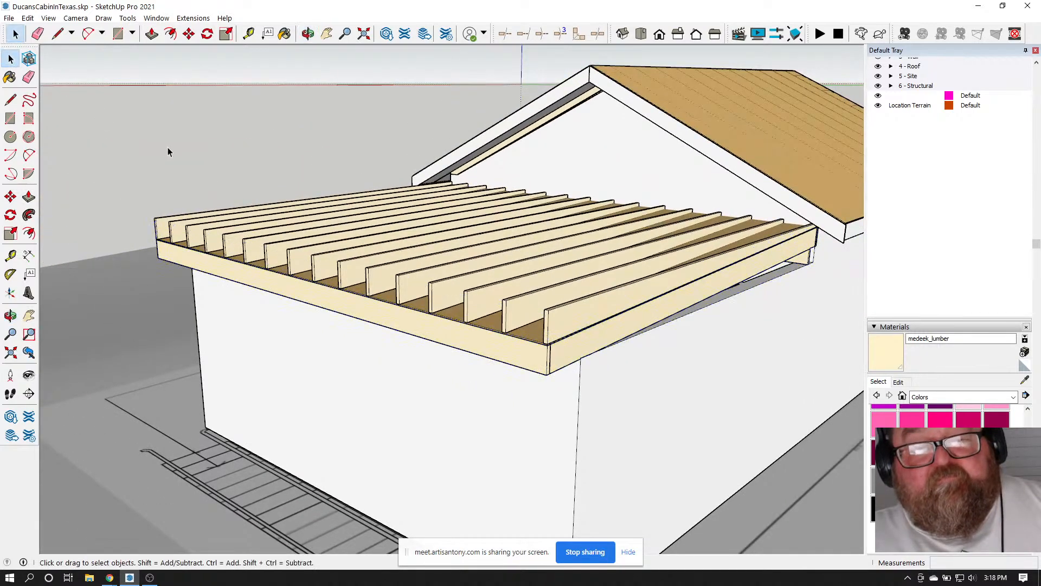
click(309, 34)
drag(372, 199, 606, 333)
drag(632, 380, 497, 413)
scroll(232, 212, down, 4)
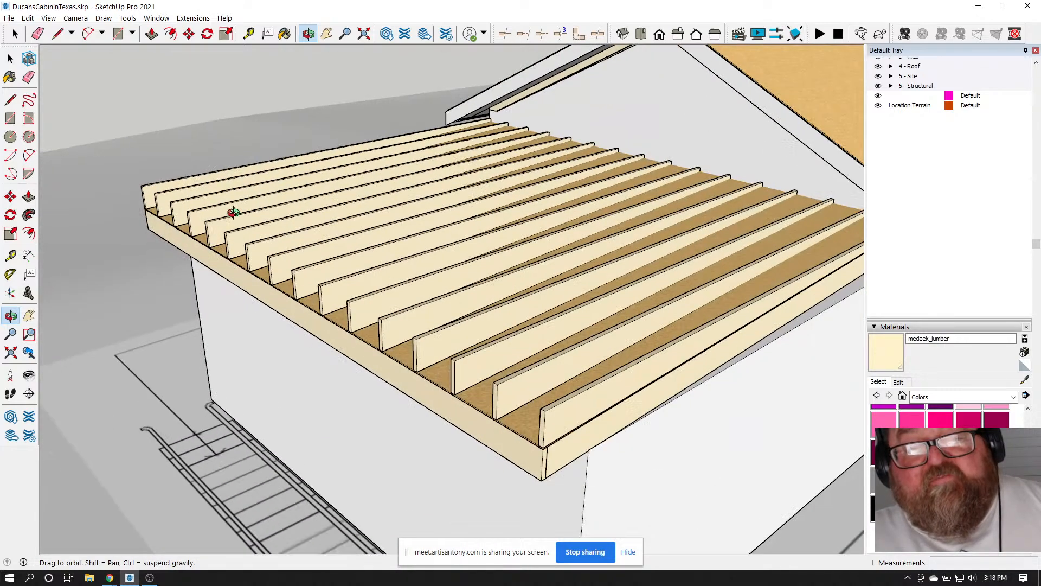
drag(362, 283, 492, 254)
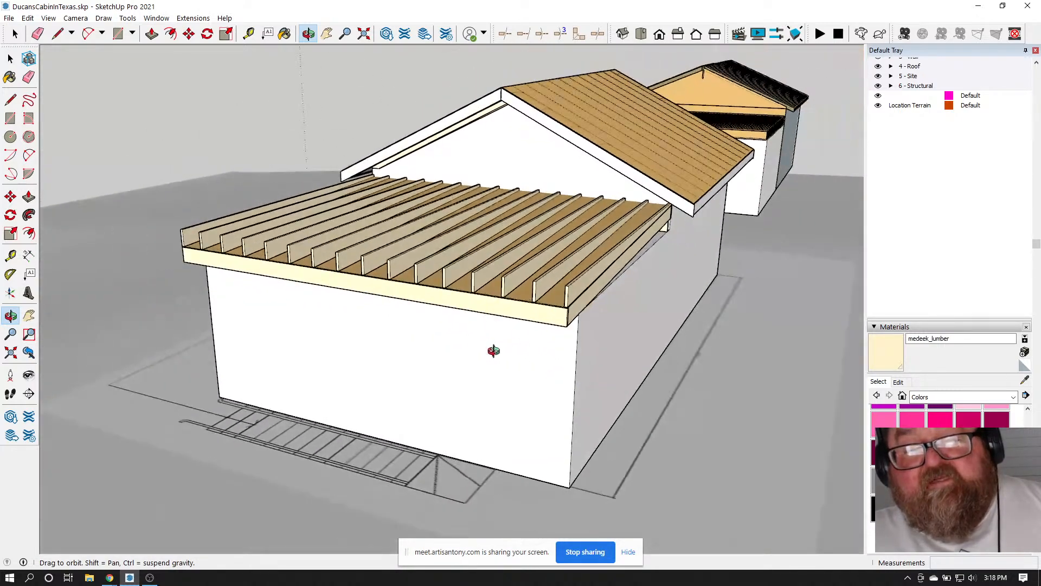
drag(493, 349, 478, 299)
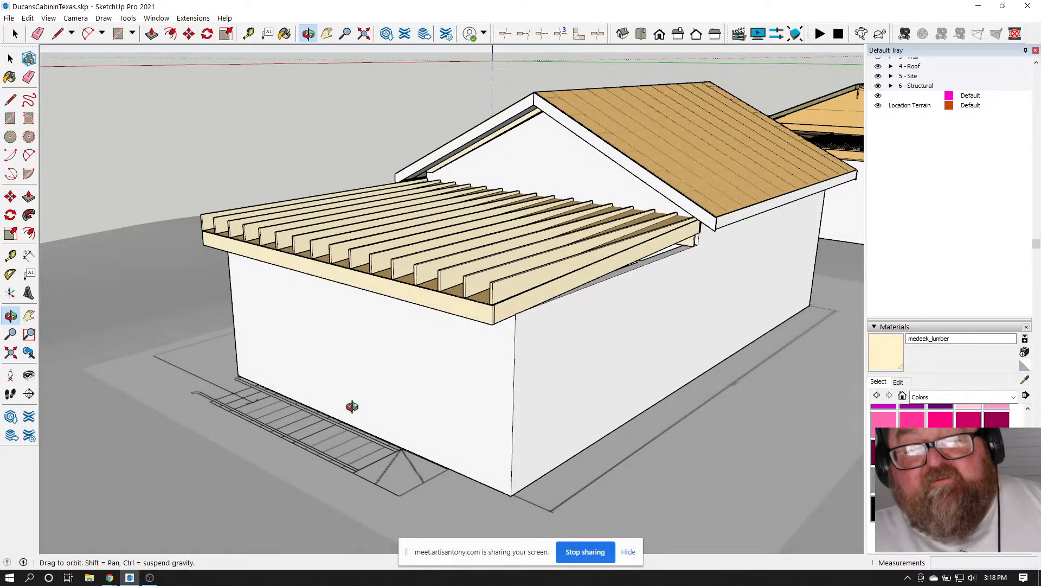
drag(293, 389, 427, 484)
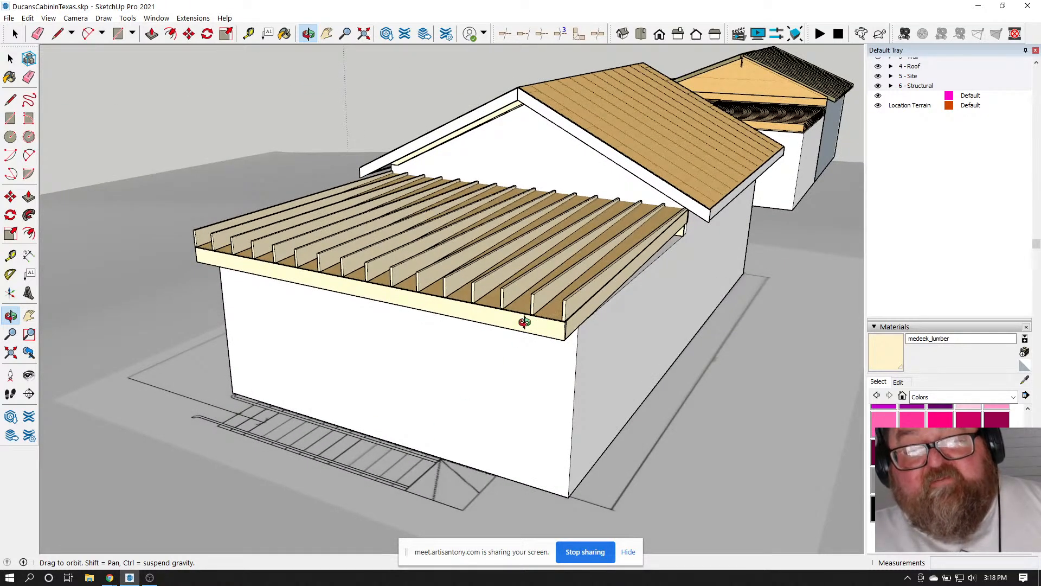
scroll(514, 328, up, 8)
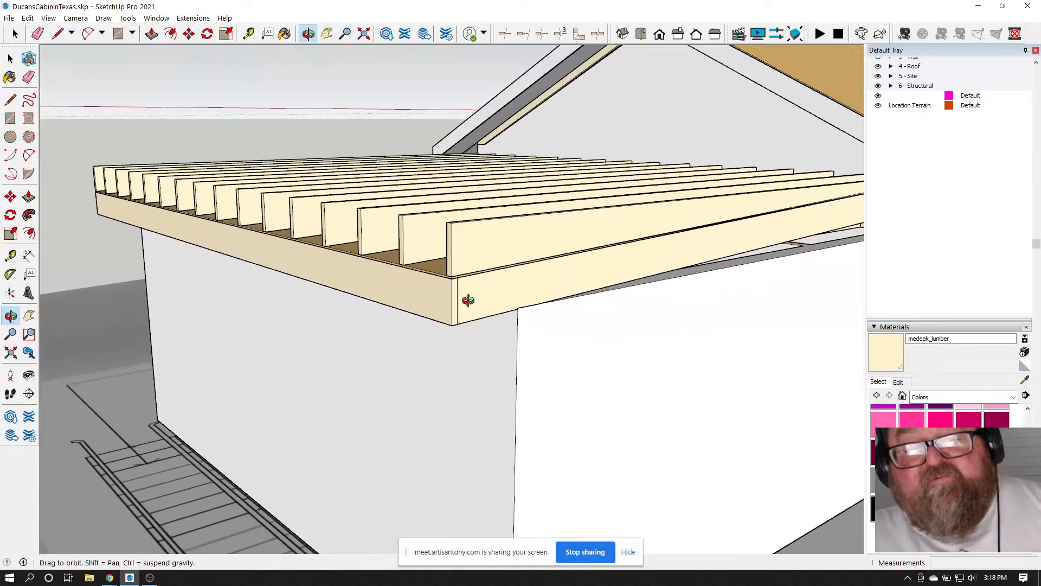
drag(468, 300, 489, 379)
Switch to the YouTube Studio live stream page to check the chat, and return to the SketchUp model
mouse_move(109, 578)
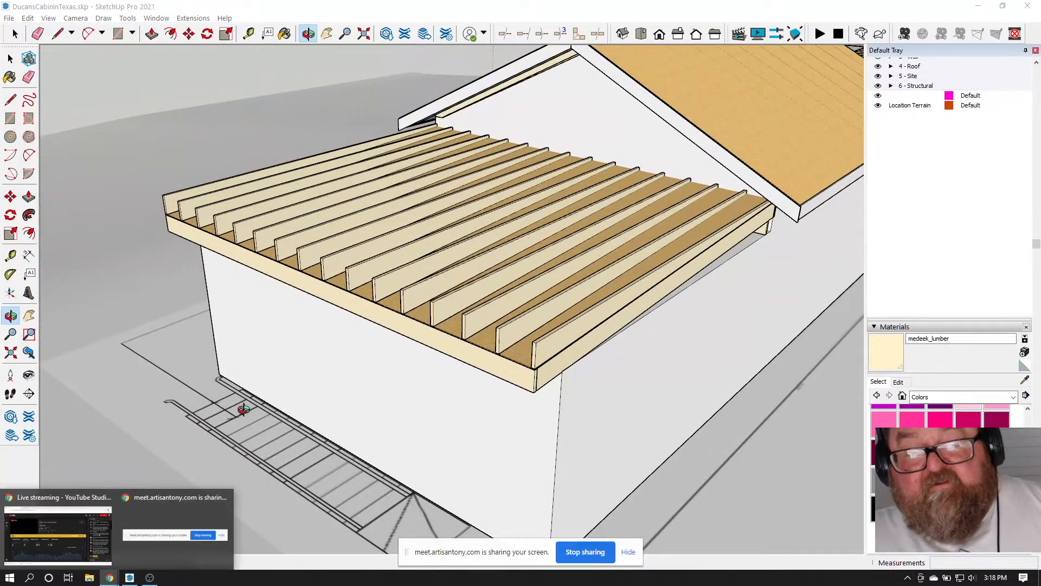
click(86, 497)
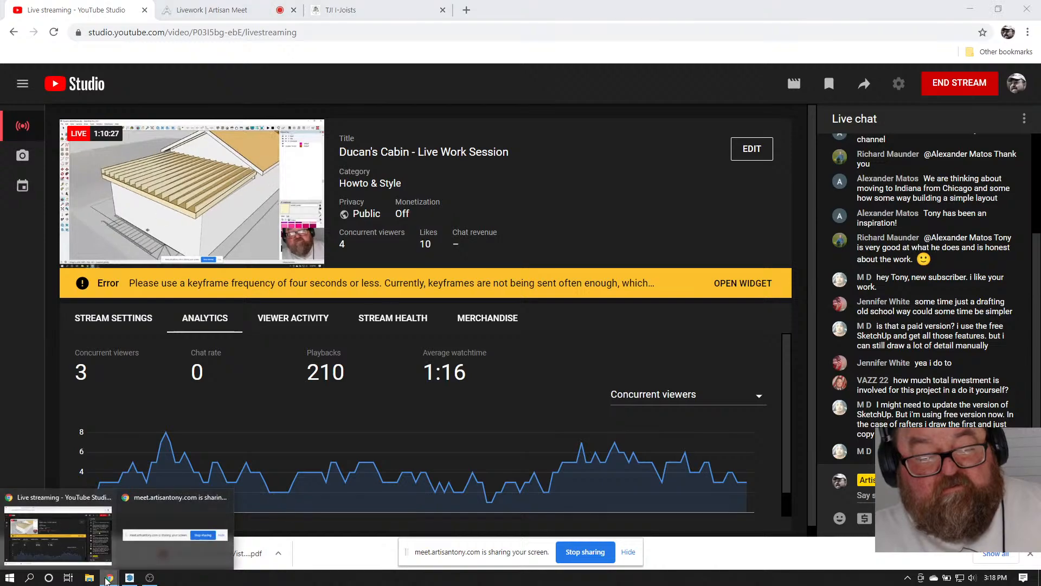
click(129, 577)
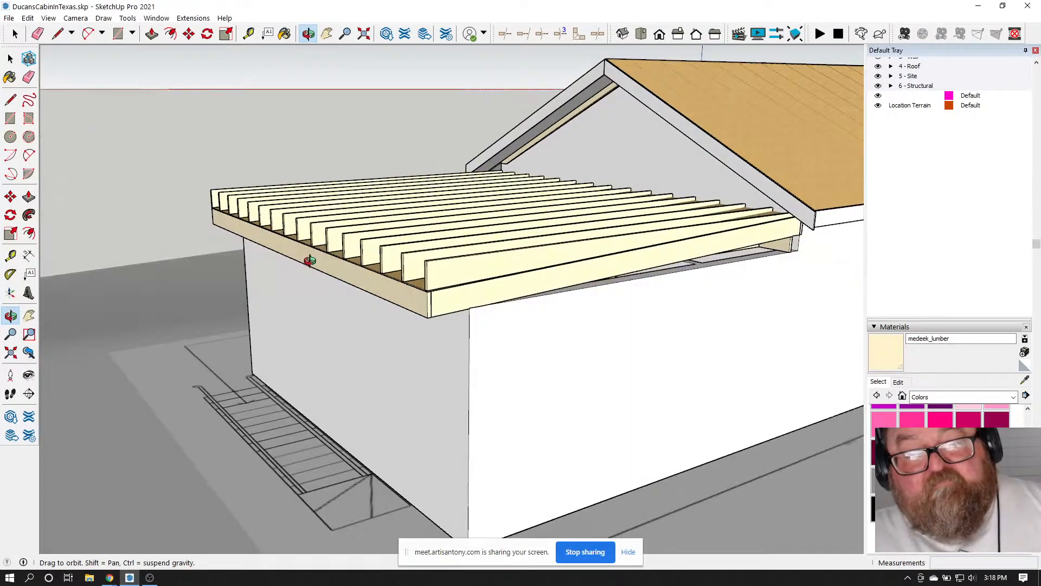
Set the shed rafter roof's left overhang to 0 in, update the assembly and close its settings
scroll(310, 261, up, 10)
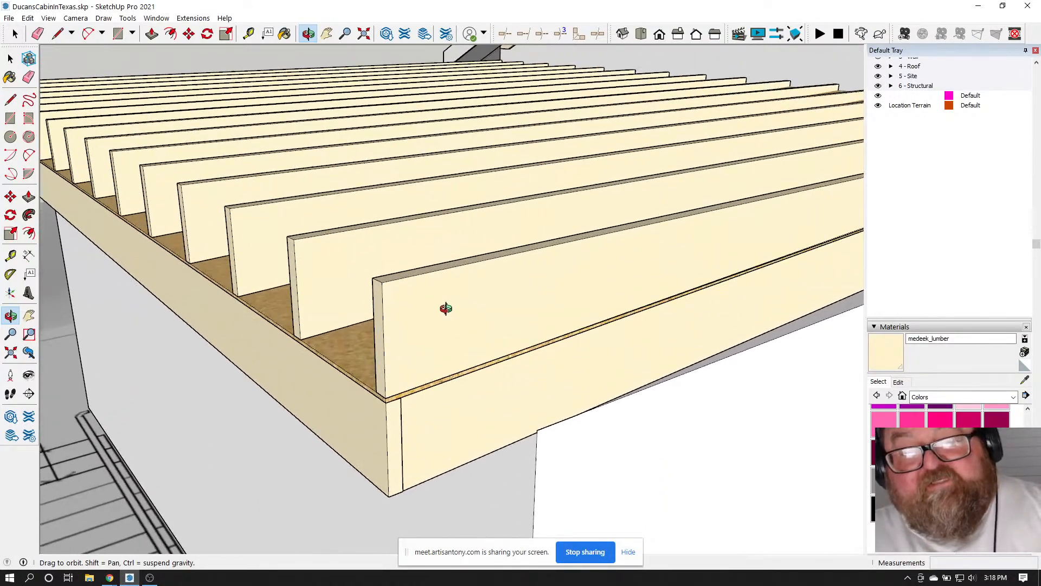
scroll(445, 309, down, 4)
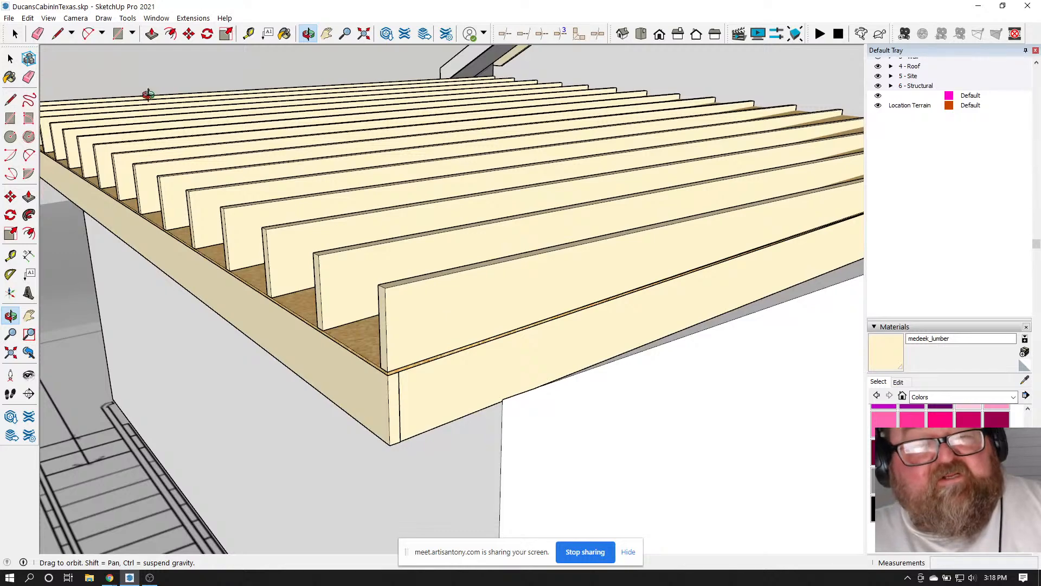
key(space)
scroll(313, 300, down, 2)
right_click(328, 348)
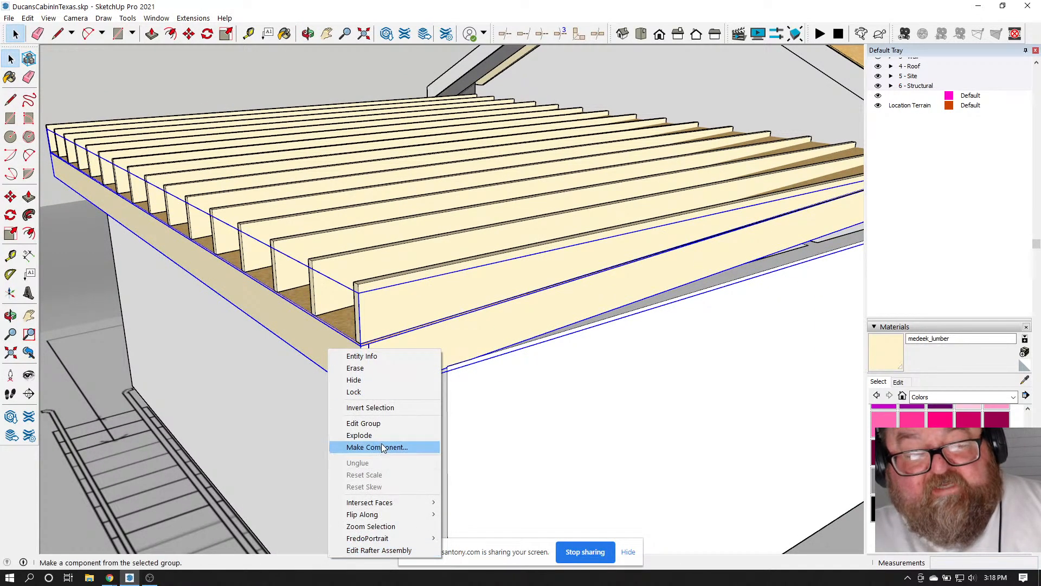
click(370, 550)
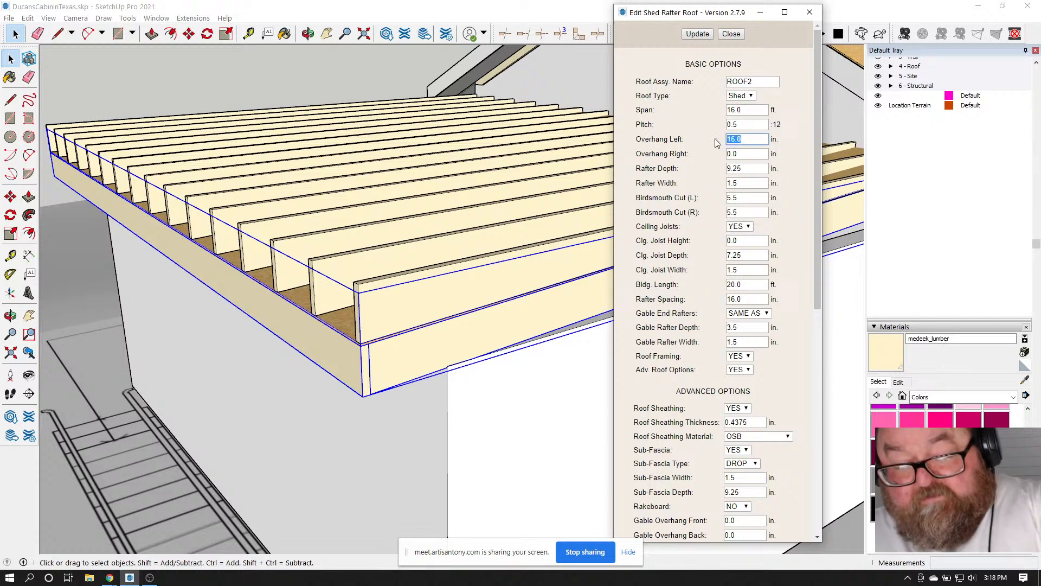
click(701, 35)
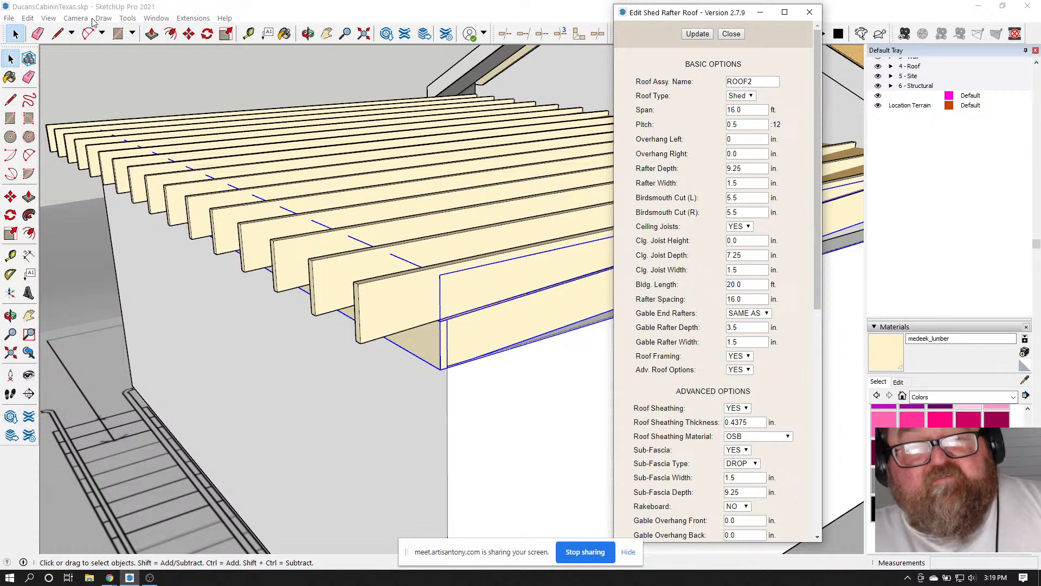
click(181, 71)
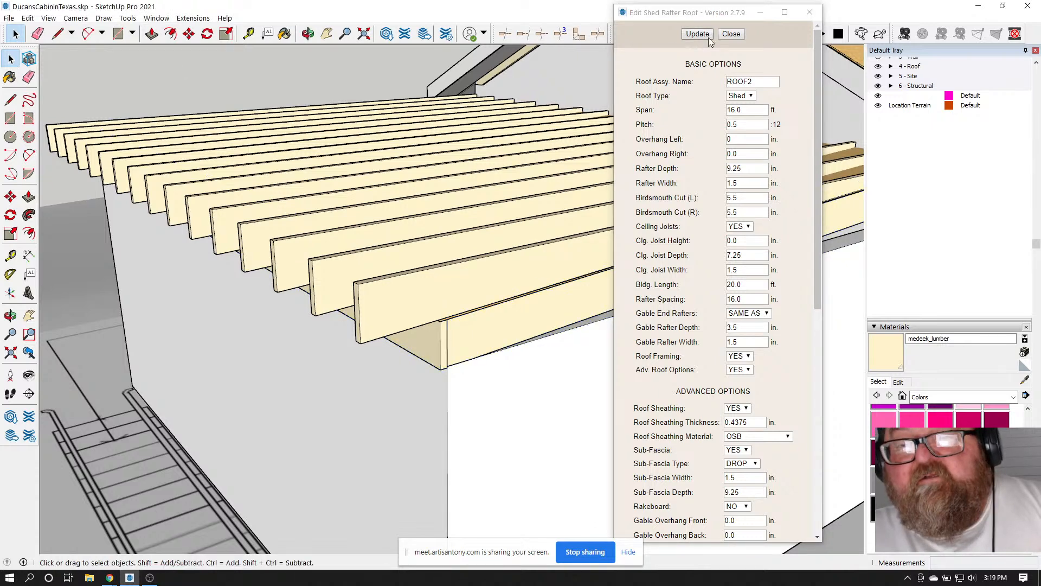
click(731, 34)
Select the outermost tapered sleeper overhanging the shortened shed roof
scroll(429, 293, up, 5)
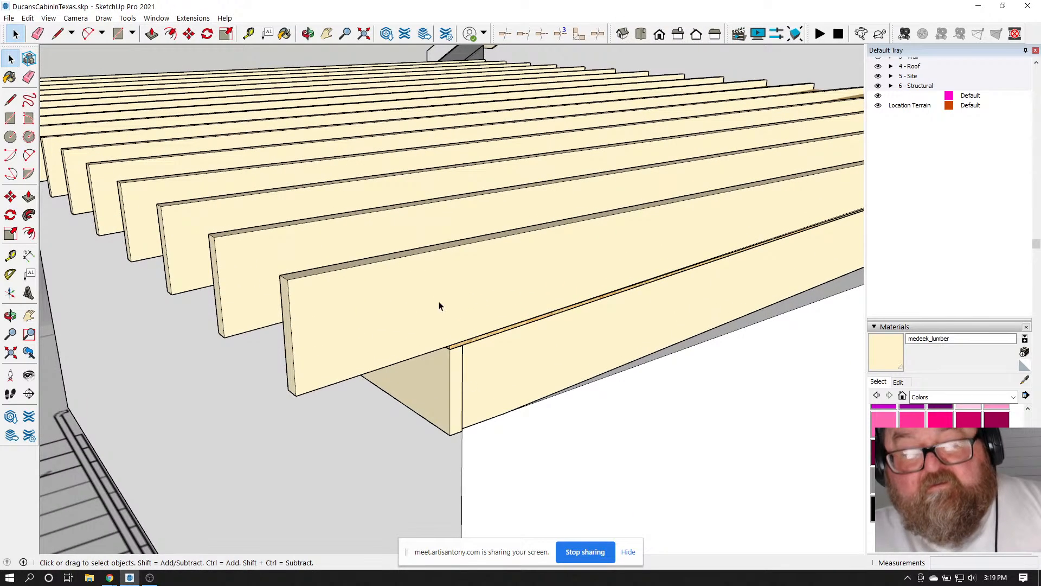
click(325, 337)
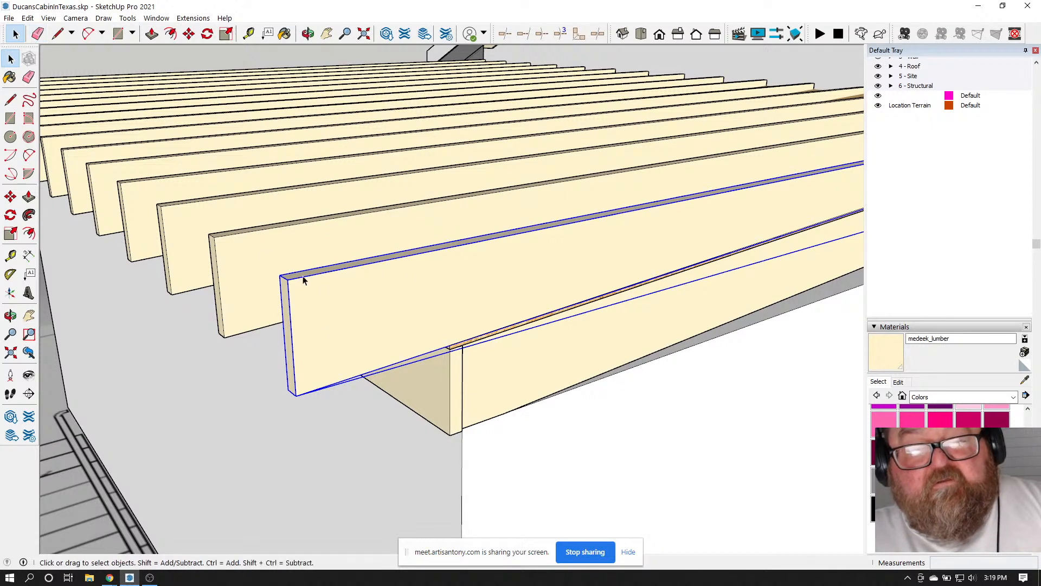
Open the end rafter at the building's near corner for editing
double_click(322, 293)
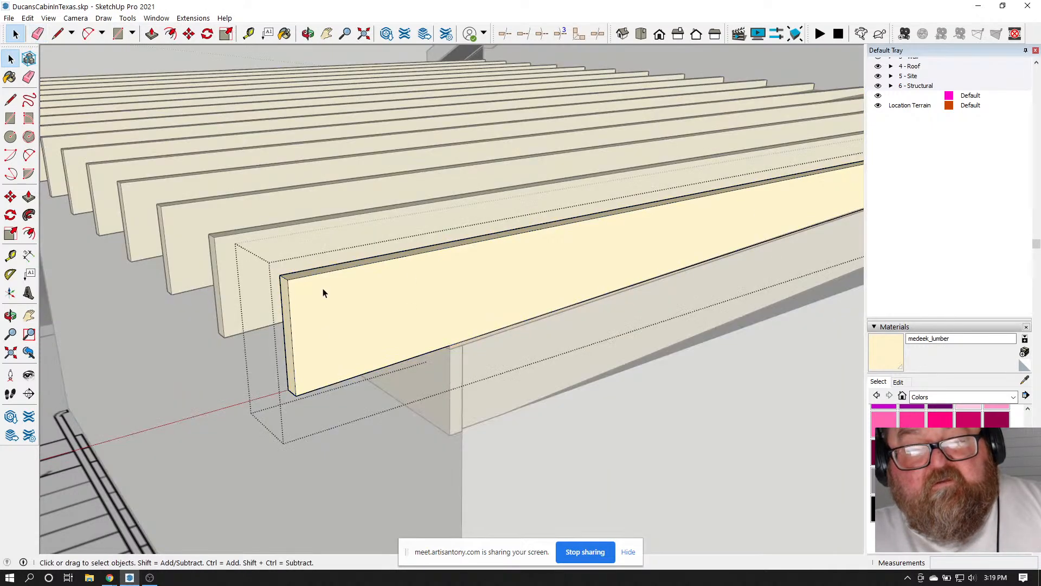
Place a vertical guide at the beam corner and draw a cut line about 10 1/16" long across the rafter face along it
click(57, 33)
scroll(461, 304, up, 5)
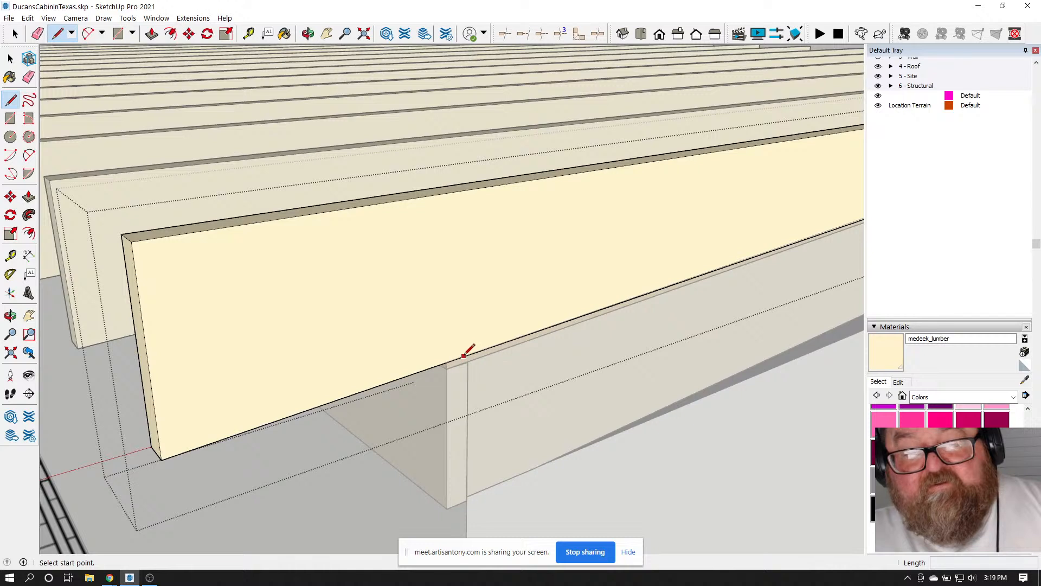
click(248, 34)
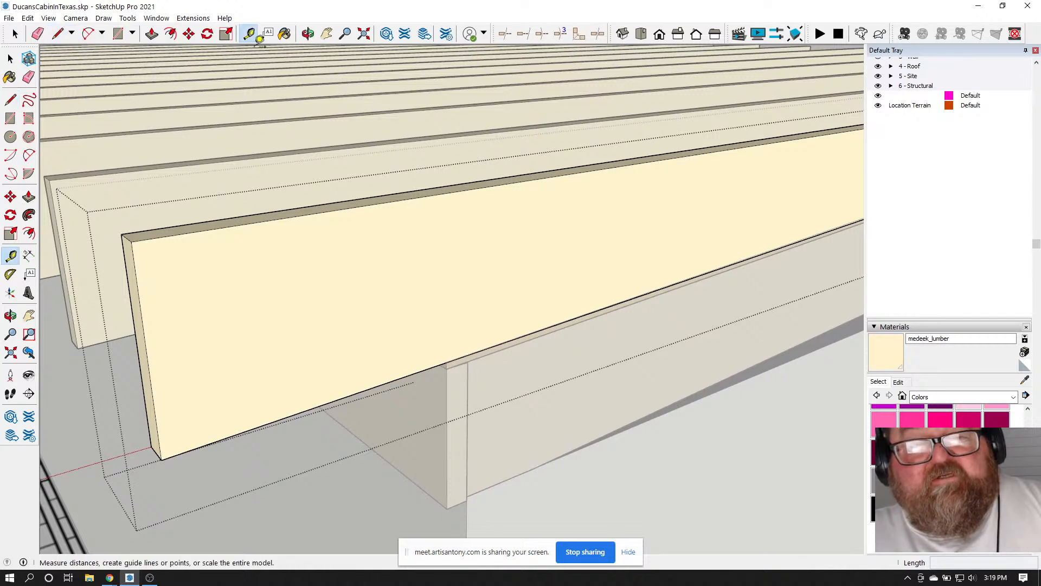
click(446, 401)
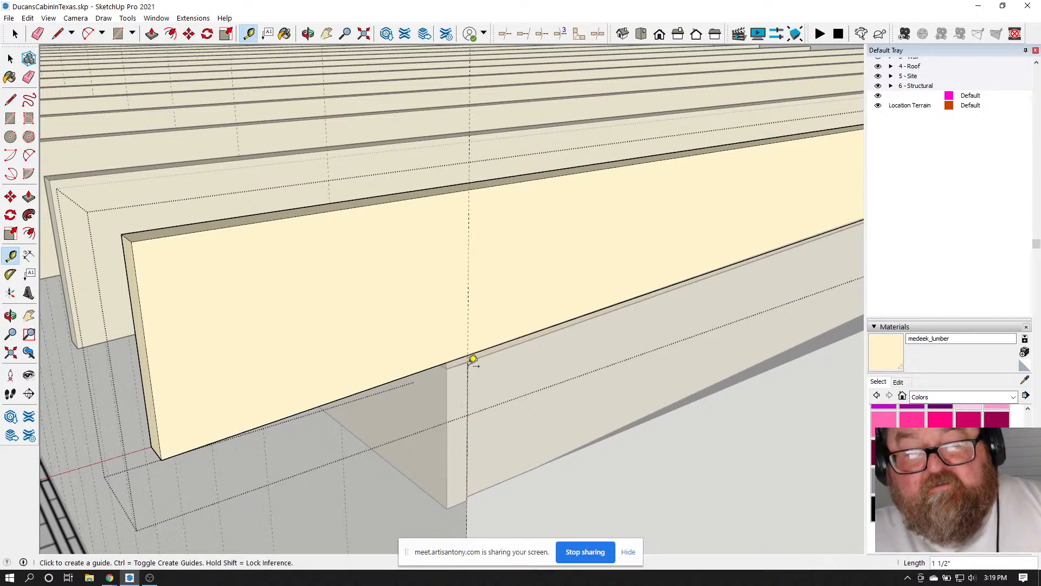
click(58, 34)
scroll(445, 304, up, 2)
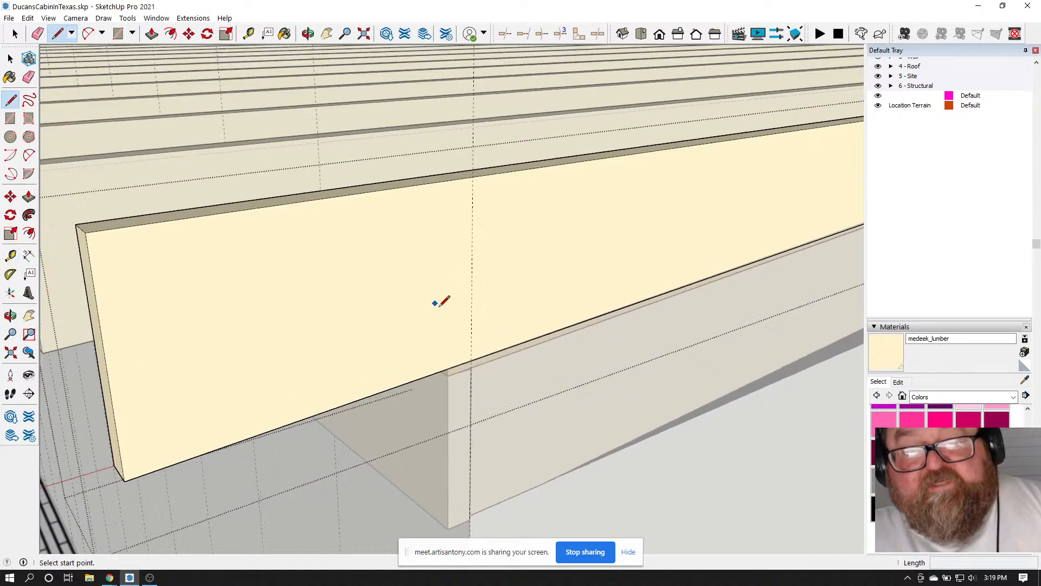
click(472, 363)
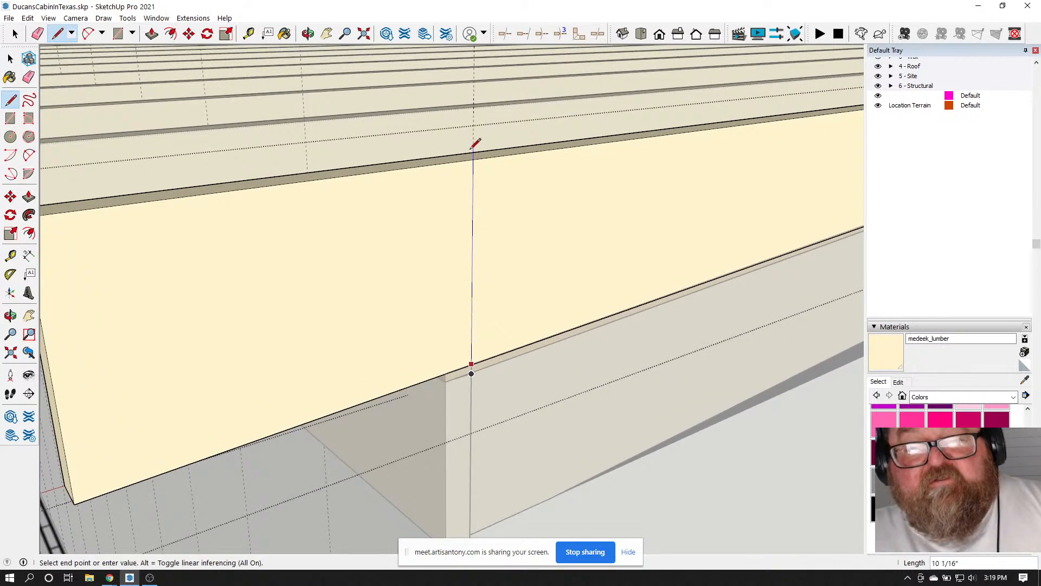
click(474, 158)
scroll(474, 157, down, 2)
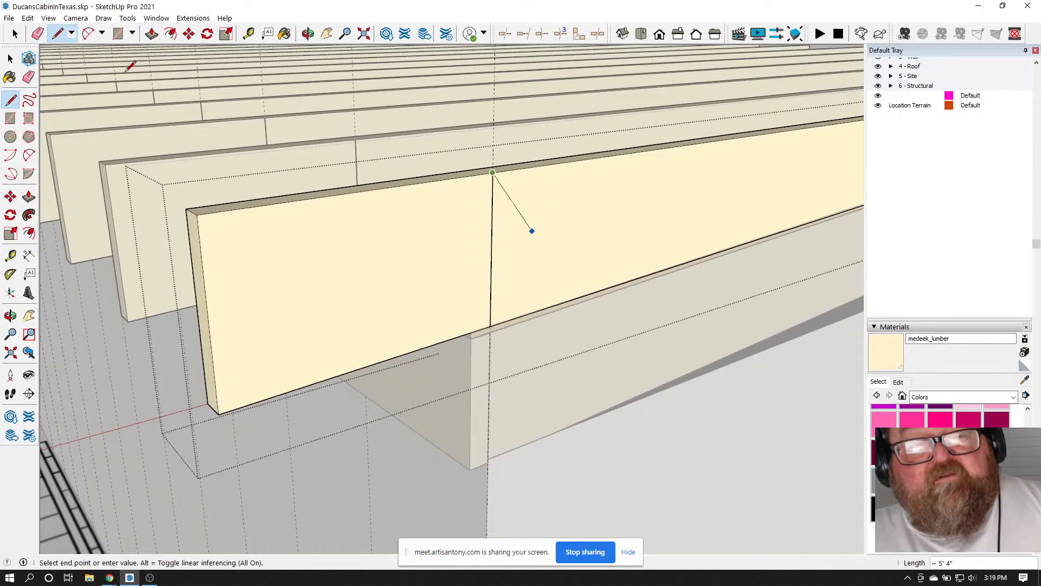
Try to trim the rafter's overhanging end with Push/Pull, and undo the cut line and guide
key(p)
click(318, 271)
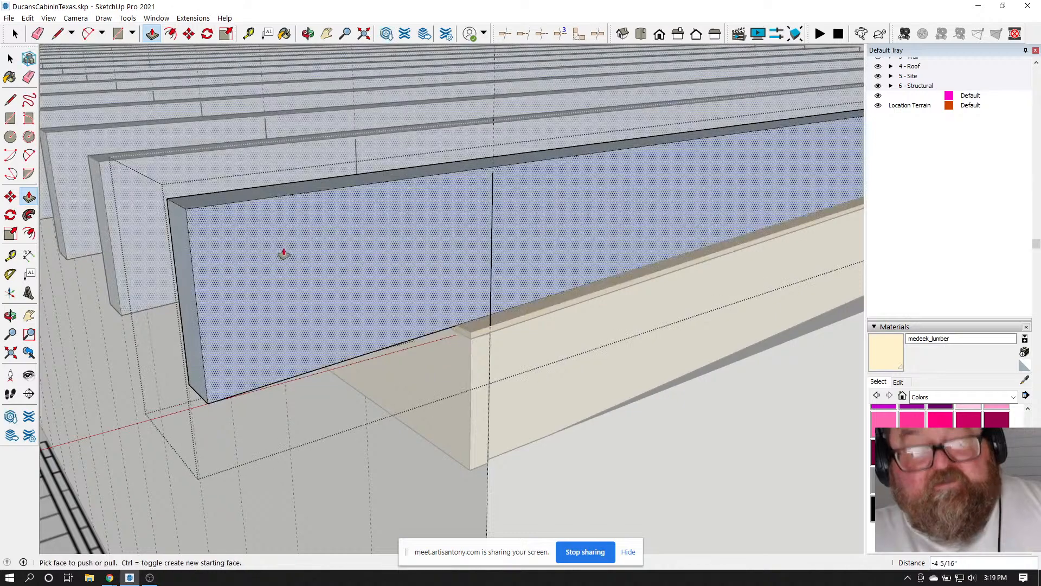
key(Escape)
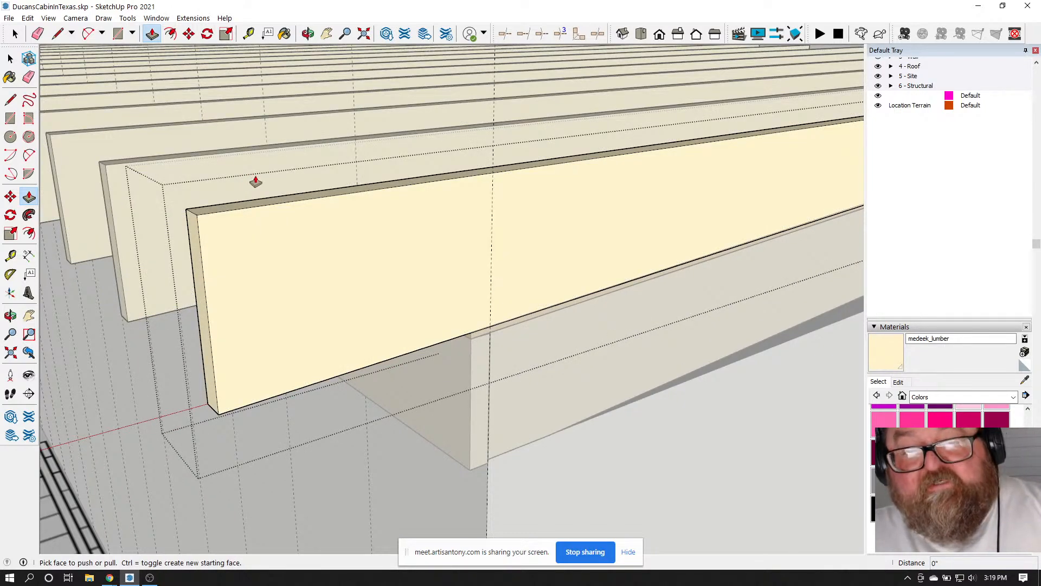
scroll(511, 289, down, 2)
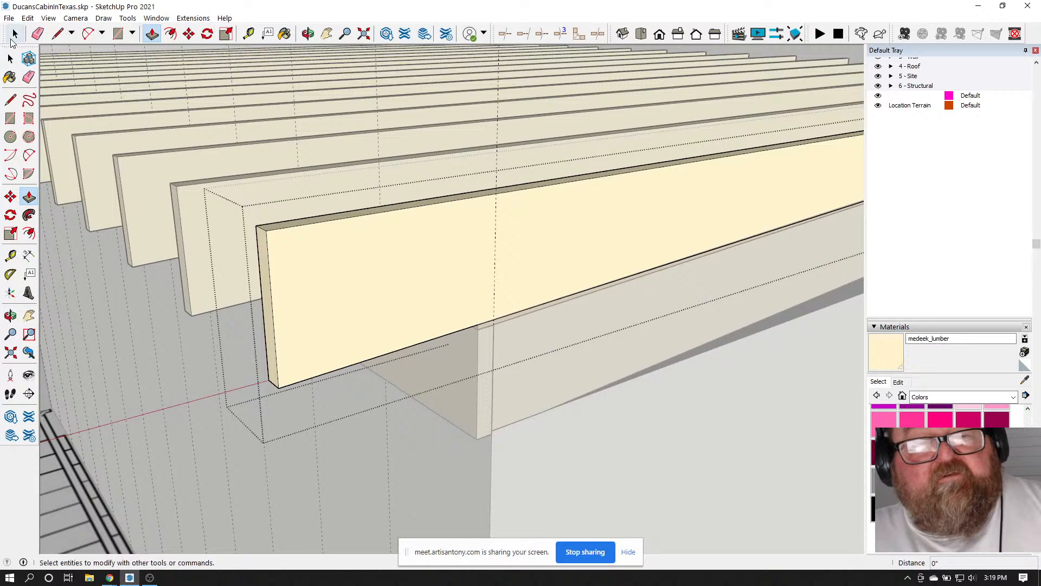
click(37, 34)
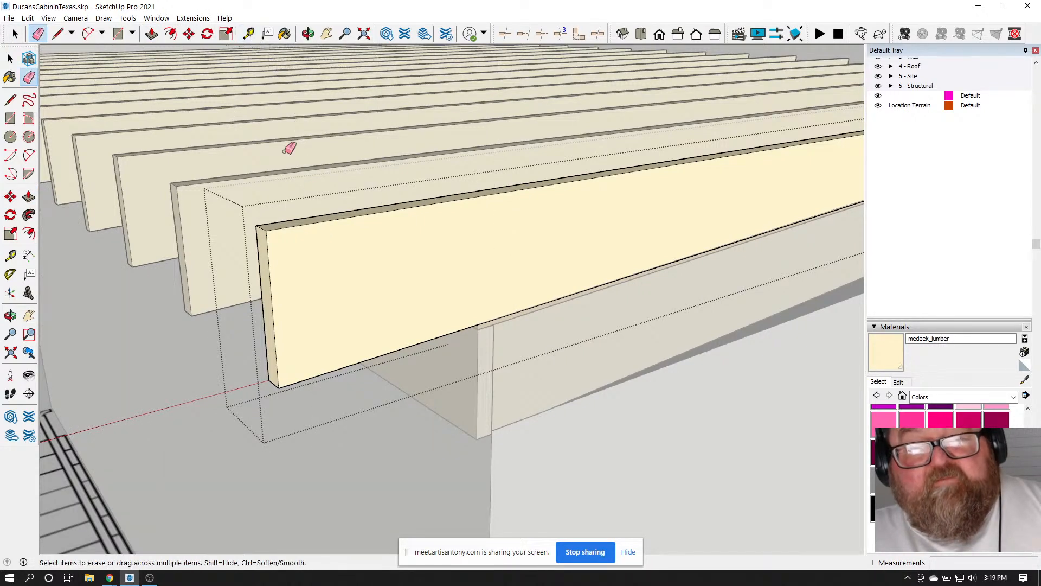
Offset a vertical guide from the rafter's end edge to the beam corner and draw a line across the rafter face along it
click(249, 34)
click(269, 271)
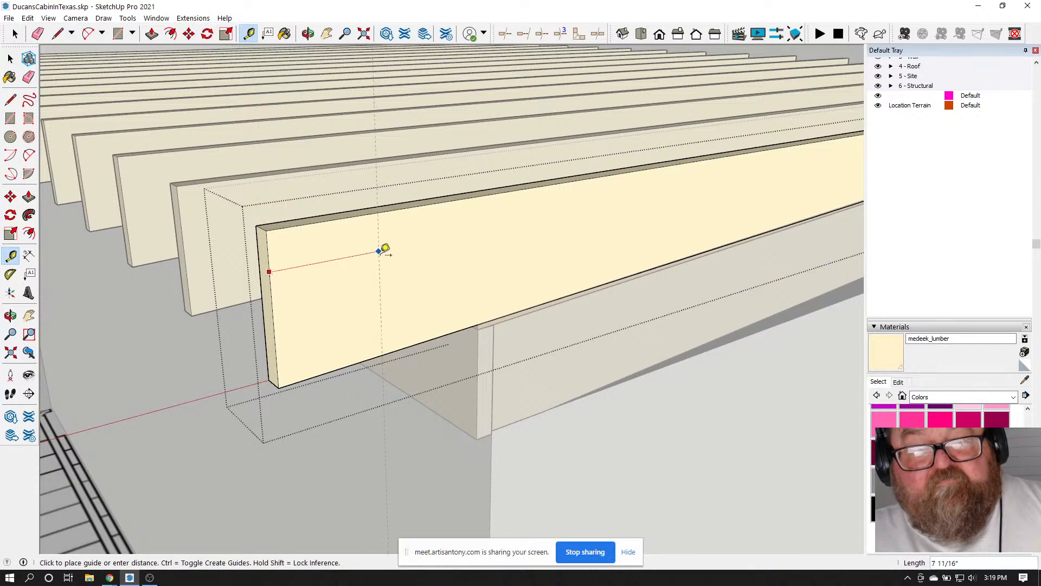
click(499, 317)
click(58, 34)
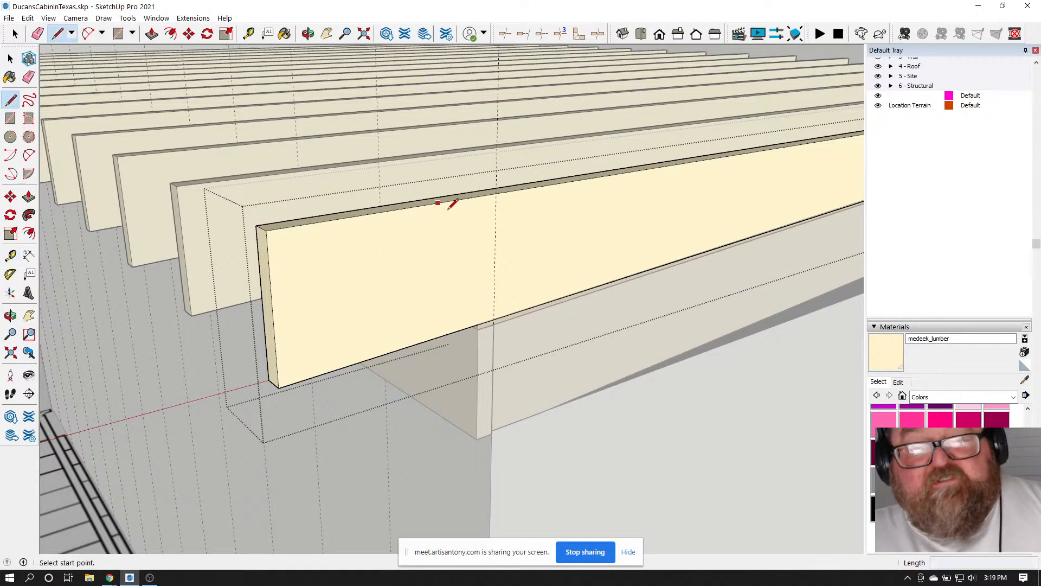
scroll(461, 201, up, 2)
click(503, 187)
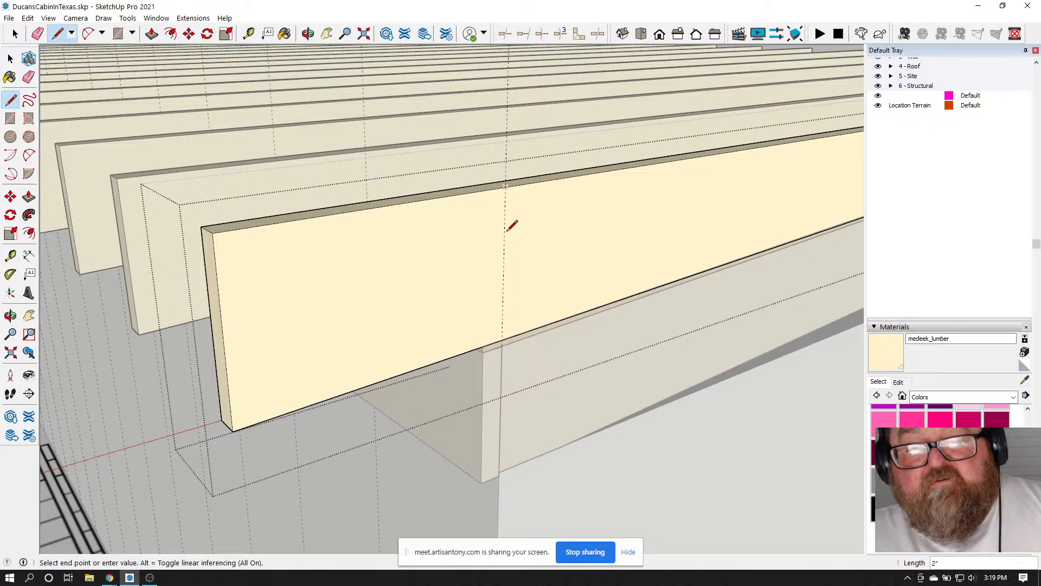
click(502, 339)
Try again to push back the rafter's overhanging face, undo the cut line, and erase the guide
click(152, 33)
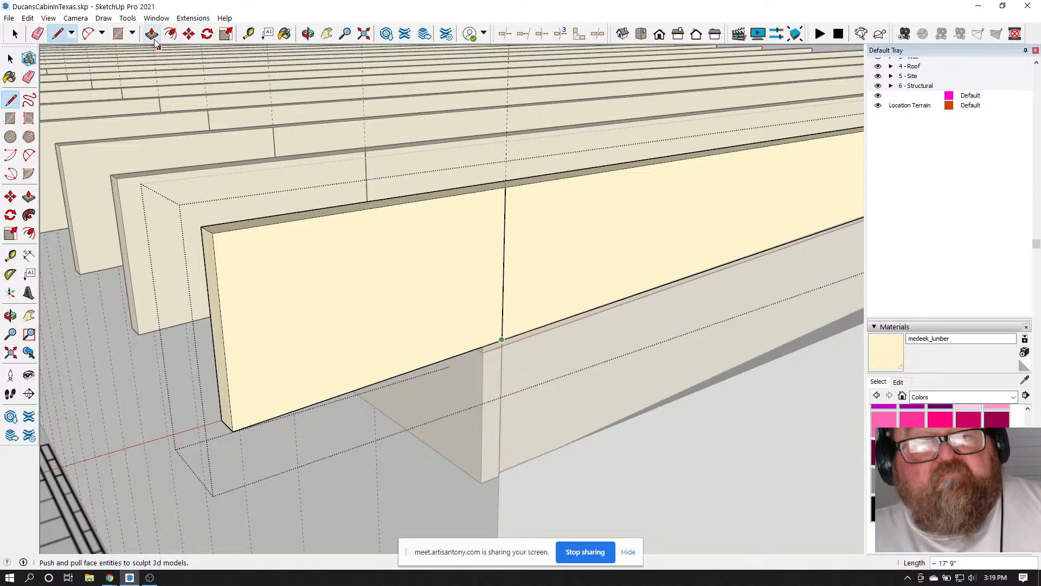
click(335, 266)
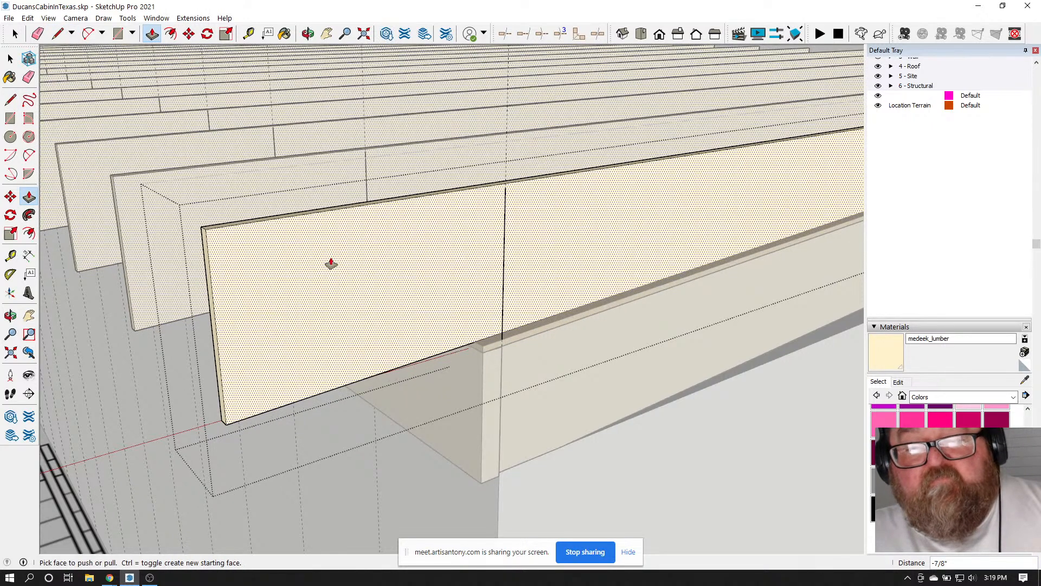
key(Escape)
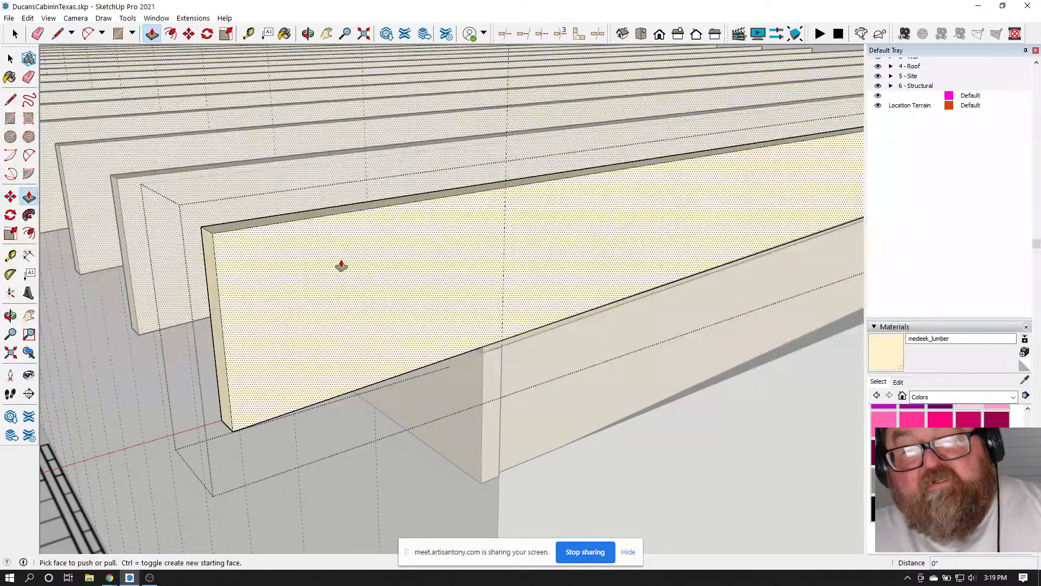
key(e)
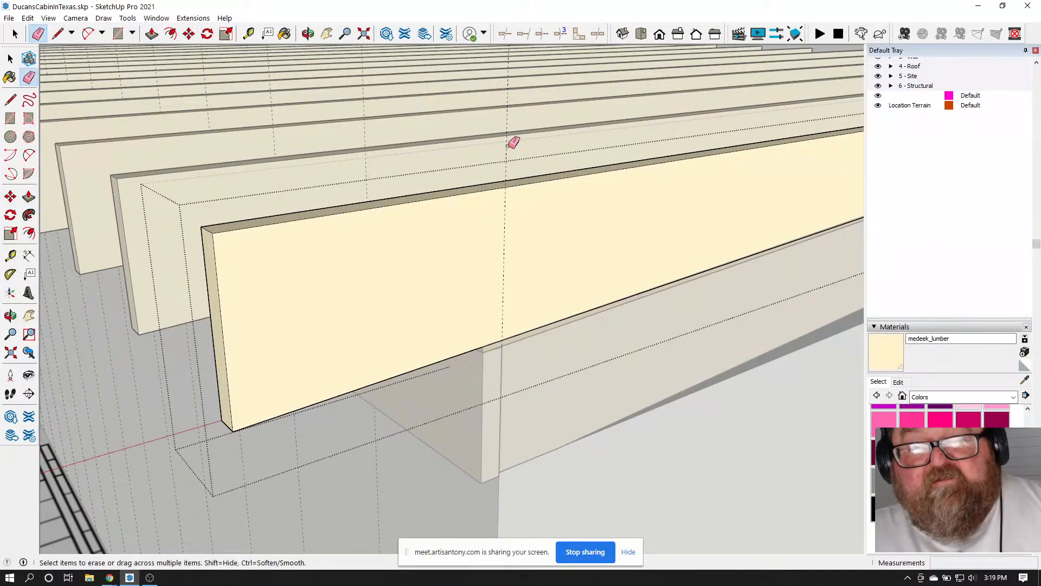
click(507, 152)
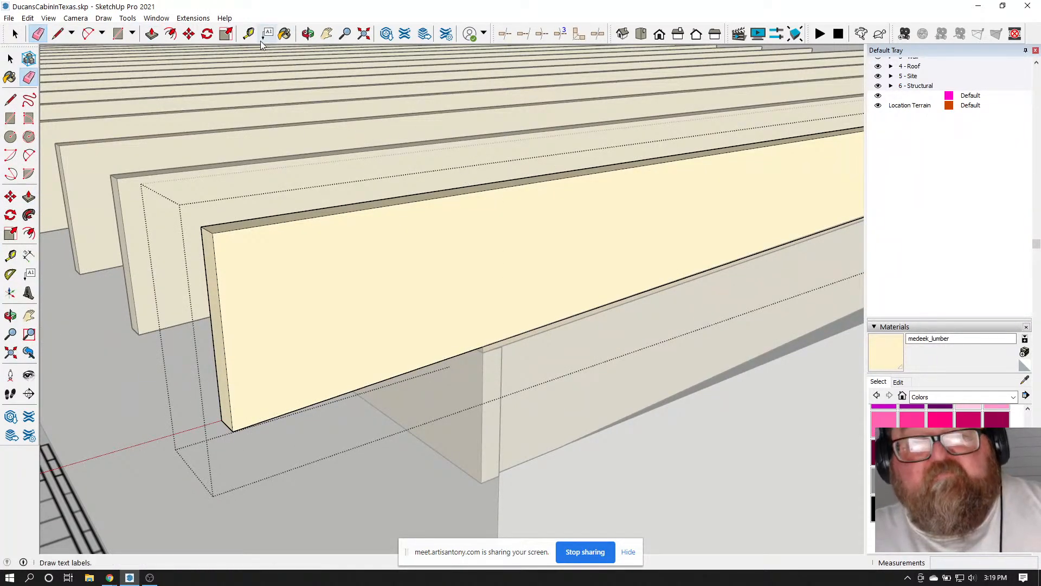
Place a vertical guide on the rafter face 17.5" in from its outer end edge
click(309, 35)
drag(520, 296, 329, 289)
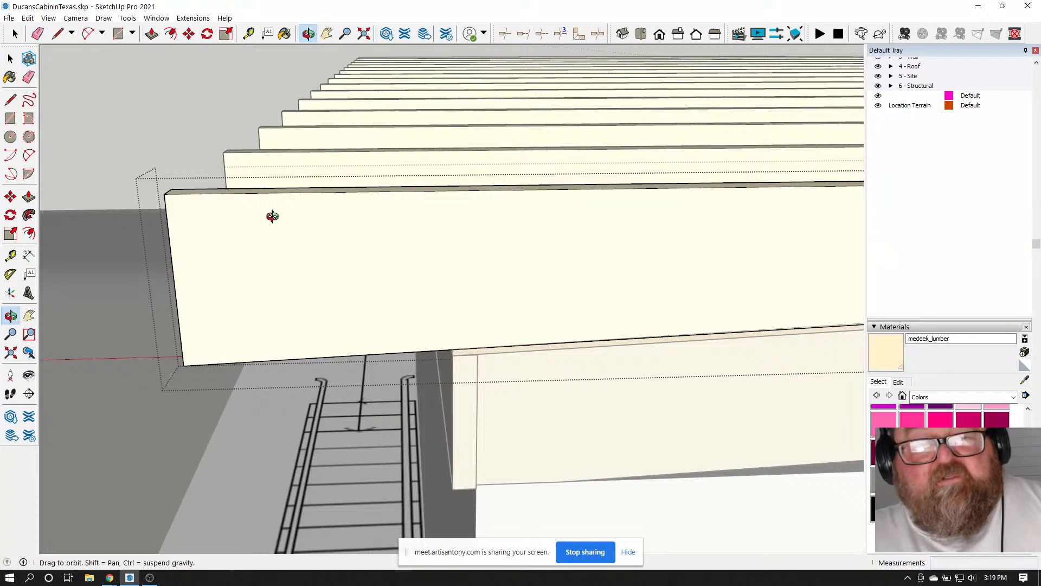
click(248, 33)
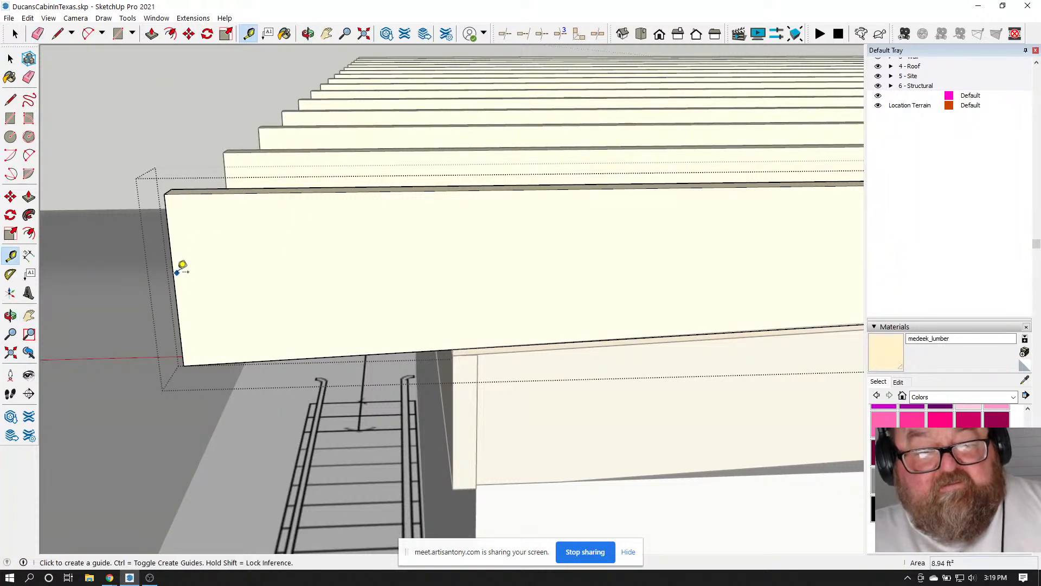
click(174, 275)
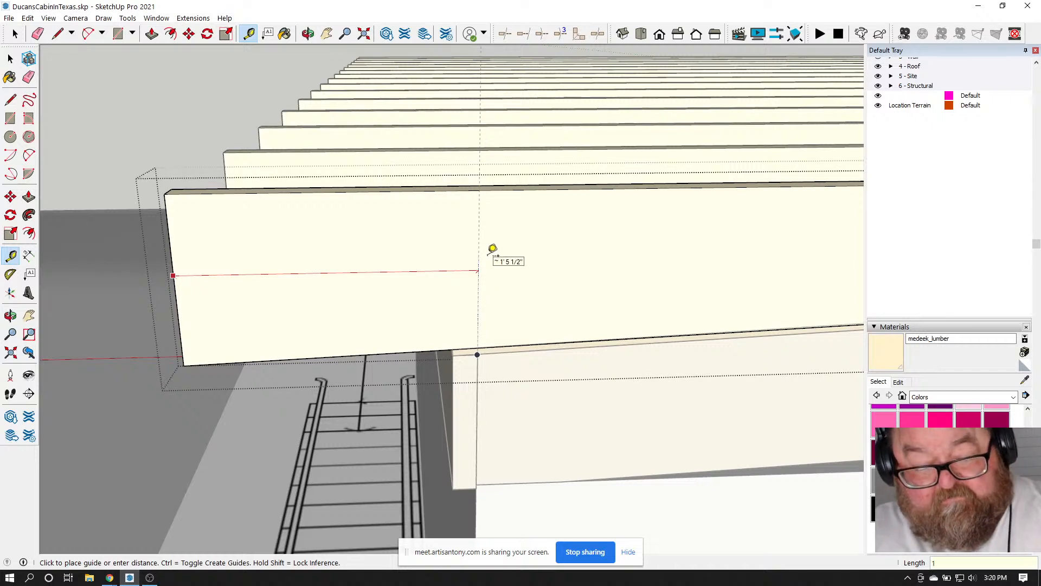
text(17.5)
key(Return)
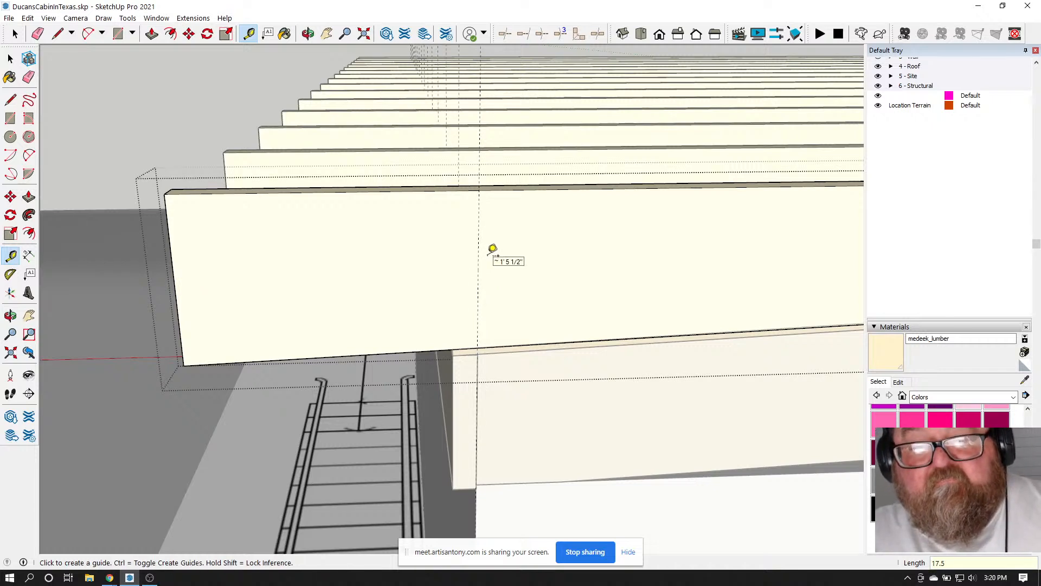
Draw a line along the guide from the rafter's upper edge to its lower edge, splitting the face
click(57, 34)
scroll(425, 198, up, 3)
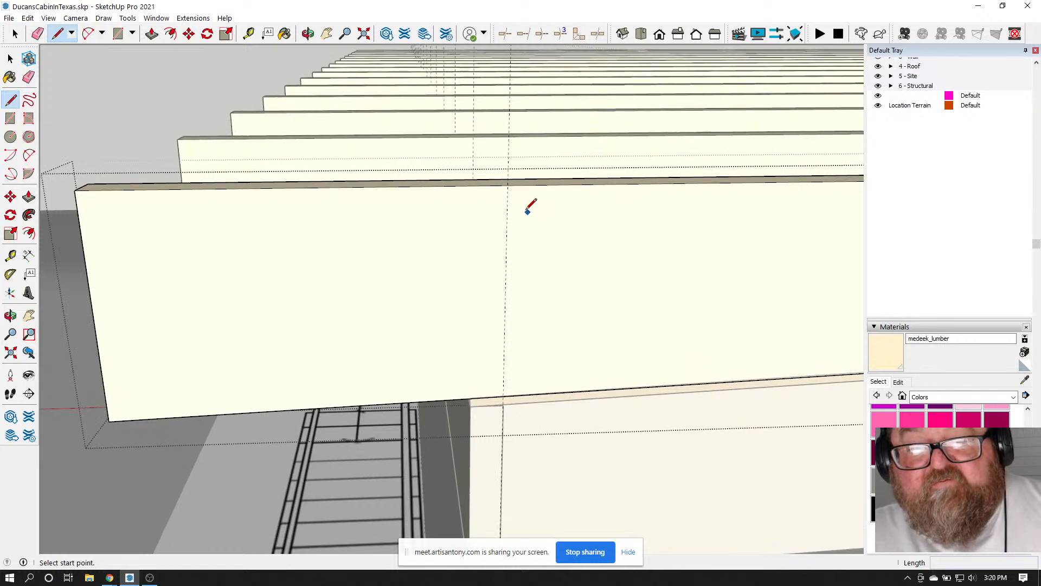
click(508, 185)
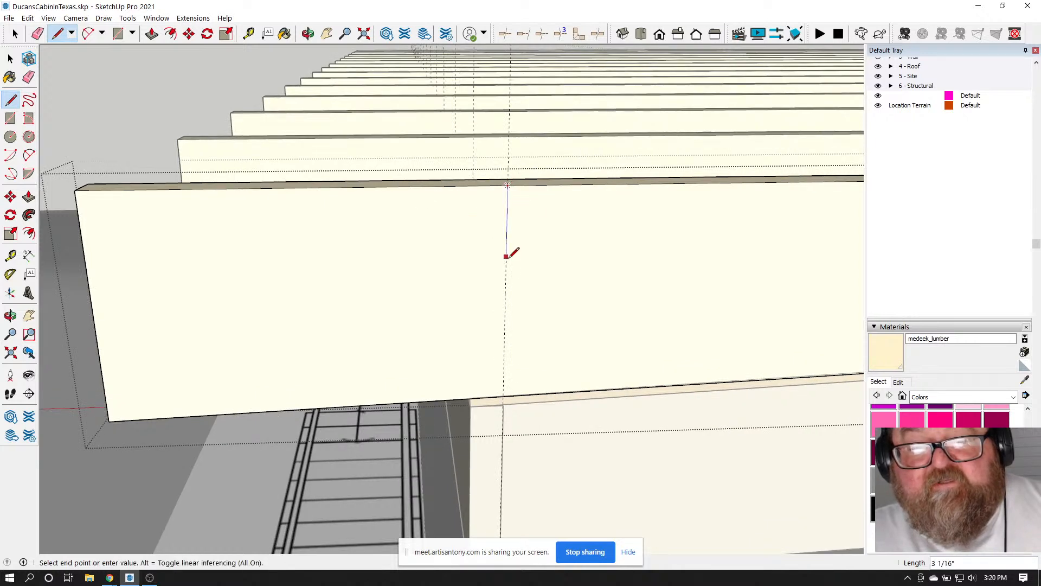
click(503, 396)
Push the overhanging part of the rafter face back 1 1/2" through the full thickness to cut it off
click(152, 33)
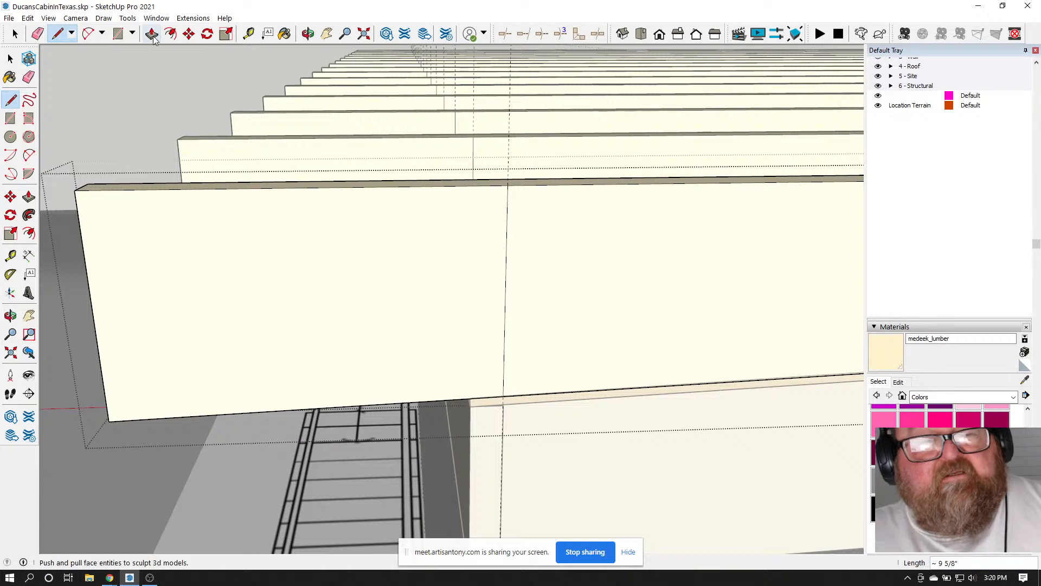
click(211, 315)
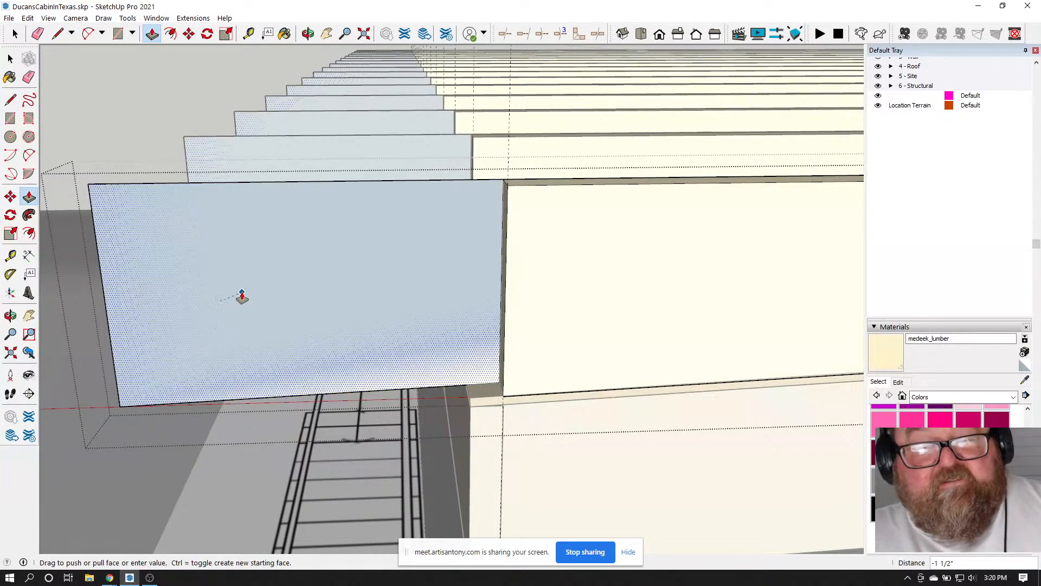
click(242, 297)
Erase the guide and leave the rafter's editing mode
middle_drag(232, 374, 249, 364)
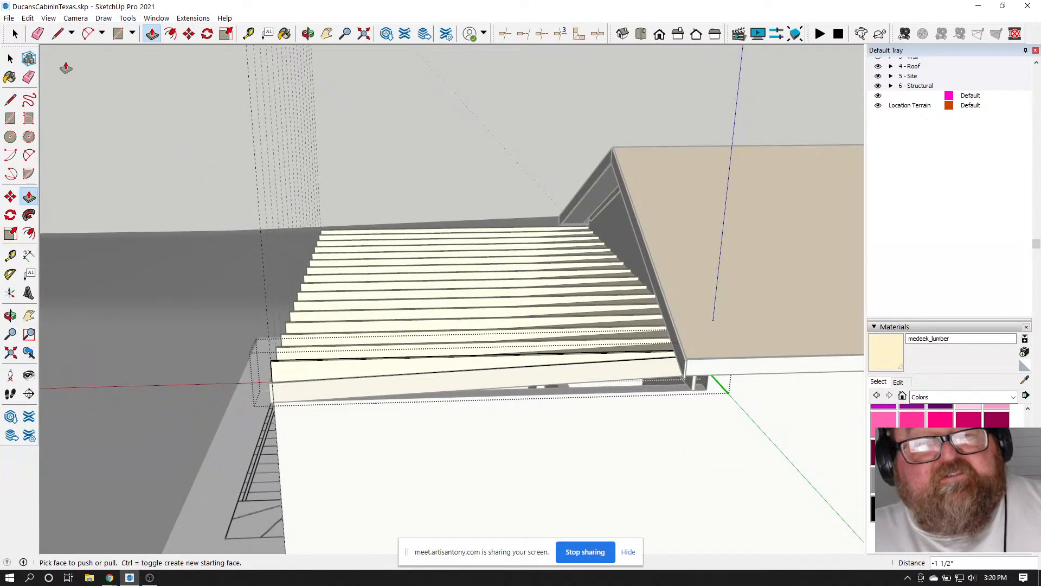
key(e)
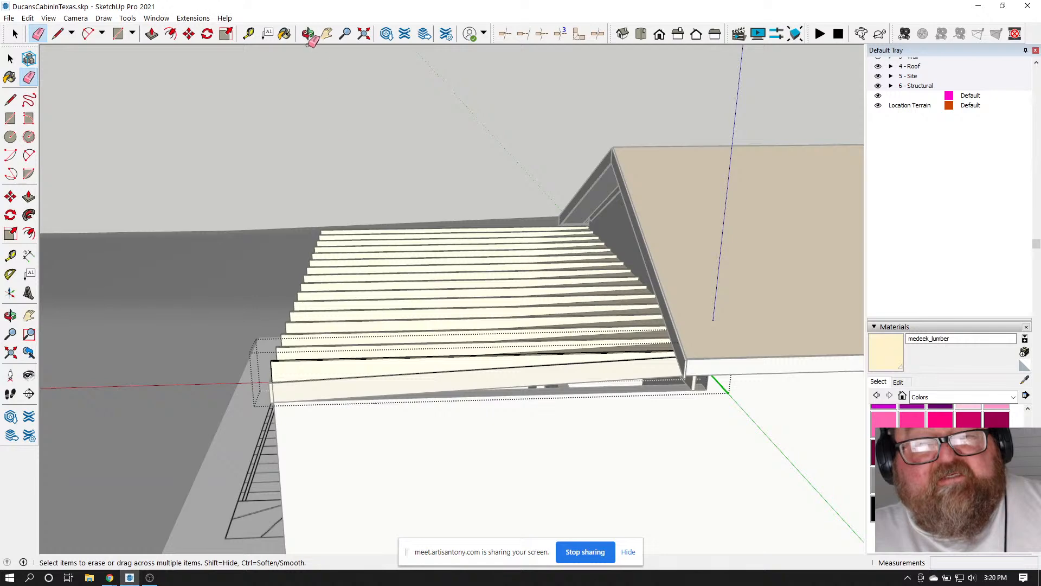
click(308, 33)
drag(360, 298, 240, 193)
click(15, 34)
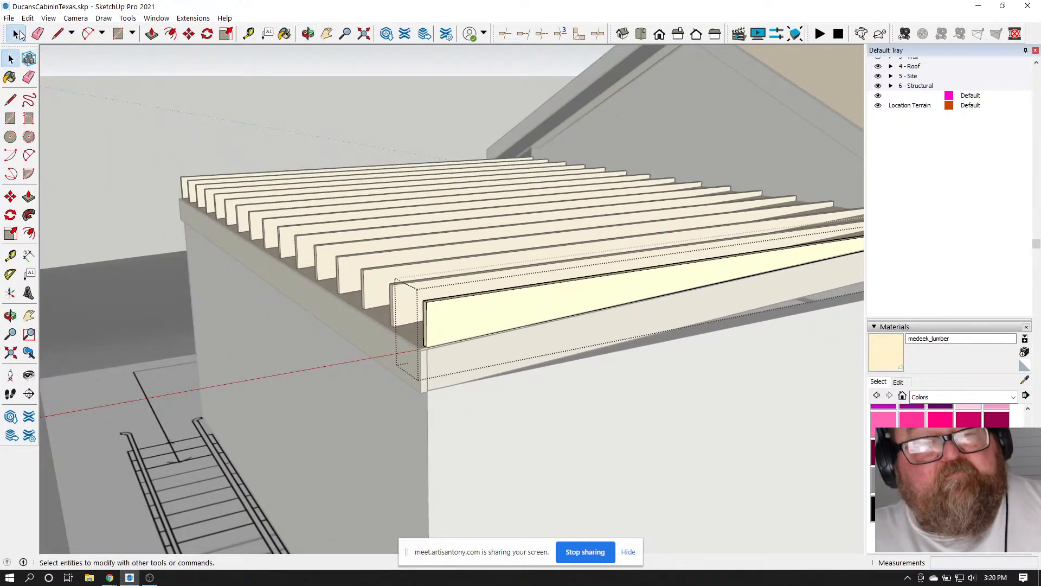
scroll(309, 279, down, 3)
scroll(369, 320, up, 4)
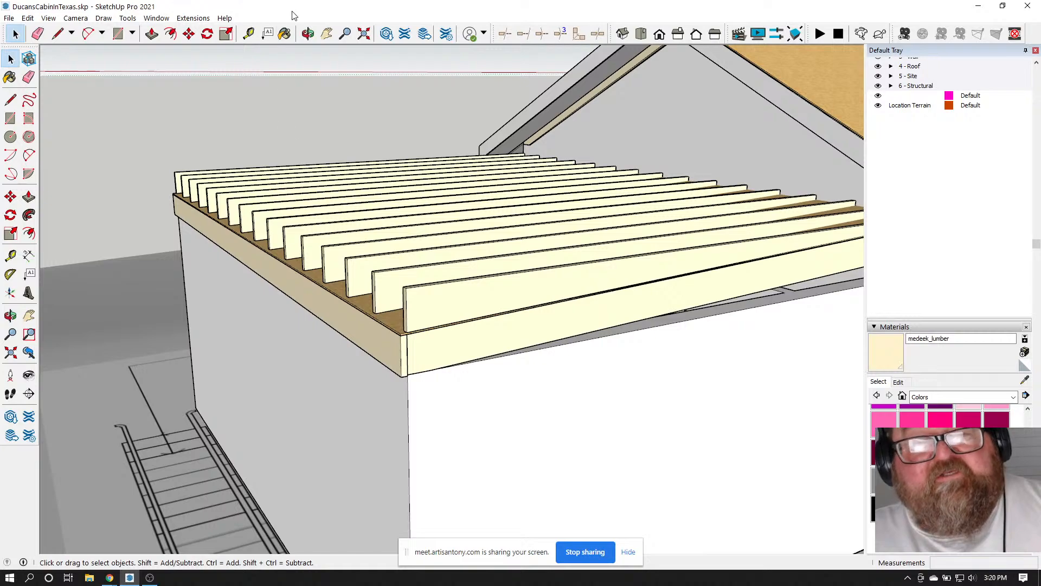
Inspect the trimmed rafters and the beam beneath them from several sides of the building
click(308, 33)
drag(305, 129, 466, 213)
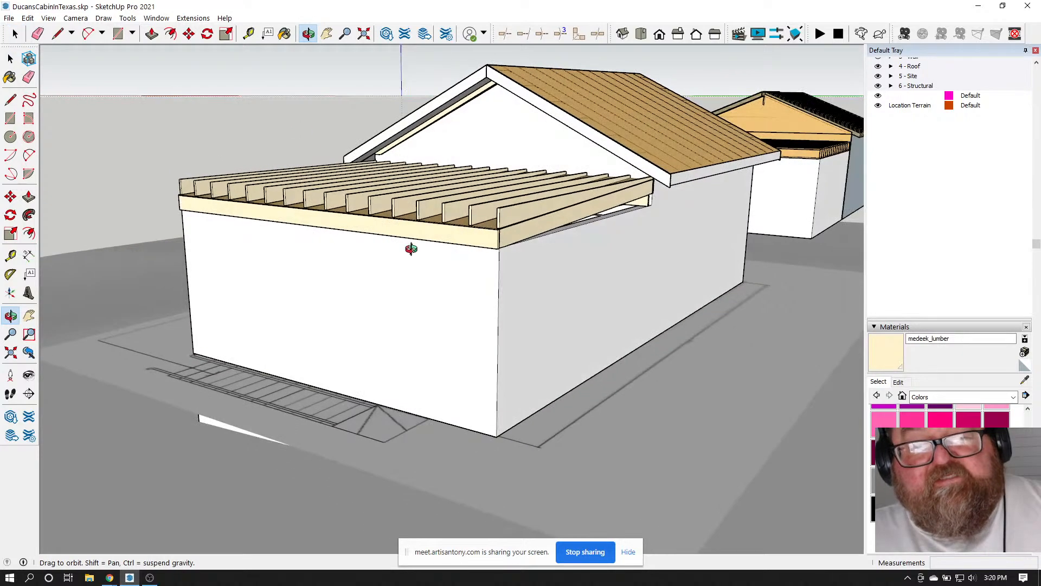
drag(415, 296, 293, 342)
drag(318, 247, 436, 278)
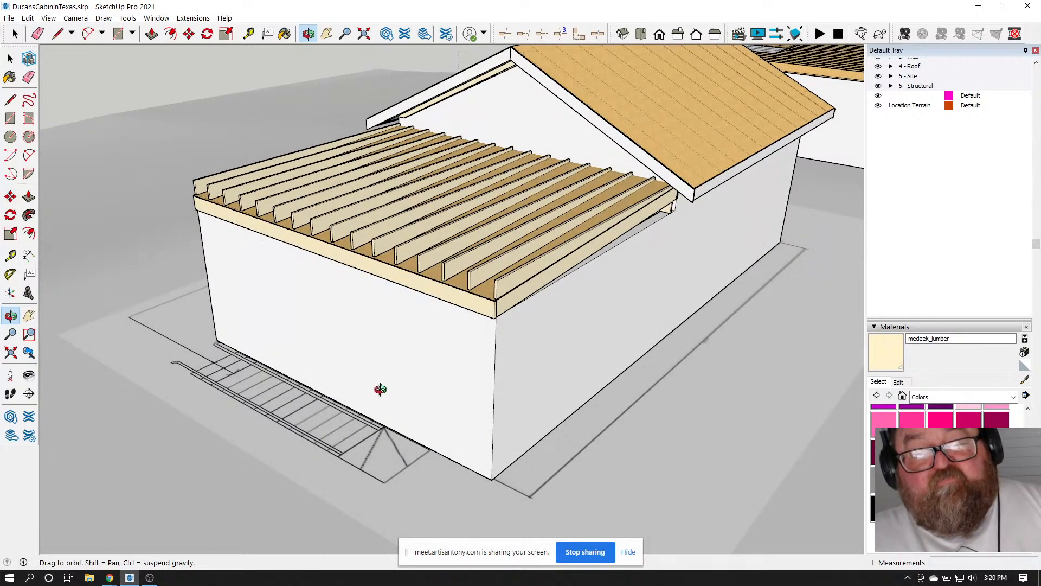
drag(382, 353, 402, 301)
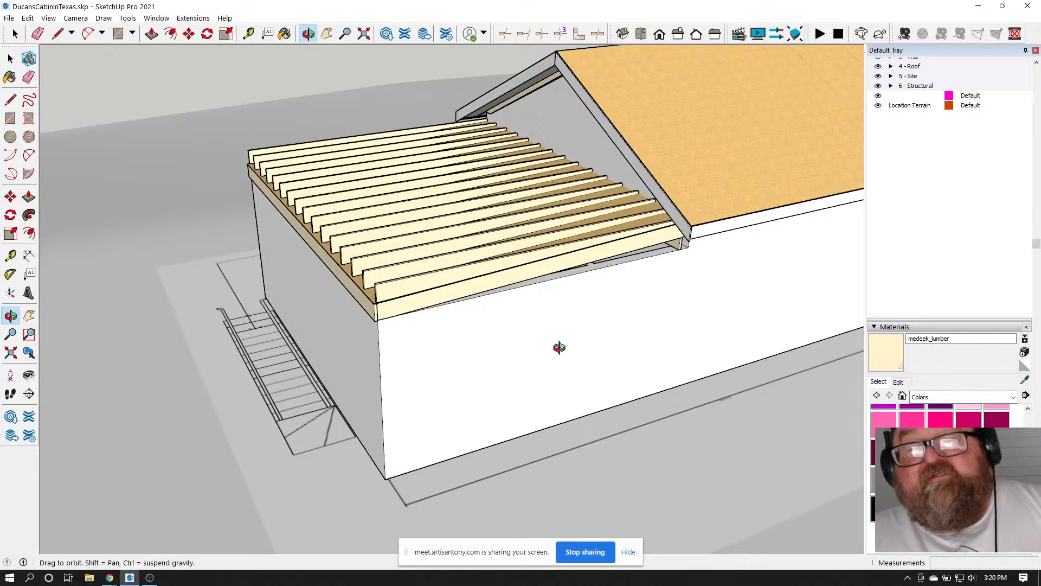
drag(683, 385, 721, 390)
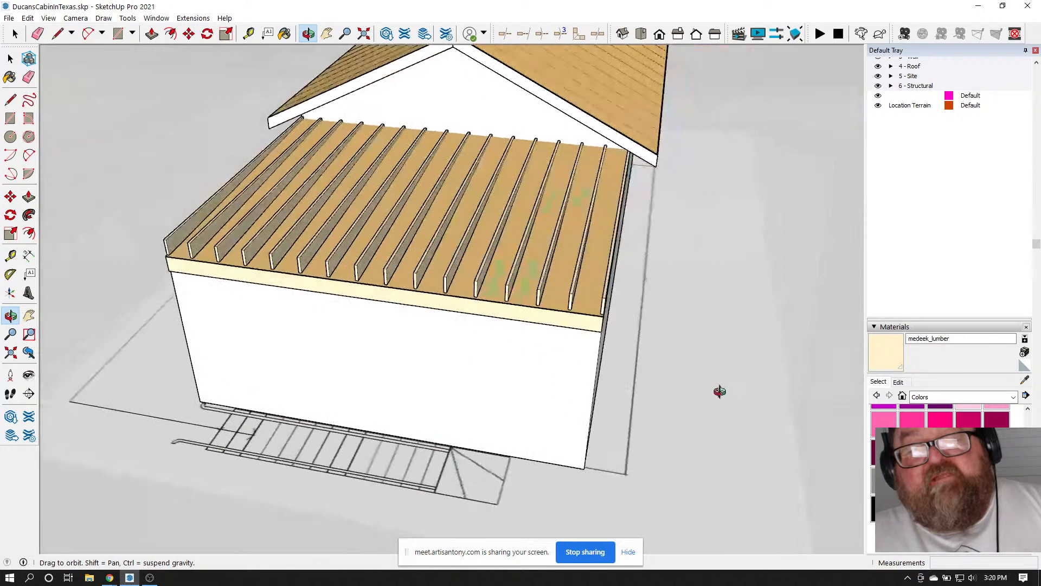
Check the live chat of the stream in YouTube Studio, then return to the cabin model in SketchUp
drag(516, 356, 380, 357)
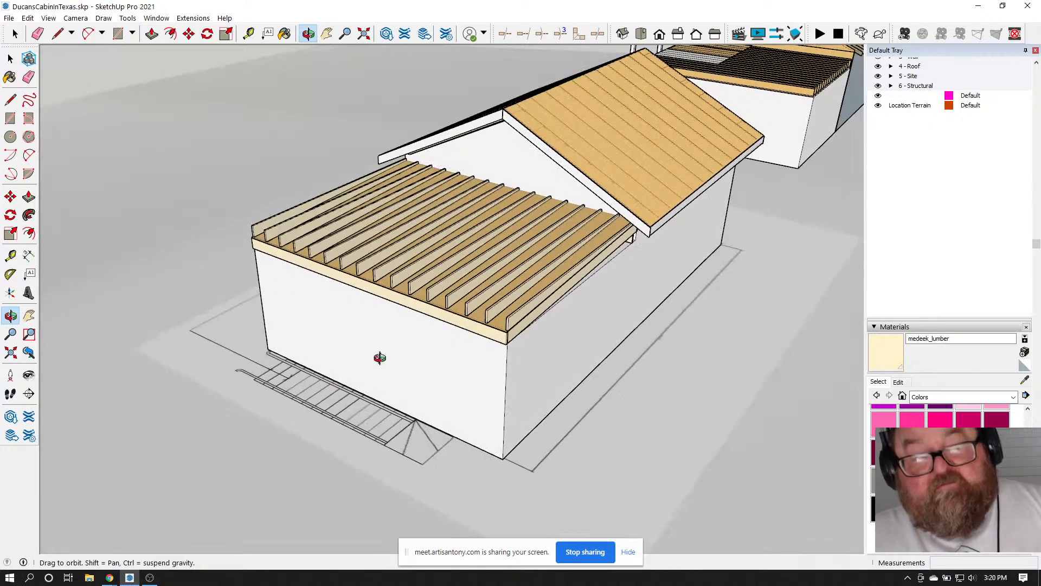
mouse_move(109, 578)
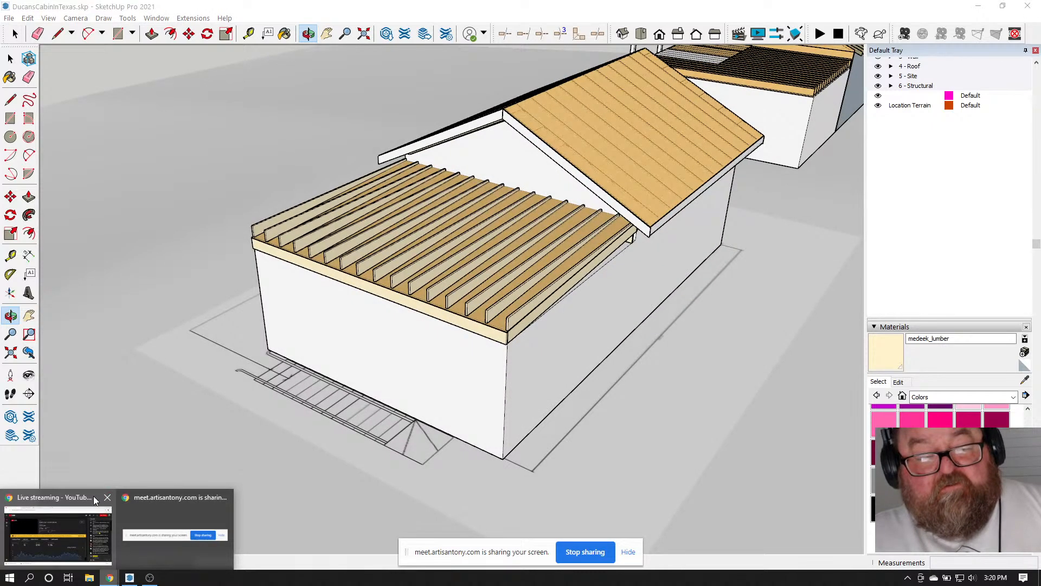
click(95, 493)
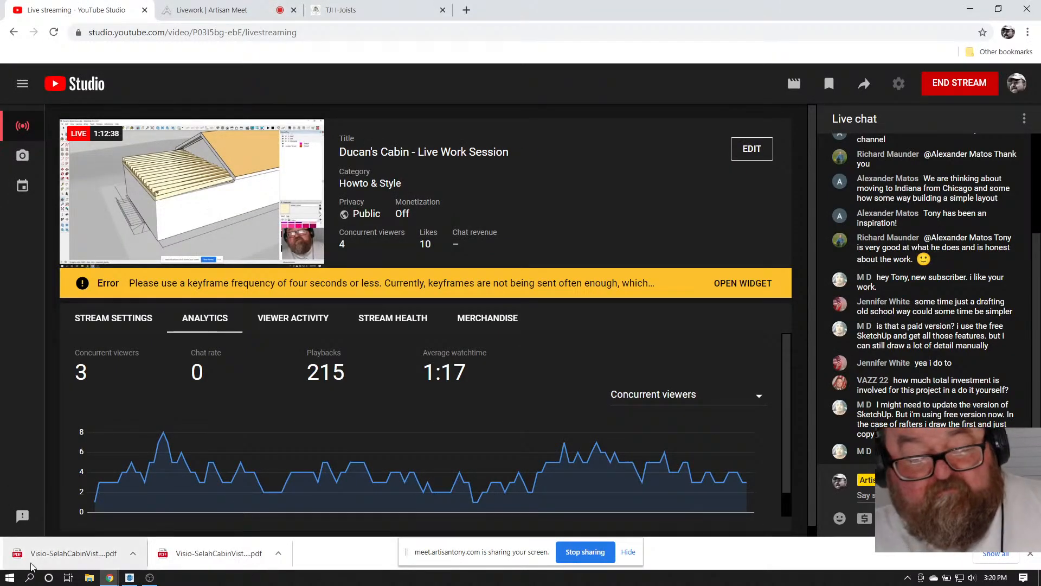
click(129, 578)
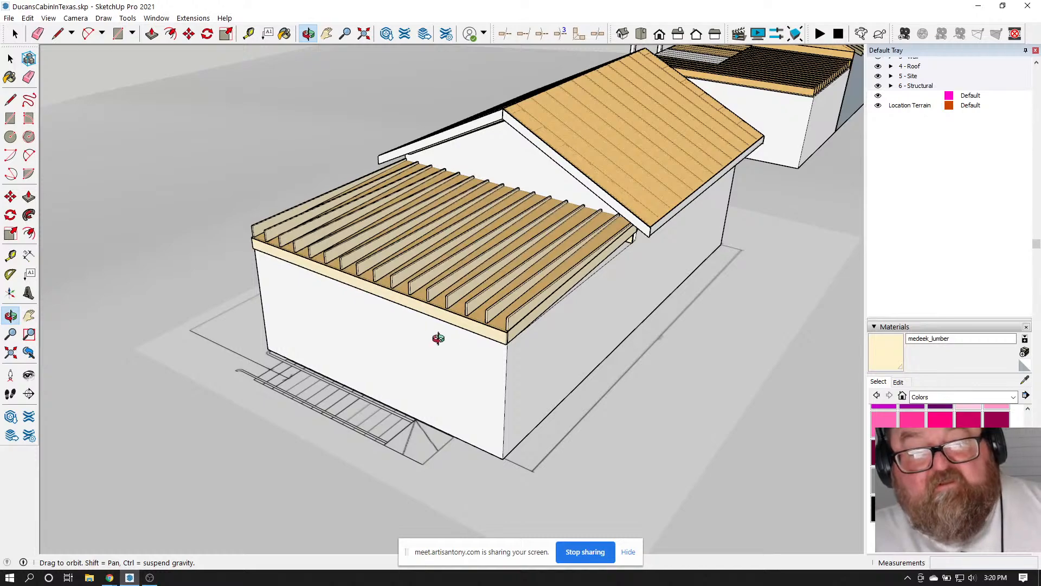
Undo the cut that trimmed the overhanging ends of the repeated roof rafters
drag(439, 338, 341, 302)
scroll(409, 298, up, 5)
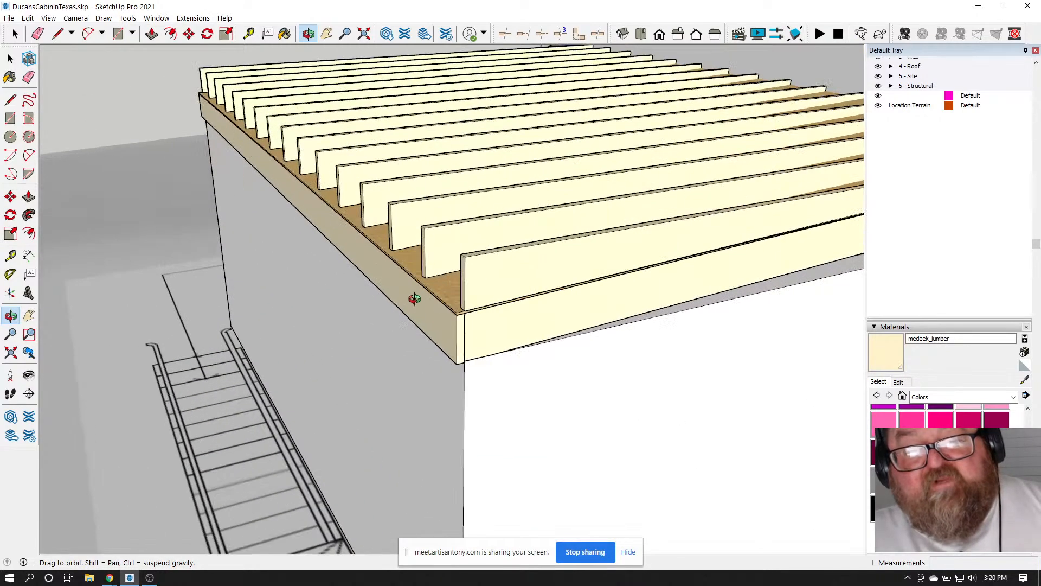
scroll(414, 299, down, 5)
mouse_move(442, 298)
mouse_down()
mouse_move(453, 309)
mouse_move(597, 295)
mouse_up()
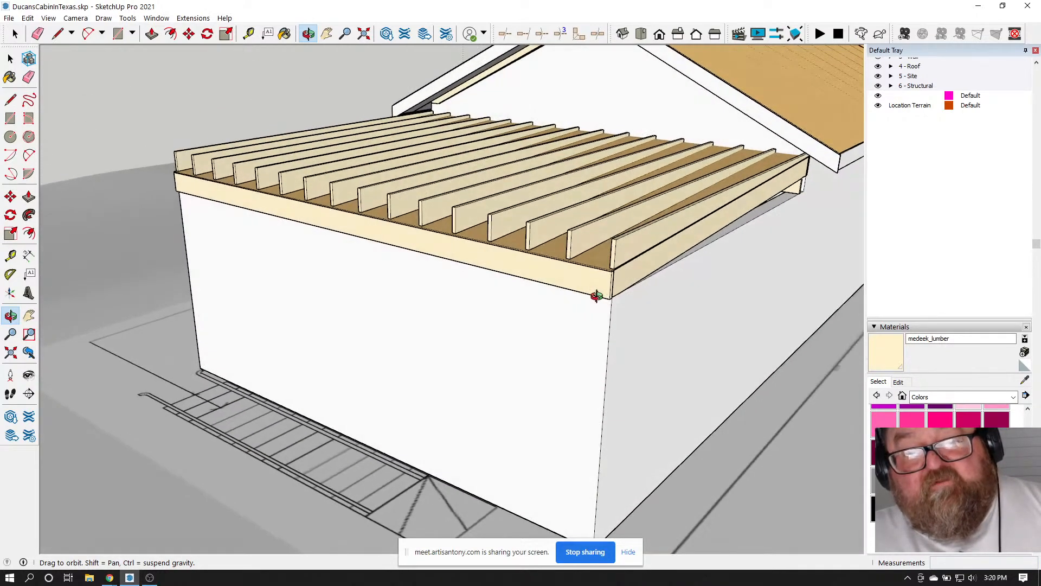
mouse_move(646, 344)
mouse_down()
mouse_move(577, 360)
mouse_move(584, 332)
mouse_up()
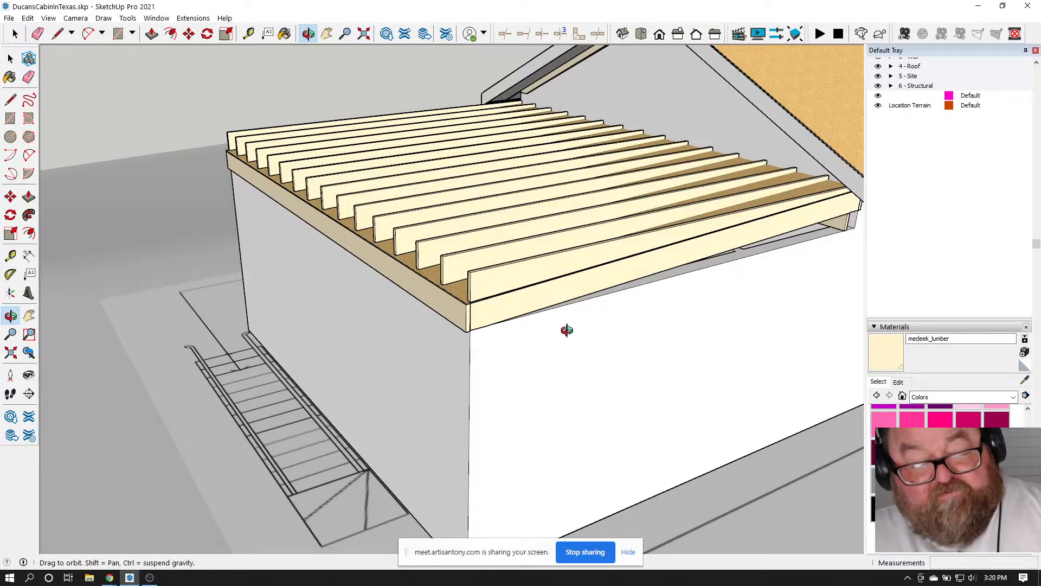
key(ctrl+z)
key(ctrl+z)
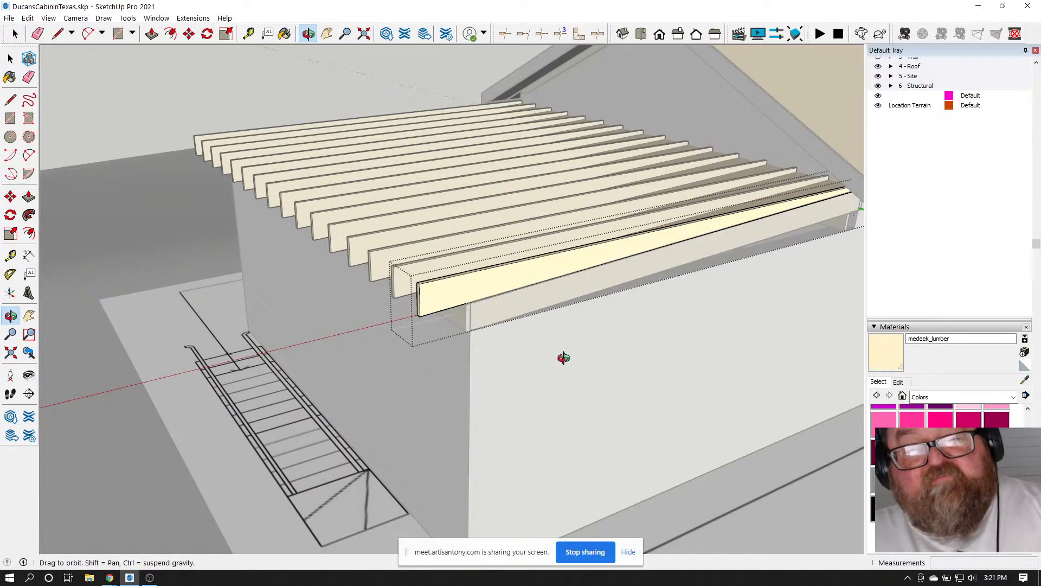
scroll(564, 358, down, 1)
click(15, 34)
click(107, 77)
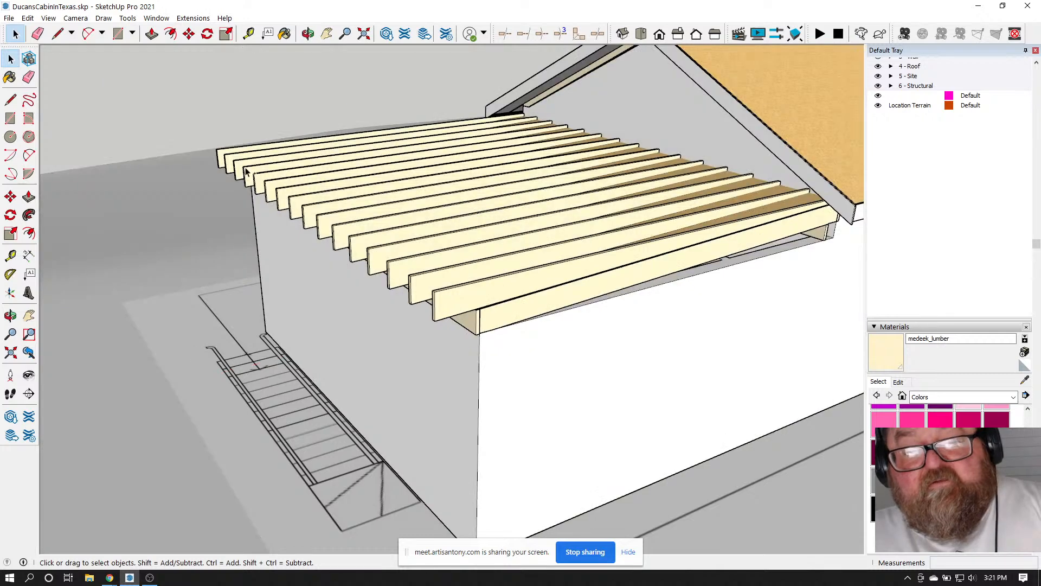
key(ctrl+z)
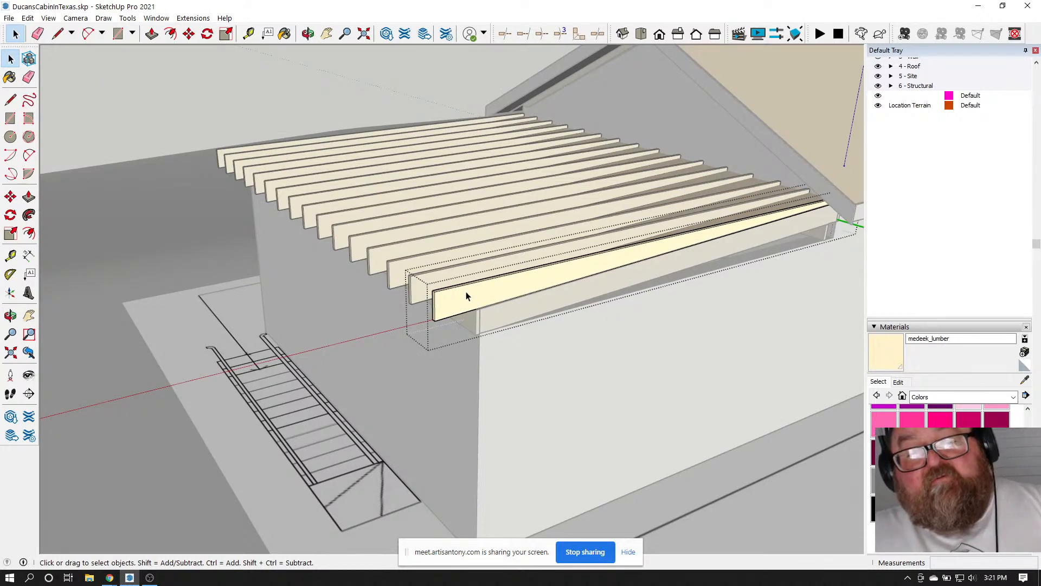
Leave the rafter's editing mode and inspect how the rafter ends overhang the beam at the building corner
click(307, 34)
drag(478, 261, 588, 258)
drag(458, 272, 503, 321)
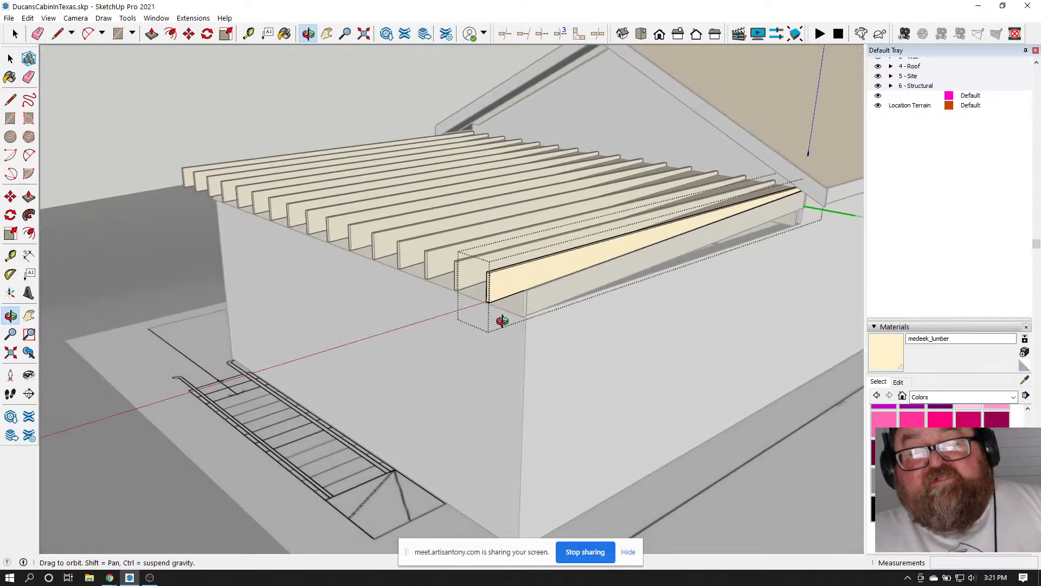
drag(450, 249, 458, 282)
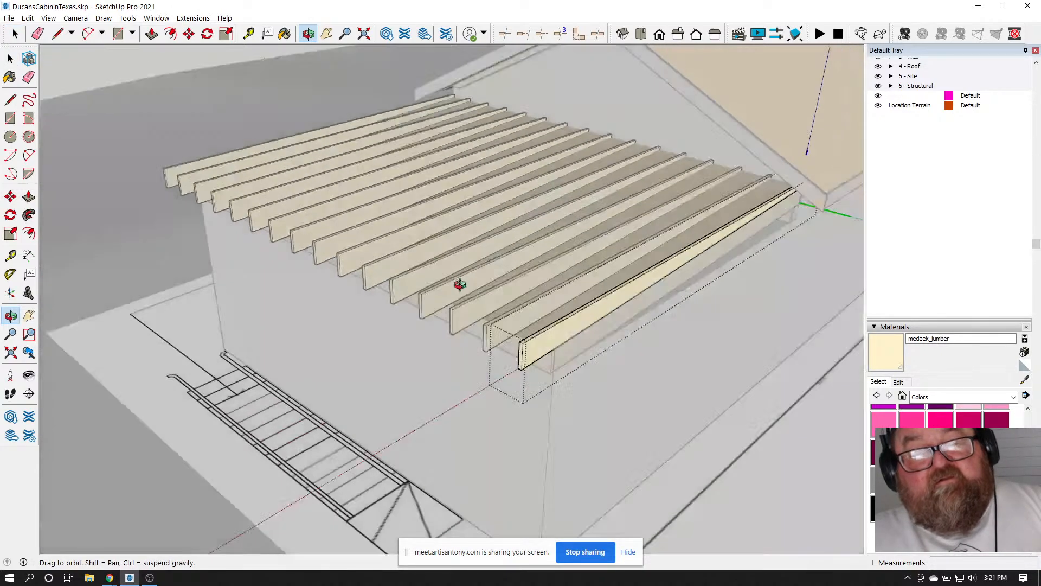
click(15, 34)
scroll(216, 132, down, 5)
scroll(606, 324, up, 5)
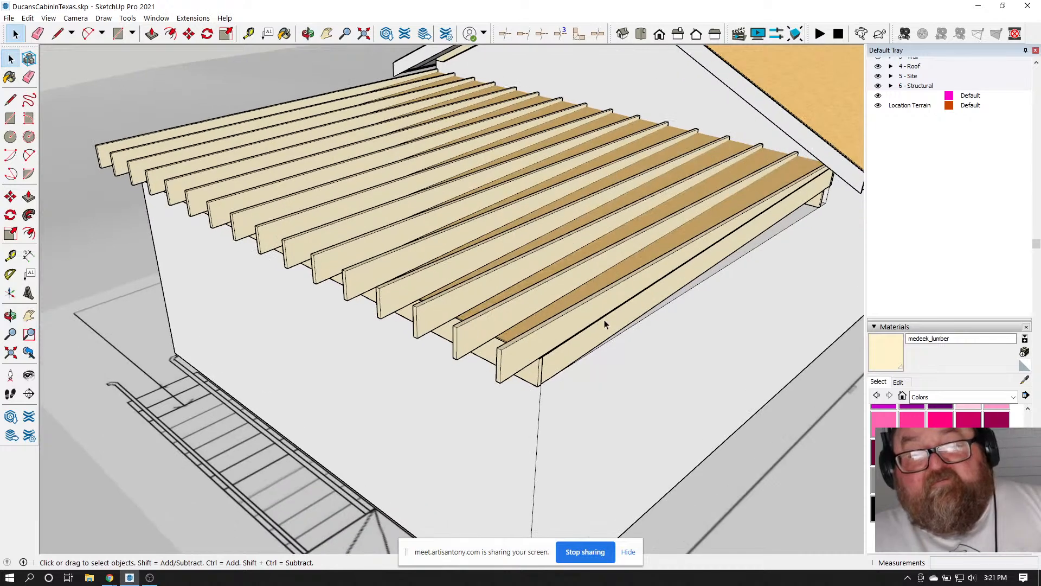
click(308, 33)
scroll(458, 239, down, 1)
drag(477, 336, 379, 291)
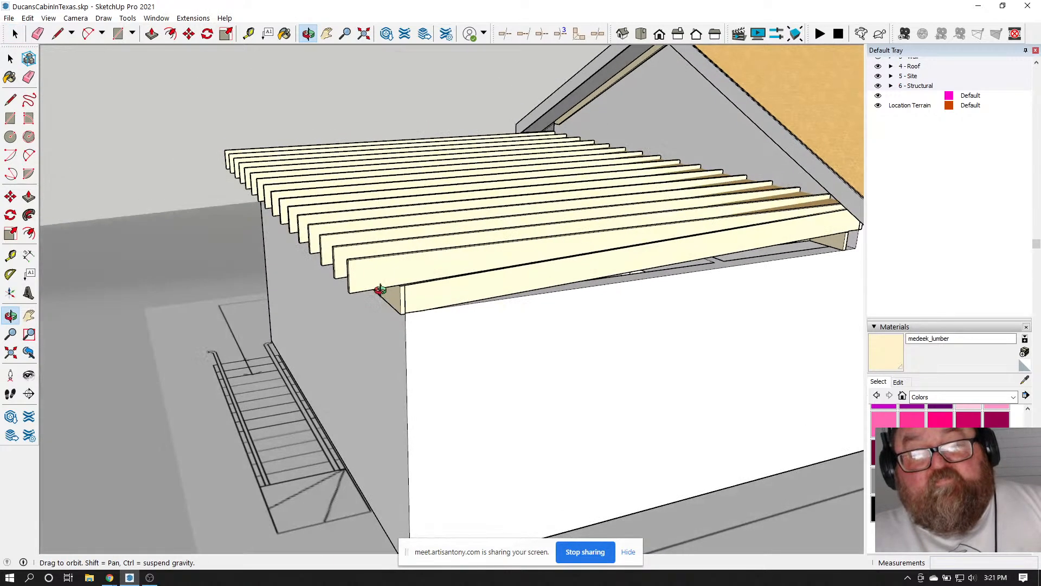
scroll(385, 291, up, 3)
scroll(407, 292, up, 5)
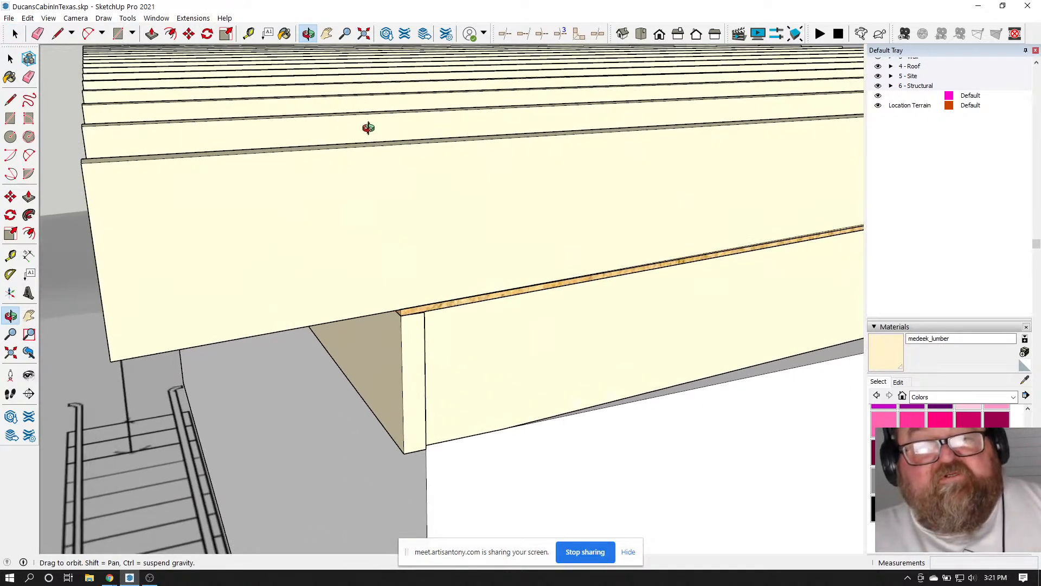
Measure the depth of the end rafter at its overhanging end with the Tape Measure tool
click(249, 34)
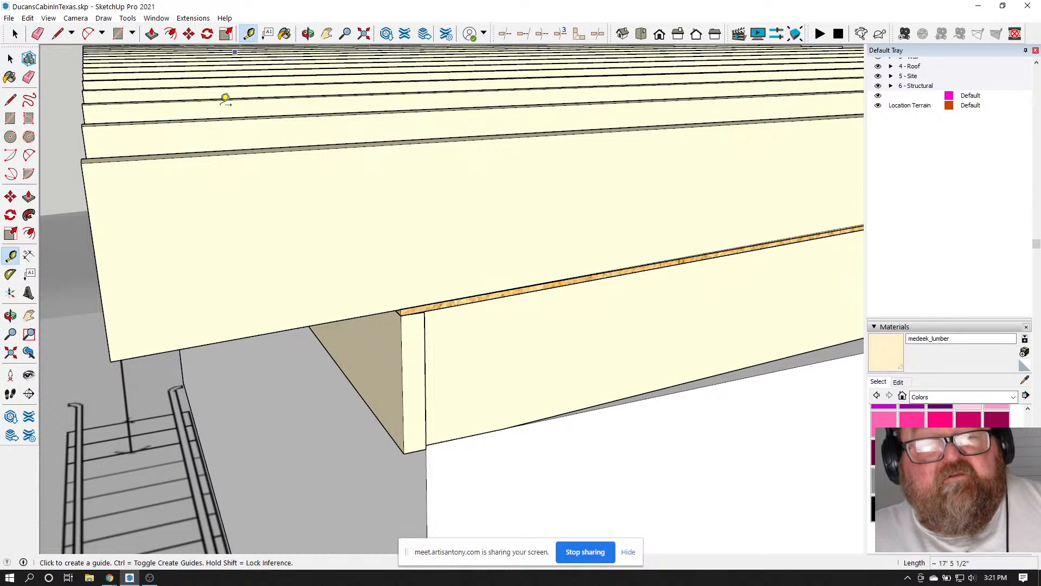
click(119, 359)
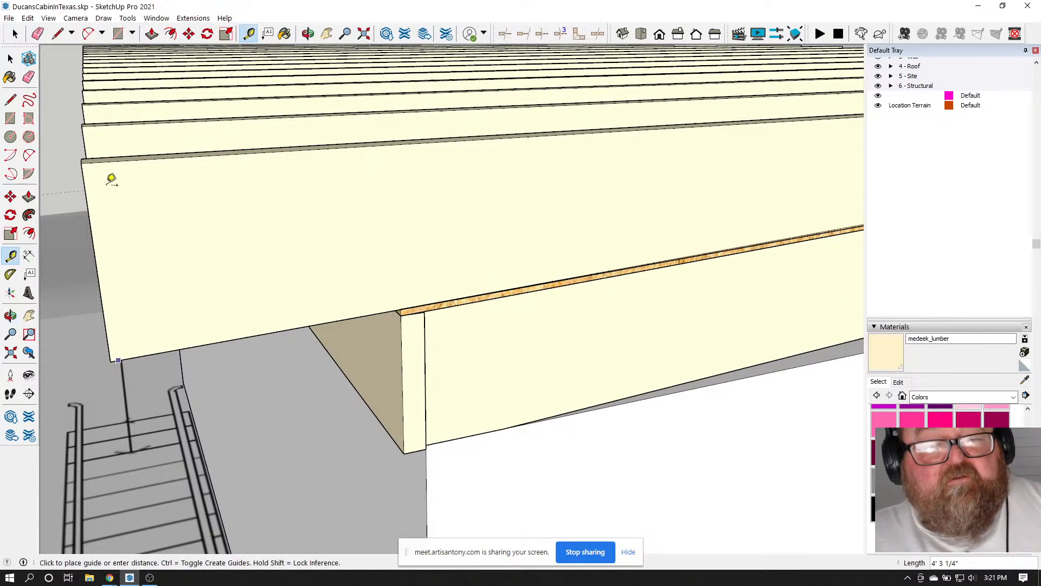
click(120, 157)
scroll(491, 251, down, 6)
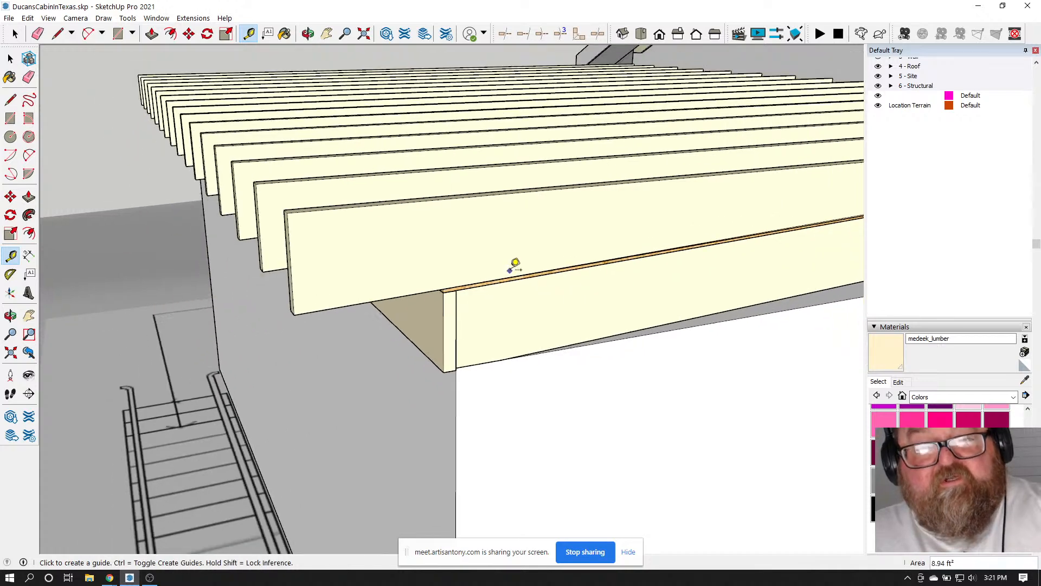
scroll(454, 266, up, 4)
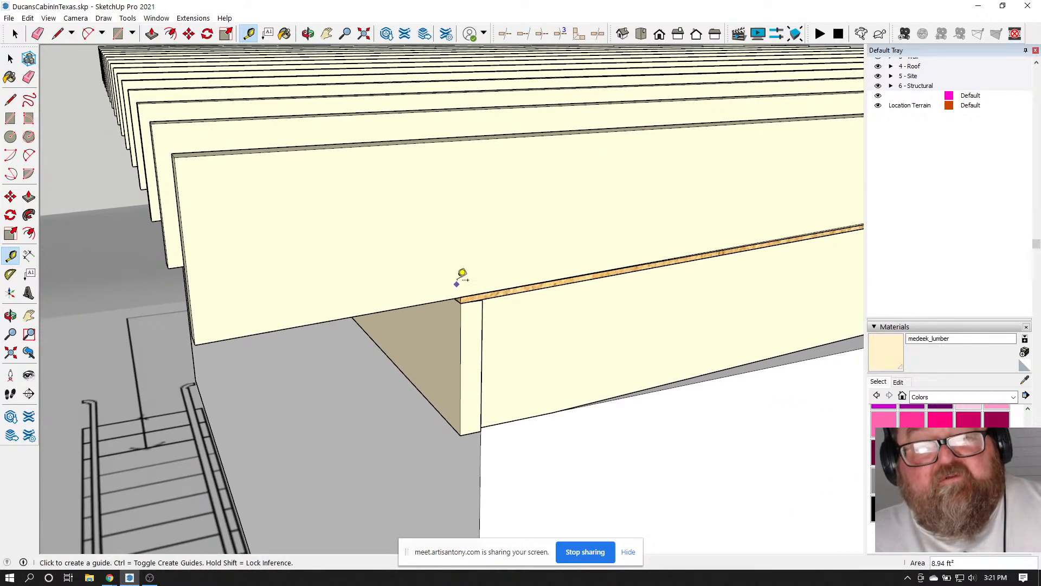
scroll(447, 269, down, 3)
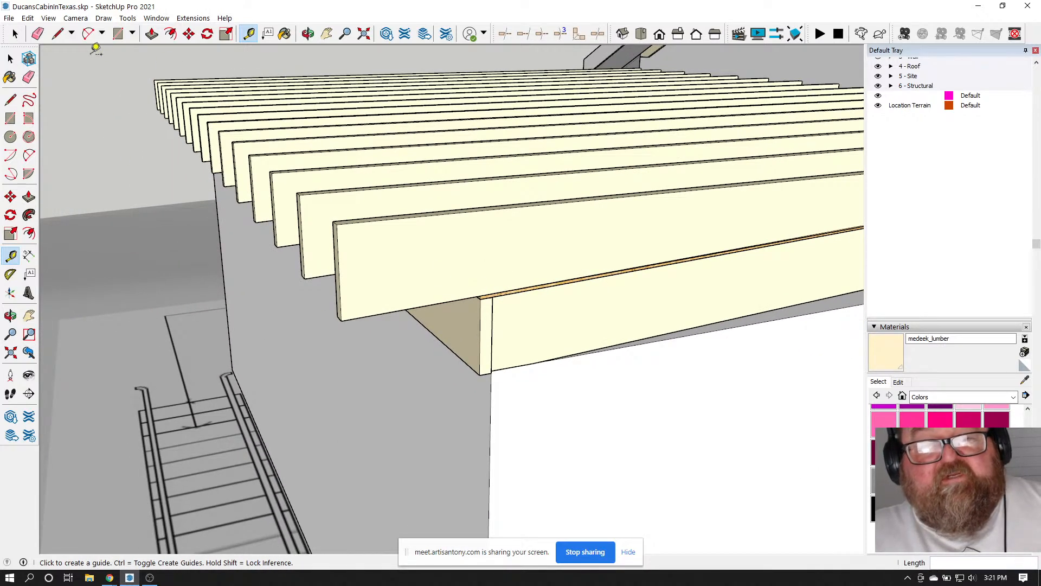
click(57, 34)
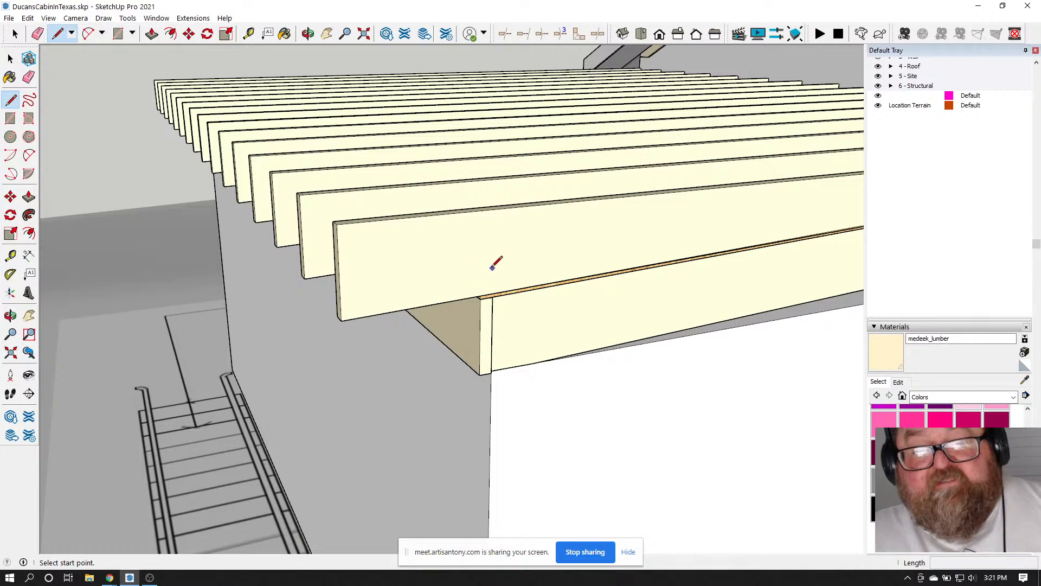
scroll(494, 266, up, 3)
click(466, 326)
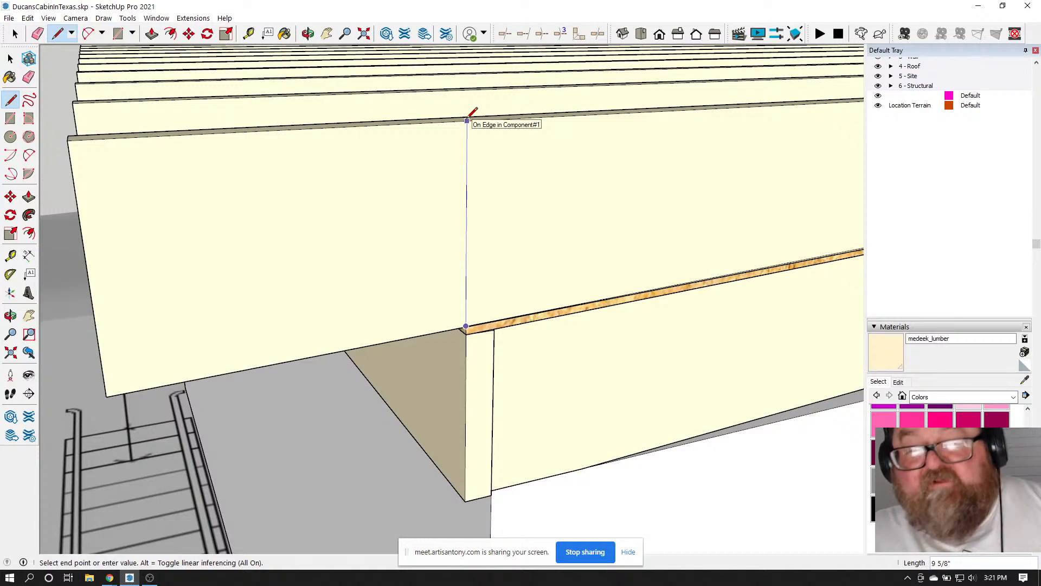
key(Escape)
scroll(196, 289, down, 6)
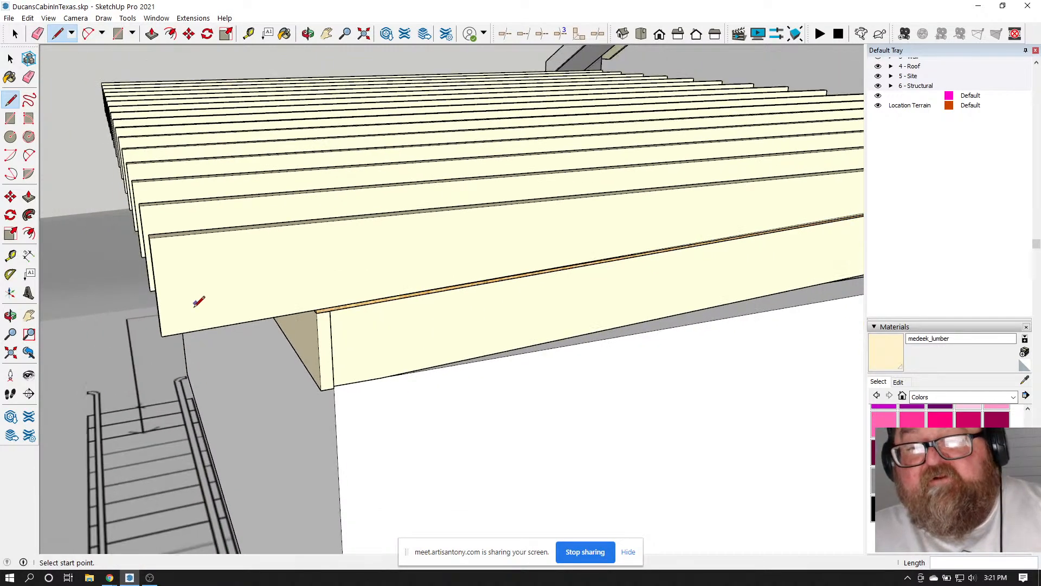
Examine the rafters' upper ends at the gable wall and their overhanging ends above the beam corner
scroll(590, 177, up, 5)
scroll(590, 177, up, 5)
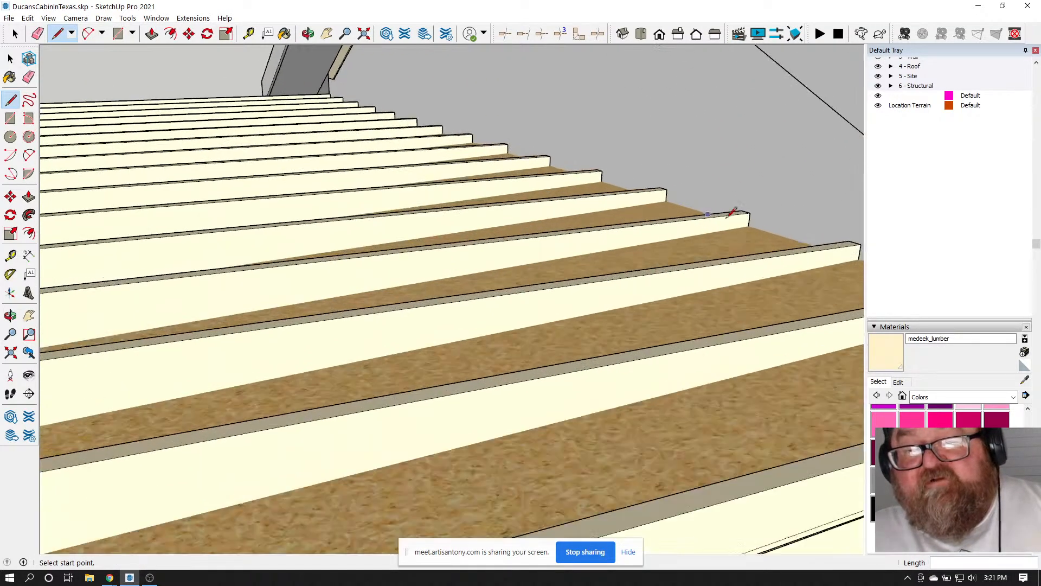
scroll(745, 217, down, 8)
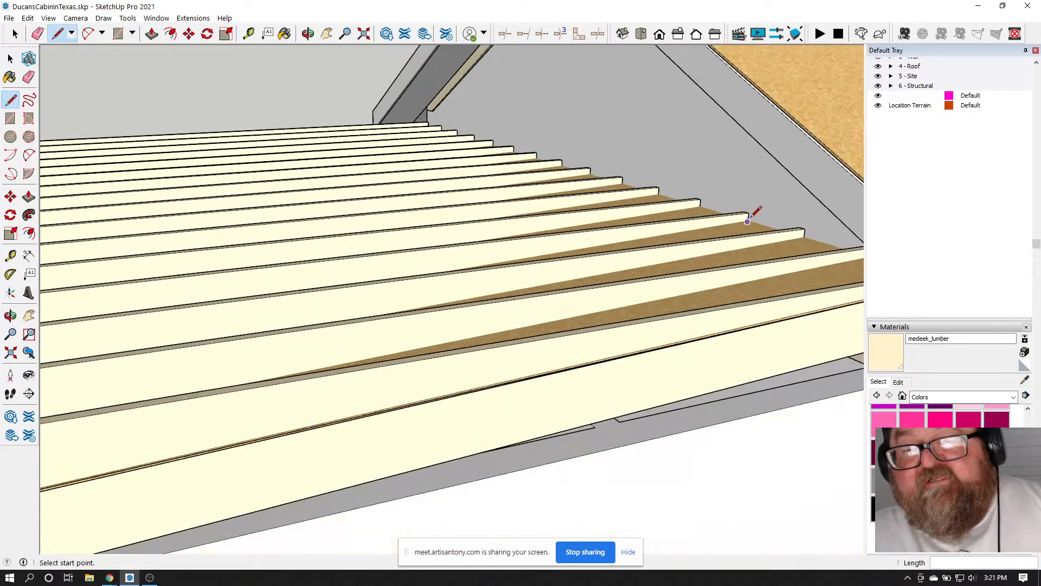
key(b)
mouse_move(412, 114)
middle_down()
mouse_move(465, 205)
mouse_move(674, 227)
mouse_move(707, 201)
middle_up()
scroll(707, 202, up, 5)
scroll(707, 201, up, 3)
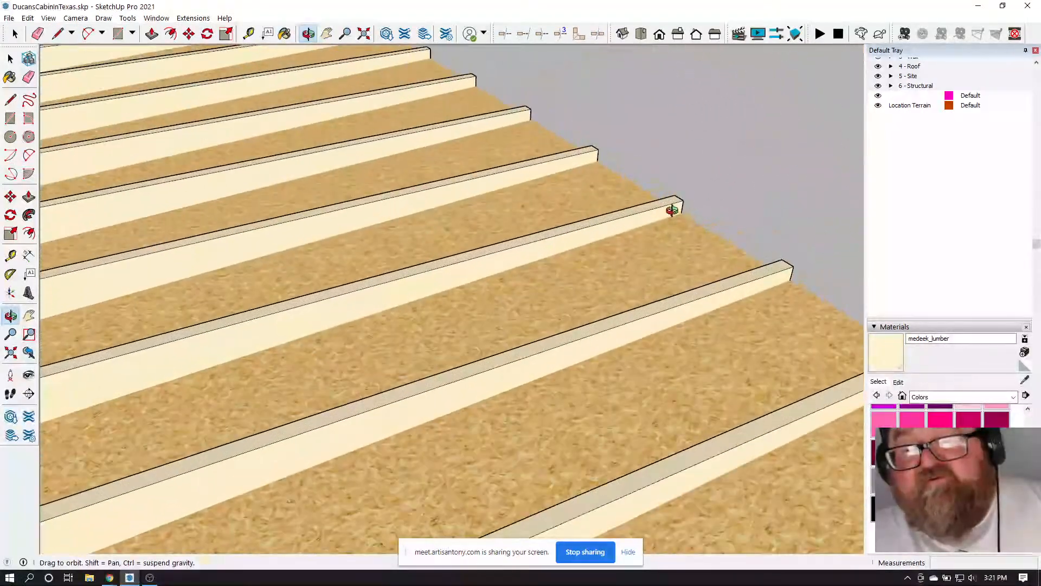
scroll(735, 186, down, 6)
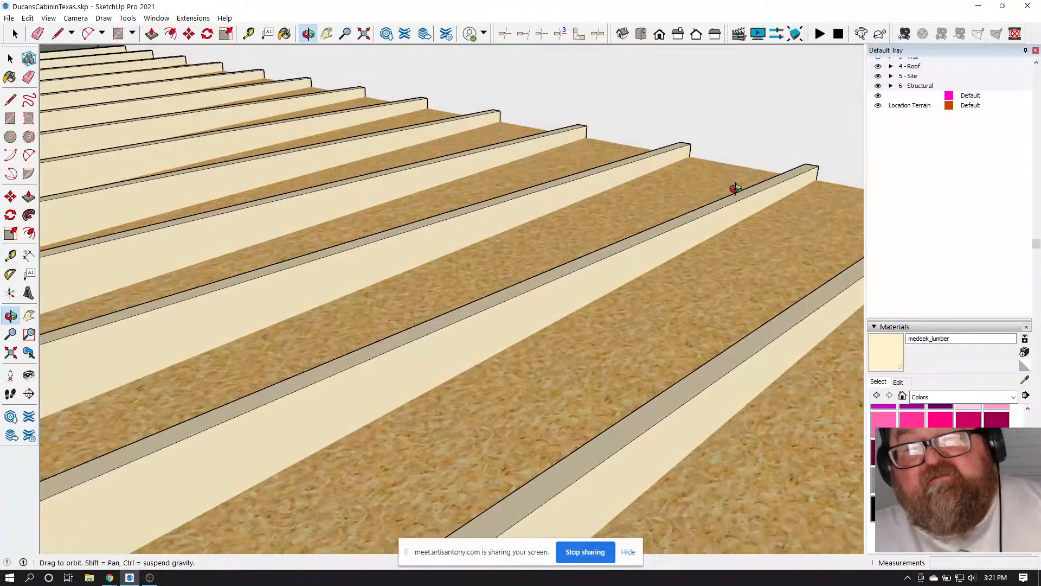
scroll(732, 187, down, 5)
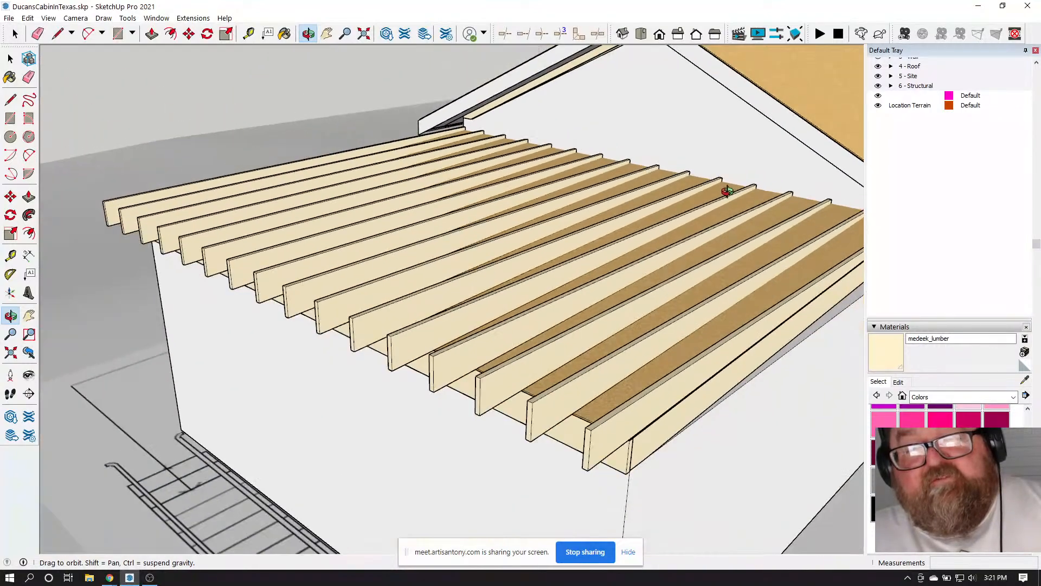
middle_drag(723, 186, 415, 260)
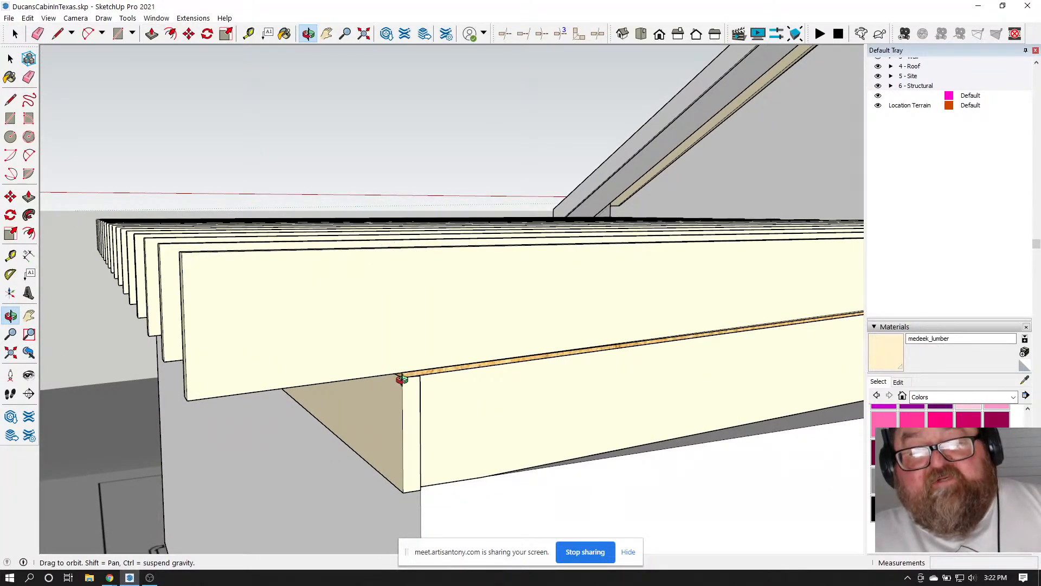
middle_drag(432, 319, 394, 358)
scroll(302, 353, up, 4)
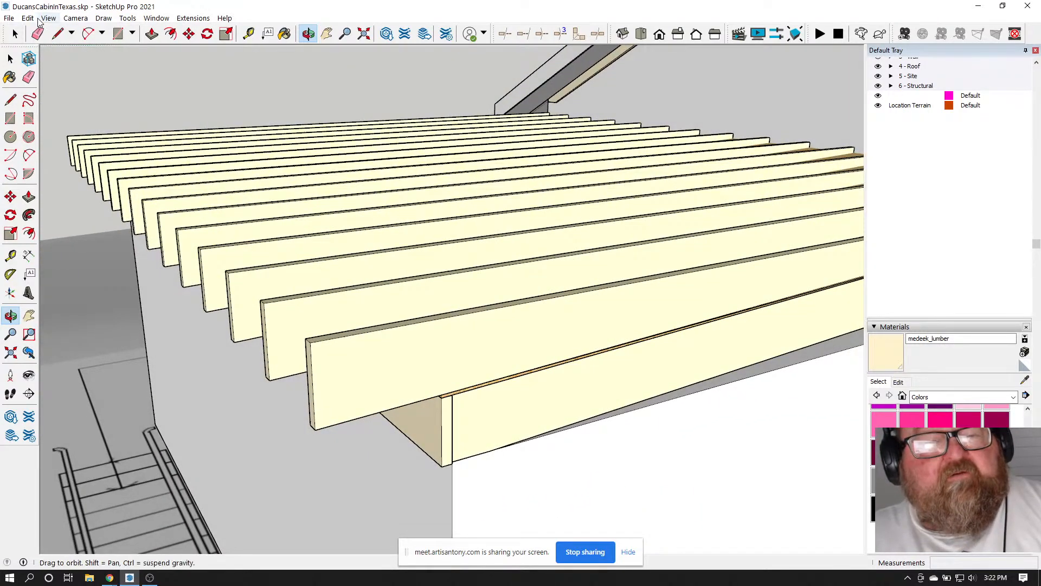
click(34, 19)
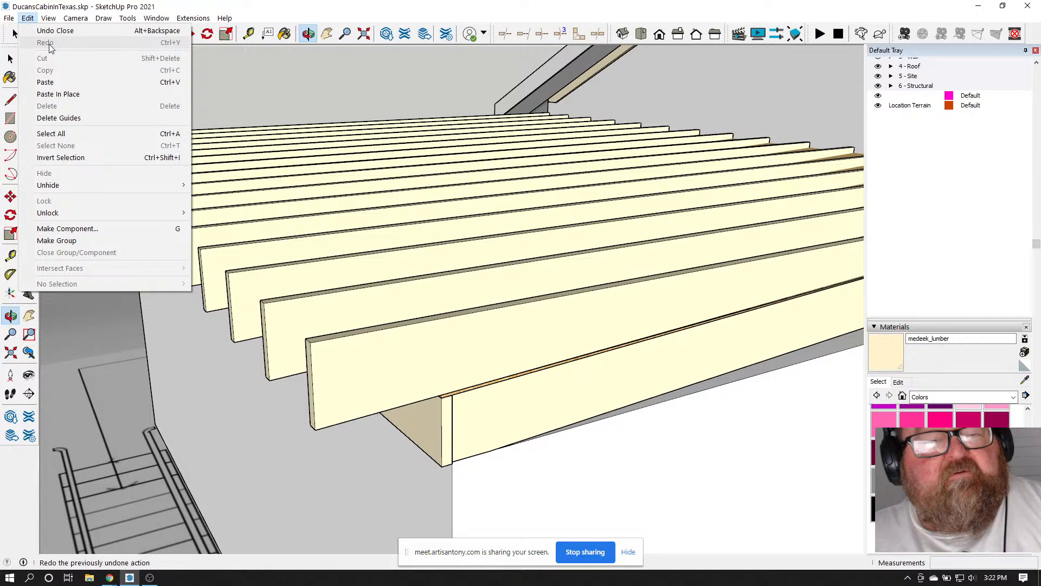
key(Escape)
middle_drag(346, 372, 362, 383)
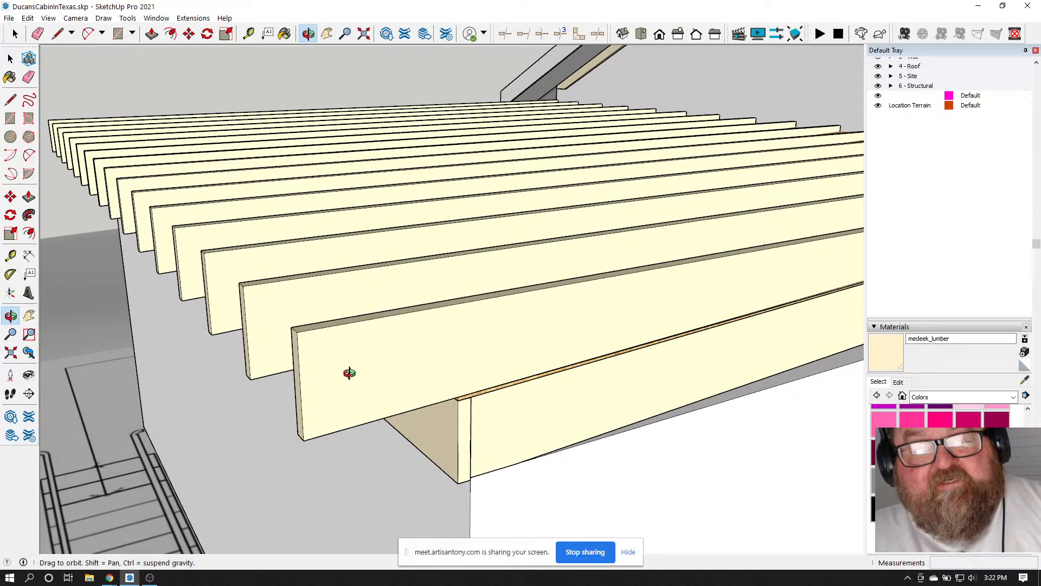
click(10, 58)
click(318, 339)
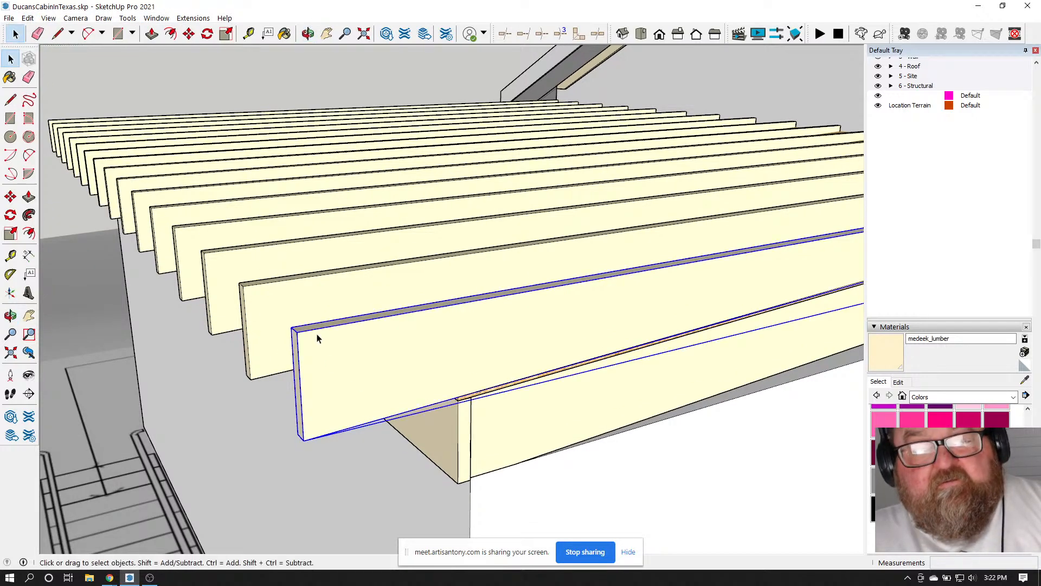
double_click(318, 365)
click(248, 34)
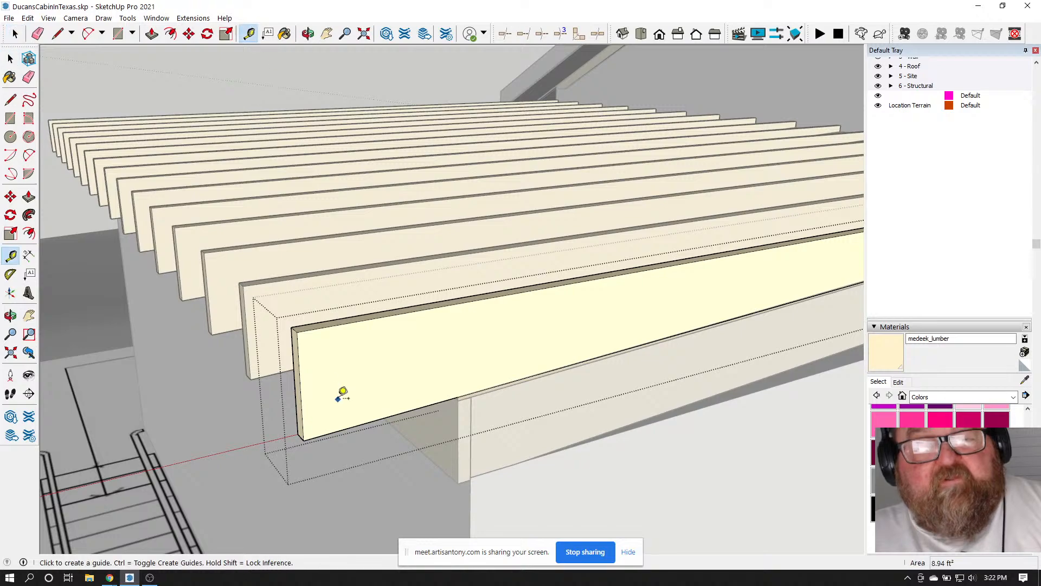
scroll(438, 385, down, 1)
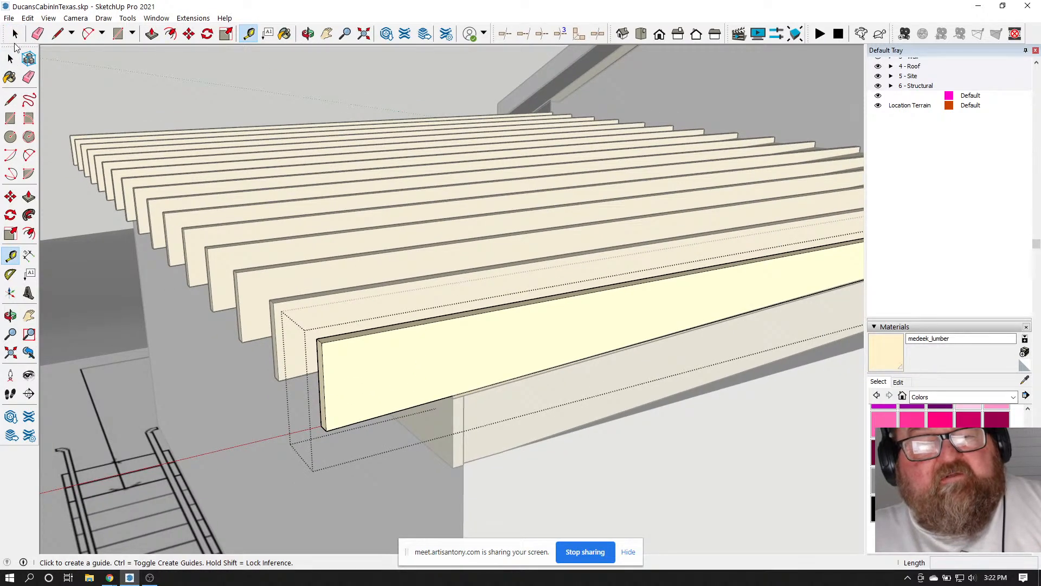
click(15, 34)
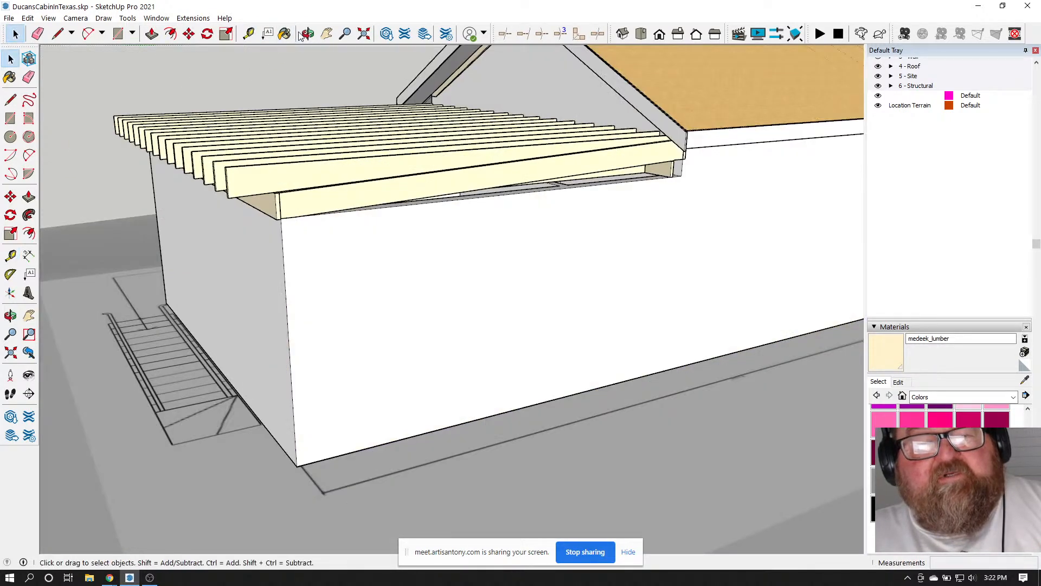
Set the left overhang of the shed rafter roof assembly ROOF2 to 16 in, update it and close its settings
key(o)
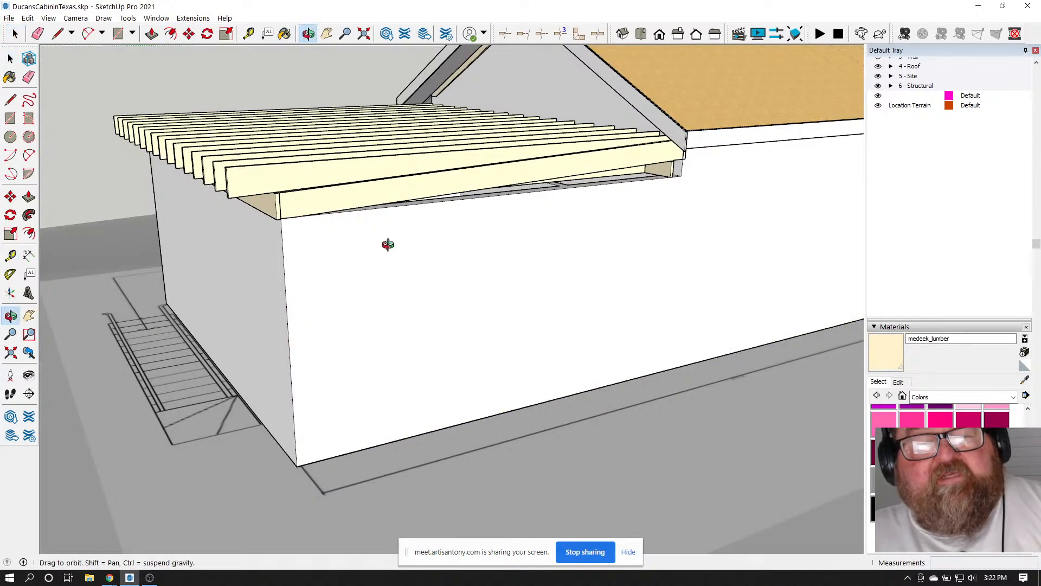
drag(388, 244, 504, 328)
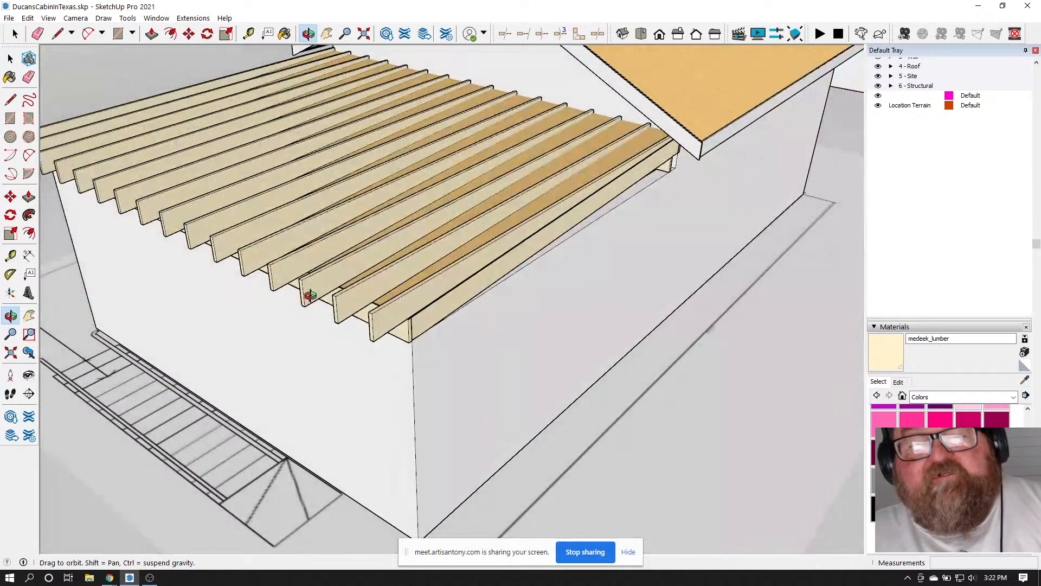
drag(310, 295, 368, 307)
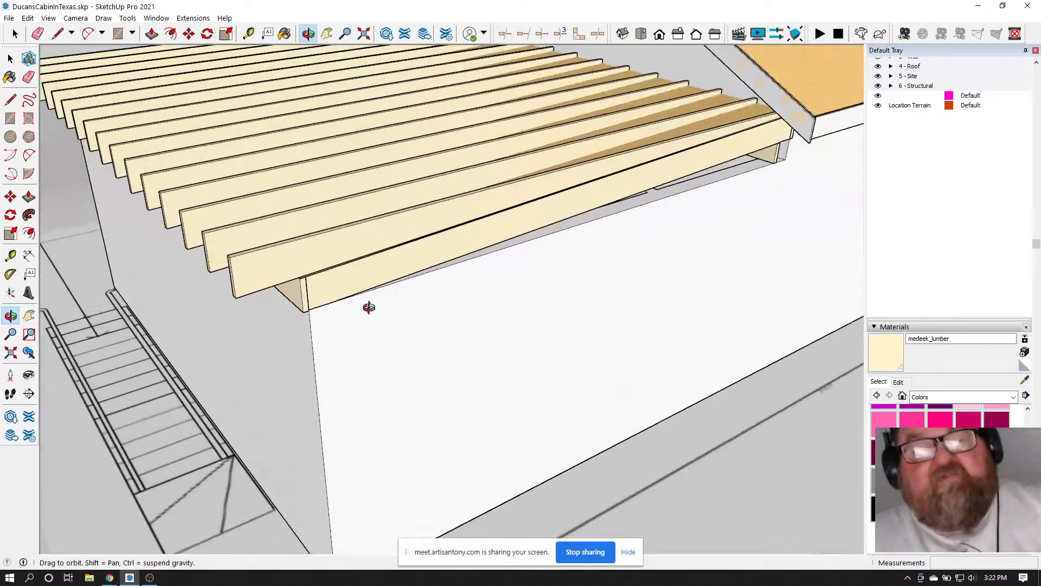
click(15, 34)
click(332, 303)
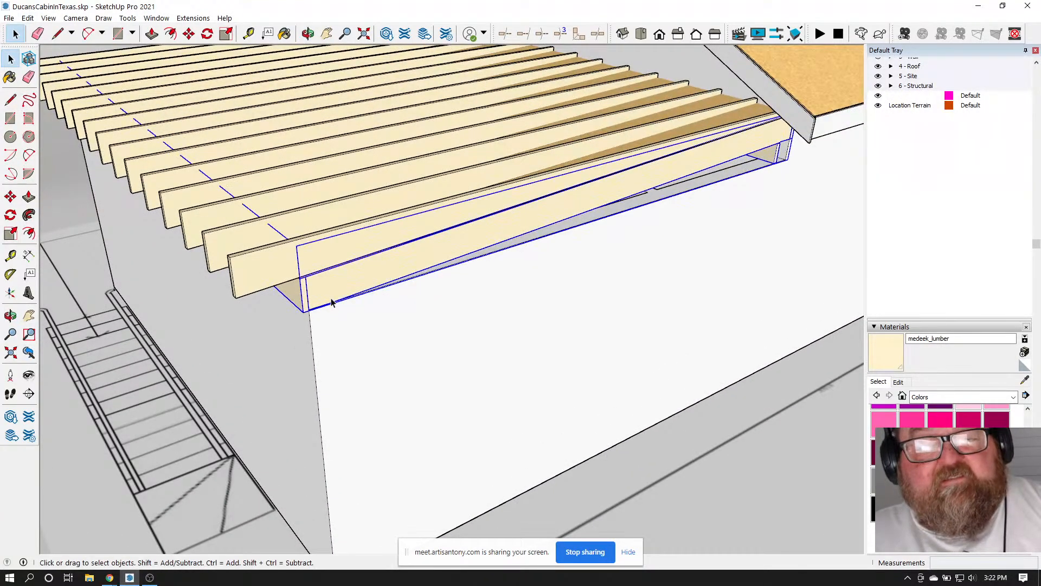
right_click(332, 294)
click(369, 493)
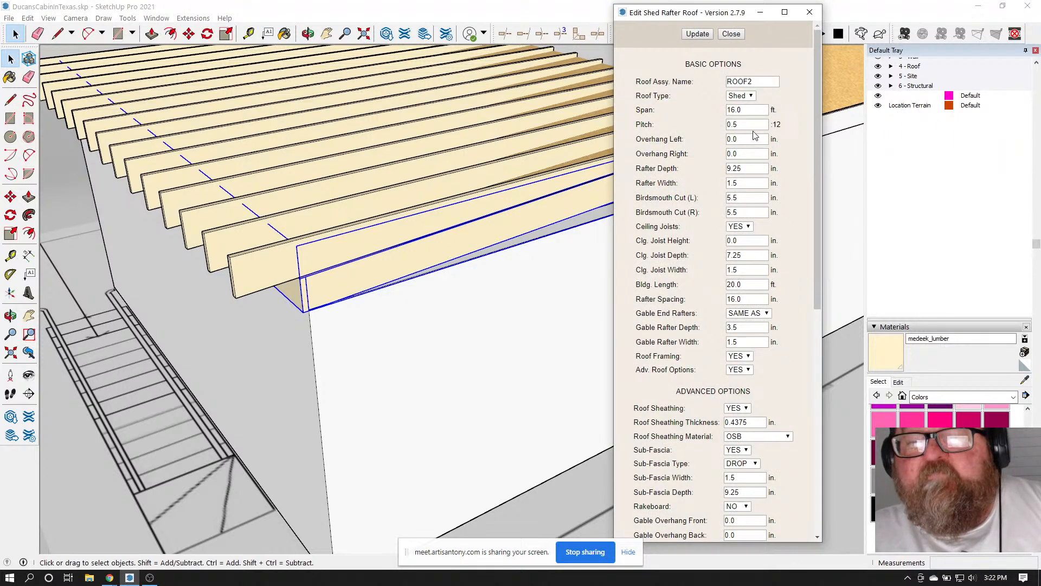
text(16)
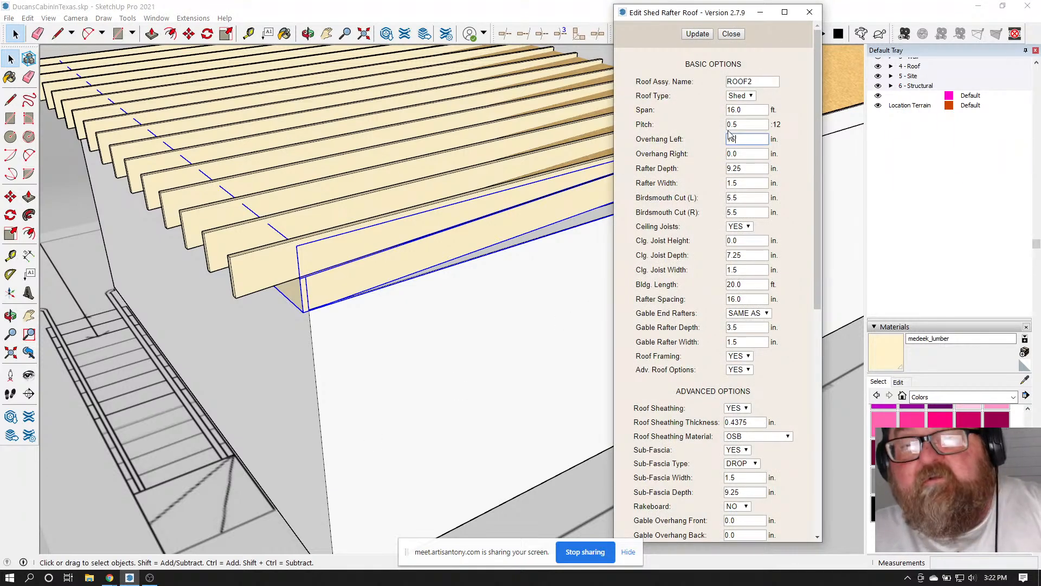
click(703, 36)
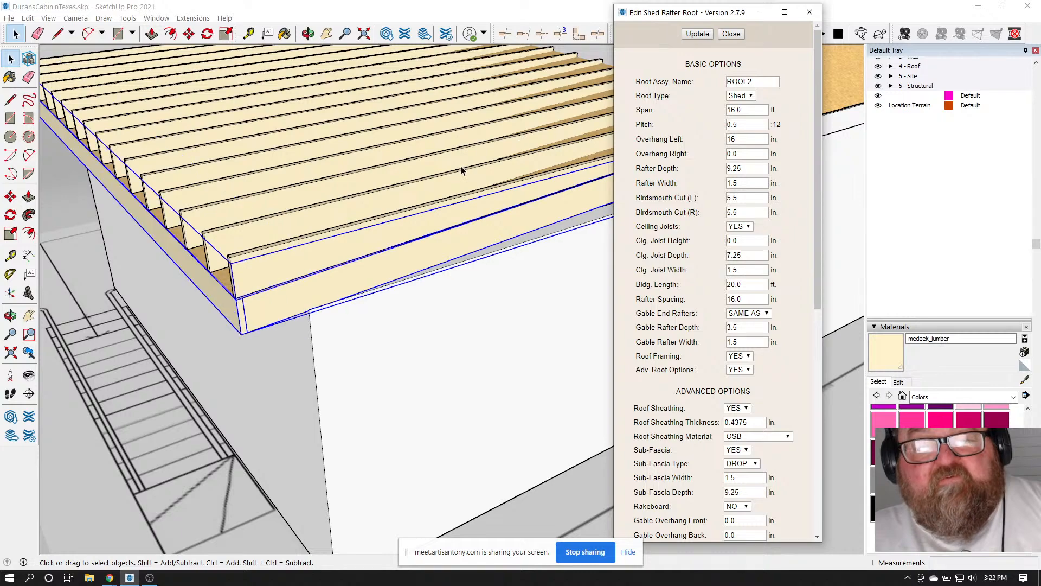
middle_drag(282, 67, 414, 317)
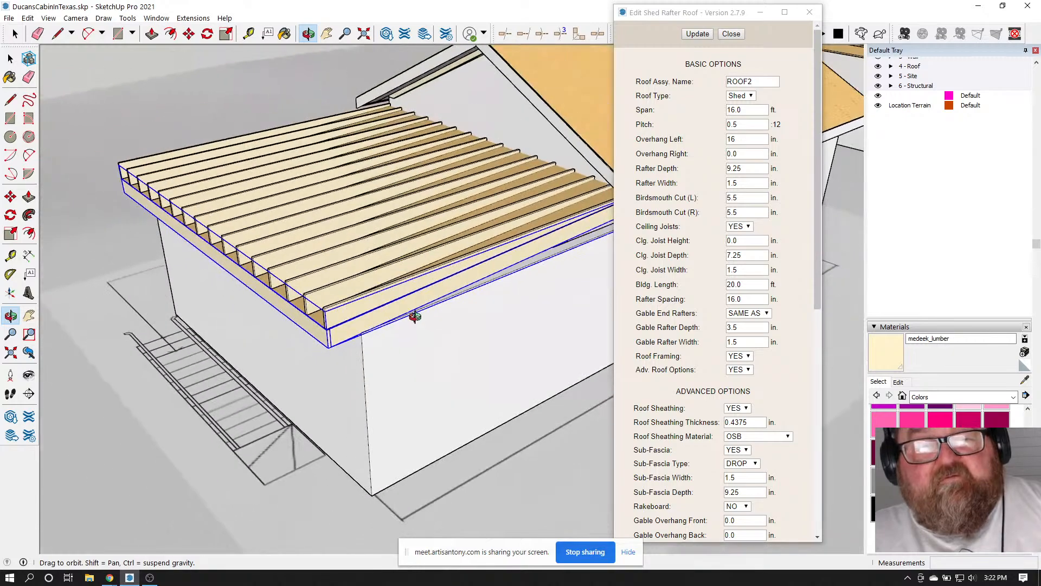
middle_drag(350, 325, 225, 316)
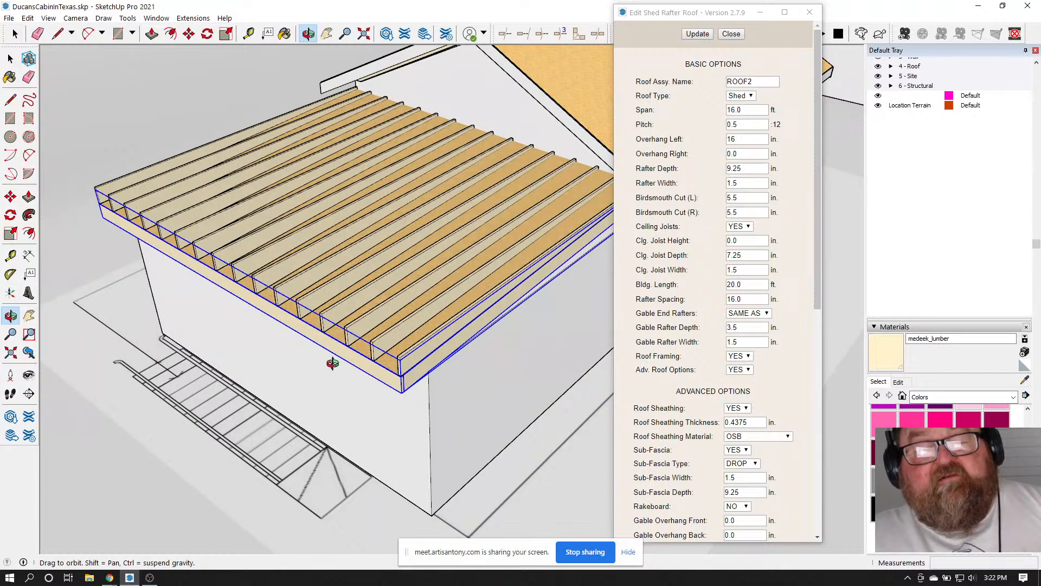
middle_drag(283, 271, 340, 334)
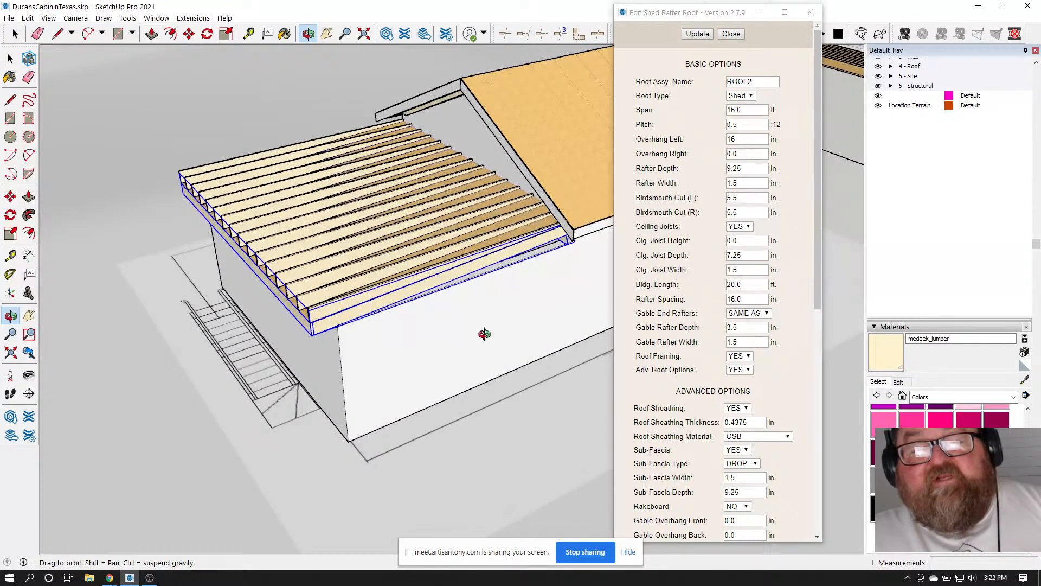
click(730, 34)
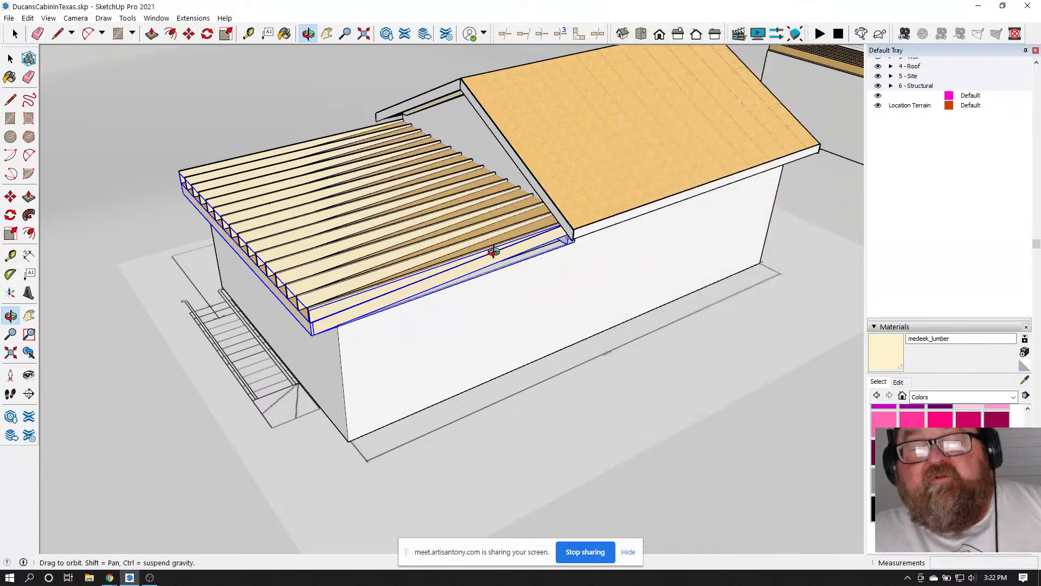
Examine how the upper rafters' ends meet the extended roof edge at the corner and along both sides of the building
drag(391, 379, 549, 348)
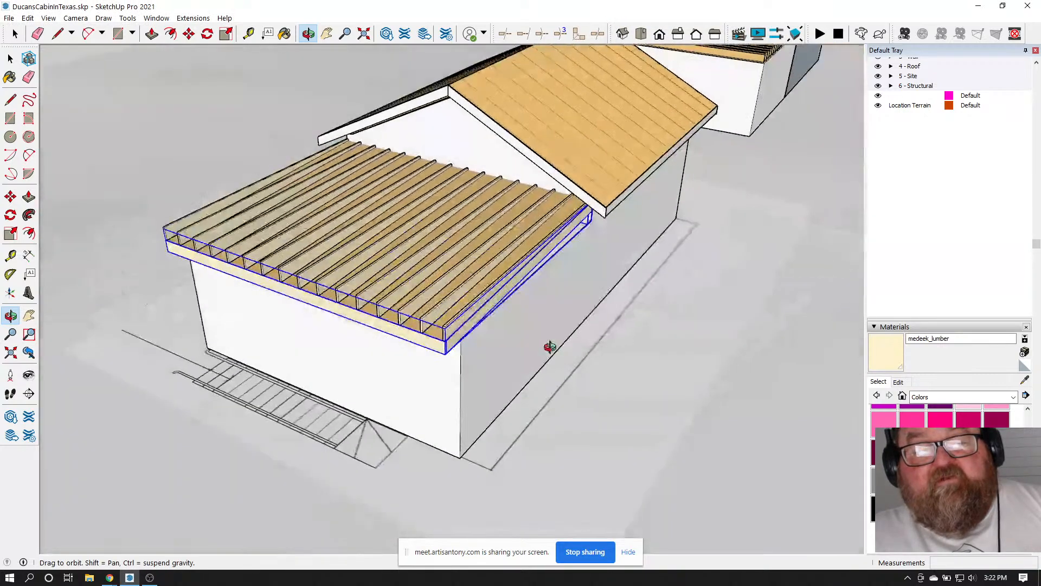
scroll(420, 298, up, 4)
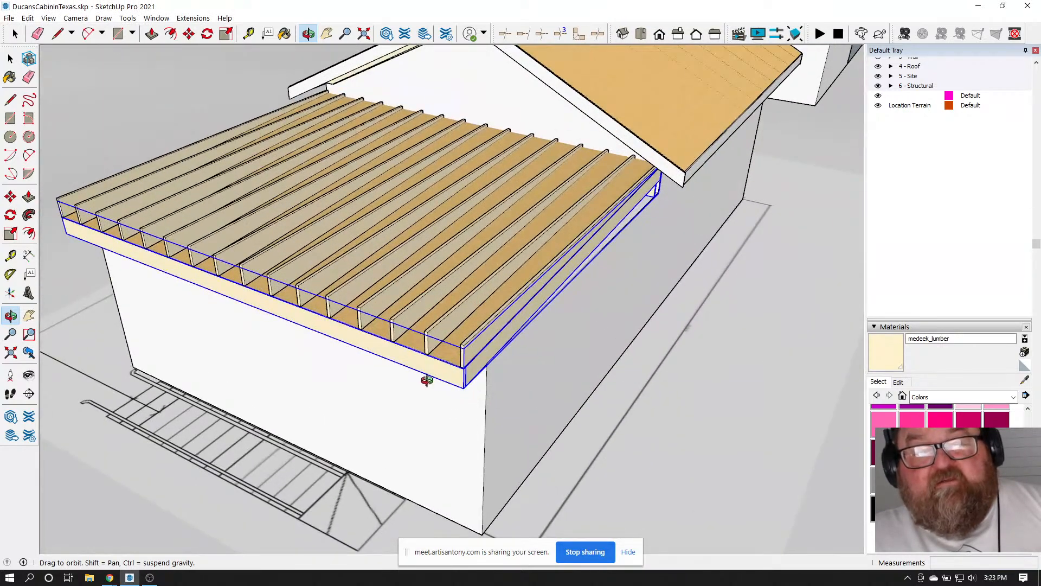
scroll(427, 381, up, 6)
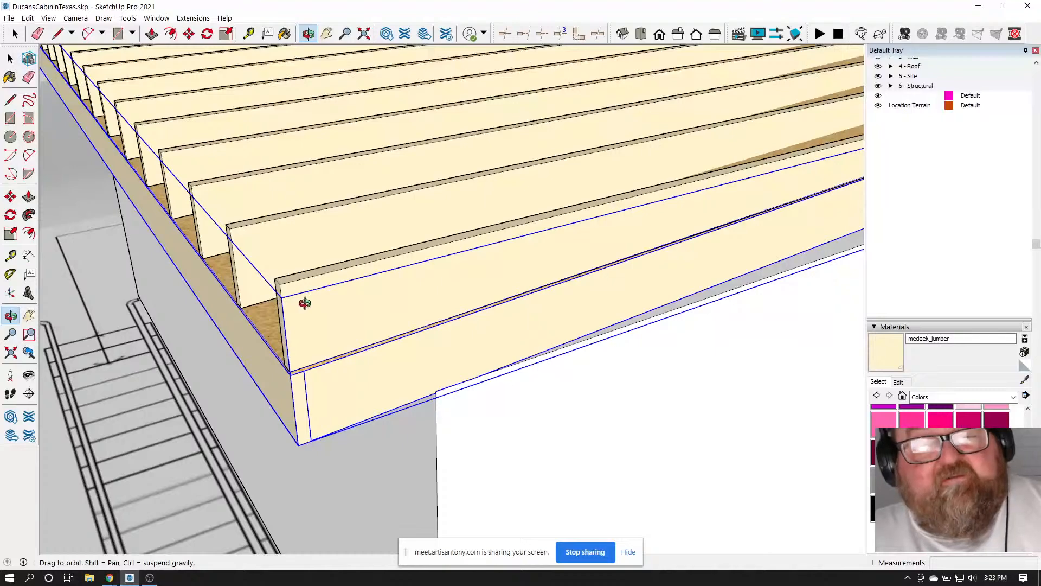
scroll(432, 283, down, 5)
scroll(456, 314, up, 4)
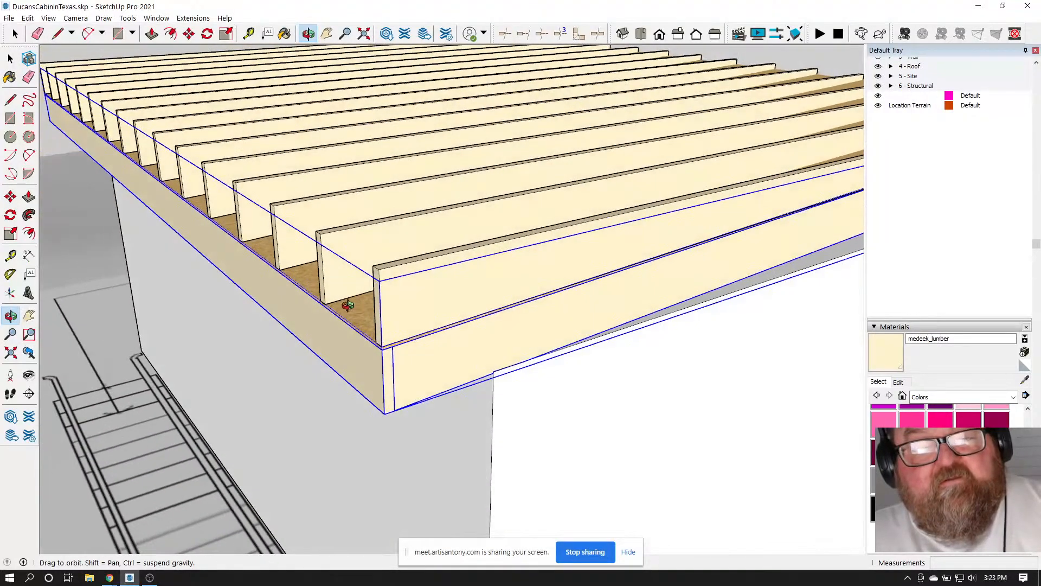
scroll(355, 304, up, 1)
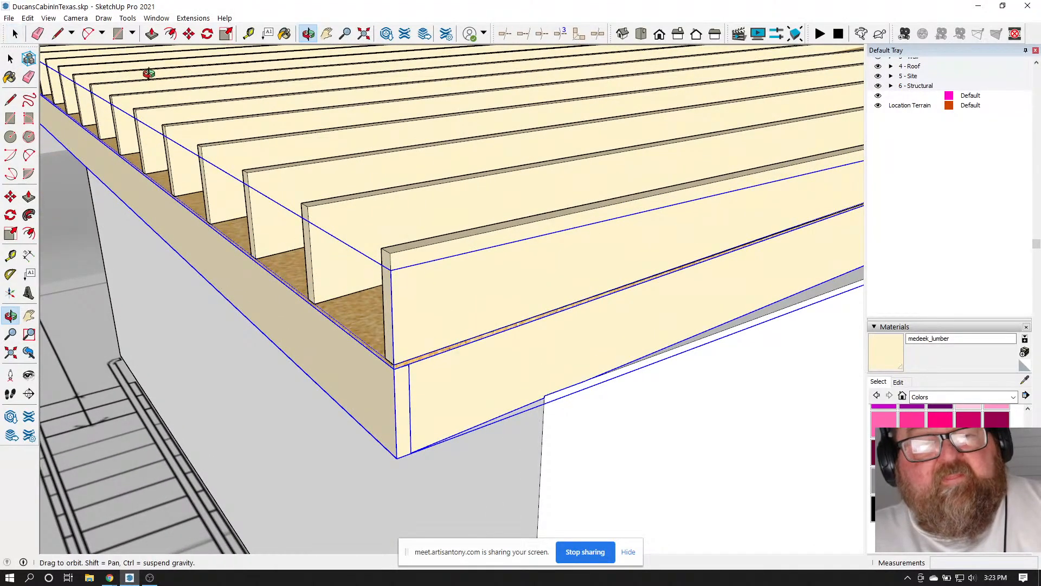
drag(417, 255, 419, 278)
click(10, 58)
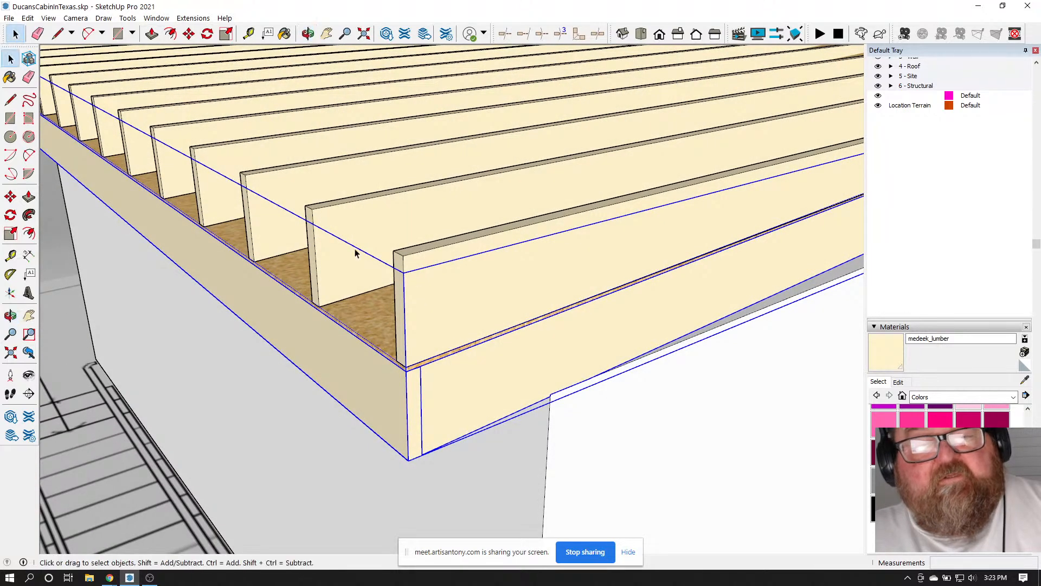
scroll(407, 297, up, 3)
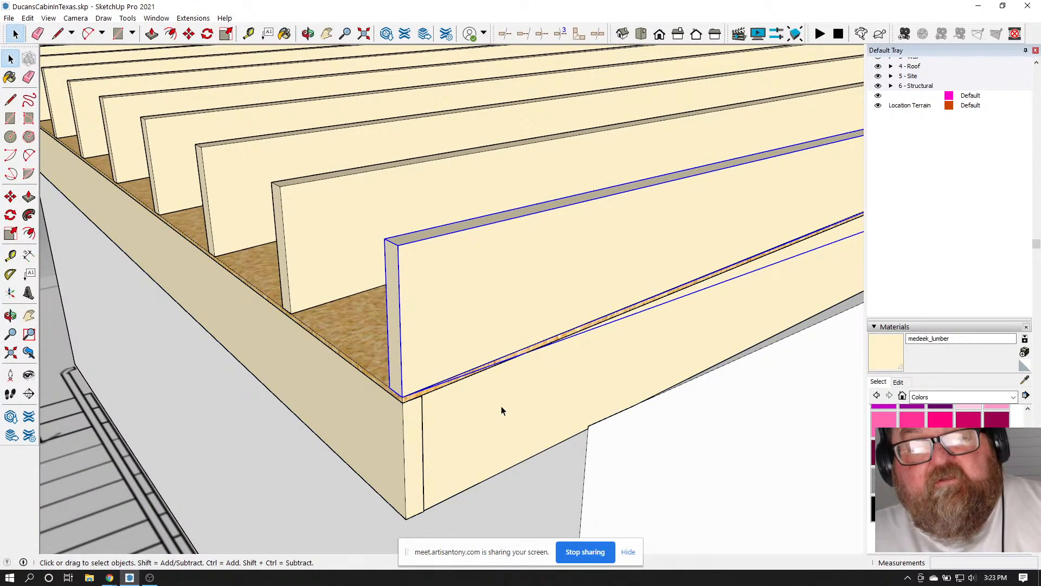
scroll(501, 410, down, 5)
click(308, 34)
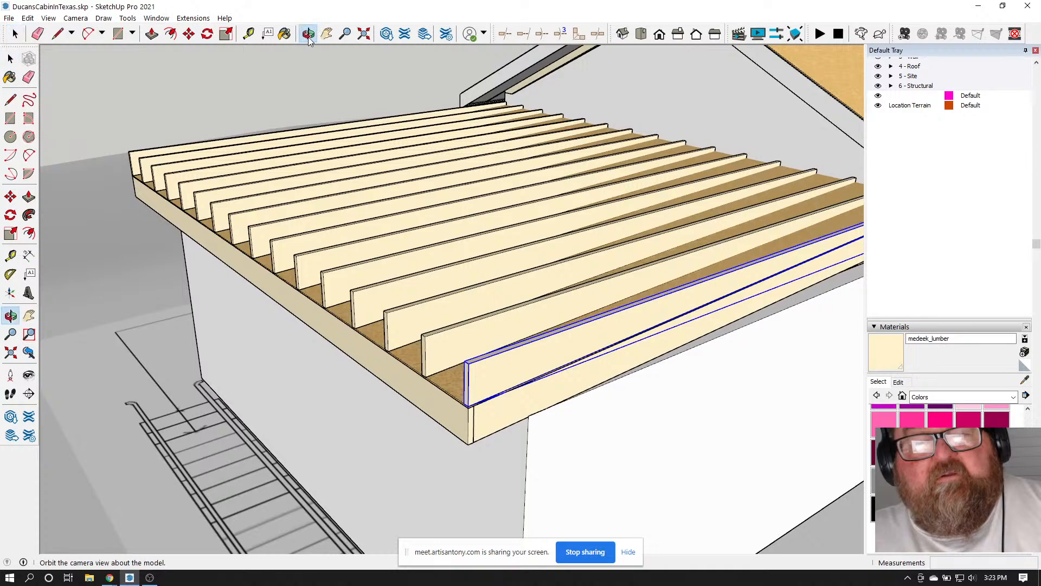
drag(210, 195, 494, 271)
drag(237, 324, 299, 359)
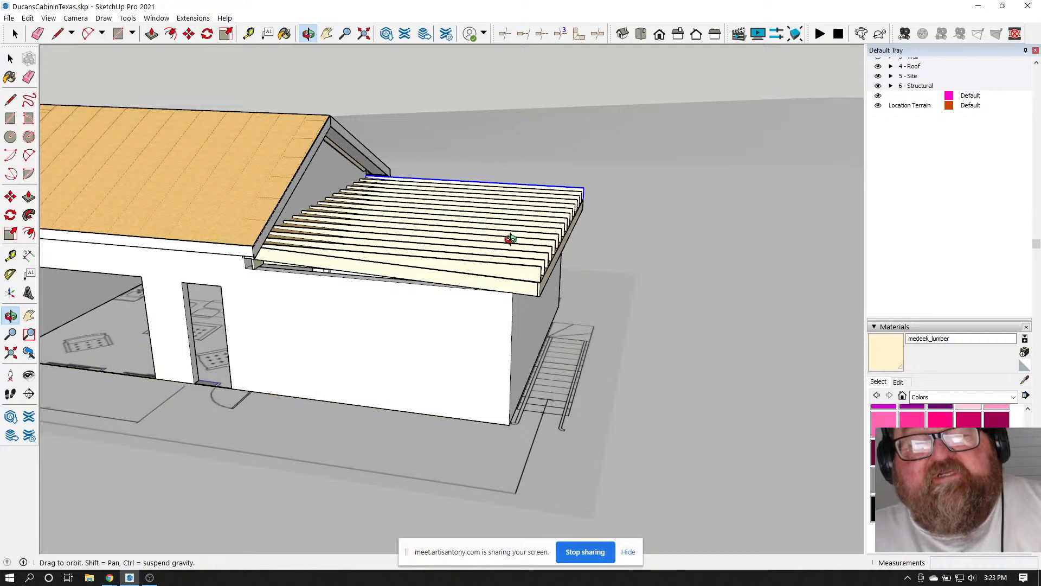
drag(544, 243, 363, 328)
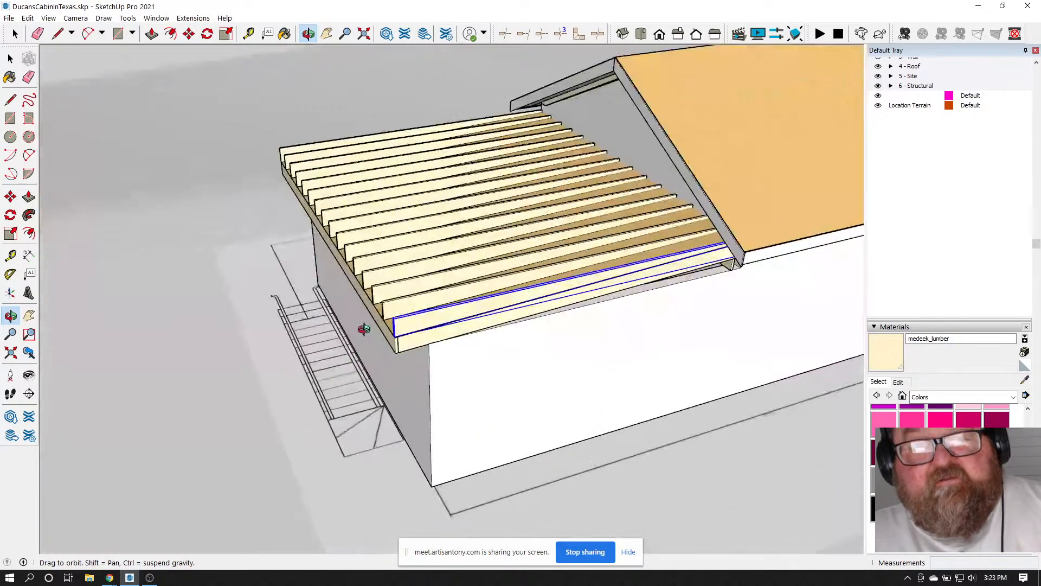
Open the end rafter for editing and place a guide 1.5 in inward from its overhanging end edge
scroll(423, 334, up, 3)
scroll(424, 333, up, 4)
key(space)
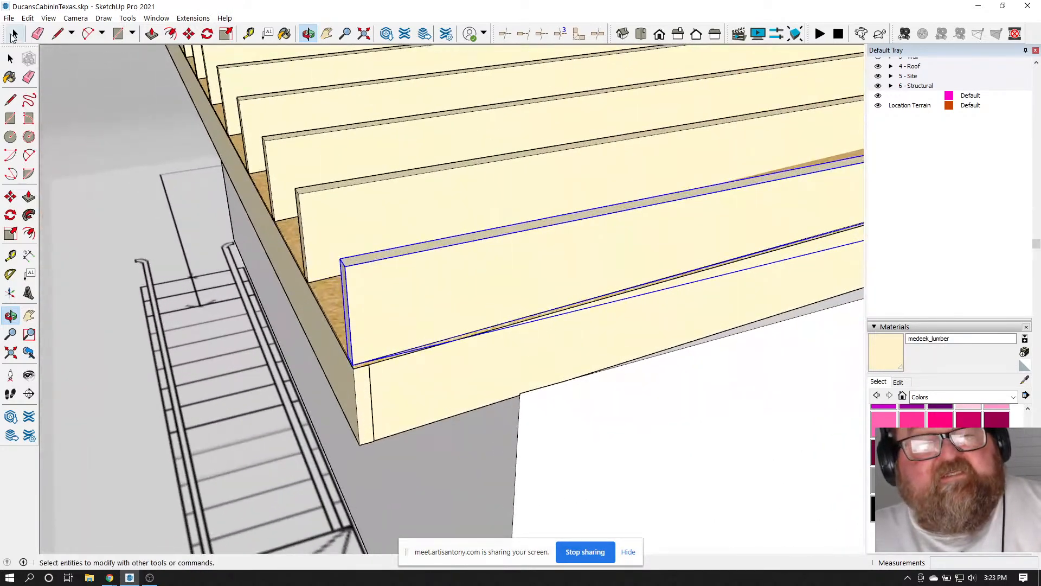
double_click(374, 299)
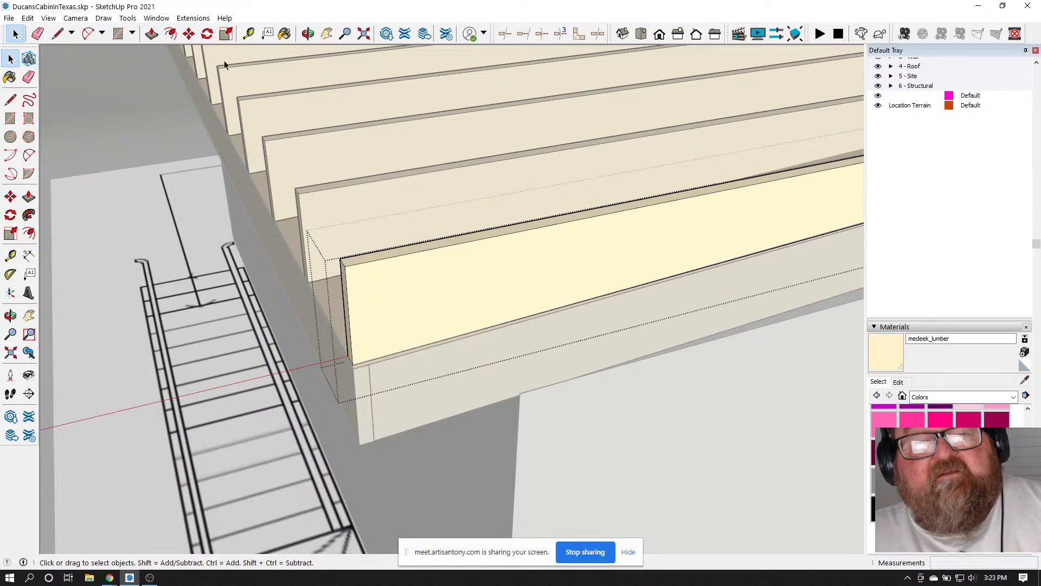
key(t)
scroll(369, 310, up, 2)
click(339, 347)
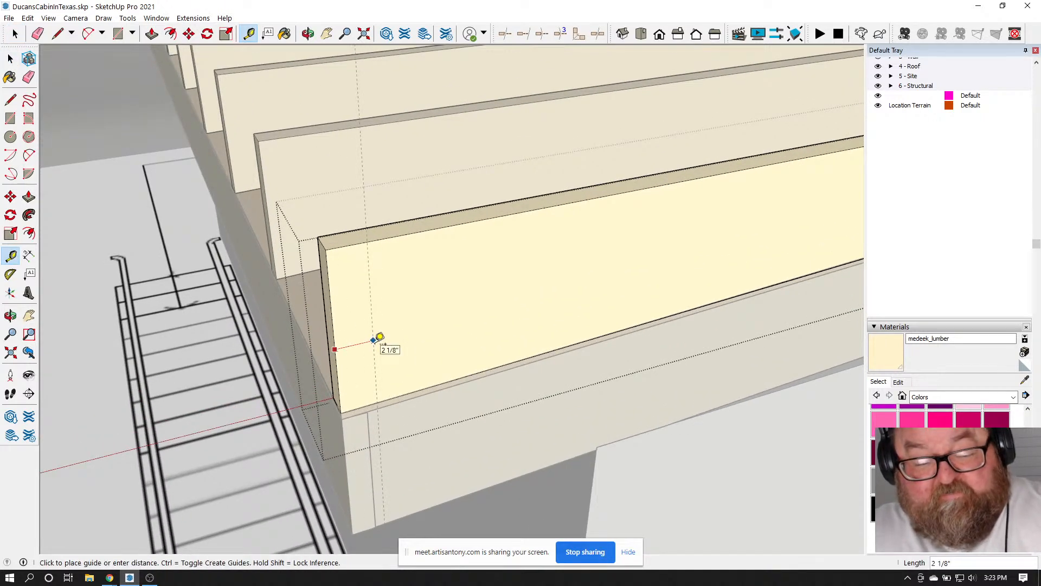
text(1.5)
key(Return)
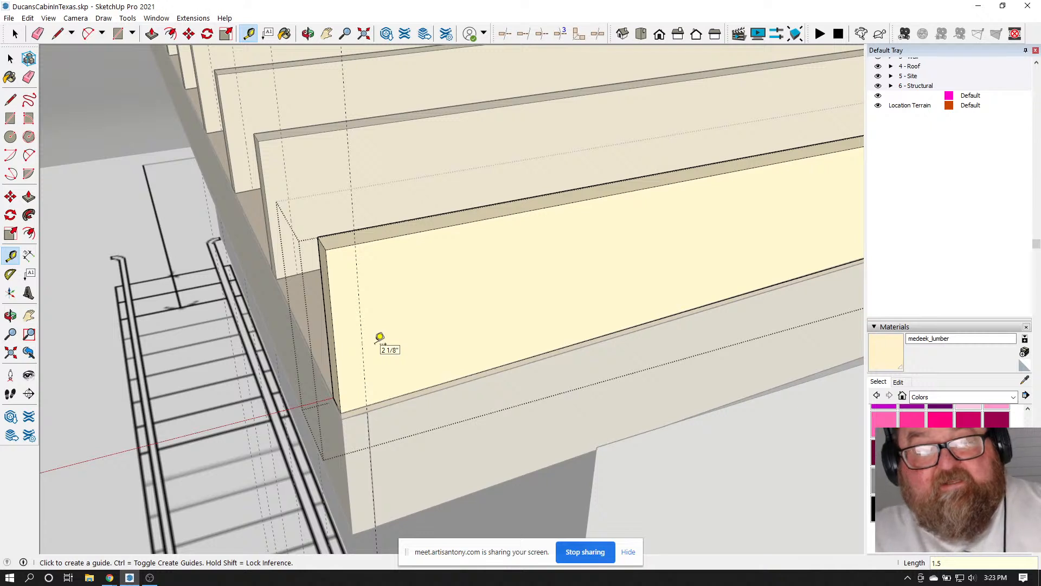
Draw a cut line along the guide on the rafter's side face and push the 1 1/2 in end piece away
click(57, 34)
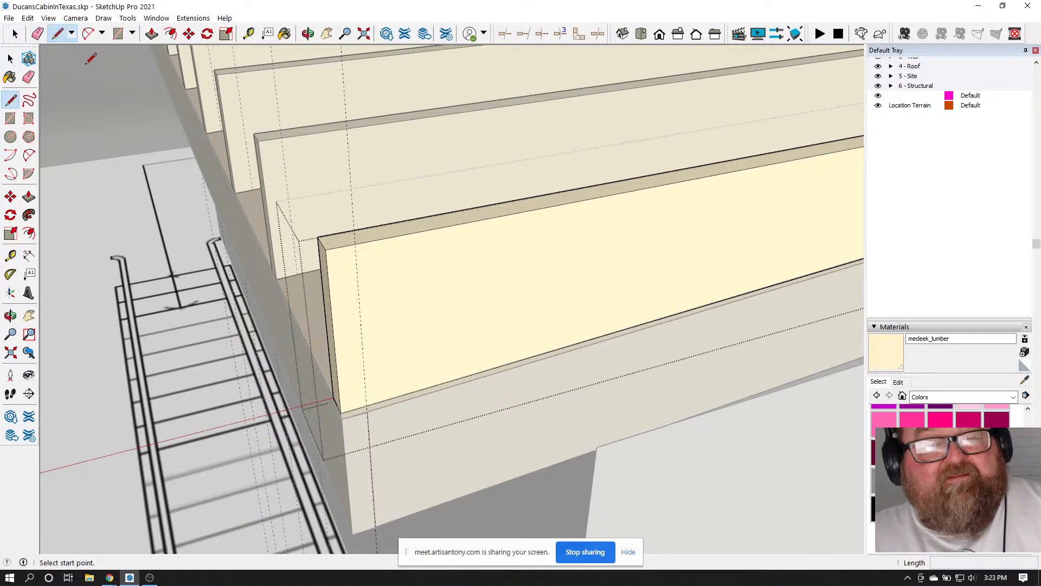
click(355, 244)
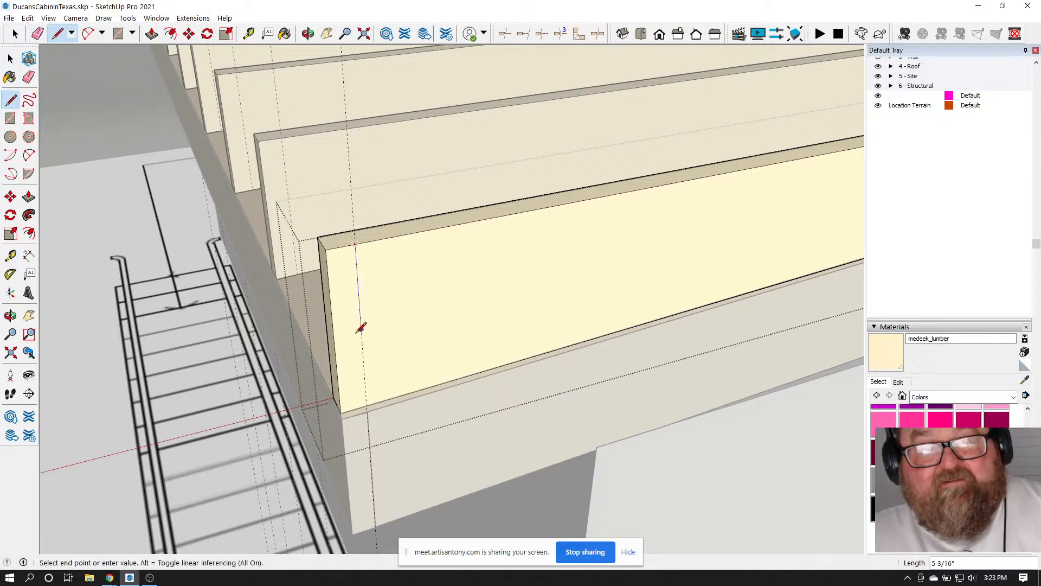
click(368, 405)
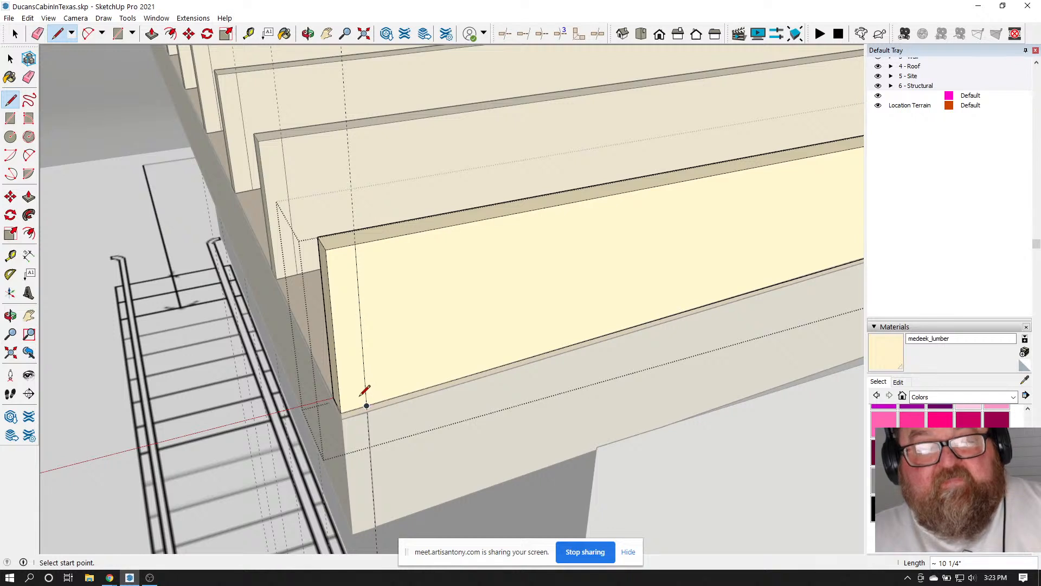
click(151, 34)
click(336, 280)
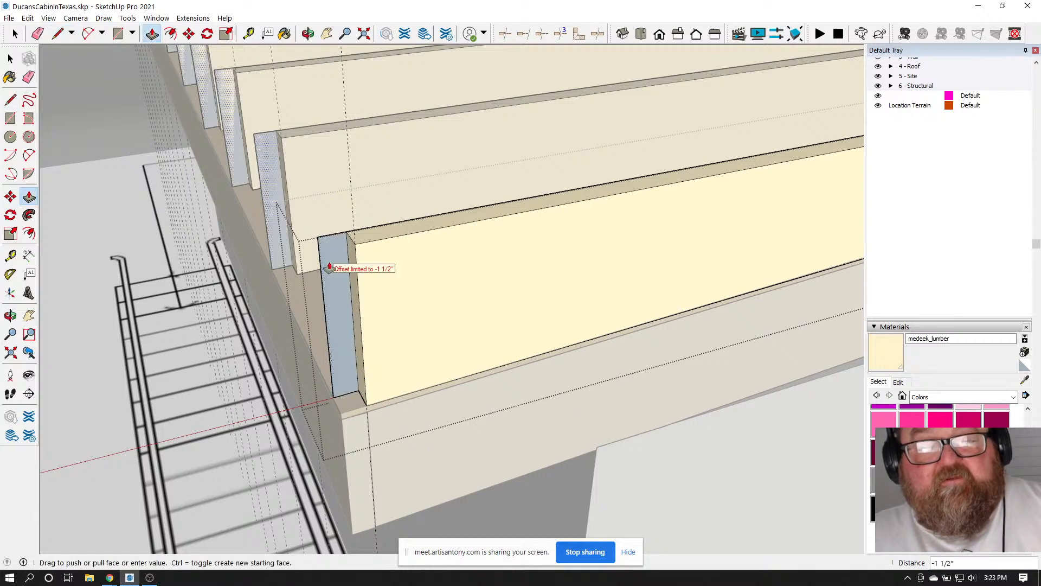
click(325, 260)
Leave the rafter's editing and place a guide 7.25 in below the top edge of the end rafter's overhanging face
key(e)
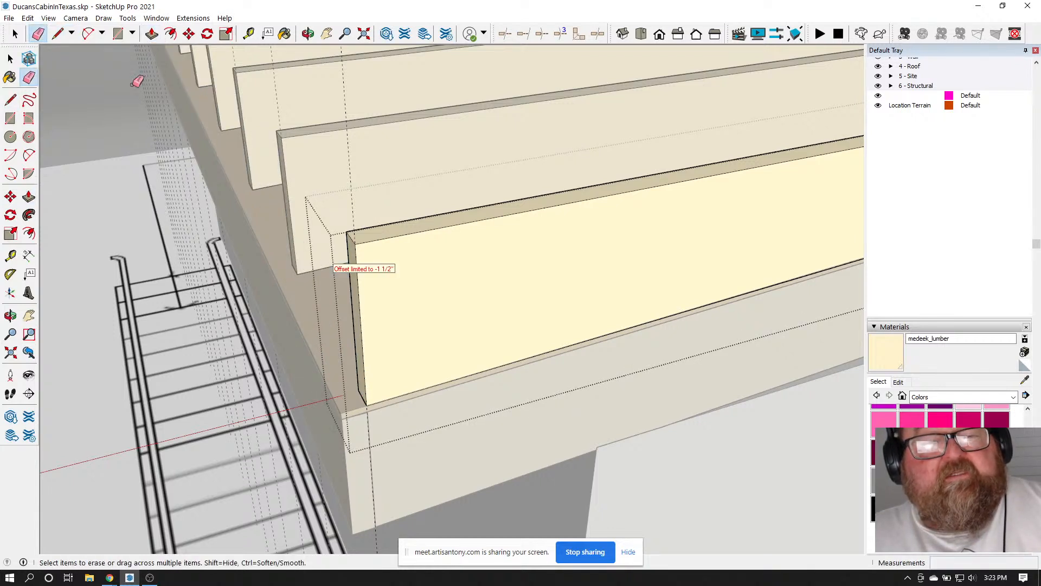
scroll(433, 260, down, 3)
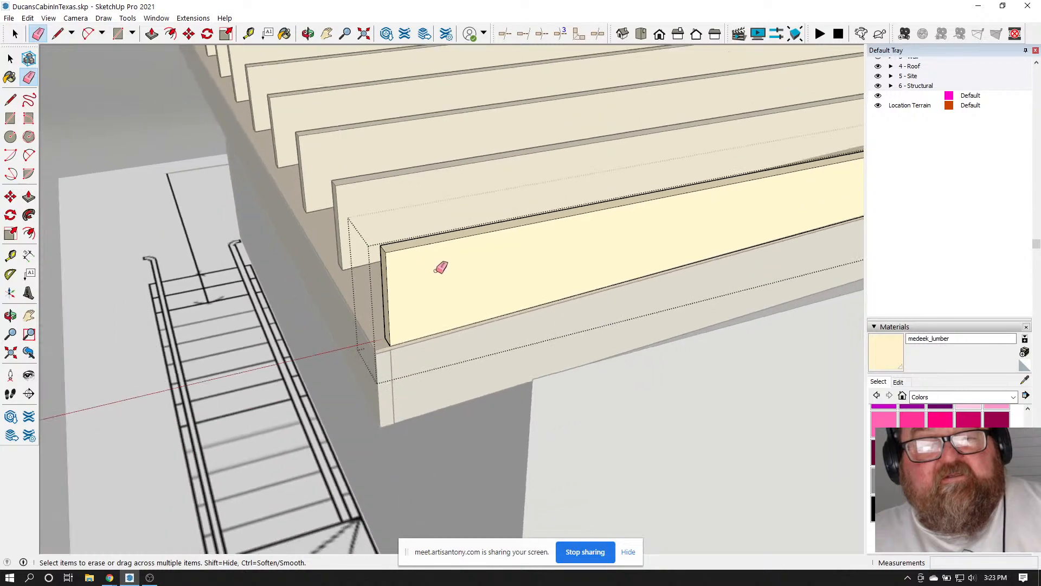
click(15, 34)
scroll(232, 204, down, 4)
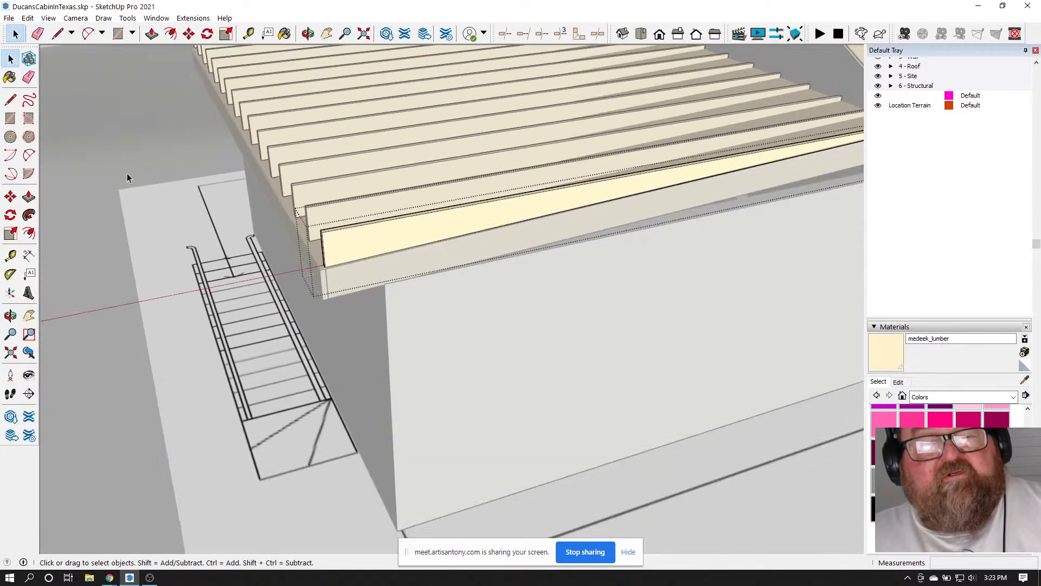
middle_drag(127, 173, 134, 170)
click(308, 33)
scroll(421, 262, up, 10)
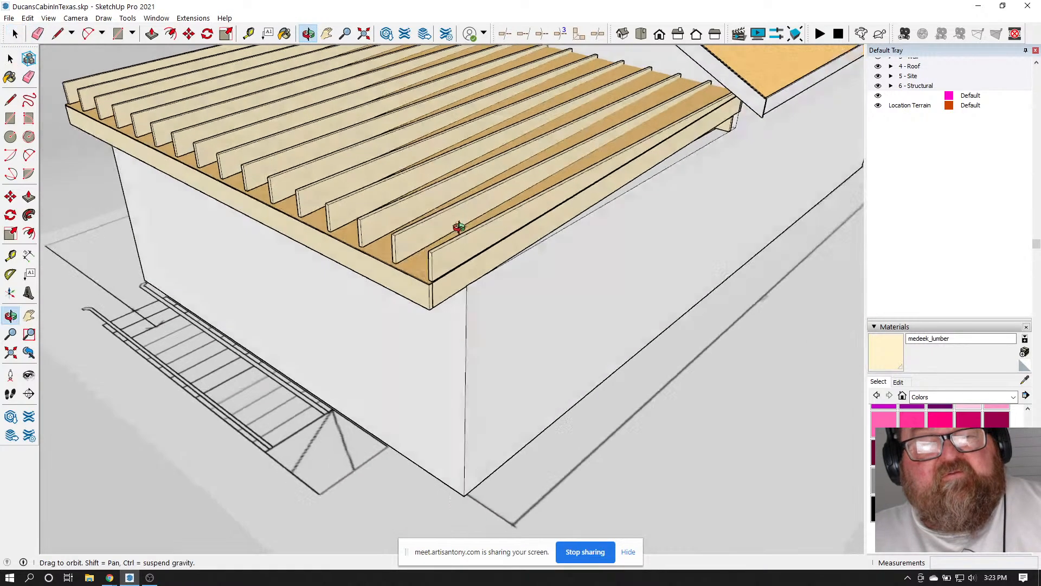
drag(412, 256, 303, 176)
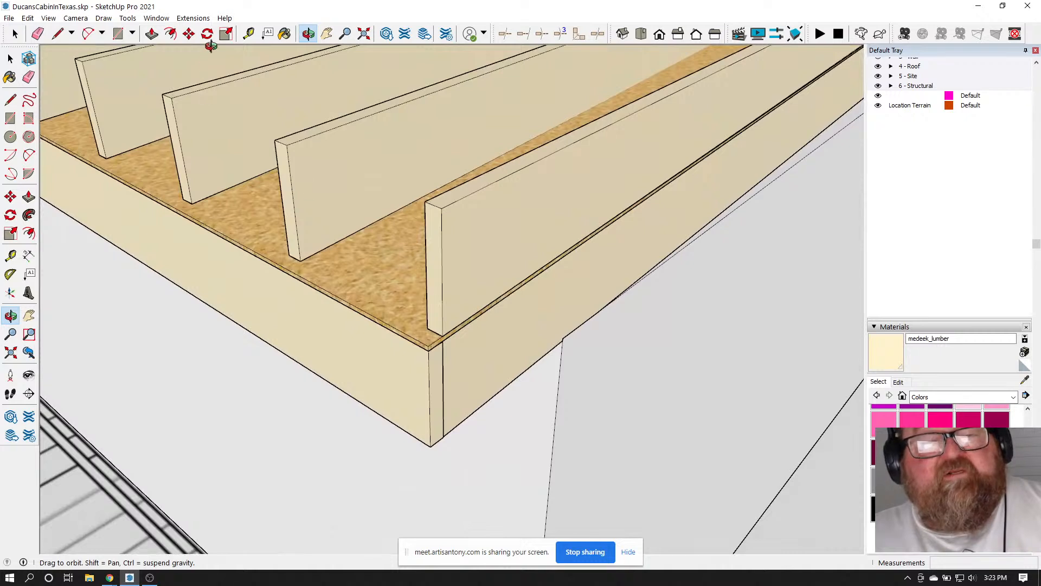
click(249, 34)
scroll(466, 211, up, 5)
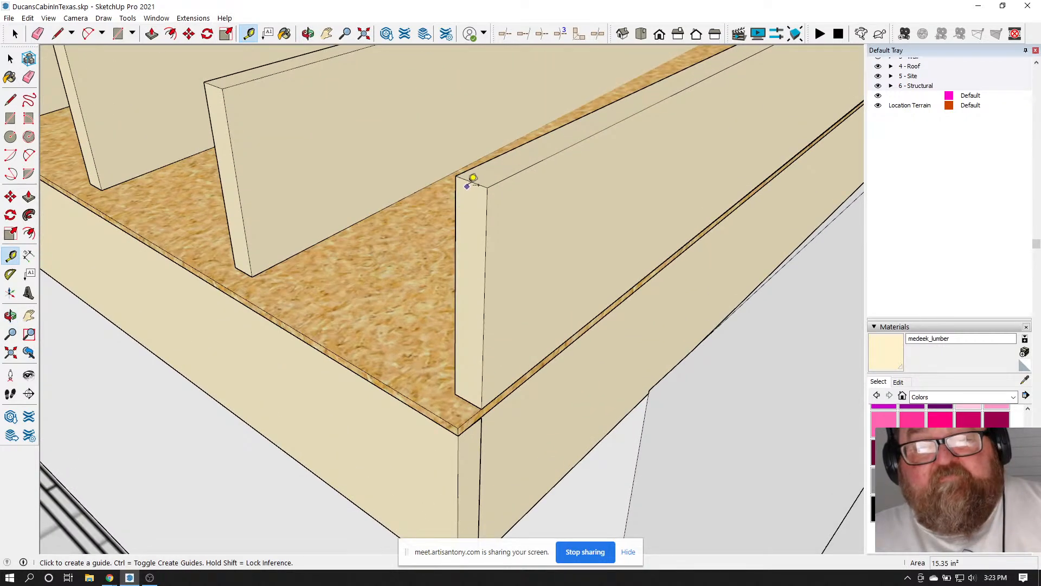
click(474, 177)
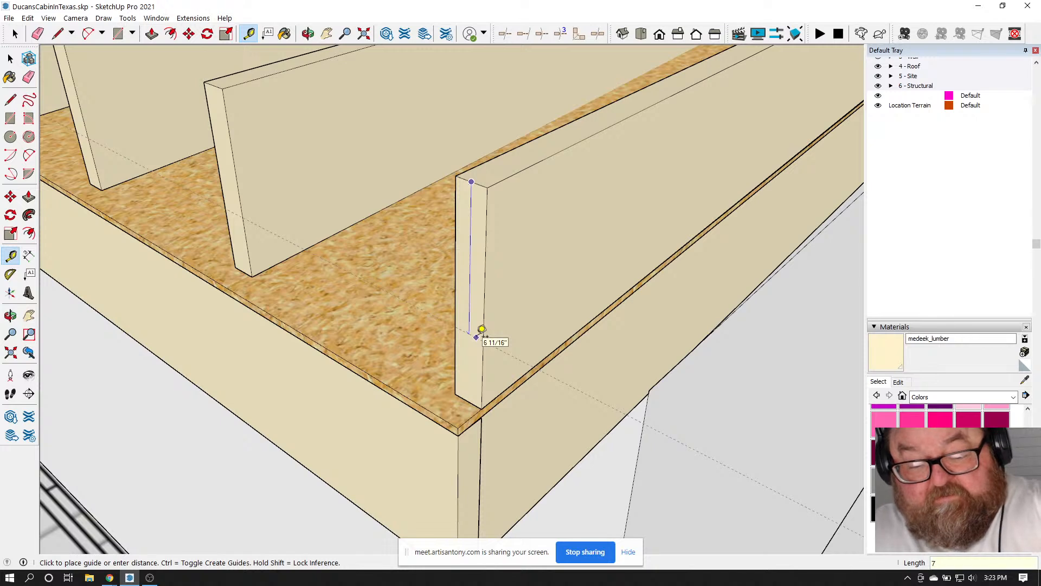
text(7.25)
key(Return)
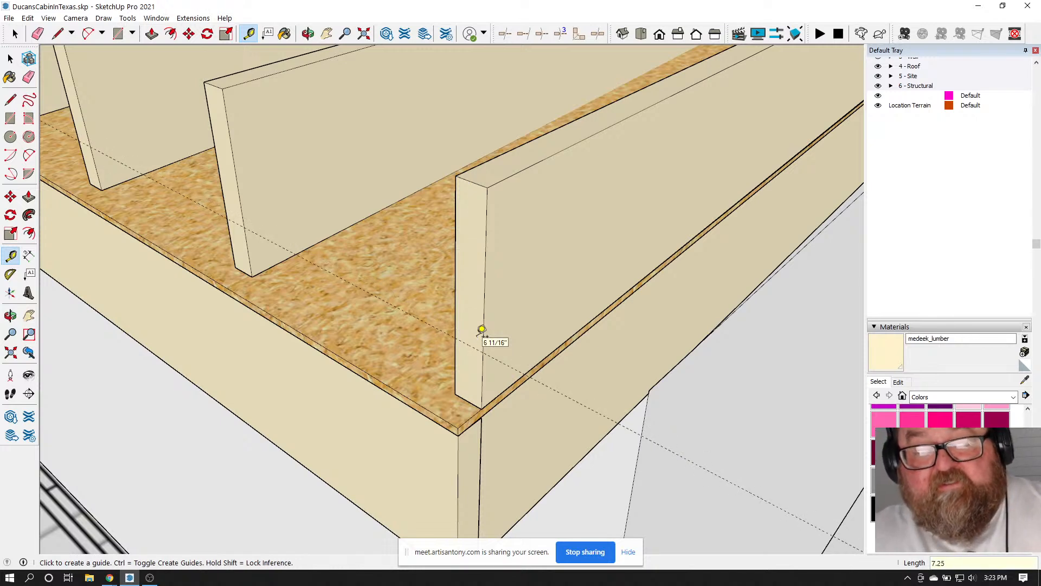
Draw a rectangle across all the upper rafters' ends, from the near rafter's top corner to the guide at the far rafter
click(58, 34)
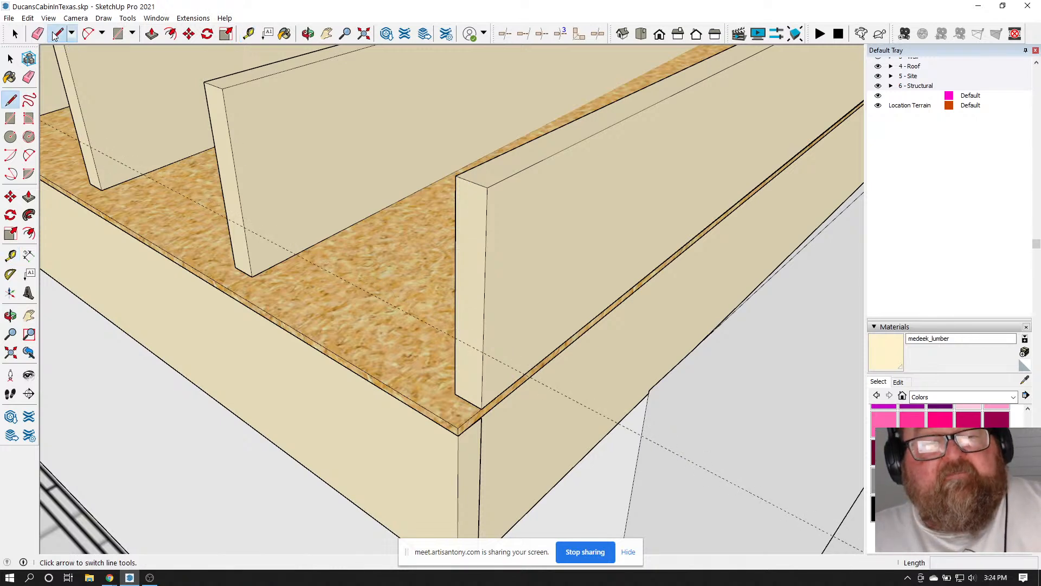
click(118, 34)
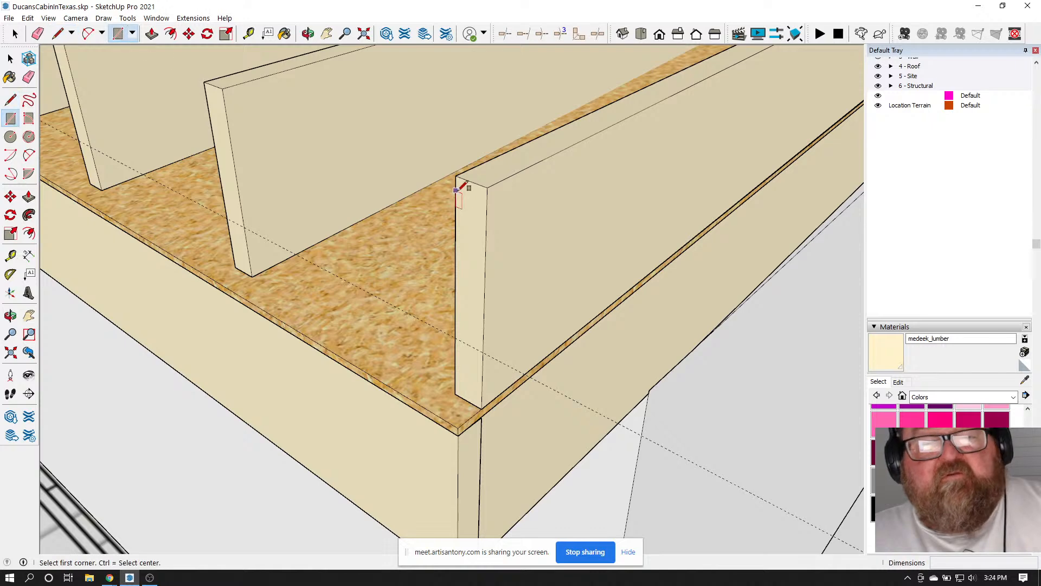
click(488, 186)
scroll(580, 315, down, 6)
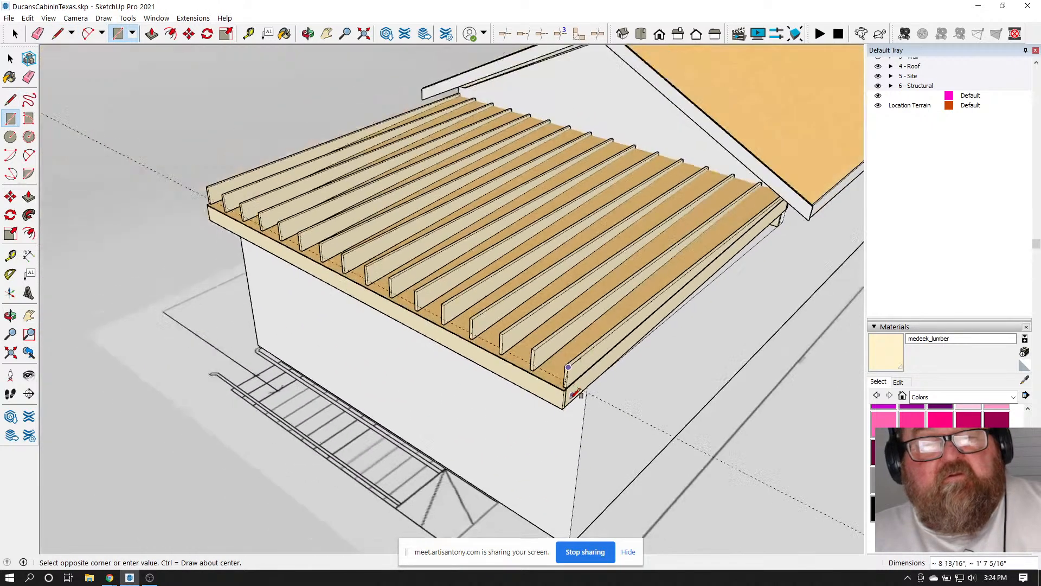
scroll(179, 186, up, 5)
scroll(179, 186, up, 3)
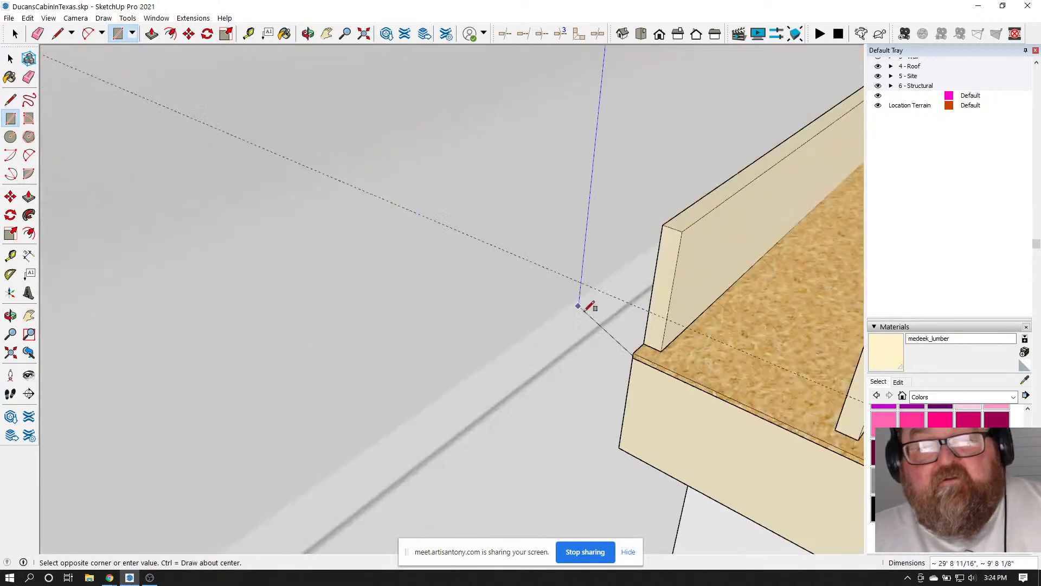
click(653, 307)
Push/pull the rectangle 1 1/2 in outward into a board along the rafter ends and erase the guide
click(151, 34)
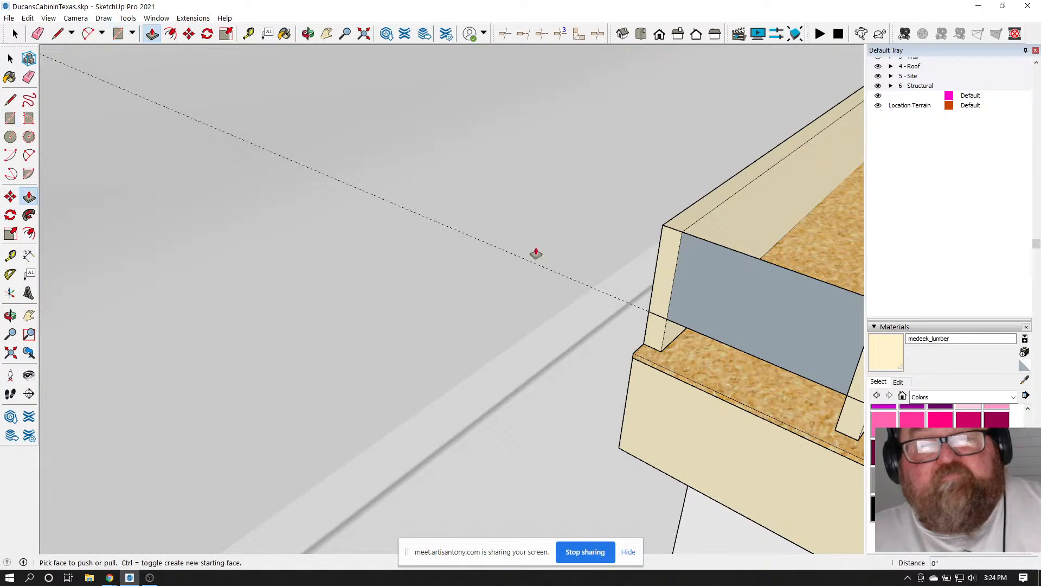
click(689, 298)
click(689, 297)
scroll(205, 177, down, 5)
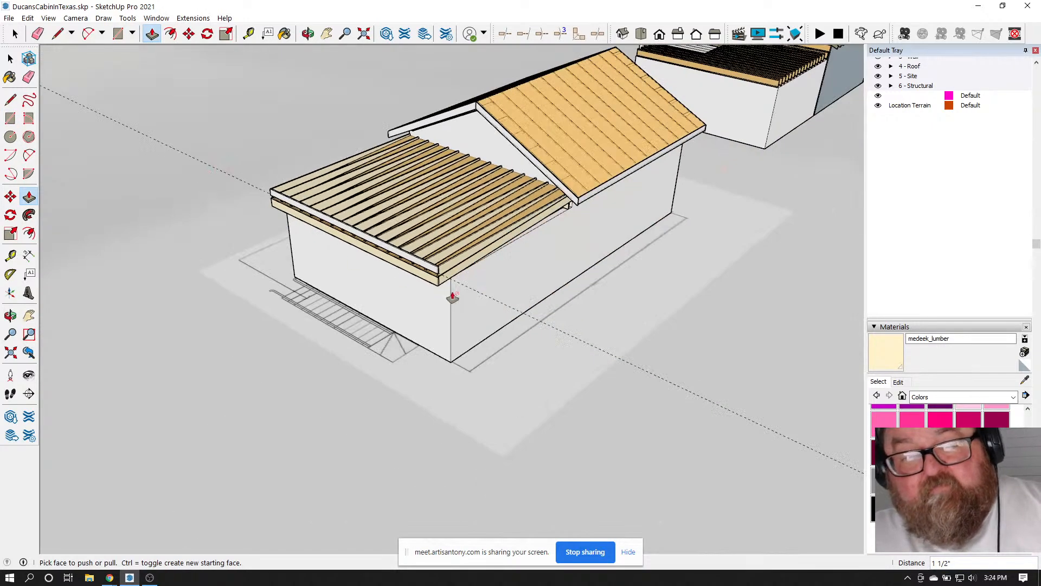
scroll(455, 276, up, 5)
scroll(396, 252, down, 2)
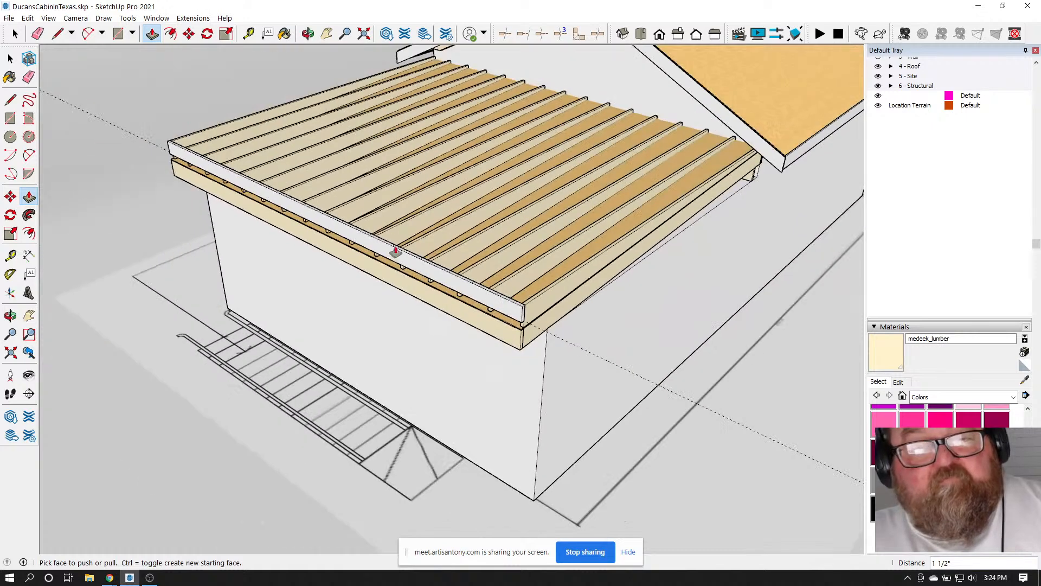
key(e)
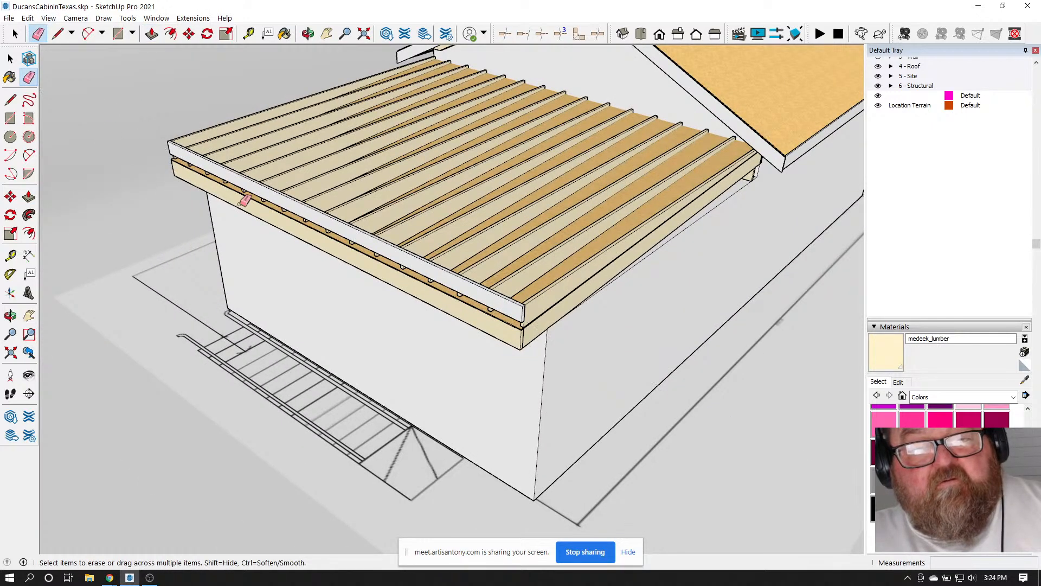
scroll(519, 320, up, 3)
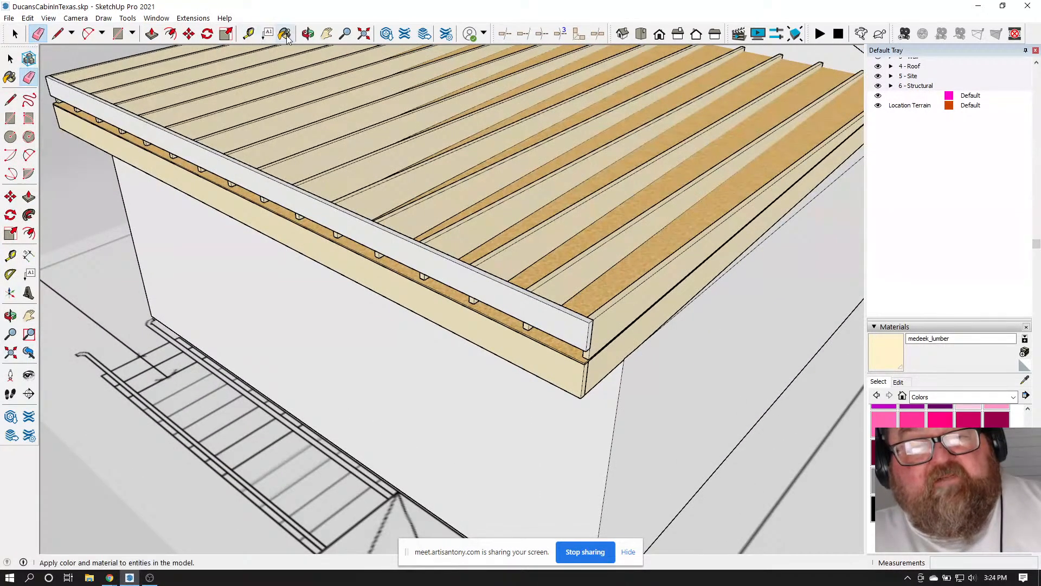
Examine the gap under the new board at the building's corner and measure down from its lower edge beside a rafter
click(308, 34)
mouse_move(412, 206)
mouse_down()
mouse_move(431, 228)
mouse_move(418, 203)
mouse_up()
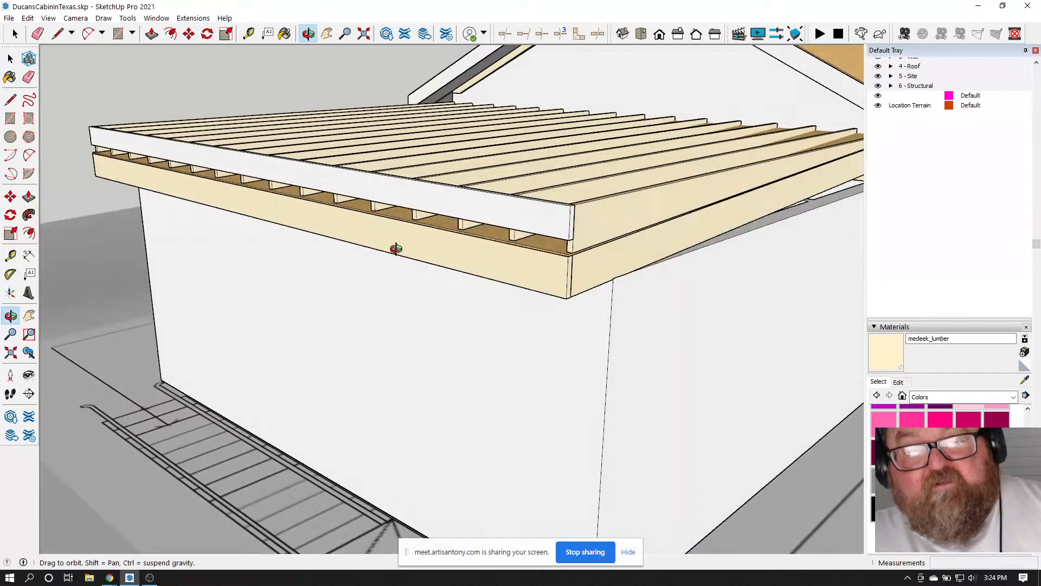
scroll(481, 288, up, 6)
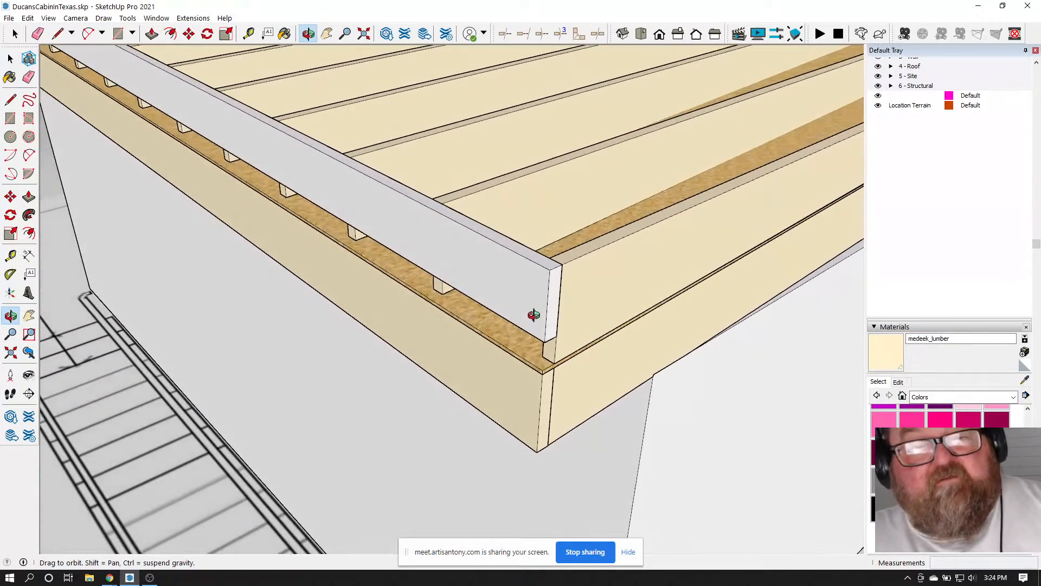
drag(337, 135, 512, 244)
scroll(512, 244, up, 2)
click(248, 34)
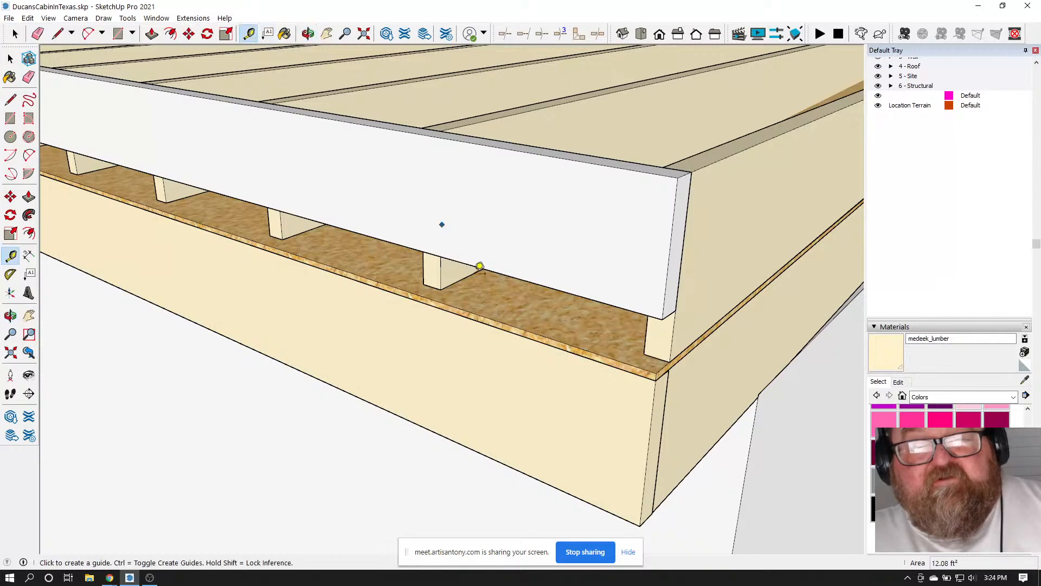
scroll(483, 266, up, 3)
click(485, 261)
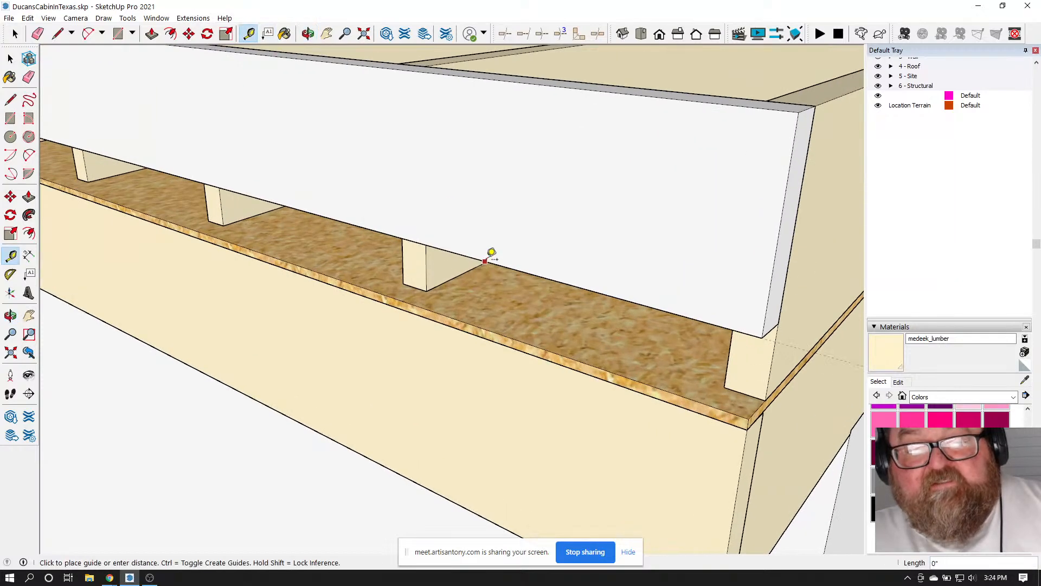
click(485, 328)
scroll(478, 352, down, 5)
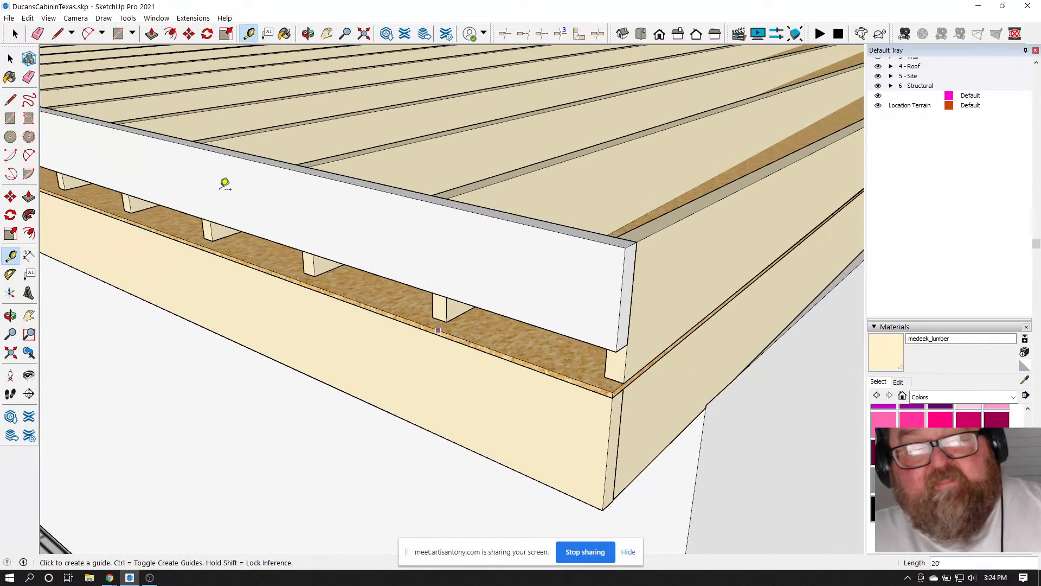
Make the whole end board a group and paint it with the medeek_lumber material
click(15, 34)
click(496, 290)
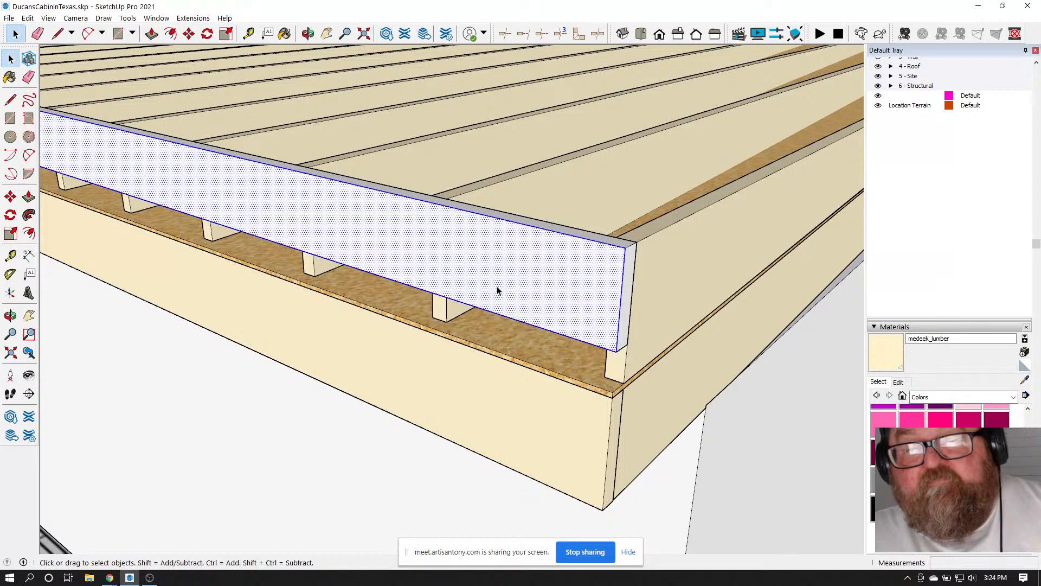
right_click(498, 290)
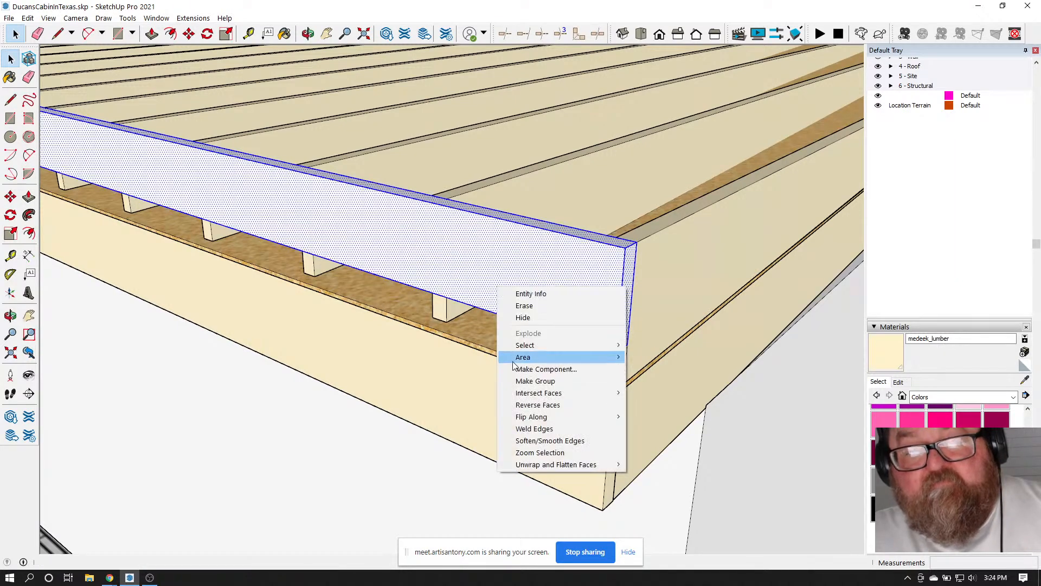
click(516, 379)
click(284, 34)
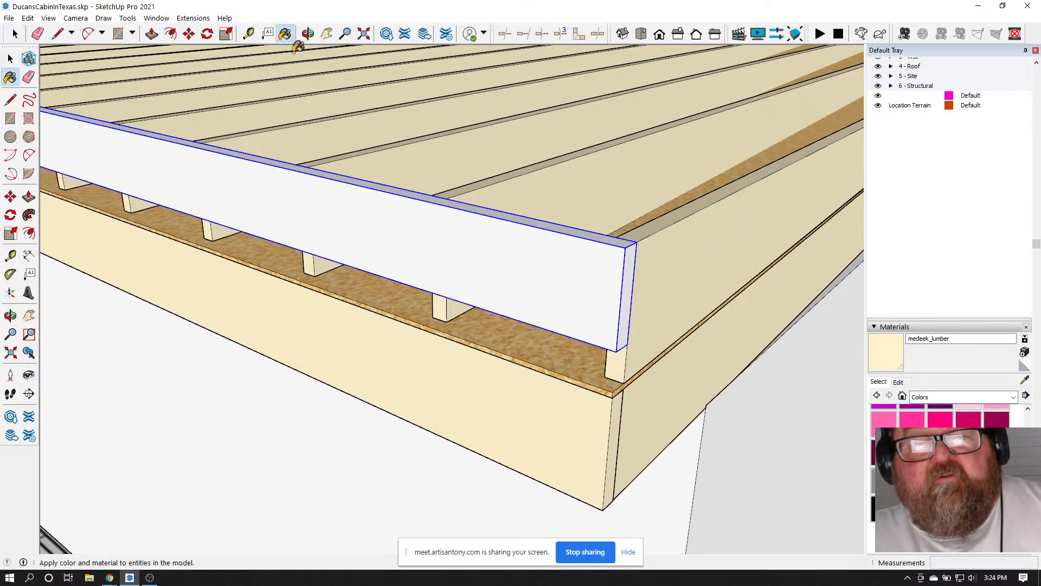
click(370, 206)
mouse_move(570, 382)
middle_down()
mouse_move(572, 396)
mouse_move(623, 391)
middle_up()
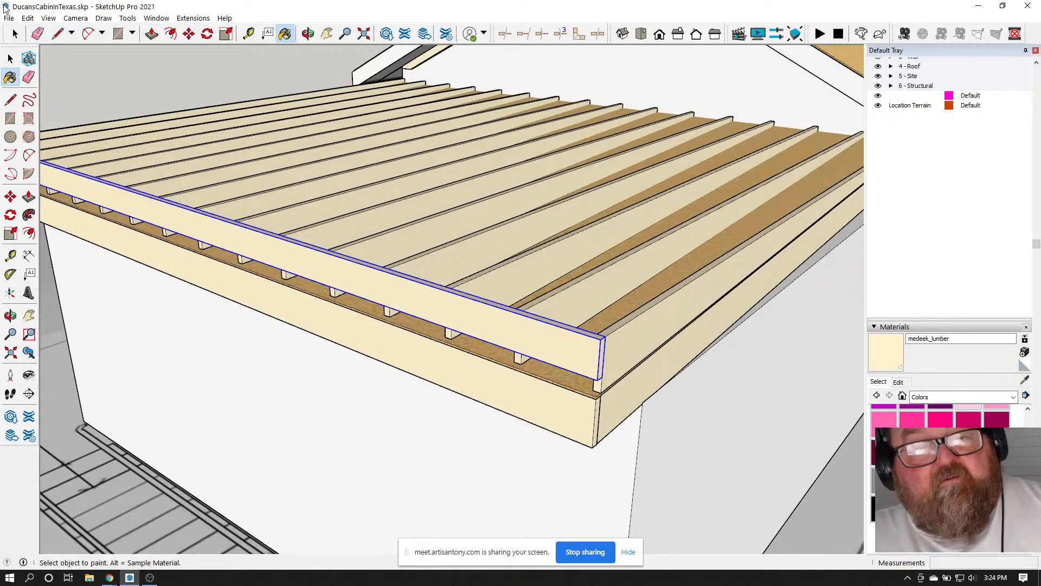
click(15, 34)
mouse_move(256, 179)
middle_down()
mouse_move(471, 293)
mouse_move(279, 72)
middle_up()
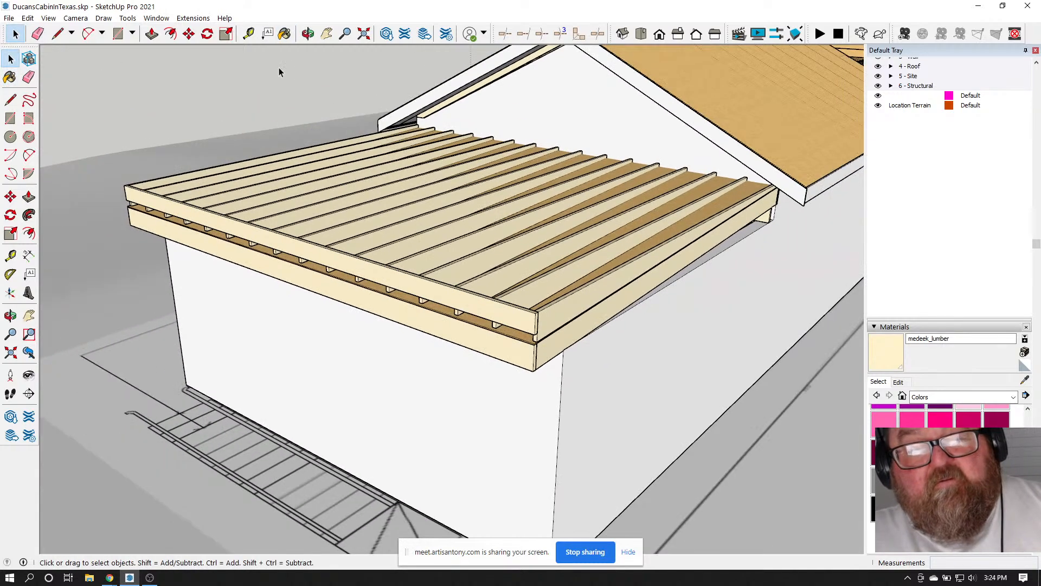
click(308, 33)
drag(301, 304, 487, 358)
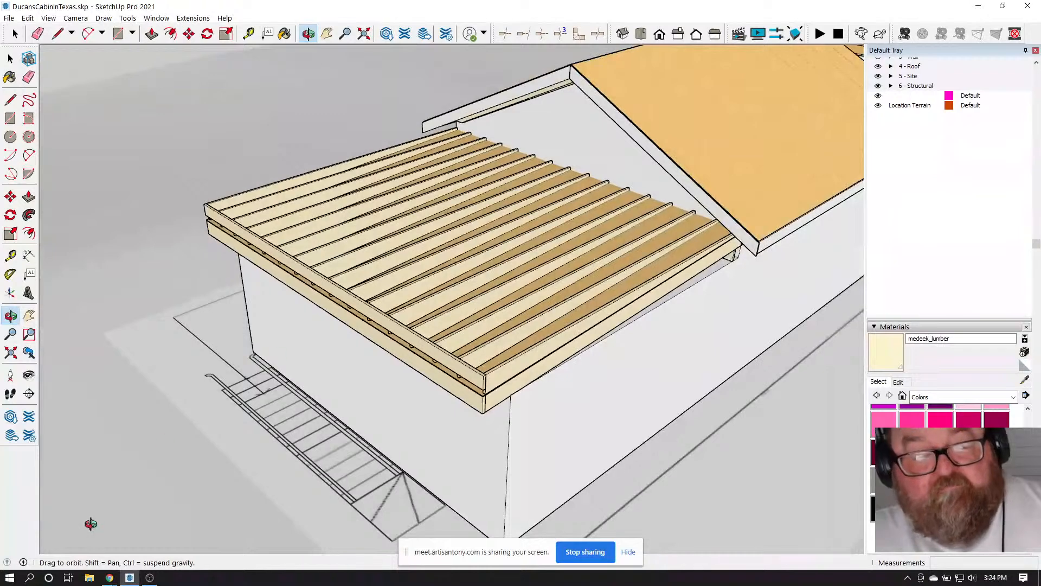
Switch to YouTube Studio to read the live stream's chat, then return to the SketchUp model
click(110, 579)
click(81, 502)
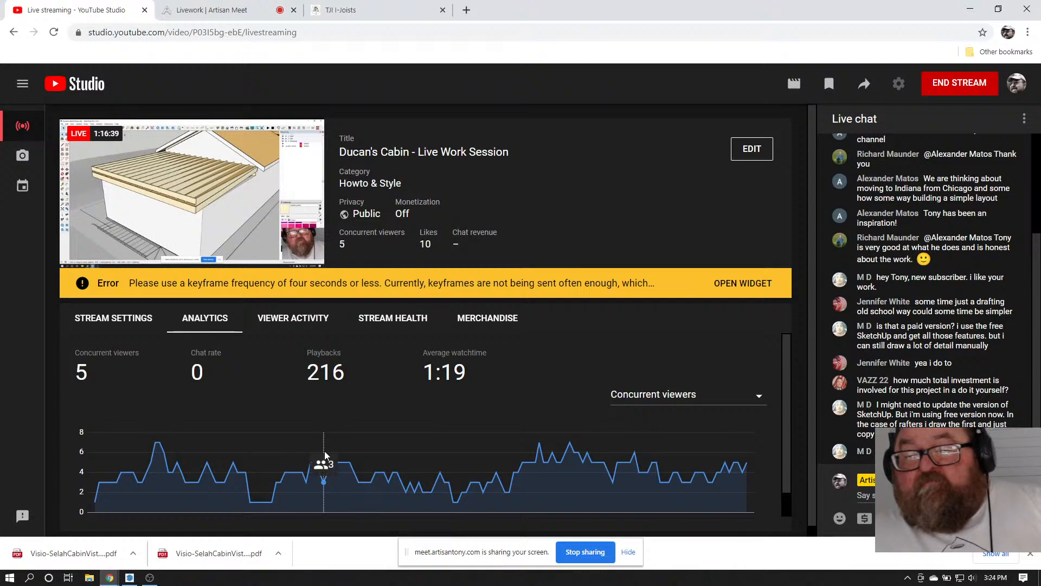
click(140, 557)
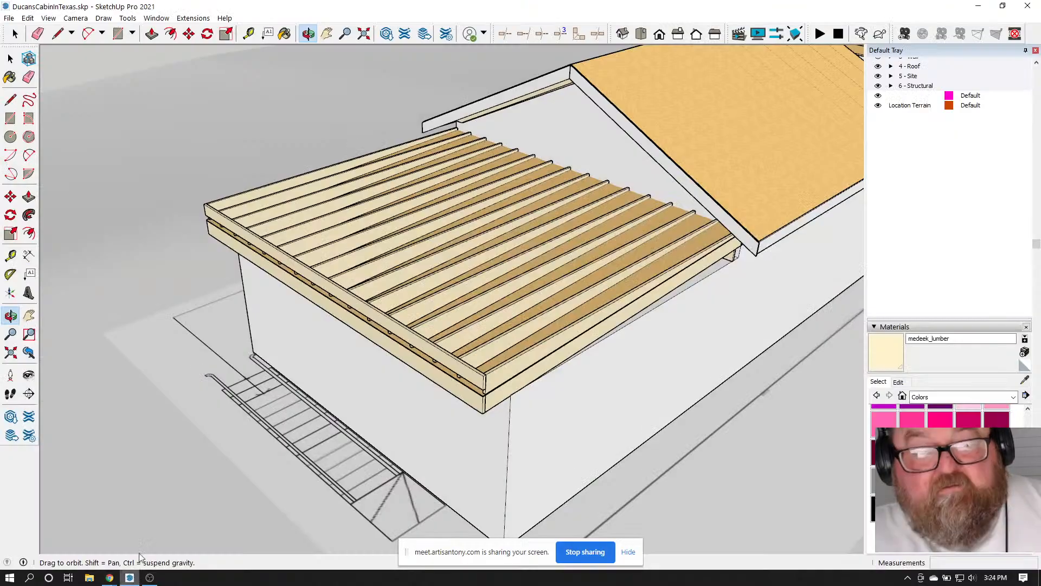
Examine the shed roof framing from the side and compare it with the roof framing of the other building model
drag(311, 243, 325, 302)
drag(312, 300, 583, 331)
scroll(417, 359, up, 5)
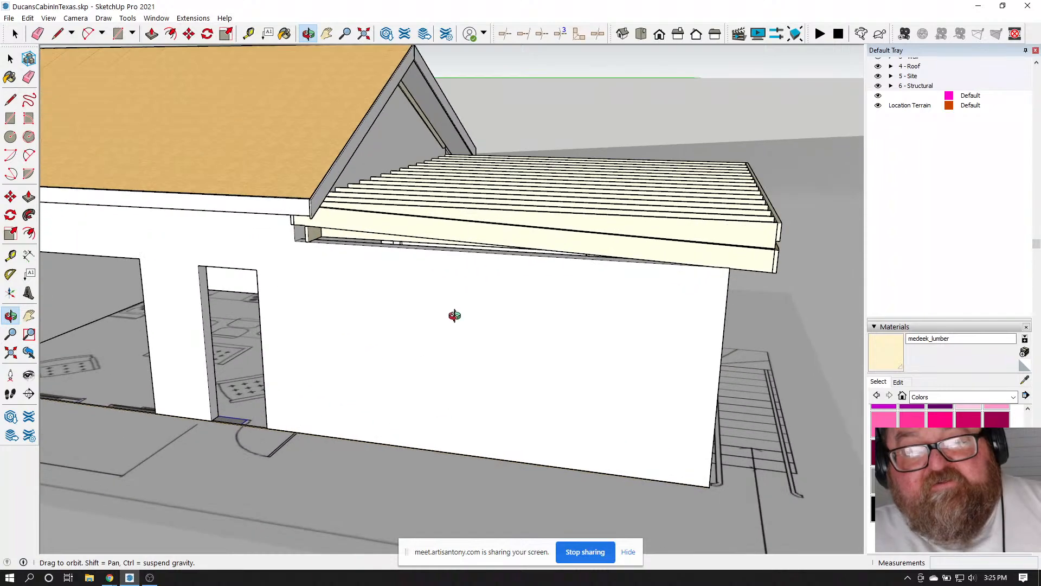
scroll(646, 395, down, 8)
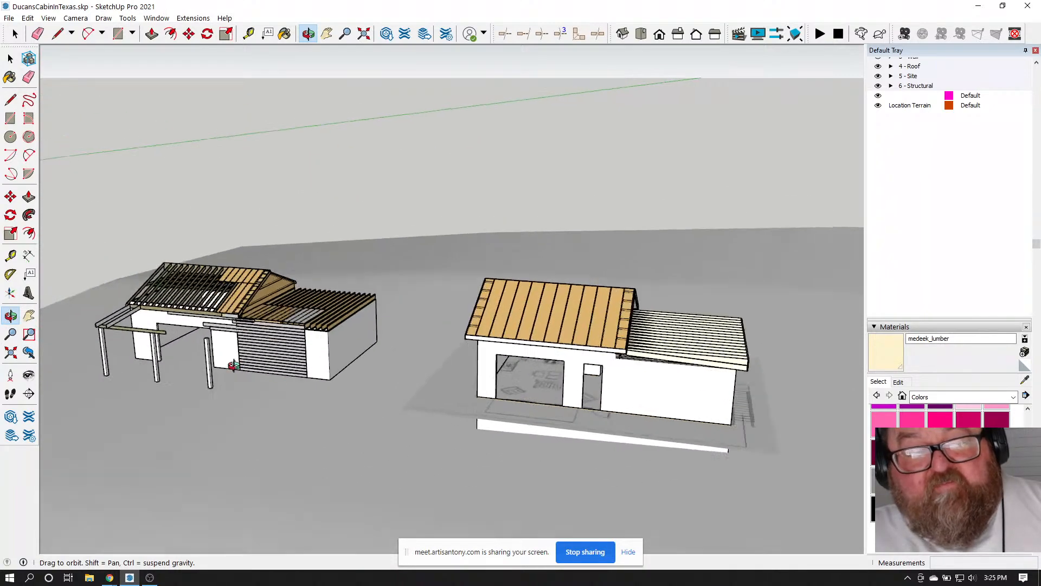
scroll(258, 349, up, 6)
scroll(259, 349, up, 2)
drag(324, 336, 392, 258)
scroll(391, 209, up, 4)
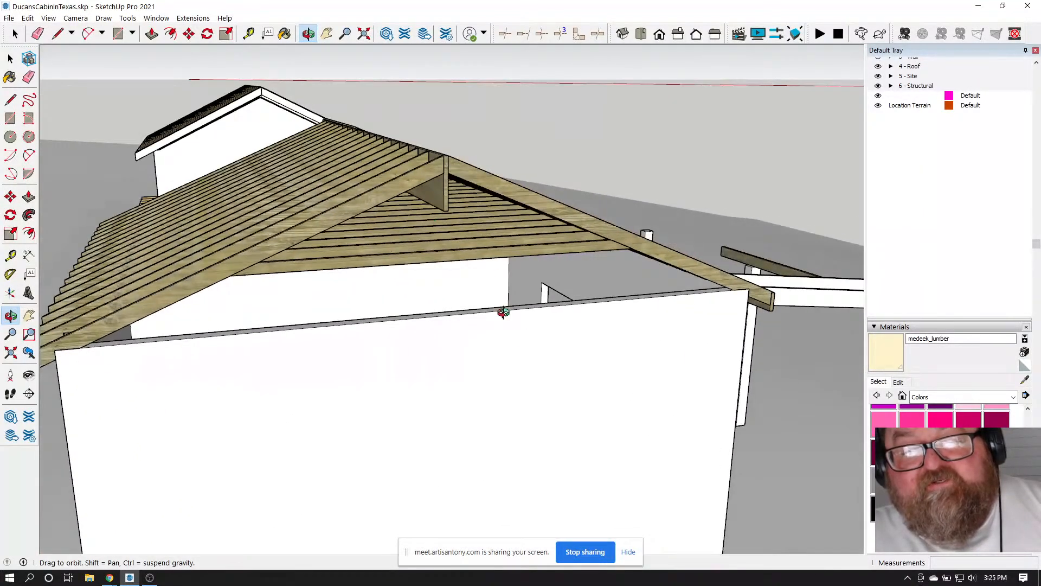
drag(503, 313, 693, 316)
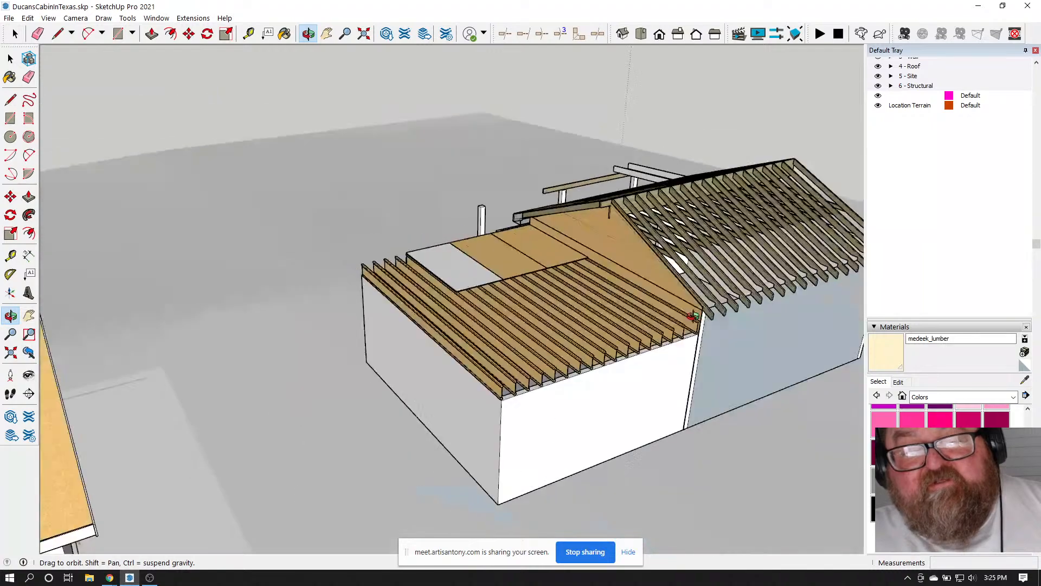
scroll(693, 316, down, 6)
drag(361, 390, 526, 315)
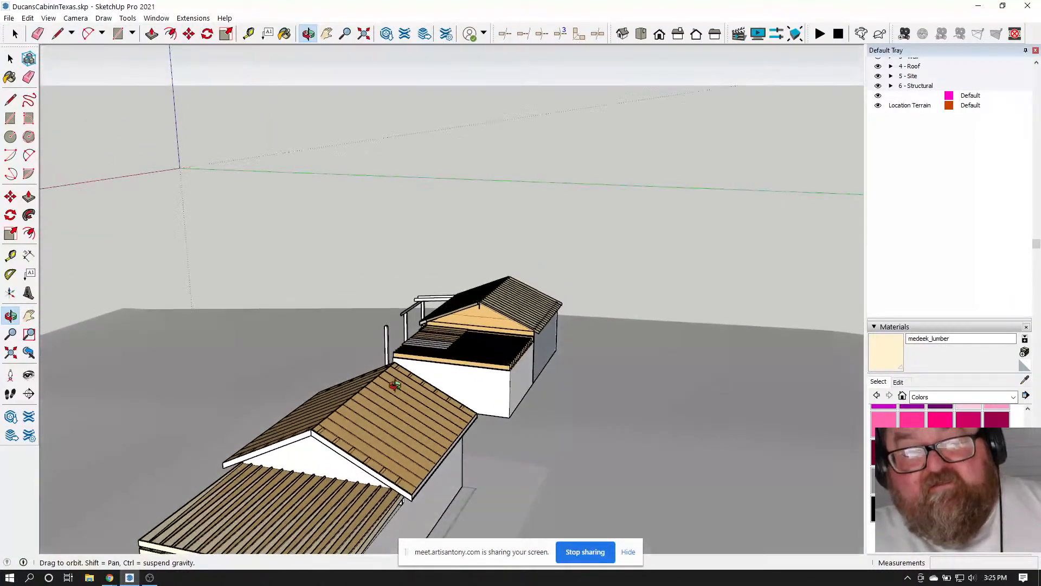
Select the floor plan image under the building and add a tag named 2D Plan inside the 2 - Floor tag folder
scroll(395, 385, down, 2)
drag(412, 413, 544, 421)
scroll(454, 400, down, 3)
scroll(474, 488, up, 6)
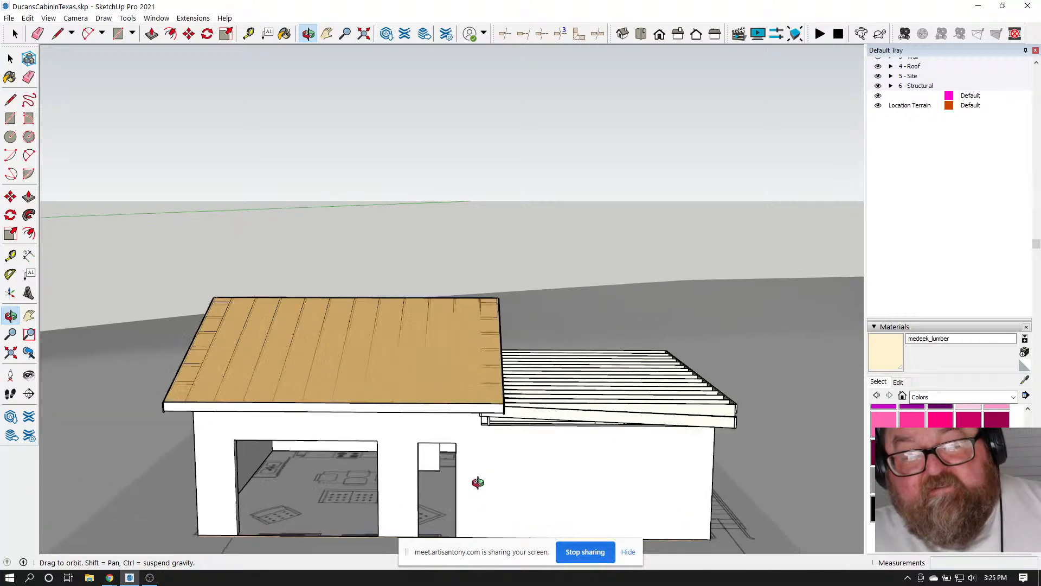
drag(478, 482, 558, 405)
scroll(537, 372, down, 2)
click(16, 34)
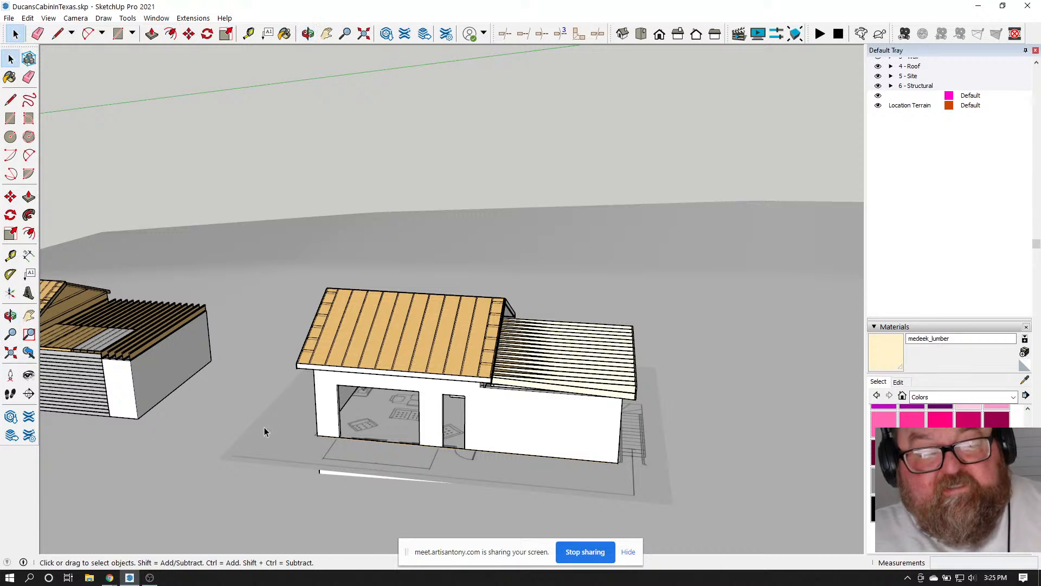
click(278, 448)
scroll(921, 180, up, 3)
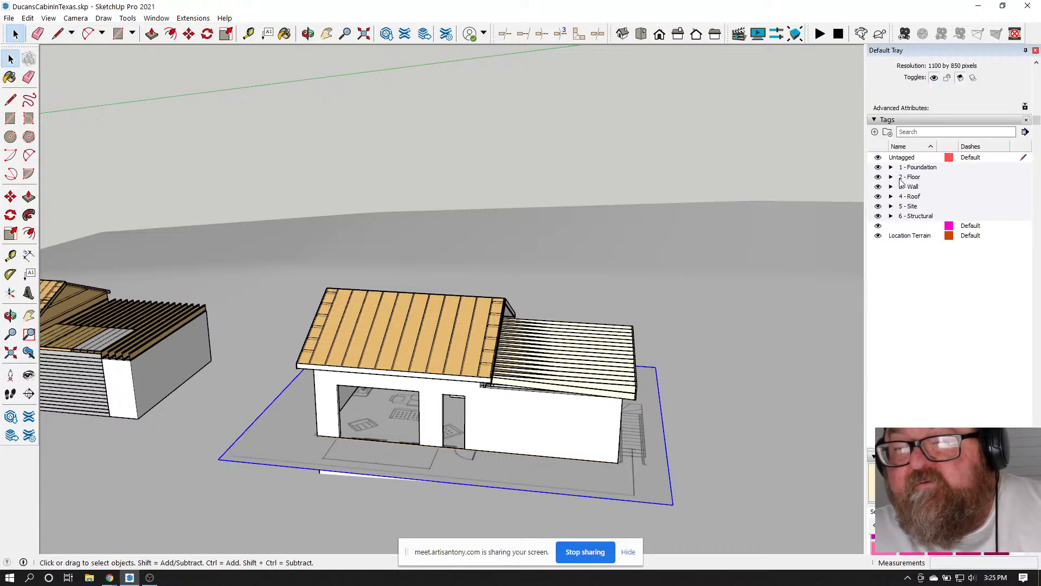
click(891, 178)
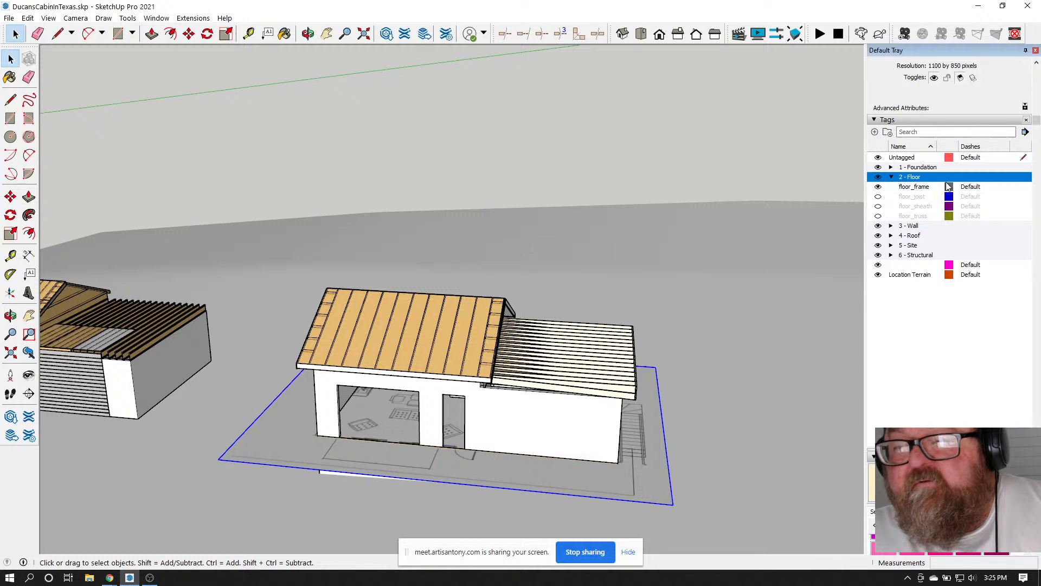
click(875, 133)
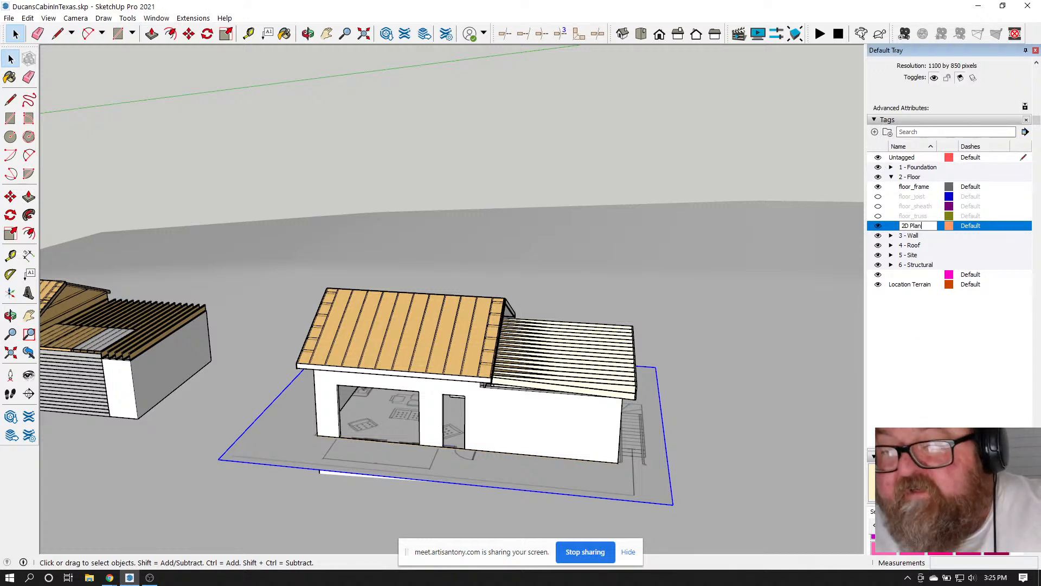
click(913, 329)
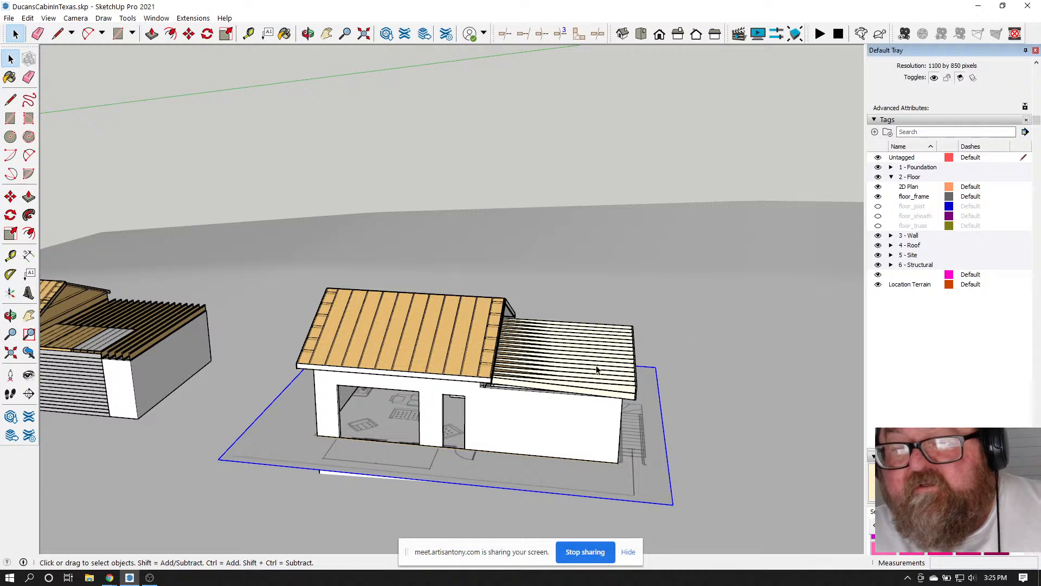
Assign the selected floor plan image to the 2D Plan tag and hide that tag
scroll(975, 121, up, 2)
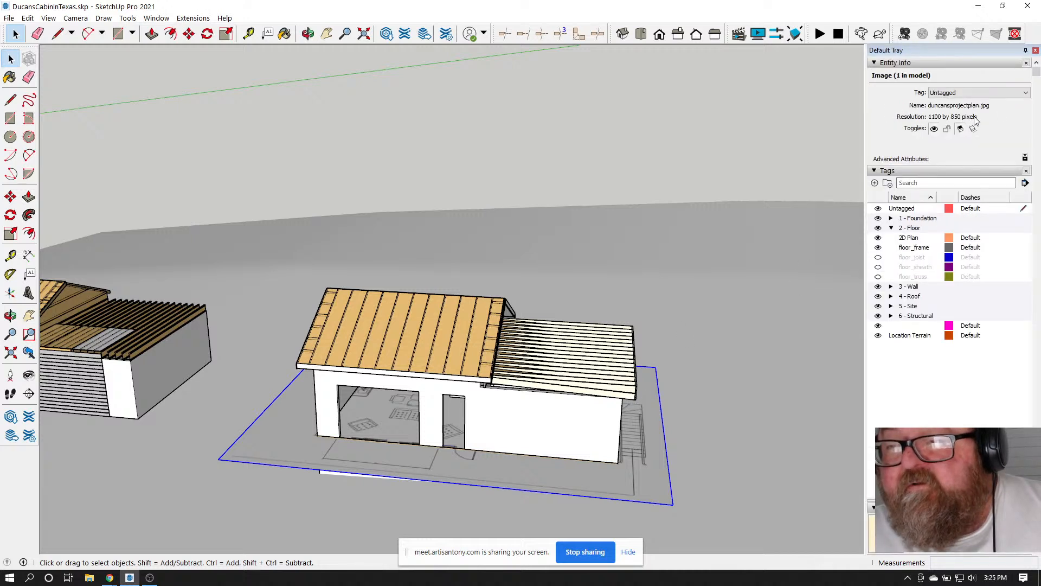
click(1025, 93)
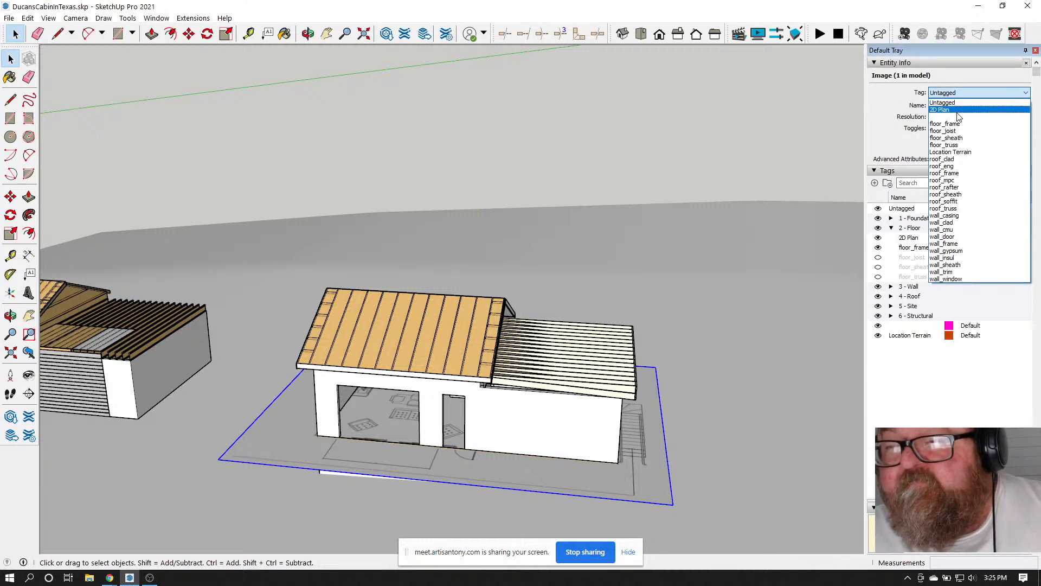
click(944, 109)
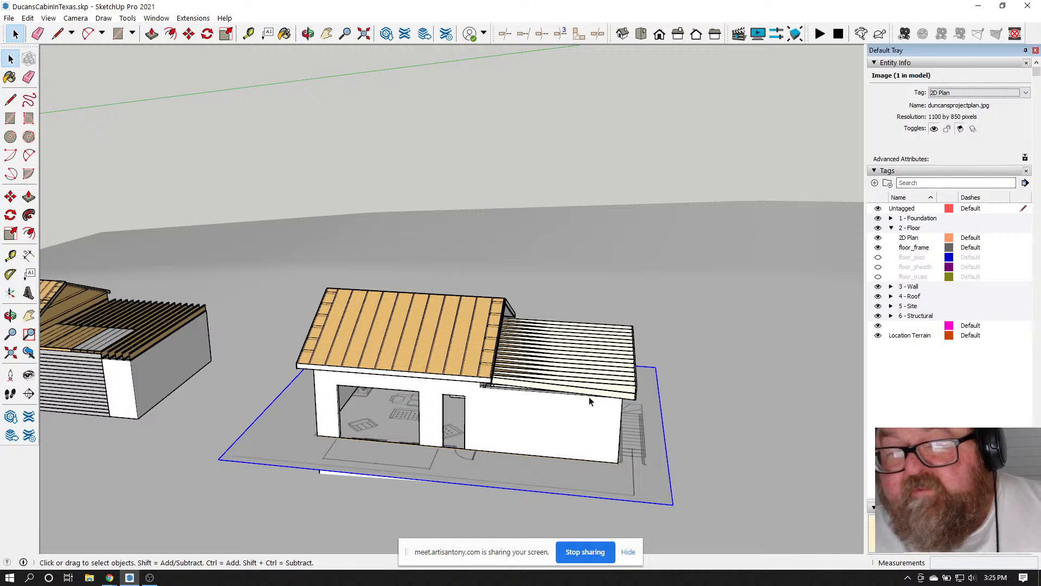
click(878, 238)
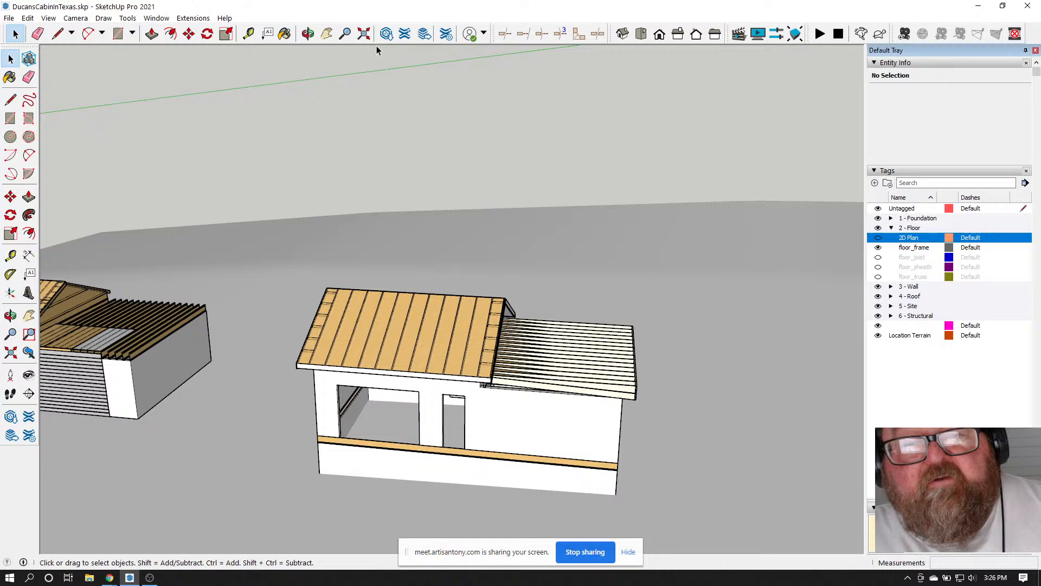
Turn on the visibility of the floor_joist, floor_sheath and floor_truss tags, leaving 2D Plan hidden
click(309, 32)
drag(352, 103, 445, 367)
scroll(446, 363, up, 5)
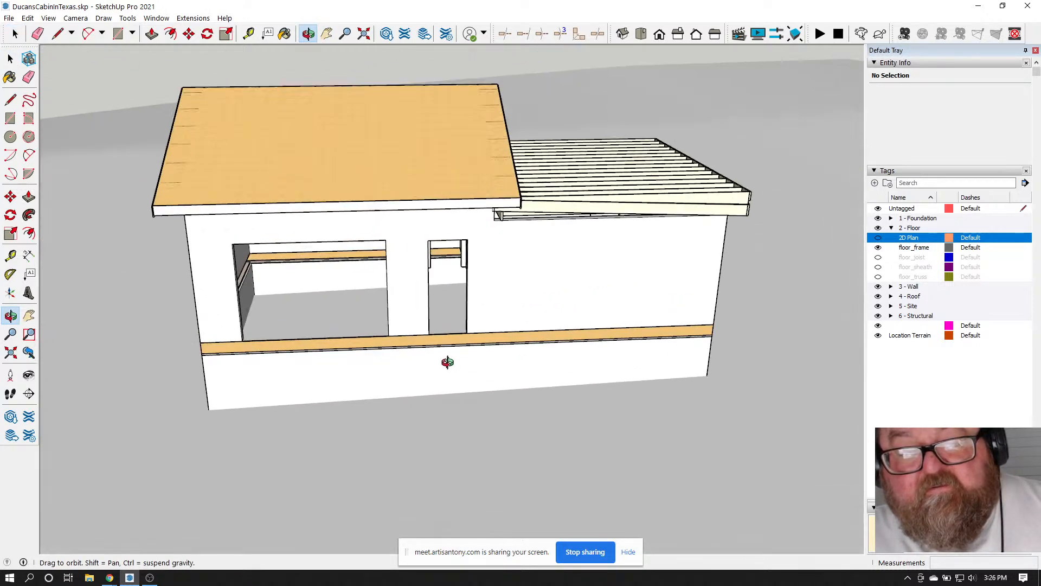
drag(532, 309, 686, 286)
drag(519, 286, 439, 330)
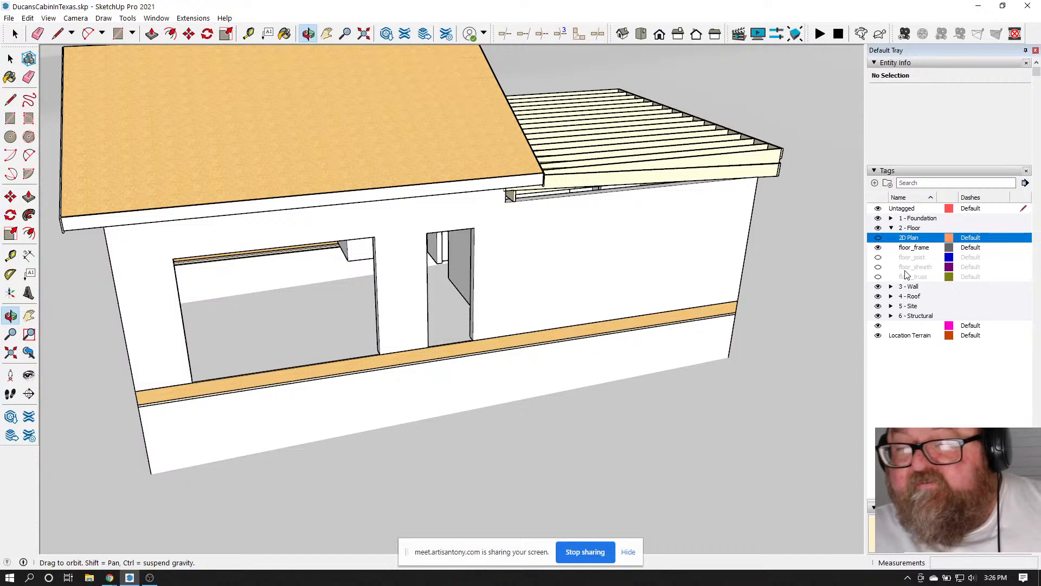
click(891, 229)
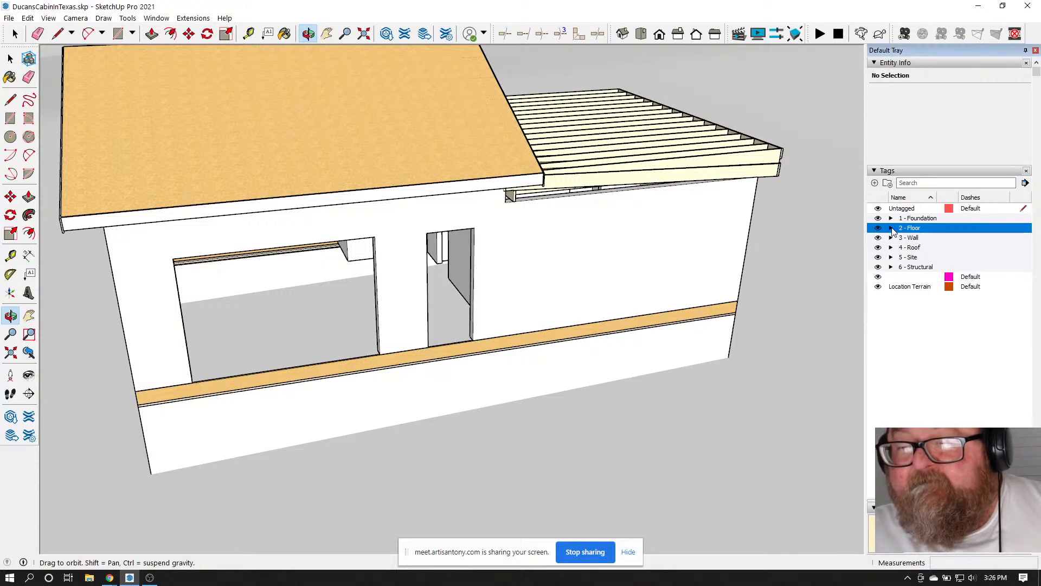
click(891, 228)
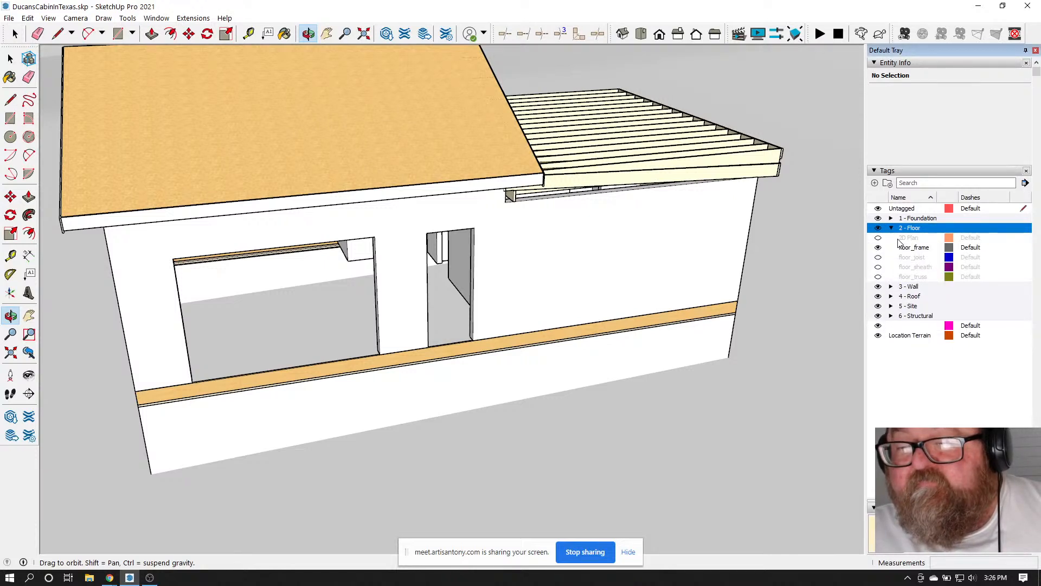
click(878, 238)
click(878, 258)
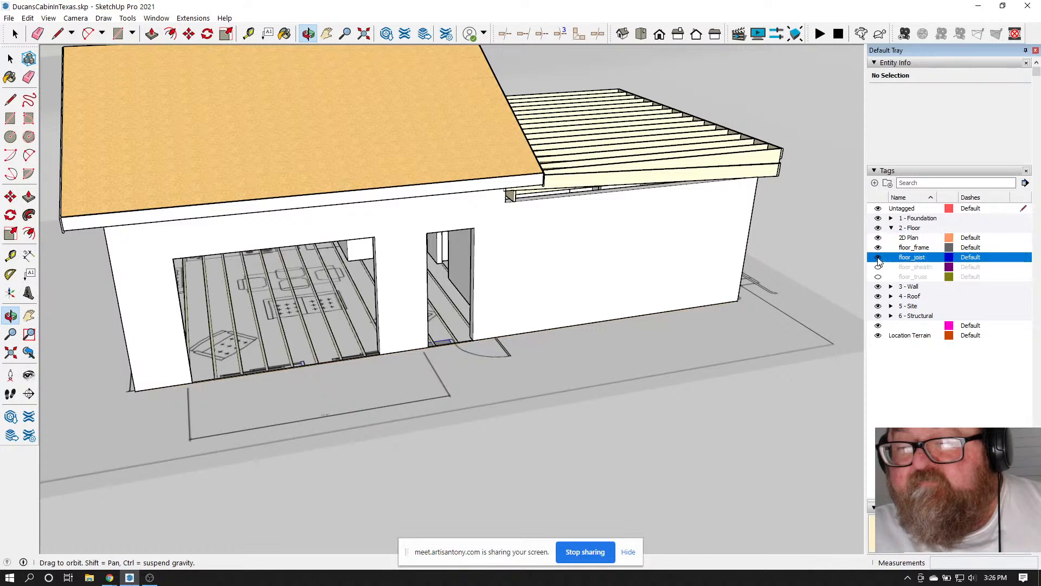
click(878, 238)
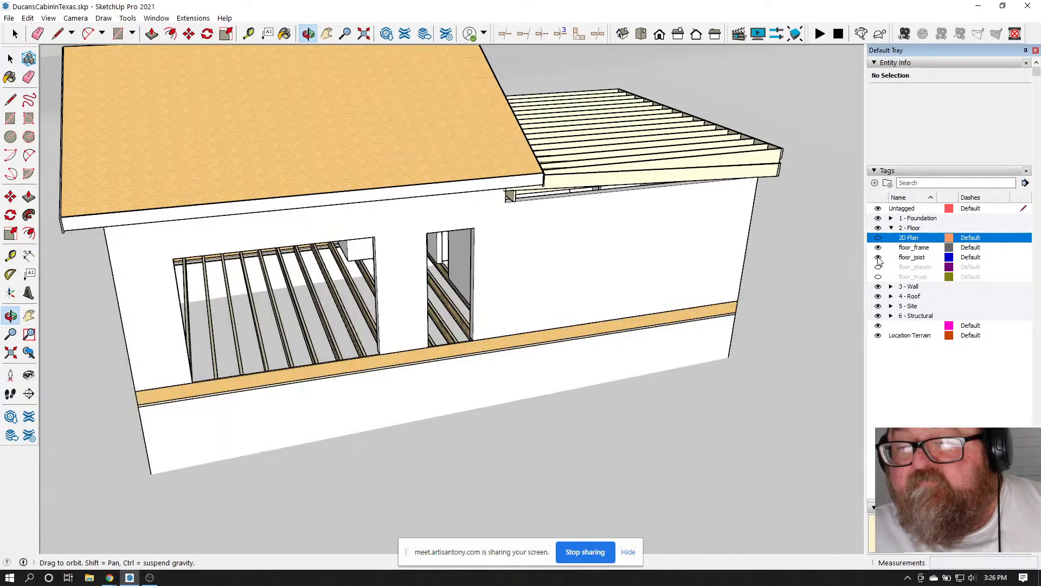
click(878, 268)
click(878, 278)
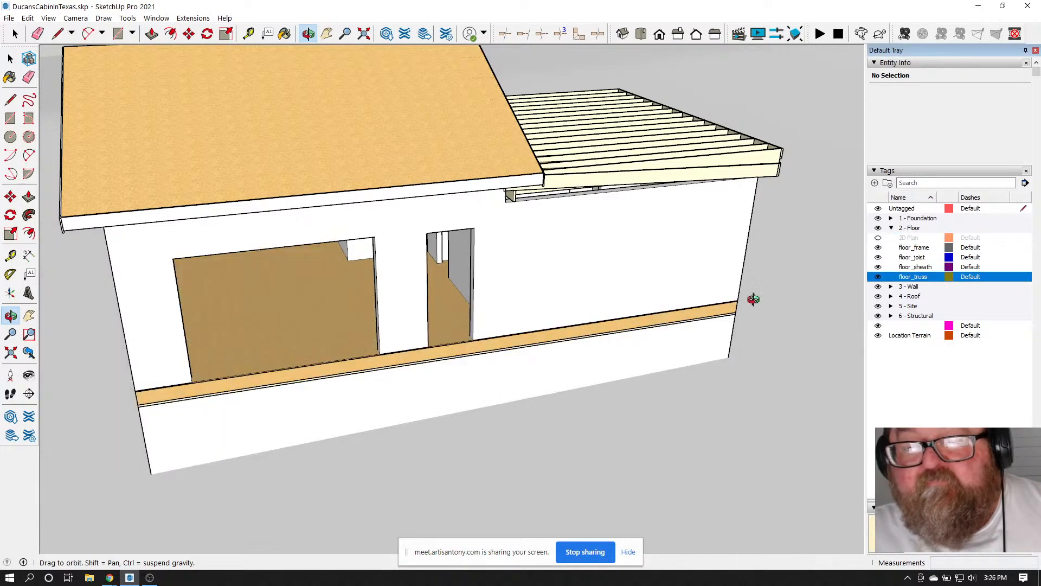
Examine the building with its floor framing and sheathing shown from several sides
scroll(581, 301, down, 3)
drag(581, 301, 452, 321)
scroll(374, 314, up, 5)
drag(376, 313, 503, 365)
scroll(204, 295, down, 3)
scroll(502, 365, down, 3)
drag(581, 344, 606, 331)
scroll(606, 330, down, 6)
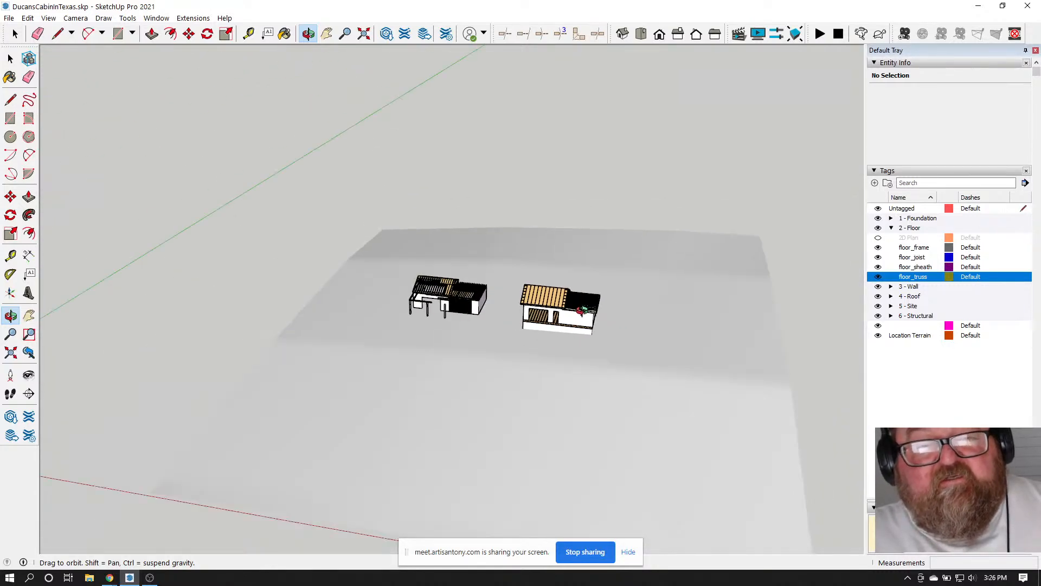
Draw a rectangular Medeek stemwall foundation with post and beam bearing on empty ground, 36 ft wide and 20 ft long
middle_drag(606, 330, 573, 272)
drag(573, 272, 553, 278)
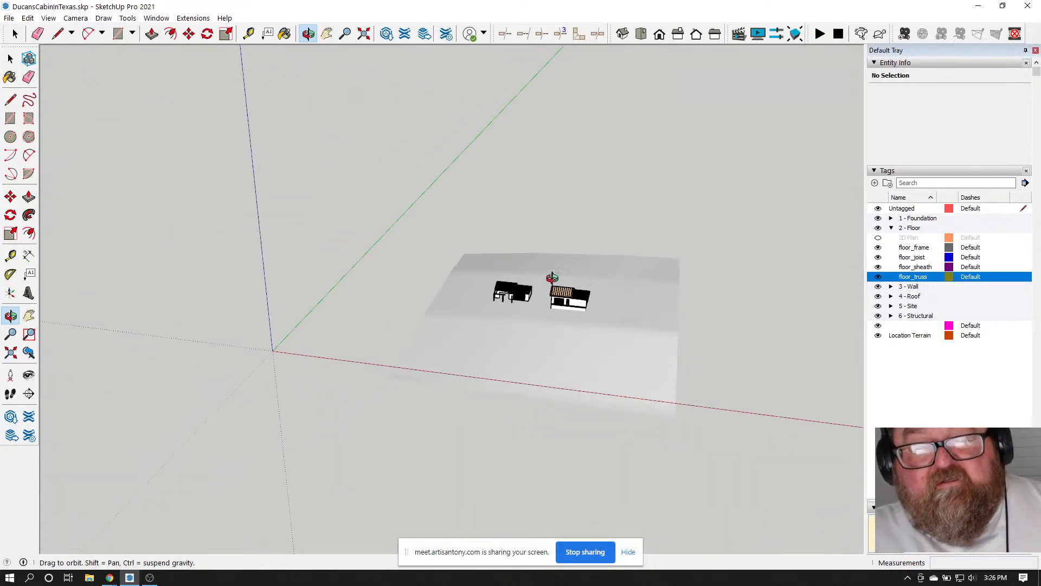
click(194, 19)
mouse_move(217, 67)
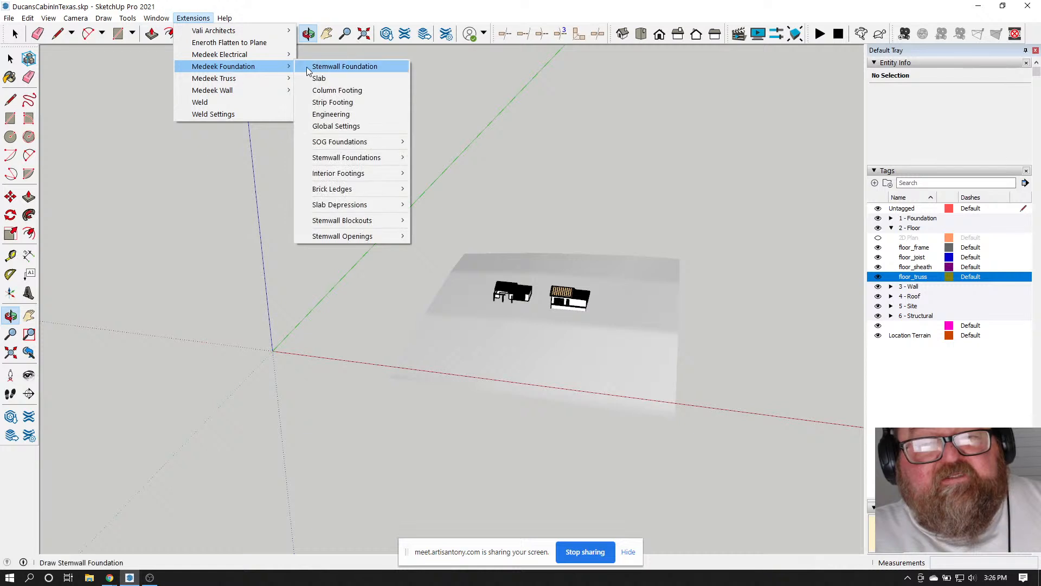
click(358, 68)
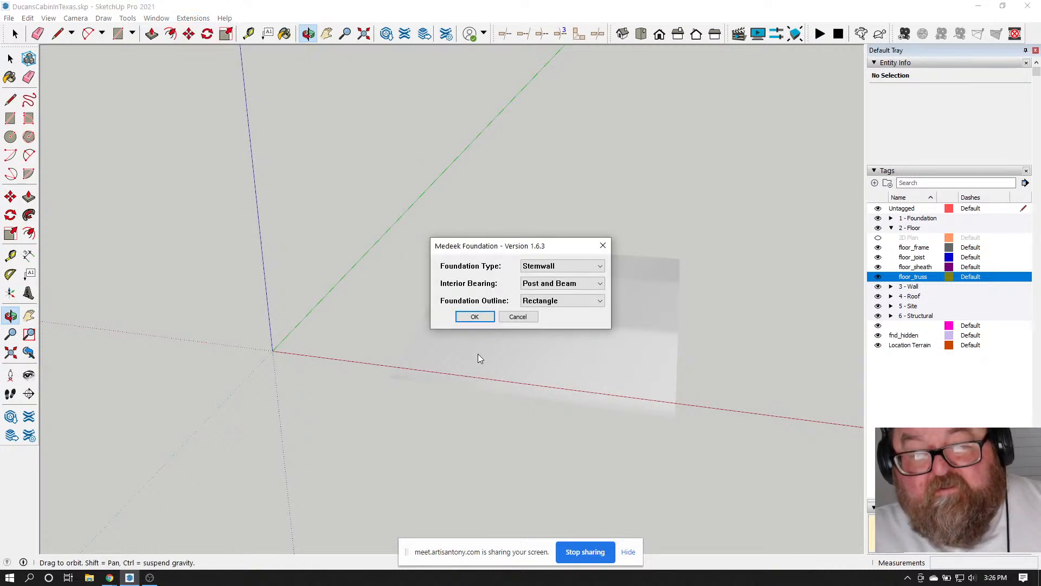
click(480, 316)
click(483, 438)
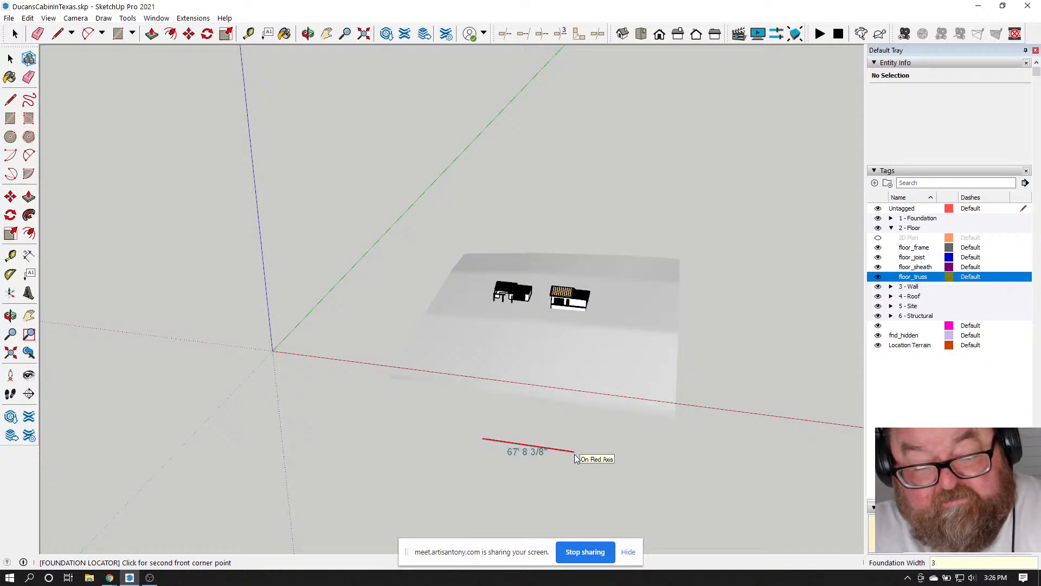
click(576, 457)
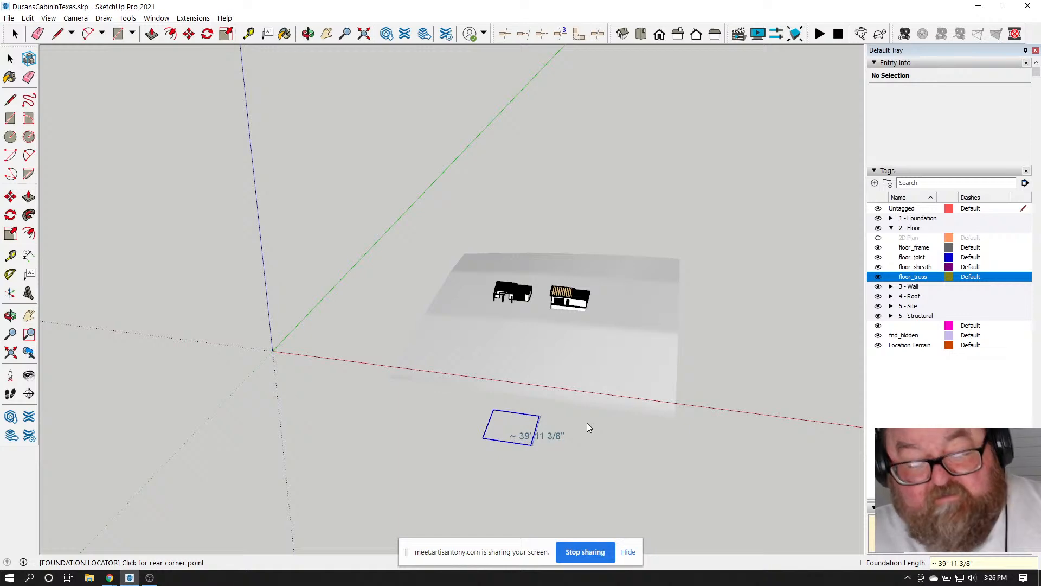
key(Return)
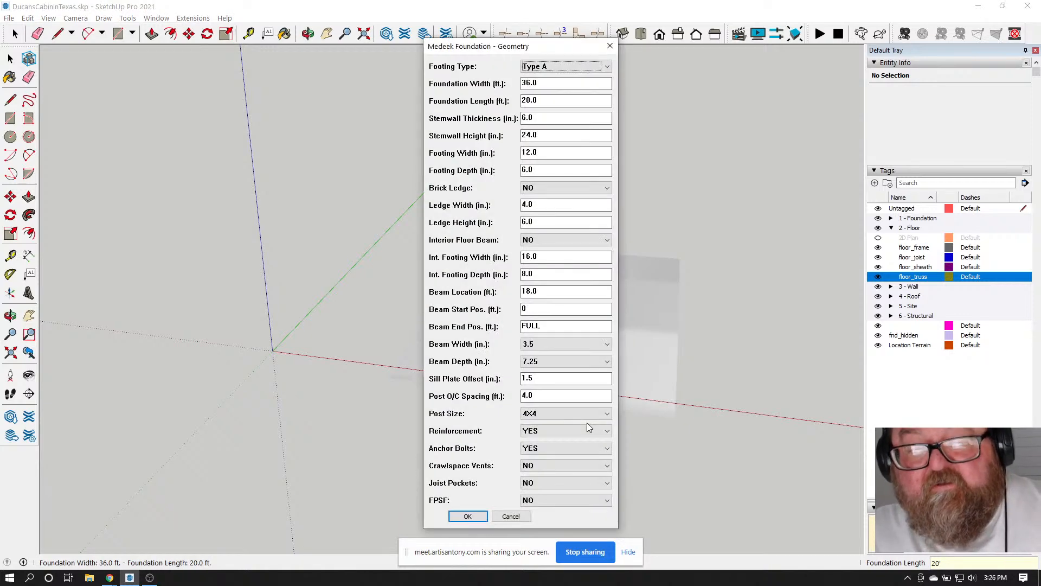
Generate the foundation with a 6 in thick, 24 in high stemwall, a 12 in wide footing and the preset rebar options
click(466, 516)
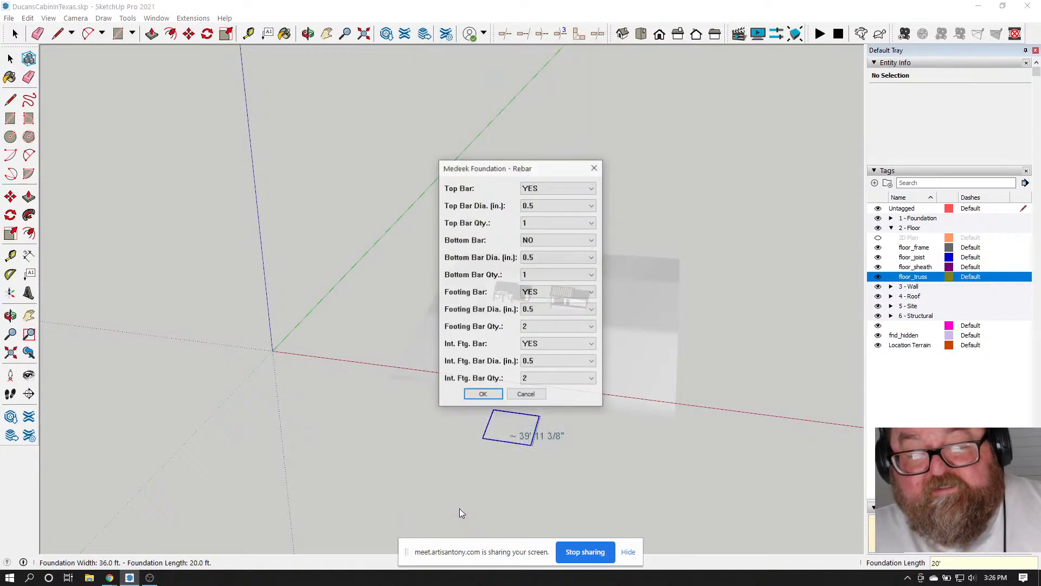
click(482, 395)
click(480, 351)
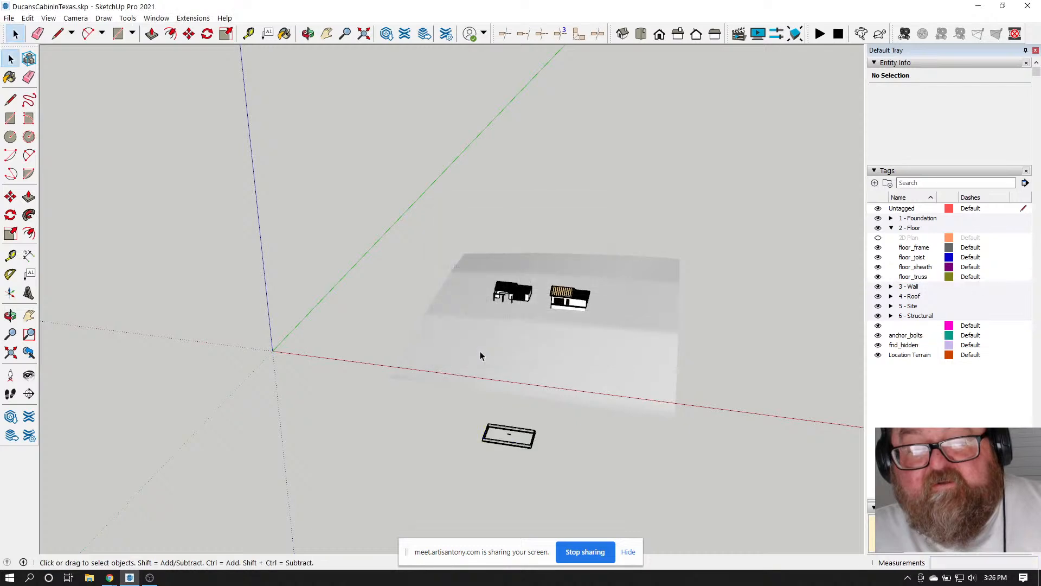
Examine the new stemwall foundation's walls, footing and anchor bolts up close and from several sides
scroll(502, 475, up, 10)
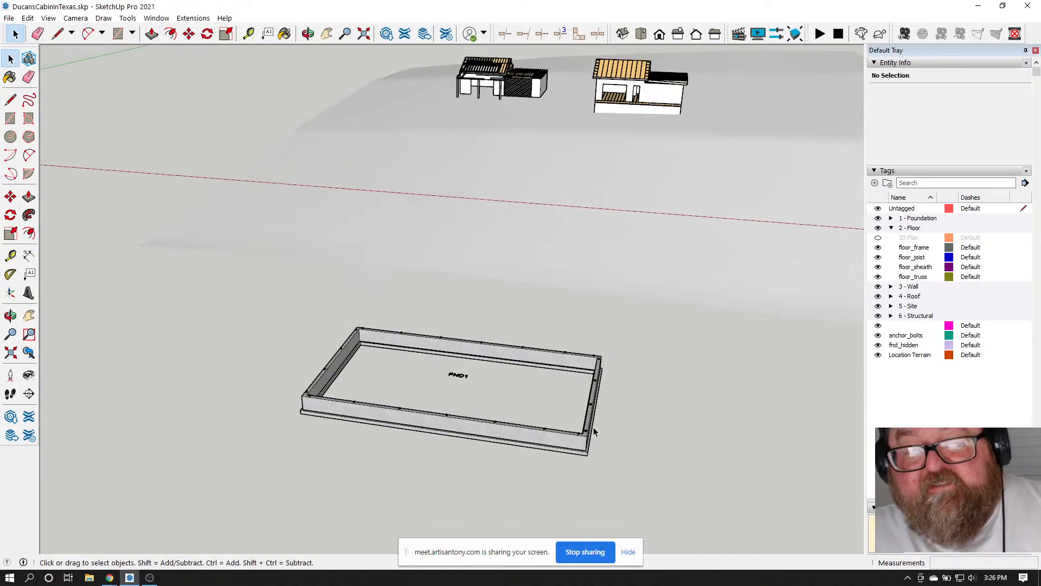
click(307, 34)
scroll(558, 344, down, 5)
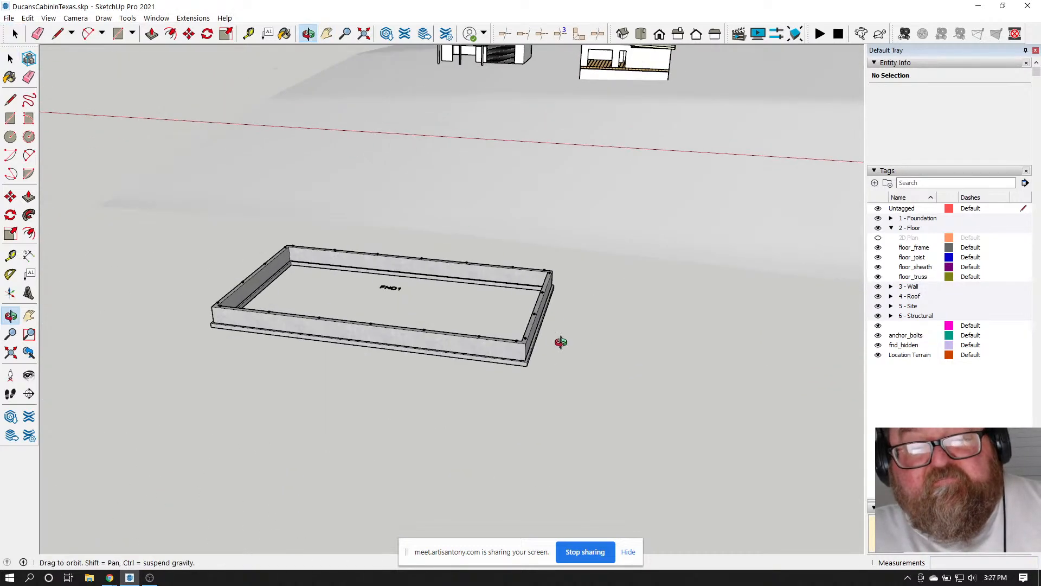
drag(558, 344, 579, 340)
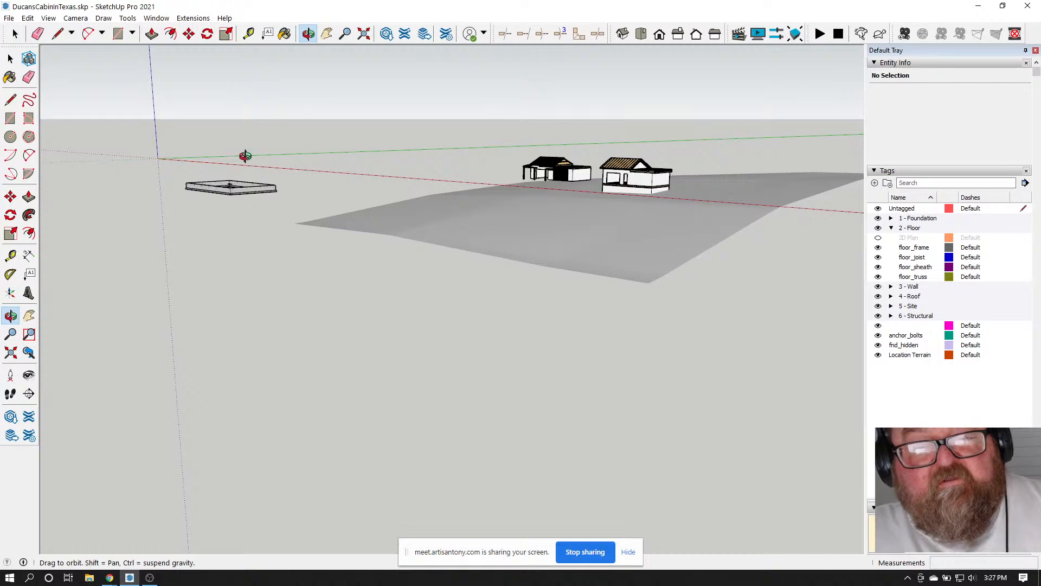
drag(244, 158, 225, 193)
scroll(226, 193, up, 8)
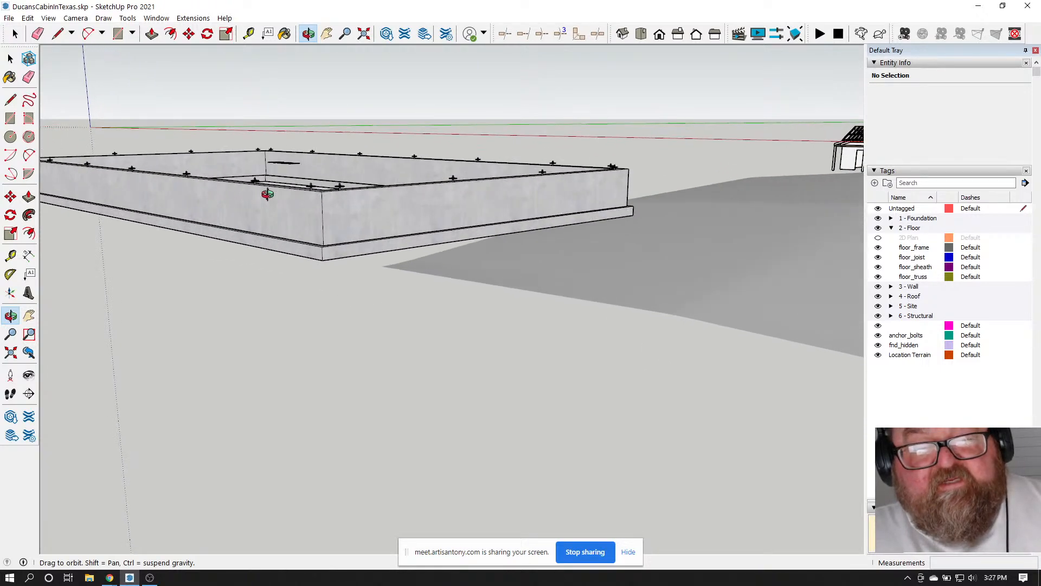
scroll(307, 289, up, 4)
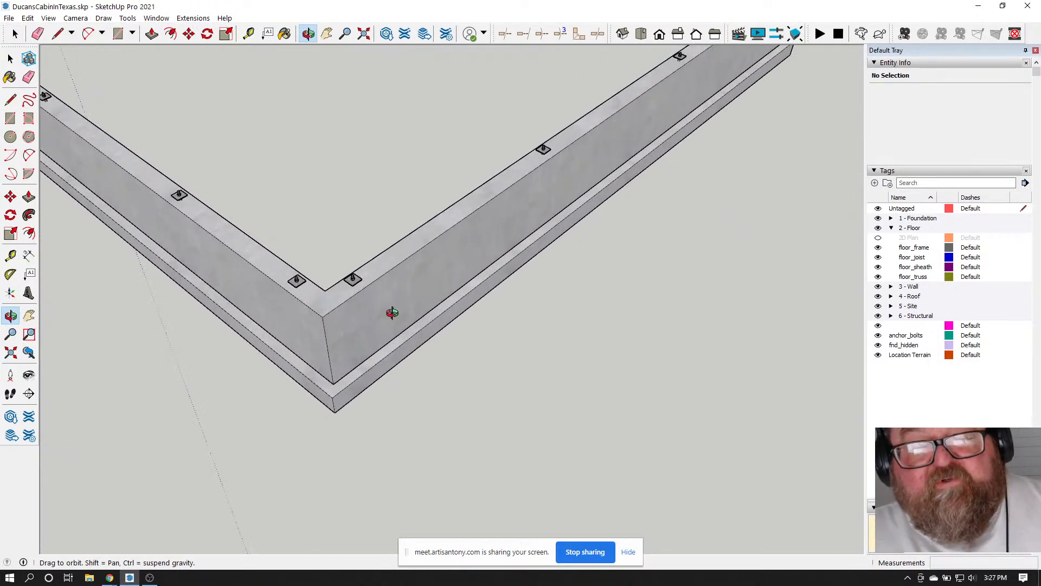
scroll(425, 371, down, 5)
mouse_move(435, 365)
mouse_down()
mouse_move(374, 168)
mouse_move(353, 267)
mouse_up()
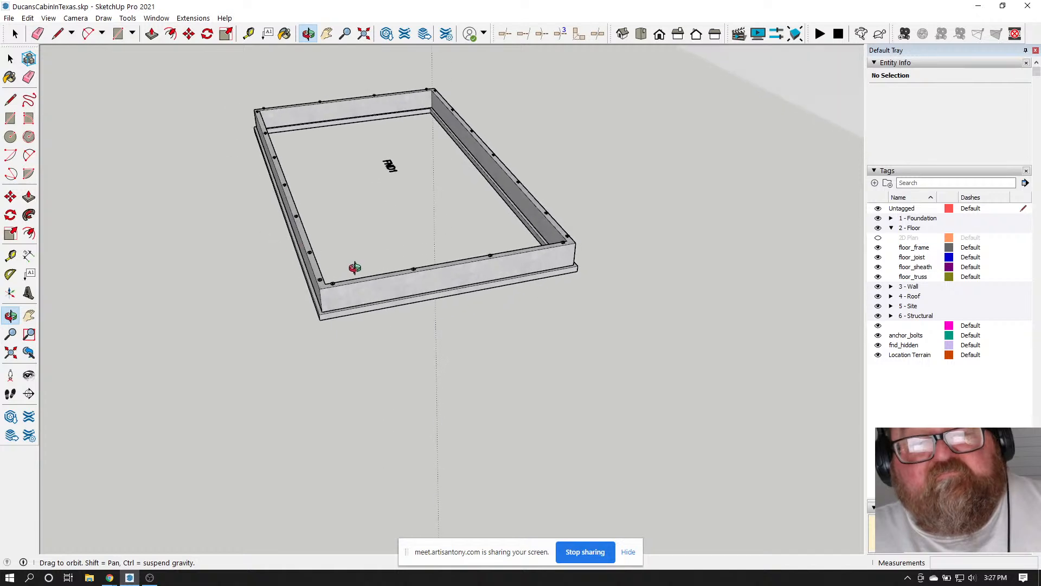
Sample the medeek_concrete material from the new foundation's stemwall with the Paint Bucket
click(285, 35)
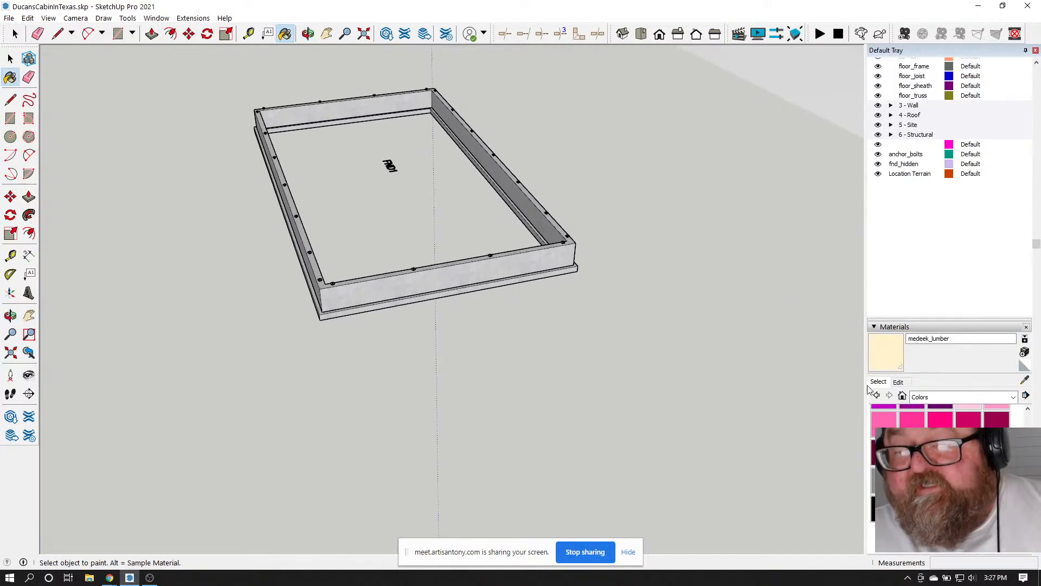
click(1025, 380)
click(571, 250)
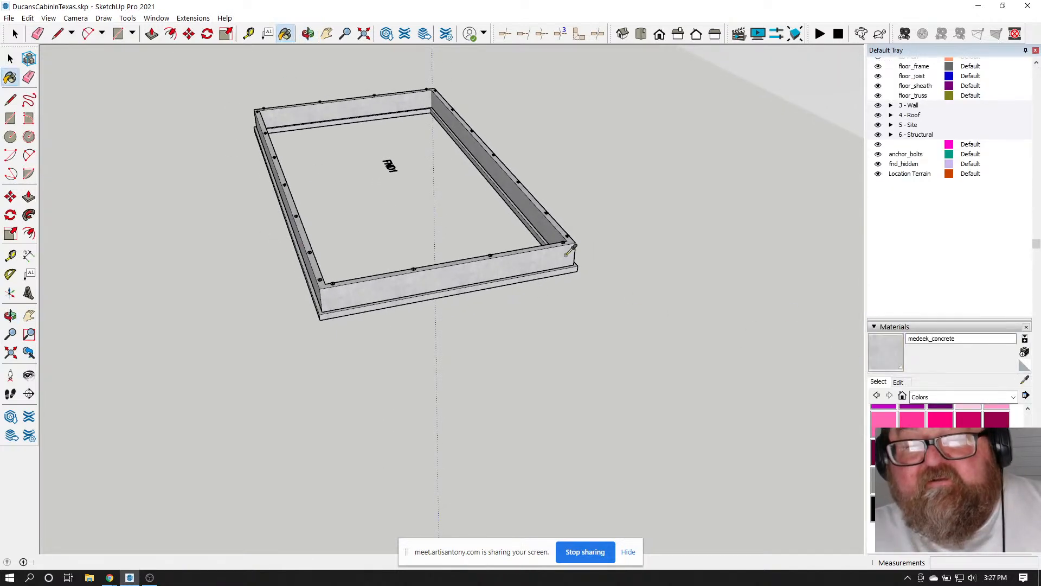
scroll(493, 310, down, 2)
key(space)
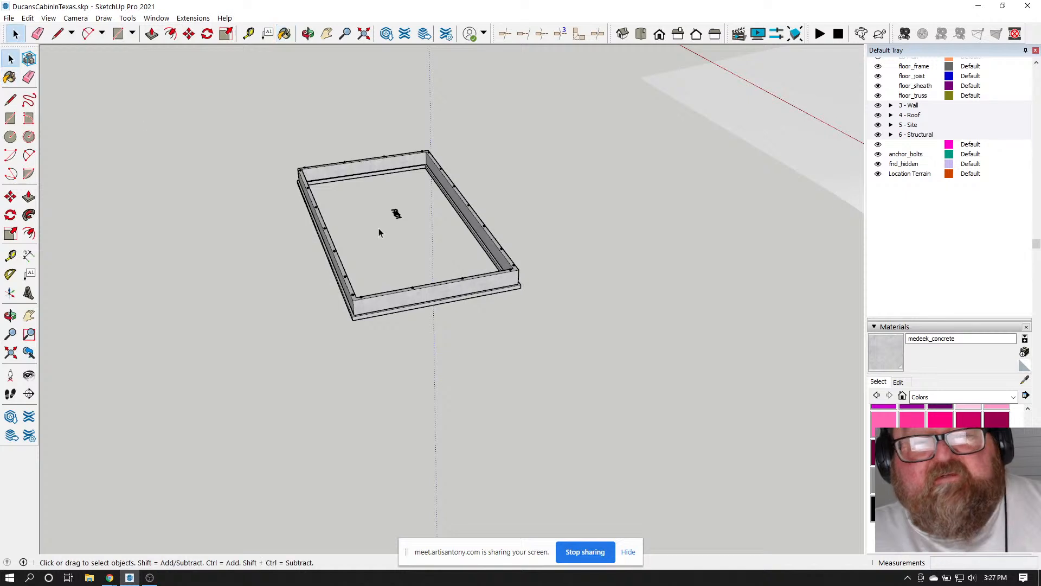
Delete the sample stemwall foundation and move the anchor_bolts and fnd_hidden tags into the 1 - Foundation folder
click(400, 174)
key(Delete)
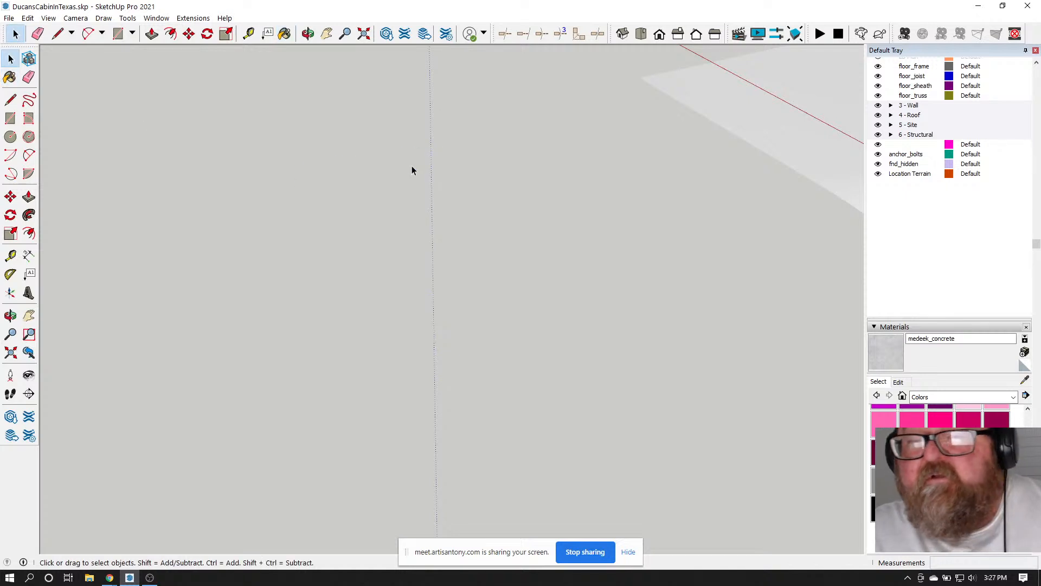
scroll(955, 114, up, 3)
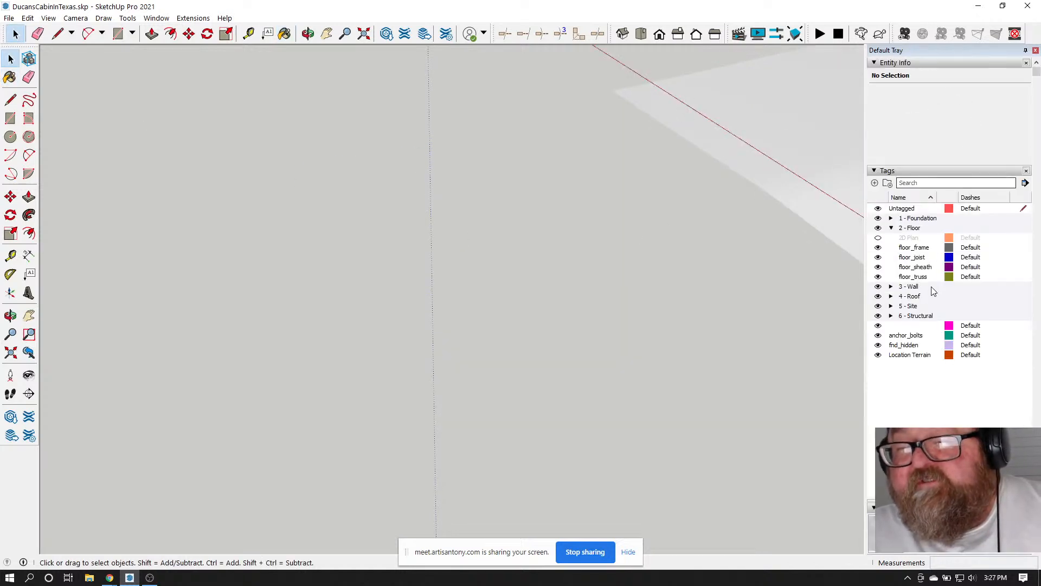
click(919, 336)
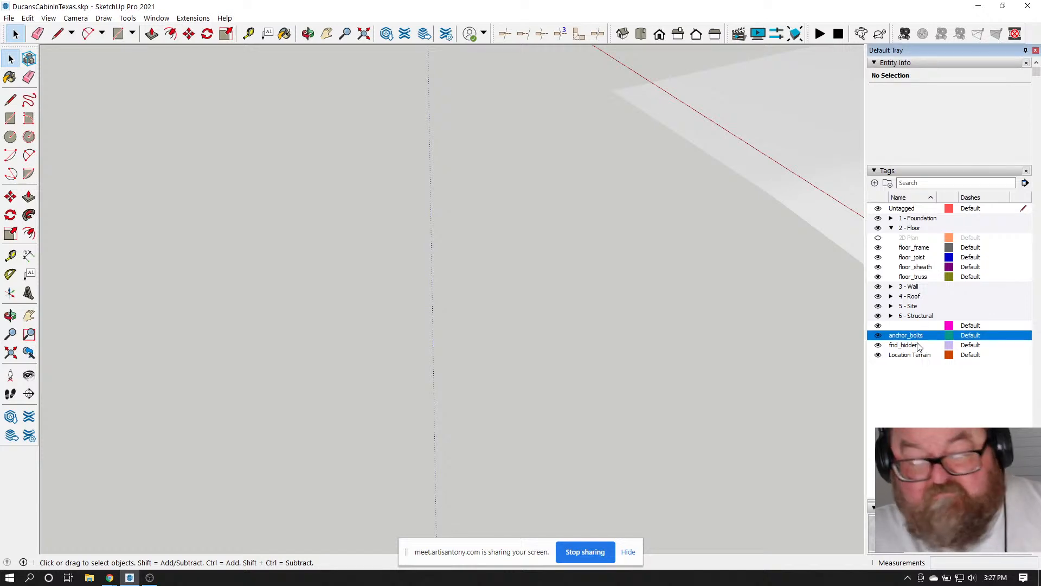
shift+click(919, 346)
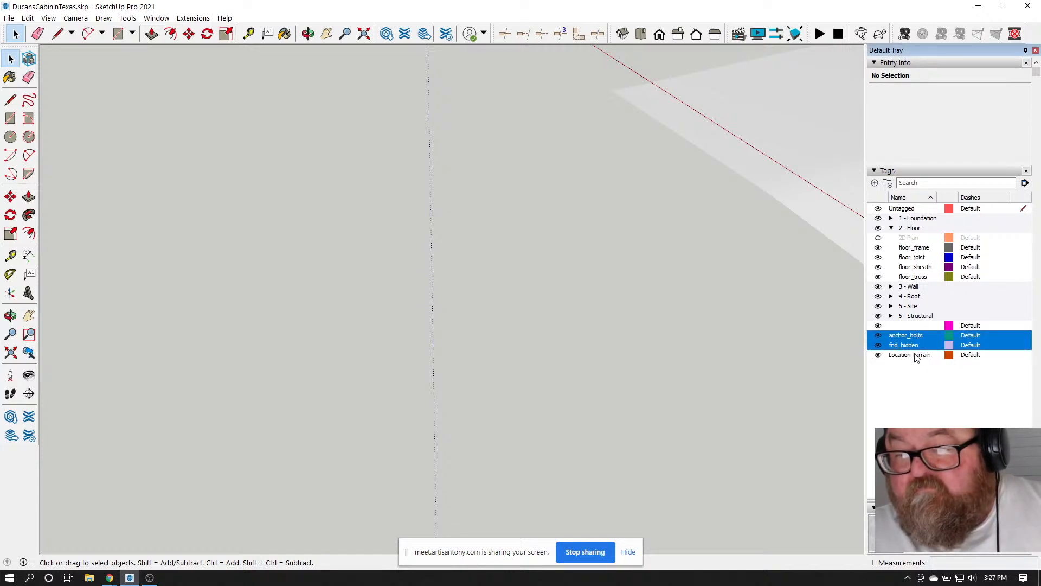
drag(921, 340, 924, 219)
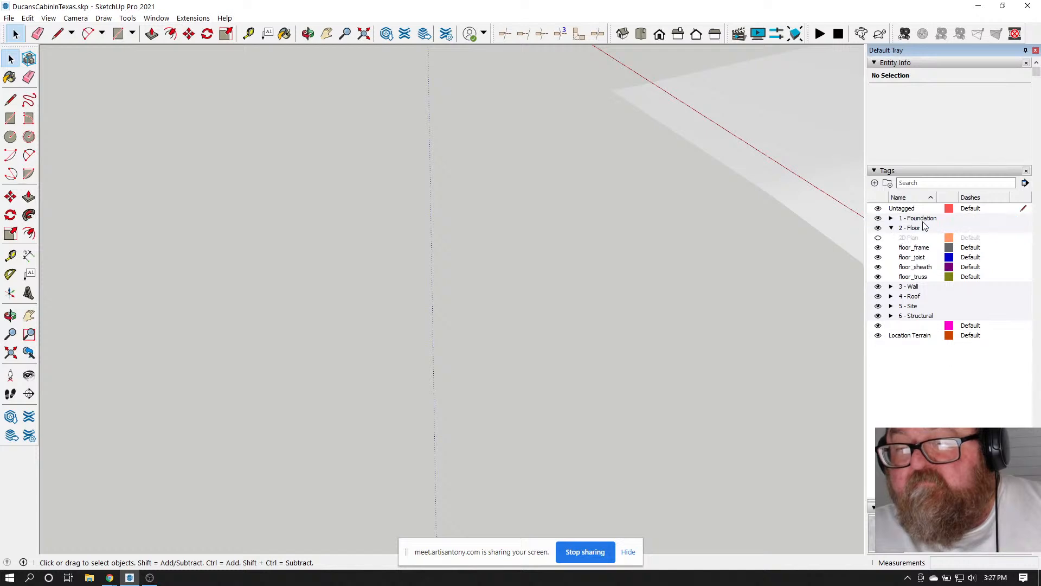
Hide the 2 - Floor tag folder to inspect the cabin's foundation wall, and show the folder again
click(883, 229)
scroll(624, 307, down, 10)
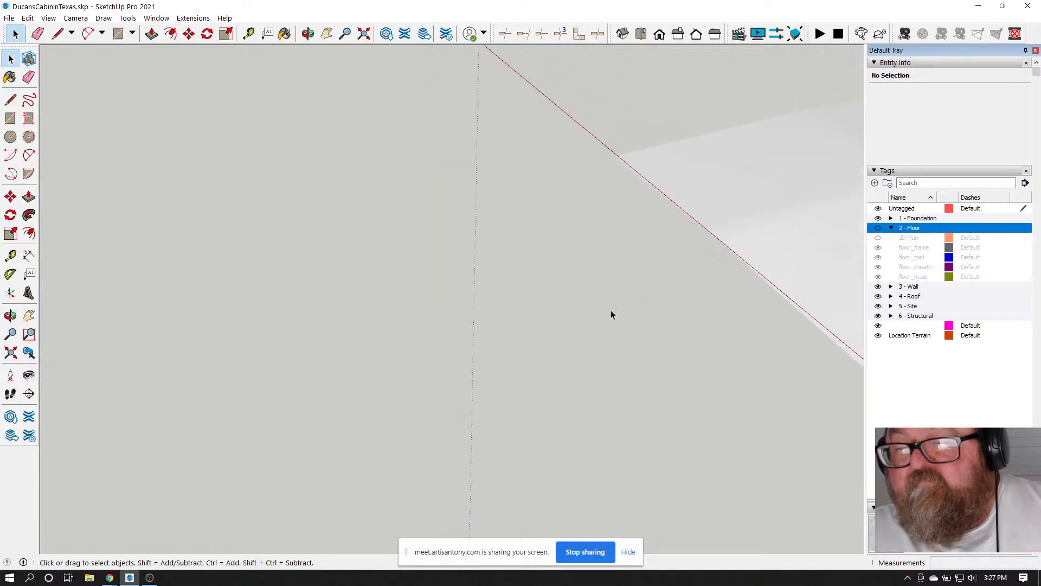
scroll(835, 266, up, 8)
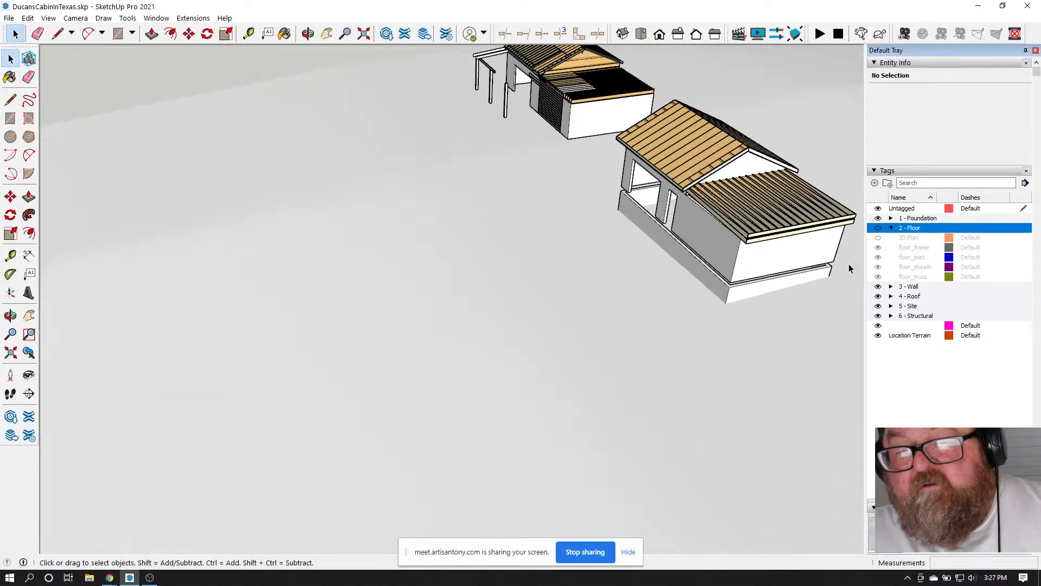
click(644, 331)
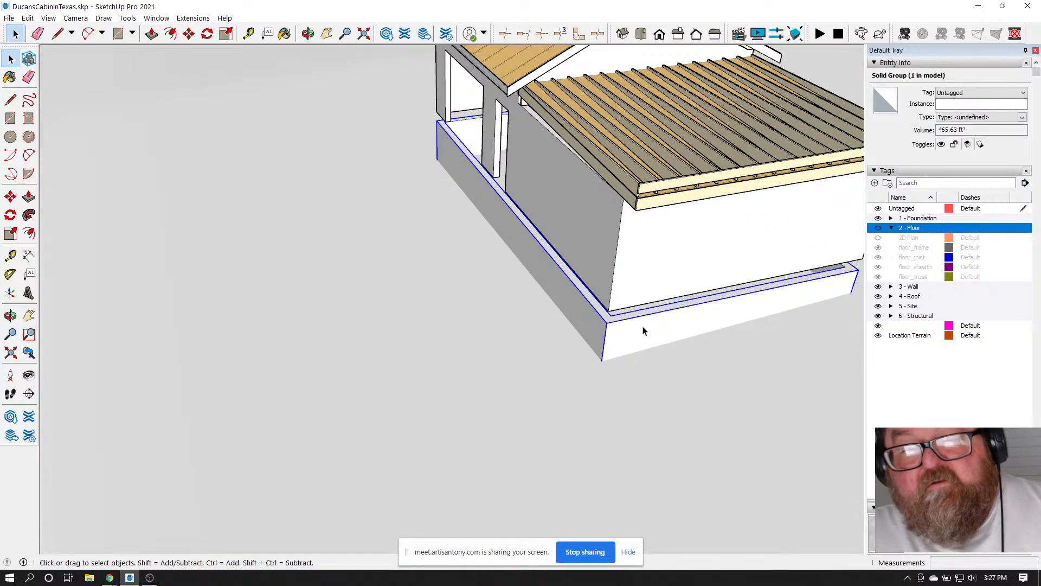
click(308, 33)
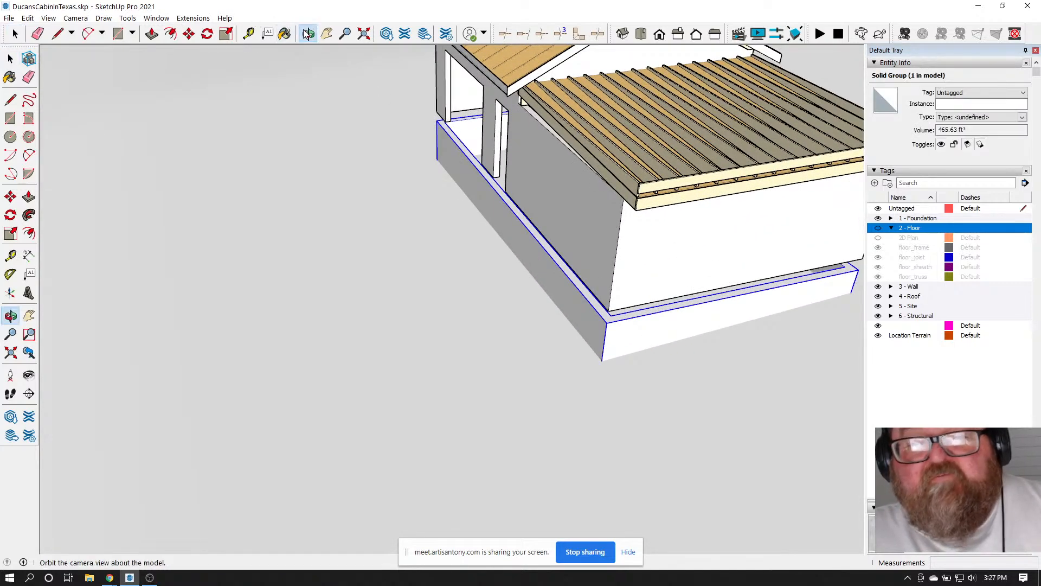
drag(542, 179, 755, 191)
click(878, 229)
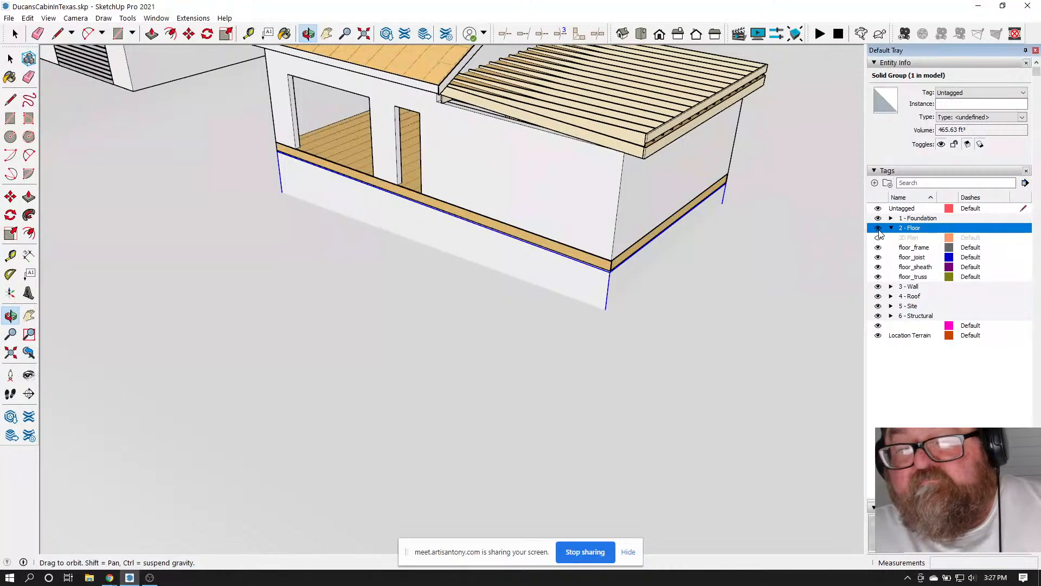
Paint all faces inside the cabin's foundation wall group with the medeek_concrete material
scroll(581, 257, up, 2)
key(space)
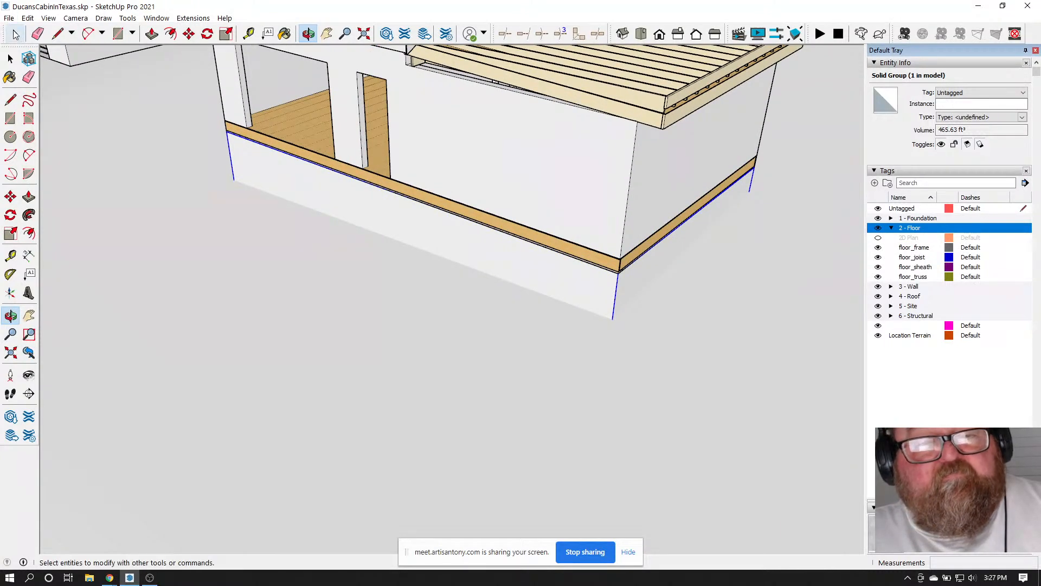
double_click(382, 229)
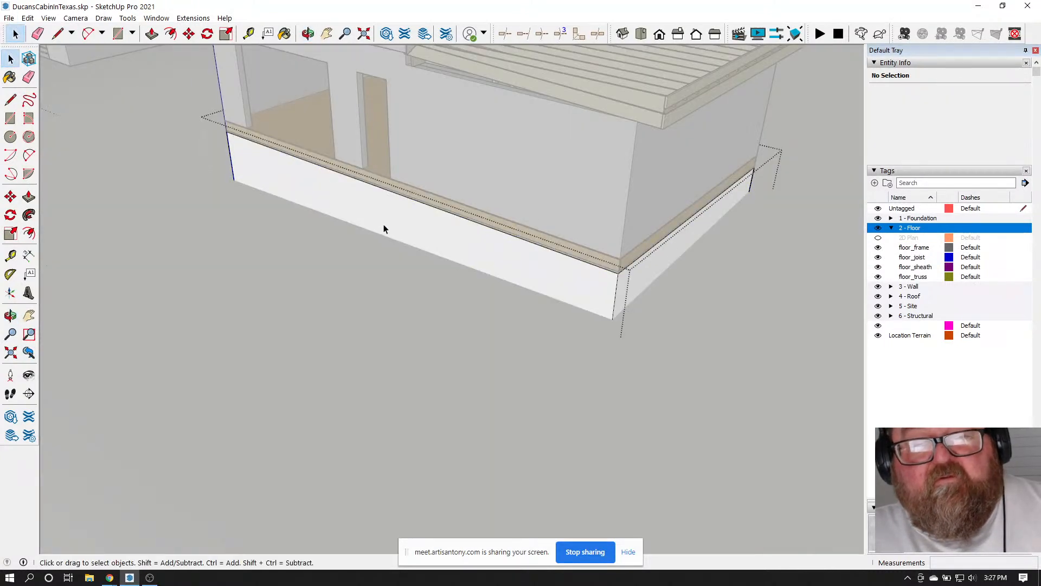
scroll(505, 241, down, 6)
drag(342, 94, 685, 315)
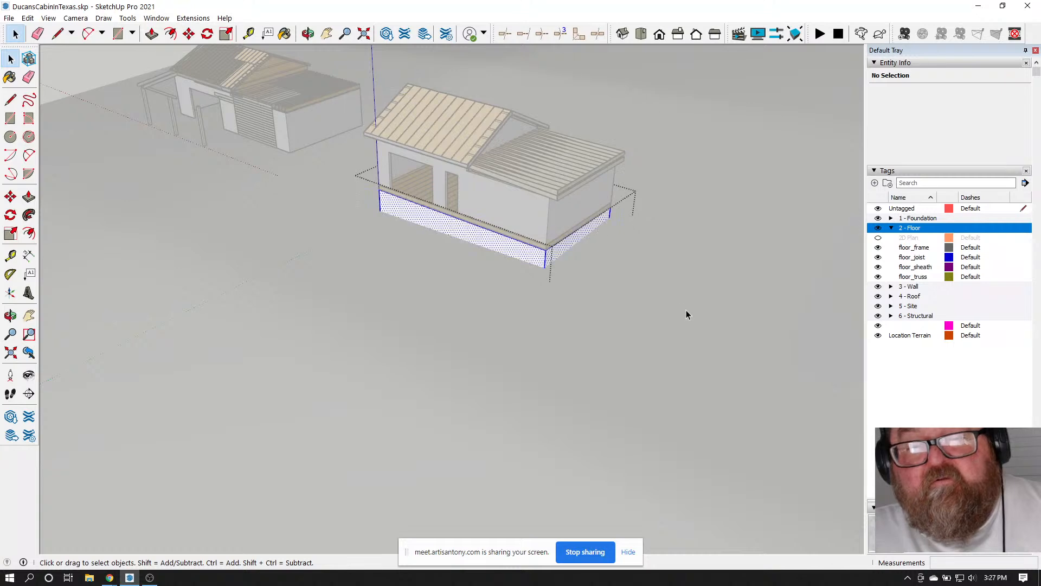
click(284, 34)
click(440, 230)
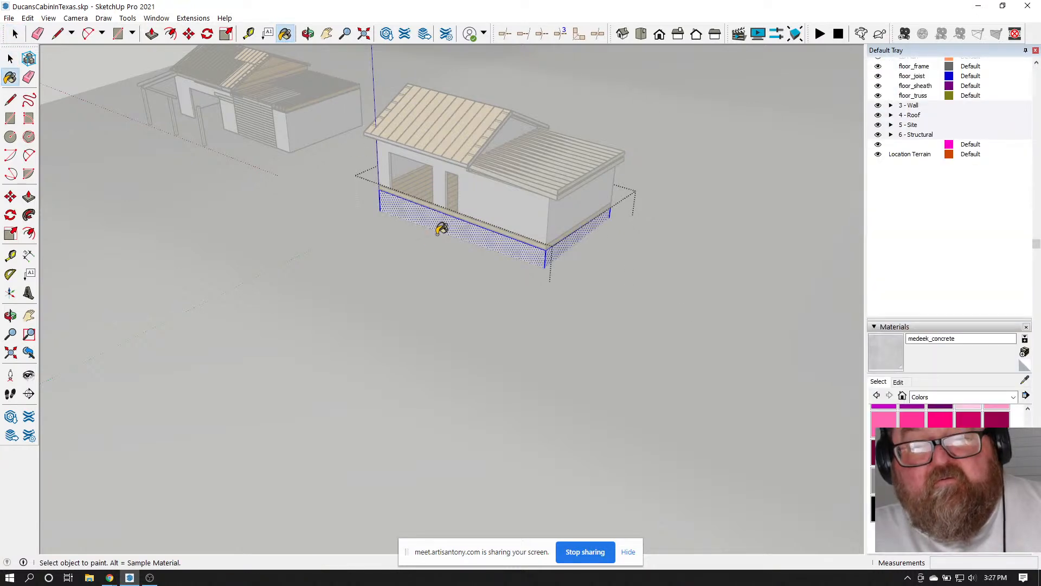
scroll(440, 230, up, 4)
key(space)
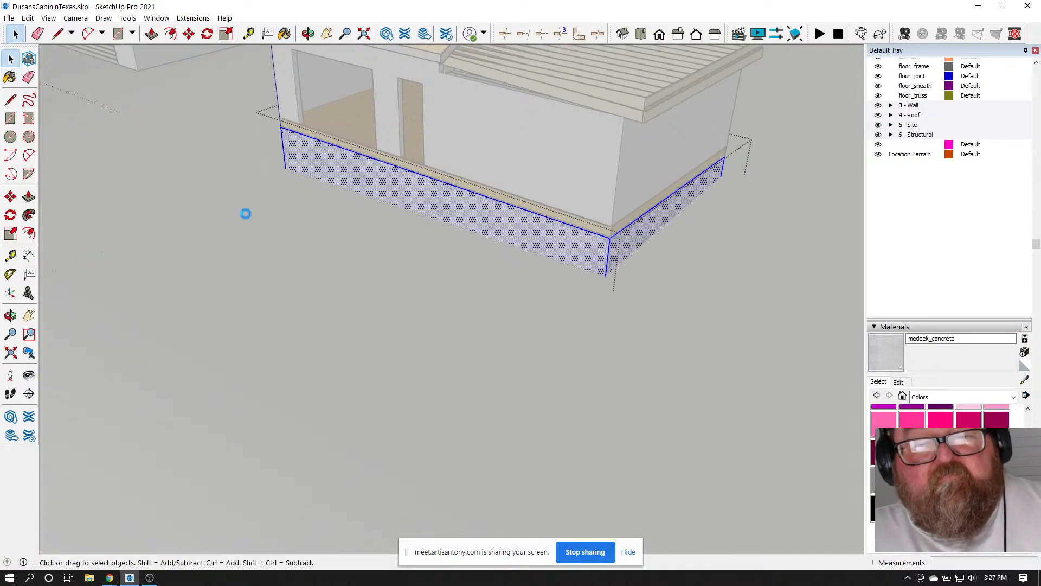
click(246, 213)
Examine the concrete finish on the cabin's foundation wall up close and from several sides
scroll(469, 263, up, 4)
scroll(533, 318, down, 3)
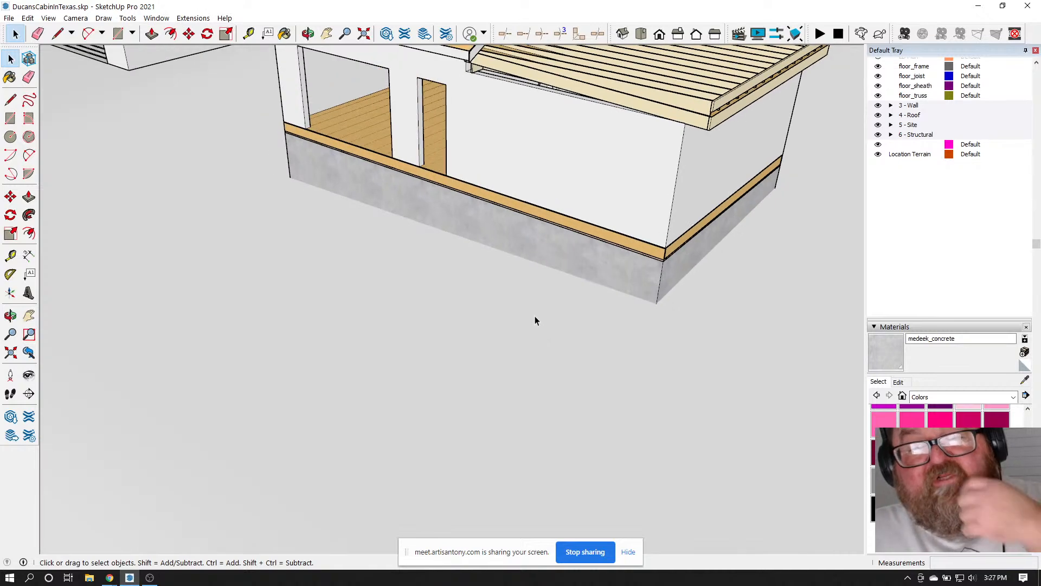
scroll(537, 320, down, 4)
scroll(676, 317, up, 1)
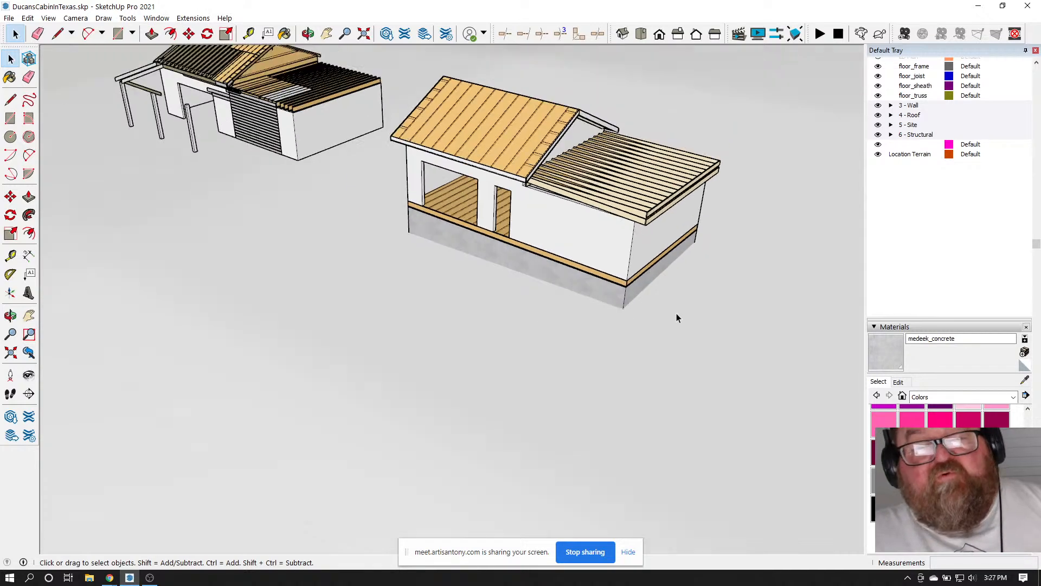
scroll(559, 259, up, 5)
scroll(558, 258, up, 2)
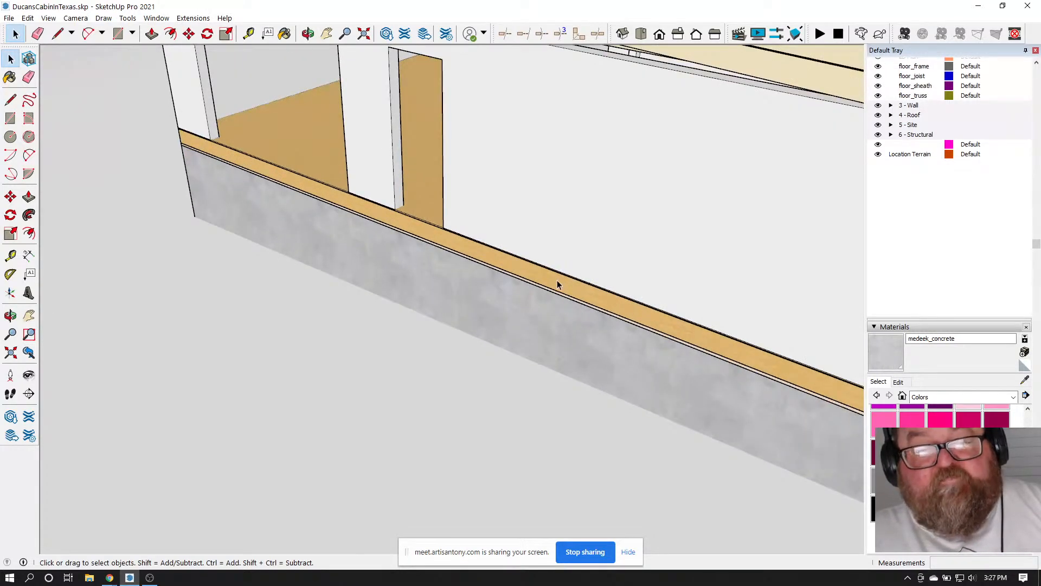
click(308, 34)
drag(423, 179, 48, 120)
mouse_move(360, 190)
mouse_down()
mouse_move(442, 256)
mouse_move(186, 190)
mouse_move(412, 283)
mouse_move(391, 265)
mouse_move(311, 248)
mouse_move(542, 310)
mouse_move(210, 491)
mouse_up()
Switch to the YouTube Studio live stream page in Chrome to check the live chat, and return to SketchUp
click(111, 578)
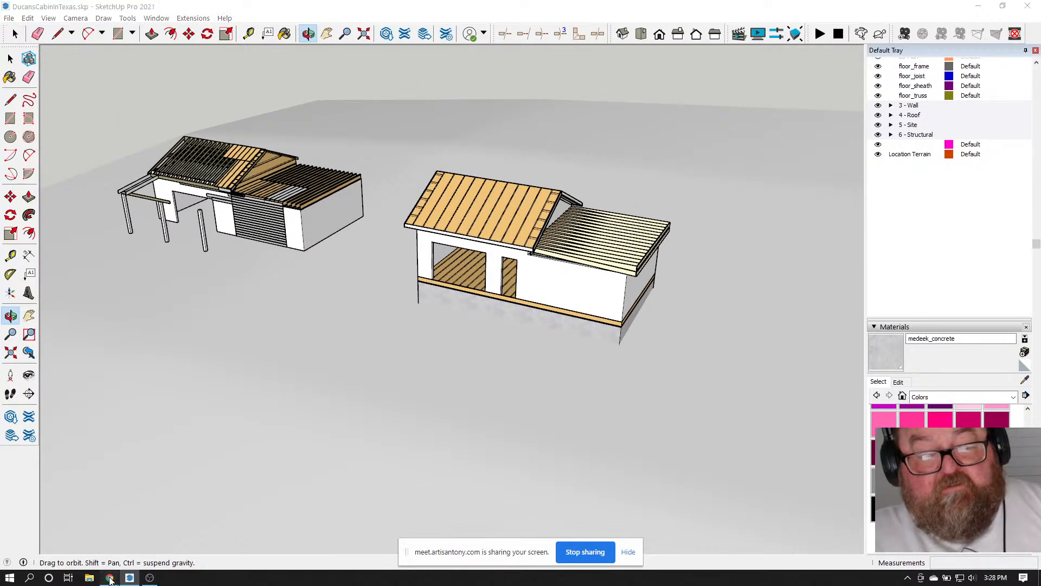
click(87, 503)
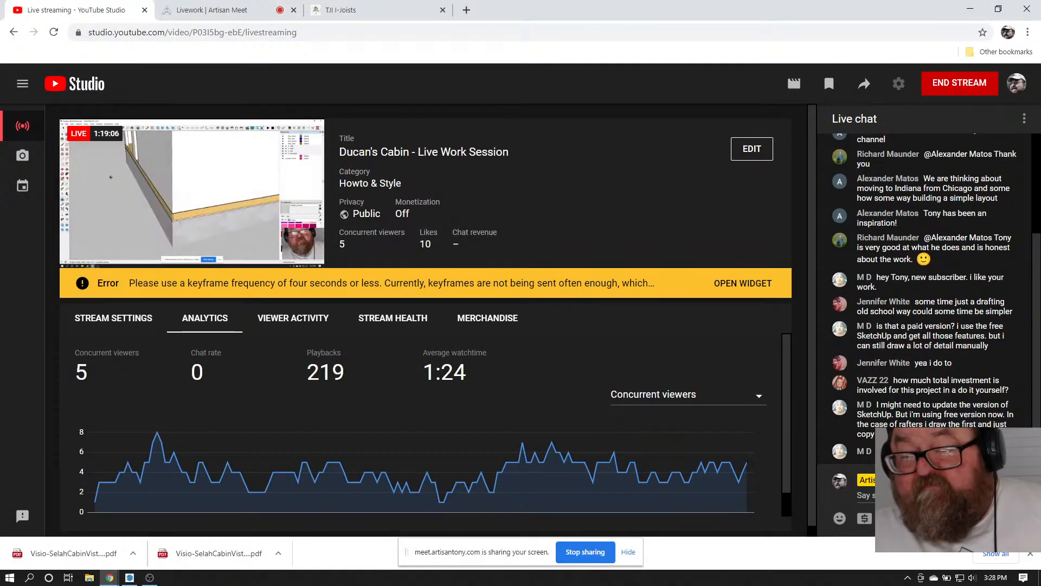
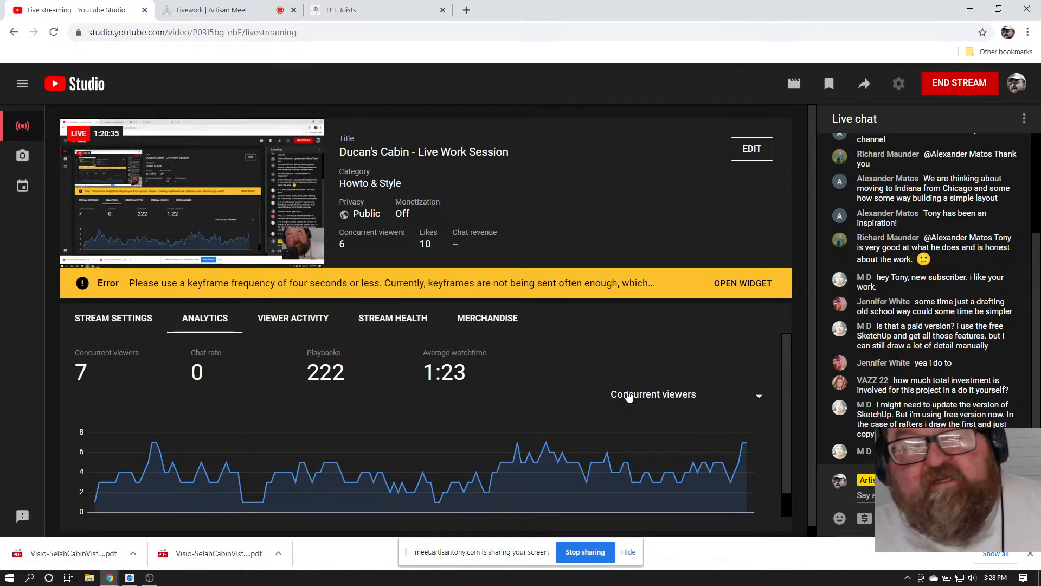
click(129, 578)
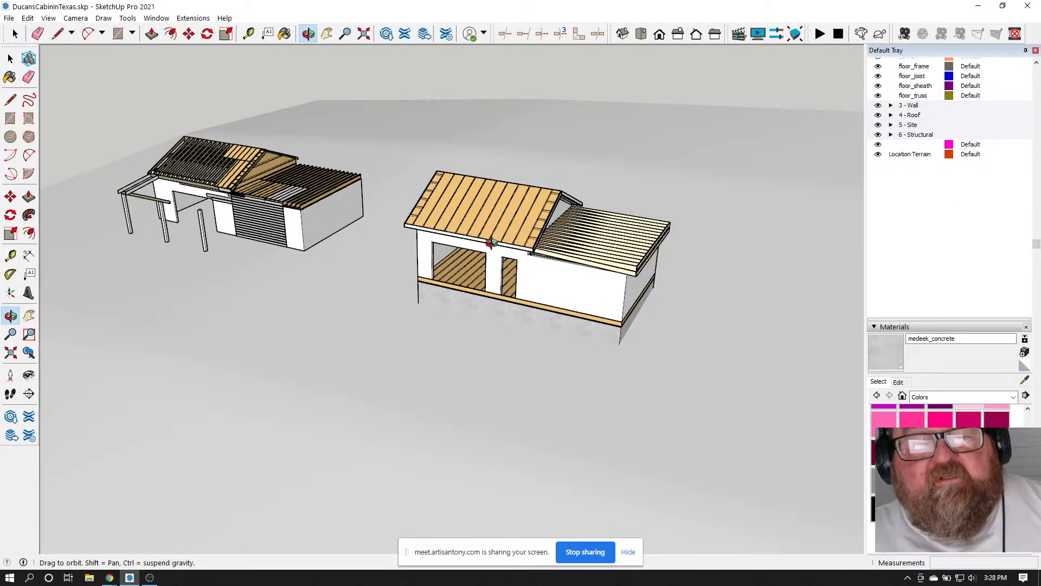
Save the changes to DucansCabinInTexas.skp and open the recent model 30x48PassiveHouse011421.skp
scroll(570, 231, up, 5)
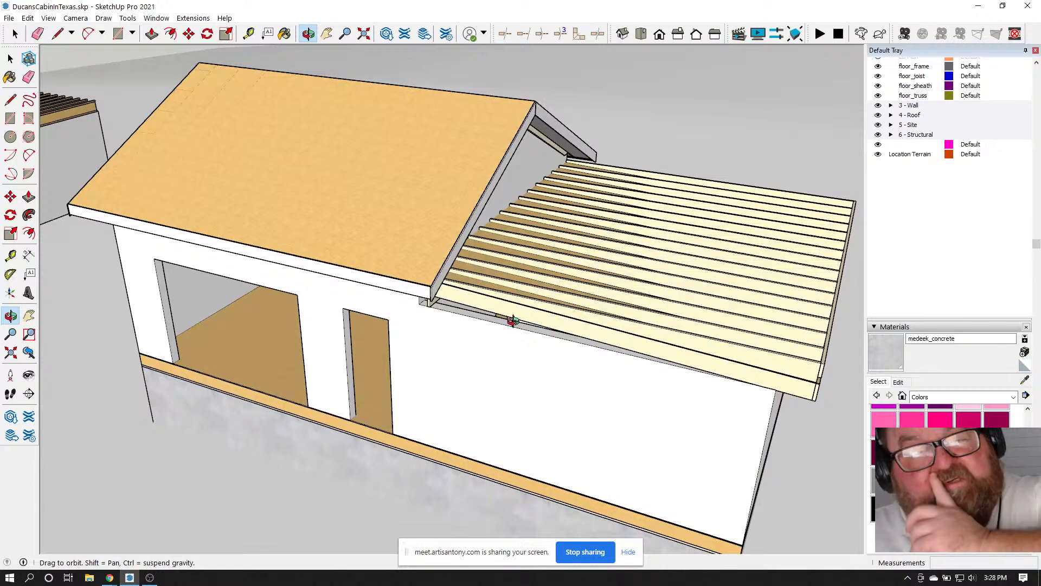
scroll(513, 320, down, 5)
drag(513, 320, 620, 369)
scroll(588, 339, down, 2)
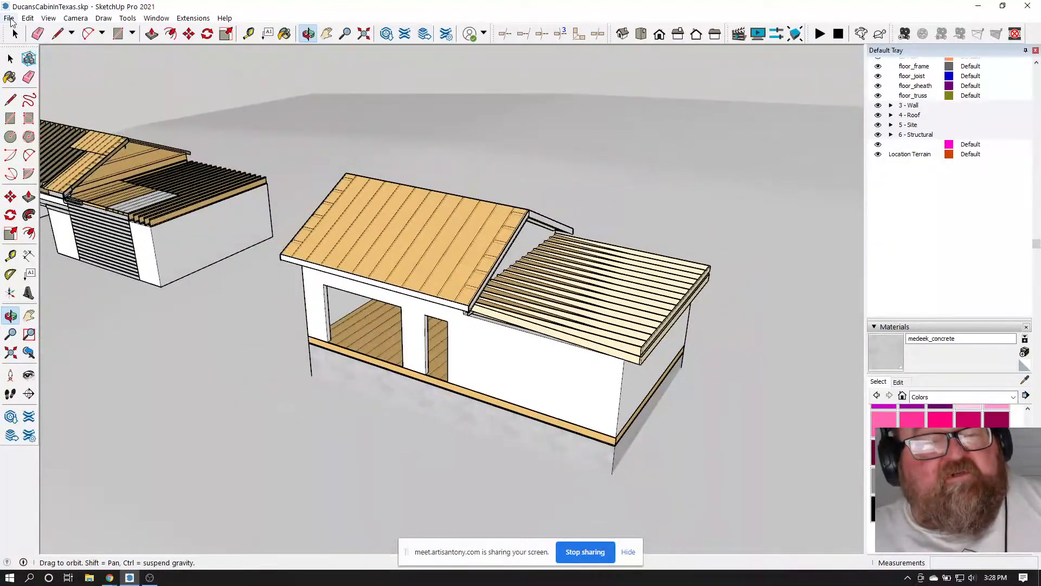
click(10, 19)
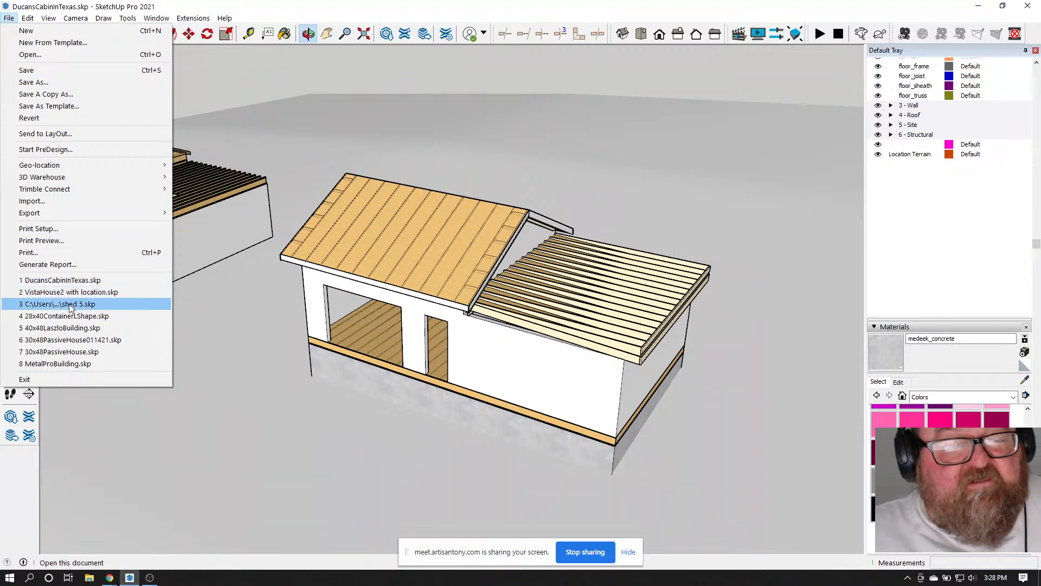
click(66, 340)
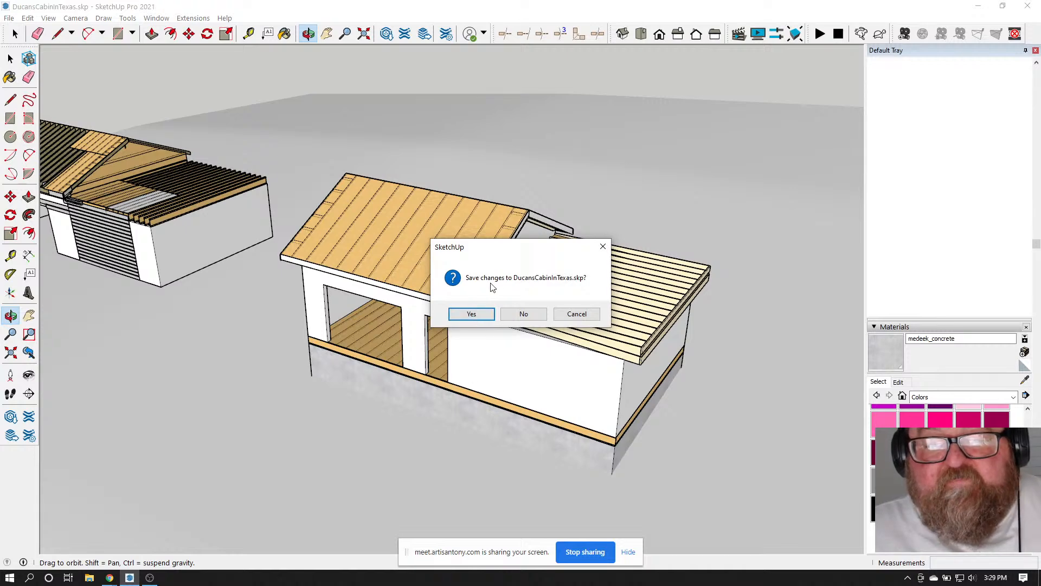
click(491, 312)
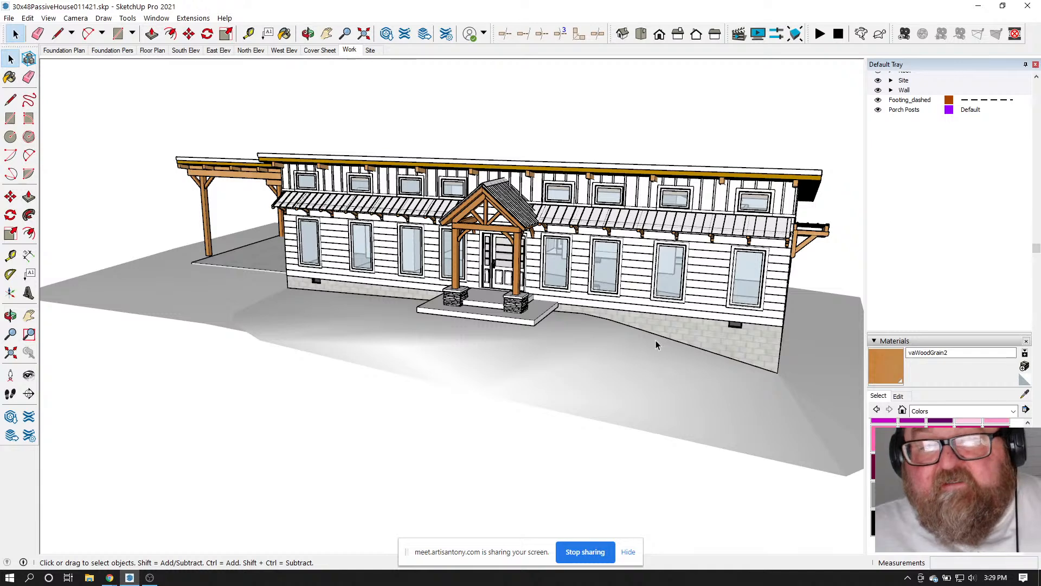
Copy the concrete block foundation wall group beneath the passive house
scroll(445, 303, down, 3)
scroll(537, 206, up, 5)
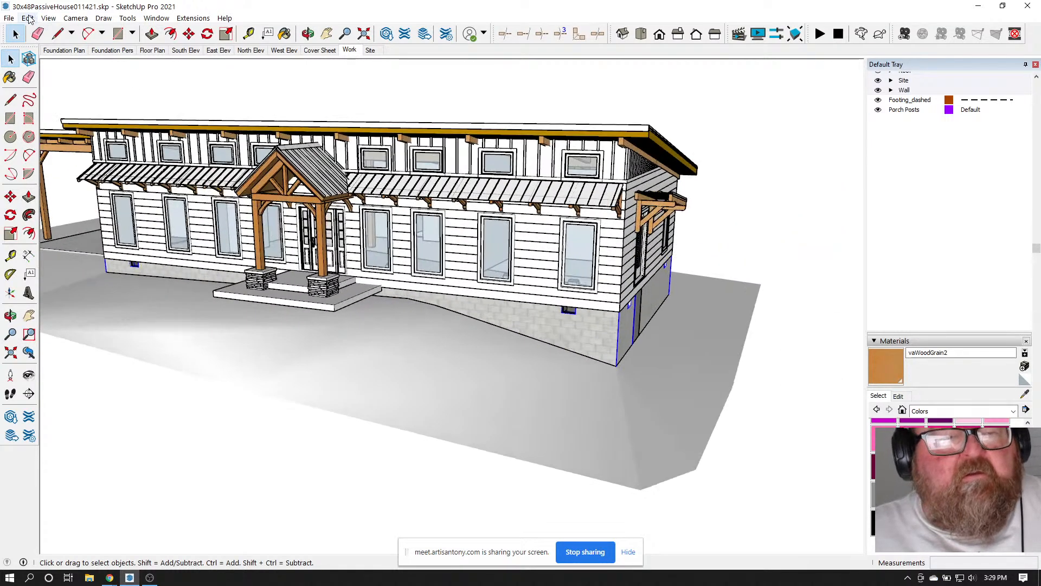
click(27, 18)
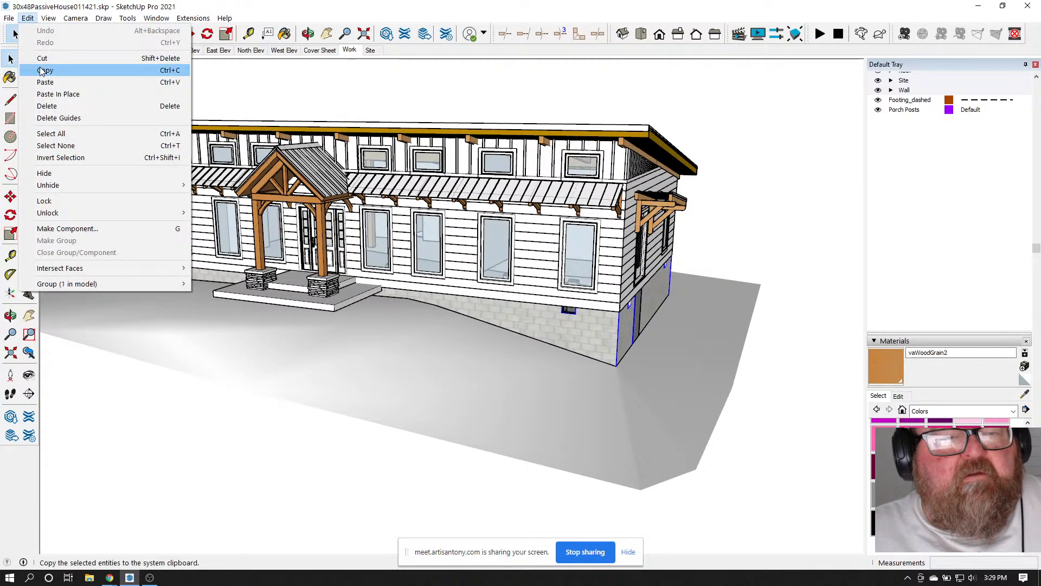
click(39, 70)
Reopen DucansCabinInTexas.skp and paste the copied block foundation wall on empty ground beyond the terrain
click(9, 19)
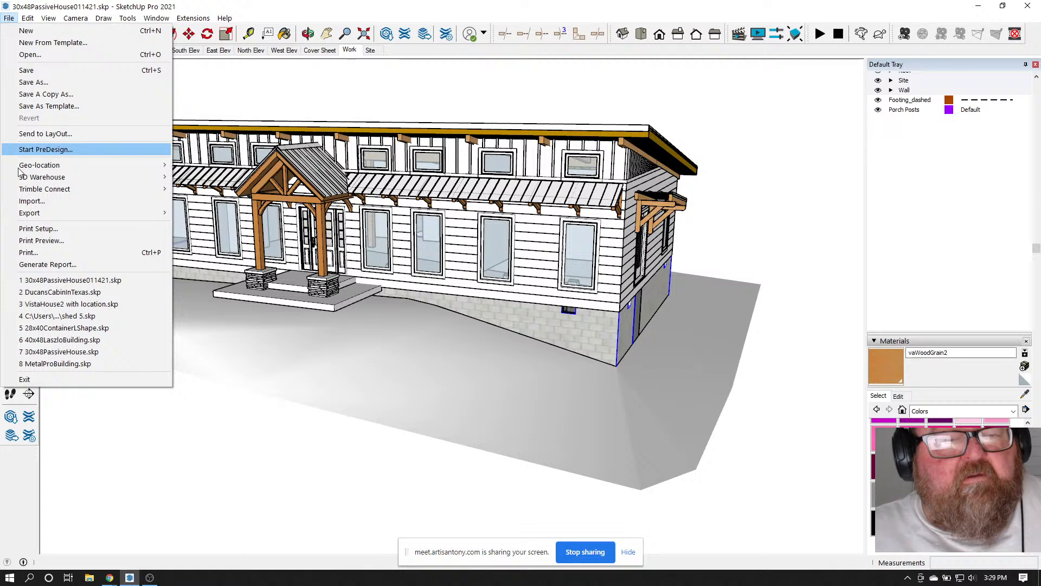
click(65, 293)
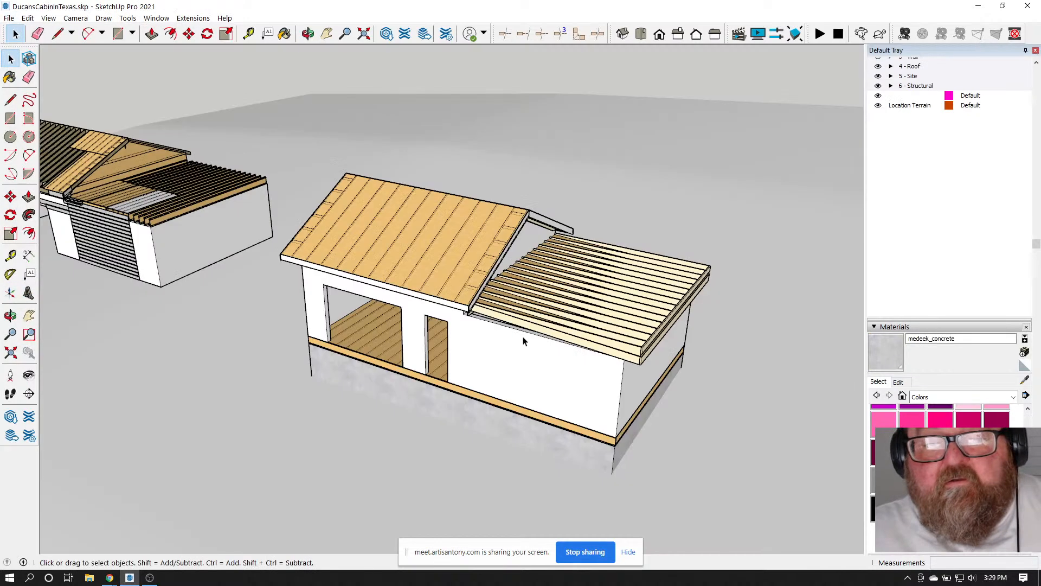
click(28, 18)
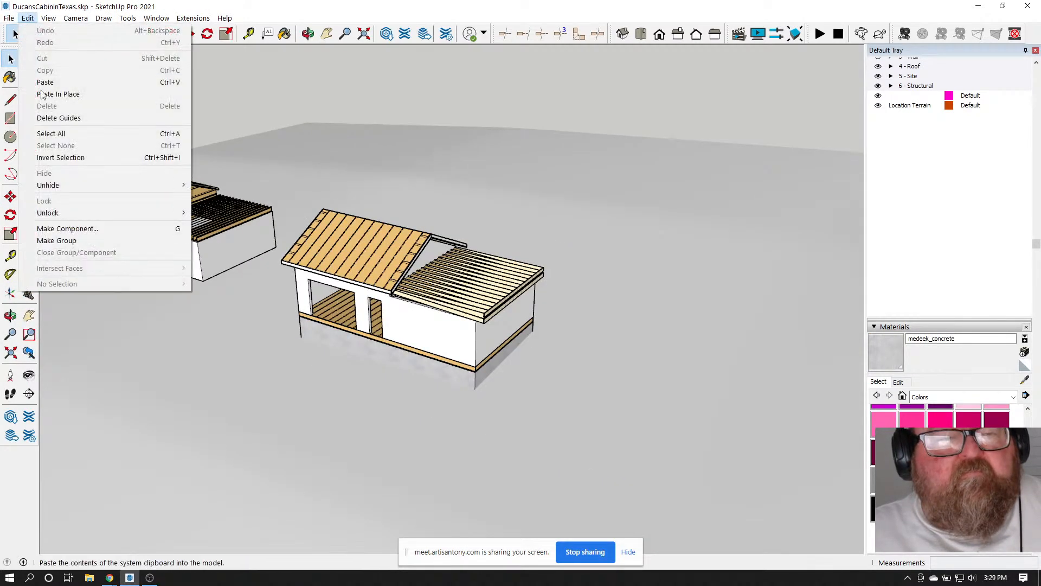
click(45, 82)
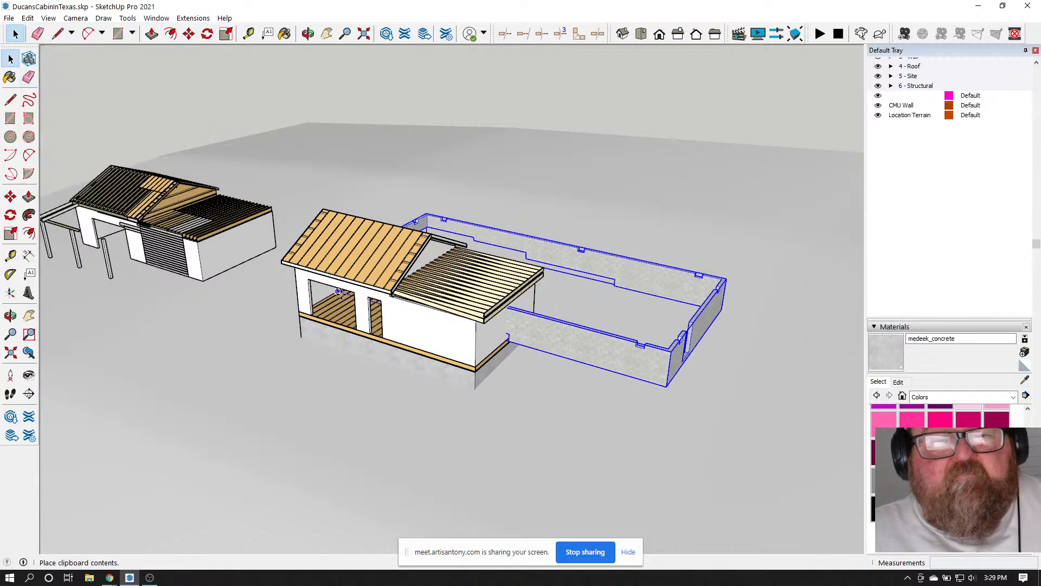
scroll(520, 287, down, 3)
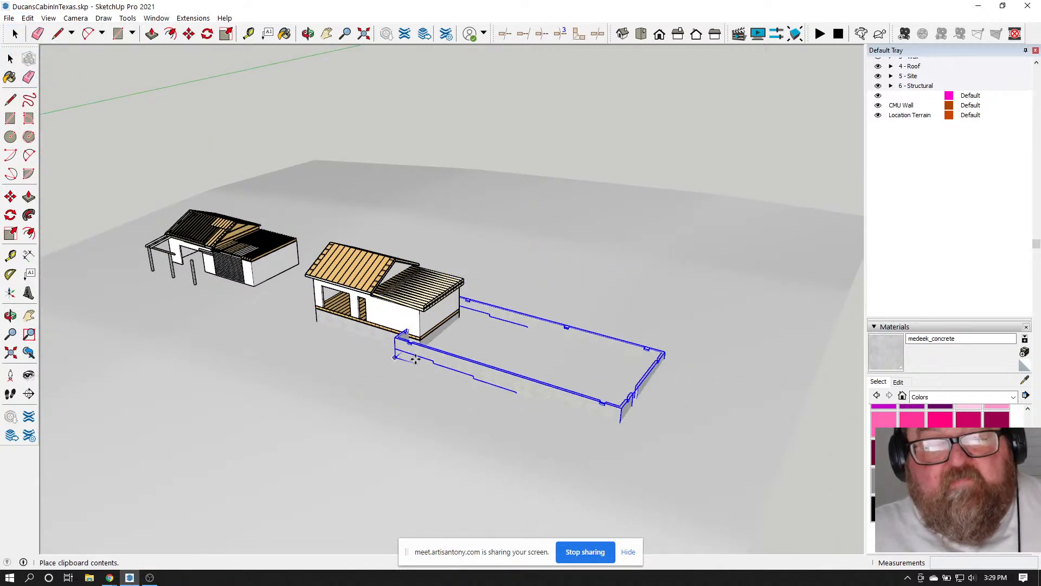
scroll(470, 363, down, 3)
click(548, 389)
scroll(664, 421, up, 6)
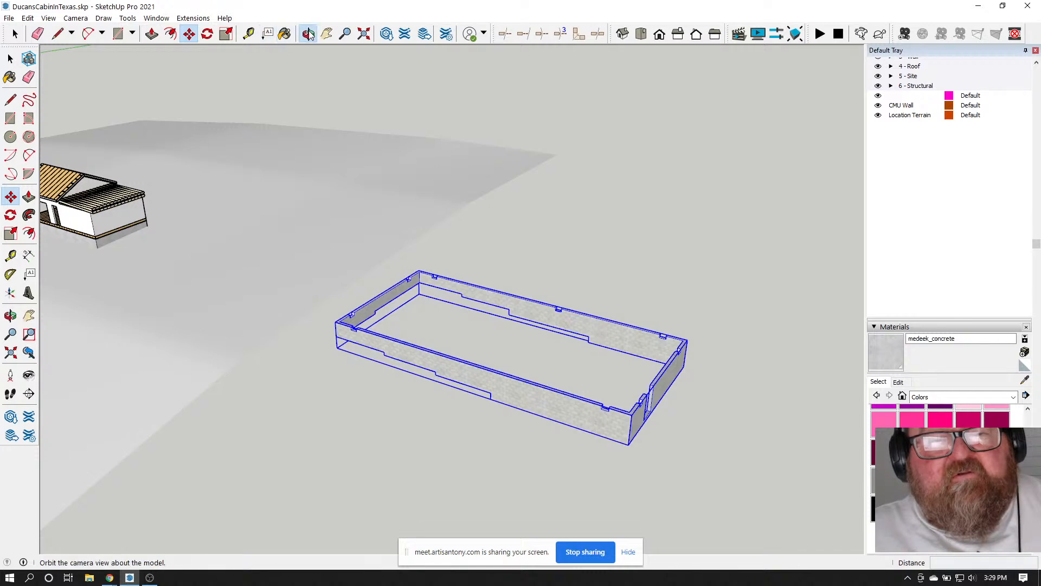
Sample the Concrete Block 8x8 Gray material from the long side of the pasted foundation wall
click(307, 34)
scroll(434, 369, up, 4)
scroll(407, 309, down, 3)
drag(407, 309, 453, 344)
scroll(342, 328, up, 4)
scroll(343, 328, up, 2)
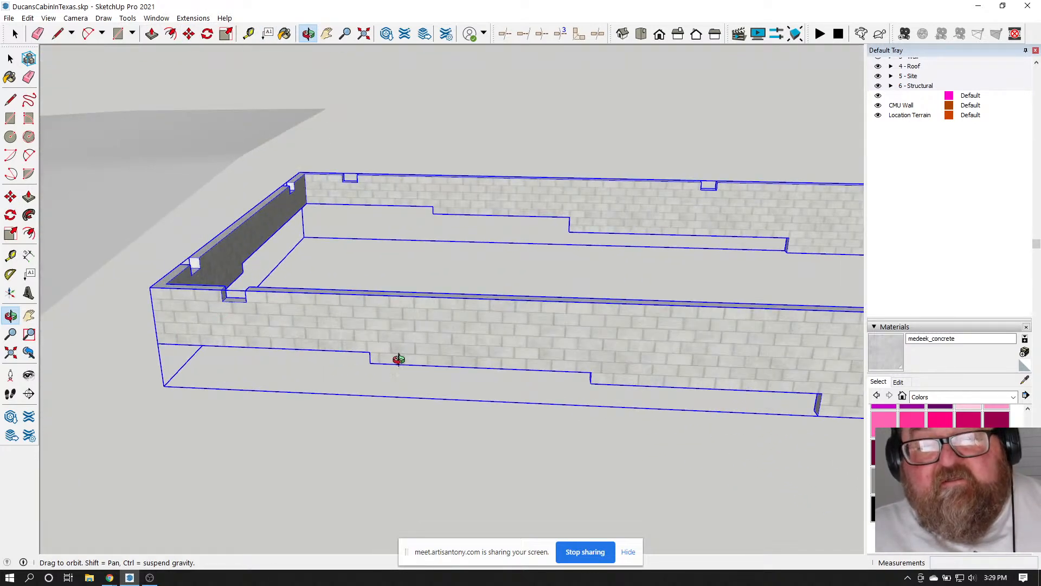
scroll(248, 331, down, 3)
scroll(376, 341, up, 2)
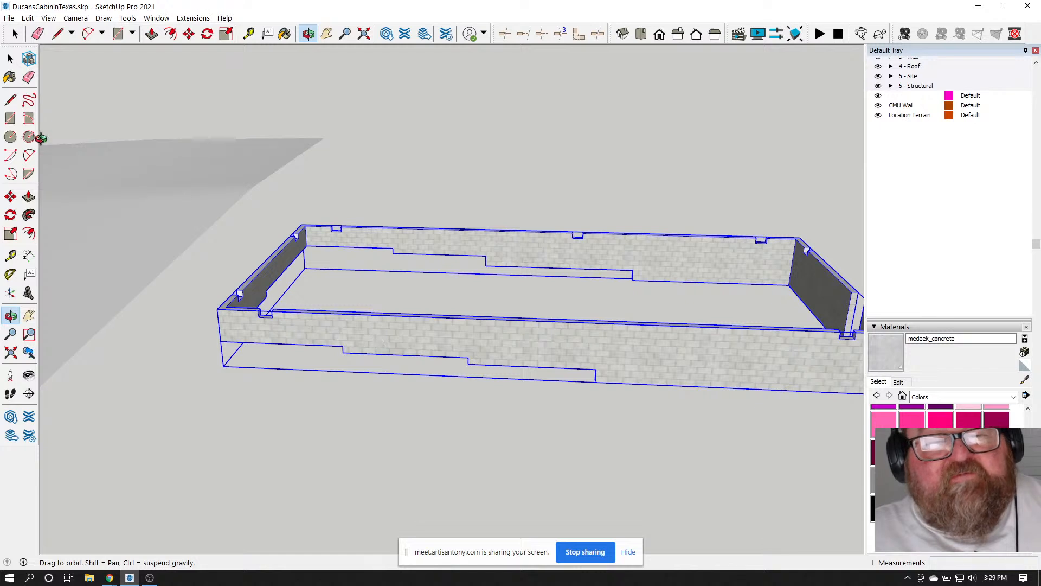
click(285, 33)
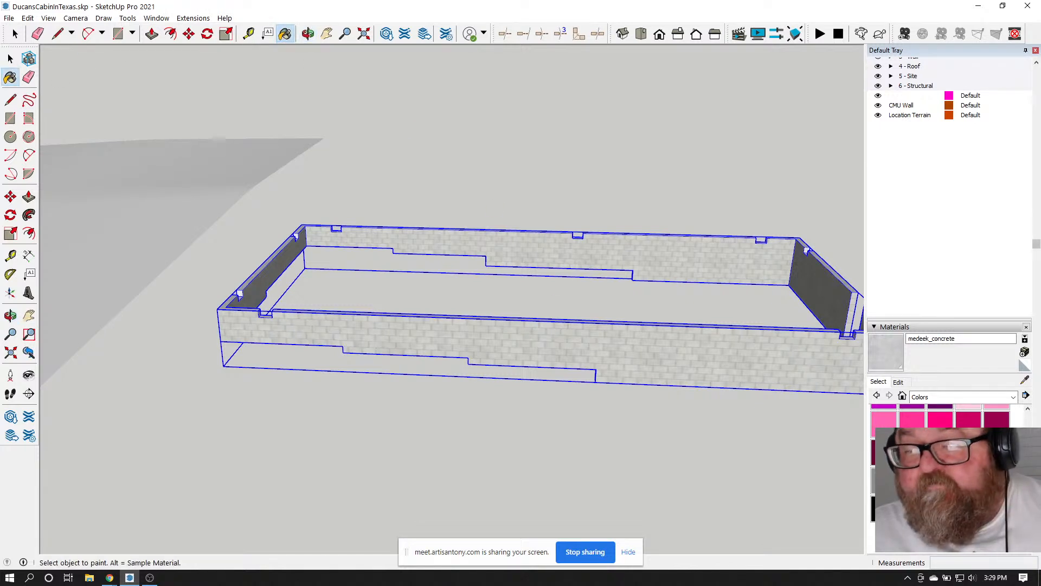
click(1024, 382)
click(693, 349)
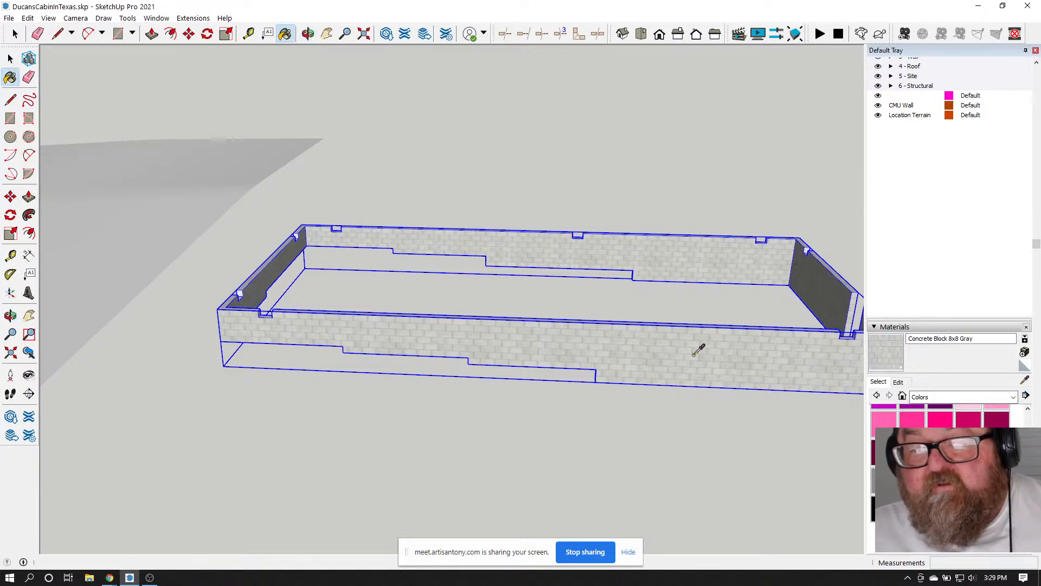
Open the cabin's foundation wall group, paint all its faces with Concrete Block 8x8 Gray, and close the group
scroll(750, 418, down, 1)
scroll(750, 418, down, 3)
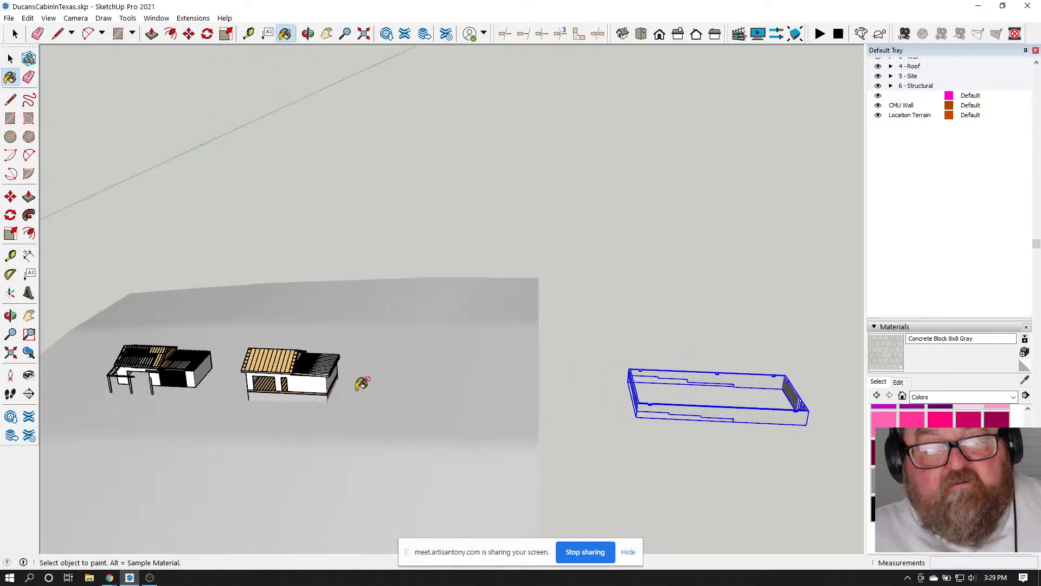
scroll(360, 379, up, 5)
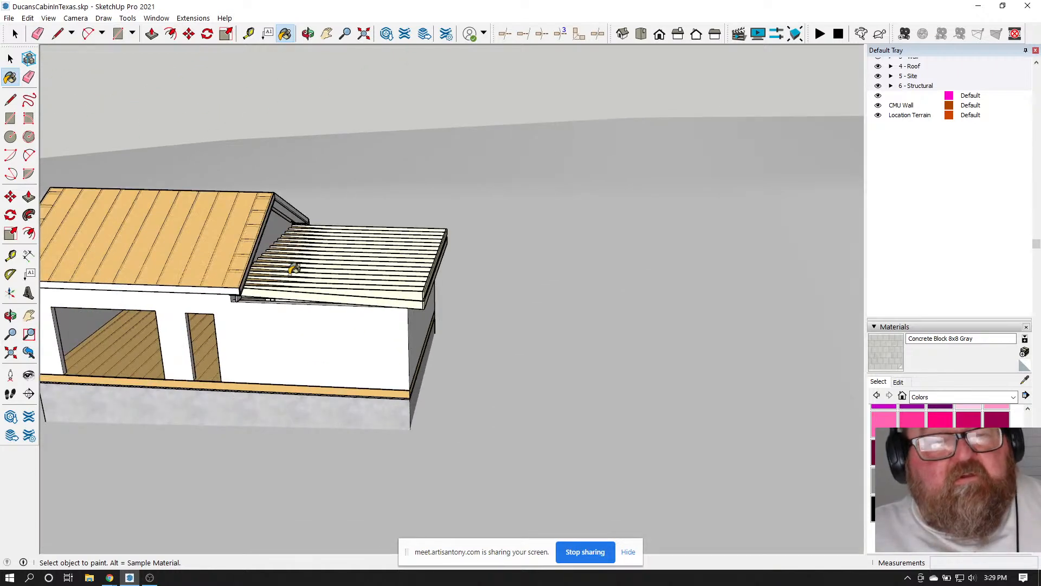
click(15, 34)
scroll(360, 423, down, 2)
double_click(265, 413)
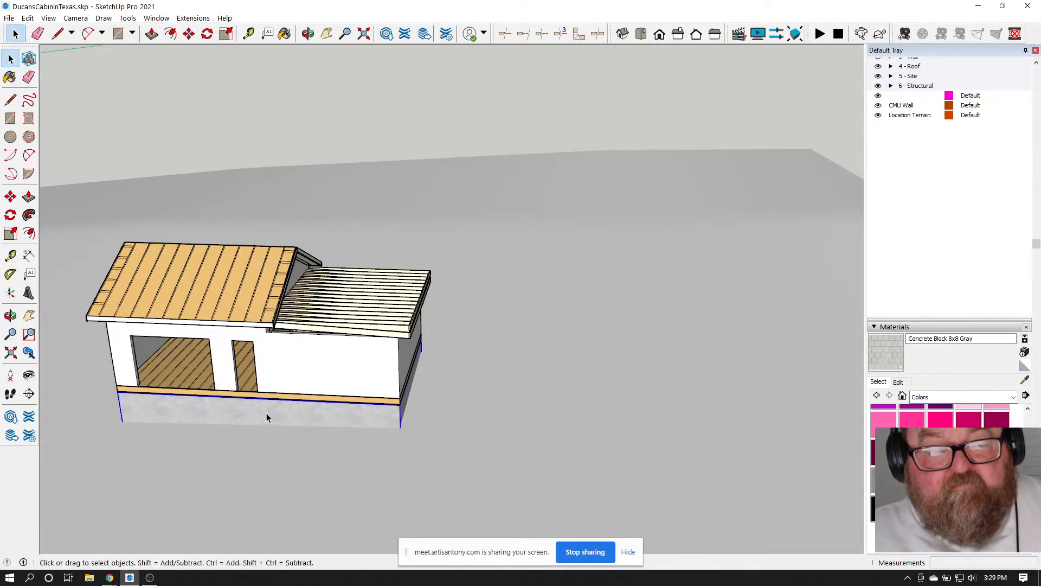
drag(86, 225, 463, 428)
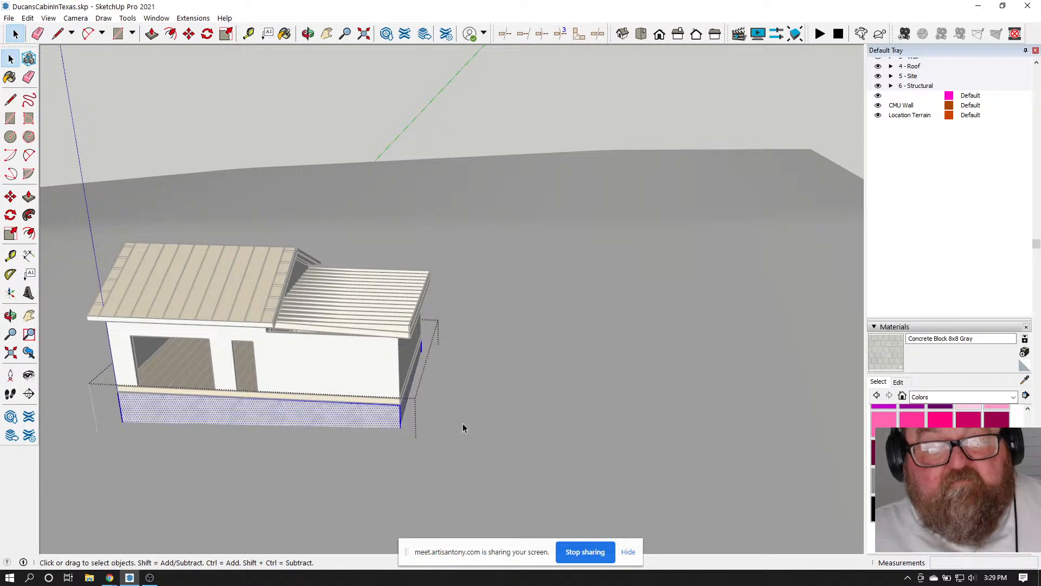
click(284, 34)
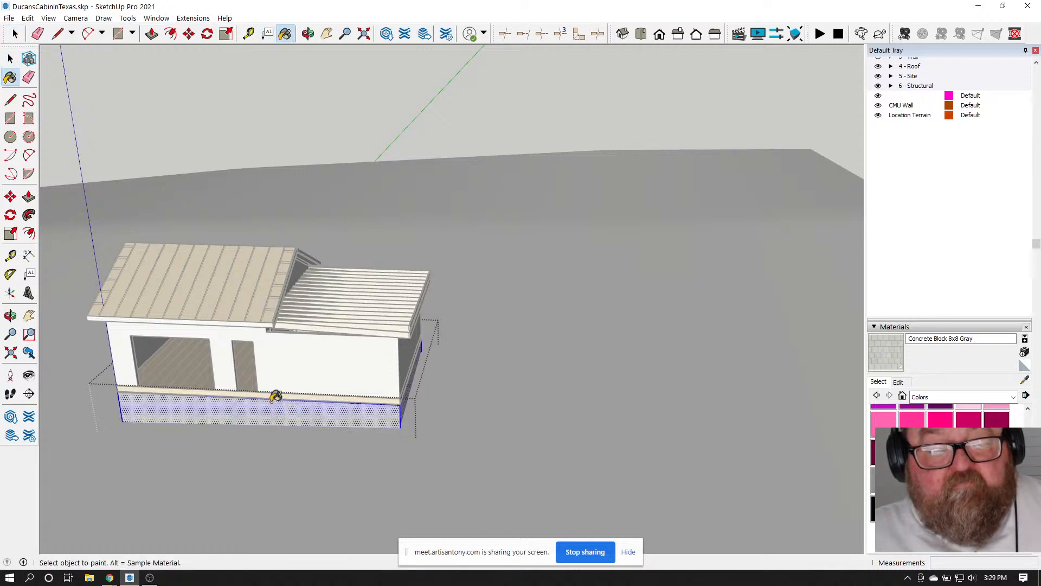
scroll(274, 423, up, 5)
scroll(590, 422, down, 2)
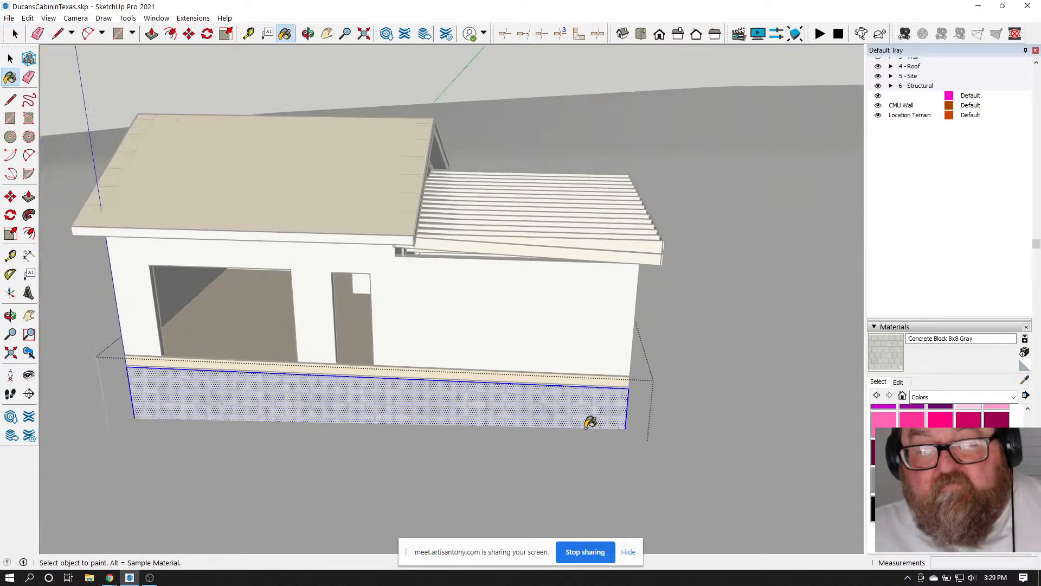
scroll(550, 426, up, 3)
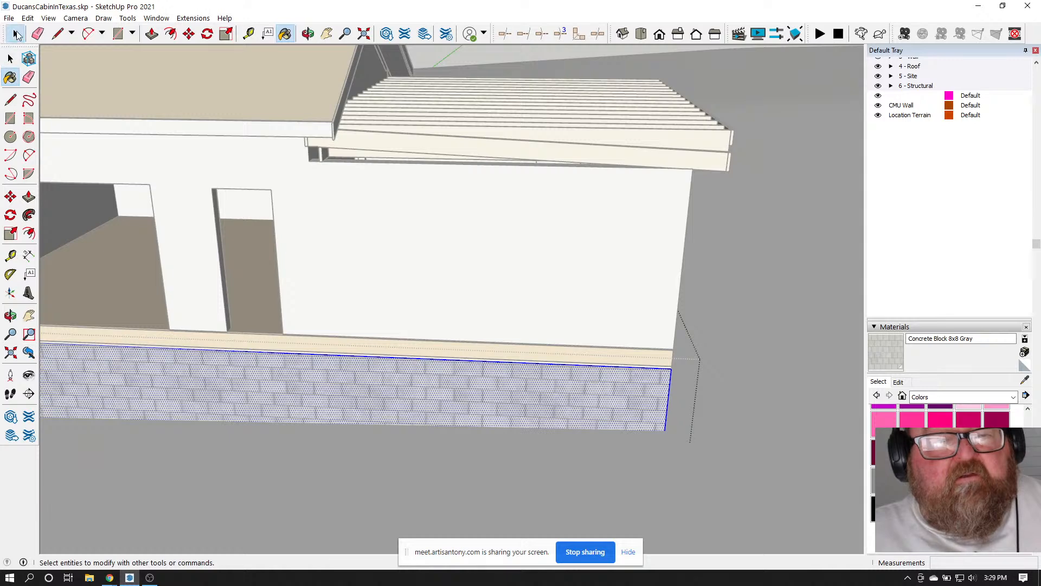
click(15, 34)
scroll(495, 450, down, 3)
scroll(494, 453, down, 1)
scroll(139, 376, down, 4)
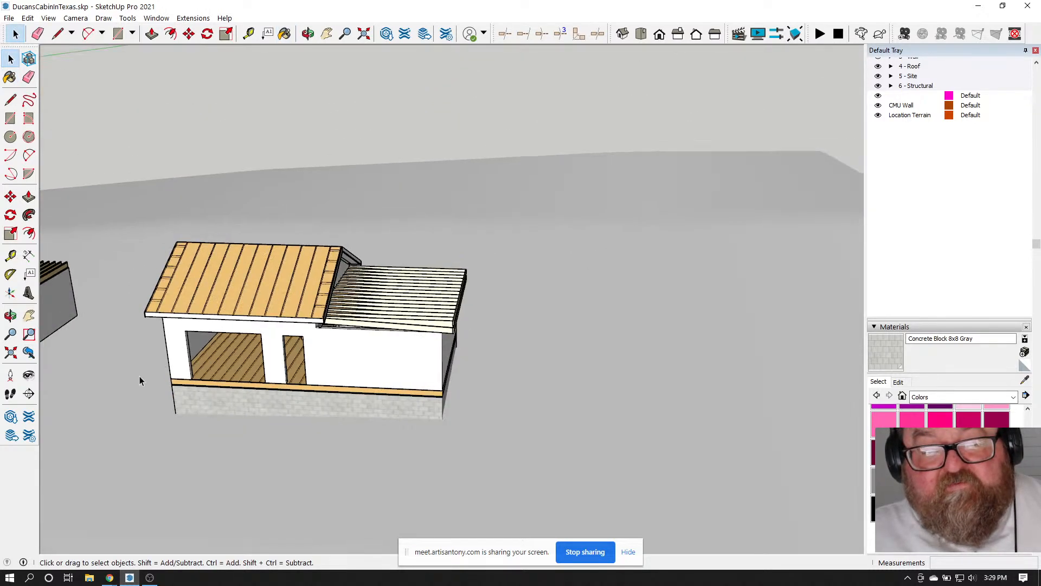
scroll(275, 428, up, 2)
scroll(163, 380, up, 4)
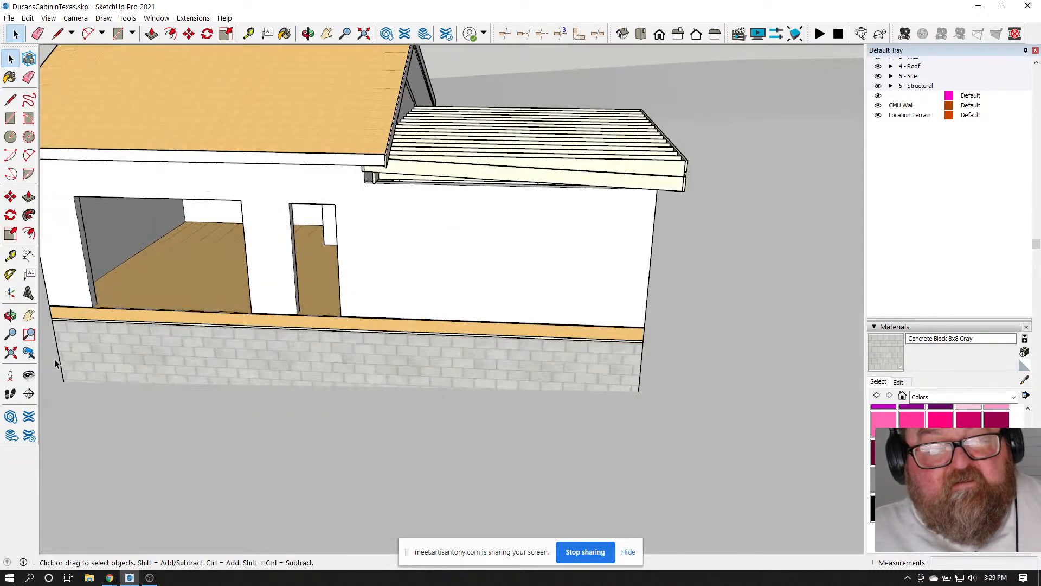
Delete the pasted block foundation wall standing beyond the terrain
scroll(242, 457, down, 6)
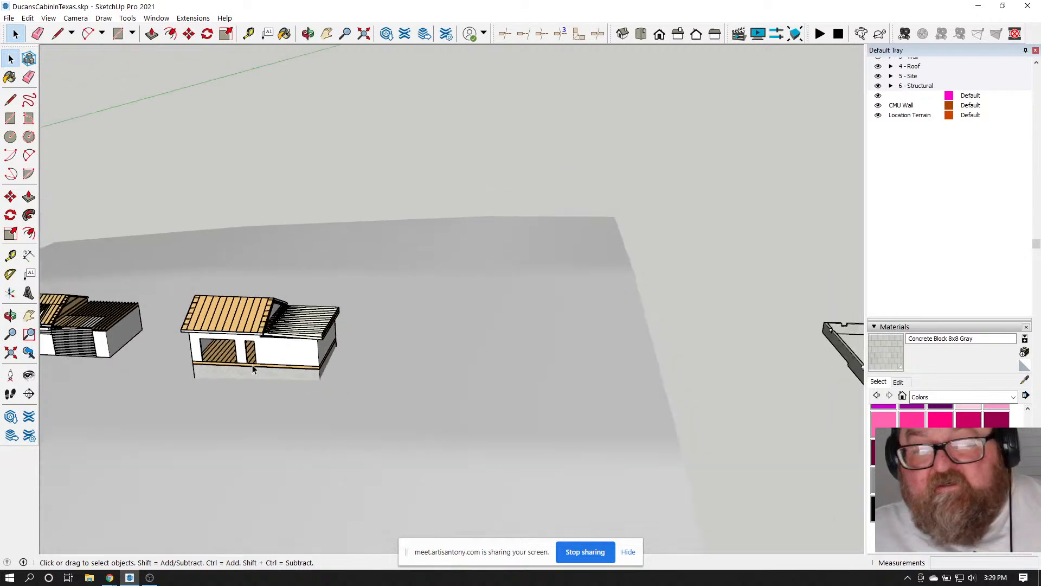
scroll(687, 382, up, 5)
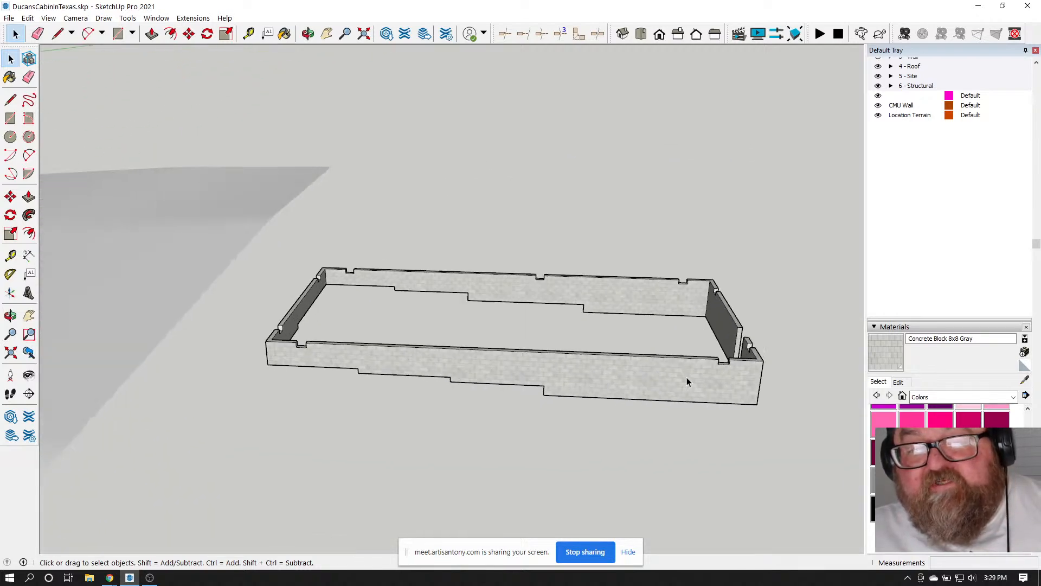
middle_drag(646, 360, 209, 359)
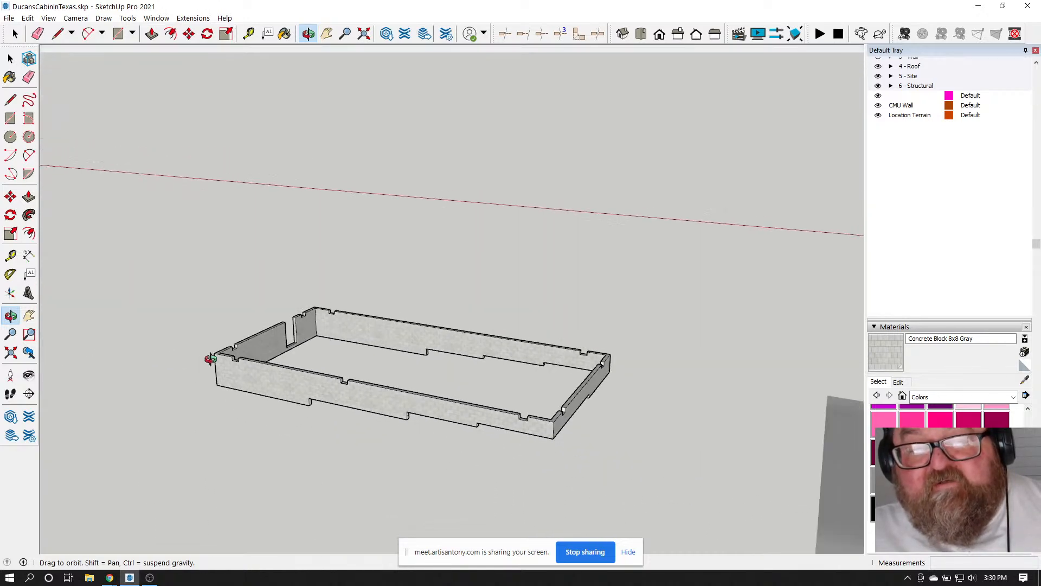
click(10, 59)
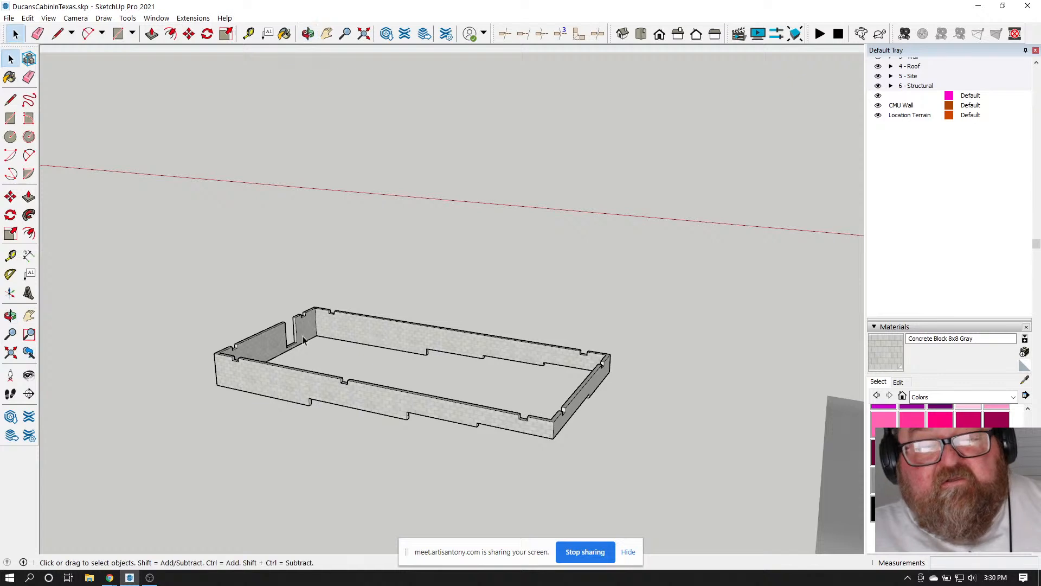
click(312, 312)
key(Delete)
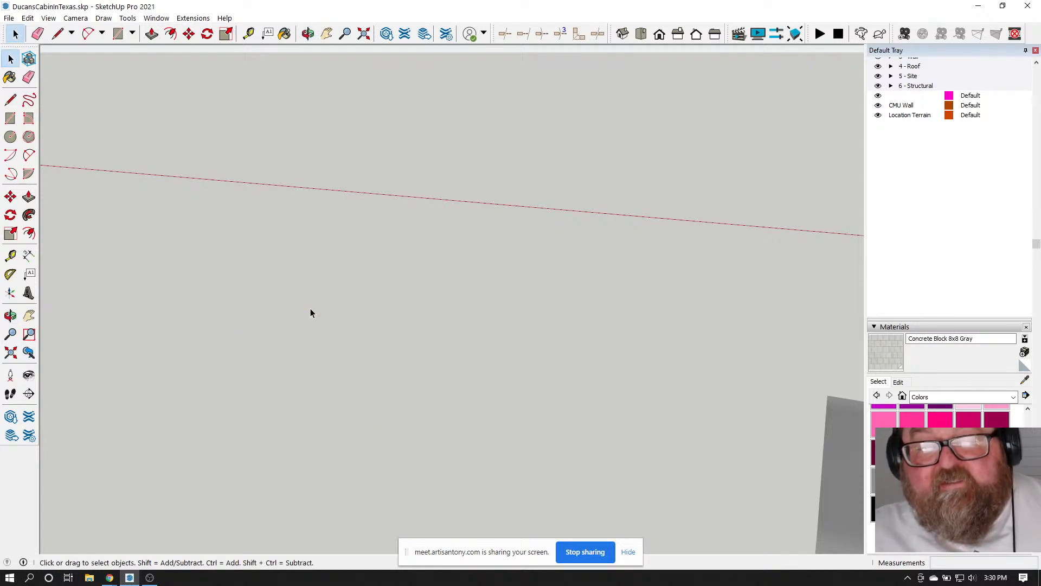
Examine the cabin's block foundation, walls and lower roof framing from several sides, alongside the neighbouring building
middle_drag(310, 308, 403, 236)
scroll(787, 434, up, 5)
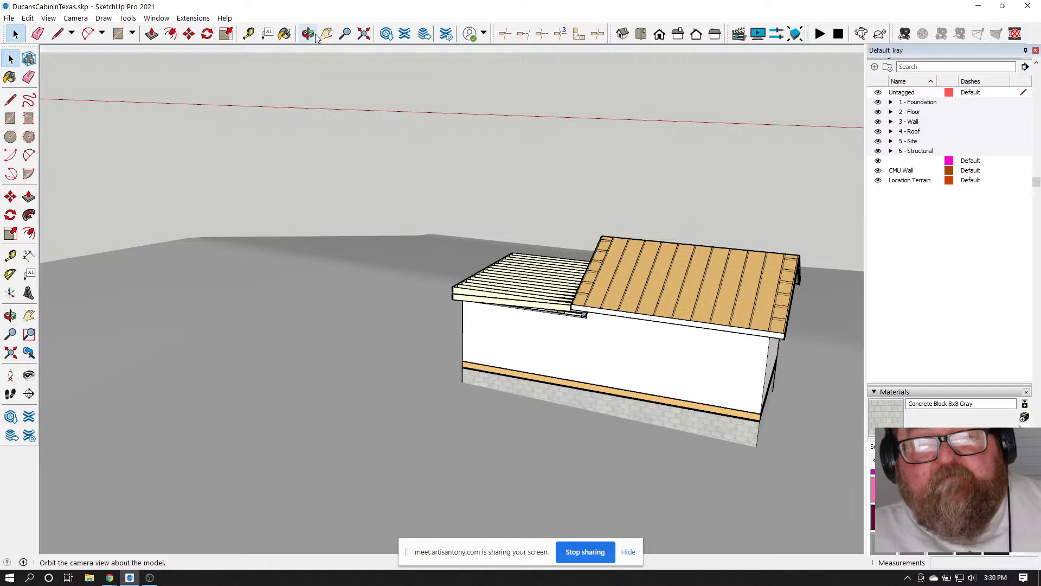
click(308, 33)
drag(488, 232, 451, 418)
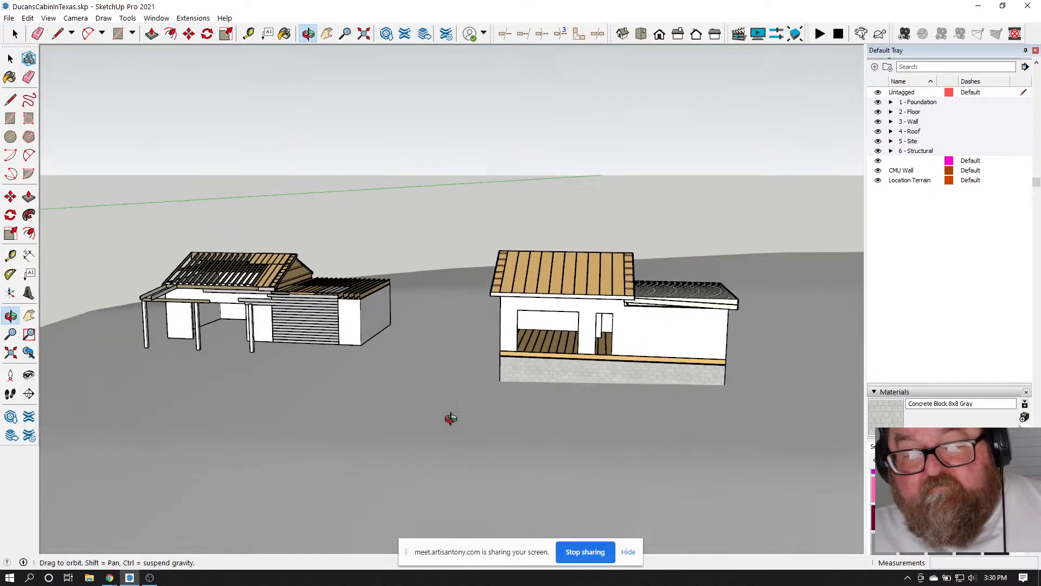
scroll(727, 347, up, 6)
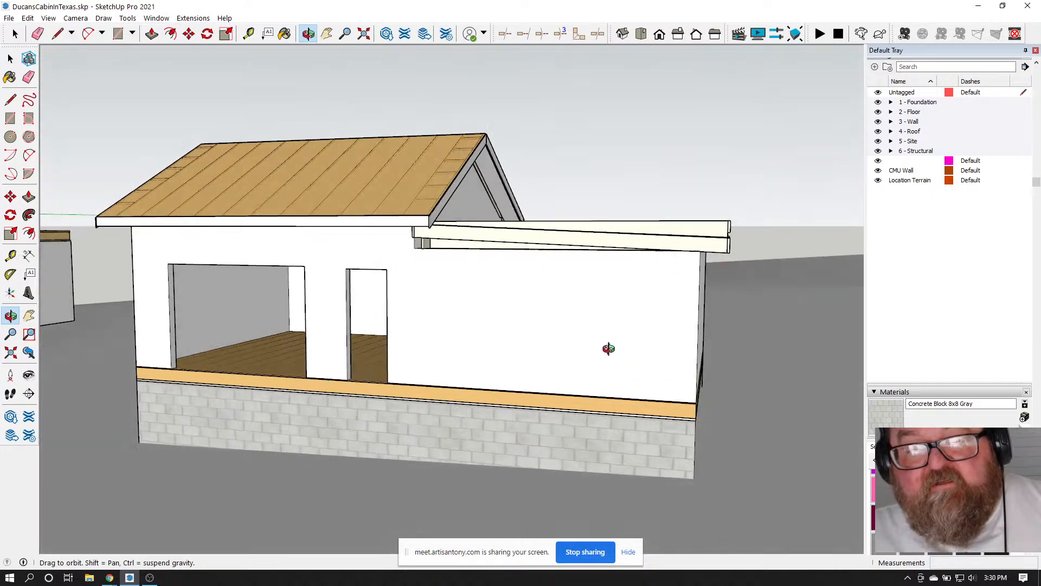
drag(608, 348, 563, 243)
drag(631, 327, 621, 266)
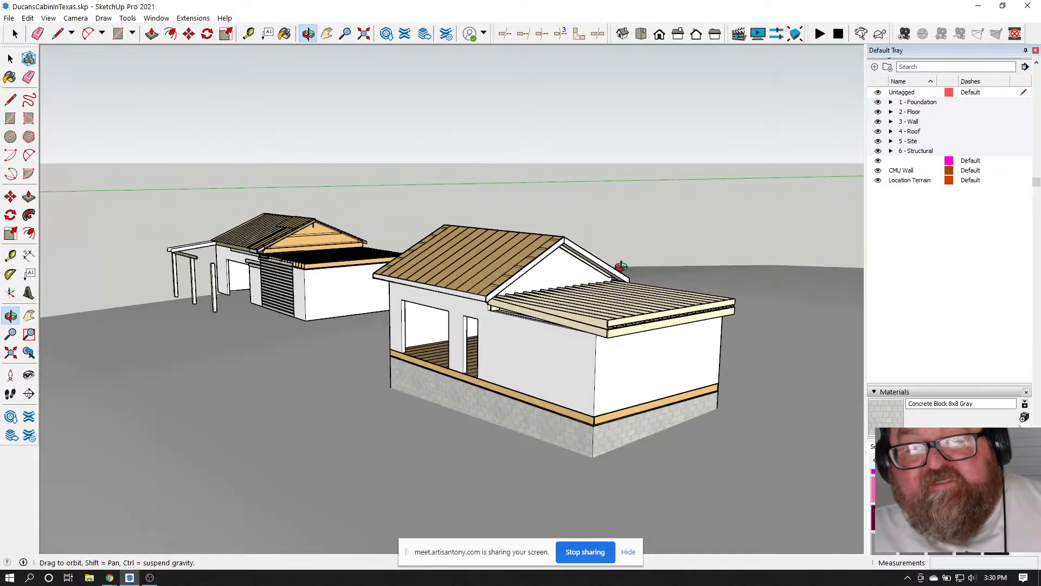
drag(712, 329, 434, 398)
drag(649, 362, 475, 388)
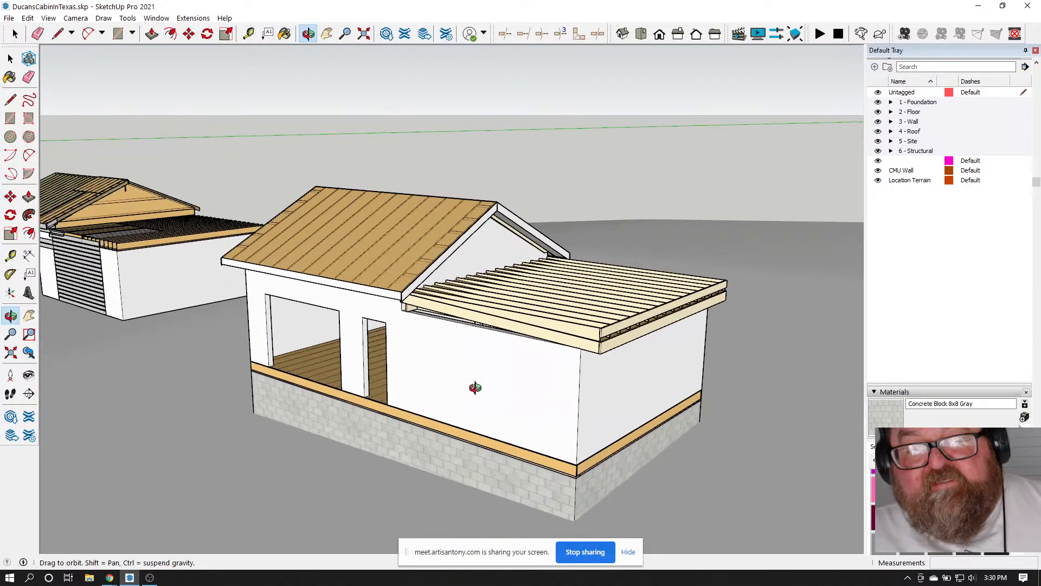
scroll(525, 350, up, 3)
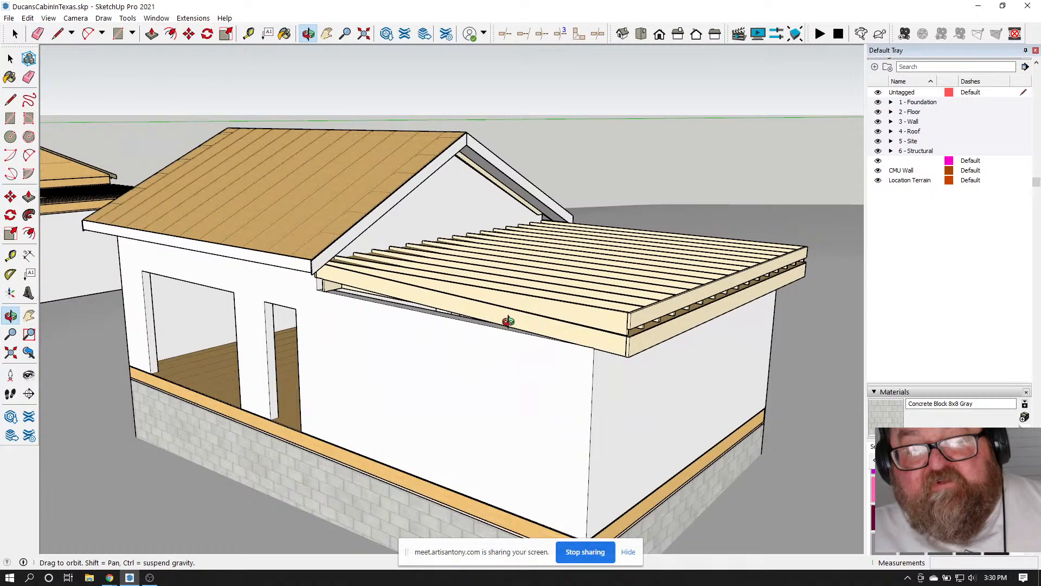
scroll(525, 352, down, 2)
drag(498, 372, 394, 308)
mouse_move(596, 377)
mouse_down()
mouse_move(514, 361)
mouse_move(409, 367)
mouse_move(433, 409)
mouse_move(653, 404)
mouse_move(568, 395)
mouse_move(608, 426)
mouse_up()
scroll(568, 395, down, 3)
scroll(544, 391, down, 5)
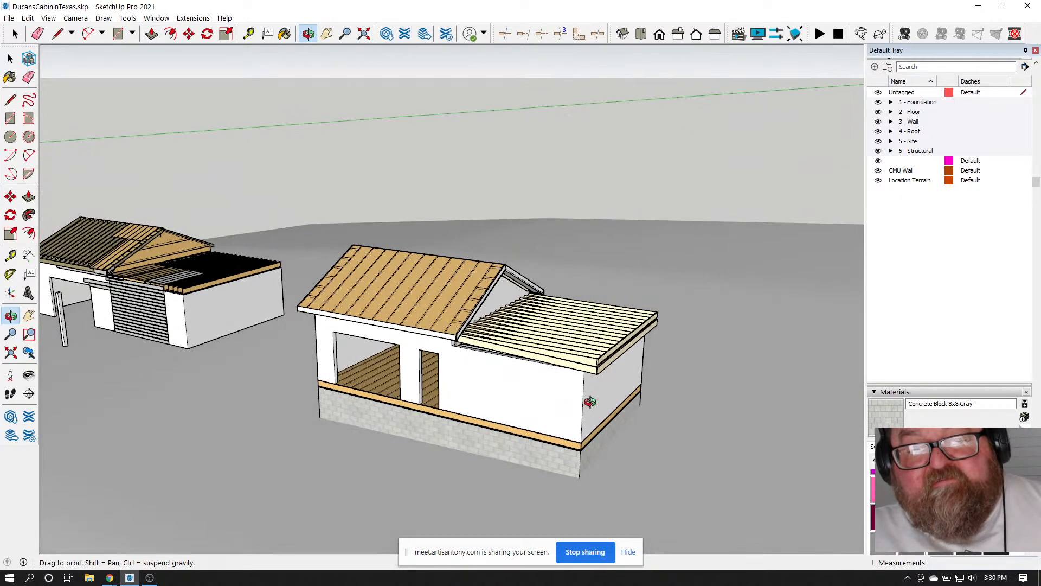
scroll(351, 372, up, 5)
scroll(597, 413, down, 2)
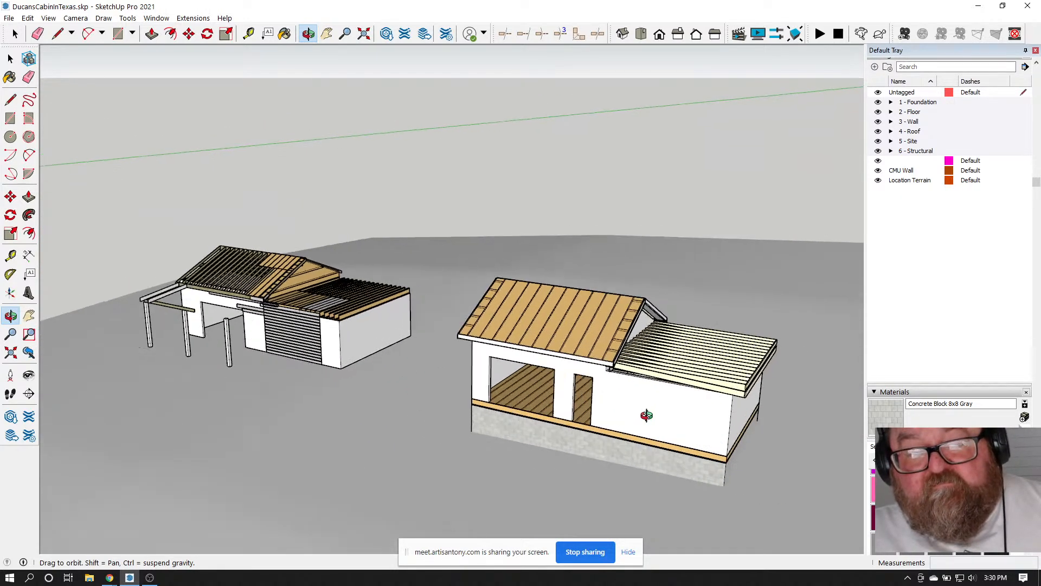
scroll(649, 413, up, 2)
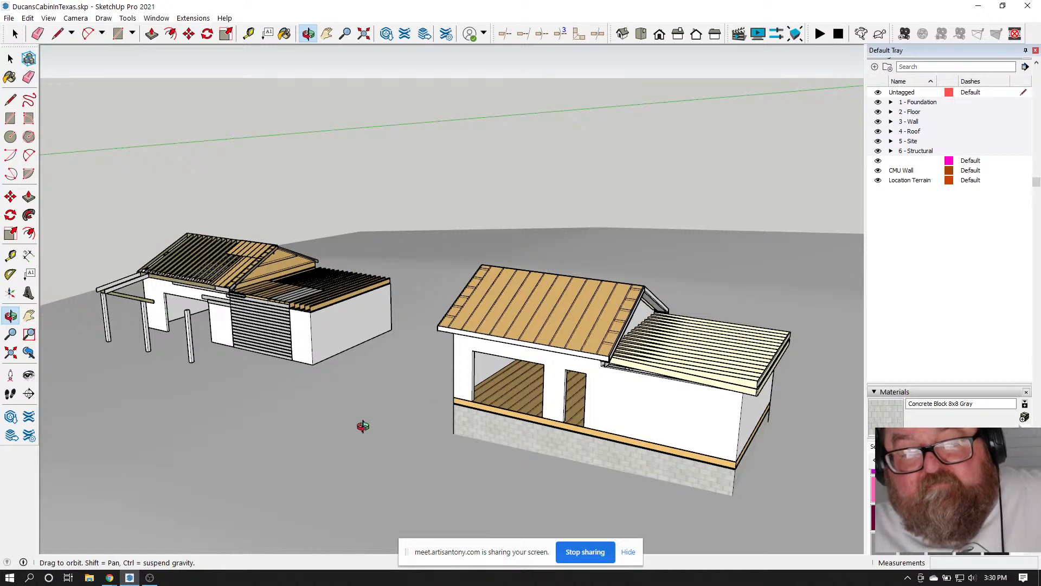
Switch to the YouTube Studio live stream page in Chrome to read the live chat, and return to SketchUp
mouse_move(110, 578)
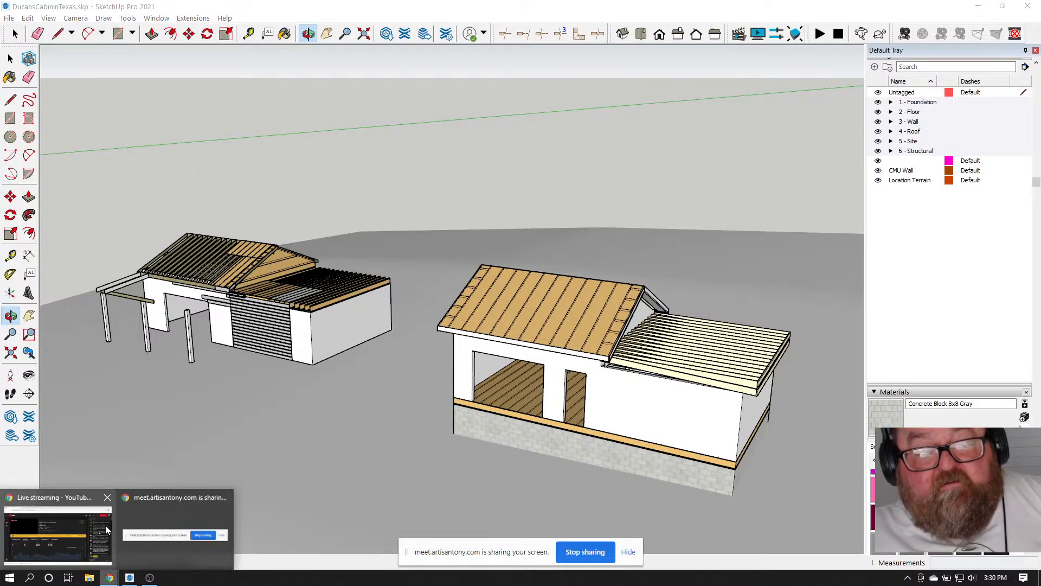
click(91, 502)
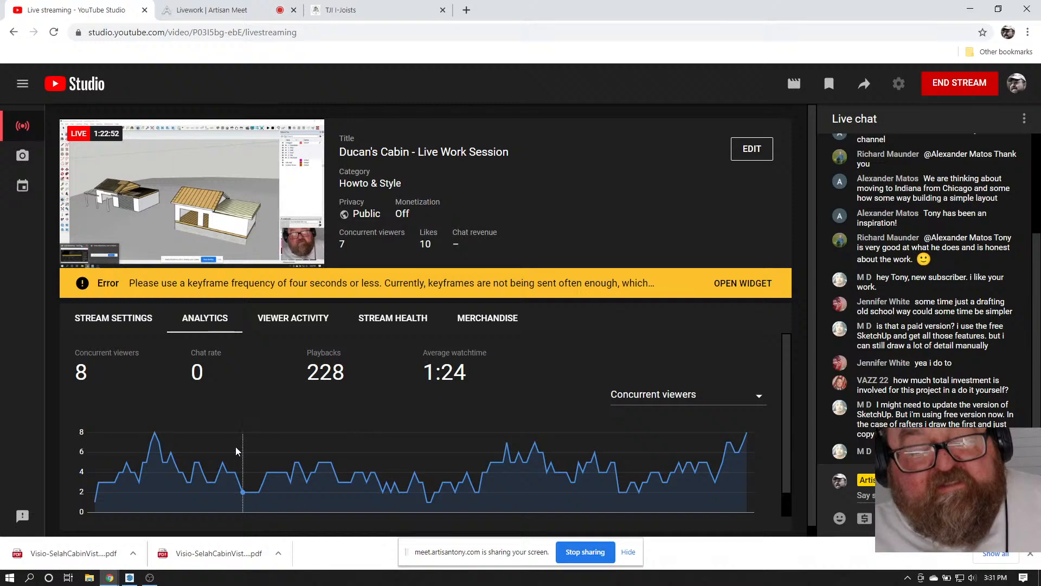
click(130, 577)
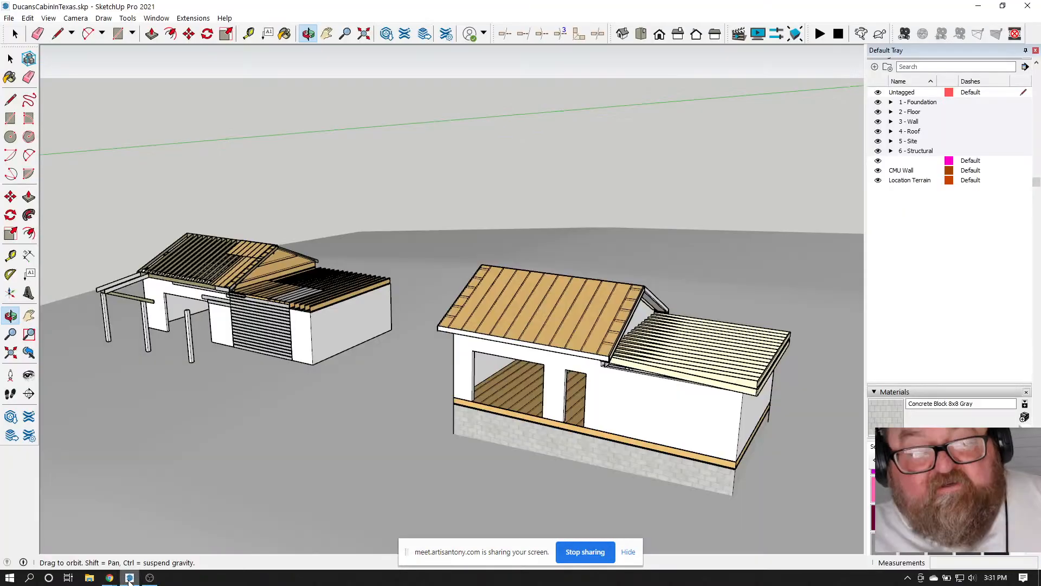
Inspect the neighbouring building's roof framing, porch posts and siding, and compare it with the cabin on the block foundation
drag(675, 349, 733, 439)
drag(565, 421, 603, 473)
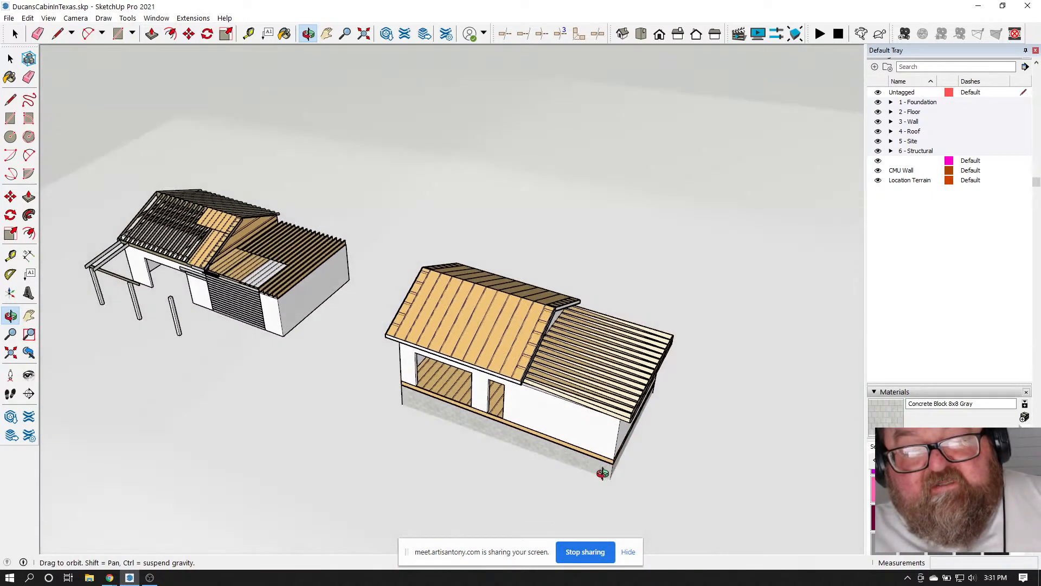
drag(594, 426, 496, 381)
scroll(298, 307, up, 3)
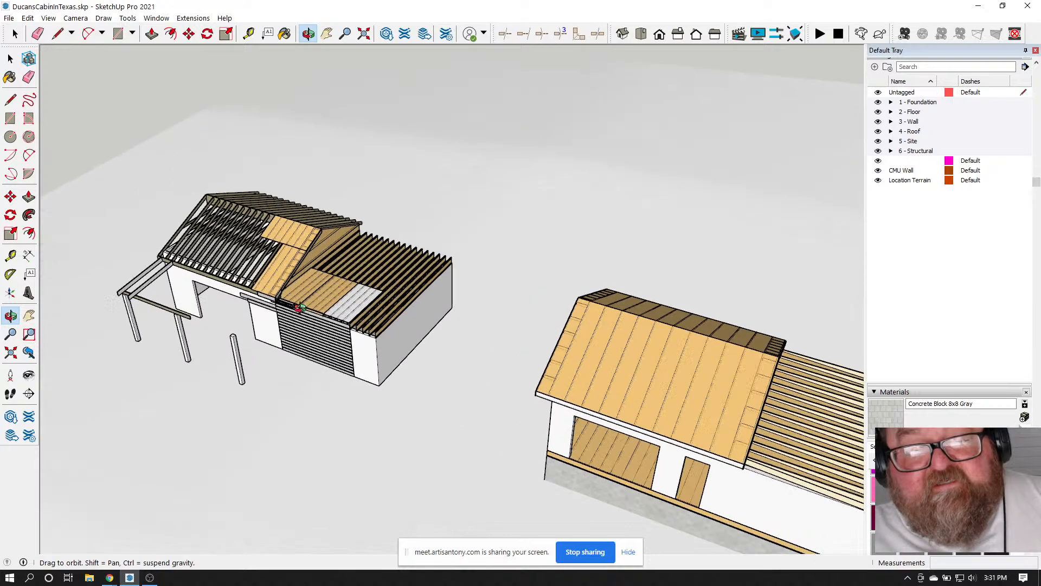
scroll(60, 267, up, 5)
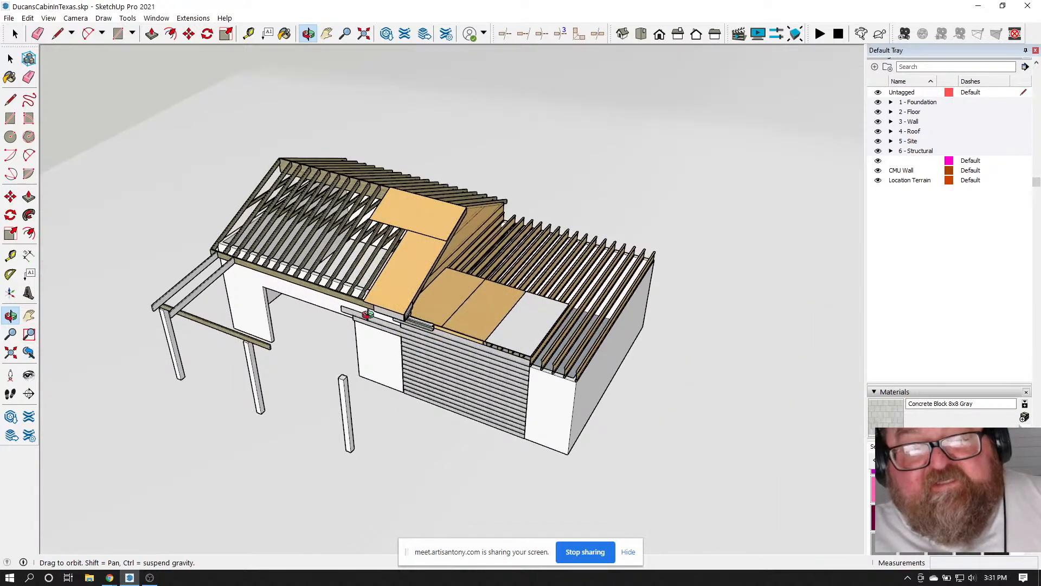
drag(366, 314, 424, 237)
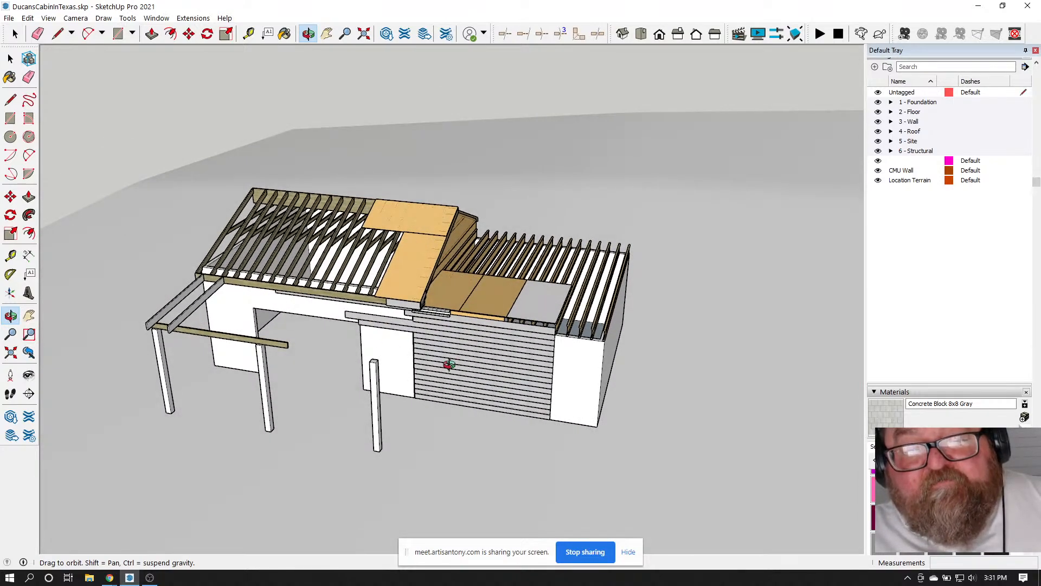
drag(449, 365, 163, 279)
scroll(163, 279, down, 5)
scroll(673, 399, up, 4)
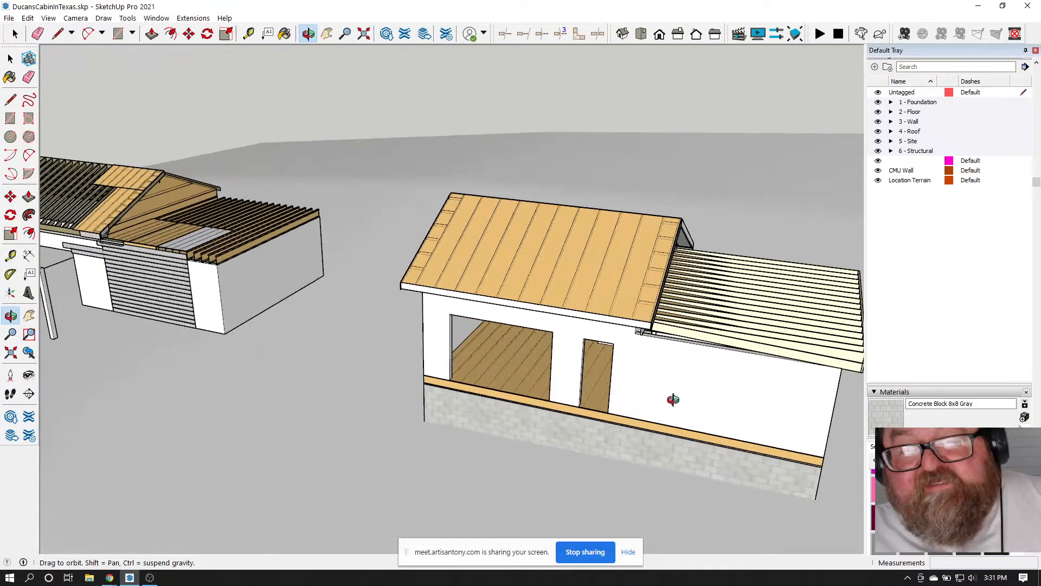
Compare the cabin's front openings and block foundation with the neighbouring building's porch posts and siding
scroll(673, 400, down, 5)
scroll(678, 397, up, 5)
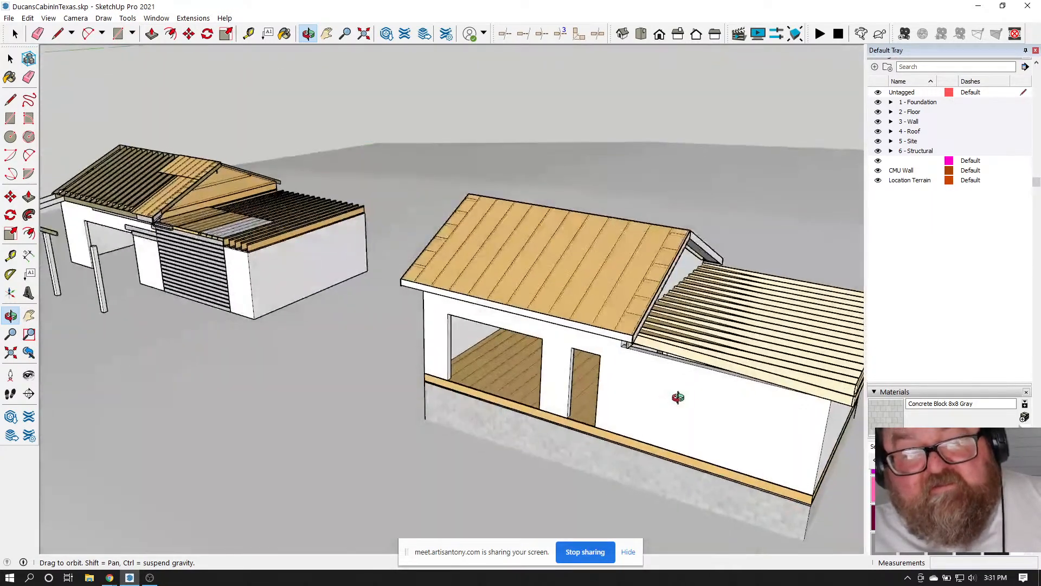
scroll(678, 397, down, 3)
scroll(299, 292, up, 5)
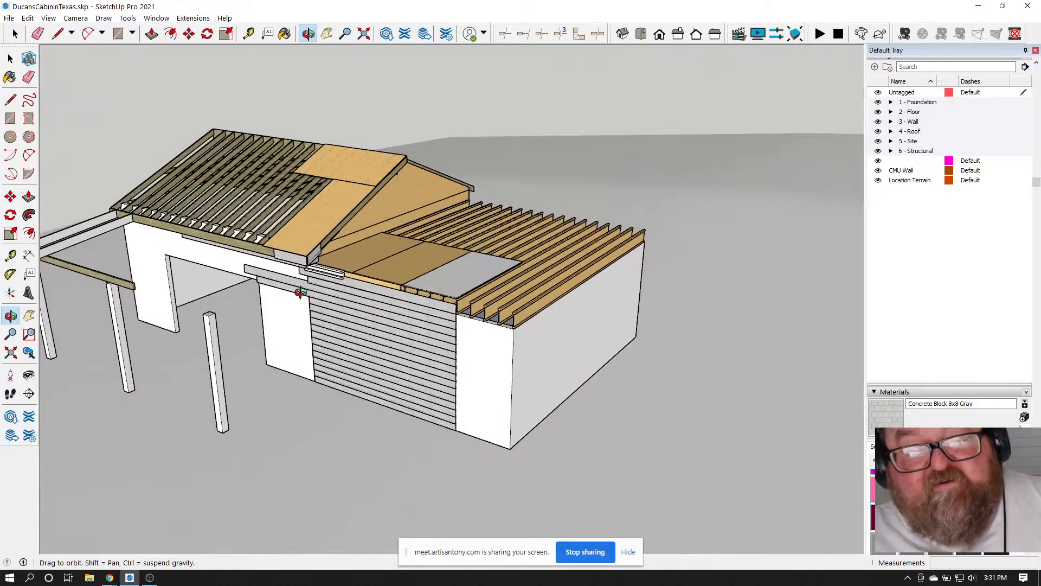
drag(300, 291, 226, 326)
scroll(226, 325, down, 5)
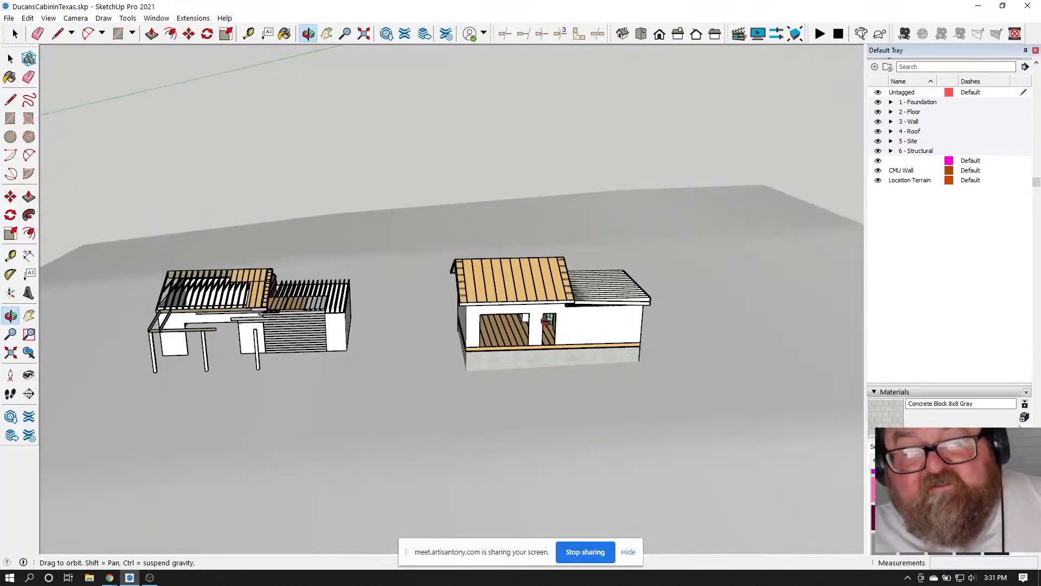
drag(548, 320, 487, 357)
scroll(537, 358, up, 6)
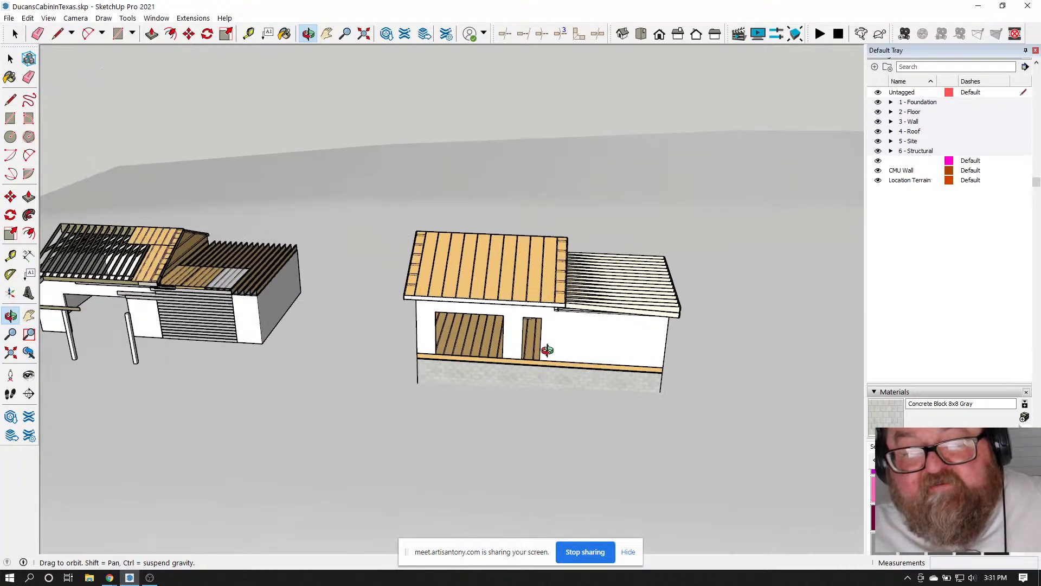
scroll(583, 343, down, 5)
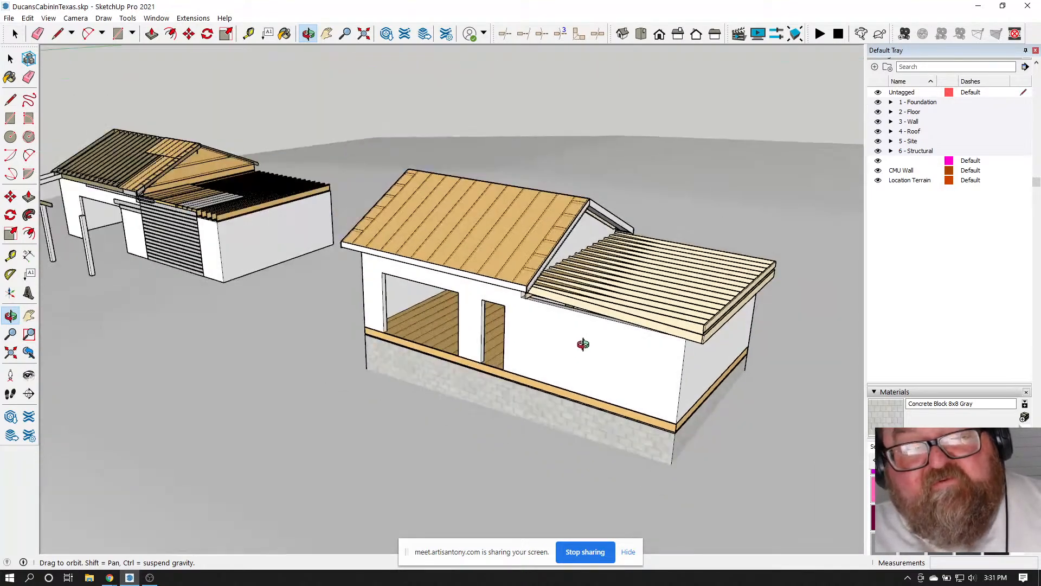
scroll(207, 270, up, 6)
scroll(452, 323, down, 2)
scroll(244, 263, up, 4)
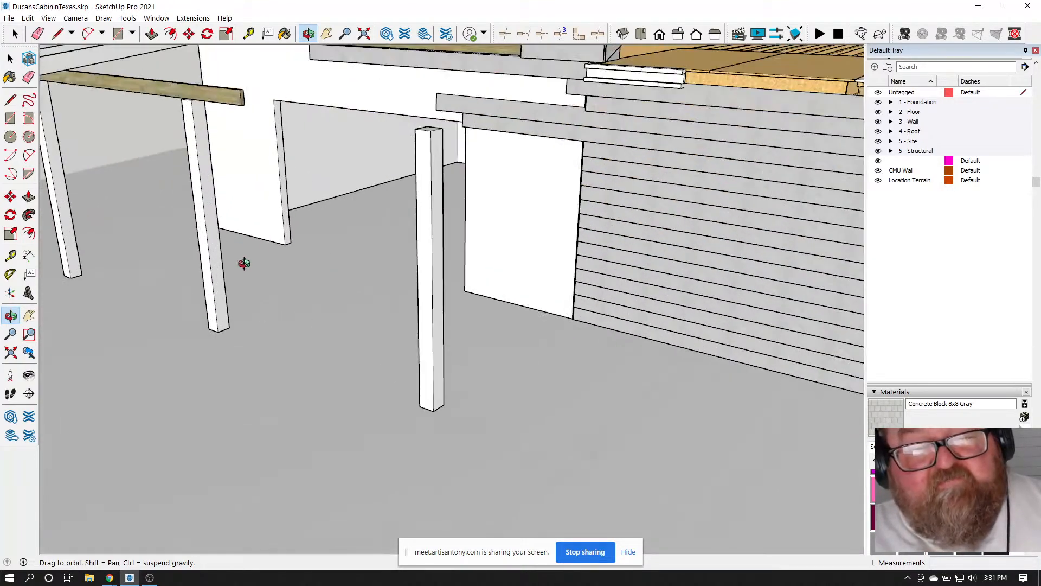
Measure the neighbouring building's porch depth from its front wall to the line of porch posts
scroll(218, 168, down, 6)
key(t)
scroll(428, 244, up, 4)
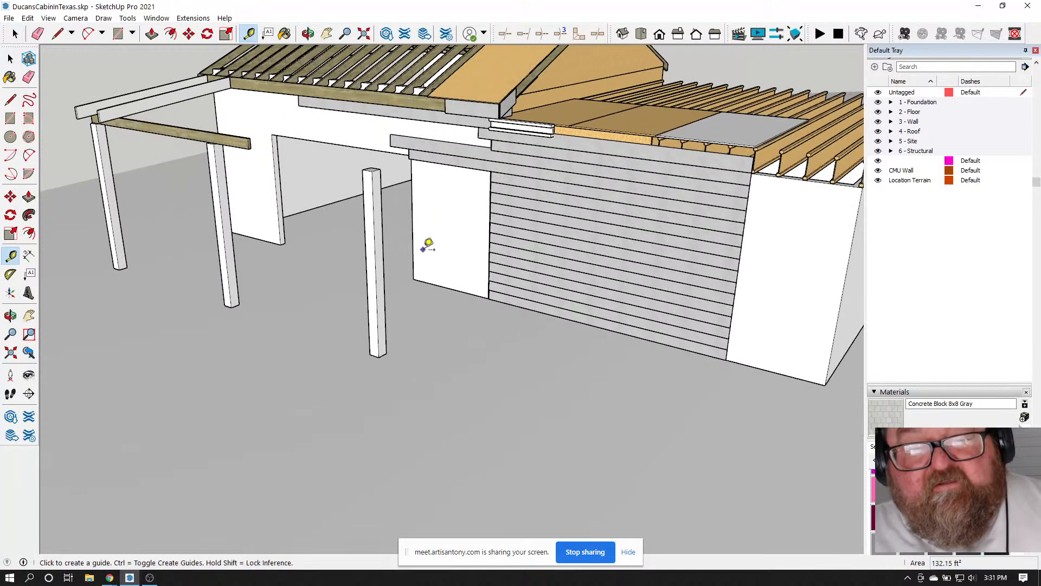
click(433, 283)
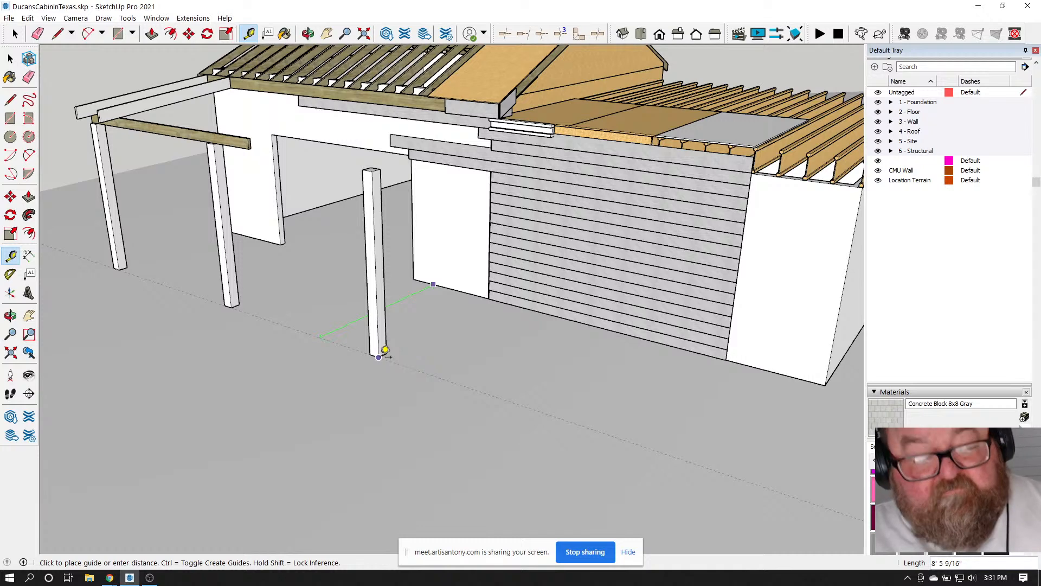
click(385, 350)
scroll(317, 309, down, 8)
Place a guide line 1.5" below the floor edge at the cabin's front doorway
scroll(440, 336, up, 8)
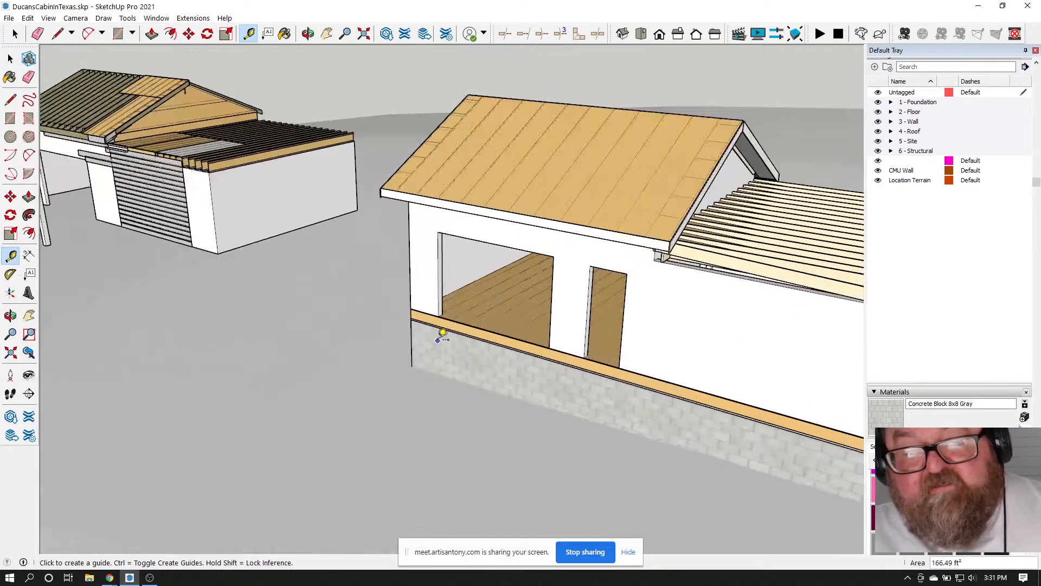
scroll(441, 336, up, 5)
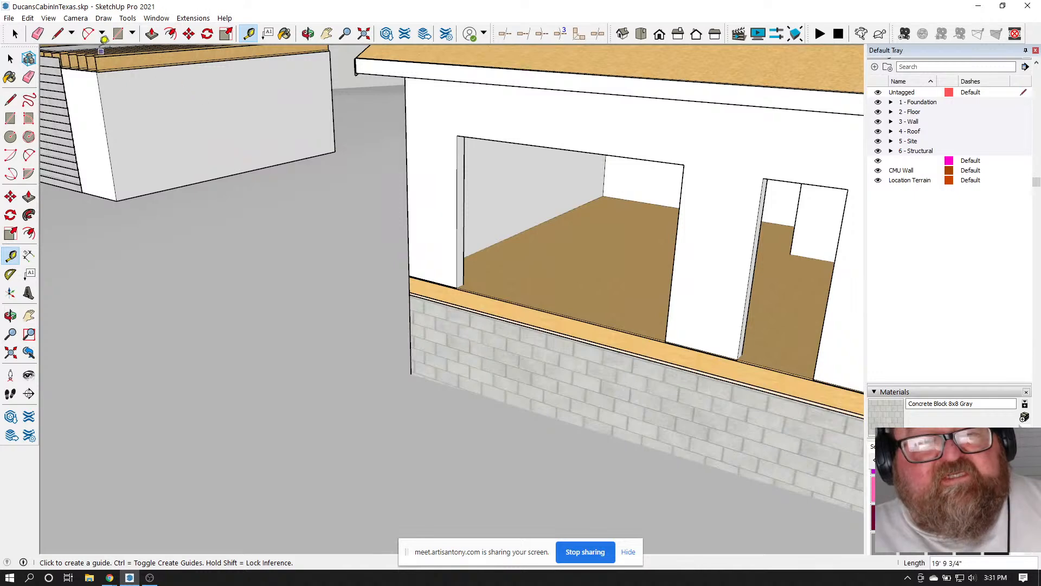
click(57, 34)
scroll(434, 276, up, 3)
scroll(385, 250, down, 3)
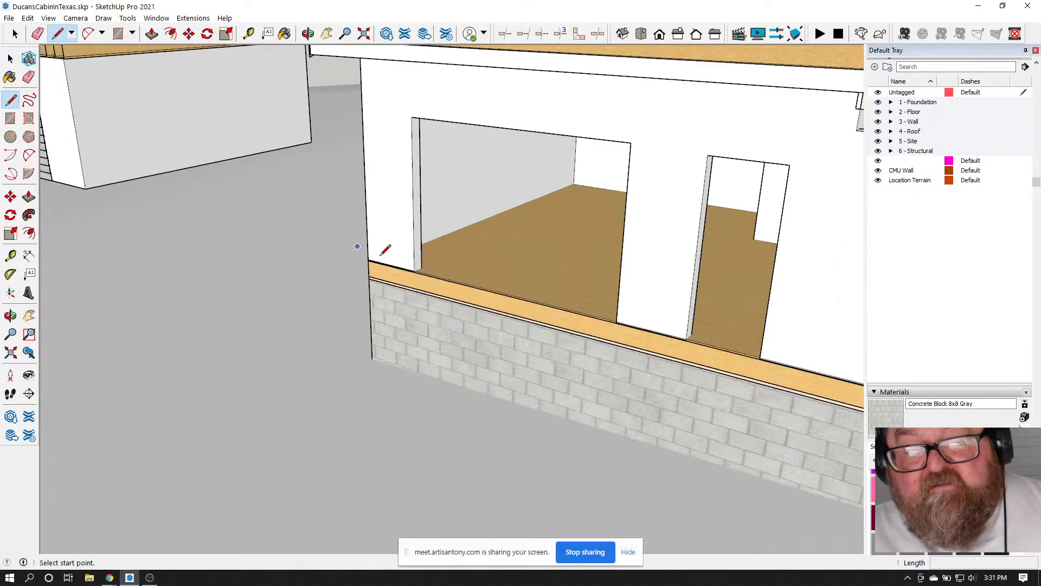
scroll(725, 356, up, 3)
scroll(448, 278, down, 3)
scroll(467, 287, up, 5)
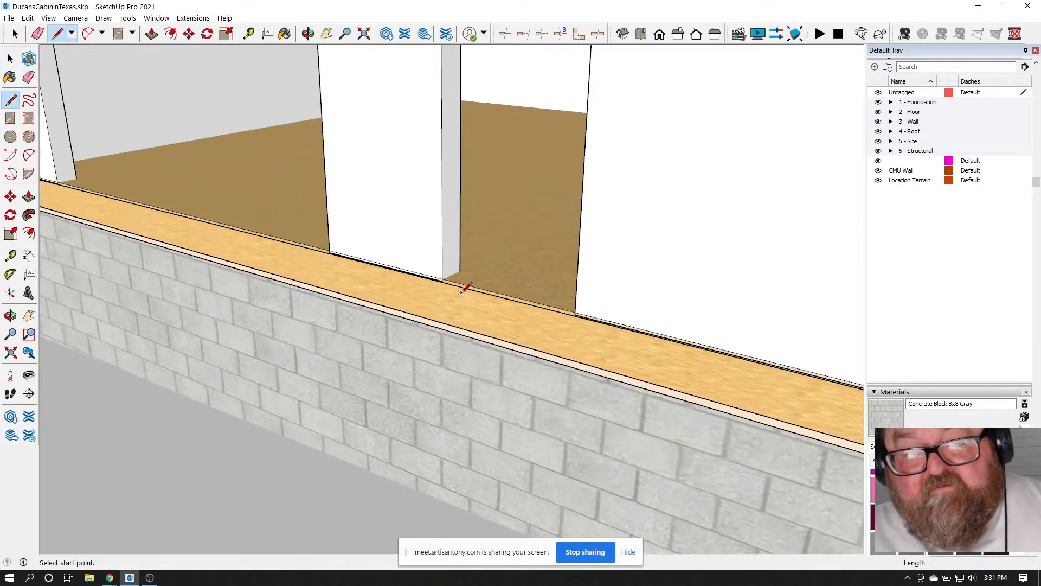
scroll(462, 290, up, 3)
key(t)
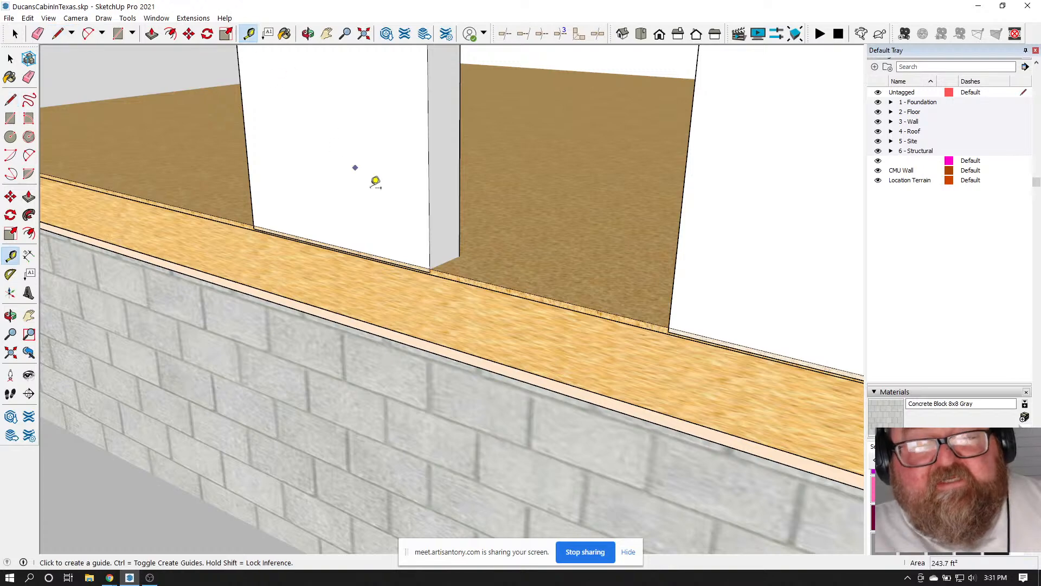
scroll(434, 272, up, 2)
click(454, 288)
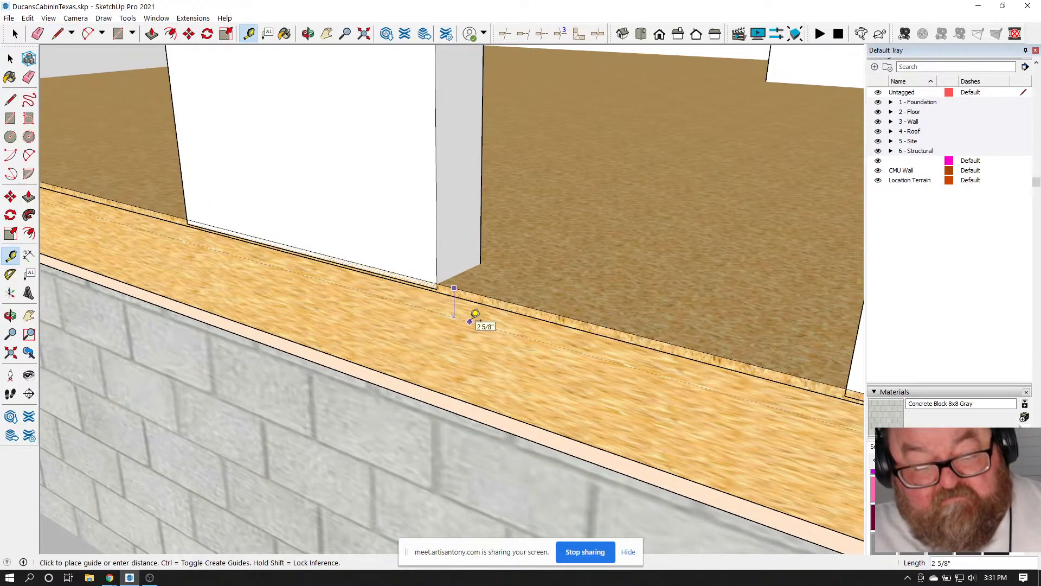
text(1.5)
key(Return)
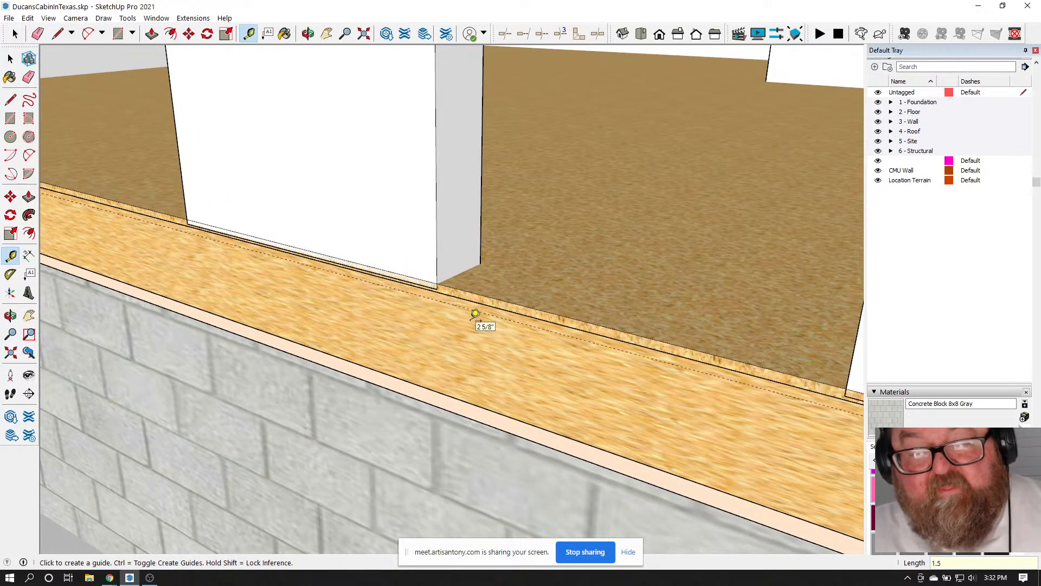
Draw an 8'6" by 20' rectangular porch face along the cabin's front, starting where the guide meets the building corner
scroll(596, 334, down, 5)
scroll(152, 233, up, 7)
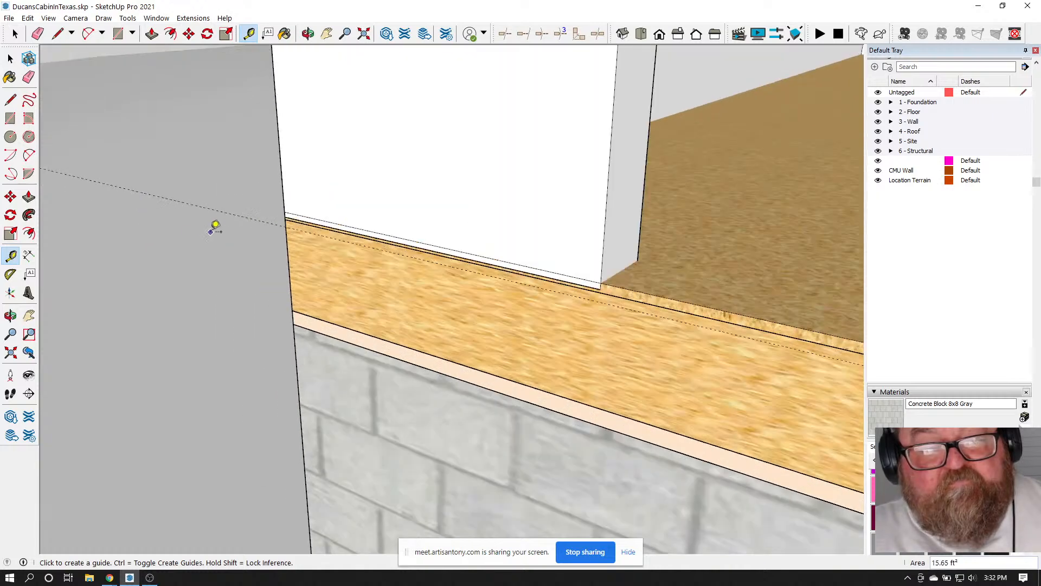
click(58, 34)
scroll(326, 247, up, 3)
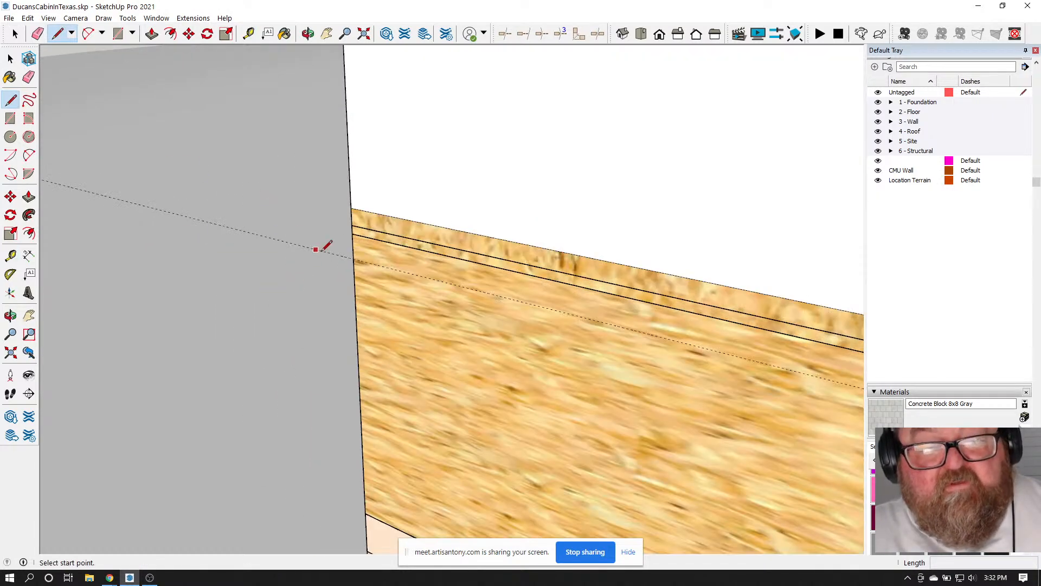
click(353, 259)
scroll(402, 216, down, 5)
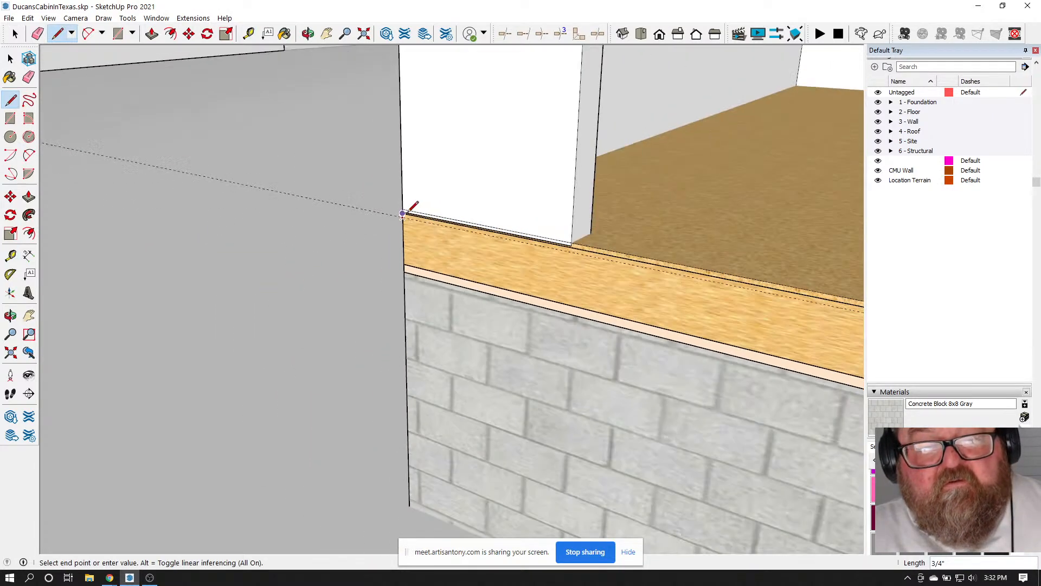
scroll(402, 213, down, 3)
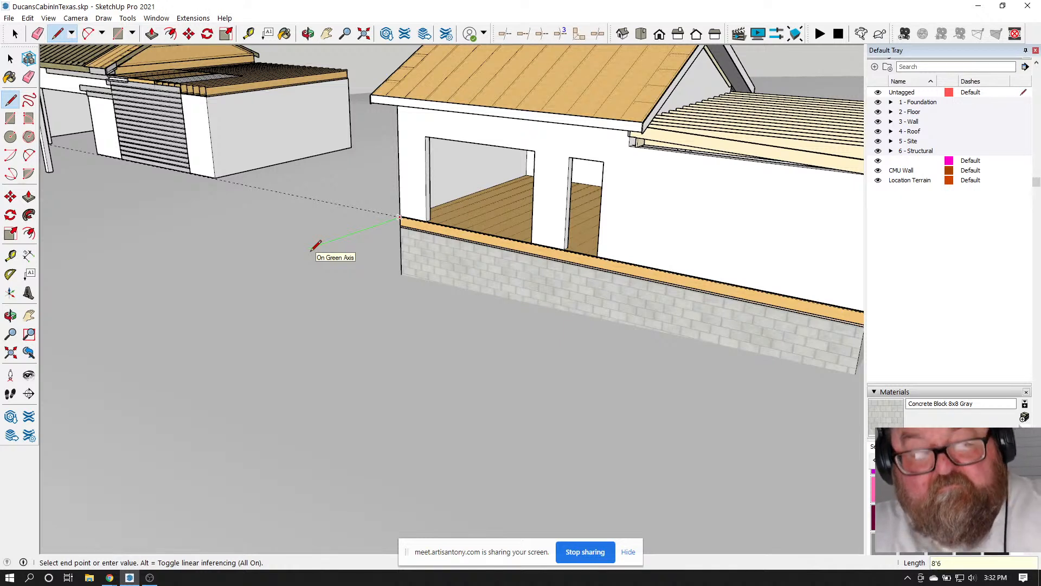
click(329, 241)
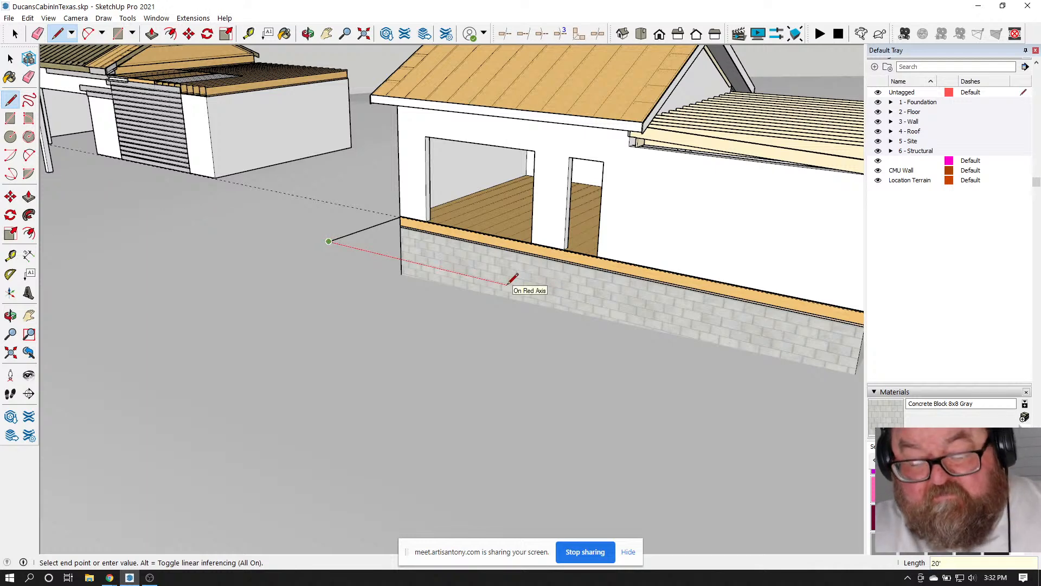
key(Return)
scroll(512, 273, up, 3)
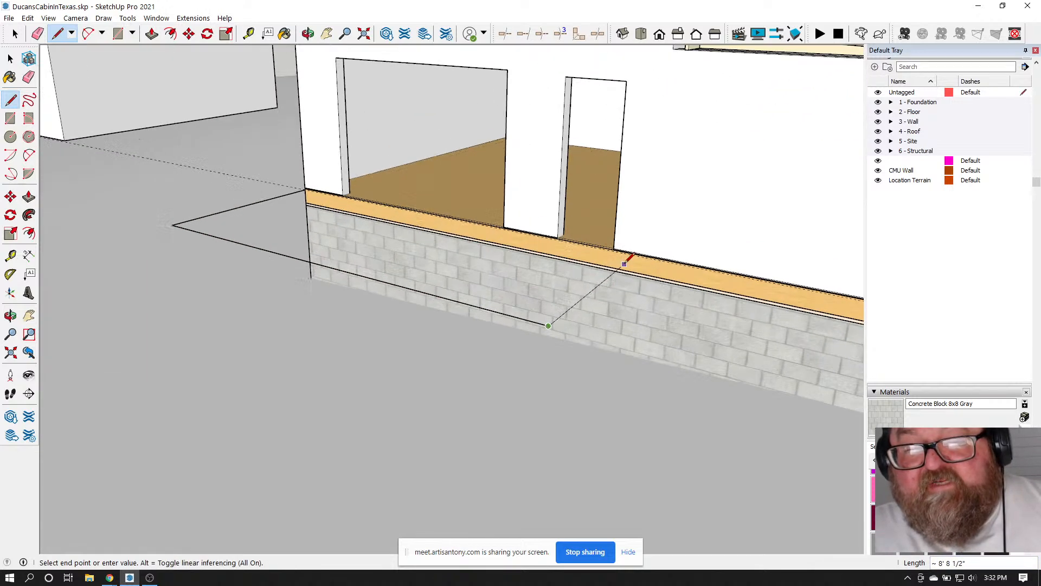
scroll(625, 264, up, 2)
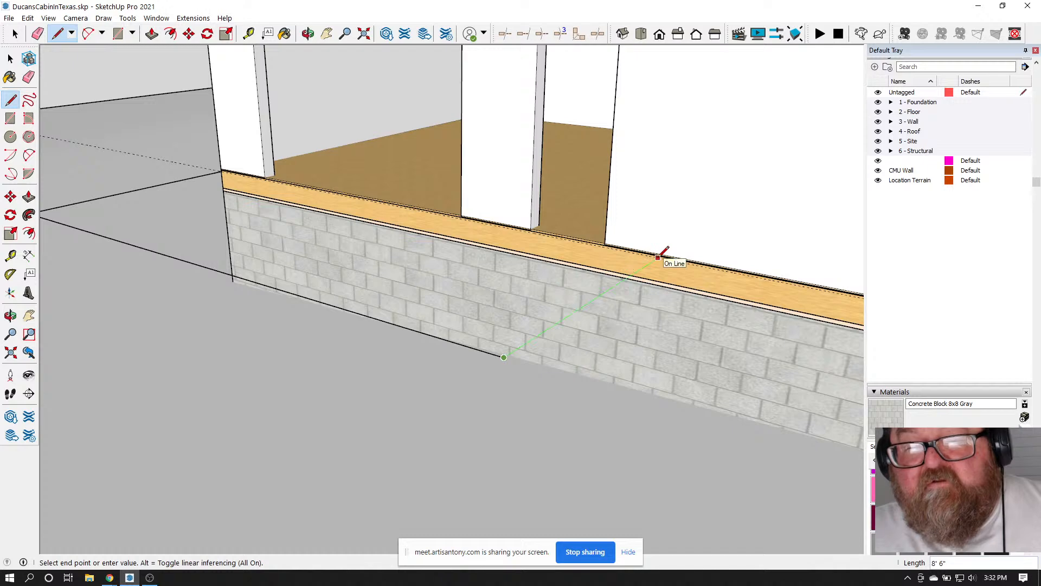
click(658, 257)
click(221, 172)
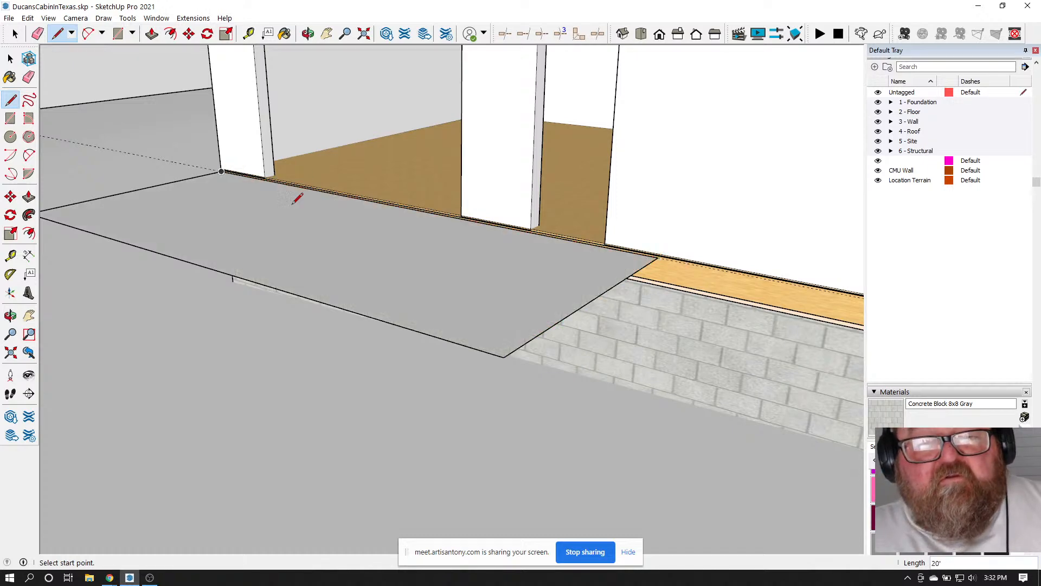
Push the porch face downward to give the platform a thickness of 9.25"
scroll(513, 252, down, 1)
click(152, 34)
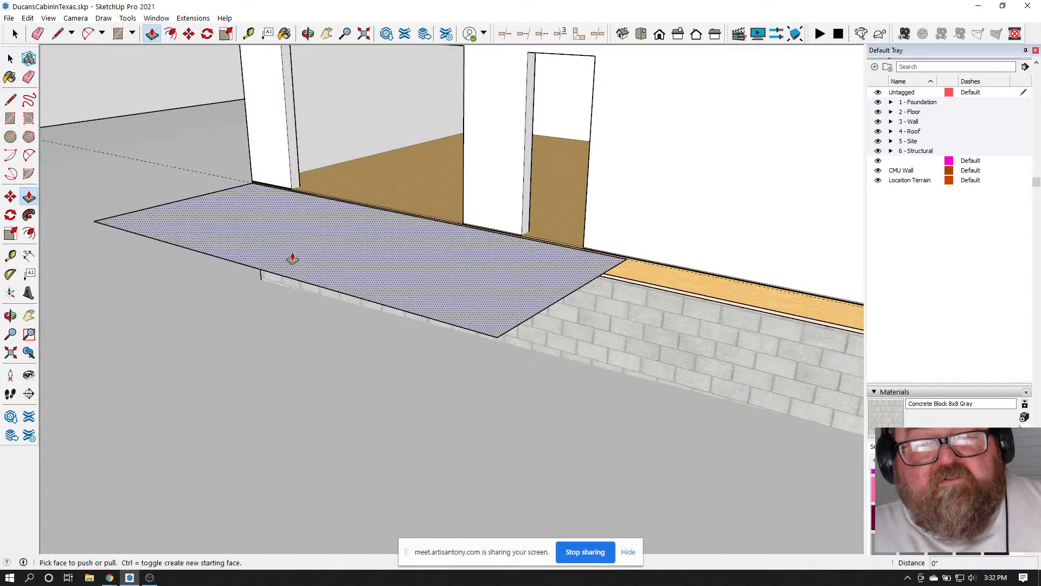
drag(293, 273, 298, 305)
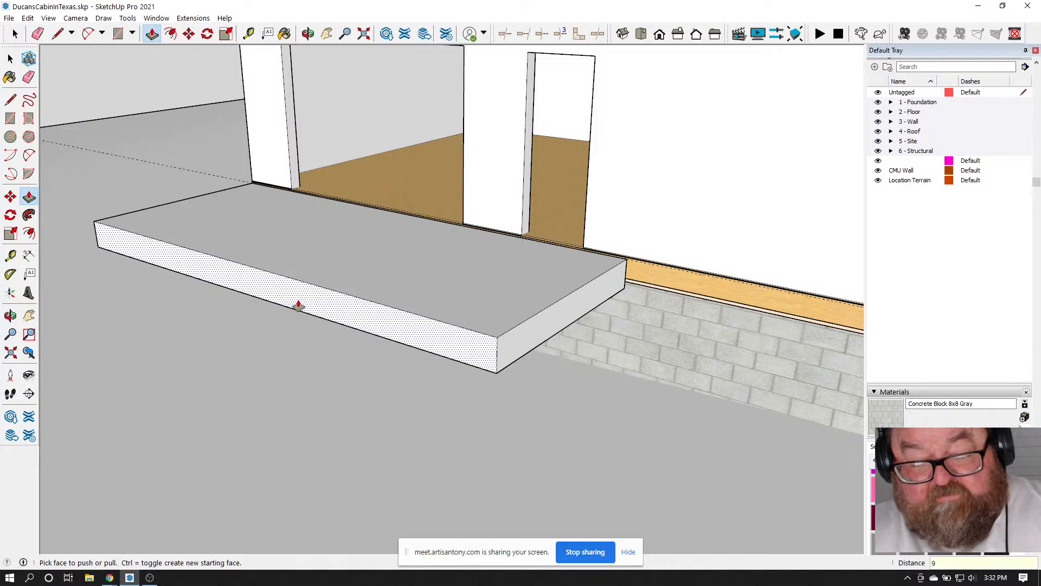
text(9.25)
key(Return)
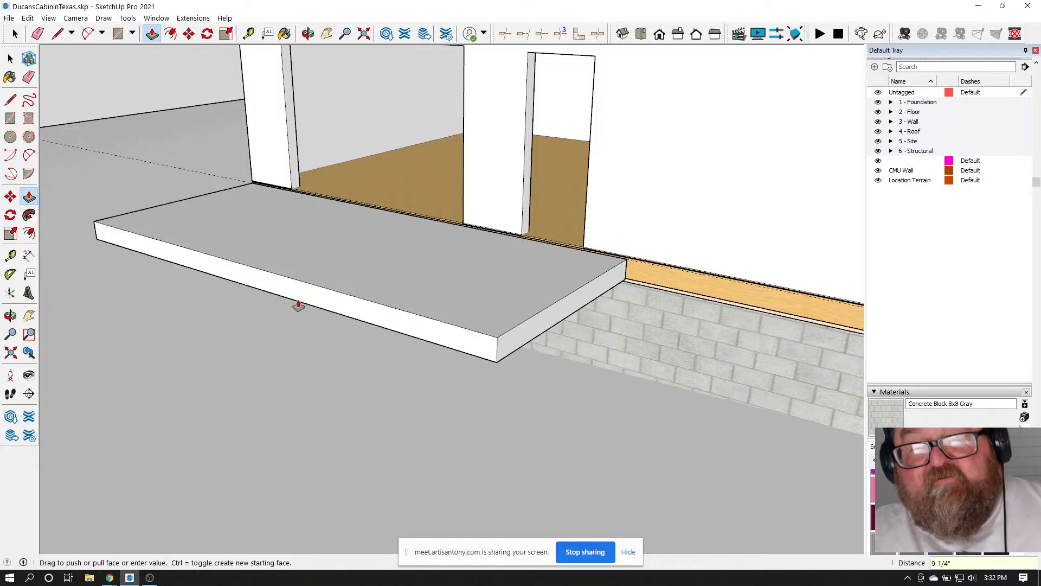
Select the whole porch platform with all its faces and edges and make it a group
scroll(507, 337, down, 5)
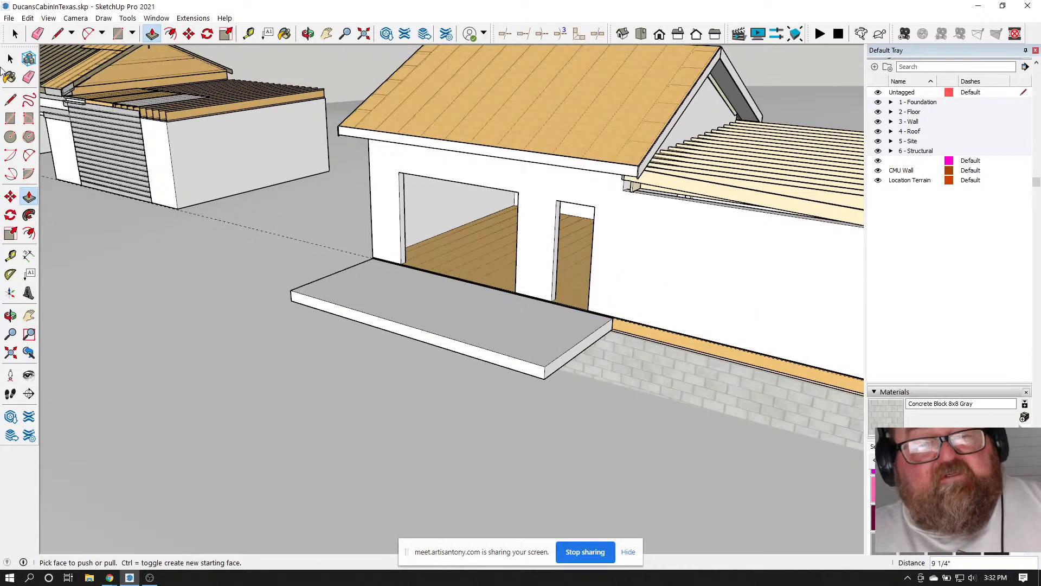
click(10, 58)
click(374, 284)
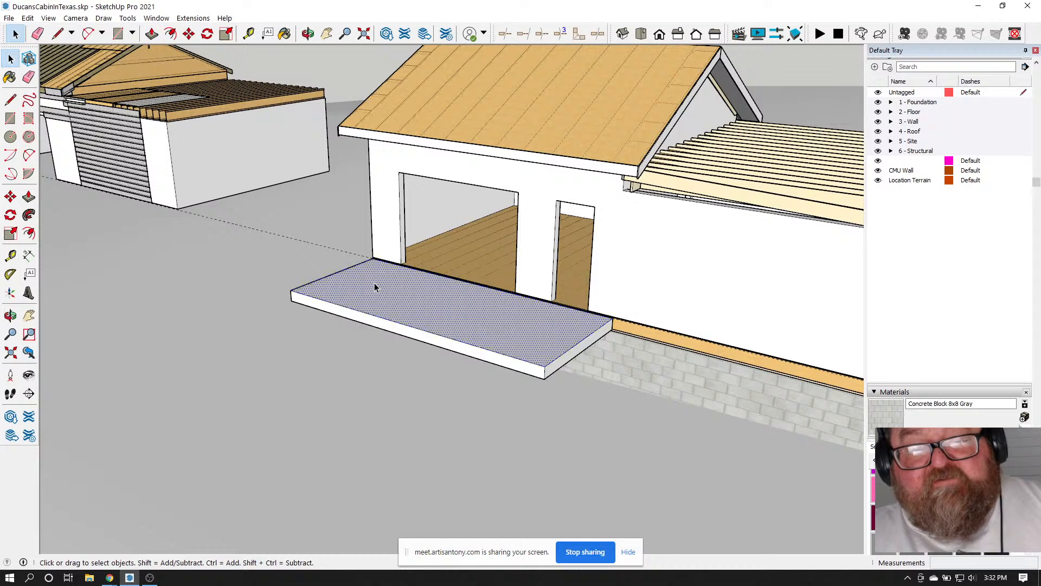
scroll(458, 342, up, 4)
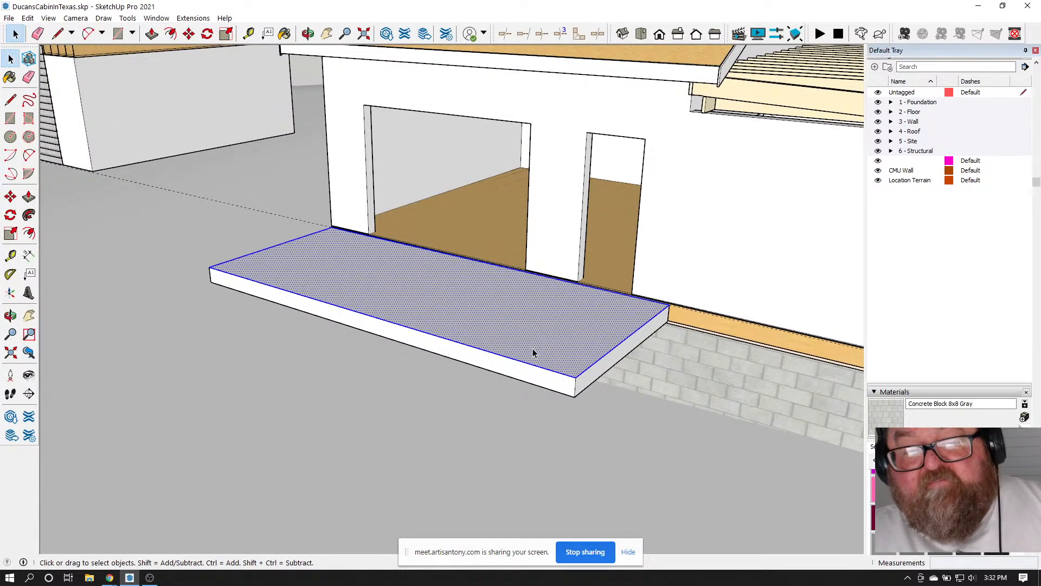
triple_click(534, 354)
right_click(534, 353)
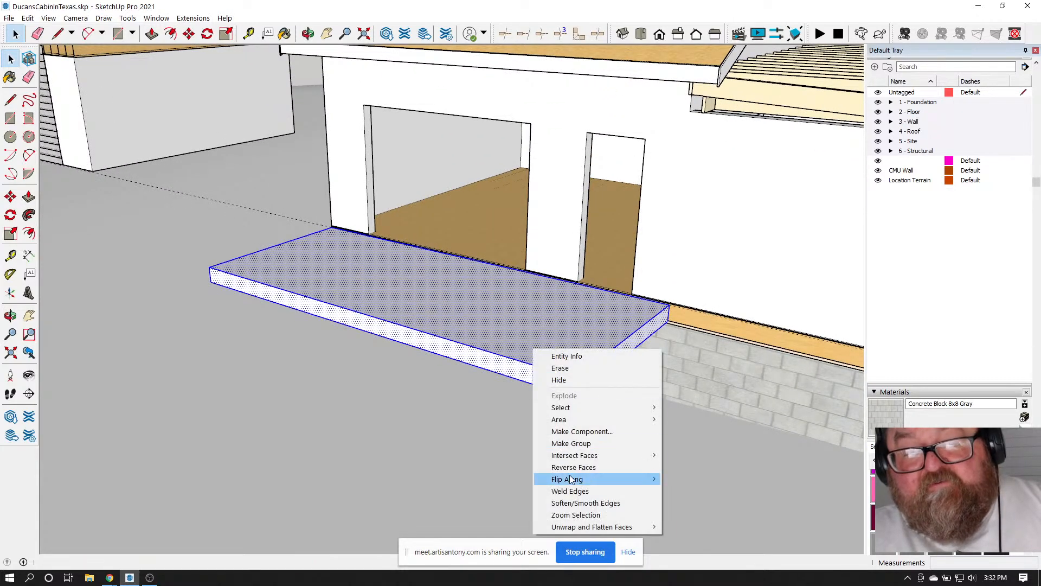
click(584, 443)
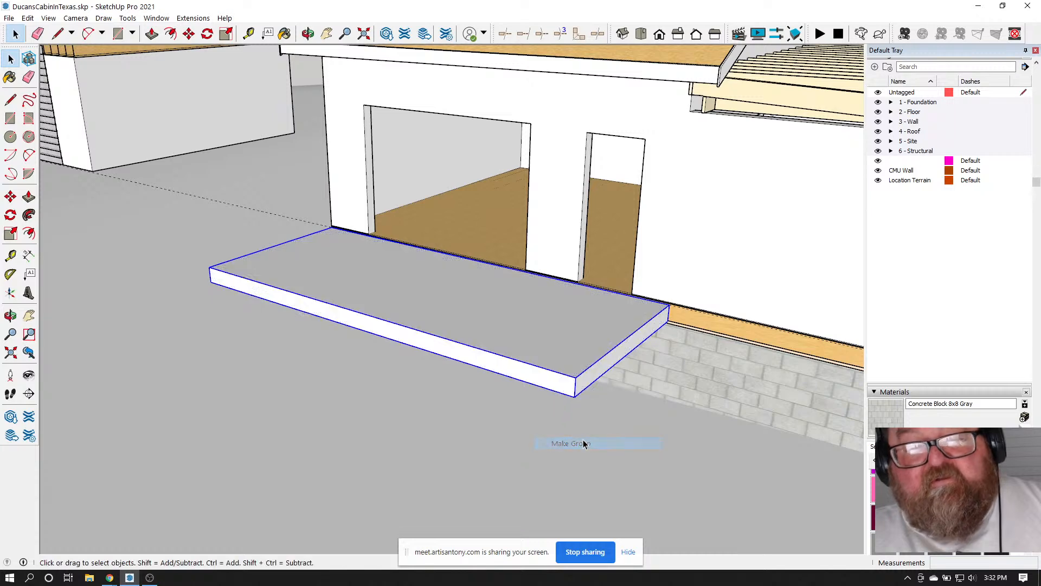
Erase the guide line running along the cabin's front wall
click(37, 33)
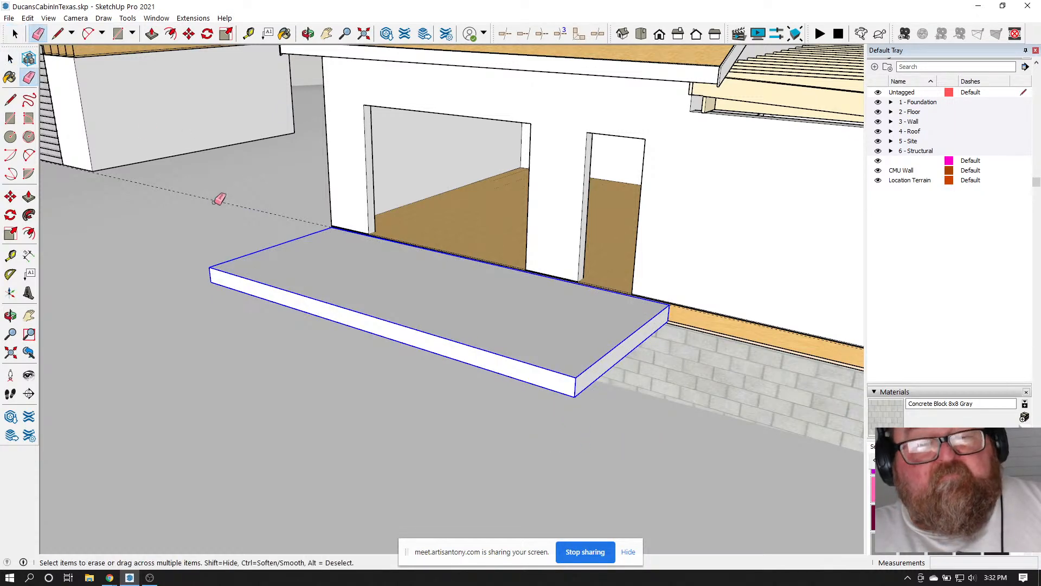
scroll(368, 244, down, 3)
scroll(368, 244, down, 3)
scroll(158, 195, up, 5)
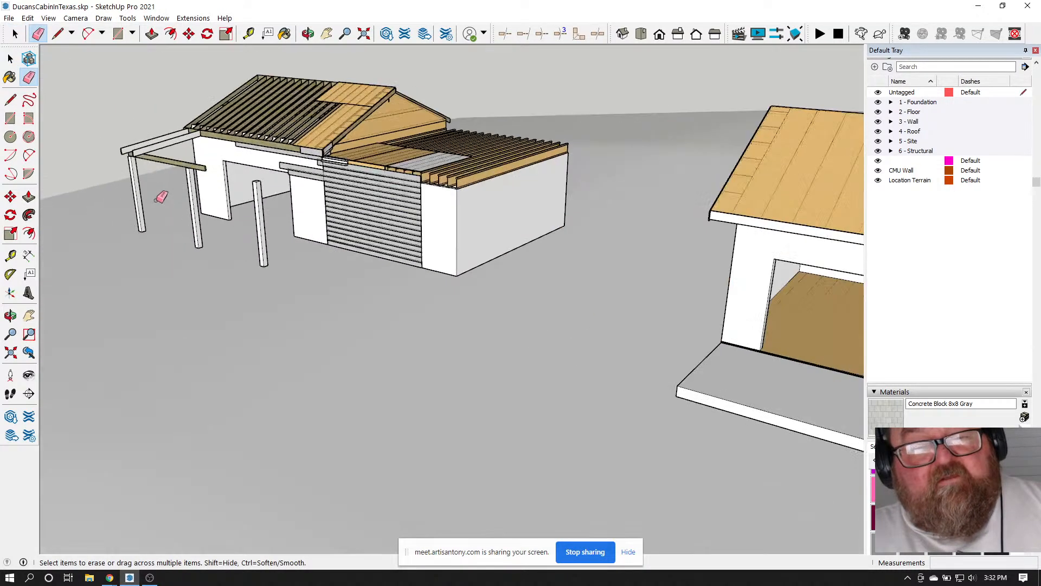
Examine the new porch platform at the cabin's front from several distances and angles, alongside the neighbouring building
scroll(160, 198, down, 4)
scroll(403, 259, up, 6)
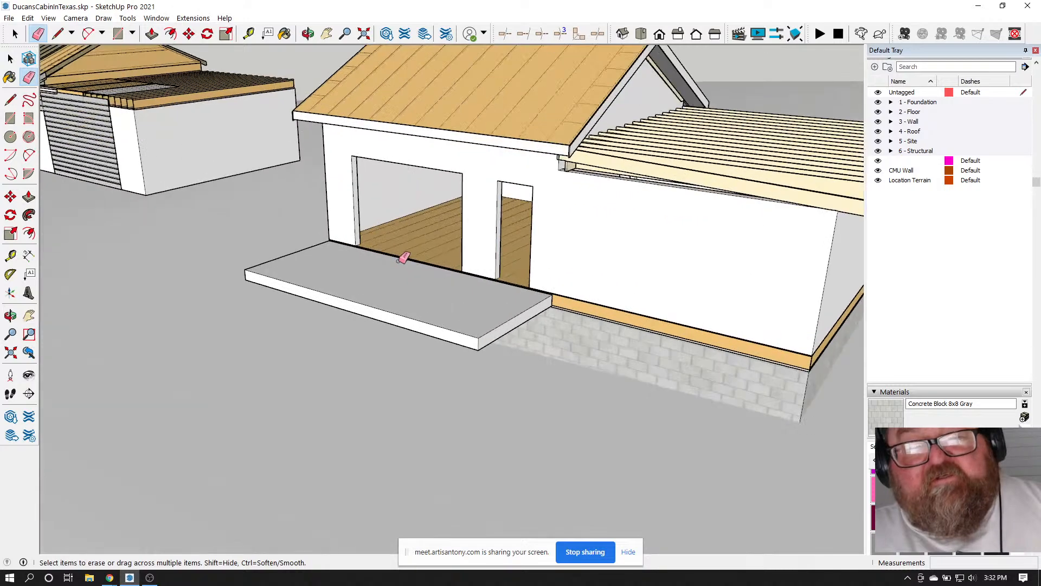
click(308, 34)
mouse_move(320, 168)
mouse_down()
mouse_move(333, 212)
mouse_move(551, 279)
mouse_up()
scroll(518, 248, down, 3)
drag(518, 248, 627, 225)
scroll(445, 237, up, 5)
scroll(609, 233, down, 1)
scroll(500, 369, up, 2)
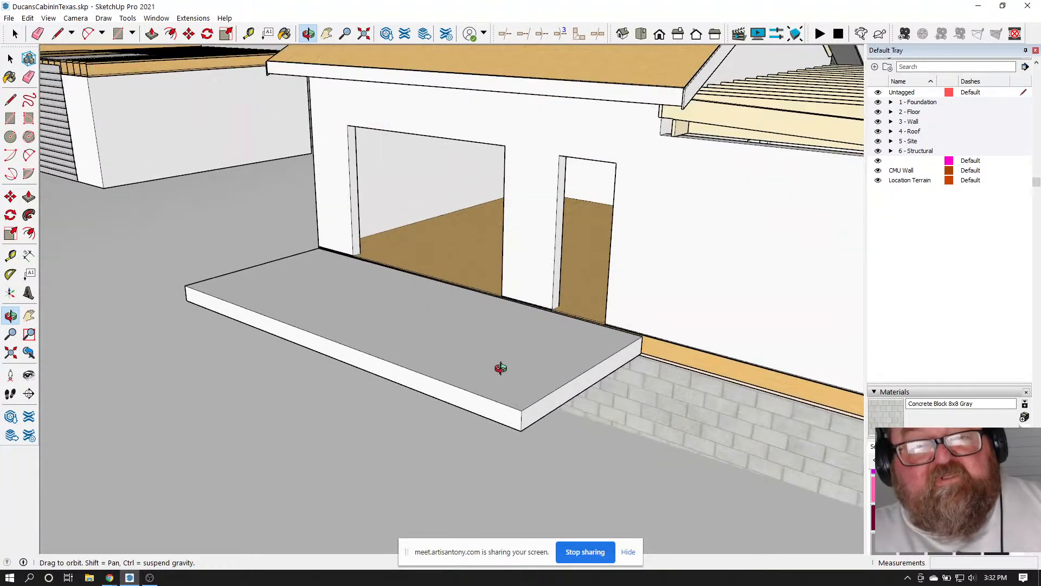
Draw a 5.5" by 5.5" square on the porch top at its outer front corner, on the side nearest the exposed block foundation
scroll(500, 369, up, 1)
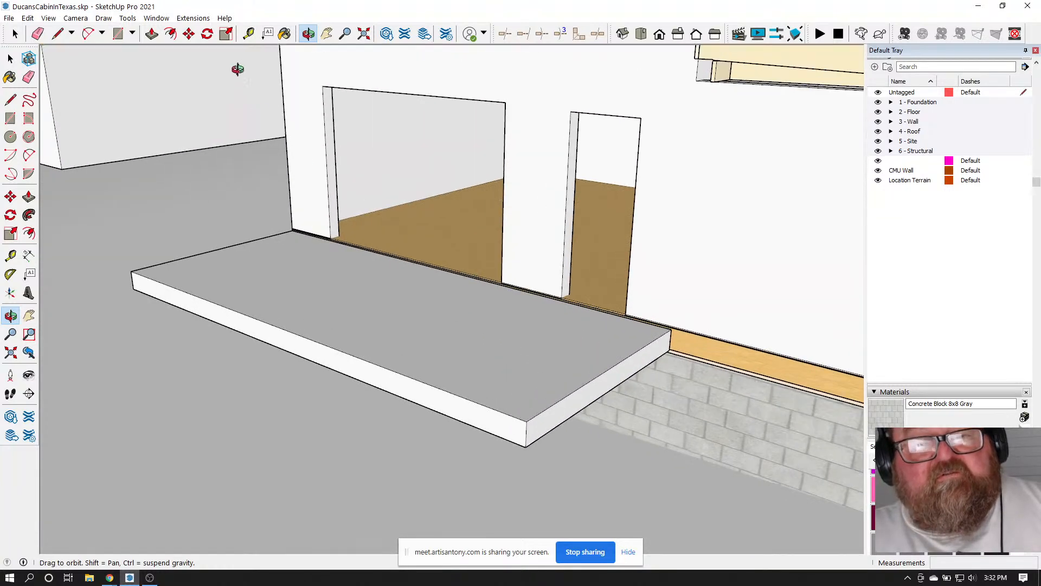
click(127, 34)
scroll(488, 363, up, 4)
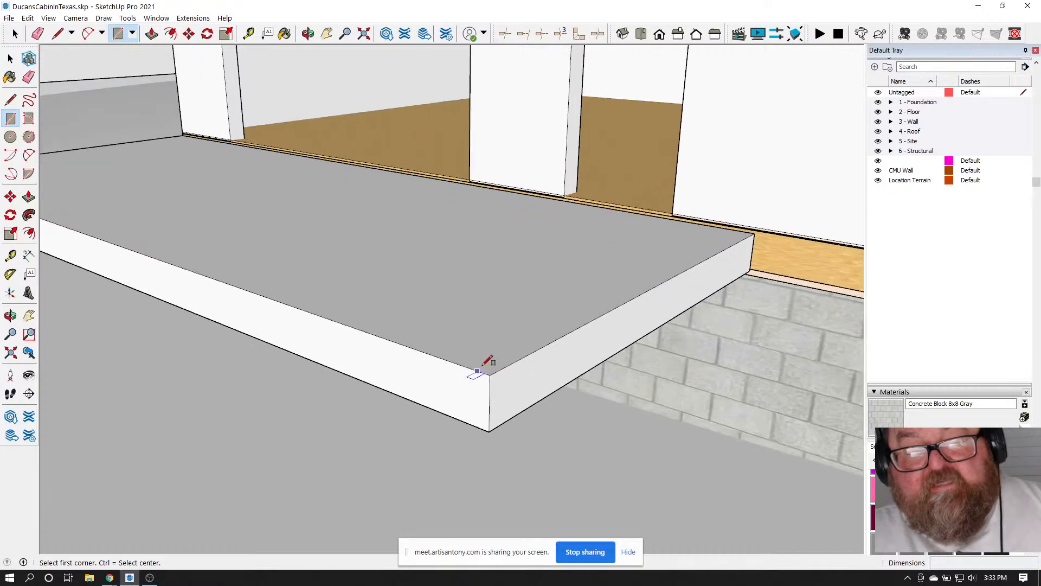
click(307, 33)
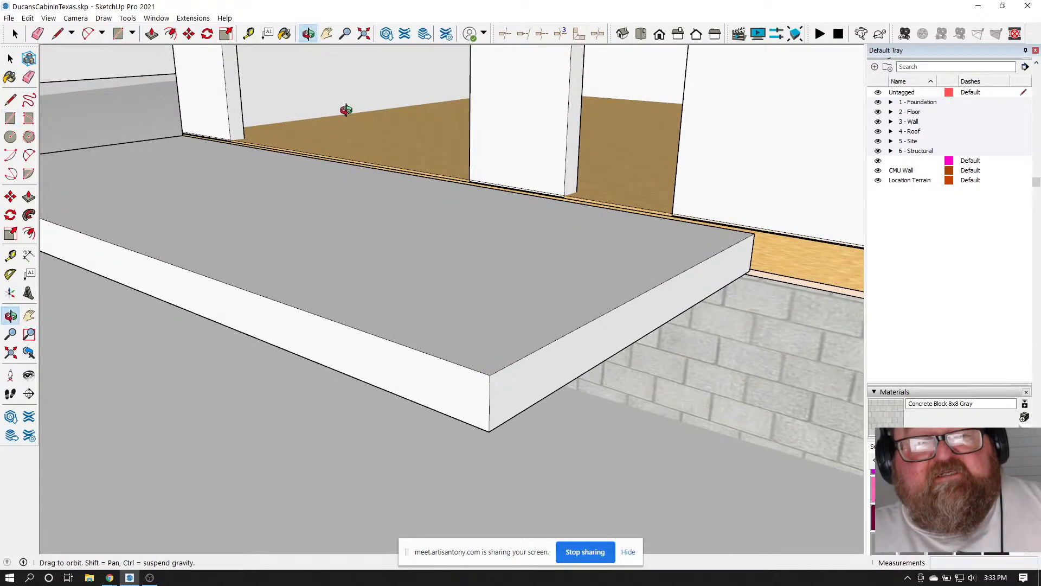
drag(343, 109, 260, 98)
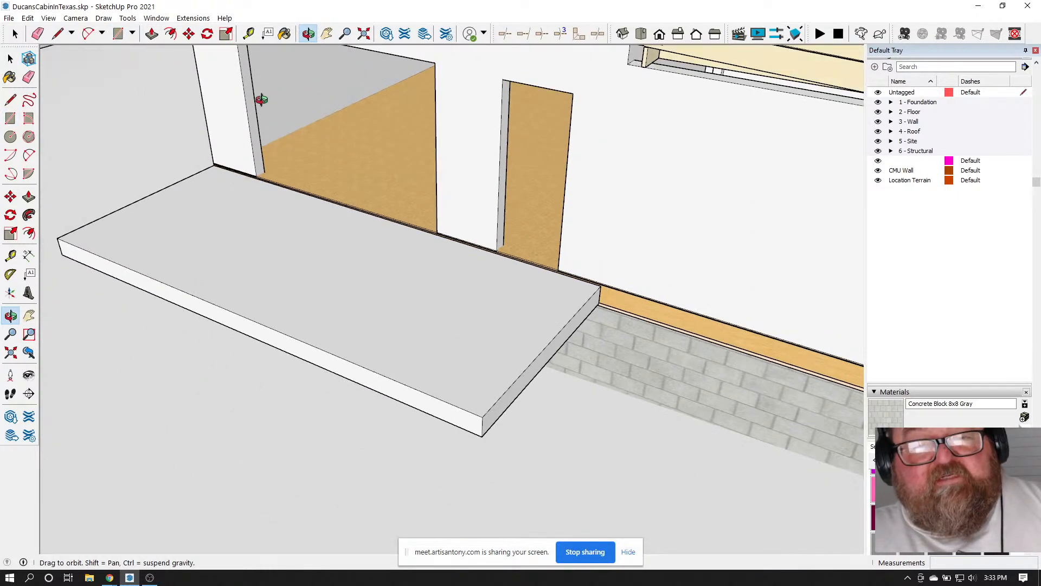
click(118, 33)
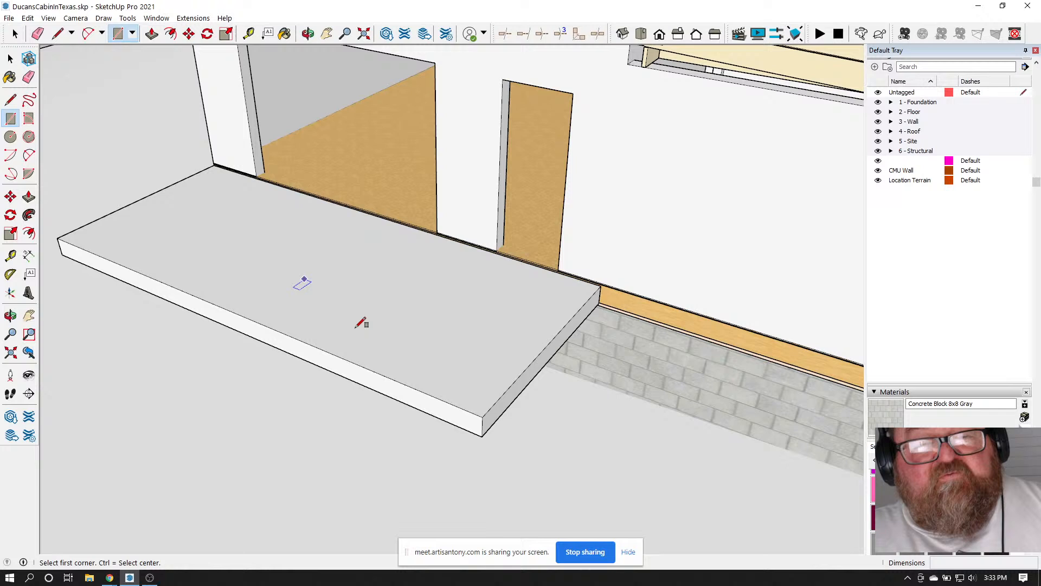
click(482, 417)
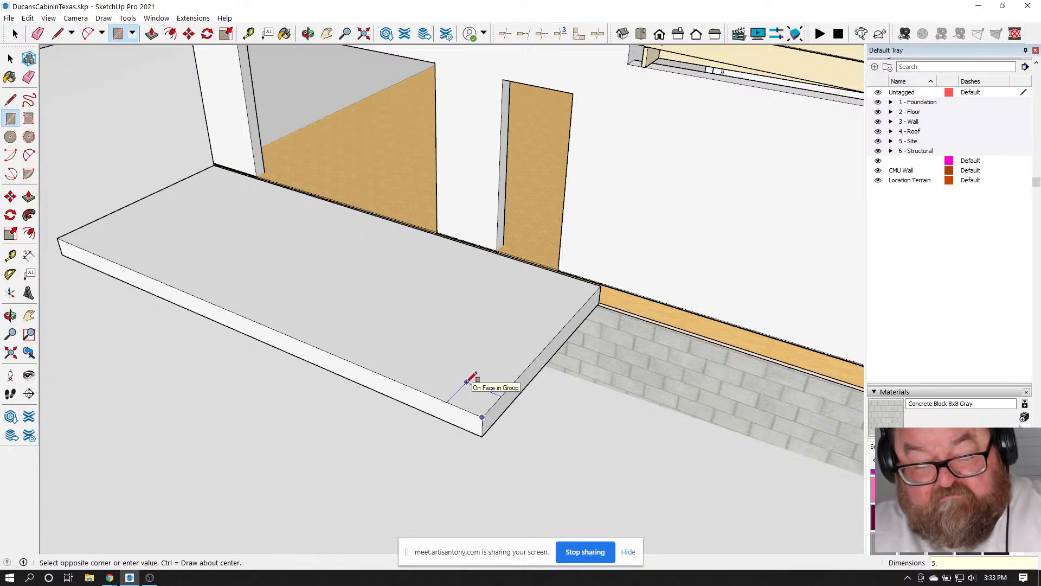
key(Return)
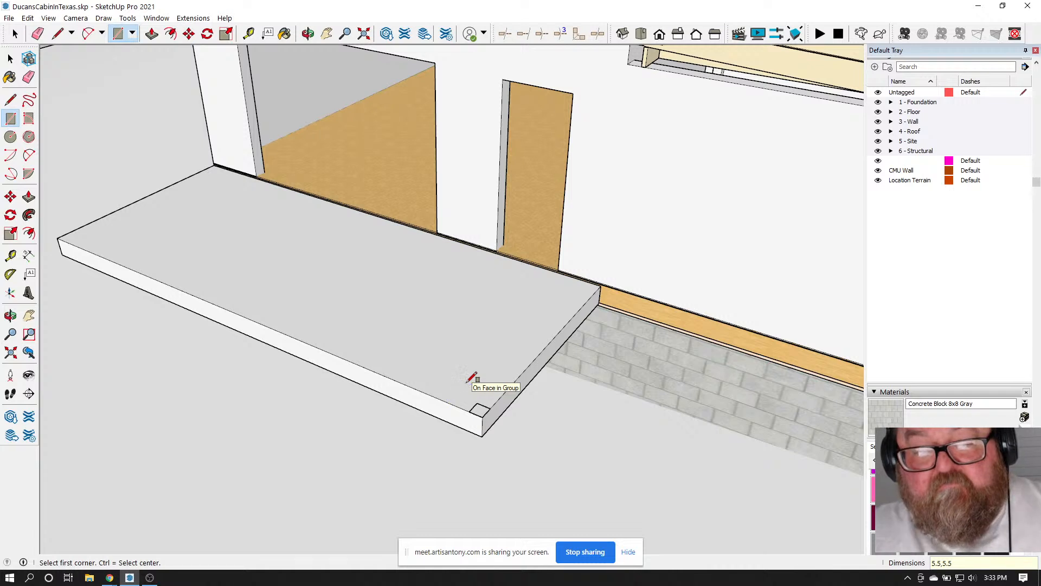
Pull the corner square up 7' to form a porch post
click(189, 34)
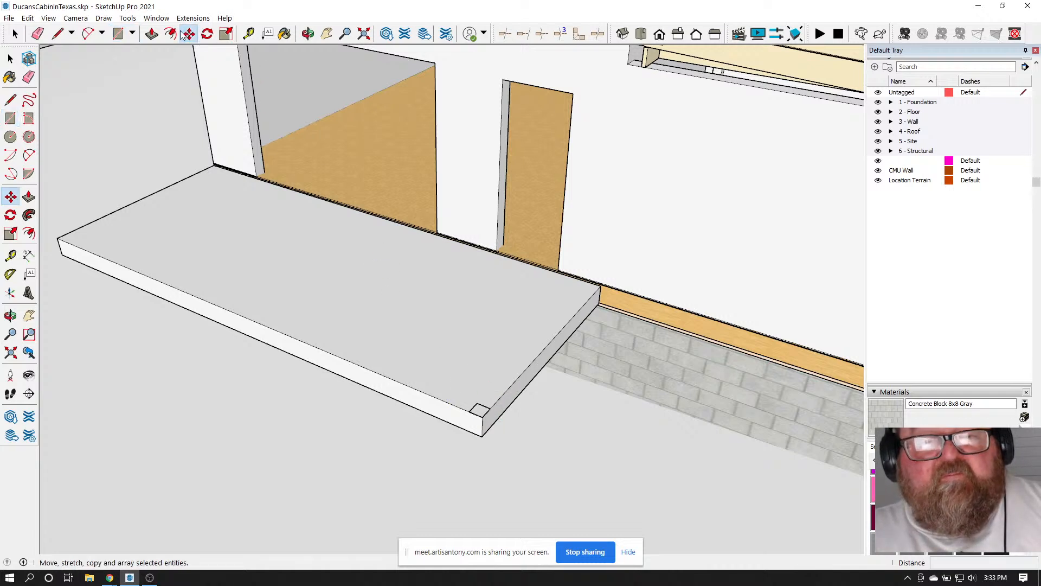
click(152, 34)
click(479, 413)
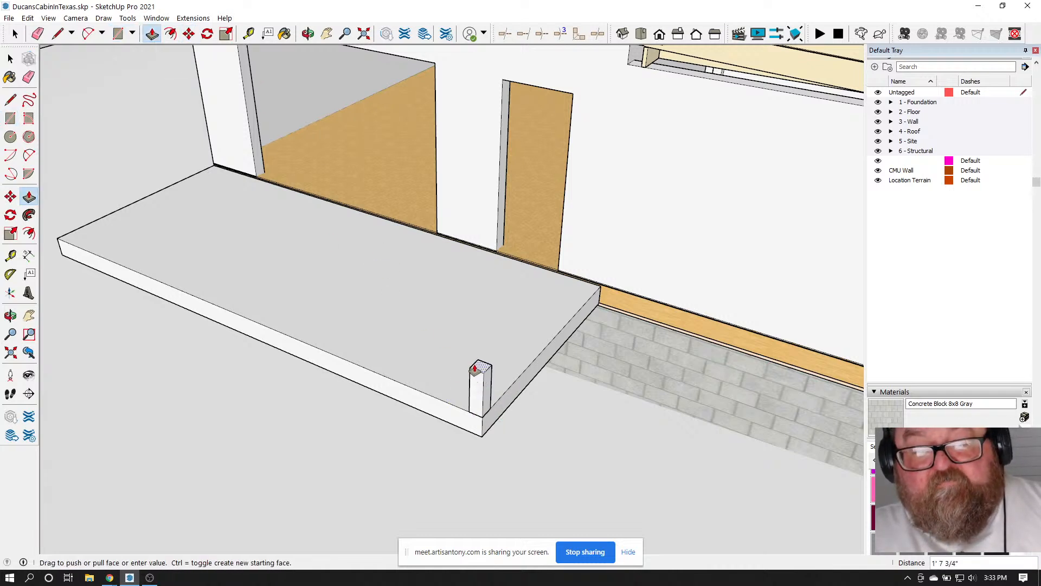
text(7')
key(Return)
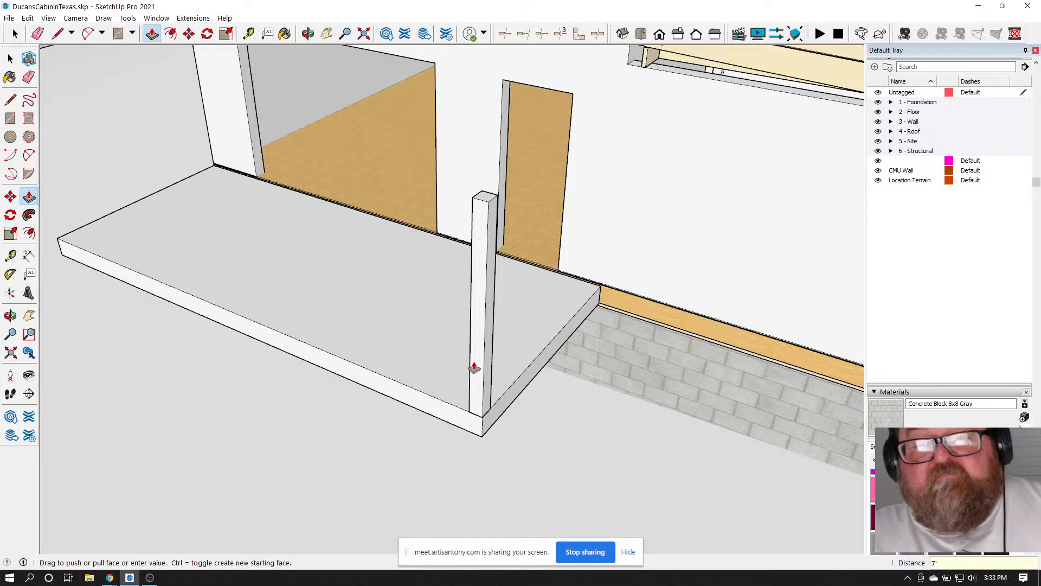
Extend the top of the corner post upward by another 12"
scroll(474, 368, down, 5)
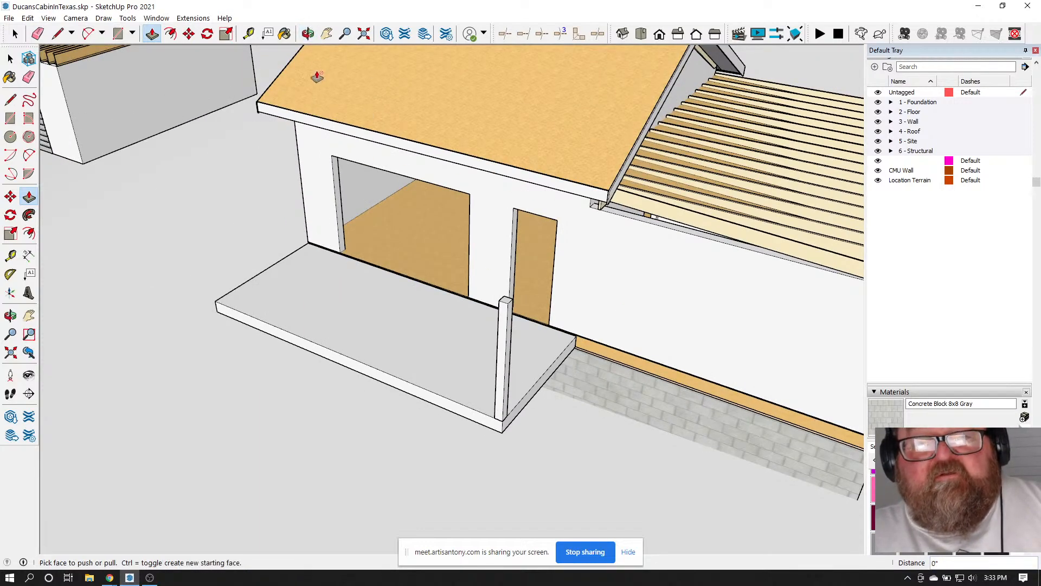
middle_drag(318, 76, 506, 272)
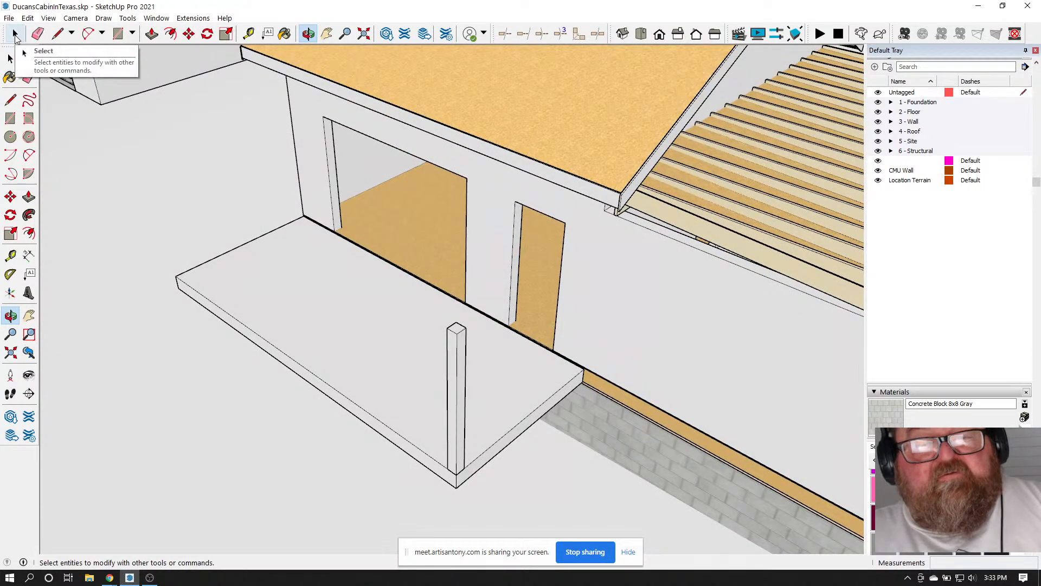
click(151, 33)
scroll(457, 331, up, 3)
drag(459, 328, 455, 309)
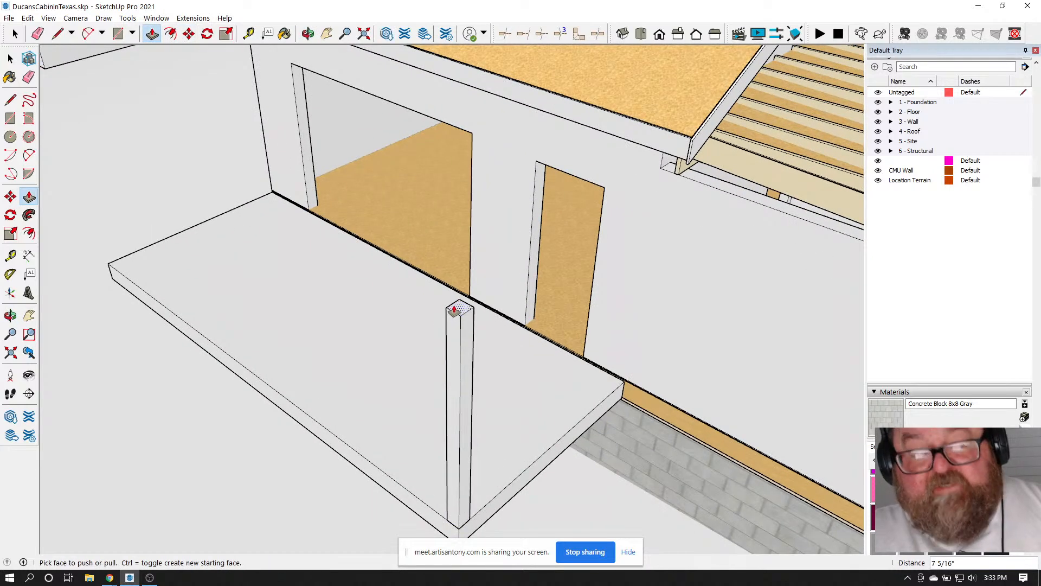
text(12)
key(Return)
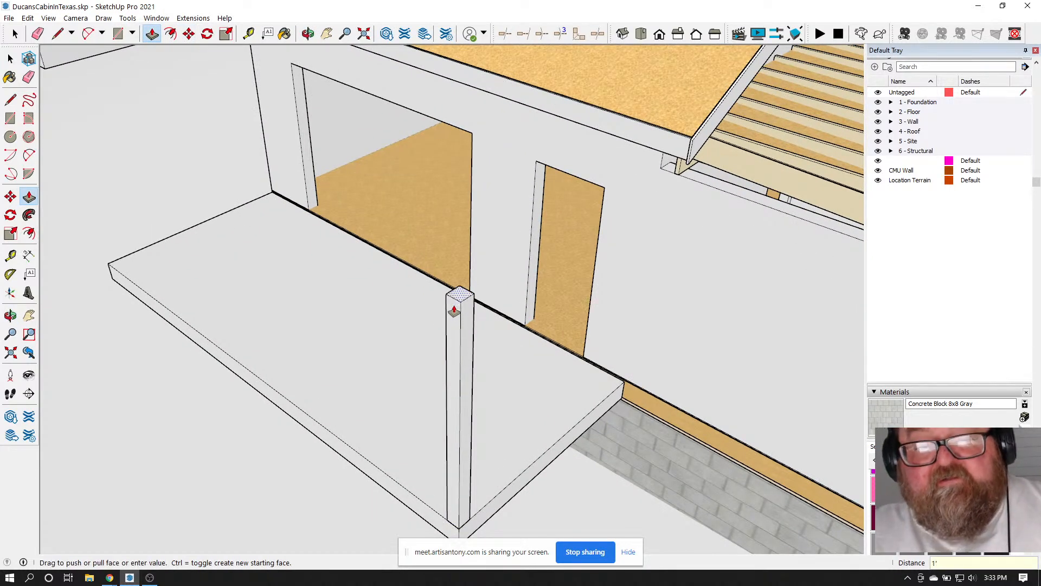
Select the whole corner post with all its faces and edges and make it a group
scroll(341, 306, down, 1)
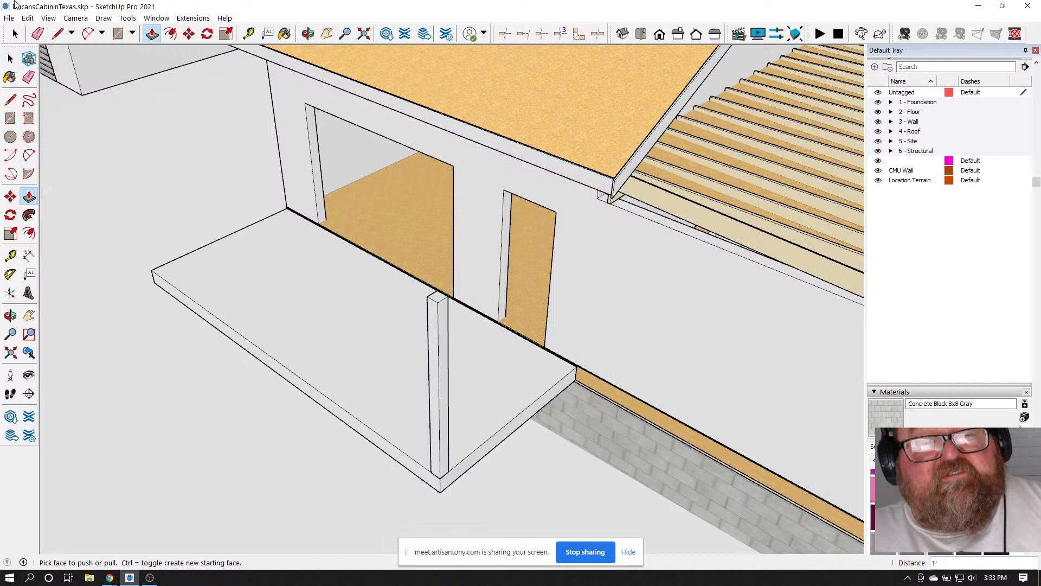
click(15, 34)
click(439, 325)
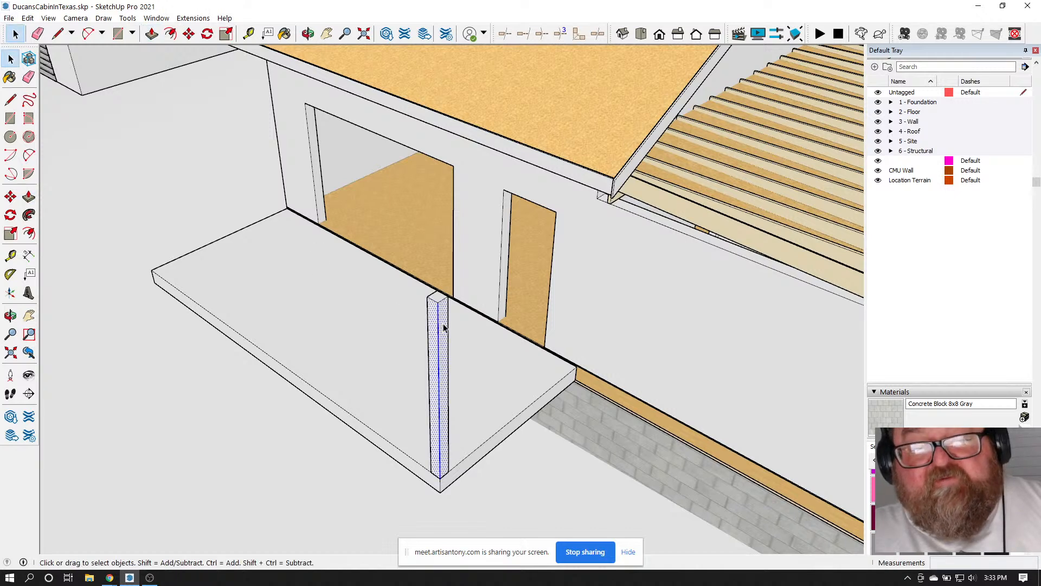
triple_click(444, 327)
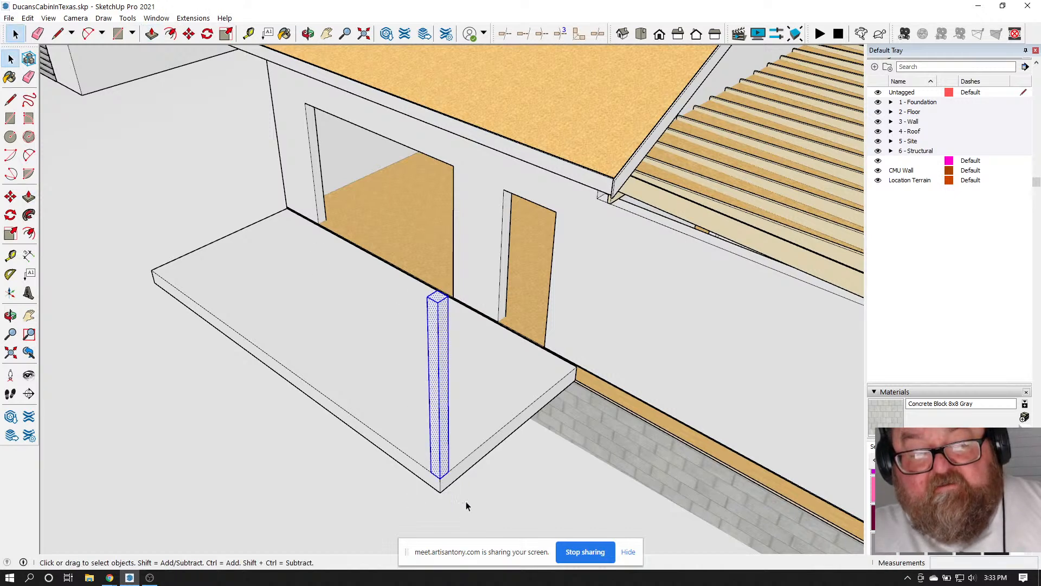
right_click(435, 419)
click(463, 324)
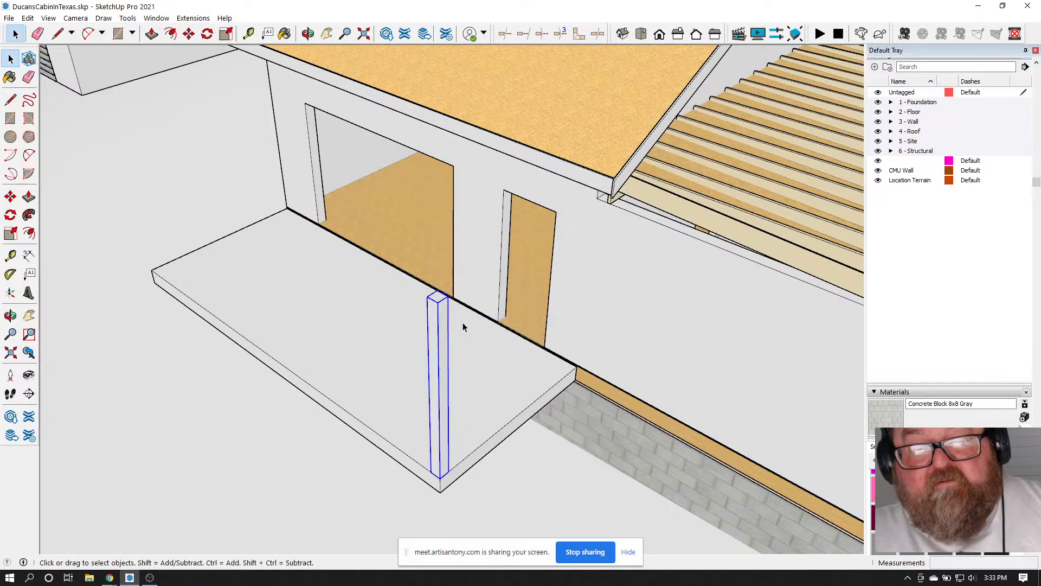
Copy the post along the porch's front edge to the opposite front corner, flush with the end of the platform
click(189, 33)
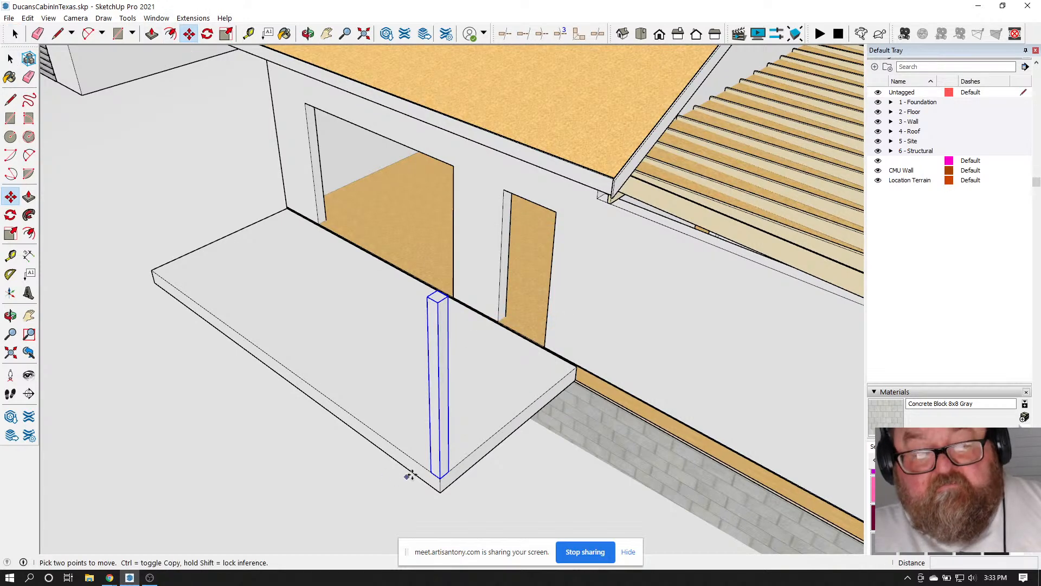
click(430, 469)
key(ctrl)
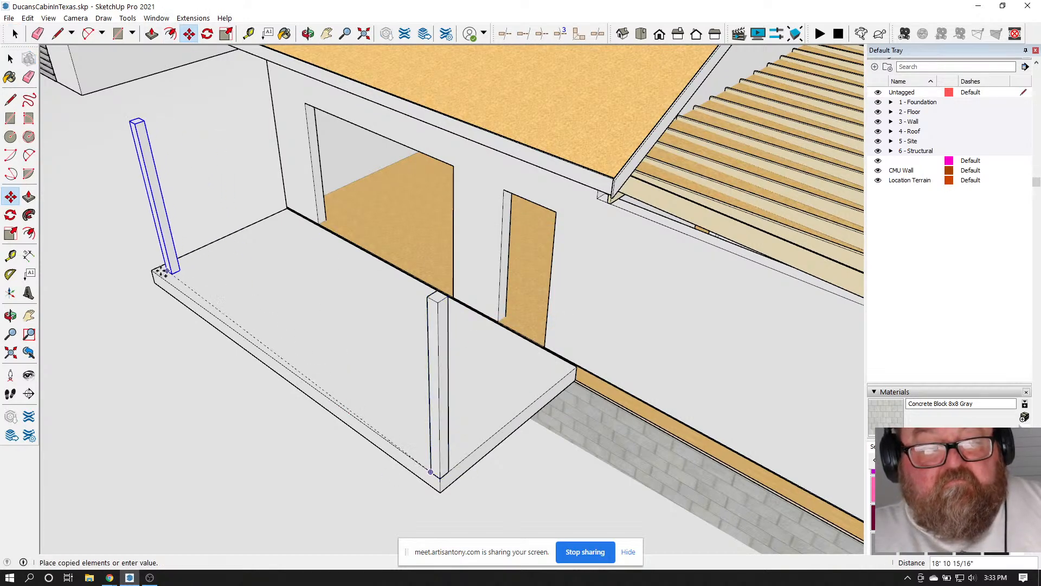
click(154, 270)
scroll(303, 302, down, 2)
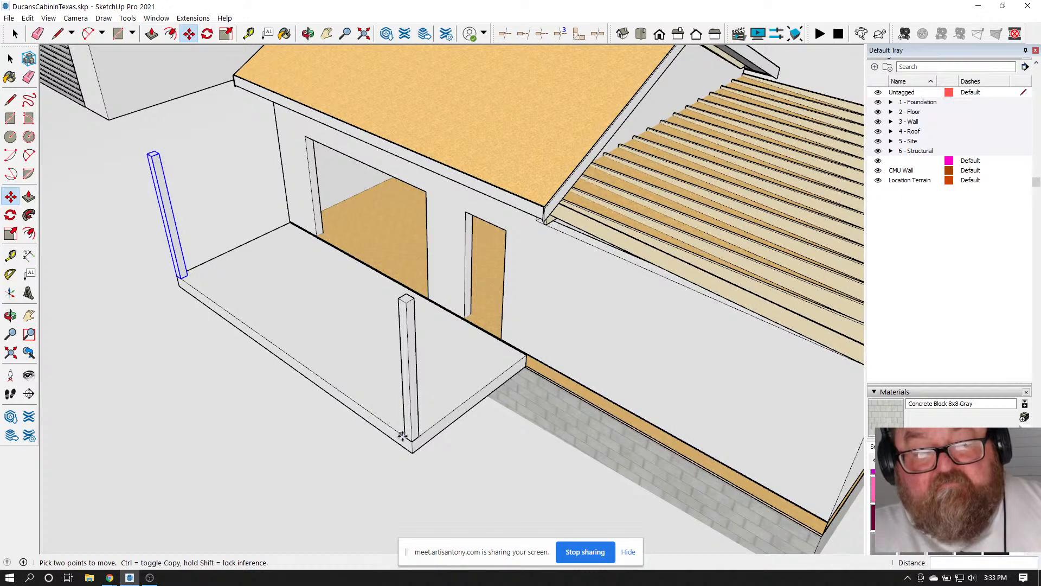
scroll(411, 442, up, 3)
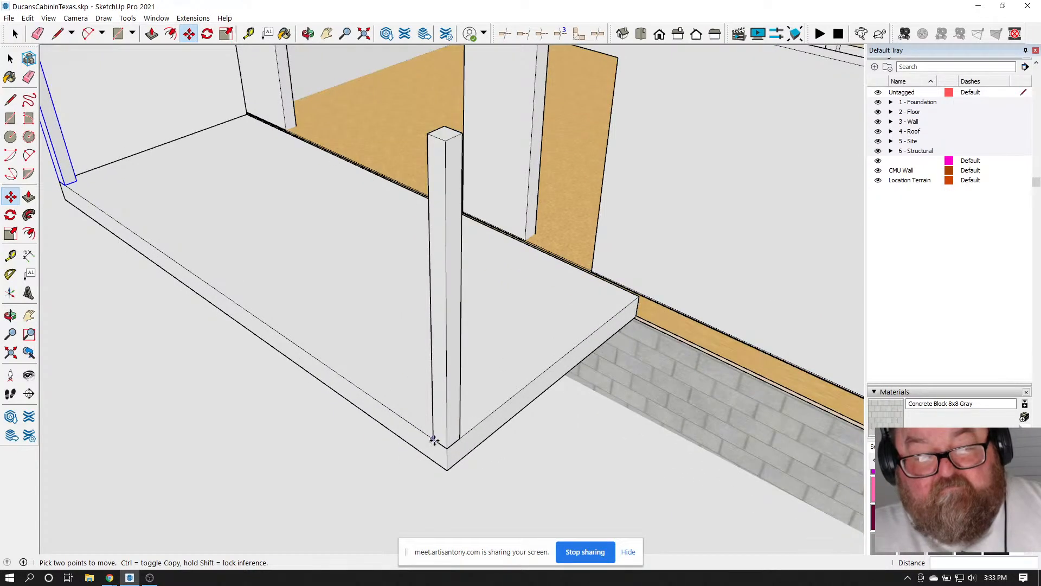
scroll(568, 497, up, 3)
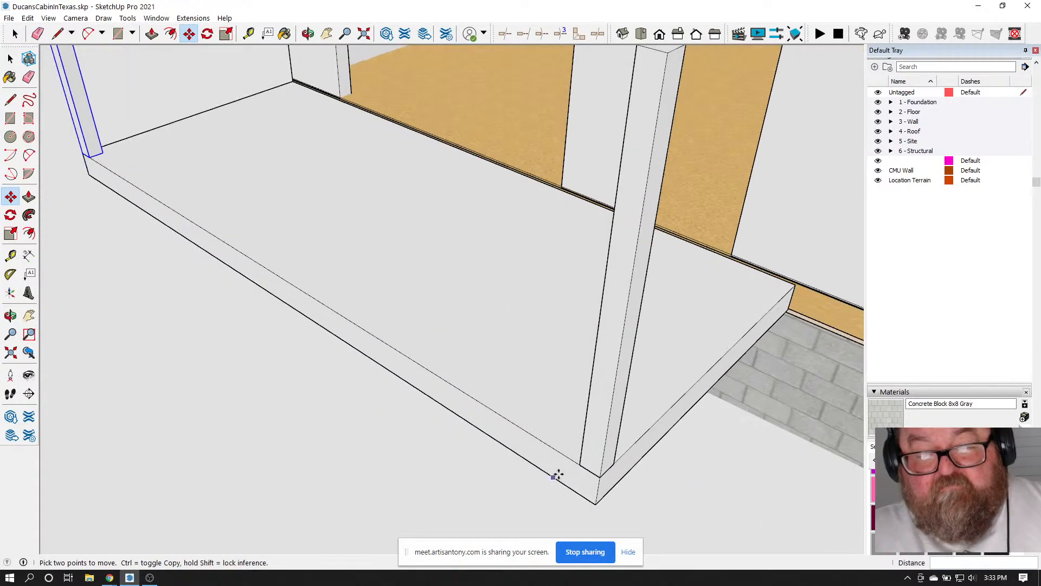
click(582, 465)
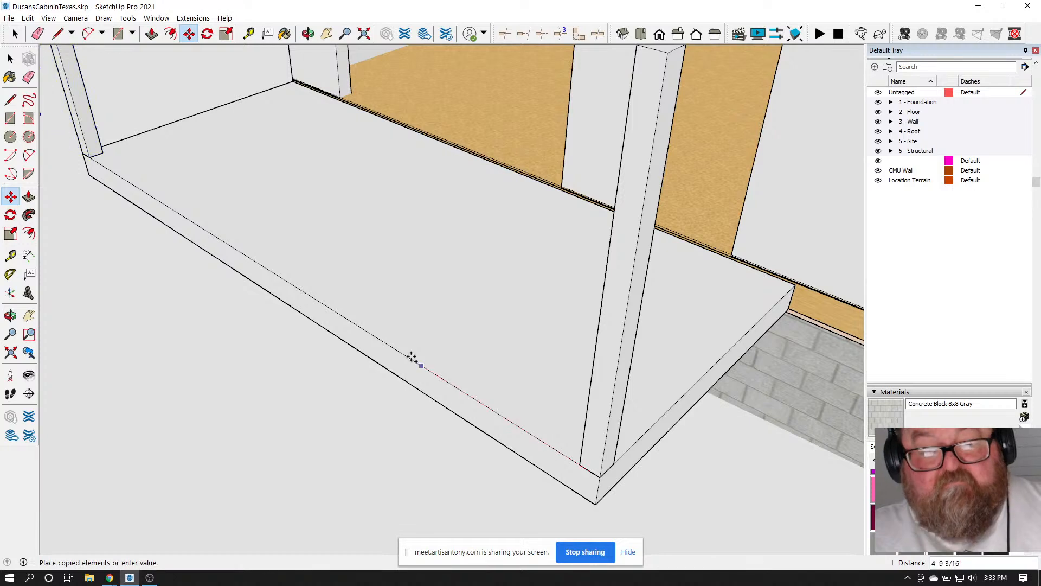
click(274, 279)
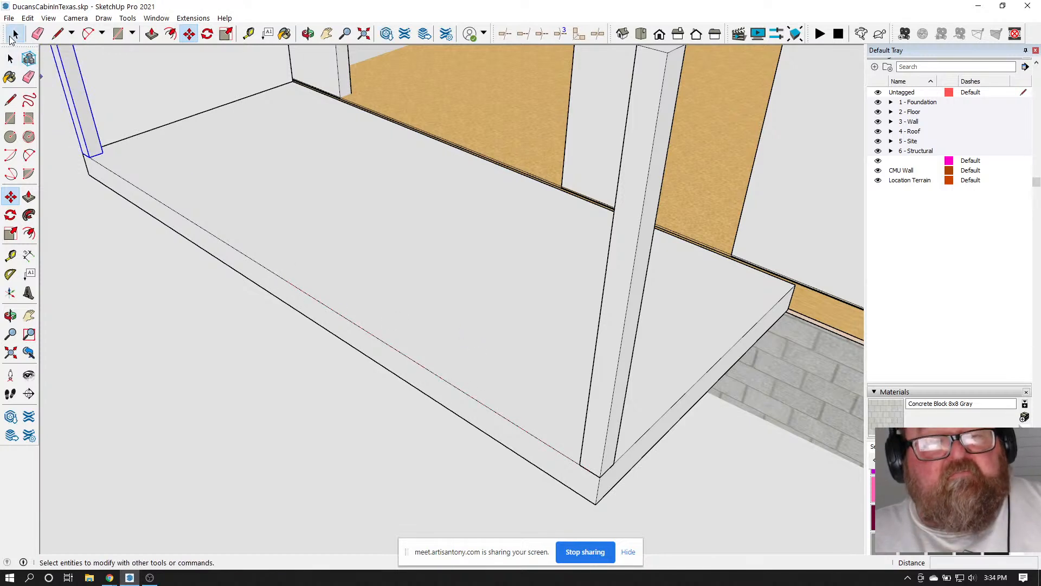
Copy the original corner post to the middle of the porch's front edge, centred between the two corner posts
click(13, 34)
click(612, 341)
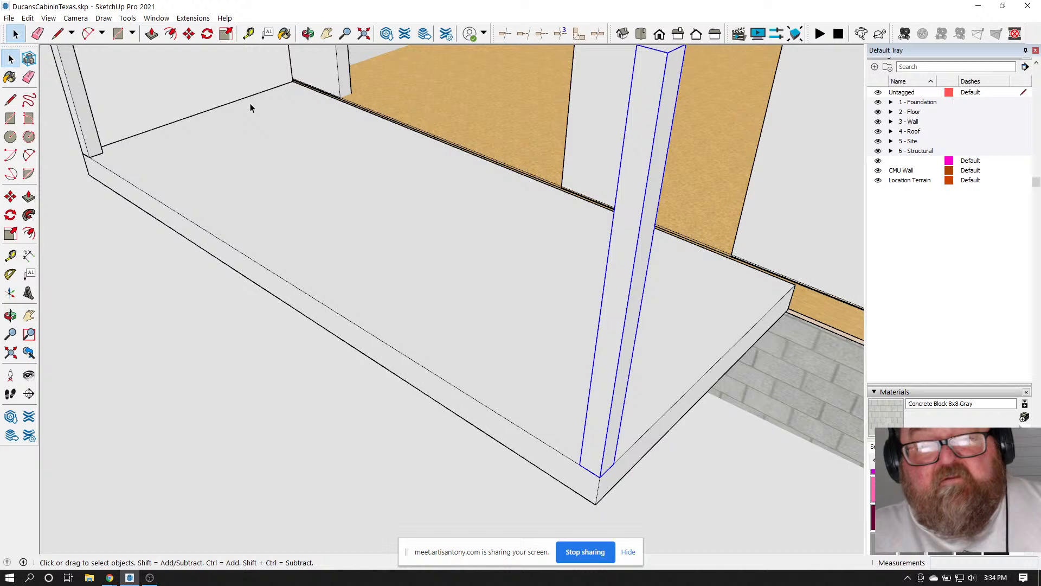
click(189, 33)
scroll(575, 489, up, 3)
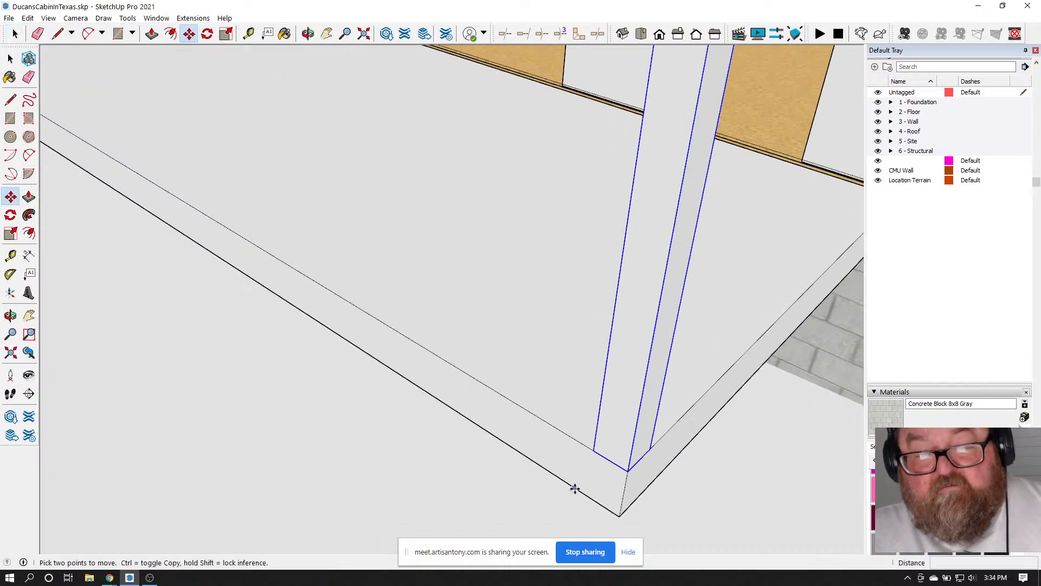
click(606, 468)
scroll(610, 464, down, 3)
key(ctrl)
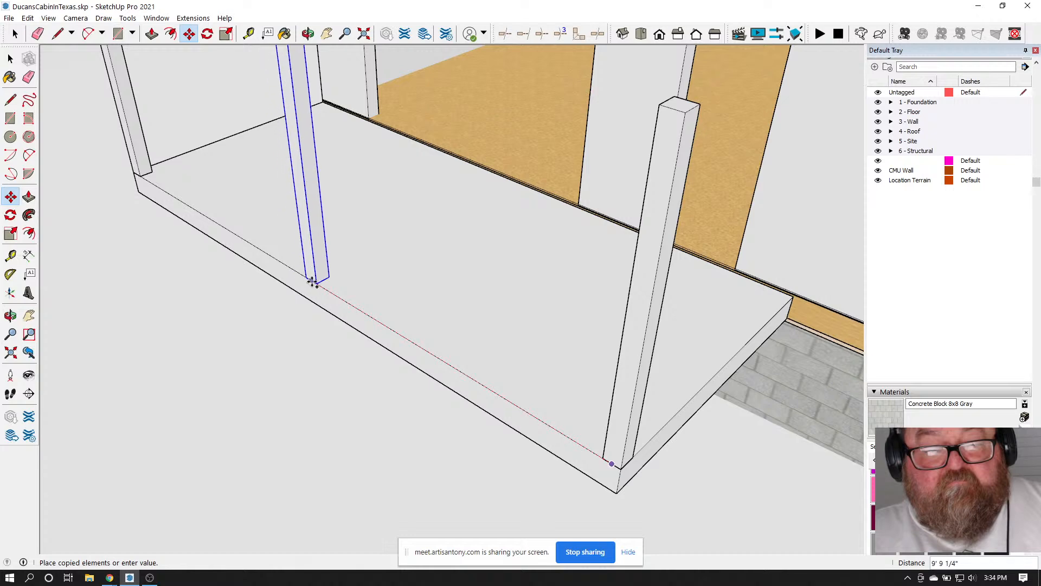
click(315, 283)
scroll(485, 422, down, 5)
scroll(355, 220, up, 2)
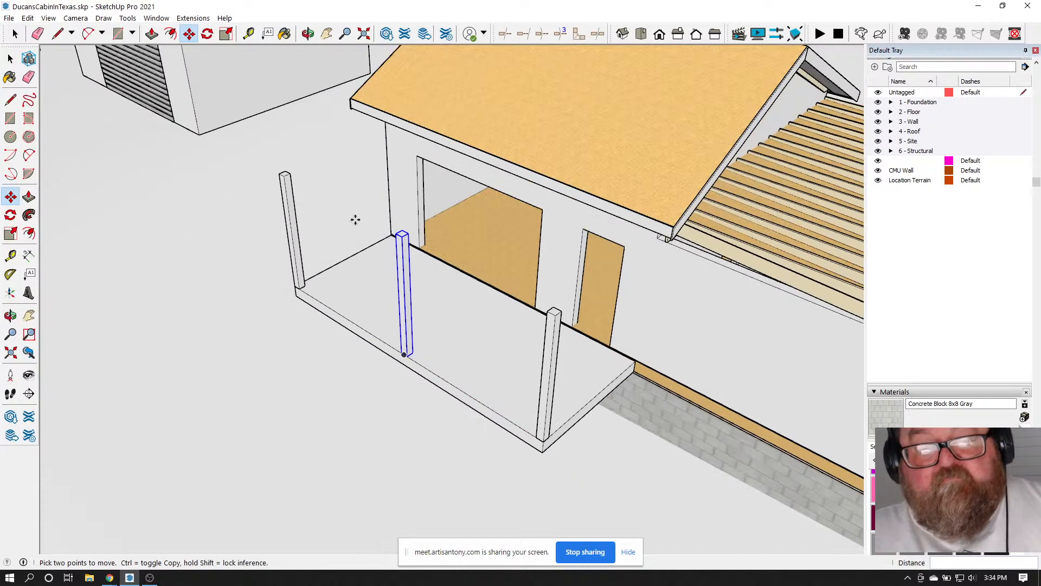
Copy the far corner post one post width inward along the front edge so the copy sits flush against it
click(308, 34)
scroll(484, 304, down, 3)
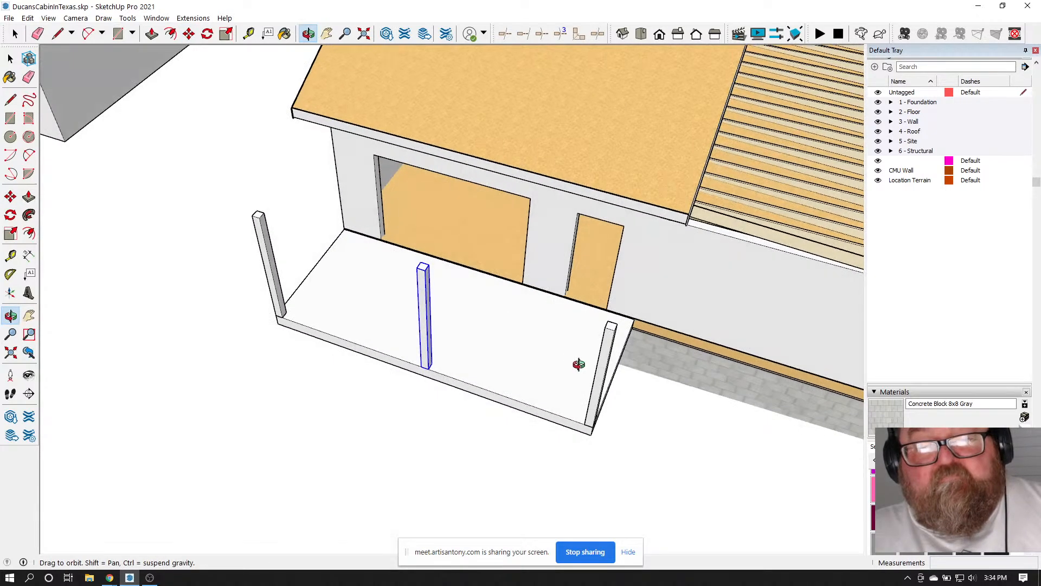
scroll(459, 313, up, 3)
scroll(262, 168, up, 5)
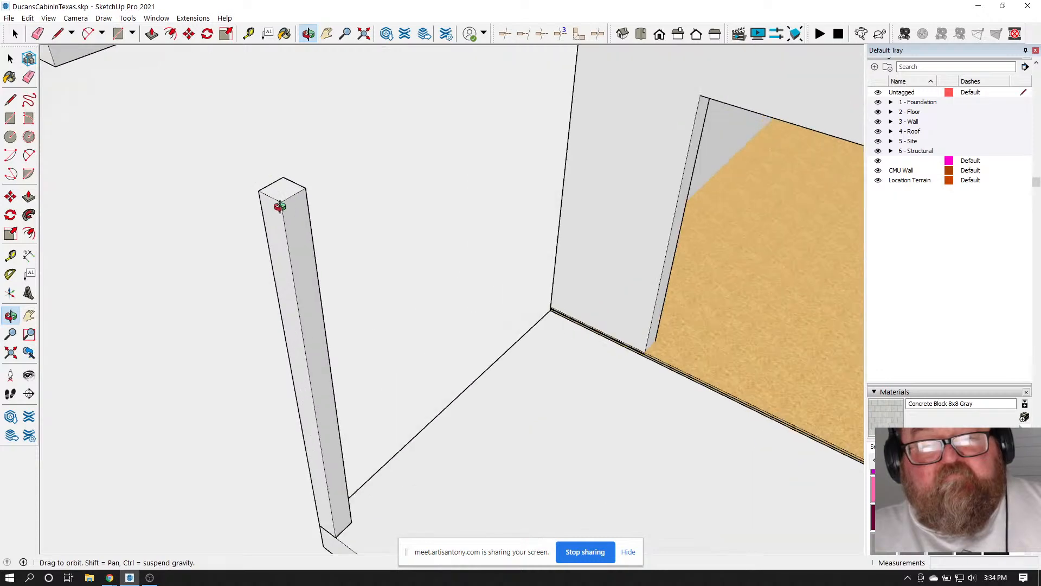
drag(279, 205, 349, 275)
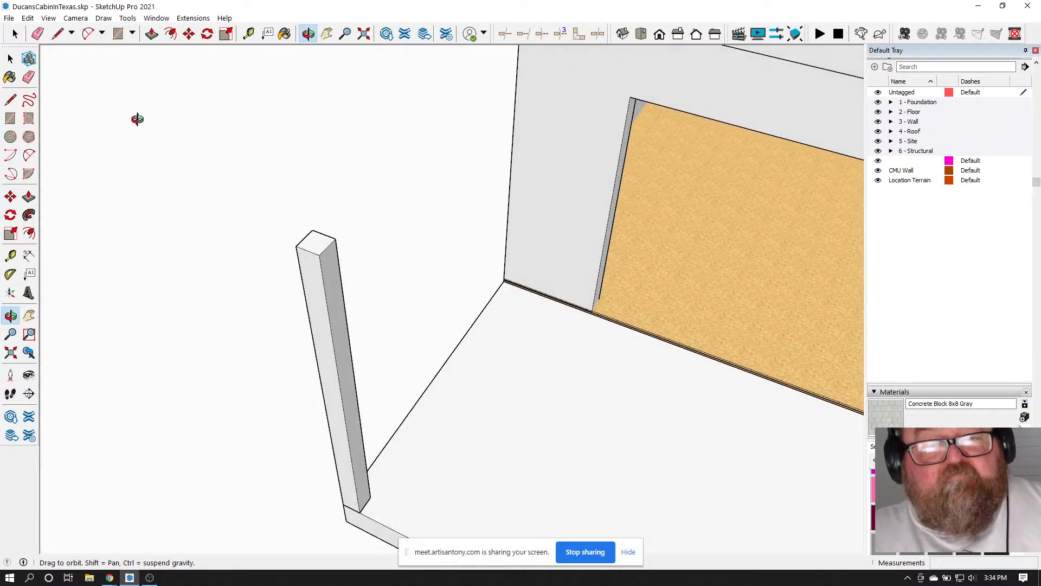
click(14, 33)
click(316, 255)
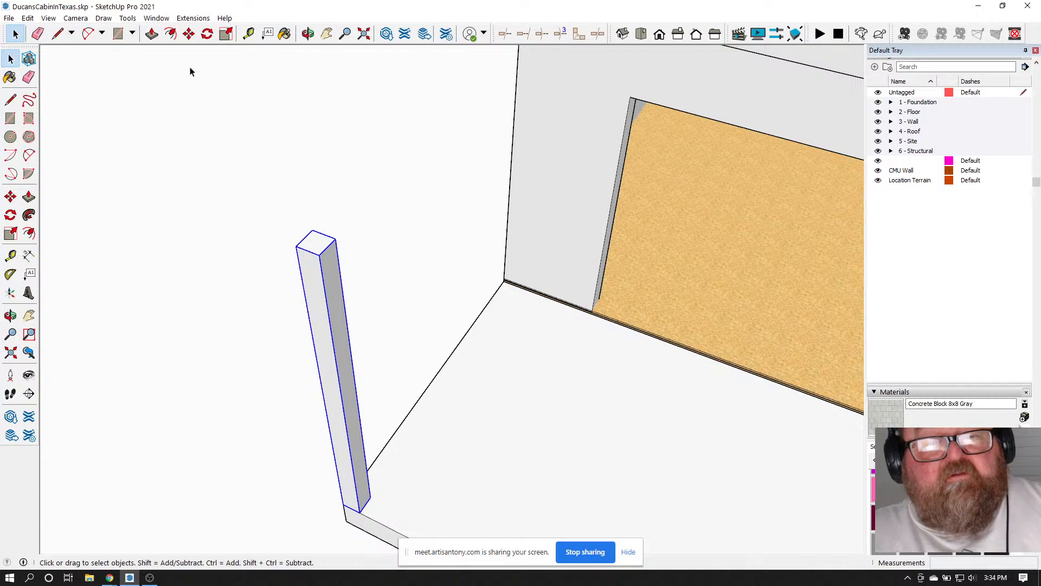
click(189, 34)
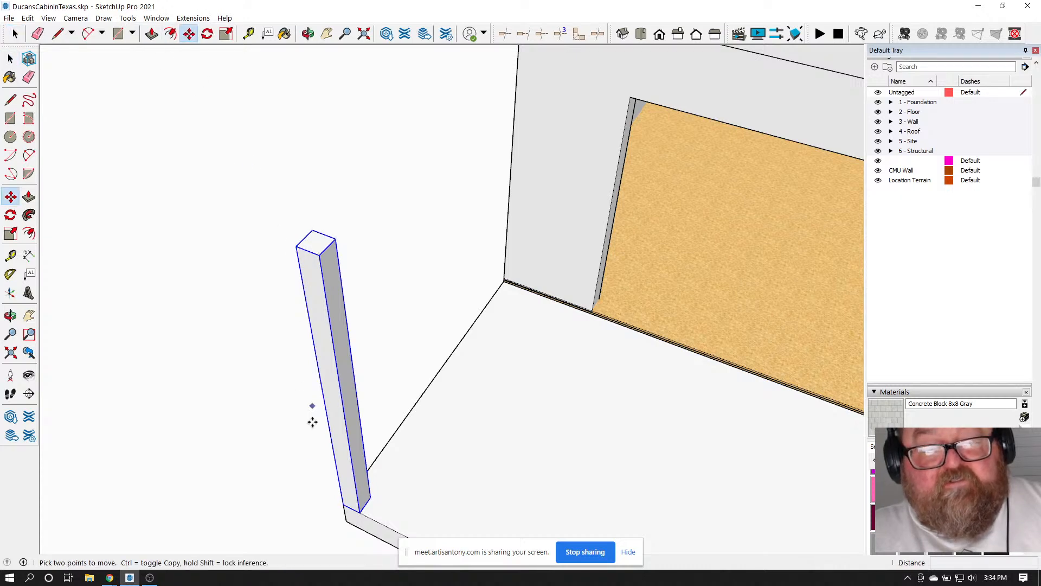
click(298, 248)
key(ctrl)
click(323, 251)
scroll(323, 255, up, 5)
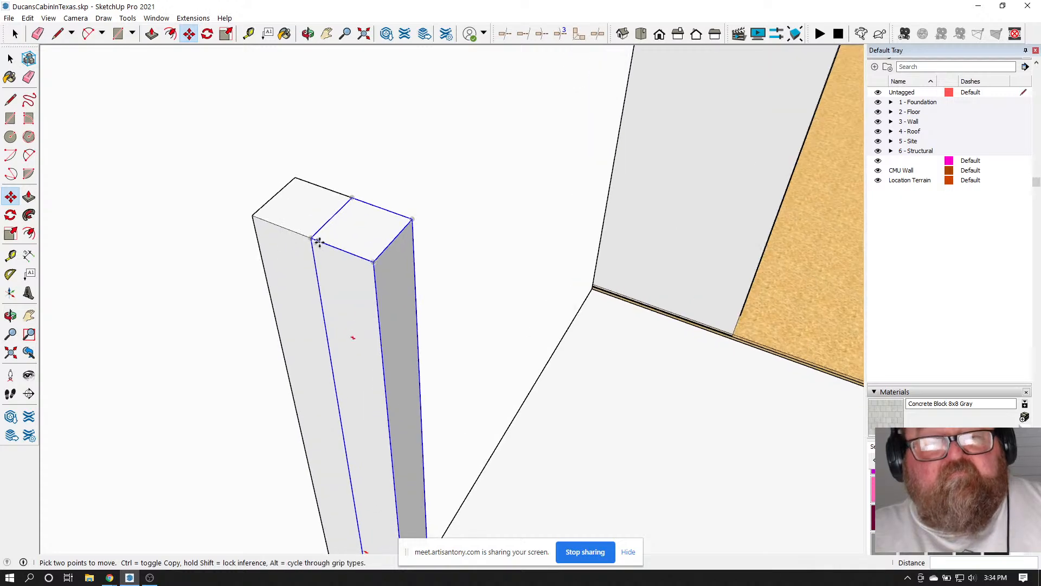
Rotate the copied post 90 degrees about the shared top corner so it lies horizontally along the porch's front edge
click(206, 34)
click(311, 238)
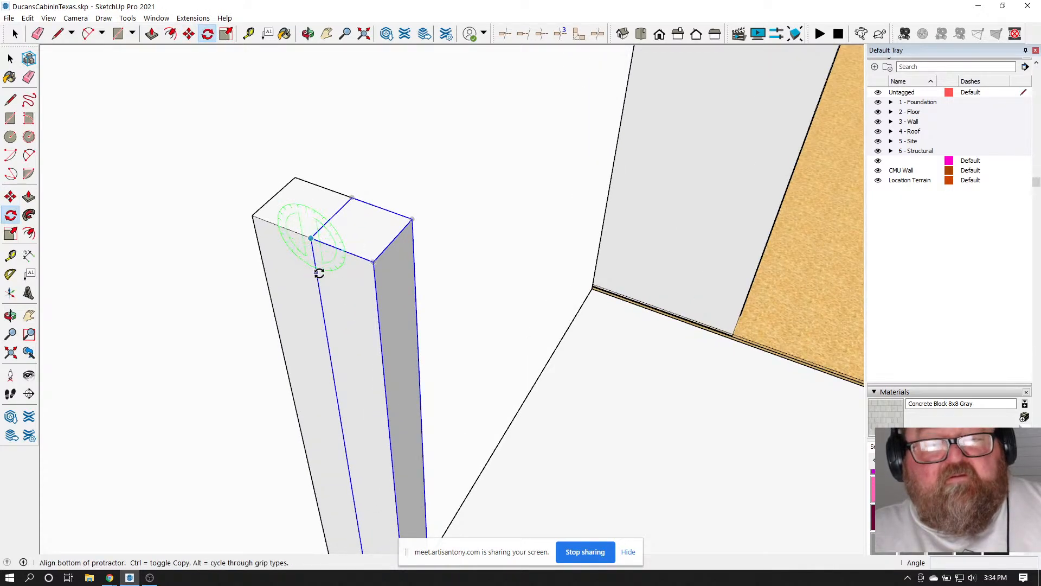
click(317, 274)
click(373, 264)
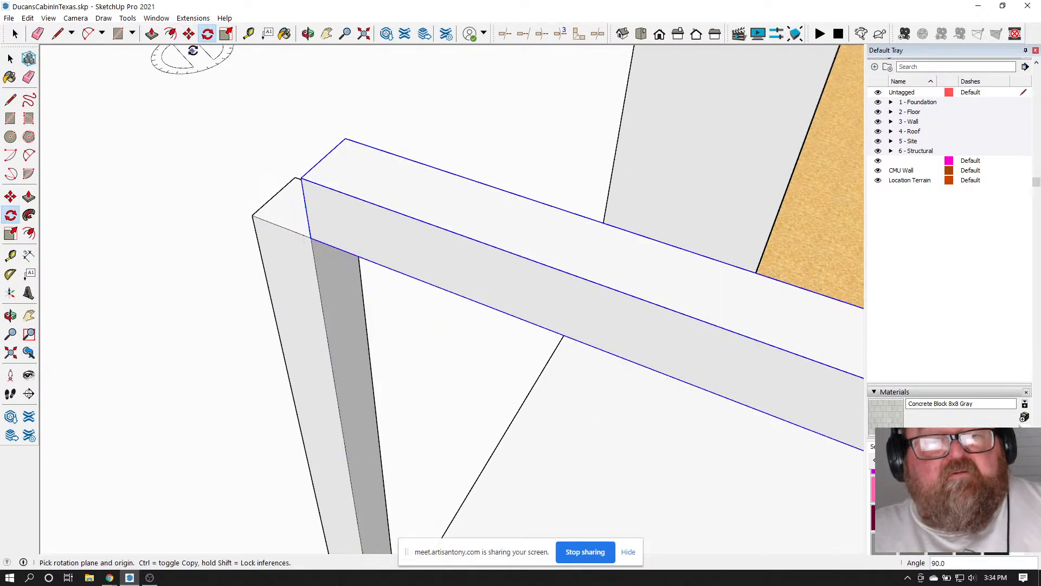
Move the horizontal beam onto the top of the corner post, aligning its end with the post's outer corner
click(188, 33)
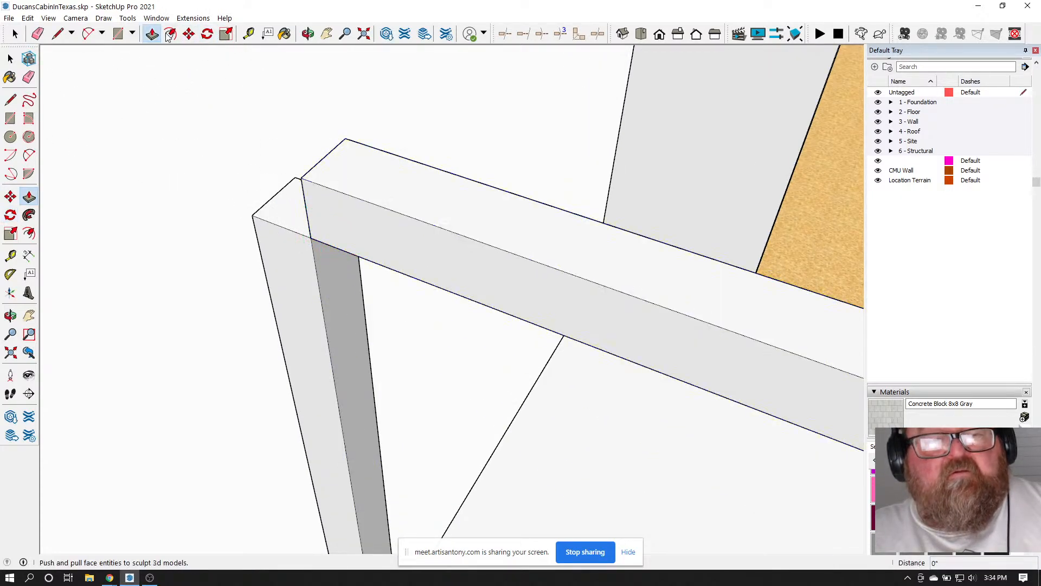
click(302, 236)
click(252, 216)
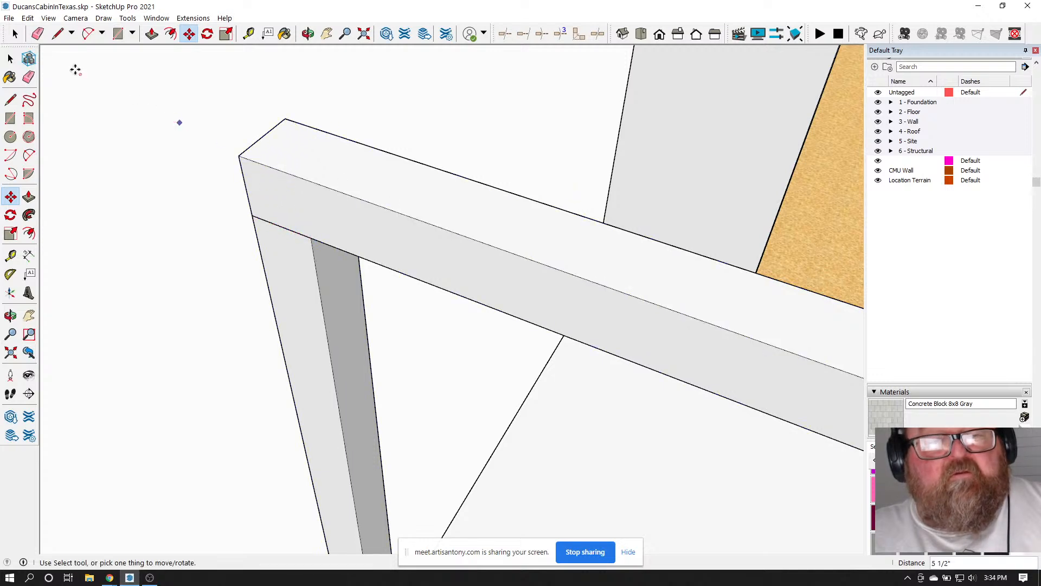
Make the beam 2" deeper by pulling its top face upward inside the group
click(16, 33)
double_click(289, 143)
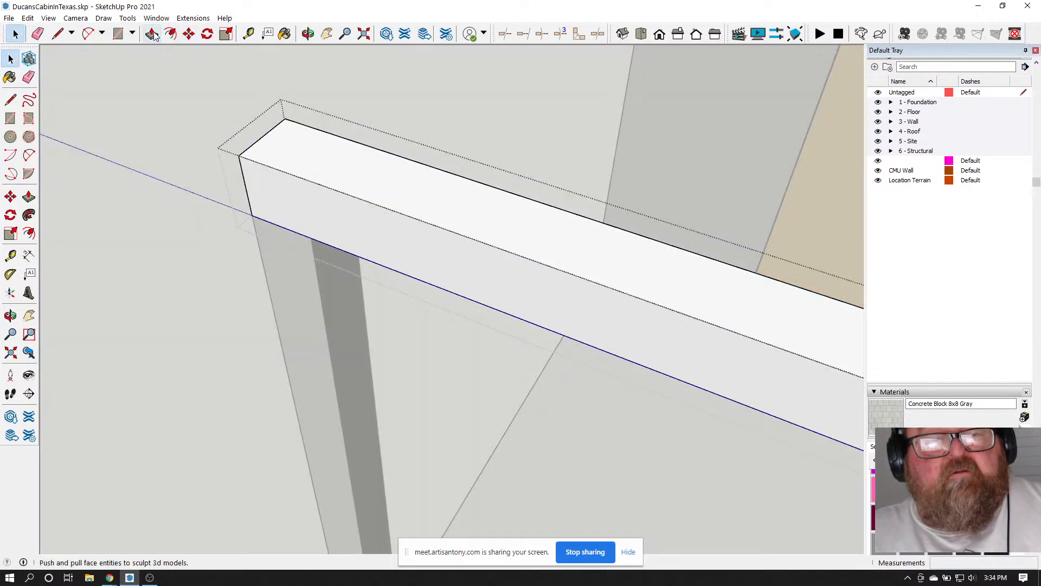
click(152, 34)
drag(308, 158, 302, 136)
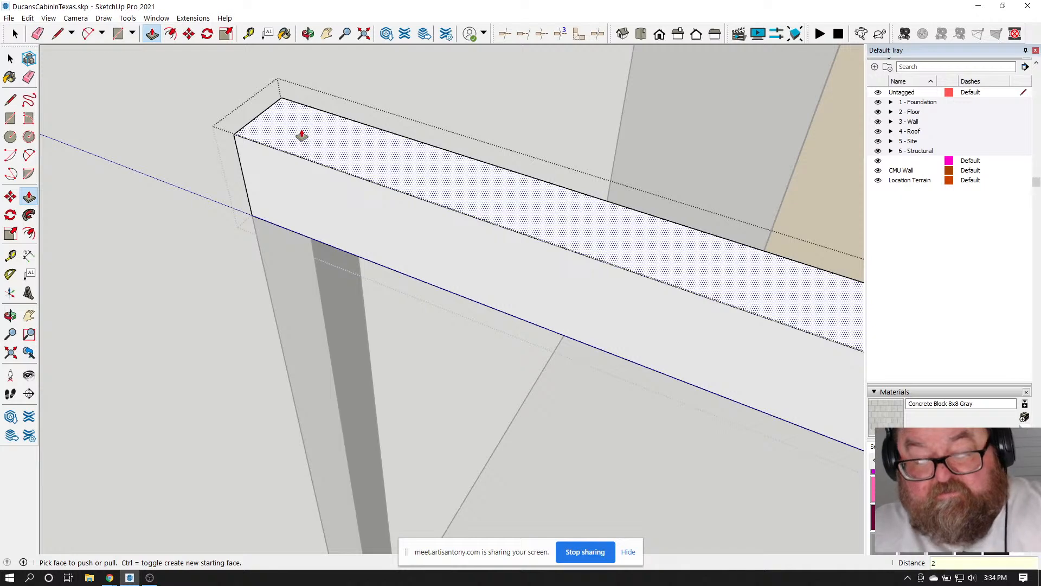
key(Return)
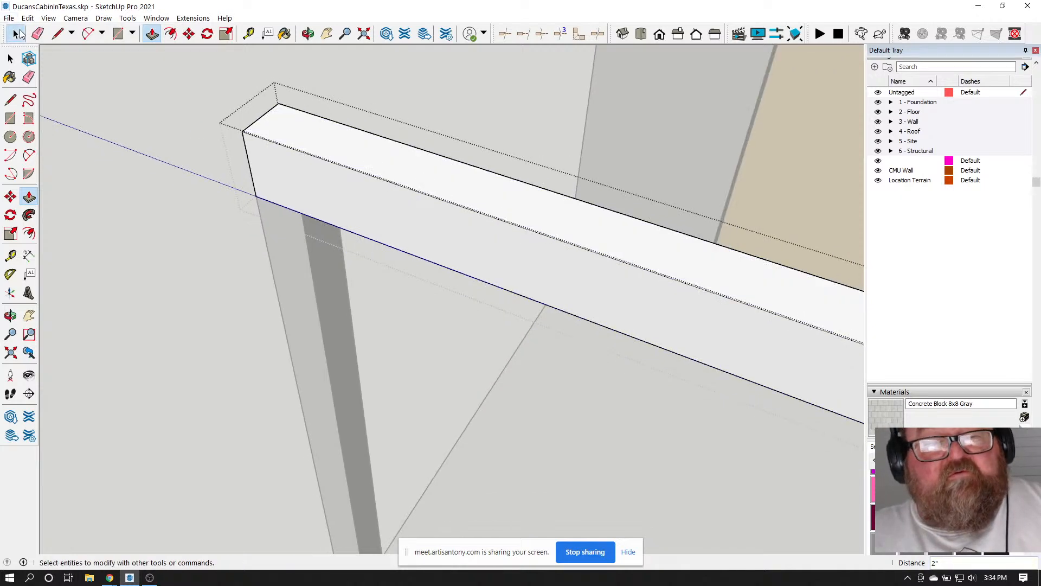
click(16, 34)
click(148, 135)
Extend the beam's free end by 12' over the middle post, flush with the opposite corner post's outer face
scroll(151, 143, down, 7)
scroll(258, 186, up, 8)
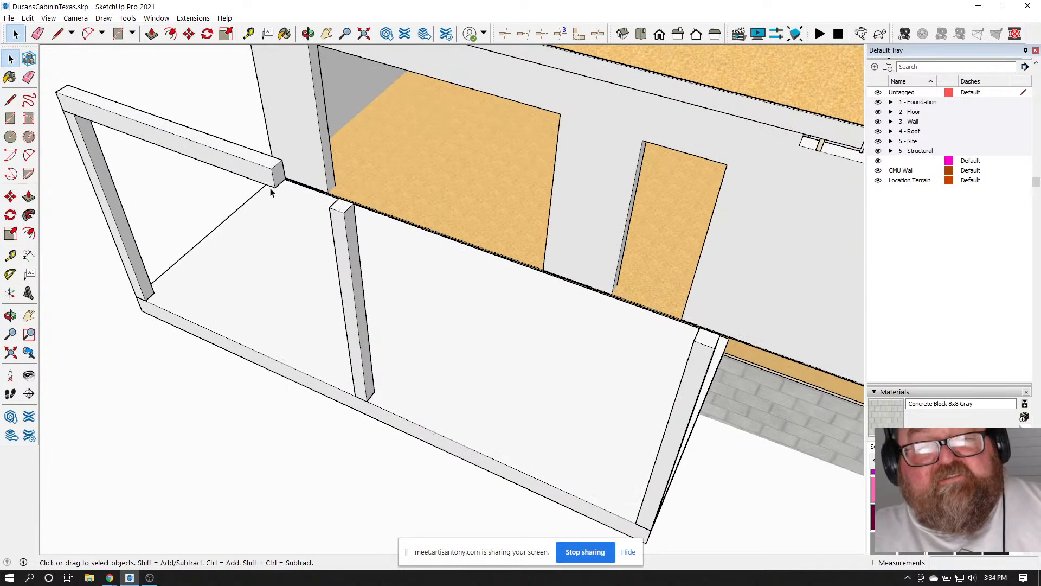
scroll(259, 177, down, 2)
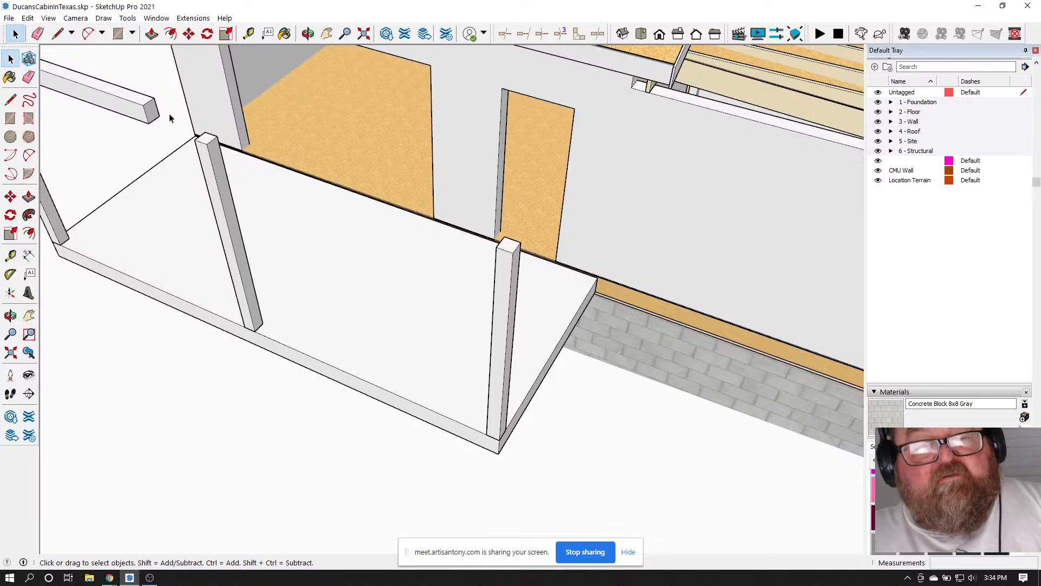
double_click(152, 113)
key(p)
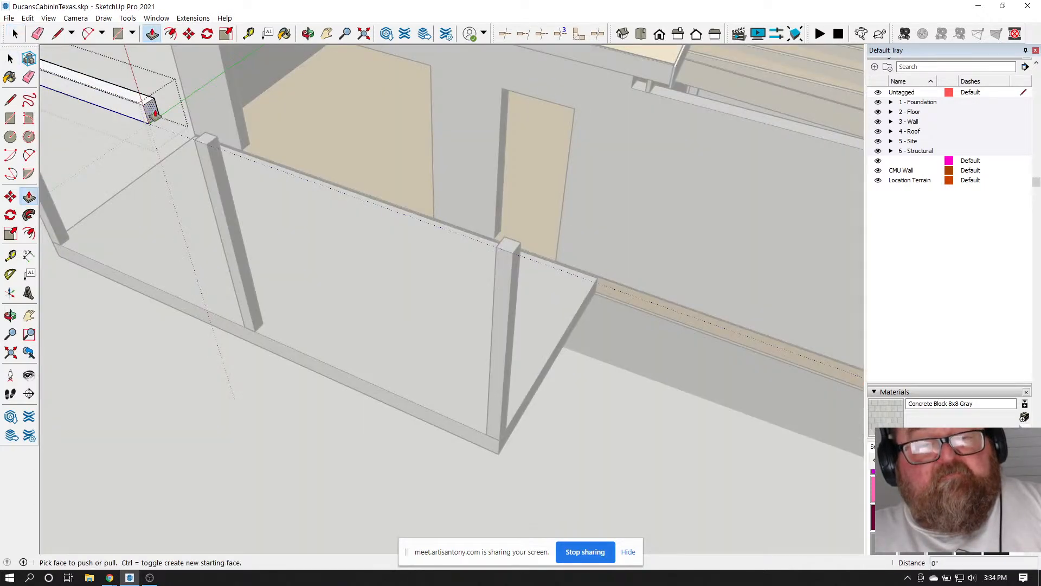
drag(152, 112, 478, 257)
click(515, 262)
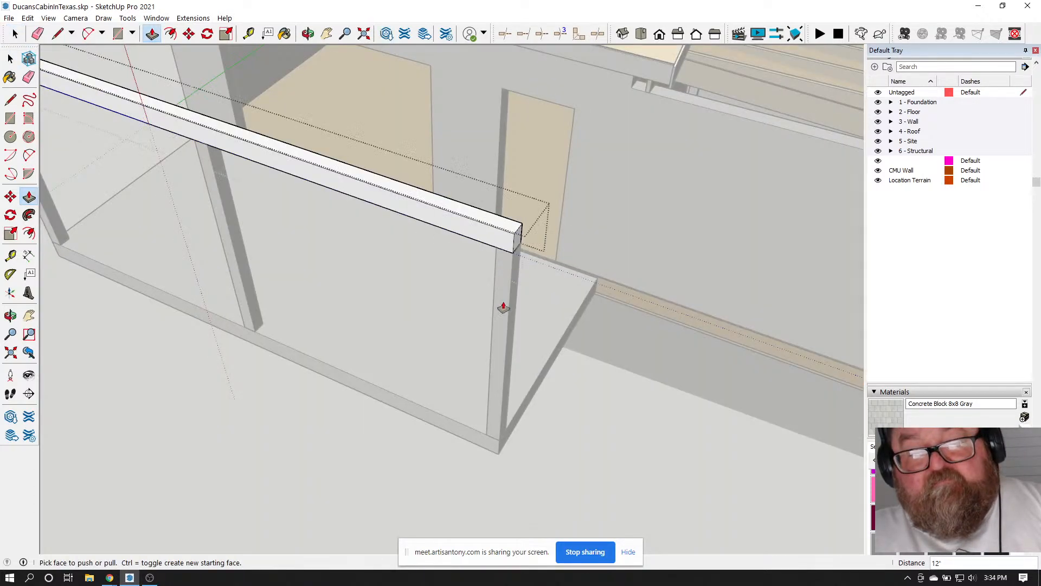
scroll(504, 322, down, 3)
key(space)
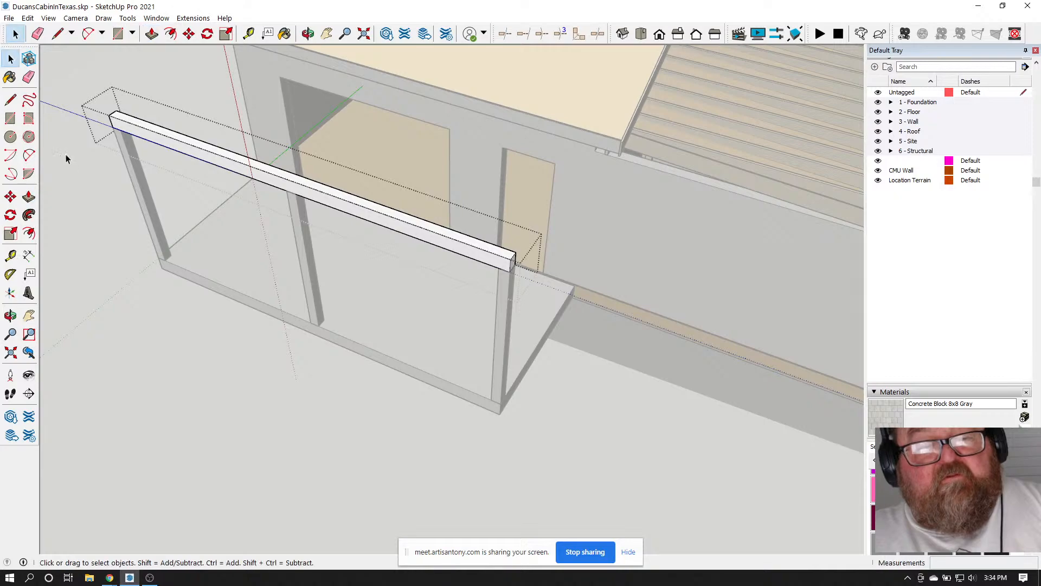
click(65, 159)
Examine the porch frame, cabin roofs and neighbouring building from several angles, and check the live chat in YouTube Studio
scroll(146, 206, down, 2)
click(308, 34)
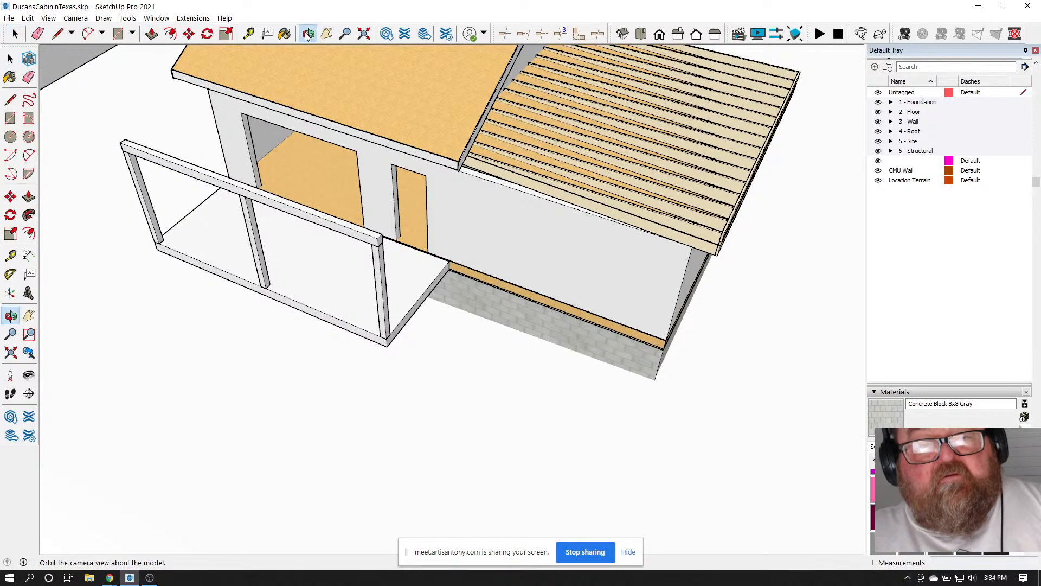
drag(488, 163, 168, 263)
scroll(356, 164, up, 4)
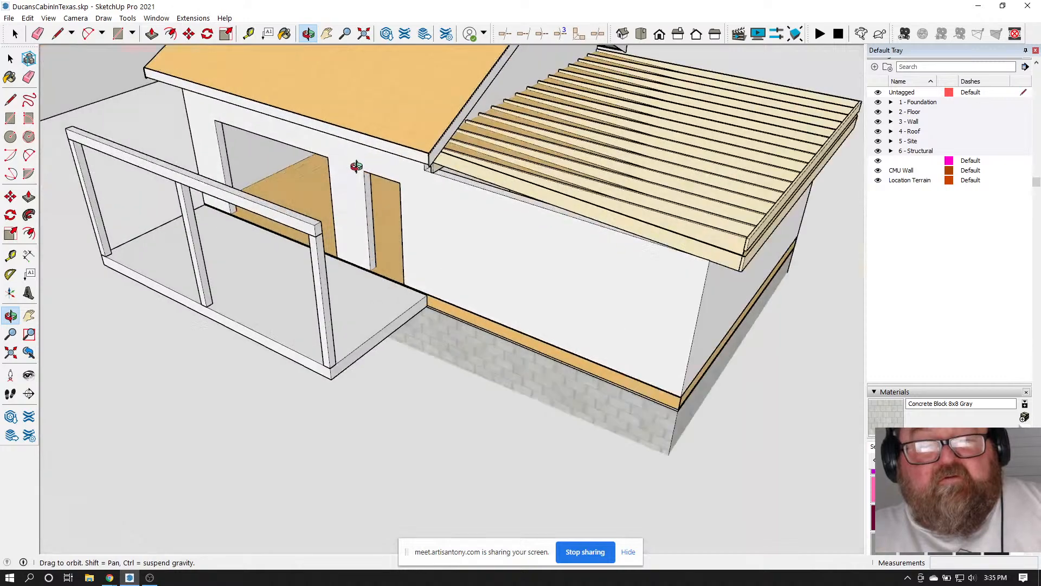
drag(372, 249, 164, 190)
scroll(400, 267, down, 5)
mouse_move(400, 267)
mouse_down()
mouse_move(442, 270)
mouse_move(416, 255)
mouse_up()
mouse_move(109, 576)
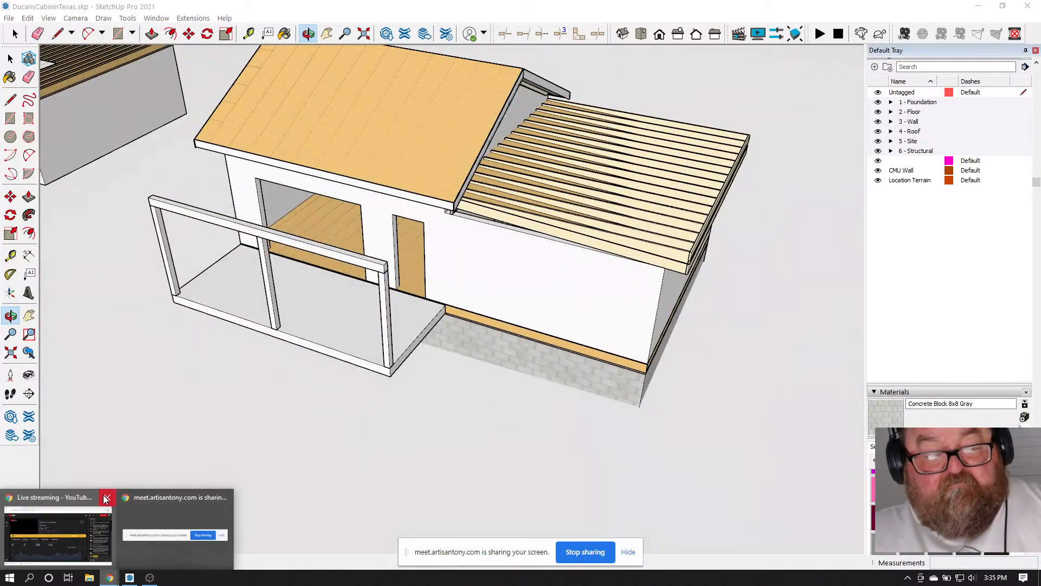
click(74, 488)
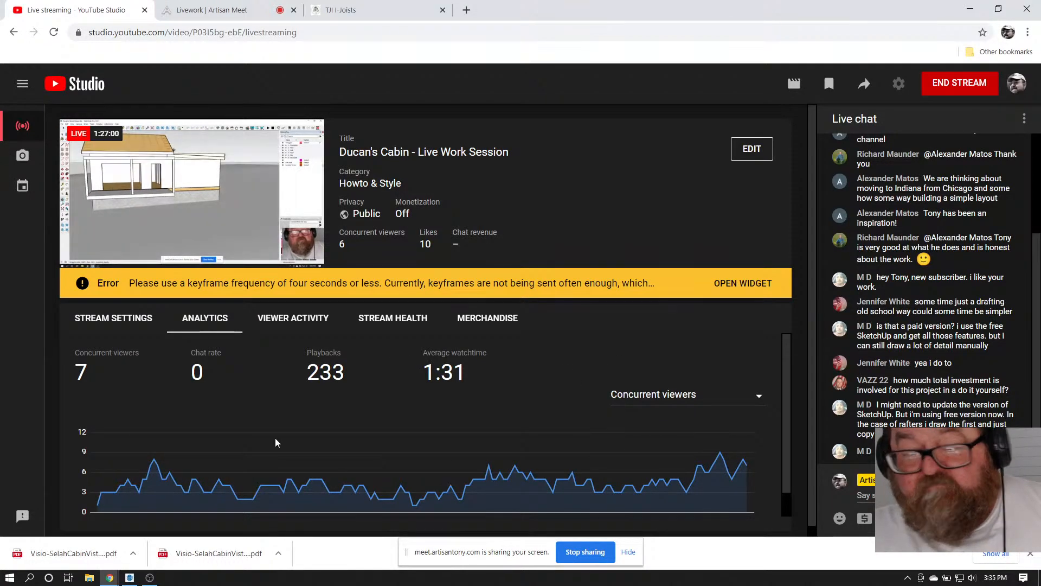
click(131, 578)
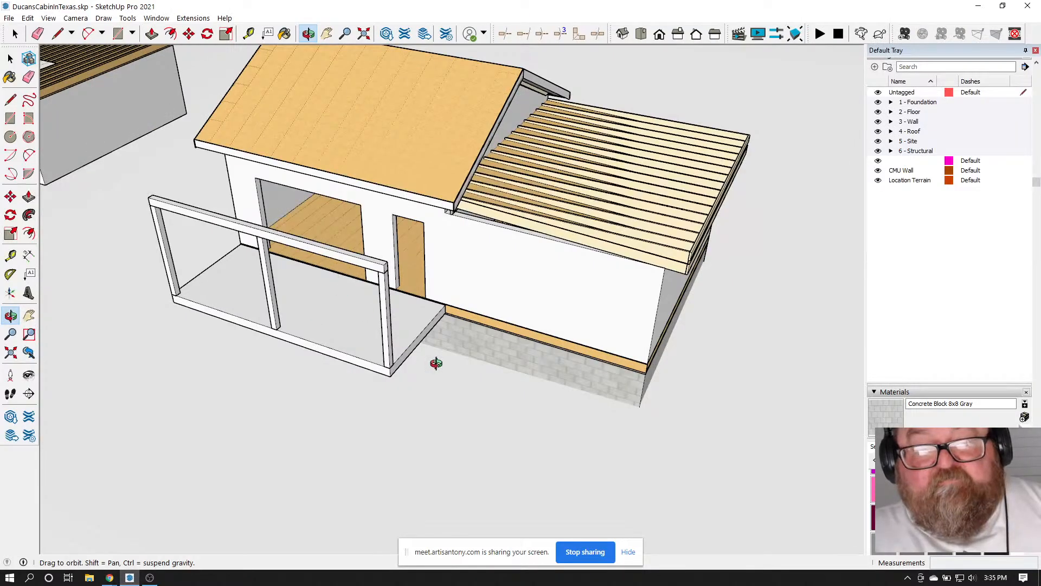
drag(436, 363, 452, 331)
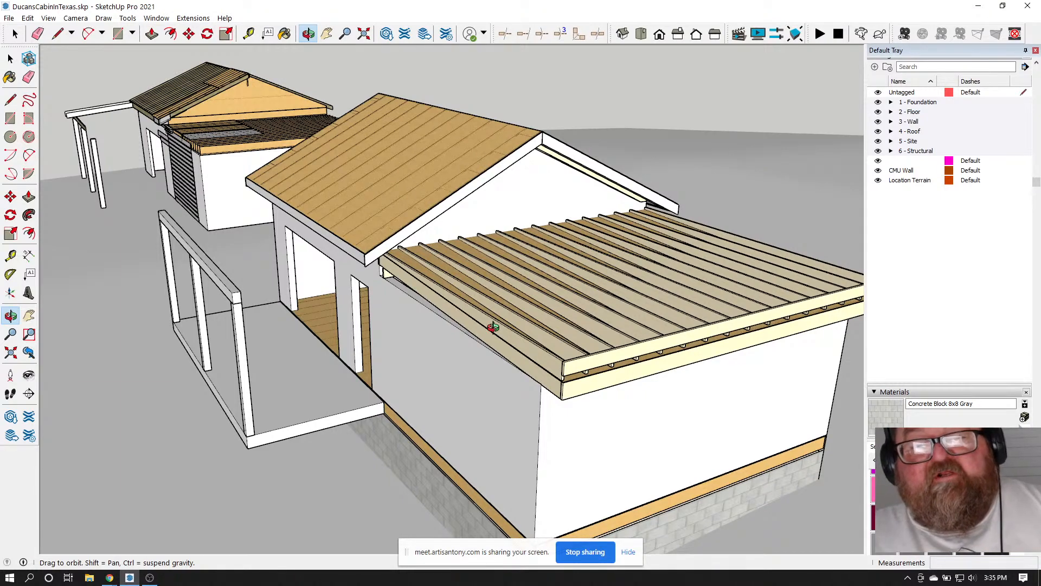
drag(462, 266, 525, 320)
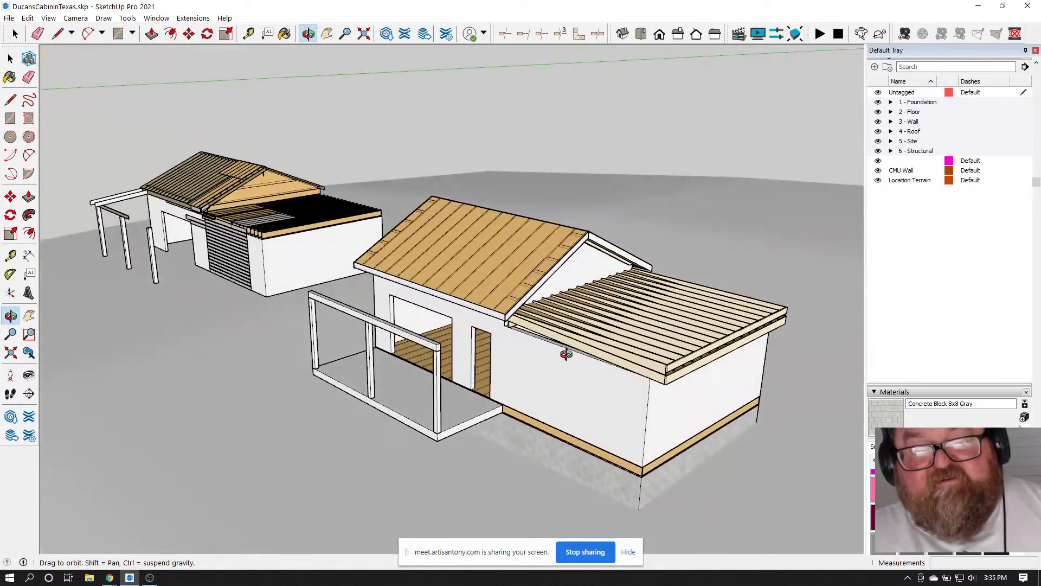
drag(566, 353, 372, 447)
Switch to the YouTube Studio live stream page and bring up the OBS streaming window
mouse_move(111, 579)
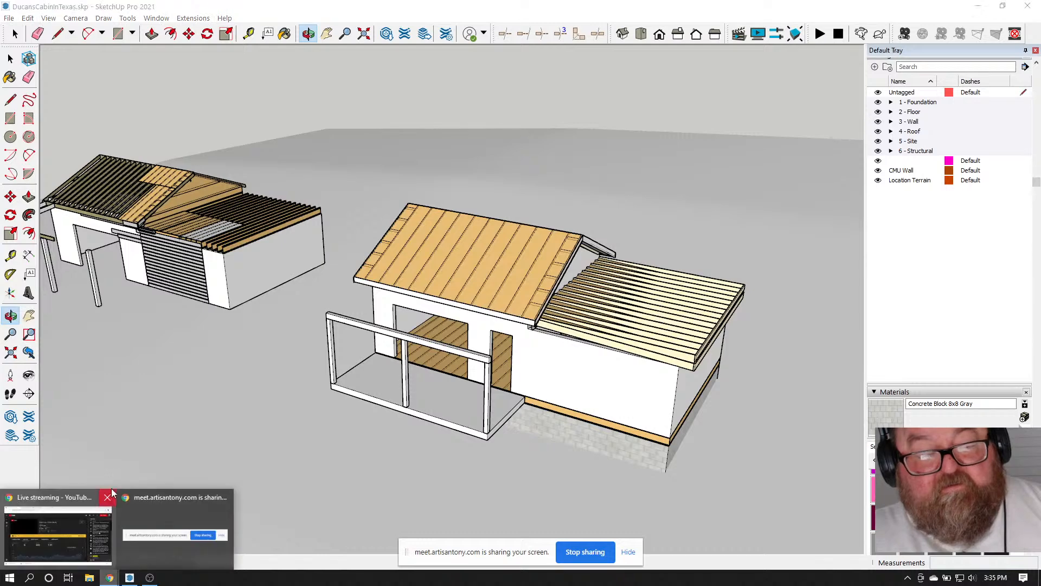
click(74, 496)
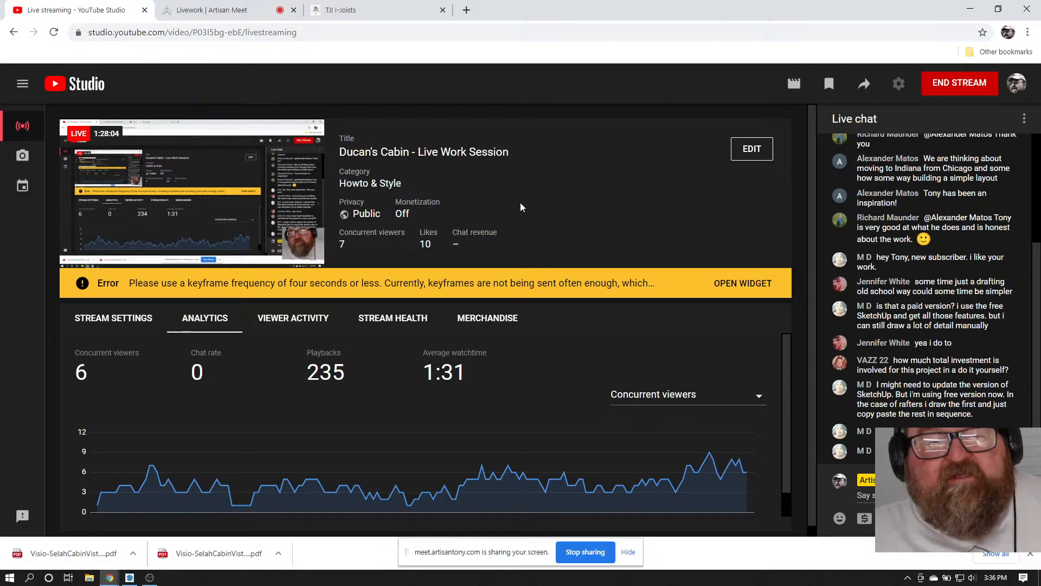
click(149, 577)
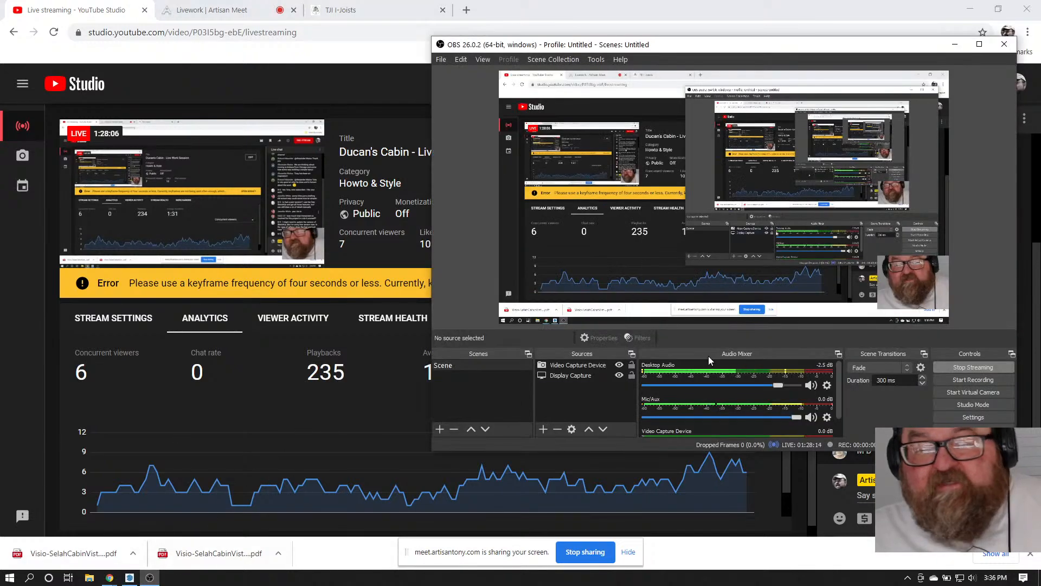